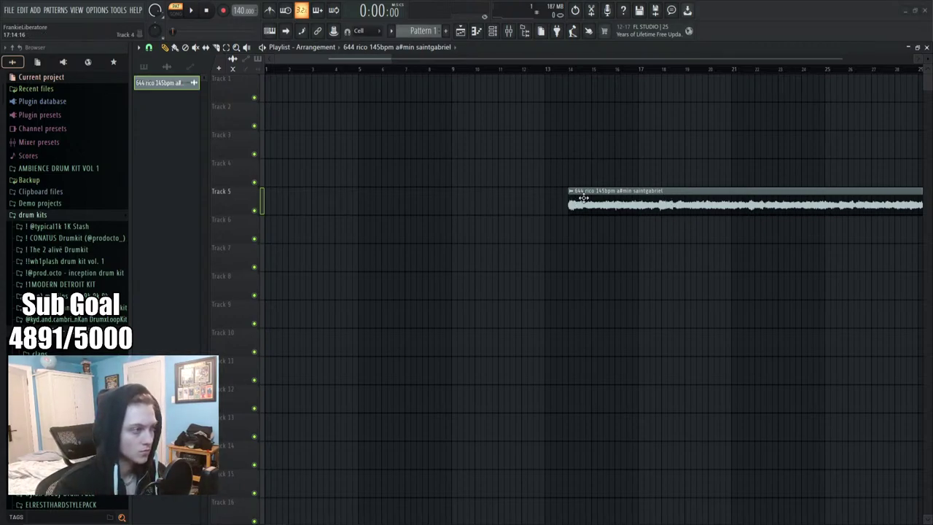
Undo the stray moves of the sample clip so it starts at bar 1 on Track 1
key("ctrl+z")
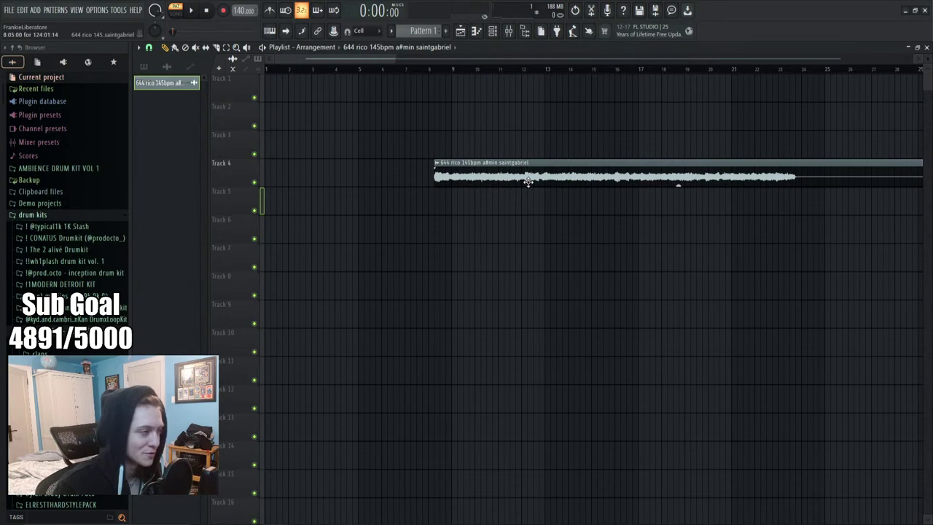
key("ctrl+z")
scroll(590, 291, "down", 5)
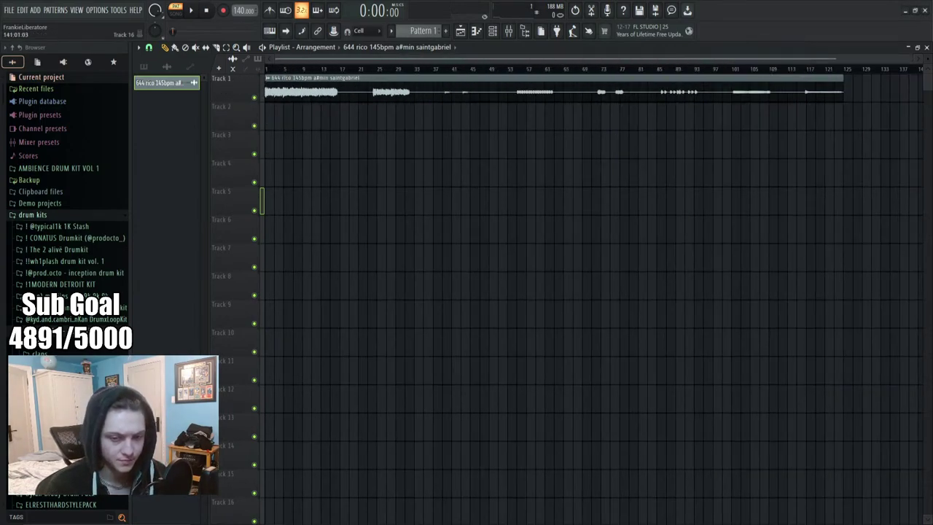
Play the sample clip and set the project tempo to 145 BPM
key("space")
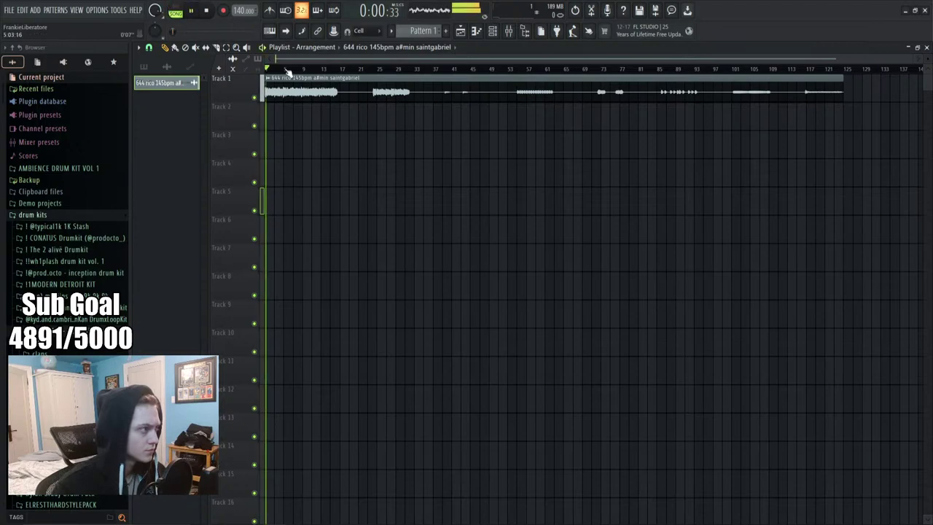
scroll(288, 73, "up", 5)
scroll(243, 10, "up", 5)
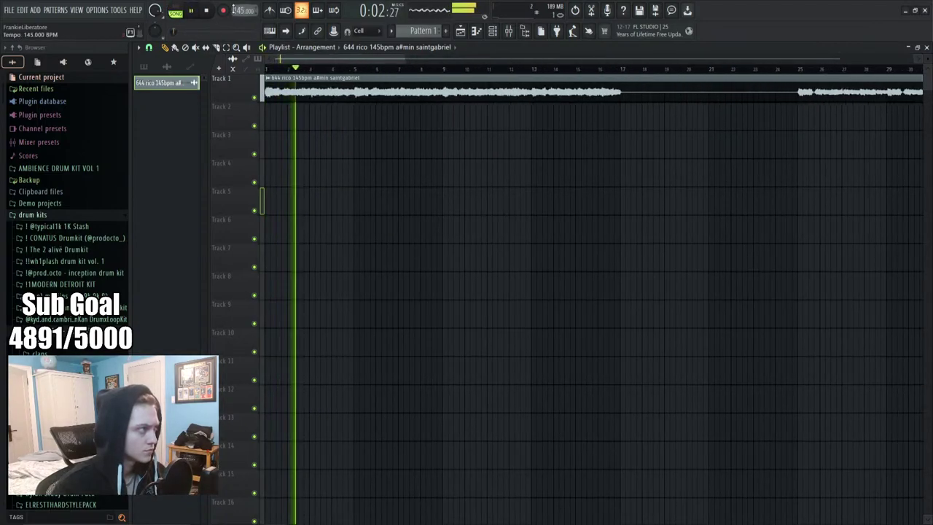
scroll(270, 73, "up", 4)
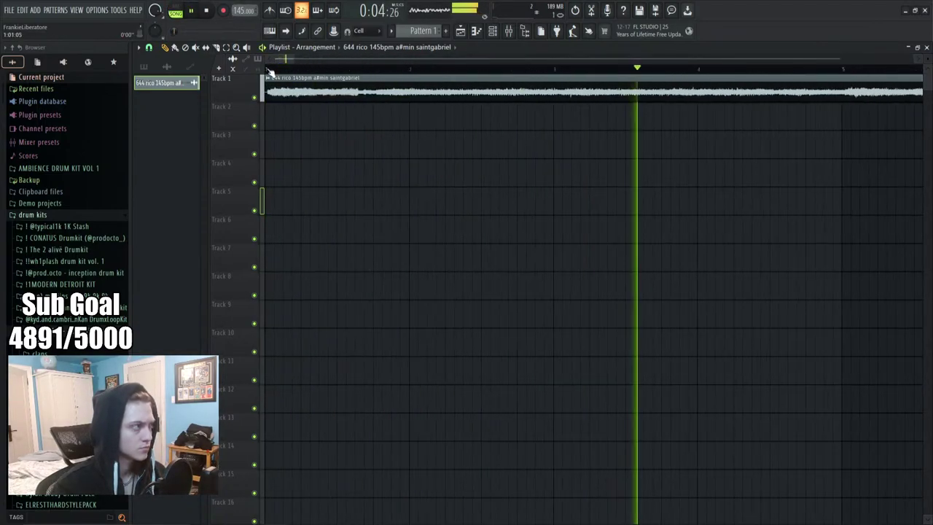
scroll(270, 73, "up", 3)
left_click_drag(267, 94, 287, 108)
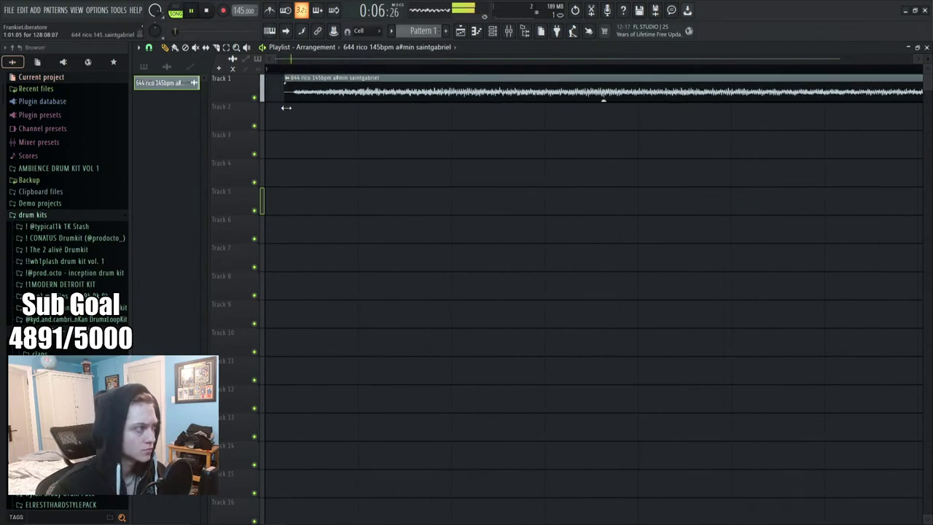
key("ctrl+z")
scroll(288, 69, "down", 3)
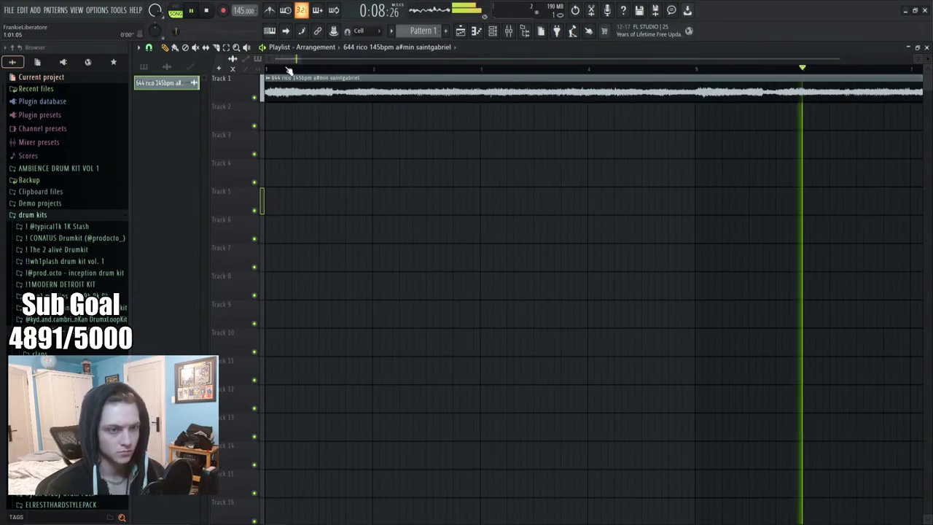
Listen to the sample clip from the start, audition its separate sections around bars 41 and 57, and stop playback
scroll(288, 70, "down", 5)
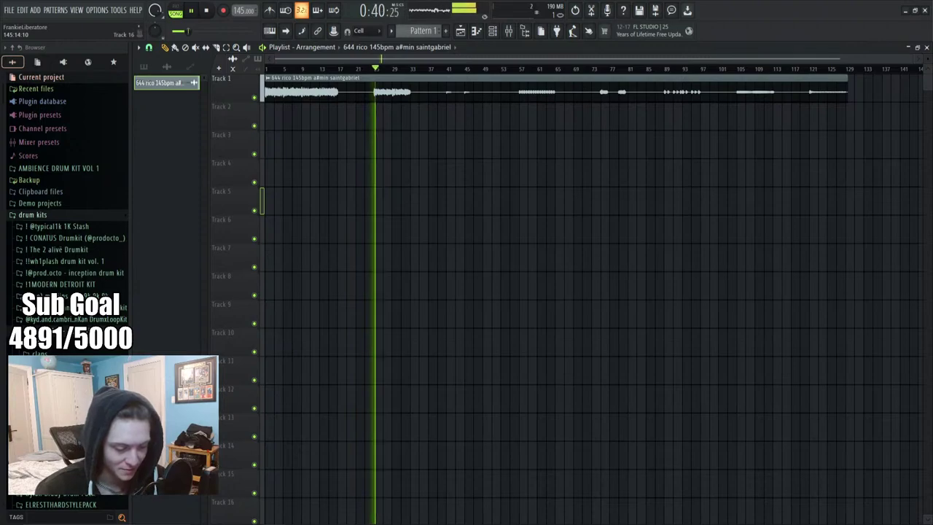
key("space")
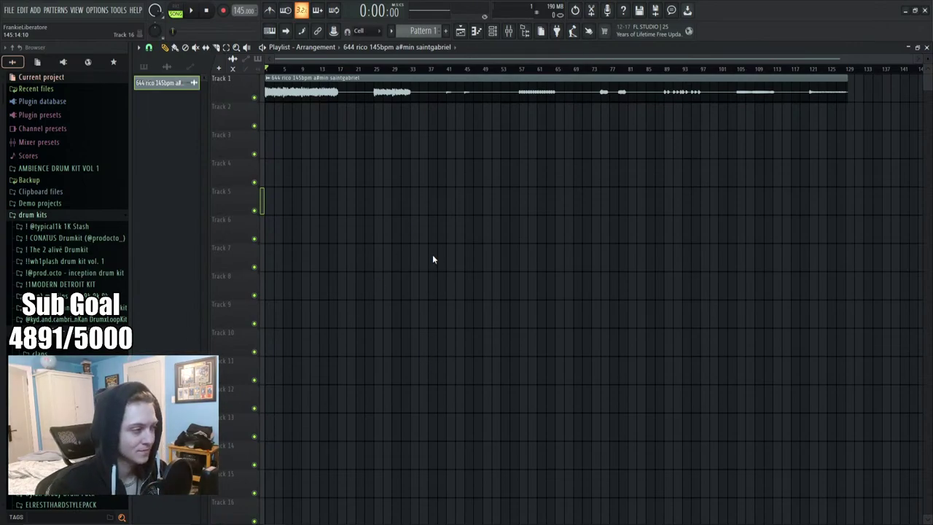
key("space")
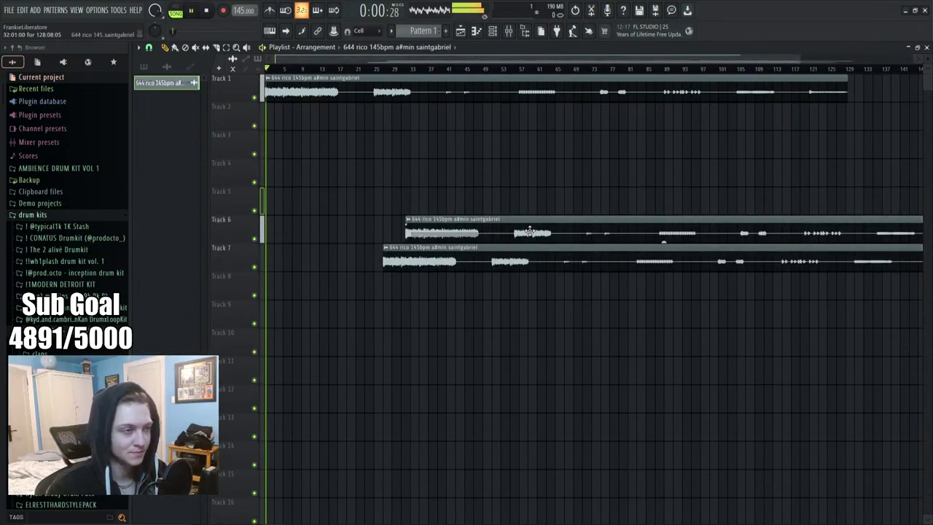
left_click(205, 11)
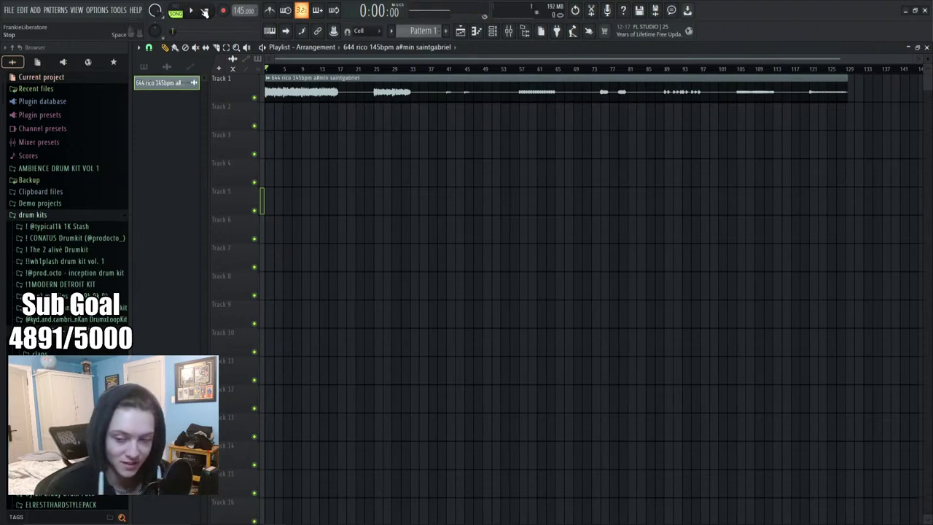
scroll(354, 77, "up", 2)
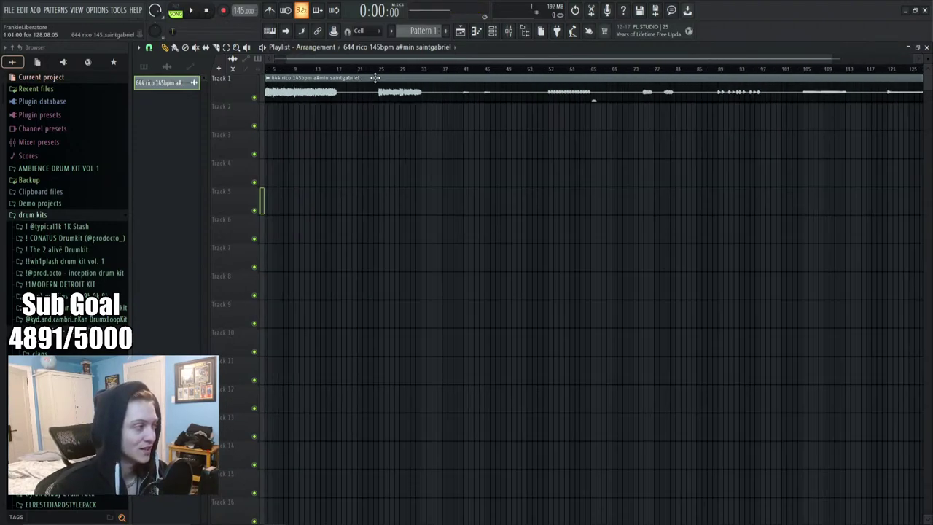
left_click(381, 68)
left_click(464, 69)
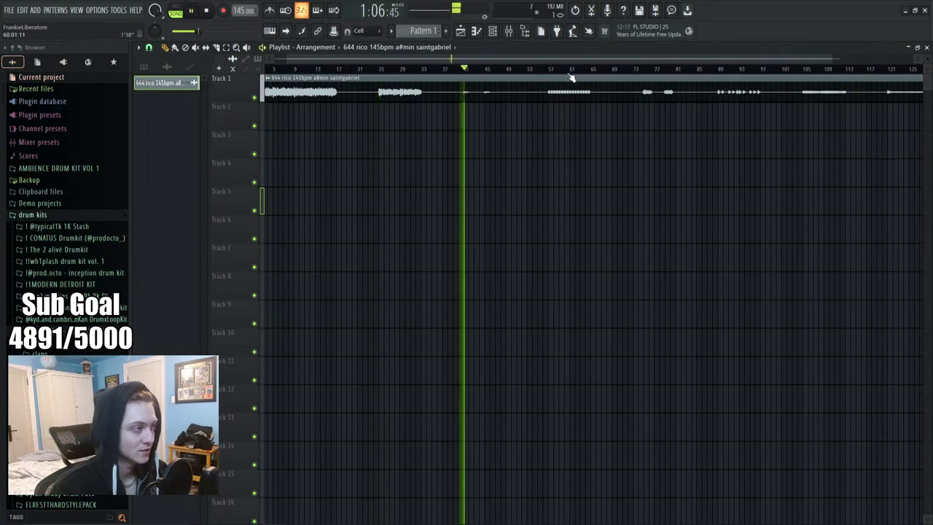
left_click(548, 68)
scroll(554, 70, "down", 2)
key("space")
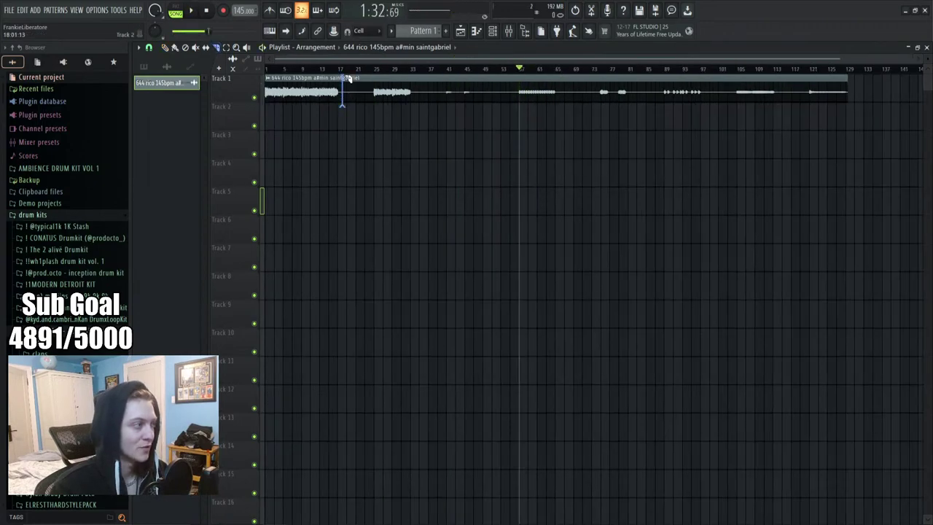
Slice the sample clip at bar 17, delete everything after the cut, and play the remaining section
left_click_drag(342, 109, 343, 81)
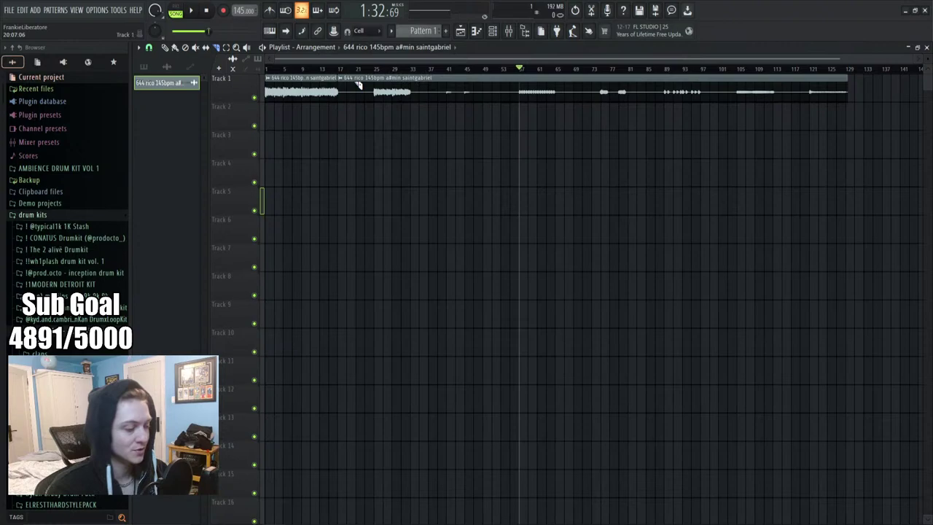
right_click(391, 97)
key("space")
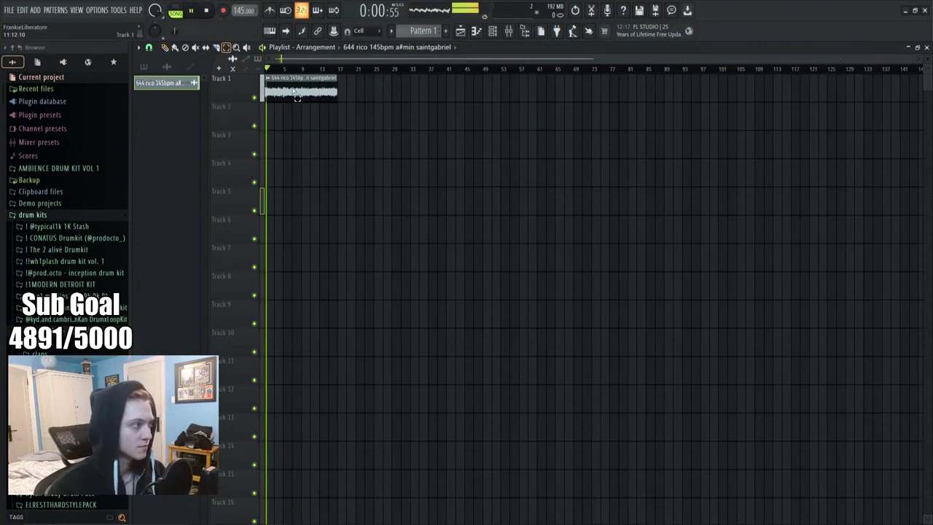
Duplicate the trimmed sample clip directly after itself on Track 1 so the loop fills bars 17 to 33, and clear the selection
left_click_drag(337, 94, 900, 80)
scroll(909, 71, "up", 2)
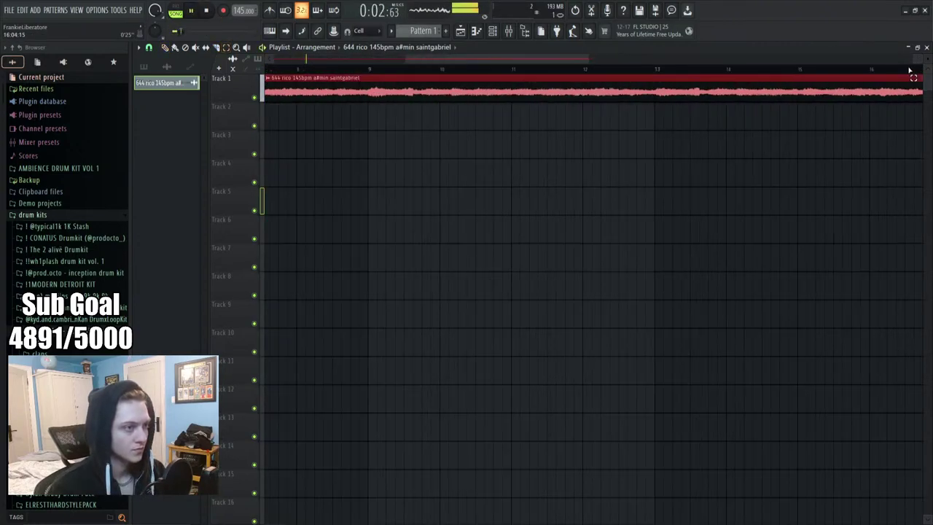
scroll(910, 71, "down", 2)
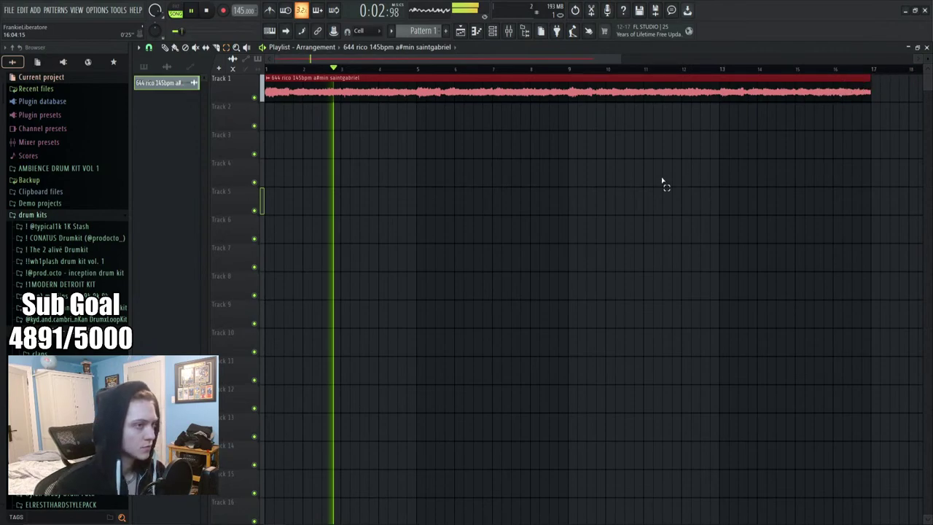
left_click(206, 10)
key("ctrl+b")
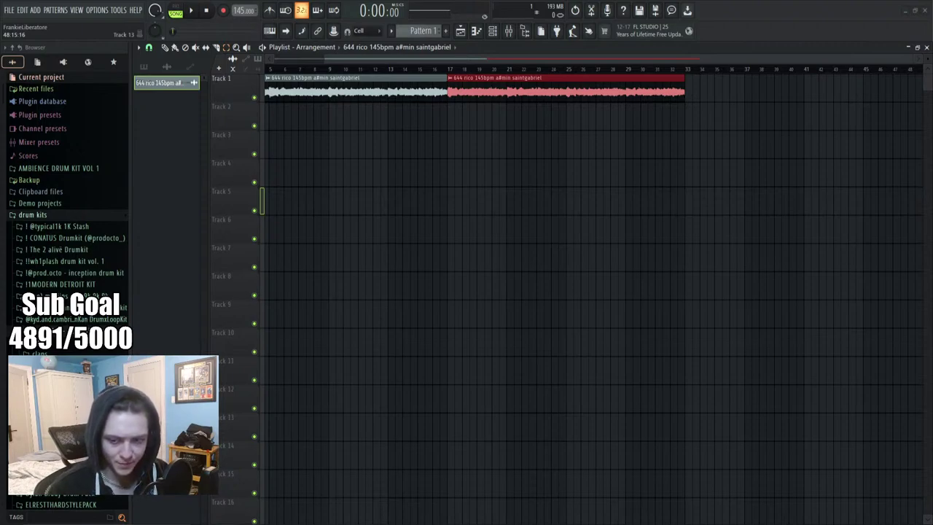
left_click_drag(648, 273, 629, 332)
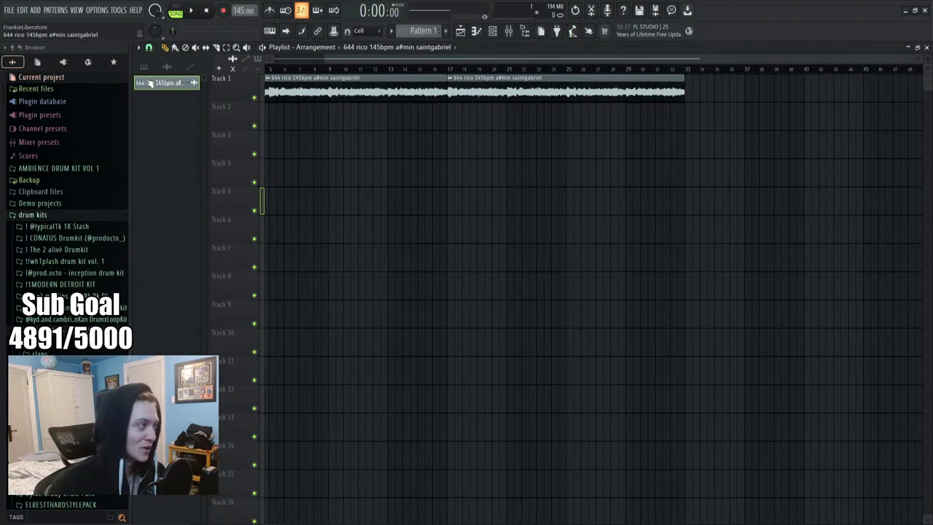
Lay out four consecutive eight-bar Pattern 1 clips on Track 2, spanning bars 1 to 33 beneath the sample
scroll(166, 83, "up", 1)
left_click(153, 82)
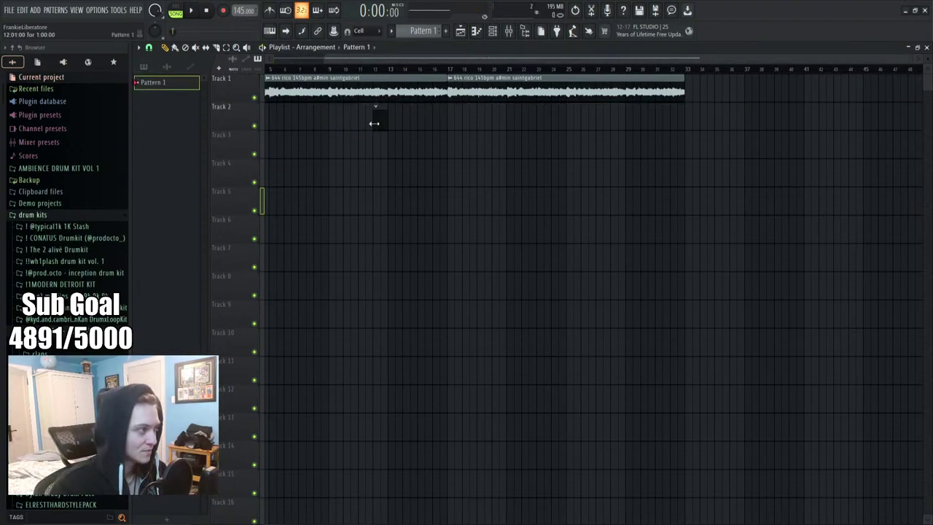
key("space")
left_click_drag(299, 124, 384, 137)
left_click(358, 129)
key("ctrl+b")
key("ctrl+b")
key("ctrl+b")
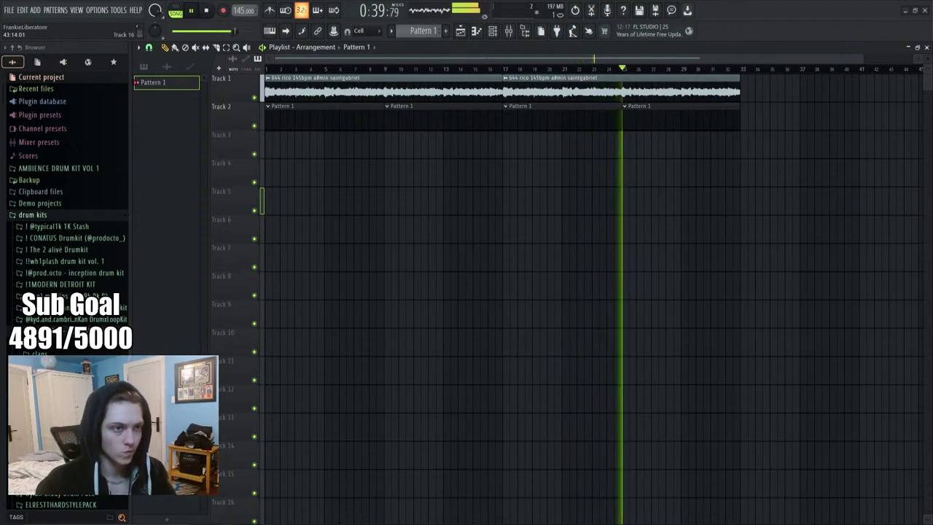
left_click(540, 233)
right_click(541, 233)
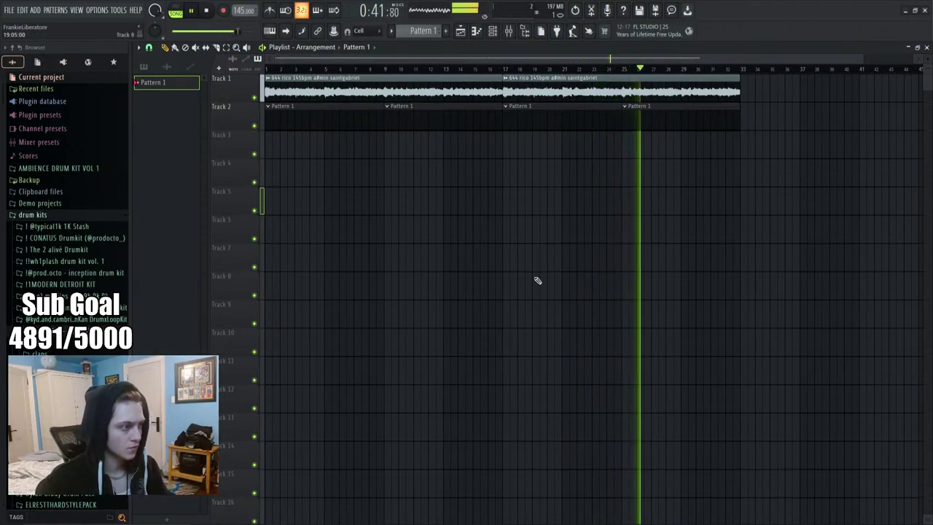
Route the sample channel to mixer track 1 and delete the default Sampler channel from the channel rack
left_click(493, 30)
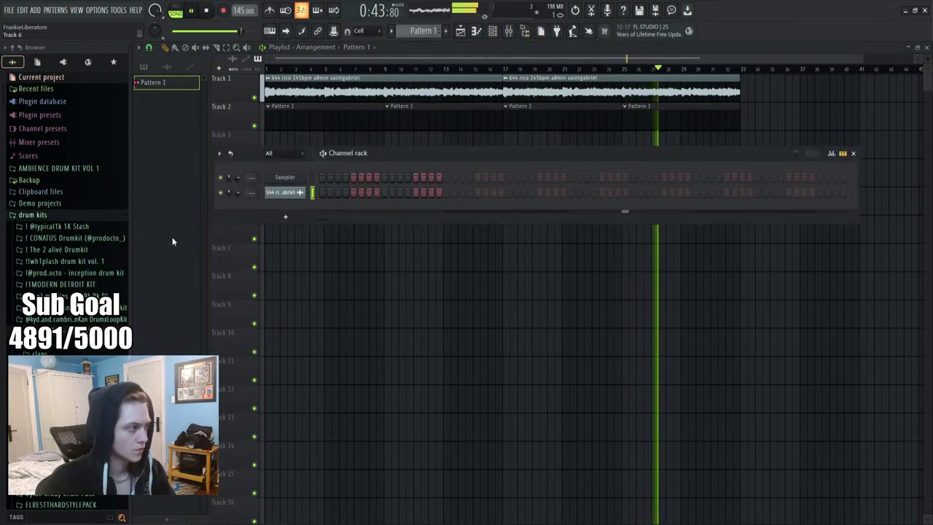
right_click(291, 192)
left_click(324, 291)
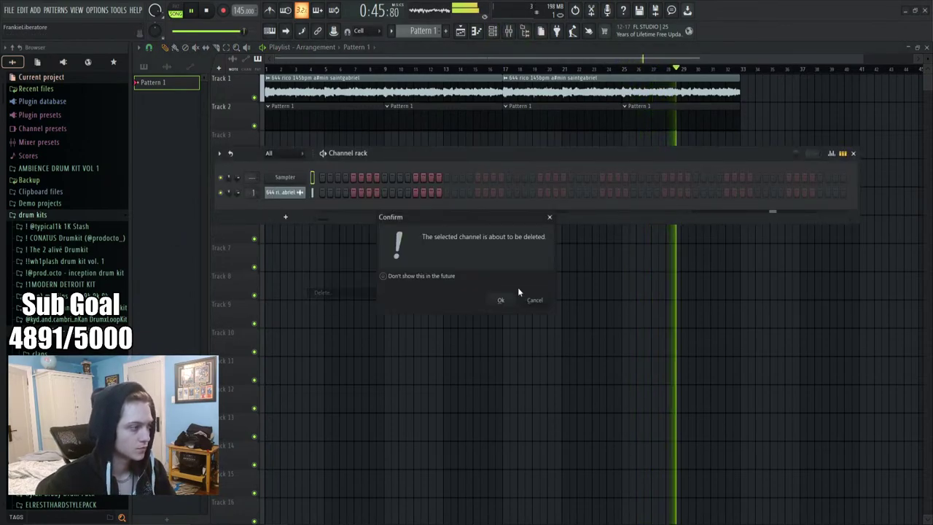
left_click(517, 292)
right_click(279, 185)
left_click(279, 185)
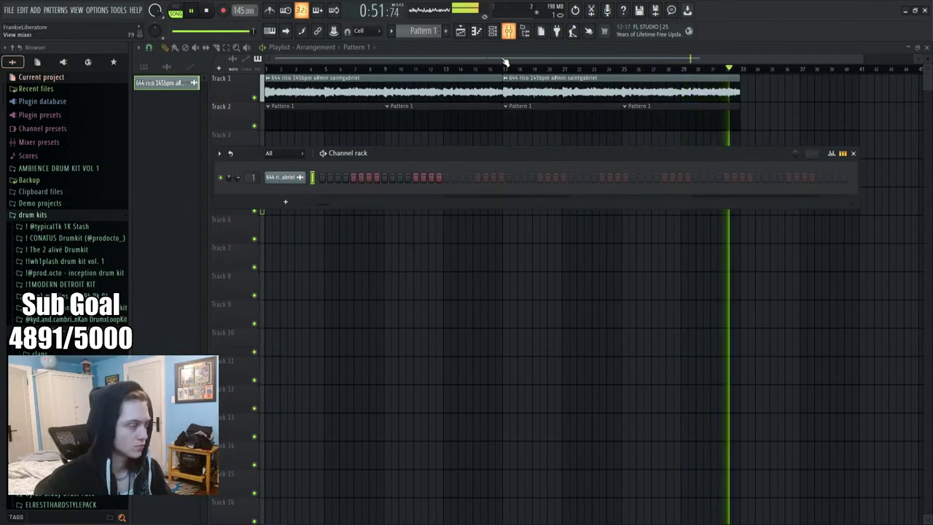
Add Fruity Soft Clipper to slot 10 of the Master mixer track
left_click(508, 31)
left_click(863, 227)
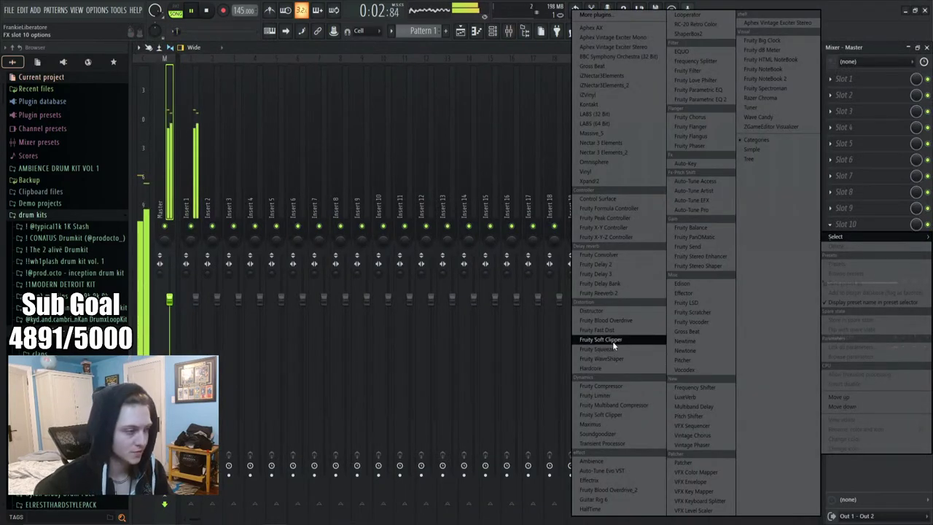
left_click(613, 339)
Add Fruity Parametric EQ 2 to Insert 1 with the 40Hz + 18kHz cut preset and raise its high-pass band to about 226 Hz
left_click(193, 215)
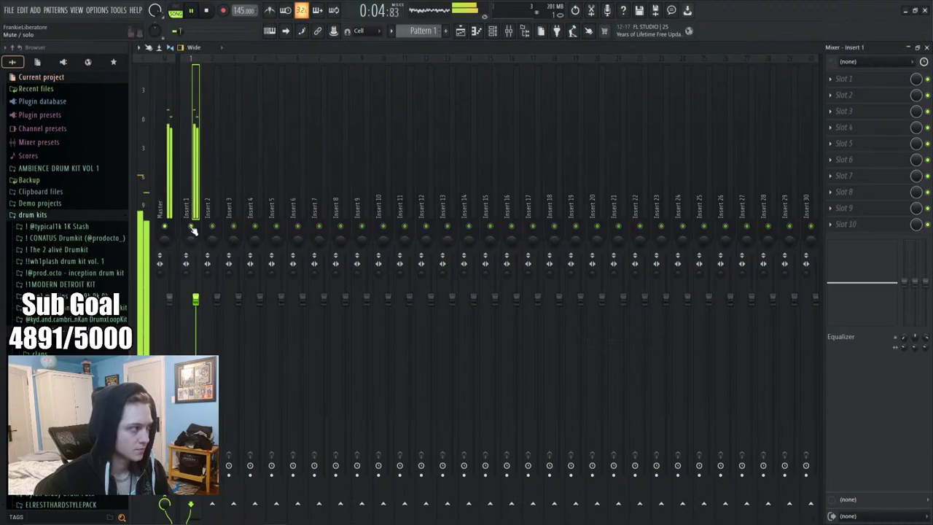
left_click(849, 78)
left_click(699, 99)
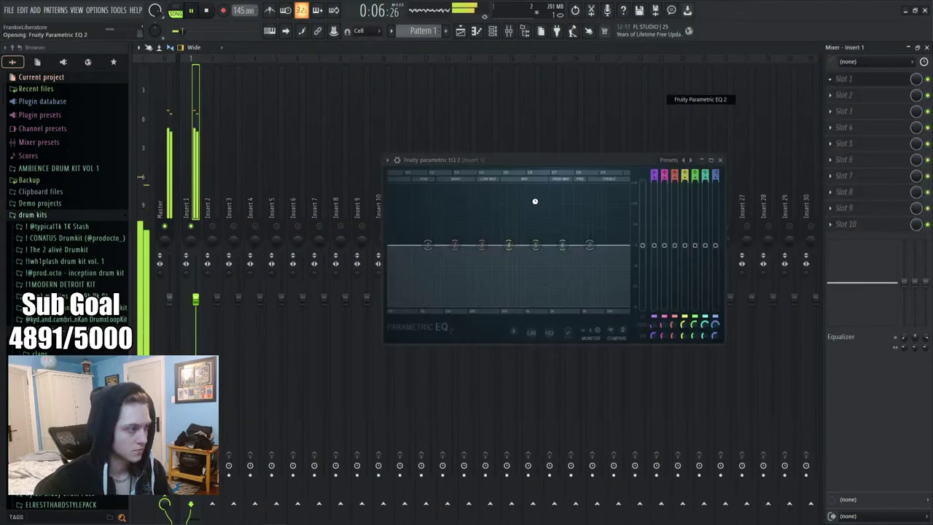
left_click(669, 160)
left_click(683, 215)
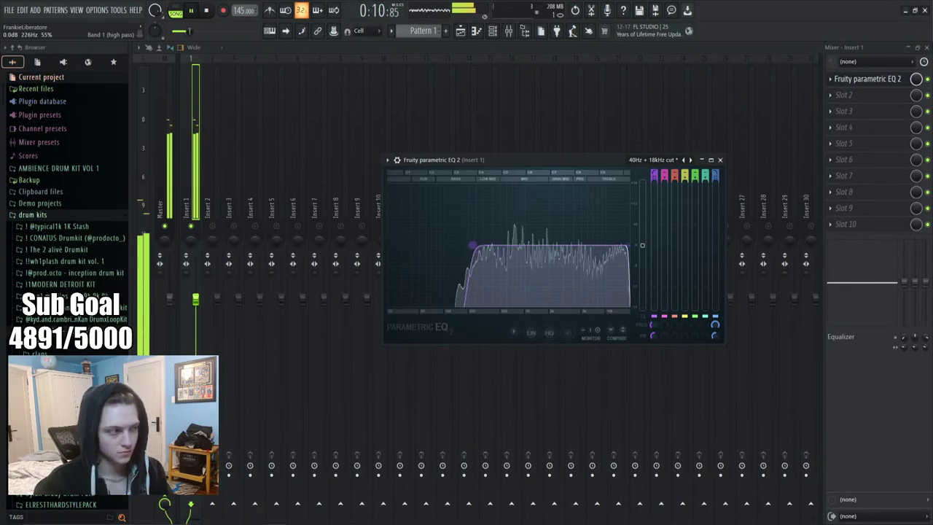
key("Escape")
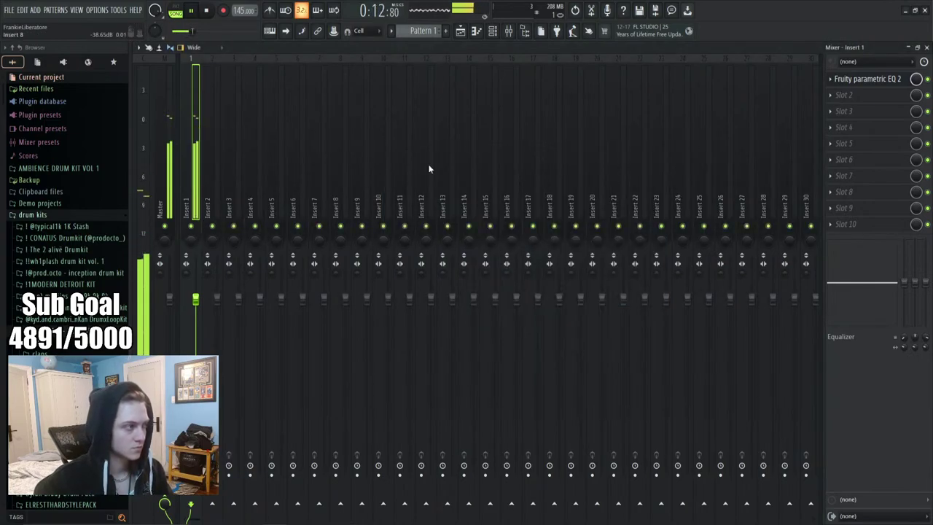
key("F6")
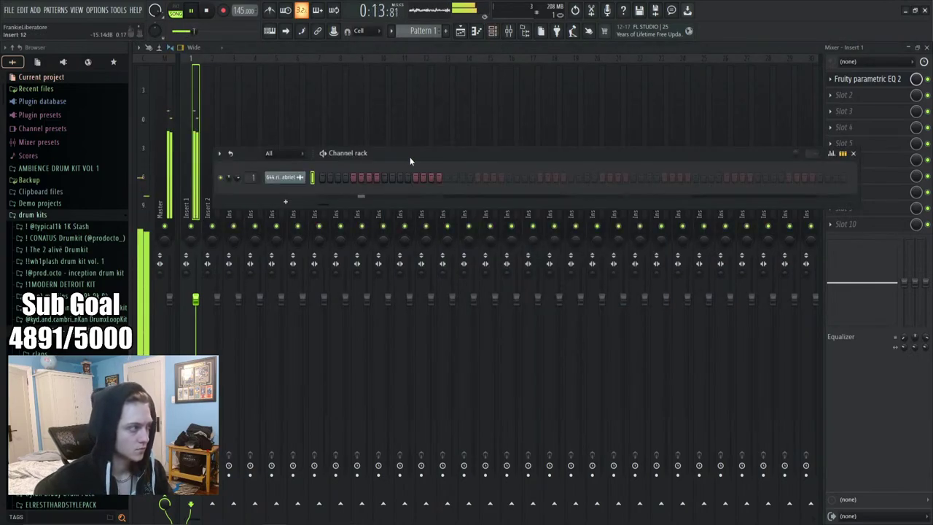
left_click(66, 226)
left_click(62, 238)
key("space")
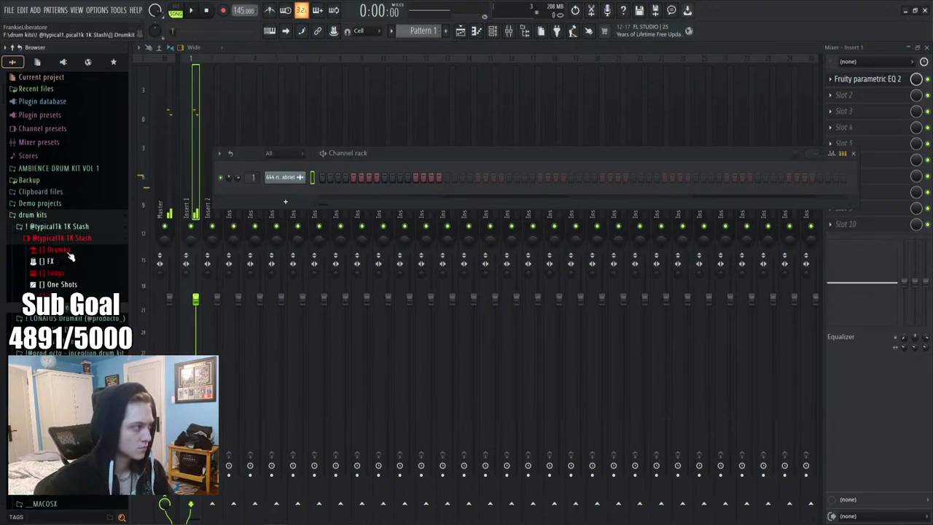
left_click(58, 250)
left_click(58, 261)
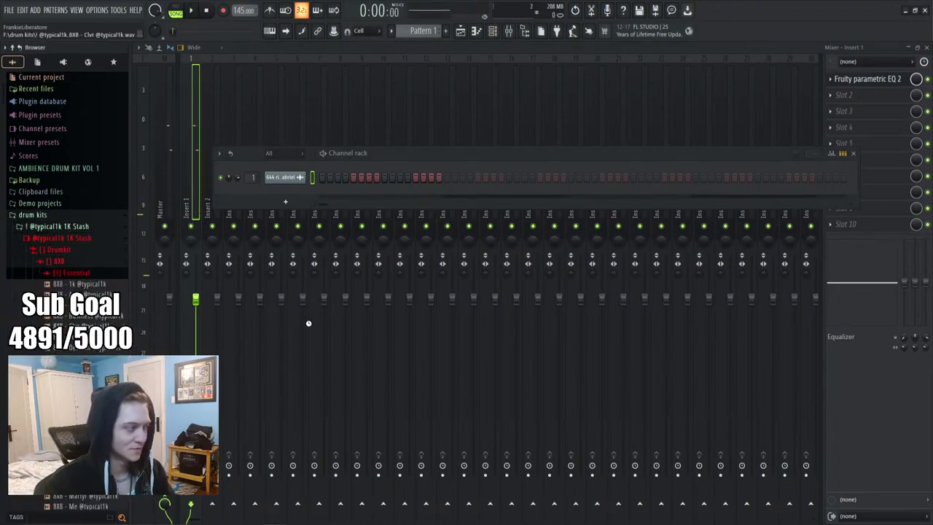
left_click_drag(308, 323, 250, 193)
key("space")
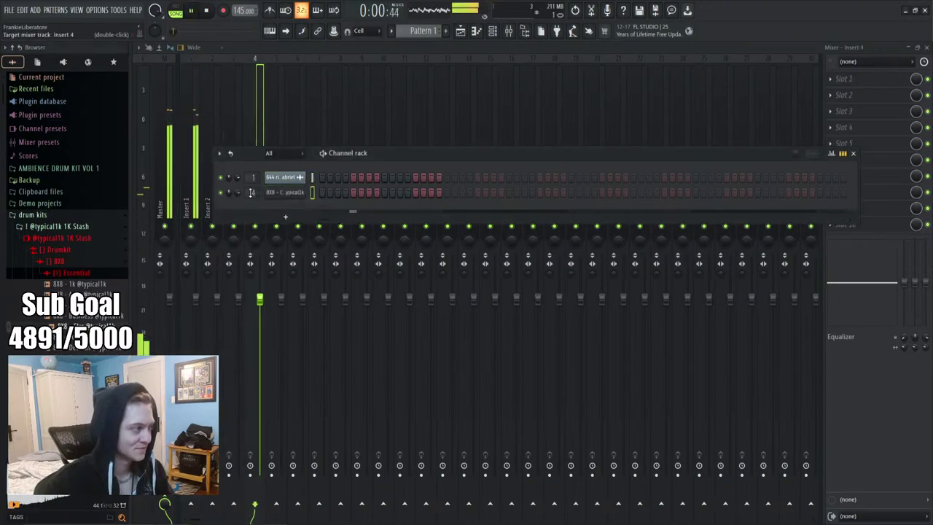
Route the 8X8 - Clvr channel to Insert 2 and enable its volume envelope with maximum hold and 0% sustain
key("space")
left_click(286, 191)
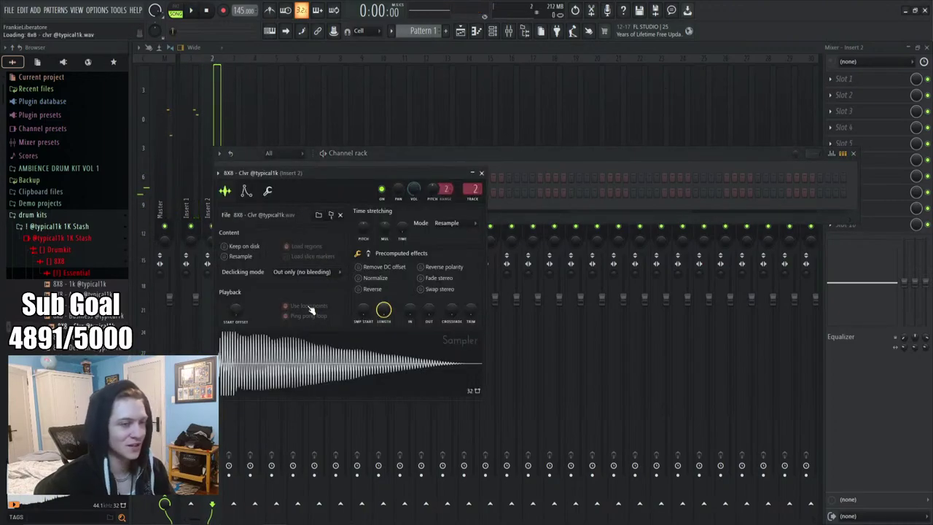
left_click(246, 192)
left_click_drag(245, 289, 250, 294)
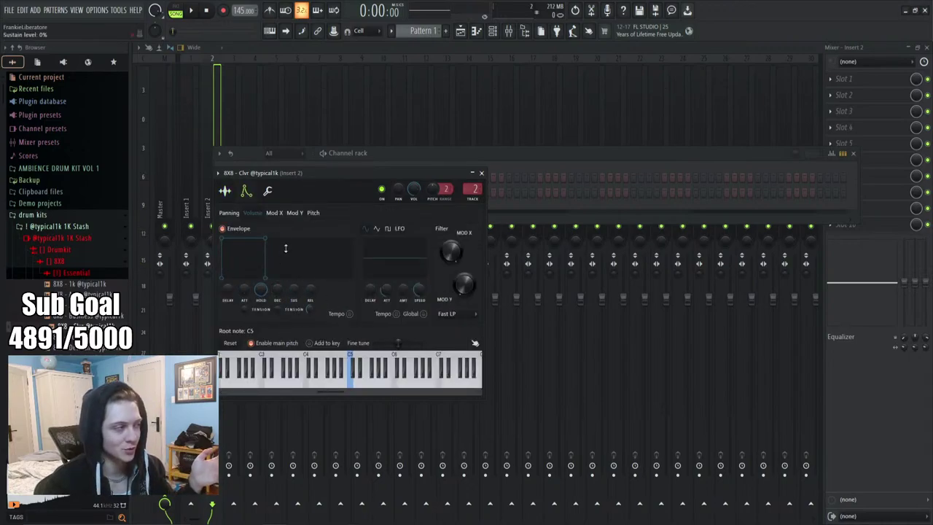
left_click(225, 191)
left_click(269, 191)
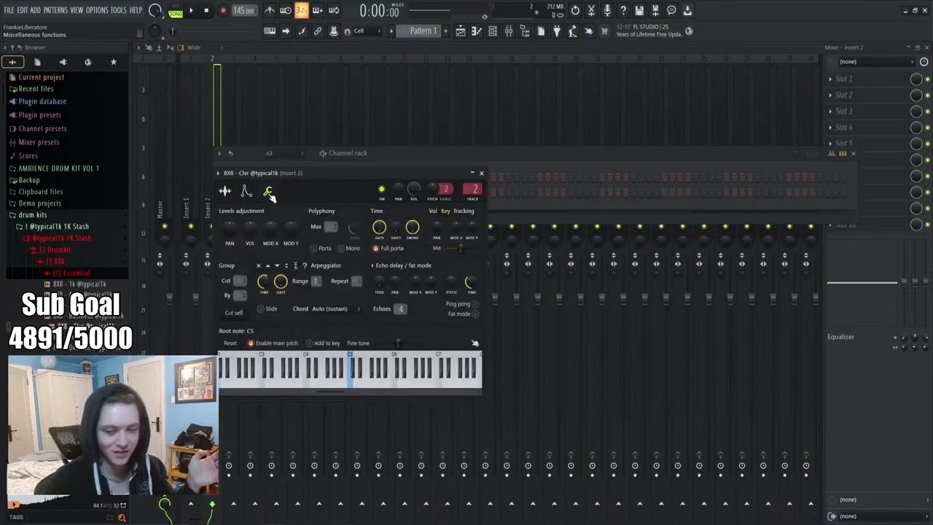
left_click(481, 173)
Open the 8X8 - Clvr channel's piano roll and place an A#4 note three-quarters of a bar long at bar 1
right_click(290, 193)
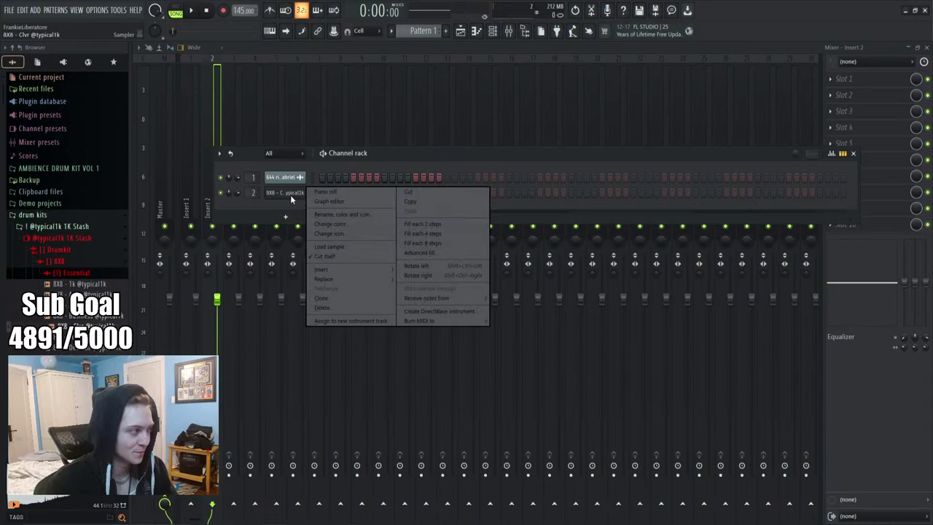
left_click(328, 247)
left_click_drag(183, 243, 309, 269)
key("space")
key("ctrl+Down")
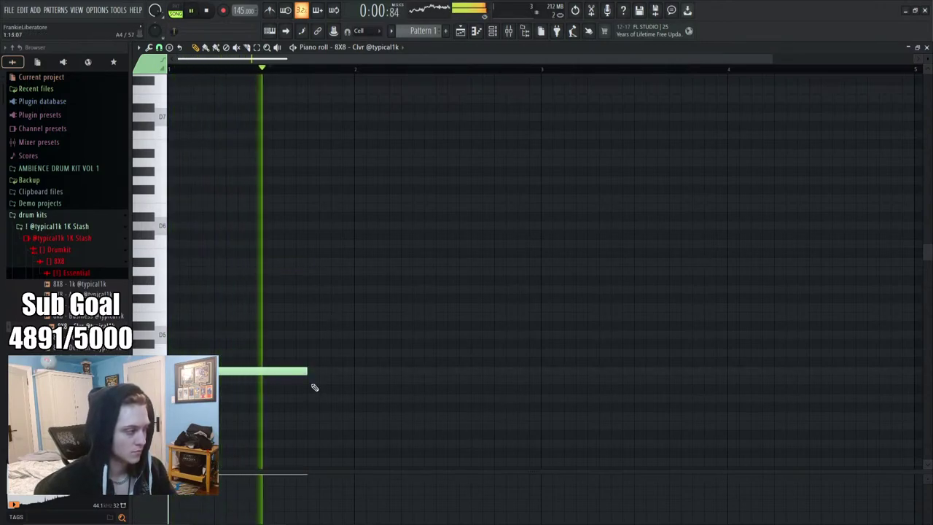
Add a one-bar D#5 note directly after the A#4 note, keeping the A#4 at three-quarters of a bar
key("space")
left_click_drag(311, 373, 358, 325)
key("space")
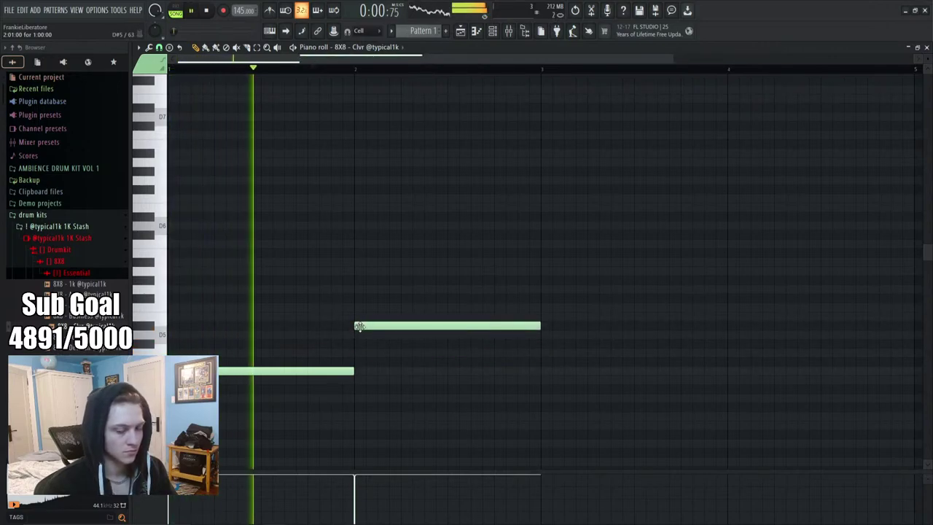
left_click_drag(384, 324, 338, 325)
left_click_drag(352, 371, 309, 373)
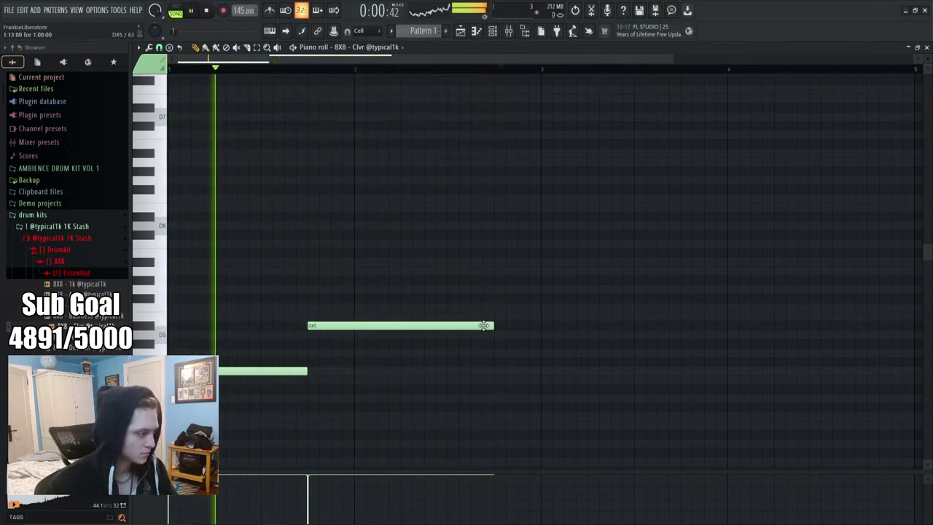
Add a one-bar F#5 note at the start of bar 3, trying the bass line an octave higher in between
key("ctrl+Up")
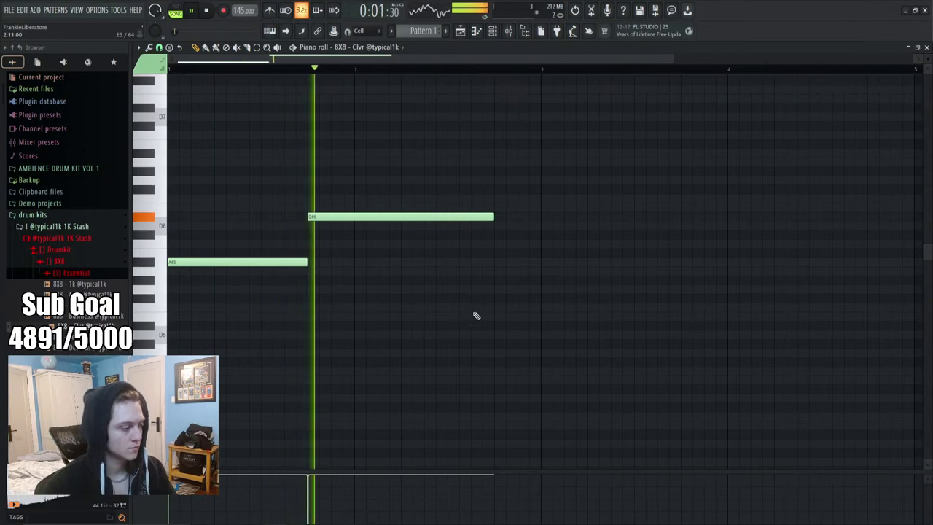
key("space")
key("space")
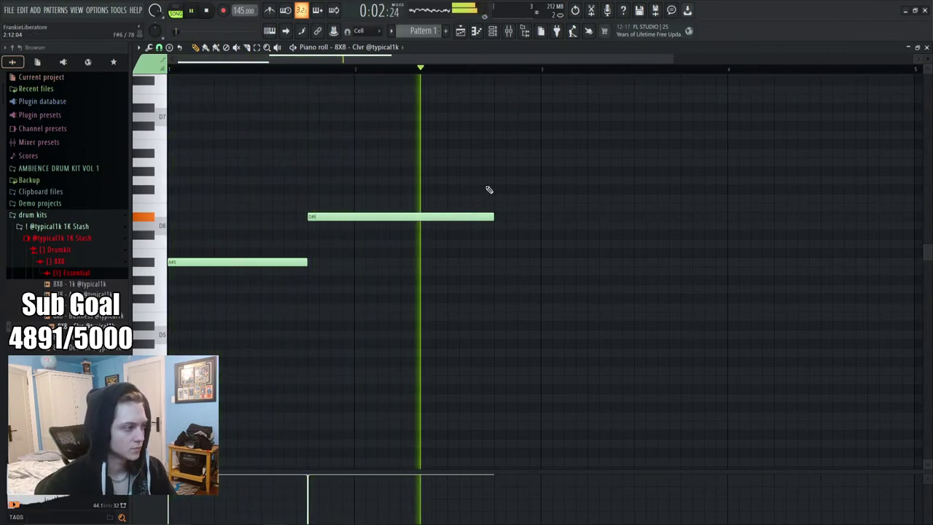
key("space")
left_click(498, 163)
left_click_drag(498, 163, 499, 182)
key("space")
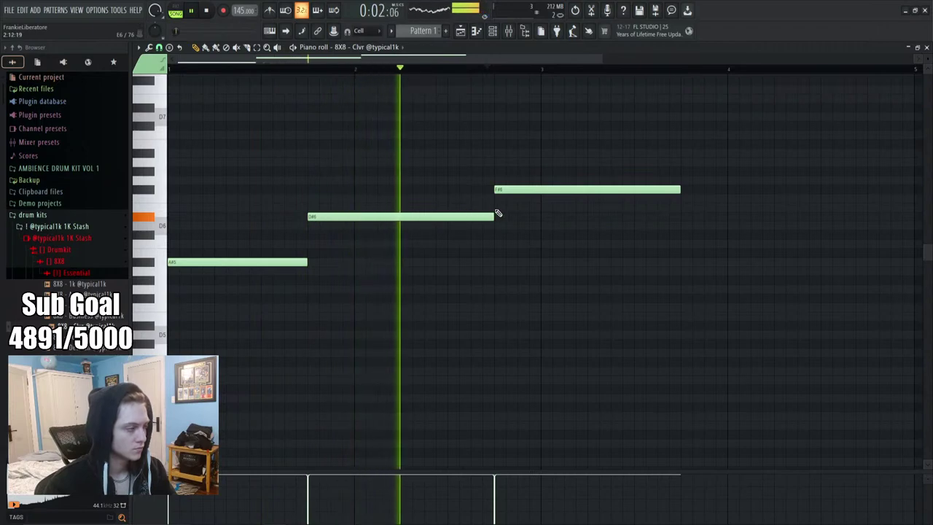
left_click_drag(537, 190, 584, 190)
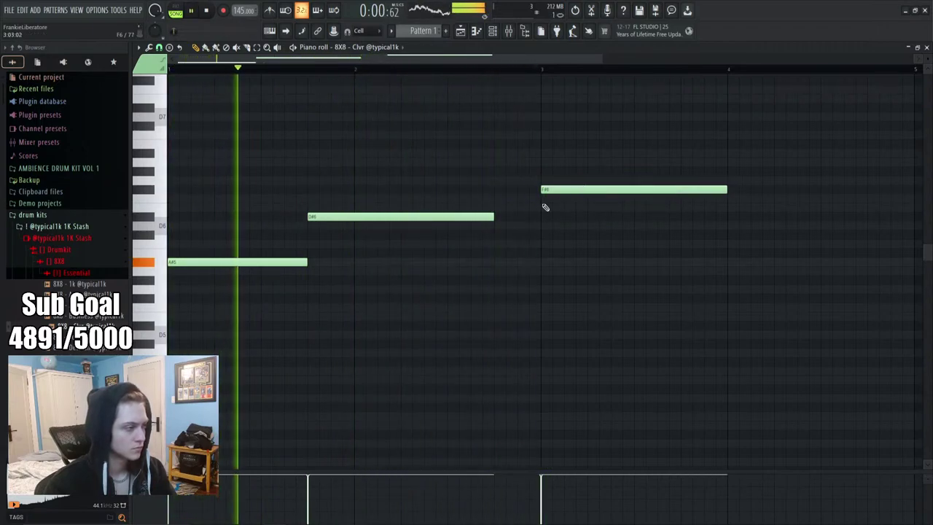
key("ctrl+Down")
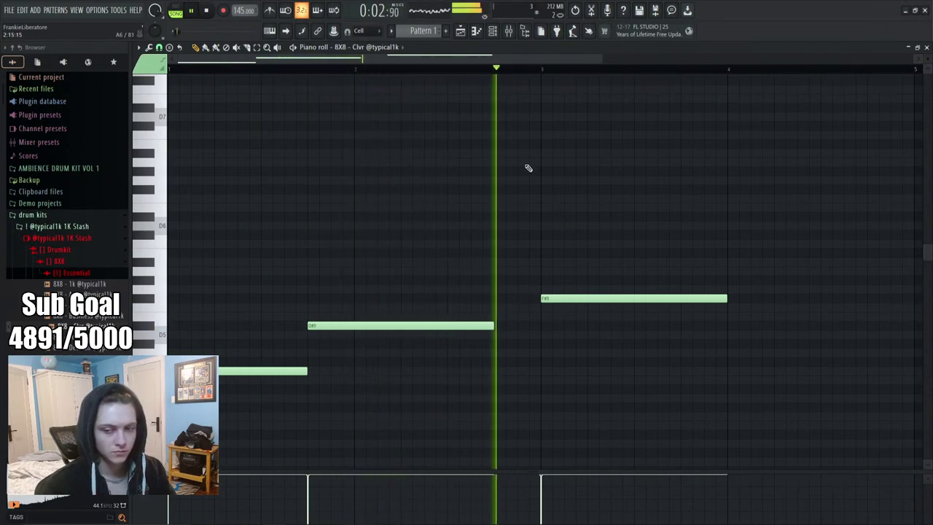
key("c")
left_click(609, 303)
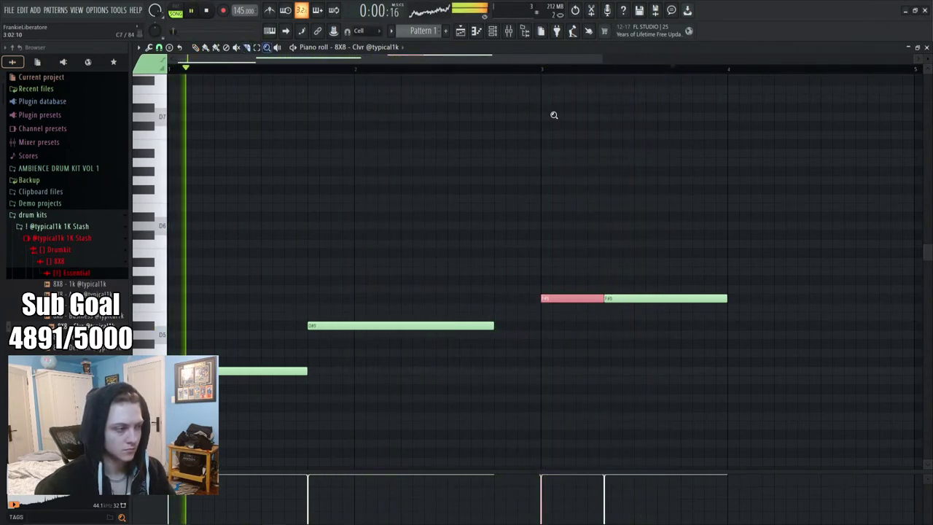
key("space")
key("ctrl+z")
key("p")
key("space")
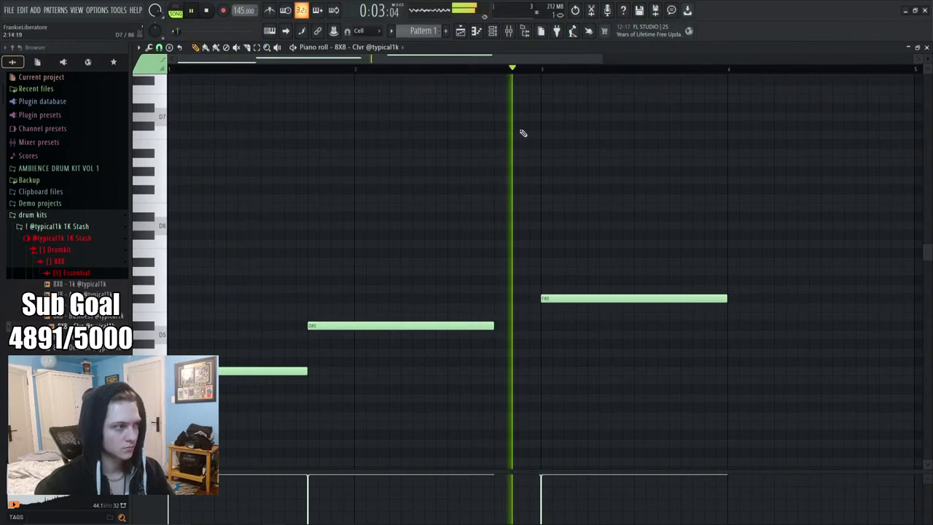
Slice the F#5 note in bar 3 at its seventh step and play back the bass line
key("c")
mouse_move(608, 313)
left_mouse_down()
mouse_move(609, 282)
mouse_move(621, 284)
left_mouse_up()
key("space")
key("ctrl+z")
key("space")
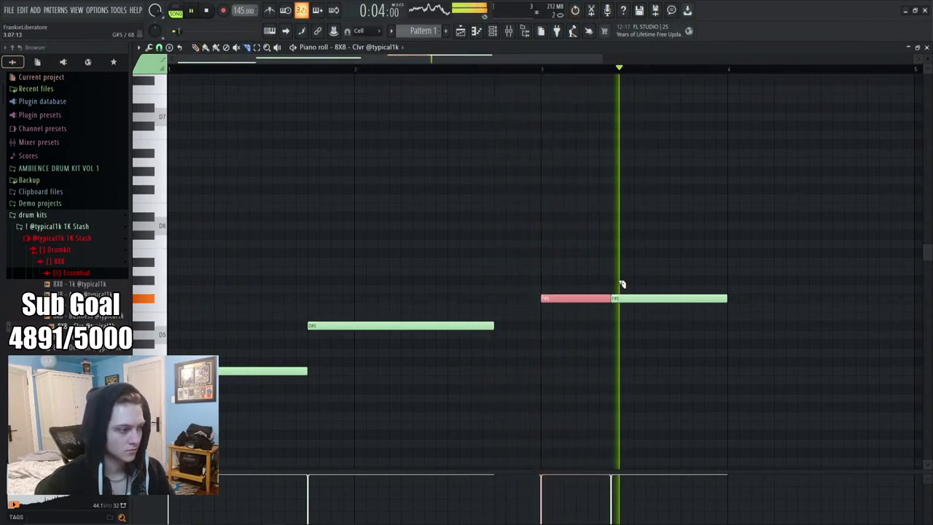
key("space")
key("p")
key("space")
left_click(644, 303)
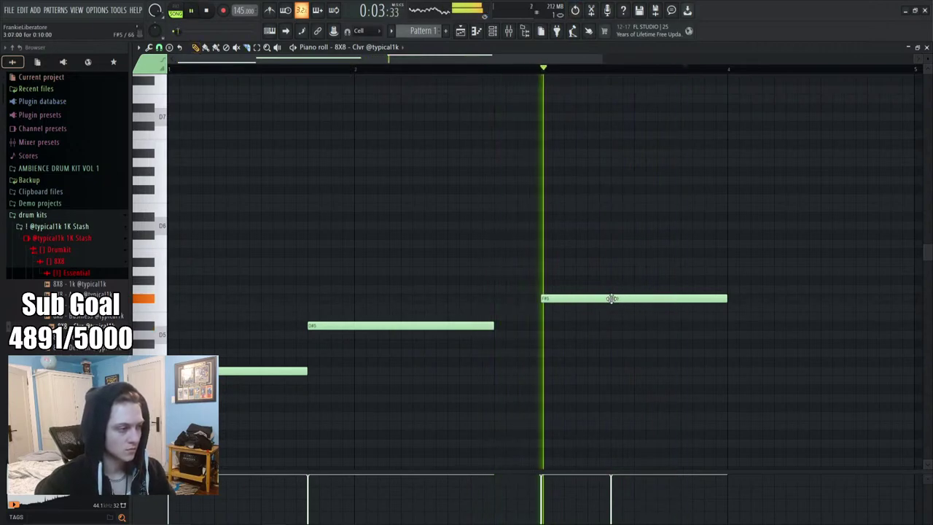
left_click_drag(645, 303, 656, 302)
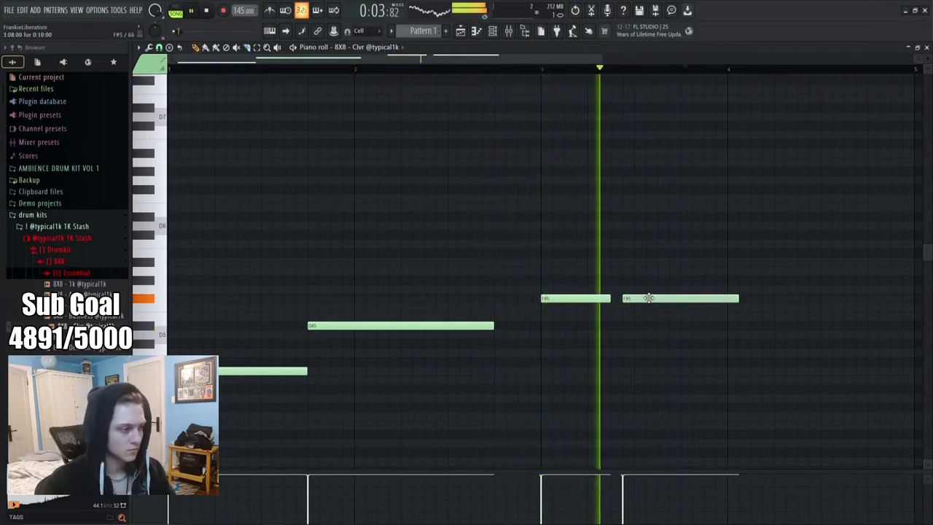
left_click(159, 48)
left_click(177, 82)
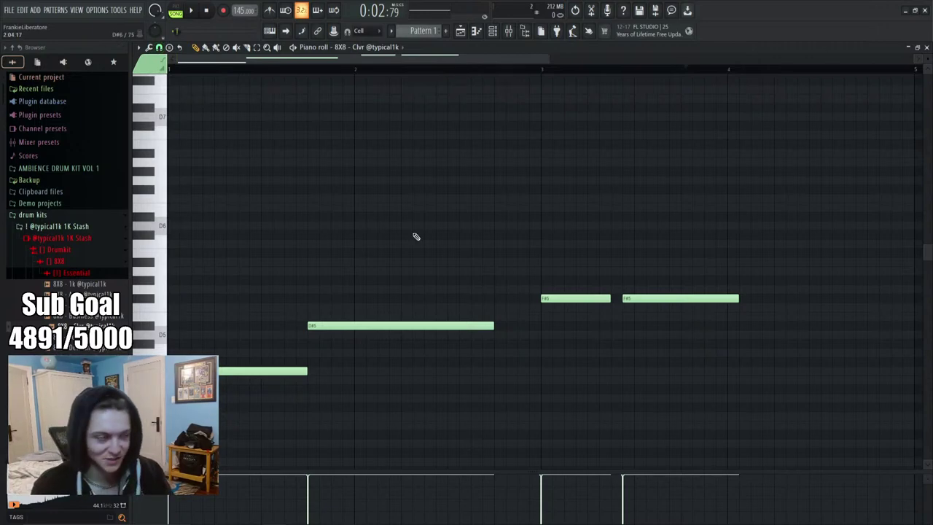
left_click_drag(643, 297, 632, 298)
Add a ten-step F5 note at the start of bar 4 and play the bass line from bar 3
key("space")
left_click(549, 71)
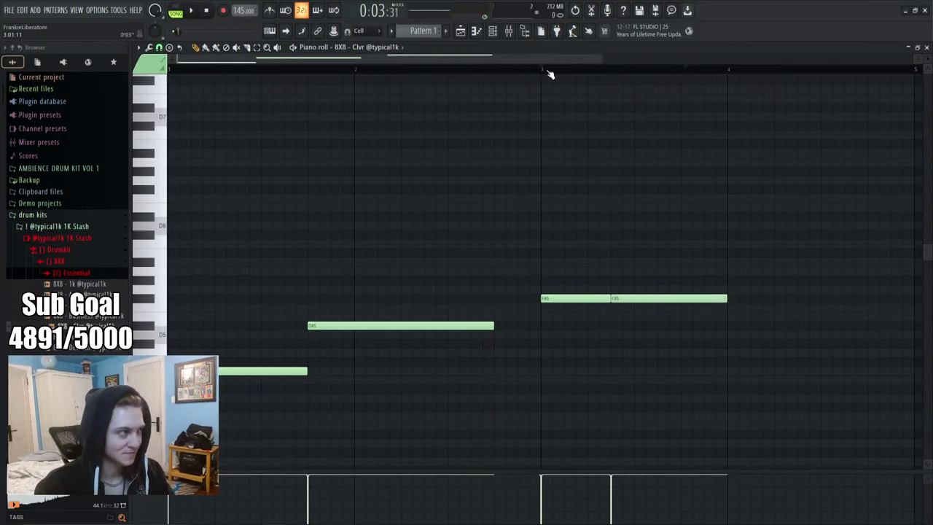
scroll(535, 122, "down", 2)
left_click(496, 306)
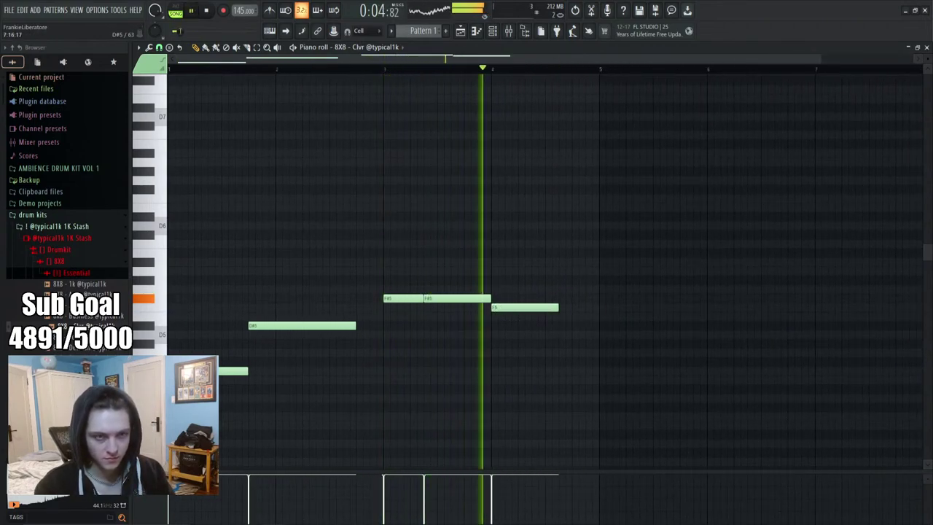
key("space")
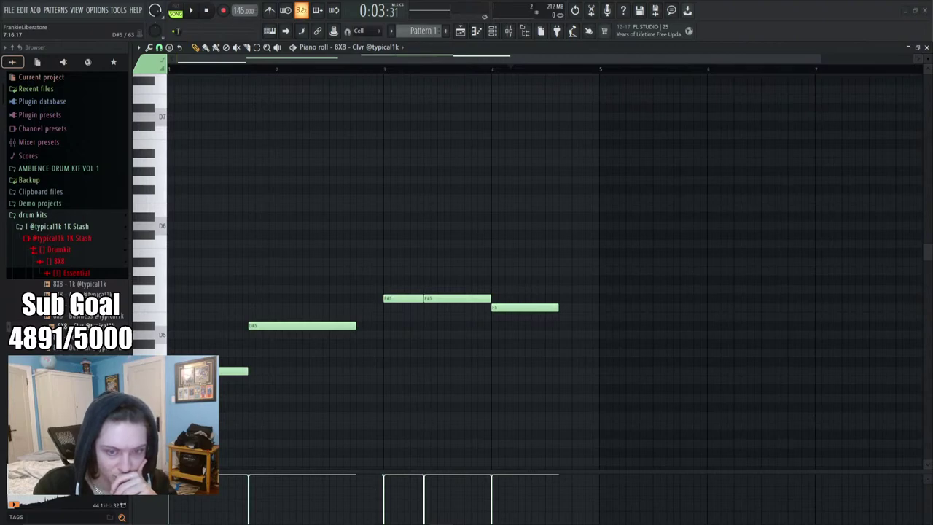
Refresh the browser and preview an 808 from the aurora multi-kit's Essentials 003 Drumkit
left_click(21, 46)
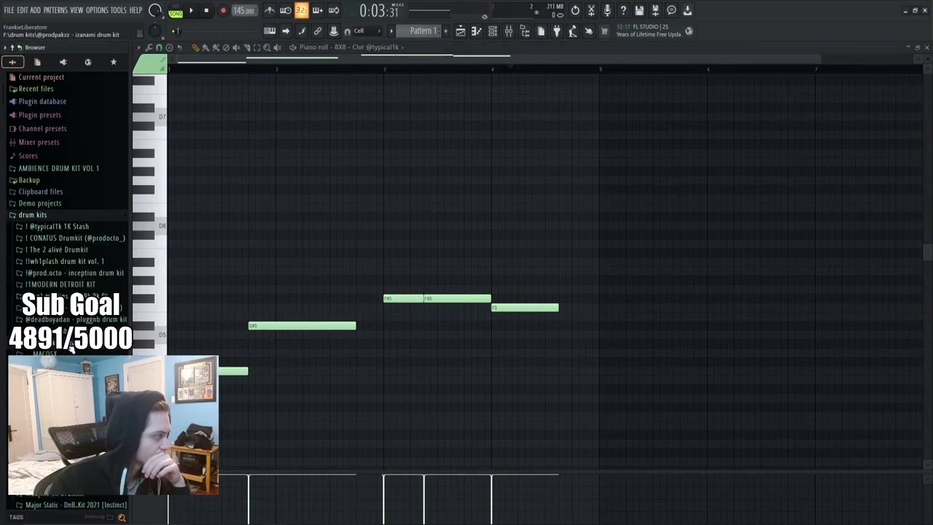
scroll(69, 182, "down", 10)
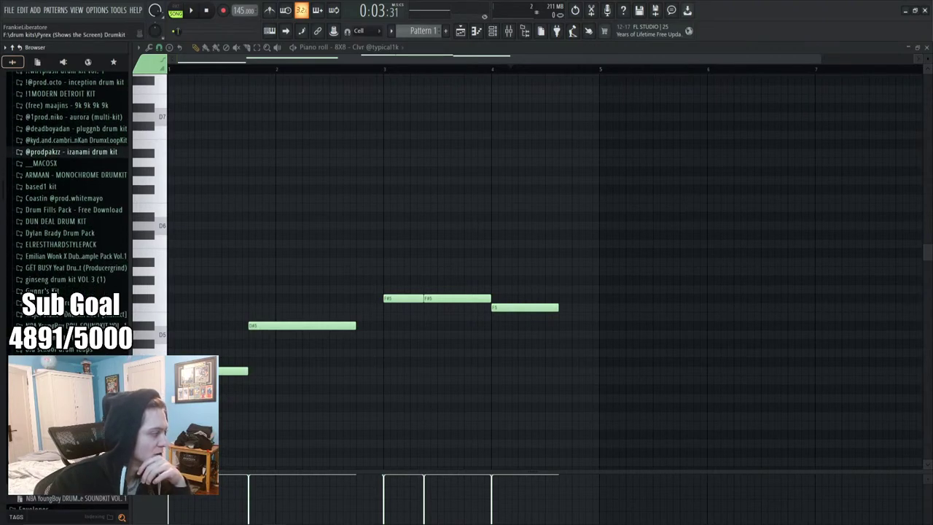
scroll(70, 183, "up", 7)
left_click(48, 151)
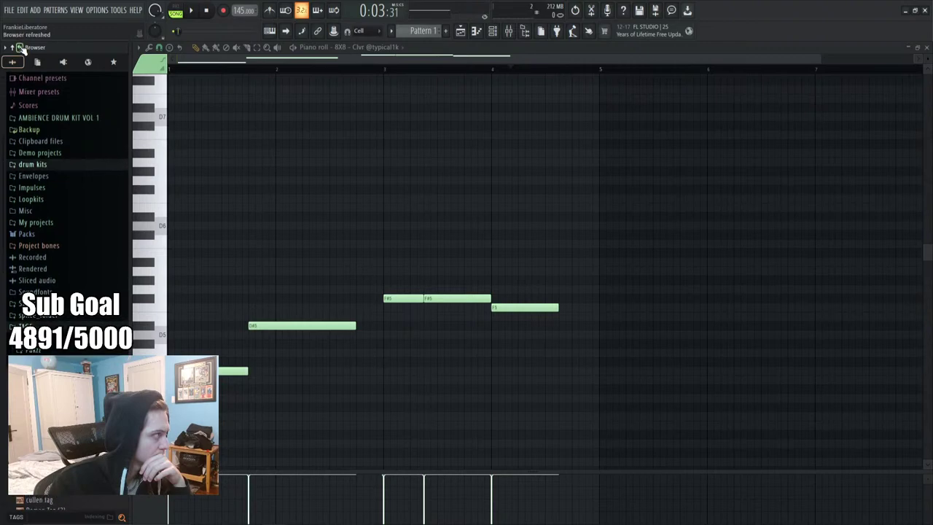
left_click(31, 164)
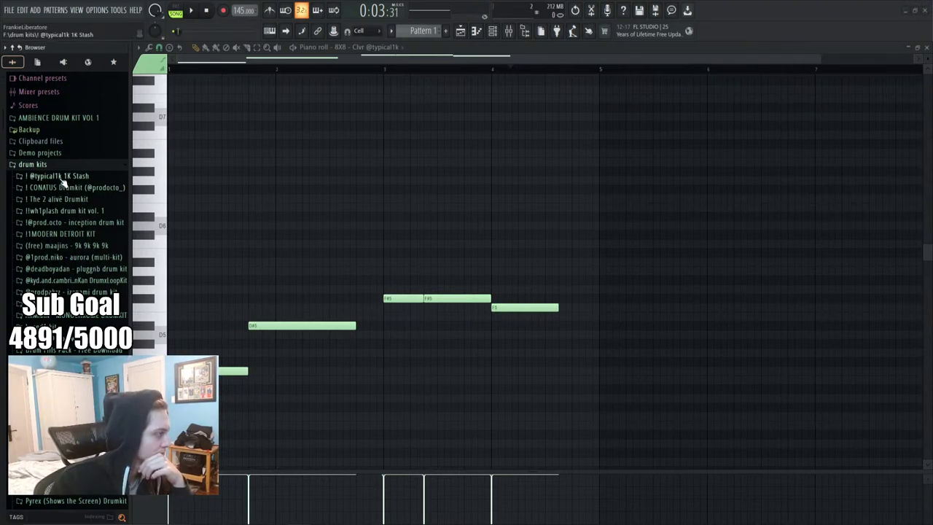
left_click(51, 256)
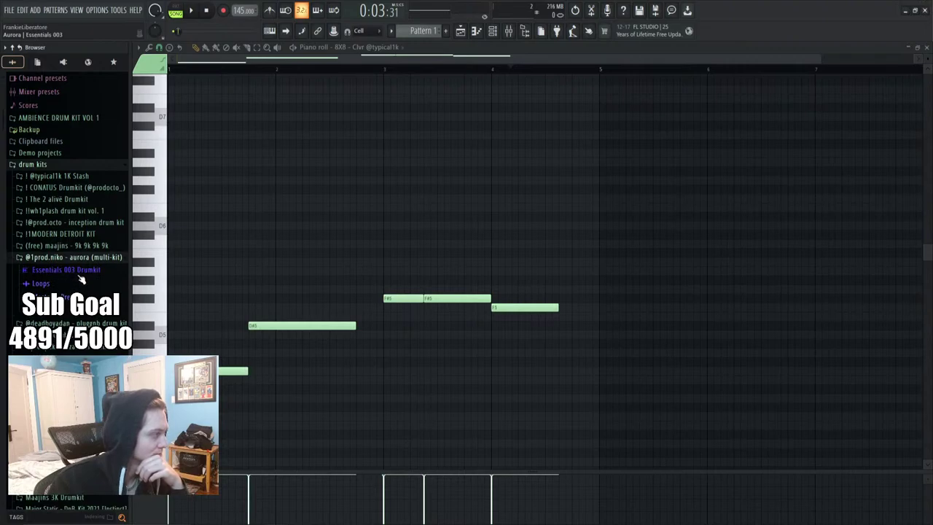
left_click(79, 271)
left_click(73, 285)
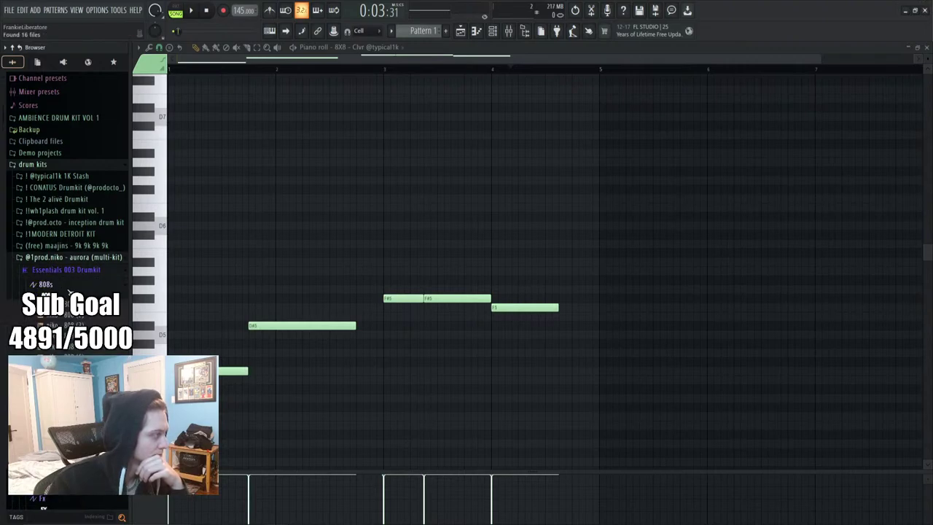
left_click(79, 320)
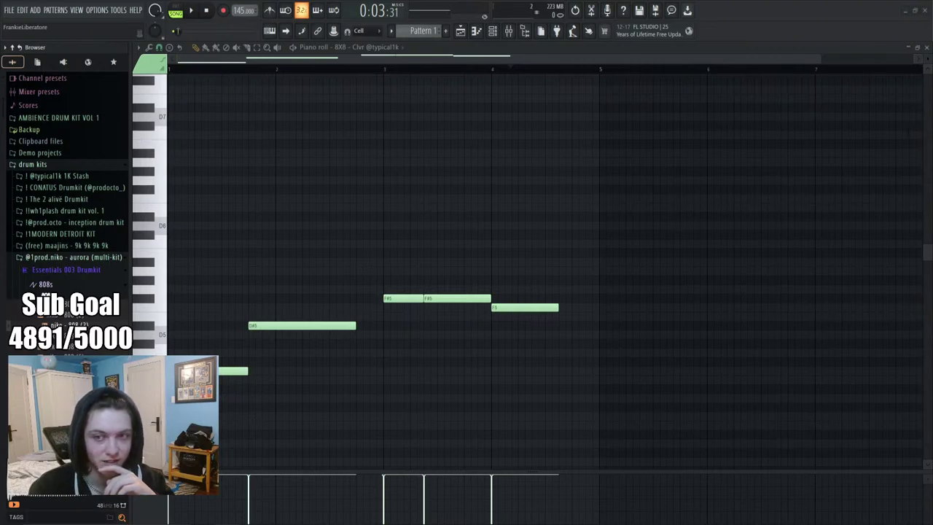
key("alt+Tab")
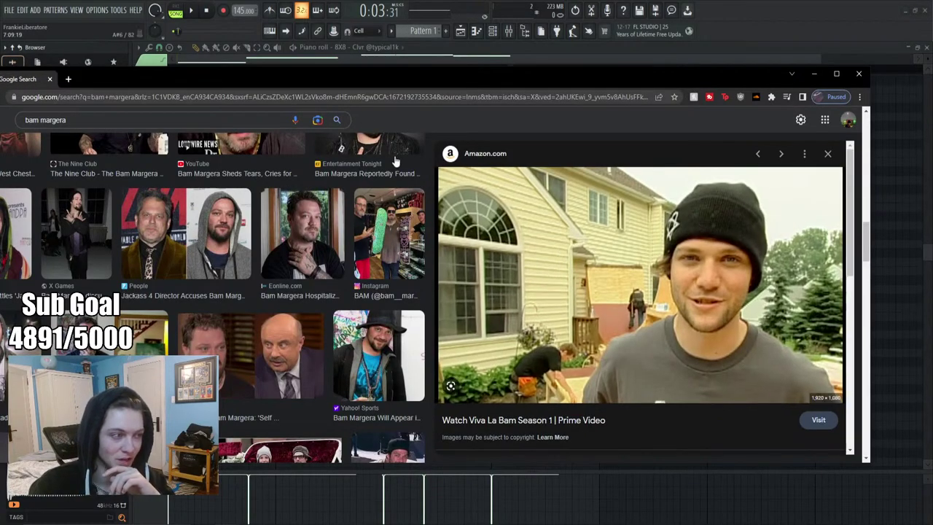
key("alt+Tab")
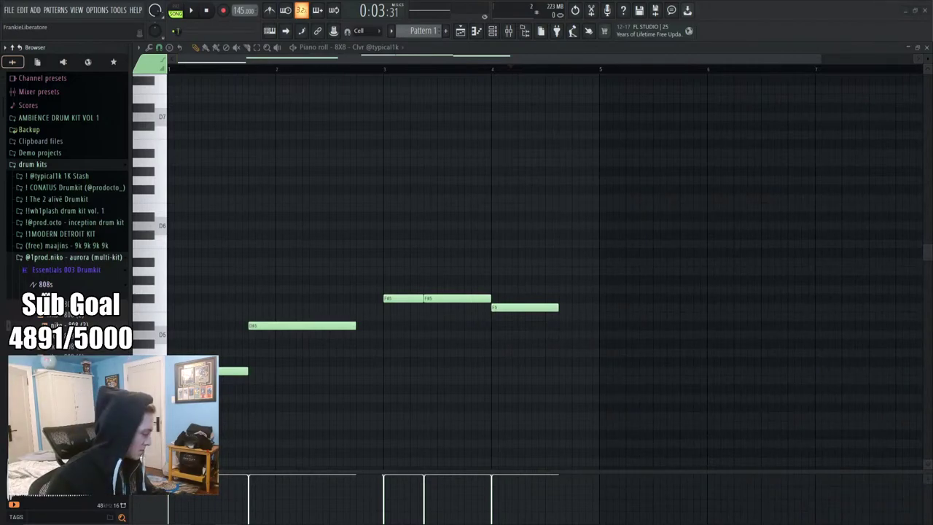
Play back the bass line and delete the 8X8 - Clvr channel from the channel rack
key("space")
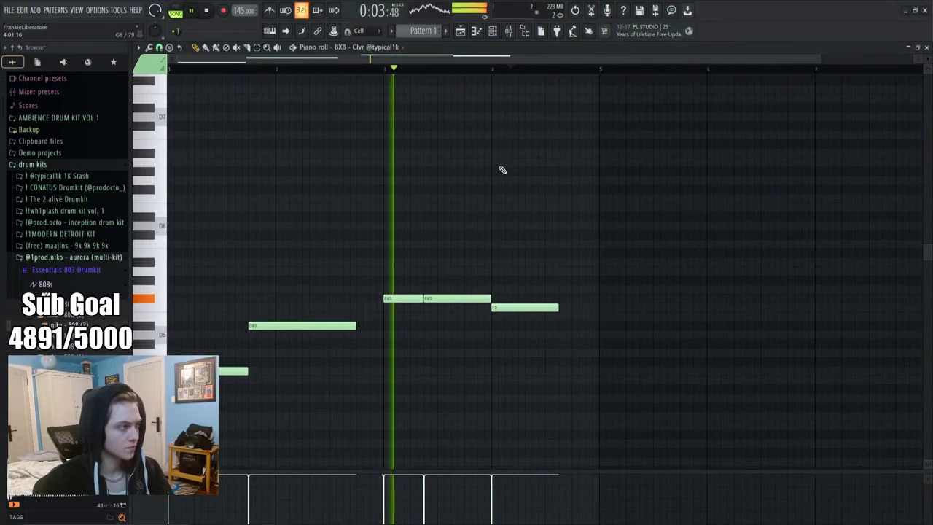
key("space")
key("space")
key("F6")
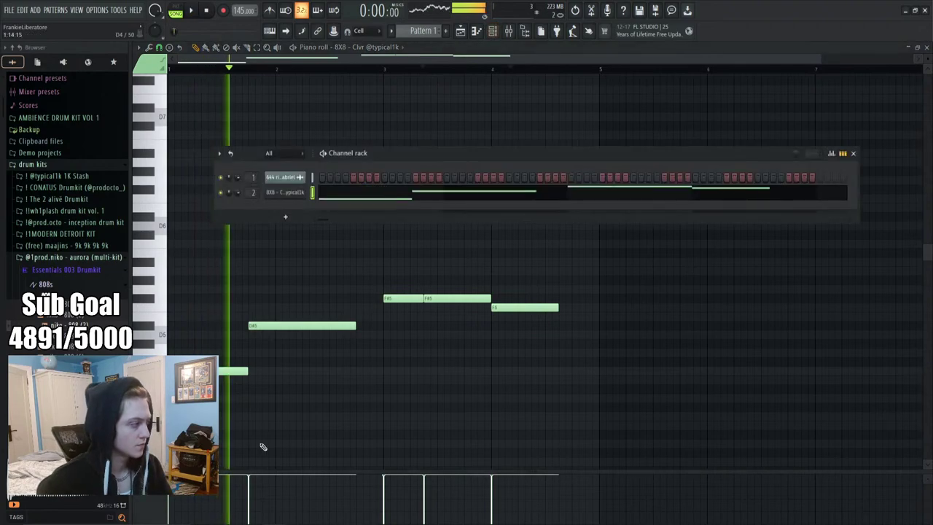
right_click(290, 196)
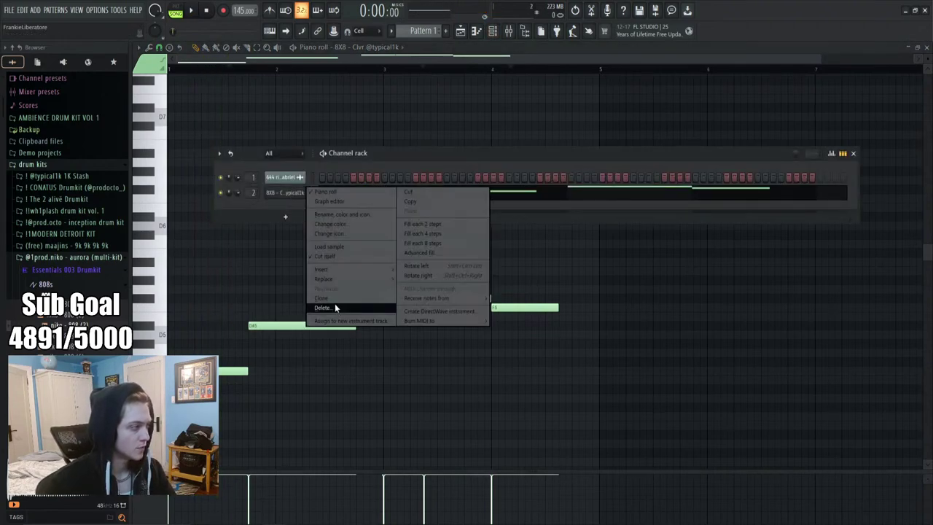
left_click(334, 304)
left_click(501, 303)
Load the niko master preset from the aurora multi-kit onto the Master mixer track and play the loop through it
key("F9")
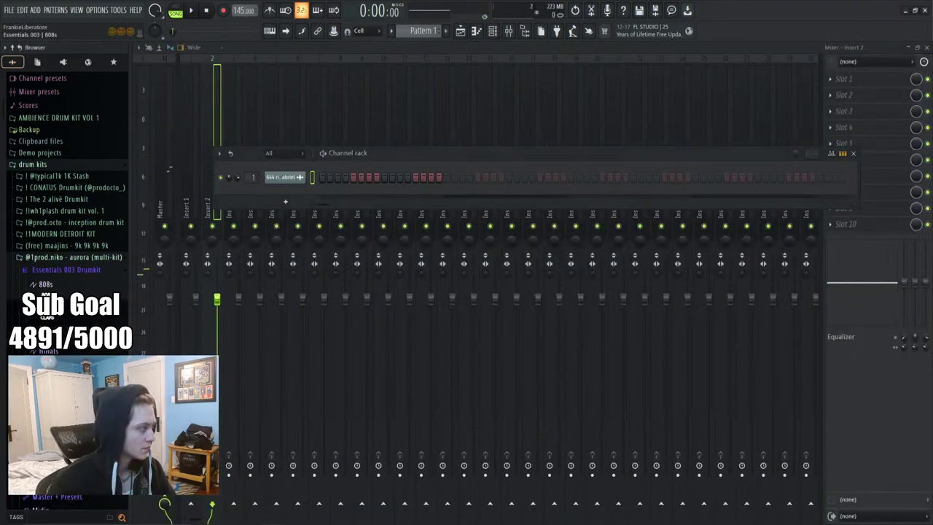
left_click(64, 272)
left_click(39, 285)
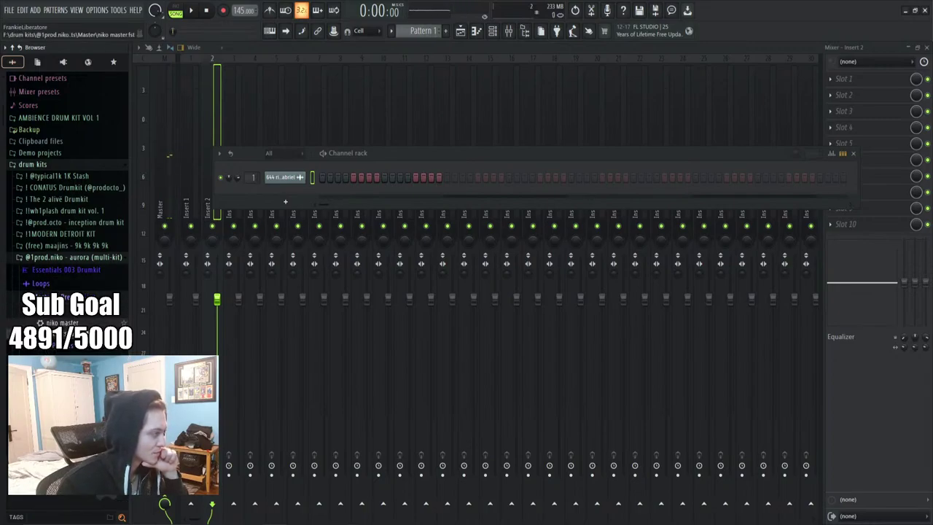
left_click_drag(128, 320, 860, 169)
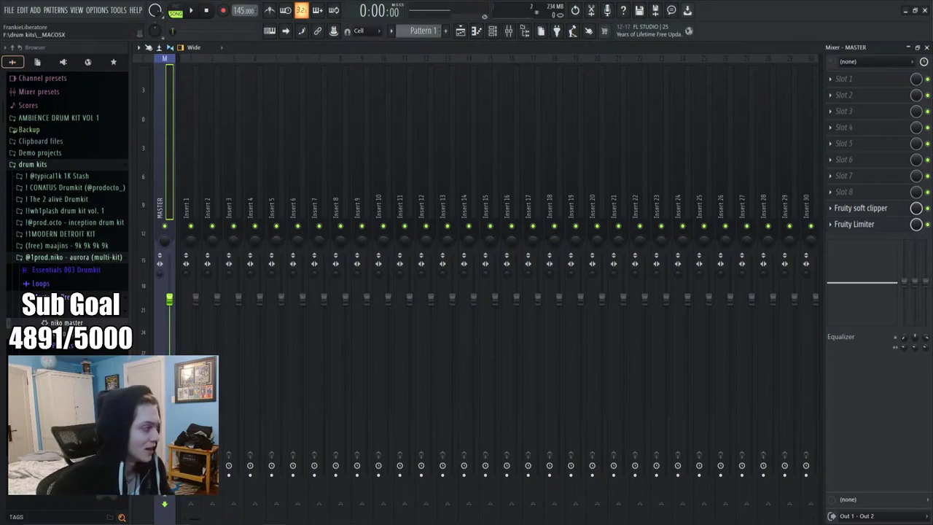
left_click_drag(854, 224, 865, 193)
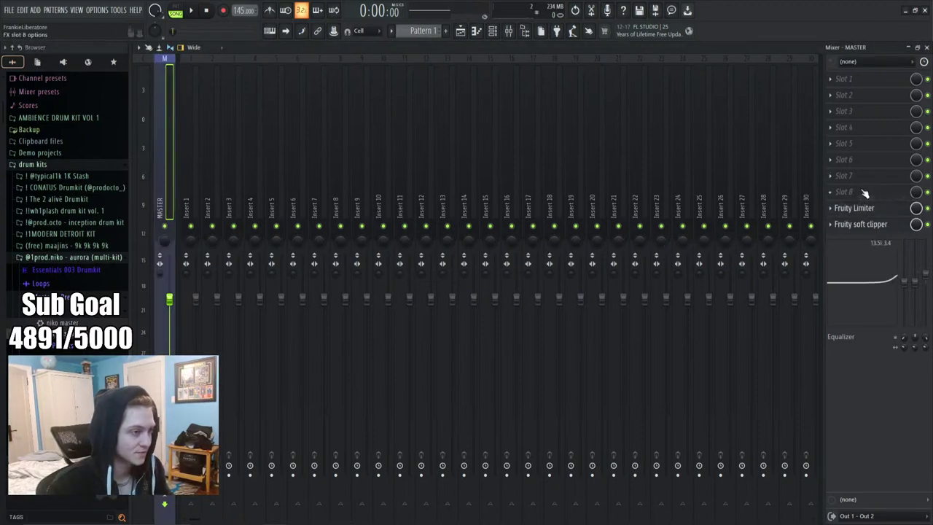
key("space")
left_click_drag(62, 323, 861, 191)
left_click_drag(62, 325, 858, 178)
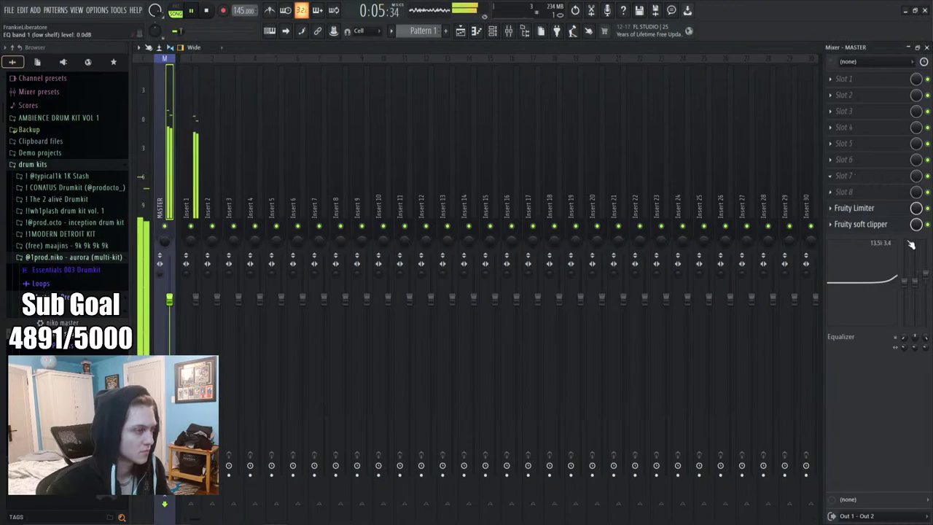
Open Fruity soft clipper on the Master track, move it above Fruity Limiter and replay the loop
left_click(868, 225)
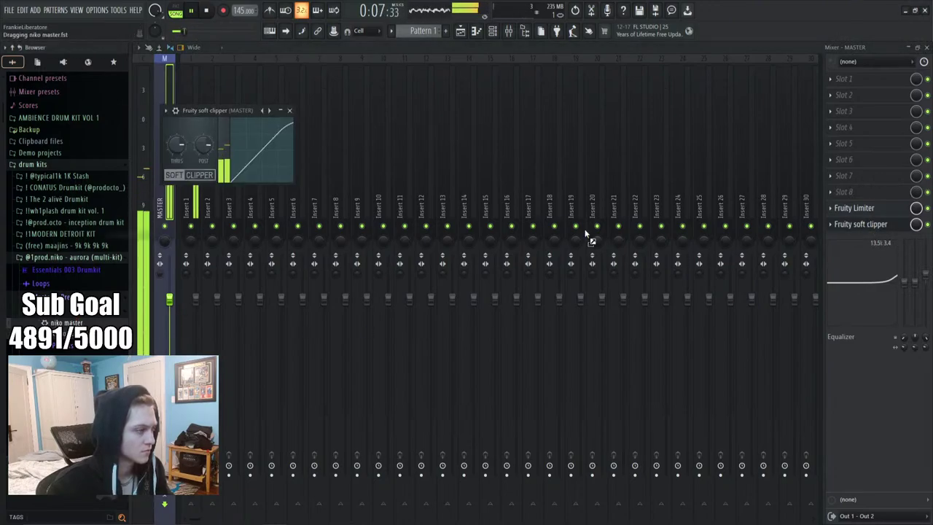
mouse_move(858, 224)
left_mouse_down()
mouse_move(854, 232)
mouse_move(866, 210)
left_mouse_up()
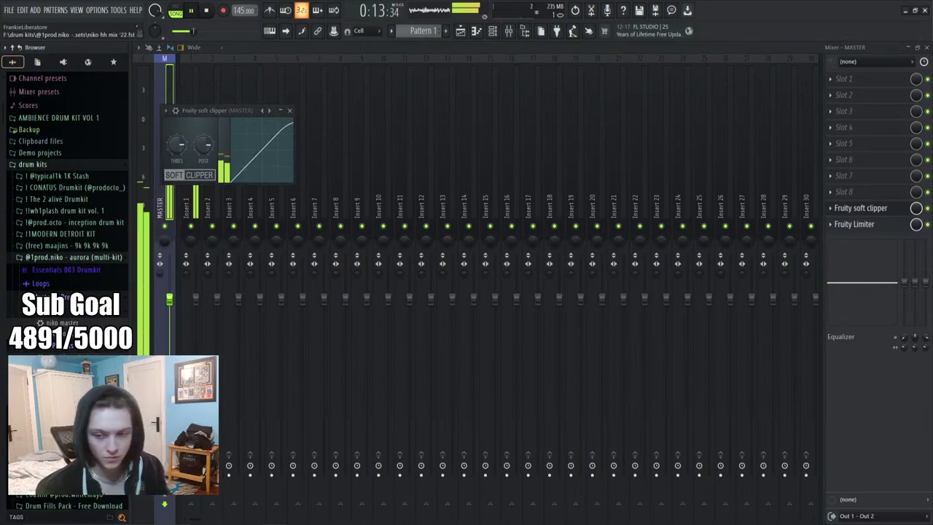
key("space")
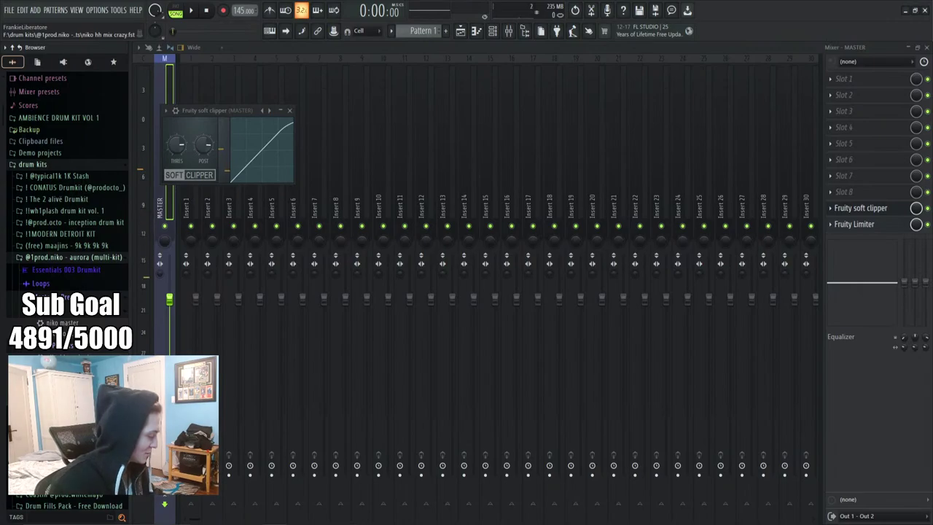
left_click_drag(218, 110, 299, 106)
key("space")
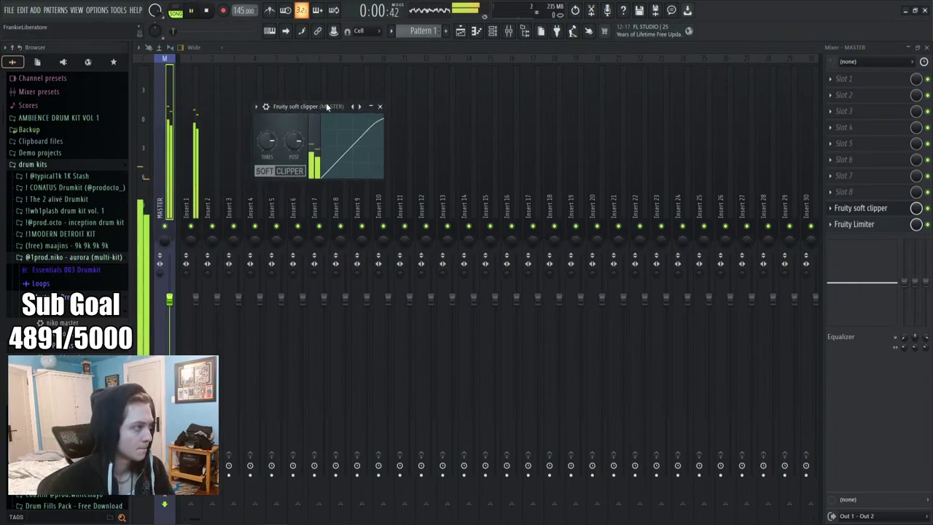
Preview several claps from the Essentials 003 Drumkit against the playing sample, with the channel rack shown
left_click(65, 270)
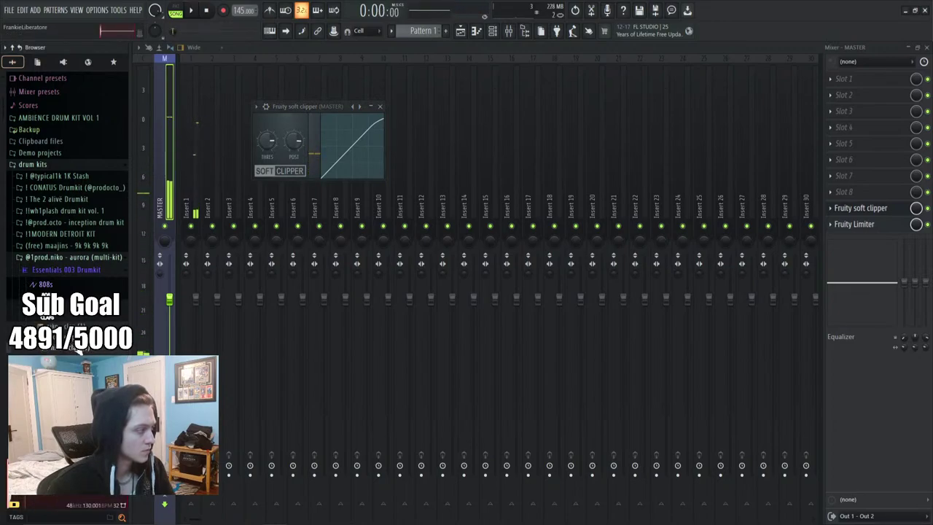
key("F6")
key("space")
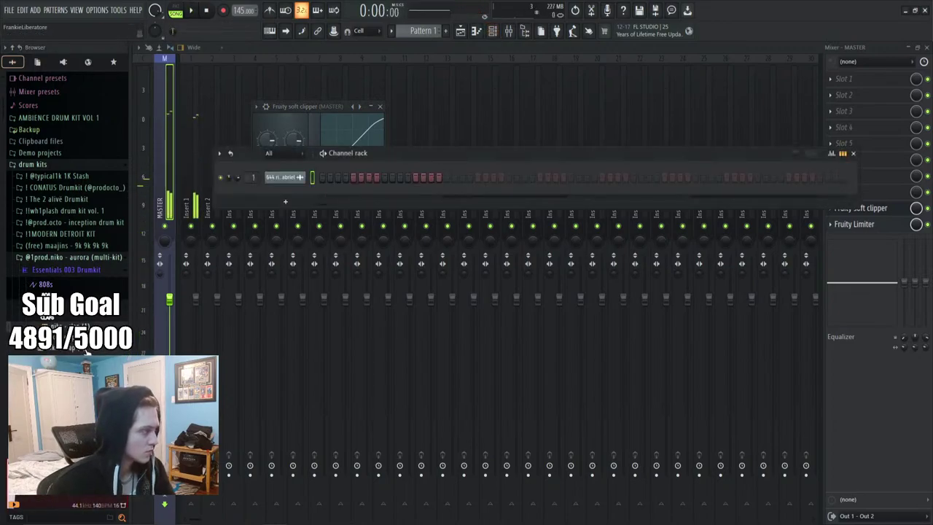
key("Down")
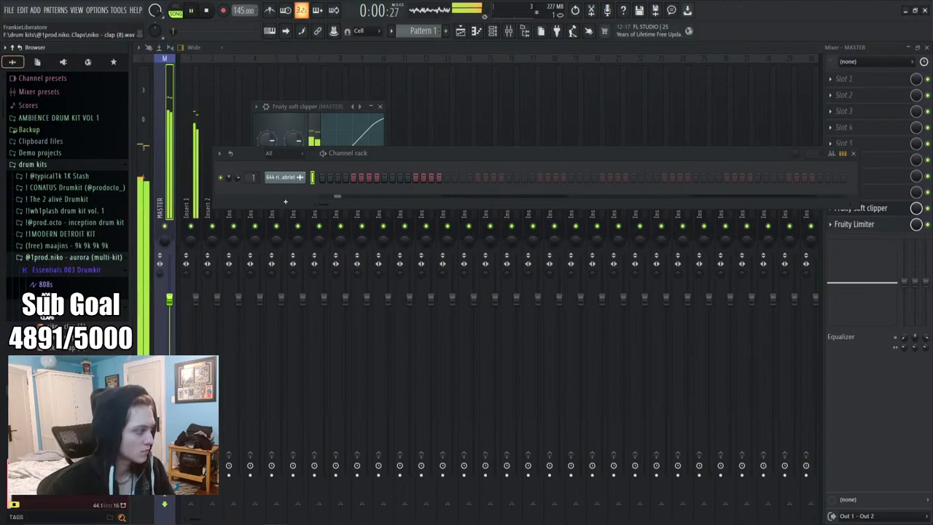
key("Down")
key("Down")
key("Down")
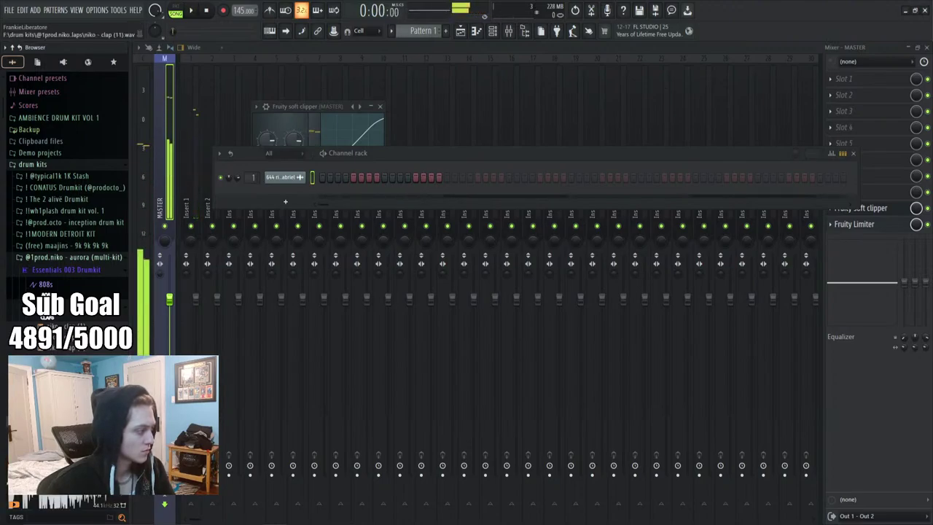
key("space")
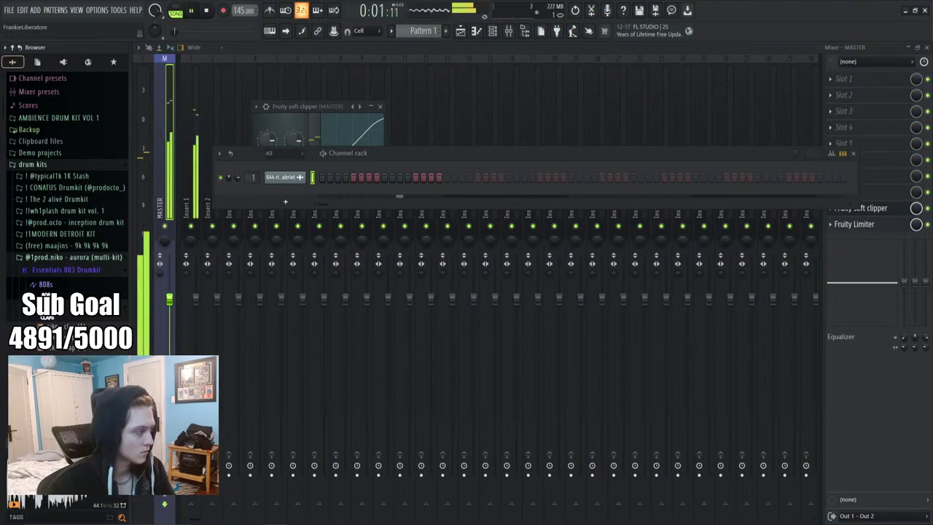
key("Up")
key("Up")
key("Up")
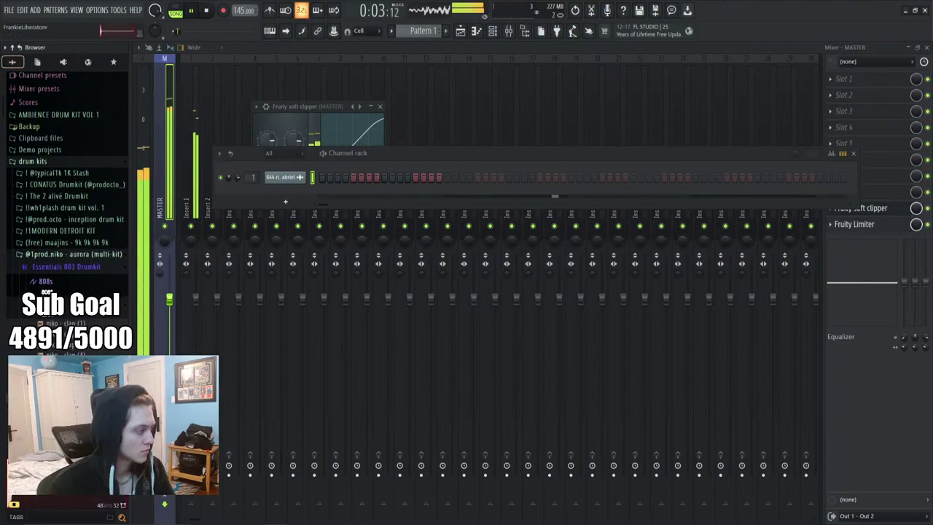
left_click_drag(66, 313, 266, 212)
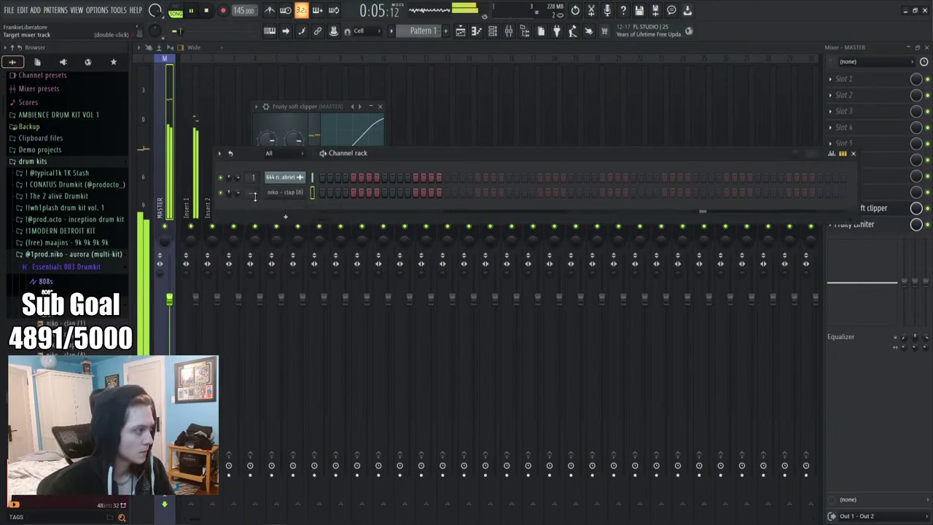
right_click(287, 194)
left_click(328, 309)
left_click(483, 303)
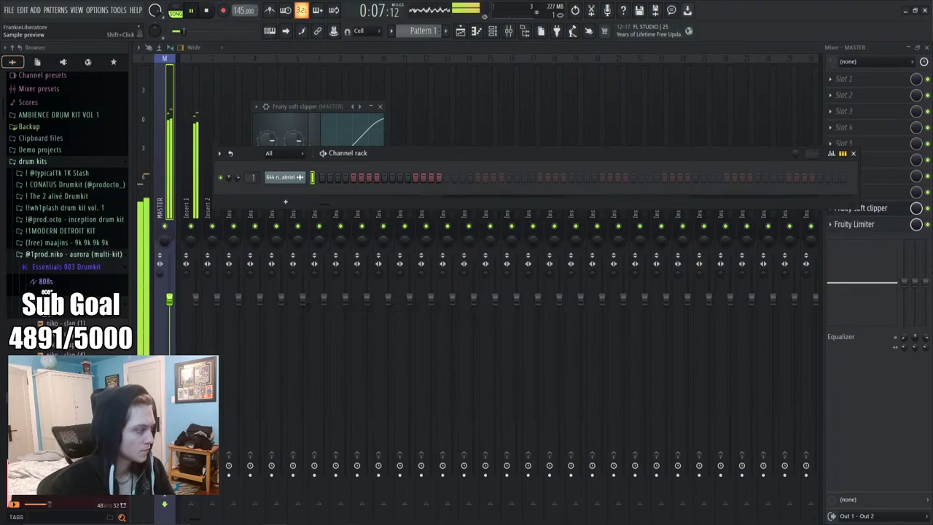
Add niko - clap (12) and niko - clap (8) as channels and route niko - clap (12) to mixer track 2
left_click_drag(65, 314, 290, 195)
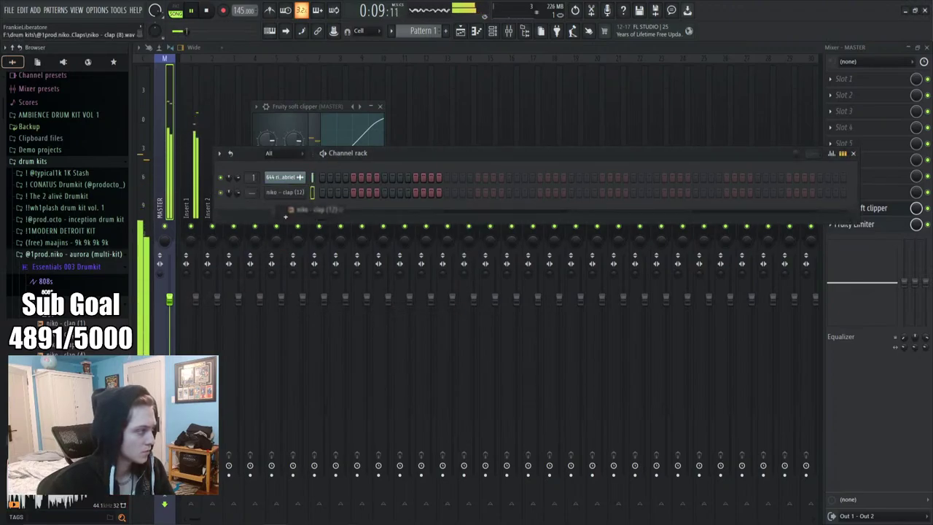
left_click_drag(187, 351, 290, 209)
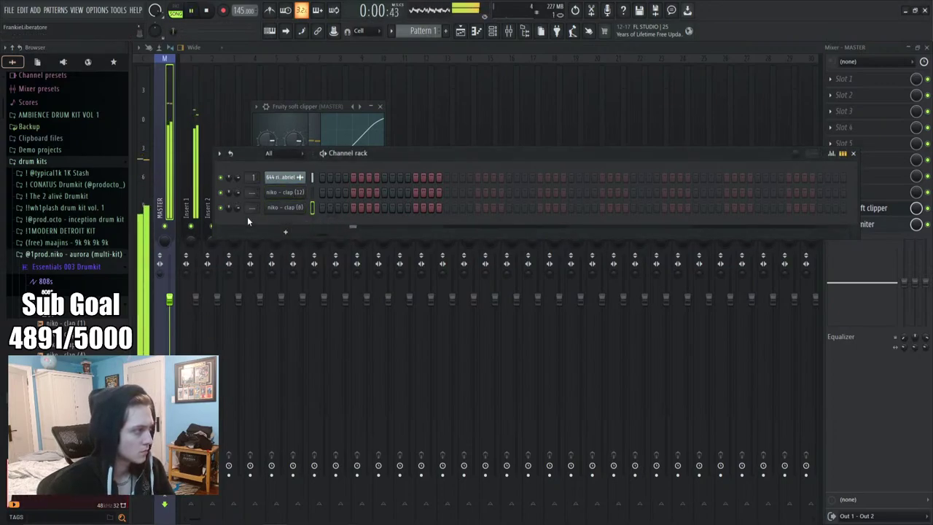
scroll(245, 196, "up", 3)
scroll(247, 194, "down", 1)
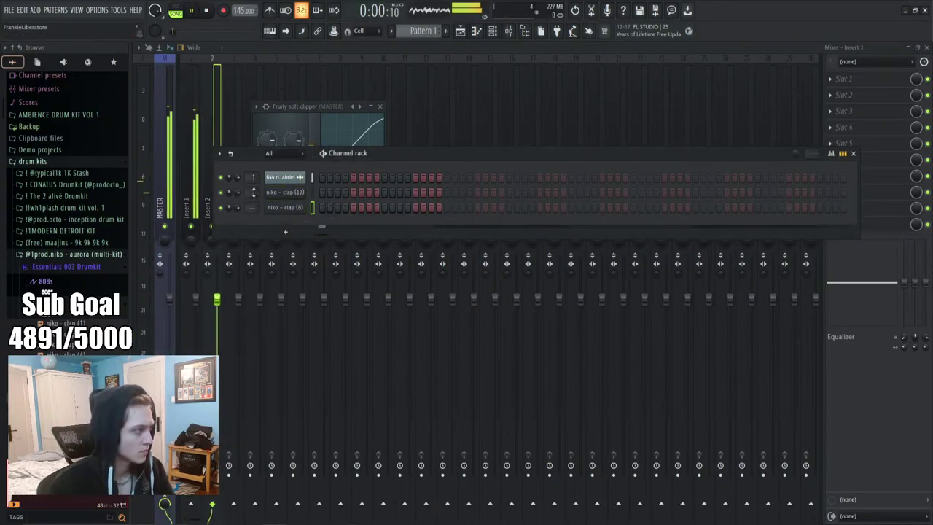
Place niko - clap (12) hits on step 9 of every bar and open the channel's piano roll
left_click(510, 192)
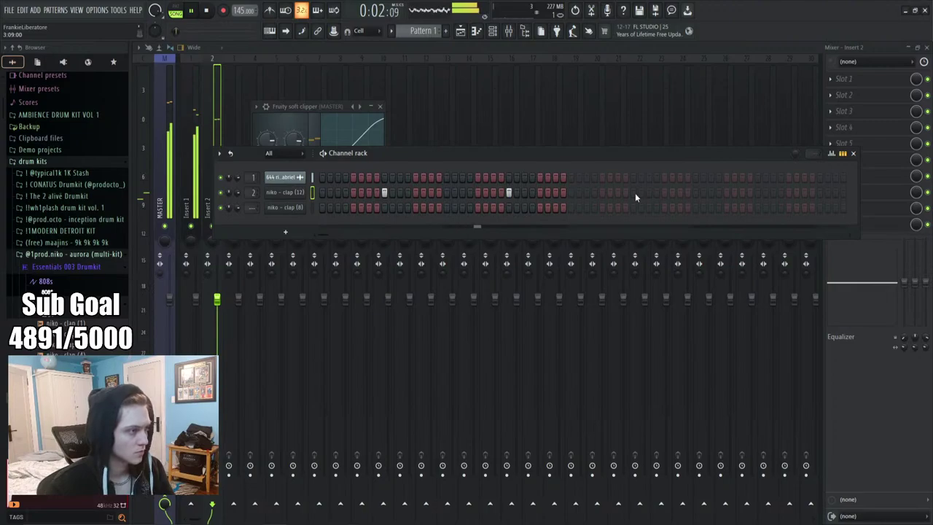
right_click(285, 193)
left_click(343, 192)
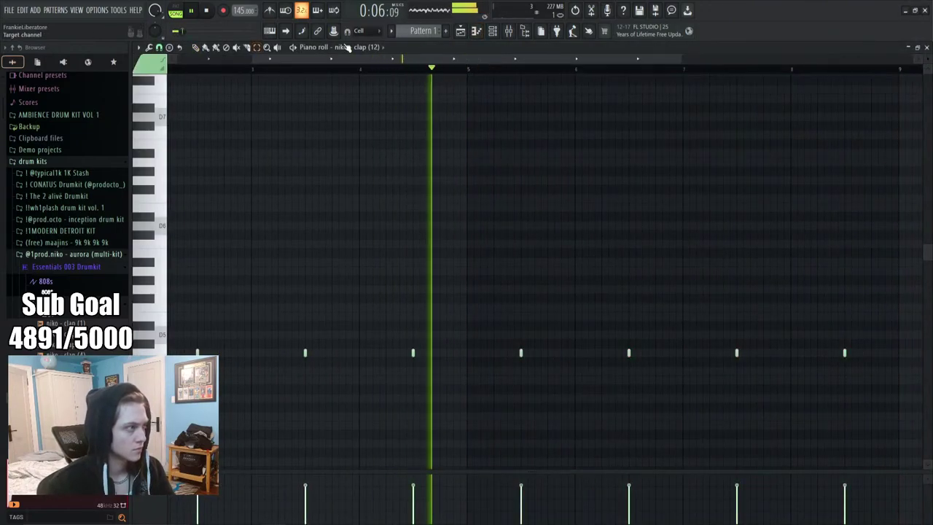
In the niko - clap (8) piano roll, draw a two-step C5 note starting at step 10 of bar 8
left_click(347, 47)
left_click(367, 95)
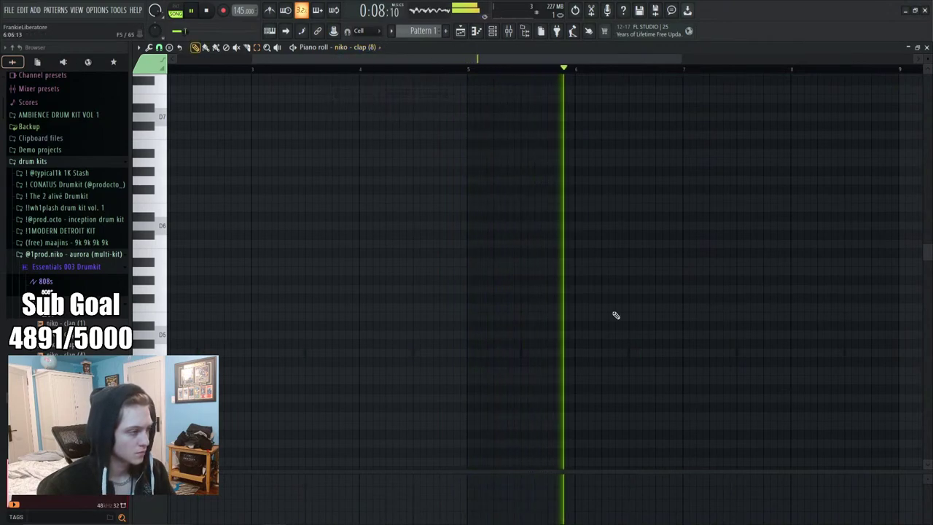
left_click_drag(681, 341, 700, 353)
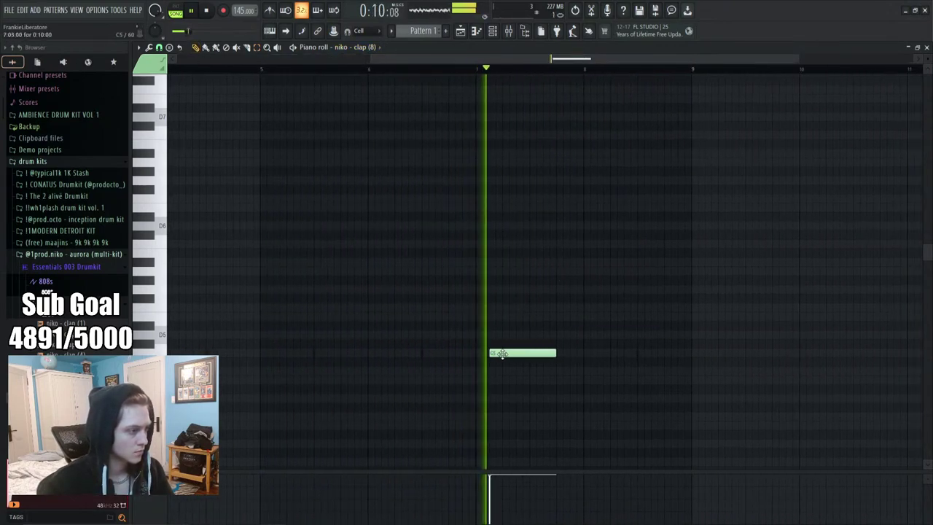
left_click_drag(502, 353, 672, 355)
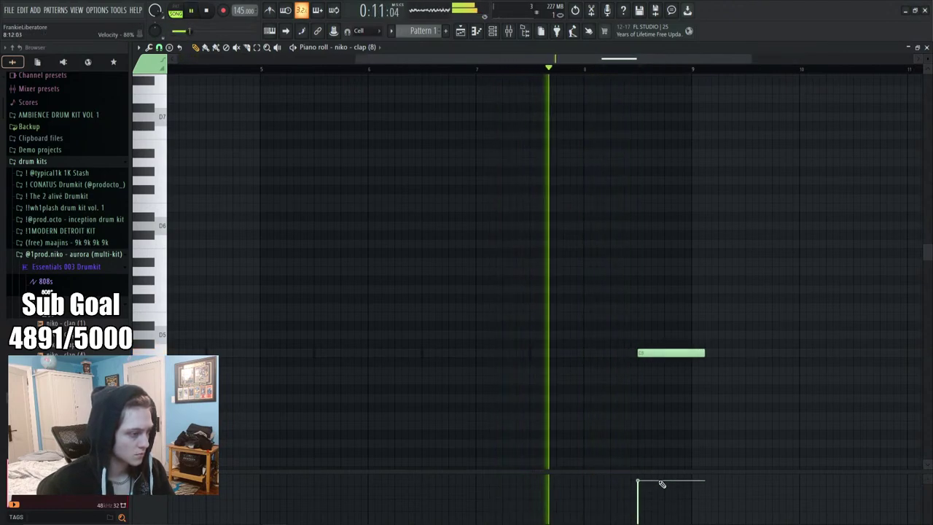
left_click_drag(704, 353, 656, 355)
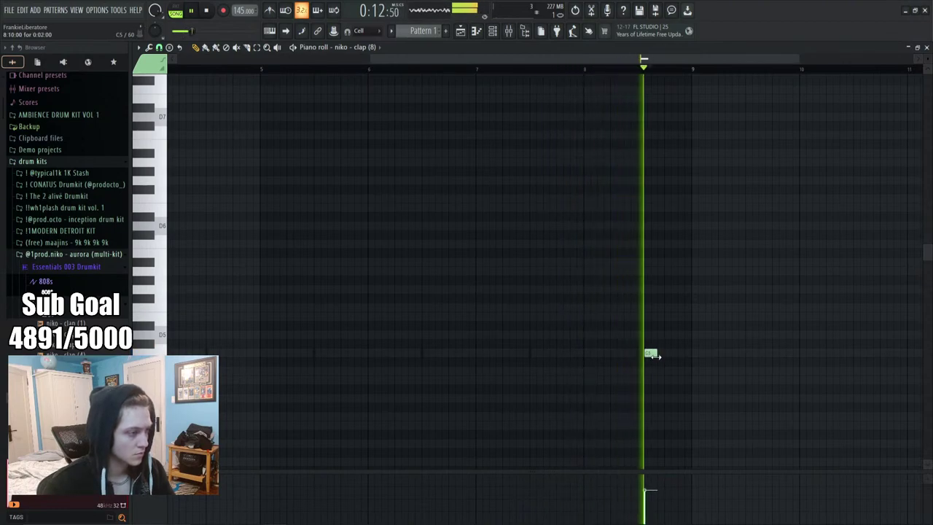
Add one-step C5 notes at steps 12, 13 and 15 of bar 8 at 79% velocity, and switch to the niko - clap (12) piano roll
left_click(661, 354)
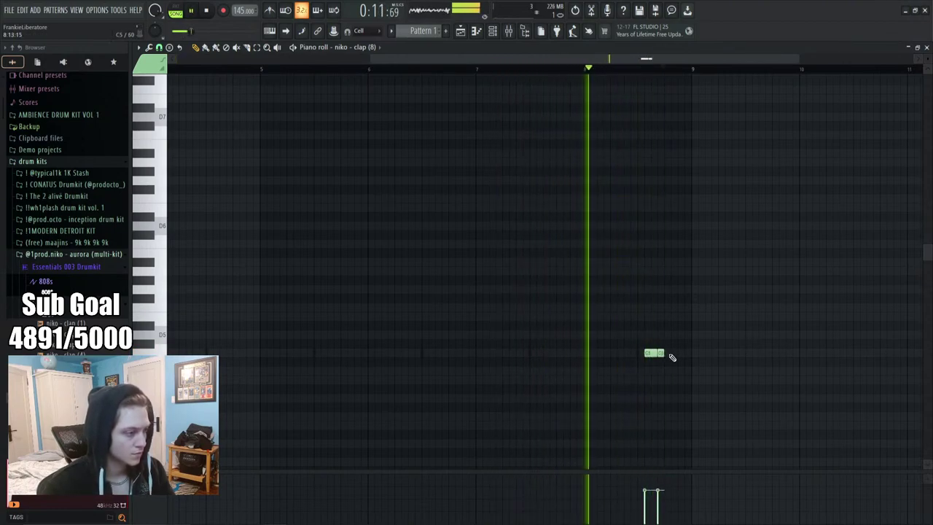
left_click(669, 355)
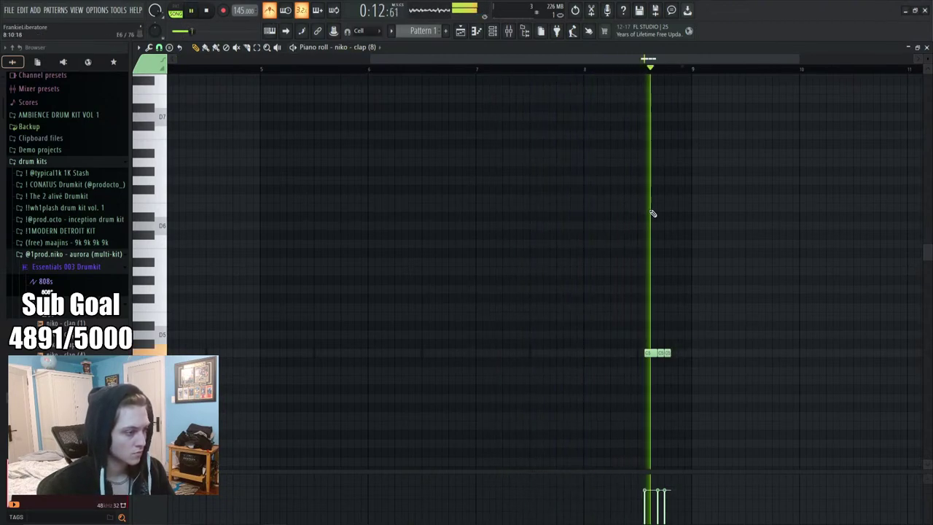
left_click(681, 355)
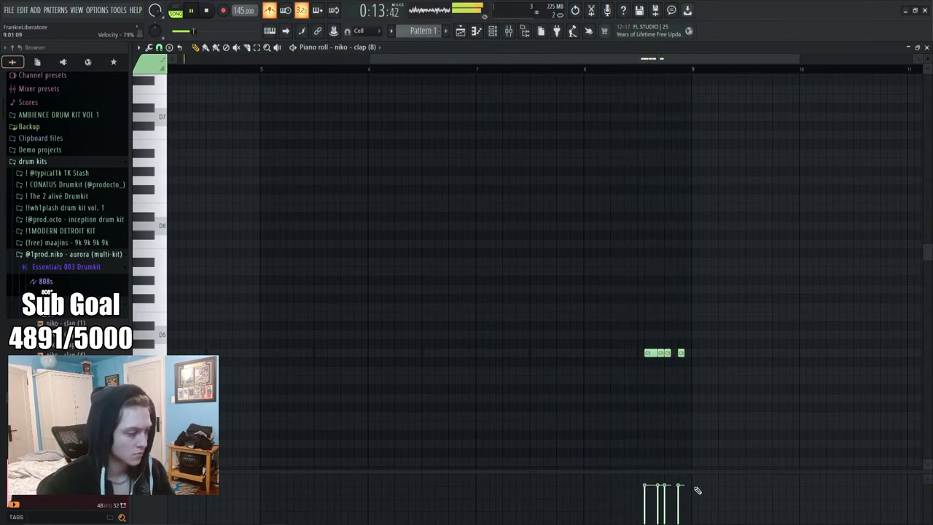
left_click(379, 47)
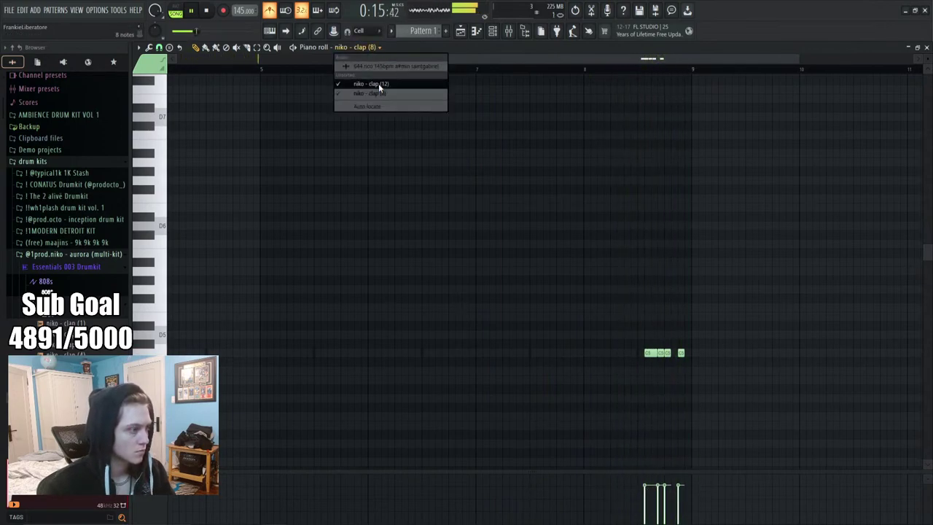
left_click(379, 84)
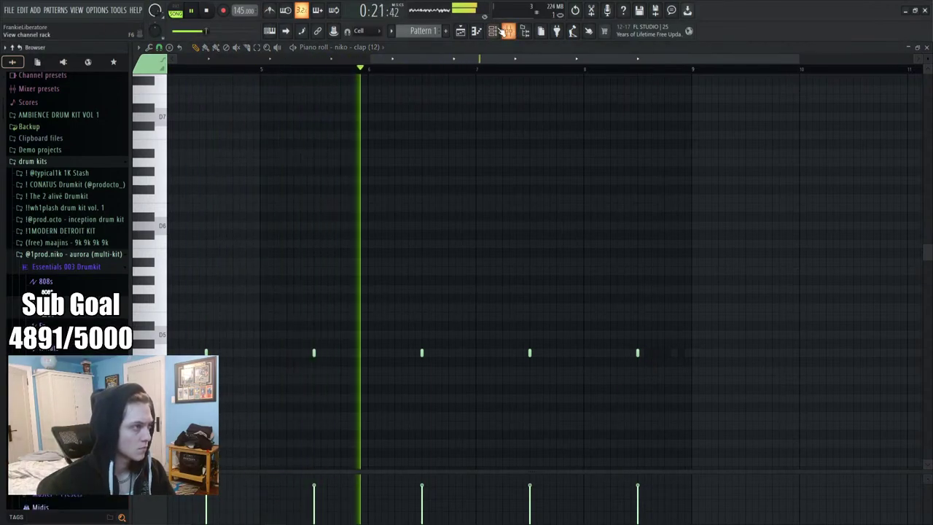
Replace the niko - clap (8) channel's sample with niko - snare (4) on mixer track 3 and play the pattern
key("F6")
key("space")
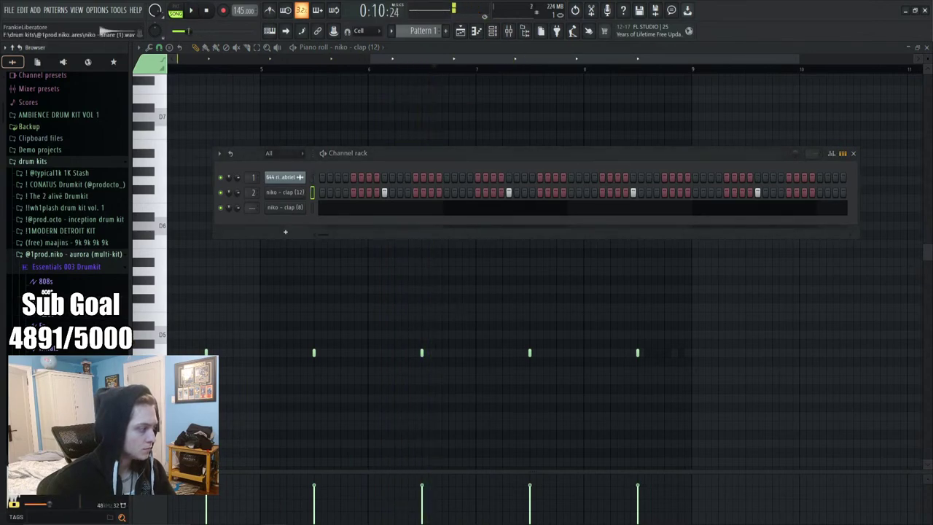
scroll(63, 294, "down", 5)
left_click(63, 294)
left_click(79, 319)
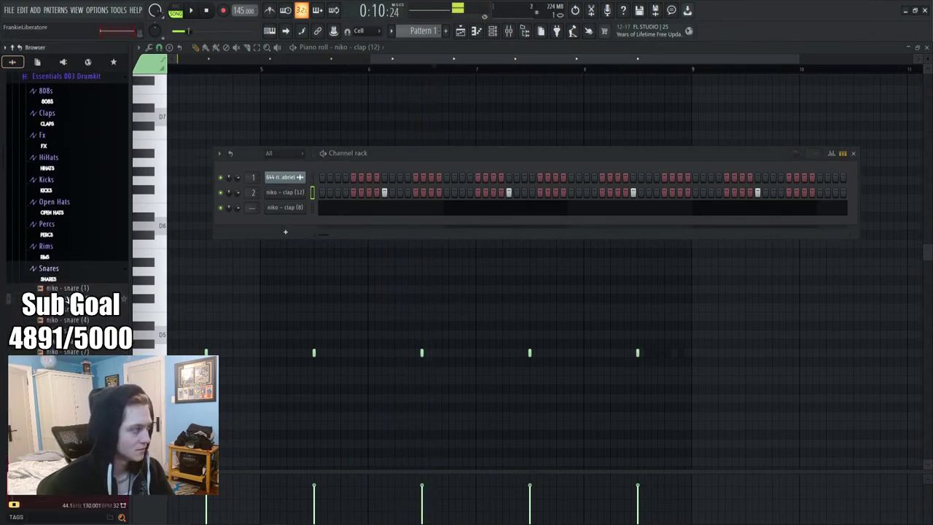
left_click_drag(80, 321, 313, 204)
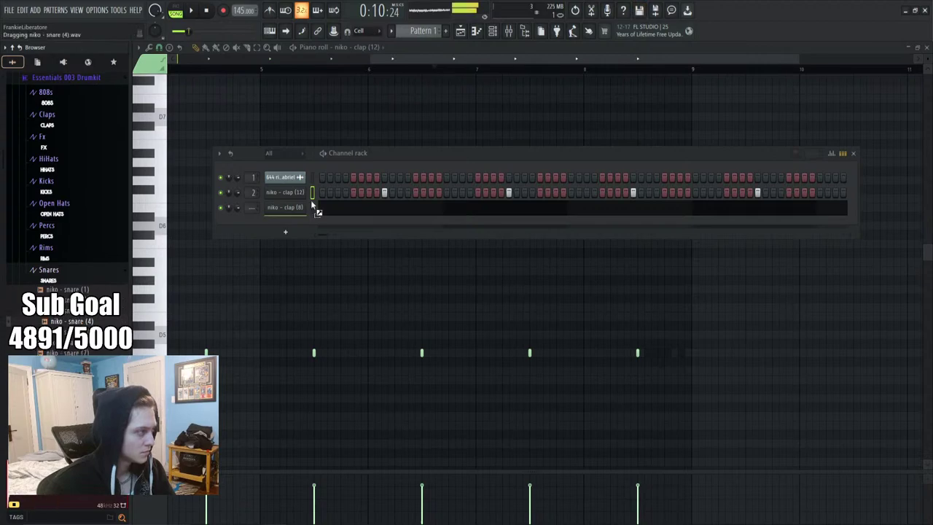
key("space")
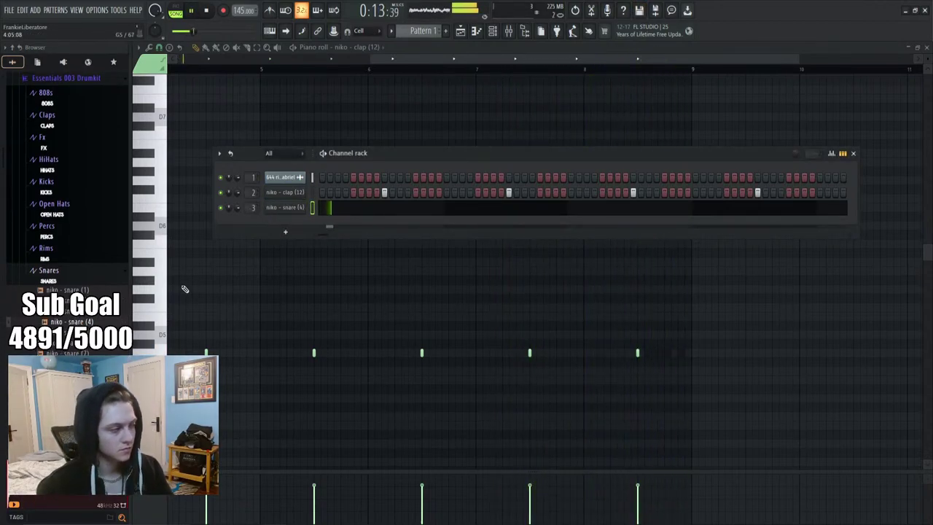
Replace the niko - snare (4) channel's sample with niko - snare (10) and open the channel's piano roll
key("space")
left_click(73, 363)
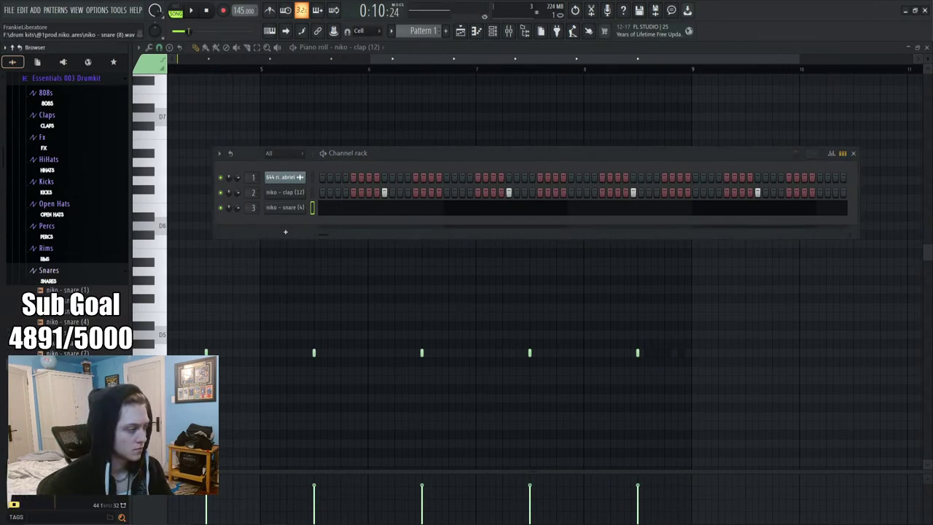
left_click_drag(72, 363, 109, 365)
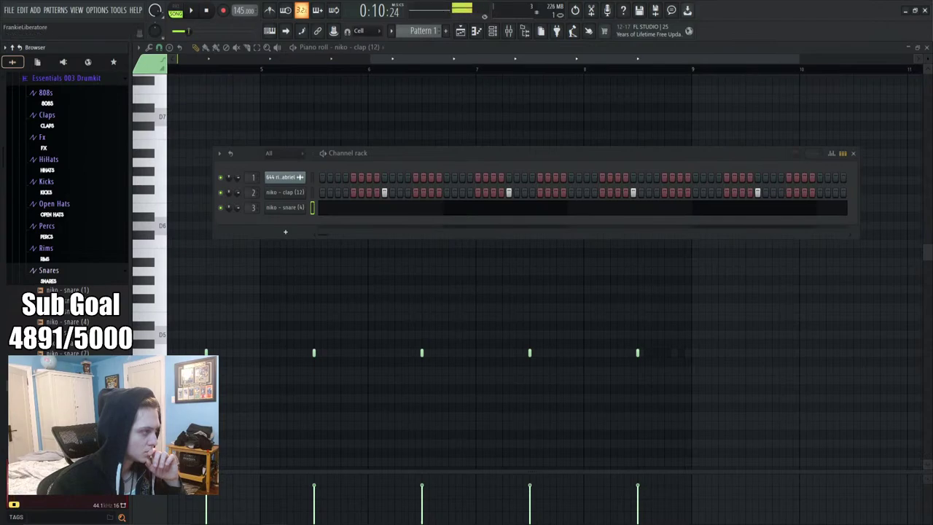
left_click_drag(284, 219, 291, 208)
right_click(288, 212)
left_click(328, 207)
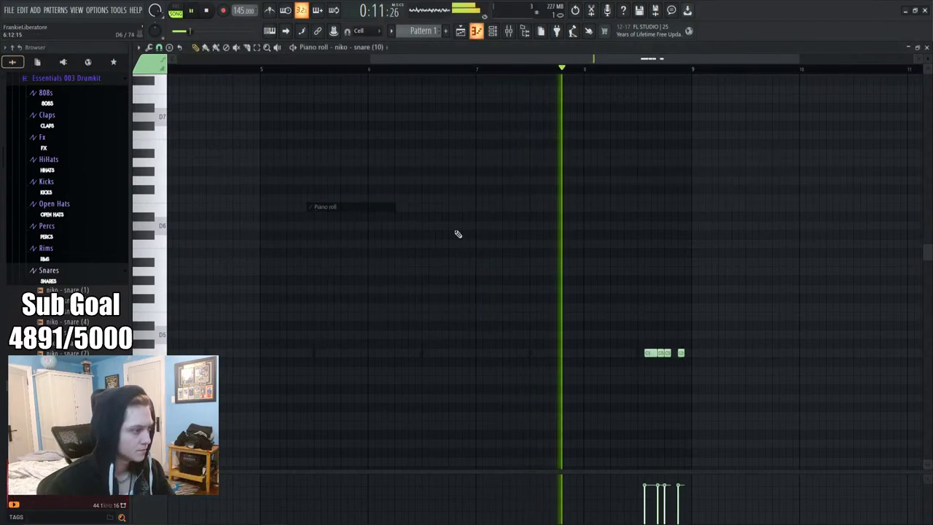
scroll(705, 77, "up", 3, "ctrl")
key("space")
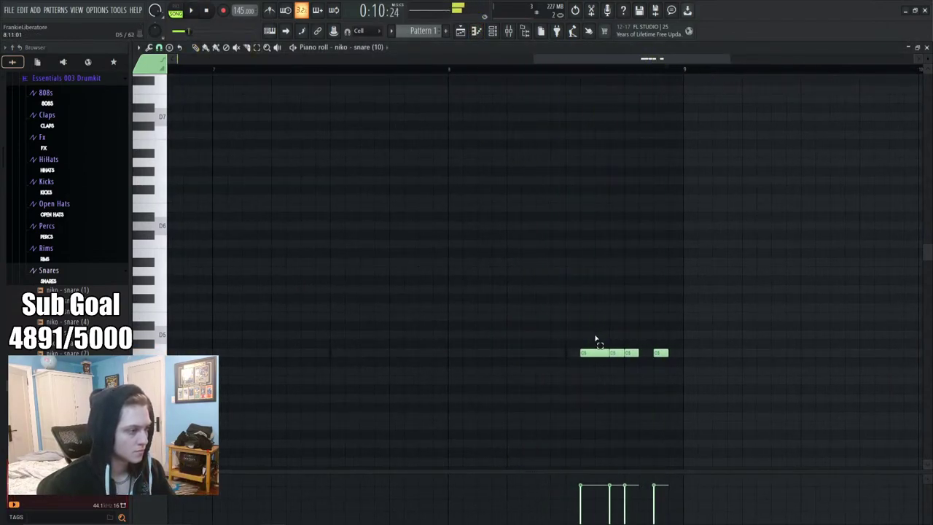
key("alt+a")
key("space")
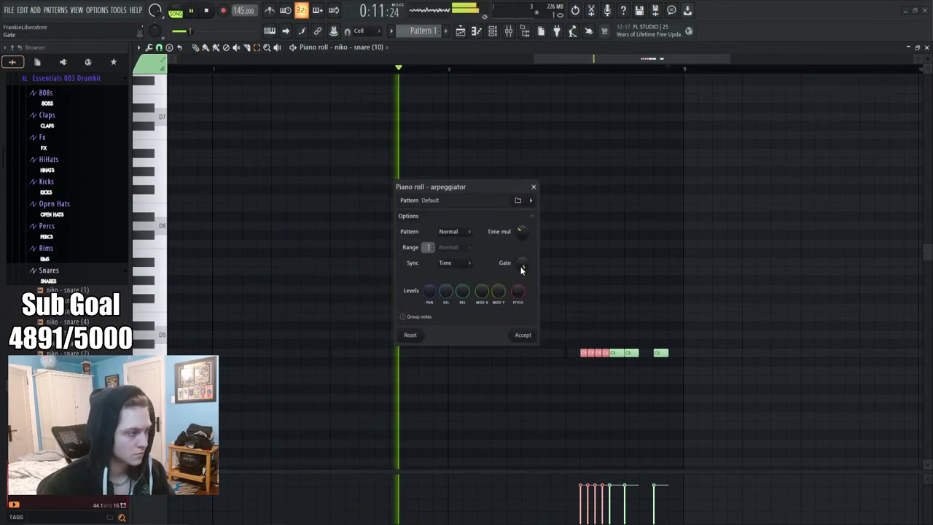
key("space")
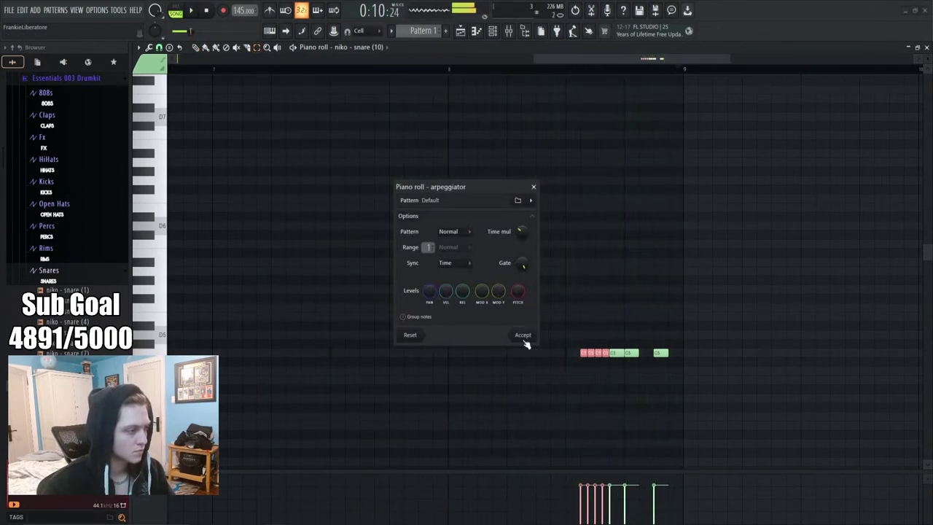
left_click(403, 316)
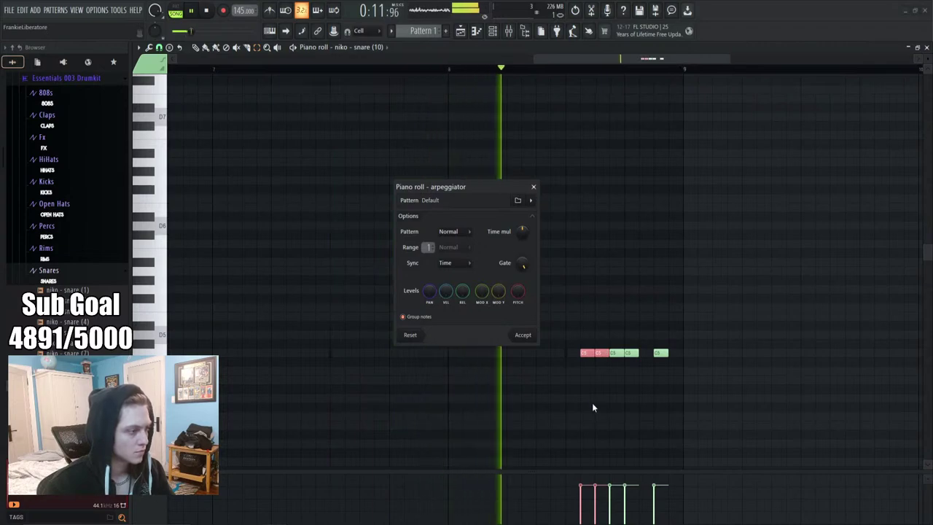
key("Escape")
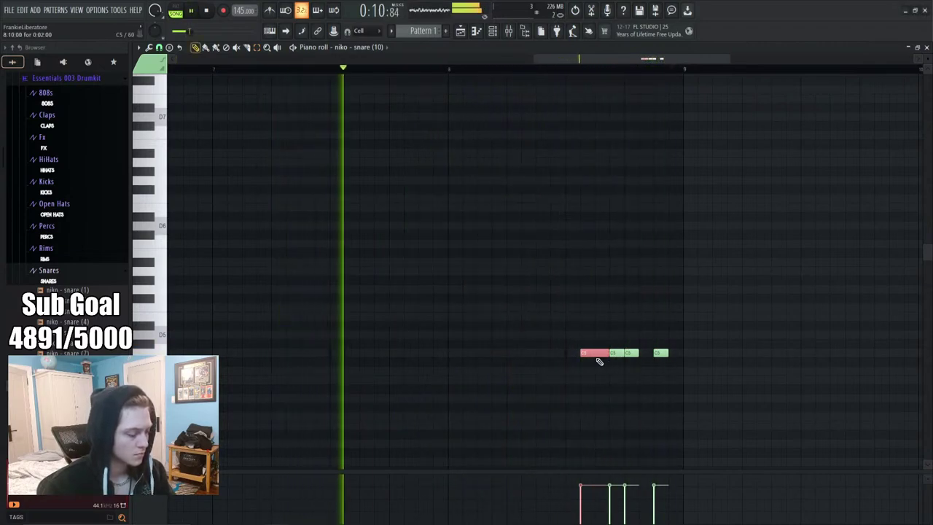
Add a one-step C5 note at step 9 of bar 8 and replay the pattern
left_click(569, 354)
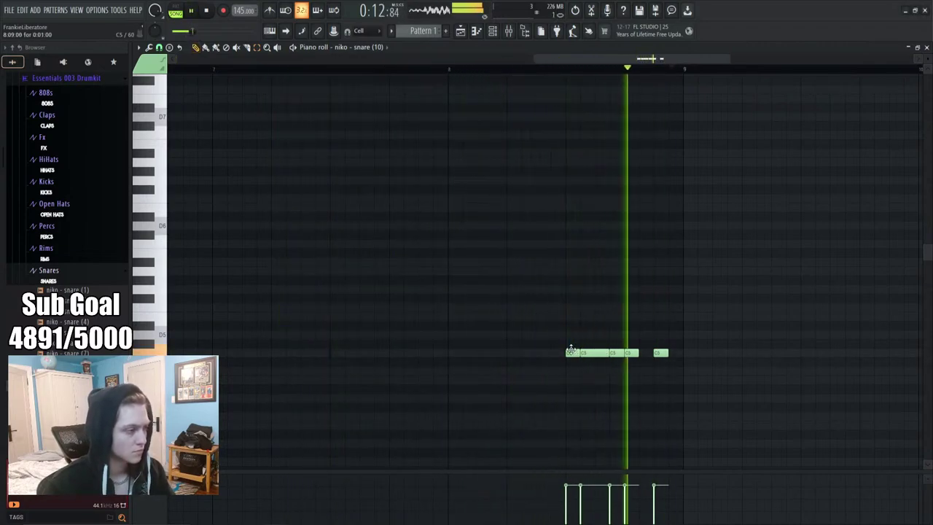
key("space")
key("space")
Arpeggiate the step 13 note of bar 8 into four short notes with falling velocities, and replace the step 15 note with a copy
left_click(631, 355)
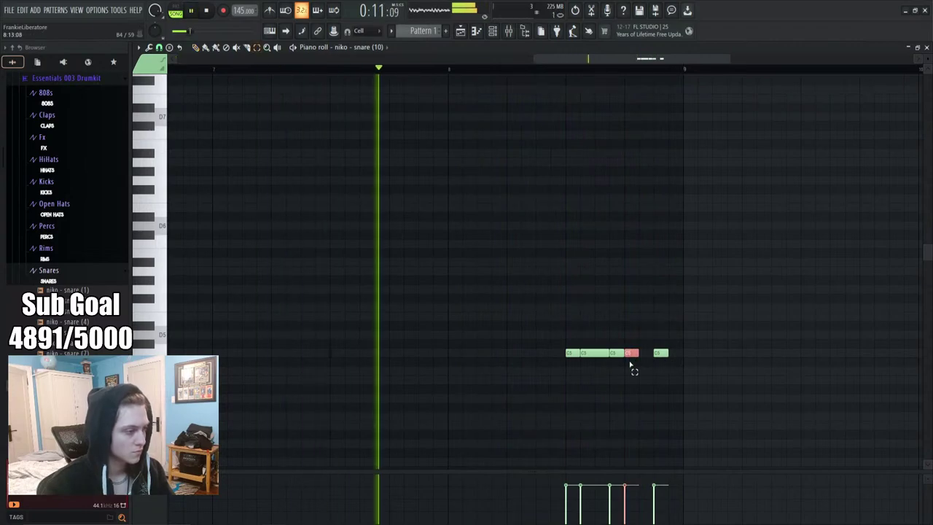
key("alt+a")
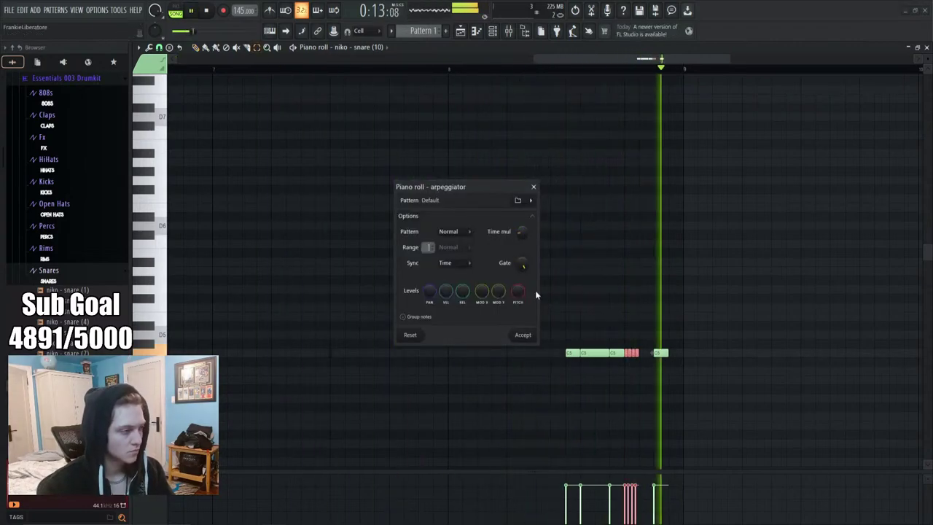
left_click(530, 335)
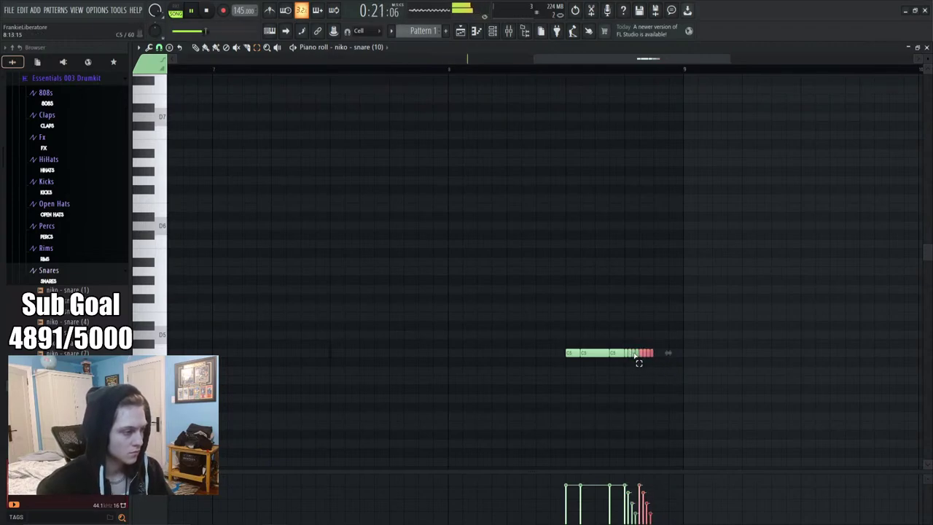
left_click(651, 390)
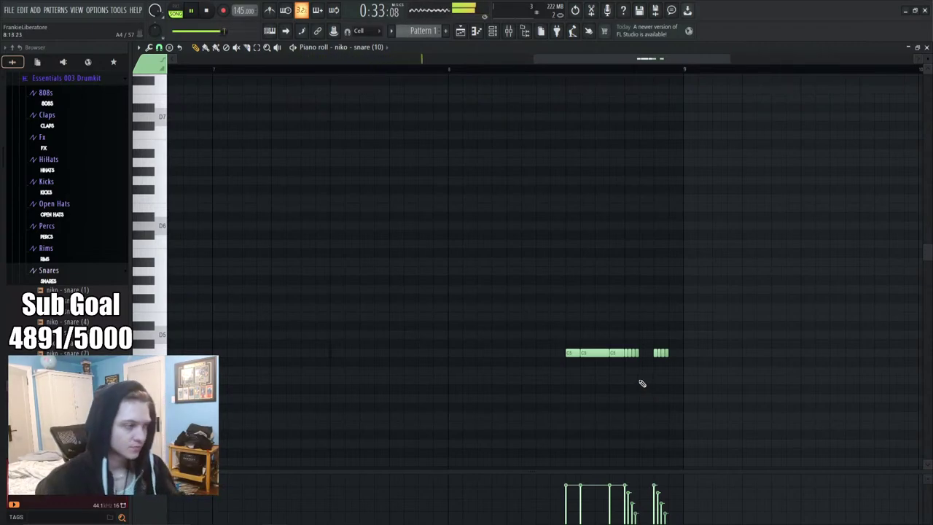
Add niko - rim (3) as a new channel on mixer track 4 with hits on steps 1 and 5 of bar 1
scroll(445, 77, "down", 3)
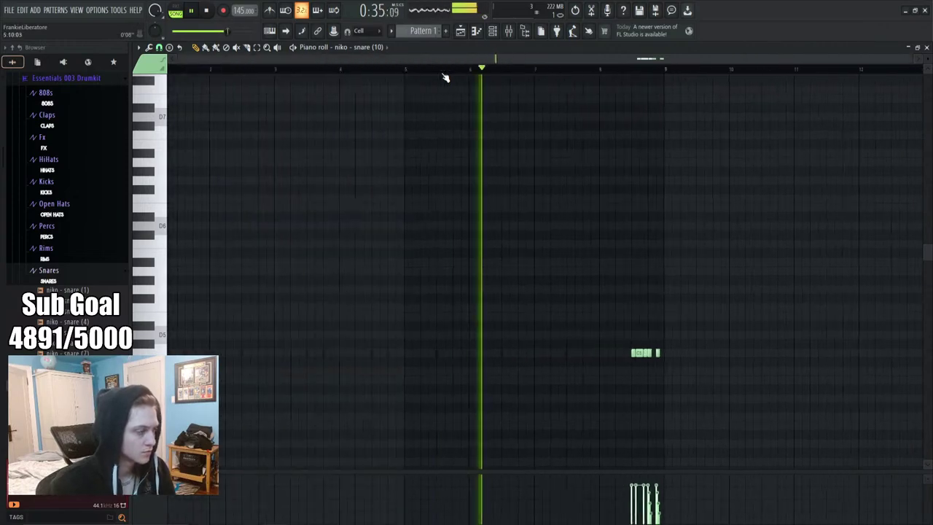
left_click(48, 270)
left_click(46, 248)
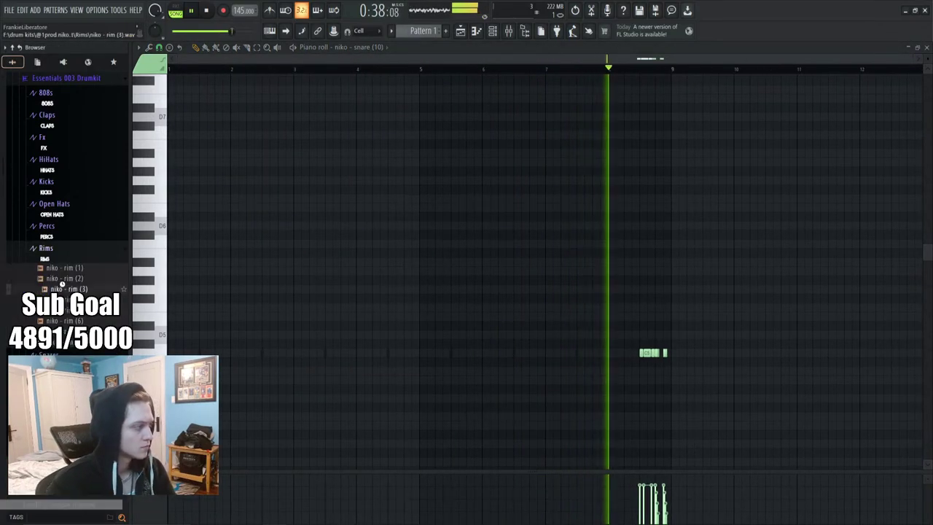
left_click(493, 31)
key("space")
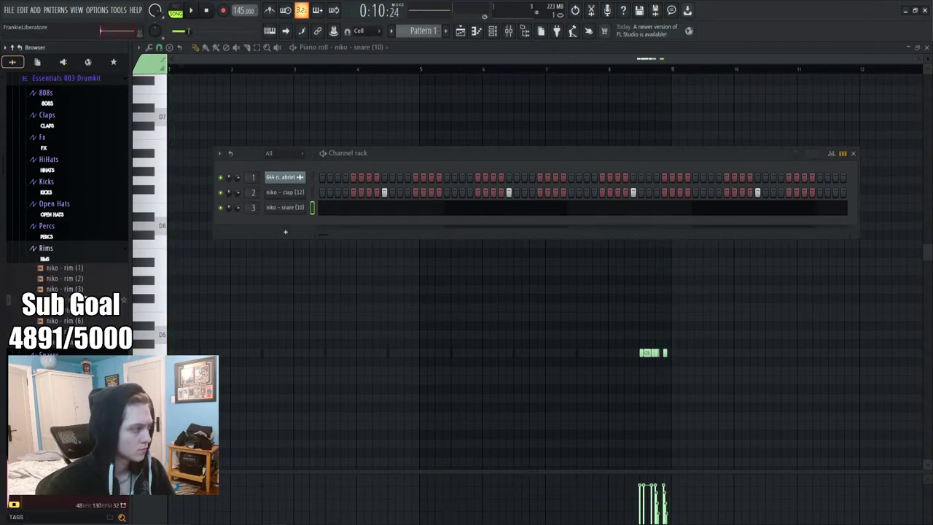
left_click_drag(324, 227, 262, 230)
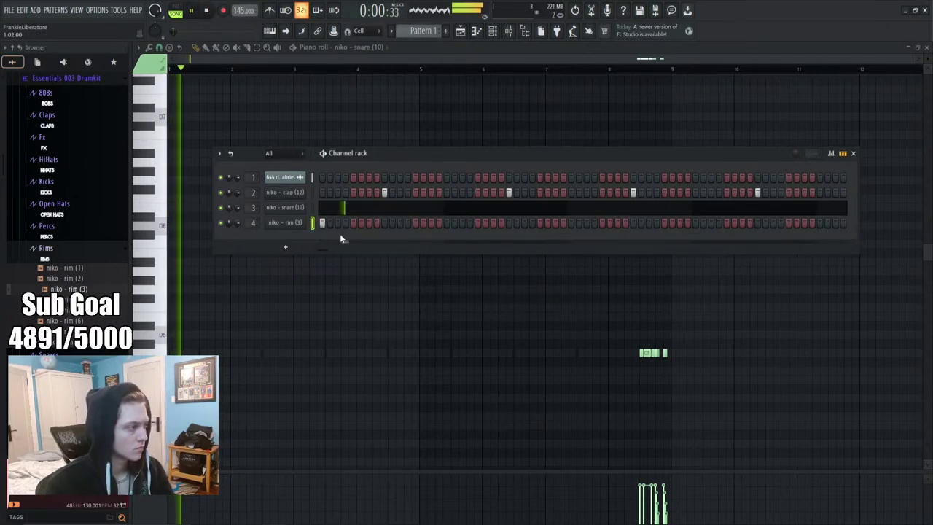
key("space")
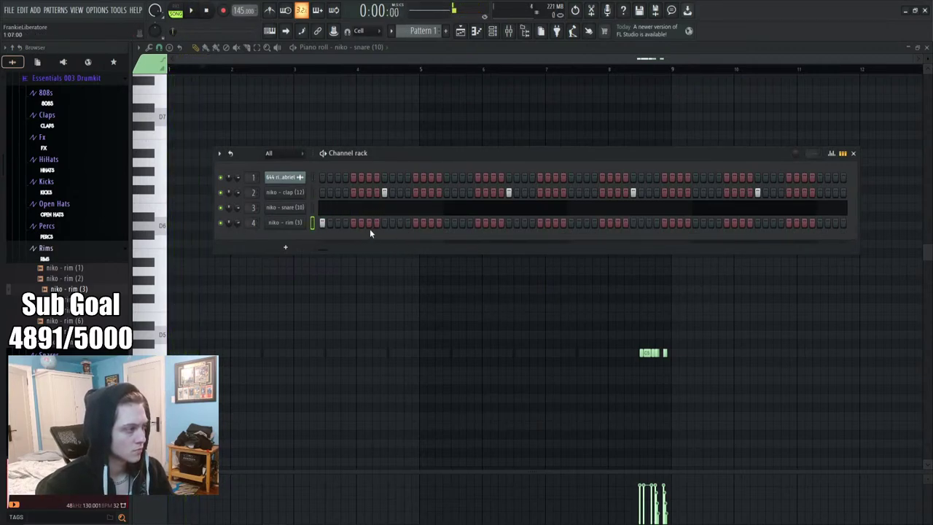
right_click(302, 221)
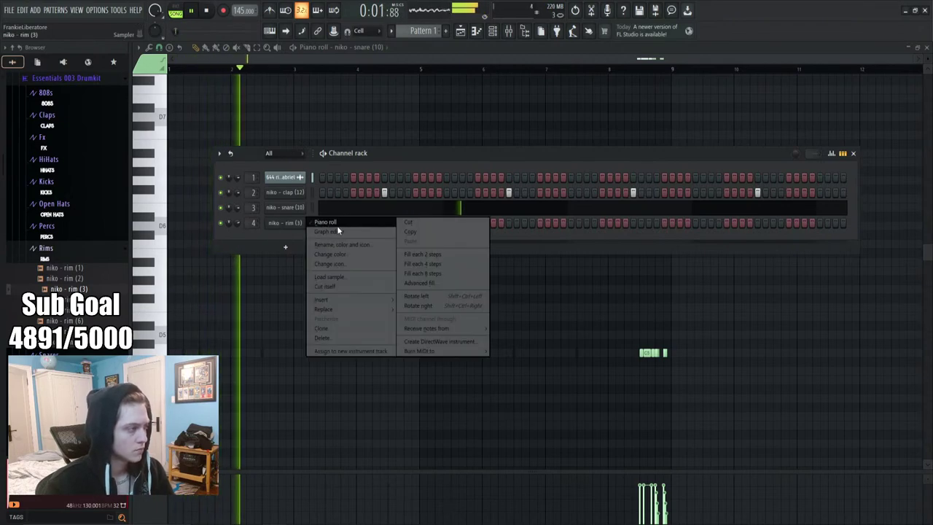
left_click(295, 222)
left_click(296, 222)
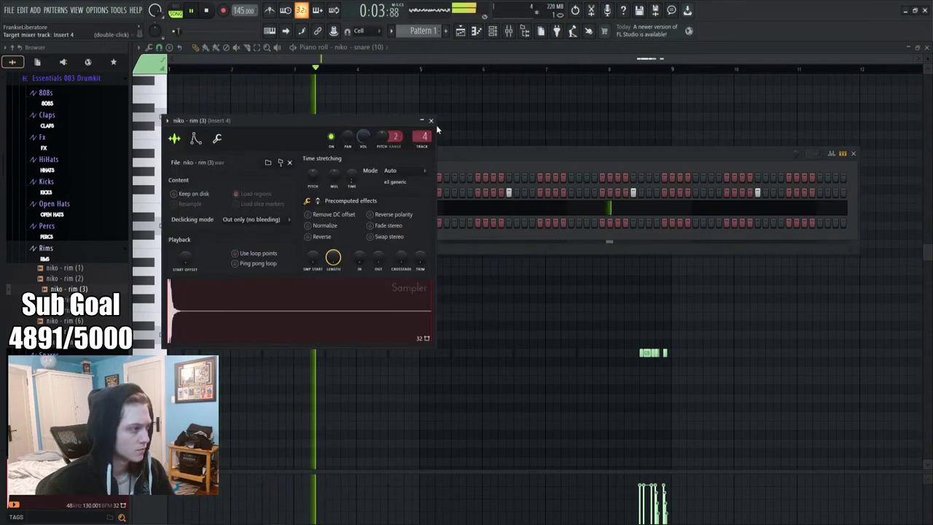
left_click(431, 120)
In the niko - rim (3) piano roll, copy the two bar 1 hits to steps 1 and 5 of bar 5
right_click(305, 221)
left_click(328, 224)
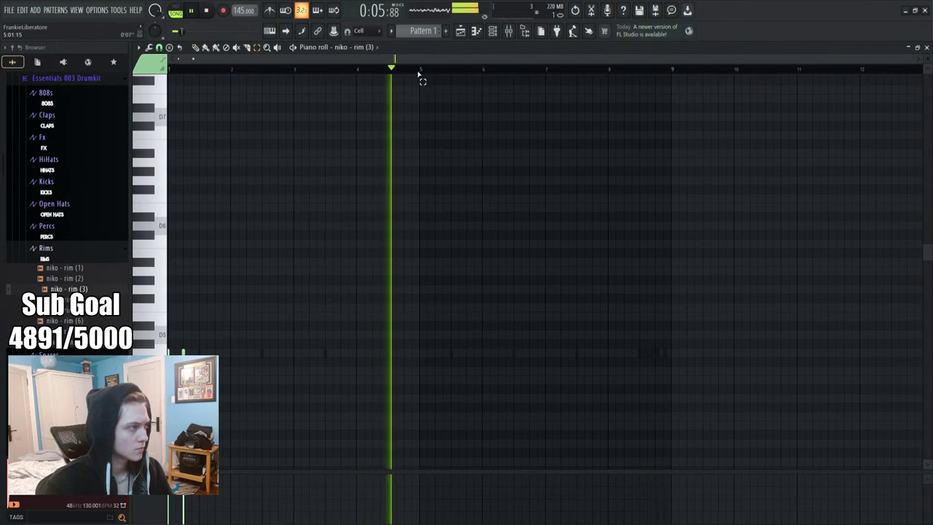
left_click_drag(419, 73, 483, 77)
key("ctrl+v")
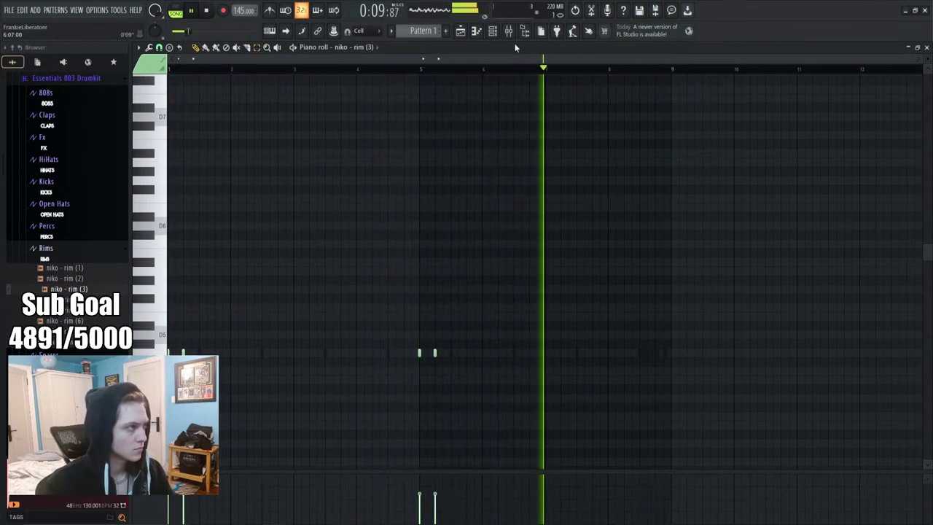
Add niko - openhat (3) as a new channel on mixer track 5 with hits on step 1 of bars 1 to 4
left_click(493, 31)
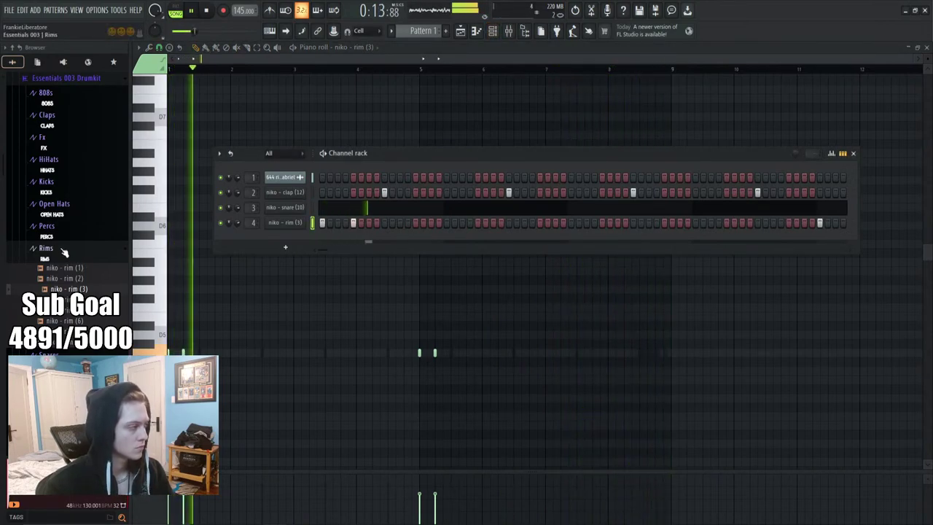
left_click(52, 204)
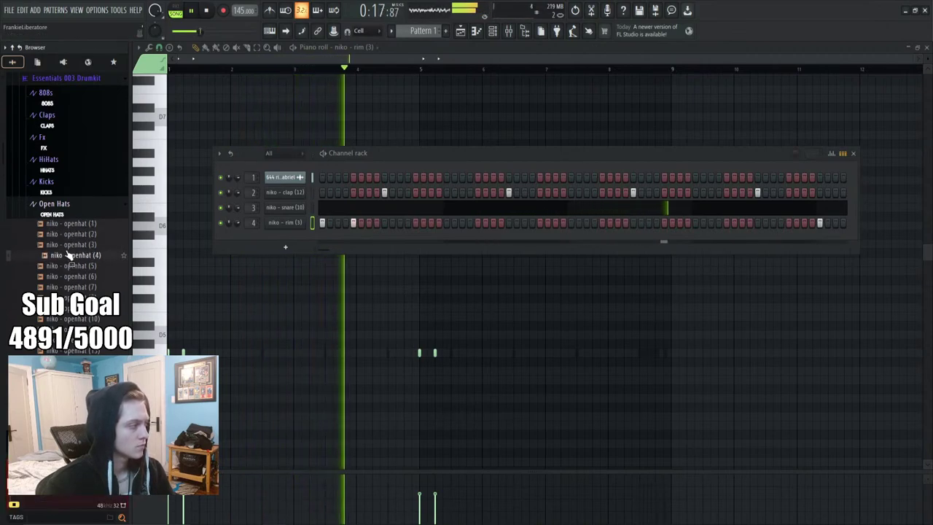
left_click_drag(66, 245, 249, 241)
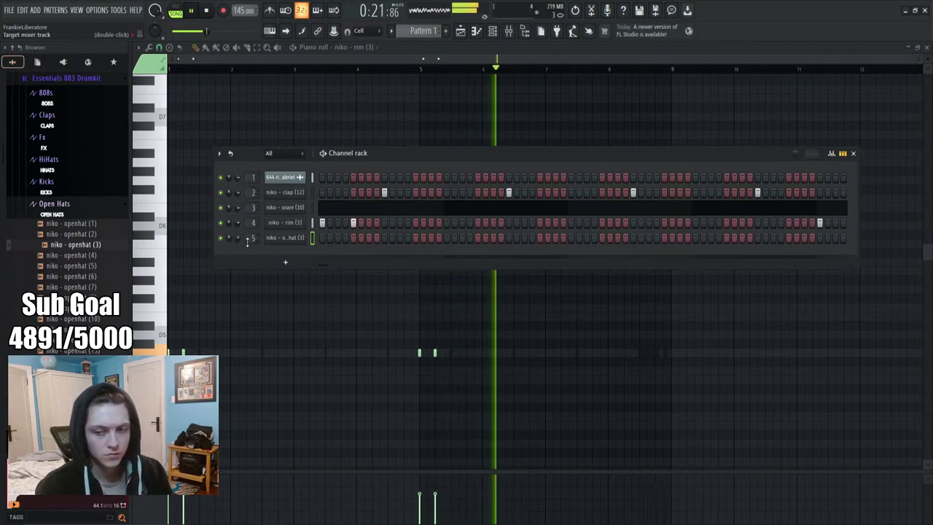
left_click(323, 239)
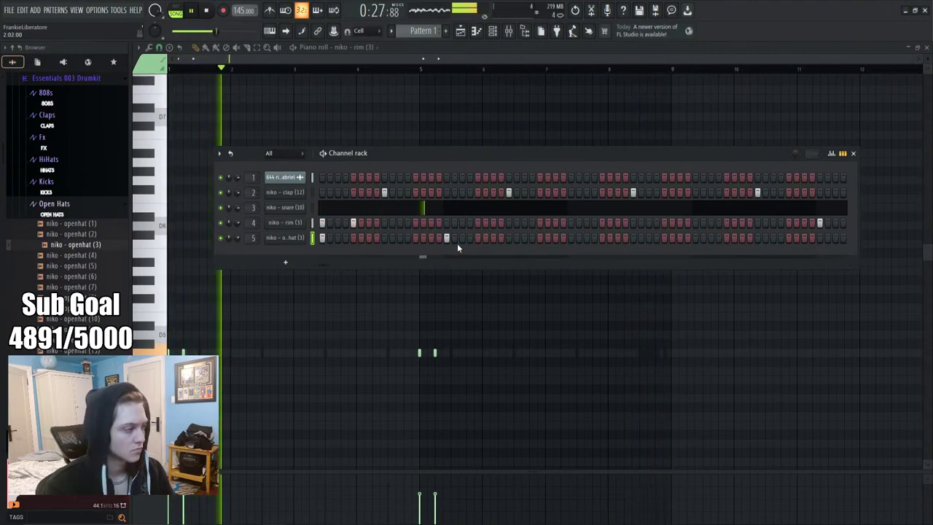
left_click(570, 238)
left_click(695, 238)
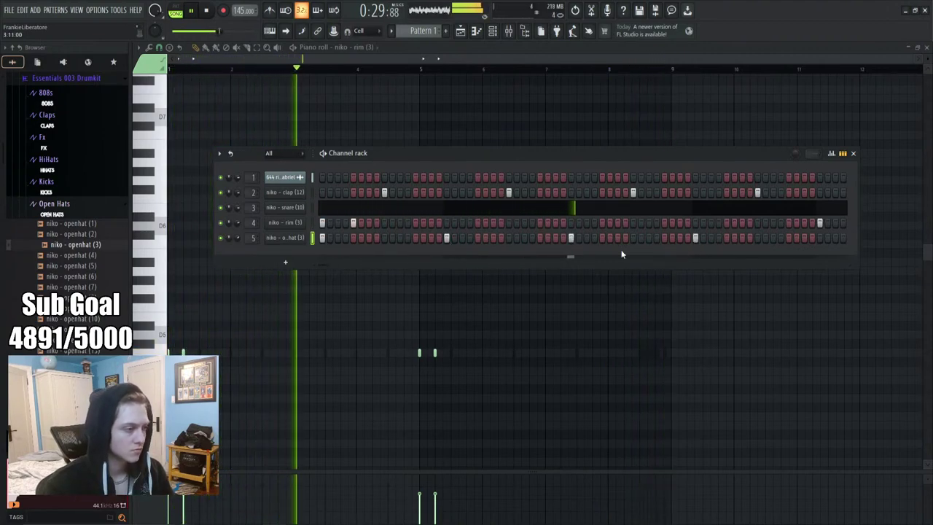
Enable loop points for niko - openhat (3), set its channel volume to 59% and restart playback
left_click(289, 239)
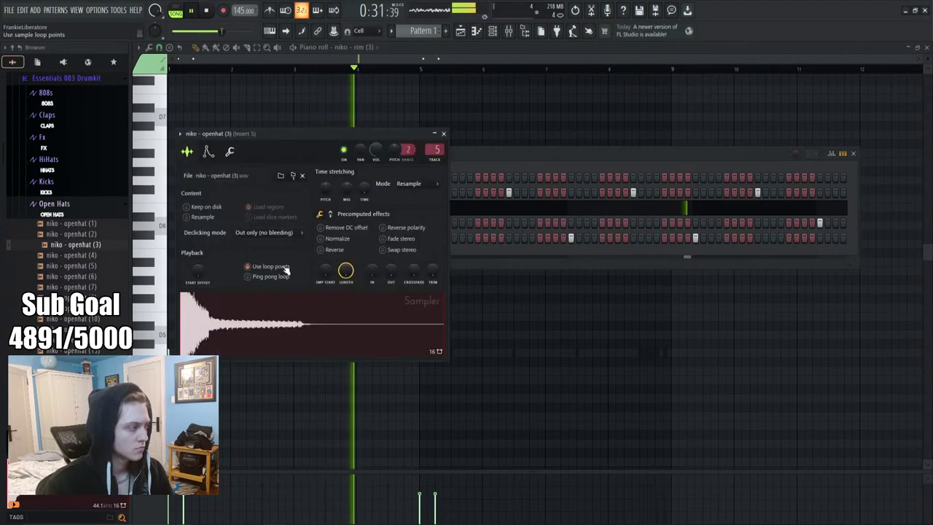
left_click(443, 134)
key("space")
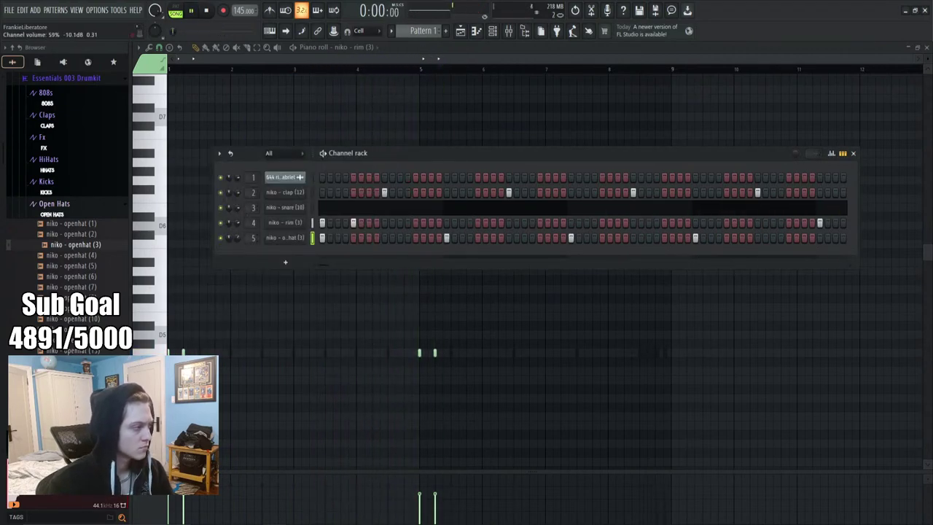
key("space")
In the niko - openhat (3) piano roll, duplicate the four hits into bars 5 to 8
right_click(293, 246)
left_click(323, 246)
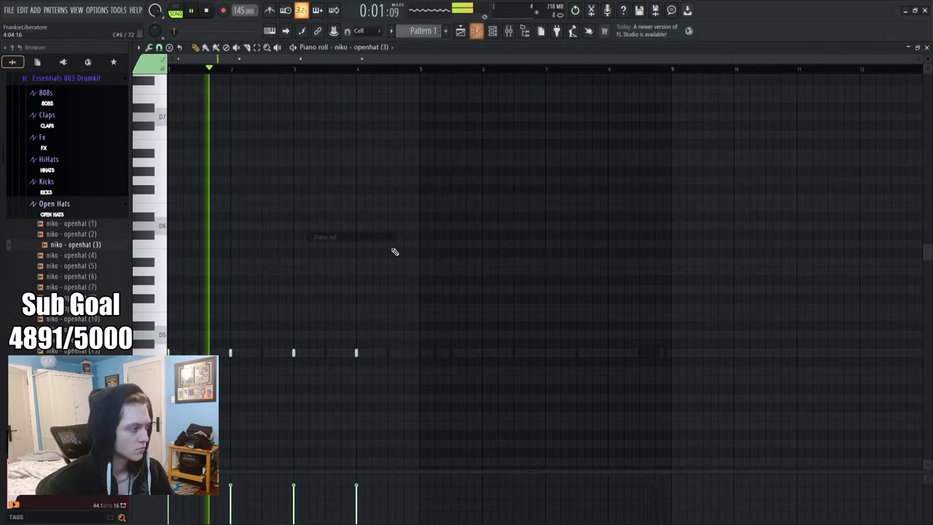
key("ctrl+b")
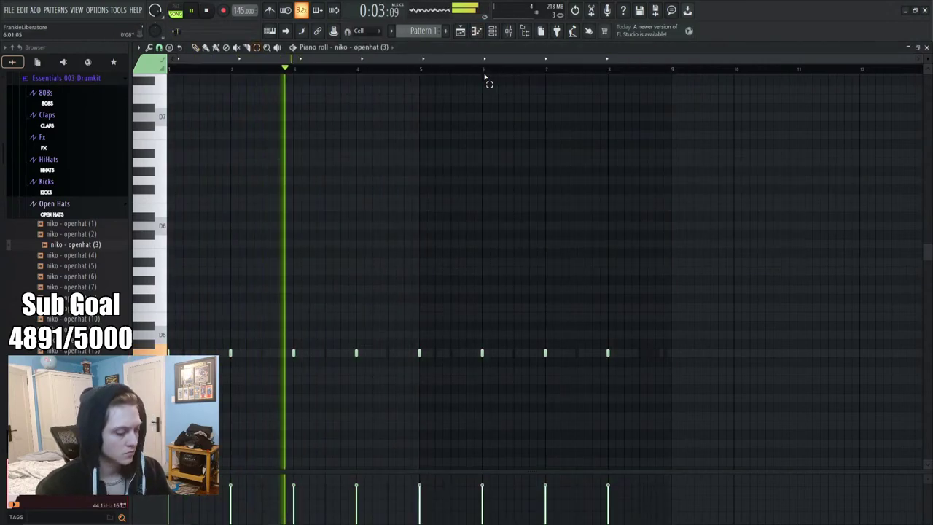
Try niko - openhat (12) as the open hat channel's sample and replace it with niko - openhat (10)
key("F6")
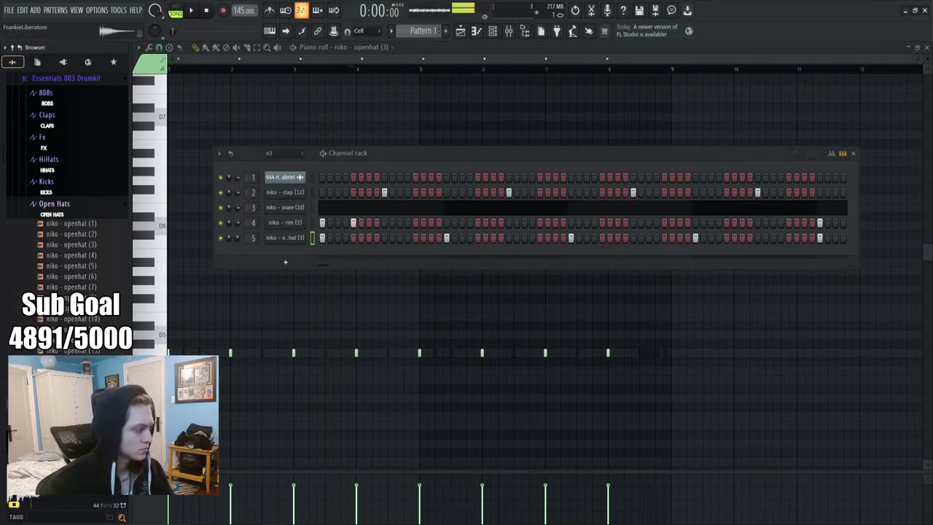
left_click_drag(170, 347, 292, 241)
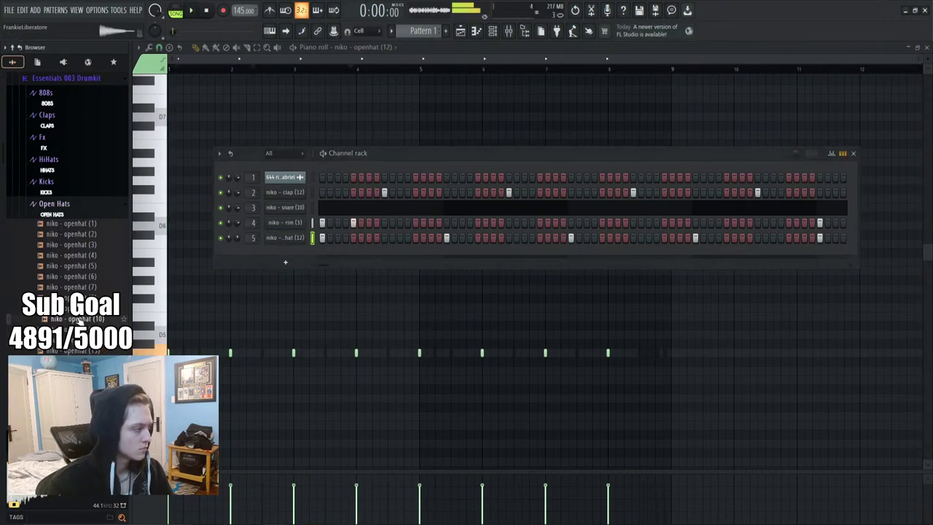
left_click_drag(295, 244, 291, 244)
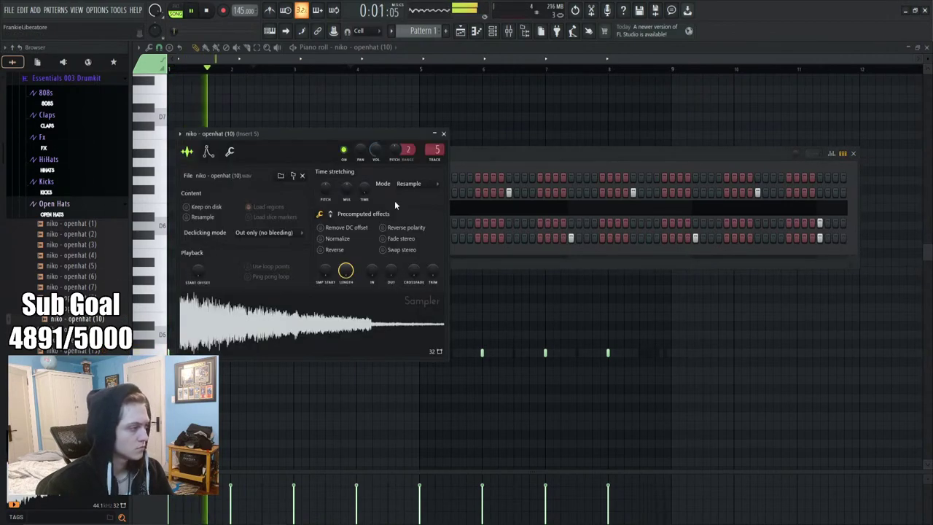
left_click(445, 135)
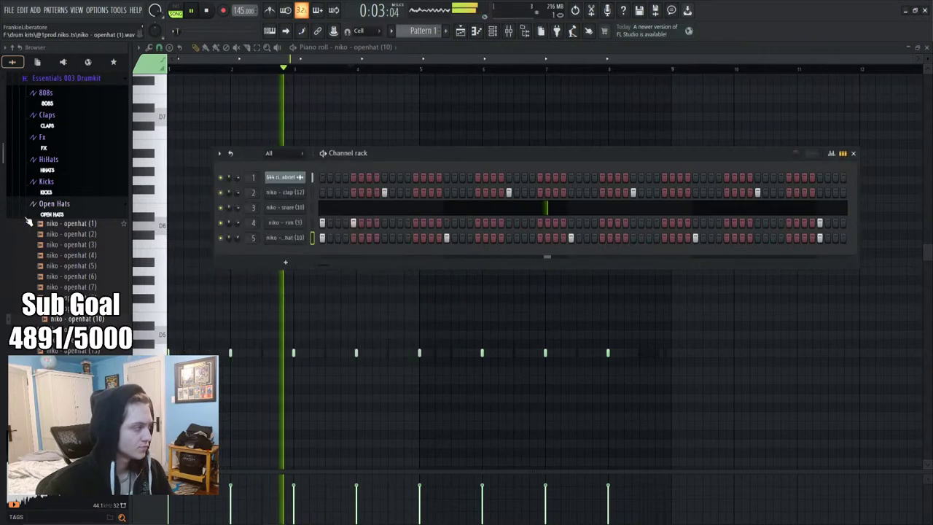
Add niko - perc (8) as a new channel and replace its sample with niko - perc (9) on mixer track 6
scroll(62, 247, "up", 2)
left_click(55, 320)
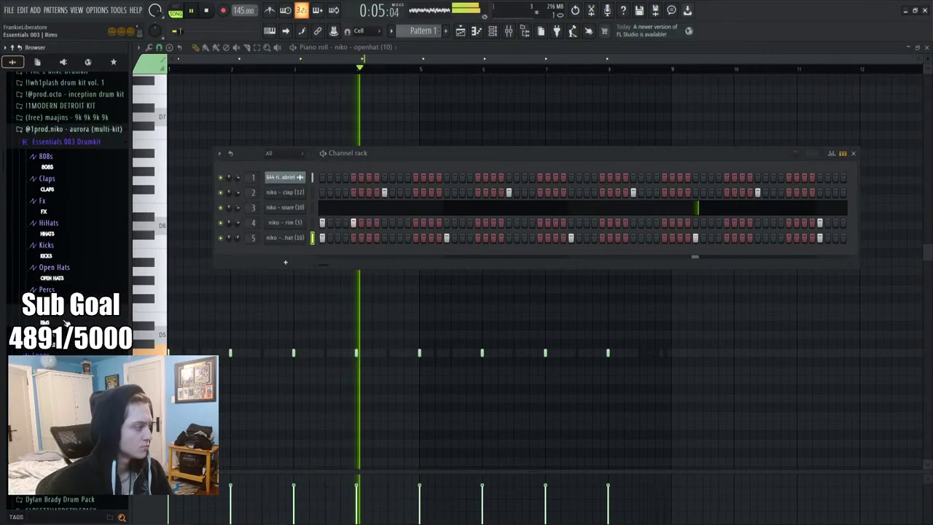
left_click(45, 321)
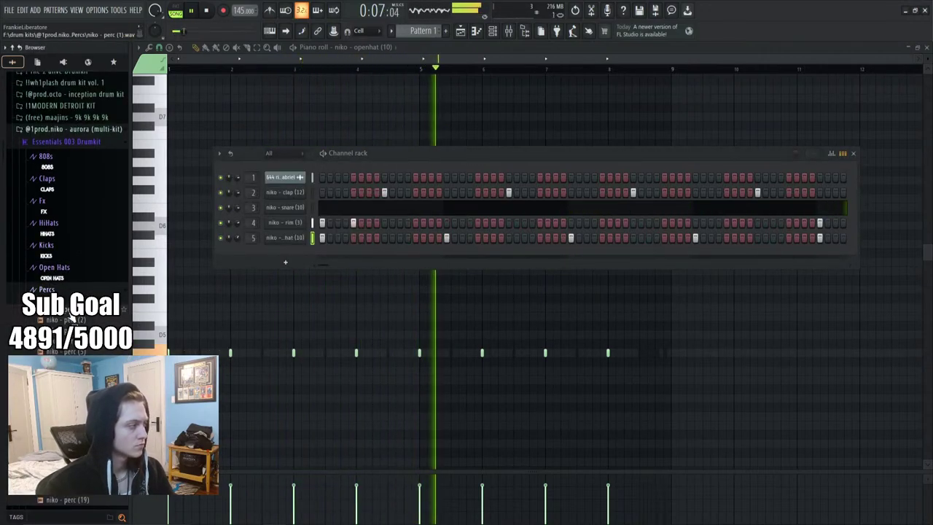
left_click_drag(65, 321, 281, 264)
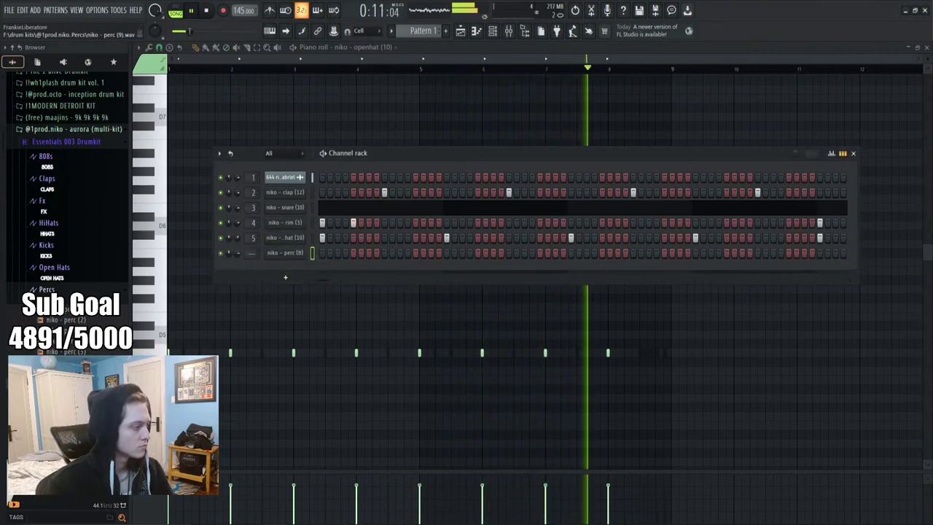
scroll(66, 218, "down", 2)
left_click_drag(64, 330, 292, 254)
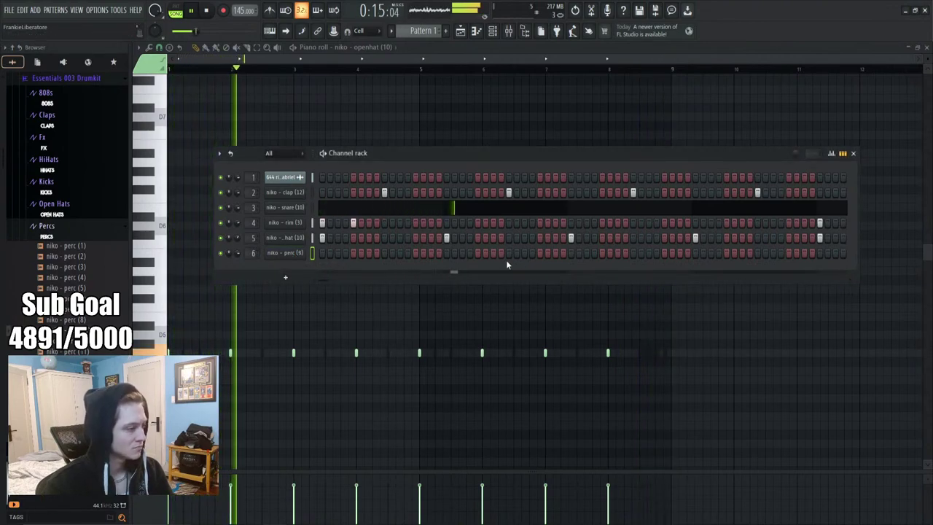
Place a niko - perc (9) hit on step 13 of bar 2 and duplicate it into bar 6
left_click(540, 253)
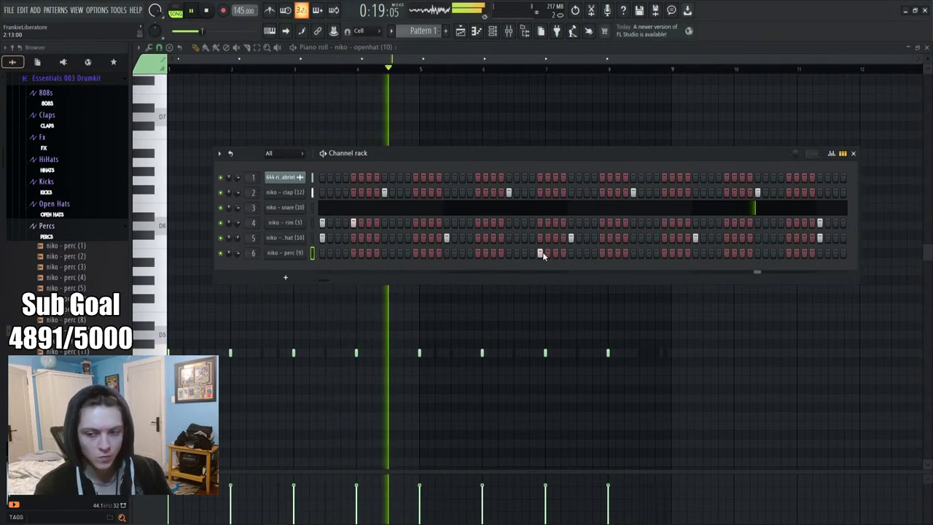
left_click(285, 253)
key("F6")
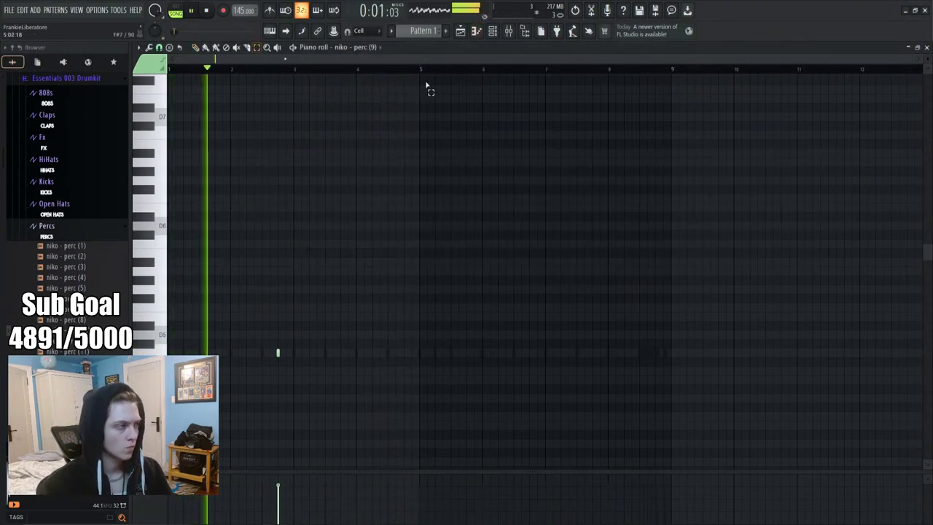
key("ctrl+b")
key("ctrl+d")
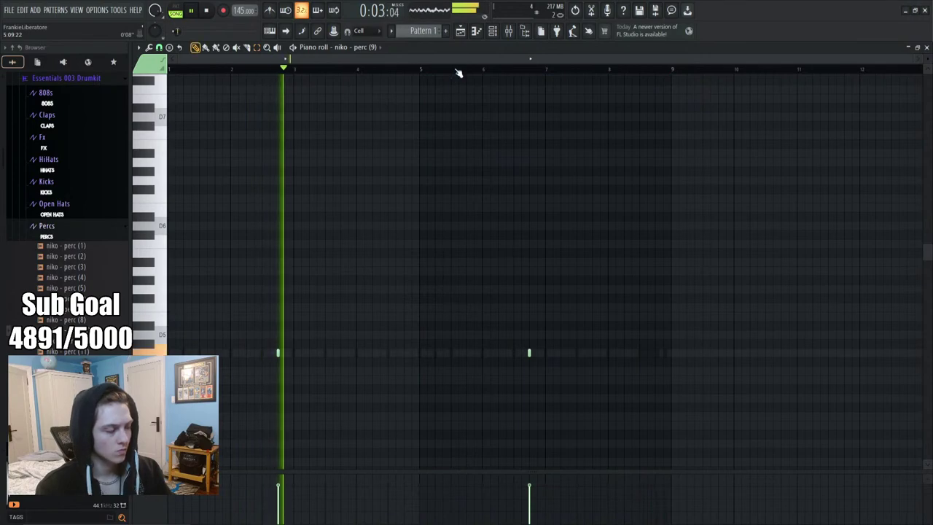
Enable loop points for niko - perc (9), close its sampler settings and restart playback
left_click(495, 32)
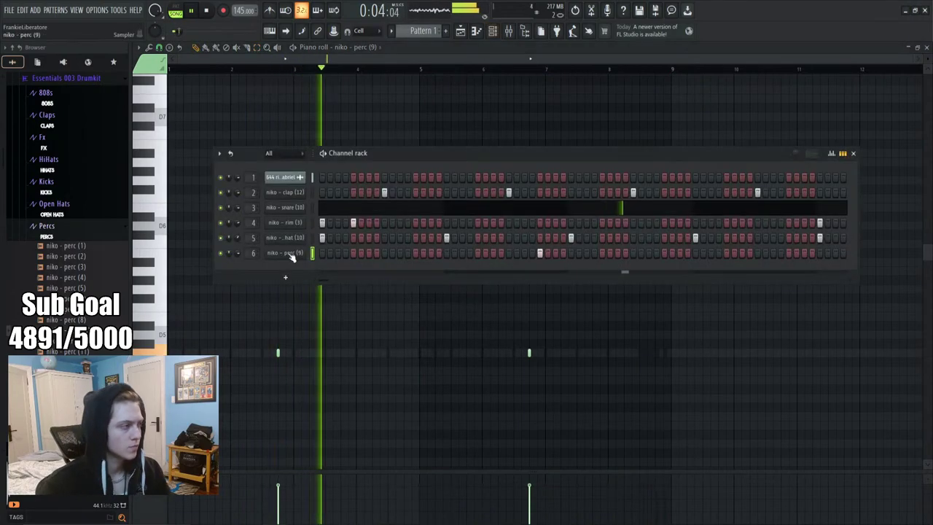
left_click(271, 208)
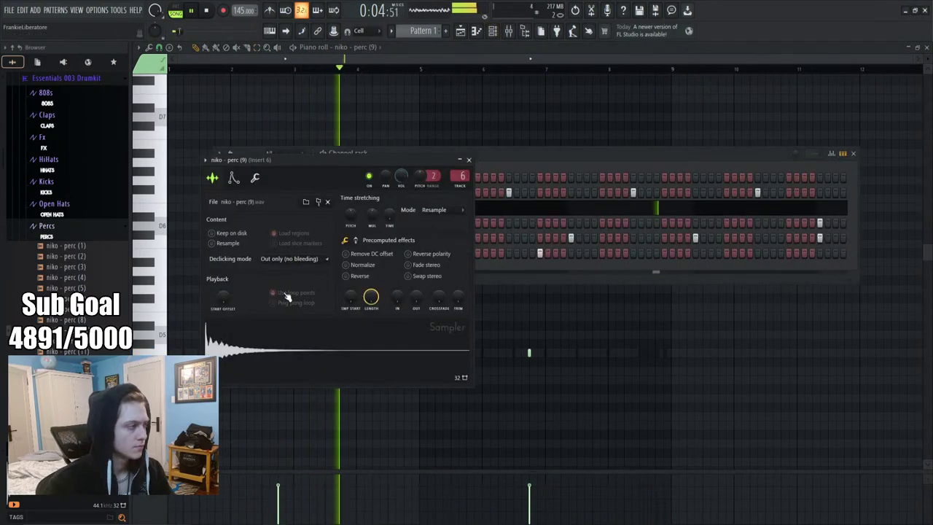
left_click(469, 160)
key("space")
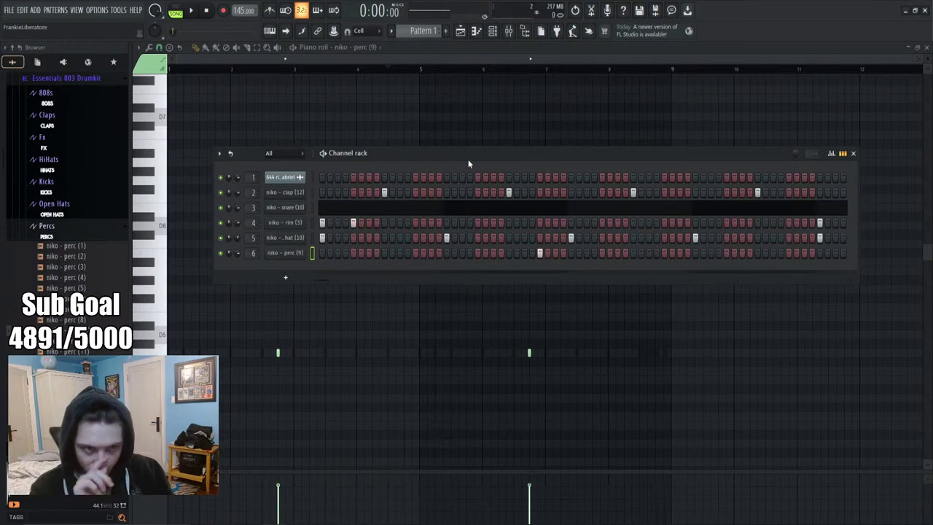
left_click_drag(413, 149, 401, 140)
key("space")
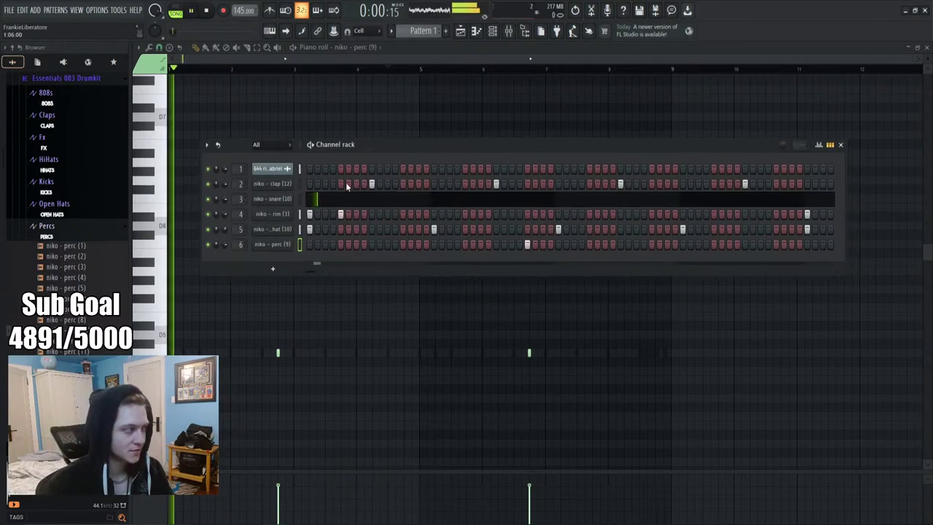
Preview the Fx samples, add niko - fx (2) as a new channel on mixer track 7 and choose its time-stretching mode
left_click(87, 226)
key("space")
left_click(42, 137)
left_click(66, 189)
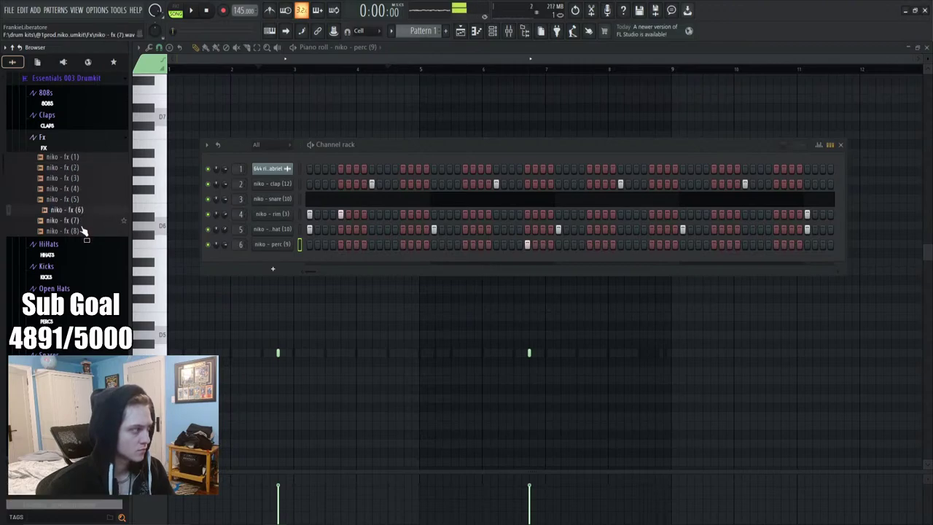
left_click_drag(271, 267, 277, 281)
key("space")
left_click_drag(321, 174, 481, 177)
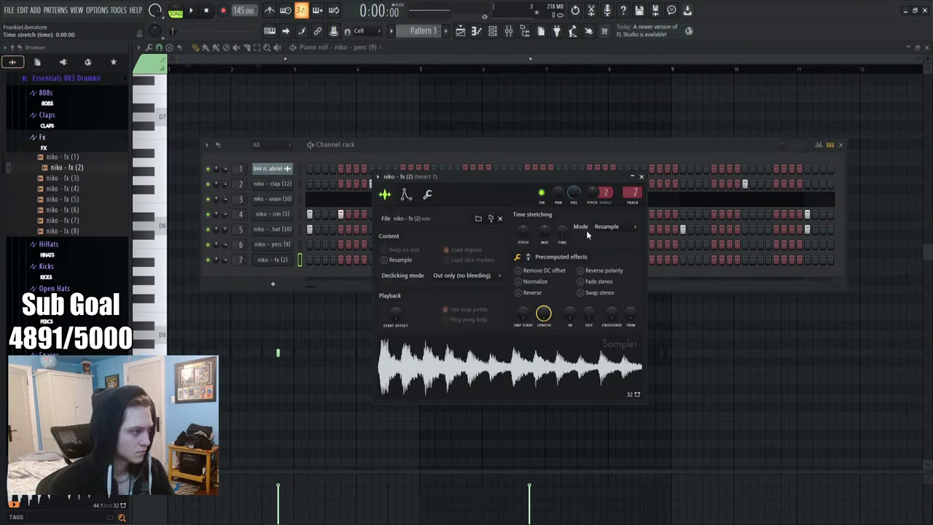
left_click(613, 246)
Try short niko - fx (2) test notes at C6 and D5 at the start of bar 1, auditioning the channel soloed
right_click(281, 261)
left_click(321, 258)
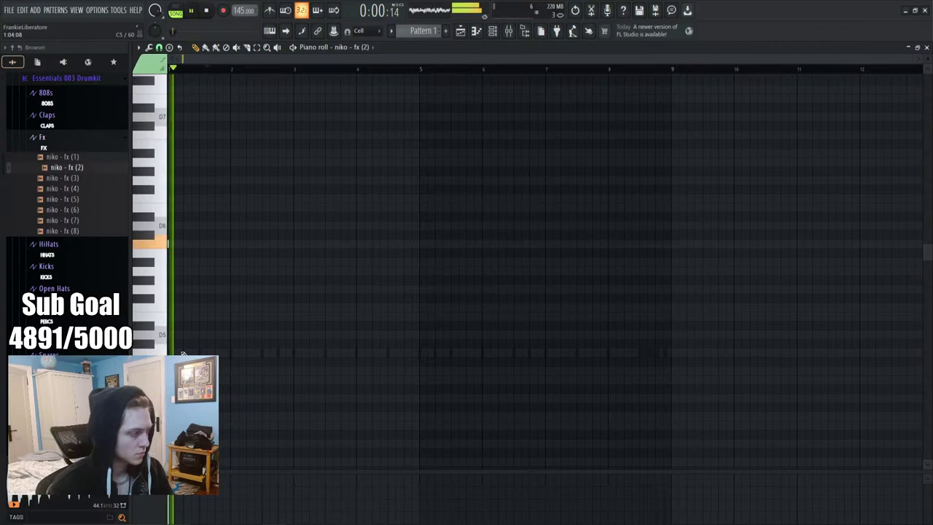
left_click(494, 33)
key("space")
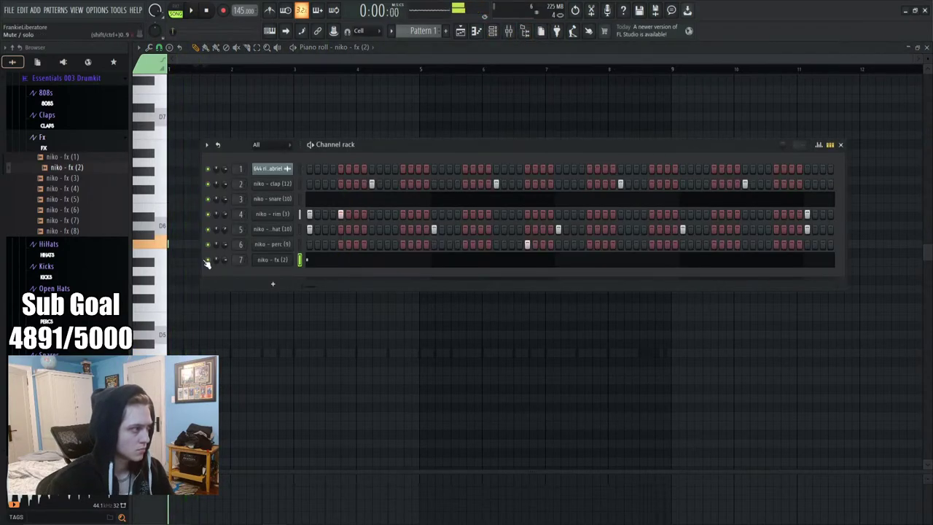
key("F6")
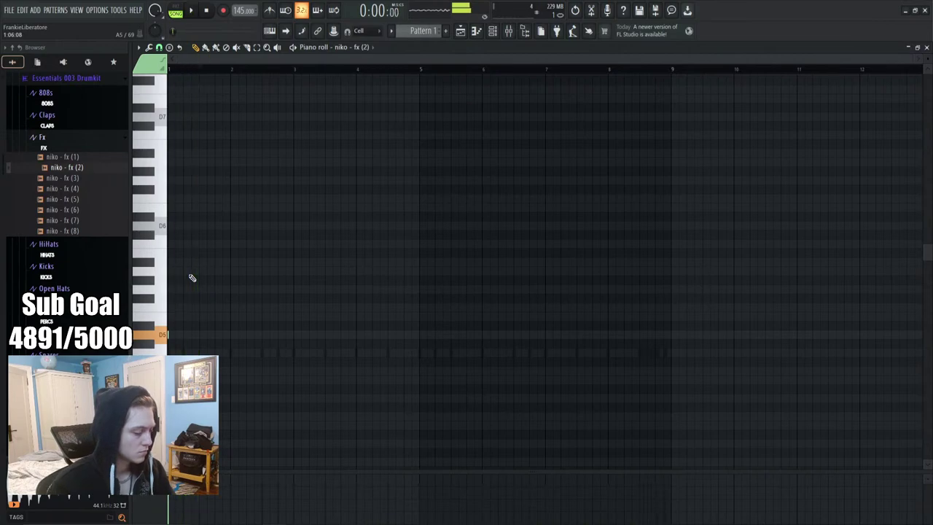
left_click(491, 33)
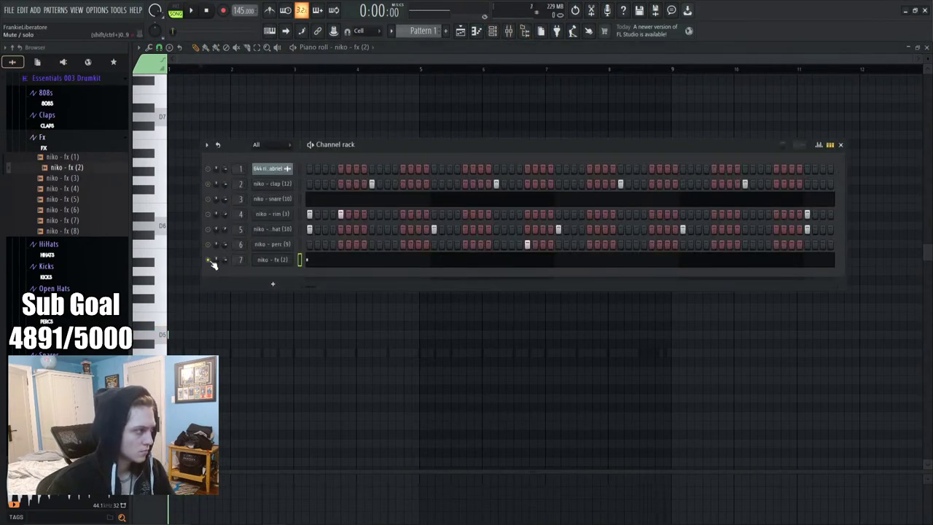
key("space")
Place a D6 niko - fx (2) note from the middle of bar 3 to the end of bar 4 and duplicate it into bars 7 to 8
key("F6")
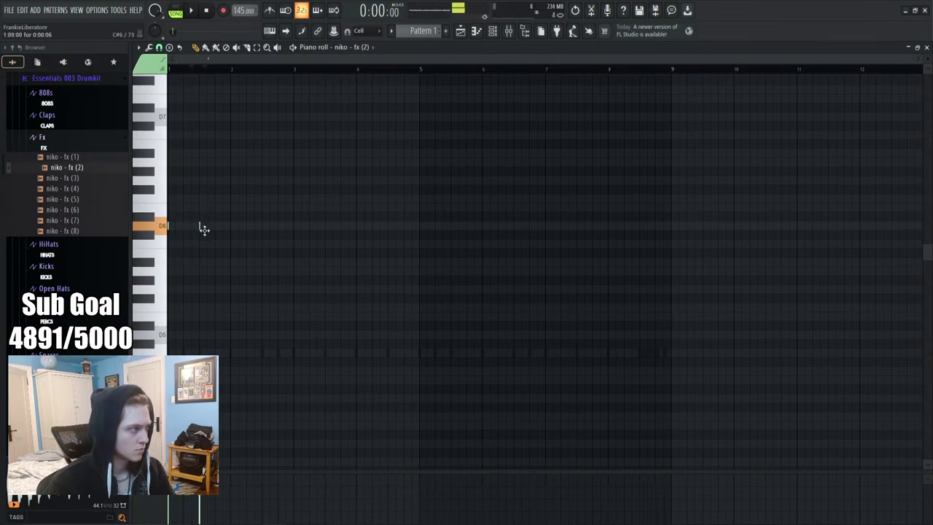
mouse_move(167, 226)
left_mouse_down()
mouse_move(246, 235)
mouse_move(225, 235)
mouse_move(310, 228)
mouse_move(324, 218)
mouse_move(348, 229)
left_mouse_up()
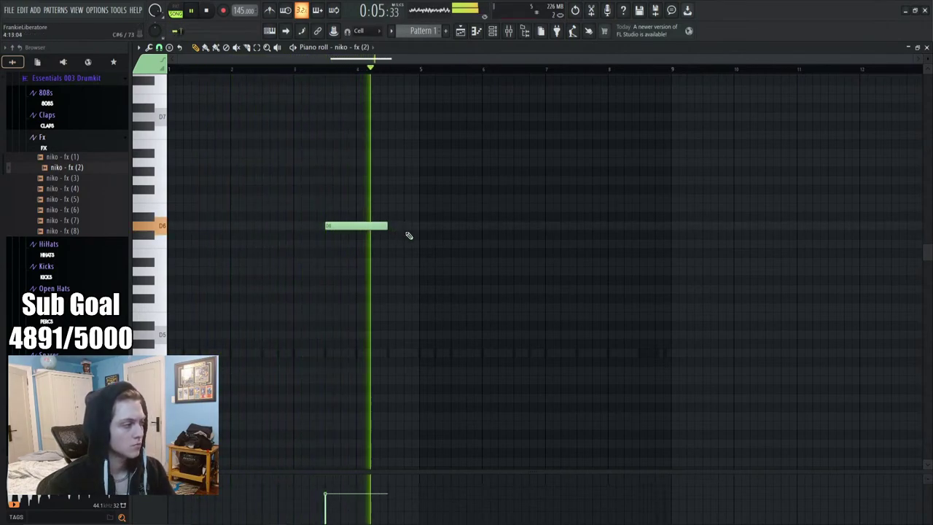
left_click_drag(412, 68, 168, 119)
key("ctrl+b")
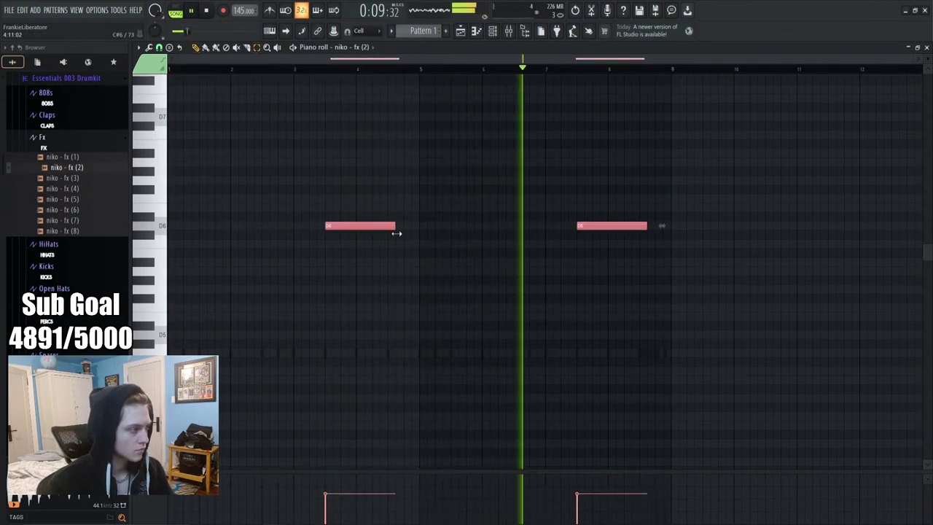
left_click_drag(393, 229, 414, 241)
left_click(452, 235)
right_click(453, 235)
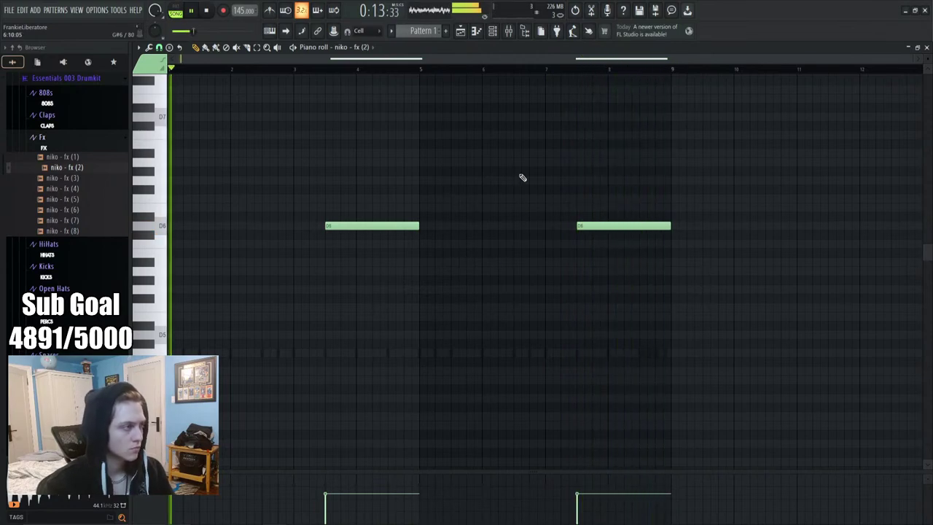
Raise the velocity of both niko - fx (2) notes slightly
key("F6")
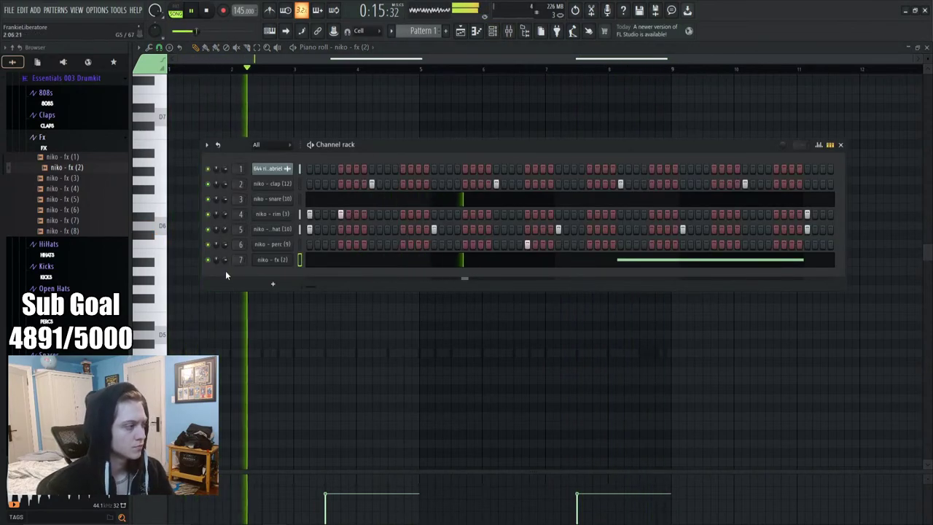
key("F6")
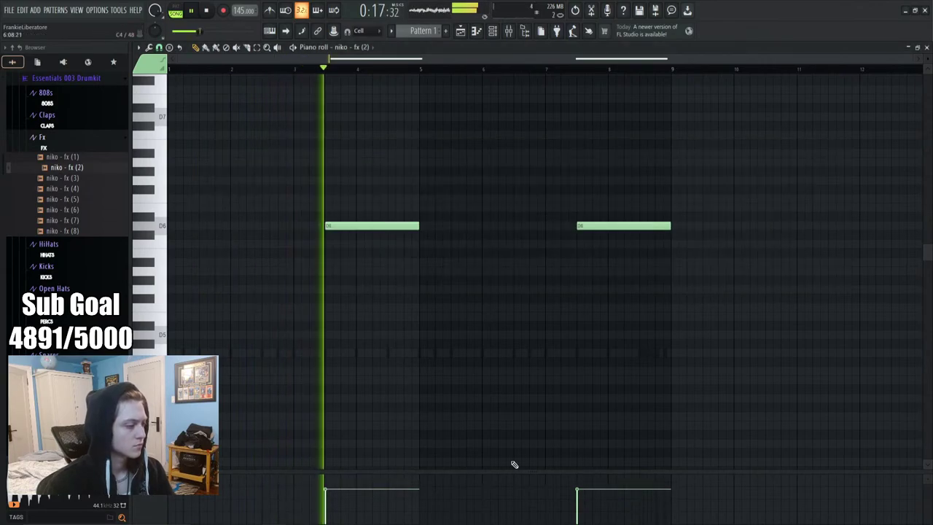
left_click(493, 32)
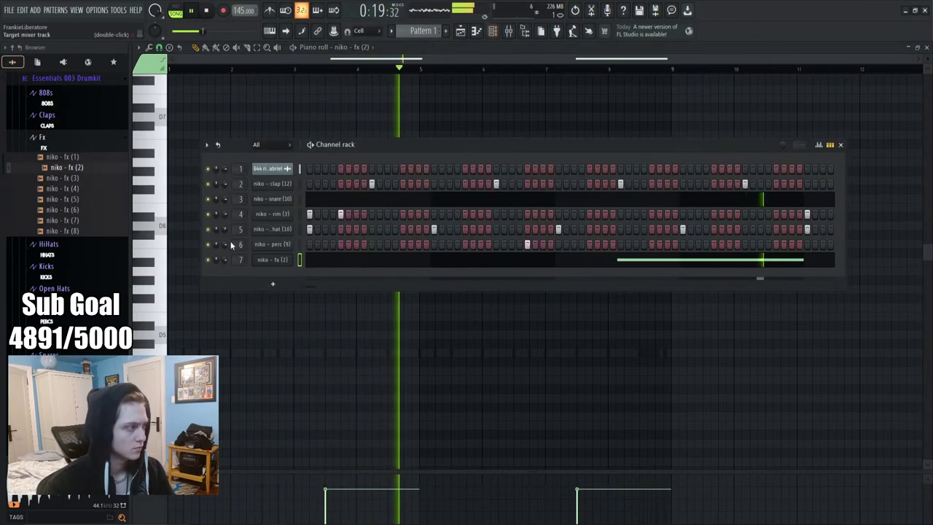
Add niko - 808 (4) from the Essentials 003 Drumkit as a new channel on mixer track 8
left_click(41, 137)
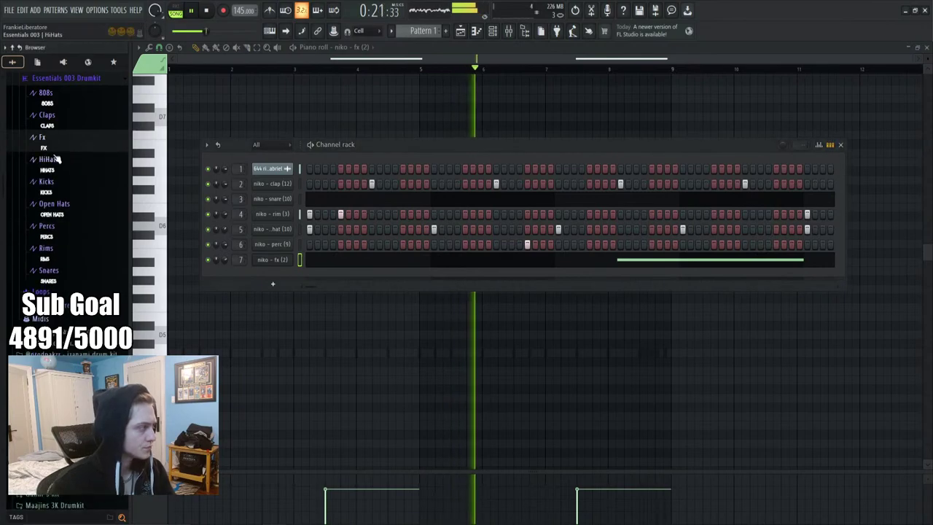
scroll(85, 232, "up", 3)
left_click(45, 157)
left_click(70, 210)
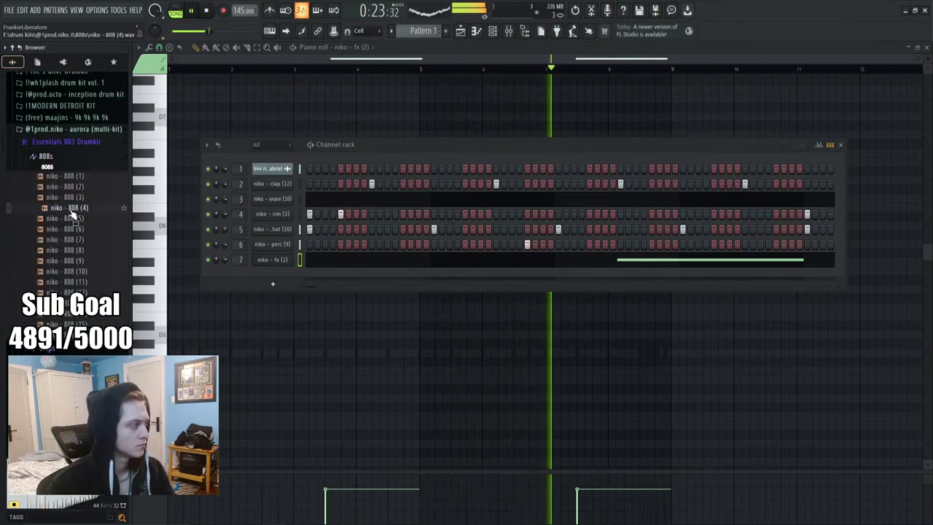
left_click_drag(284, 283, 256, 282)
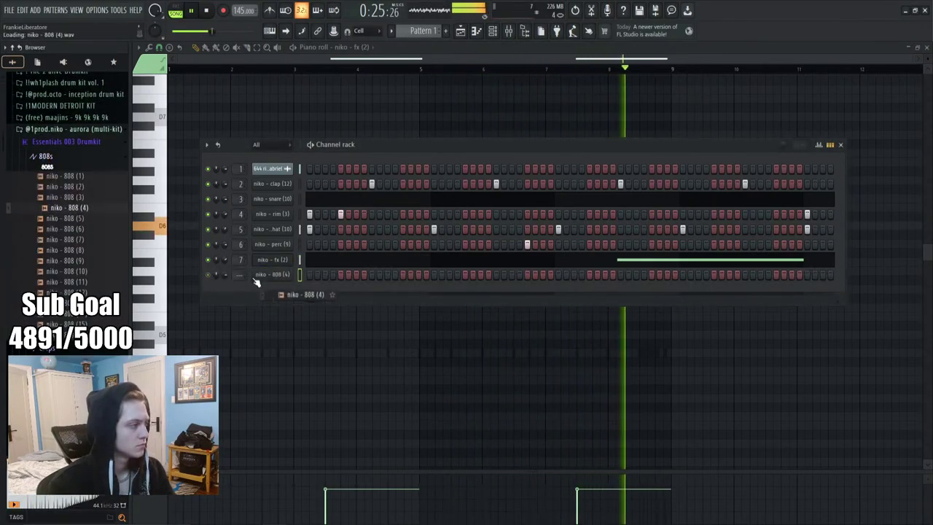
Enable the volume envelope for niko - 808 (4) with 0% attack and set the channel to cut itself
left_click(270, 276)
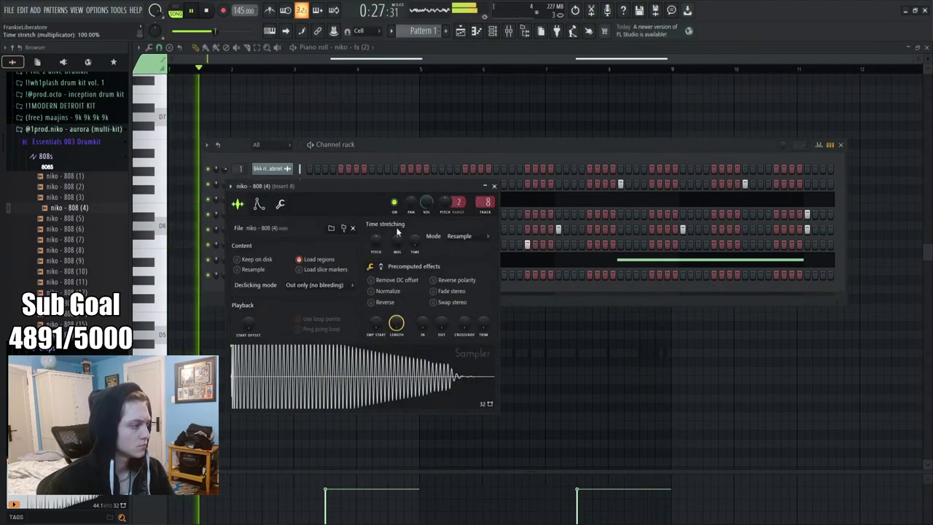
left_click(258, 205)
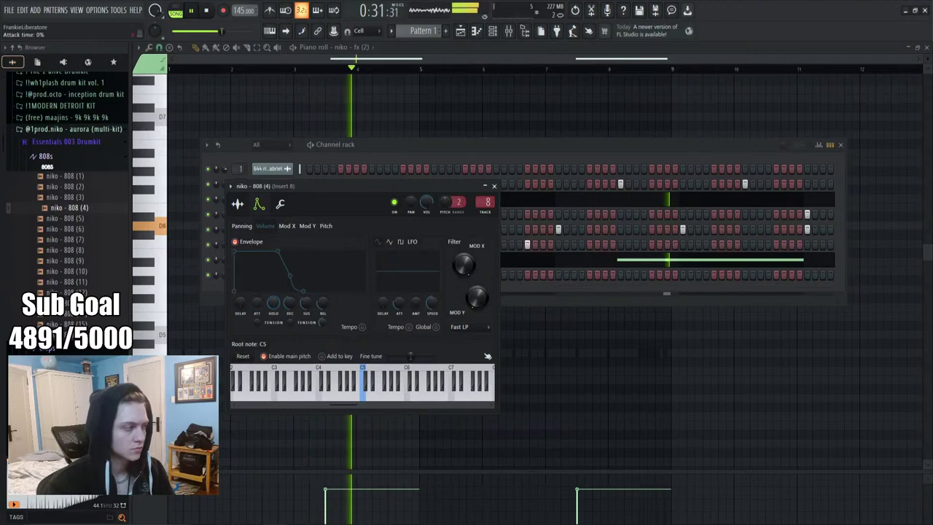
left_click(208, 293)
right_click(263, 276)
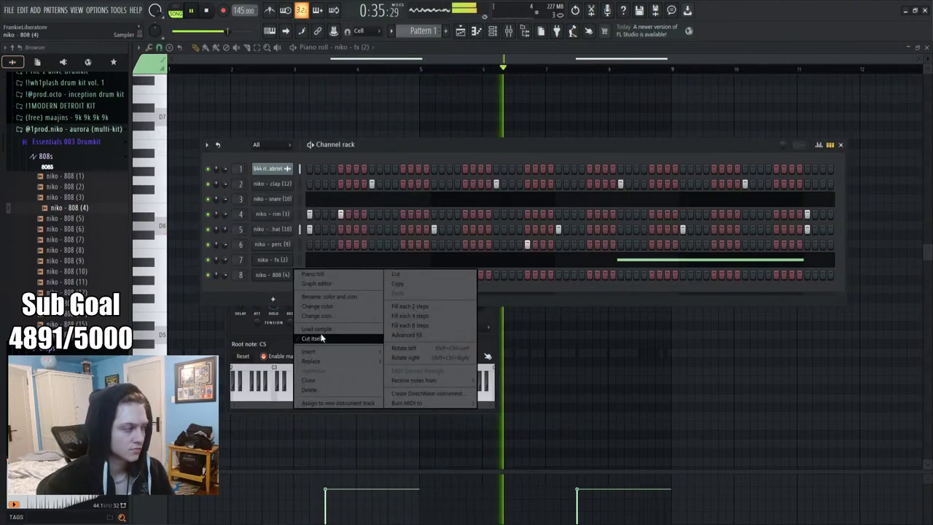
left_click(321, 338)
Start the niko - 808 (4) bassline with a note at the start of bar 1 and an eight-step C5 note from step 13
right_click(284, 275)
left_click(317, 275)
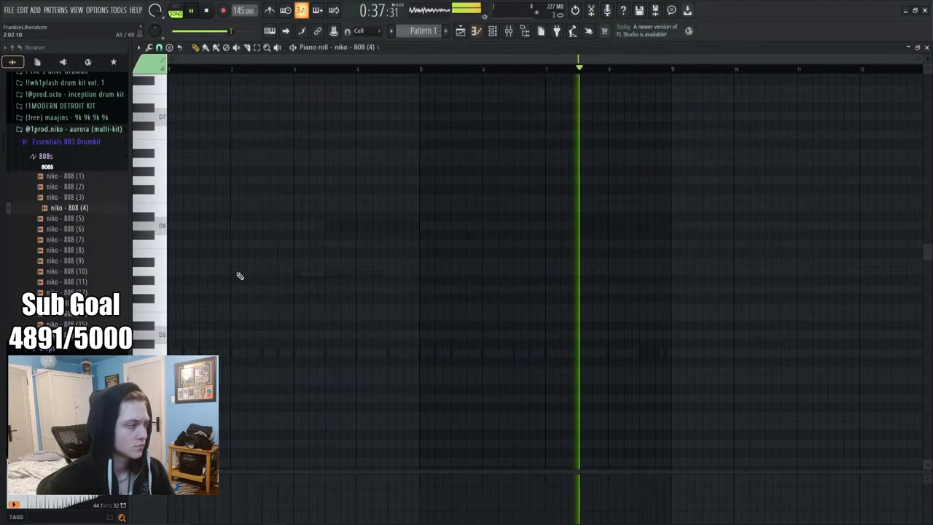
left_click(172, 225)
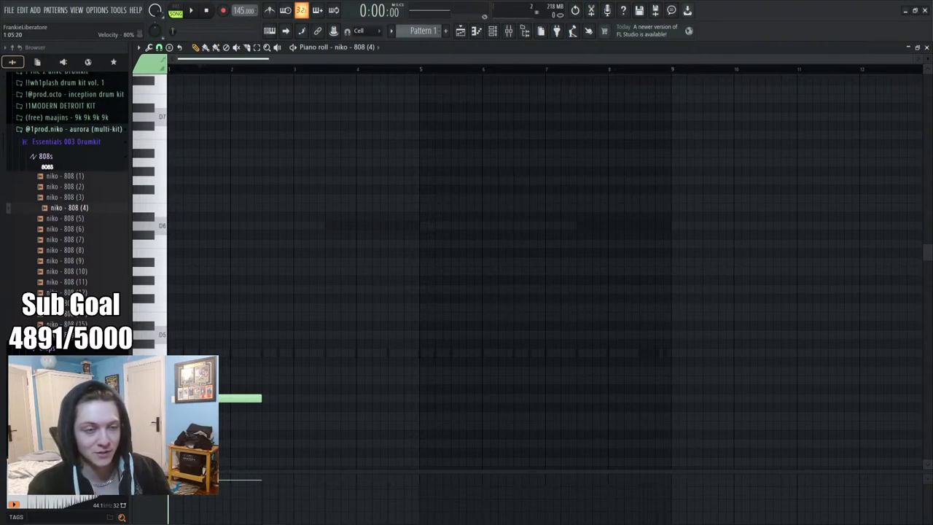
left_click(353, 315)
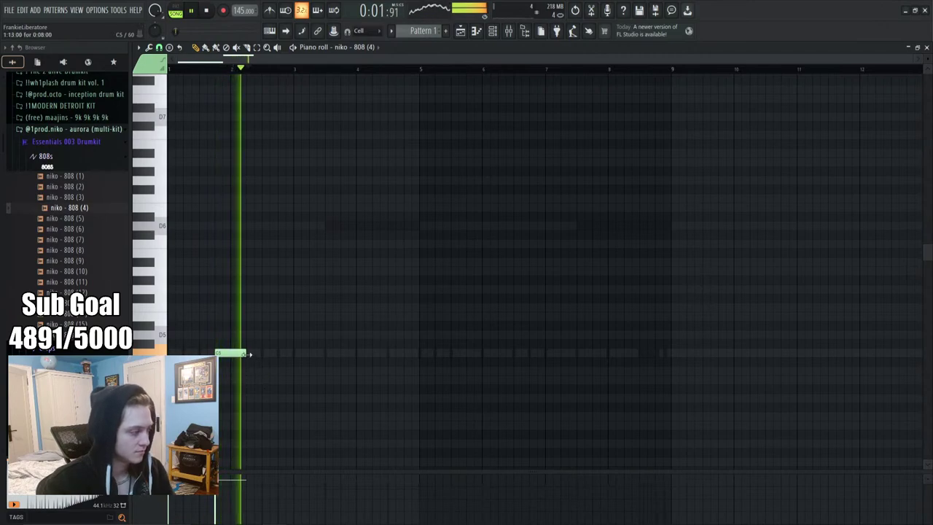
Extend the second 808 note to the middle of bar 2, then add six-step notes at C5 on step 11 and D5 at bar 3
key("space")
left_click_drag(246, 357, 262, 363)
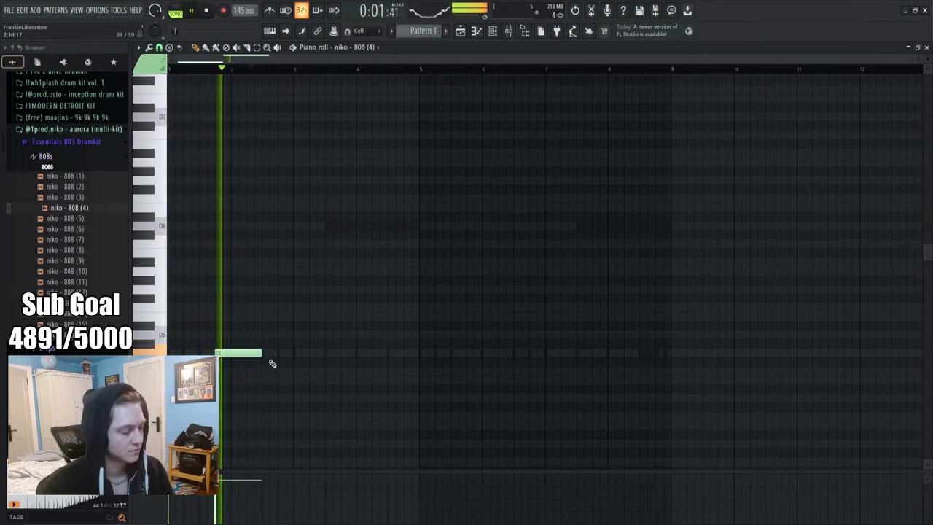
left_click(273, 357)
left_click_drag(313, 355, 290, 356)
key("space")
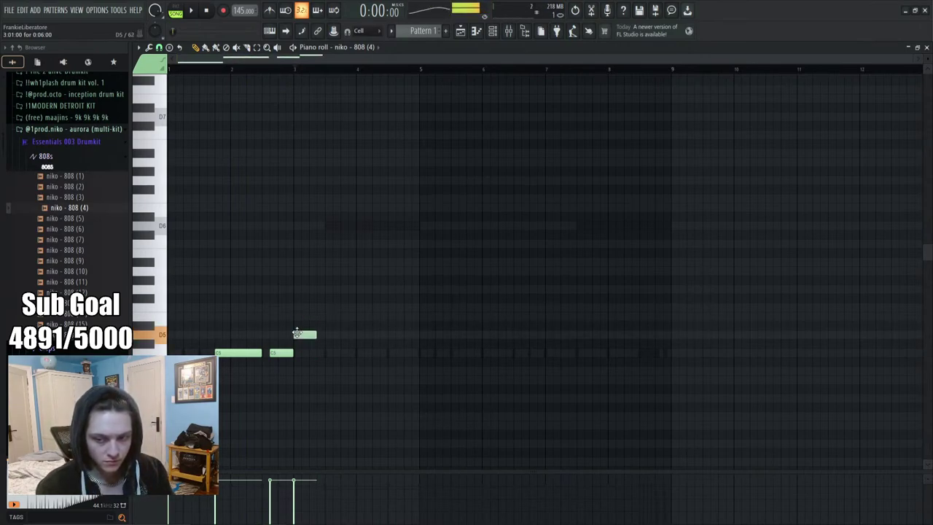
Transpose the 808 notes up two octaves and raise the note at the start of bar 3 to D#
key("ctrl+z")
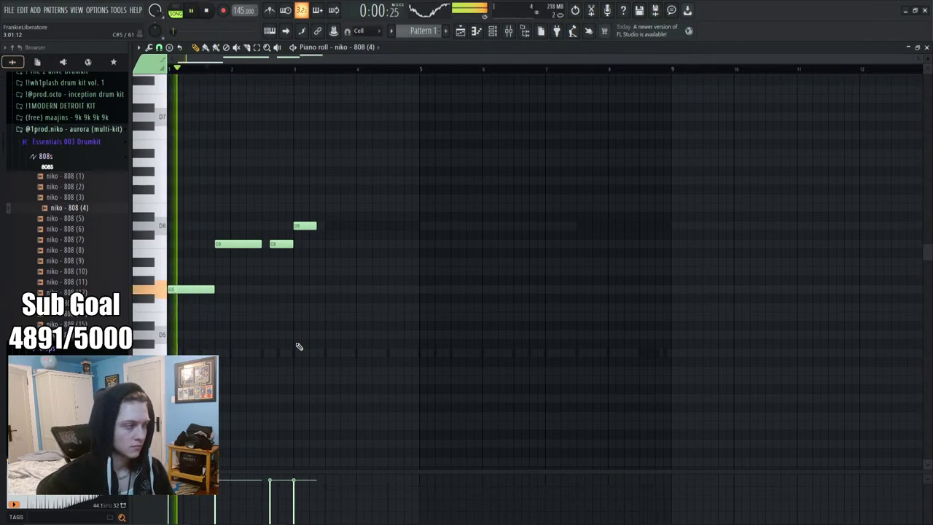
scroll(343, 325, "up", 1)
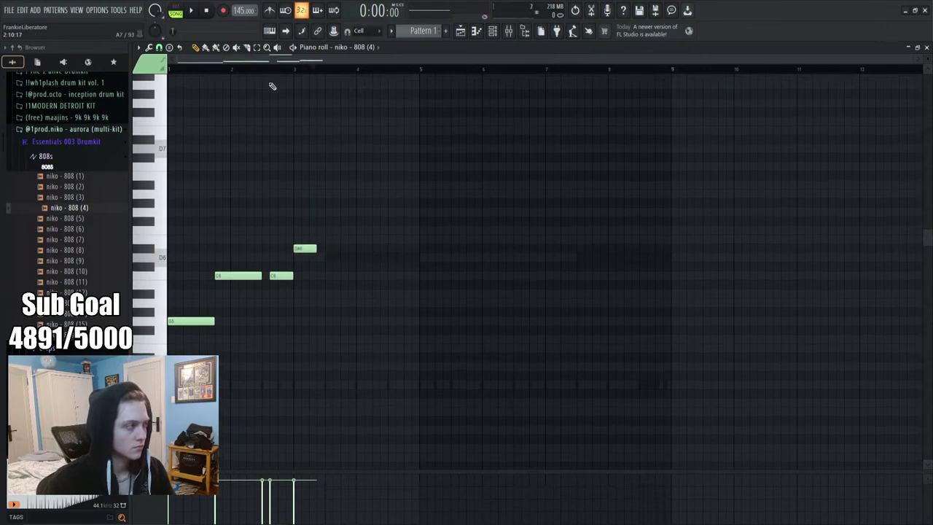
scroll(267, 154, "up", 2)
left_click_drag(264, 68, 275, 92)
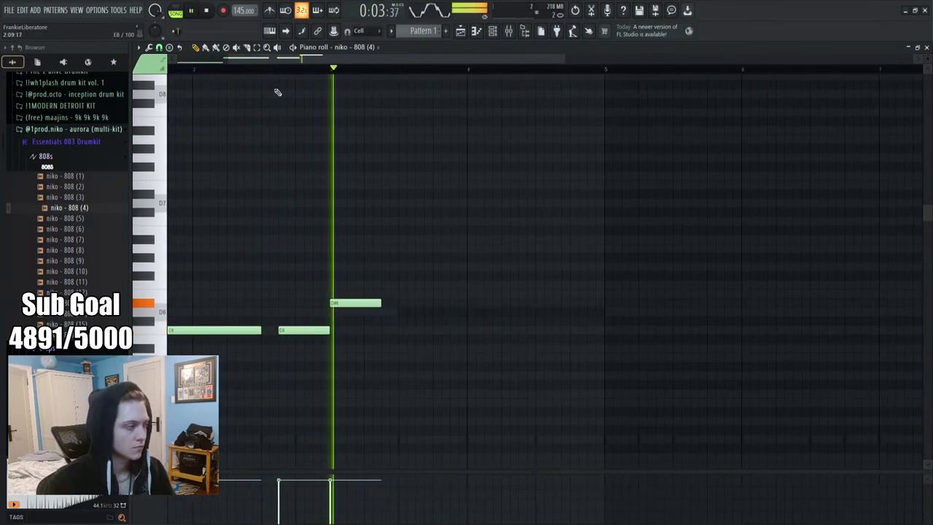
key("ctrl+Up")
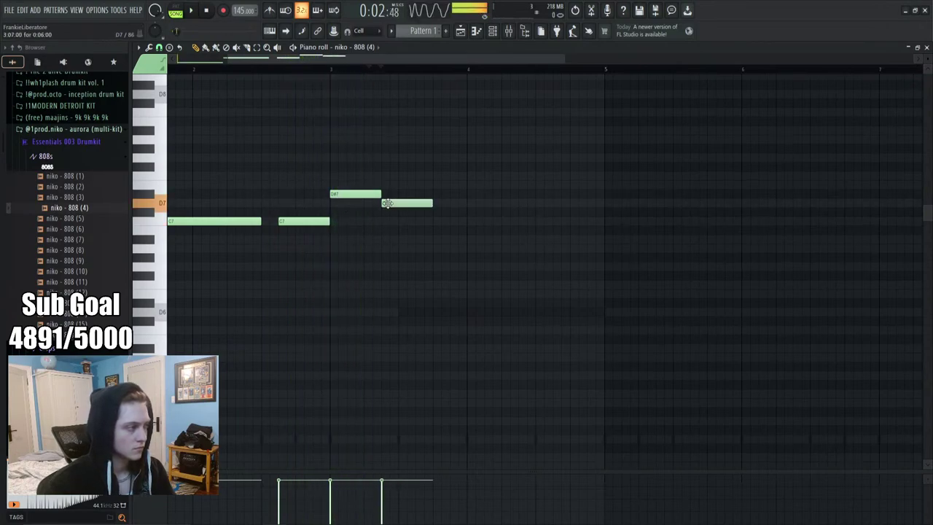
Add six-step notes at D#7 on step 7 and D7 on step 13 of bar 3, plus two-step D7 notes on steps 5 and 7 of bar 4
left_click(387, 195)
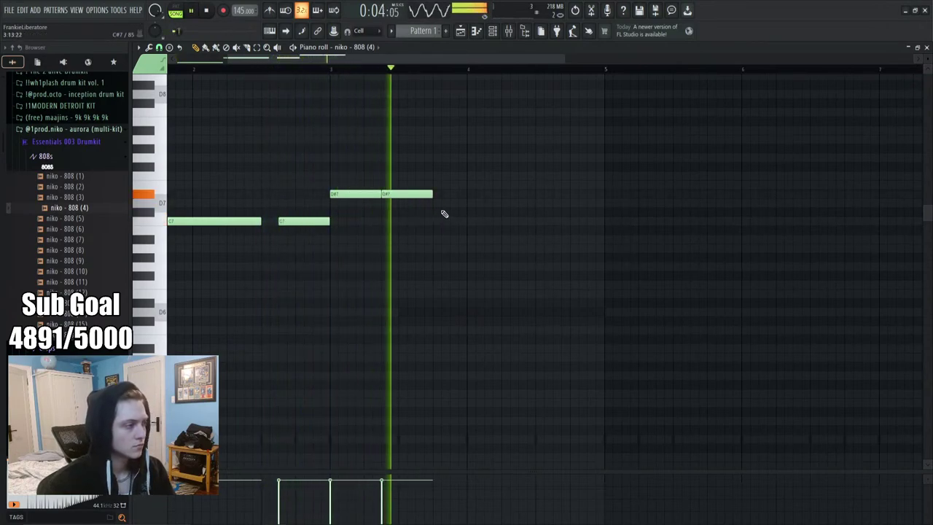
left_click(446, 203)
left_click(511, 204)
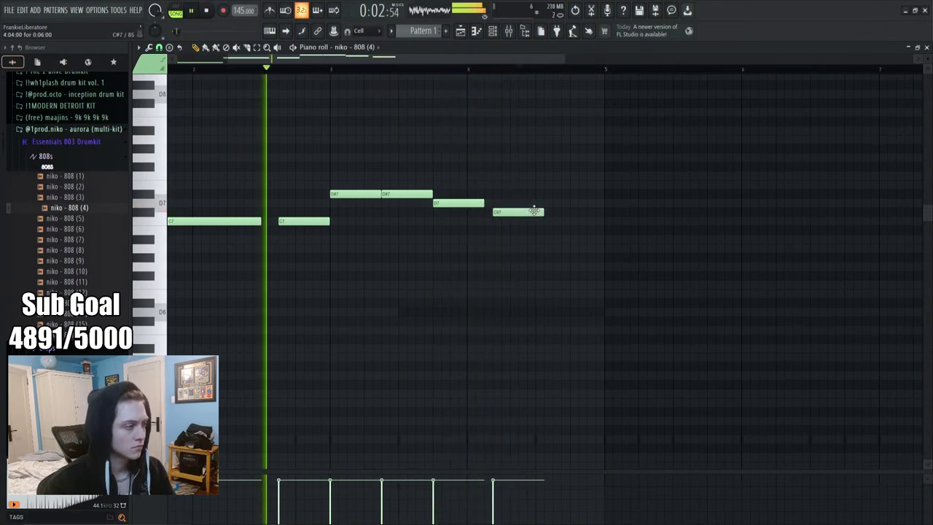
left_click_drag(534, 211, 535, 204)
left_click(518, 204)
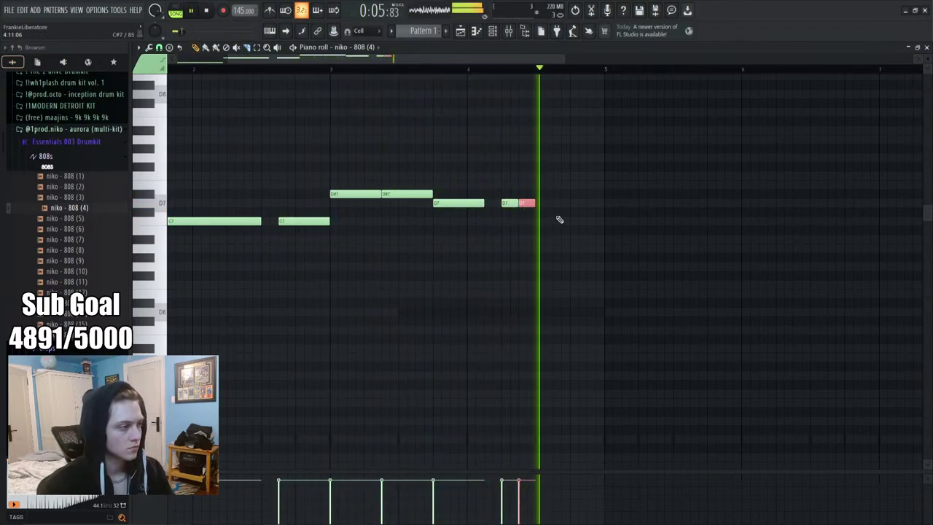
Arpeggiate a two-step D7 note on step 11 of bar 4 into four short hits with rising velocities
left_click_drag(588, 203, 570, 204)
key("space")
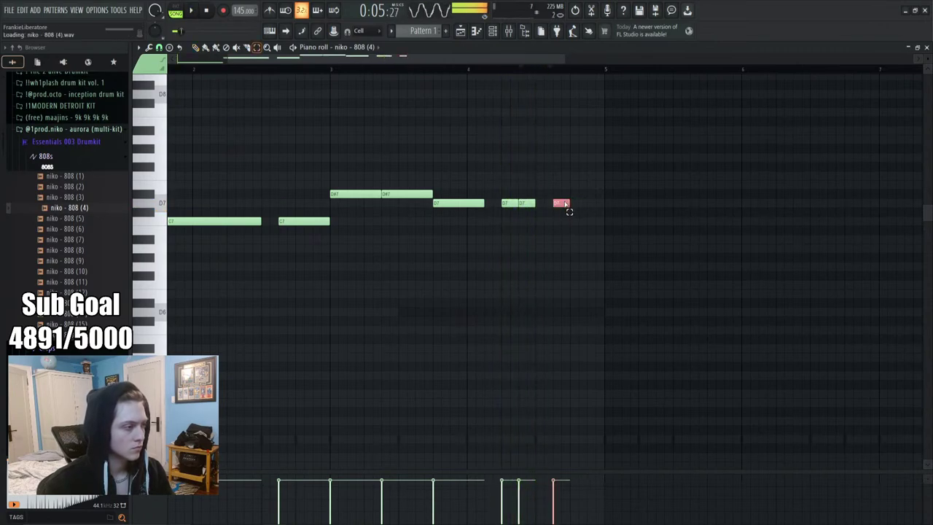
key("alt+a")
key("space")
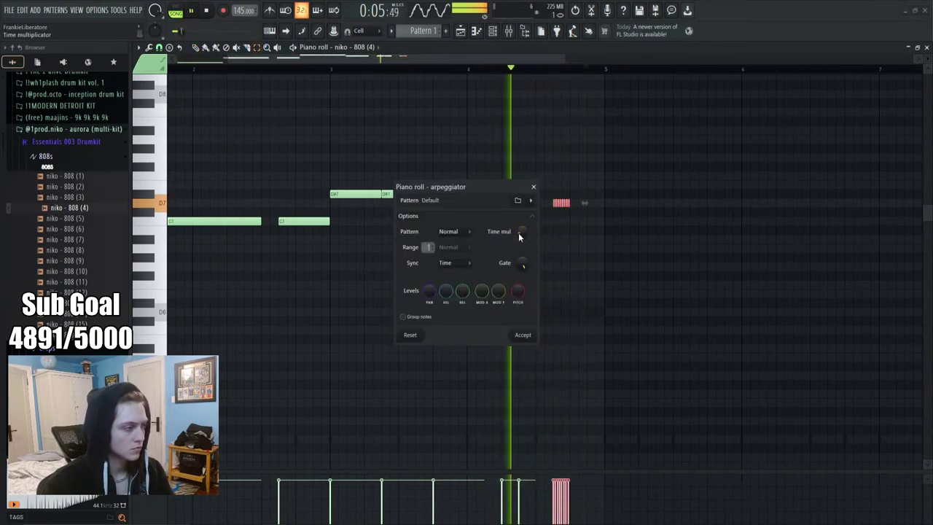
left_click(523, 334)
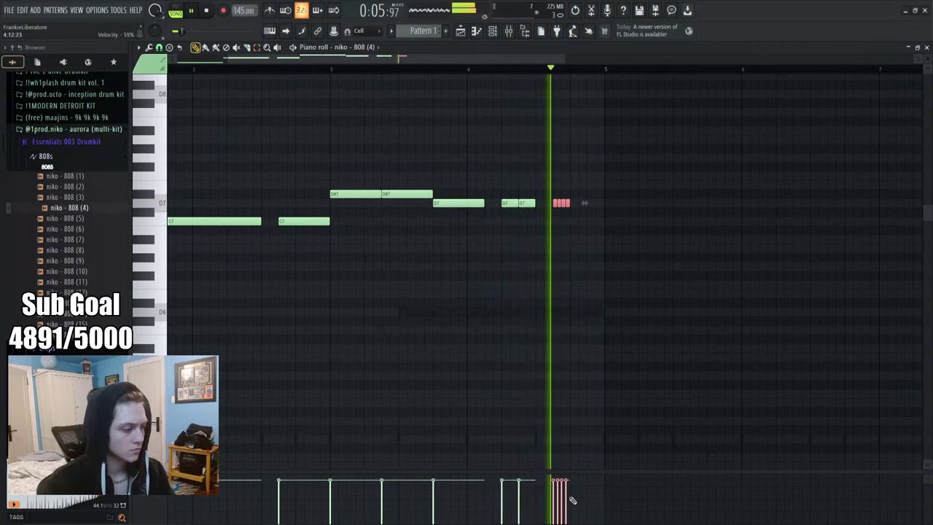
key("space")
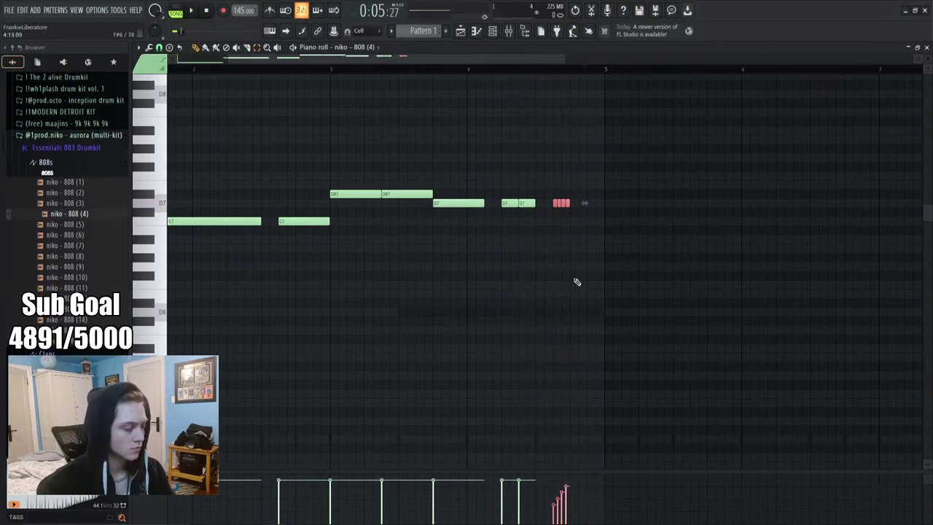
Transpose the 808 notes down two octaves and lengthen the bar 4 phrase, closing it with a D5 note from step 13 to the bar's end
key("ctrl+Down")
key("ctrl+Down")
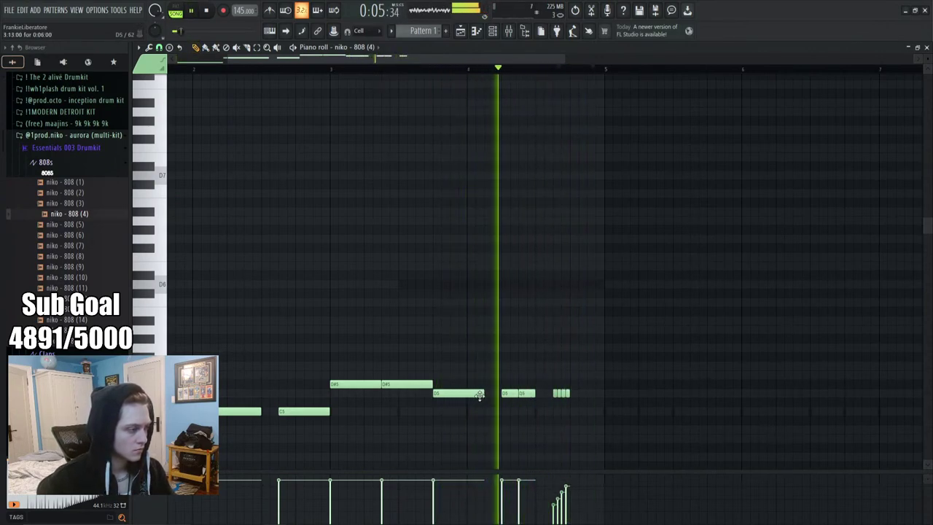
left_click_drag(483, 394, 543, 395)
key("space")
key("space")
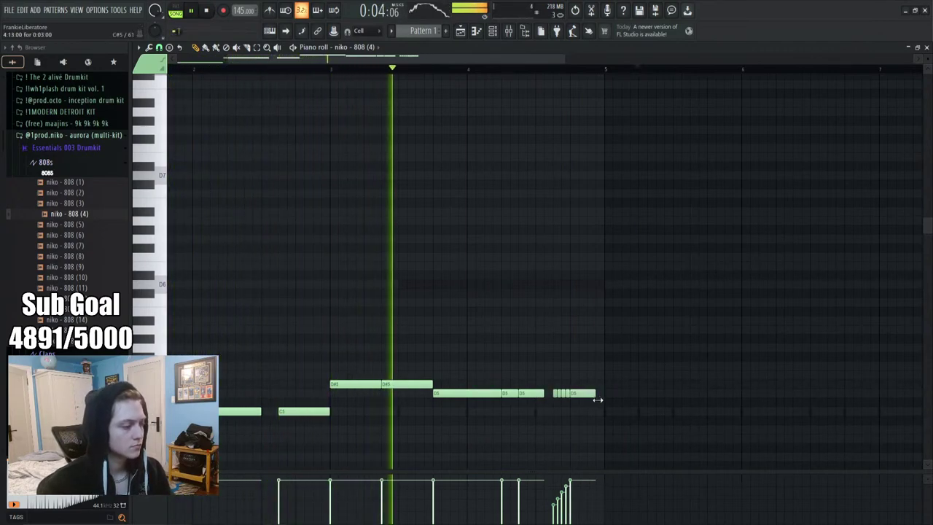
left_click_drag(596, 396, 602, 405)
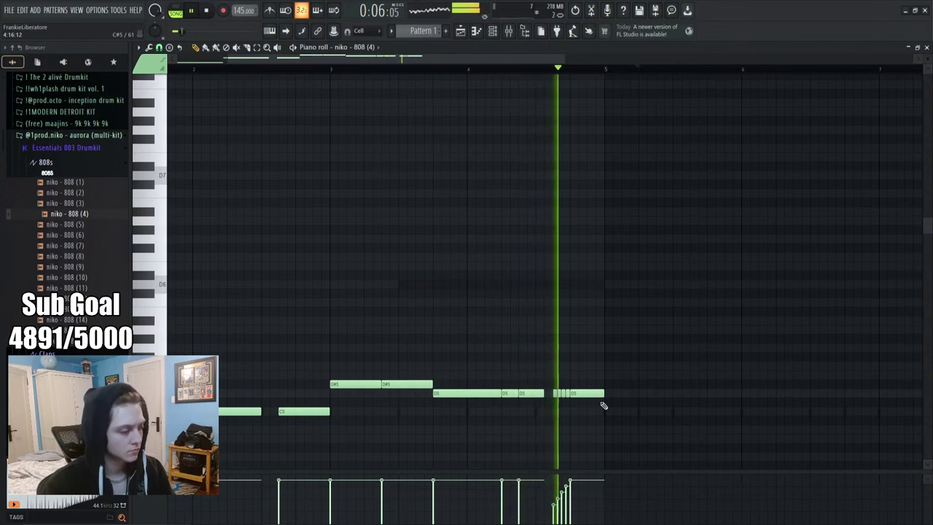
Slice the long D5 note at step 3 of bar 4 and remove the D5 note on step 7
left_click(336, 71)
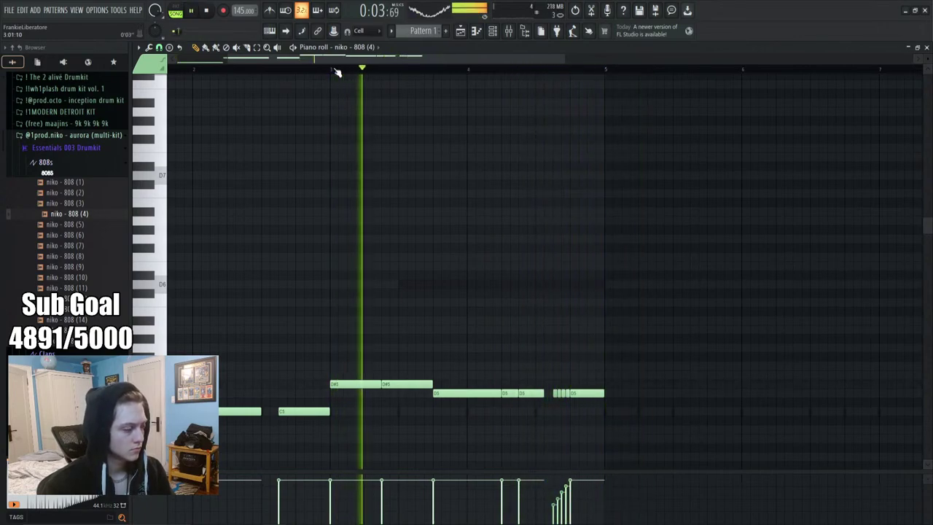
scroll(470, 180, "down", 3)
key("space")
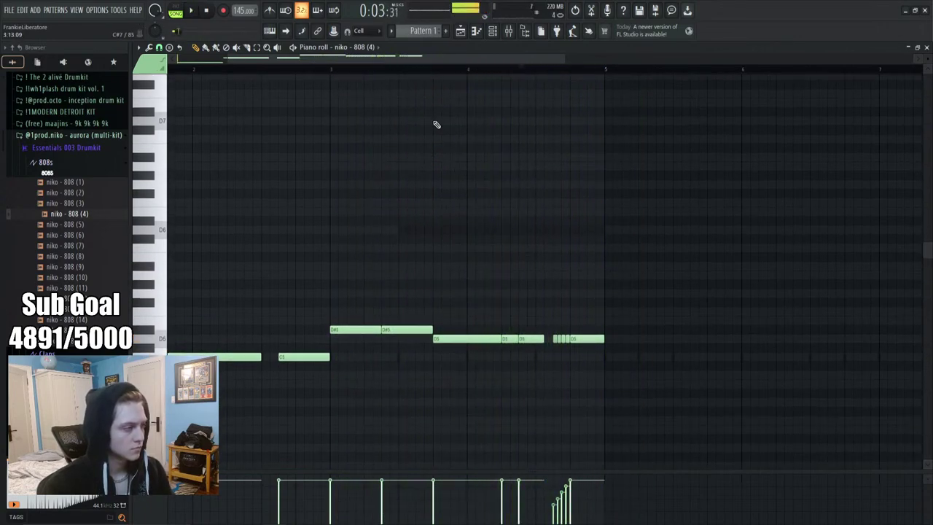
key("space")
left_click(488, 339)
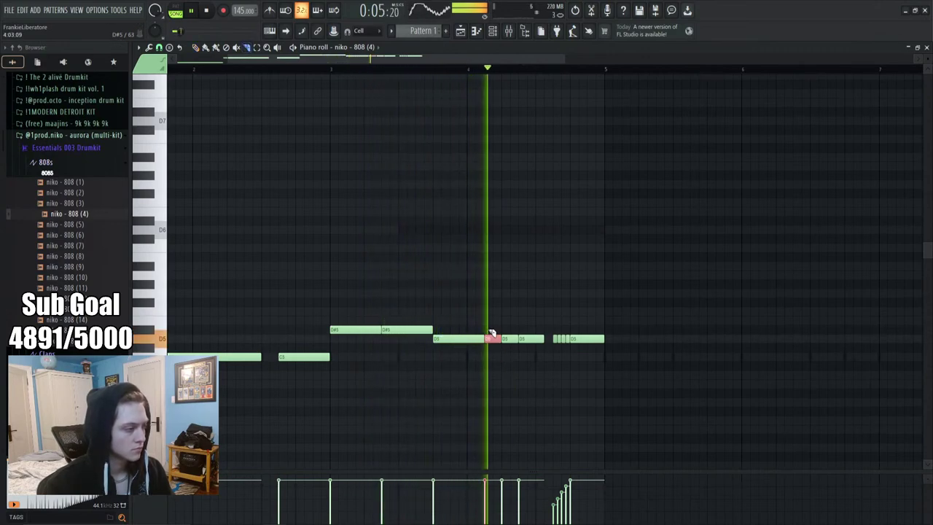
key("space")
key("space")
left_click_drag(543, 338, 535, 338)
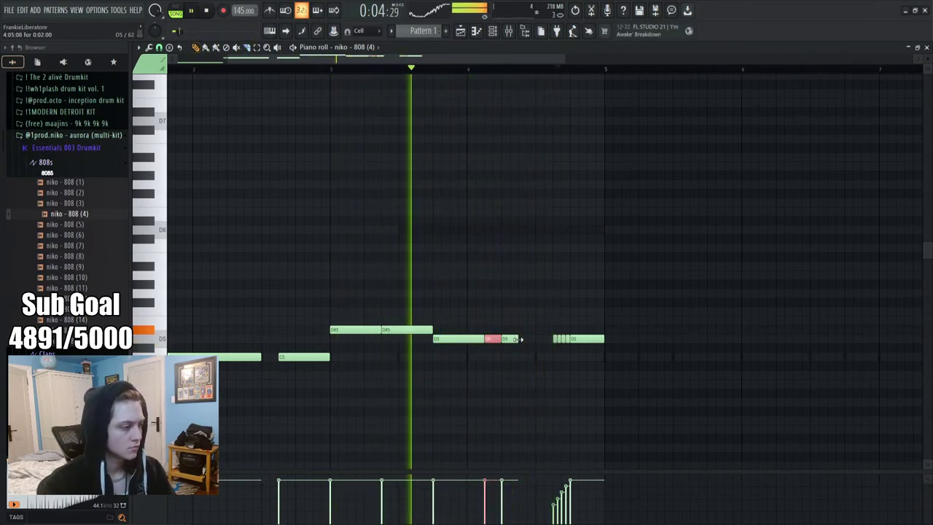
Replace the roll and closing note of bar 4 with two-step D5 notes on steps 9 and 13, and set the step 5 note to three steps
key("space")
right_click(583, 340)
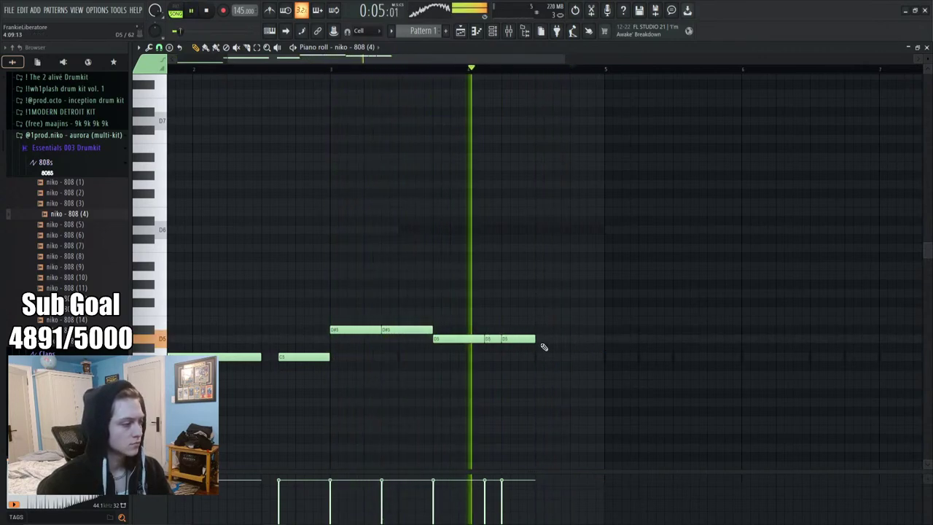
left_click(546, 340)
left_click(574, 341)
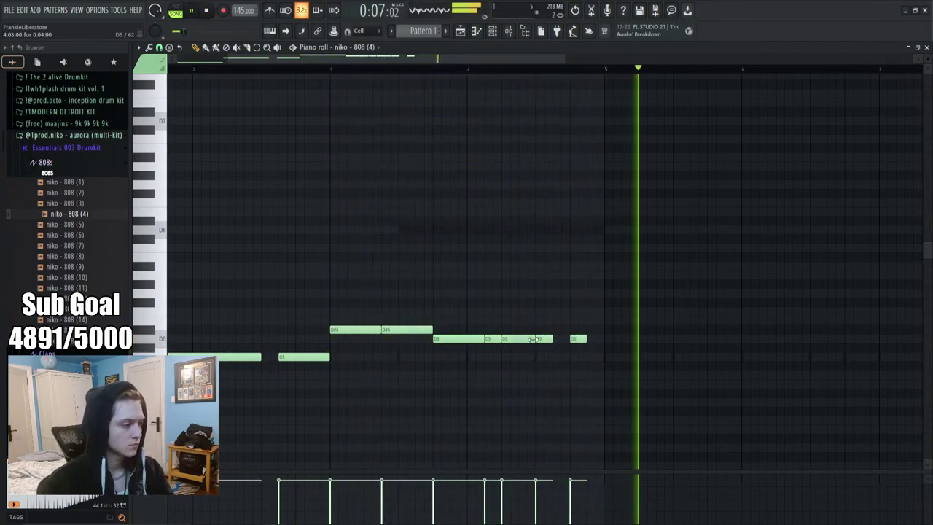
key("space")
key("space")
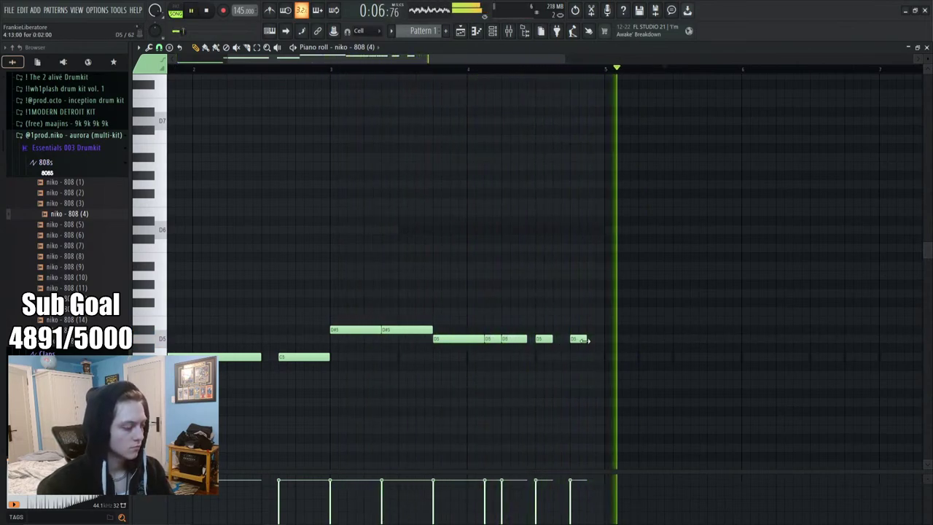
Duplicate the four-bar 808 phrase and move the copy to start at bar 5
scroll(576, 77, "down", 5)
key("ctrl+b")
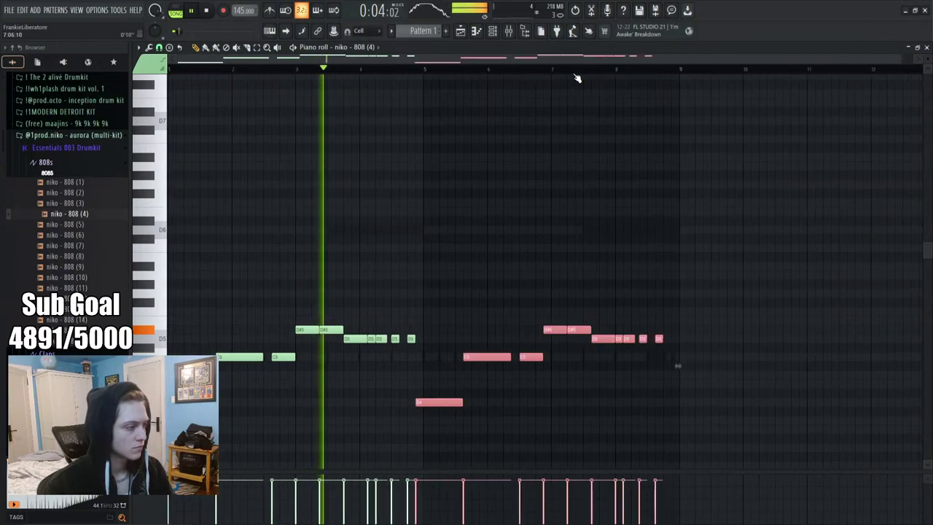
left_click_drag(444, 397, 452, 397)
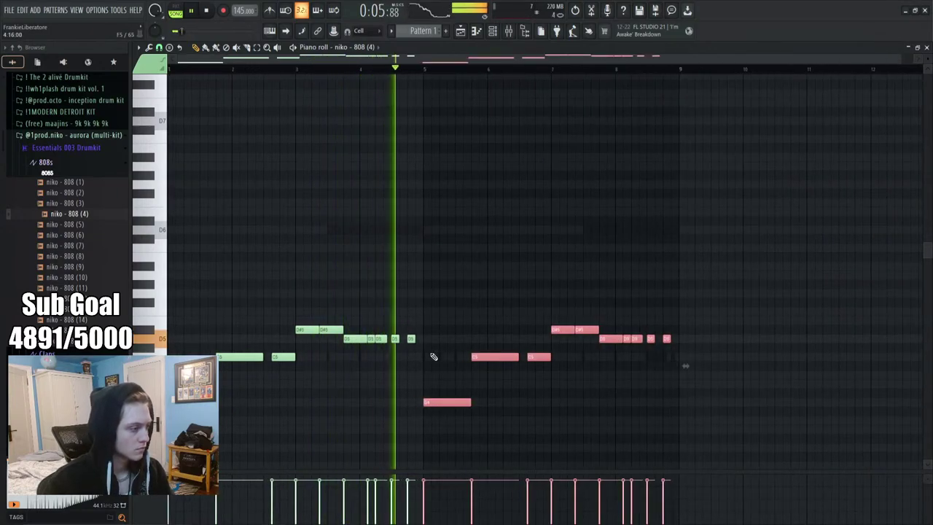
key("r")
left_click(571, 164)
Raise the first note of bar 5 by one octave to G5
left_click(441, 402)
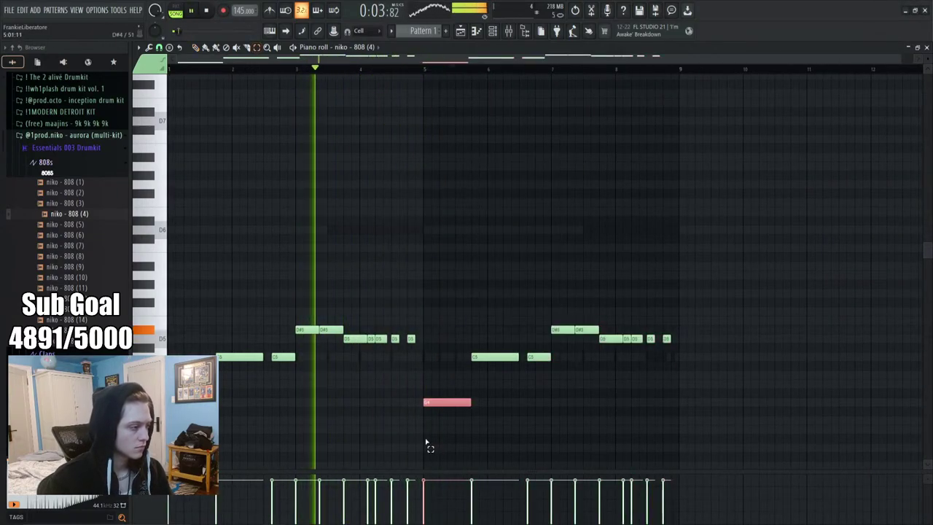
key("ctrl+Up")
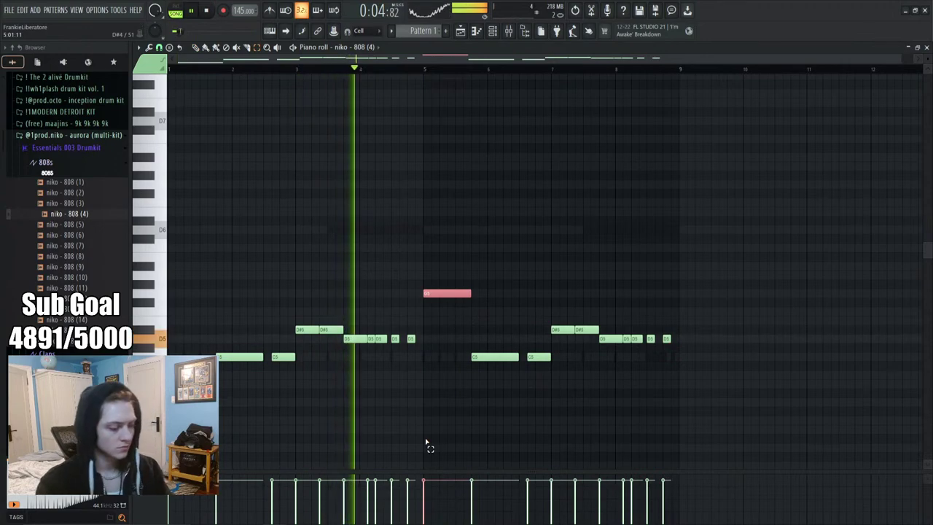
left_click(472, 452)
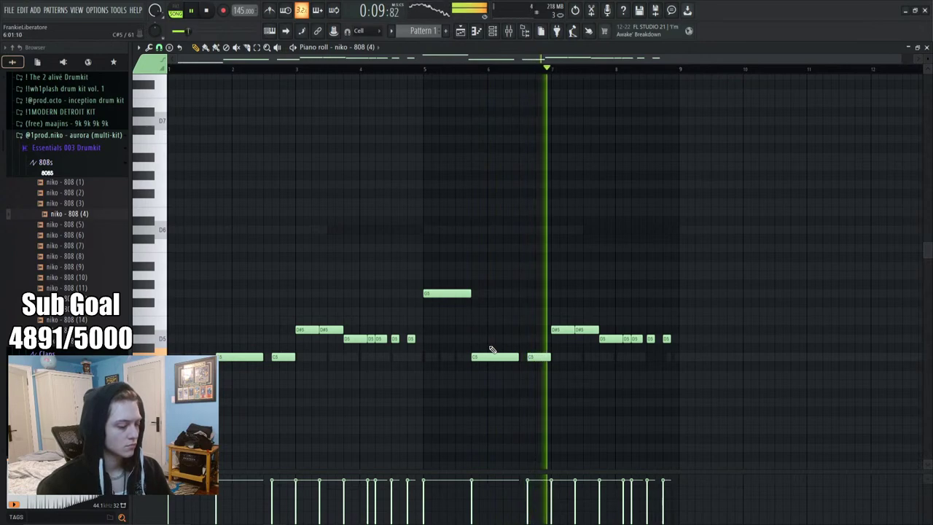
Transpose the bassline up two octaves and replace the C7 note on step 13 of bar 5 with a twelve-step G6
key("ctrl+Up")
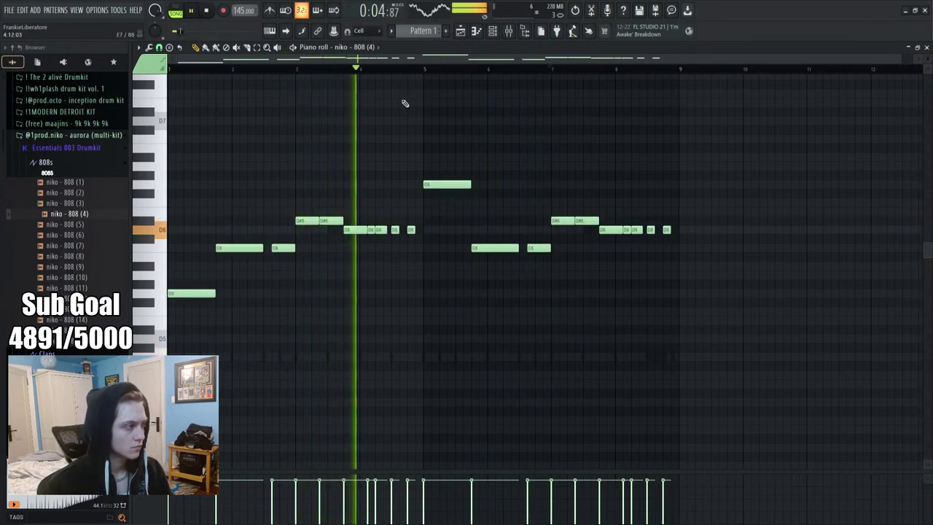
key("ctrl+Up")
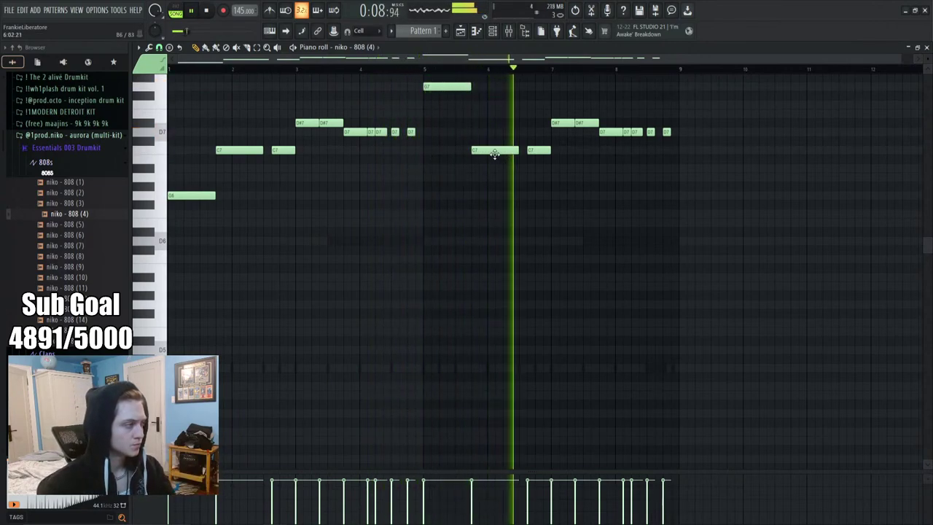
key("space")
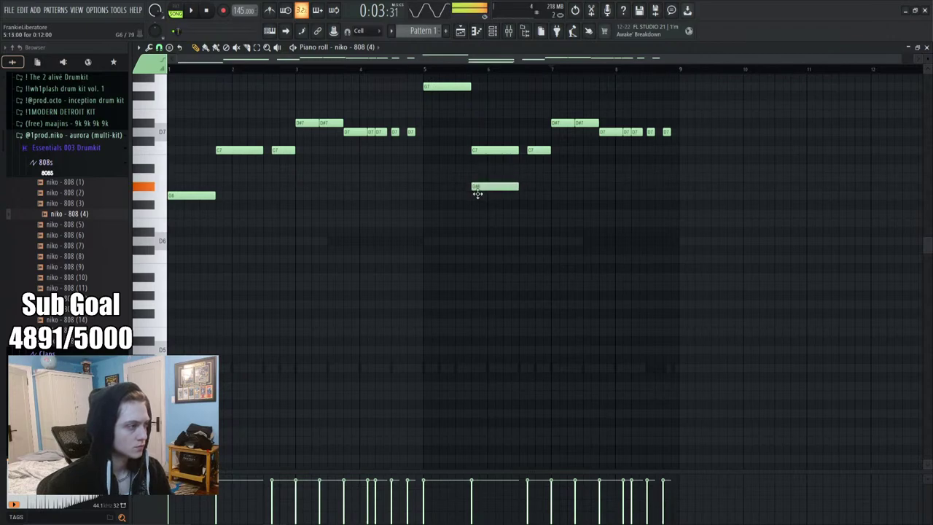
right_click(495, 150)
Transpose the whole 808 bassline back down two octaves
key("space")
key("ctrl+Down")
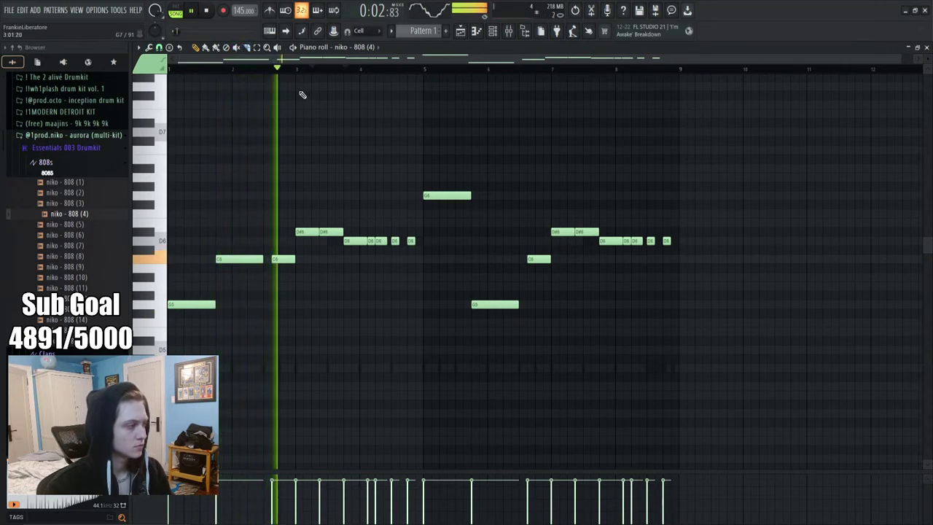
key("space")
key("ctrl+Down")
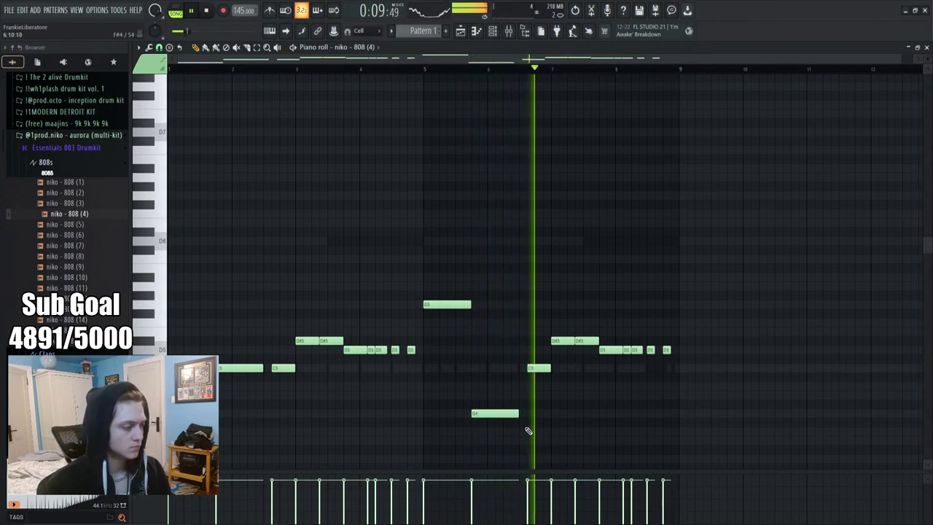
In bar 8, lengthen the D5 note on step 5 to four steps and move the last D5 note from step 13 to step 11
left_click_drag(581, 346, 631, 358)
key("ctrl+Up")
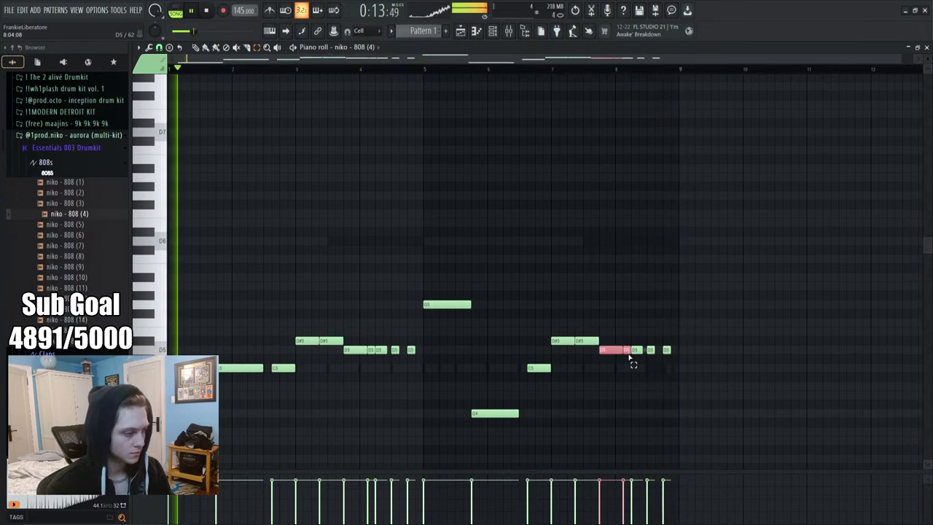
left_click(545, 70)
scroll(673, 154, "up", 3)
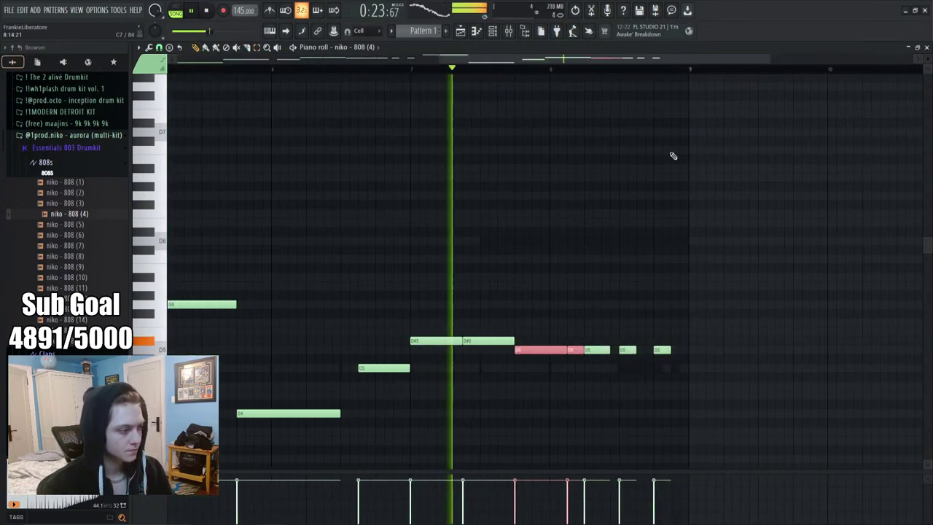
scroll(619, 254, "down", 1)
left_click(641, 272)
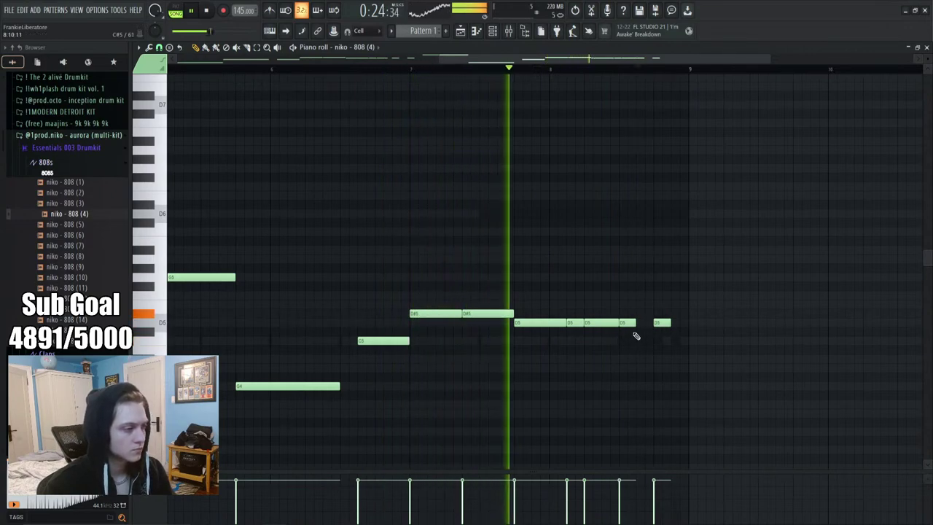
right_click(659, 323)
left_click(658, 323)
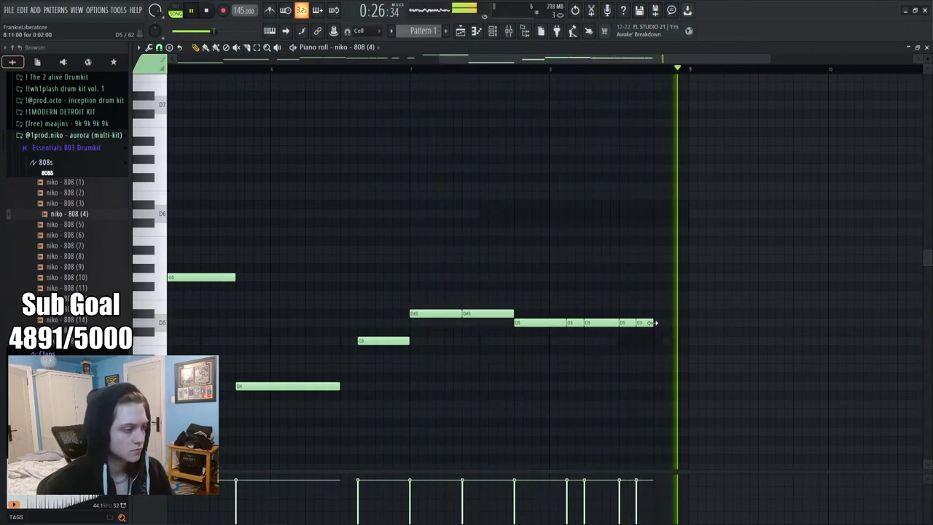
In bar 8, lengthen the D5 on step 11 to four steps and fill steps 15 and 16 with an arpeggiated D5 roll rising in level
left_click(678, 323)
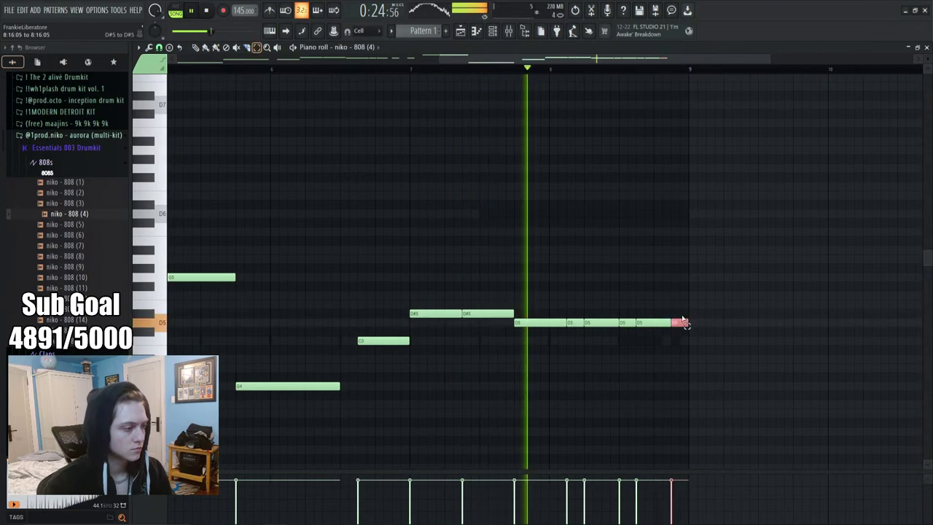
key("alt+a")
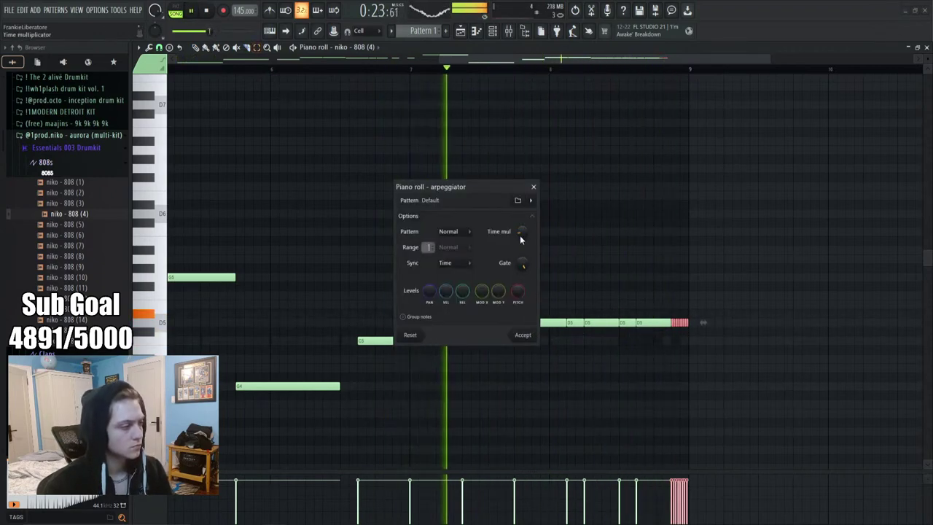
left_click(522, 335)
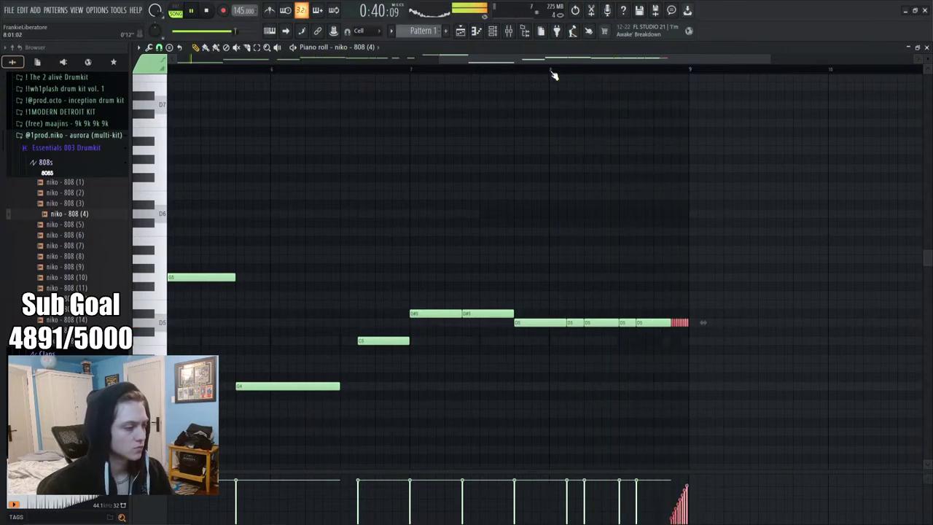
Try the niko - 808 (16) sample on the 808 channel and play the bassline with it
scroll(551, 75, "down", 3)
key("F6")
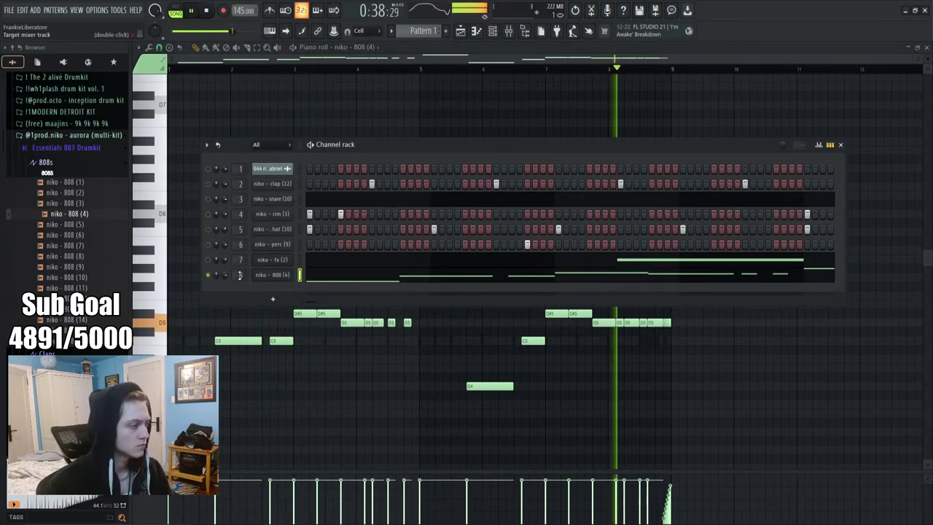
left_click(82, 248)
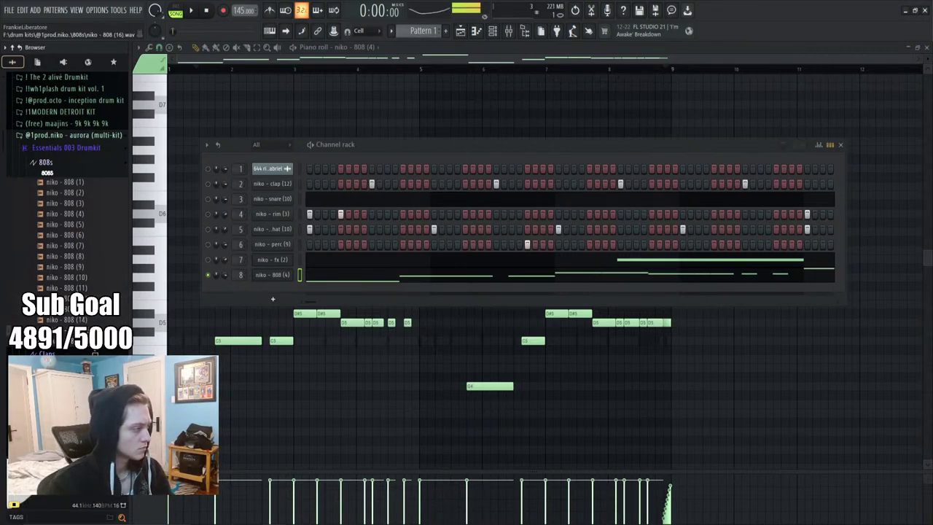
left_click_drag(227, 274, 271, 277)
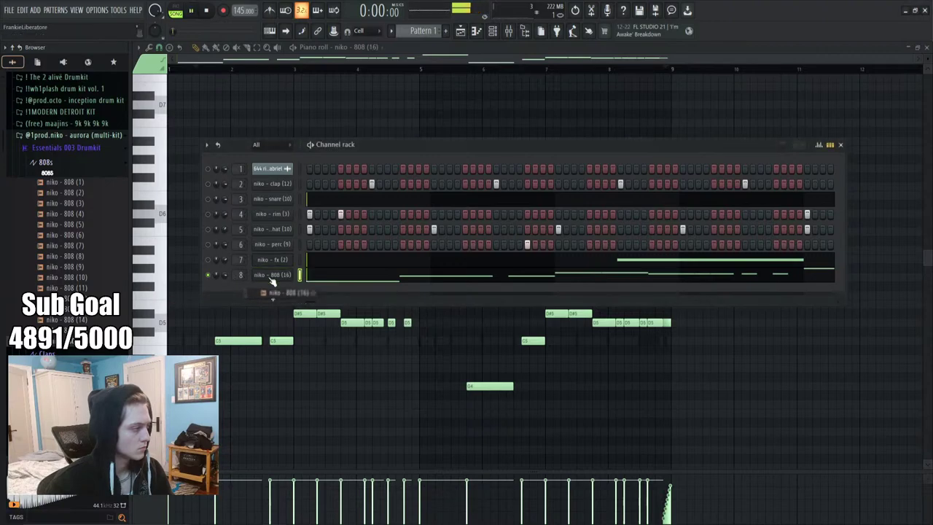
key("space")
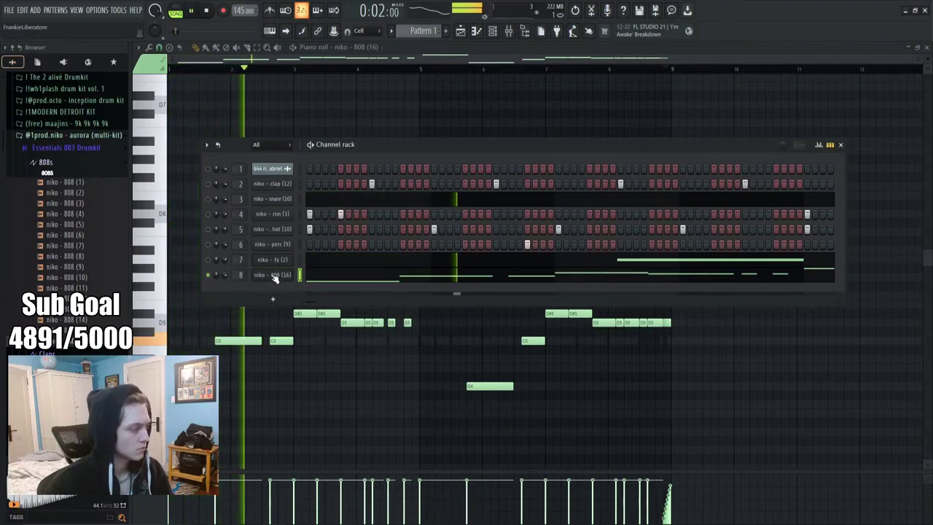
key("space")
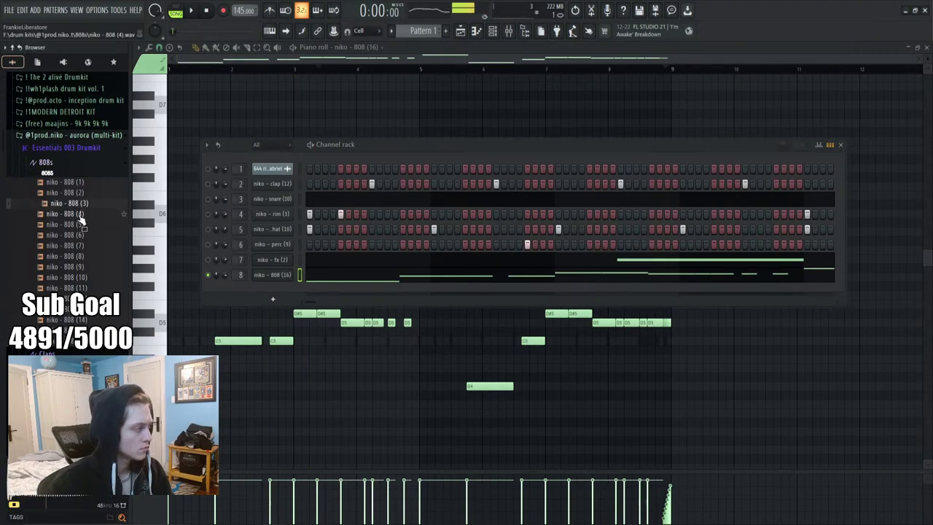
Put niko - 808 (4) back on the 808 channel and unsolo it to hear the full beat
left_click_drag(73, 214, 274, 277)
key("space")
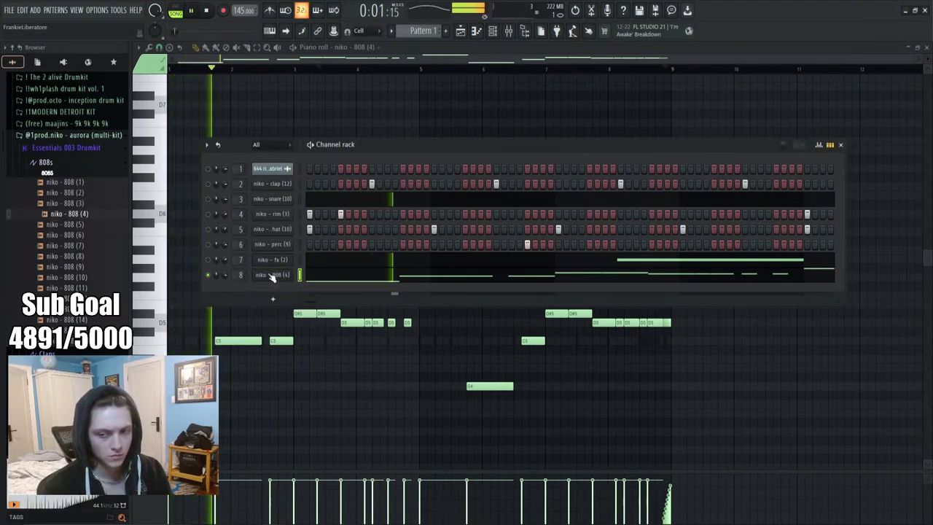
key("space")
right_click(208, 275)
key("space")
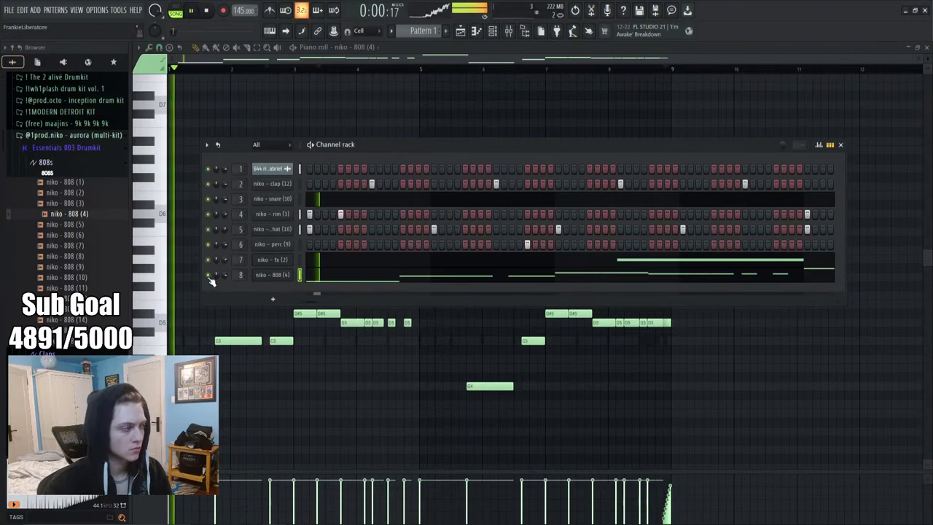
Solo the 808 and replace the two D#5 notes at the start of bar 3 with one twelve-step D#5
left_click(45, 162)
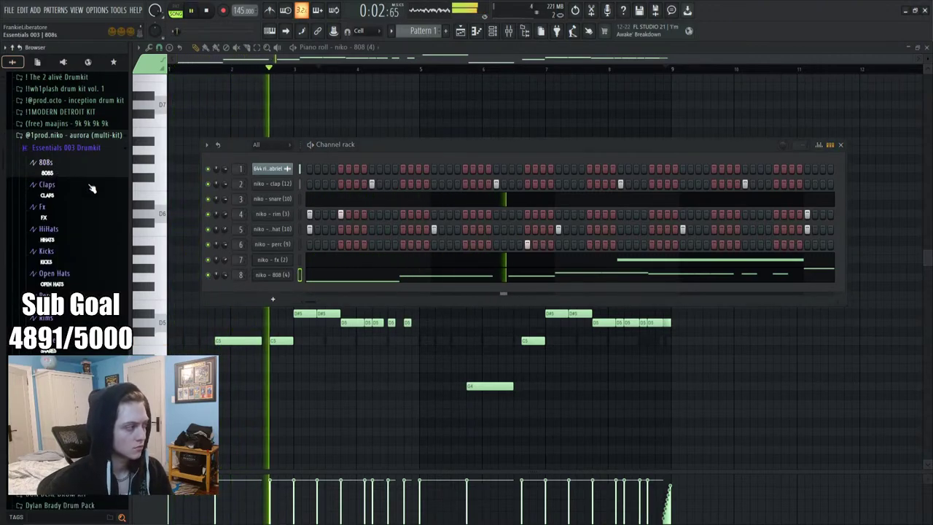
key("space")
right_click(209, 276)
key("space")
key("F6")
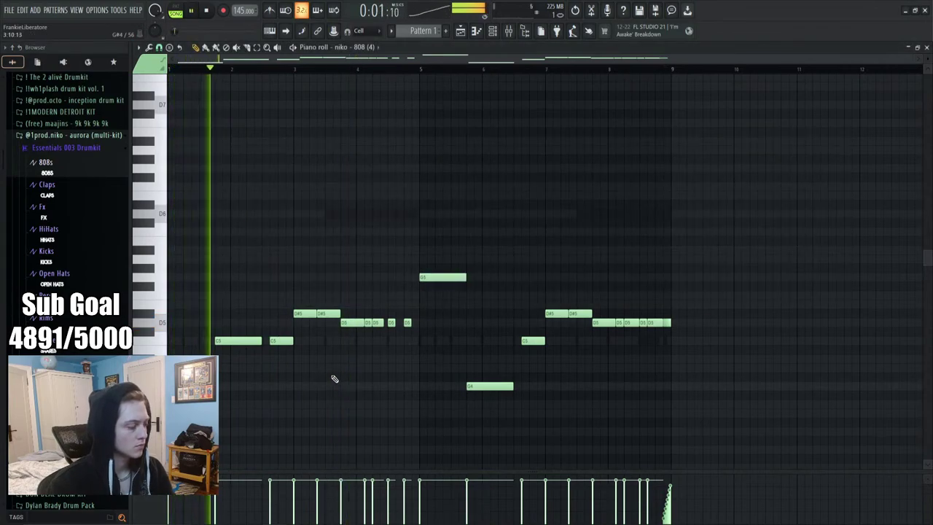
right_click(328, 314)
left_click_drag(316, 314, 341, 322)
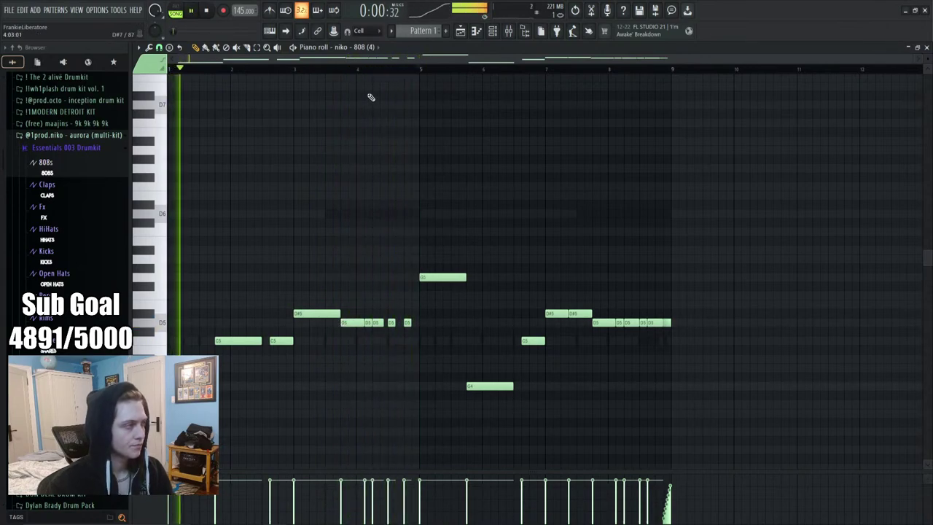
Lengthen the last two D5 notes of bar 4 to three steps and raise the second D#5 in bar 7 to F5
scroll(402, 68, "up", 3)
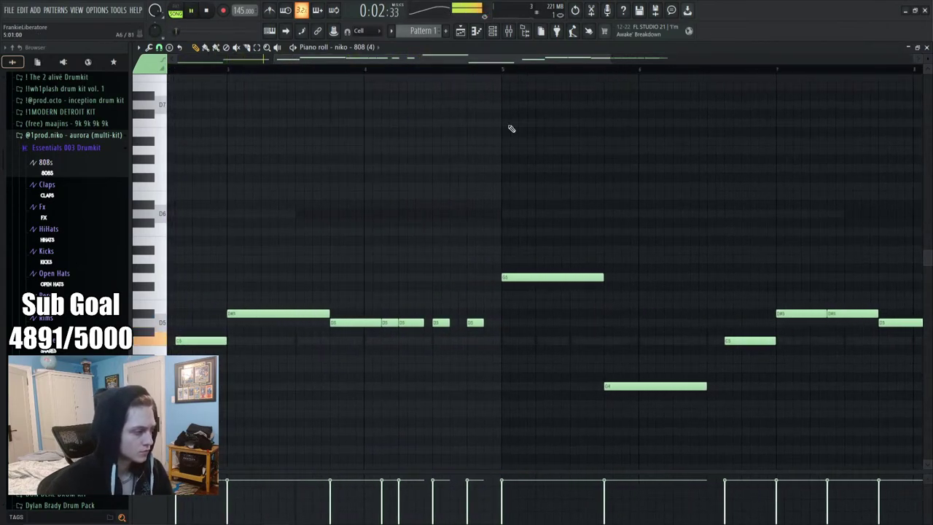
left_click_drag(492, 335, 456, 339)
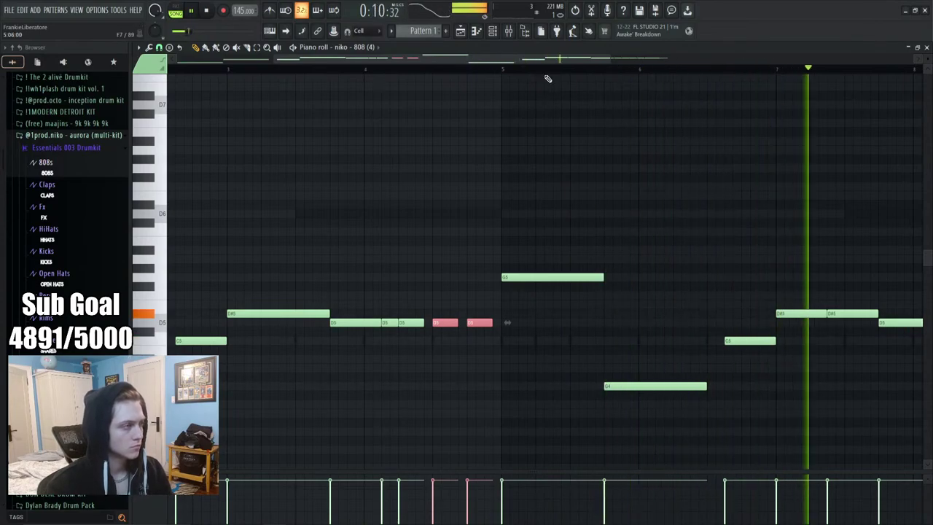
scroll(547, 79, "down", 3)
key("space")
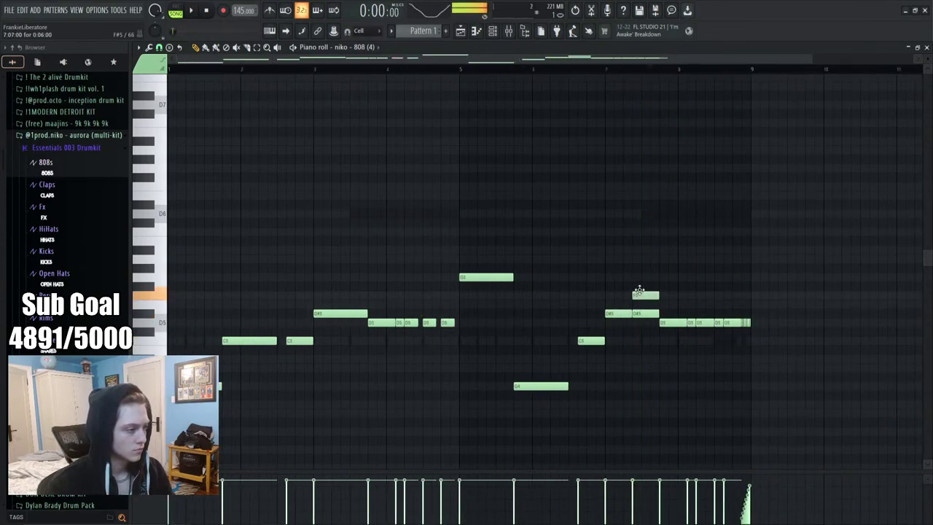
key("space")
left_click(576, 70)
scroll(670, 76, "up", 5)
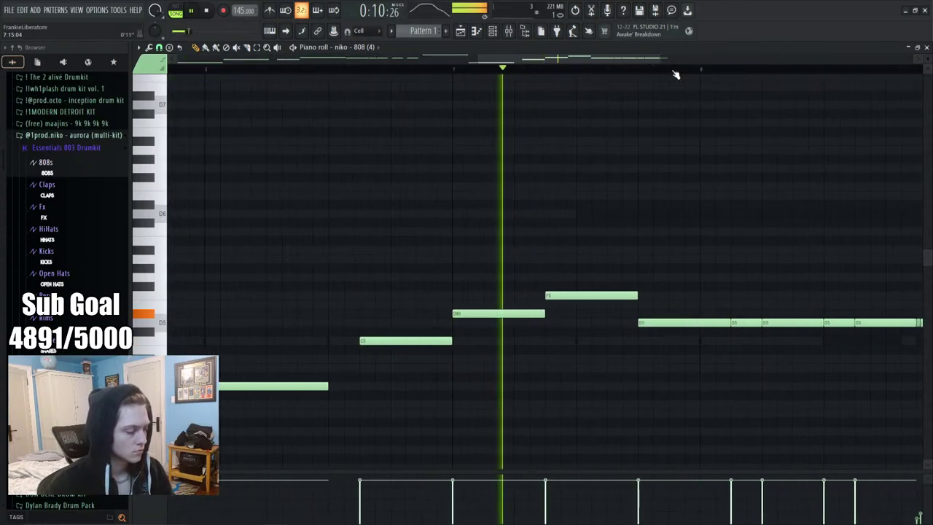
In bar 8, replace the D5 note on step 9 with a two-step D6
scroll(676, 75, "down", 3)
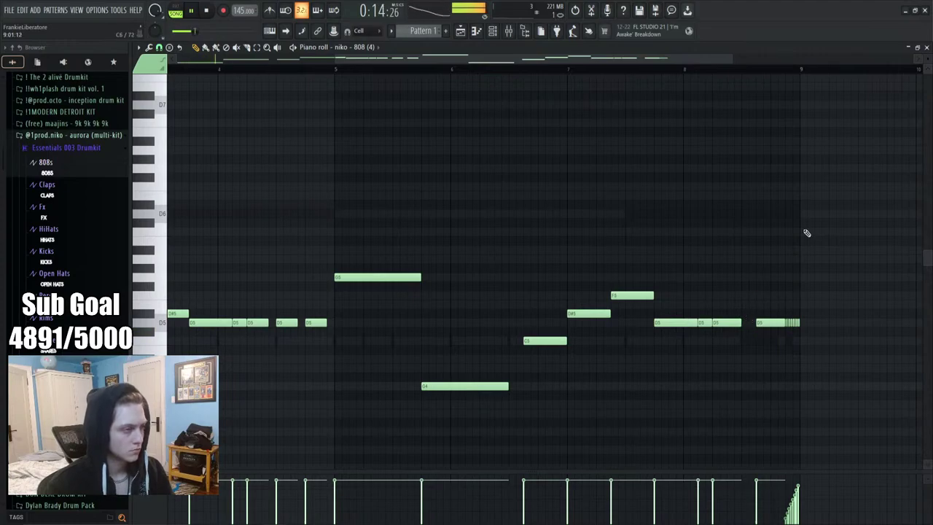
left_click(750, 330)
key("ctrl+Up")
key("shift+Down")
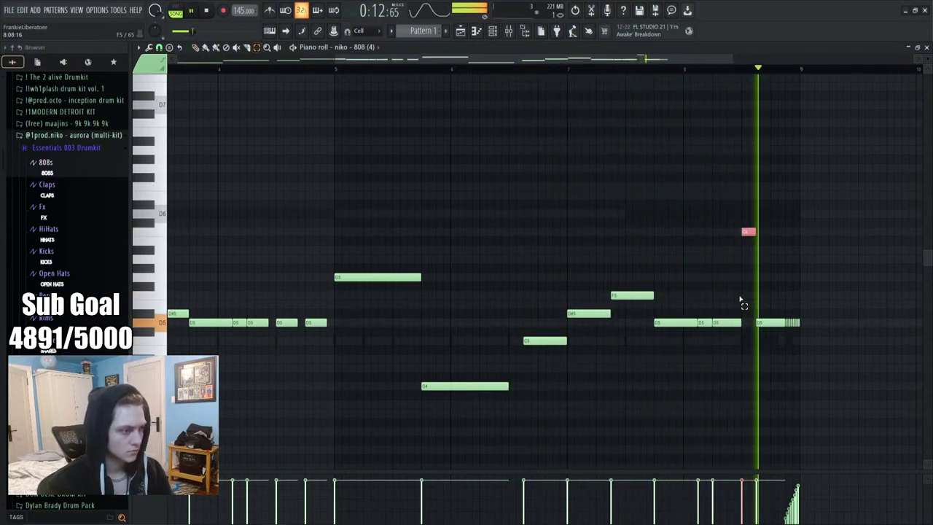
key("shift+Up")
key("shift+Up")
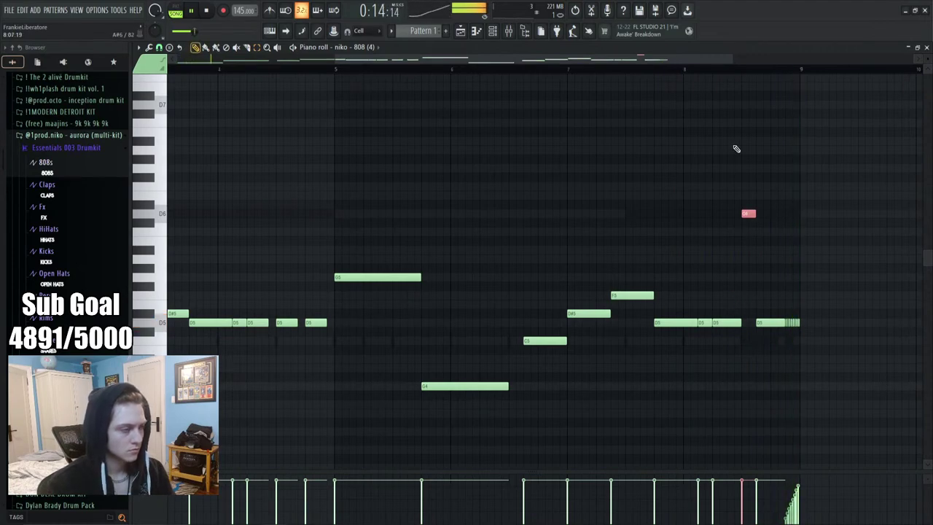
left_click(656, 68)
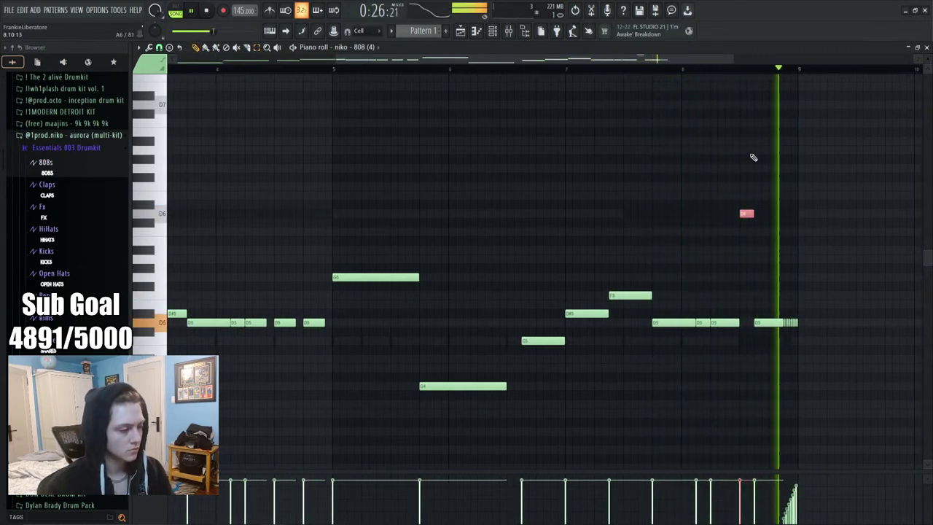
Try a second two-step D6 note on step 12 of bar 8
key("space")
left_click(765, 214)
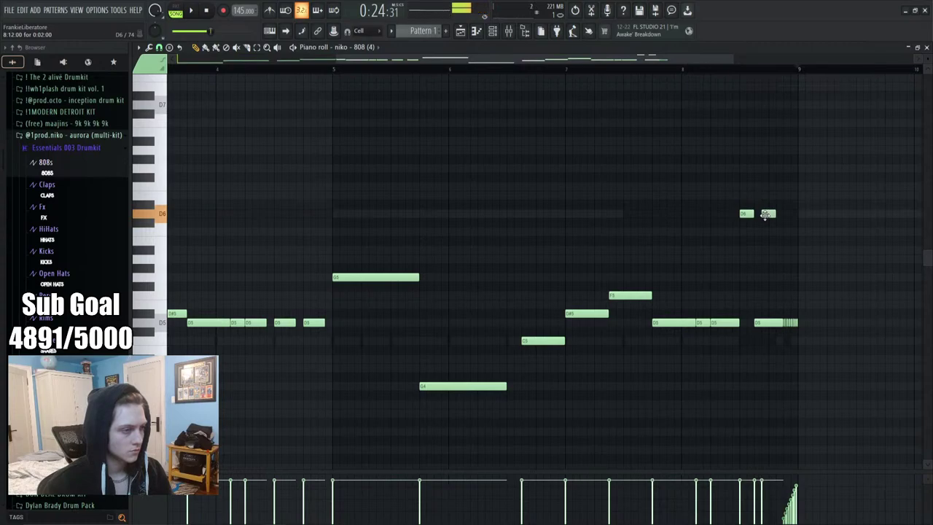
key("space")
scroll(664, 80, "down", 3)
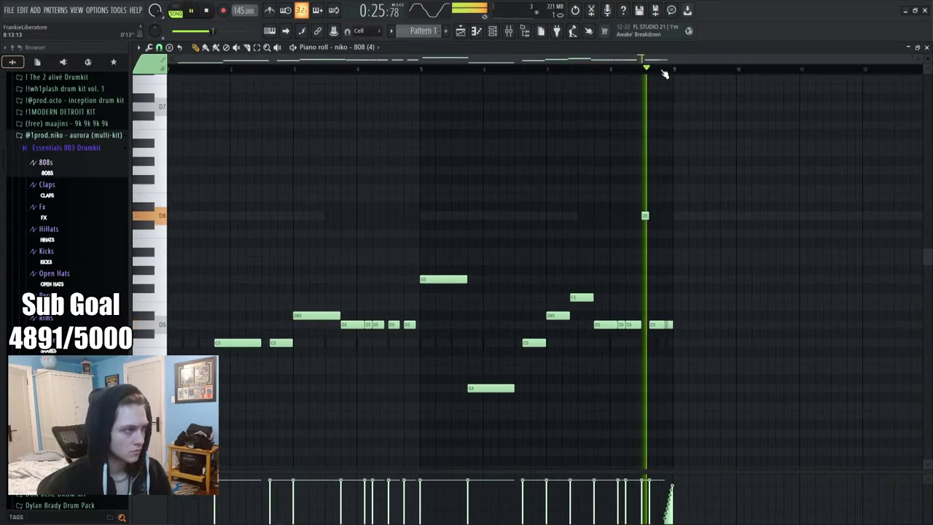
Unsolo the 808, audition the kit's hi-hats and add niko - hihat (14) as a new channel
left_click(501, 34)
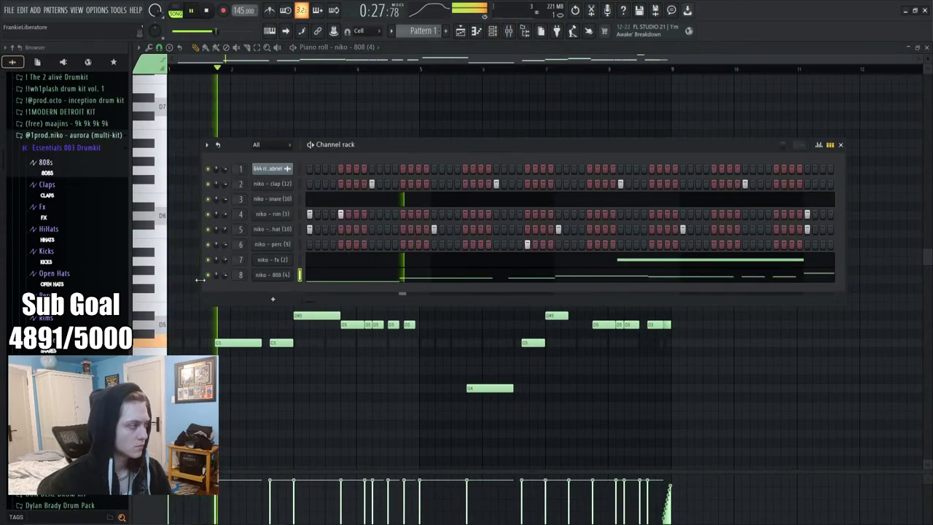
left_click(52, 232)
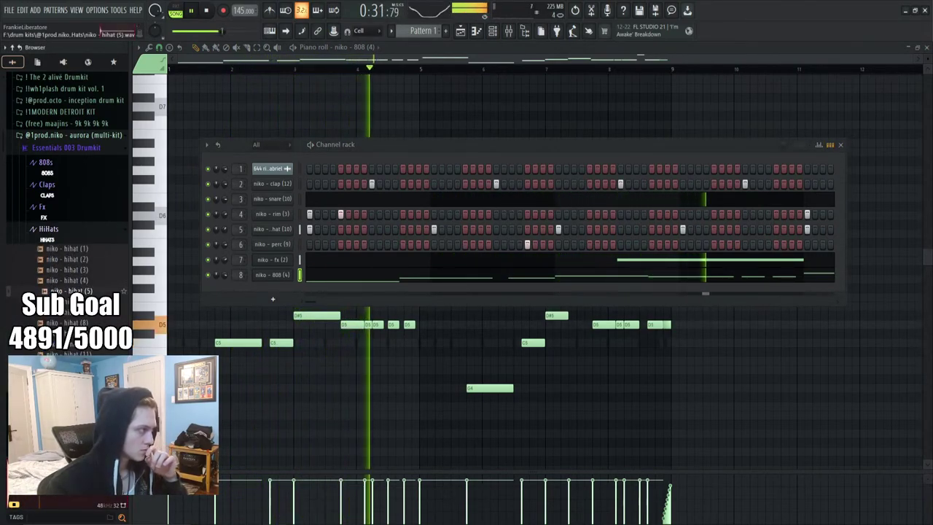
key("space")
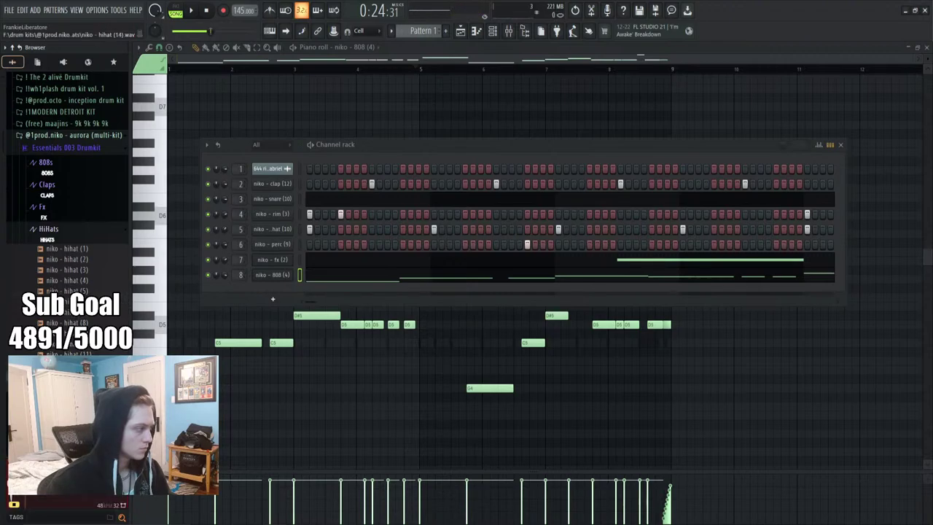
left_click_drag(276, 288, 248, 295)
key("space")
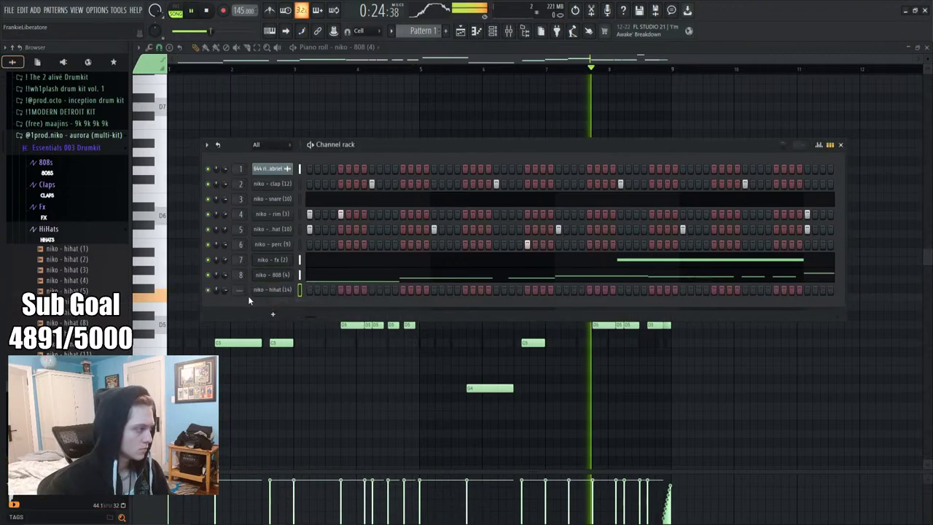
Fill the niko - hihat (14) channel on every second step, routed to mixer track 9 with a 2% sample start offset
right_click(285, 289)
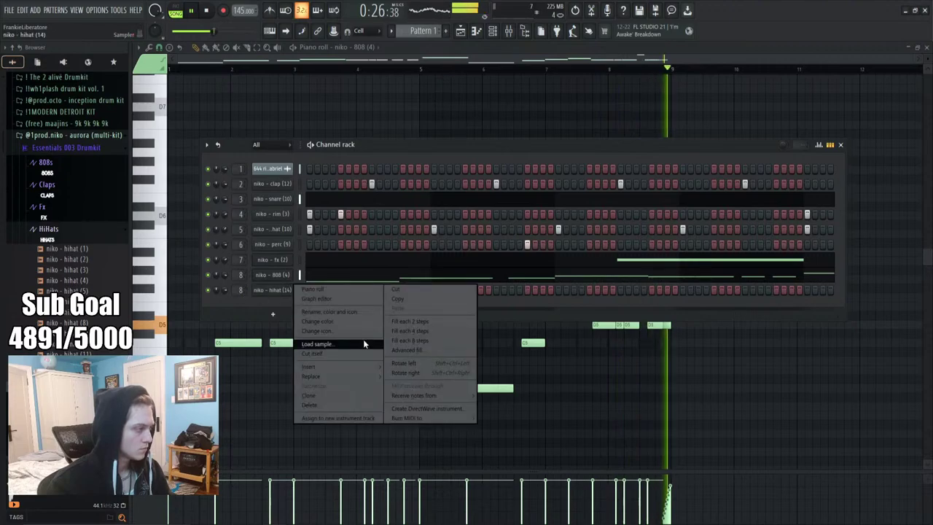
left_click(414, 309)
left_click(271, 289)
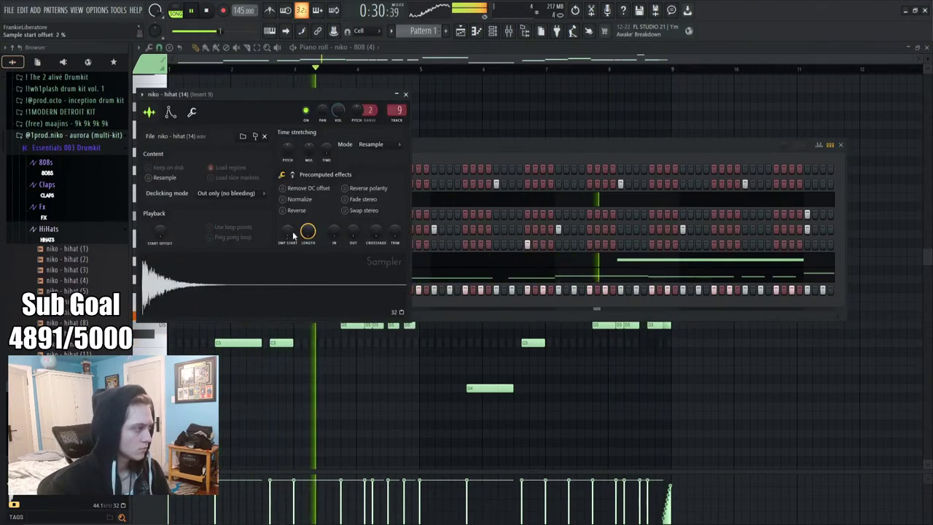
left_click(405, 94)
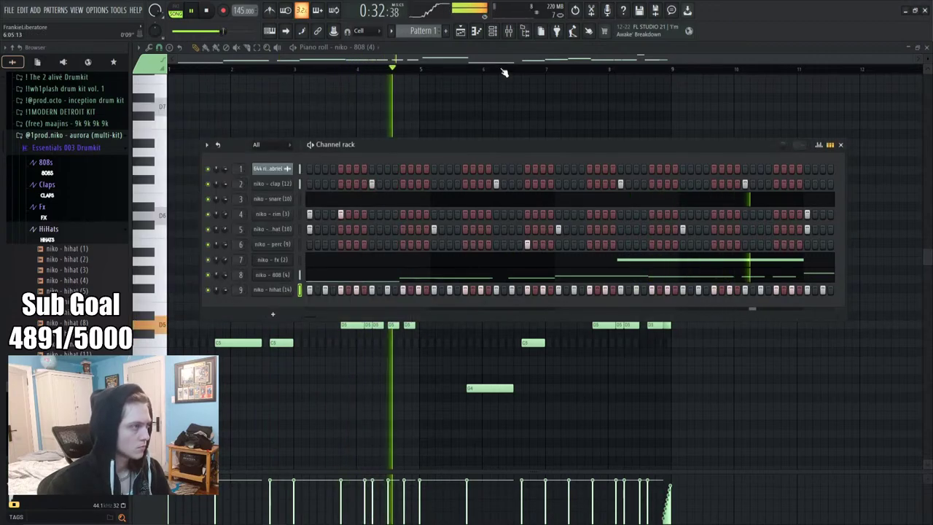
Load Looperator in the first effect slot of the hi-hat's mixer track, Insert 9
left_click(508, 30)
left_click(845, 79)
mouse_move(835, 91)
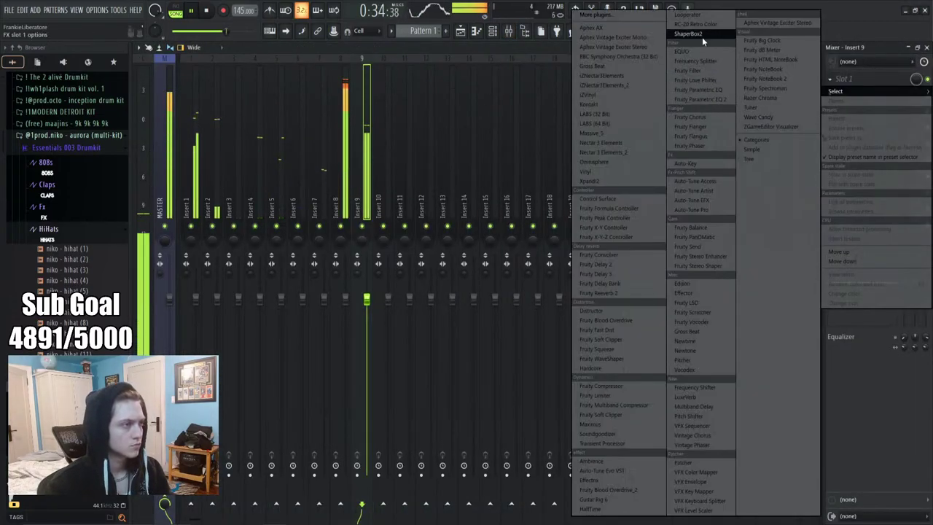
left_click(694, 14)
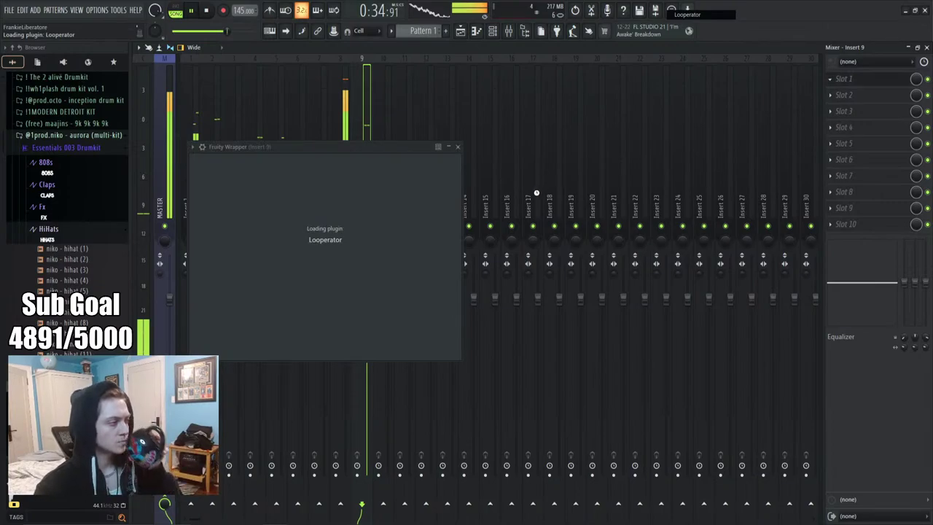
Load Fruity Soft Clipper in slot 10 of the 808's mixer track, Insert 8
left_click(346, 126)
left_click(847, 225)
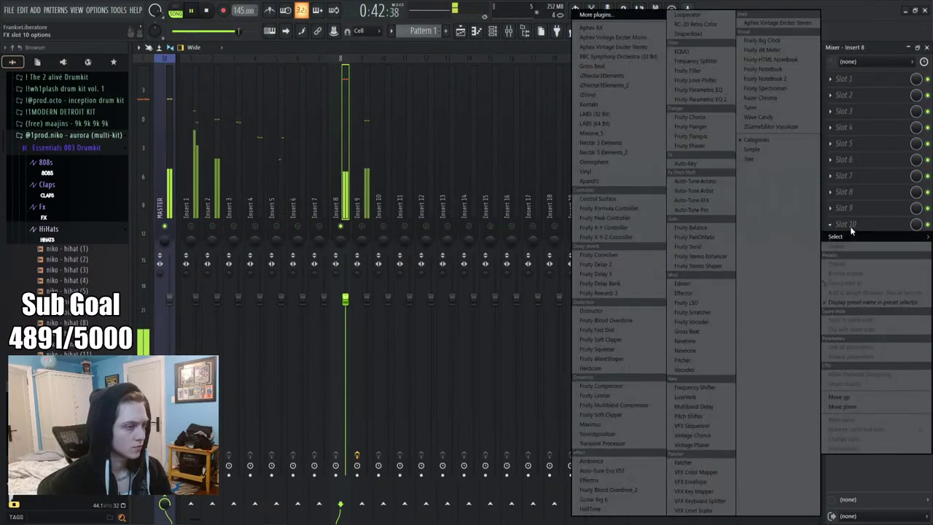
left_click(605, 414)
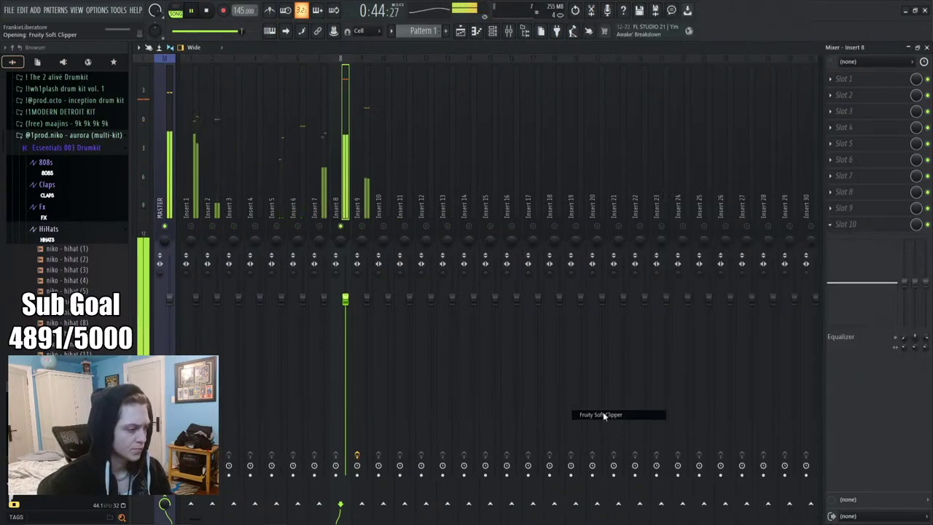
left_click(346, 234)
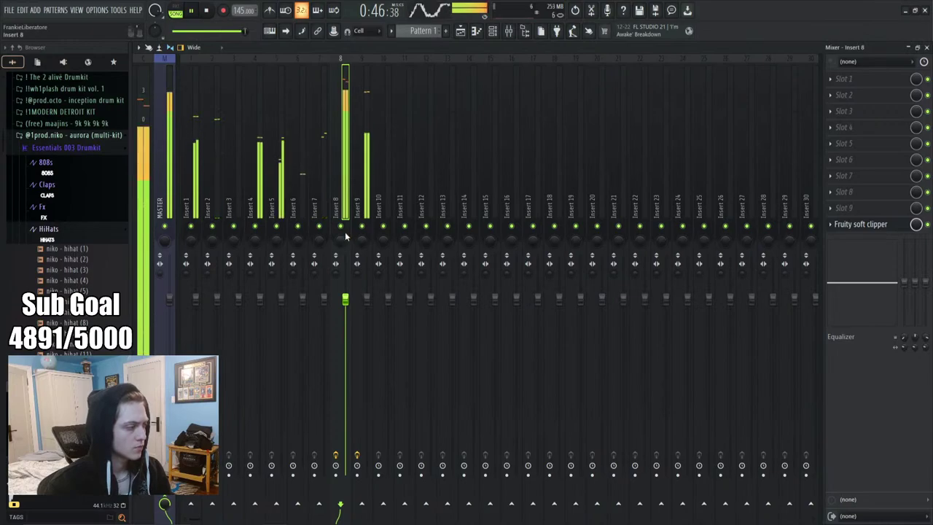
Load the Gadgets preset in Looperator on the hi-hat's mixer track, Insert 9
left_click(162, 211)
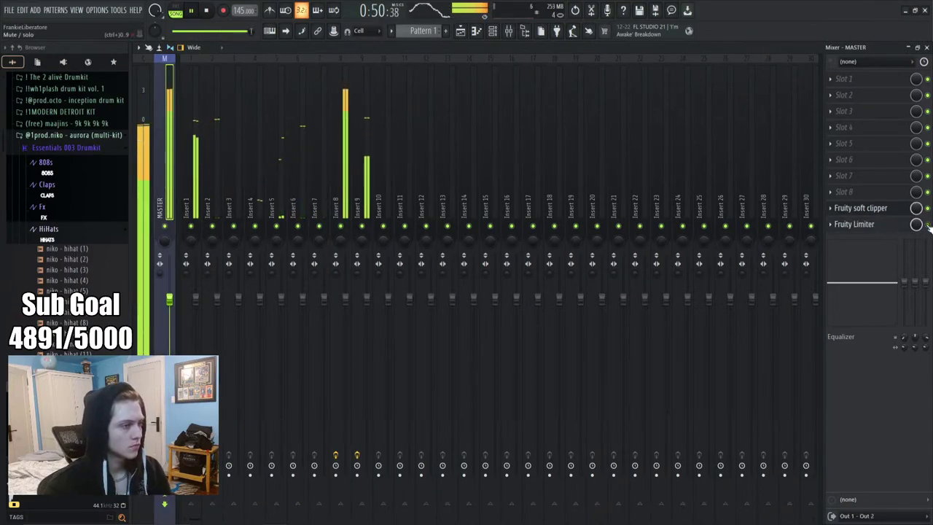
left_click(368, 210)
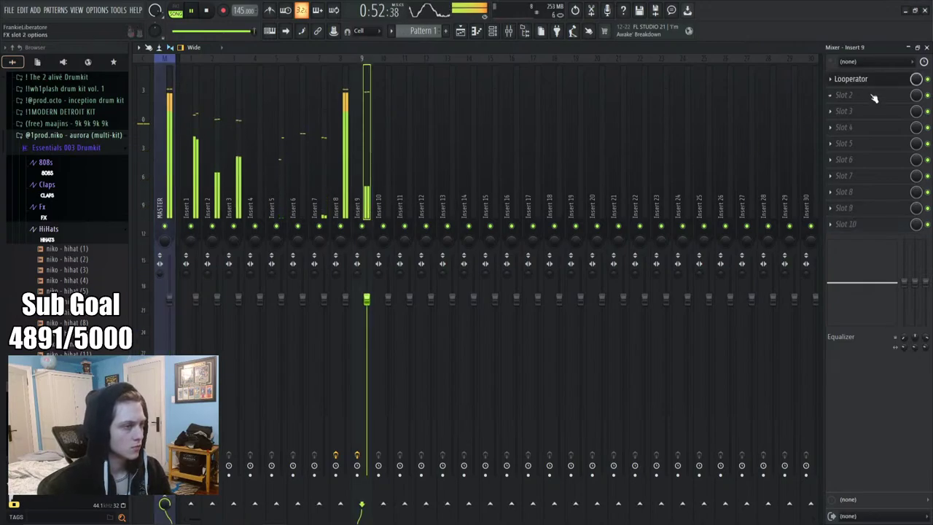
left_click(851, 78)
left_click(404, 208)
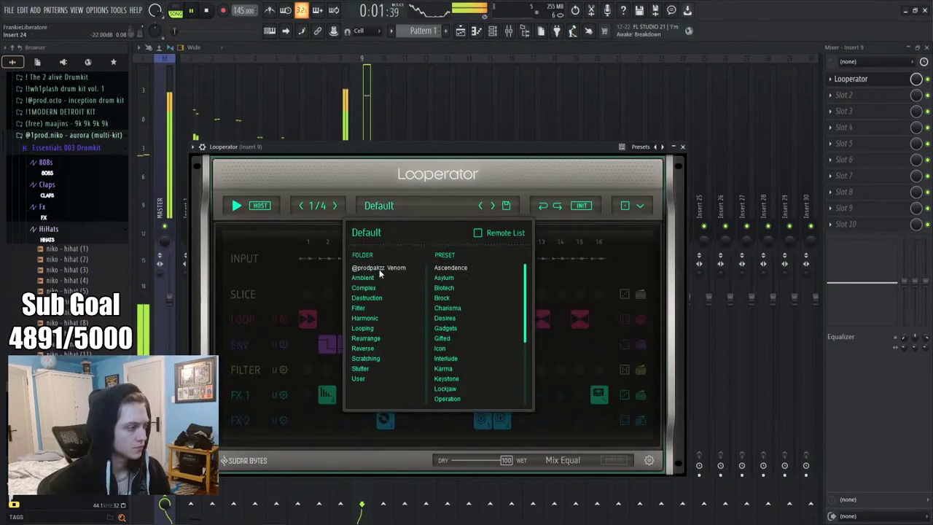
left_click(445, 329)
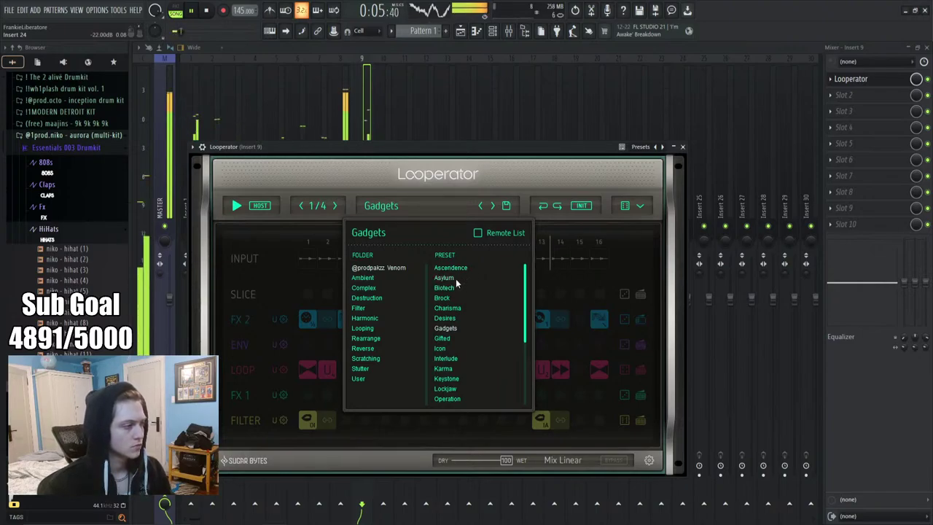
key("Escape")
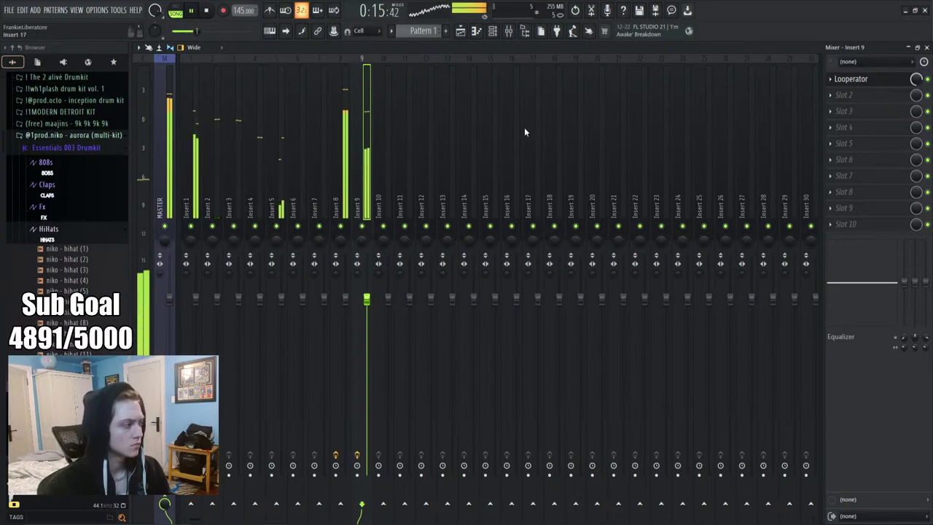
Add niko - rim (3) from the kit's Rims folder as a new channel on mixer track 10, with a hit on step 27
left_click(92, 237)
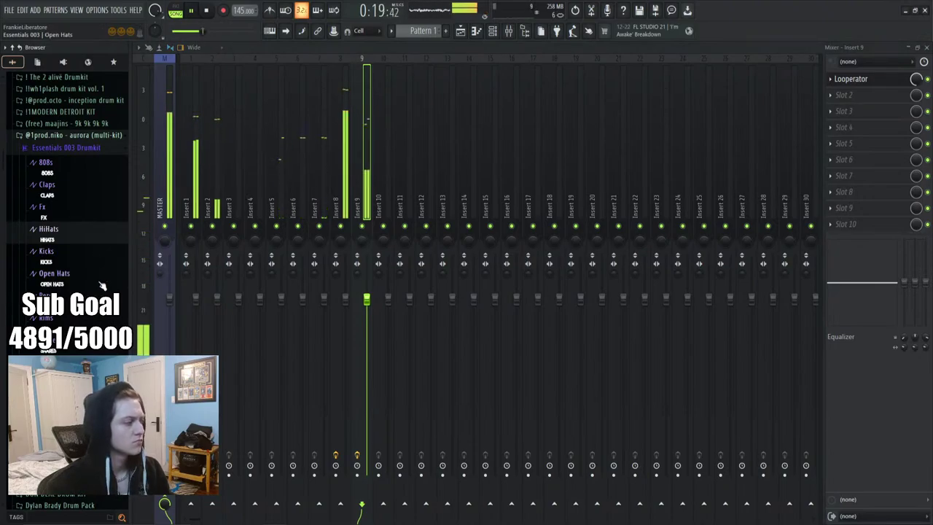
left_click(493, 33)
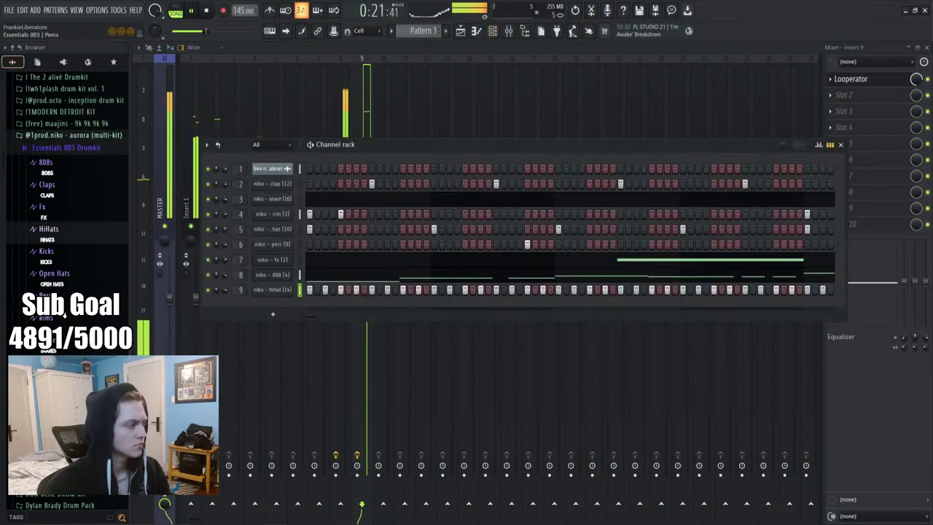
key("Down")
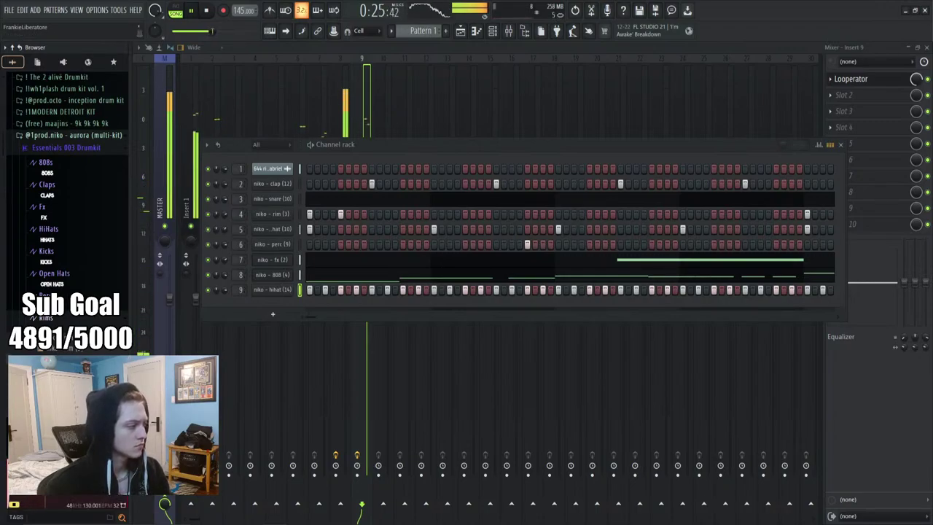
left_click_drag(65, 343, 283, 303)
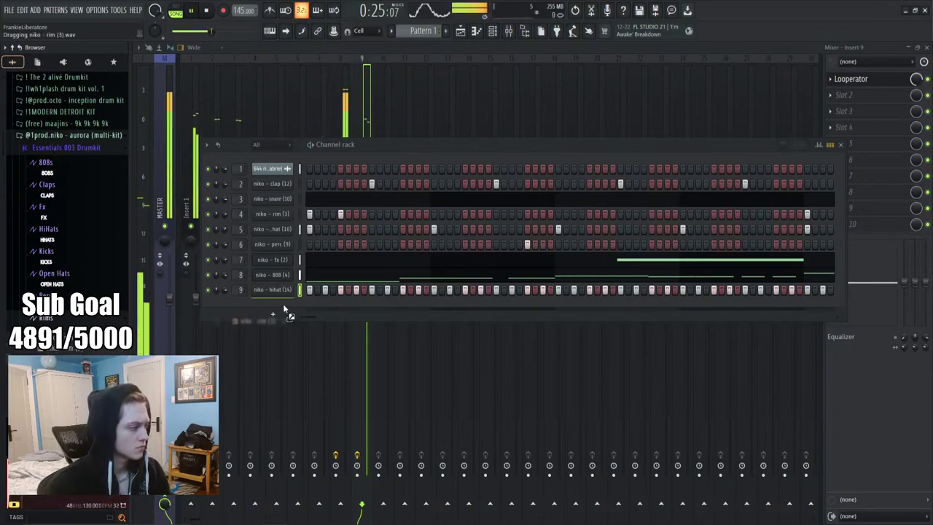
scroll(241, 305, "up", 1)
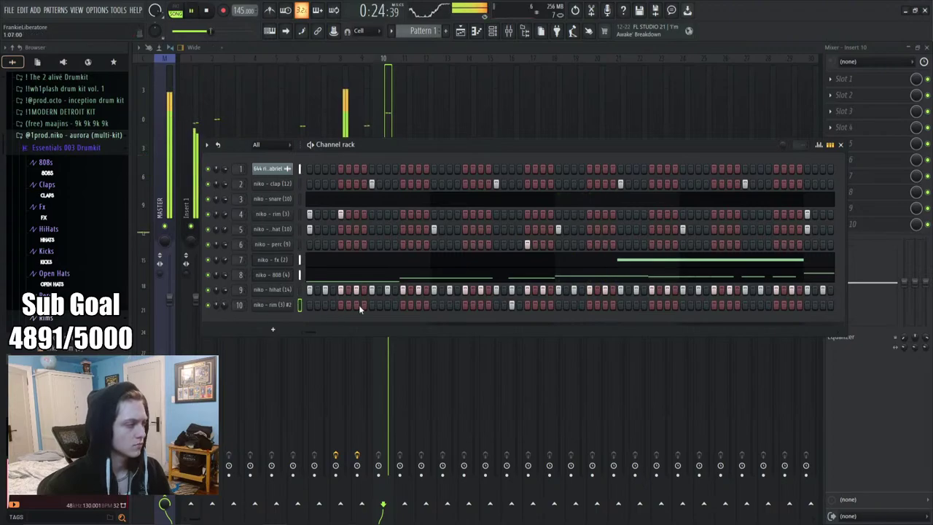
Duplicate the first four bars of the new rim channel into bars 5 to 8 in its piano roll
right_click(280, 306)
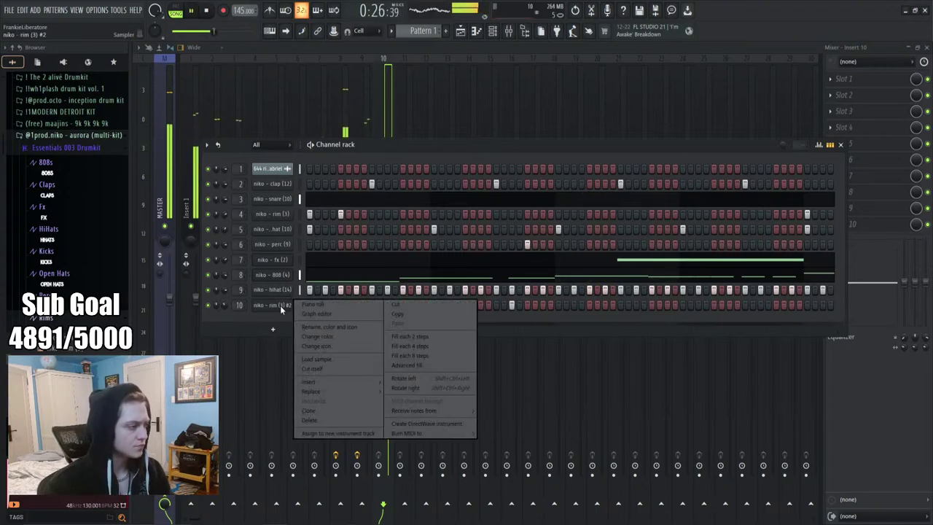
left_click(324, 304)
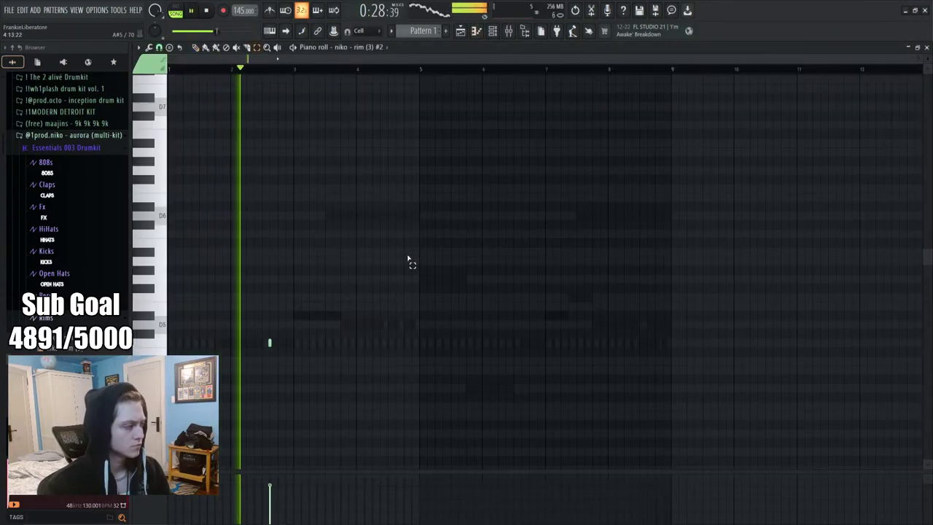
left_click_drag(428, 74, 168, 69)
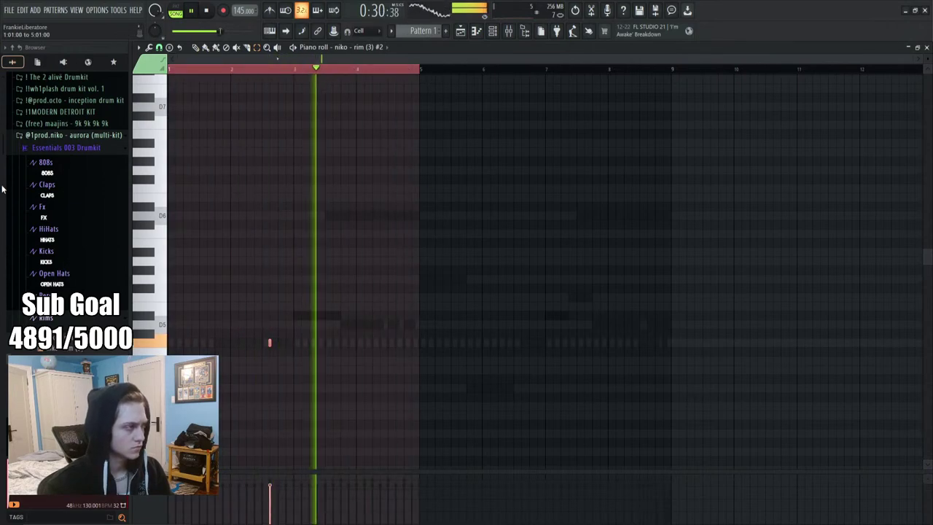
key("ctrl+b")
key("ctrl+d")
Build a rapid rim roll of two four-note bursts with falling velocities late in bar 6, and lower the single hits' velocity to about 66%
scroll(537, 73, "up", 4)
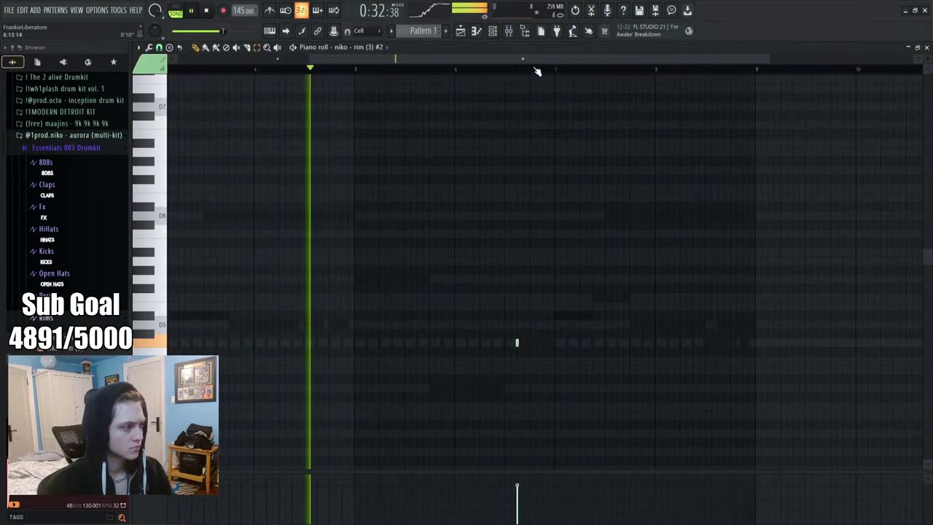
left_click(536, 342)
key("ctrl+u")
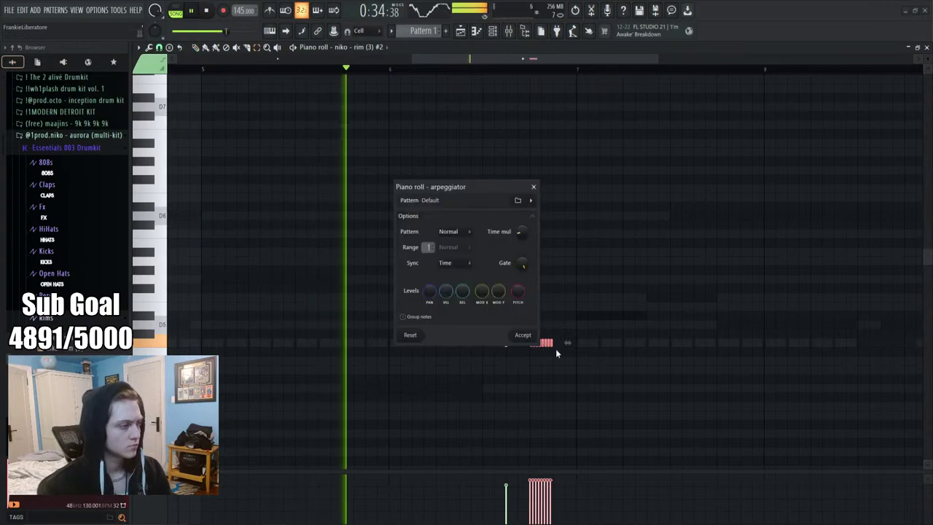
left_click(532, 186)
key("ctrl+u")
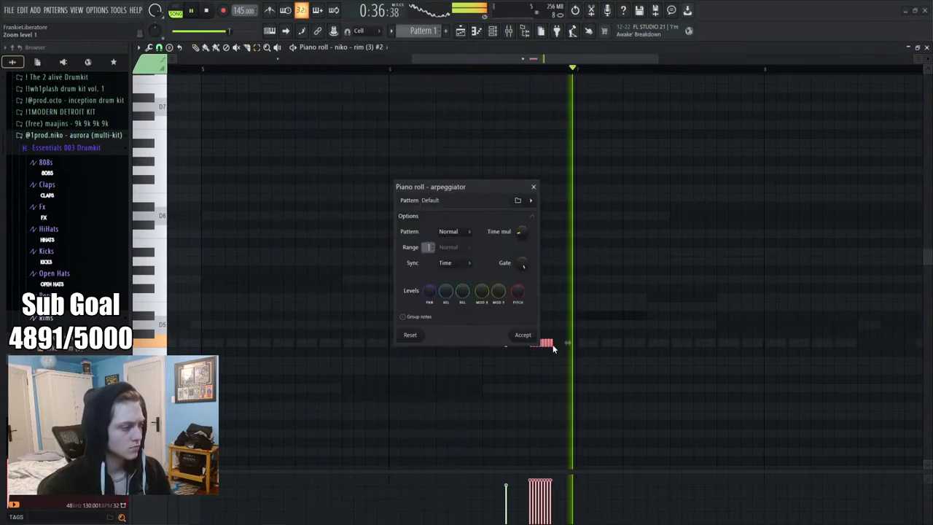
left_click(523, 334)
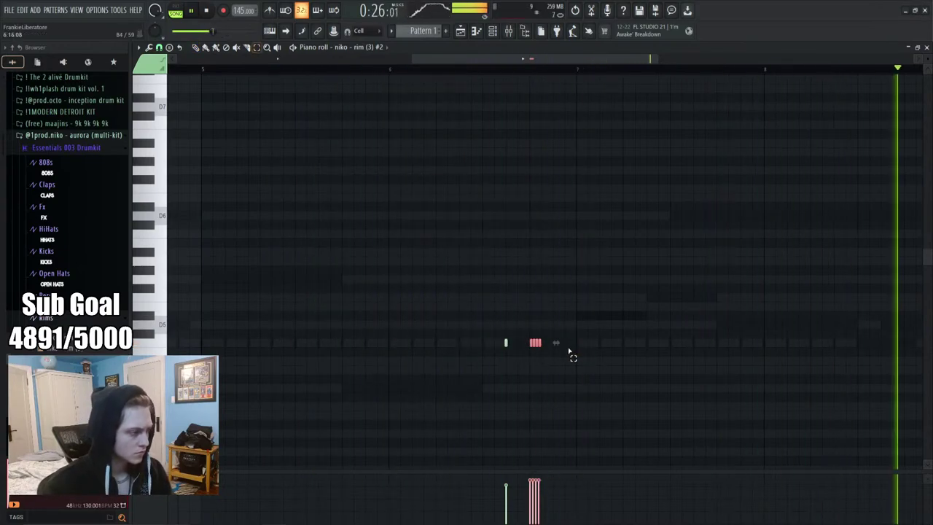
key("alt+a")
left_click(529, 337)
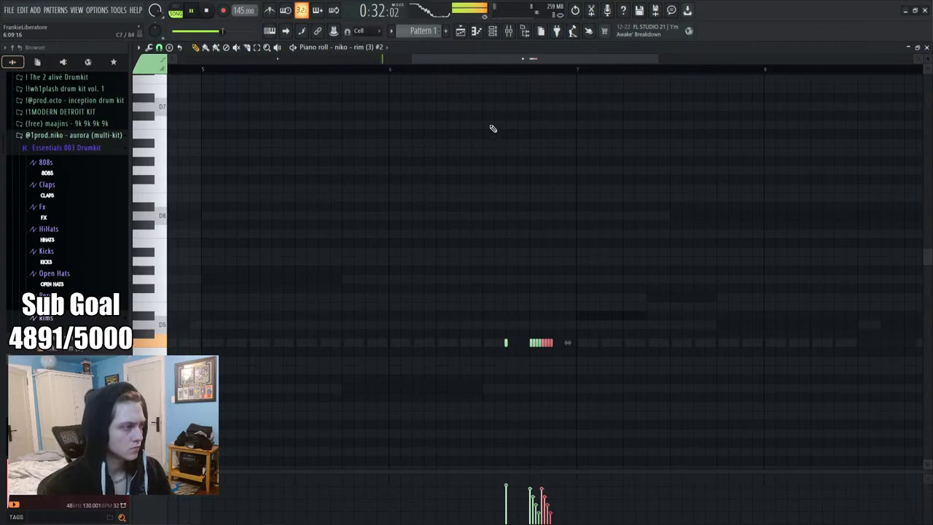
scroll(446, 73, "down", 3)
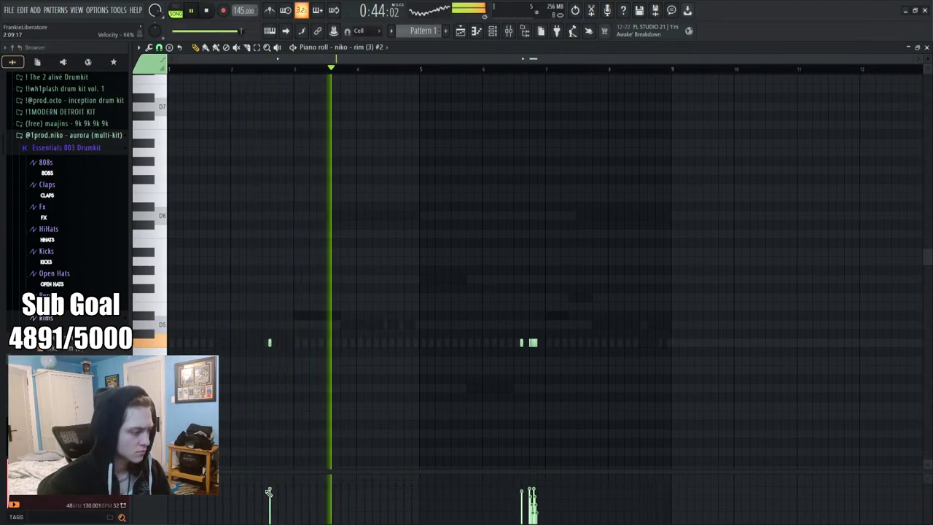
key("F6")
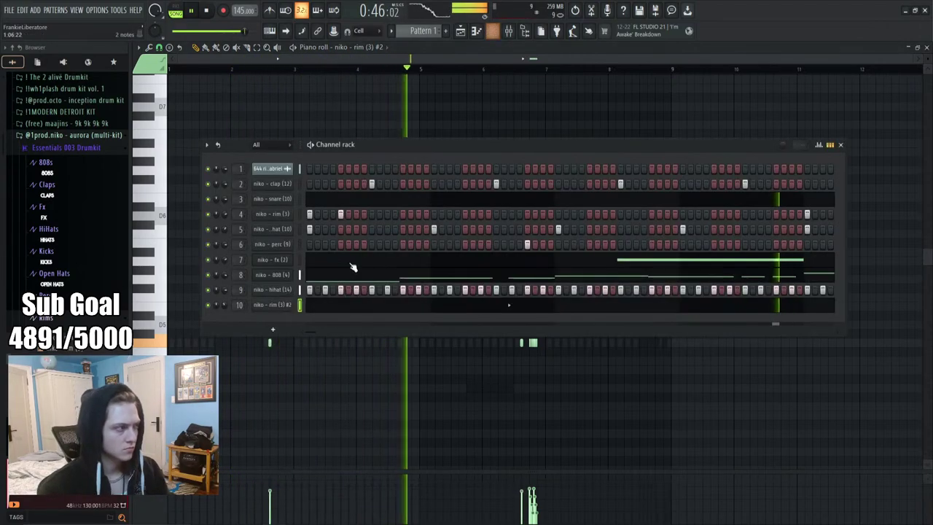
left_click(273, 305)
left_click(427, 108)
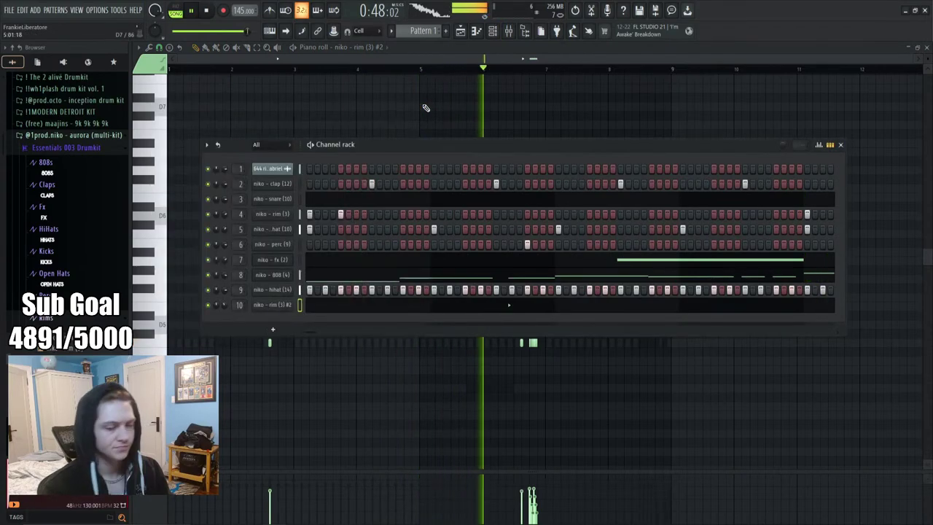
key("space")
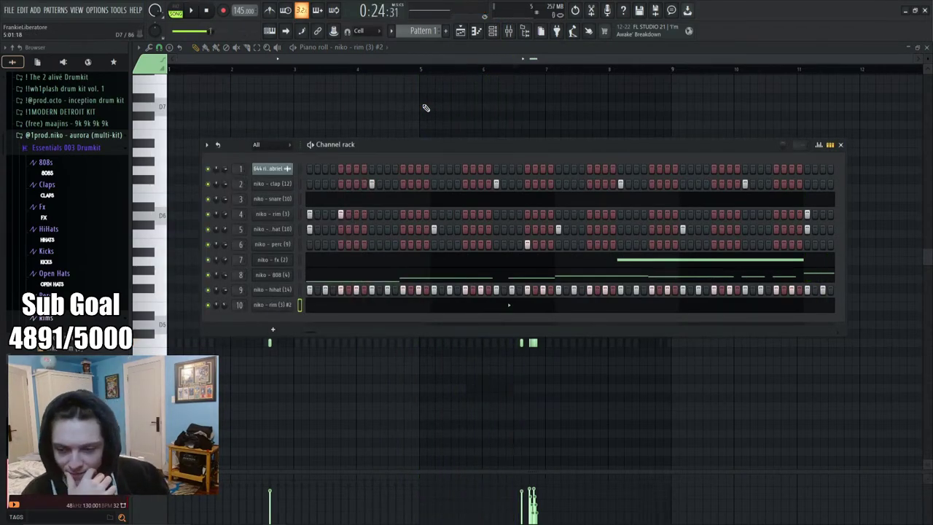
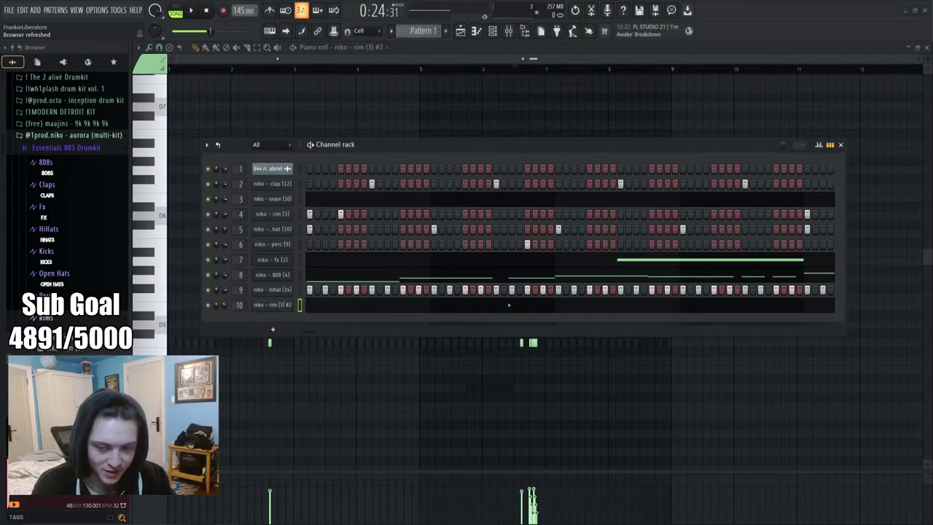
left_click_drag(405, 153, 459, 156)
key("space")
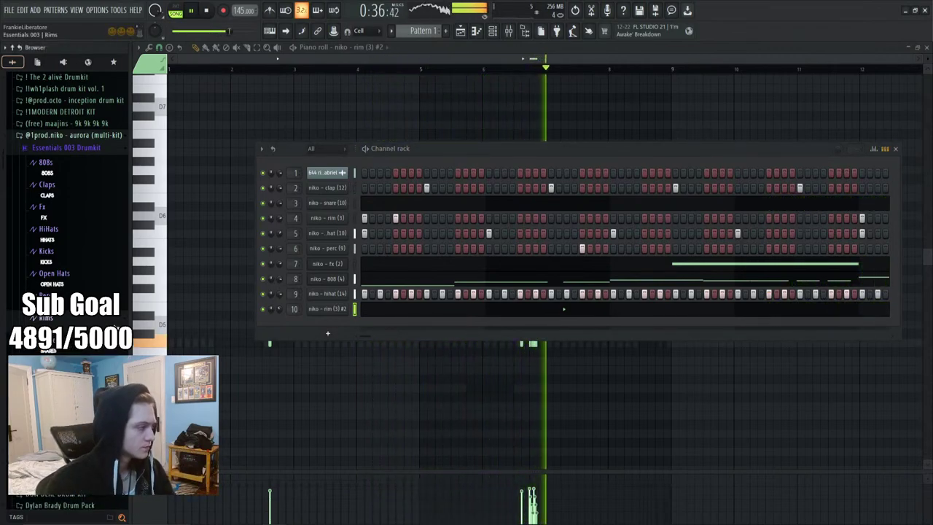
Try the 808 bassline two octaves higher in its piano roll and return it to its original octave
right_click(335, 279)
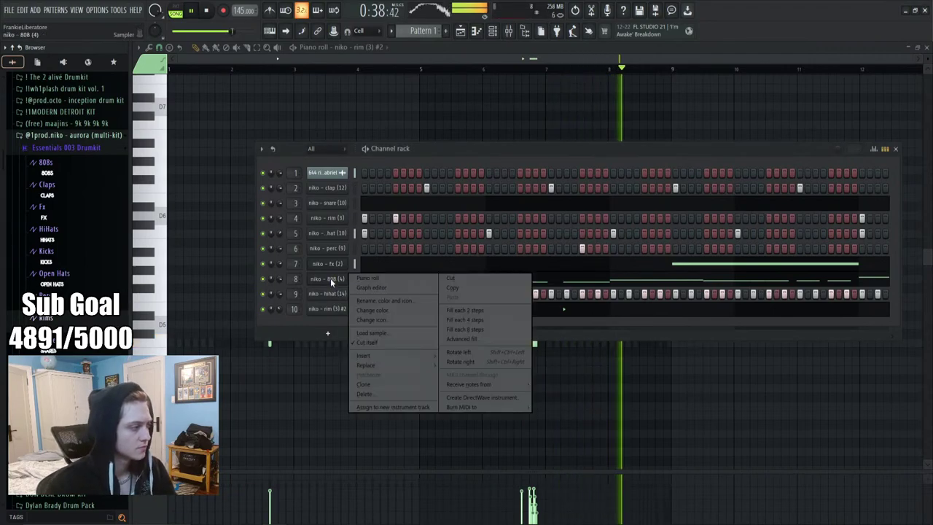
left_click(354, 276)
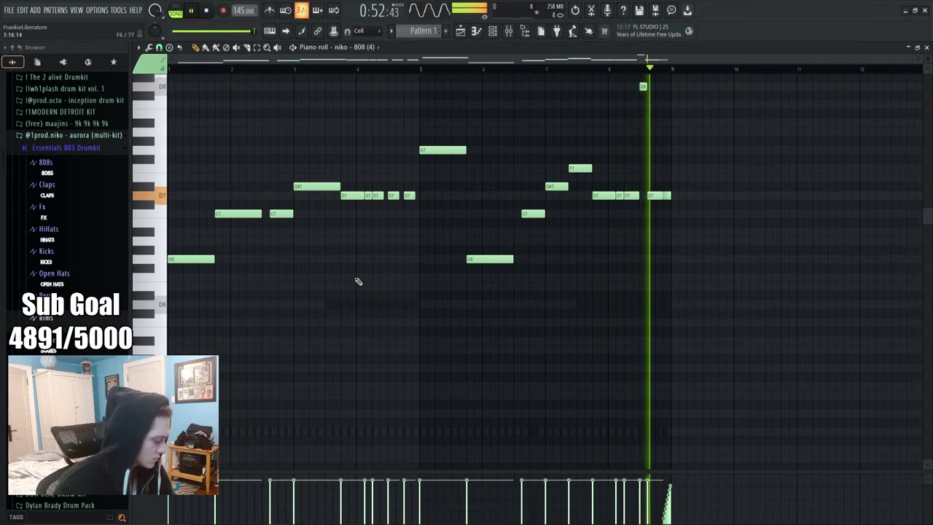
key("ctrl+Down")
key("ctrl+Down")
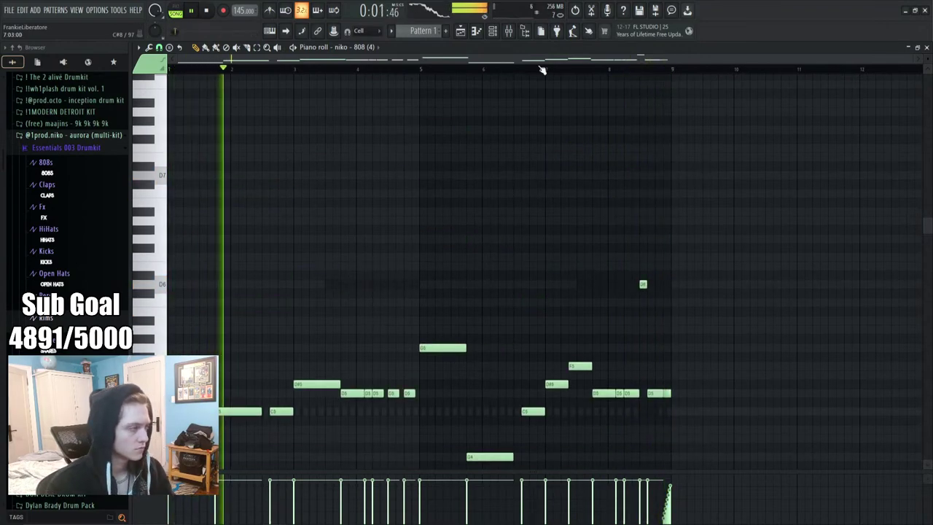
Add the kit's niko - snare (5) as a new channel with hits on steps 28 and 29
key("F6")
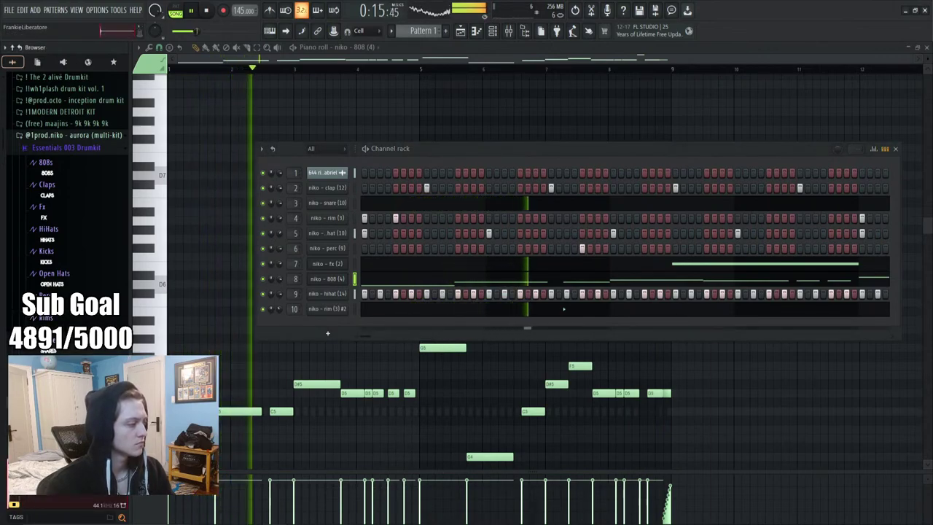
left_click_drag(336, 316, 299, 328)
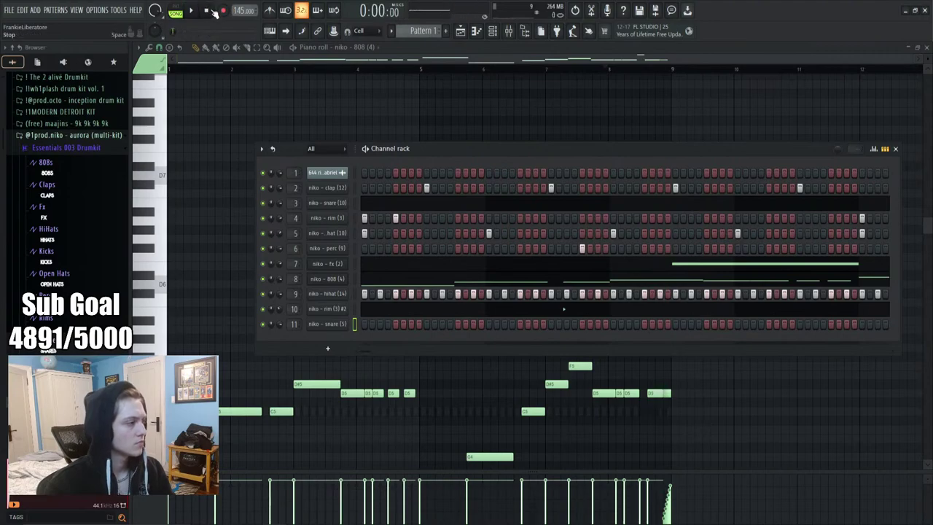
left_click(551, 324)
left_click(559, 324)
left_click(559, 324)
left_click(551, 324)
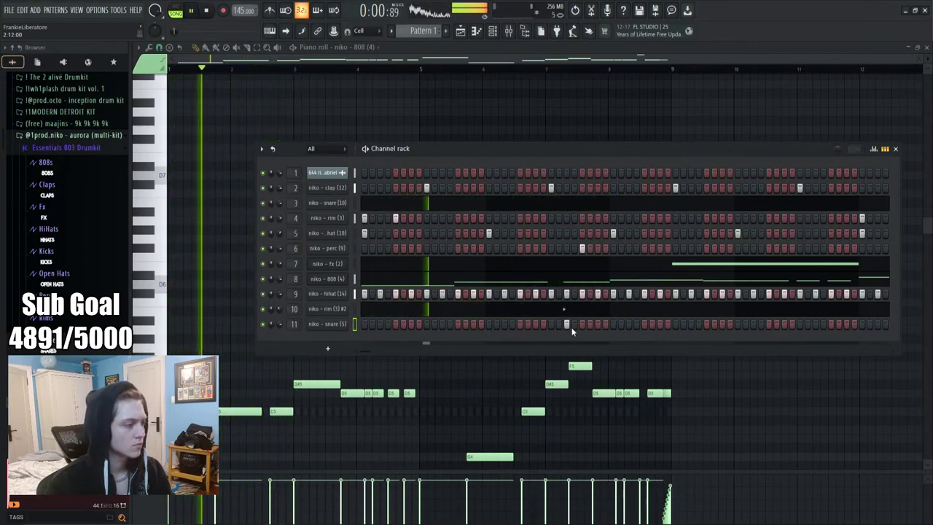
left_click(573, 324)
left_click(581, 324)
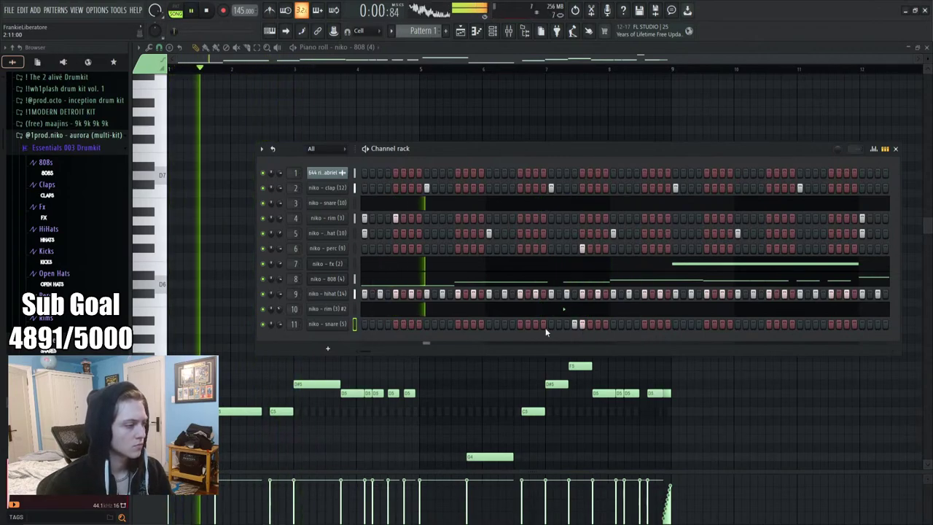
Convert the niko - snare (5) steps to piano roll notes and duplicate the two hits four bars later
right_click(321, 324)
left_click(401, 322)
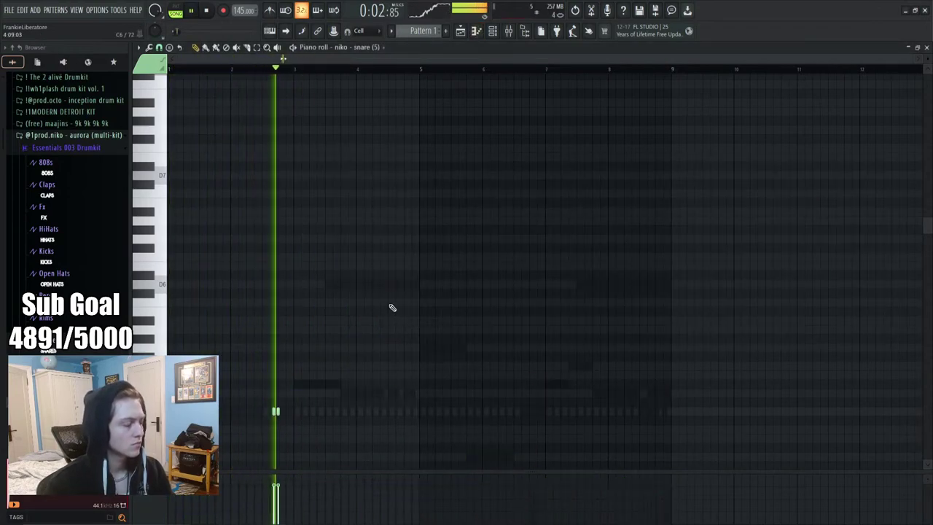
mouse_move(287, 71)
left_mouse_down()
mouse_move(202, 85)
mouse_move(169, 70)
left_mouse_up()
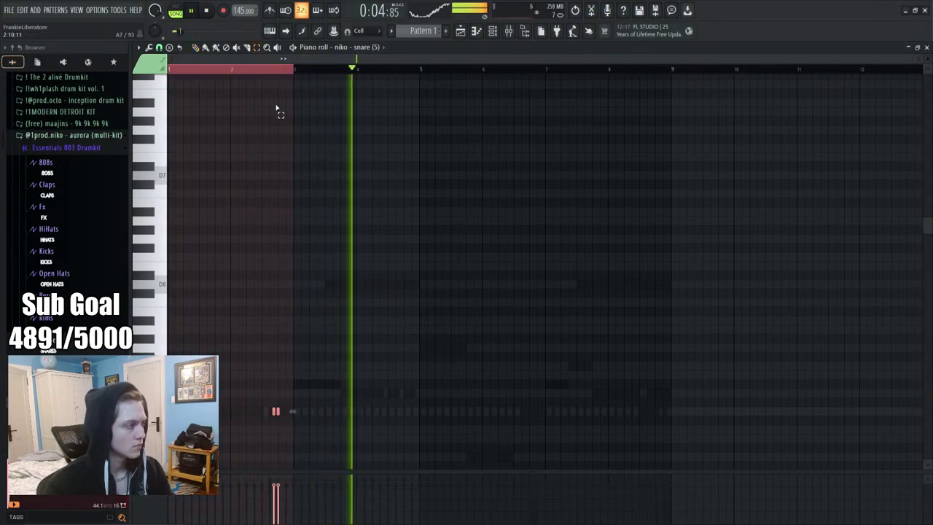
key("F6")
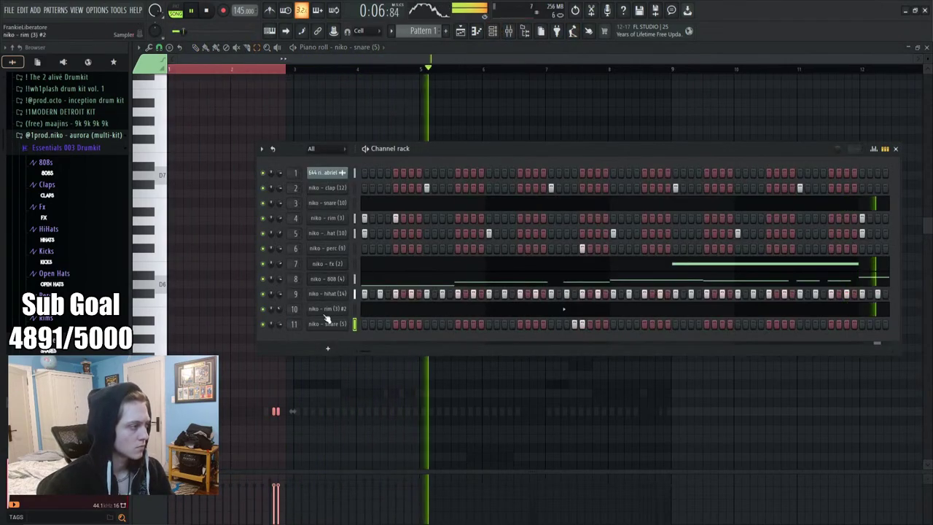
left_click(326, 323)
left_click(431, 120)
key("F6")
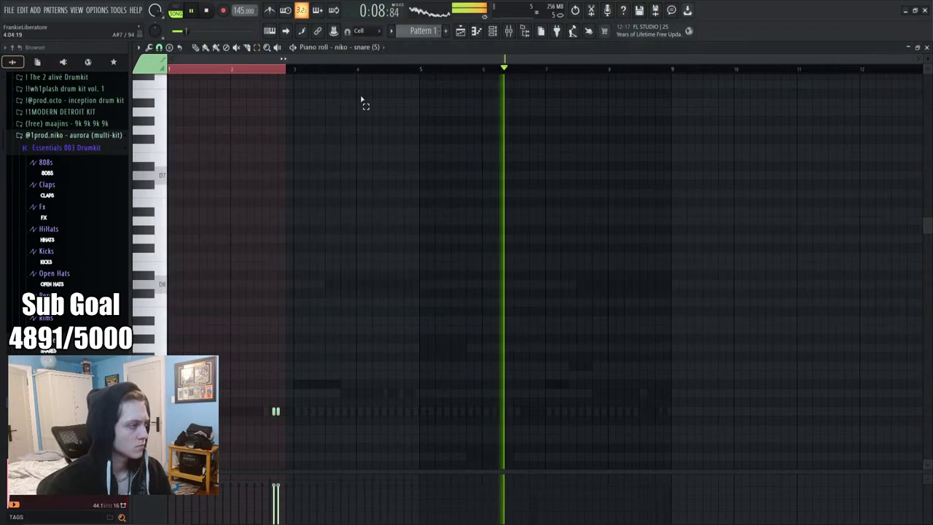
left_click_drag(425, 71, 672, 70)
key("ctrl+d")
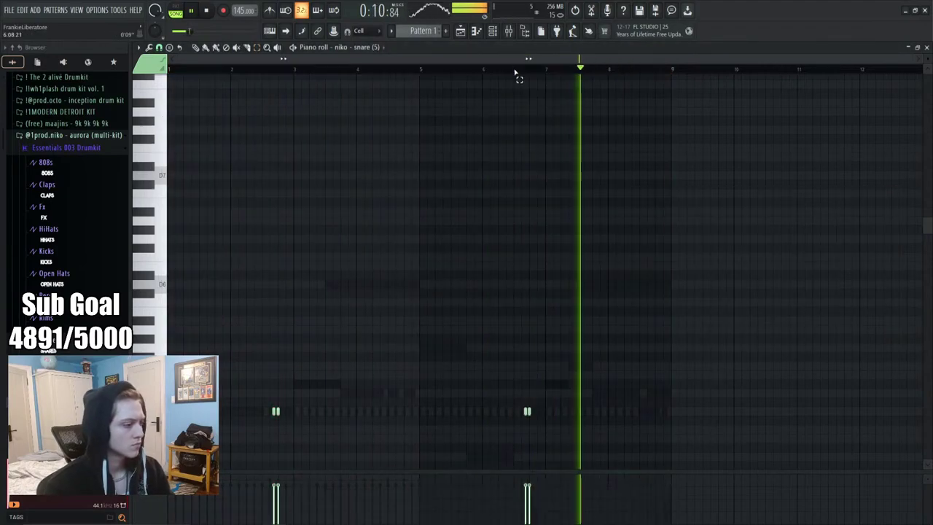
Add a short A4 snare note late in bar 3, split it into a roll with the arpeggiator, and ramp its velocities upward
scroll(386, 131, "down", 5)
scroll(250, 76, "up", 4)
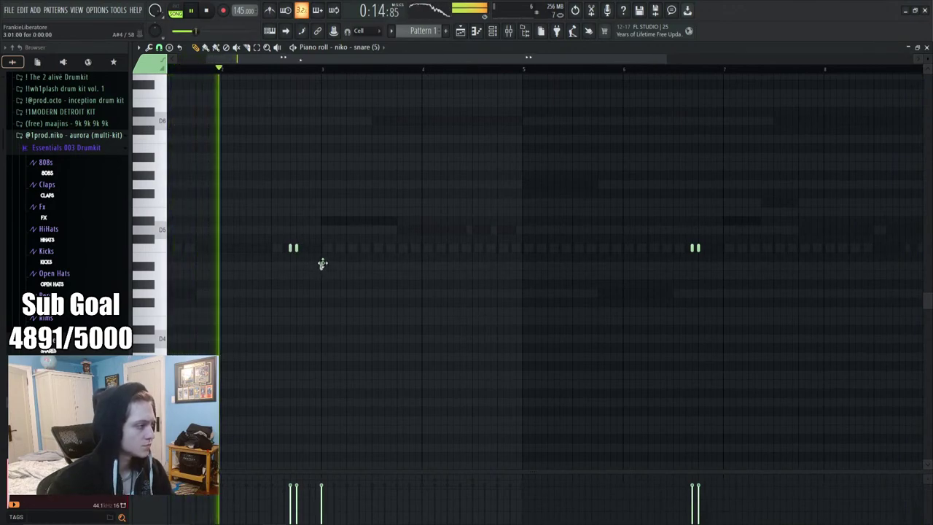
left_click_drag(322, 264, 398, 267)
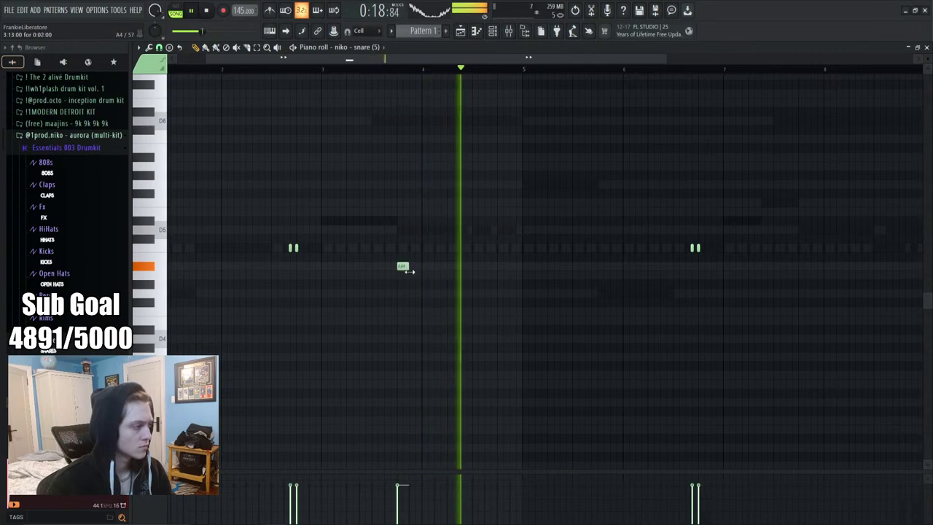
left_click(402, 266, "ctrl")
key("alt+a")
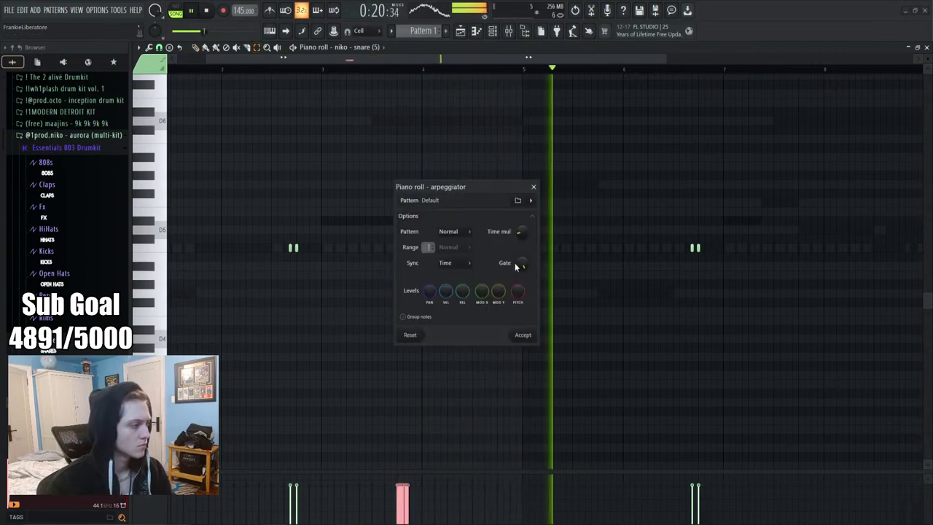
left_click(524, 336)
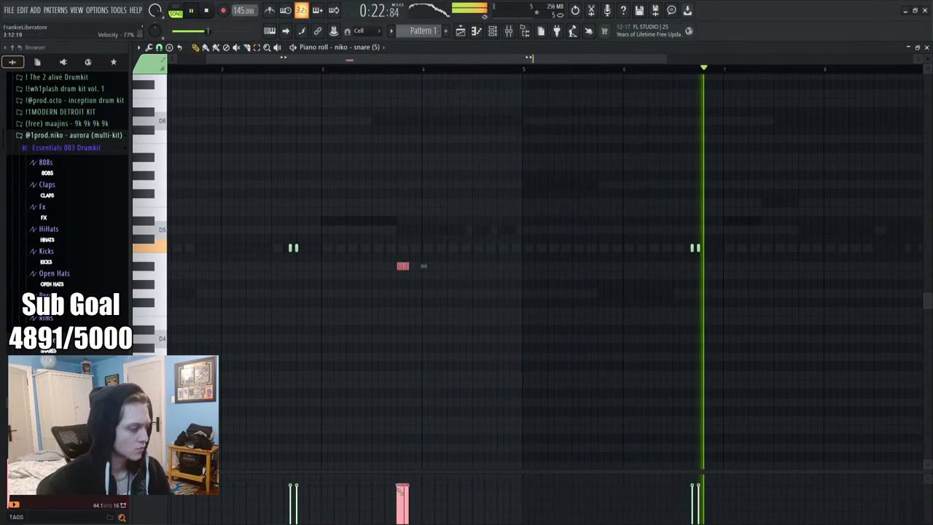
left_click(400, 516)
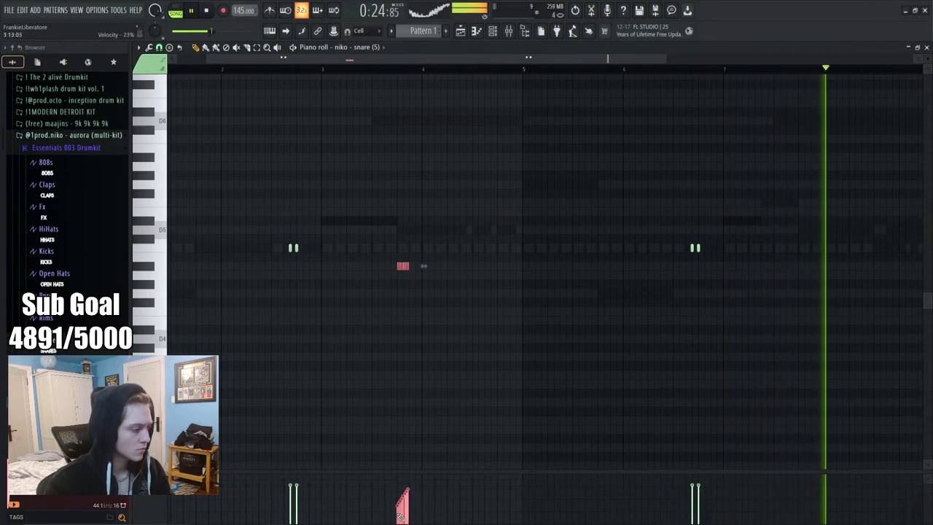
left_click(411, 484)
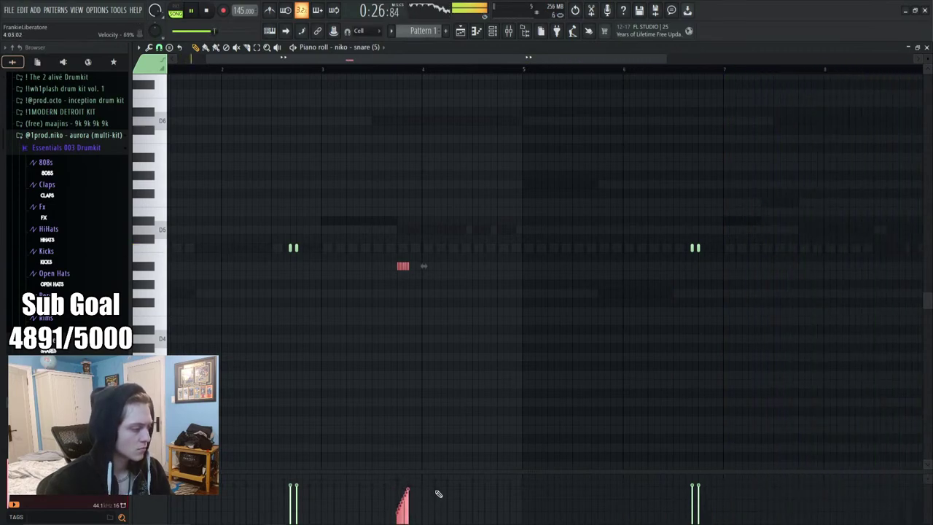
Move the A4 snare roll from late in bar 3 to around the middle of bar 4
left_click(509, 32)
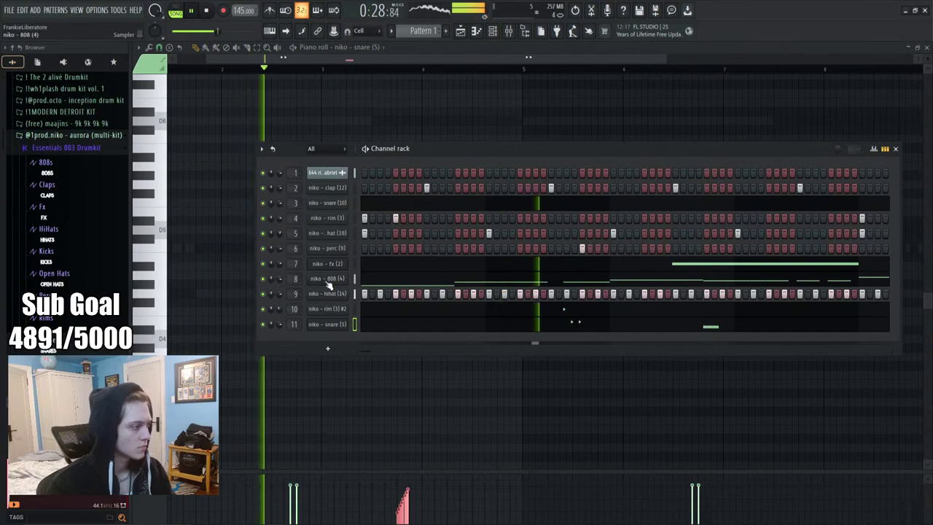
left_click(303, 315)
left_click(238, 206)
left_click(493, 186)
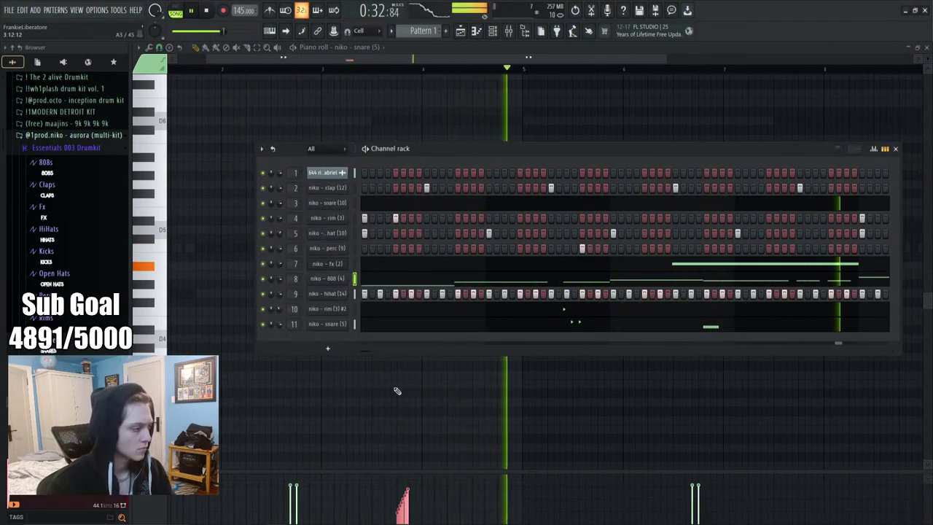
key("F6")
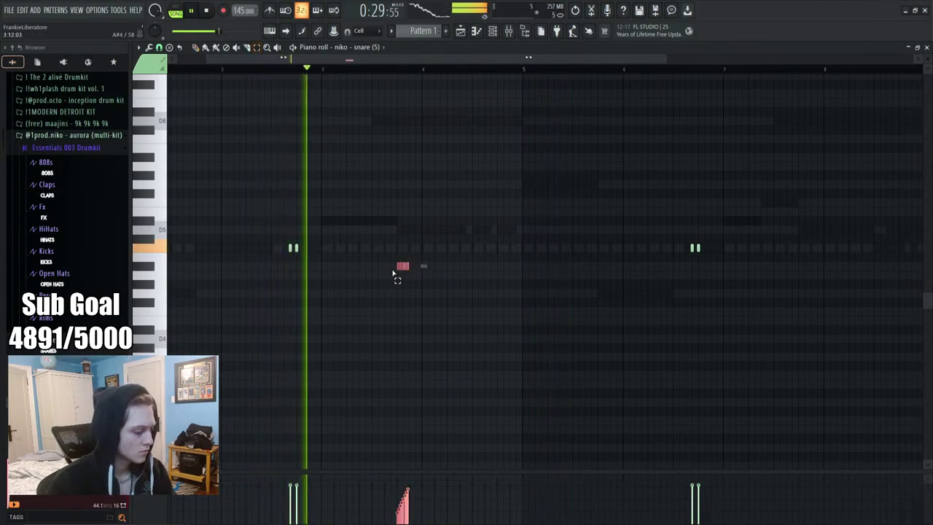
left_click_drag(400, 266, 464, 267)
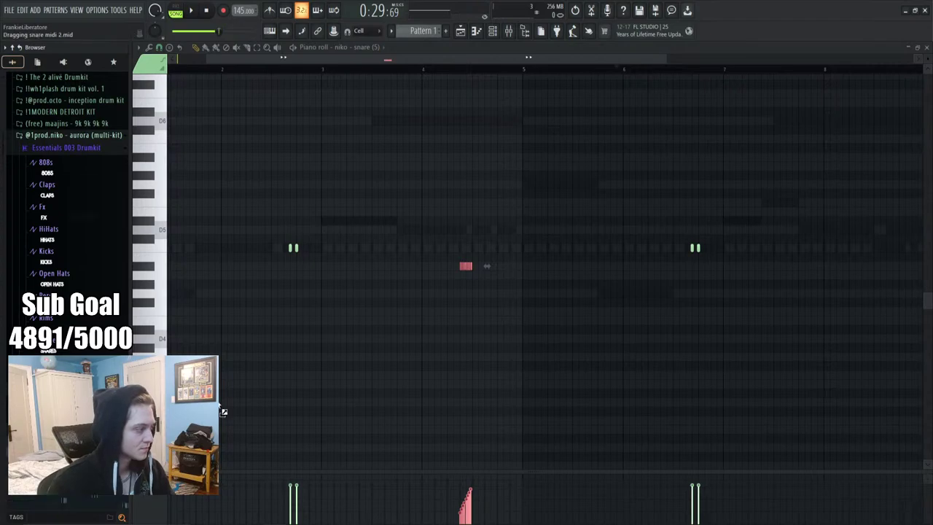
Import snare midi 2 from the kit into the niko - snare (5) piano roll, replacing its notes, and play it back
left_click_drag(223, 412, 298, 301)
key("space")
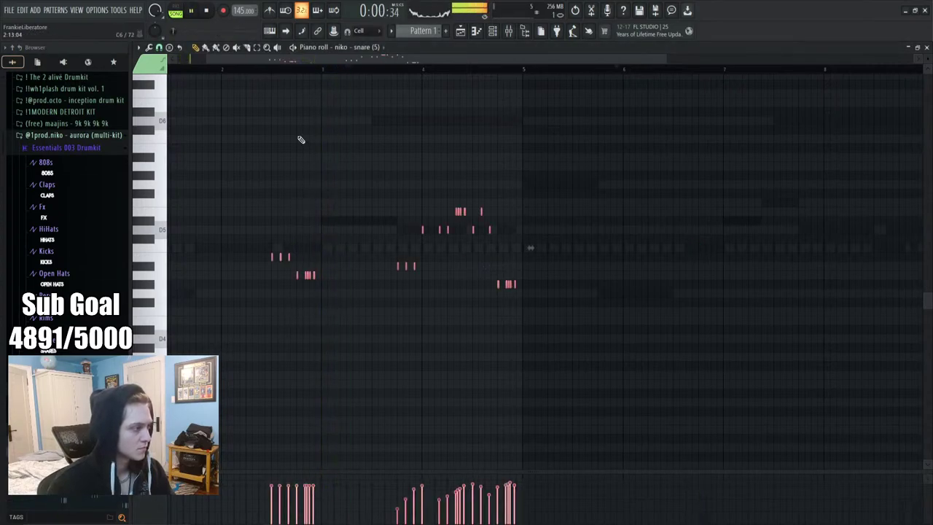
scroll(257, 74, "up", 3)
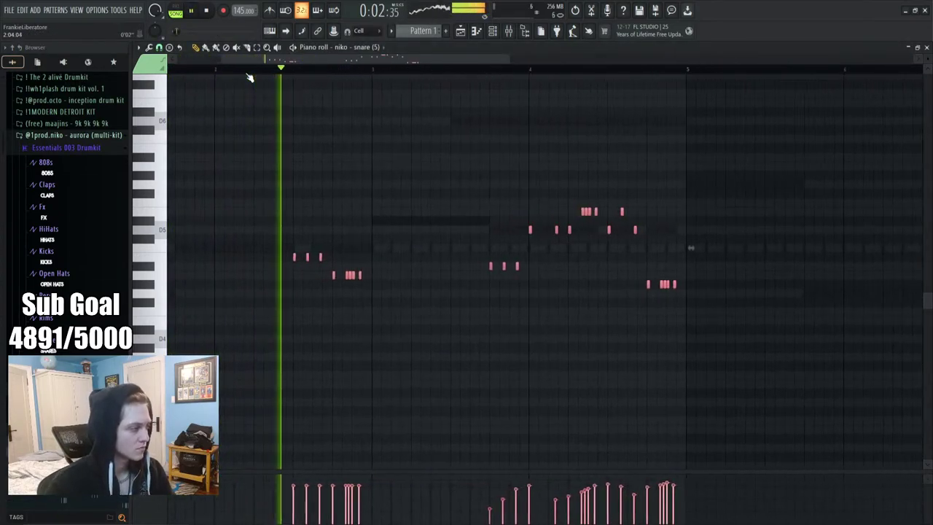
scroll(248, 77, "down", 4)
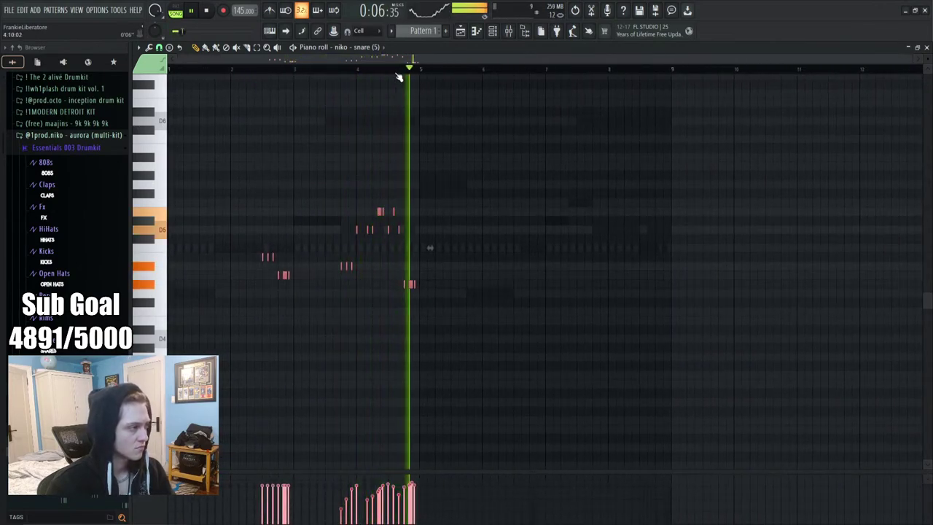
Duplicate the imported snare notes from bars 1 to 4 into bars 5 to 8 and delete the originals
left_click_drag(496, 387, 221, 183)
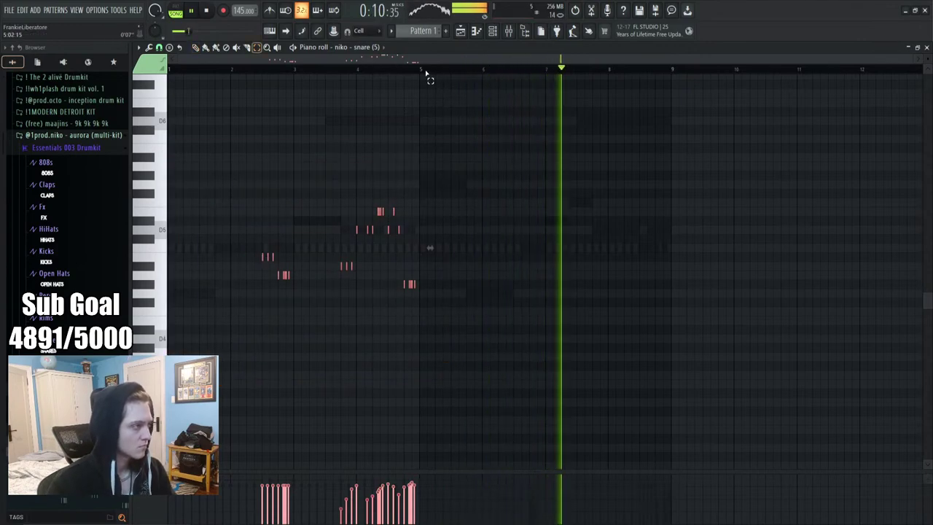
left_click_drag(426, 71, 46, 162)
key("ctrl+b")
left_click_drag(417, 309, 167, 151)
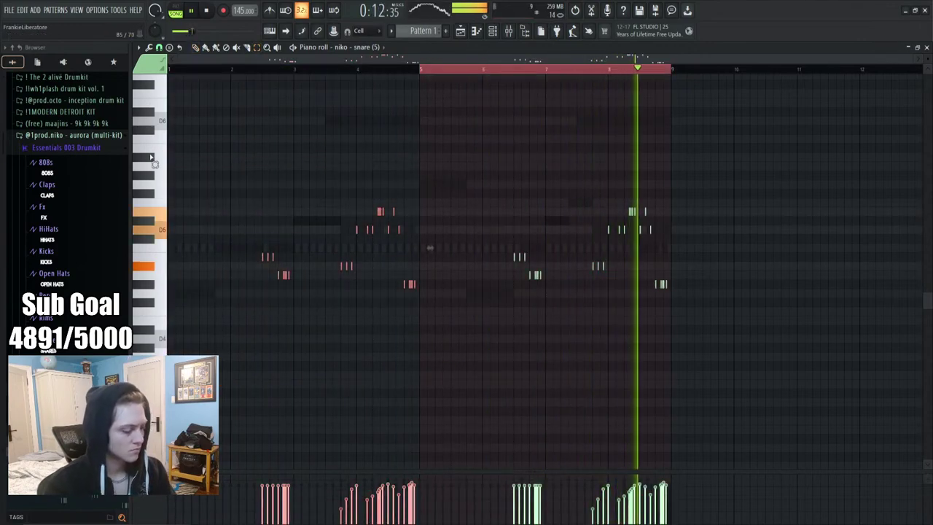
key("Delete")
key("ctrl+d")
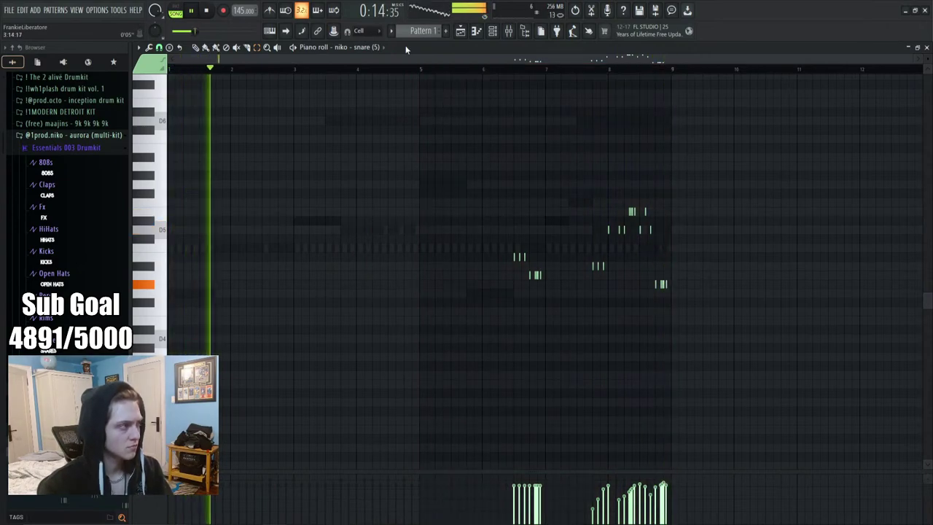
Move the niko - snare (10) fill from the end of bar 8 to the end of bar 4
left_click(382, 48)
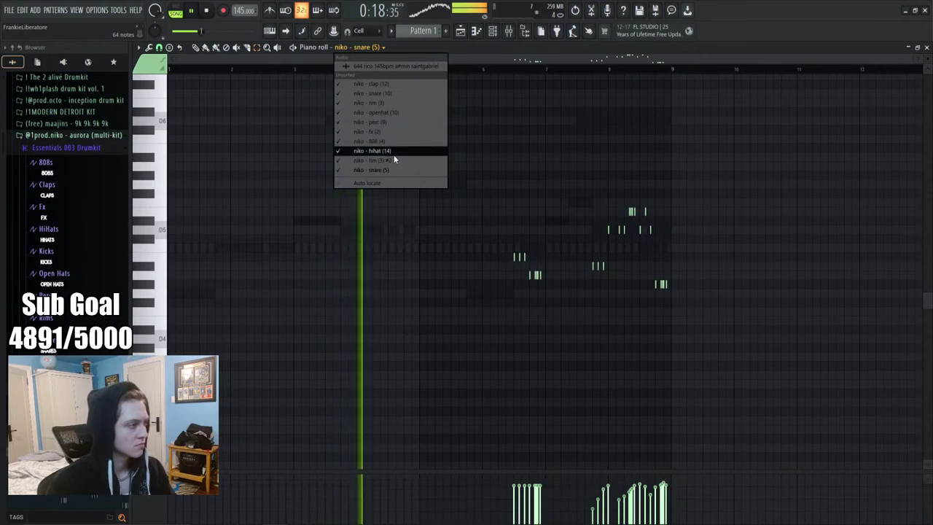
left_click(394, 93)
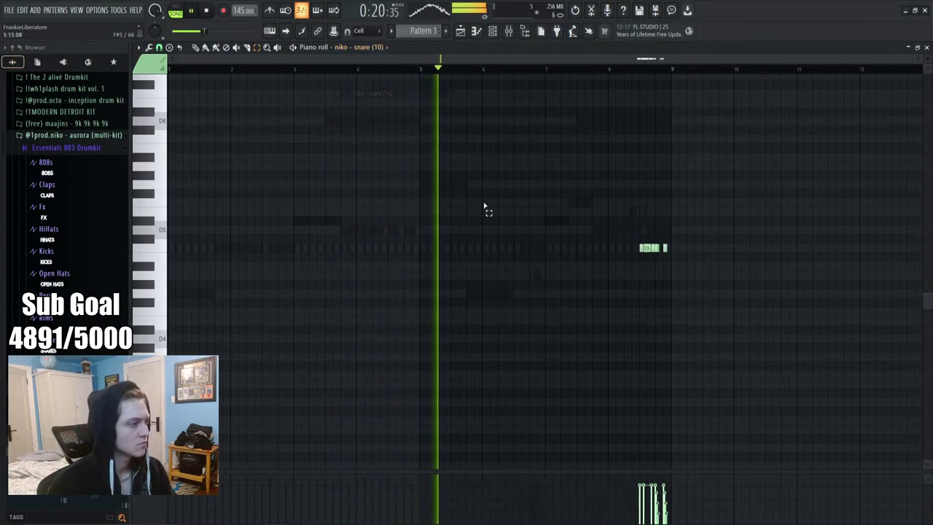
left_click_drag(672, 69, 427, 112)
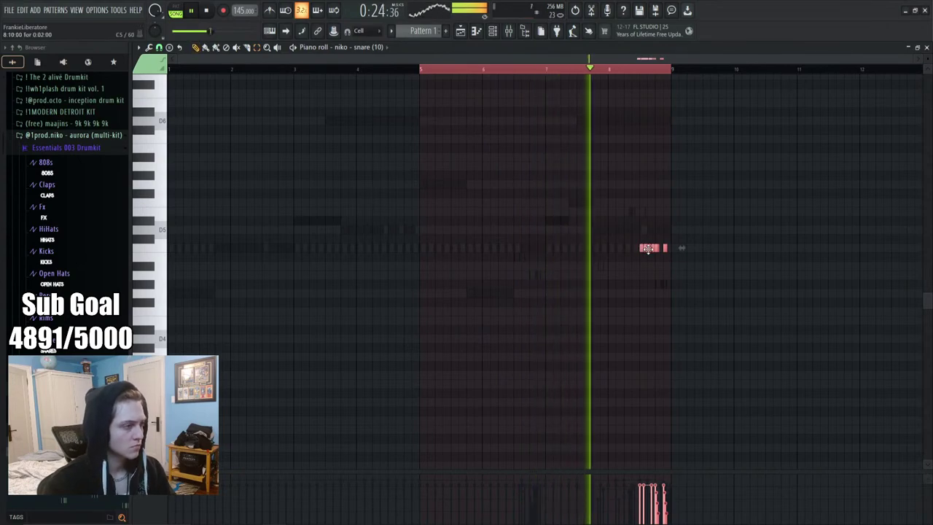
left_click_drag(648, 248, 394, 248)
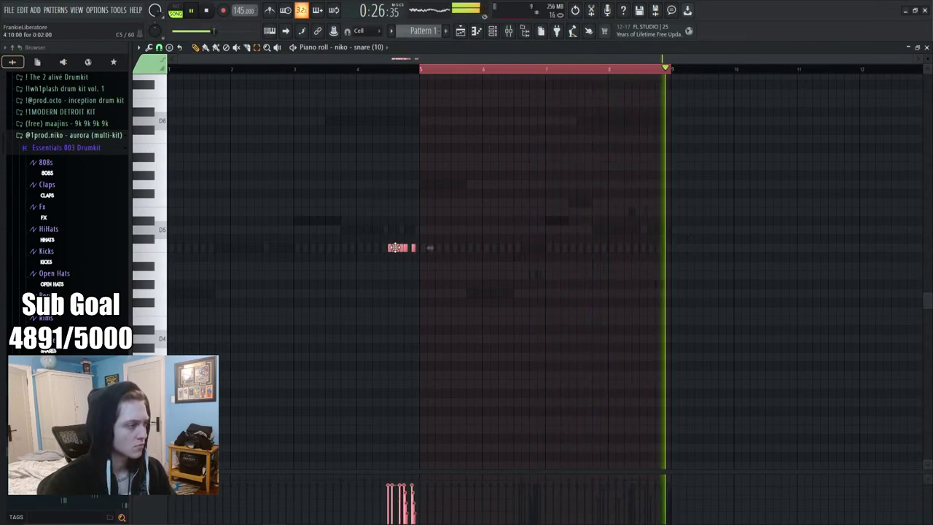
left_click(420, 71)
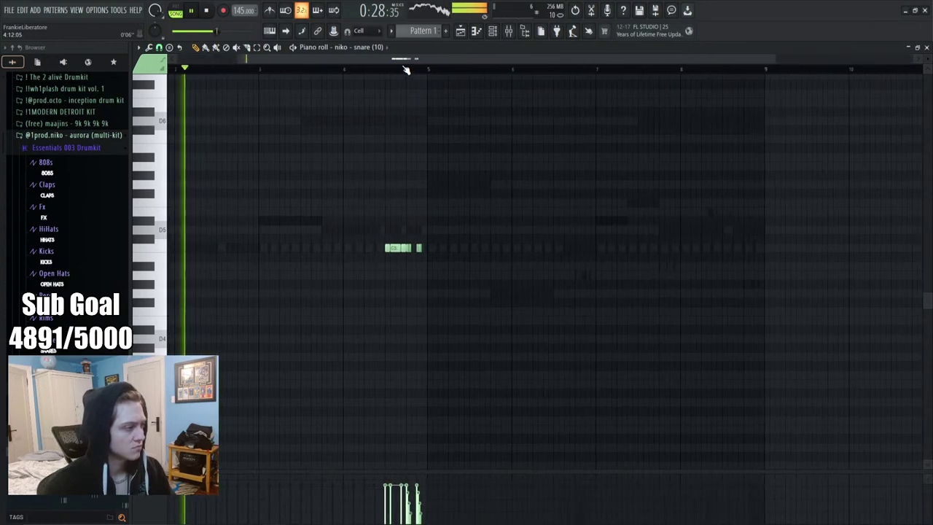
Import a snare MIDI pattern from the kit into bars 1 to 4 of niko - snare (10), replacing its fill
key("space")
scroll(95, 267, "down", 3)
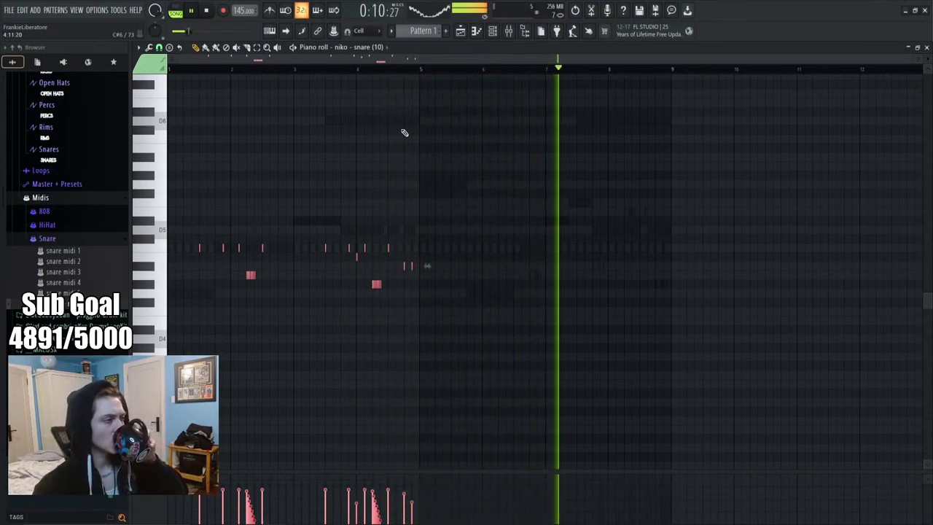
key("F6")
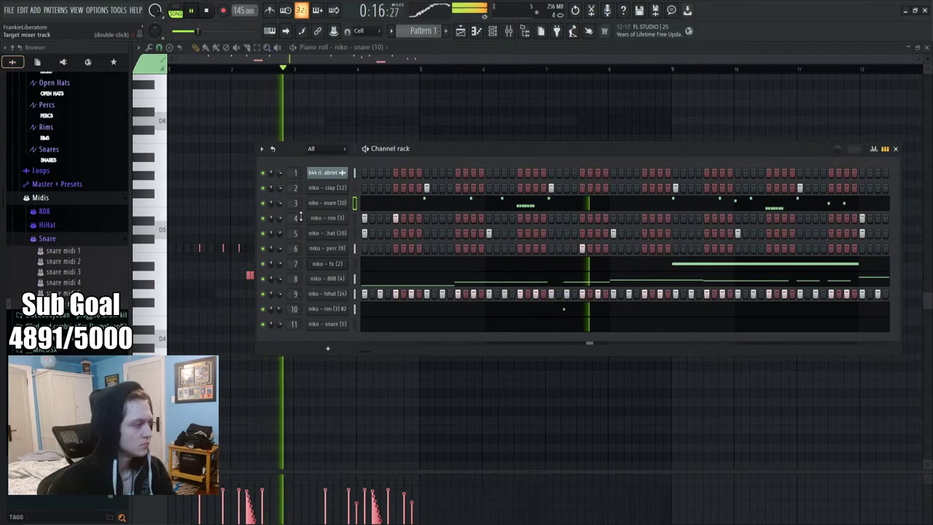
key("F6")
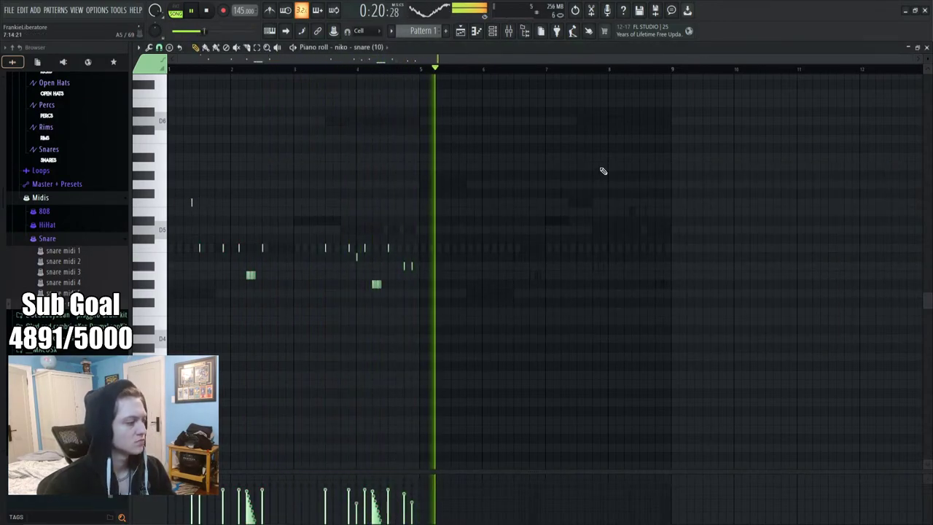
Transpose the niko - snare (5) notes in bars 5 to 8 up two semitones
key("F6")
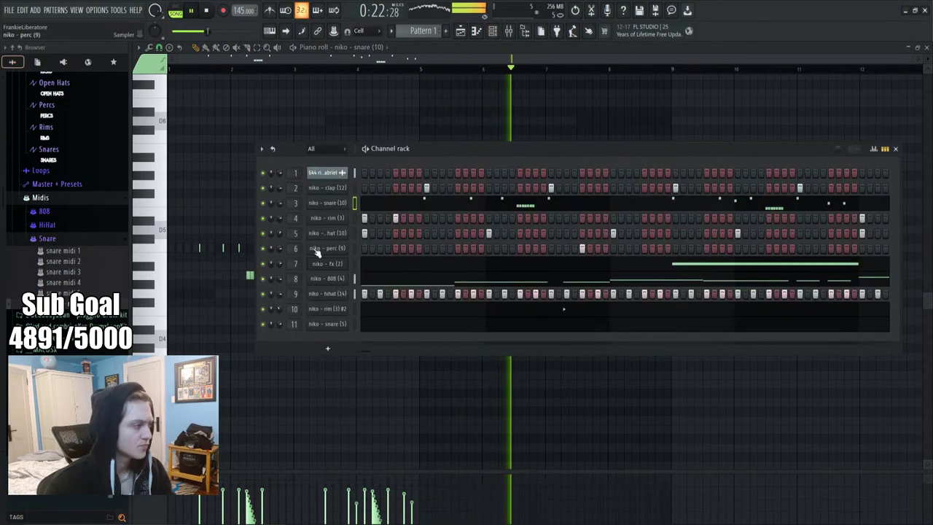
left_click(363, 323)
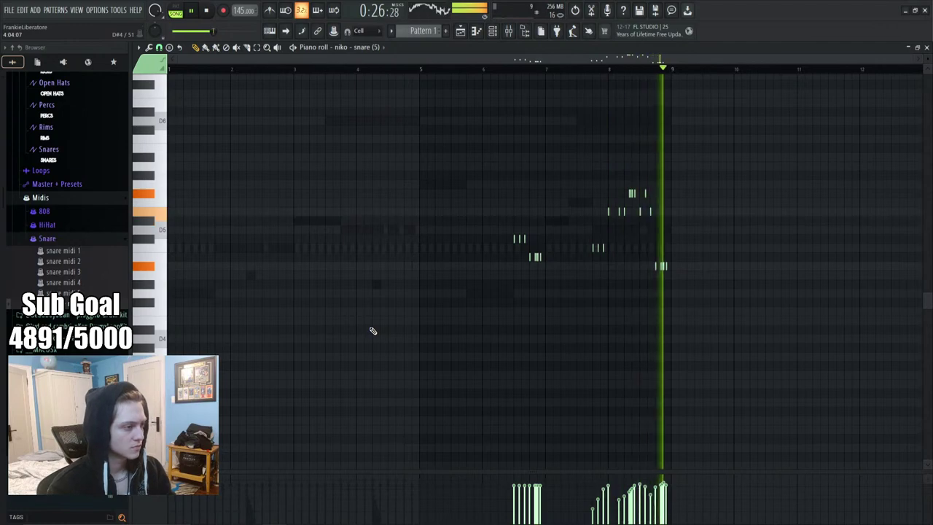
left_click(493, 32)
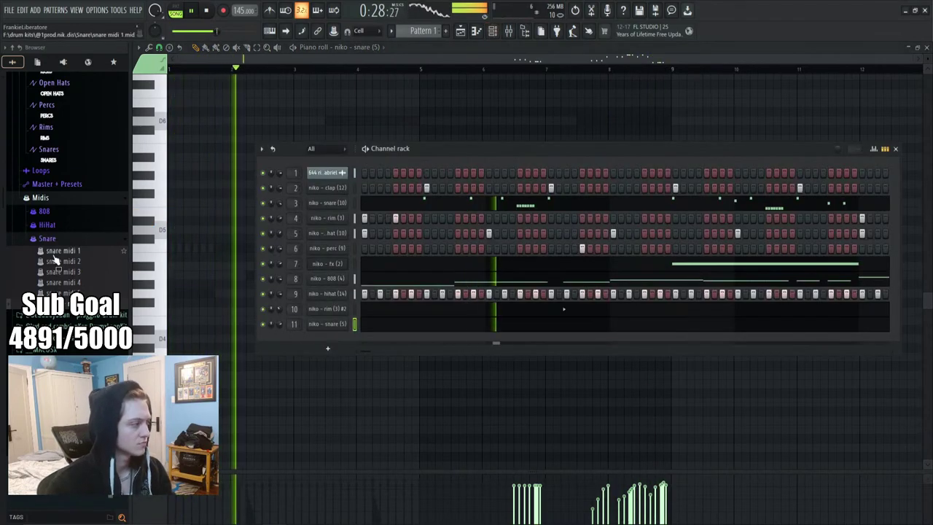
Browse the kit's 808 and HiHat MIDI folders, collapse them, and restart playback
left_click(87, 236)
left_click(73, 213)
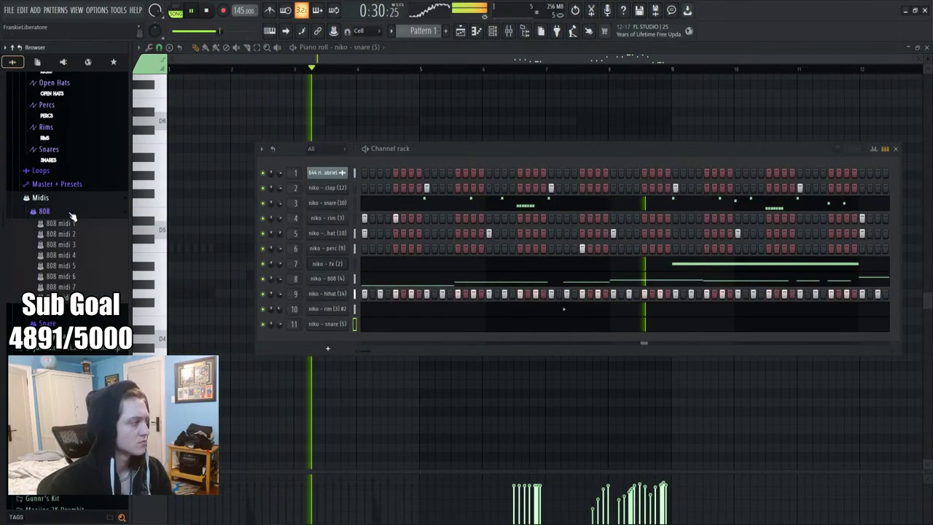
key("space")
left_click(73, 213)
left_click(67, 224)
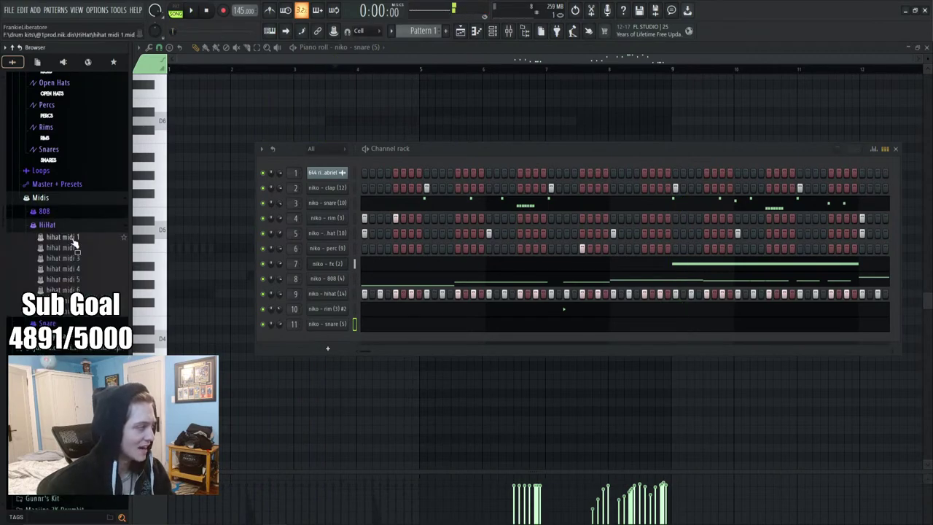
left_click(75, 224)
key("space")
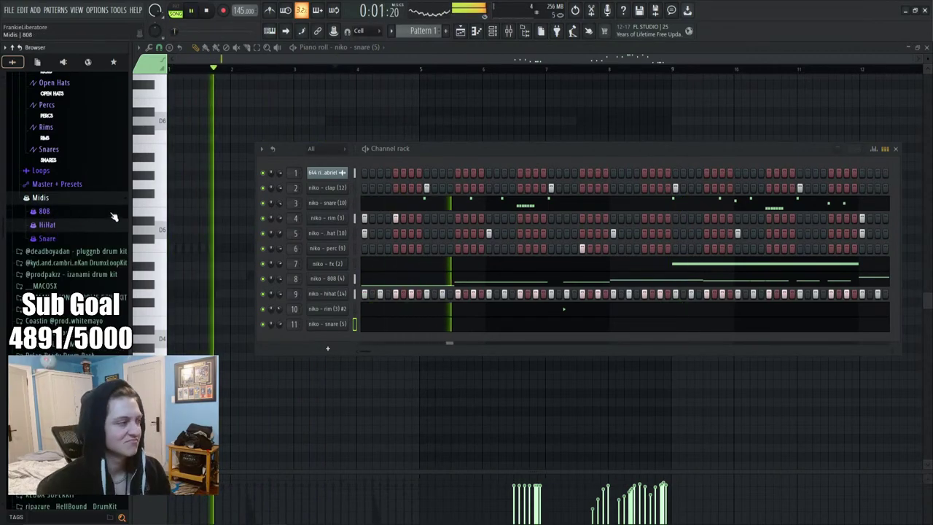
Add the kit's niko - 808 (5) sample as a new channel and route it to mixer track 12
key("space")
left_click(40, 197)
scroll(97, 228, "up", 5)
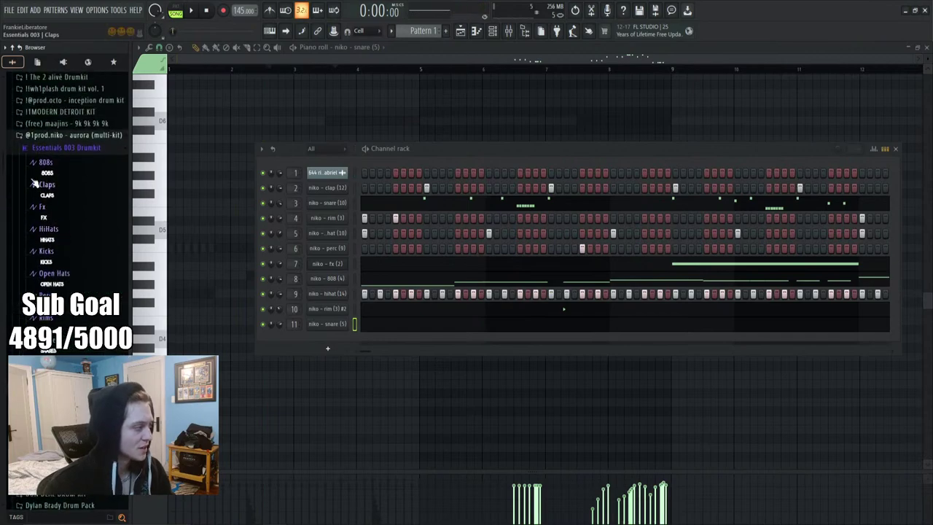
left_click(46, 162)
left_click(71, 277)
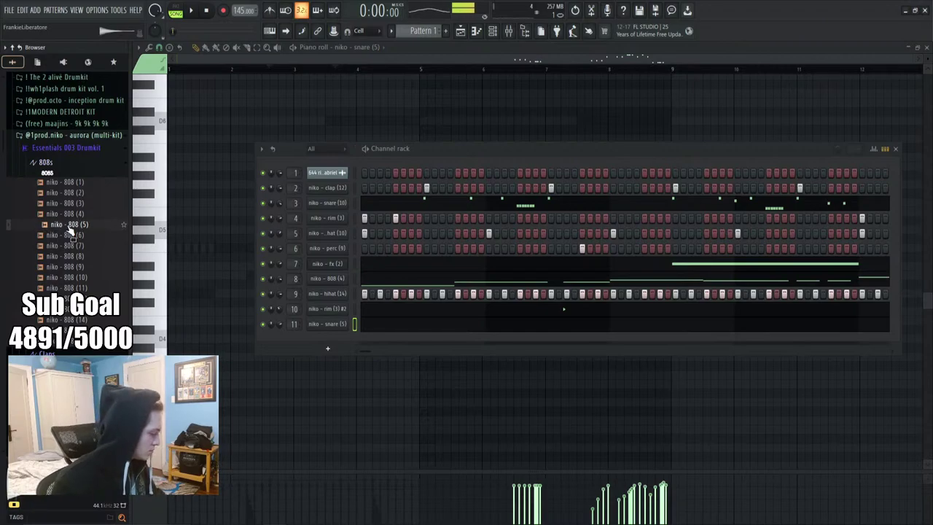
left_click_drag(321, 338, 340, 348)
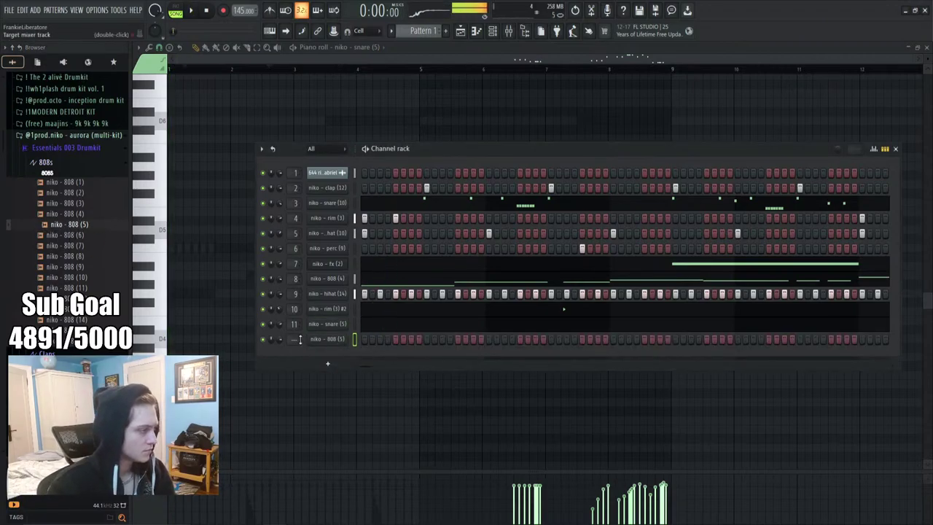
Enable the volume envelope on niko - 808 (5) and set the channel to cut itself
left_click(329, 340)
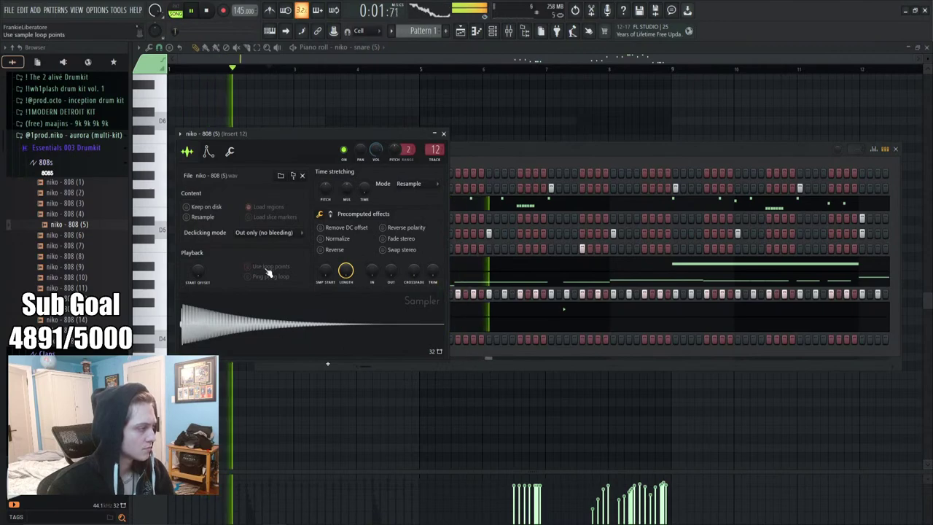
left_click(210, 151)
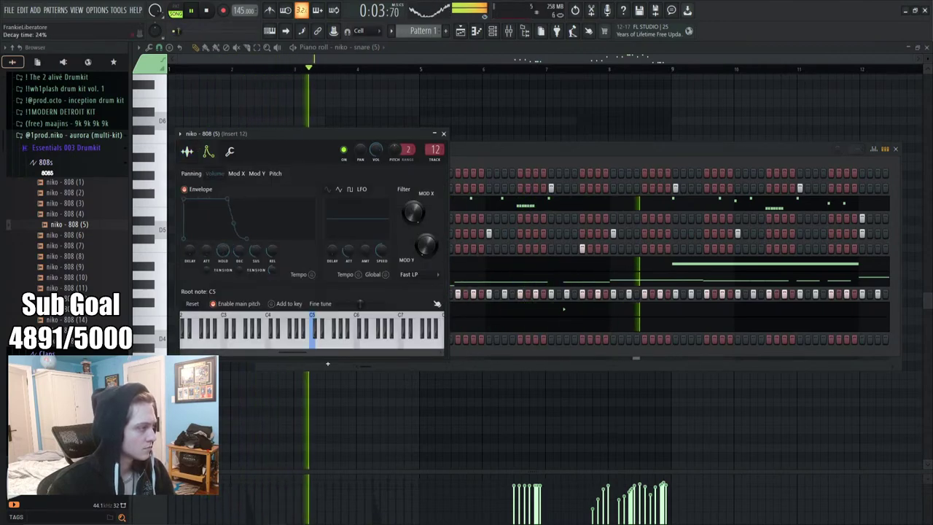
left_click(230, 151)
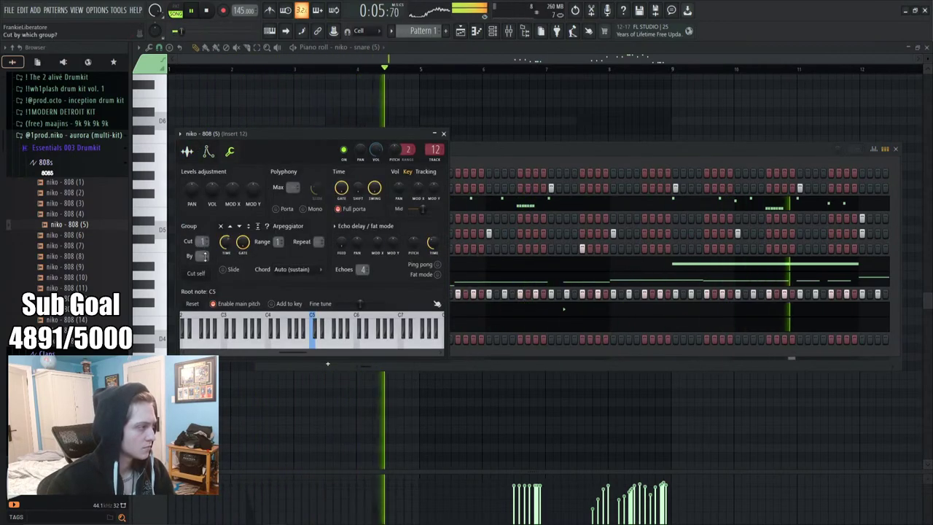
left_click(444, 134)
right_click(346, 341)
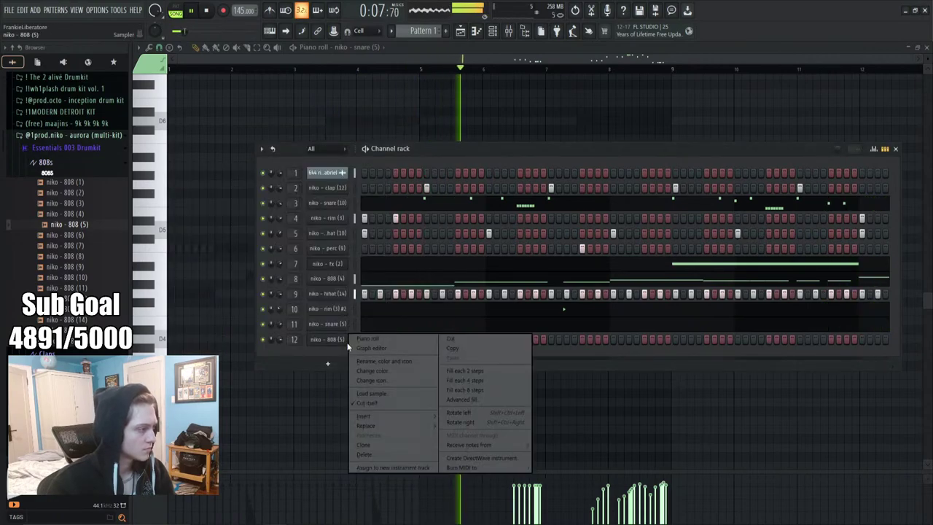
Mute niko - 808 (4), import 808 midi 2 into niko - 808 (5), and open its notes for editing
left_click(63, 162)
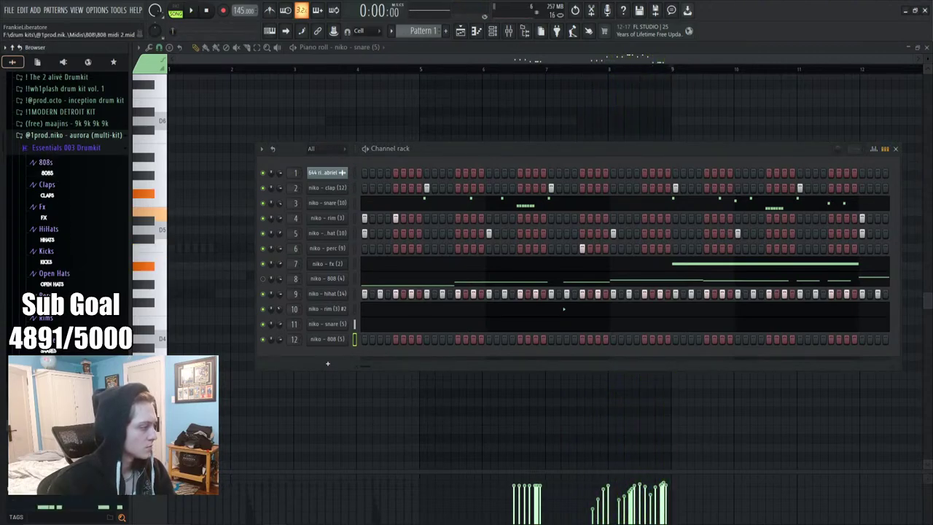
left_click_drag(322, 348, 328, 345)
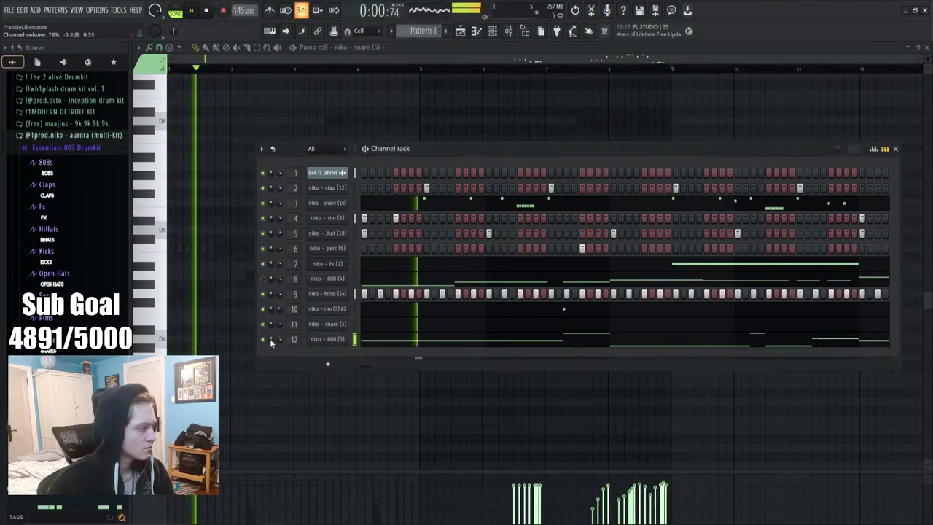
right_click(350, 340)
left_click(348, 341)
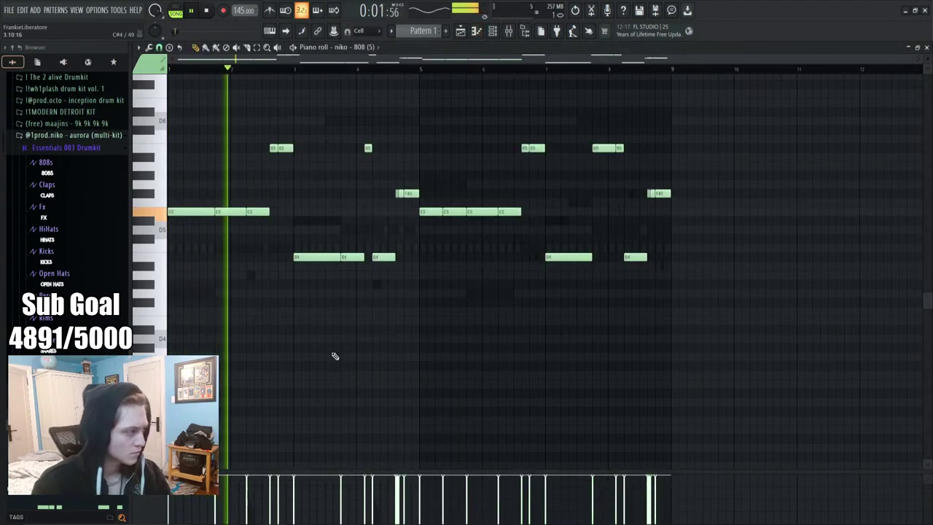
Transpose all niko - 808 (5) notes down five semitones and restart playback
key("space")
key("shift+Down")
key("shift+Down")
key("shift+Down")
key("shift+Down")
key("shift+Down")
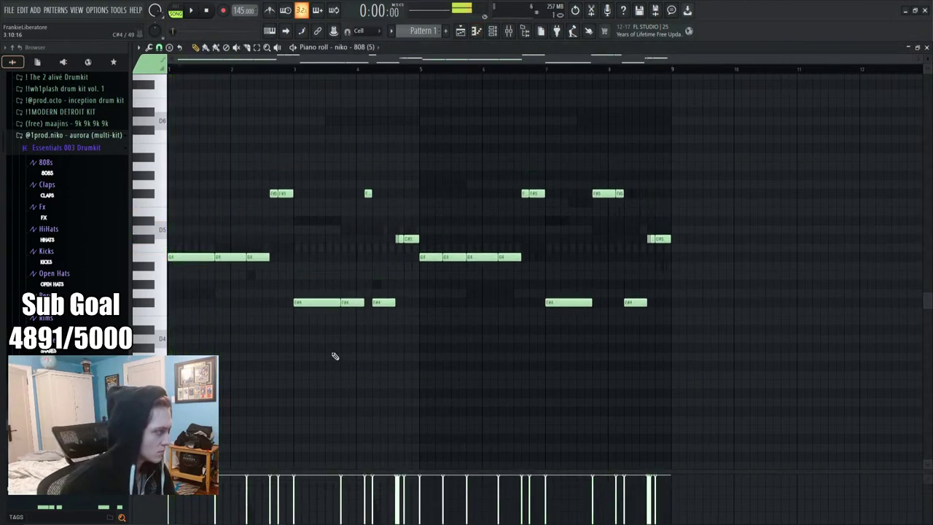
key("space")
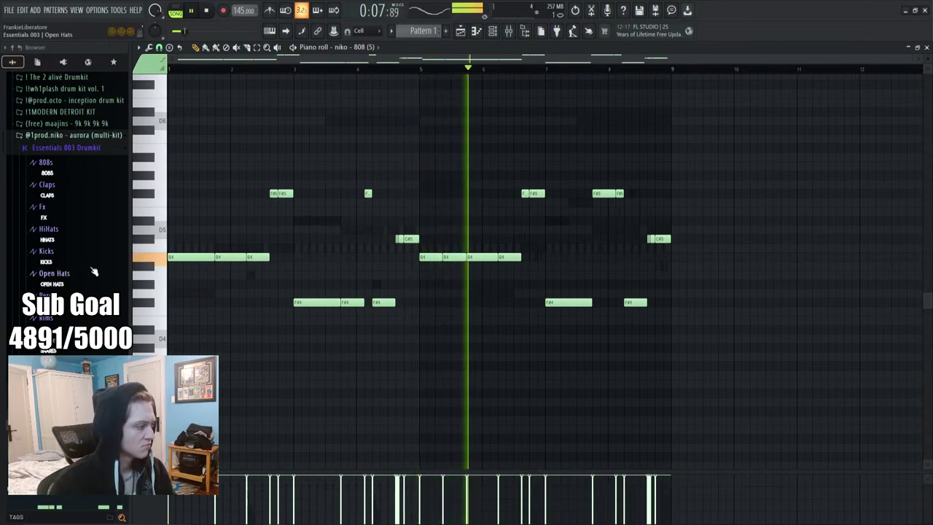
Replace the niko - 808 (5) notes with another 808 MIDI pattern from the kit and transpose it down six semitones
scroll(94, 266, "down", 3)
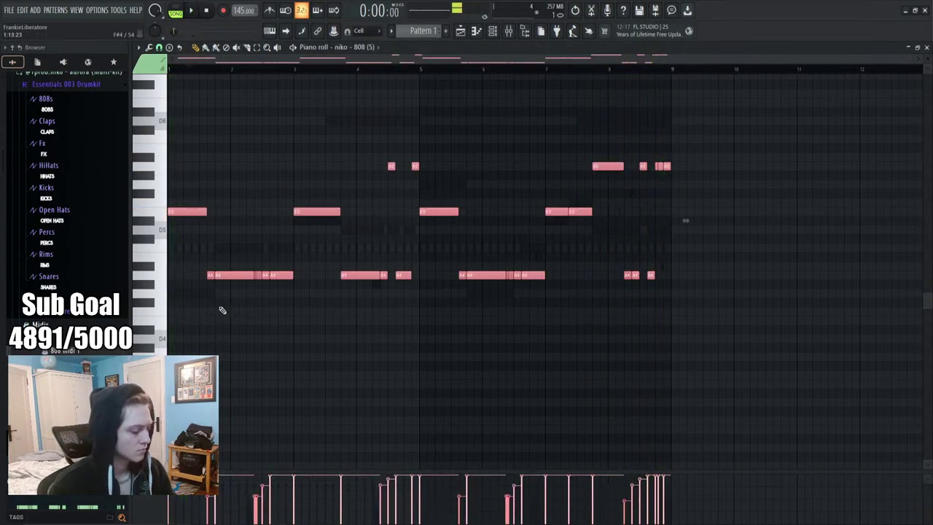
key("space")
key("space")
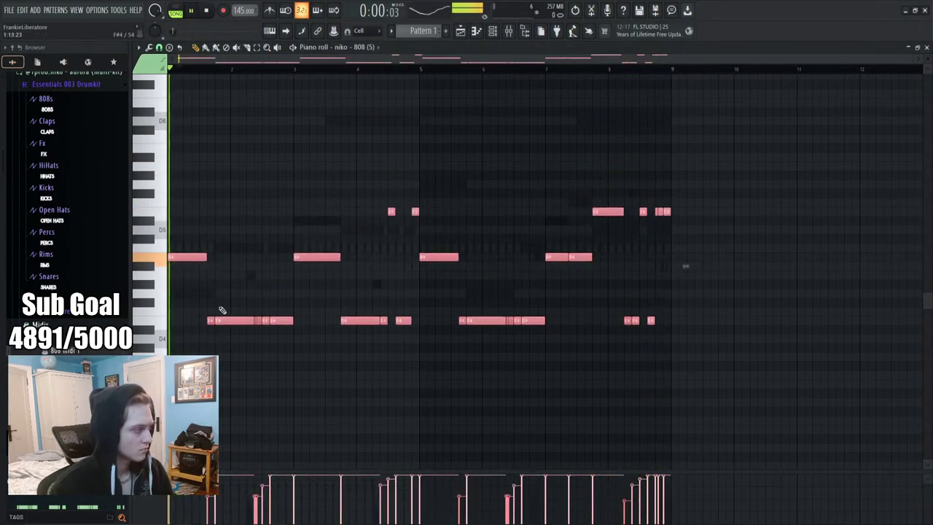
key("shift+Down")
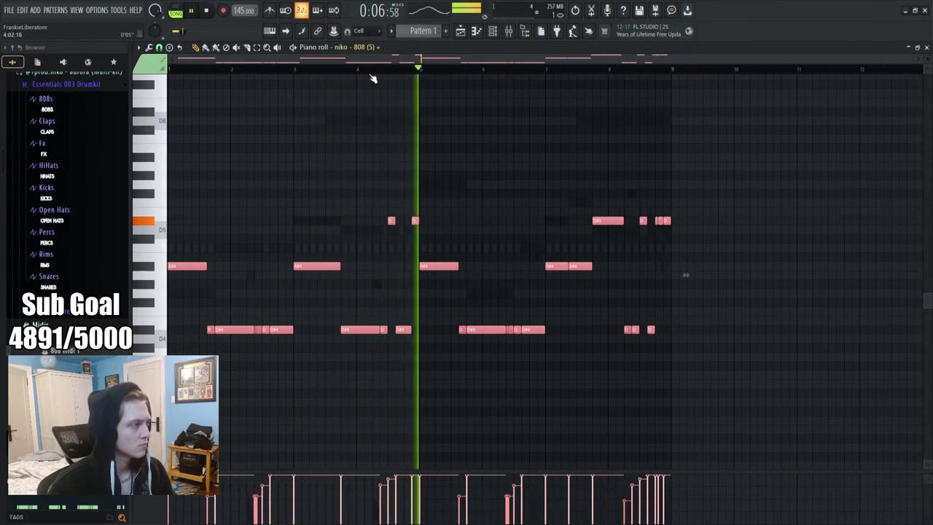
Compare the niko - 808 (4) notes with those of niko - 808 (5) and check the playlist arrangement
left_click(357, 47)
left_click(392, 141)
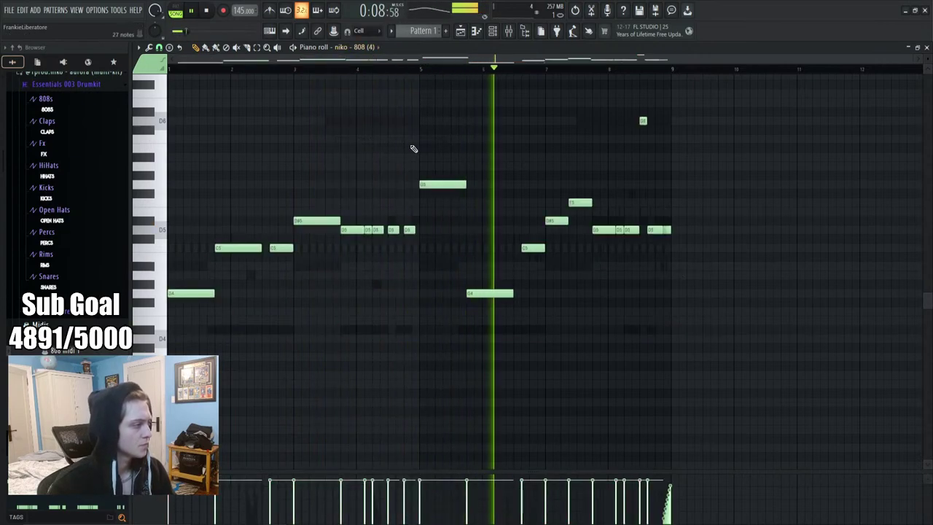
left_click(364, 47)
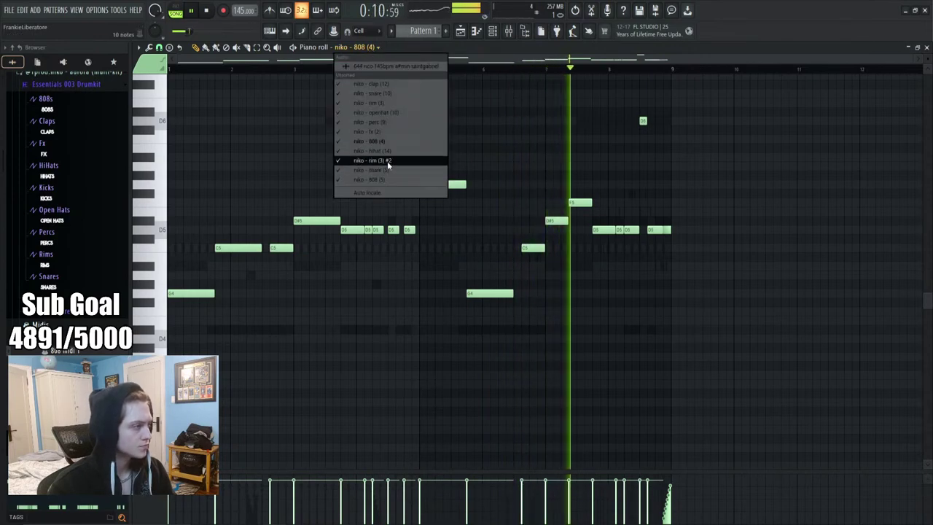
left_click(393, 178)
left_click(461, 31)
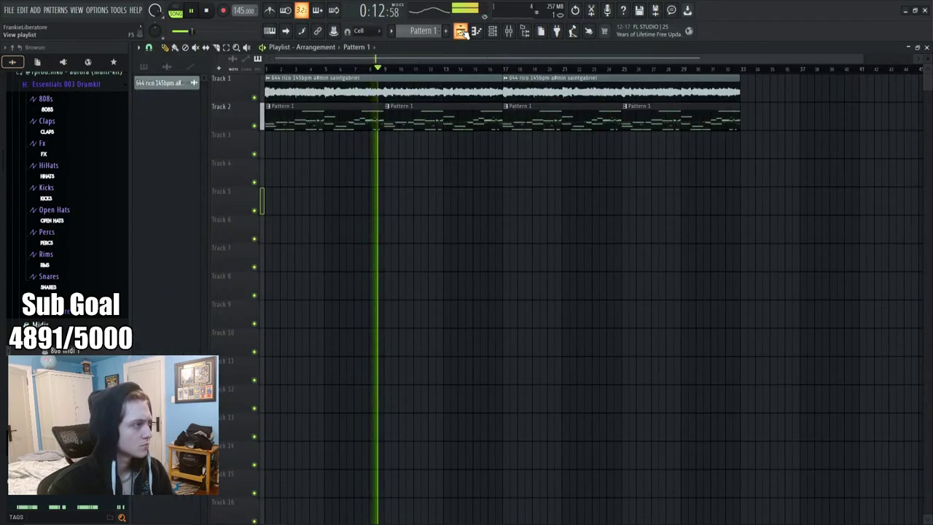
left_click(461, 32)
Set the piano roll's scale highlighting root note to A# and stop playback
left_click(139, 46)
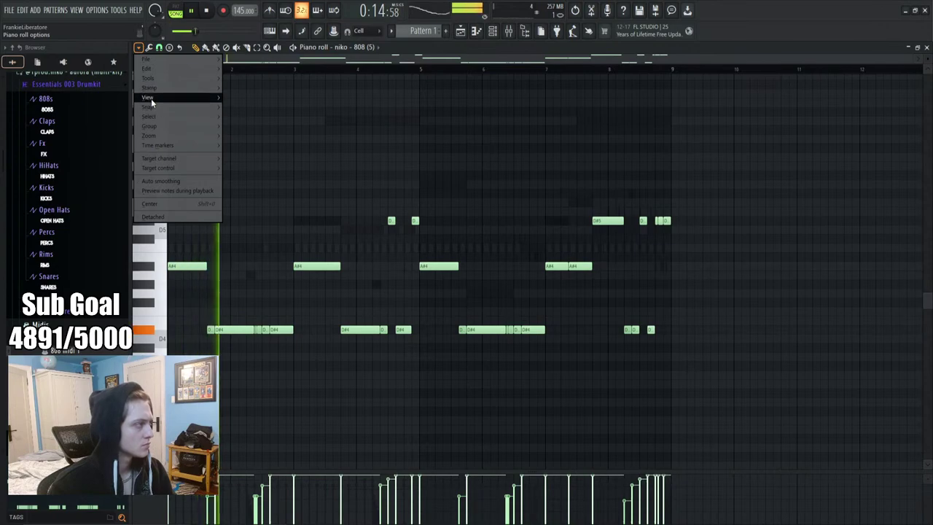
mouse_move(150, 98)
mouse_move(250, 248)
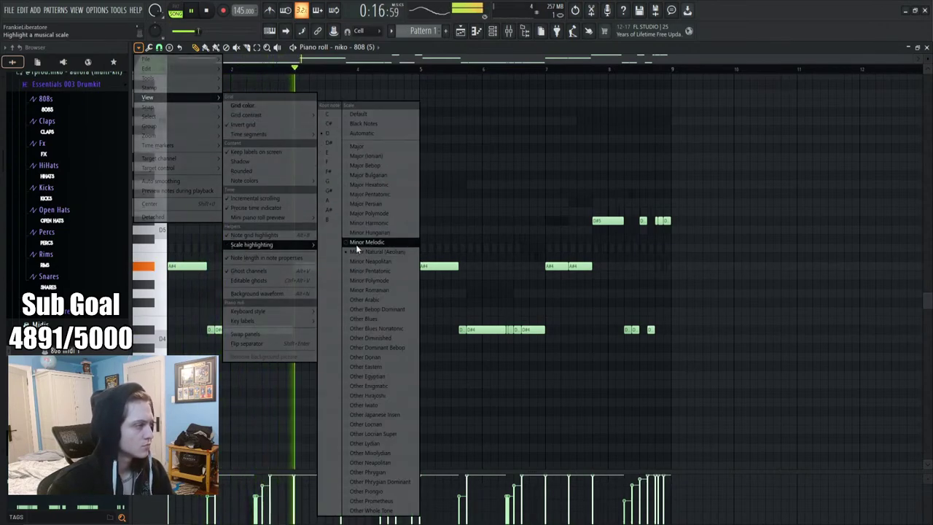
left_click(331, 210)
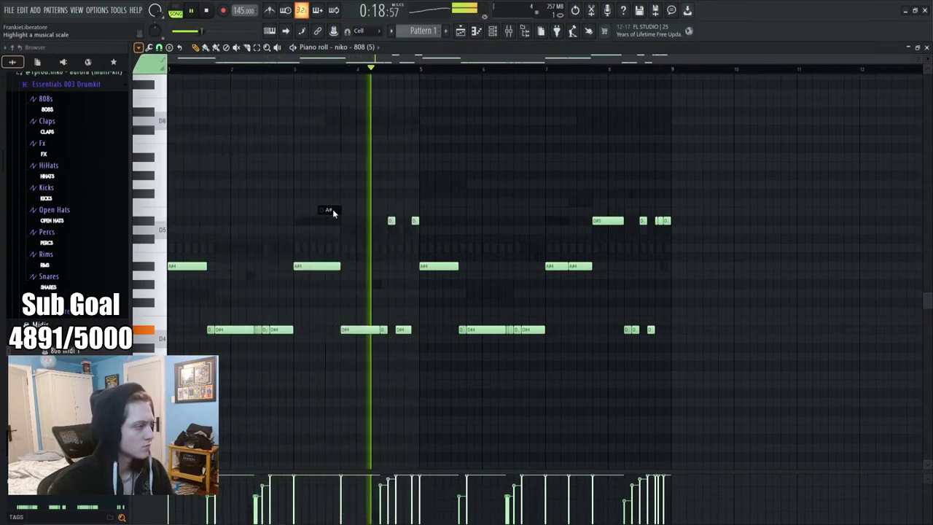
key("space")
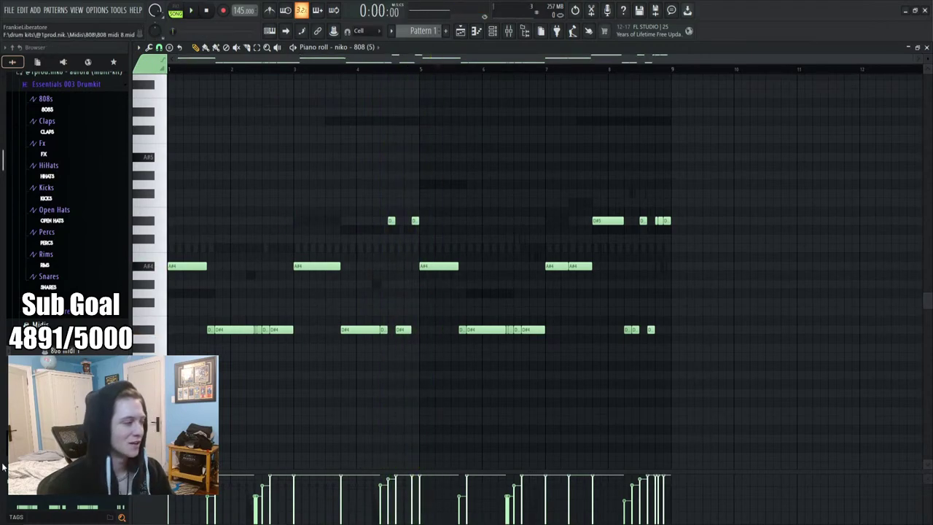
Replace the niko - 808 (5) notes with a different kit 808 MIDI pattern, transpose it down one semitone, and audition it
left_click_drag(298, 327, 300, 304)
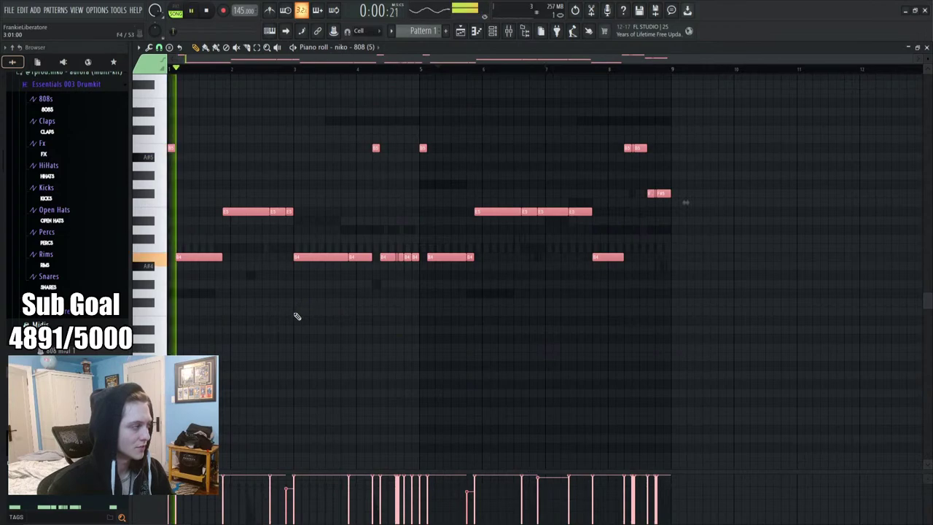
key("shift+Down")
key("space")
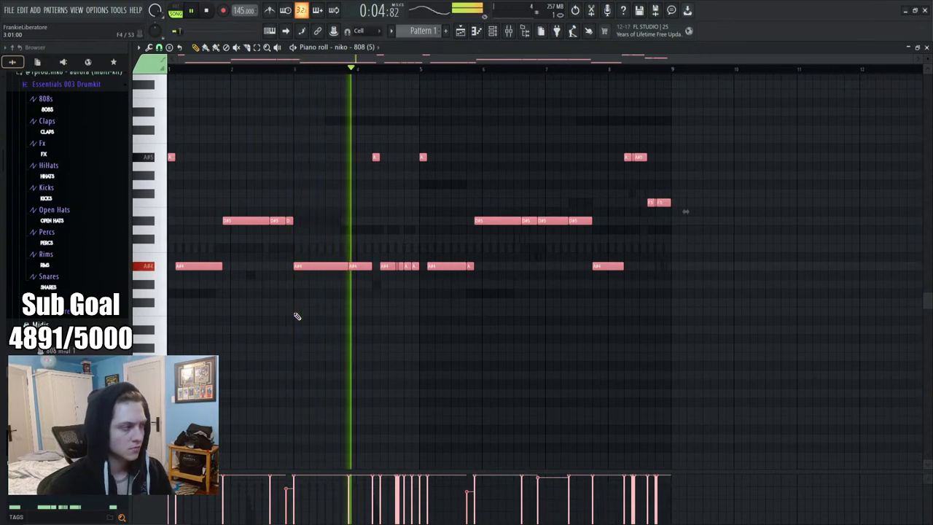
key("space")
Solo niko - 808 (4), raise all its notes three octaves, and play it back to check its pitch
left_click(493, 32)
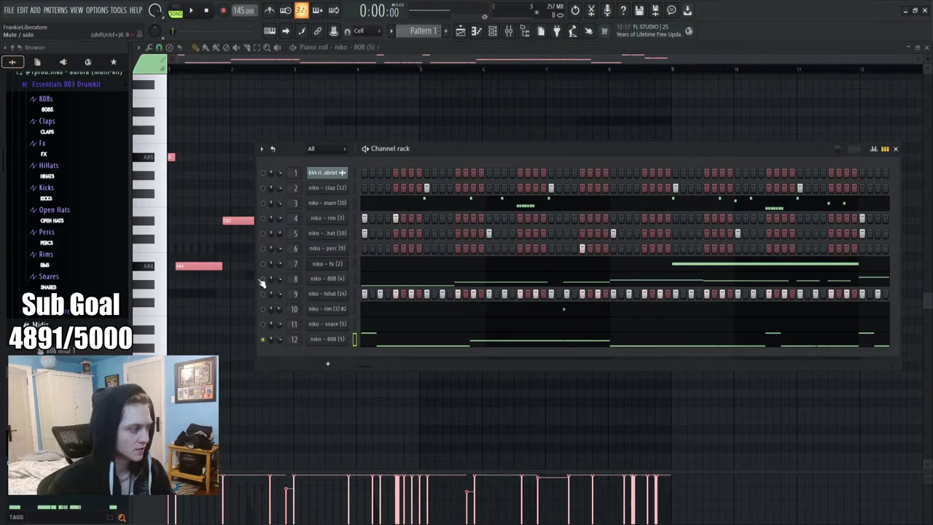
key("space")
right_click(328, 279)
left_click(365, 278)
scroll(359, 293, "down", 2)
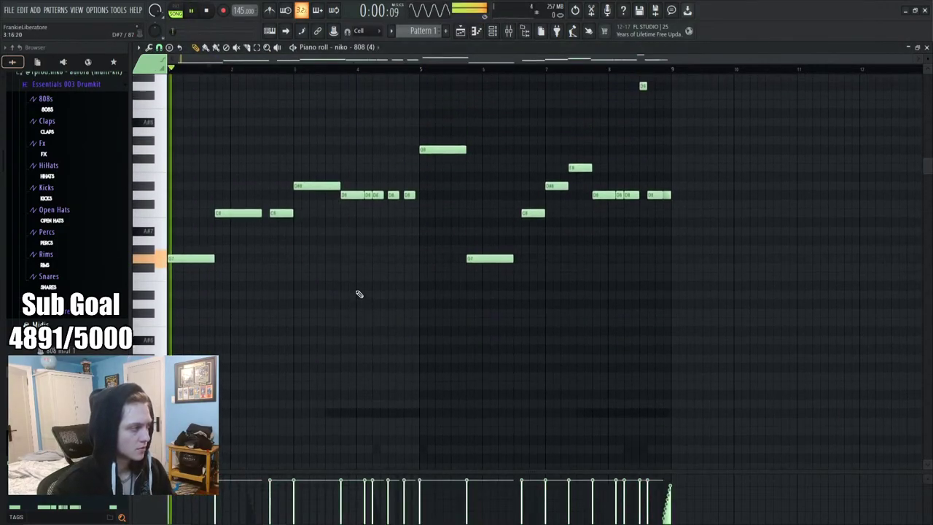
right_click(191, 350)
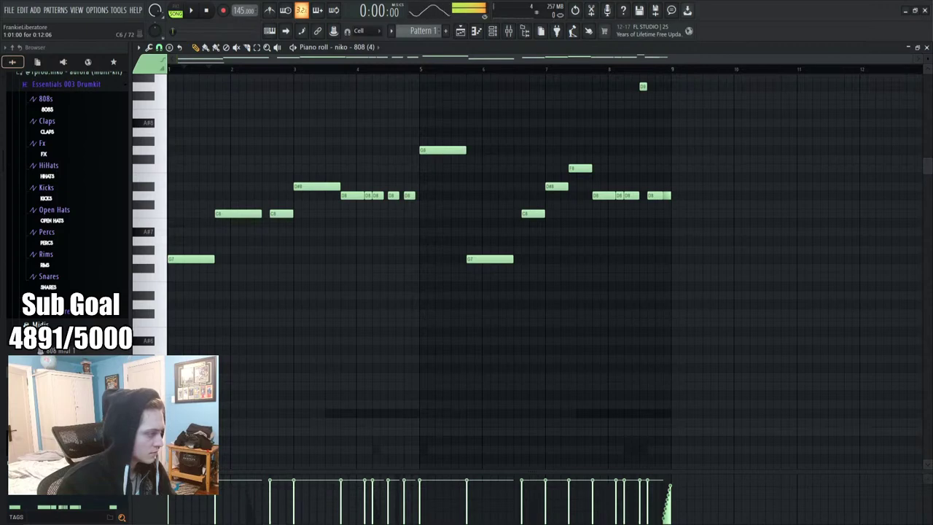
scroll(437, 255, "up", 1)
left_click_drag(186, 103, 146, 123)
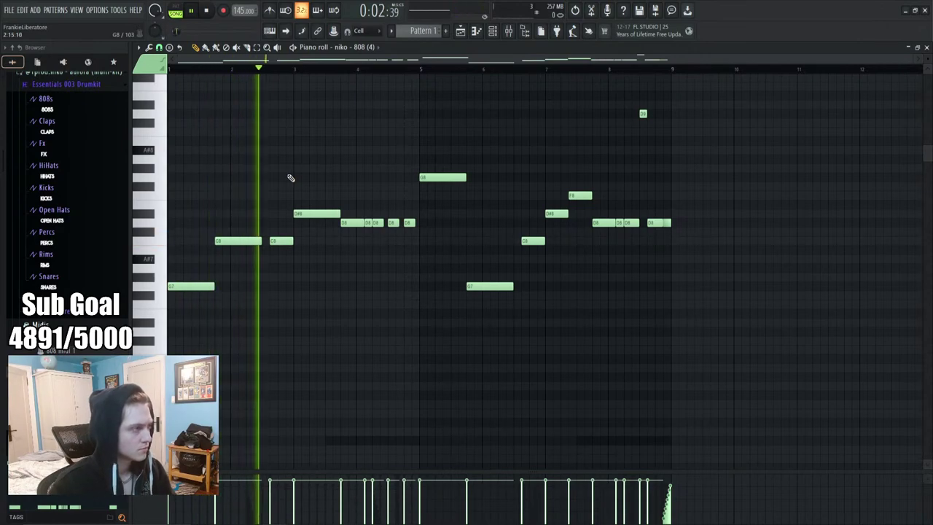
key("F6")
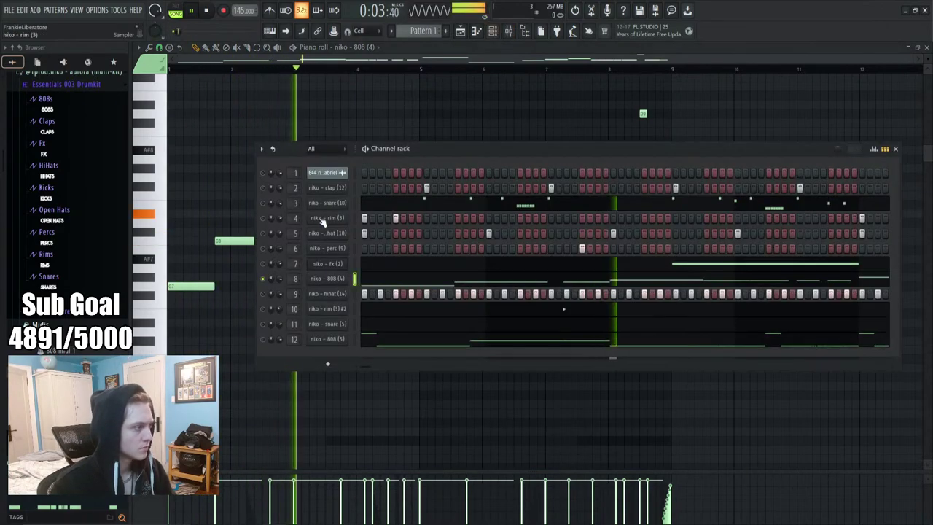
Open the niko - 808 (4) sample in the Edison audio editor and detect its pitch regions
left_click(333, 282)
right_click(337, 361)
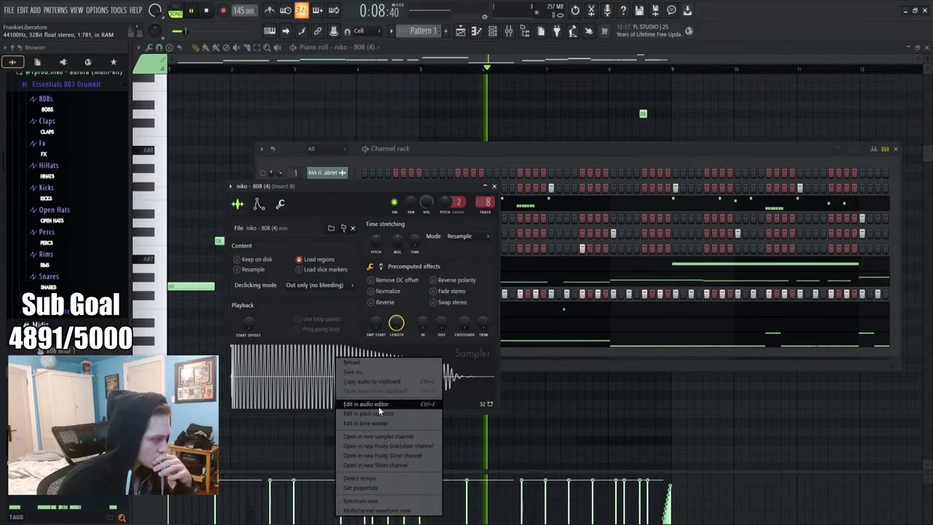
left_click(378, 405)
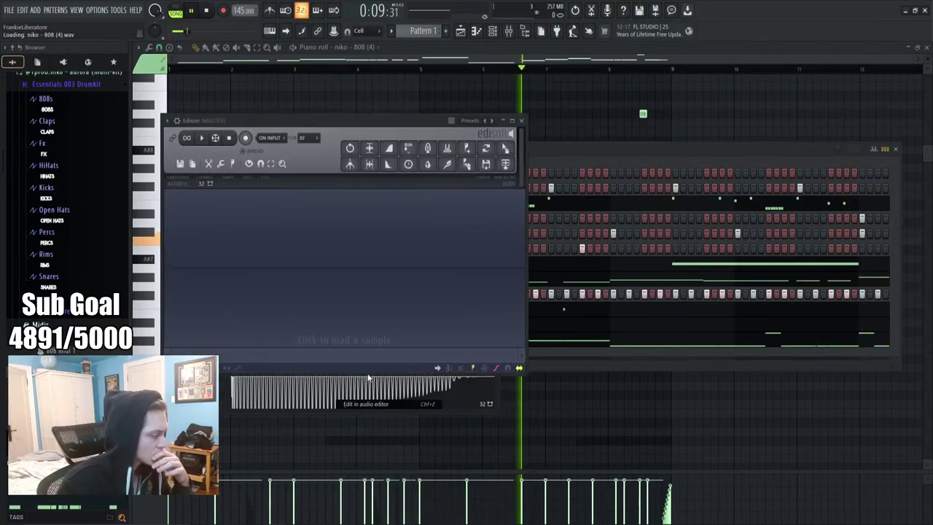
right_click(264, 293)
mouse_move(279, 338)
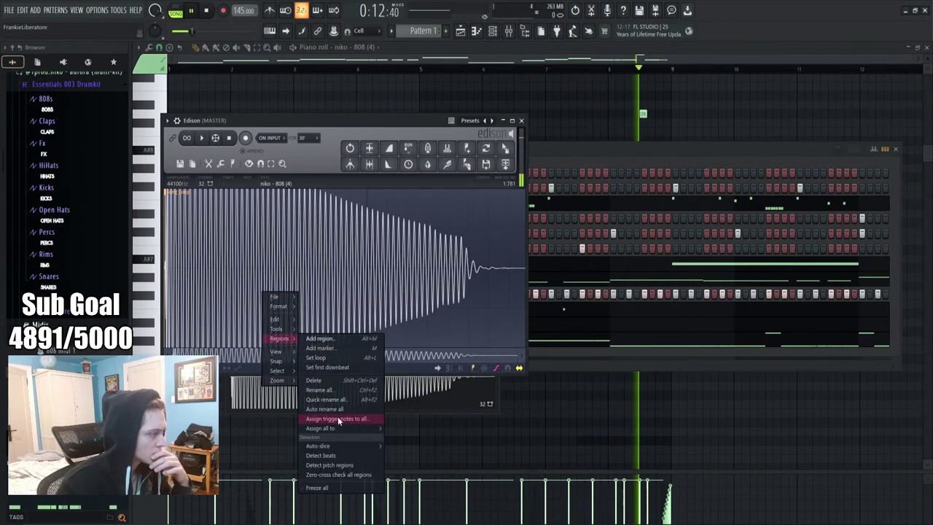
left_click(334, 464)
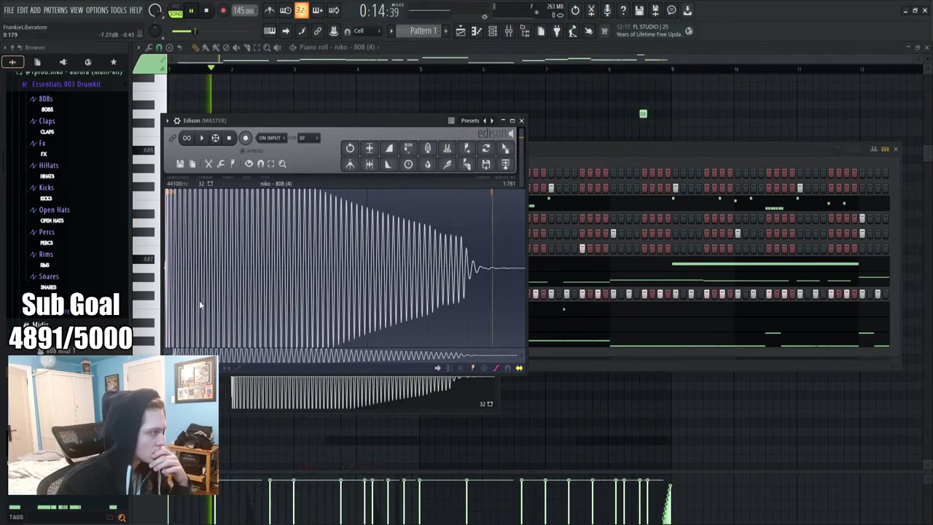
Examine the pitch region marker at the start of the 808 sample and close the audio editor
scroll(197, 302, "up", 2)
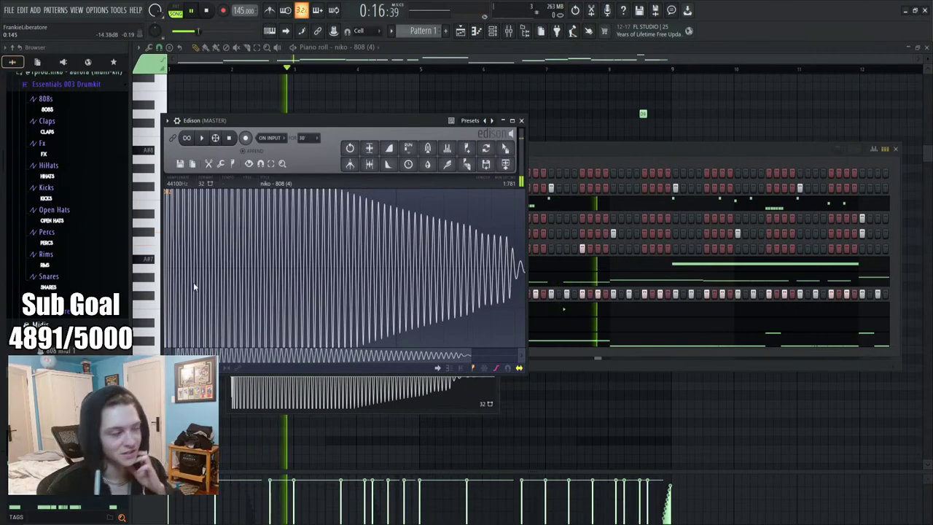
scroll(214, 308, "up", 4)
left_click_drag(222, 356, 205, 356)
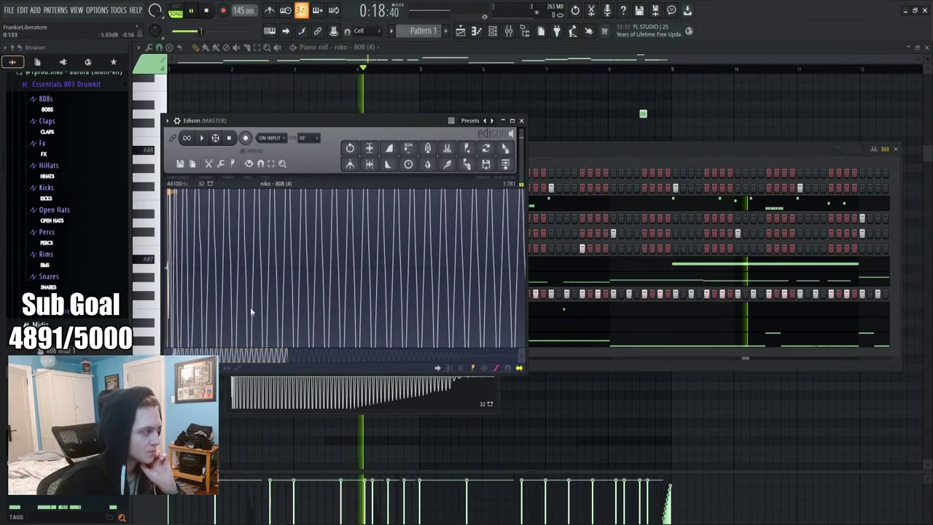
left_click(522, 121)
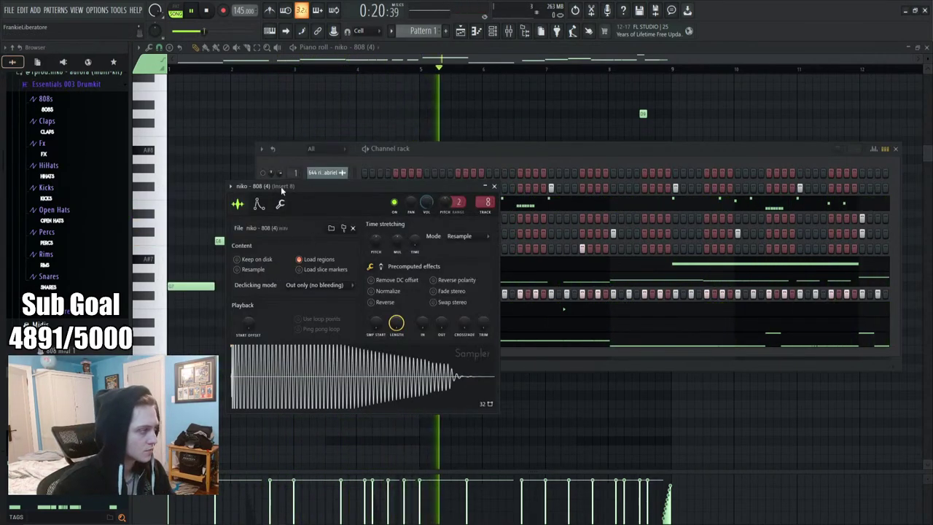
Take niko - 808 (4) out of solo so all channels are enabled in the channel rack, and start playback
key("F7")
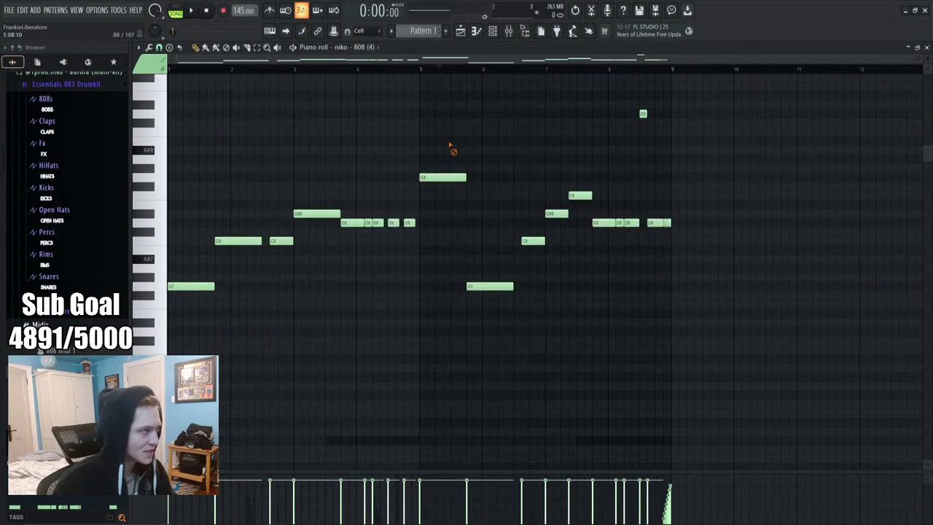
left_click(491, 30)
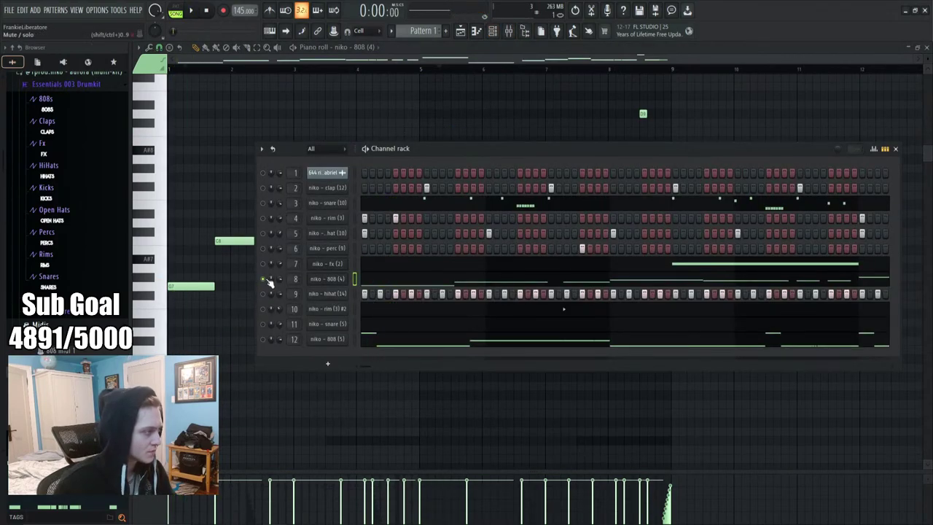
left_click(265, 280, "ctrl")
key("space")
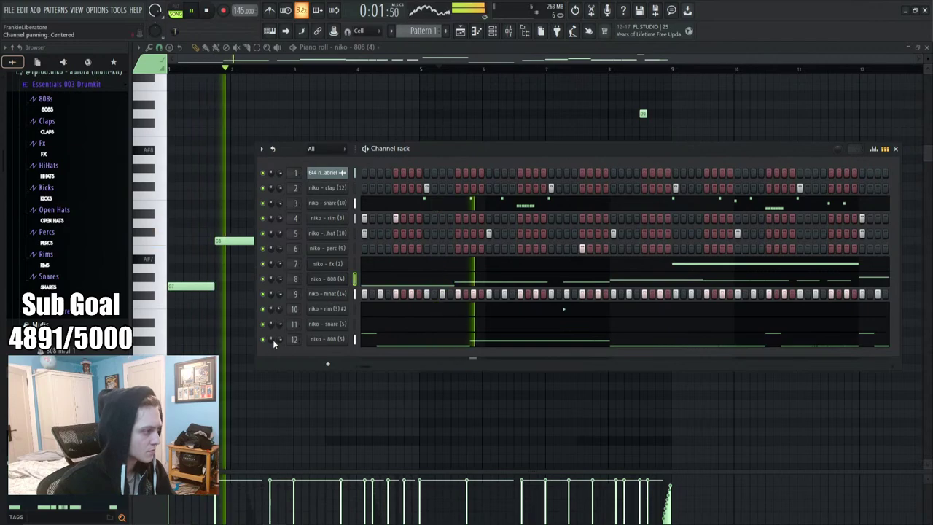
Transpose all niko - 808 (4) notes down three octaves in the piano roll and stop playback
key("F6")
scroll(218, 359, "up", 5)
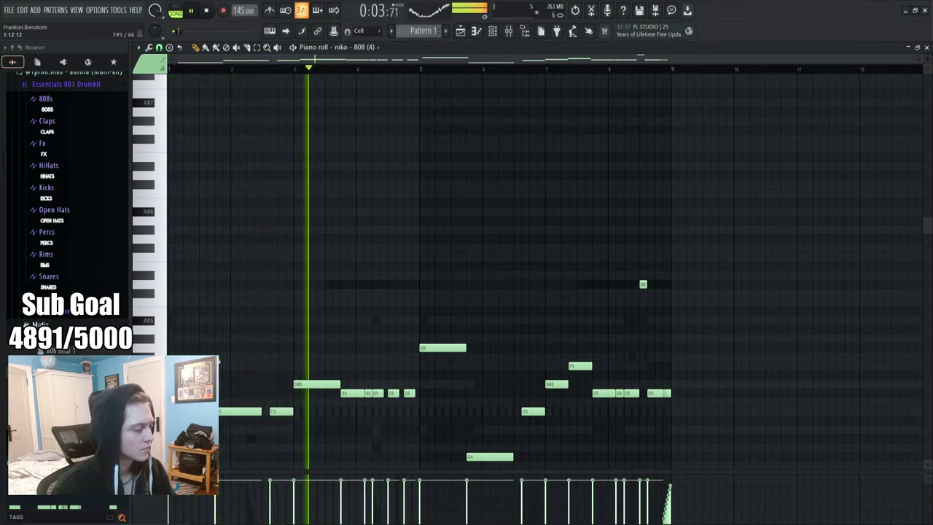
key("space")
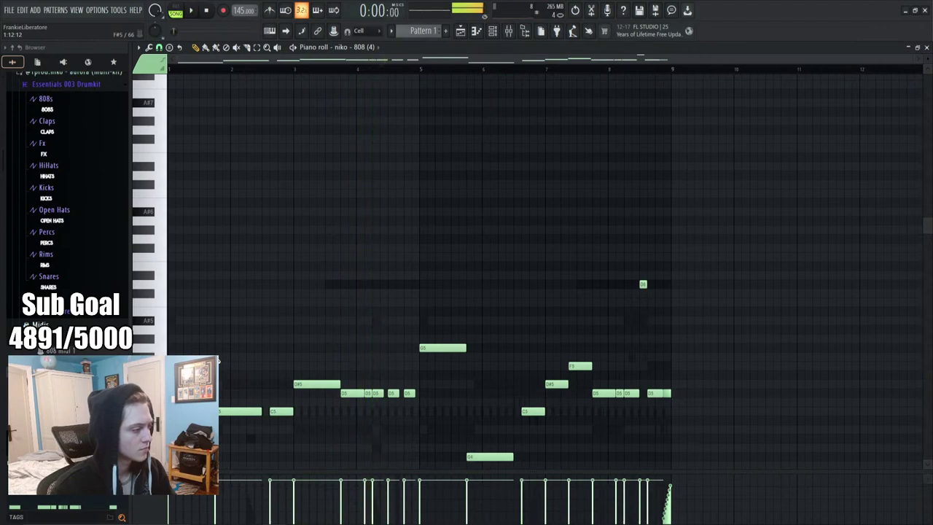
Try the niko - 808 (4) notes two octaves higher with playback and return them to the lower octave
key("ctrl+Up")
key("ctrl+Up")
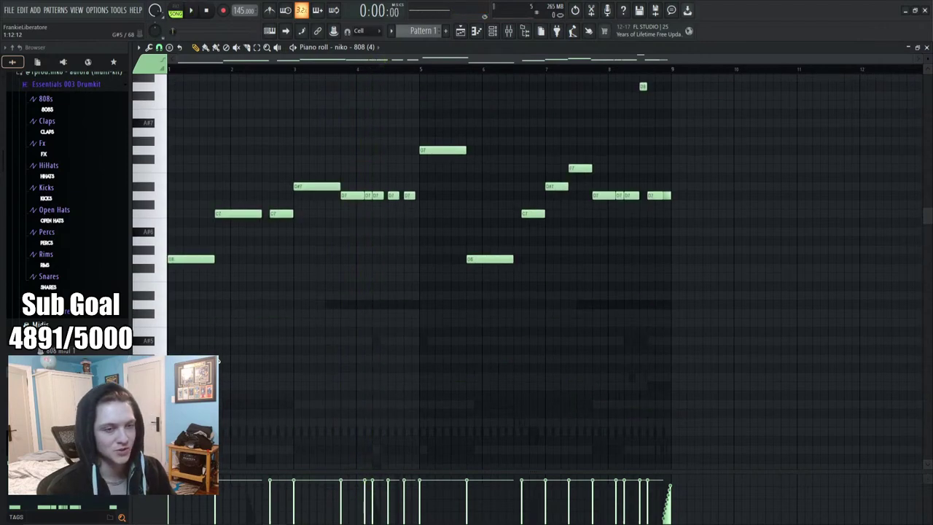
key("space")
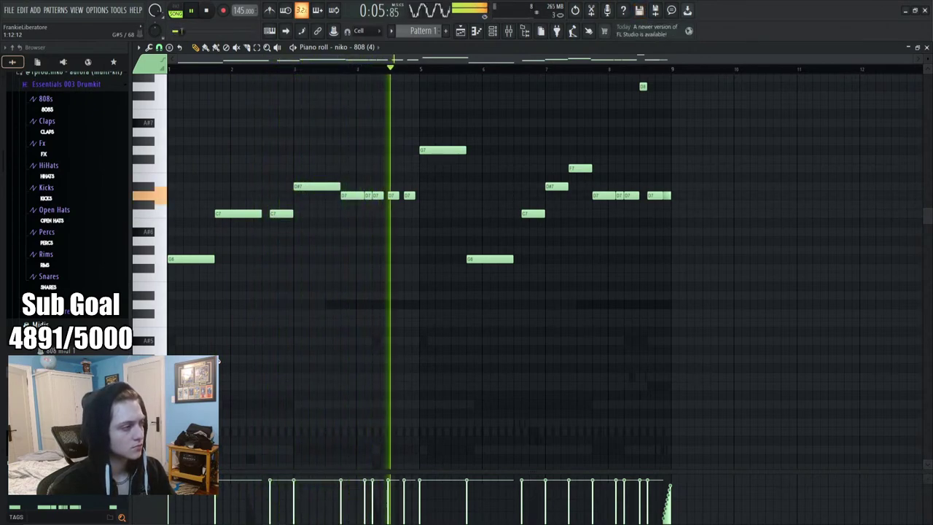
key("ctrl+Down")
key("ctrl+Down")
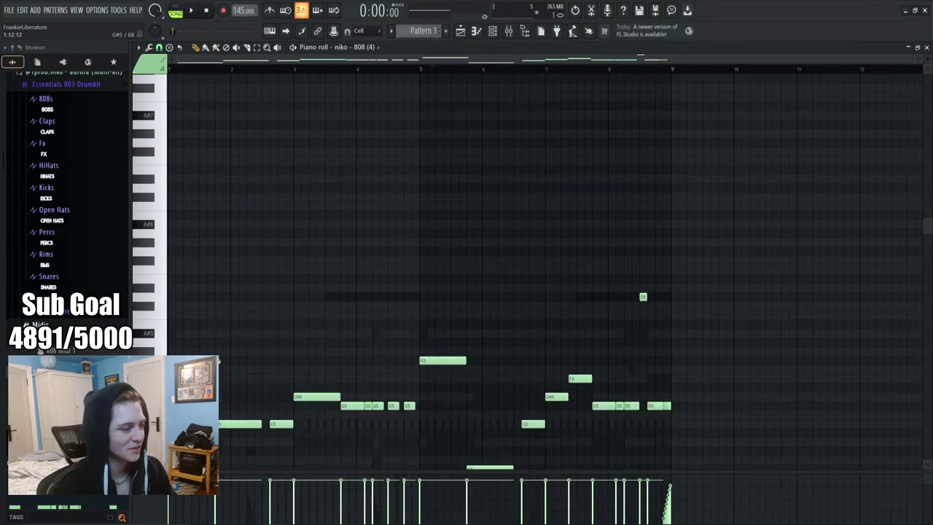
key("space")
Mute niko - 808 (4), enable niko - 808 (5), and open the piano roll of niko - 808 (5)
left_click(500, 33)
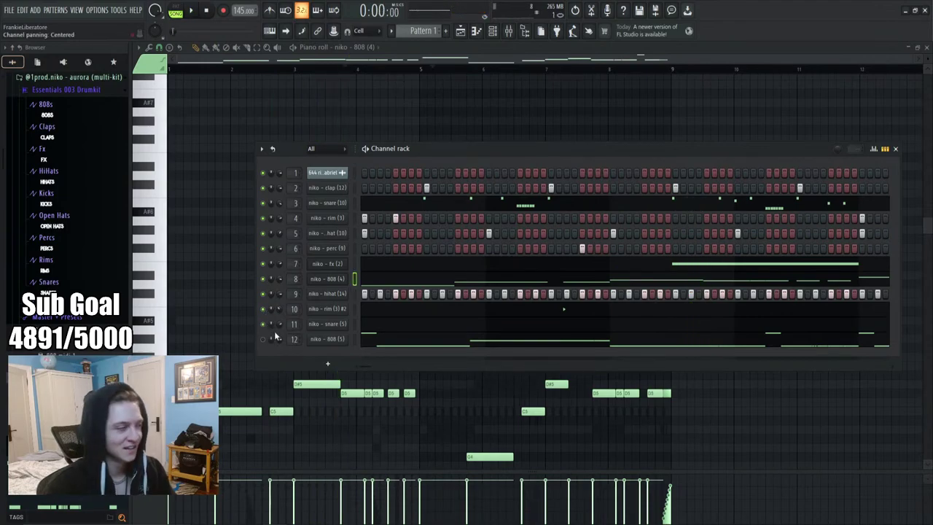
left_click(263, 279)
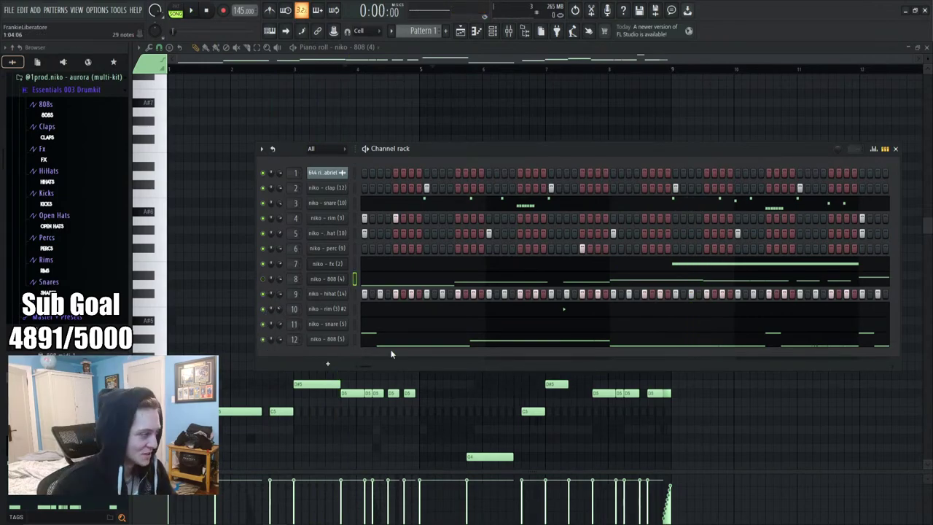
left_click(328, 339)
key("F6")
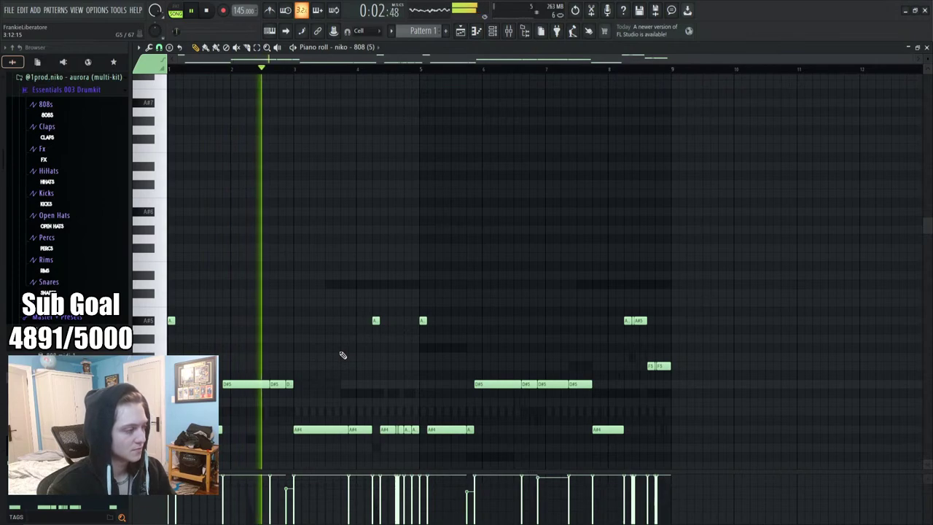
Try the 808 midi 4 file as the note pattern for niko - 808 (5) and listen to it
scroll(343, 355, "down", 2)
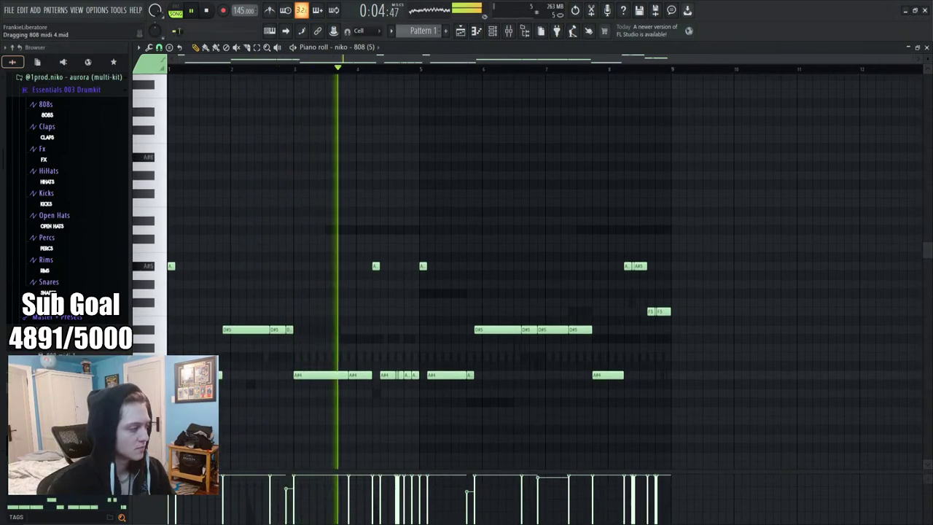
left_click_drag(265, 354, 264, 355)
key("Down")
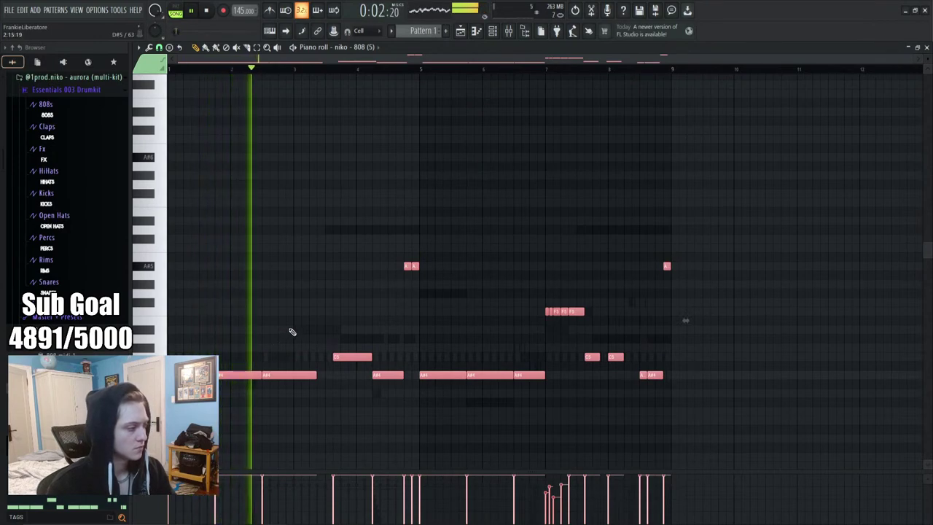
scroll(332, 326, "down", 2)
key("space")
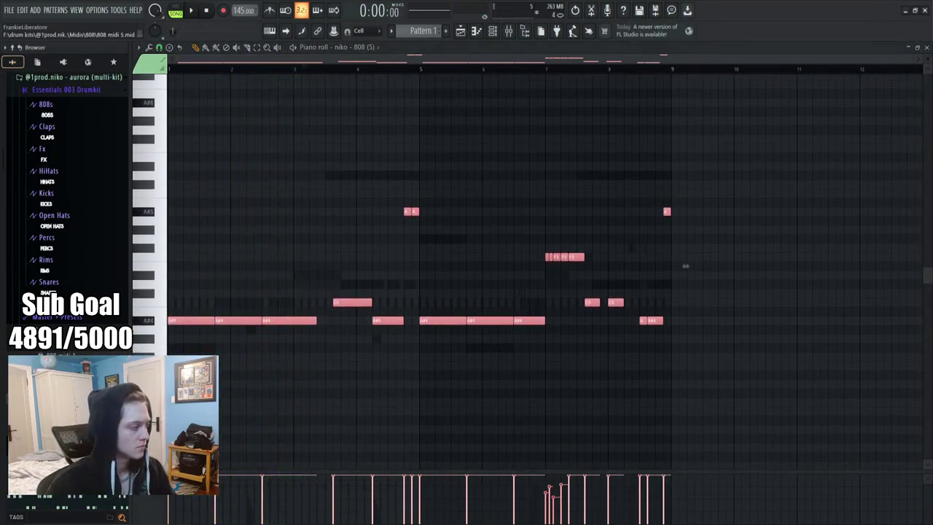
Audition 808 midi 5 and another 808 MIDI file on niko - 808 (5), transposing the second one down seven semitones
left_click_drag(65, 306, 265, 286)
scroll(265, 286, "up", 2)
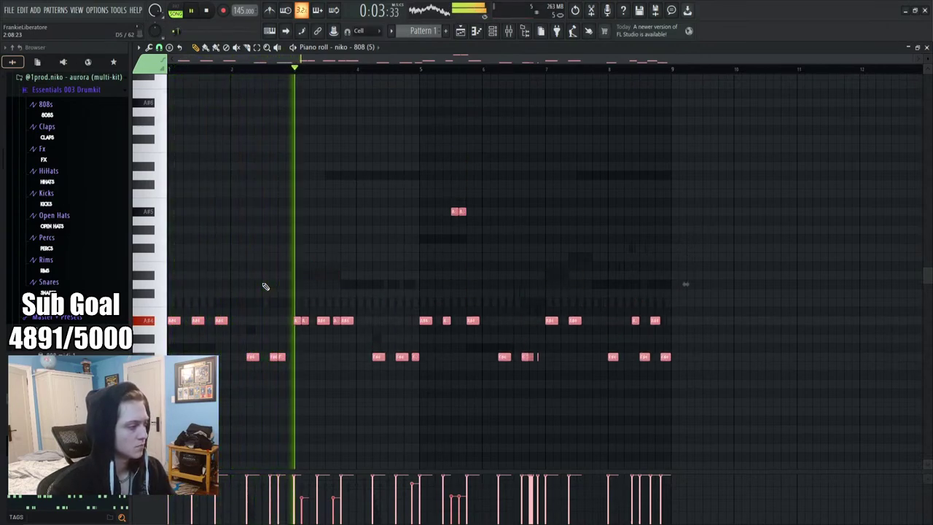
left_click_drag(65, 317, 235, 319)
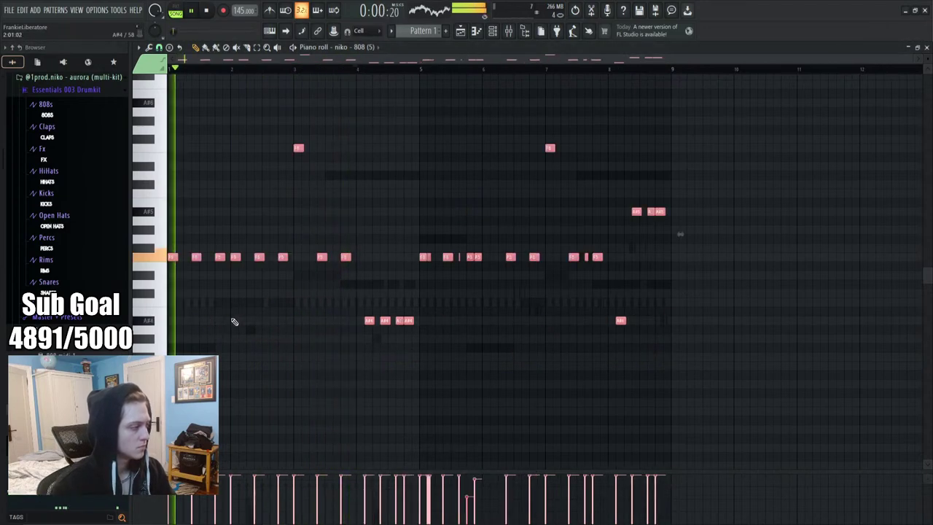
key("space")
scroll(233, 320, "up", 2)
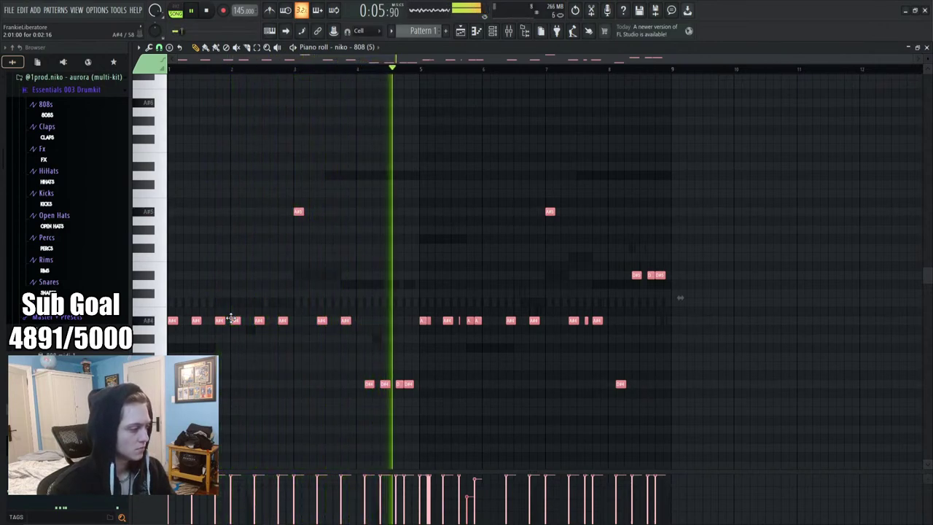
Load another 808 MIDI file into the niko - 808 (5) piano roll and transpose its notes down three semitones
left_click_drag(300, 318, 292, 340)
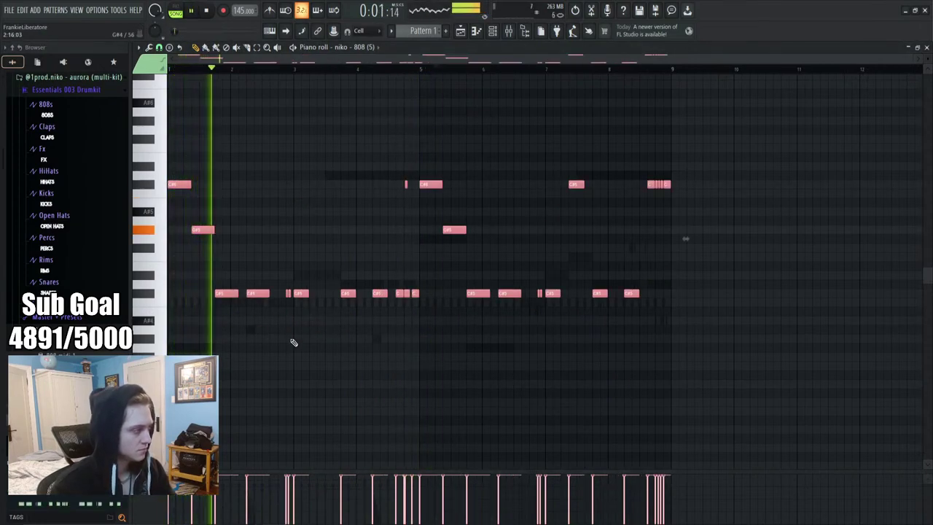
key("Down")
key("Down")
key("Down")
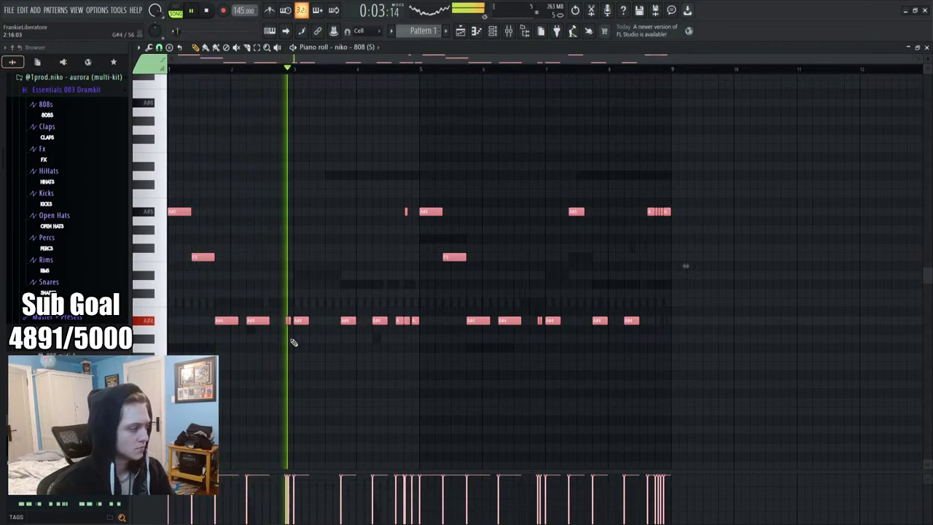
left_click(305, 380)
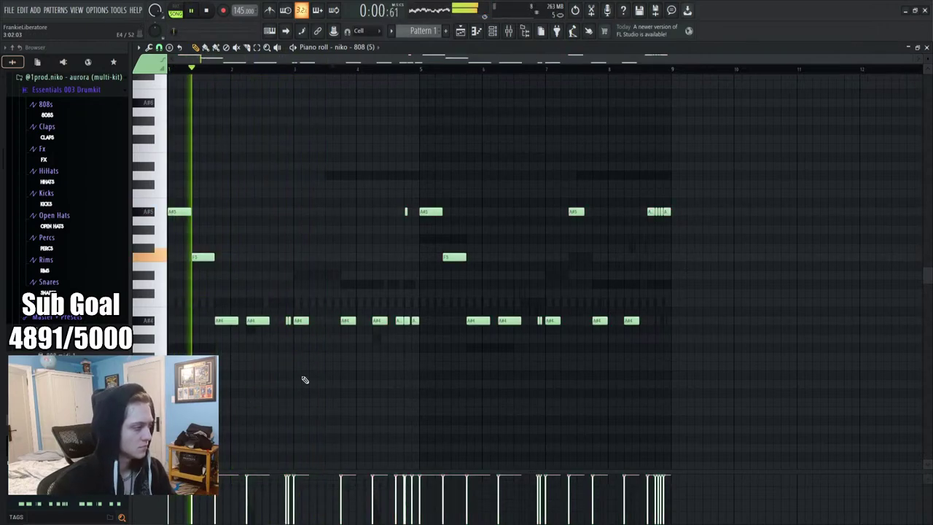
Lengthen the long A#4 notes in bars 1 to 3, extending those before bar 2 and at bar 3 to meet the following notes
left_click_drag(309, 320, 335, 331)
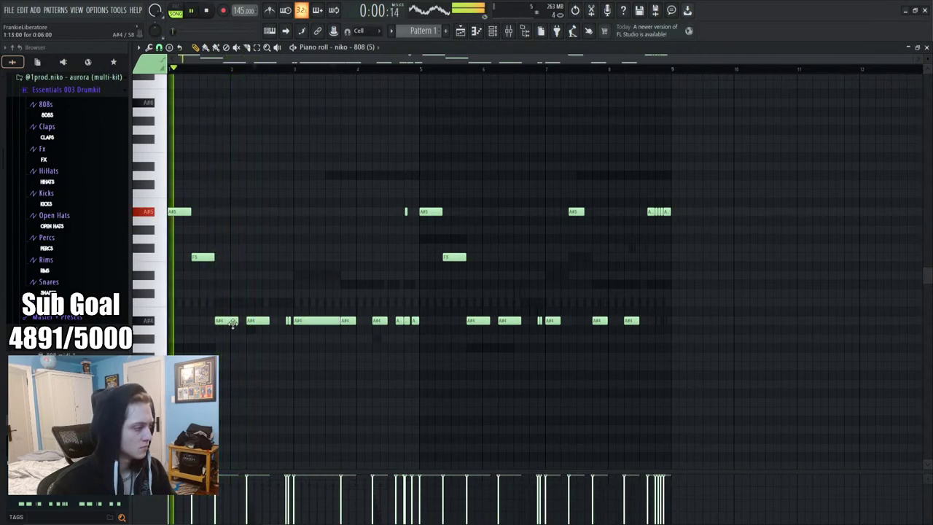
left_click_drag(265, 322, 278, 322)
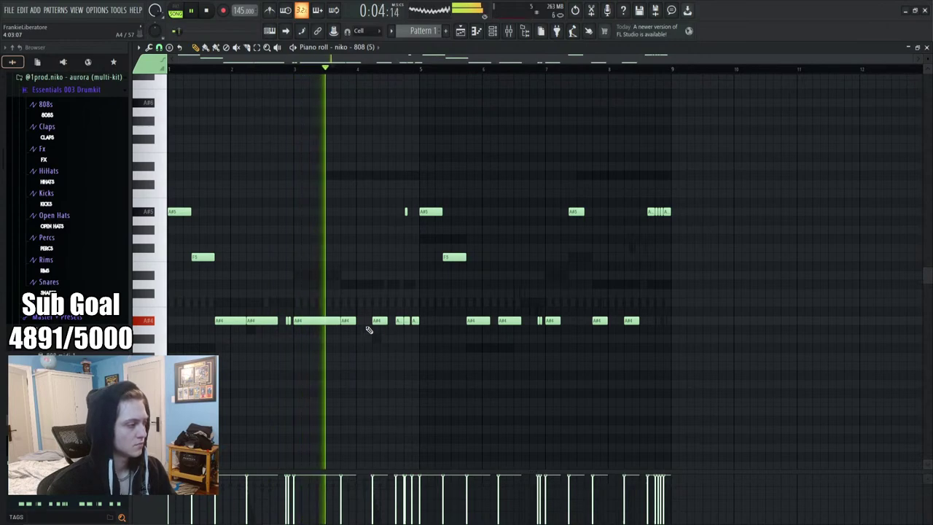
Listen to the pattern around bar 4 and check the 808 channels in the channel rack
left_click(379, 69)
scroll(380, 71, "up", 4)
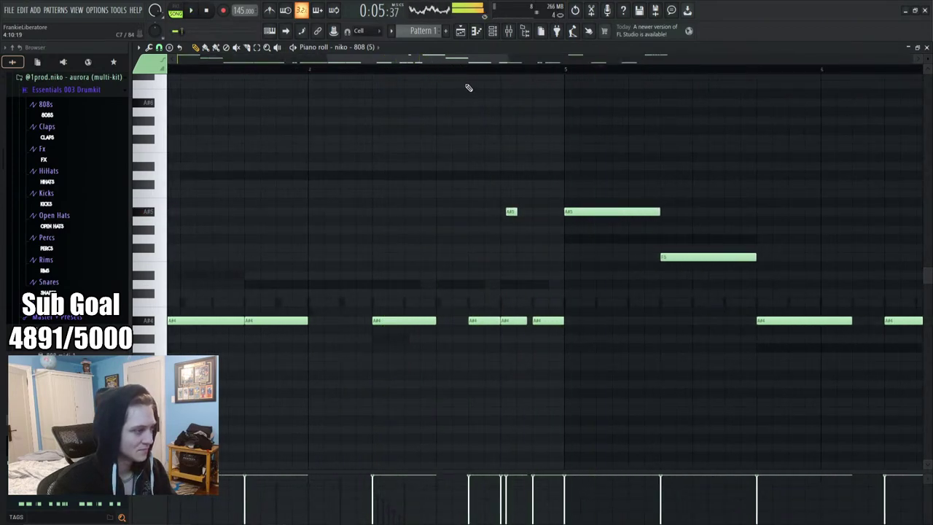
left_click(494, 33)
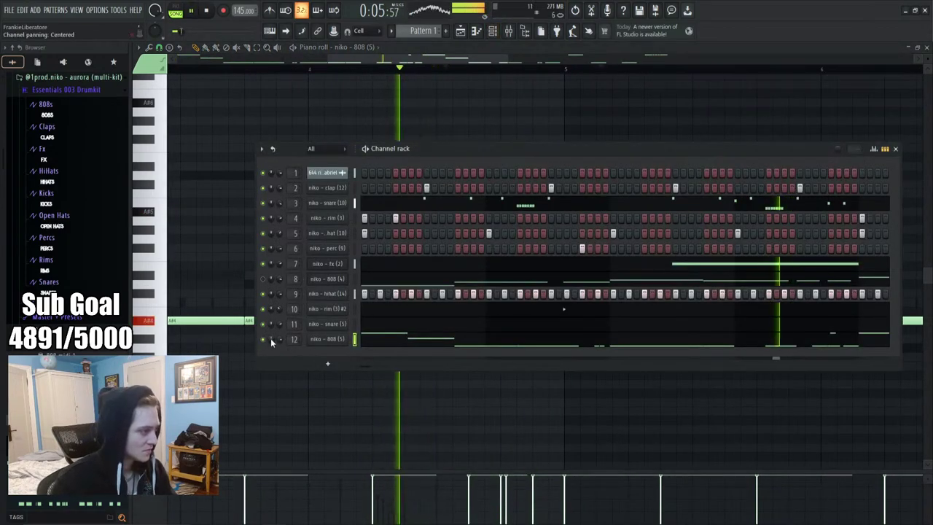
key("space")
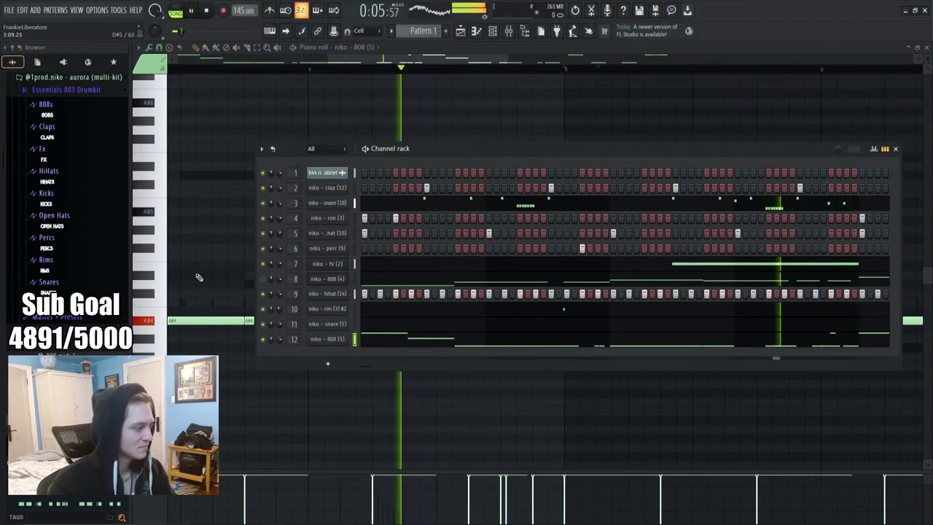
key("F6")
scroll(514, 73, "down", 4)
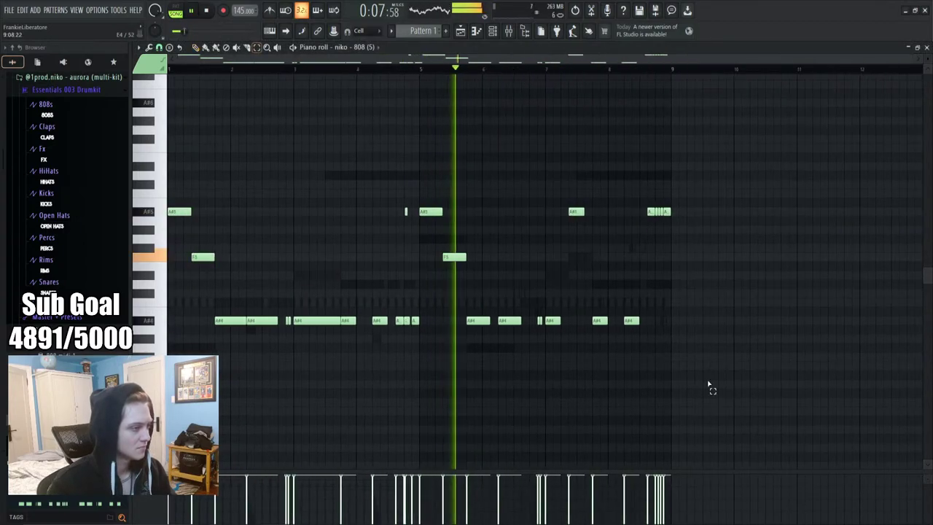
left_click_drag(708, 384, 437, 192)
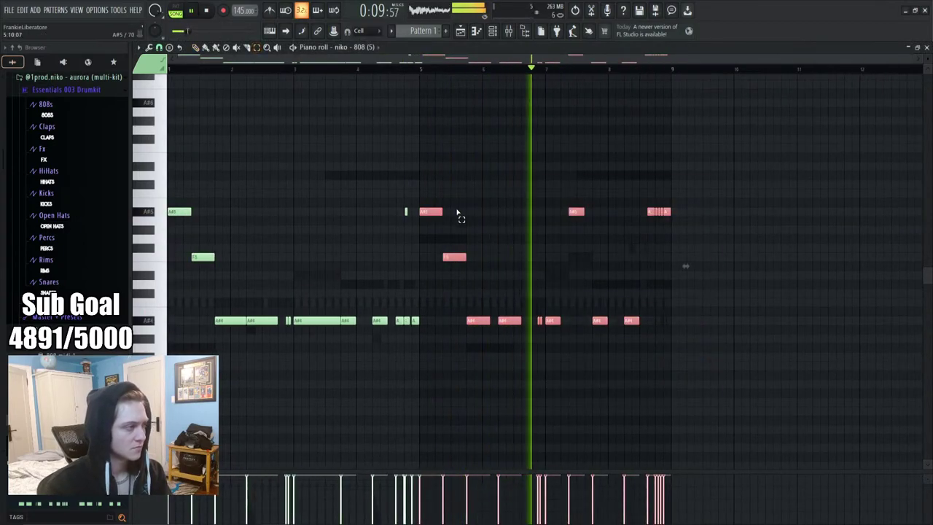
left_click(470, 217)
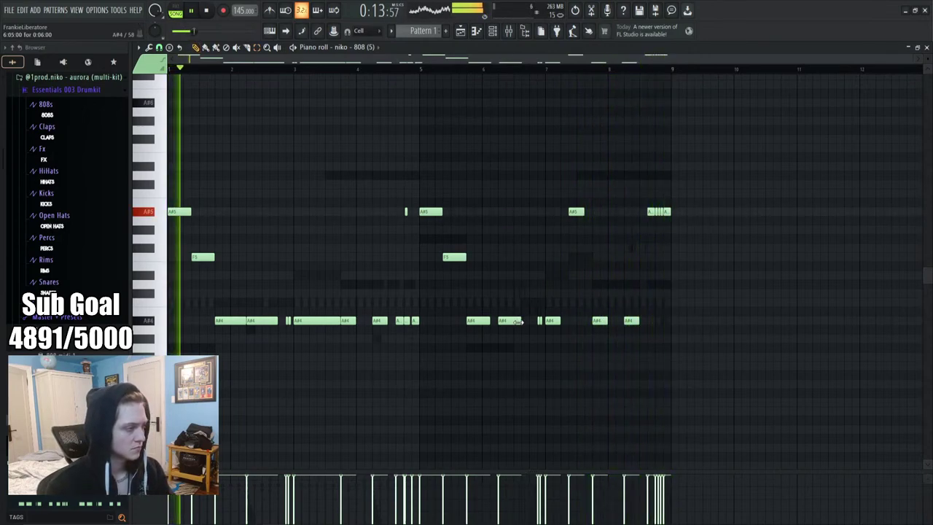
Lengthen the A#4 note at bar 7 to meet the next low note, transpose the whole pattern up two octaves and play it
left_click_drag(566, 326, 590, 326)
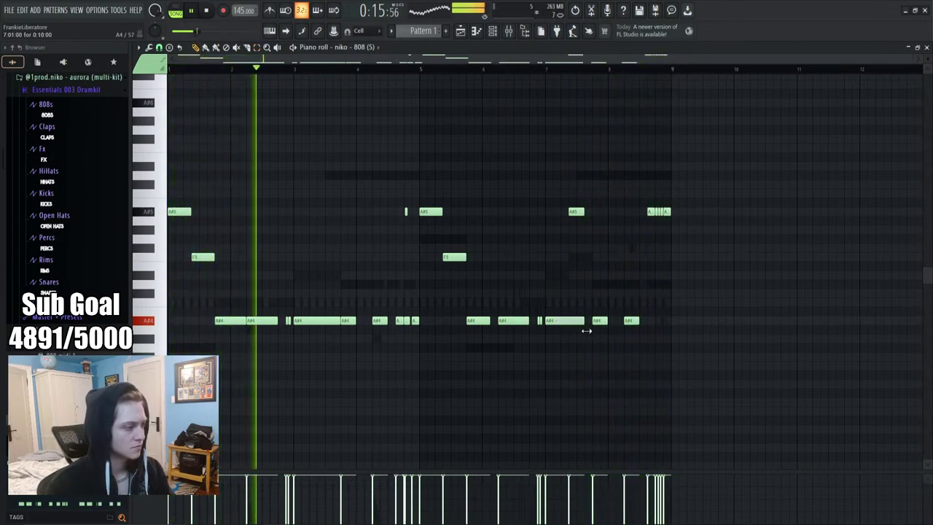
key("space")
key("ctrl+Up")
key("ctrl+Up")
key("space")
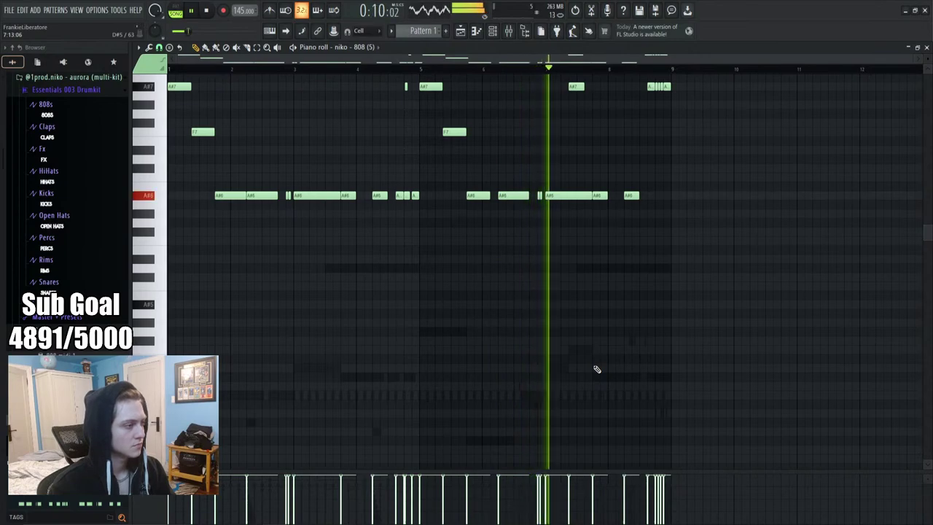
Raise the long A#6 notes at bars 7 and 3 to C#7 and play the pattern
key("space")
scroll(585, 284, "up", 3)
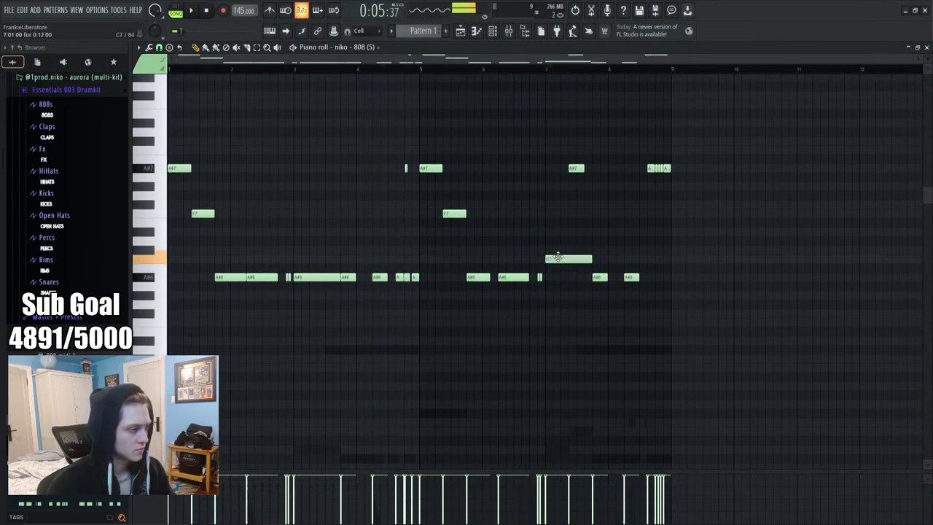
left_click_drag(558, 253, 551, 253)
key("space")
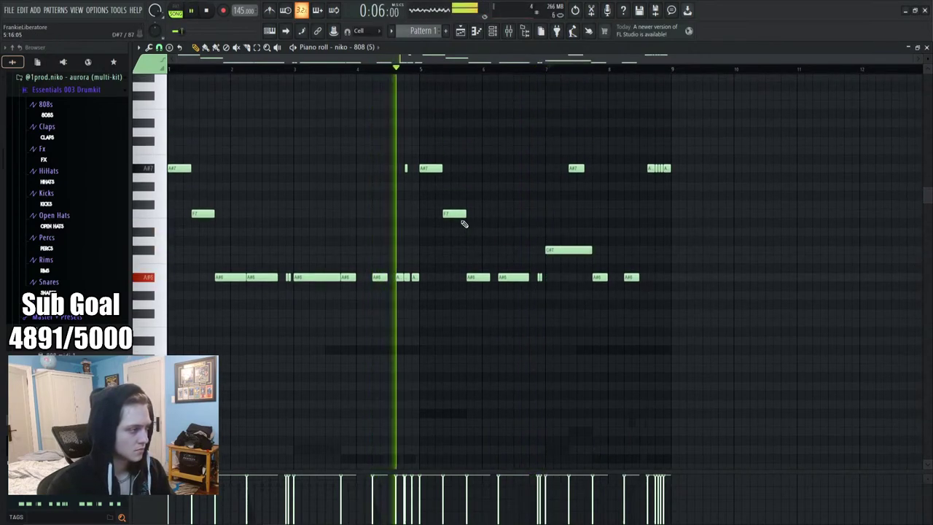
left_click_drag(330, 277, 330, 250)
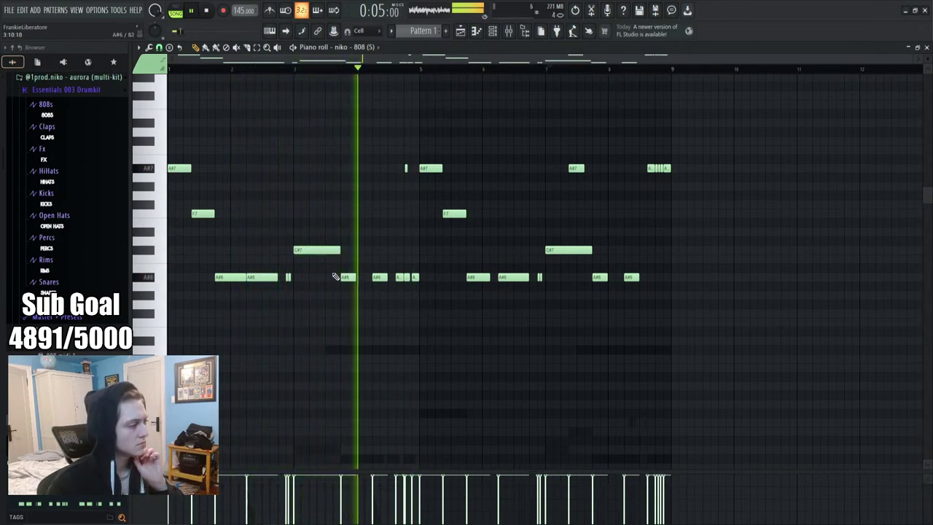
Raise the two short A#6 notes after the long C#7 note of bar 3 to C7
key("space")
right_click(345, 258)
key("space")
left_click_drag(347, 277, 374, 258)
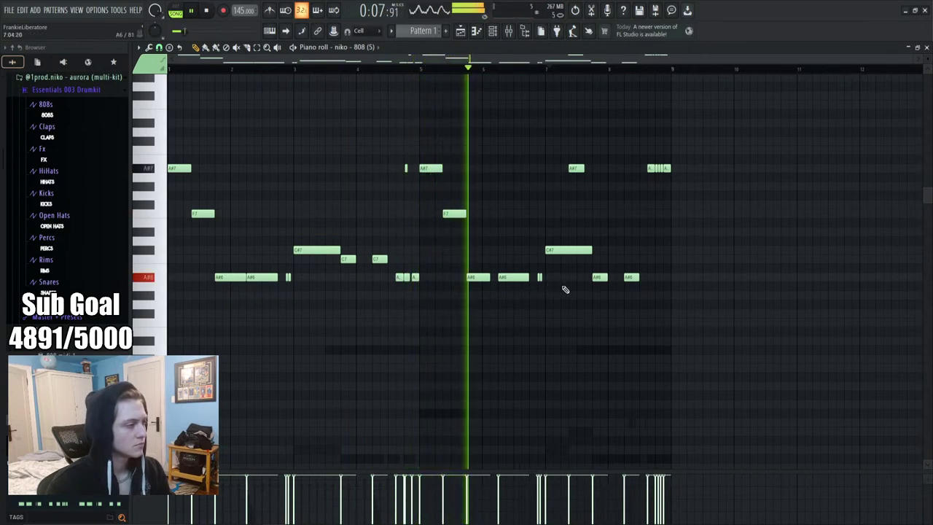
Rework bar 7: shorten the C#7 note to the next note's start, lower the A#7 note to D#7 and raise the last A#6 note to C7
left_click_drag(599, 276, 600, 249)
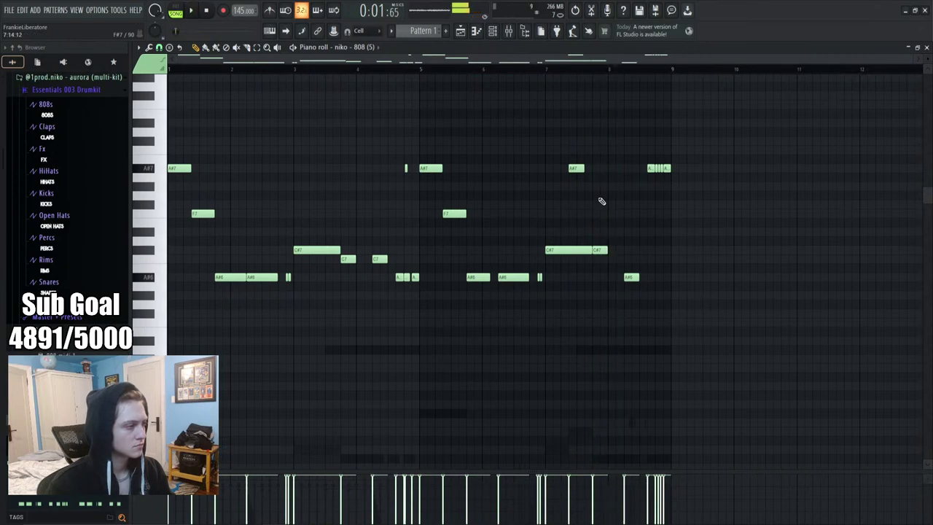
left_click(417, 66)
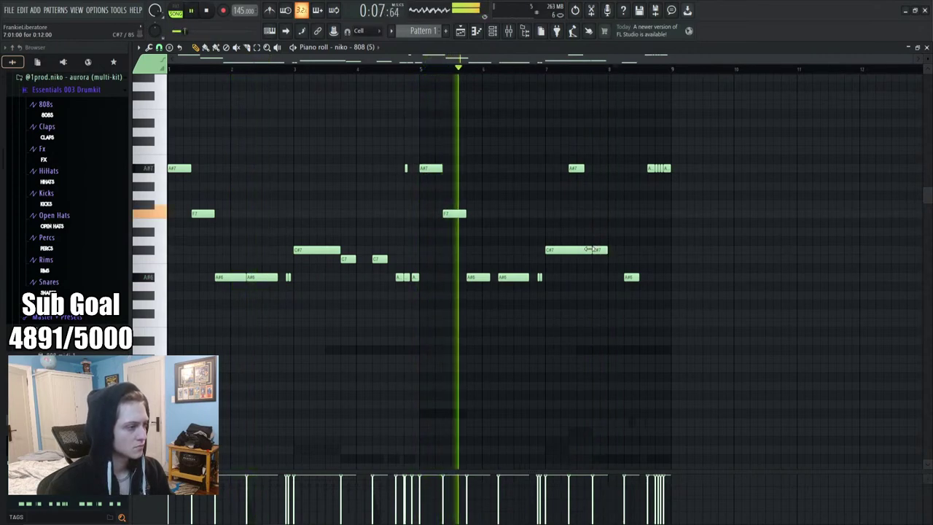
left_click_drag(584, 249, 568, 251)
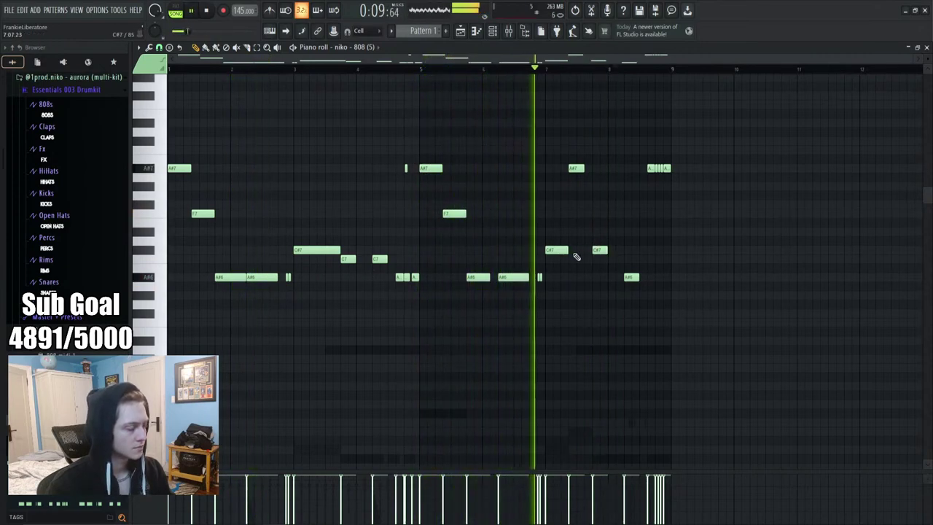
key("space")
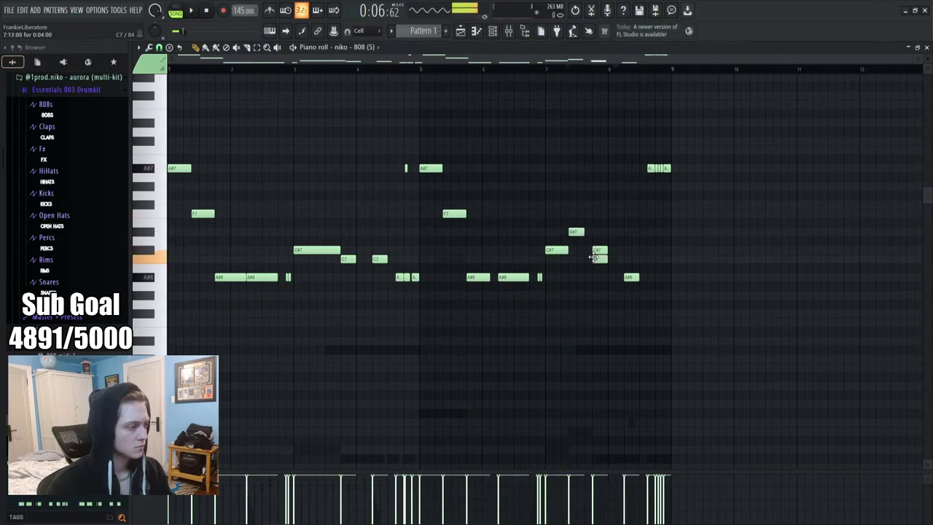
key("space")
Transpose the pattern down two octaves, raise the A#4 note in bar 8 to C5 and extend the last two C5 notes to meet the following notes
key("ctrl+Down")
key("ctrl+Down")
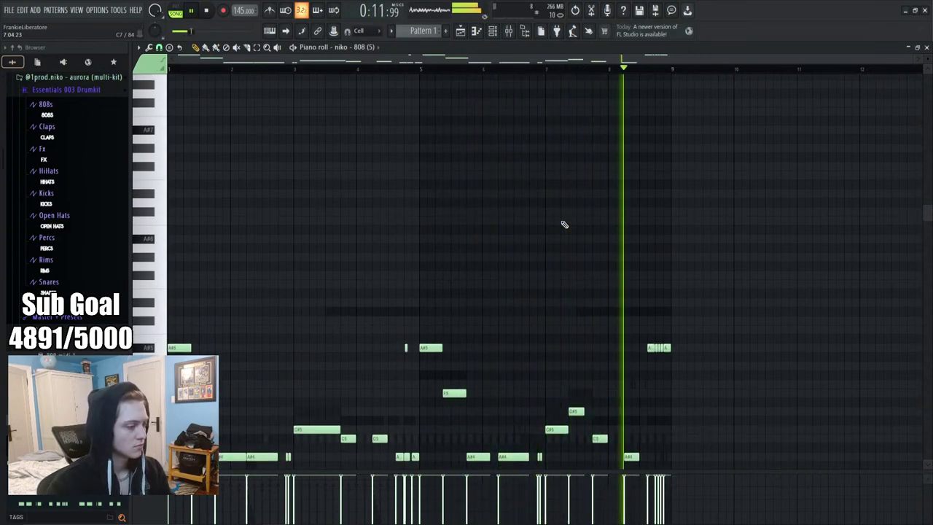
scroll(554, 252, "down", 4)
left_click_drag(608, 330, 648, 328)
left_click(627, 322)
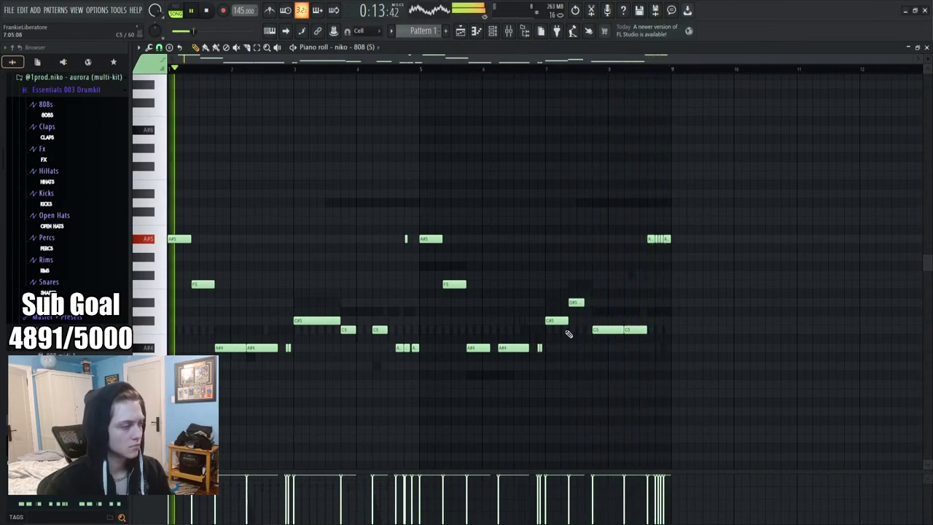
Raise the final A#5 note of bar 8 one octave to A#6 and replay the end of the pattern
left_click(616, 69)
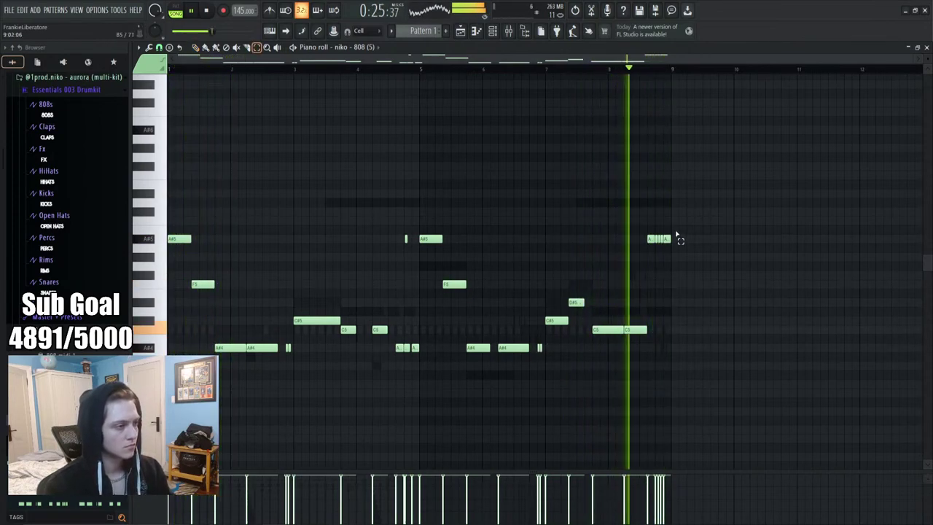
key("ctrl+Up")
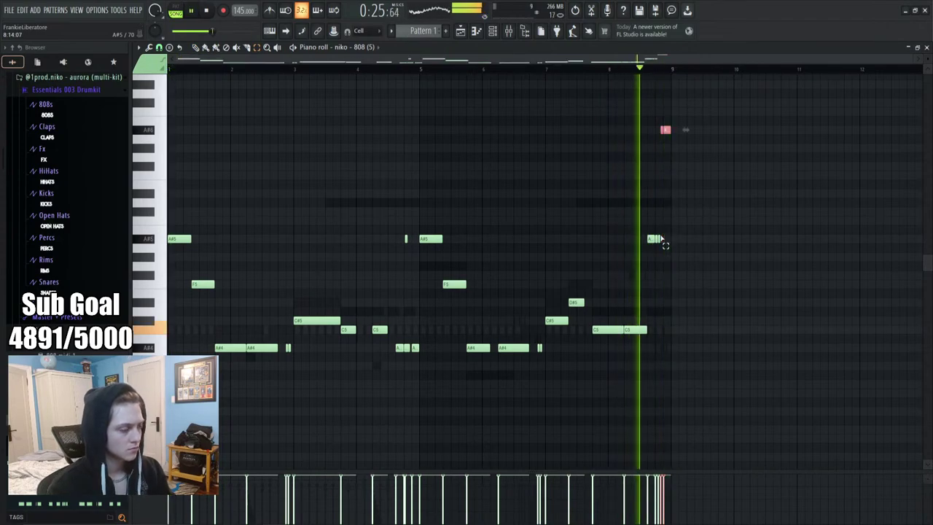
left_click(618, 69)
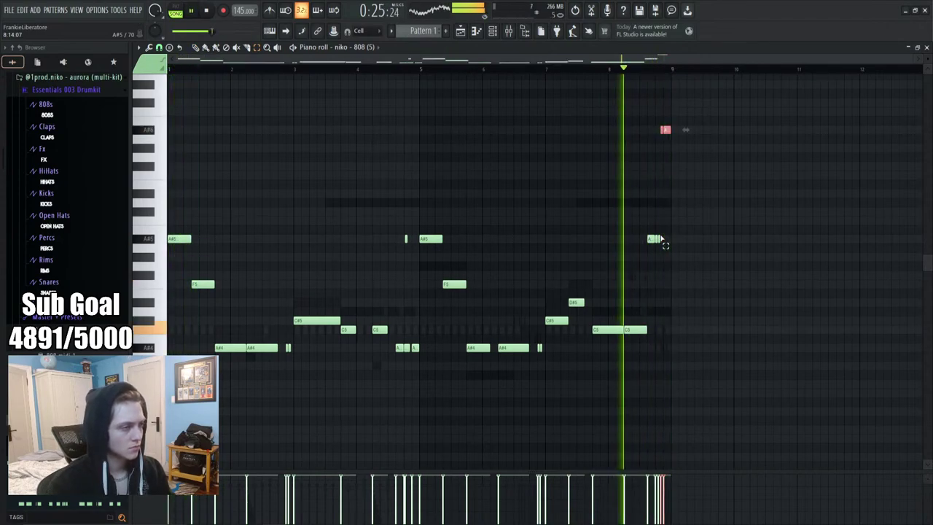
scroll(687, 73, "up", 3)
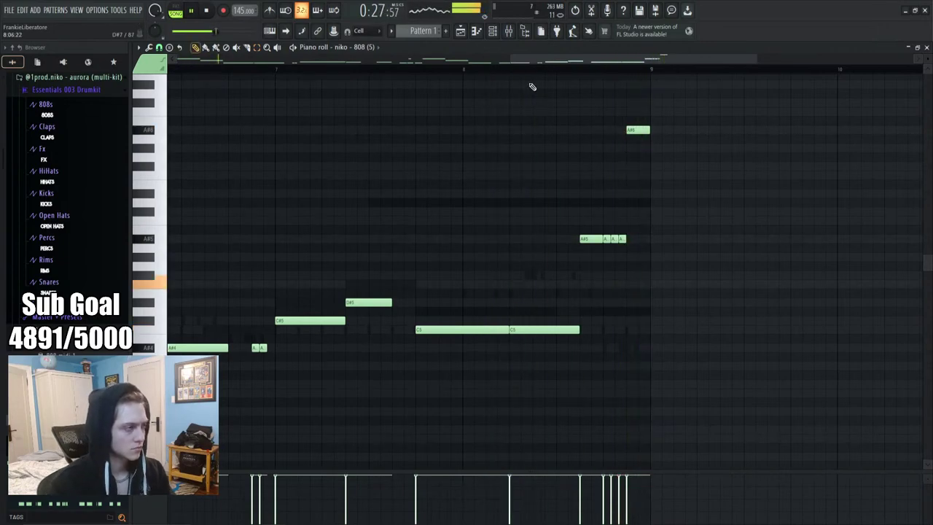
scroll(514, 73, "down", 4)
Solo the niko - 808 (5) channel in the channel rack and play it on its own
key("F6")
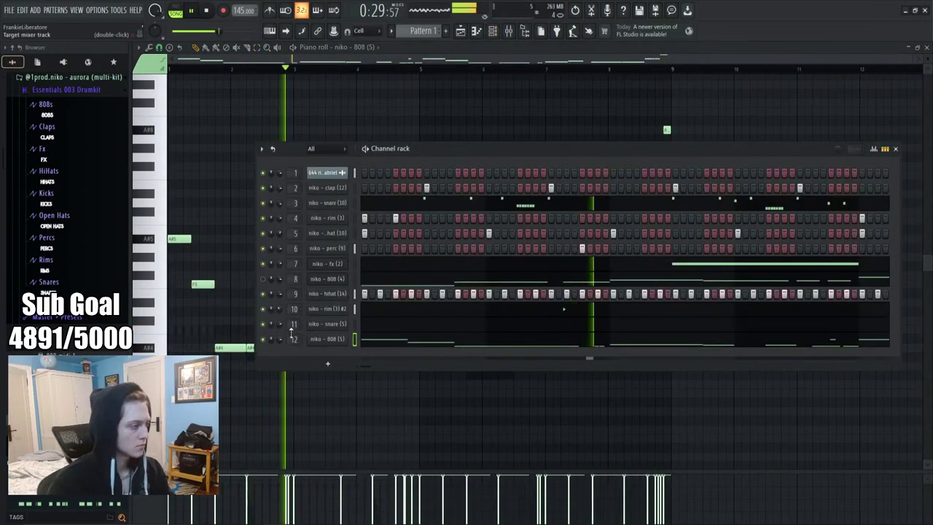
right_click(263, 339)
key("space")
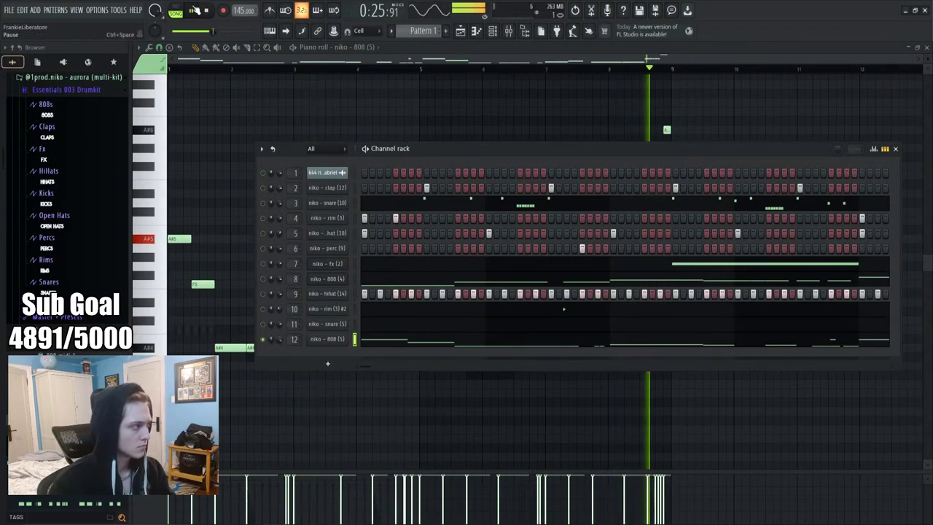
Load Fruity Soft Clipper into slot 10 of mixer track Insert 12
left_click(508, 30)
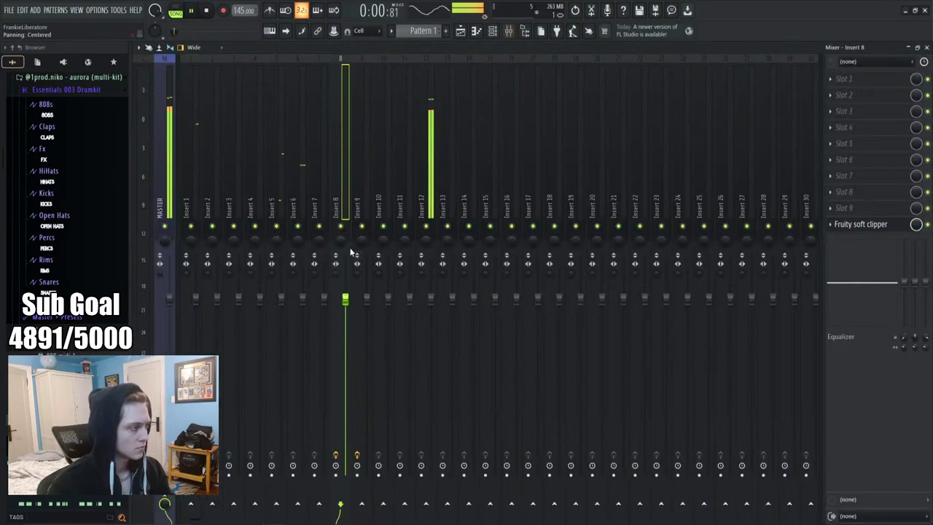
right_click(427, 227)
left_click(847, 225)
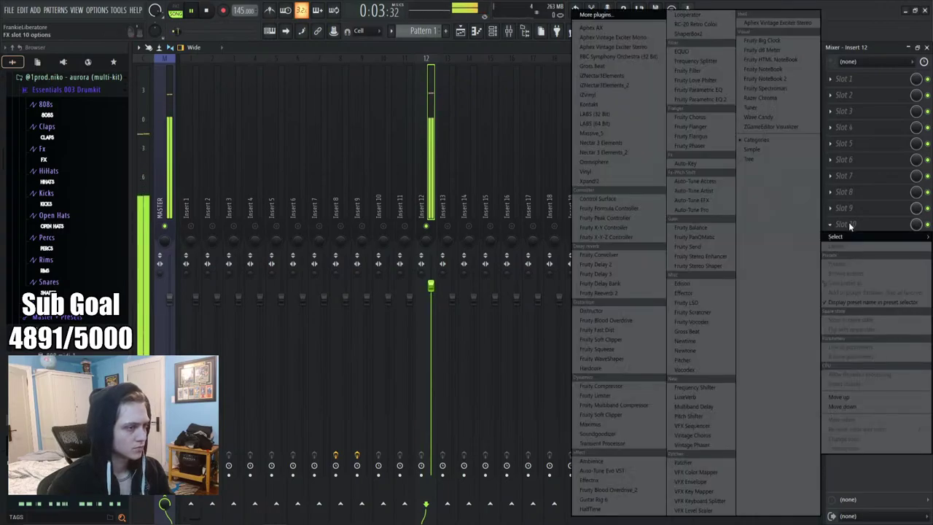
left_click(605, 414)
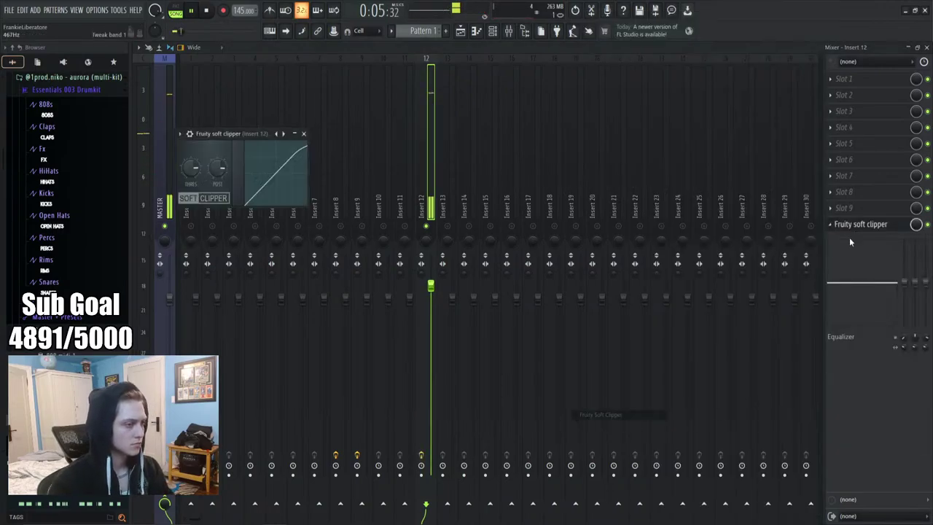
Add Guitar Rig 6 to slot 9 of Insert 12, load the Dirty Studio Bass preset and lower the effect's mix level
left_click(848, 208)
left_click(616, 498)
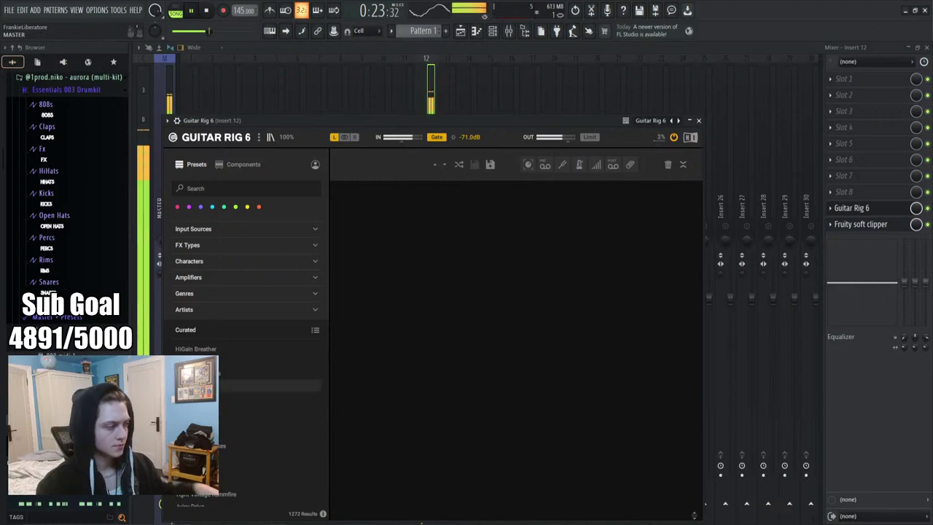
left_click(218, 373)
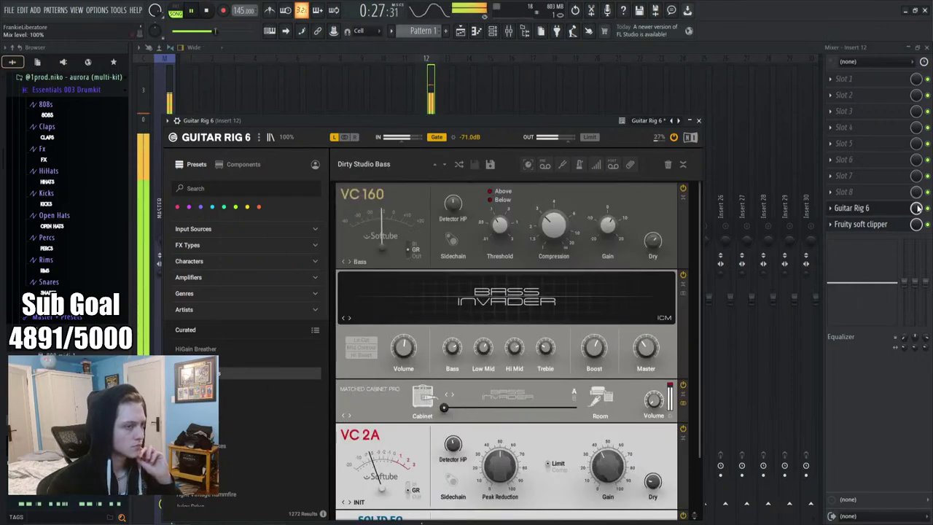
left_click_drag(918, 209, 918, 240)
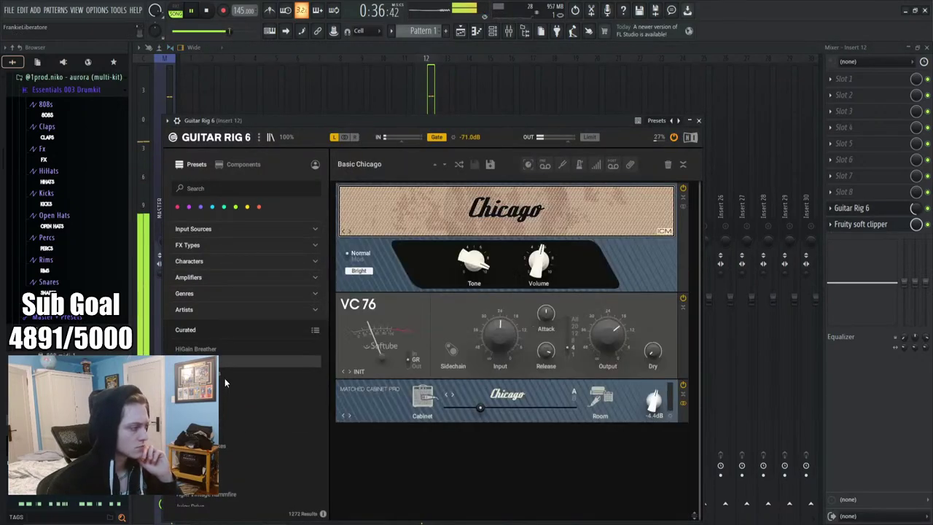
Audition Guitar Rig 6 presets on the 808, including Juicy Drive, Jittery Octave, Spooky Choir and Desert Funk
scroll(231, 435, "down", 1)
left_click(219, 467)
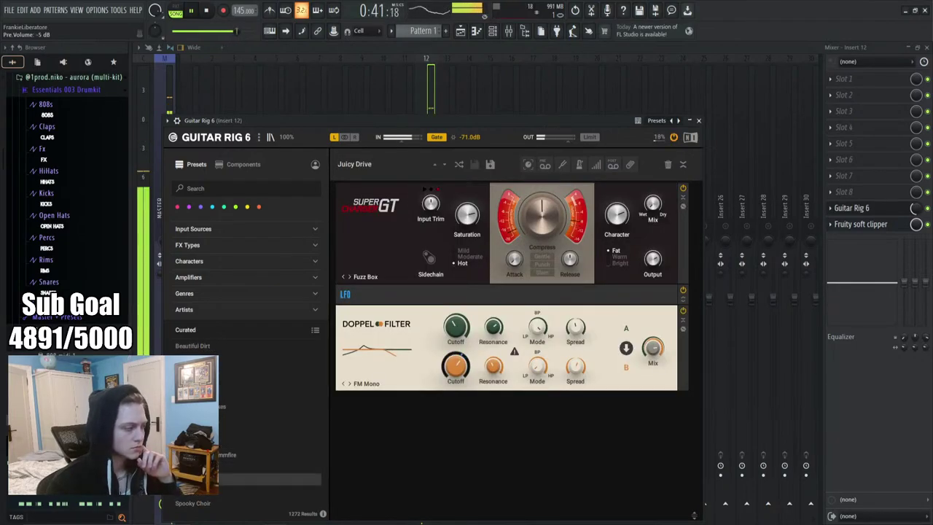
left_click(218, 454)
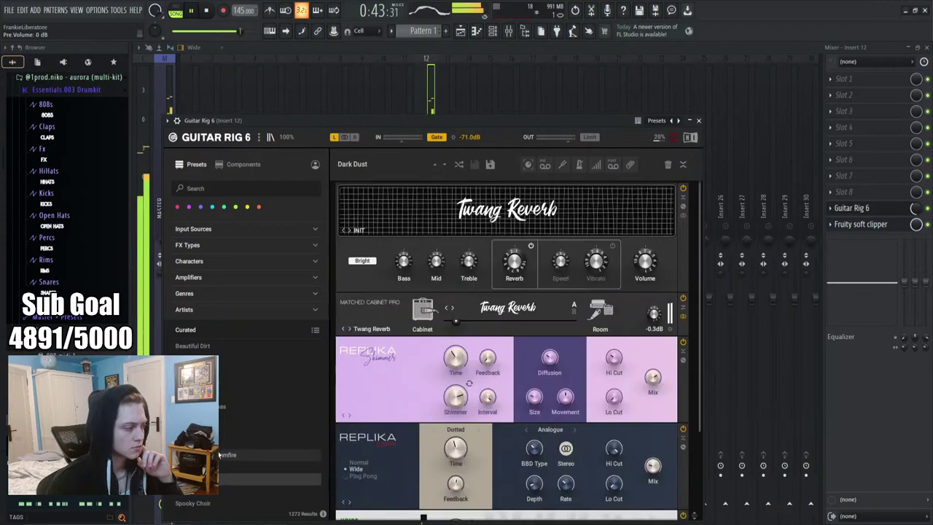
left_click(221, 444)
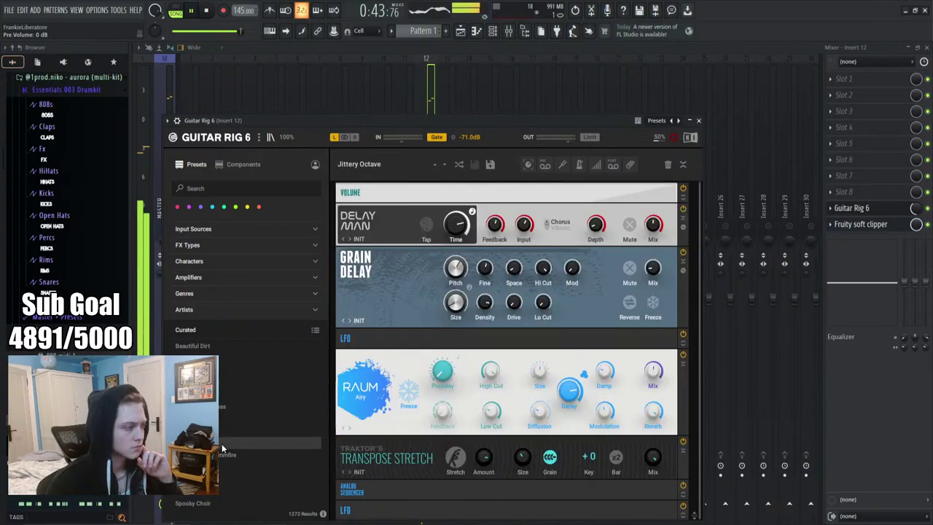
scroll(221, 443, "down", 1)
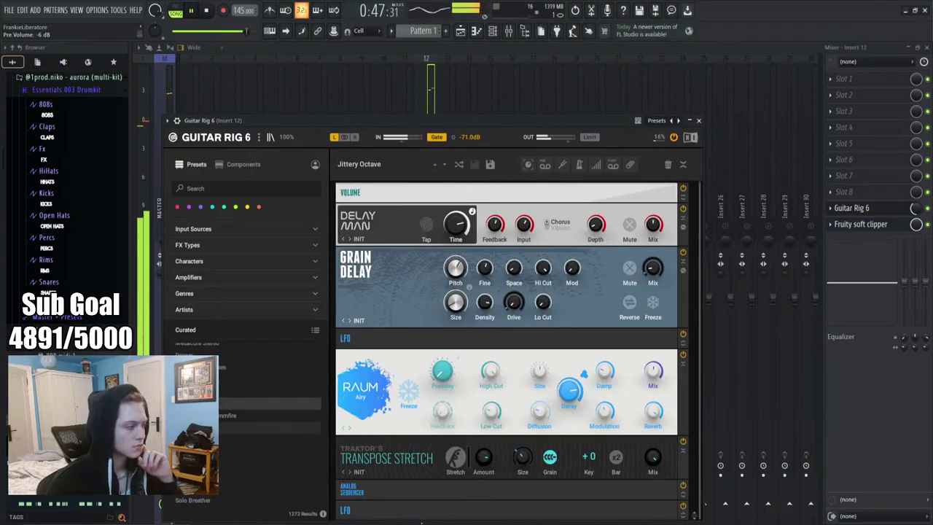
scroll(221, 443, "up", 1)
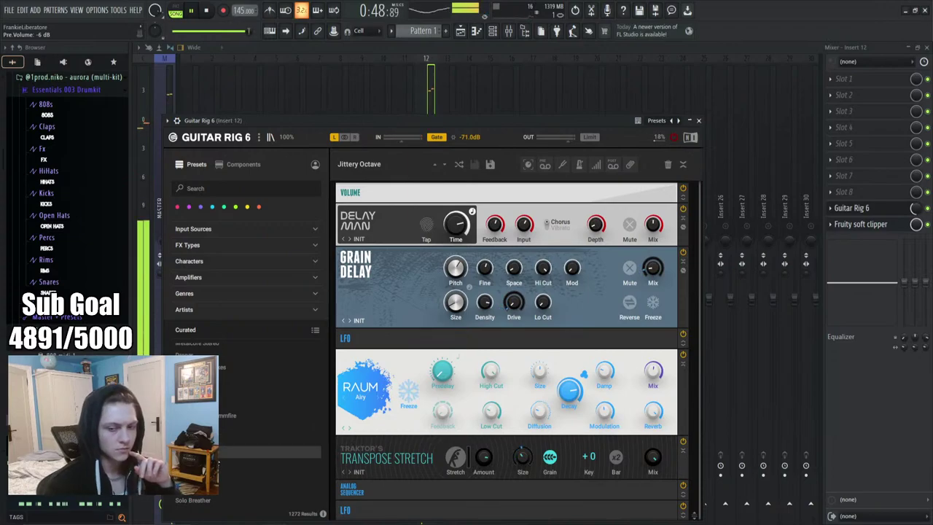
left_click(221, 463)
key("Down")
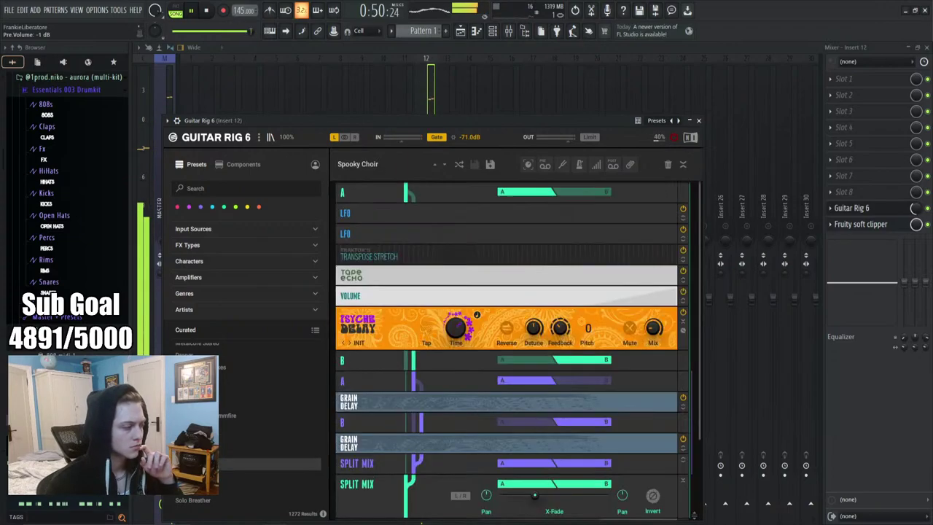
key("Down")
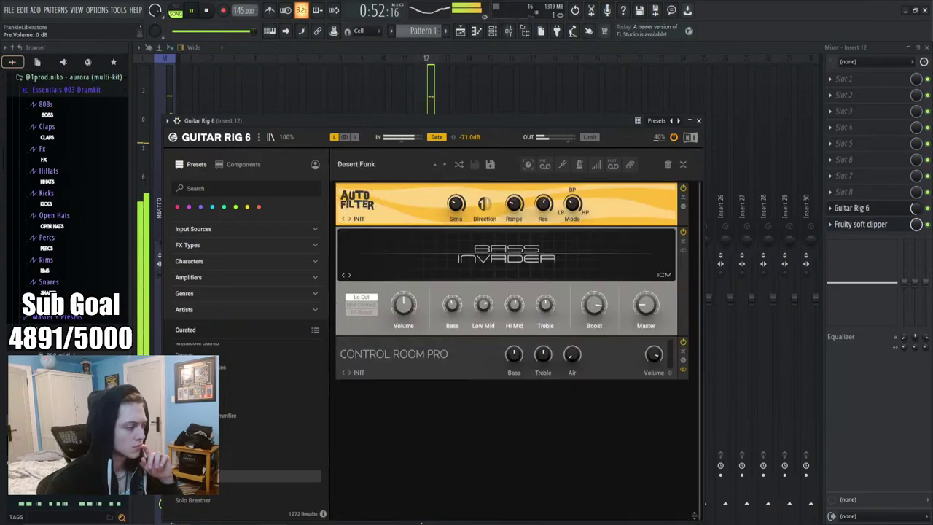
scroll(248, 423, "down", 3)
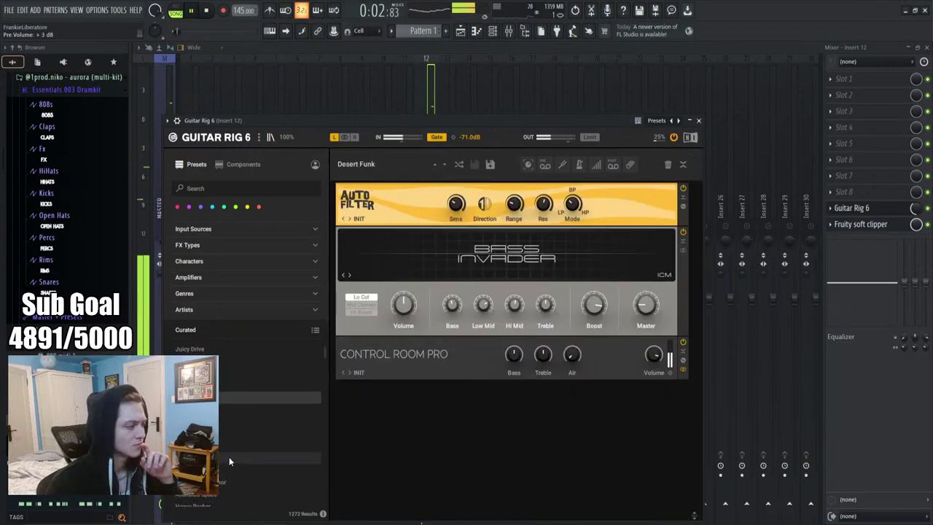
Close Guitar Rig 6, unsolo niko - 808 (5) in the channel rack and play the processed 808 with the full beat
left_click(416, 100)
left_click(509, 31)
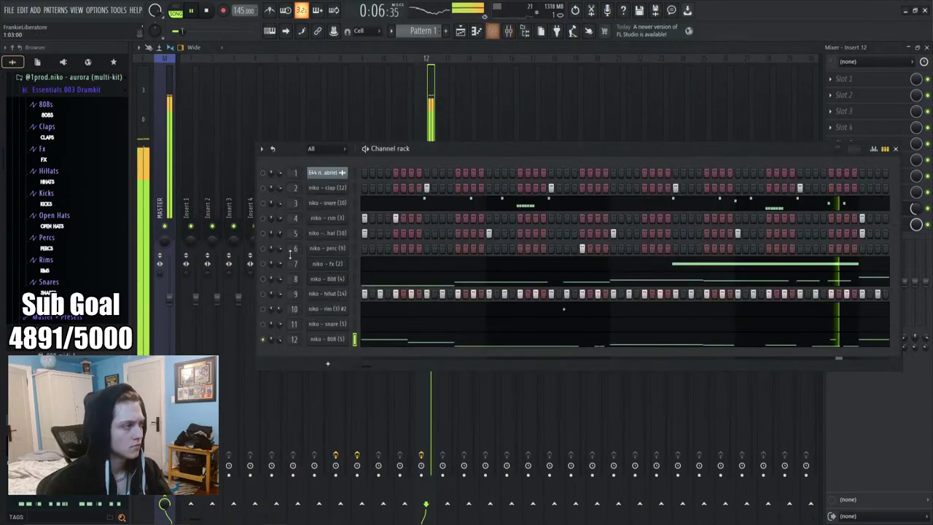
key("space")
key("space")
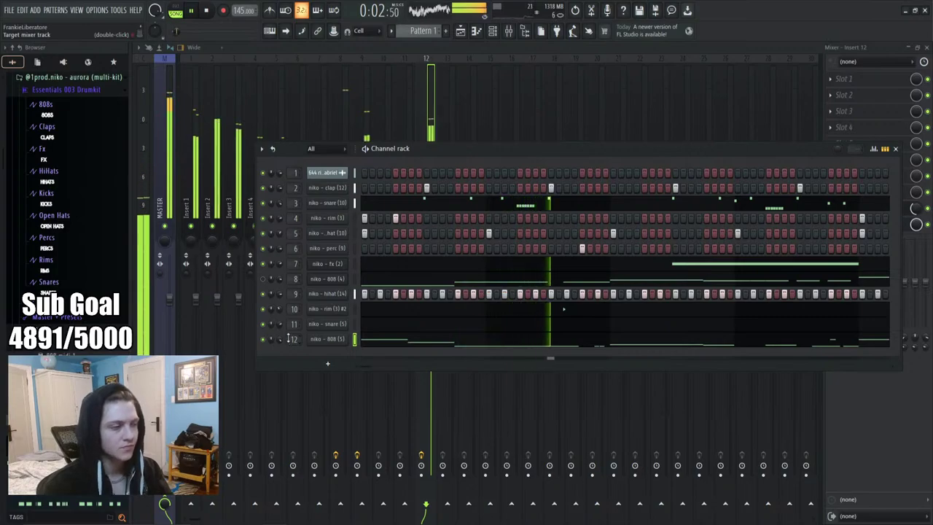
left_click_drag(306, 148, 269, 159)
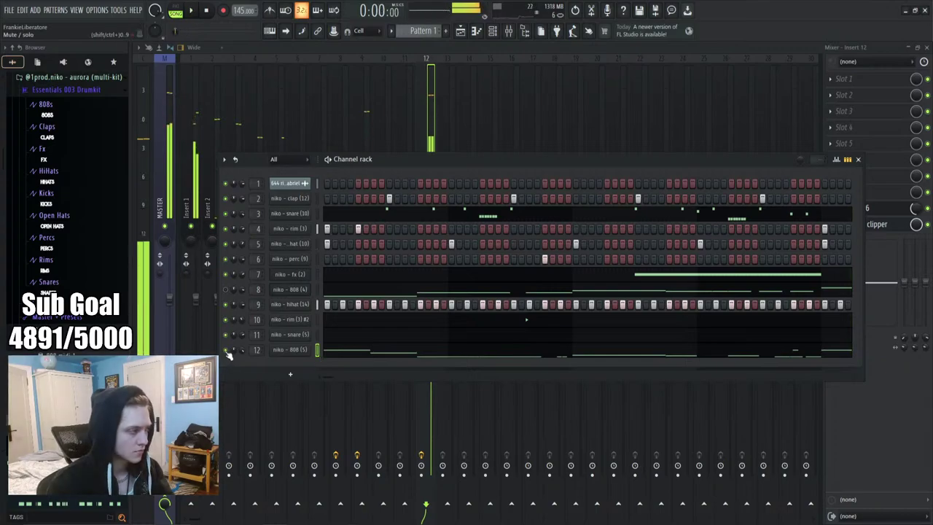
Solo the niko - 808 (5) channel in the channel rack and play the 808 on its own
left_click(291, 351)
key("Escape")
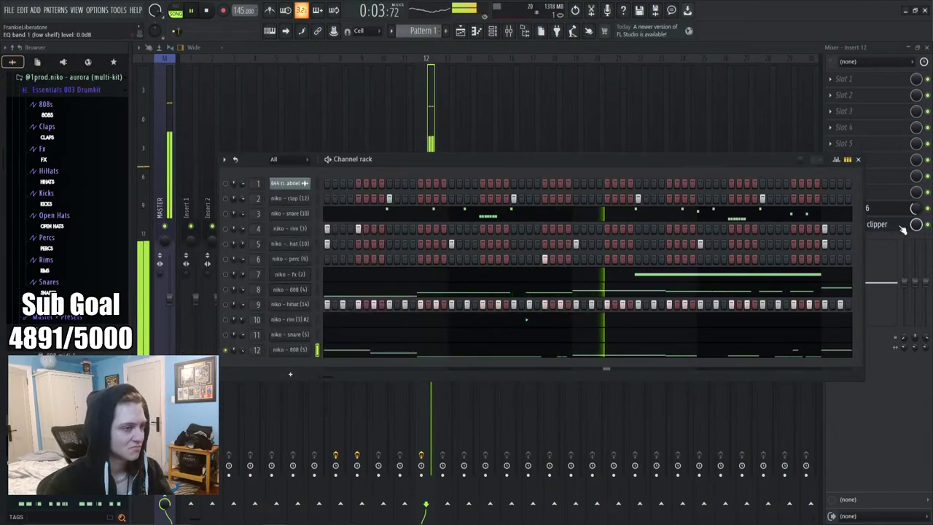
key("Escape")
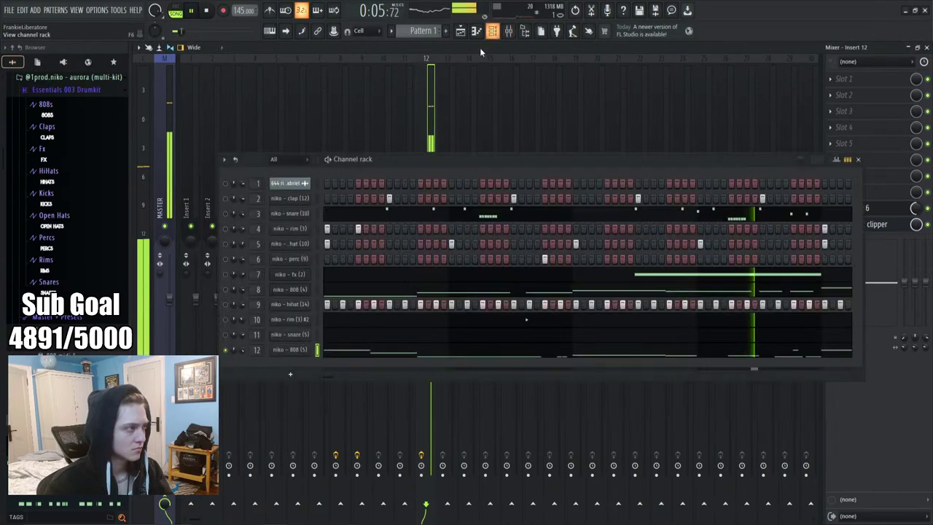
Try the niko - 808 (15), niko - 808 (10) and niko - 808 (5) samples from the Essentials 003 Drumkit in channel 12
key("F6")
key("space")
key("Down")
key("Down")
key("Down")
key("Down")
key("Down")
key("Down")
key("Down")
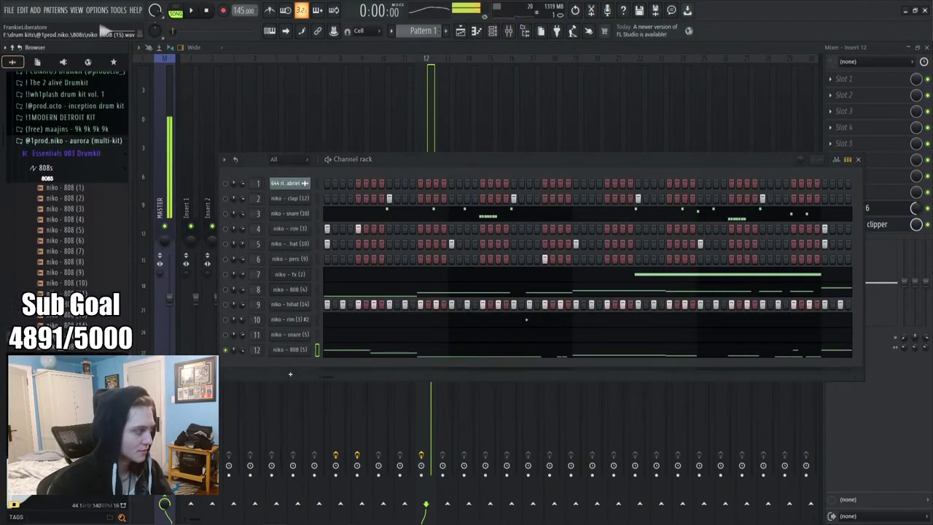
left_click_drag(288, 349, 292, 353)
key("space")
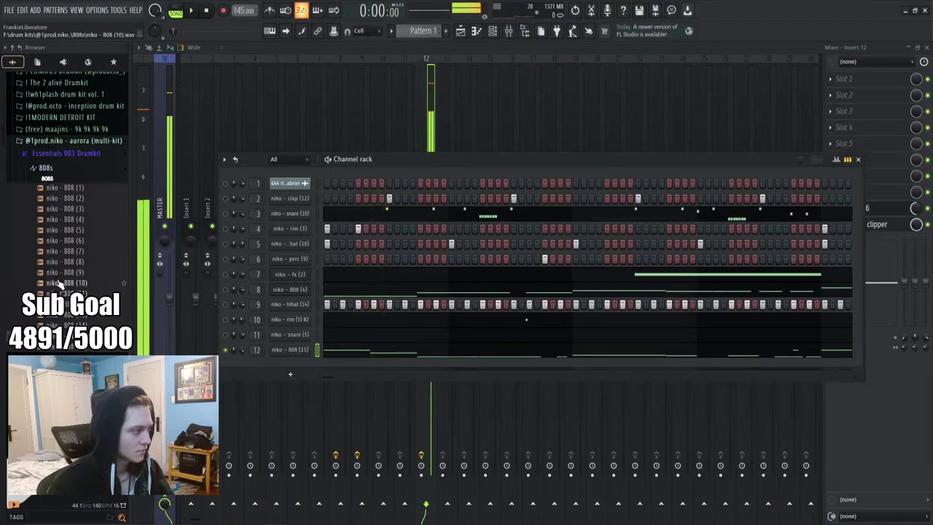
left_click_drag(66, 230, 302, 339)
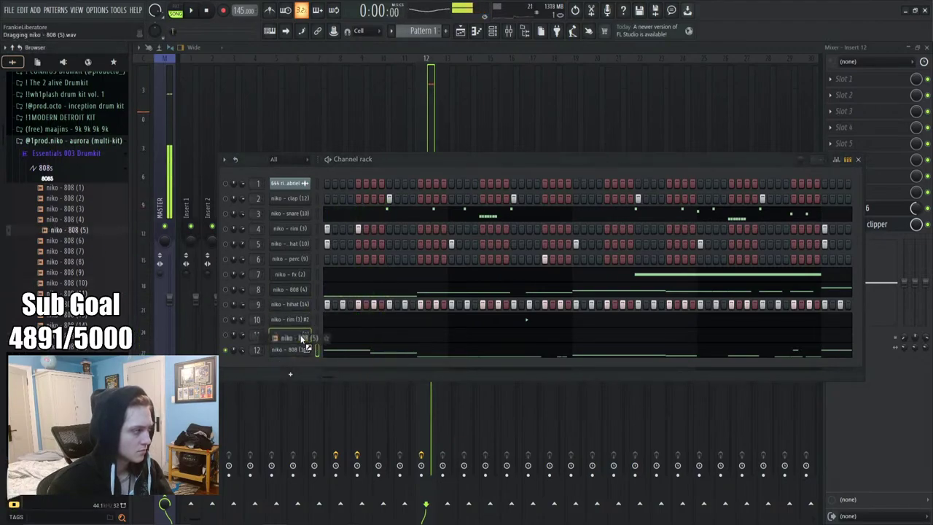
Replace channel 12's sample with ambient ctm 808 from AMBIENCE DRUM KIT VOL 1's 808s folder and play it
scroll(67, 219, "up", 10)
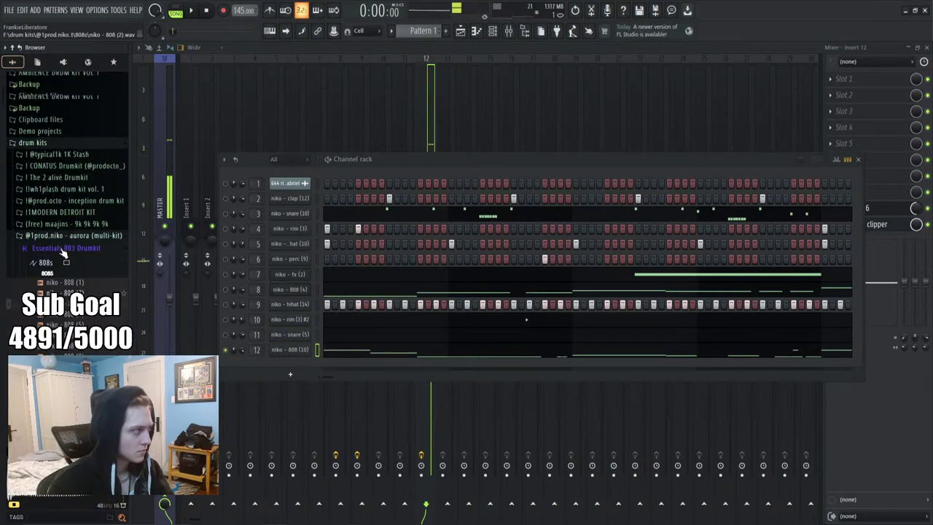
left_click(72, 168)
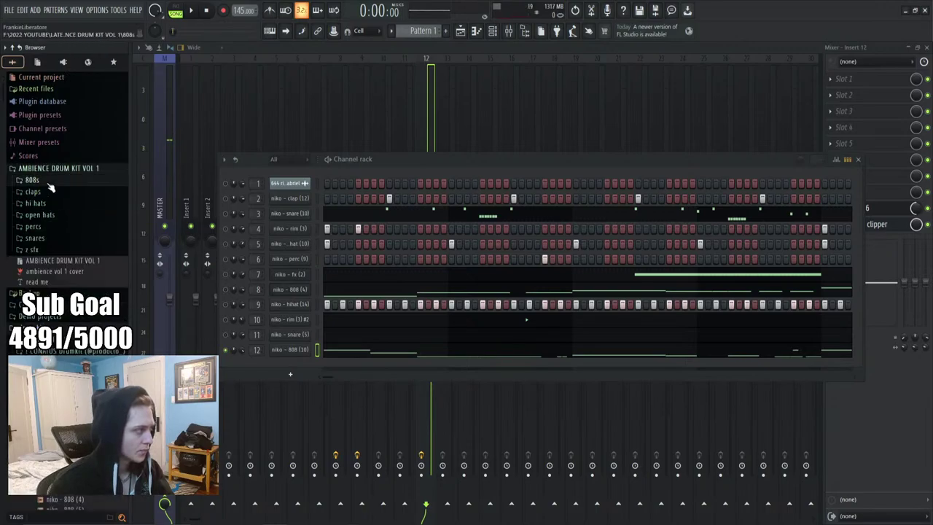
left_click(48, 181)
left_click_drag(290, 349, 301, 346)
key("space")
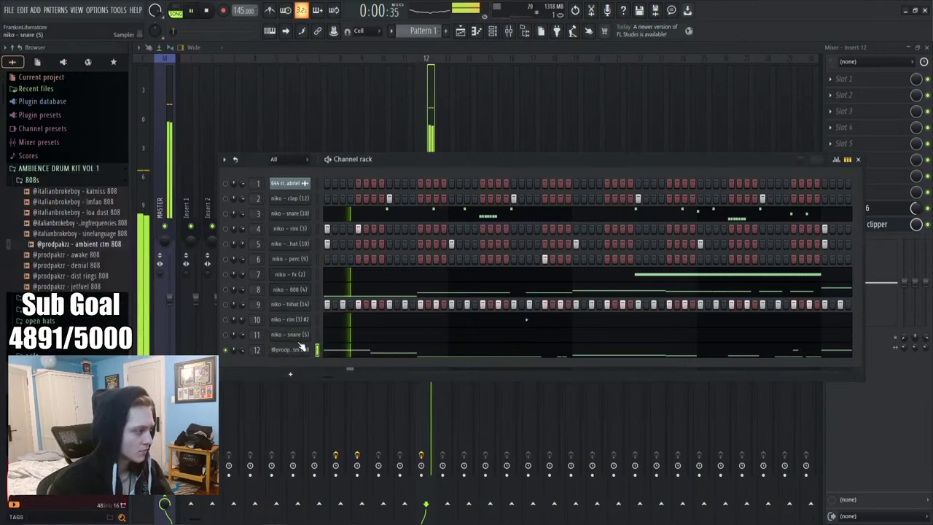
Inspect the ambient ctm 808's root note and sample settings while replaying it, and close the channel settings
right_click(297, 352)
left_click(285, 349)
left_click(285, 350)
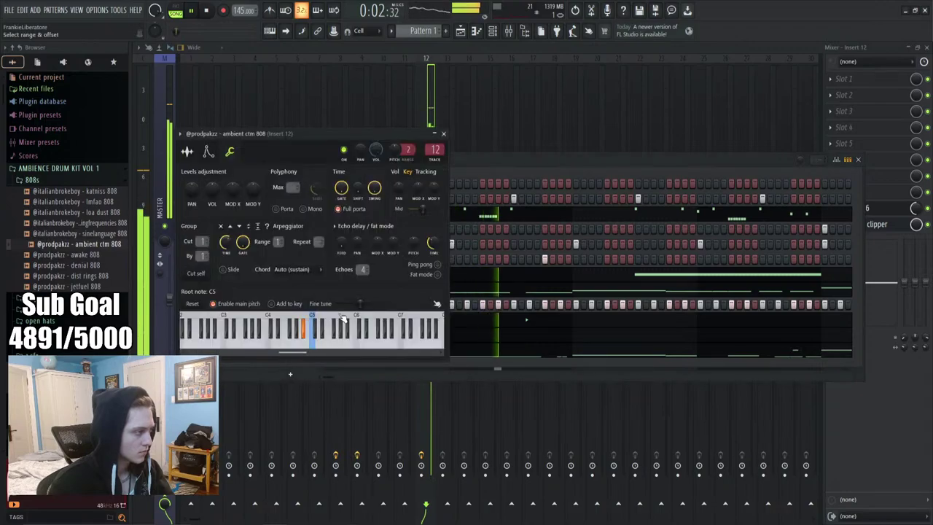
left_click(186, 151)
key("space")
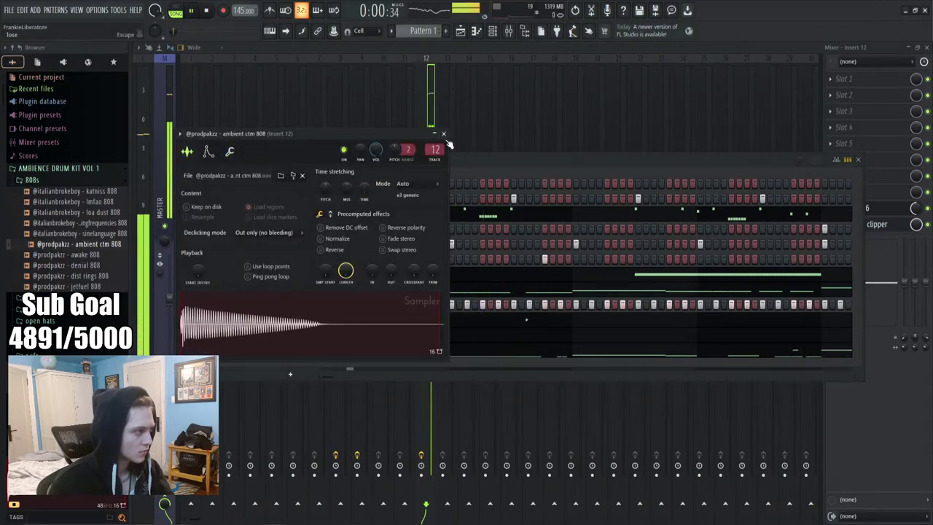
left_click(443, 133)
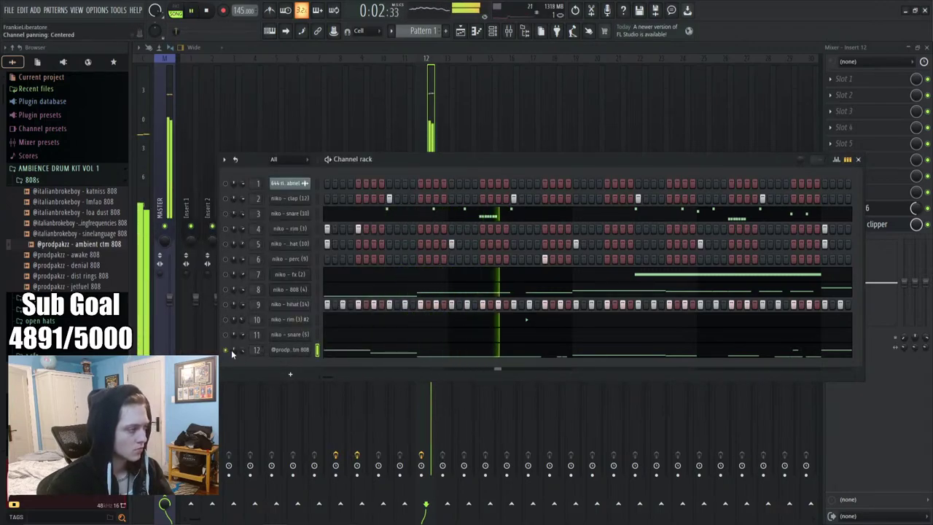
Bring back the other channels with niko - 808 (4) muted, and transpose all the ambient ctm 808 notes down one octave
left_click(226, 289)
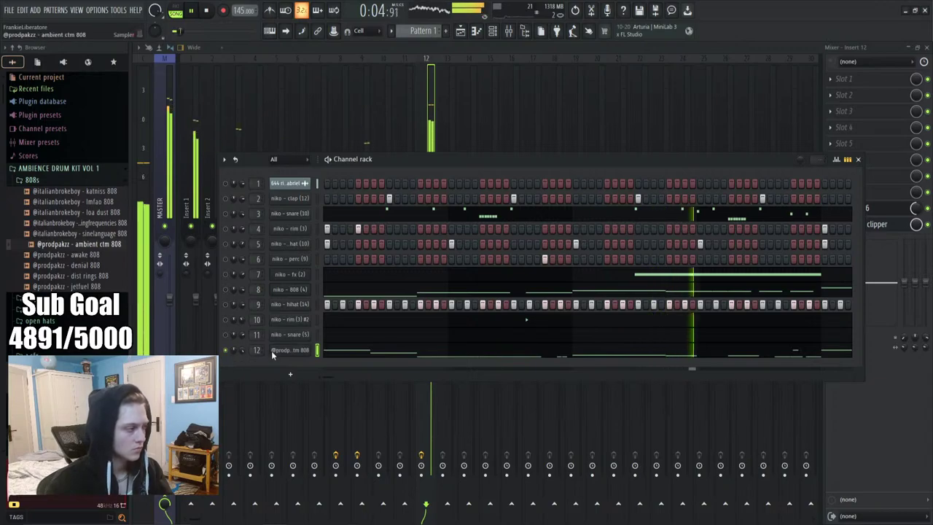
right_click(324, 347)
left_click(324, 348)
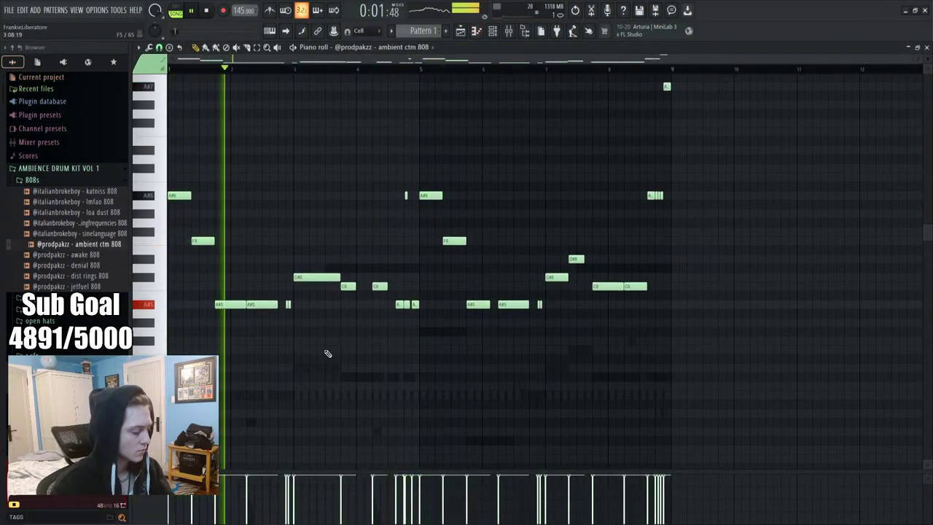
left_click(496, 37)
key("space")
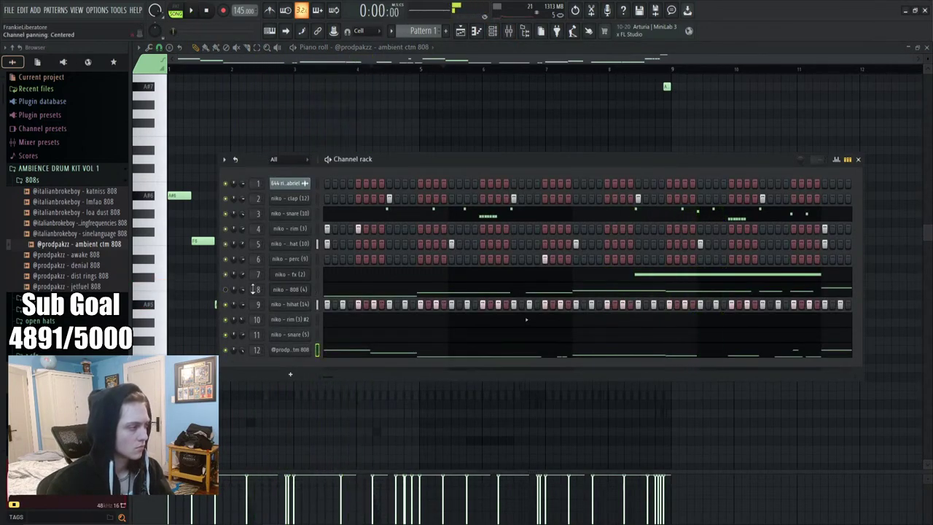
key("space")
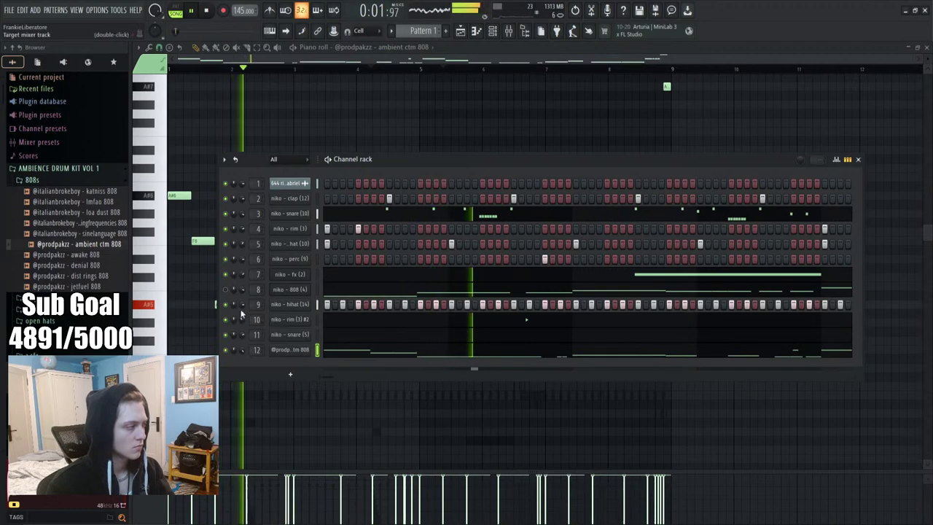
key("F6")
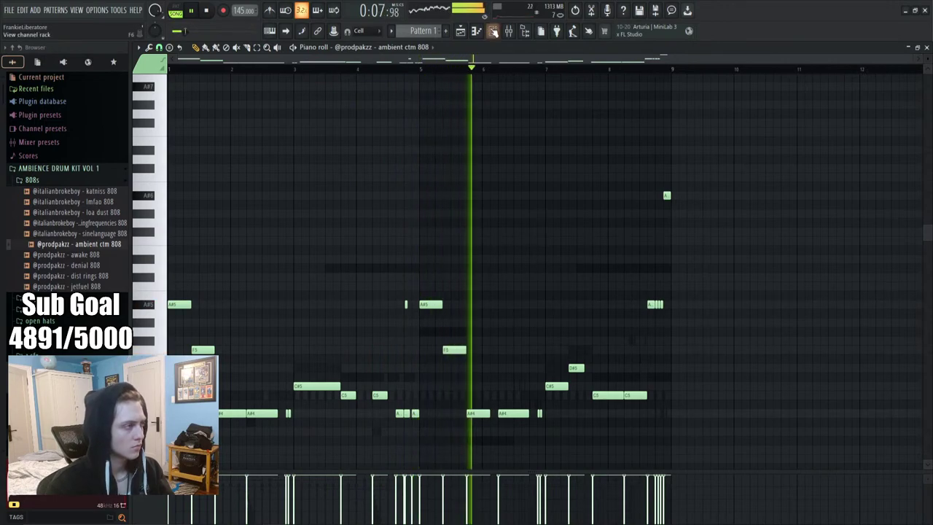
Solo mixer track Insert 12 to hear the lowered 808 alone
left_click(493, 31)
left_click(509, 31)
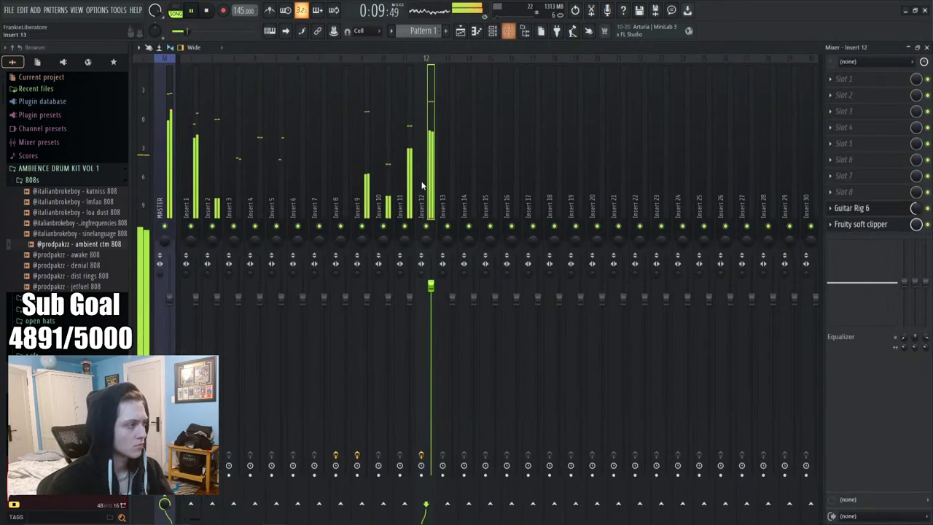
right_click(427, 227)
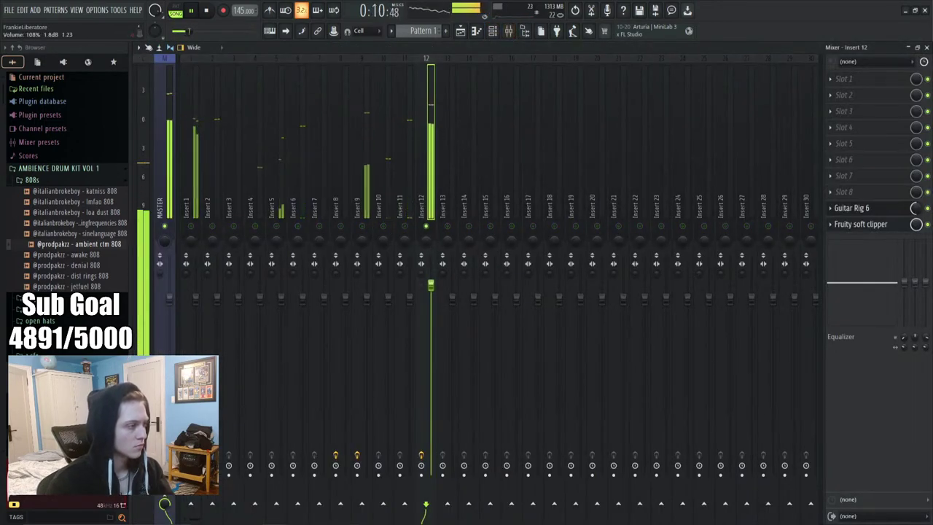
left_click(500, 29)
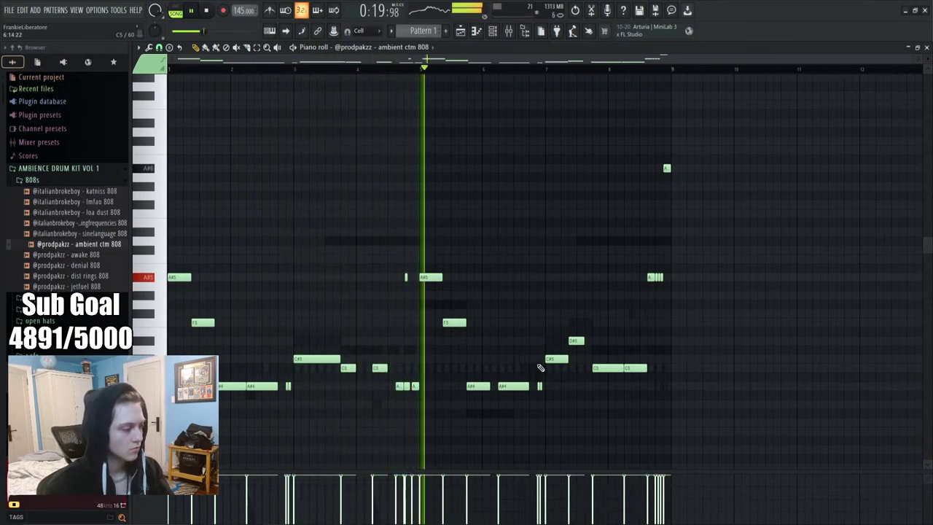
Try the ambient ctm 808 notes one octave higher, move them back down and listen with the full beat
scroll(540, 367, "down", 3)
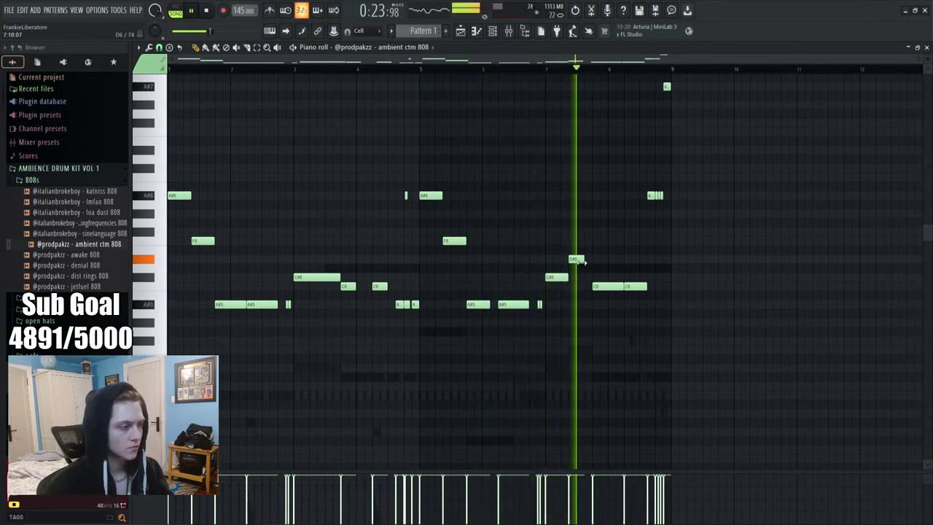
scroll(583, 264, "up", 4)
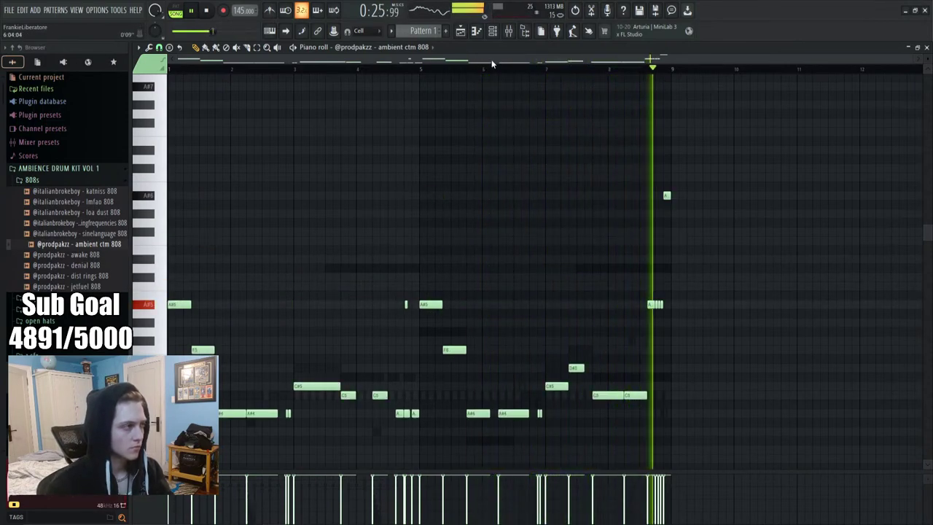
left_click(493, 30)
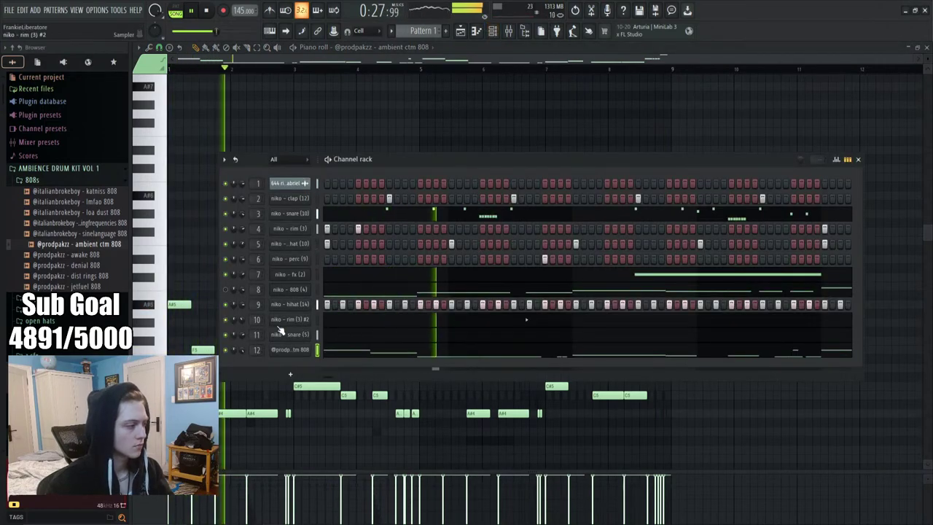
key("F6")
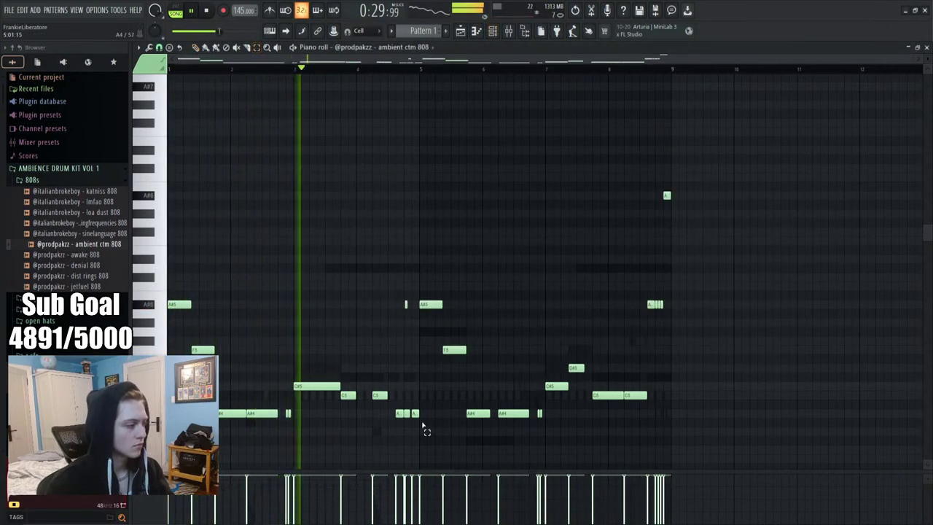
key("F6")
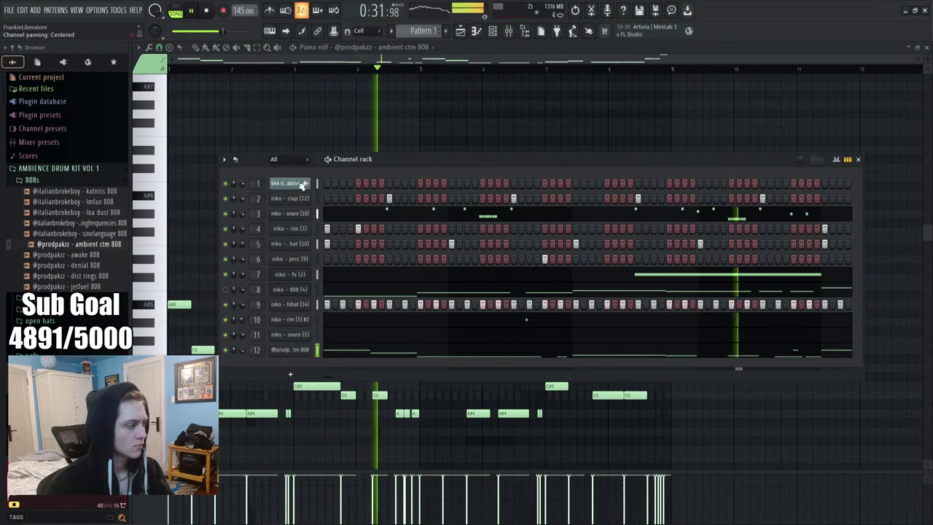
Raise Insert 12's volume and add Fruity Parametric EQ 2 in slot 1, boosting band 2 by about 3.8 dB at 123 Hz
key("F9")
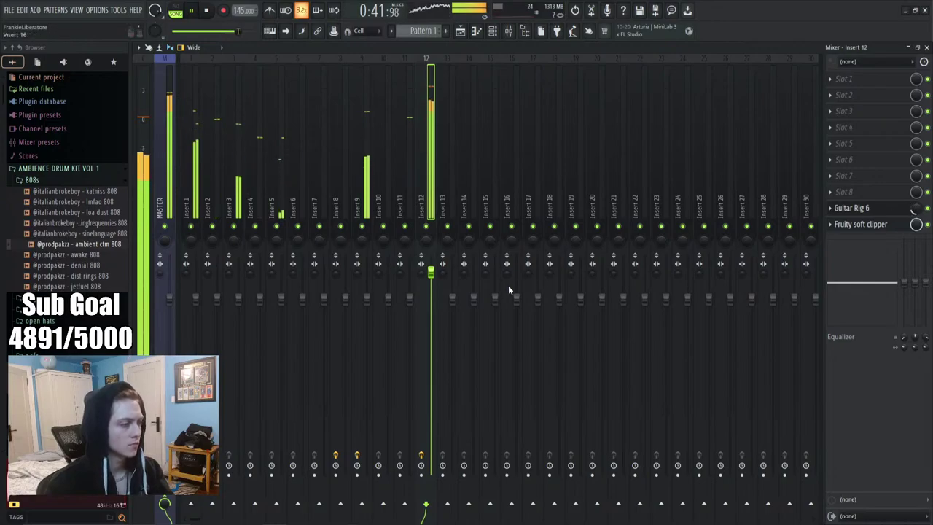
left_click(845, 79)
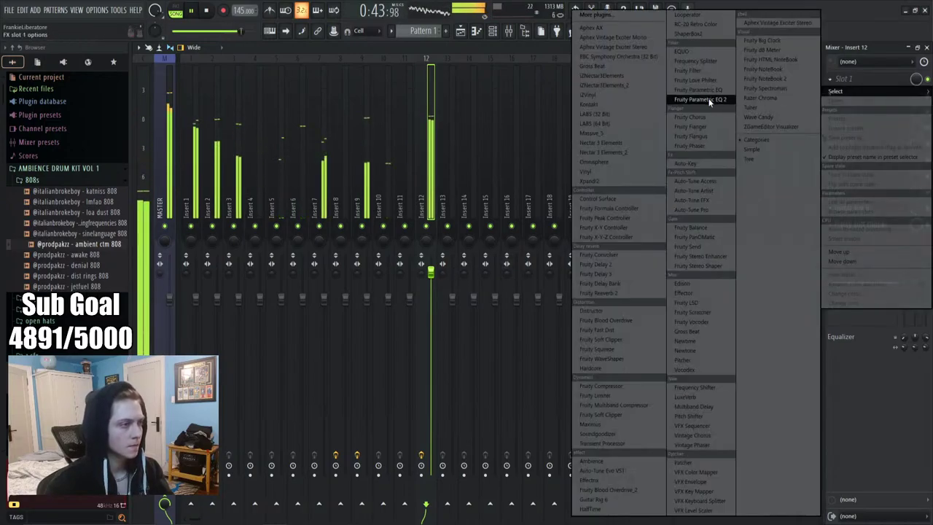
left_click(713, 97)
left_click_drag(234, 206, 231, 196)
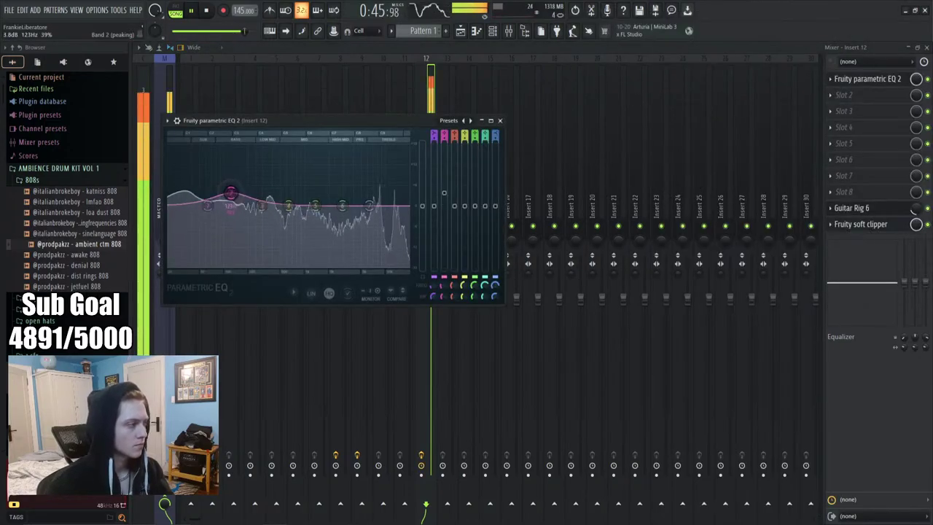
left_click(500, 120)
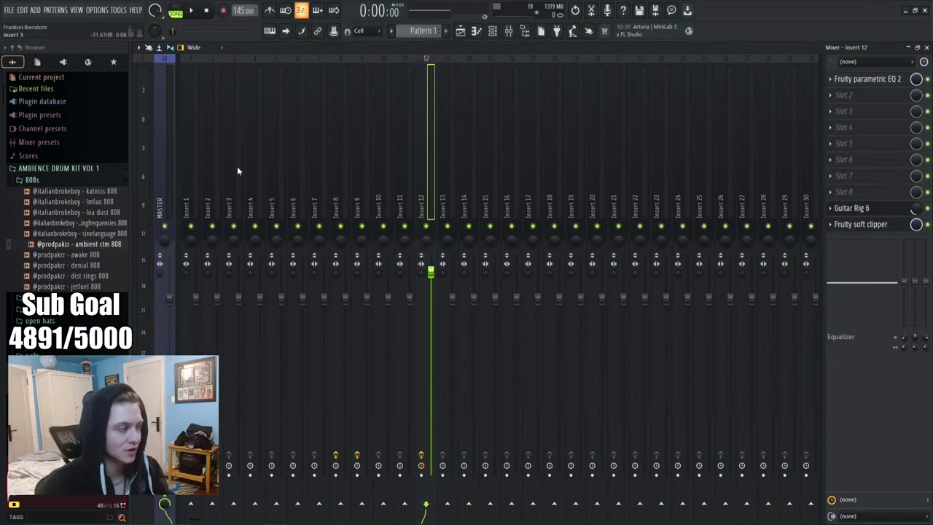
Play the full beat and lower the volume of mixer track Insert 3 to 94% (-1.3 dB)
key("space")
left_click(164, 189)
left_click(197, 215)
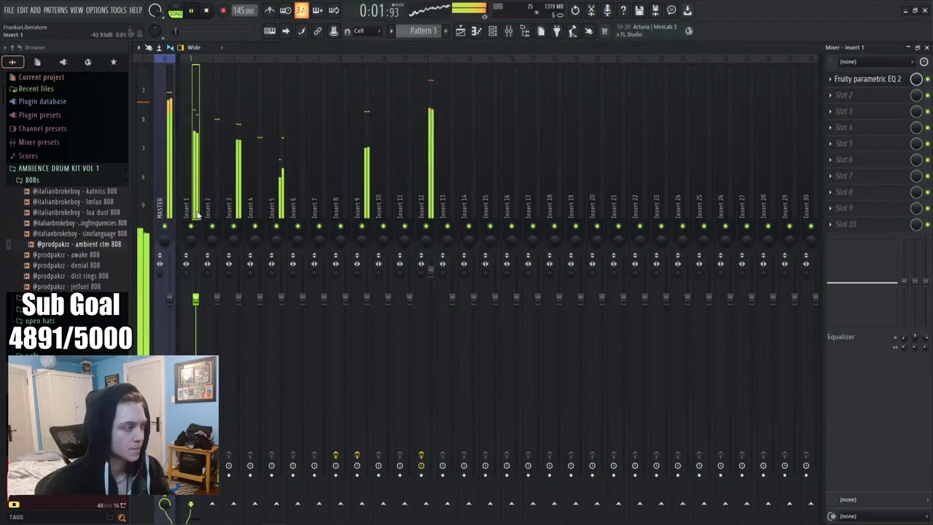
left_click(212, 237)
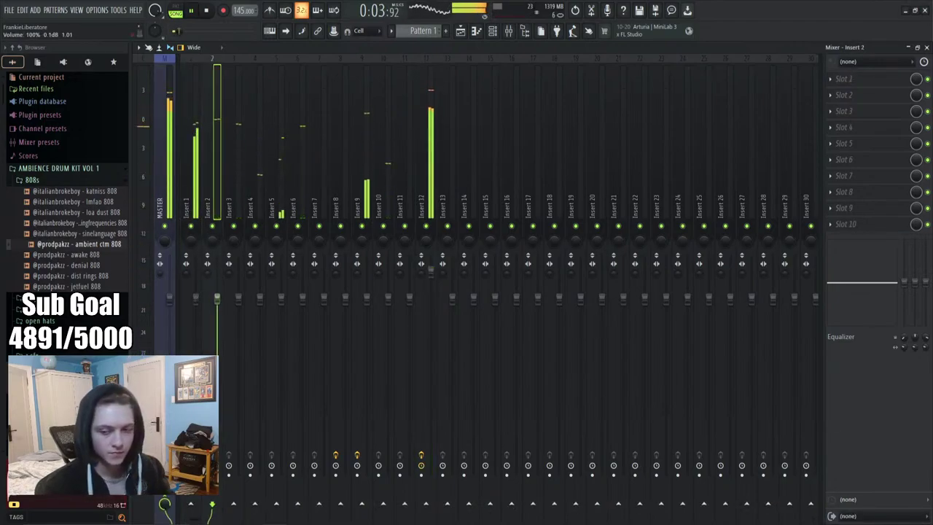
key("space")
left_click(234, 324)
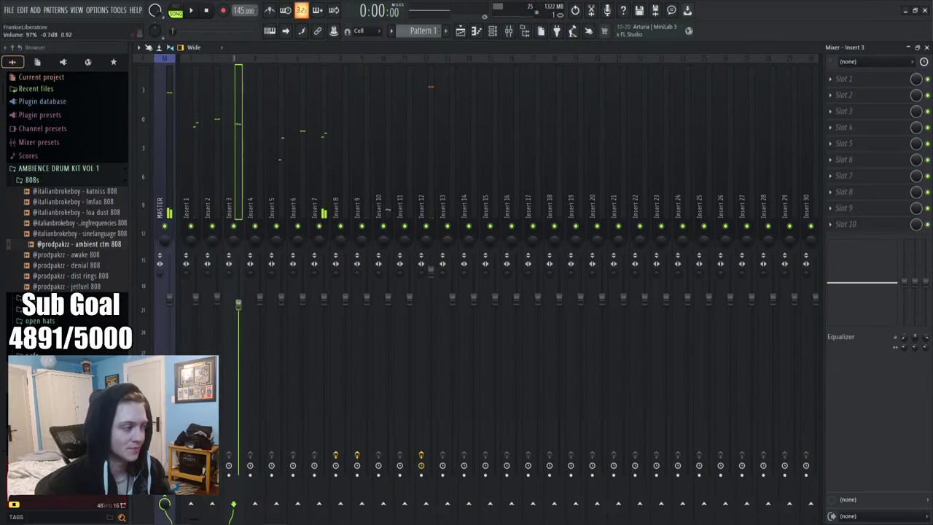
key("space")
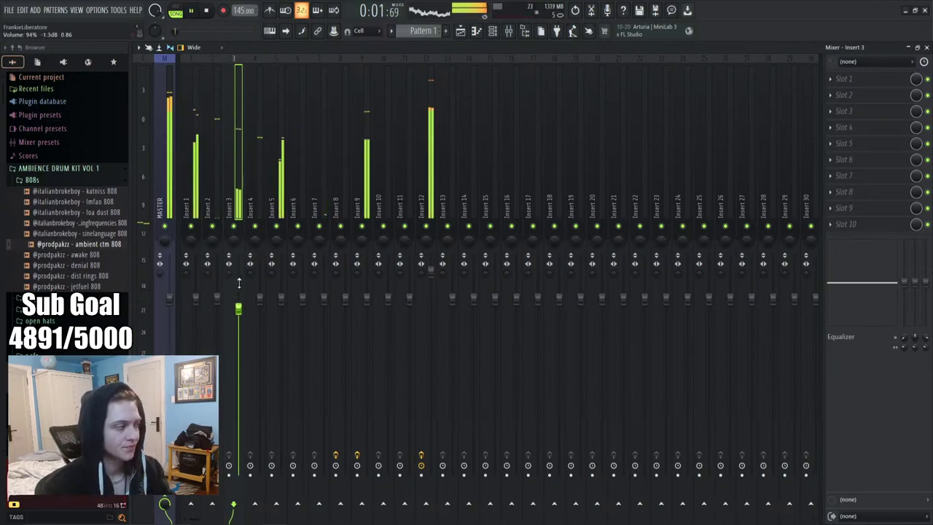
key("space")
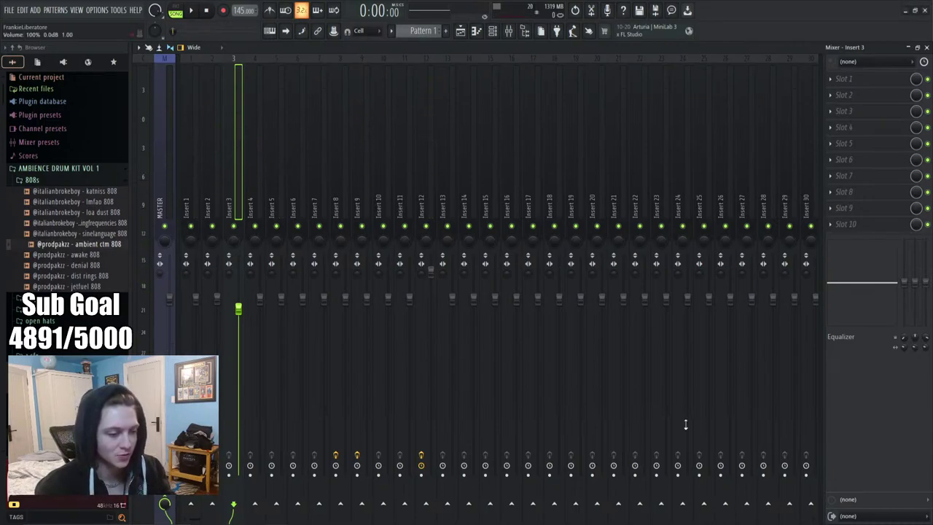
Raise the volume of mixer track Insert 9 during playback and solo the track
key("space")
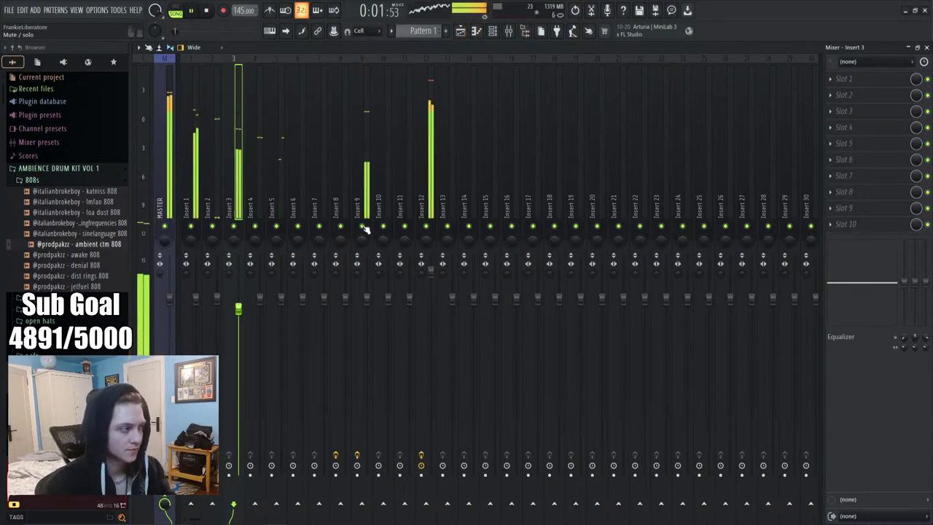
left_click(369, 305)
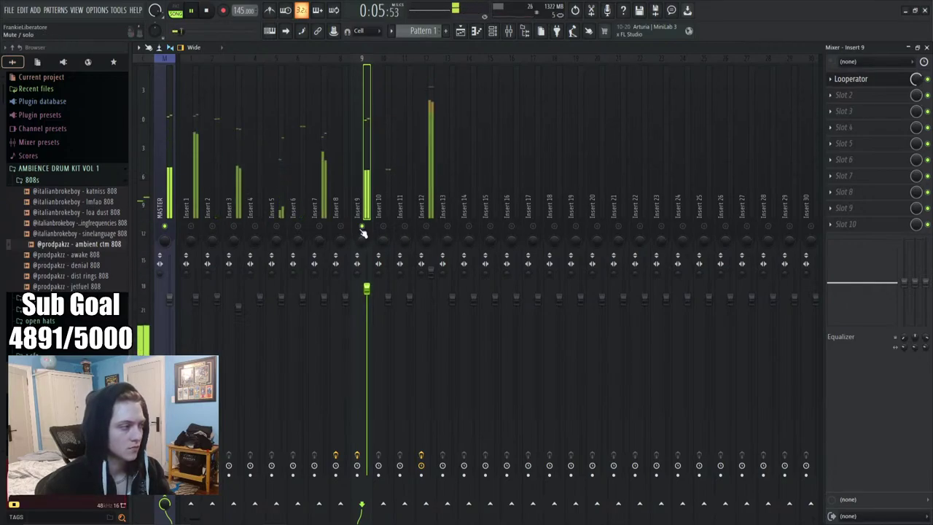
Unsolo mixer track Insert 9, mute the ambient ctm 808 channel, unmute the niko - 808 (4) channel and play the beat
right_click(361, 226)
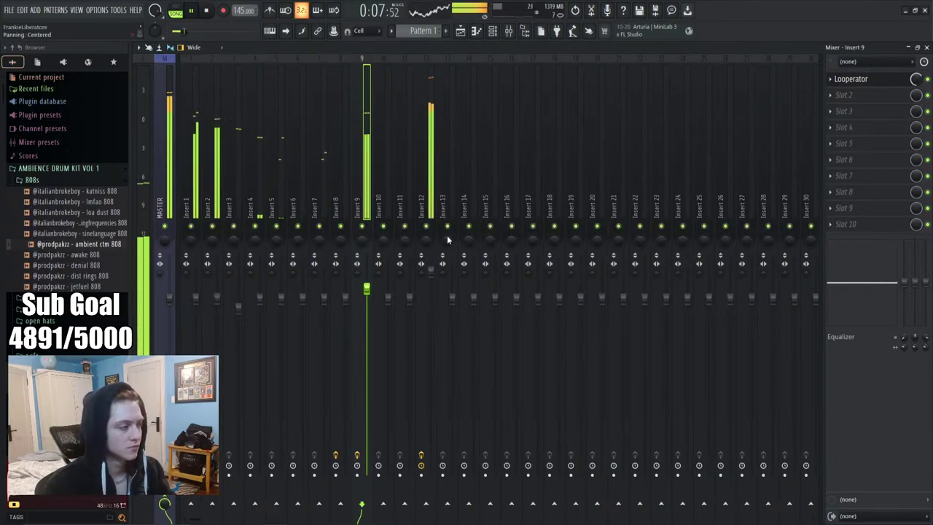
left_click(493, 31)
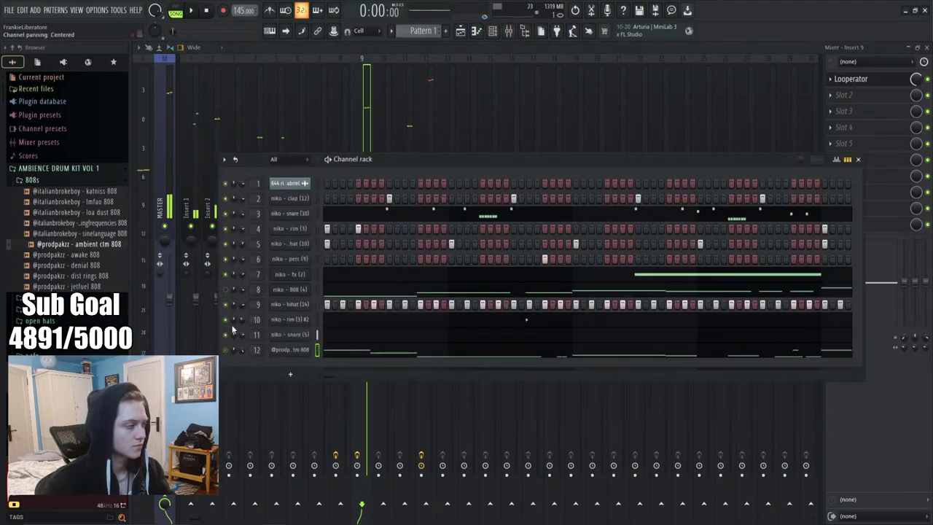
key("space")
left_click(226, 289)
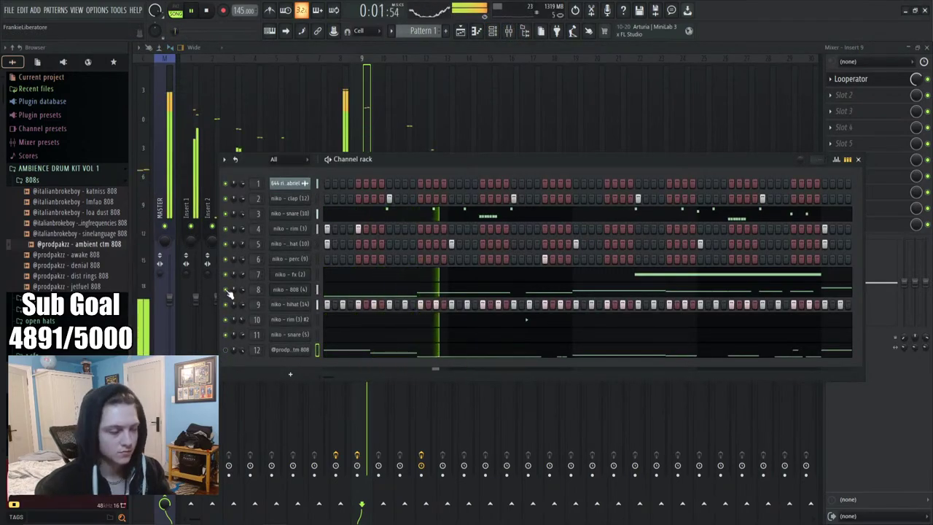
key("space")
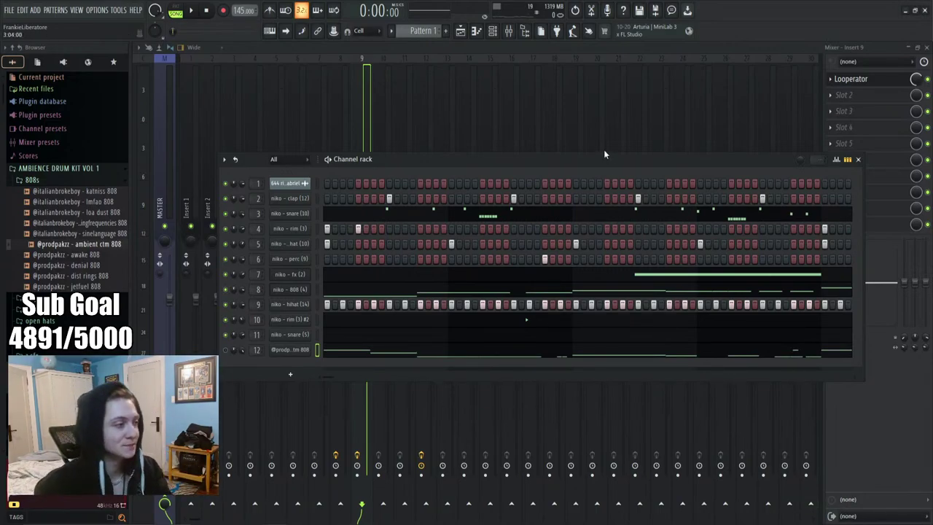
key("space")
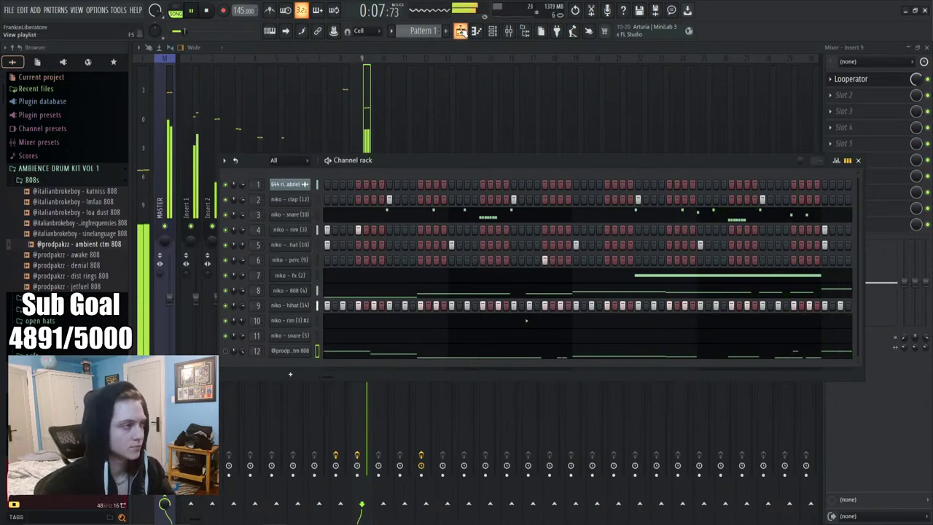
Remove the Pattern 1 clips from playlist Track 2 and restore the deleted second 644 rico audio clip on Track 1
left_click(461, 30)
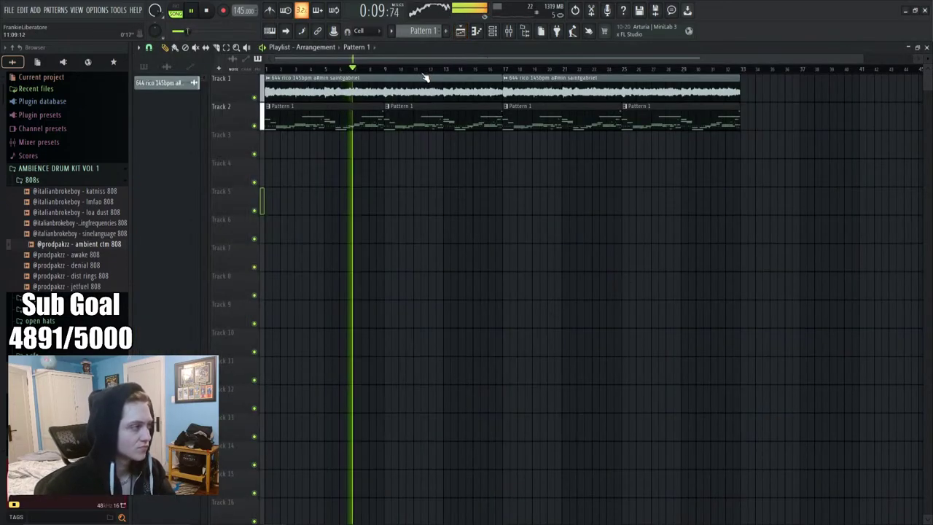
scroll(421, 73, "down", 2)
scroll(433, 89, "up", 3)
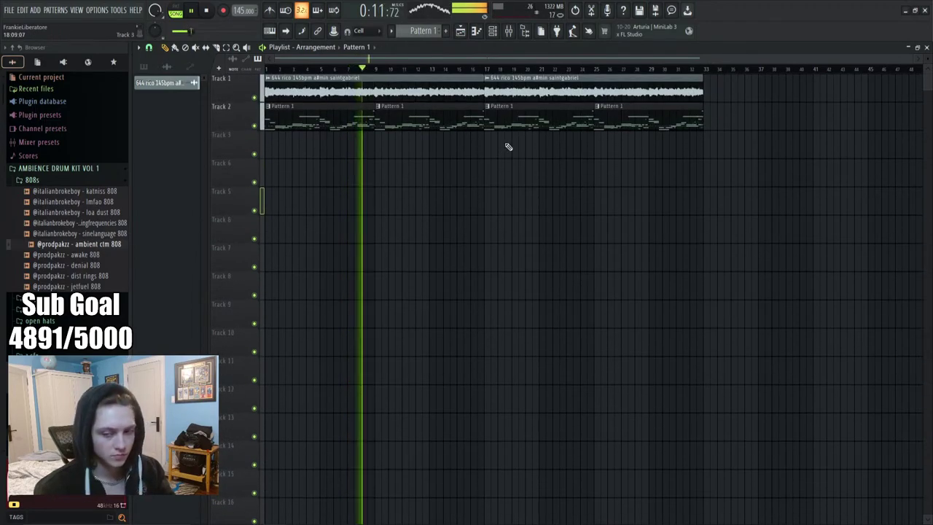
left_click(493, 31)
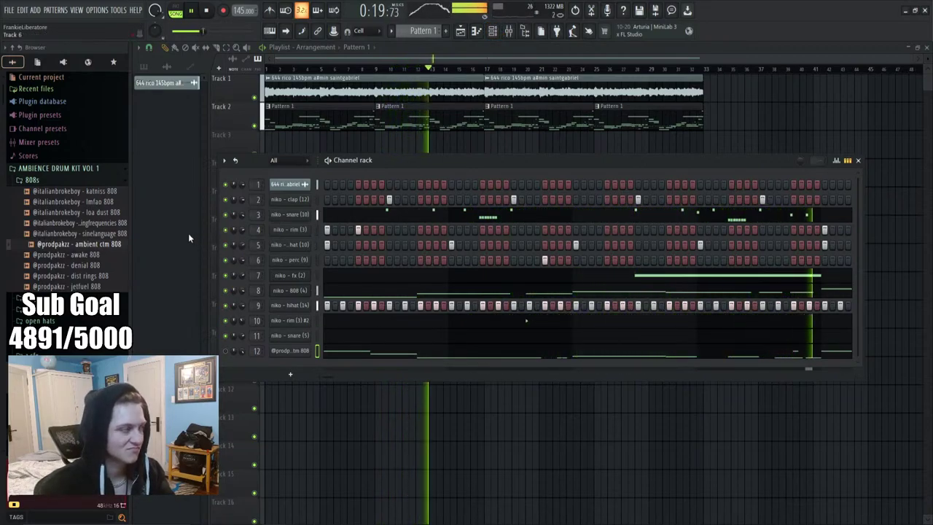
key("F6")
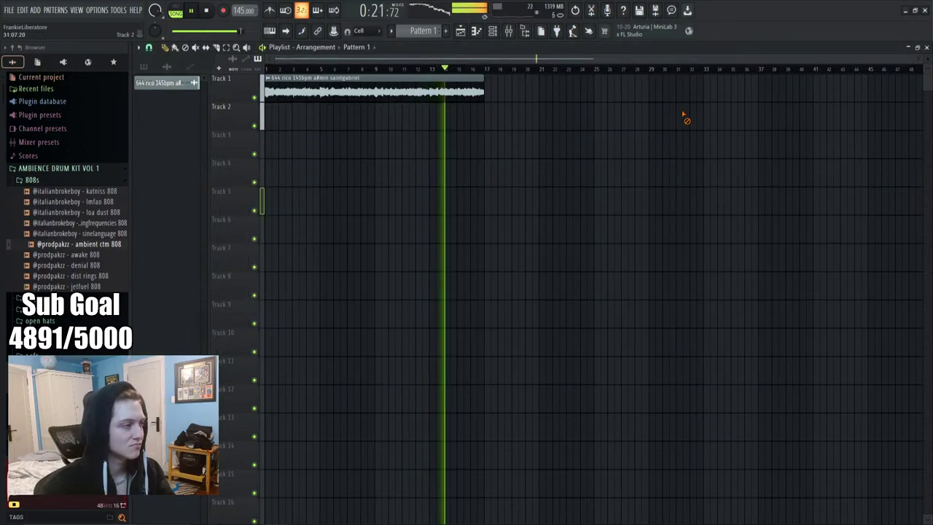
key("ctrl+z")
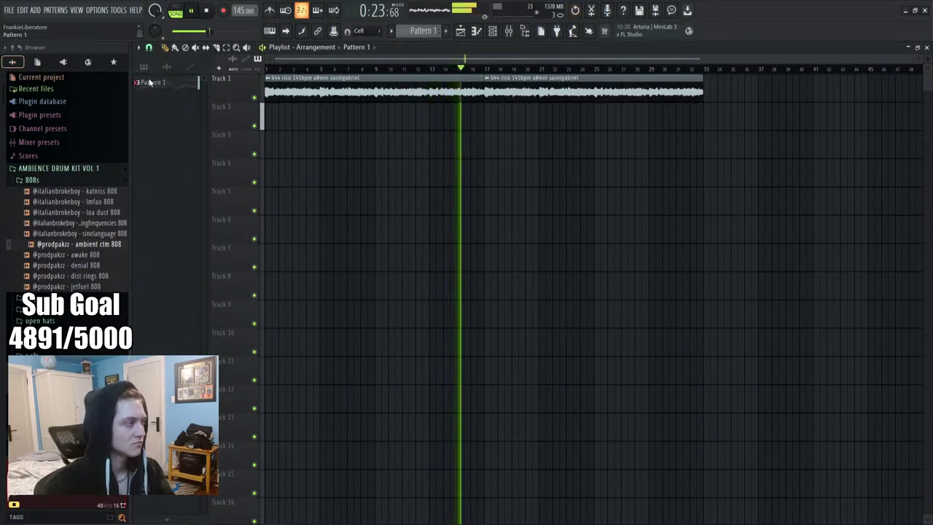
Split Pattern 1 by channel and place the separate channel patterns at bar 9 on playlist Tracks 2 to 12
right_click(151, 81)
left_click(194, 242)
left_click(187, 238)
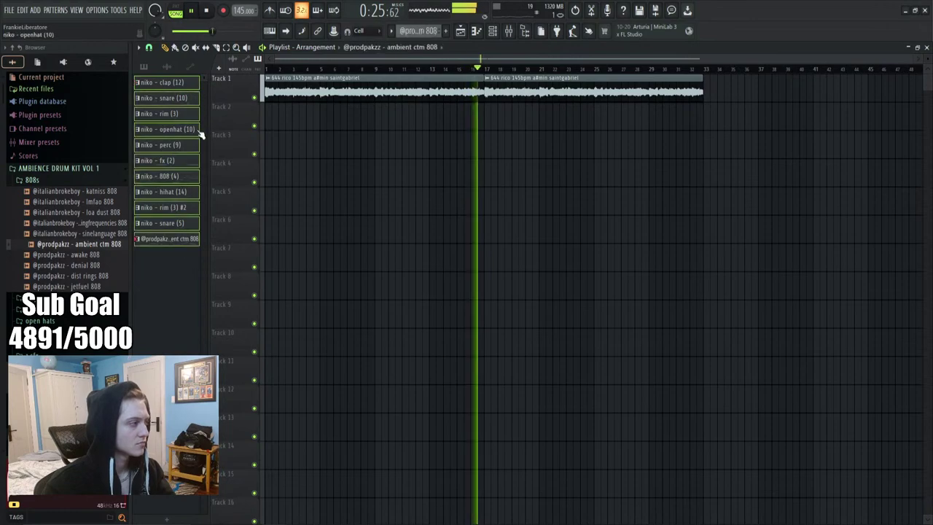
left_click_drag(335, 140, 402, 130)
key("space")
key("space")
left_click(434, 153)
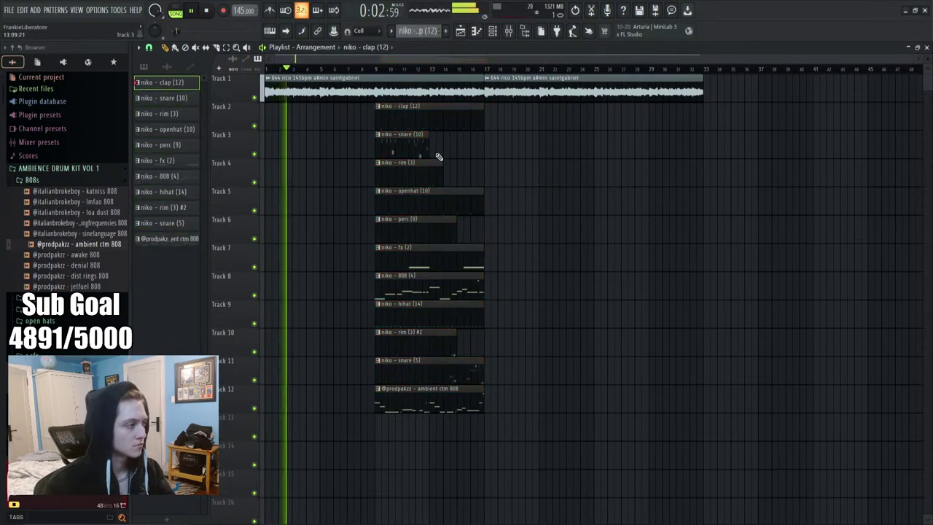
Extend the niko snare (10), rim (3), perc (9) and rim (3) #2 clips to bar 17
left_click_drag(430, 158, 484, 160)
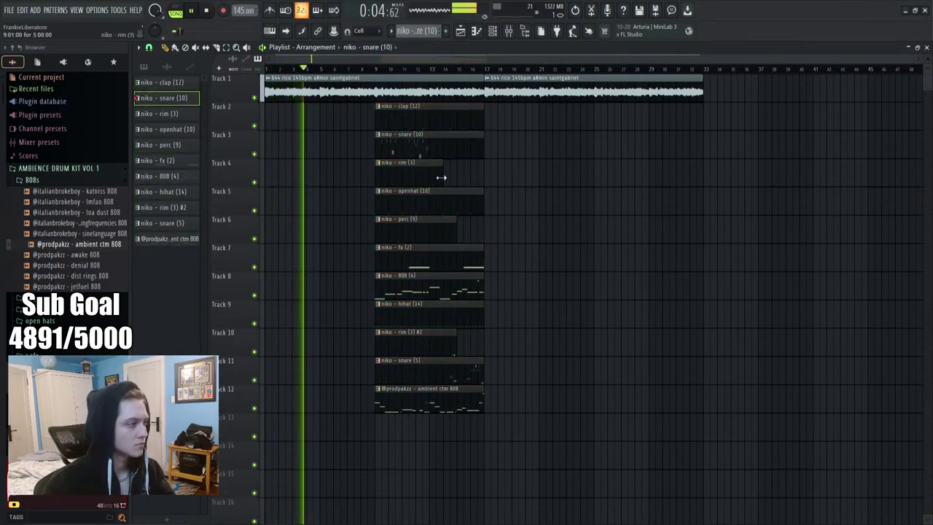
left_click_drag(457, 224, 484, 224)
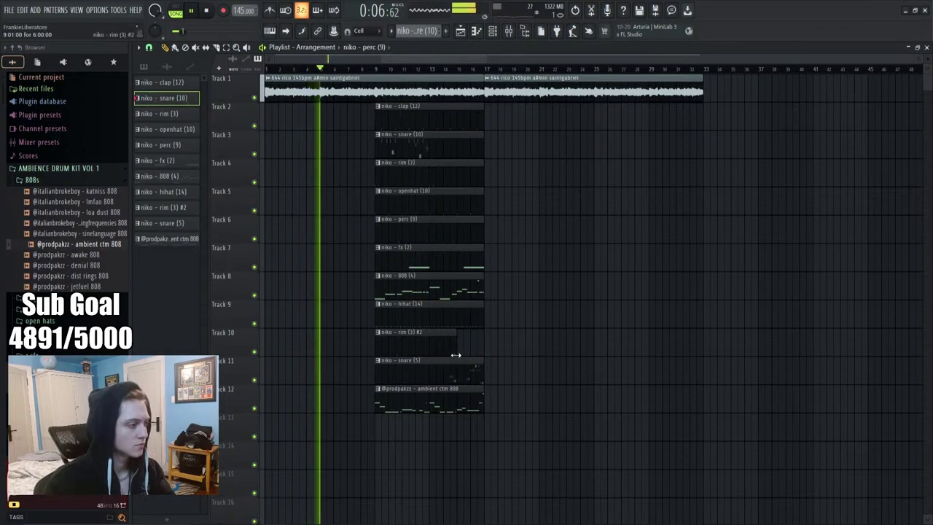
left_click_drag(457, 337, 490, 338)
key("F6")
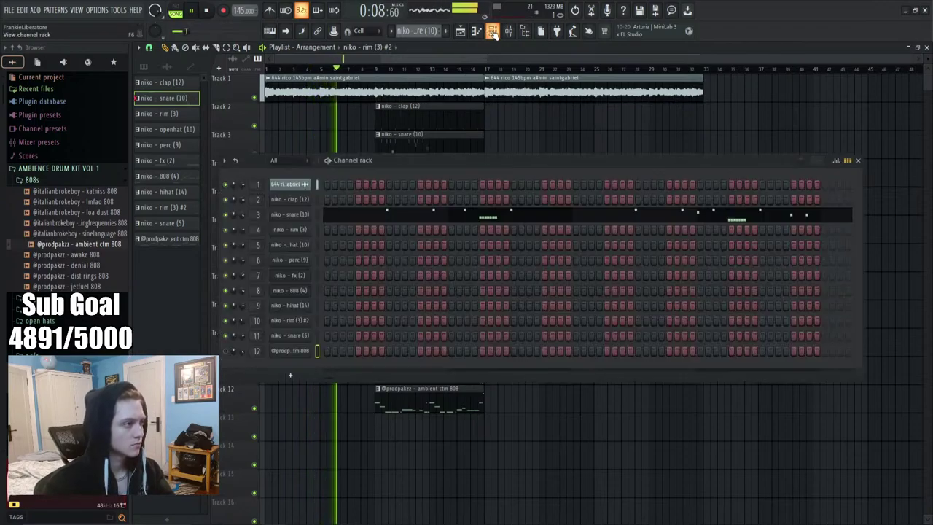
key("F6")
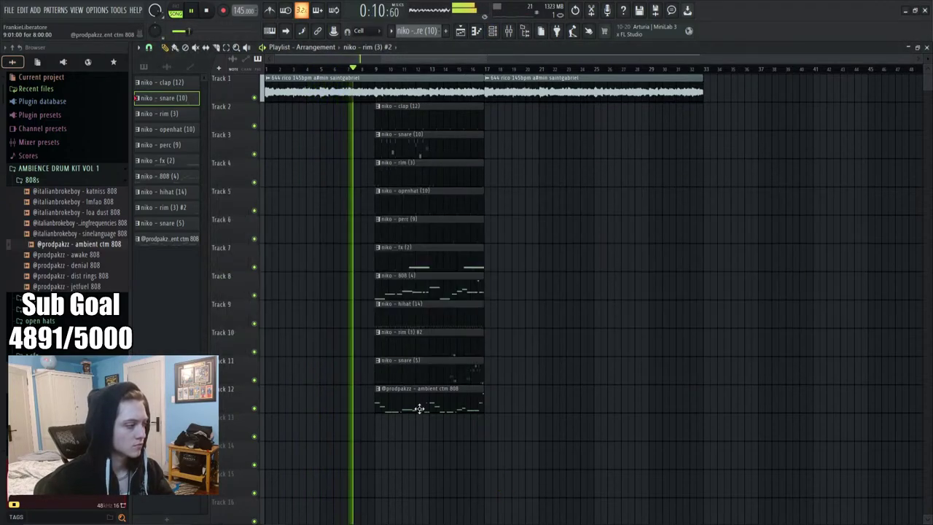
Move the ambient ctm 808 clip to bar 33 and duplicate the clips on Tracks 2 to 11 repeatedly up to bar 65
left_click_drag(427, 407, 756, 408)
left_click_drag(483, 408, 400, 104)
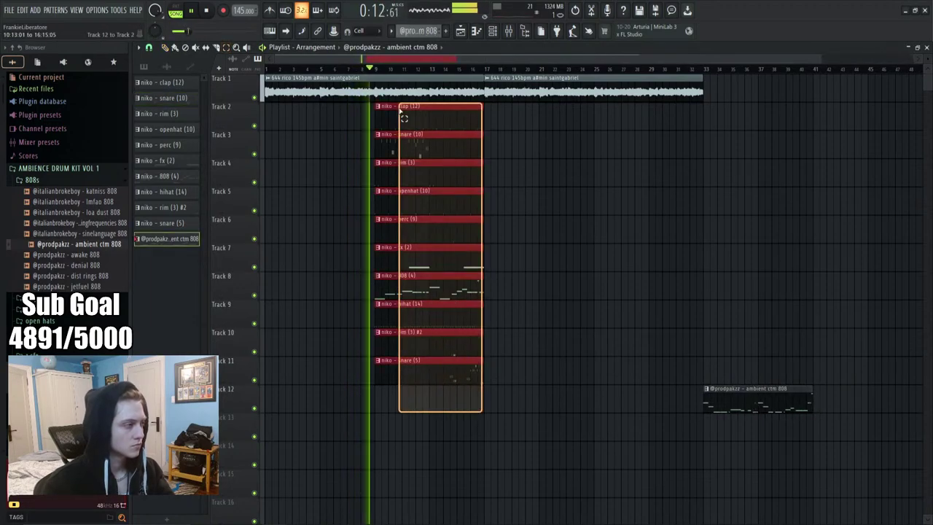
key("ctrl+b")
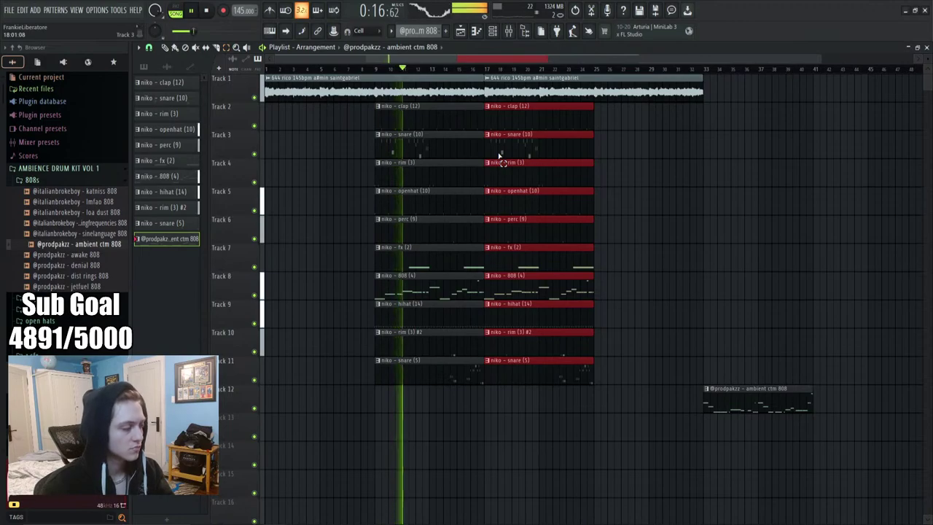
scroll(503, 66, "down", 1)
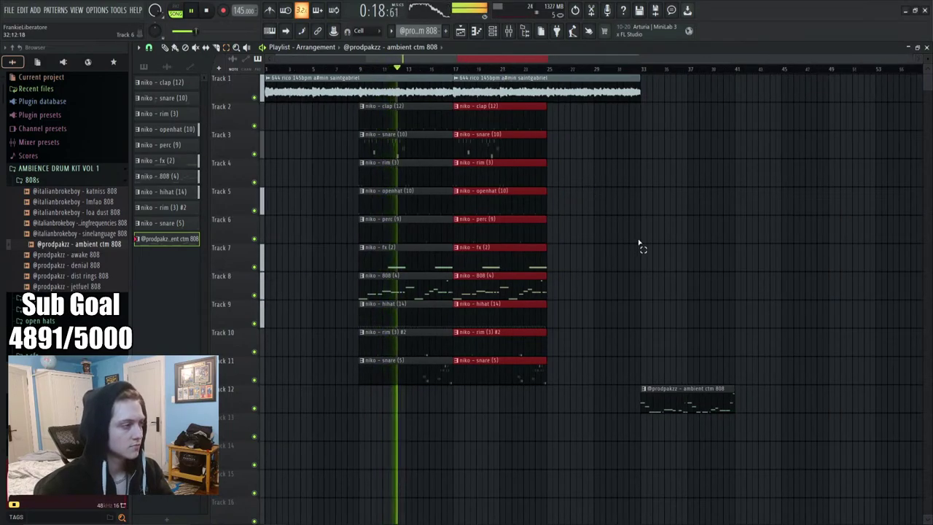
key("ctrl+b")
key("ctrl+b")
key("ctrl+b")
key("ctrl+b")
key("ctrl+b")
scroll(634, 255, "right", 3)
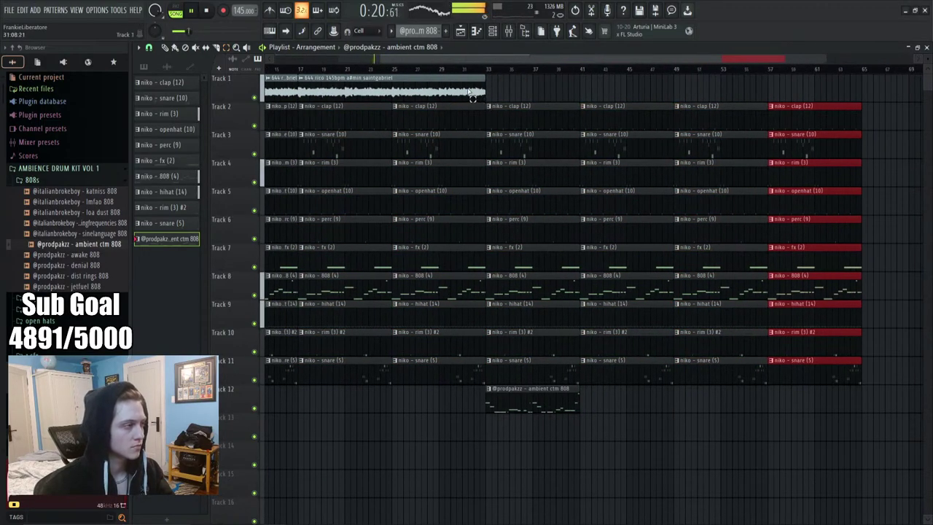
scroll(472, 97, "down", 2)
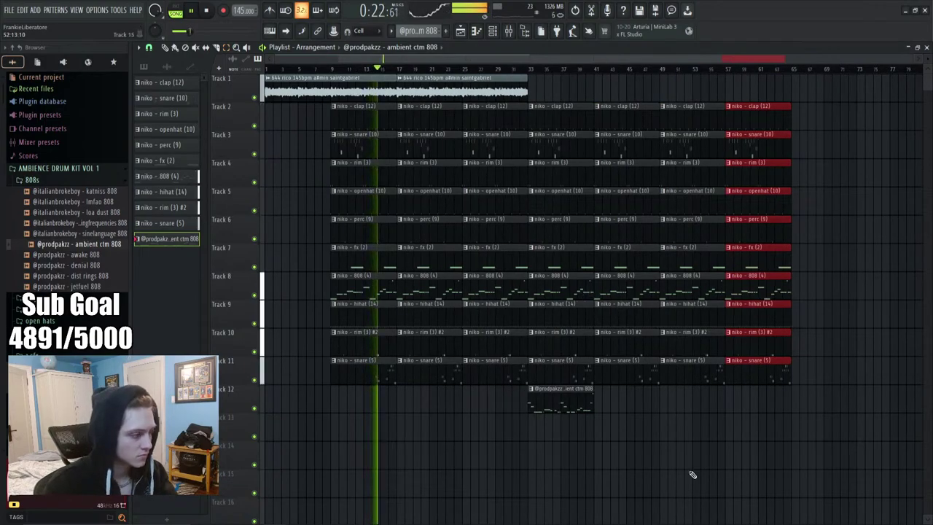
Replace the niko - 808 (4) clips at bars 25 and 41 with ambient ctm 808 clips on Track 12
left_click_drag(559, 412, 494, 416)
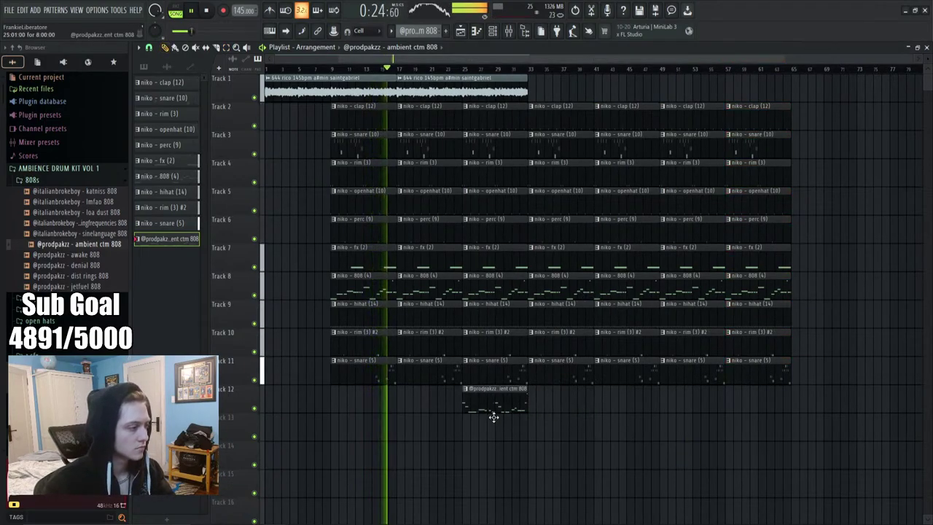
right_click(499, 285)
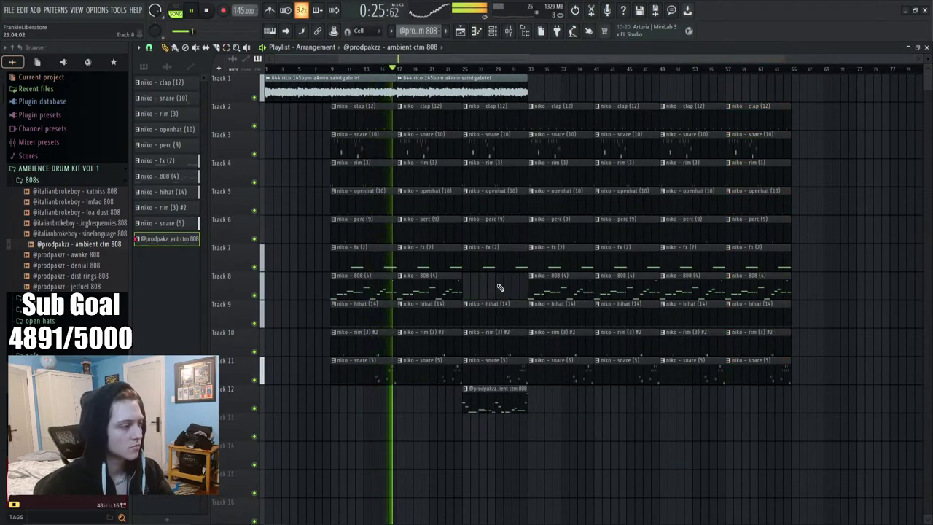
right_click(632, 304)
left_click(610, 400)
left_click_drag(606, 400, 598, 403)
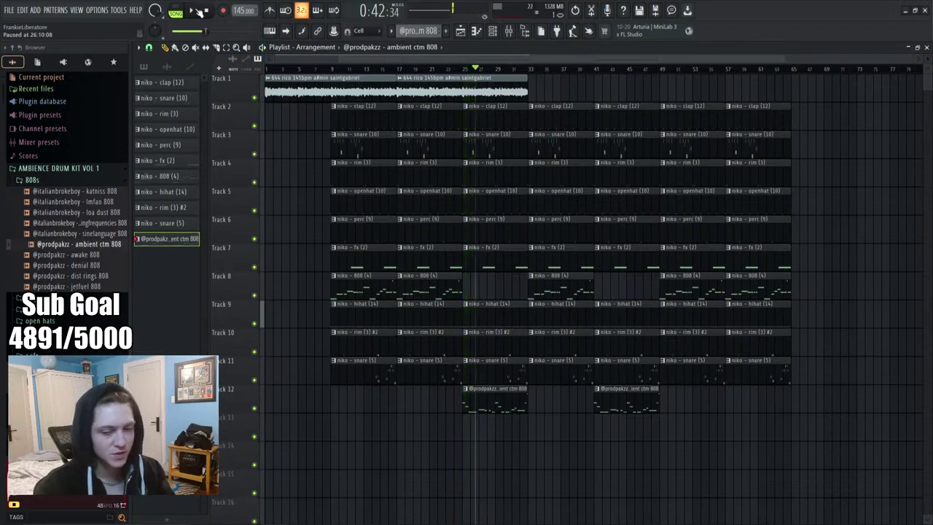
Duplicate the two 644 rico audio clips on Track 1 so the melody runs to bar 65
right_click(556, 445)
left_click(531, 440)
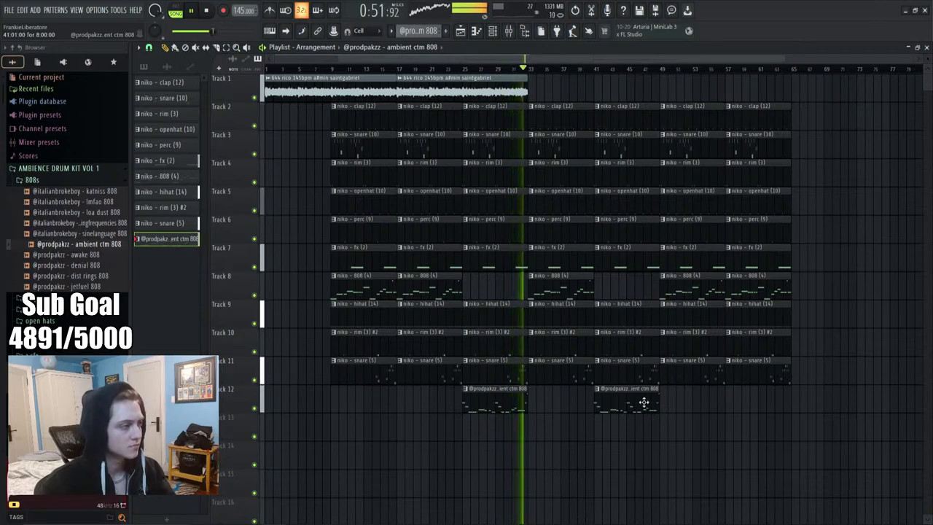
left_click_drag(448, 93, 582, 97)
key("ctrl+b")
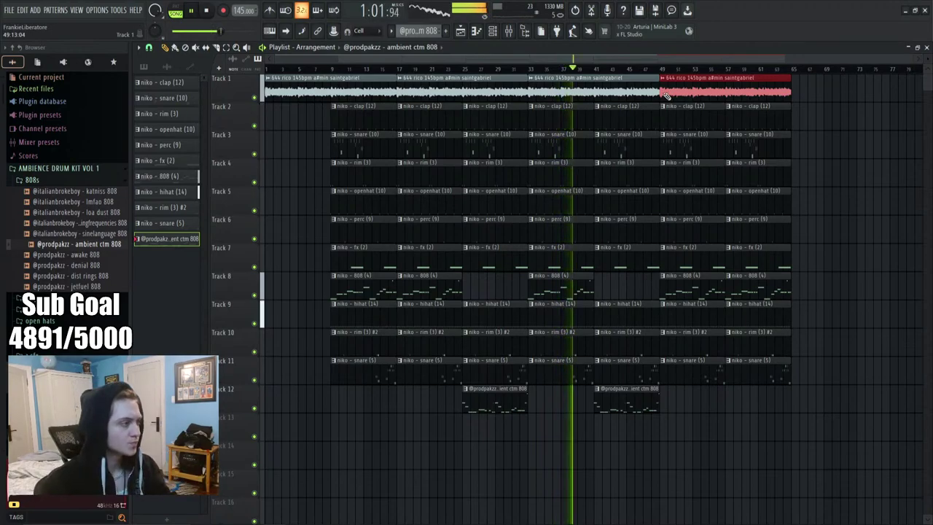
Play from bar 9 and slice all clips on Tracks 1 to 11 near the middle of bar 12
left_click(335, 69)
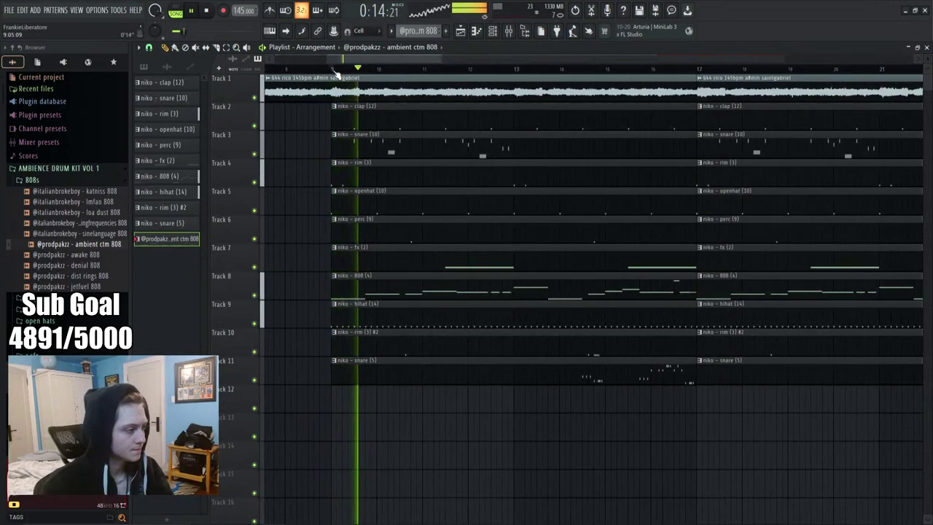
scroll(508, 75, "up", 3)
scroll(508, 76, "down", 1)
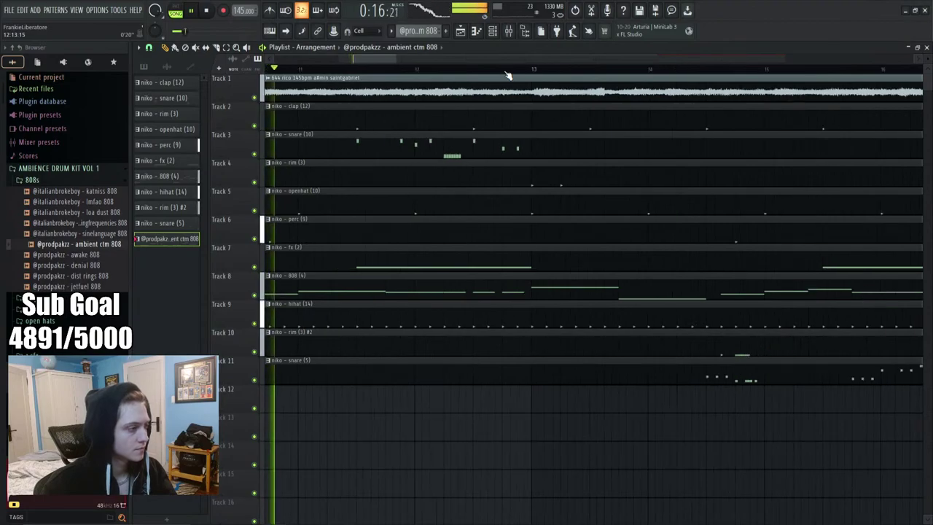
left_click_drag(465, 394, 474, 78)
key("space")
left_click(493, 91)
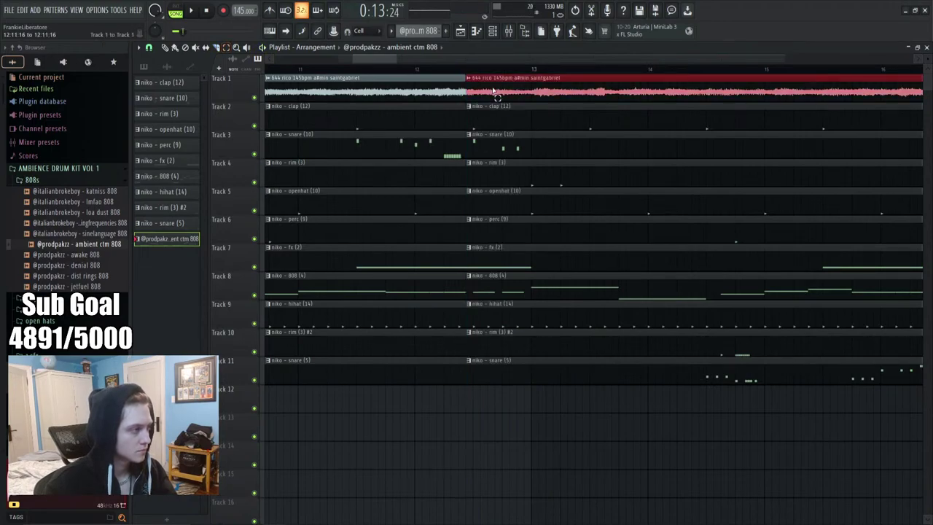
Cut a short gap after the slice in bar 12 on every track except the niko - 808 (4) track
scroll(479, 76, "up", 2)
left_click_drag(500, 298, 500, 408)
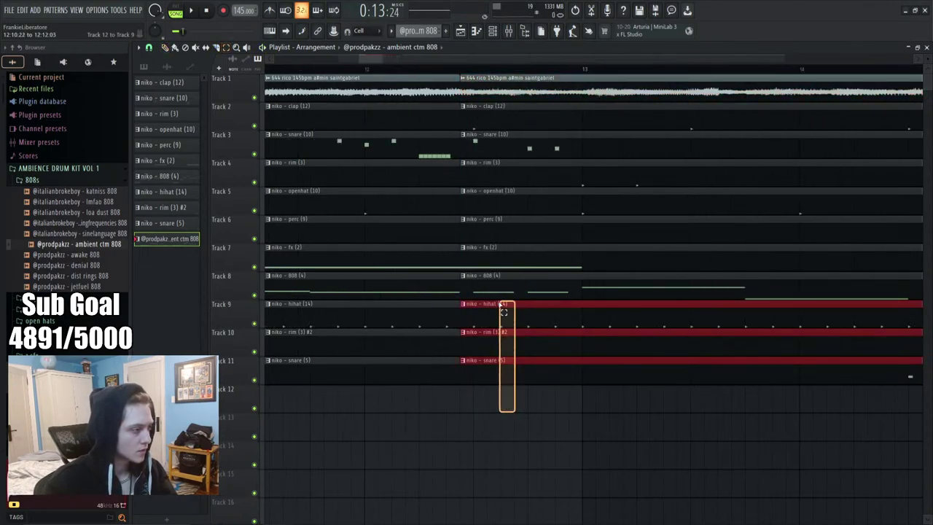
left_click_drag(494, 269, 478, 93)
key("space")
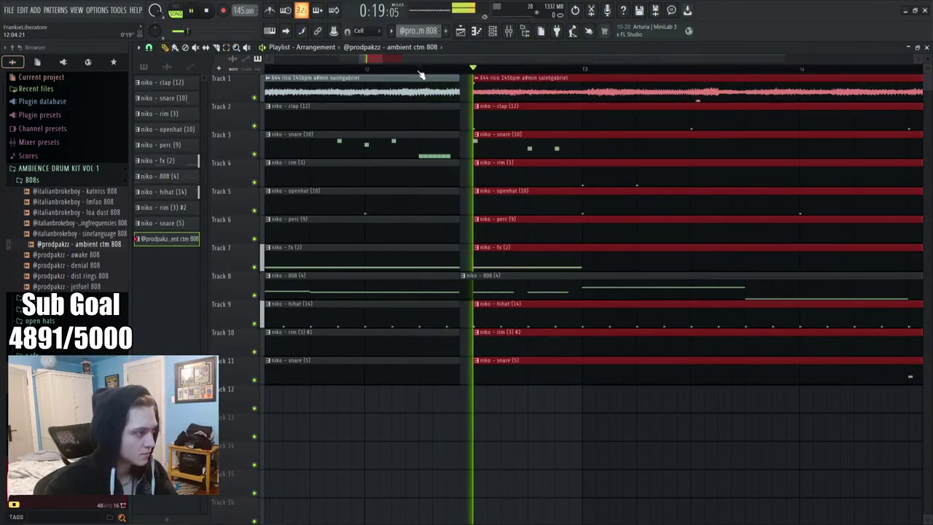
Cut a second short gap through all clips on Tracks 1 to 11 in the second half of bar 12
left_click(283, 69)
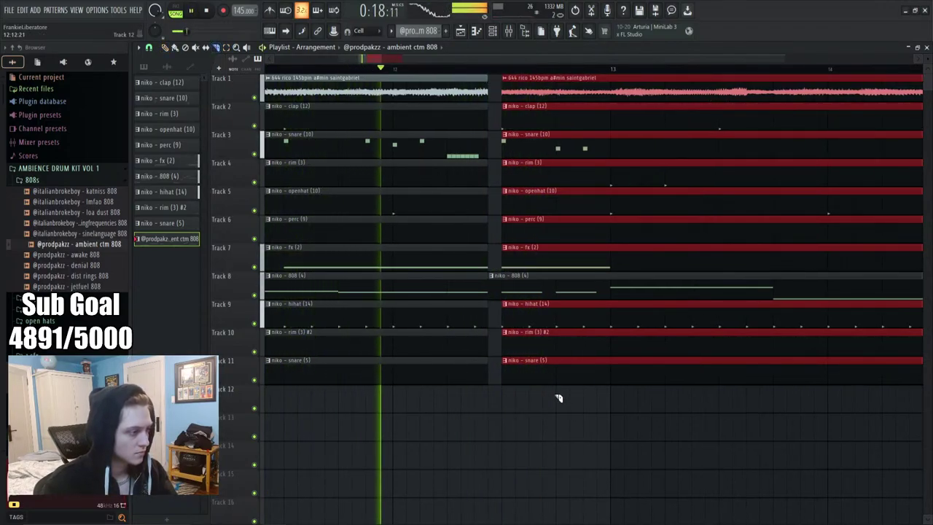
left_click_drag(558, 396, 547, 69)
left_click_drag(575, 410, 555, 102)
left_click(583, 465)
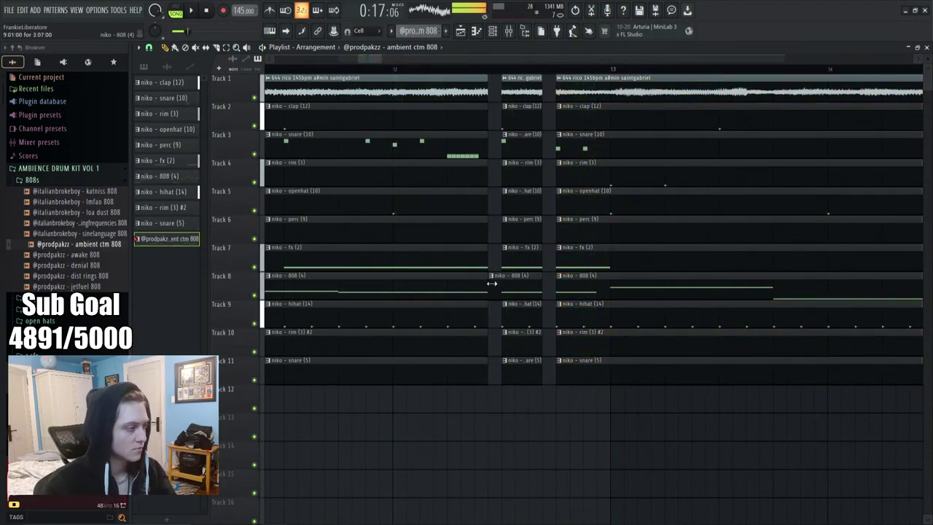
left_click_drag(511, 413, 502, 91)
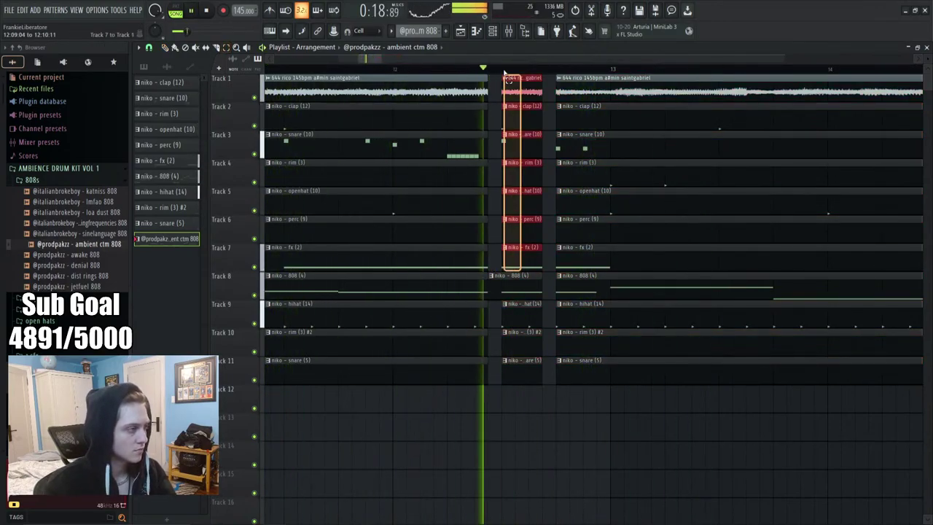
key("space")
key("space")
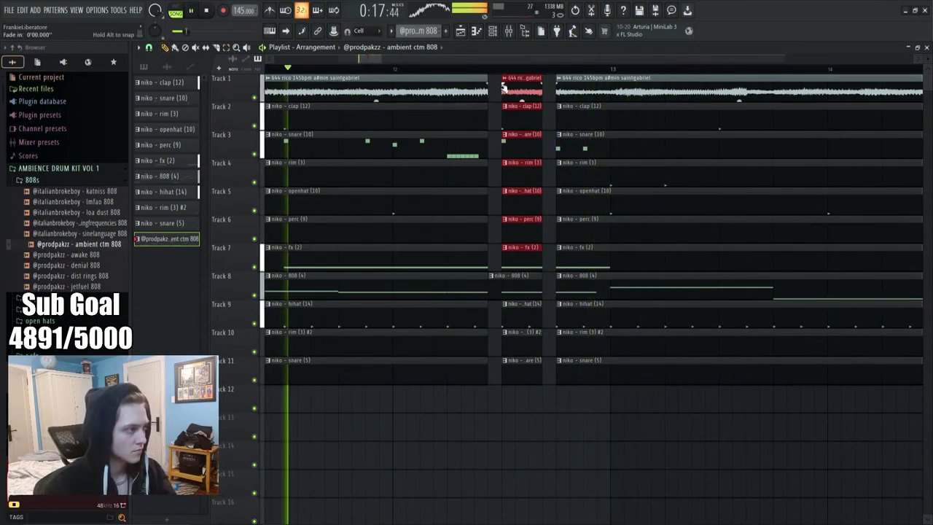
left_click_drag(502, 92, 489, 95)
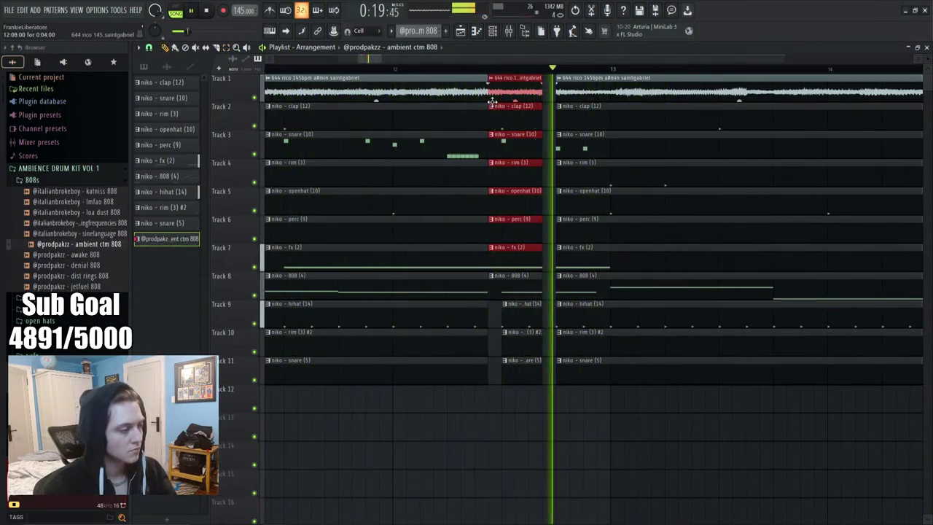
key("ctrl+z")
left_click(535, 437)
right_click(535, 438)
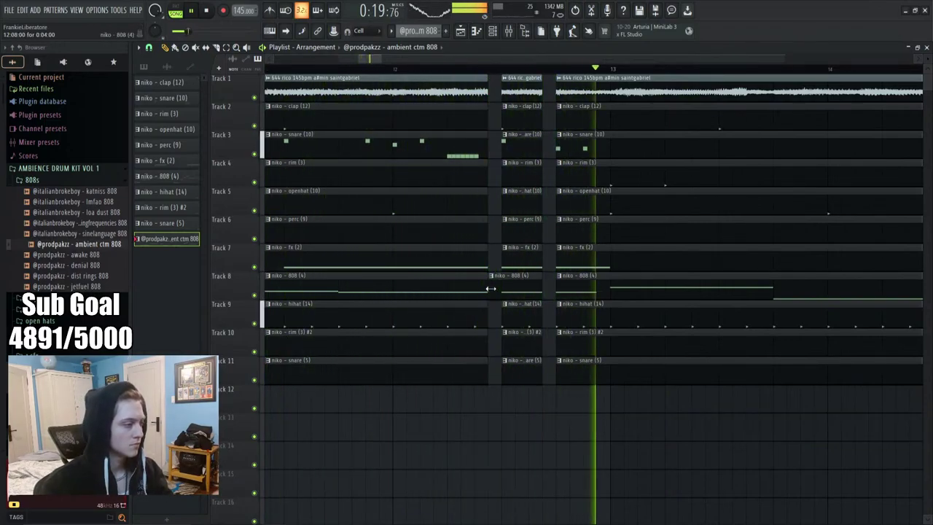
Extend the short clips between the two bar 12 gaps back to the slice on every track except niko - 808 (4), closing the first gap
key("space")
left_click_drag(522, 394, 519, 238)
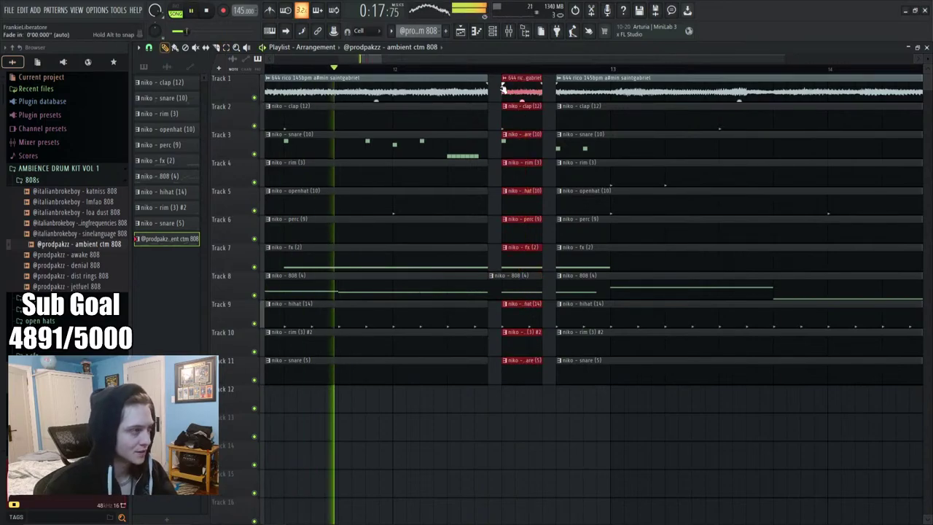
left_click_drag(503, 92, 493, 98)
Delete all clips on Tracks 1 to 11 from bar 49 to bar 65
scroll(491, 91, "down", 3)
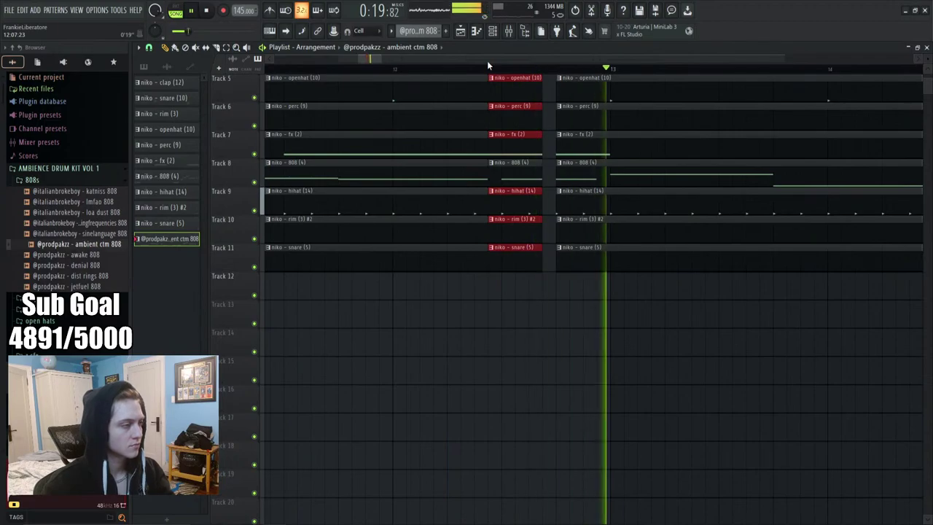
scroll(491, 73, "down", 5)
scroll(492, 73, "down", 2)
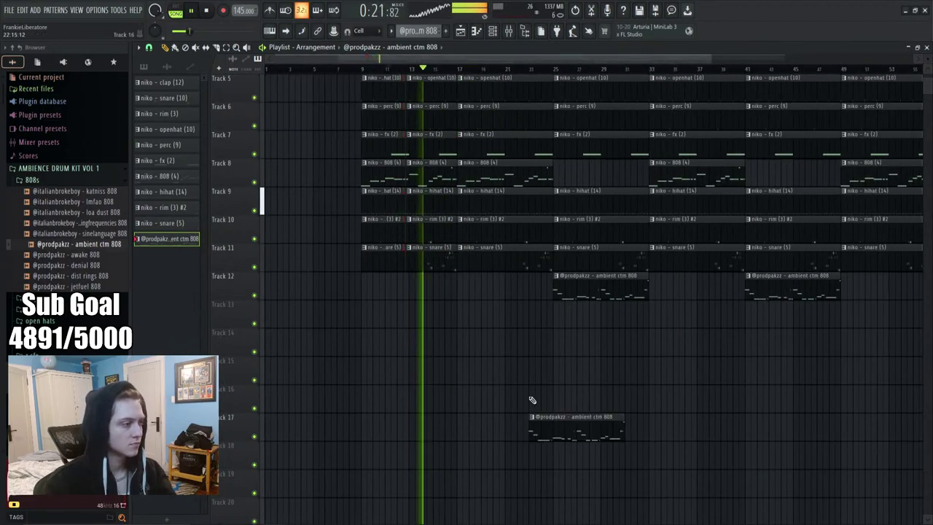
scroll(514, 422, "up", 3)
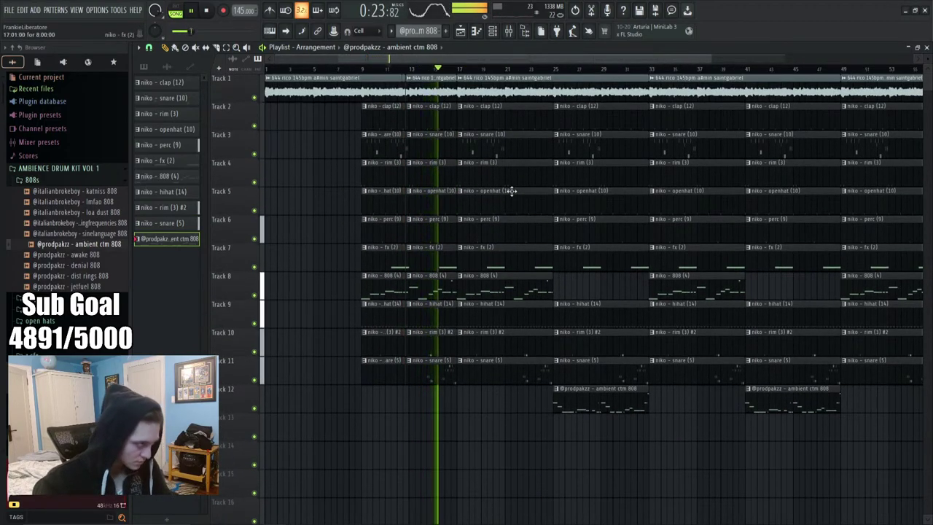
scroll(510, 73, "down", 2)
left_click_drag(829, 404, 696, 109)
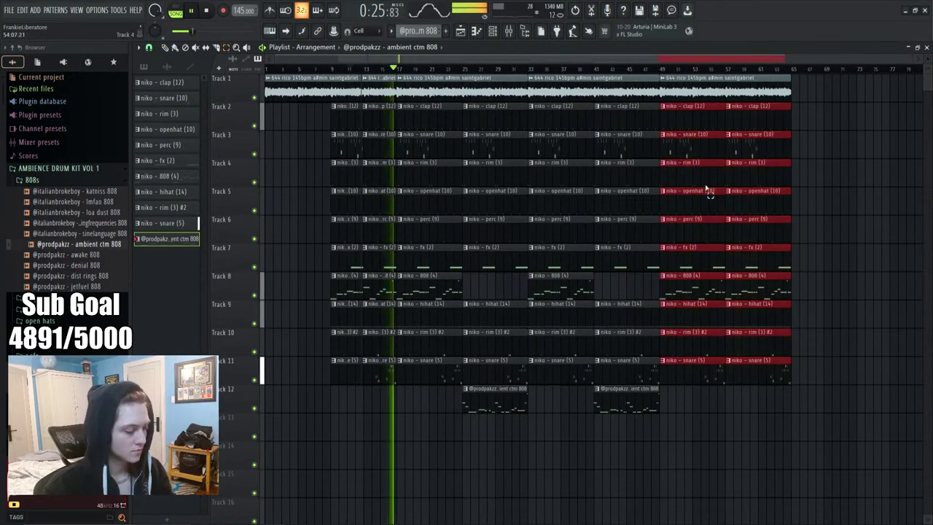
key("Delete")
left_click_drag(443, 382, 279, 117)
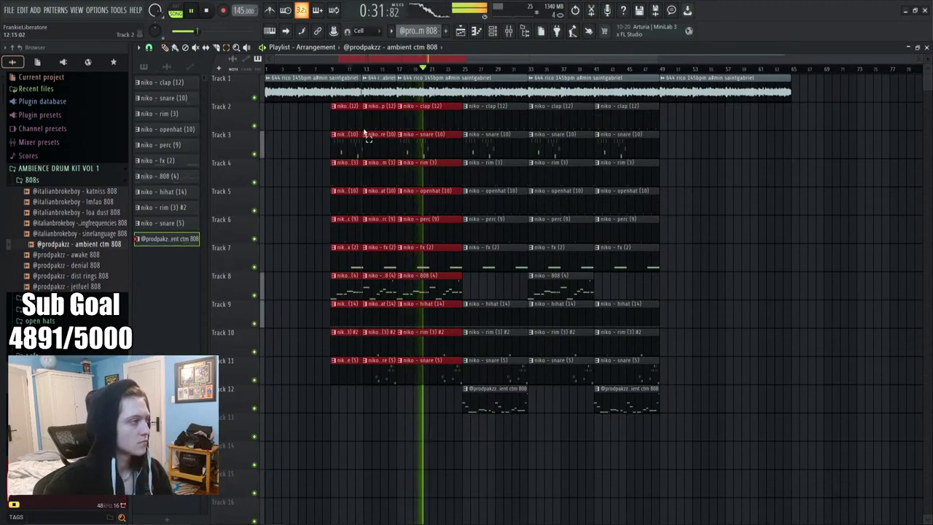
left_click(714, 97)
right_click(714, 96)
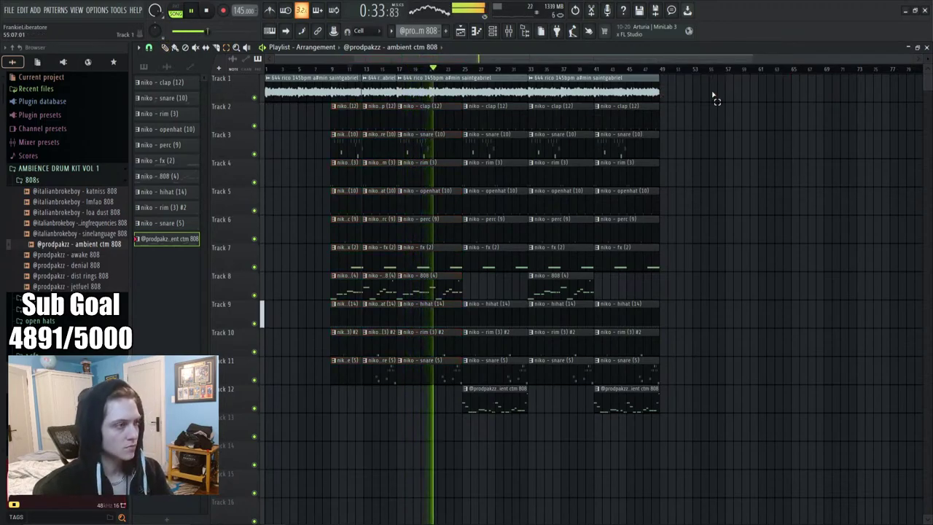
Slice the Track 1 audio at bars 9 and 25, and duplicate bars 9 to 25 of Tracks 1 to 11 to bar 49
left_click_drag(417, 383, 369, 153)
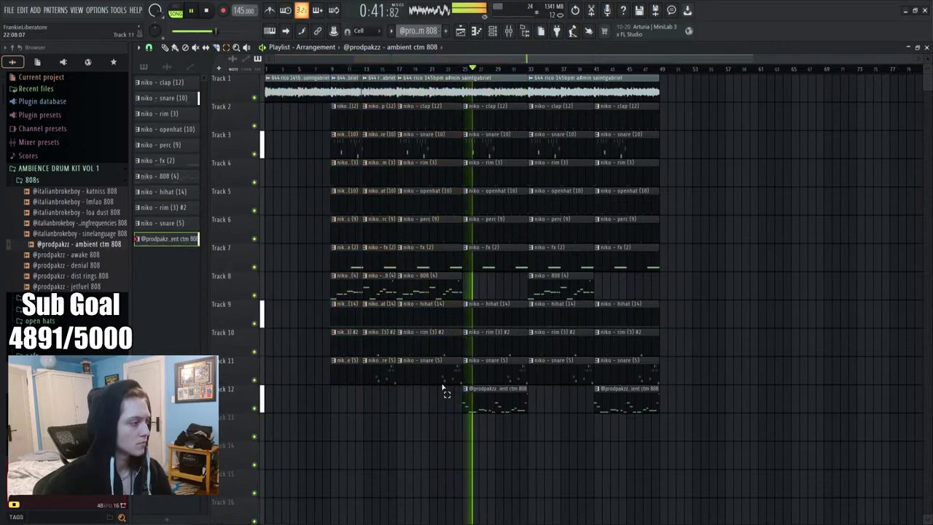
left_click_drag(456, 398, 340, 70)
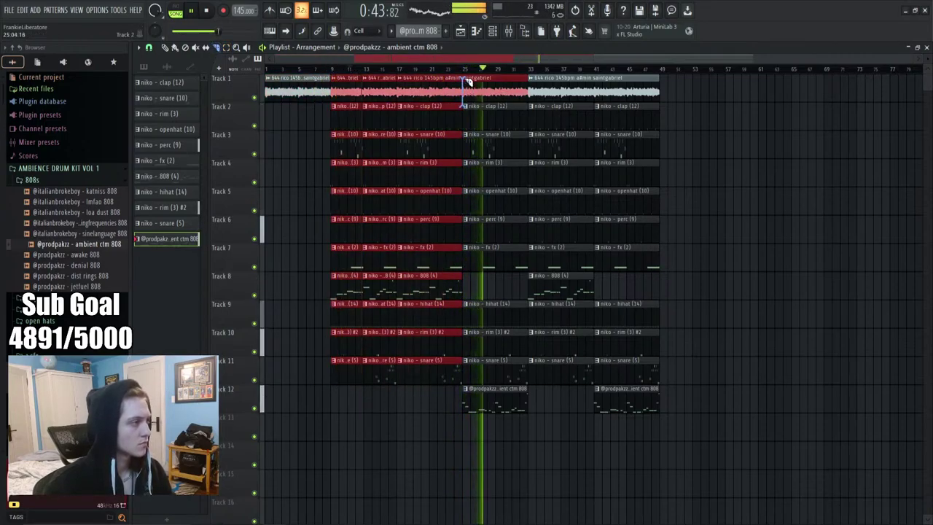
left_click_drag(435, 384, 674, 69)
scroll(674, 69, "up", 5)
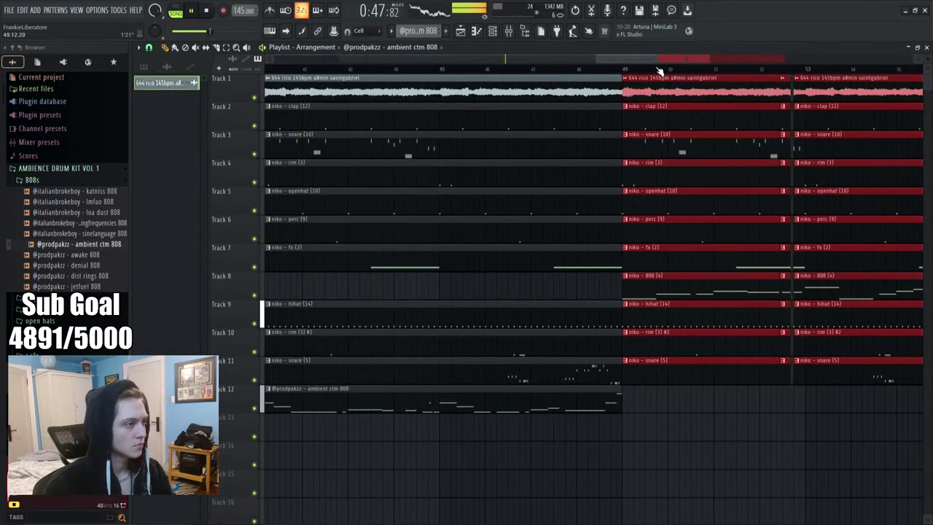
Solo Insert 1 in the mixer to examine its Fruity parametric EQ 2 curve, and restore the other tracks
left_click(512, 33)
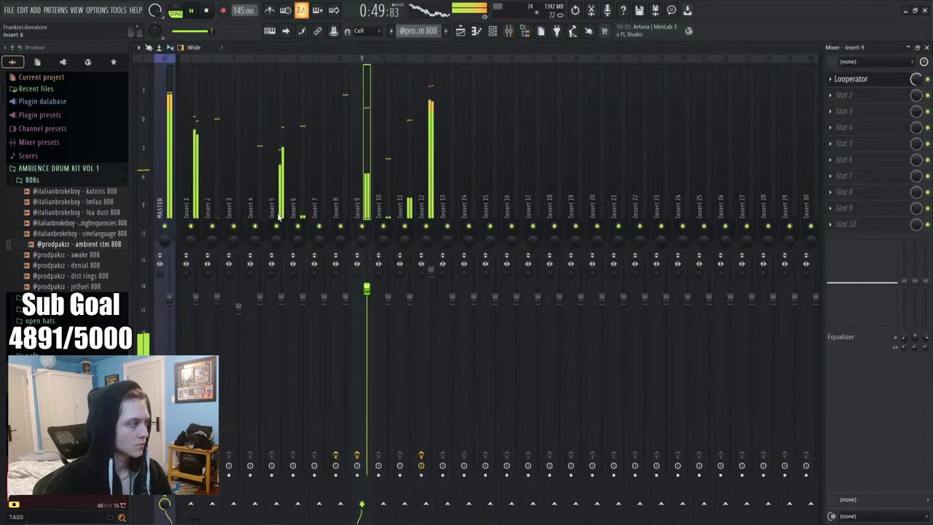
left_click(193, 208)
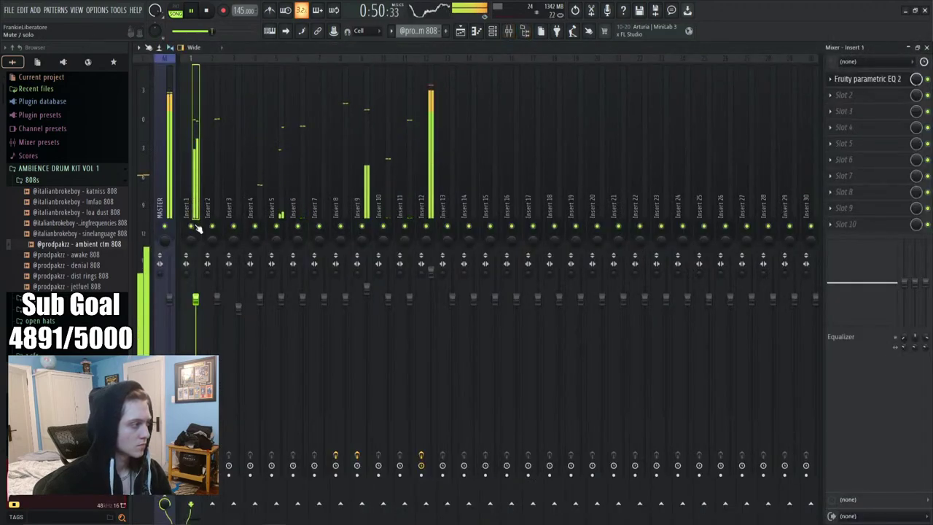
left_click(867, 79)
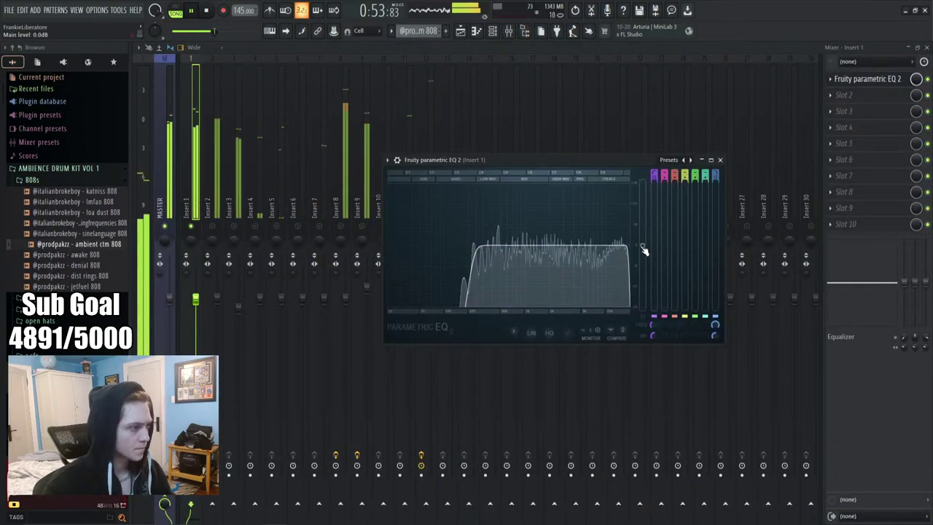
left_click(199, 233)
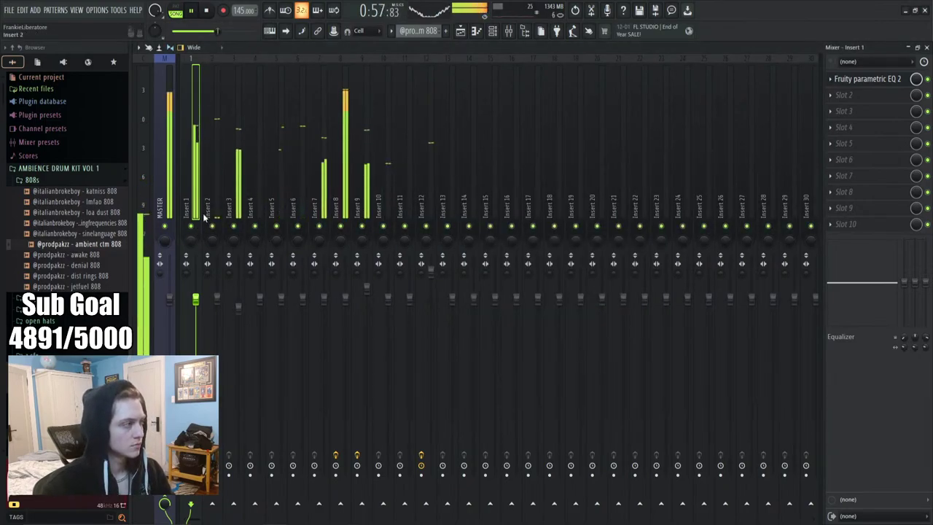
Delete the Edison plugin from the master channel and lower the Insert 12 fader slightly
left_click(160, 207)
left_click(862, 225)
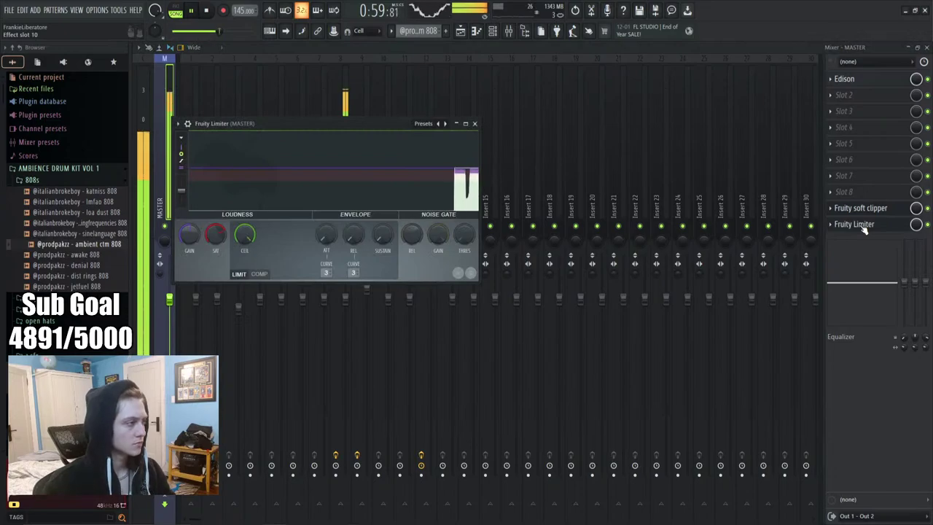
left_click(837, 89)
left_click(840, 96)
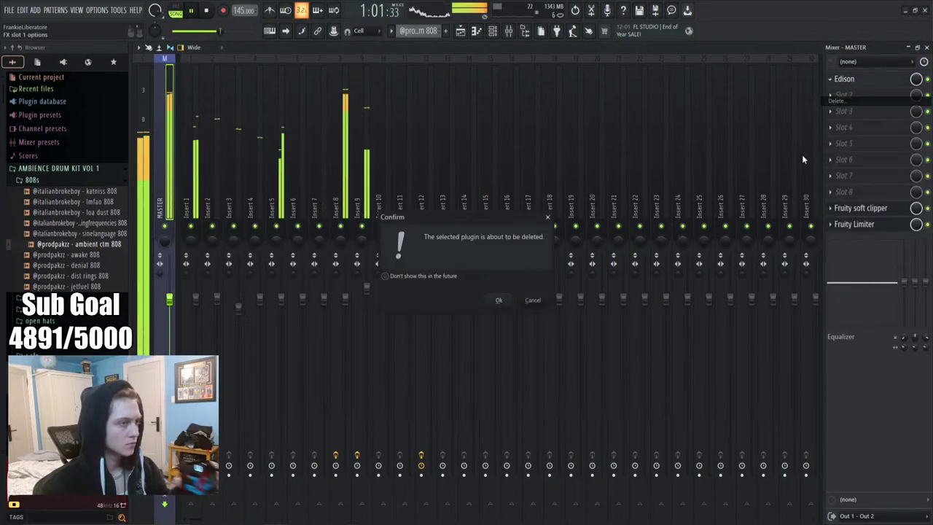
left_click(501, 305)
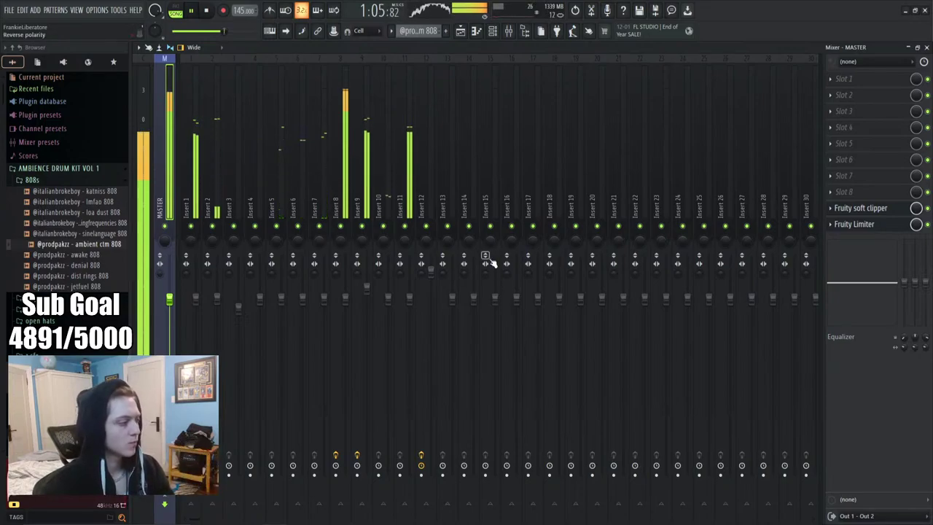
left_click(430, 268)
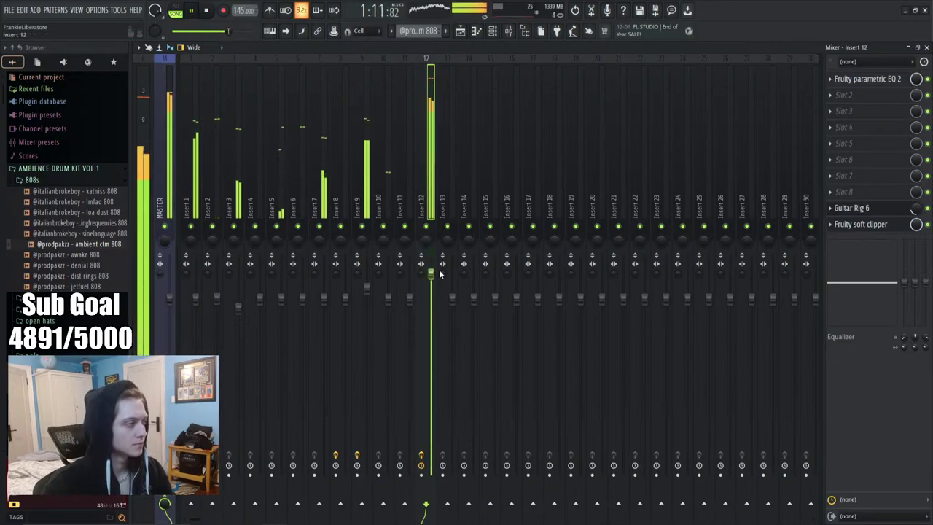
key("F6")
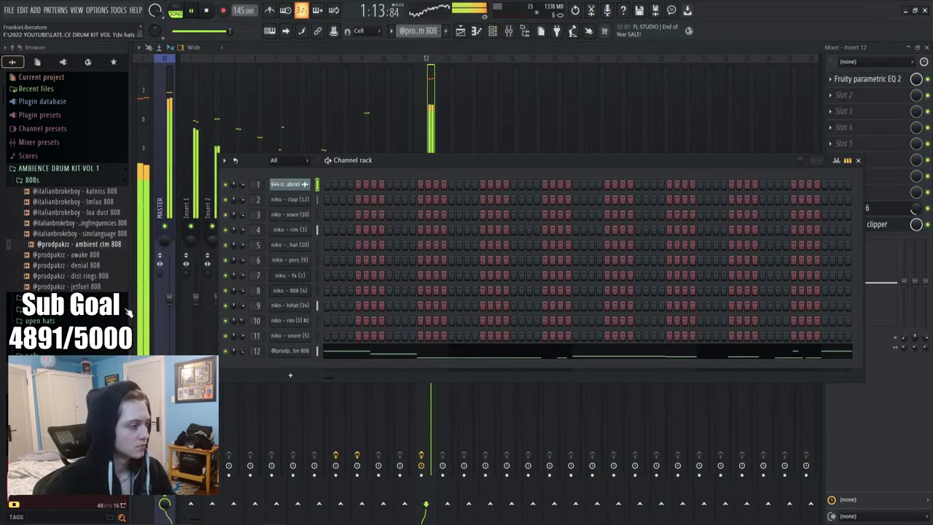
left_click(90, 287)
left_click_drag(295, 353, 295, 353)
key("space")
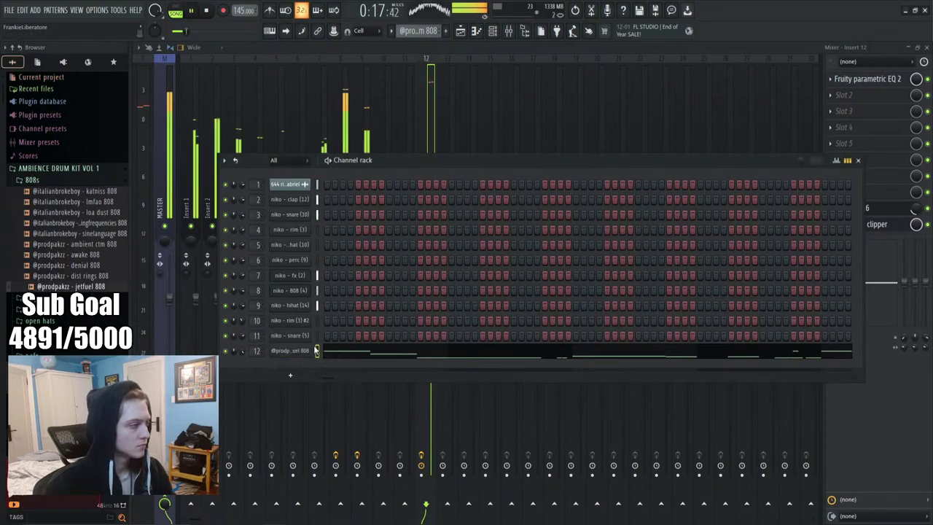
left_click(460, 31)
scroll(503, 75, "down", 6)
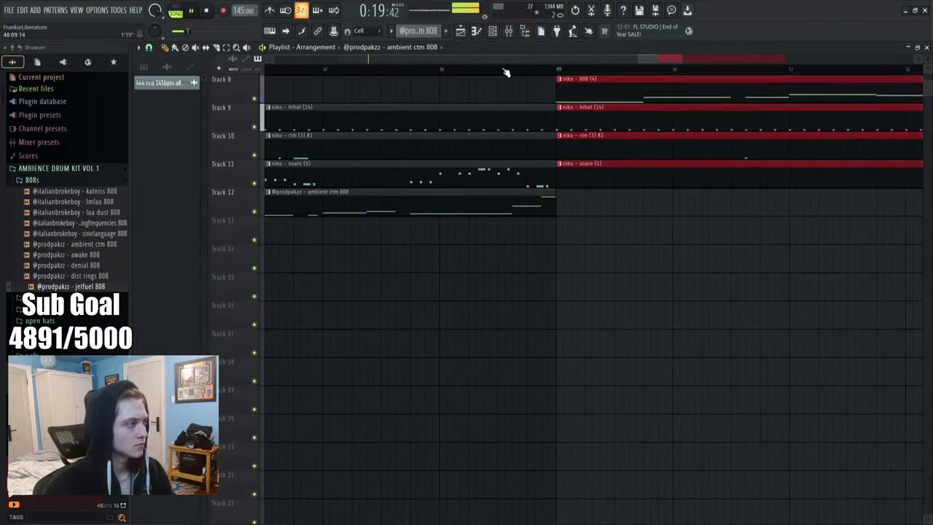
scroll(502, 73, "down", 4, "ctrl")
scroll(465, 113, "up", 2)
scroll(465, 113, "up", 5)
left_click(464, 69)
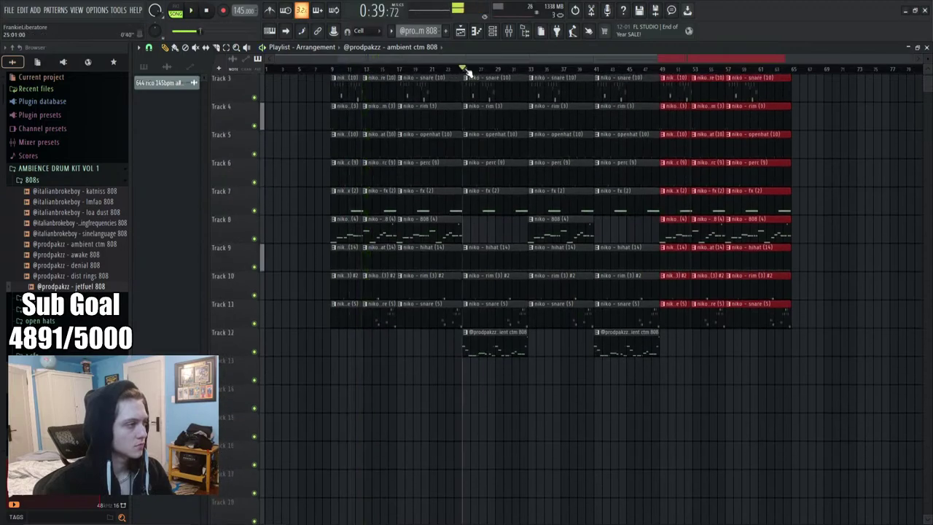
left_click(492, 30)
left_click_drag(93, 245, 298, 356)
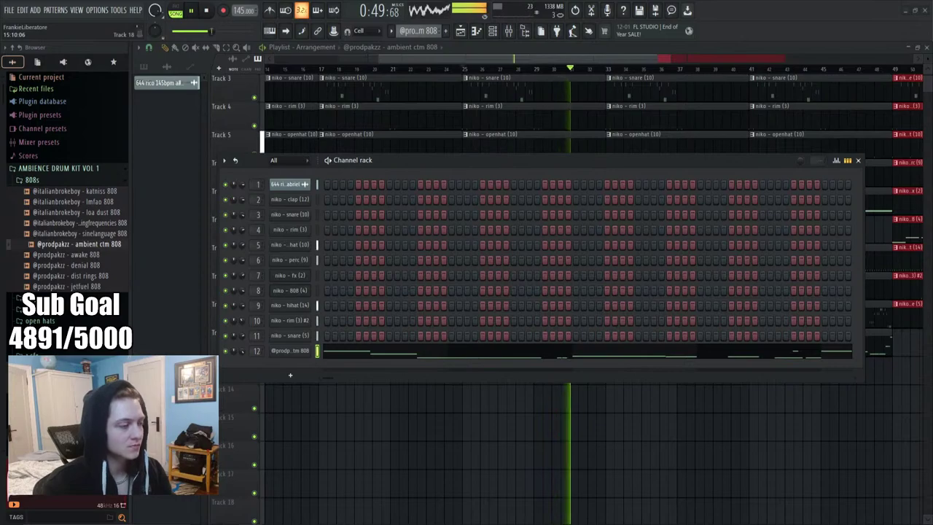
key("F6")
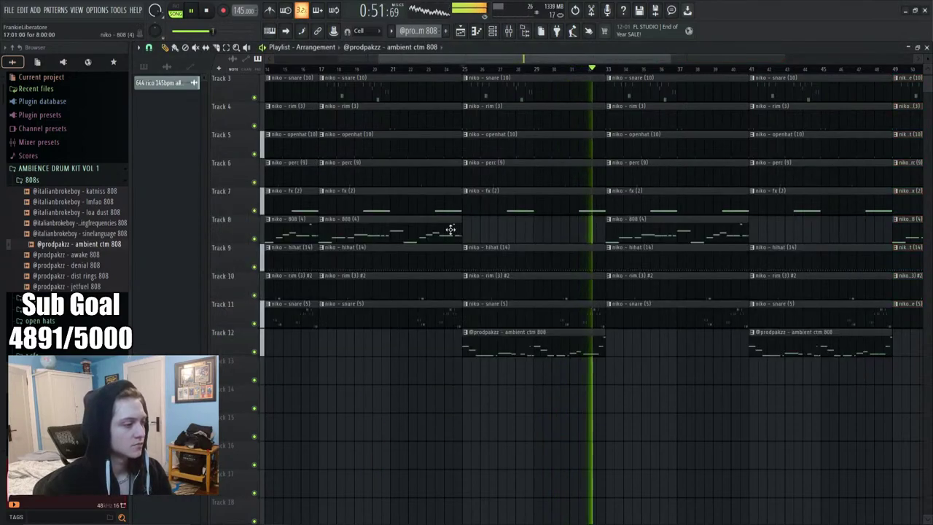
Play the arrangement from about bar 14 to review it, stop playback and open the mixer
scroll(412, 69, "down", 3)
scroll(618, 209, "up", 2)
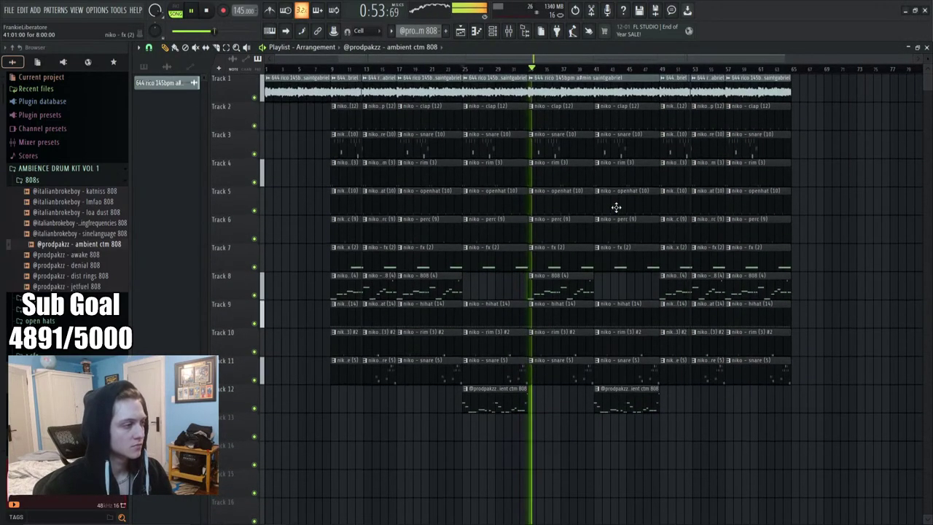
scroll(555, 73, "up", 3)
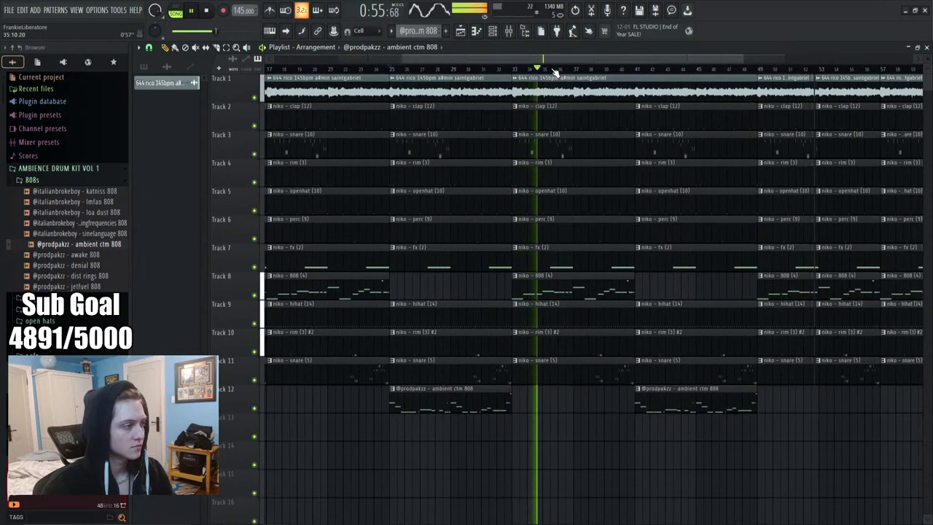
scroll(555, 73, "down", 3)
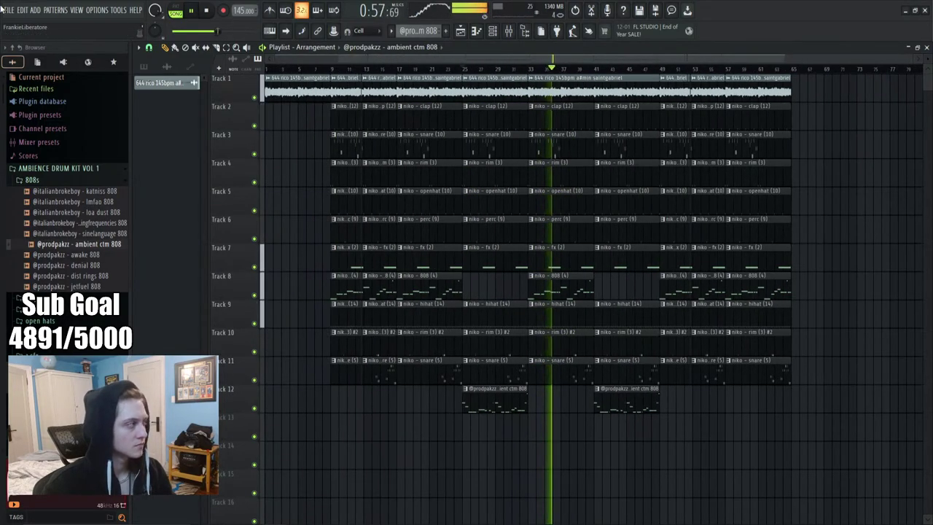
left_click(9, 9)
left_click(382, 68)
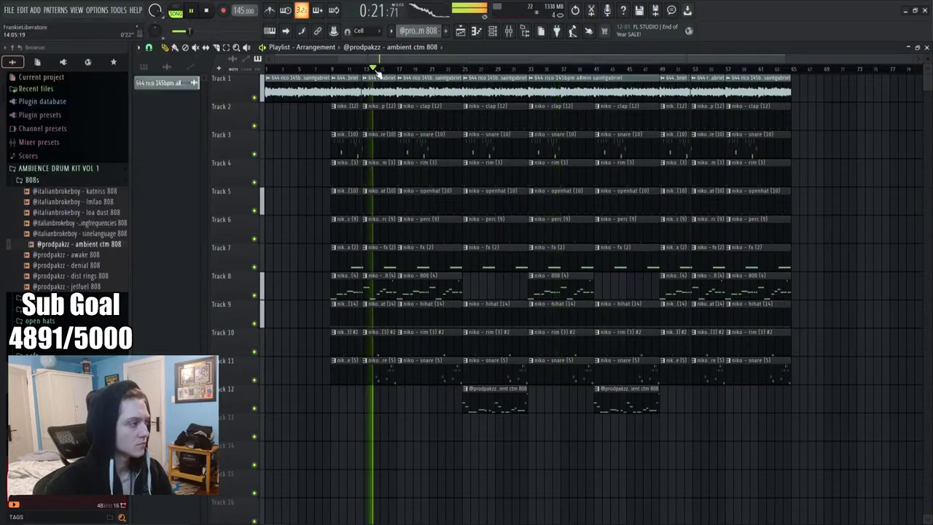
scroll(379, 69, "up", 3)
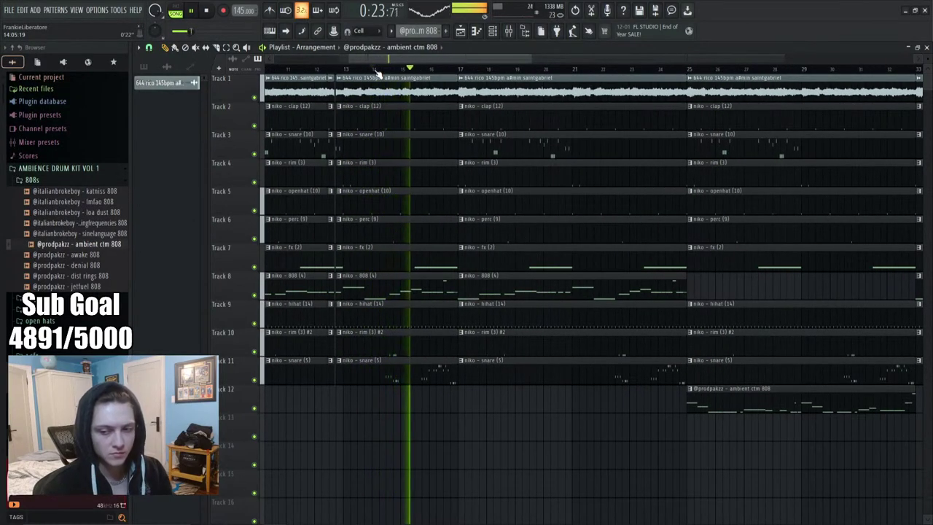
key("space")
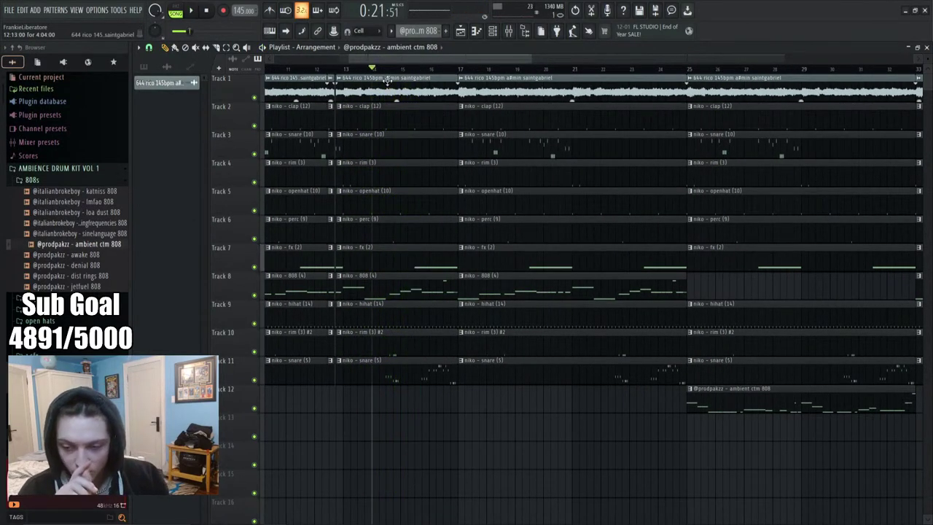
left_click(508, 32)
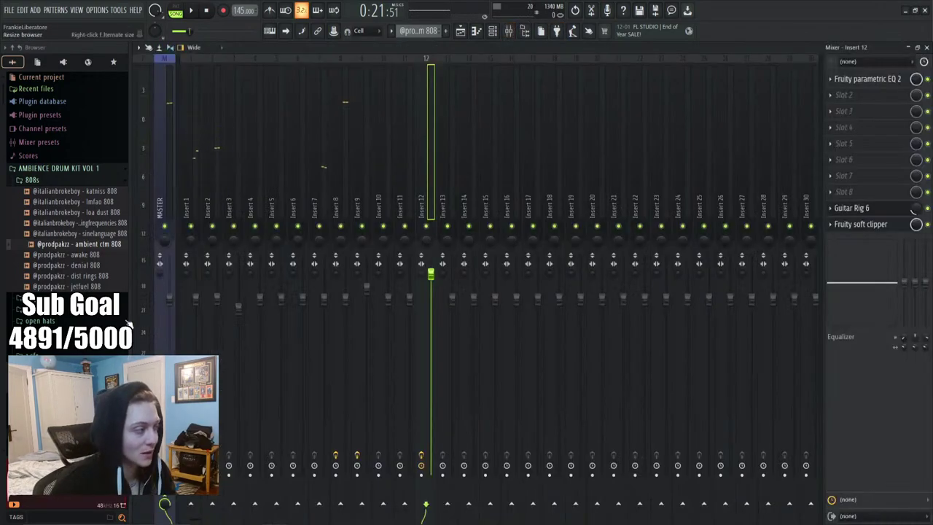
Collapse the 808s and AMBIENCE DRUM KIT VOL 1 folders in the browser and select the master mixer channel
left_click(45, 179)
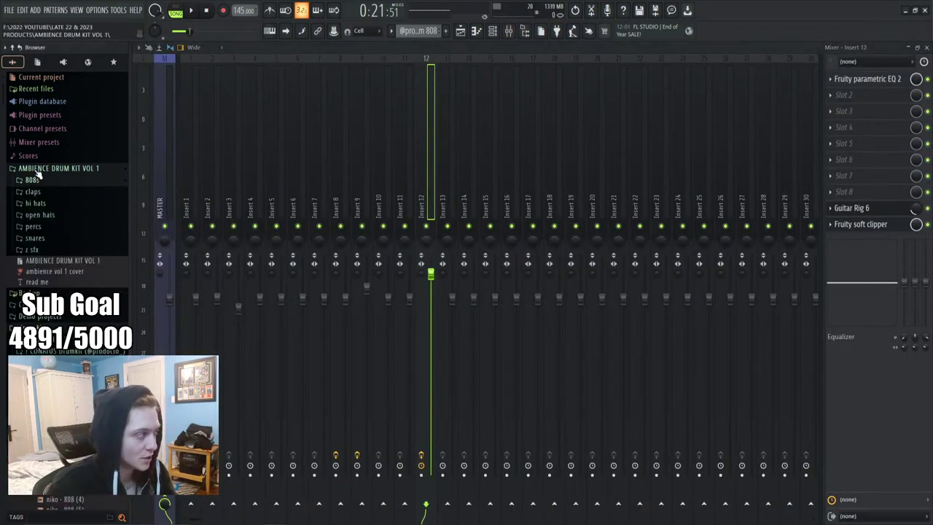
left_click(38, 169)
scroll(71, 350, "down", 5)
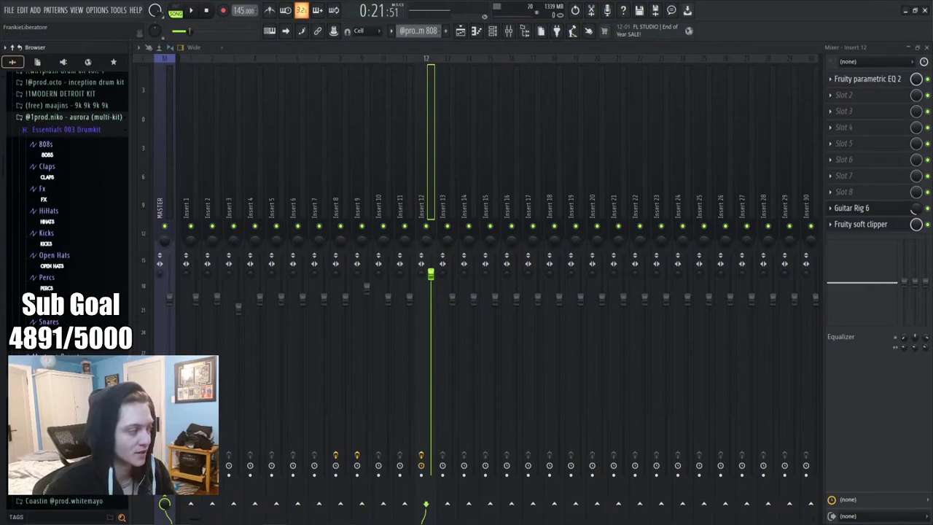
left_click(169, 201)
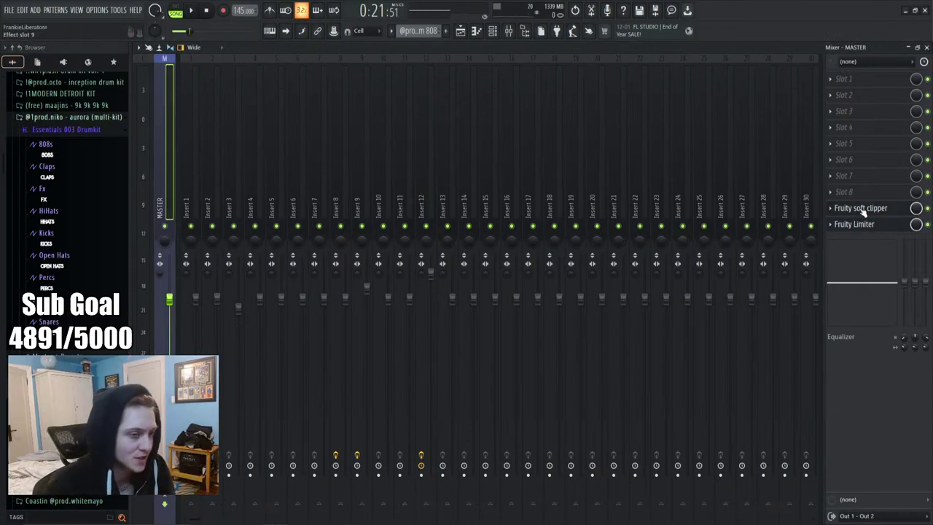
Play the arrangement from bar 17, check the levels of all channels in the mixer and stop playback
left_click(460, 31)
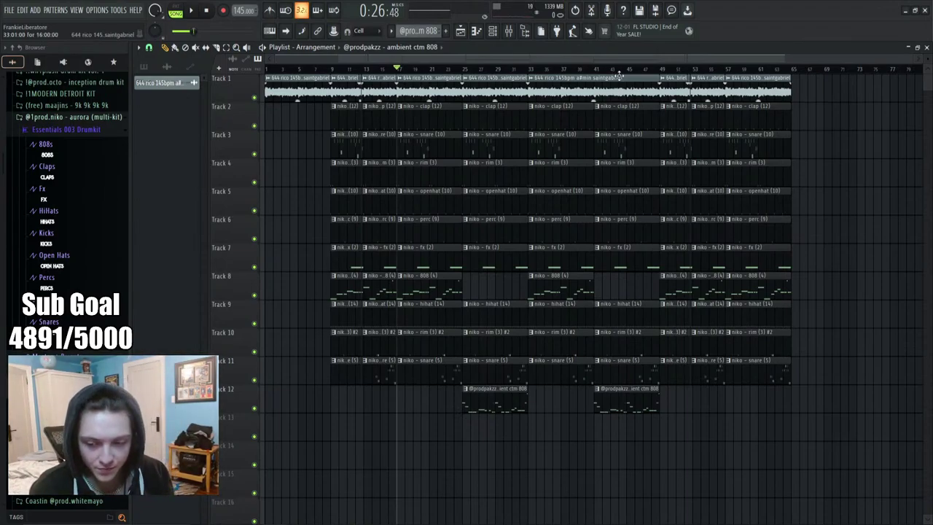
key("space")
left_click(508, 31)
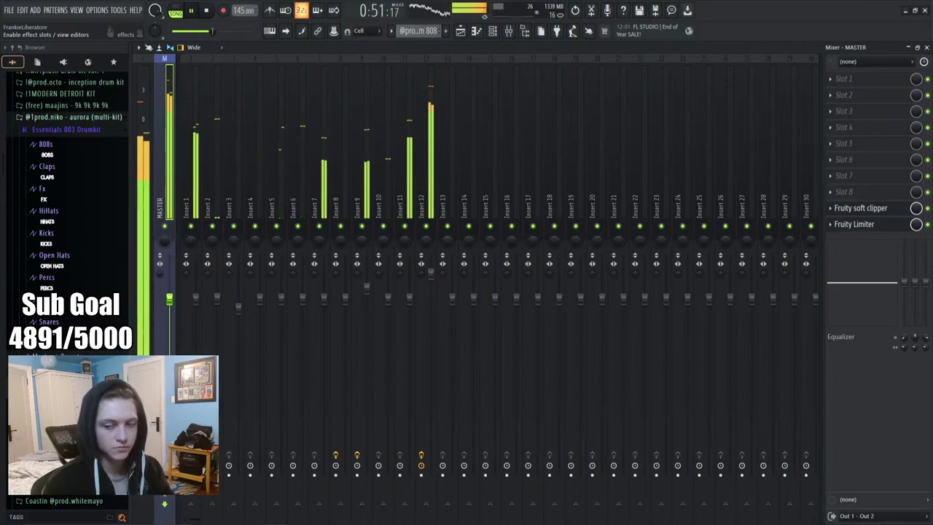
key("space")
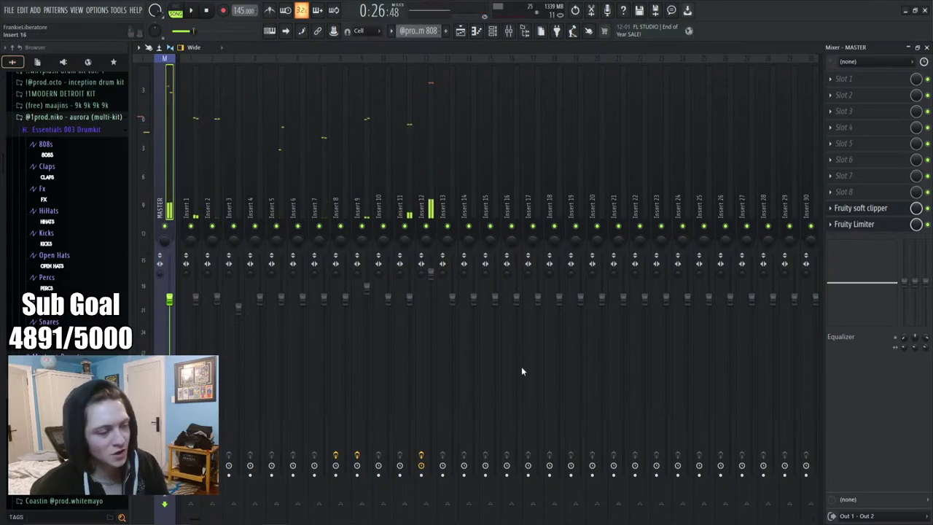
scroll(151, 147, "up", 1)
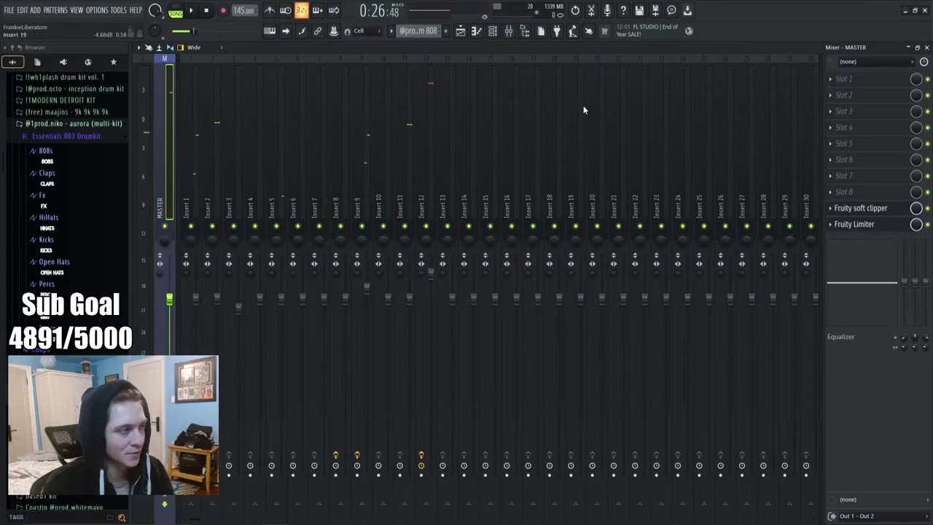
Return to the playlist, move the playback position to about bar 11 and show the beginning of the arrangement
left_click(465, 31)
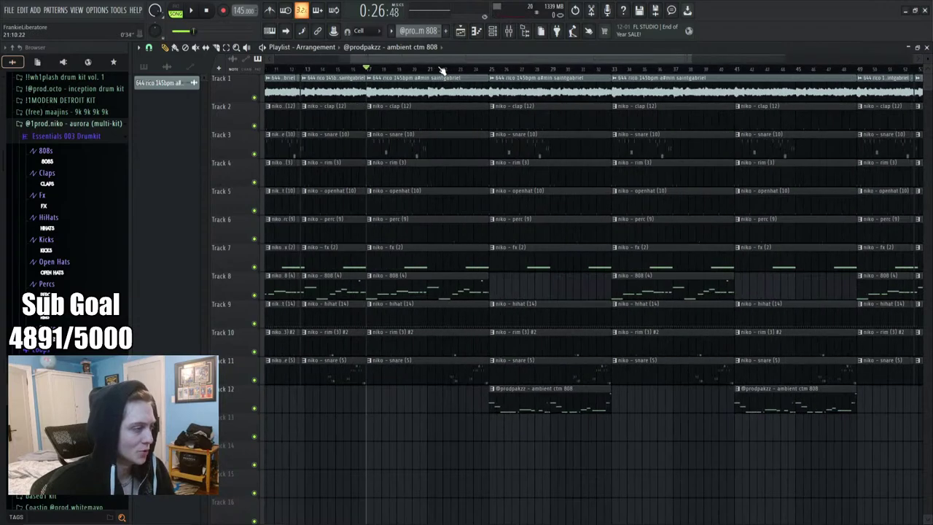
left_click(9, 10)
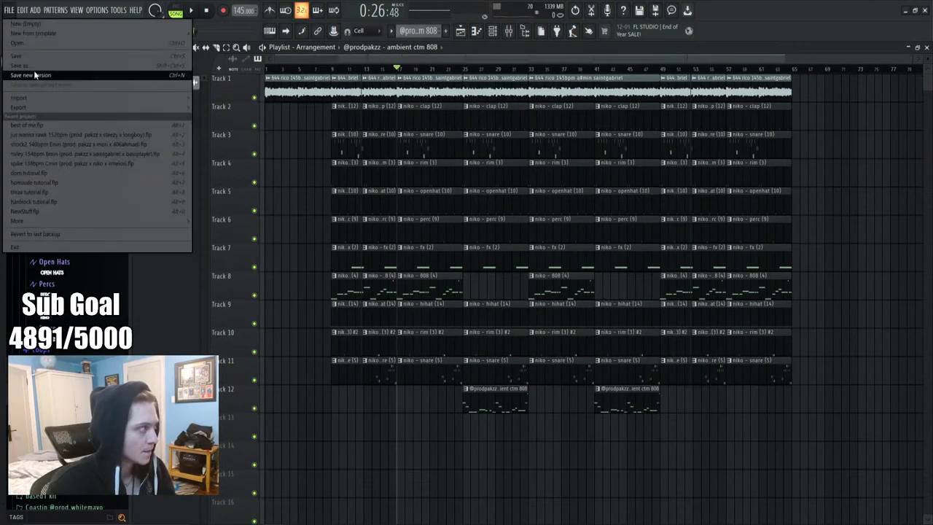
left_click(347, 71)
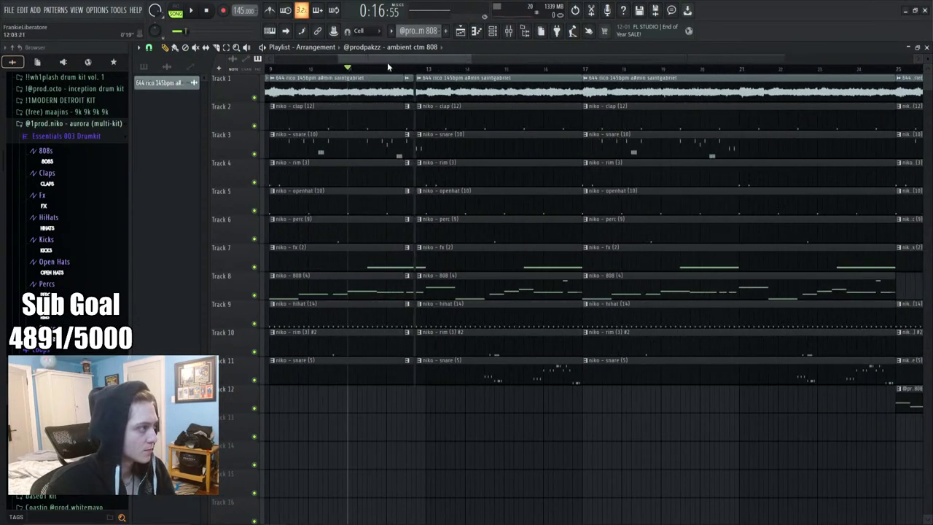
left_click_drag(387, 62, 307, 62)
Save the project as "rico 145bpm A#min (prod. pakzz x saintgabriel x niko)" in a new project folder
left_click(9, 11)
left_click(29, 62)
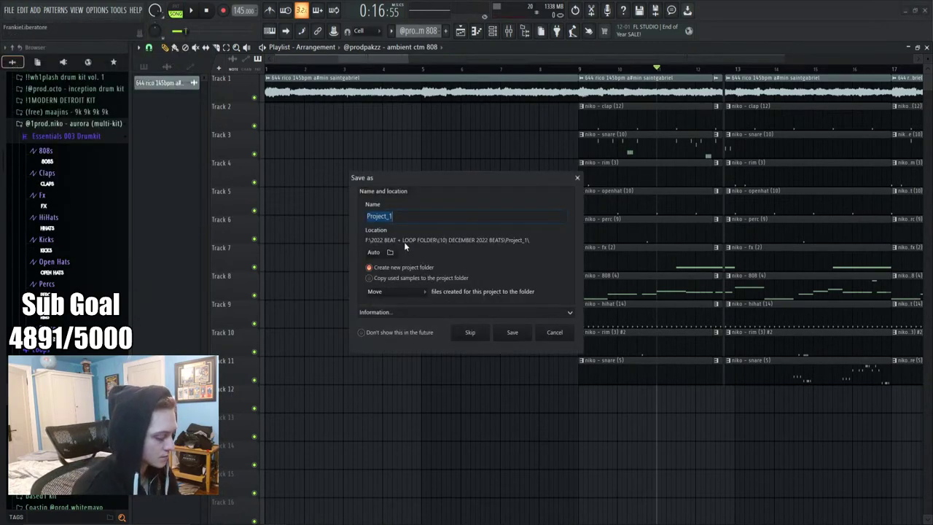
type("rico")
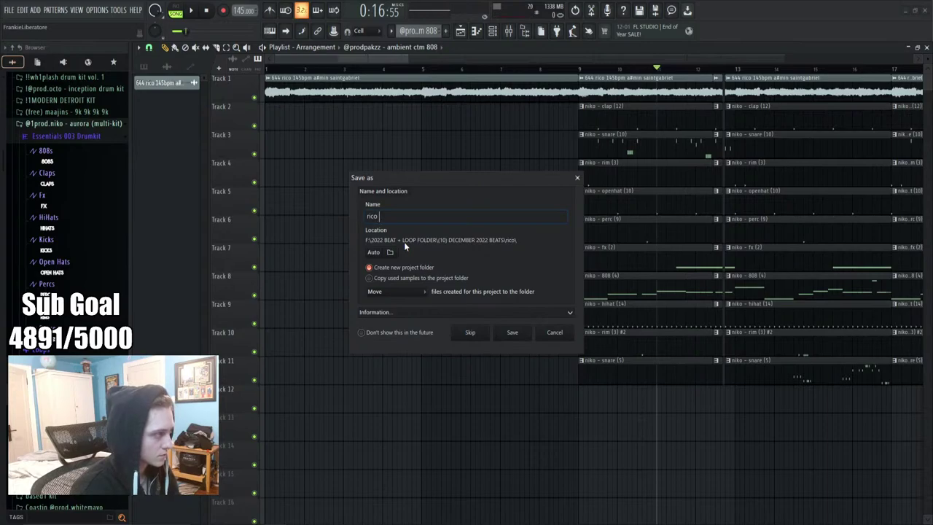
type(" 145")
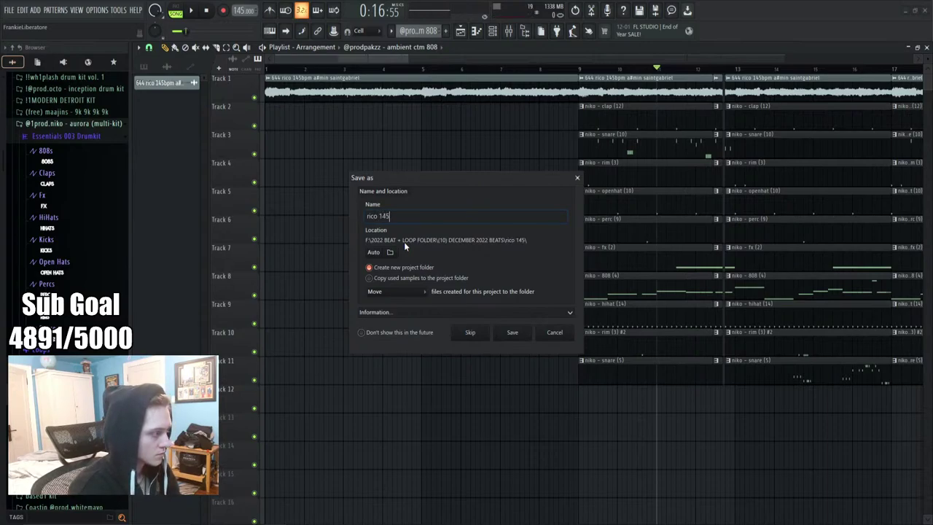
type("bpm a3mi")
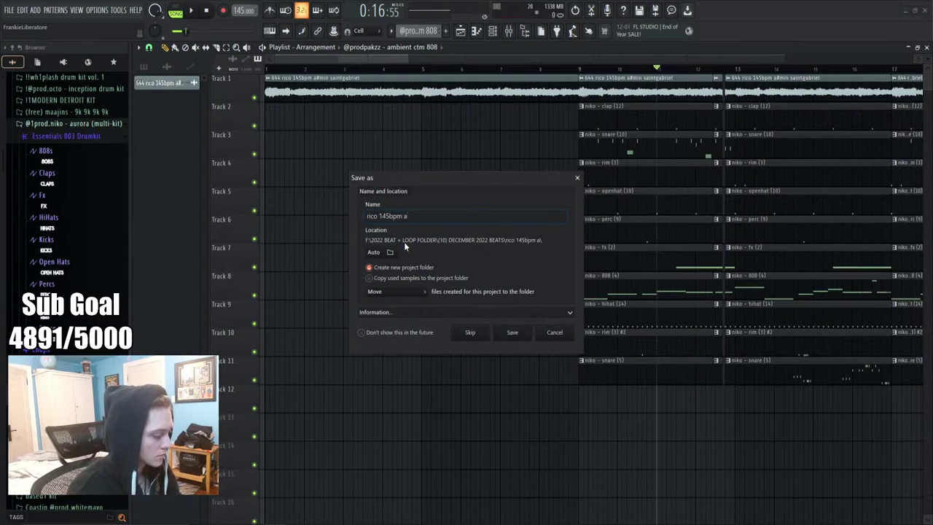
key("BackSpace")
key("BackSpace")
key("BackSpace")
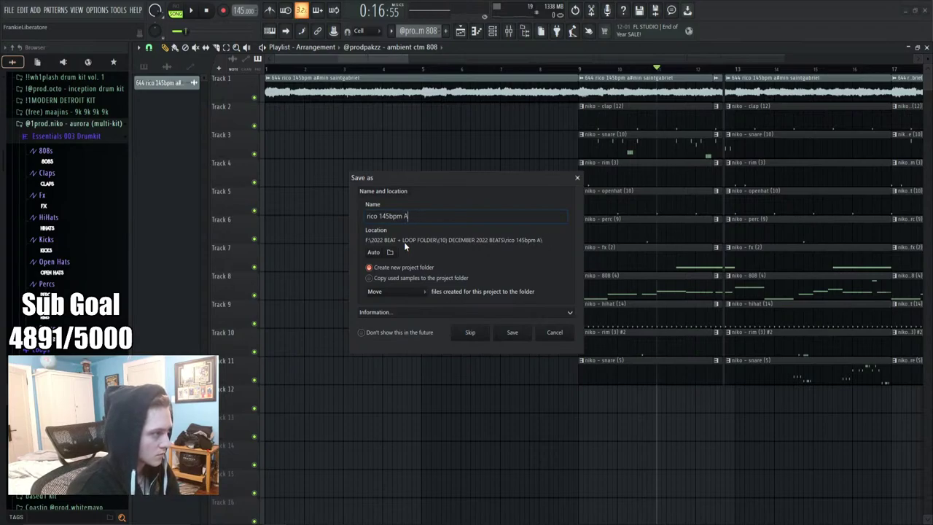
type("#min (prod")
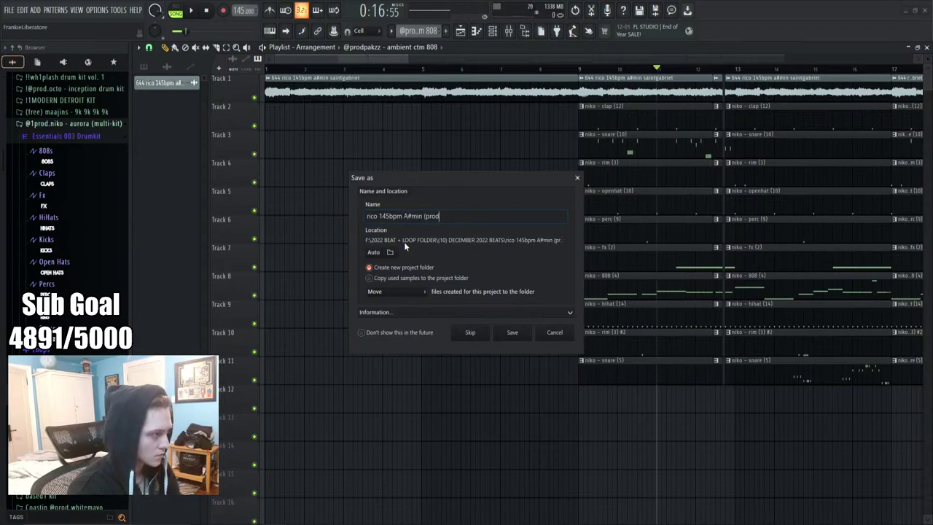
type(". pakzz x")
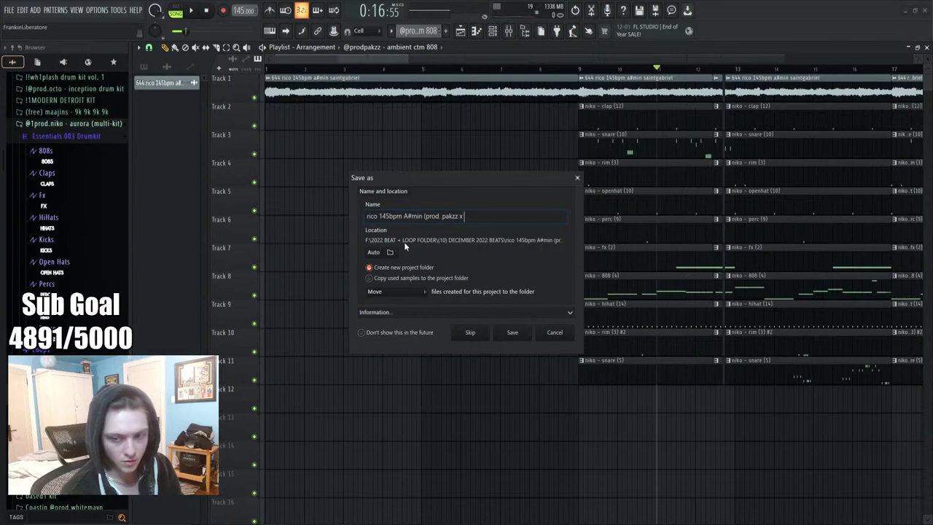
type(" s")
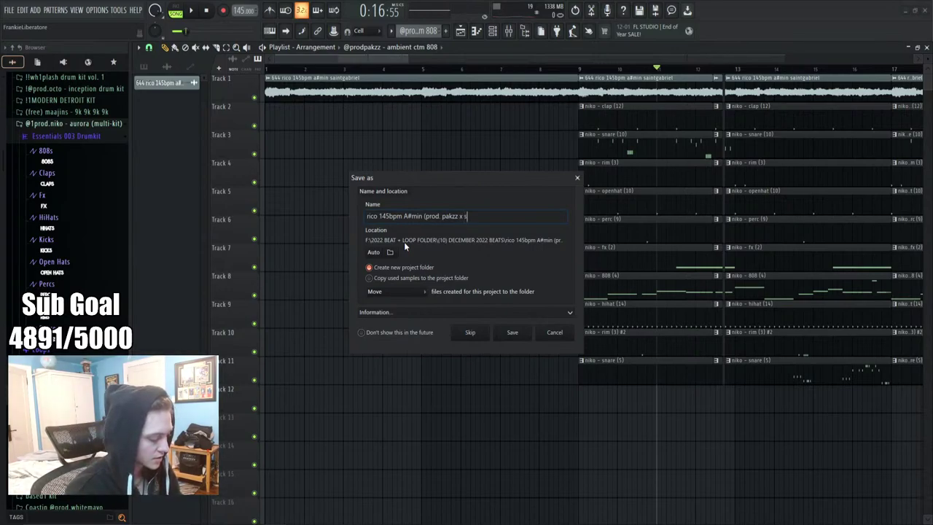
type("aintgabriel")
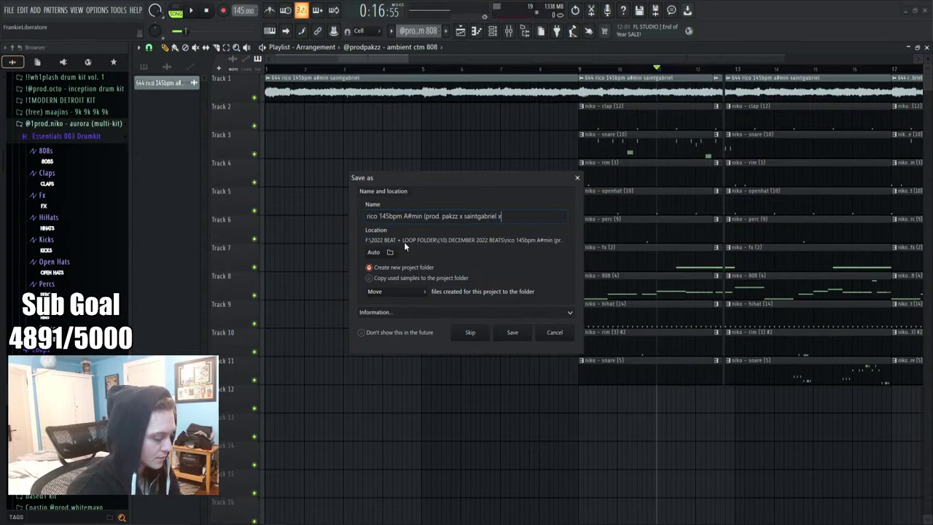
type(" x nik")
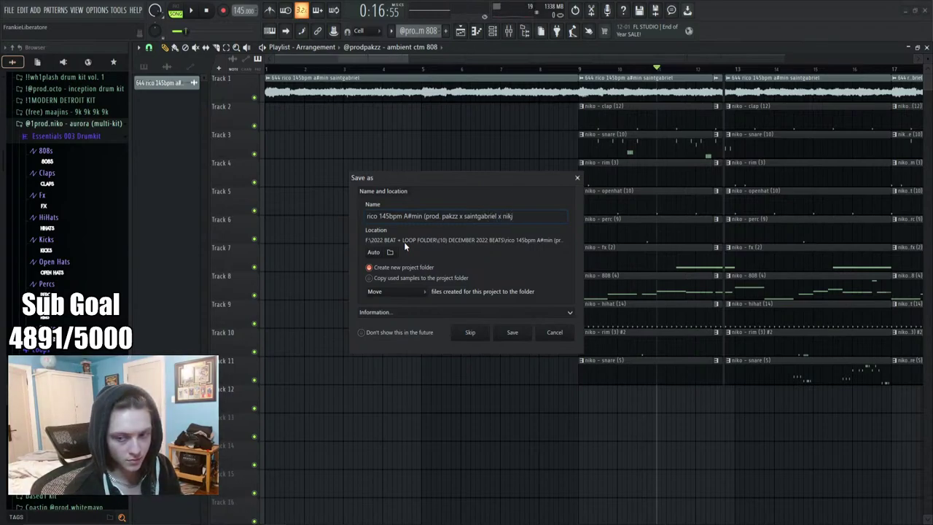
type("o)")
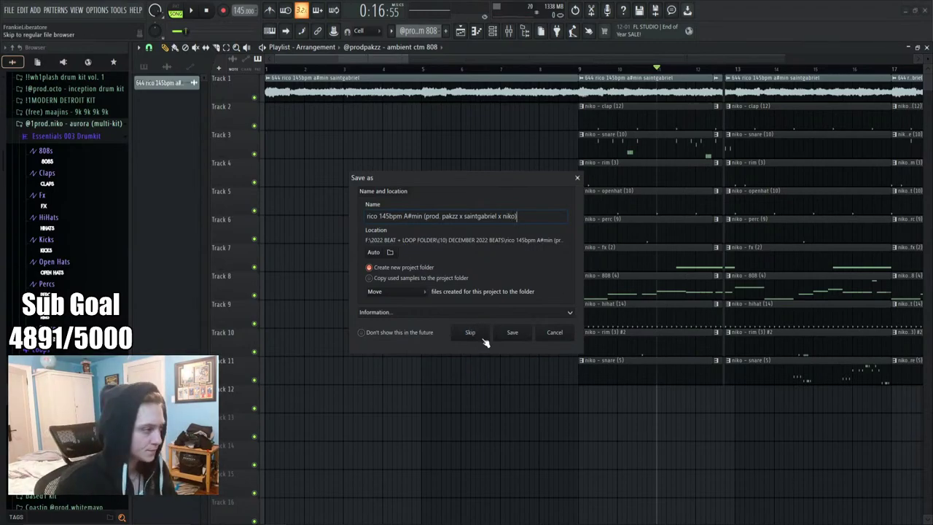
left_click(516, 333)
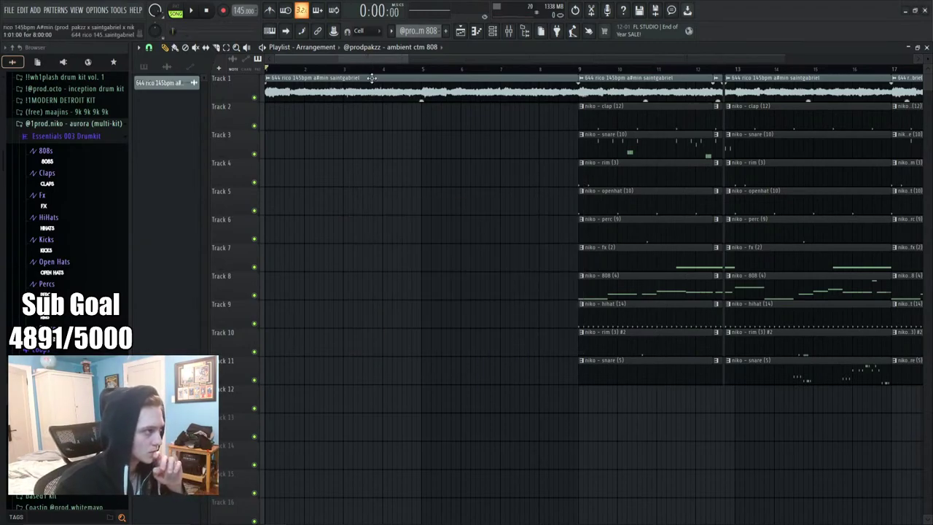
Show the whole arrangement and play it briefly from about bar 8 before stopping playback
scroll(371, 73, "down", 3)
left_click(364, 69)
left_click(410, 70)
scroll(411, 71, "down", 2)
key("space")
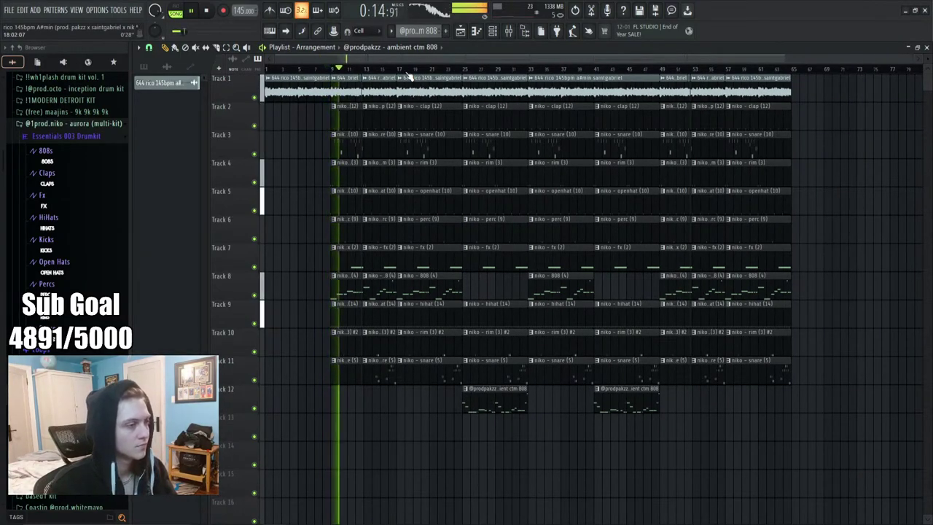
key("space")
Start a new empty project and open the recent project best of me.flp
left_click(9, 11)
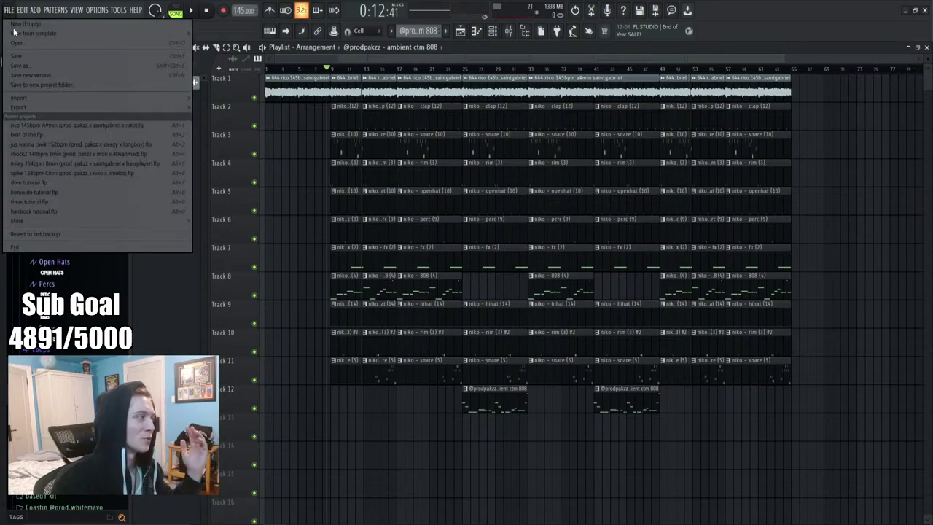
left_click(26, 22)
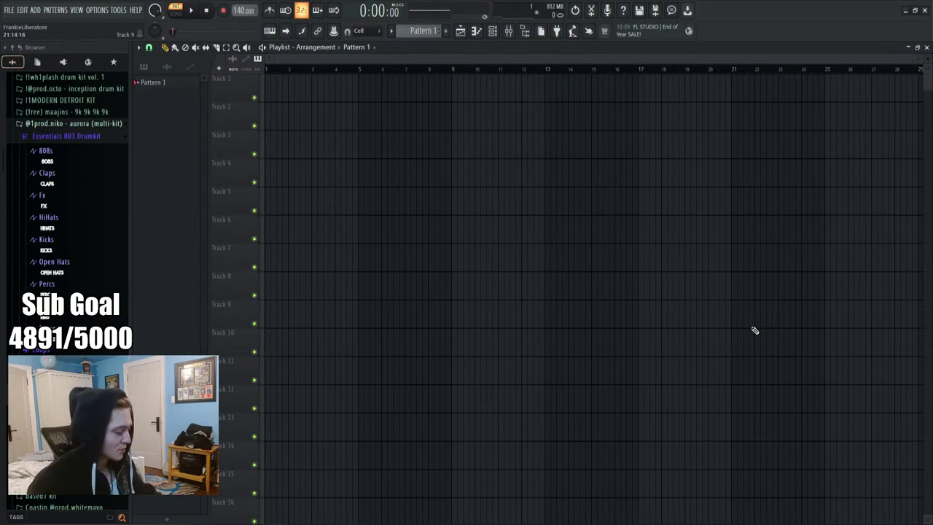
left_click(9, 10)
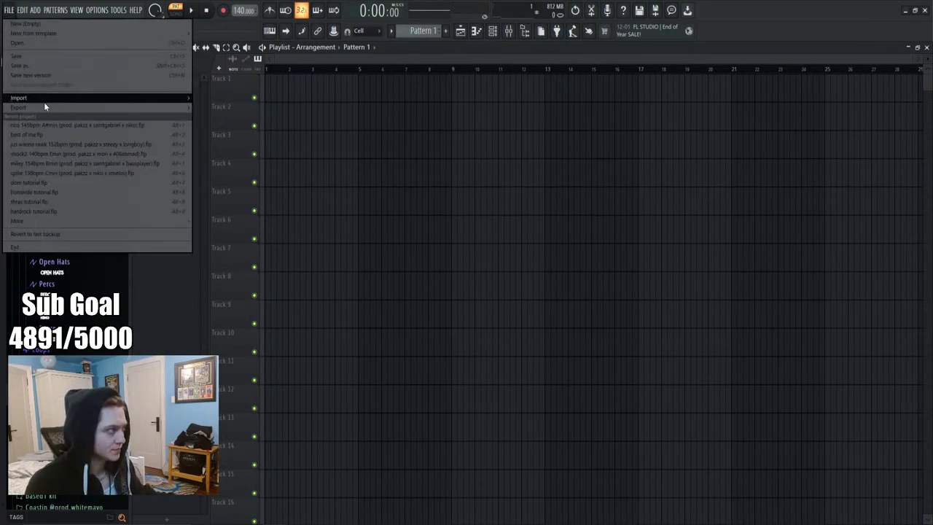
left_click(36, 135)
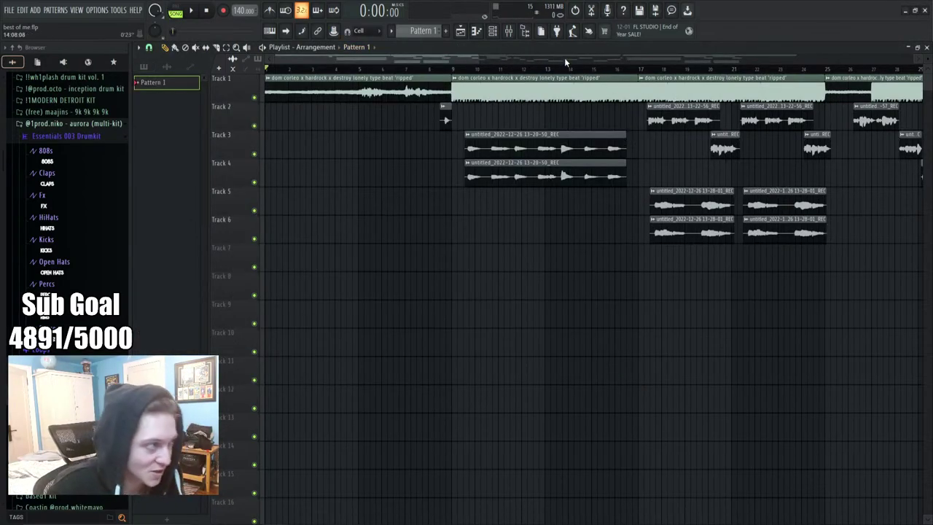
Show the whole song and select the vocal clips on tracks 2 to 5 between about bars 25 and 48
scroll(564, 57, "down", 3)
left_click(299, 68)
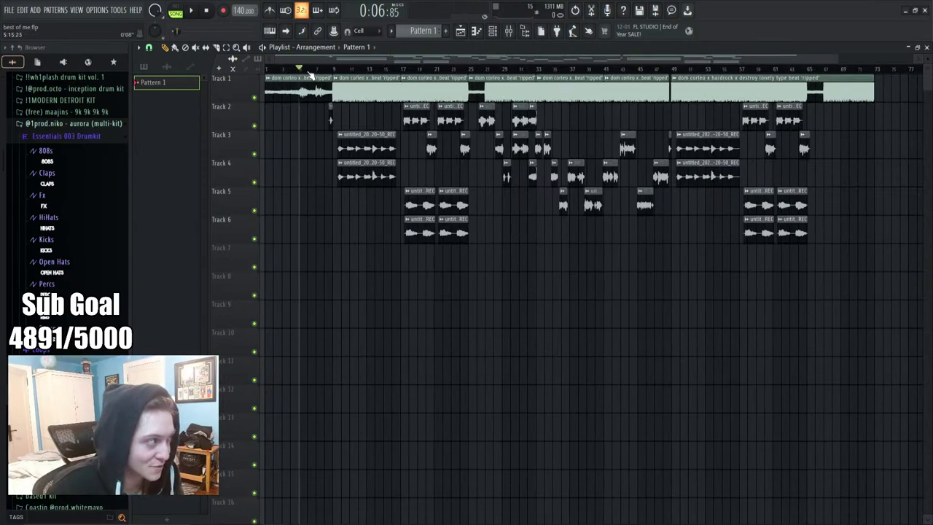
scroll(310, 73, "down", 2)
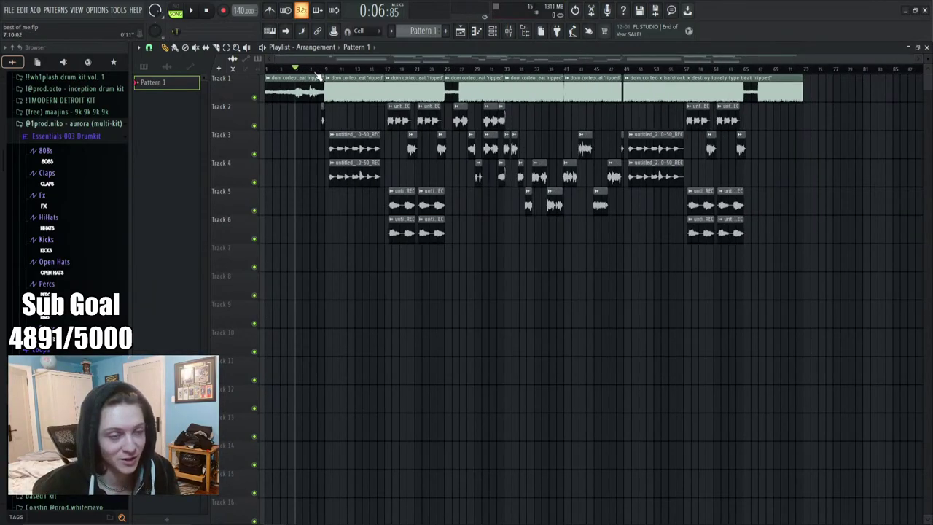
key("r")
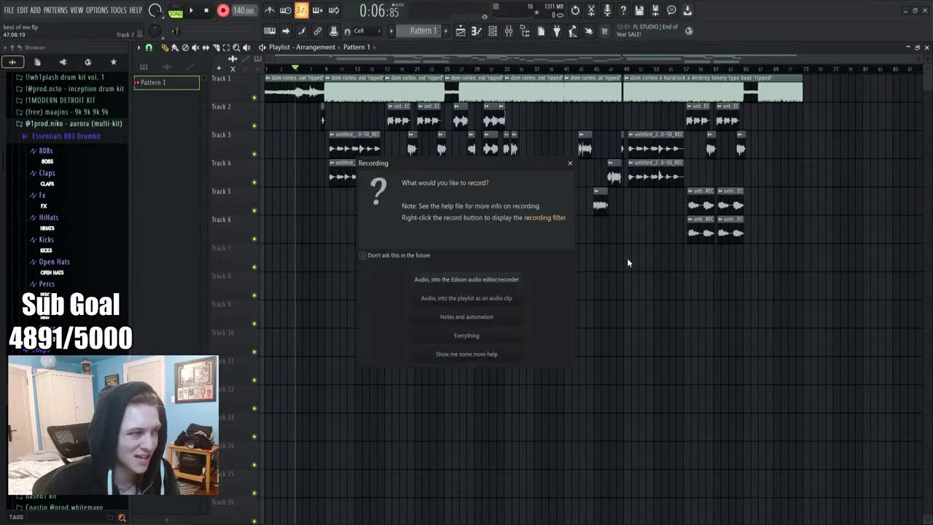
left_click(570, 162)
left_click_drag(607, 251, 456, 108)
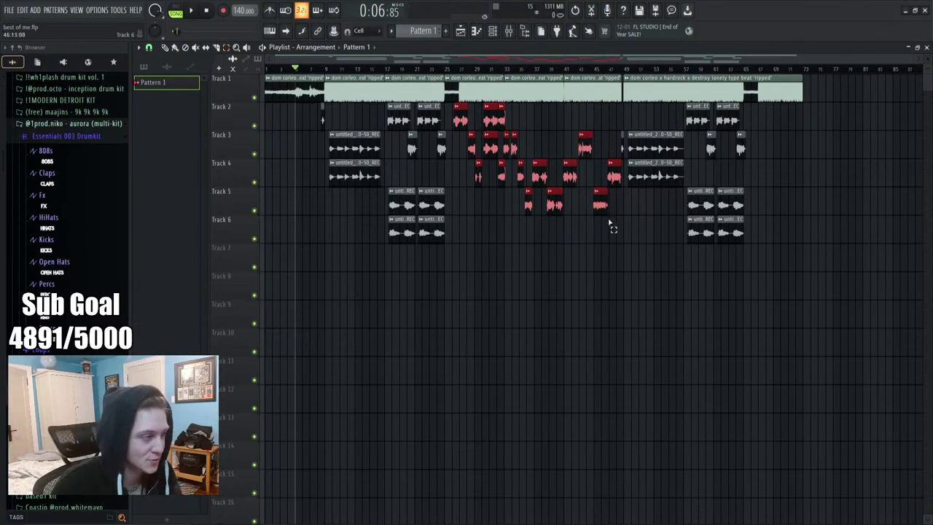
left_click_drag(605, 242, 472, 102)
Play the song from about bar 5 to listen to the vocals over the beat and stop playback
left_click(303, 68)
key("space")
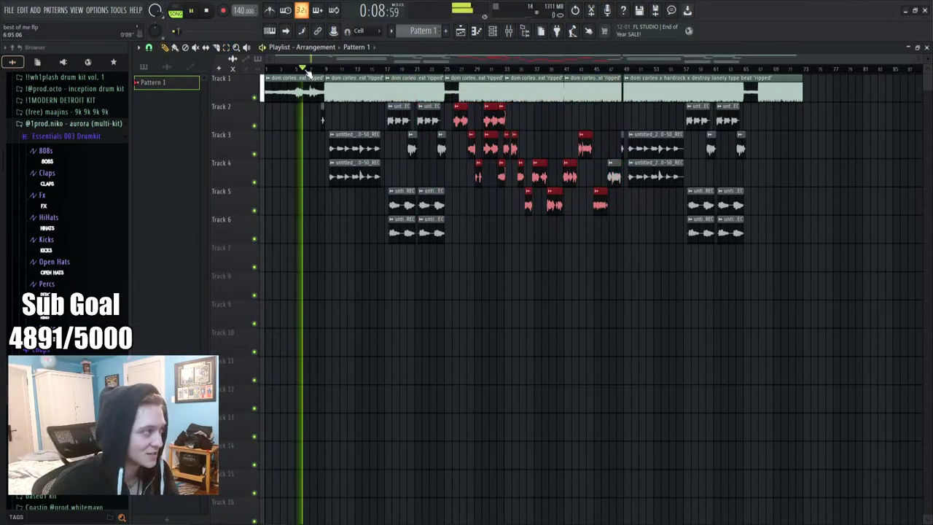
left_click(297, 68)
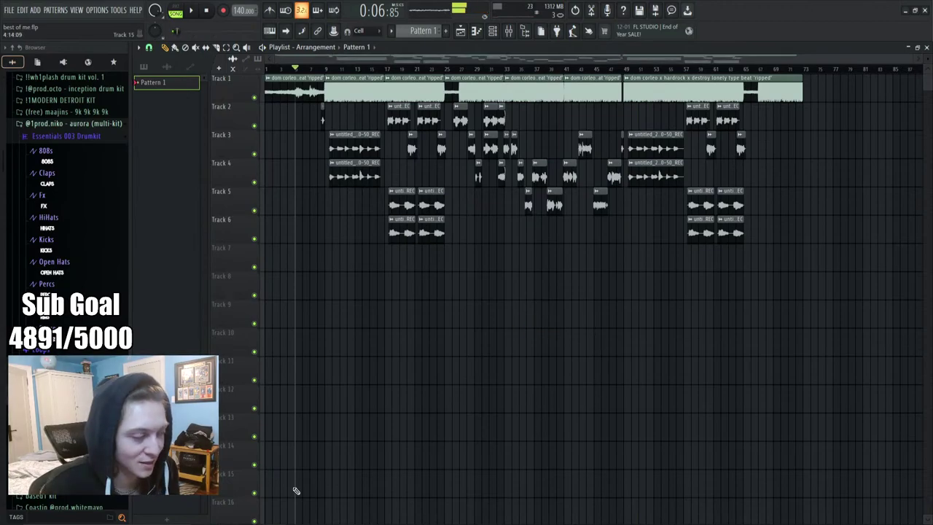
key("space")
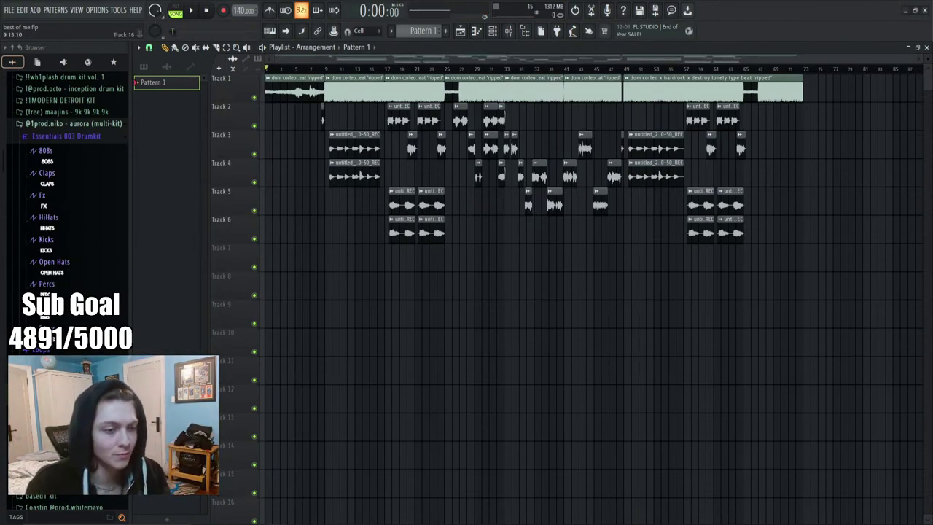
left_click(12, 34)
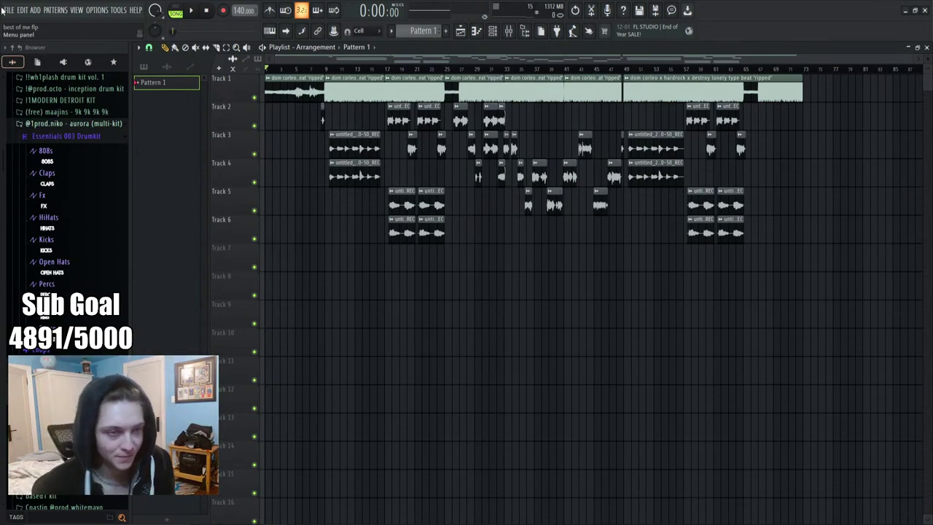
Open the mixer and review the BLAYKAY Dynamic De-Esser, Fruity delay bank and Fruity Reeverb 2 settings on the main vocal track
left_click(508, 32)
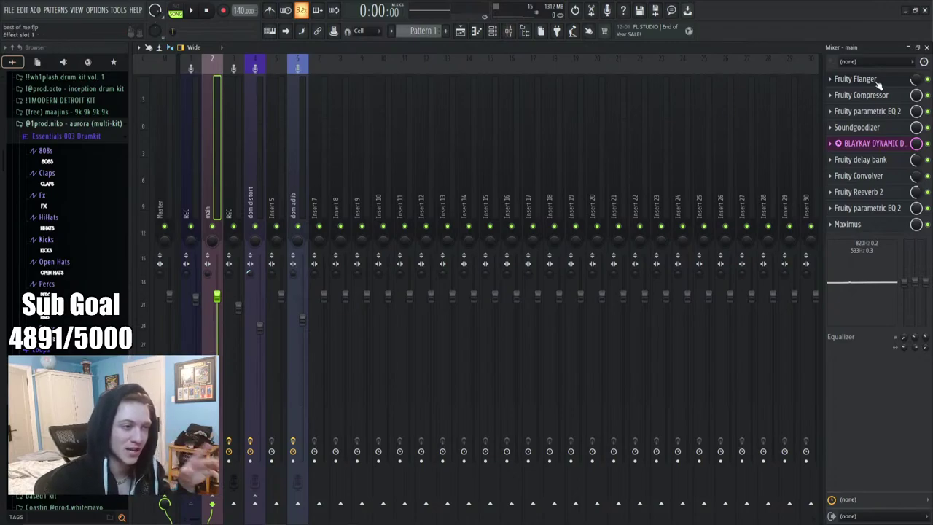
left_click(878, 144)
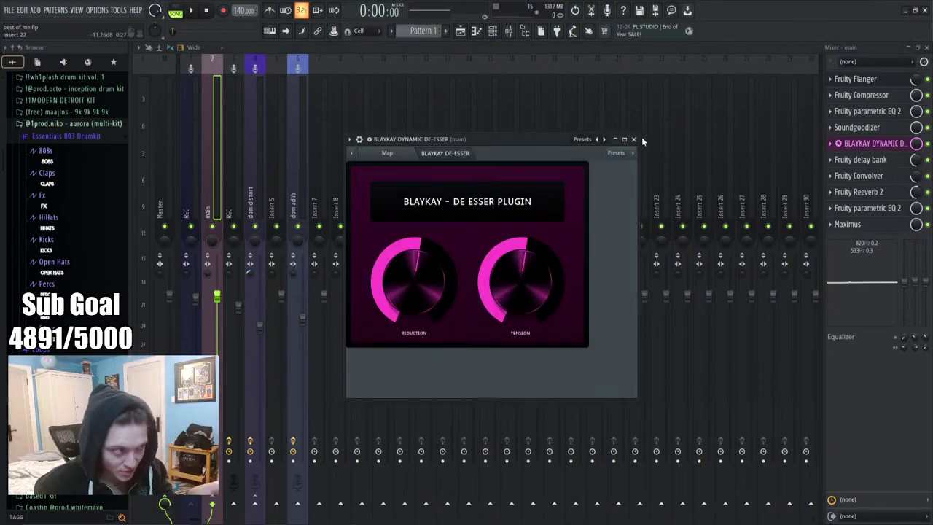
left_click(634, 138)
left_click(893, 163)
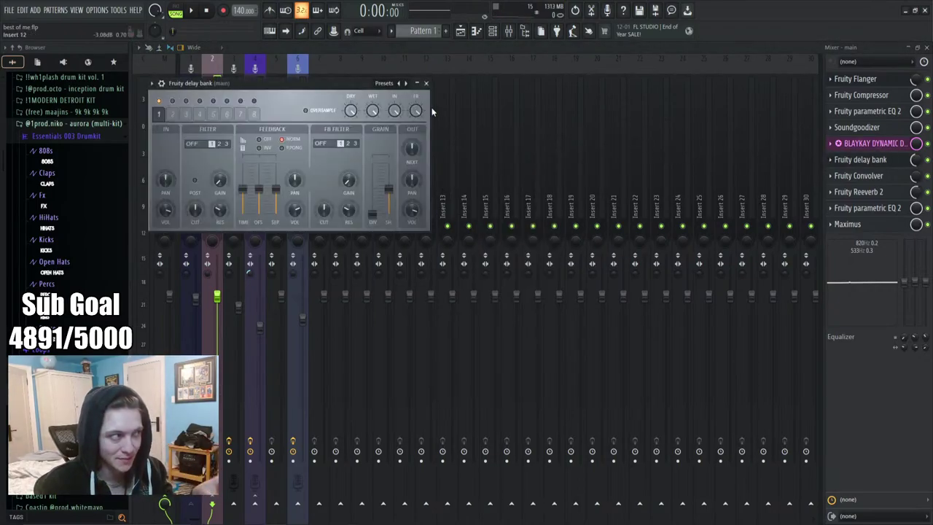
left_click(426, 86)
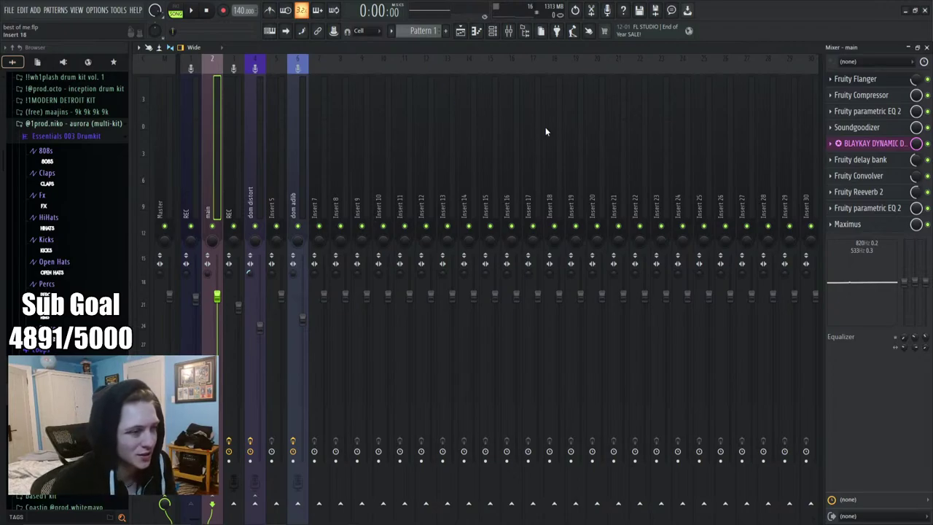
left_click(871, 192)
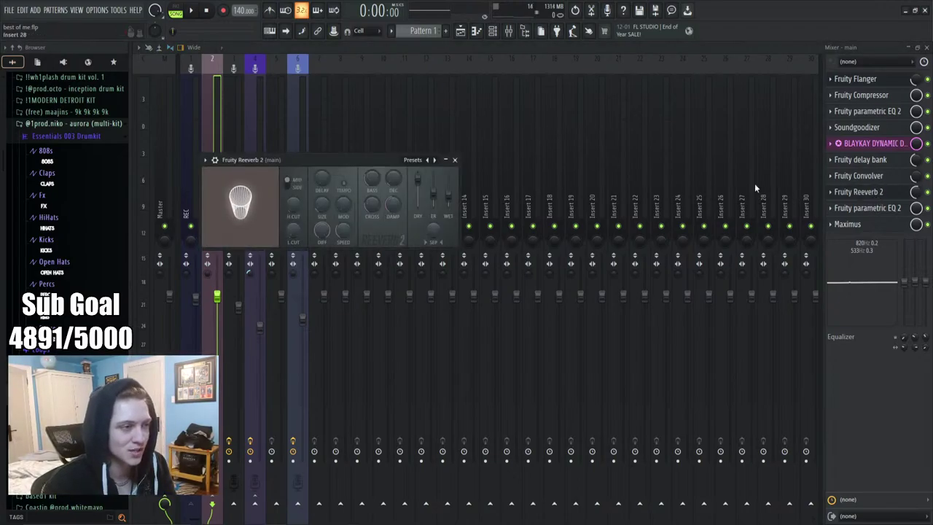
key("Escape")
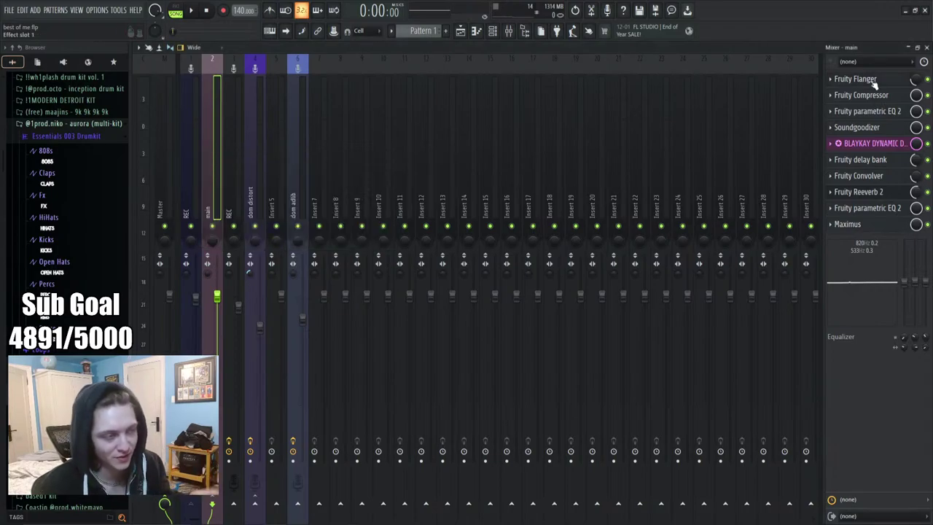
Examine the Fruity Flanger on the main vocal track and revisit its De-Esser and Reeverb 2 settings
left_click(856, 79)
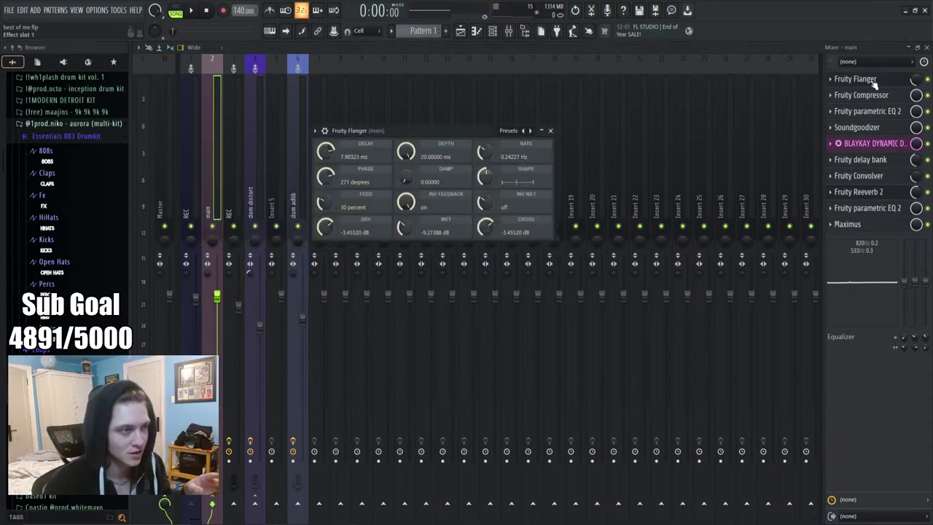
left_click(880, 165)
left_click(885, 146)
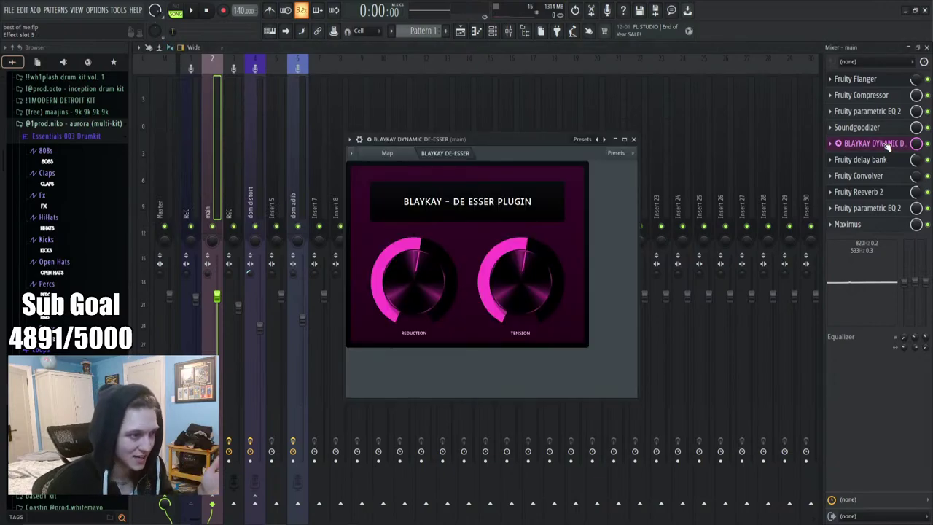
left_click(886, 194)
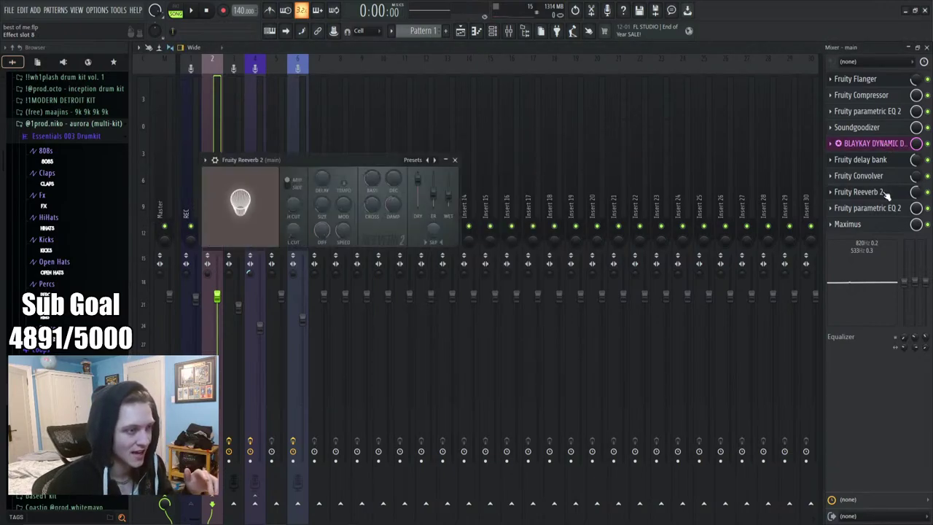
left_click(455, 160)
Inspect the effect chains of the dom distort and dom adlib mixer tracks and return to the playlist
left_click(255, 177)
left_click(297, 186)
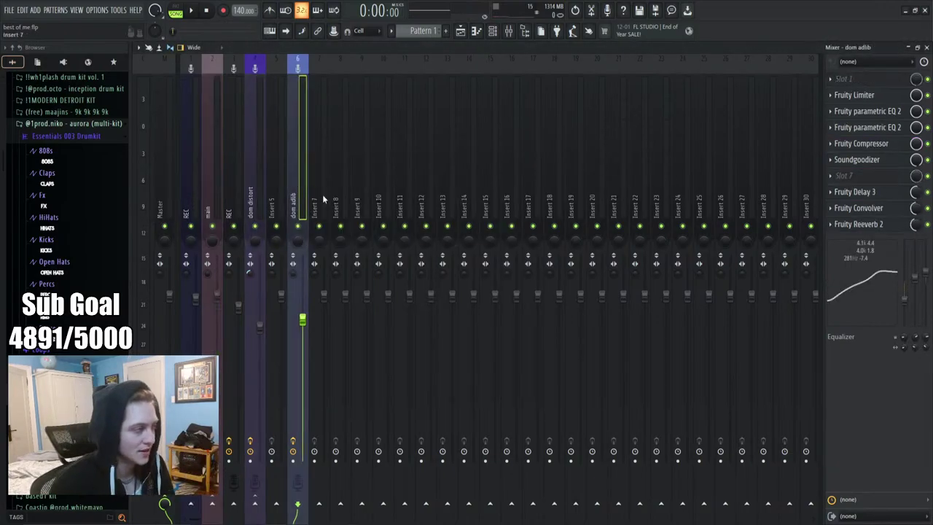
left_click(469, 32)
Start a new empty project and collapse the open aurora multi-kit folders in the browser back to the drum kits list
left_click(9, 10)
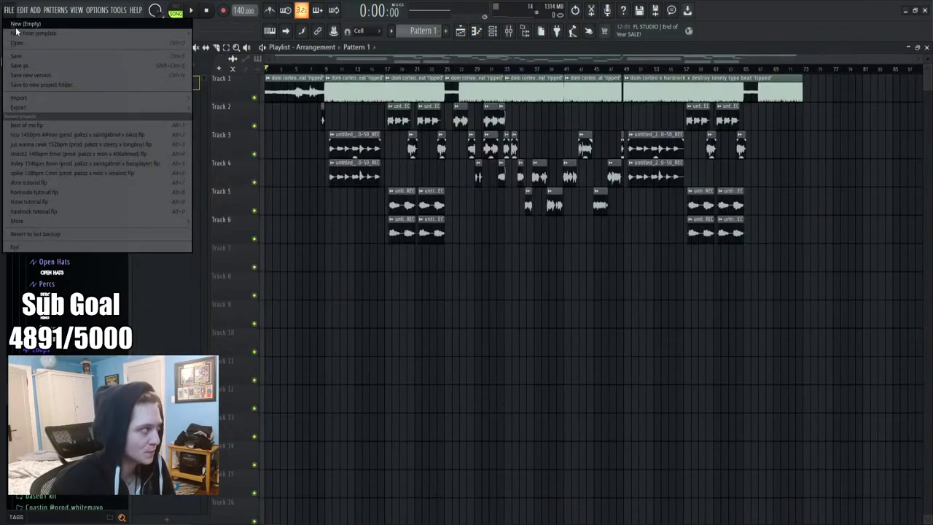
left_click(25, 19)
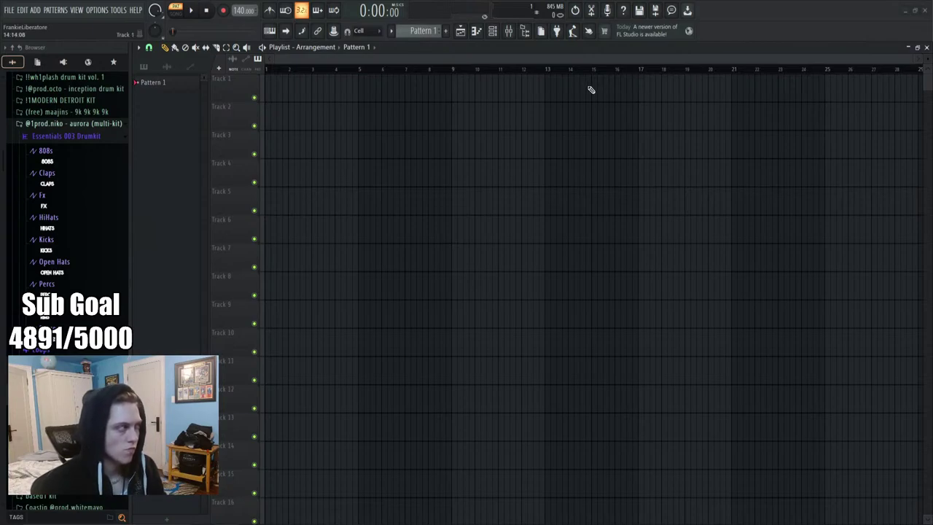
left_click(113, 135)
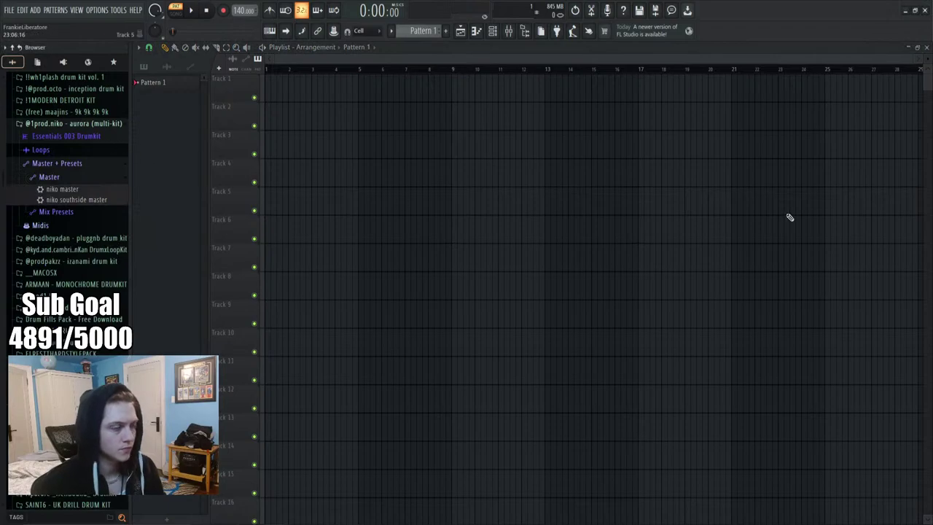
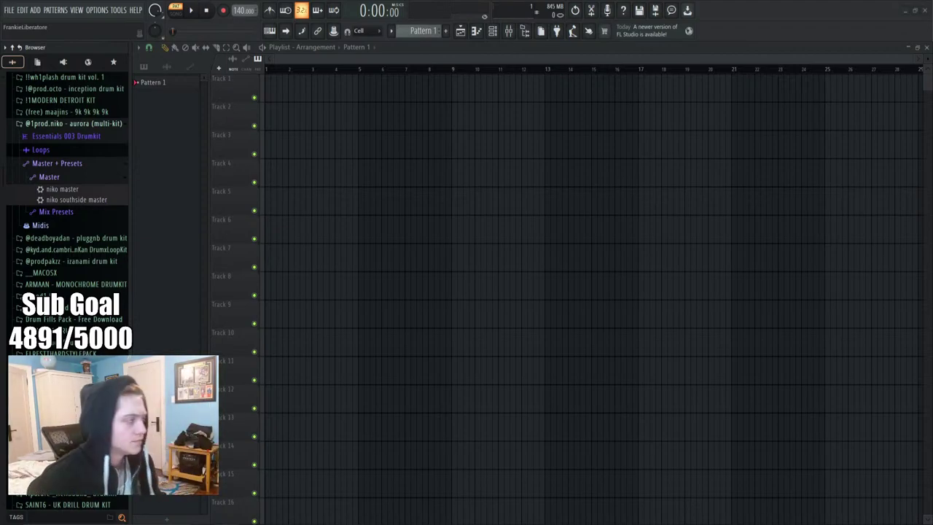
left_click(67, 163)
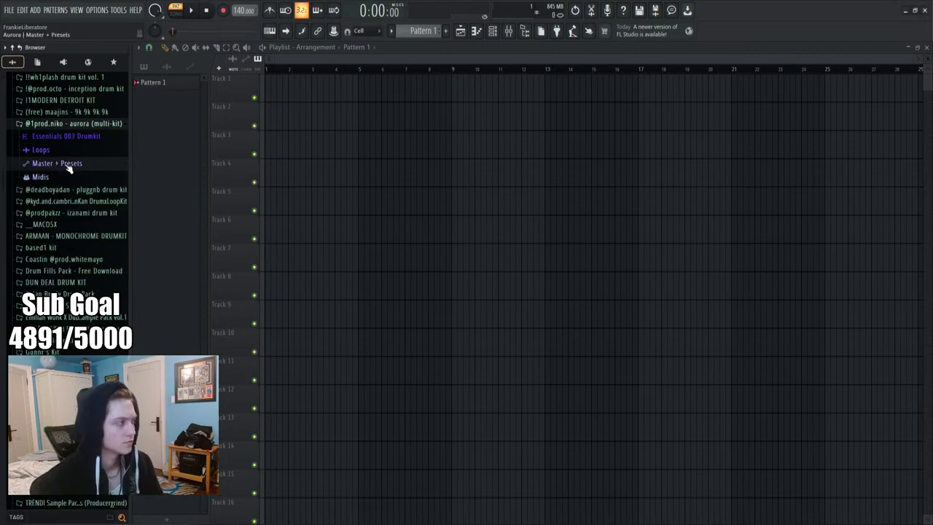
left_click(73, 124)
scroll(66, 155, "up", 5)
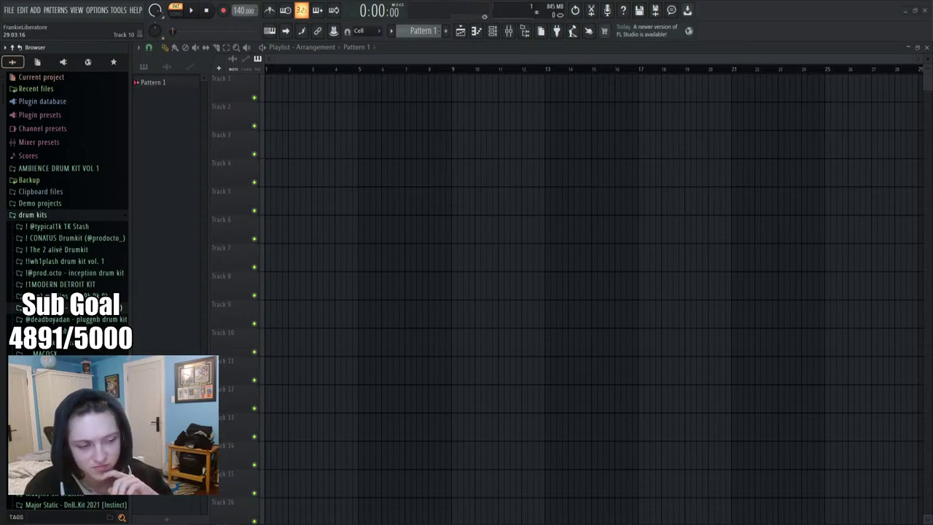
Import the middleman-130bpm-G# maj sample at the start of track 1, set the tempo to 130 BPM and audition it
left_click_drag(932, 471, 308, 120)
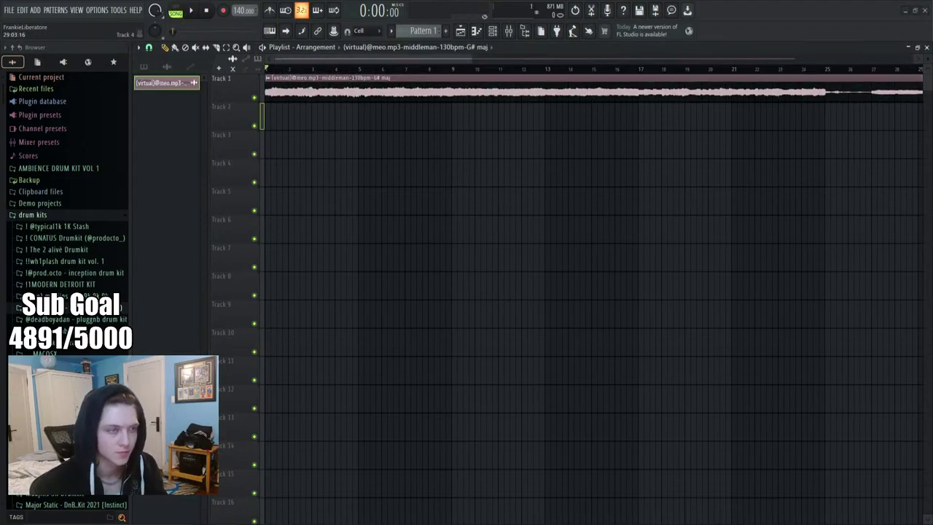
key("space")
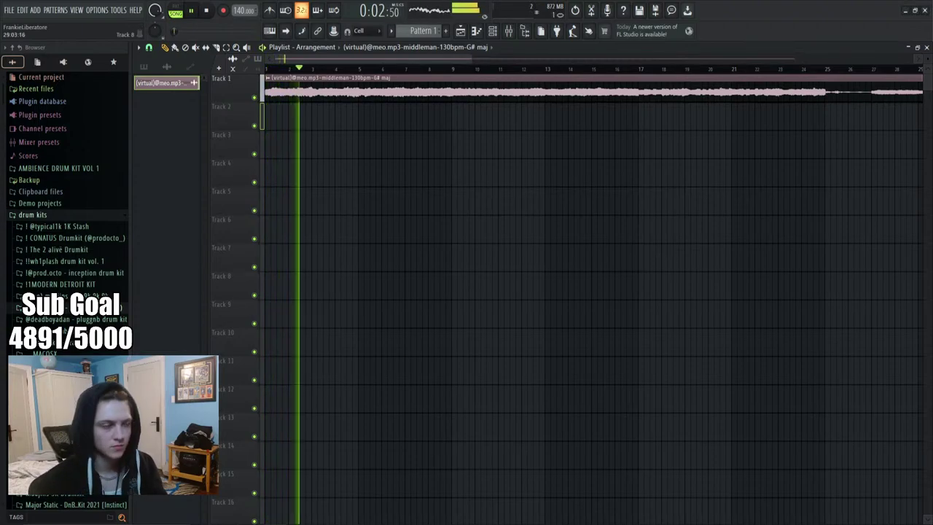
scroll(240, 10, "down", 10)
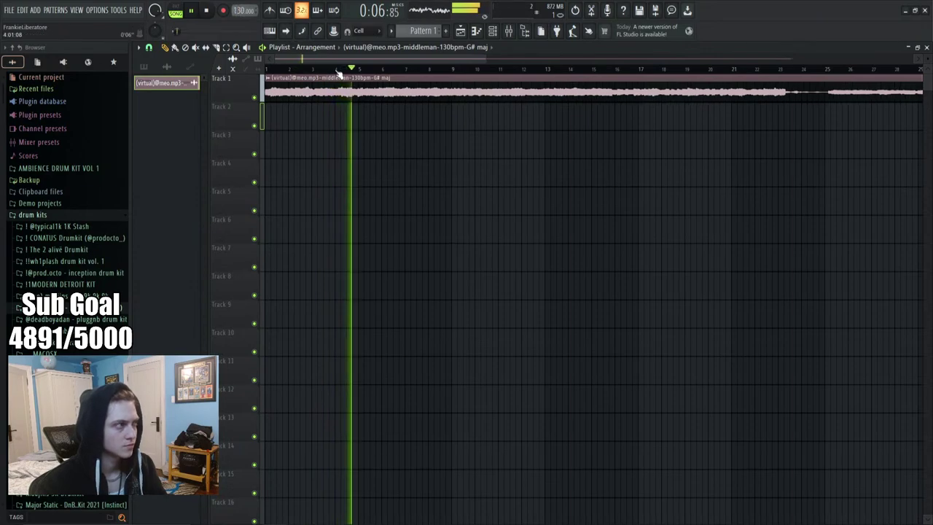
scroll(325, 67, "down", 4)
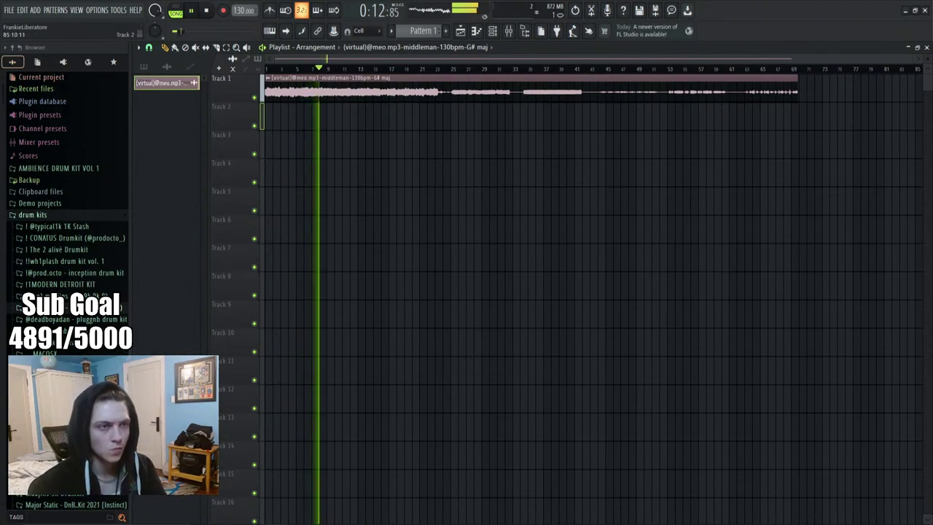
key("space")
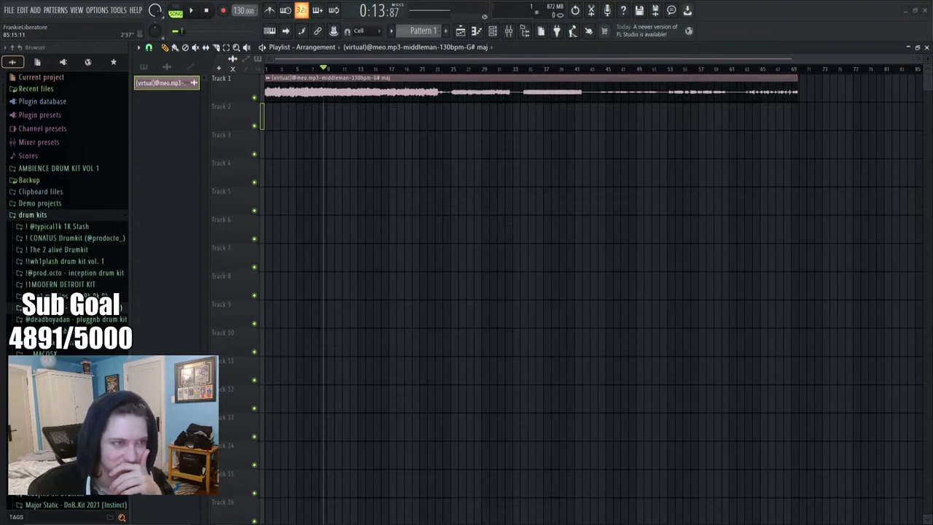
Delete the middleman sample clip from track 1 and remove the sample from the project
right_click(525, 94)
right_click(177, 83)
left_click(190, 206)
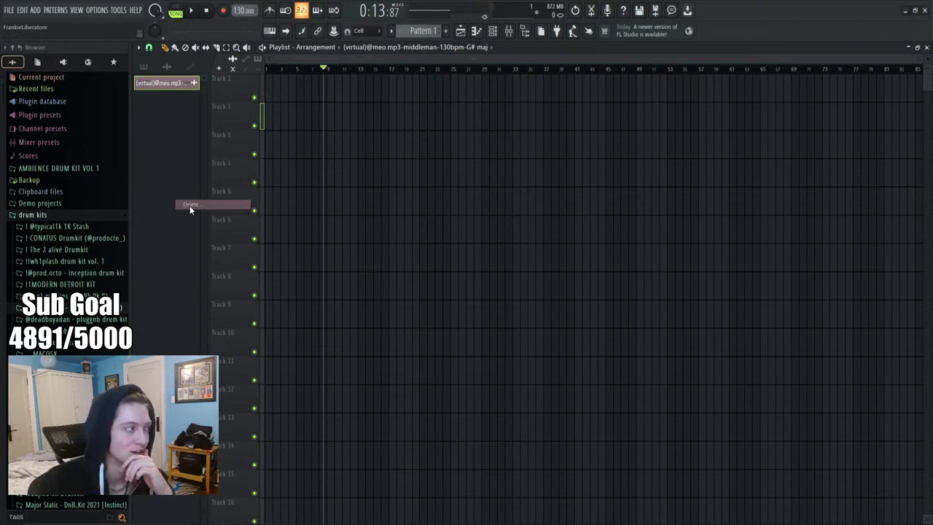
left_click(506, 303)
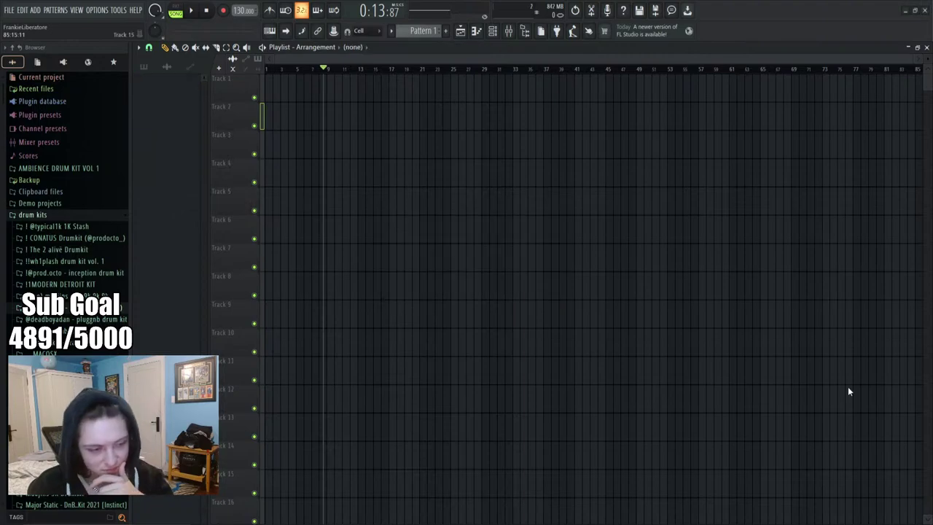
Import the thefirst-147bpm-G# maj sample at the start of track 1 and play it briefly
left_click_drag(664, 222, 292, 86)
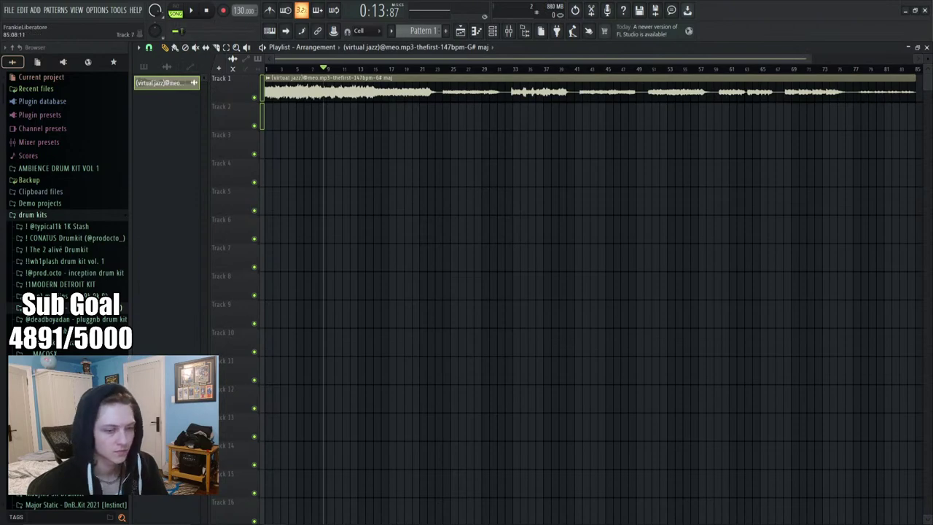
key("space")
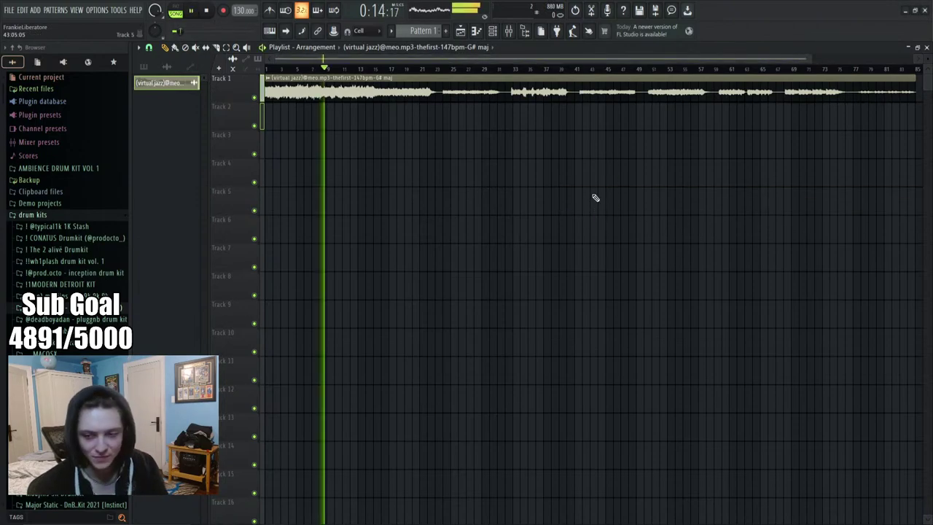
key("space")
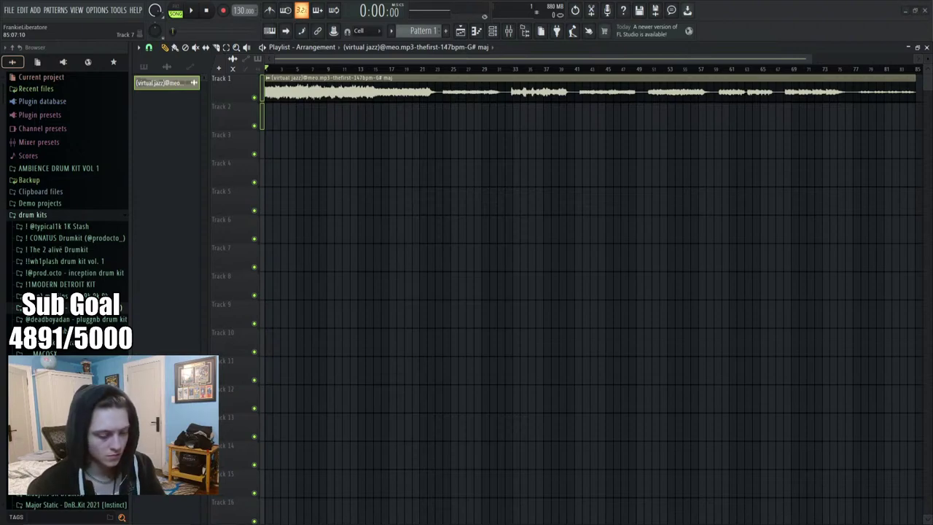
Play the new sample from the start, set the tempo to 147 BPM and check its alignment with the first bar
key("space")
scroll(237, 14, "up", 5)
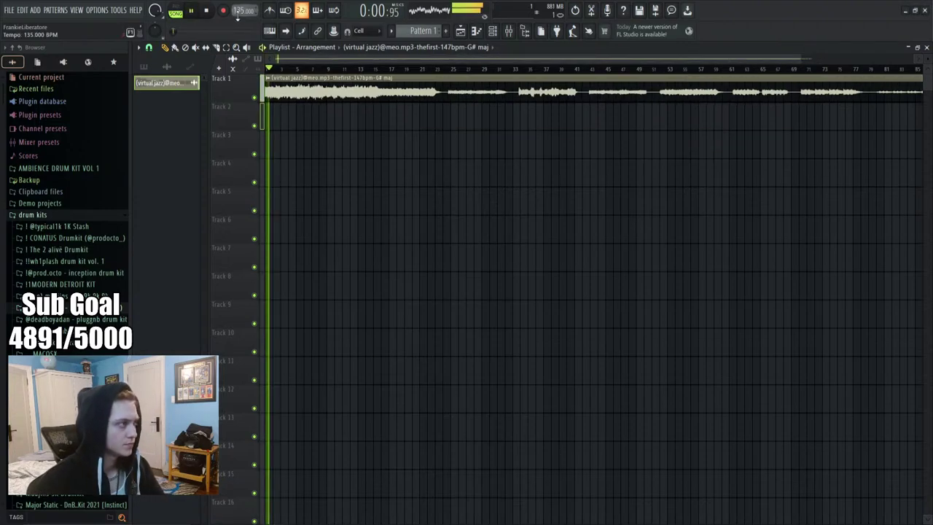
scroll(237, 15, "up", 12)
scroll(277, 73, "up", 3)
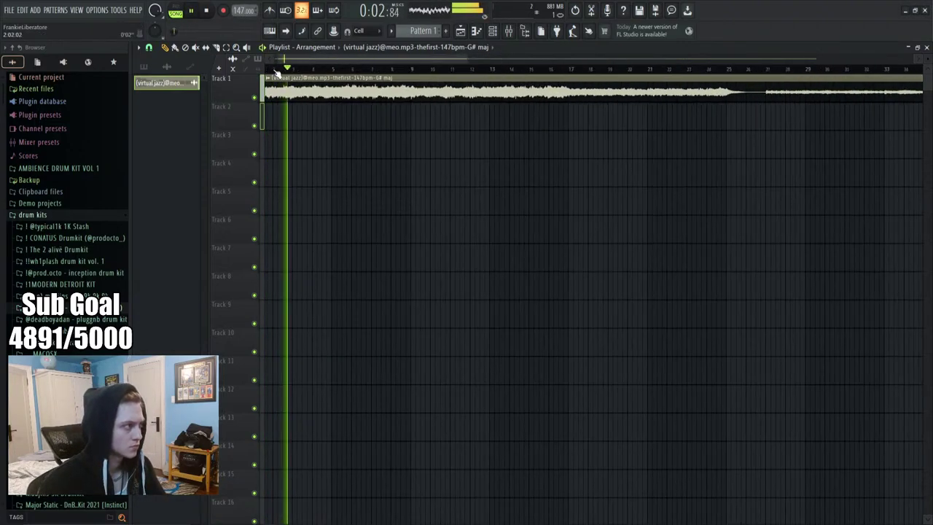
scroll(277, 73, "up", 5)
scroll(278, 65, "up", 3)
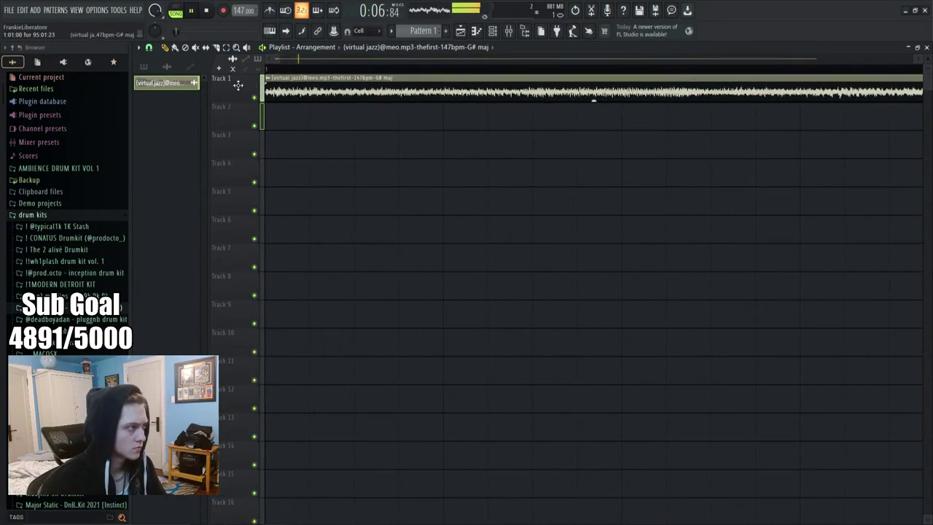
scroll(295, 76, "down", 5)
scroll(294, 76, "down", 2)
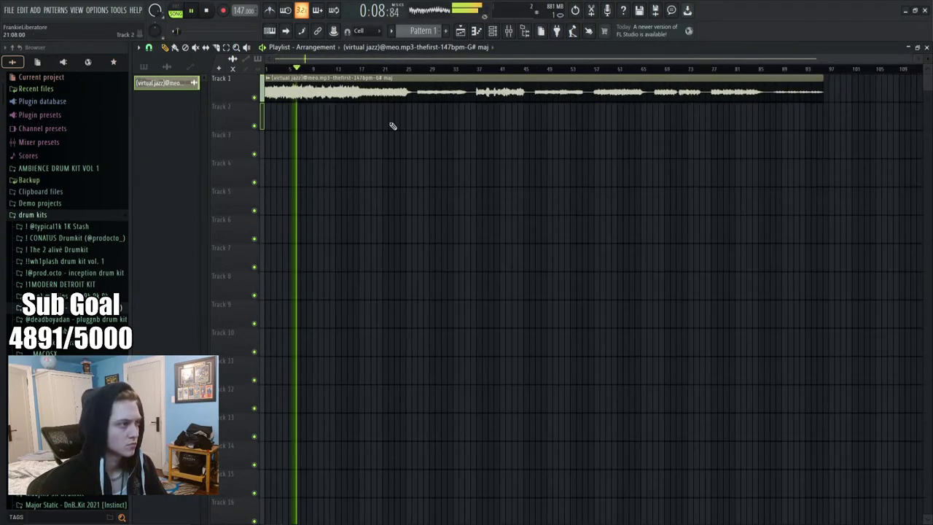
Place Pattern 1 on track 2 over the first eight bars and duplicate it twice to fill up to bar 25
left_click(145, 67)
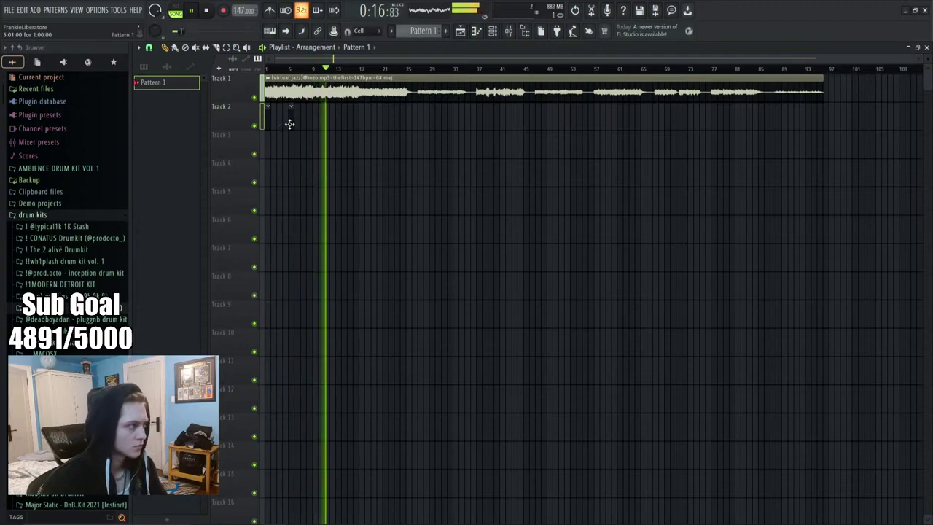
left_click_drag(269, 119, 310, 131)
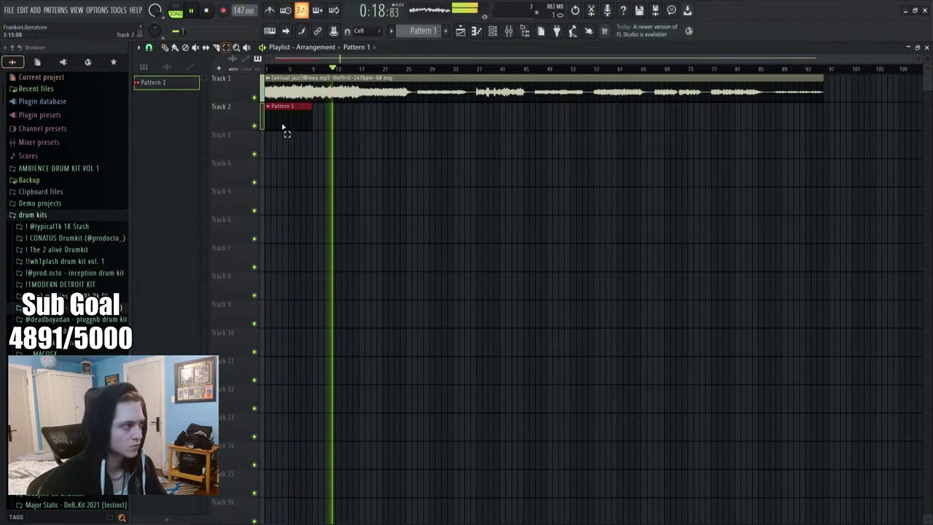
key("ctrl+b")
key("ctrl+b")
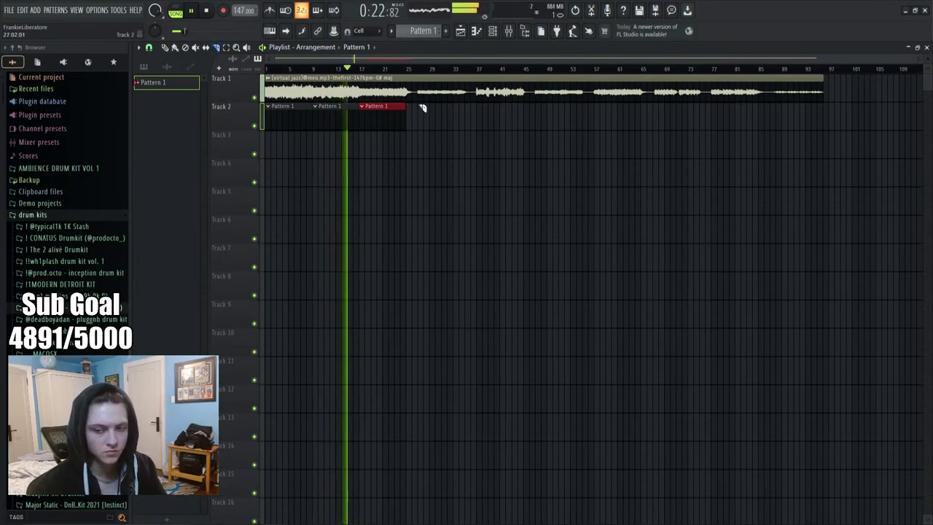
Restart playback and cut the track 1 sample at bar 25, deleting everything after it
key("space")
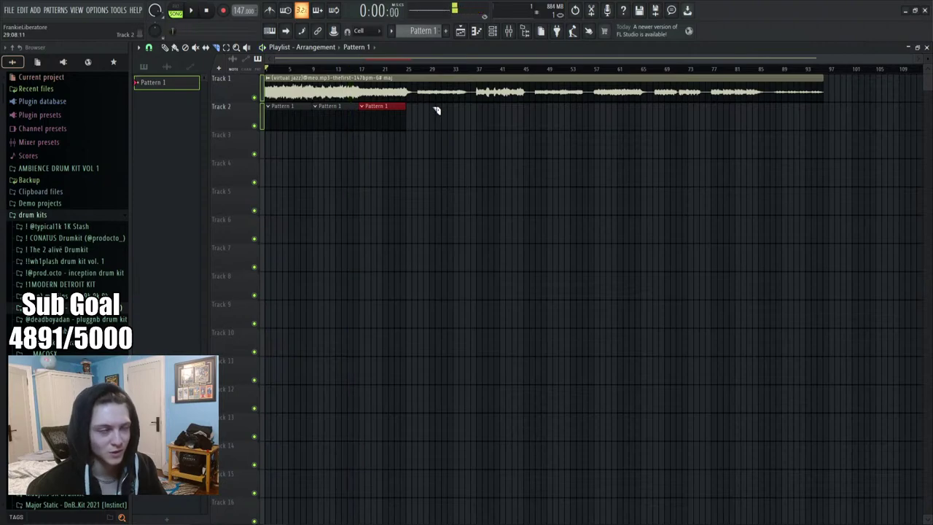
right_click(439, 94)
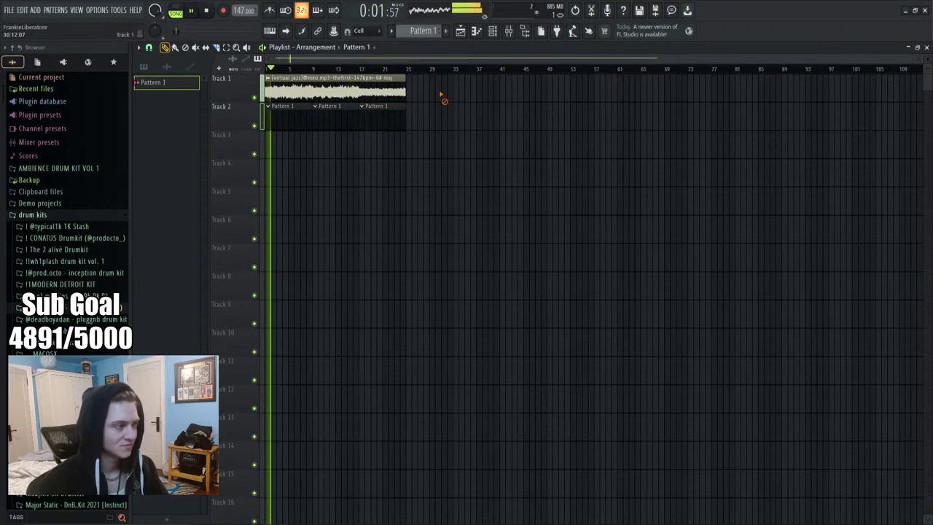
Replay the arrangement and examine closely where the sample and pattern clips end at bar 25
key("space")
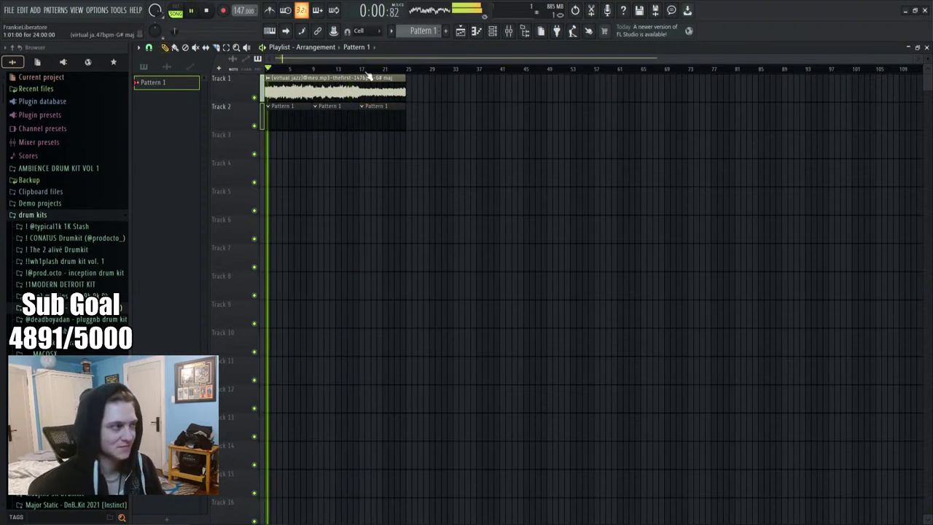
left_click(386, 69)
scroll(430, 71, "up", 5)
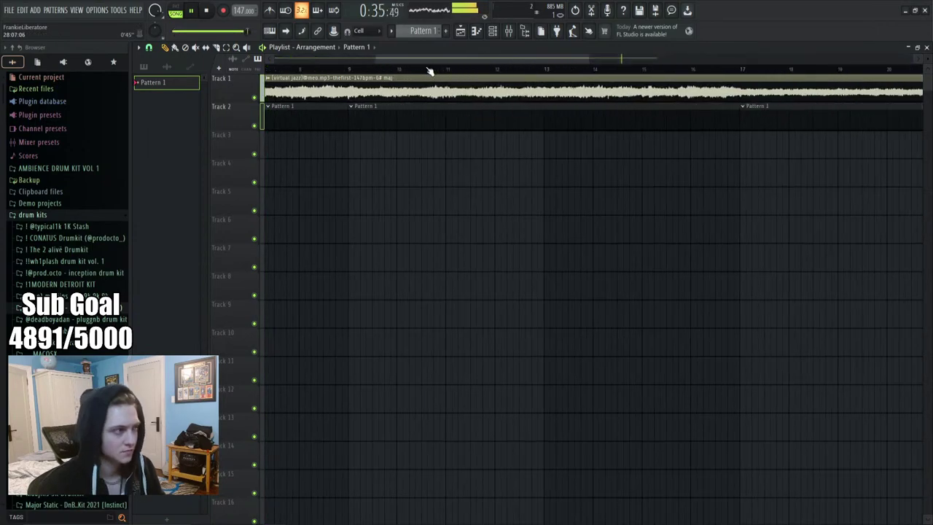
scroll(755, 75, "up", 4)
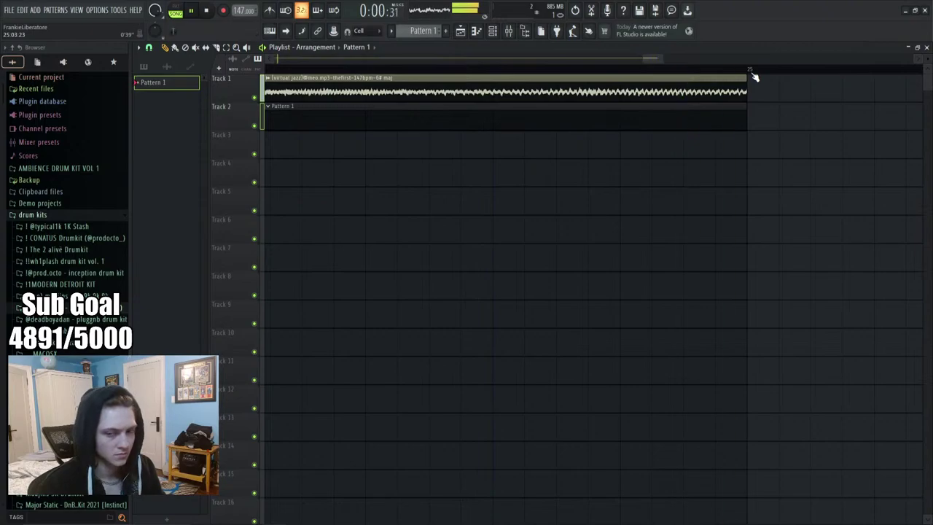
scroll(755, 76, "down", 8)
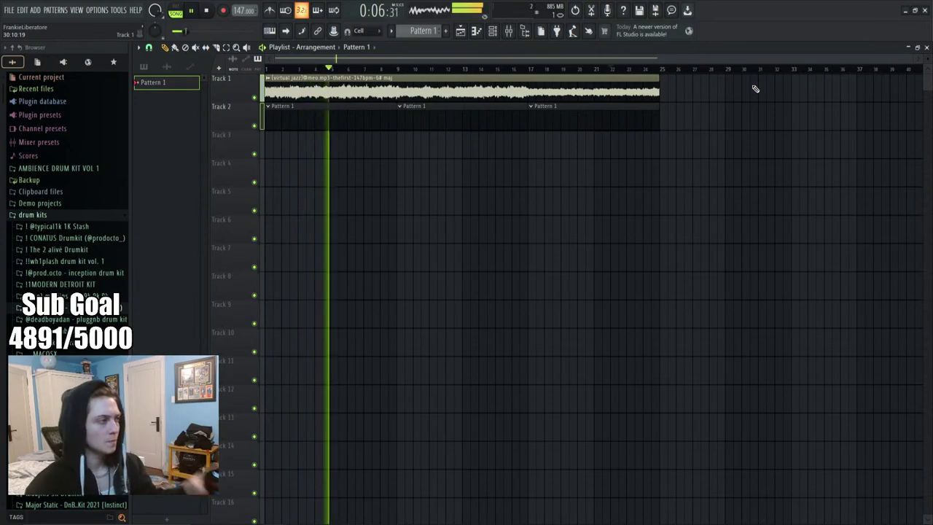
Add Fruity soft clipper to slot 10 of the mixer's Master track
double_click(434, 89)
left_click(420, 109)
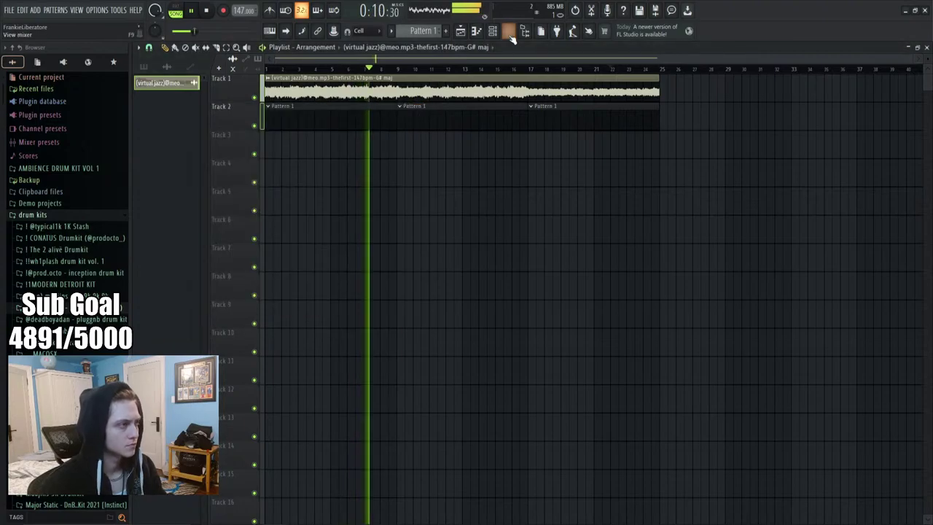
key("F9")
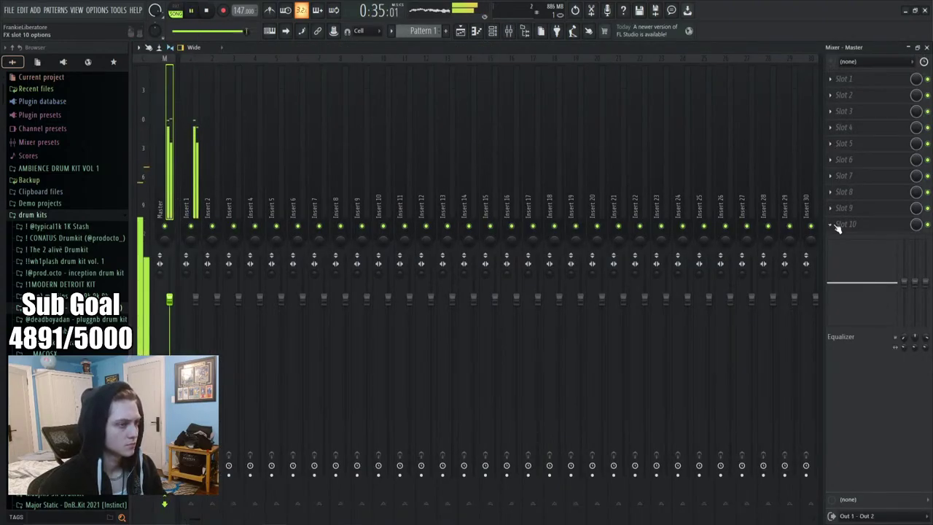
left_click(837, 226)
left_click(625, 428)
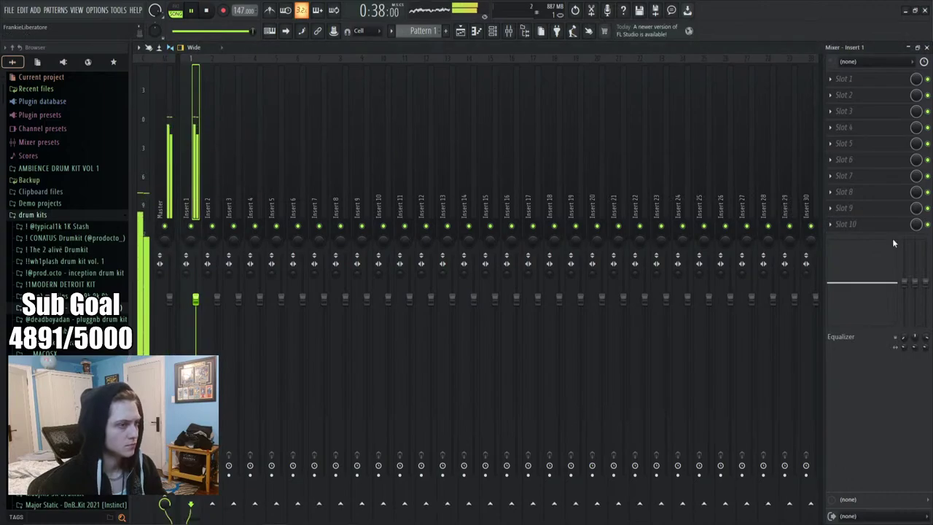
Add Fruity parametric EQ 2 to slot 10 of Insert 1 with the 40Hz + 18kHz cut preset and raise its low cut
left_click(863, 223)
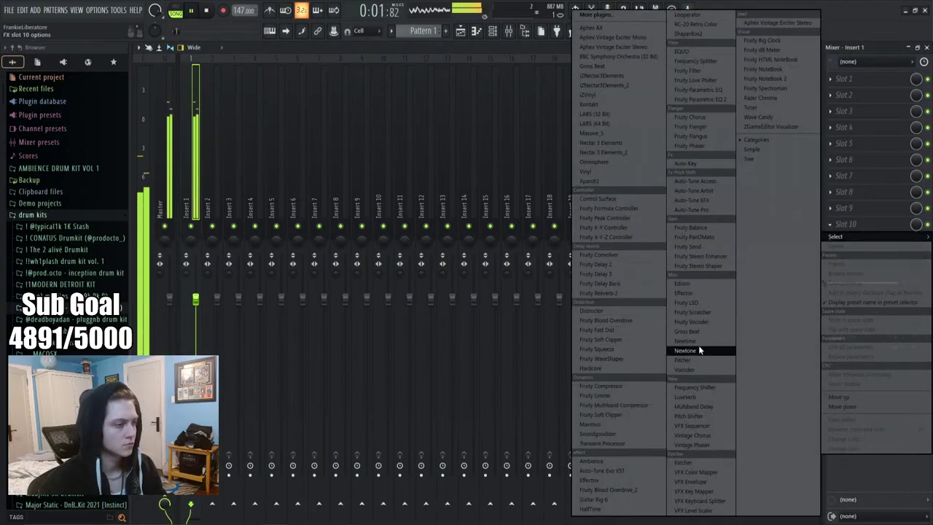
left_click(700, 99)
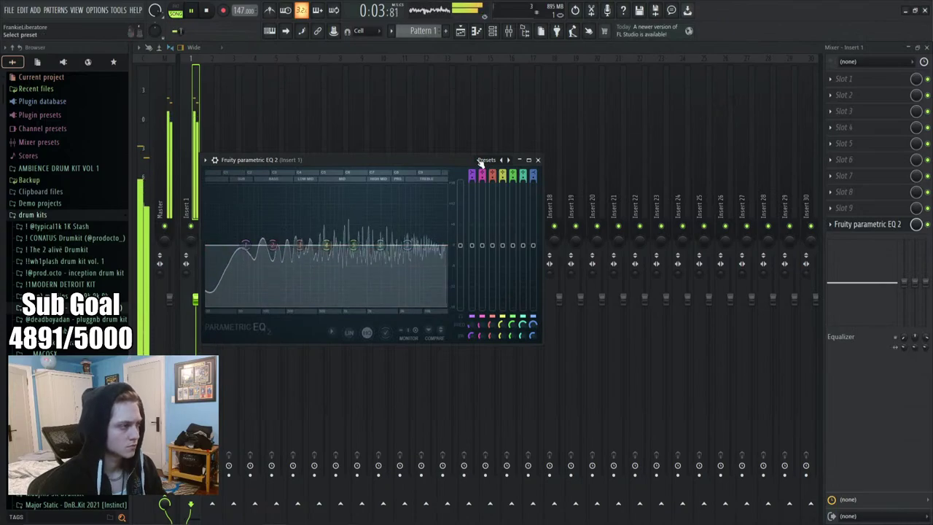
left_click(481, 160)
left_click(504, 211)
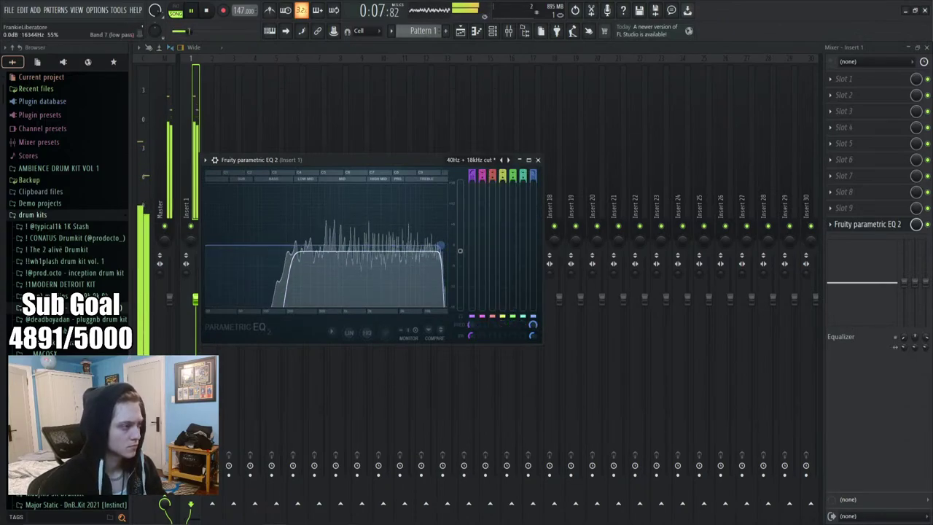
left_click(538, 160)
Add a second Fruity parametric EQ 2 to slot 9 of Insert 1 and stop playback
left_click(844, 208)
mouse_move(835, 221)
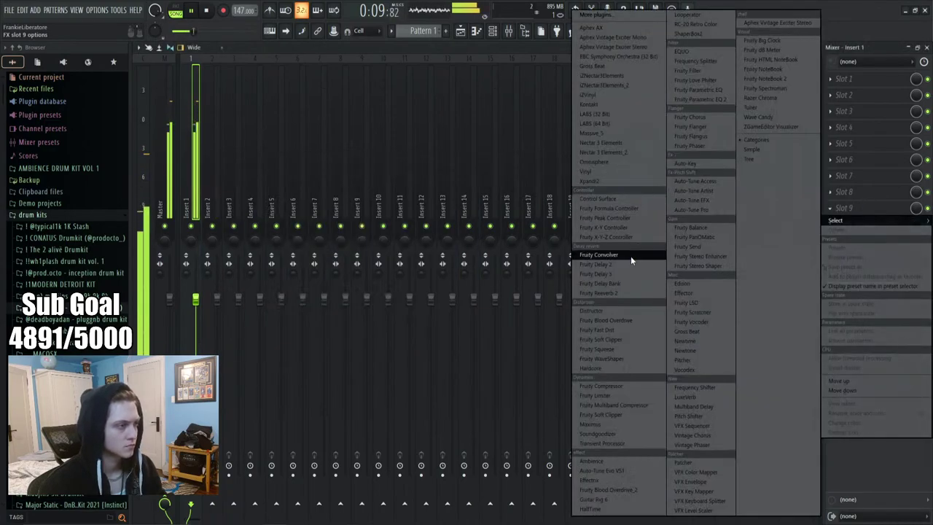
left_click(702, 100)
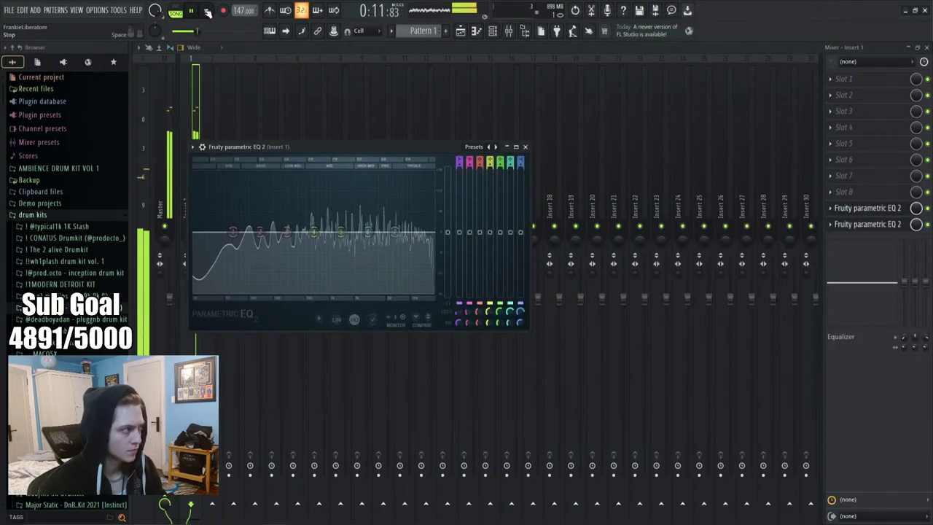
key("space")
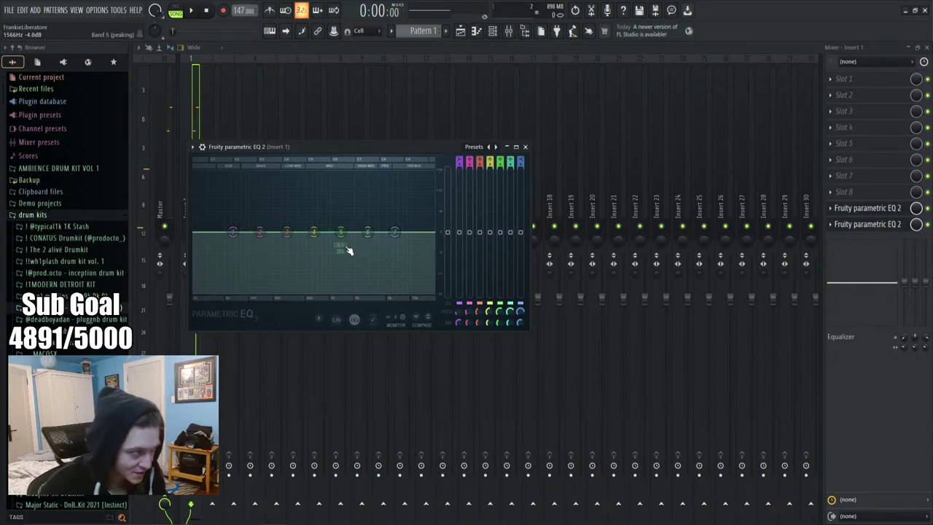
Sweep boosted, narrow bands 5 and 6 of the second EQ during playback, then cut them near 1.2 kHz and 926 Hz
left_click_drag(340, 232, 431, 182)
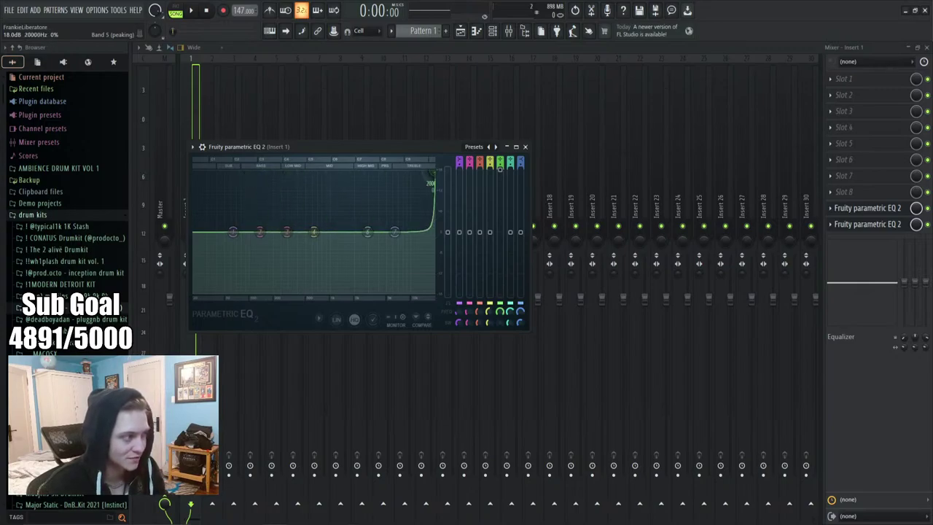
left_click_drag(379, 179, 334, 179)
key("space")
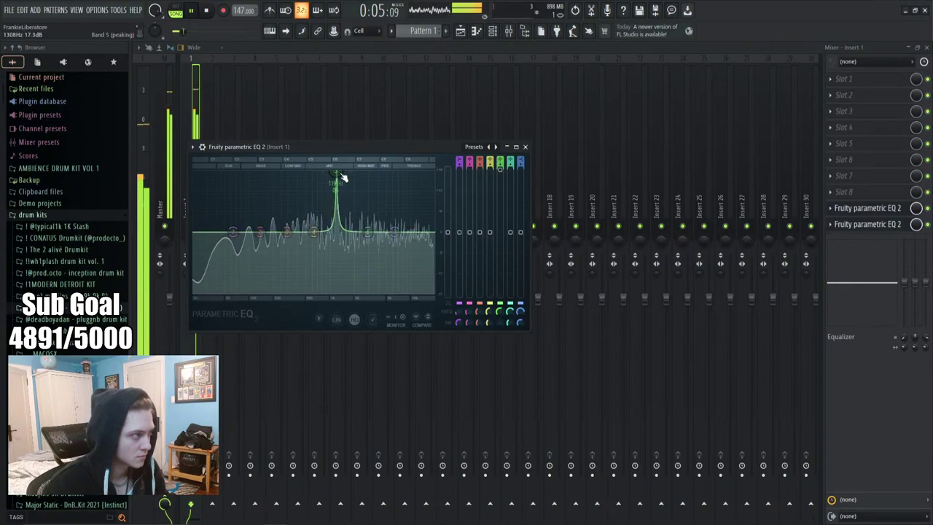
left_click_drag(336, 177, 335, 252)
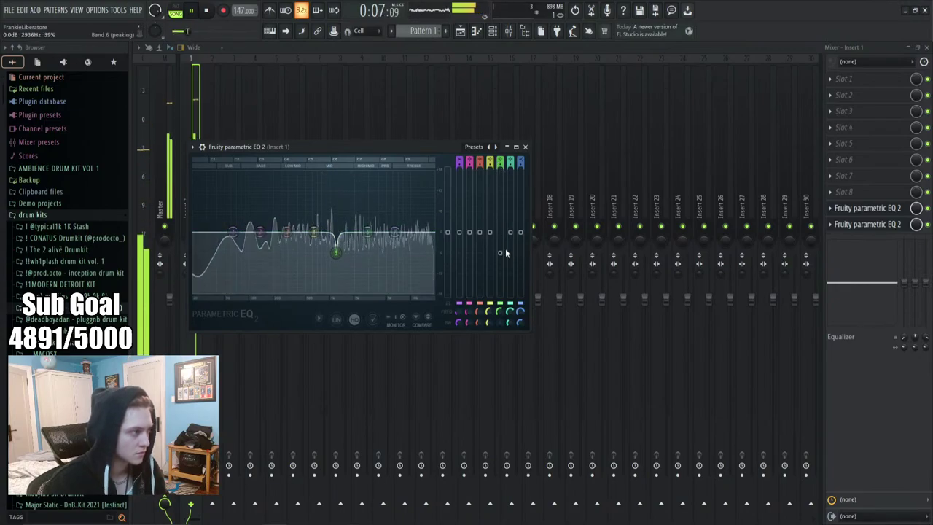
scroll(505, 249, "down", 2)
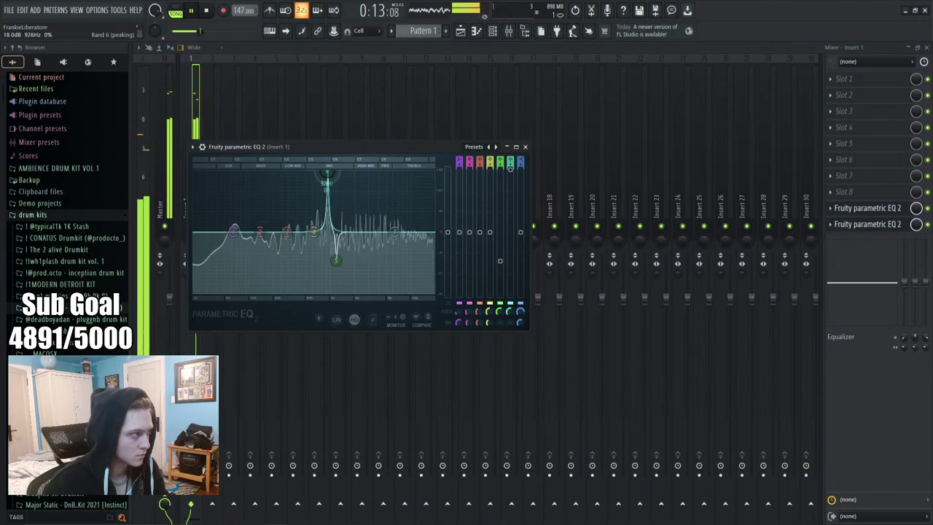
left_click_drag(510, 169, 510, 260)
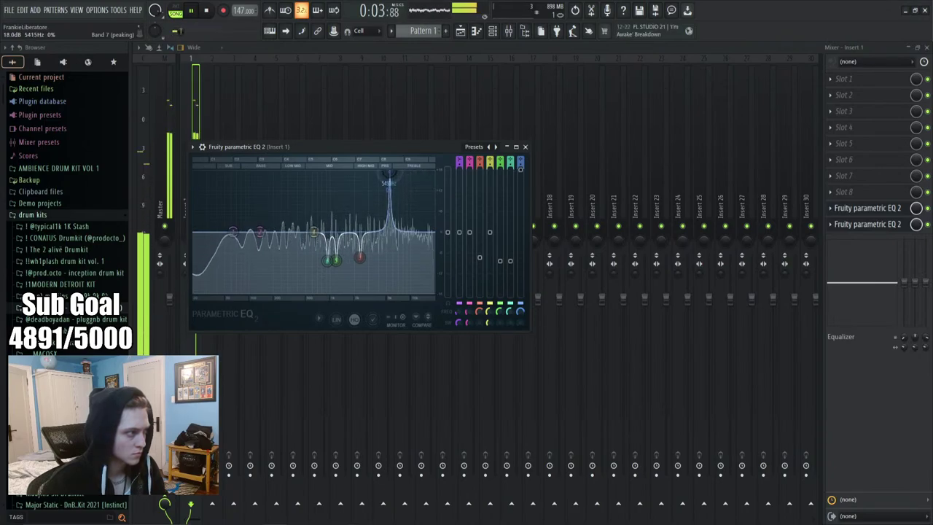
Cut band 7 at 5415 Hz and band 2 at 385 Hz, and lower the band 1 low shelf to -7.8 dB at 61 Hz
left_click_drag(516, 172, 516, 220)
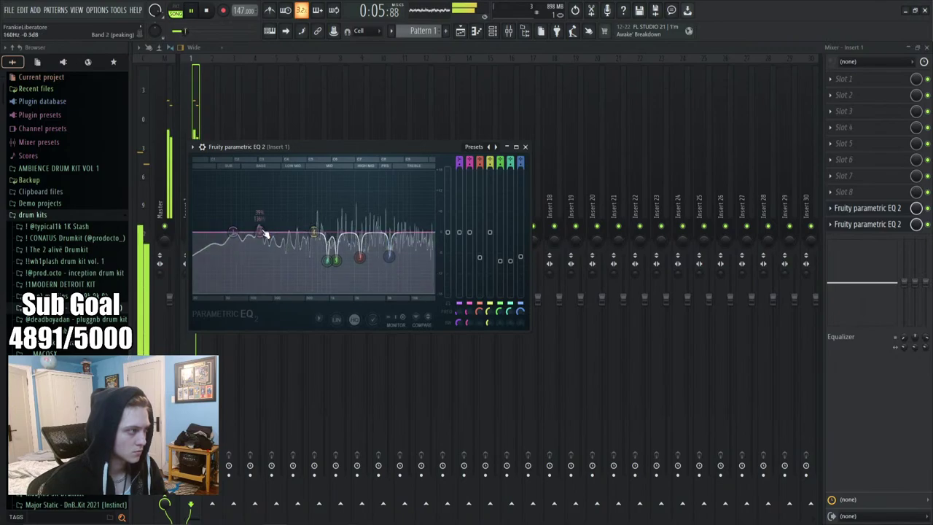
left_click_drag(263, 233, 268, 176)
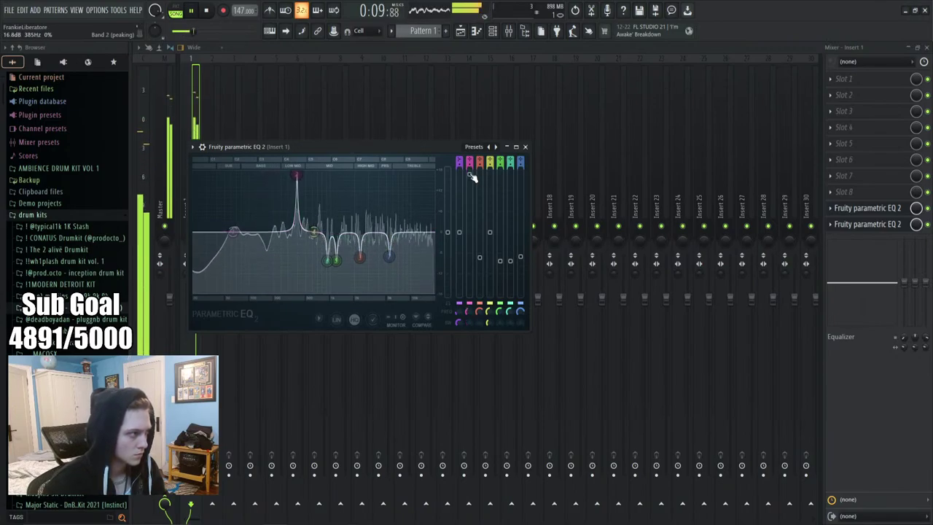
left_click_drag(470, 177, 469, 258)
left_click_drag(232, 232, 231, 258)
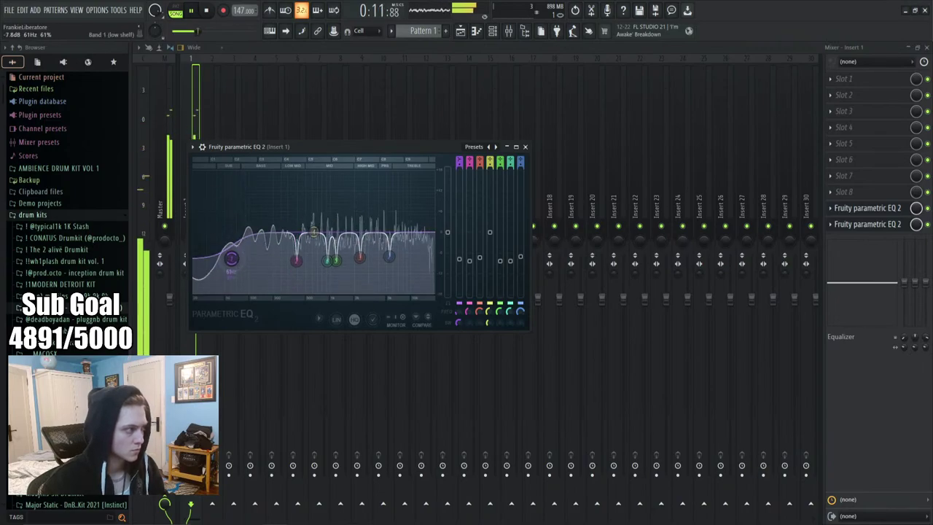
left_click(525, 146)
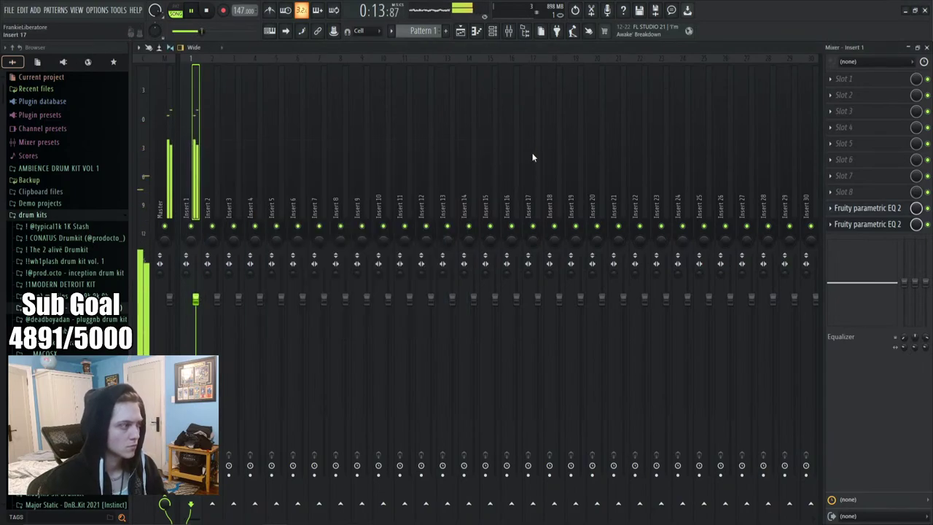
Delete the default Sampler channel from the channel rack and add the 16teen_bass sample as a new channel
left_click(166, 201)
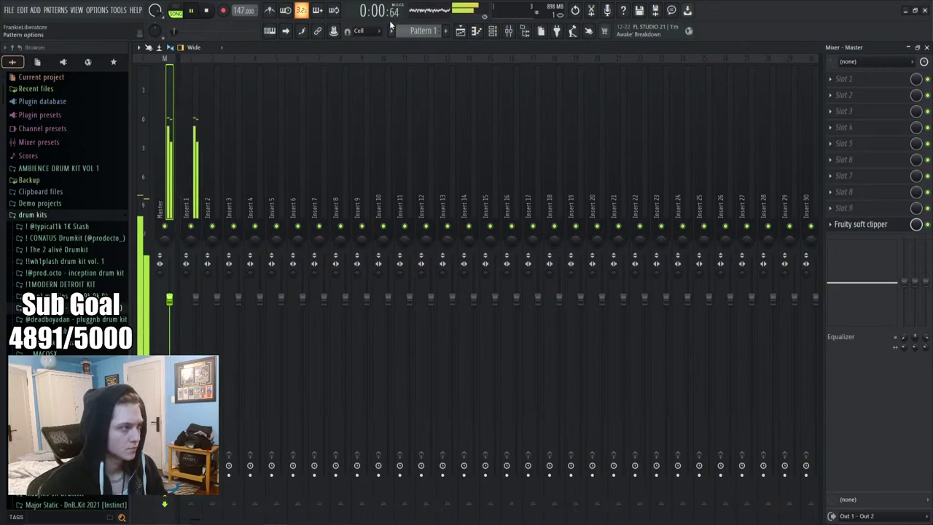
left_click(460, 31)
left_click(492, 31)
right_click(289, 199)
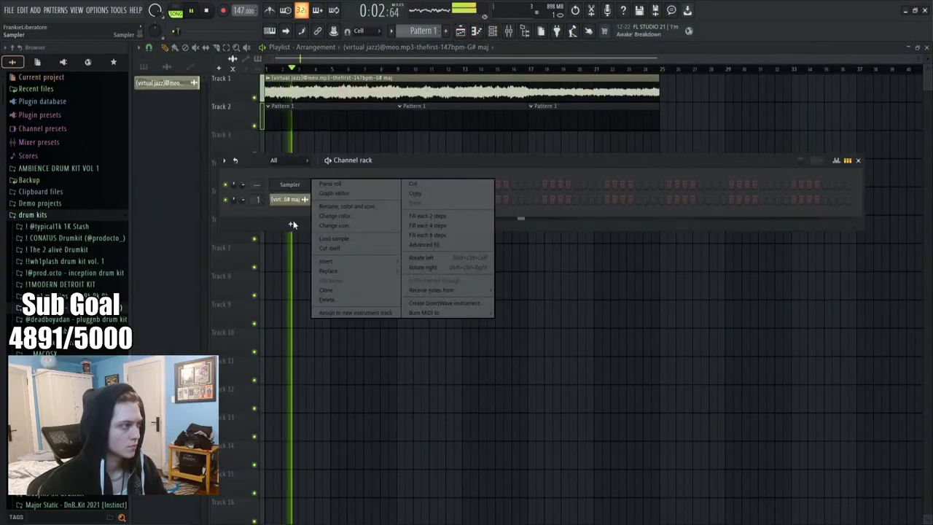
left_click(343, 298)
left_click(500, 302)
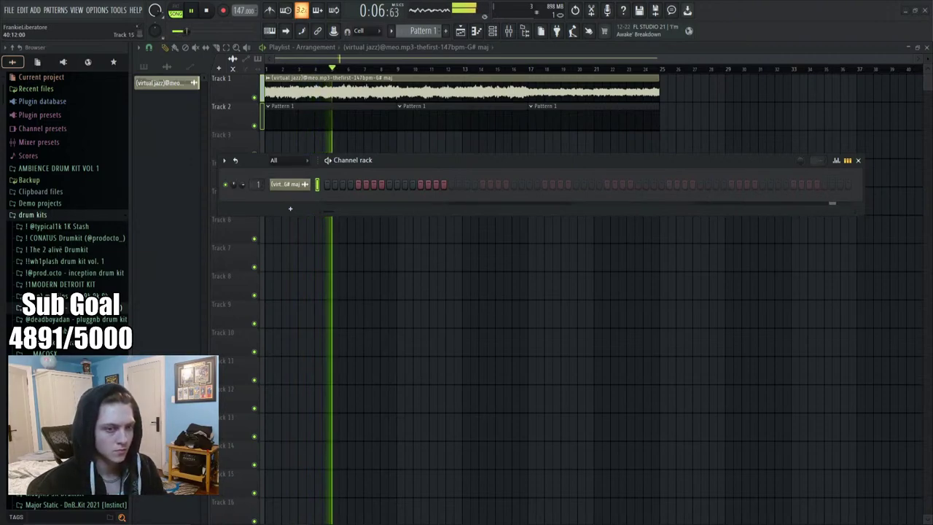
key("ctrl+z")
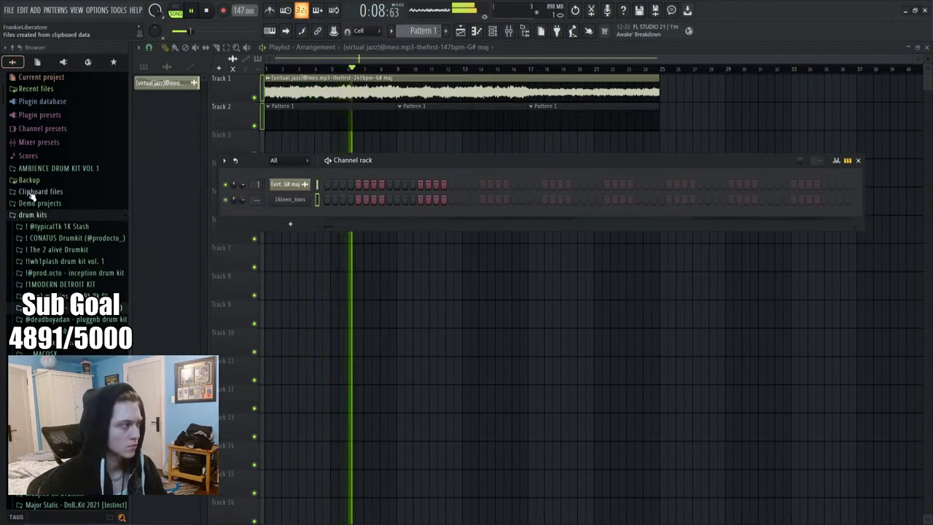
Audition the claps in AMBIENCE DRUM KIT VOL 1 and add the dawnstar clap as a channel above 16teen_bass
left_click(59, 167)
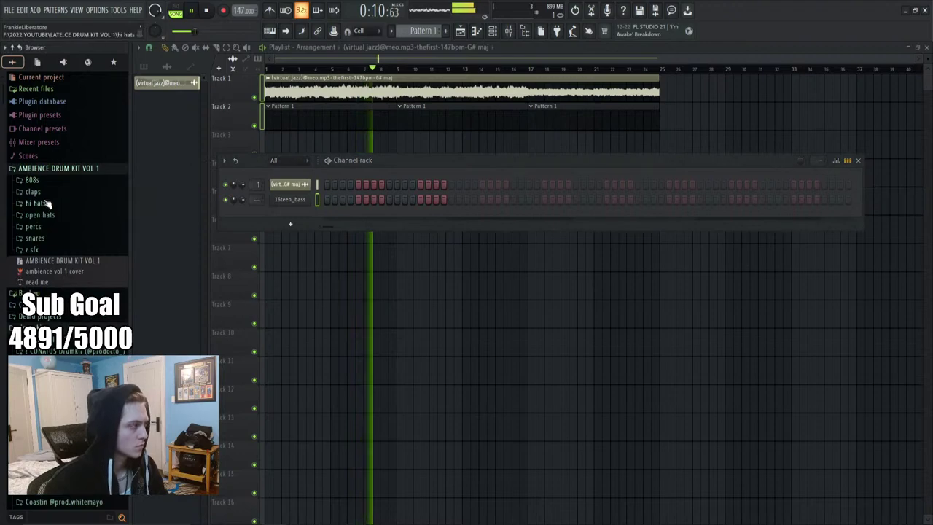
left_click(62, 192)
left_click(76, 255)
left_click(67, 266)
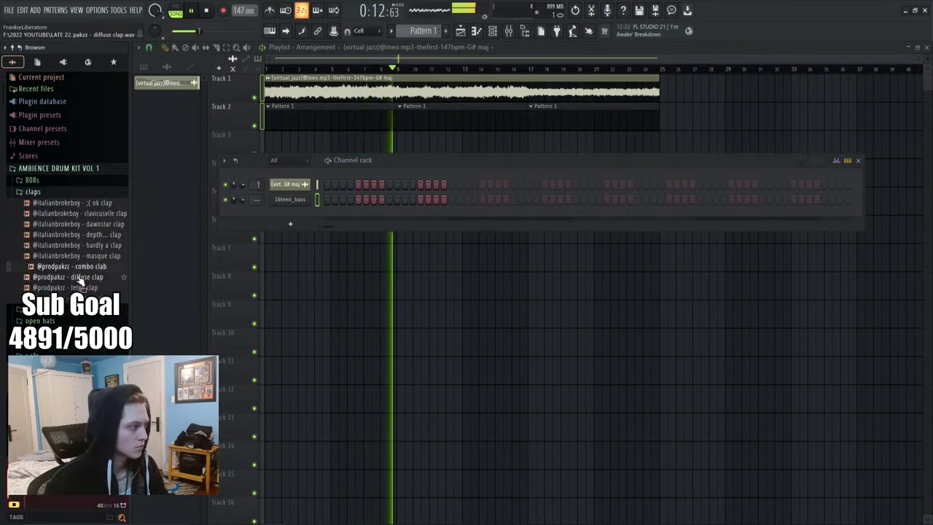
left_click(85, 245)
left_click(88, 256)
left_click_drag(94, 260, 291, 208)
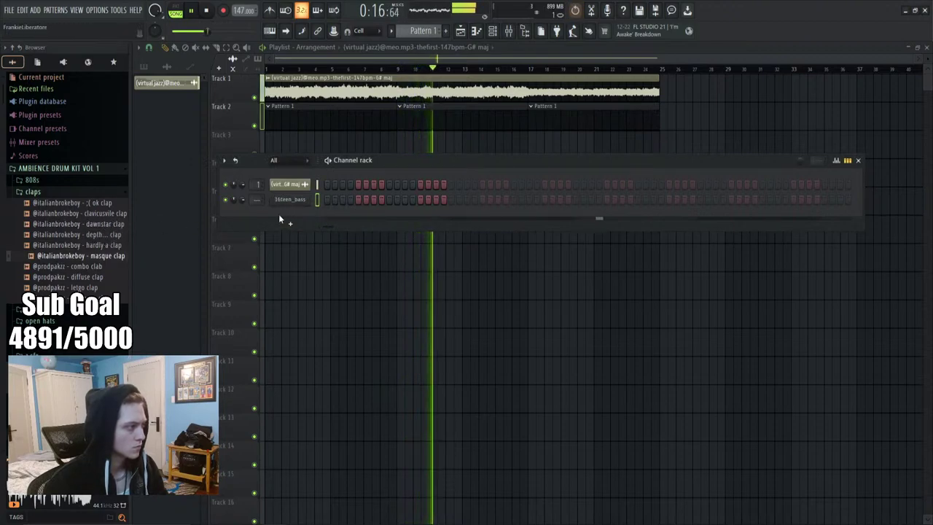
left_click(81, 225)
left_click_drag(82, 231, 291, 200)
Restart playback and place a dawnstar clap hit on step 9 of each of the pattern's first four bars
key("space")
key("space")
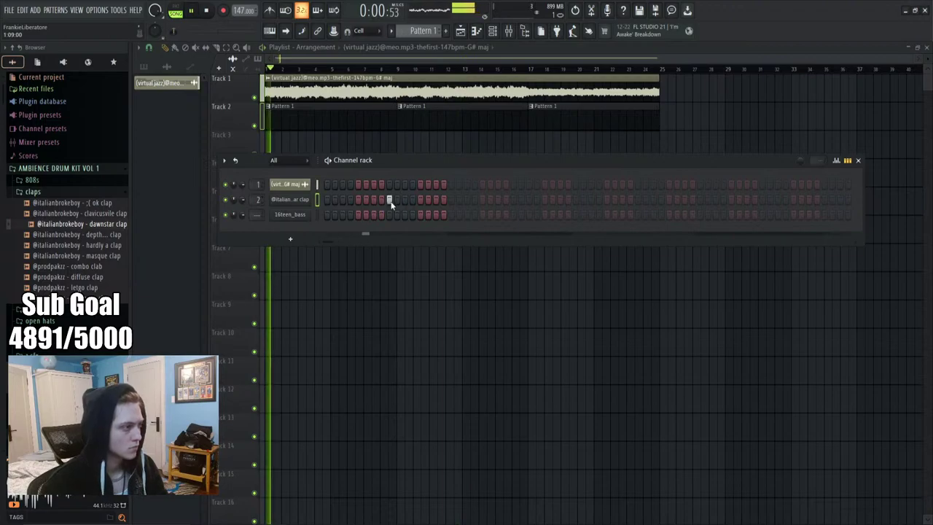
left_click(513, 199)
left_click(638, 200)
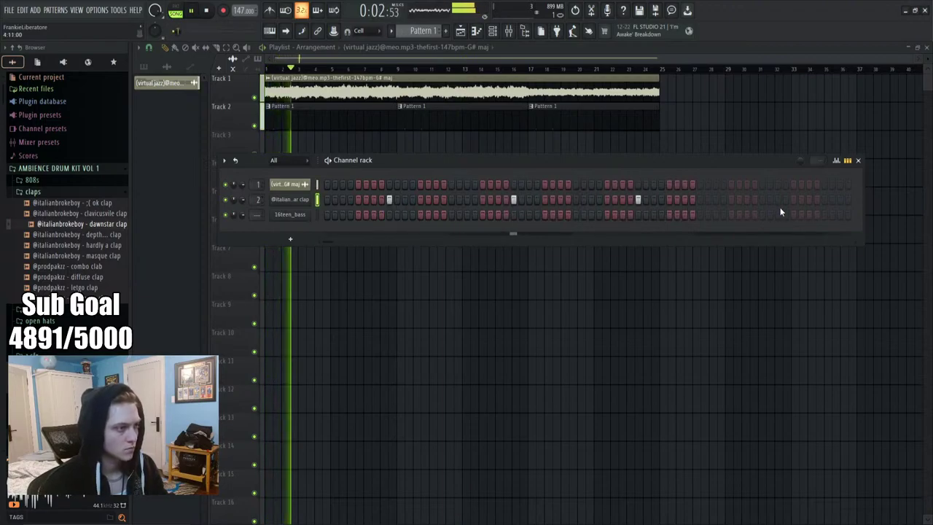
left_click(762, 200)
Duplicate the four clap notes in the piano roll to fill bars 5 to 8 and return to the channel rack
left_click(291, 199)
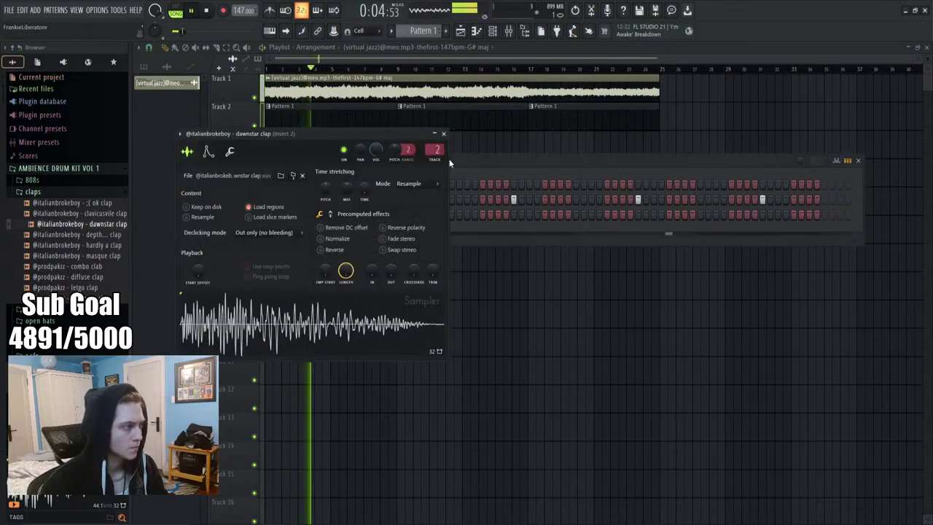
left_click(443, 134)
right_click(310, 199)
left_click(328, 202)
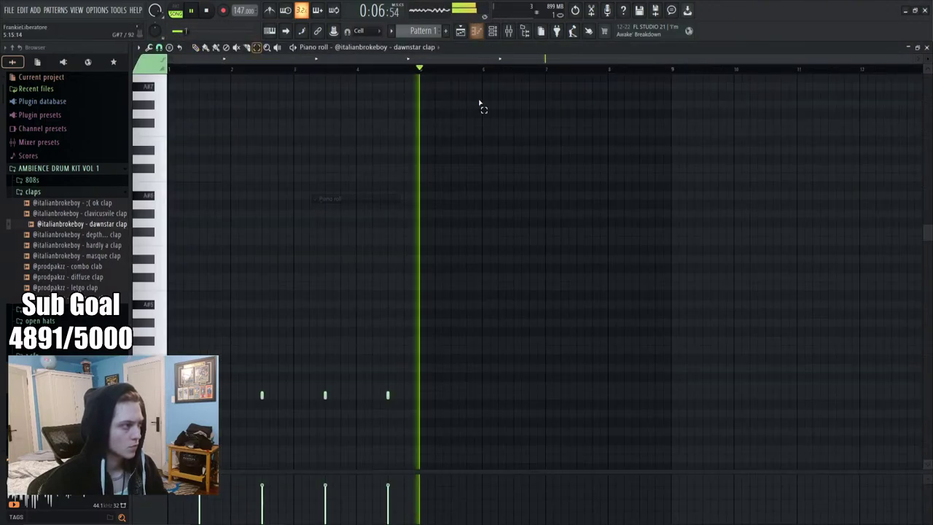
key("ctrl+a")
key("ctrl+b")
left_click(542, 88)
key("p")
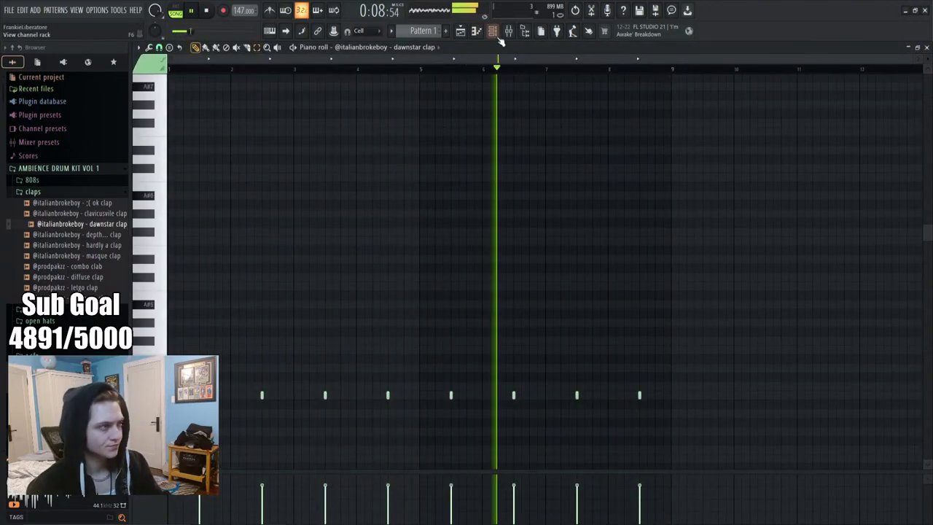
left_click(494, 32)
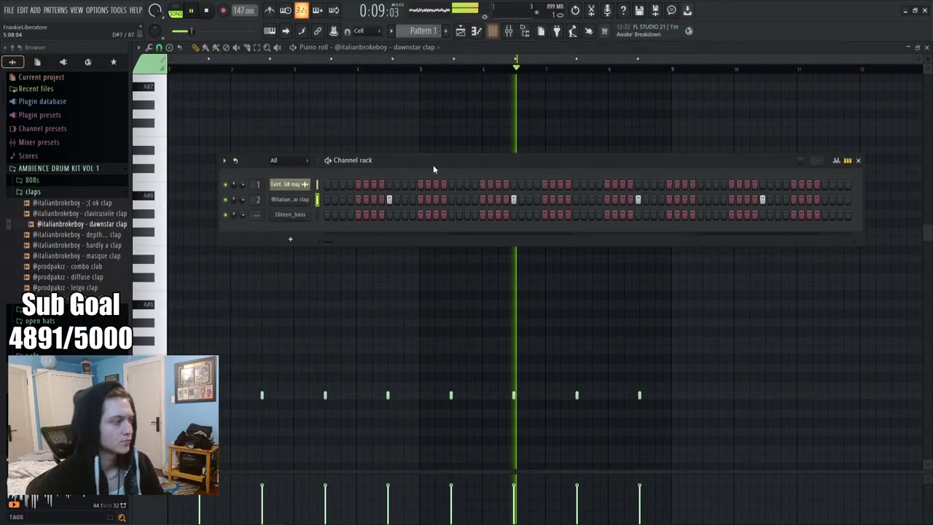
Route 16teen_bass to mixer track 4 and enable its volume envelope with a longer hold time
right_click(291, 214)
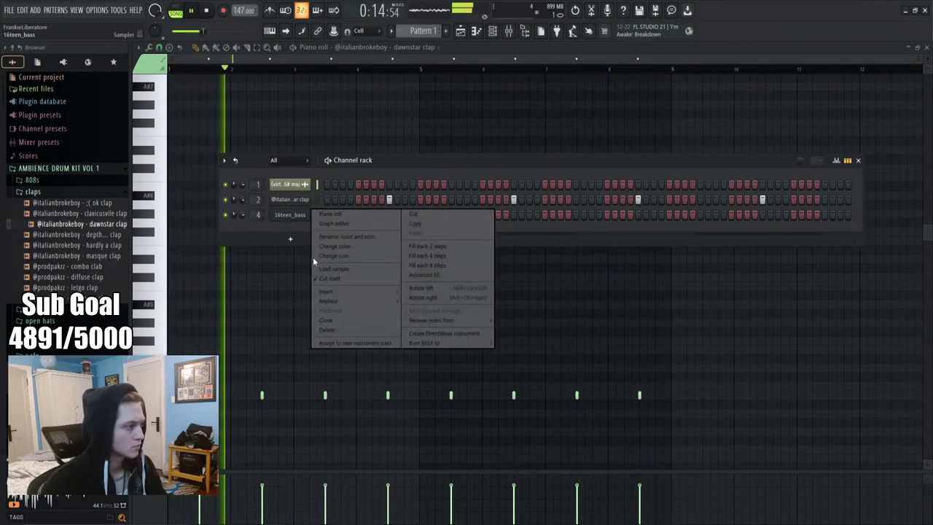
left_click(288, 214)
left_click(289, 215)
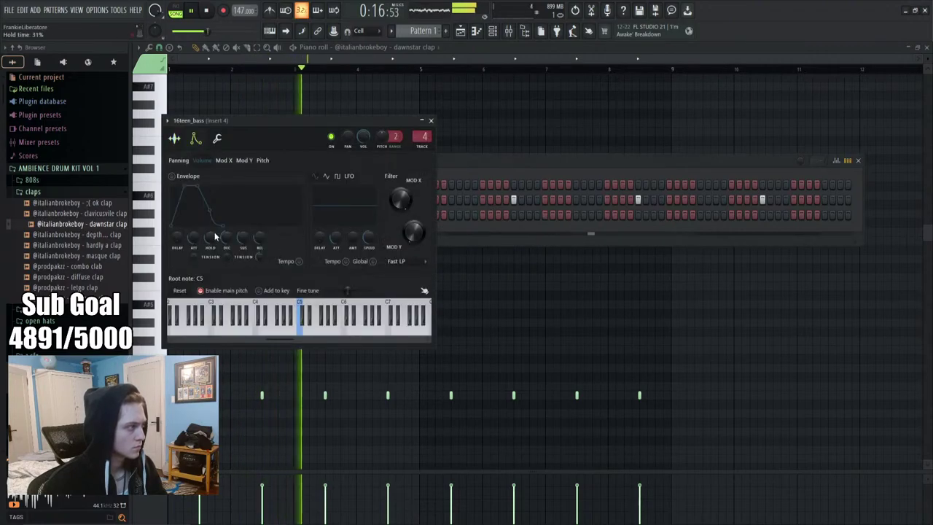
left_click_drag(215, 235, 215, 211)
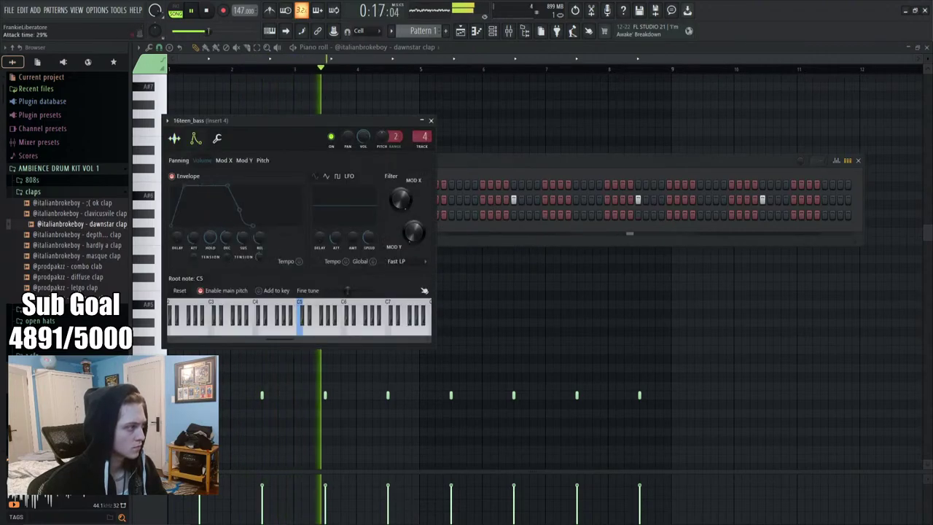
left_click(174, 138)
key("space")
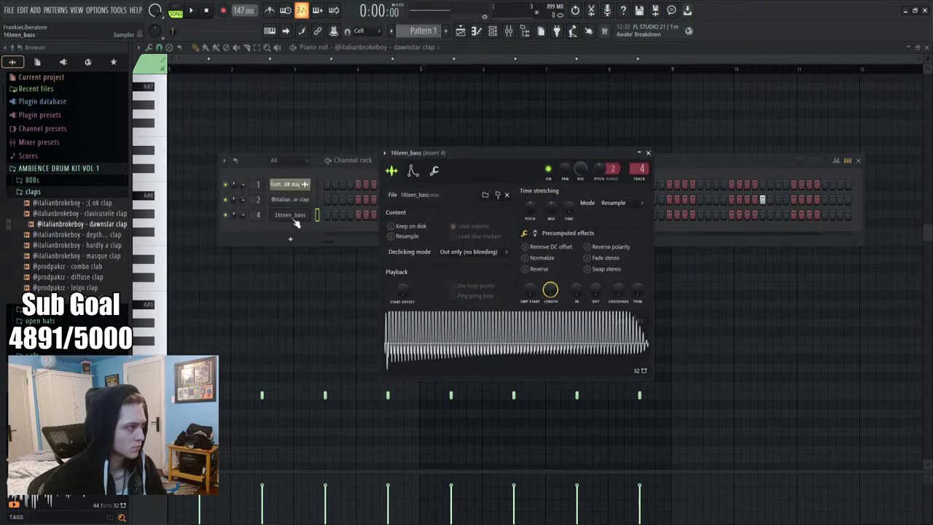
Open the piano roll for 16teen_bass and place a G6 note at the start of bar 1 followed by a C6 note
right_click(292, 223)
left_click(326, 213)
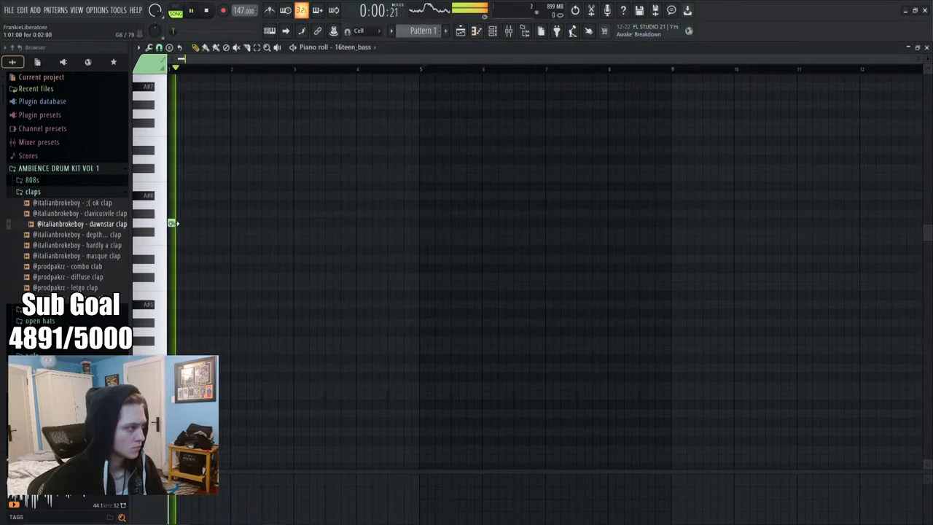
left_click(173, 223)
left_click_drag(240, 233, 199, 234)
key("space")
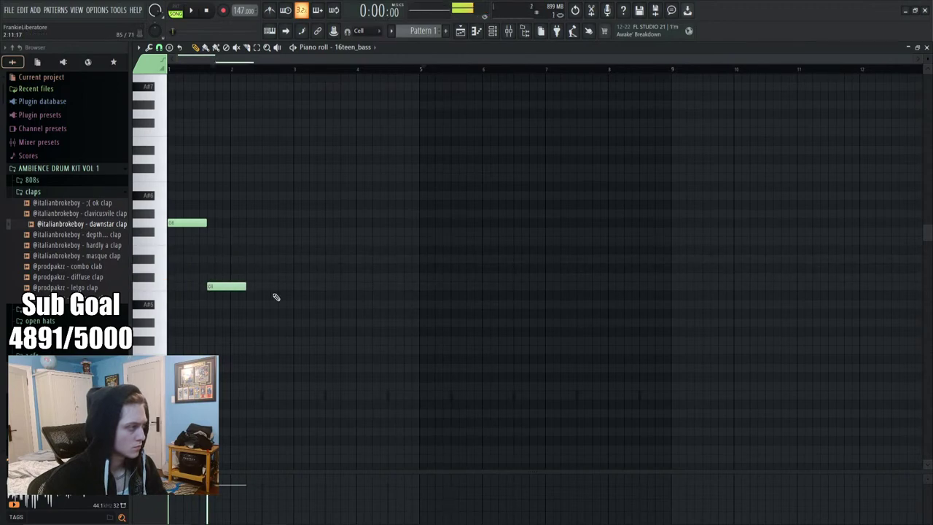
Shift the C6 note to step 13 of bar 1, extending G6 up to it and C6 to the end of bar 2
key("space")
left_click_drag(226, 287, 234, 286)
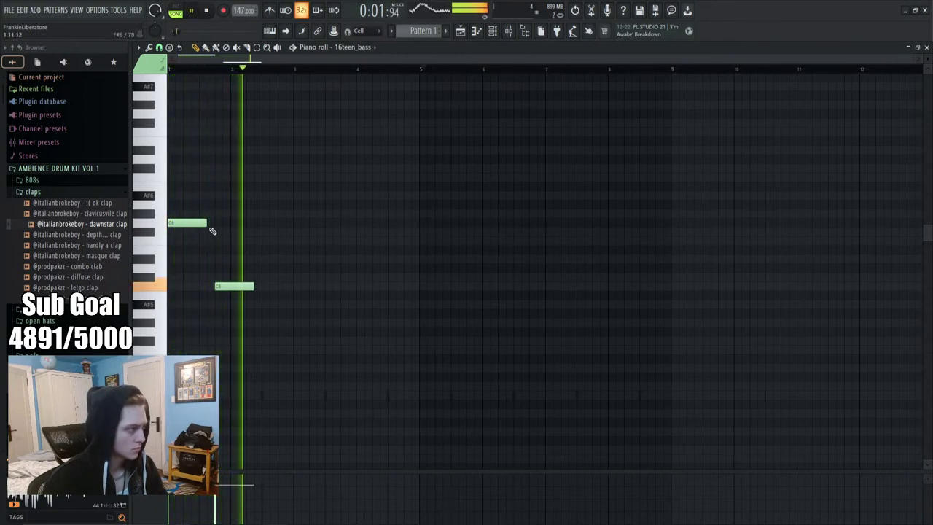
left_click_drag(212, 231, 211, 229)
key("space")
key("space")
key("space")
key("space")
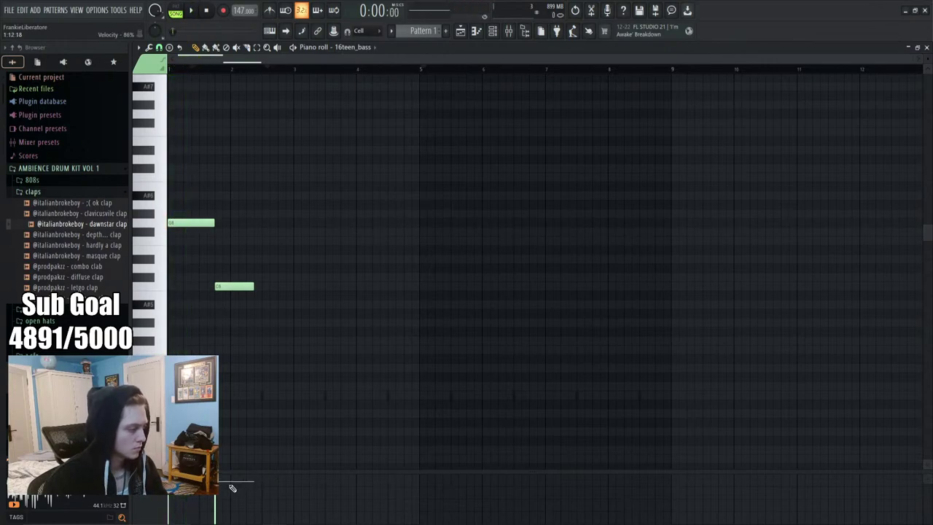
key("space")
left_click_drag(253, 286, 292, 287)
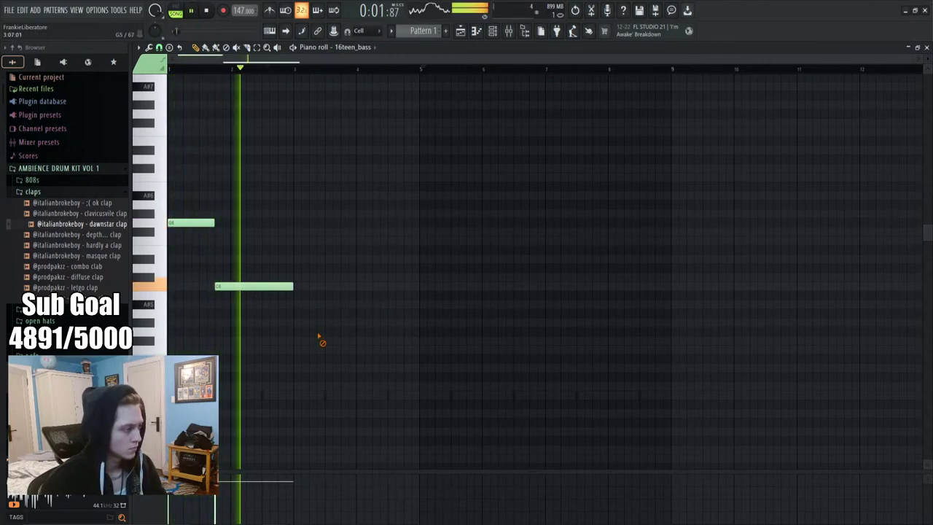
Duplicate the two-bar bass line to fill eight bars and transpose it down one octave to G5 and C5
key("ctrl+b")
left_click(357, 340)
key("space")
scroll(350, 333, "up", 4)
key("space")
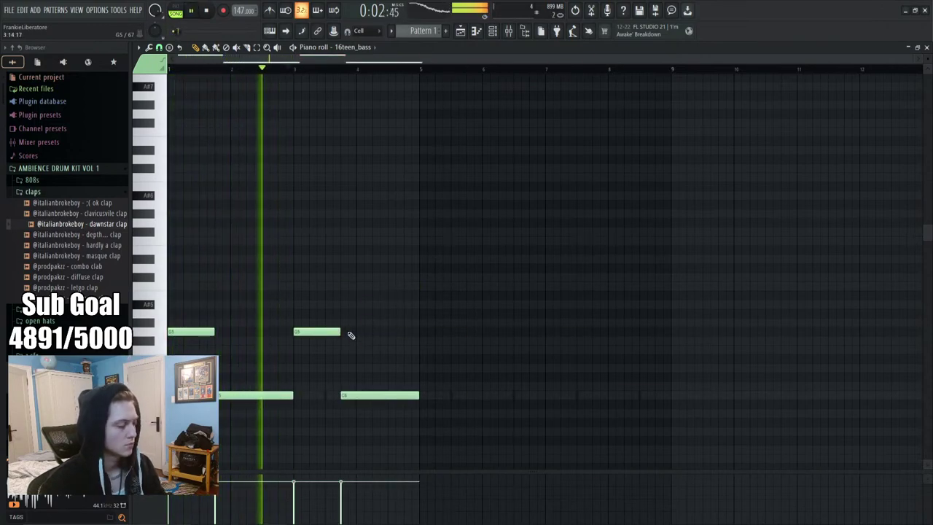
key("ctrl+b")
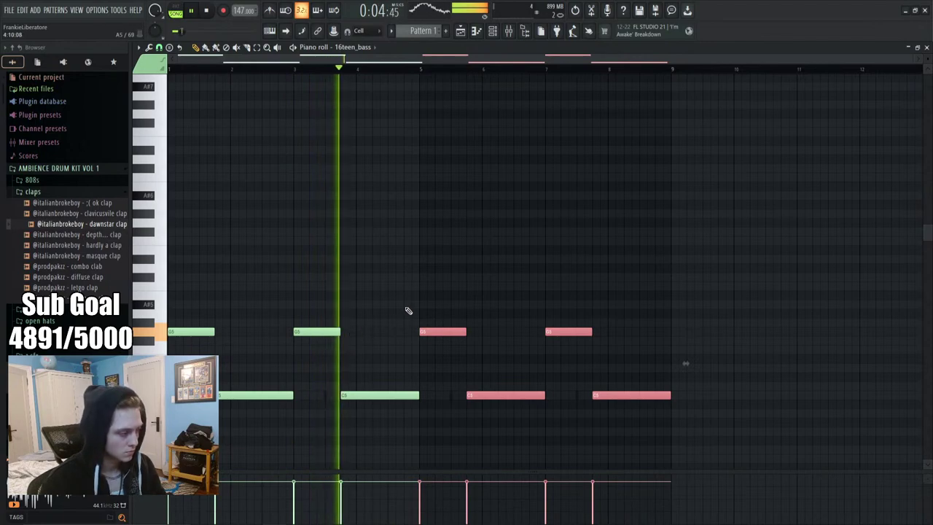
Try the bar 5 bass note an octave higher and an extra C6 note above it
left_click(481, 229)
left_click(442, 332)
key("ctrl+Up")
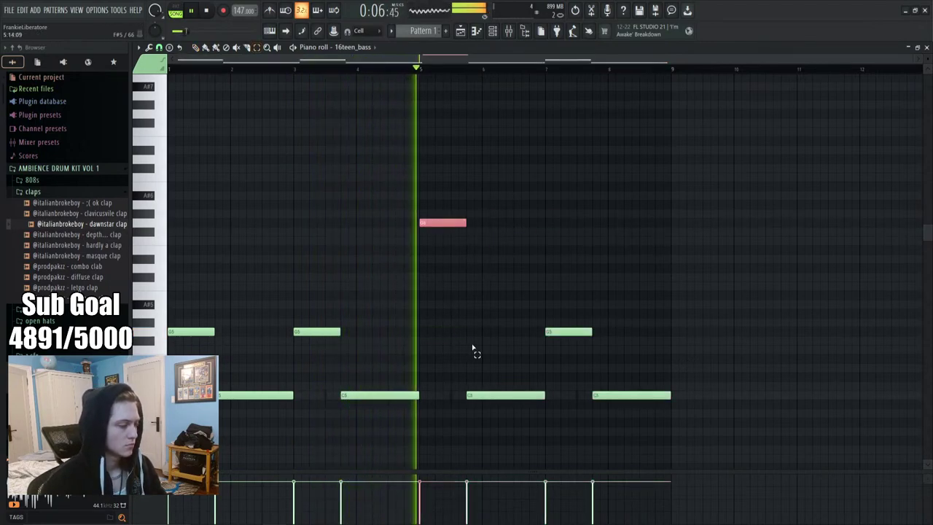
key("ctrl+Down")
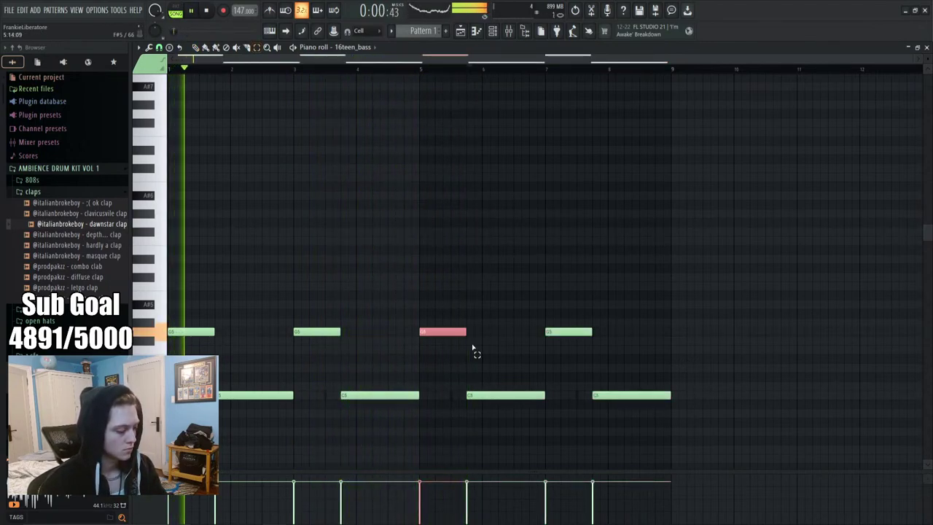
key("space")
mouse_move(441, 318)
left_mouse_down()
mouse_move(426, 317)
mouse_move(422, 277)
left_mouse_up()
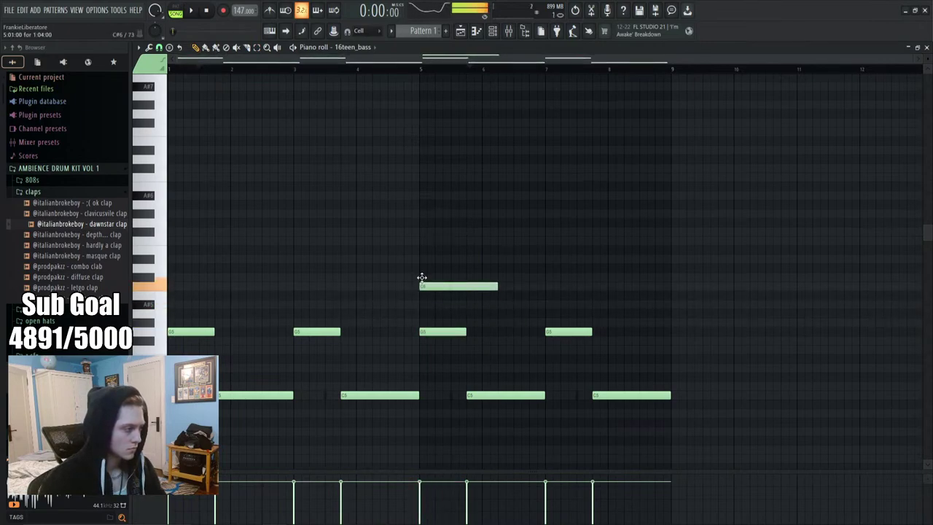
right_click(422, 295)
key("space")
Raise the G5 bass notes at bars 5 and 7 to B5 and delete the extra D#5 note in bar 3
key("ctrl+Up")
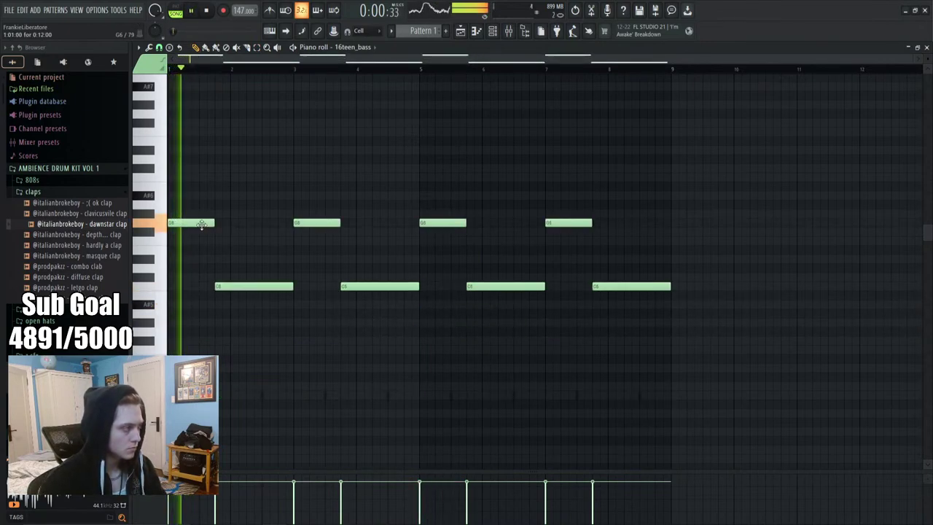
mouse_move(316, 223)
left_mouse_down()
mouse_move(320, 187)
mouse_move(318, 233)
mouse_move(314, 221)
left_mouse_up()
key("space")
key("space")
left_click(328, 256)
key("ctrl+Down")
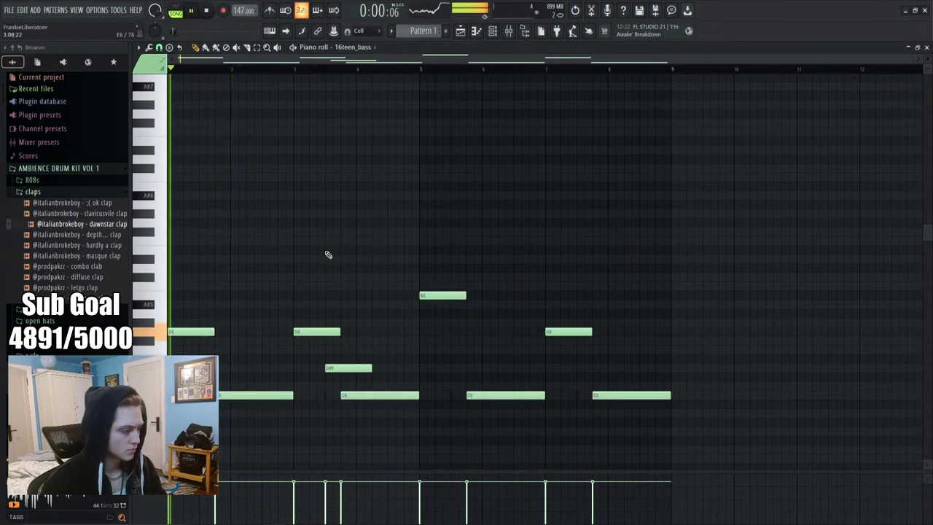
right_click(357, 367)
left_click_drag(568, 331, 575, 293)
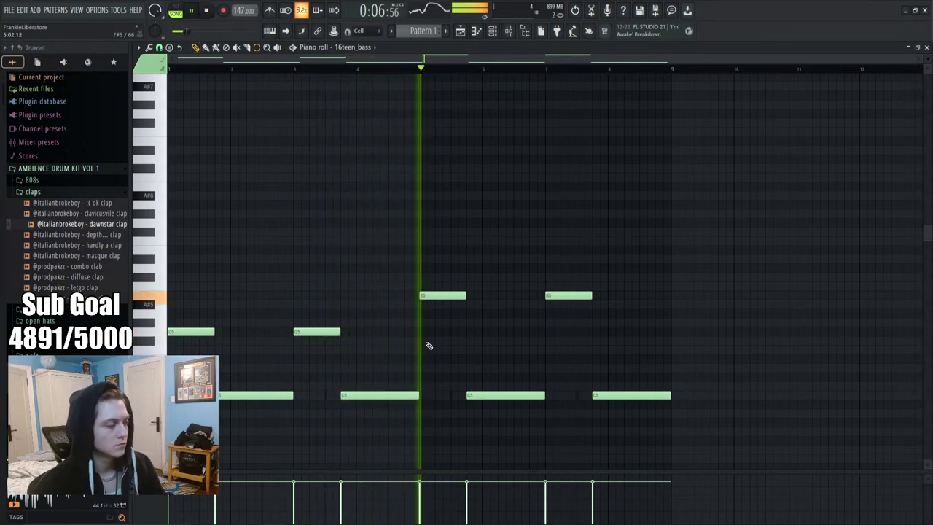
Try the bar 5 bass note on C with the whole line an octave higher, and restore both changes
key("space")
left_click_drag(437, 295, 437, 281)
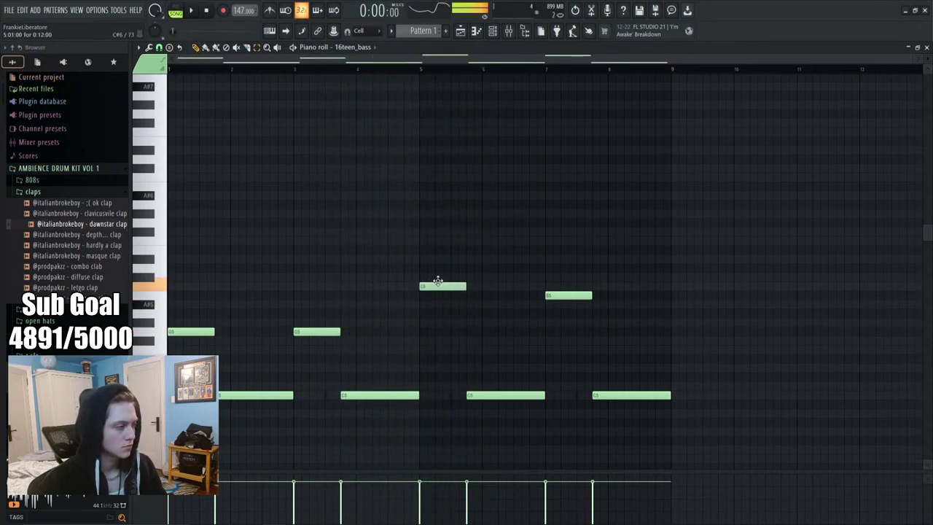
key("ctrl+Up")
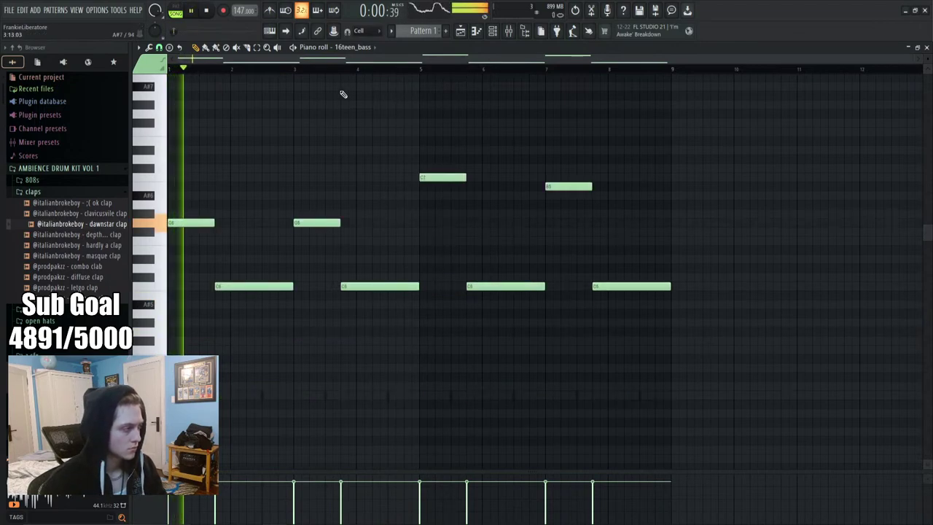
left_click(413, 65)
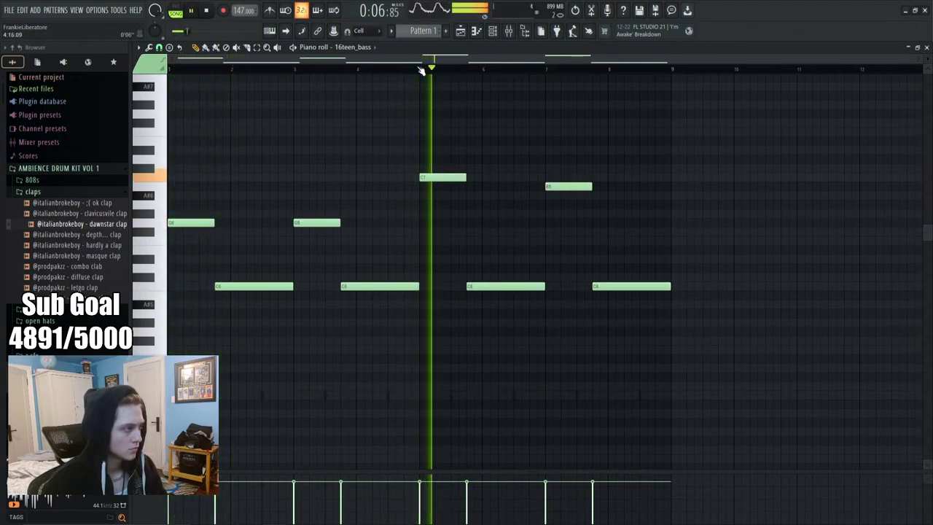
key("space")
left_click(423, 188)
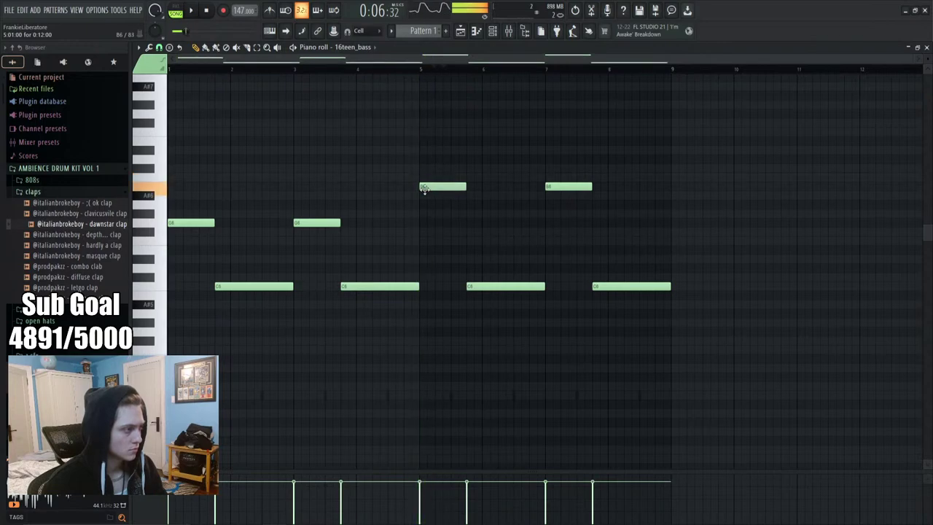
key("ctrl+Down")
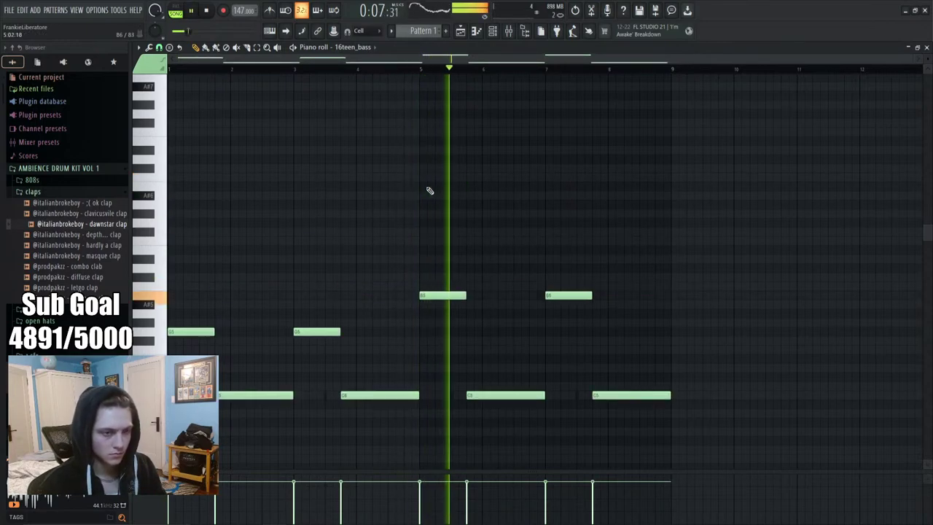
Try the raised bass notes at bars 5 and 7 on C6 and return both to B5
left_click_drag(437, 295, 436, 286)
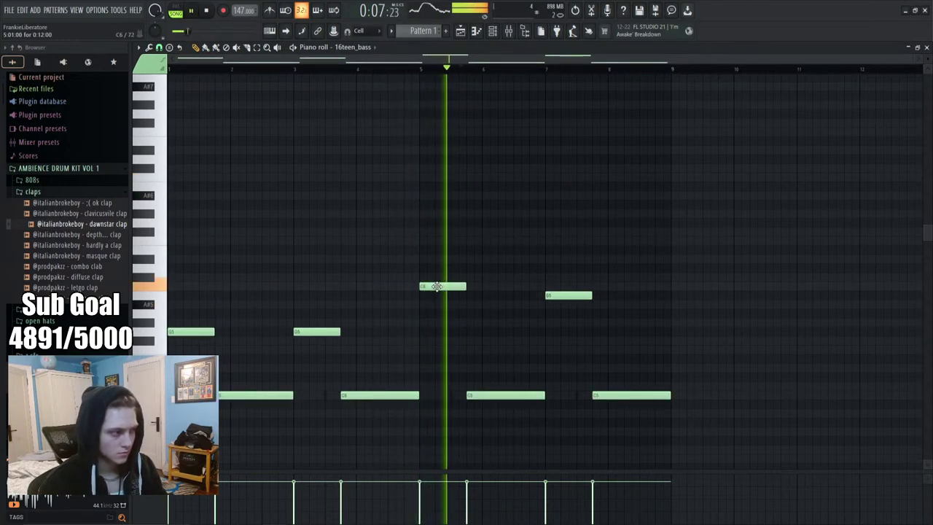
left_click_drag(564, 295, 563, 286)
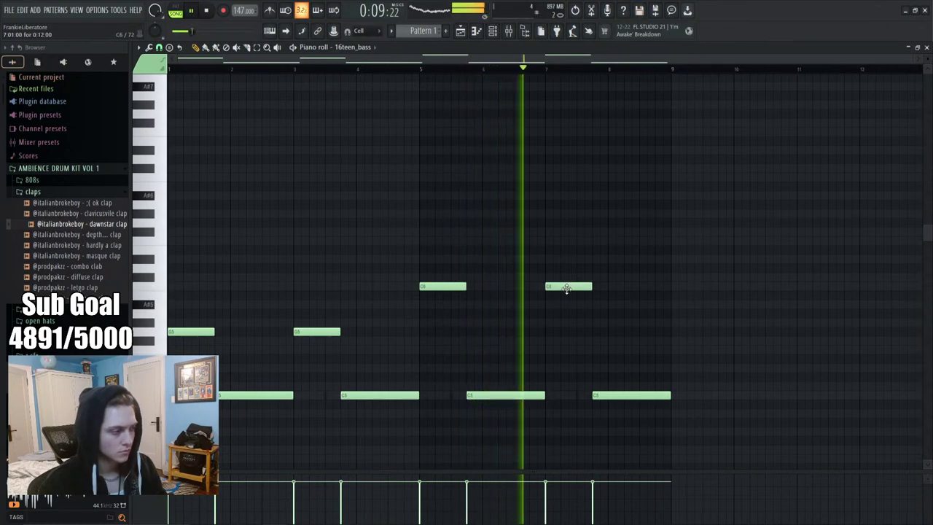
key("space")
left_click(558, 287, "ctrl")
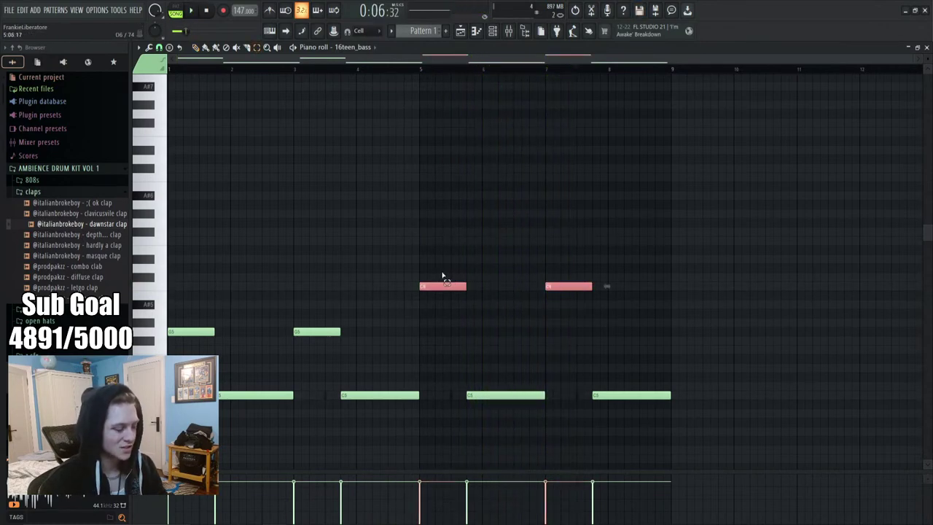
key("space")
key("space")
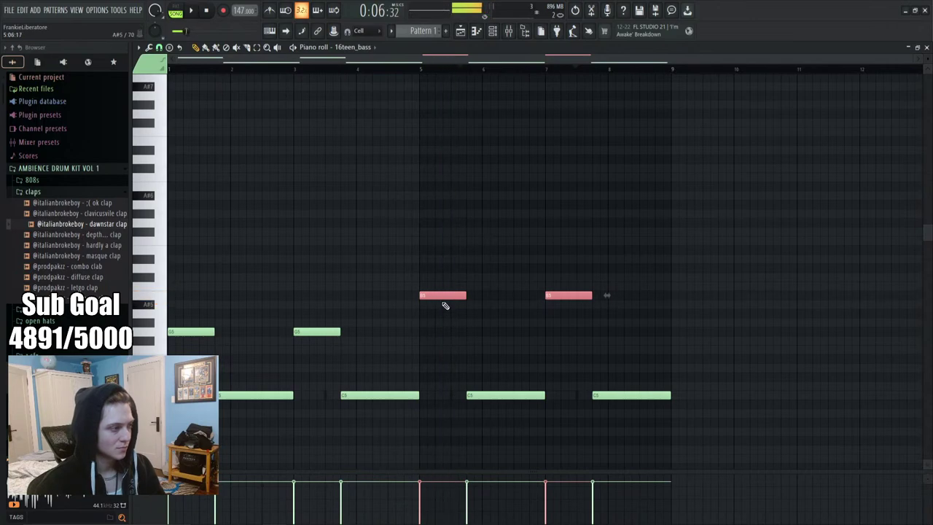
Inspect the precomputed effects settings of 16teen_bass and replay the bass line from around bar 5
left_click(484, 298)
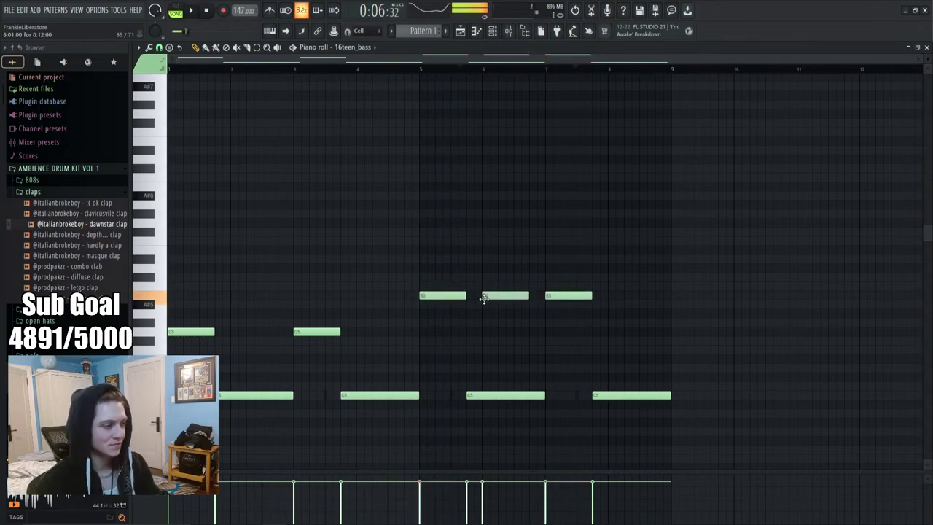
left_click(499, 32)
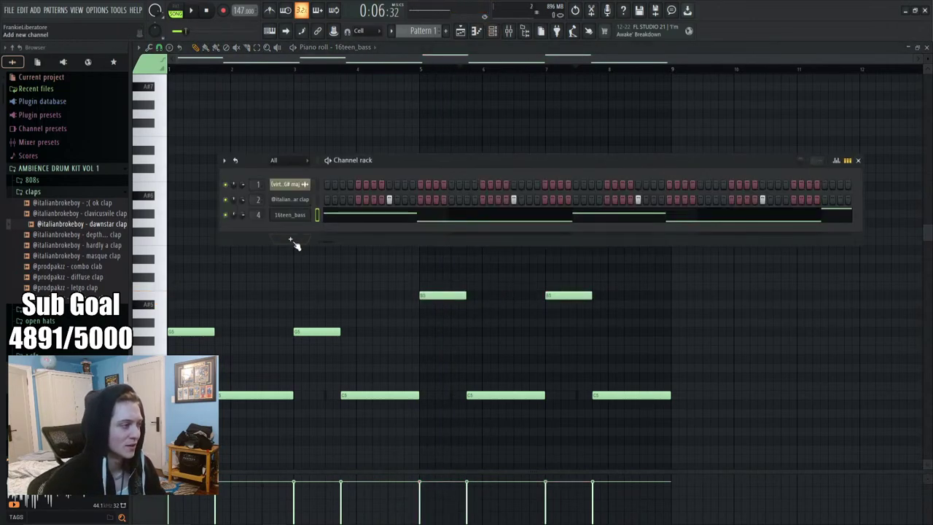
left_click(291, 215)
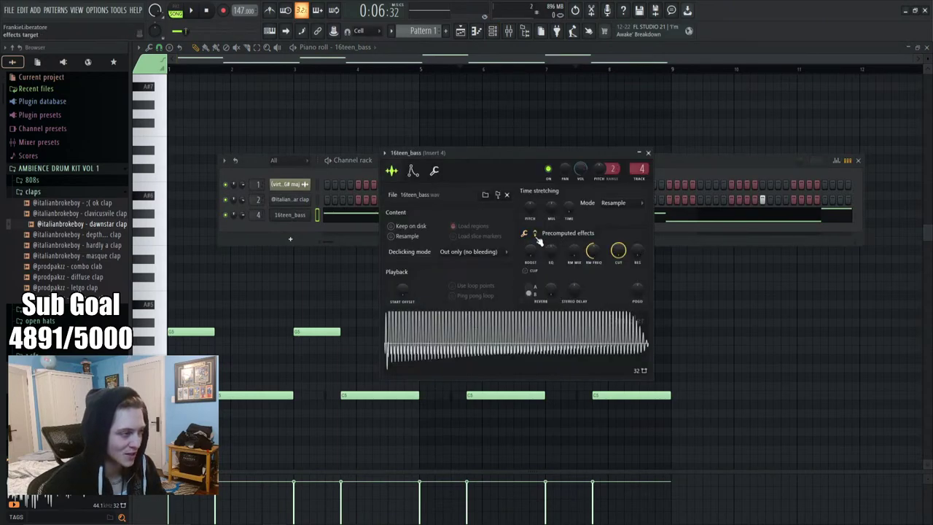
left_click(277, 267)
right_click(281, 268)
key("space")
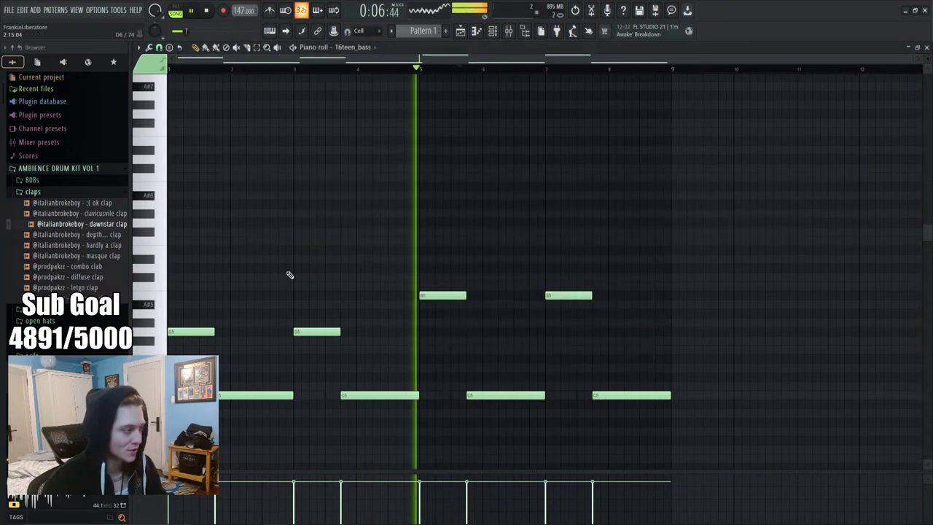
key("space")
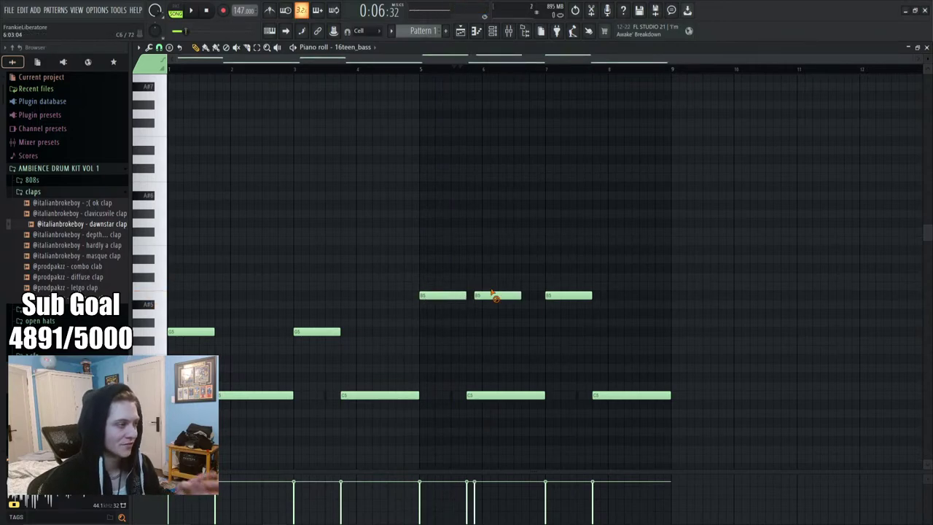
Check the key of the thefirst sample in its playlist clip name, then return to the 16teen_bass notes
left_click(460, 30)
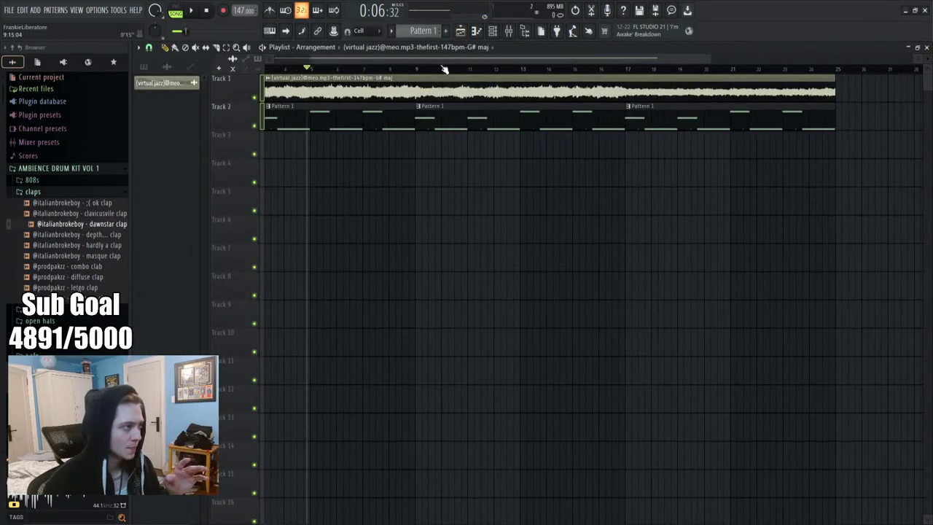
left_click(477, 32)
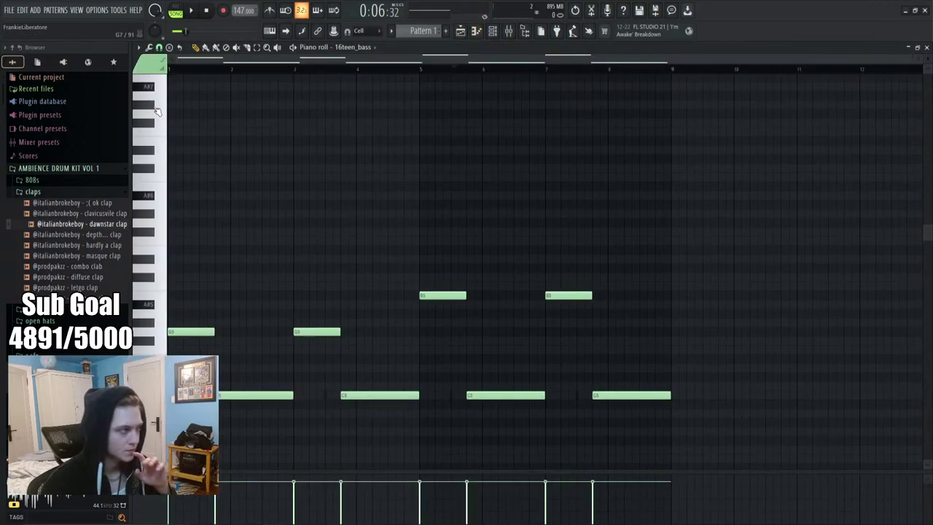
left_click(140, 48)
mouse_move(160, 97)
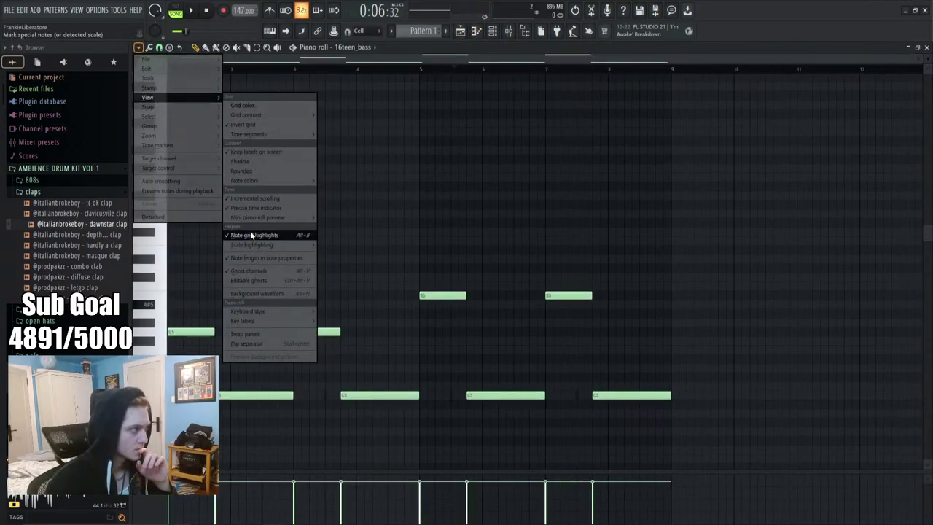
mouse_move(255, 246)
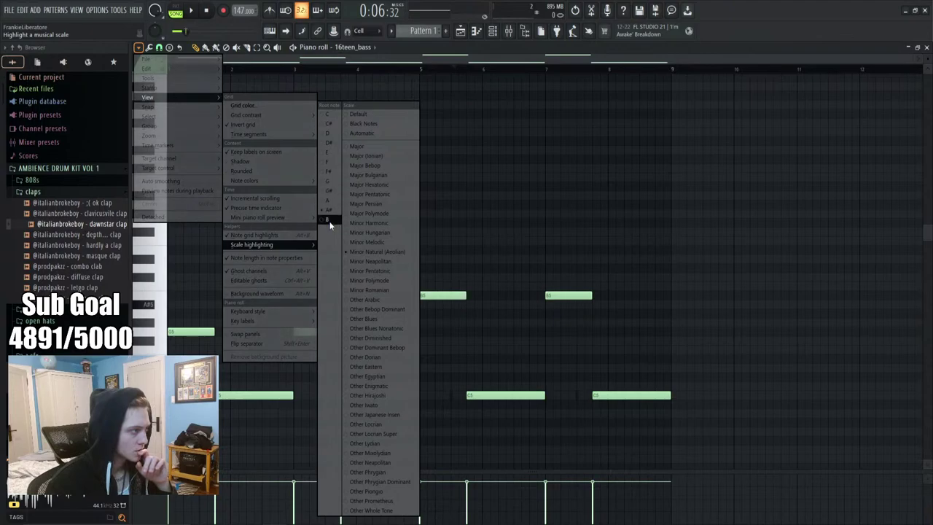
left_click(460, 32)
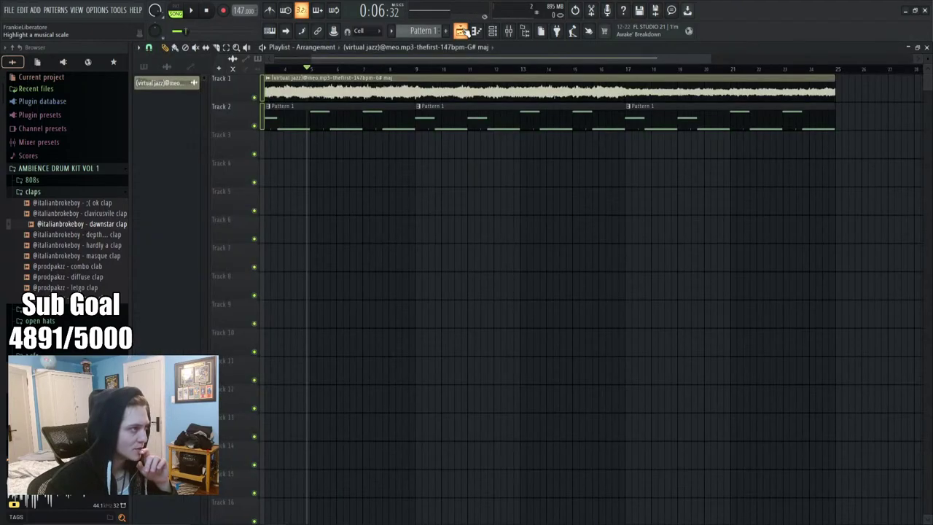
left_click(508, 31)
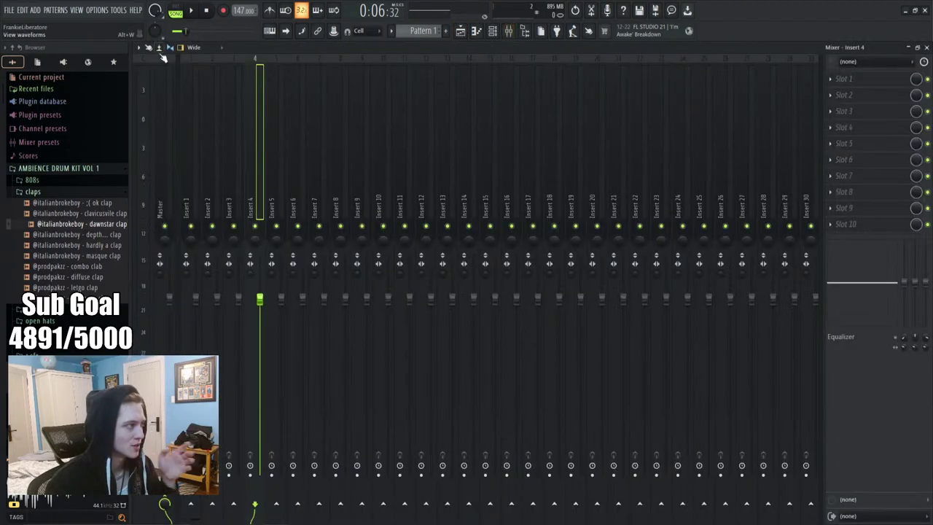
left_click(476, 31)
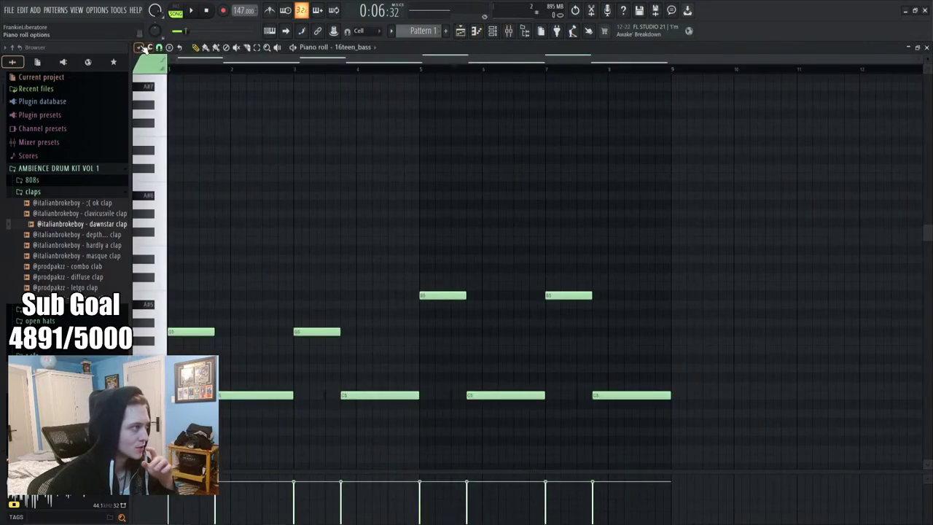
Set the scale highlighting of the 16teen_bass note grid to root note G# and the Major scale
left_click(139, 47)
mouse_move(153, 97)
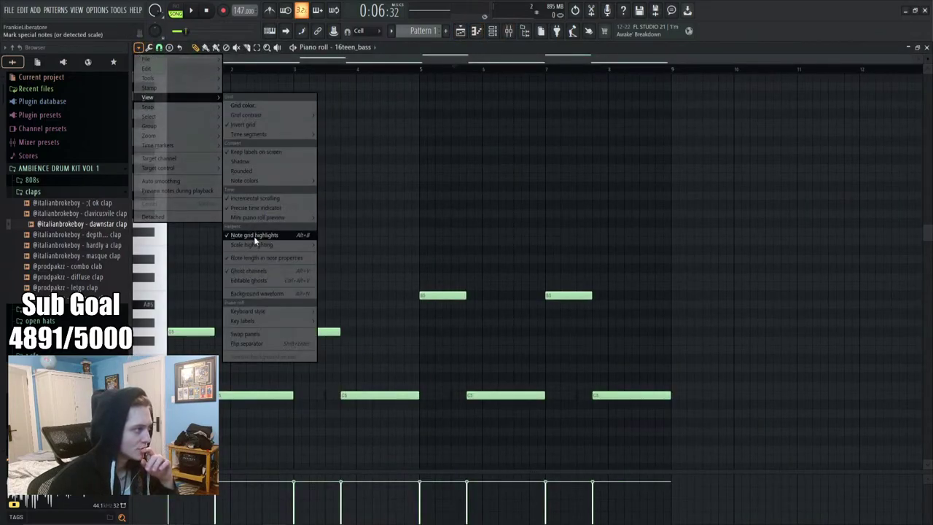
mouse_move(256, 247)
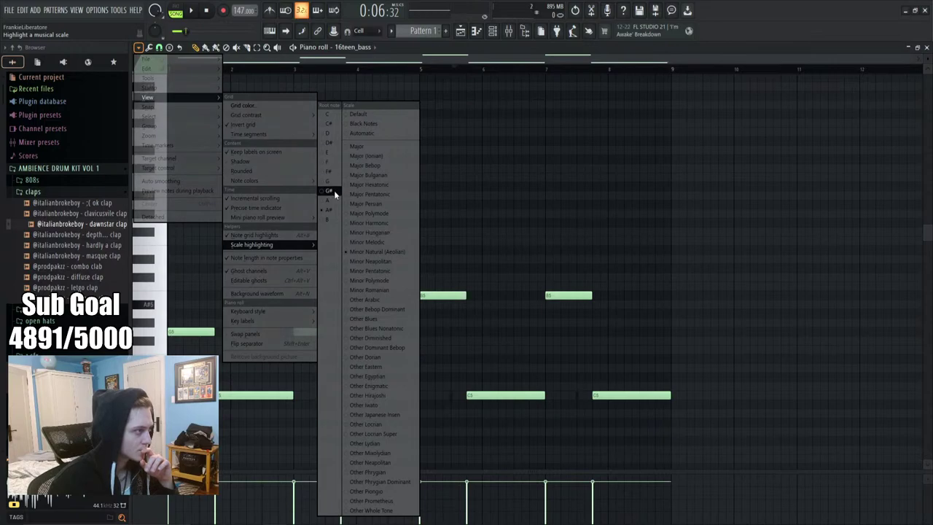
left_click(330, 191)
left_click(139, 48)
mouse_move(150, 97)
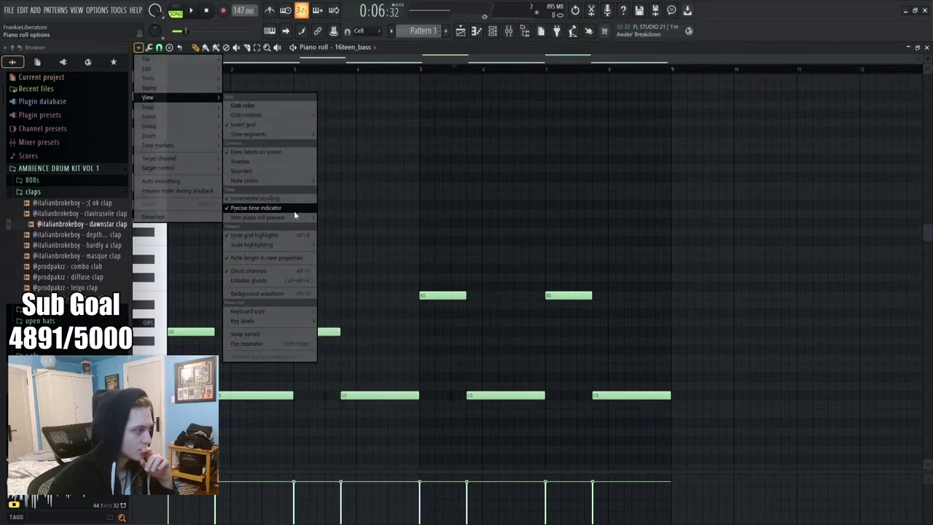
mouse_move(258, 246)
left_click(362, 146)
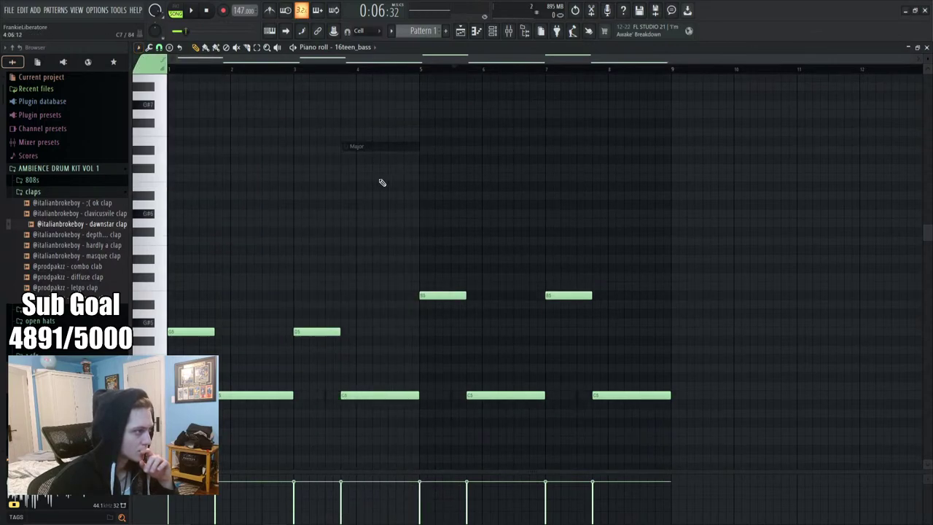
Raise the bass notes at the start of bars 5 and 7 to C6 and replay the line from the beginning
key("space")
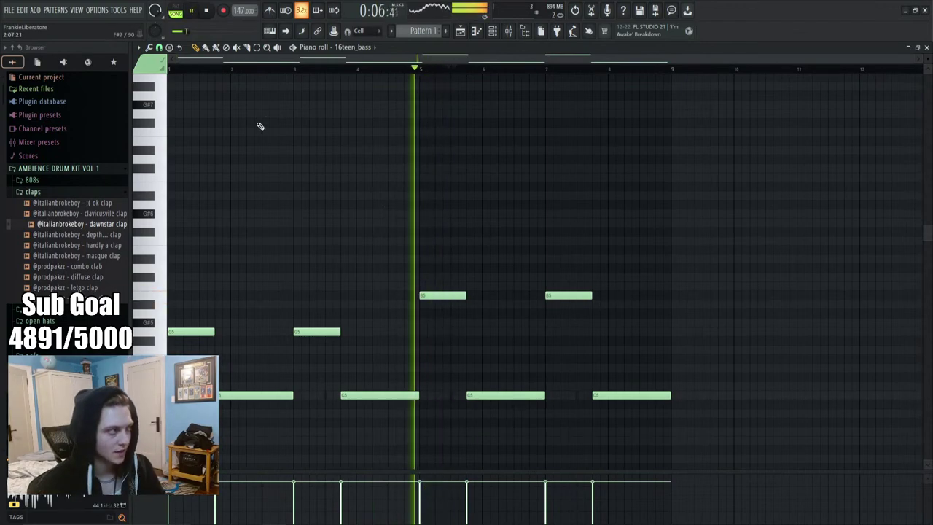
key("space")
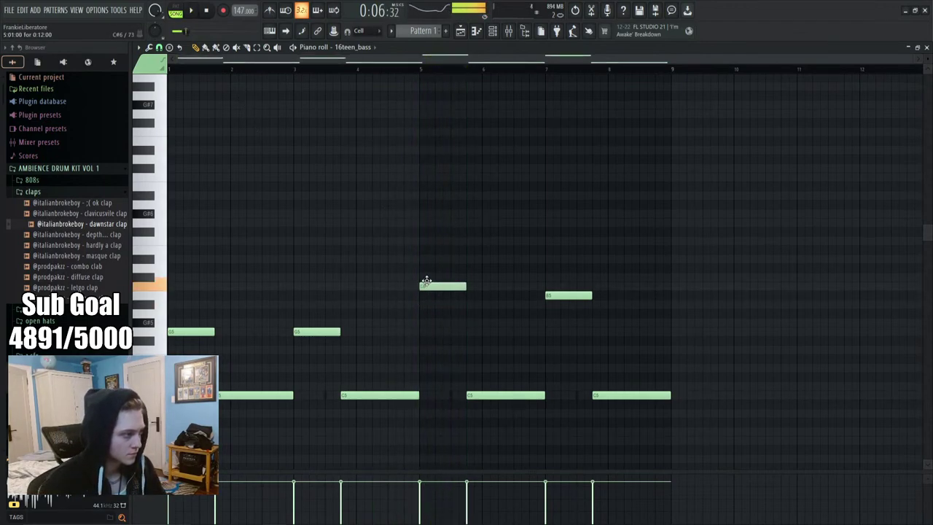
key("space")
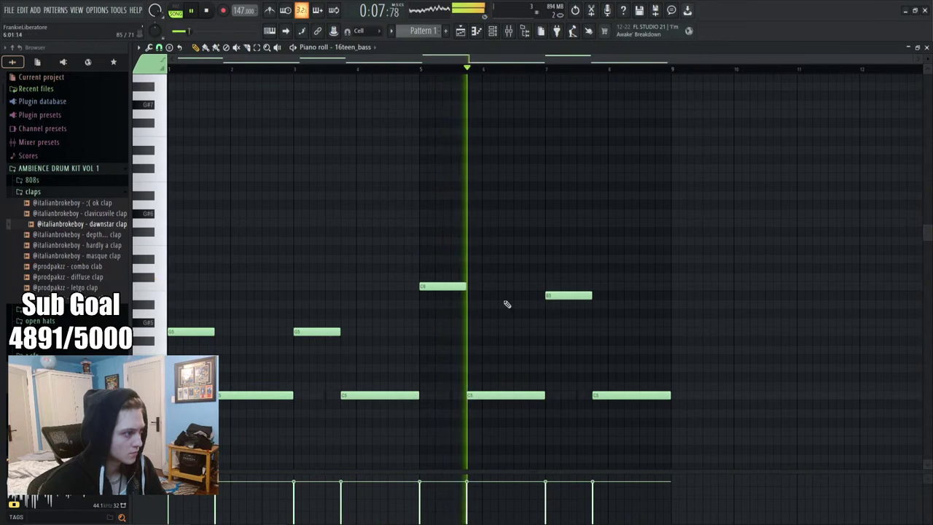
left_click_drag(555, 293, 555, 283)
left_click(583, 331)
right_click(594, 333)
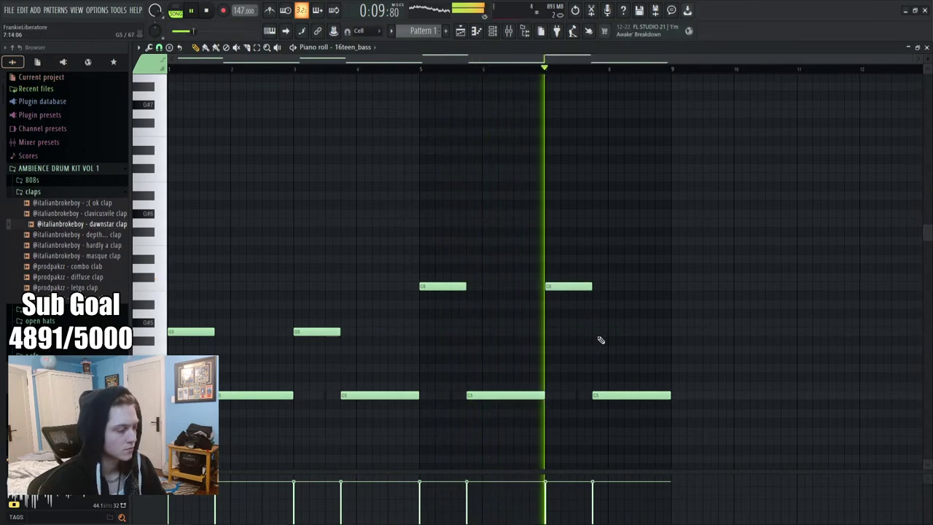
key("space")
key("space")
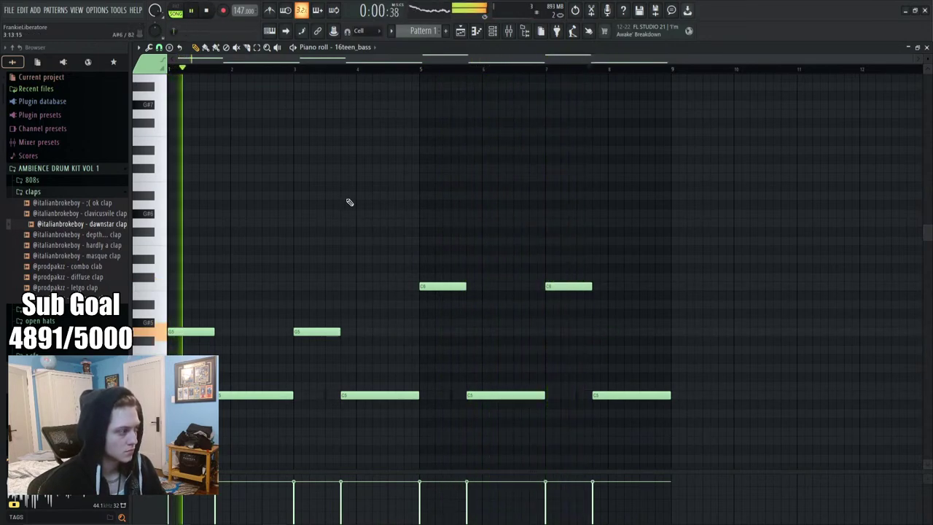
left_click(493, 30)
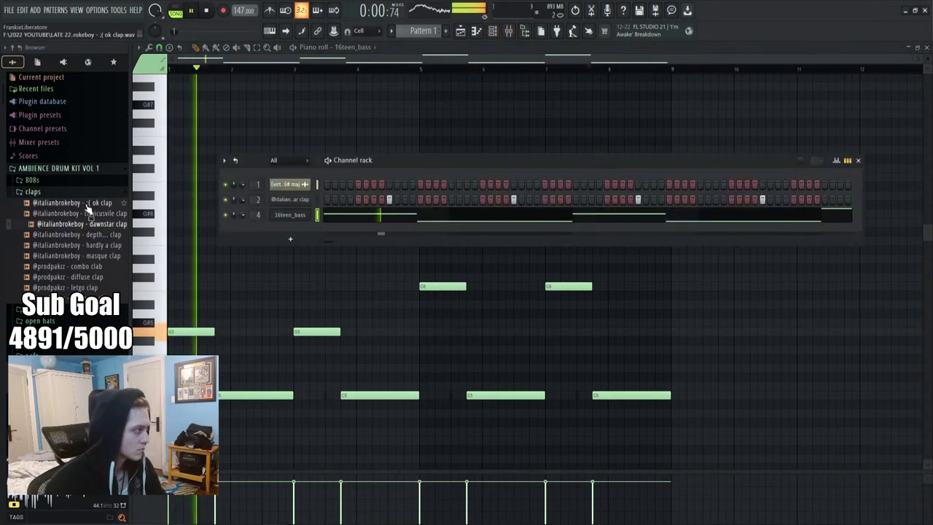
left_click(291, 215)
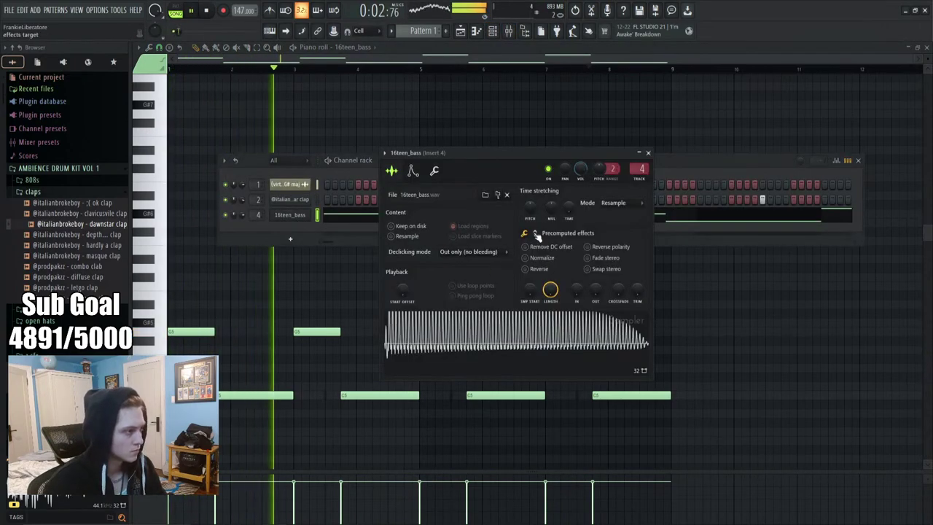
left_click(52, 172)
key("space")
left_click(57, 226)
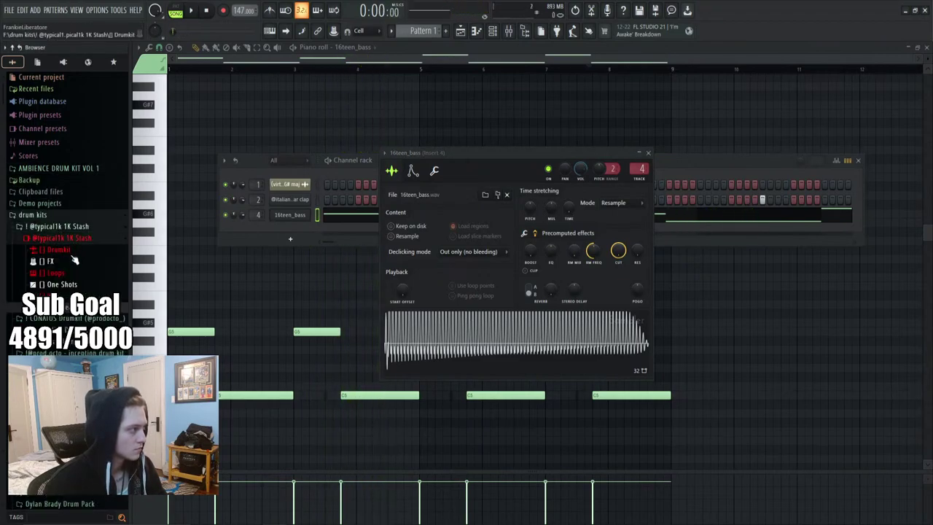
left_click(70, 255)
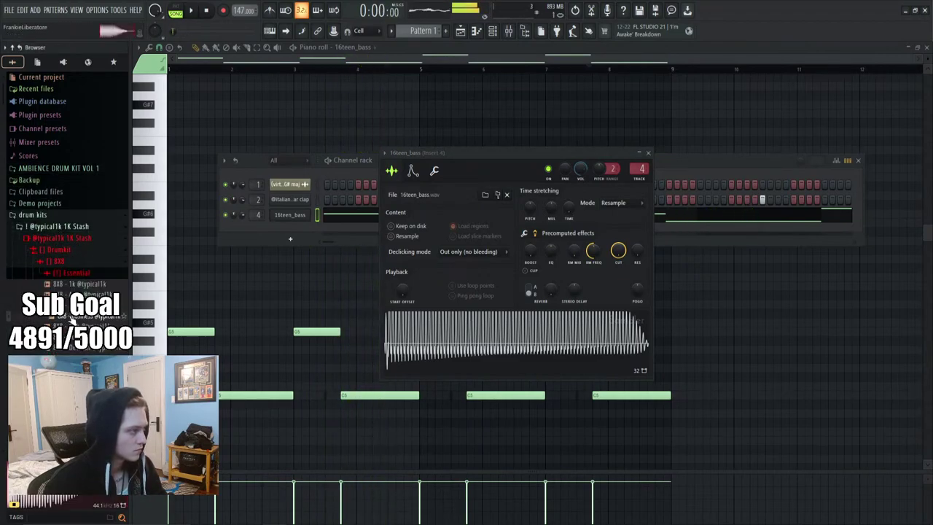
Try the 8X8 - Business sample in place of 16teen_bass and play the bass line with it
left_click_drag(278, 208, 280, 211)
key("space")
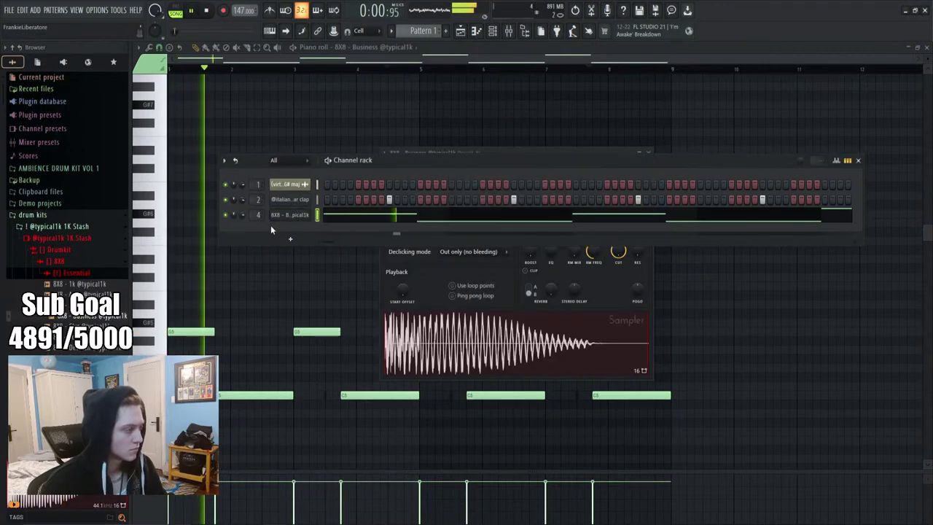
left_click(219, 500)
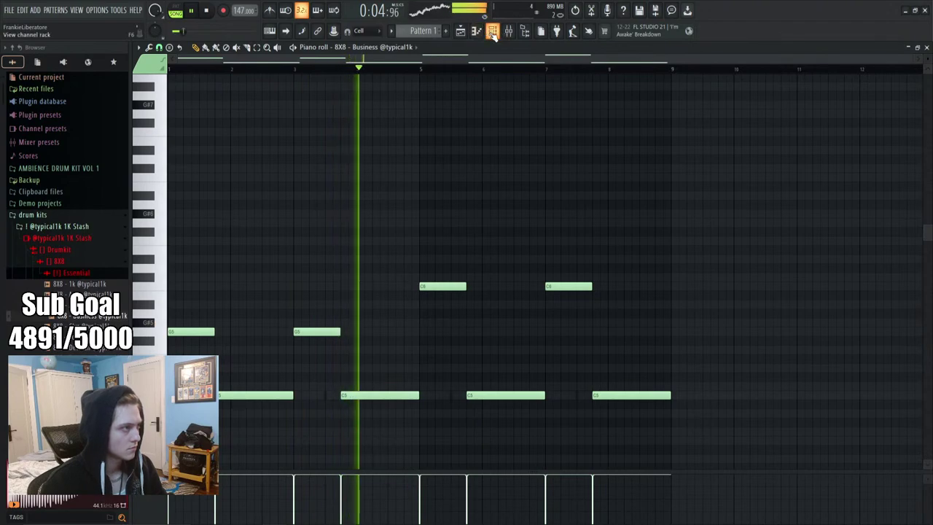
Replace the 8X8 - Business sample on channel 4 with 8X8 - Devilish and reopen its notes
key("F6")
key("space")
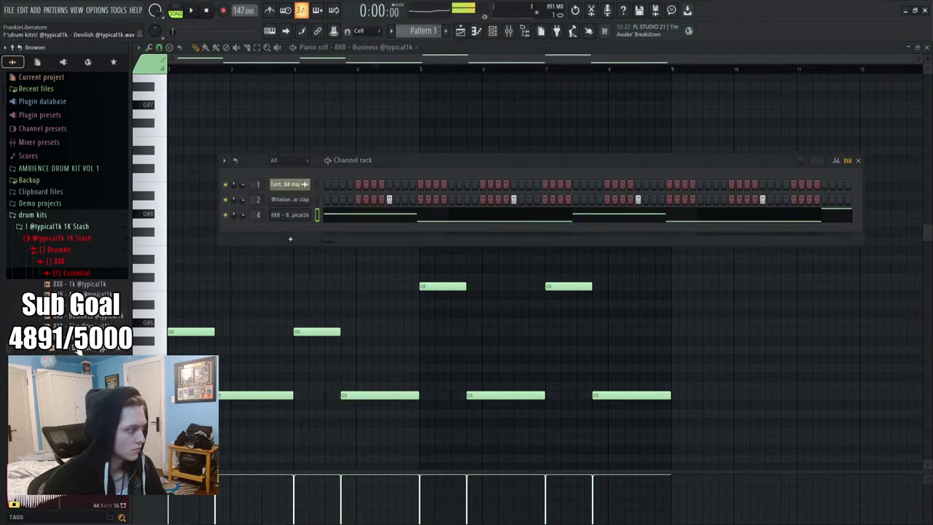
left_click_drag(294, 217, 292, 235)
key("F6")
Transpose the whole 8X8 - Devilish line up two octaves and one semitone and play it back
key("ctrl+Up")
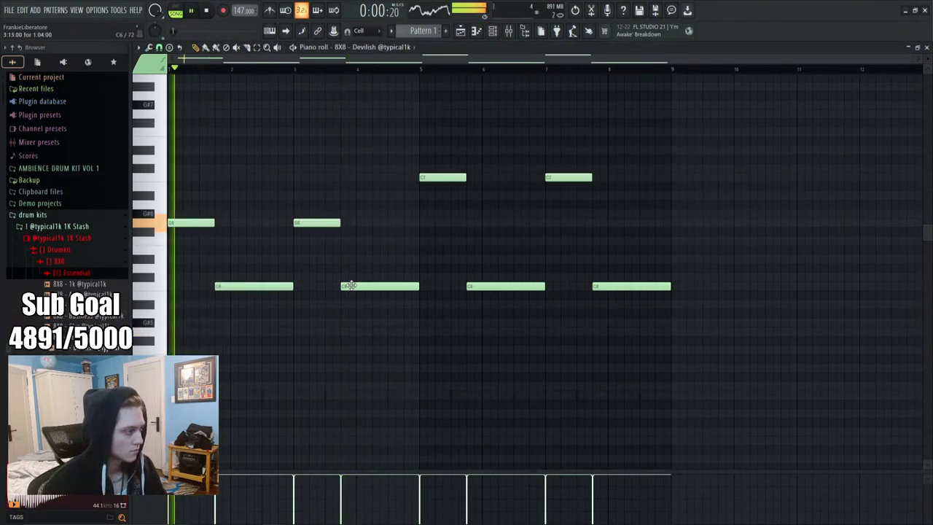
key("ctrl+Up")
key("Up")
key("space")
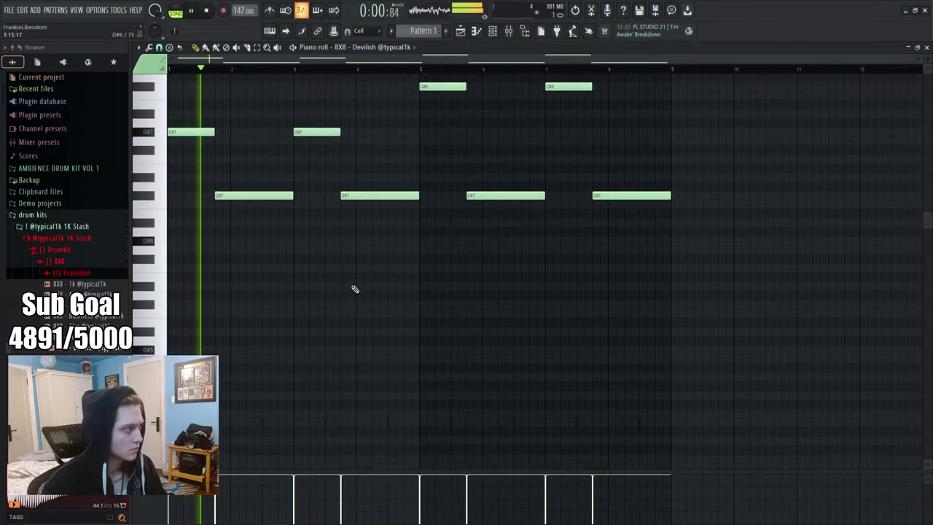
key("space")
Lower the whole bass line by one octave and move its four long notes down to C6
key("ctrl+Down")
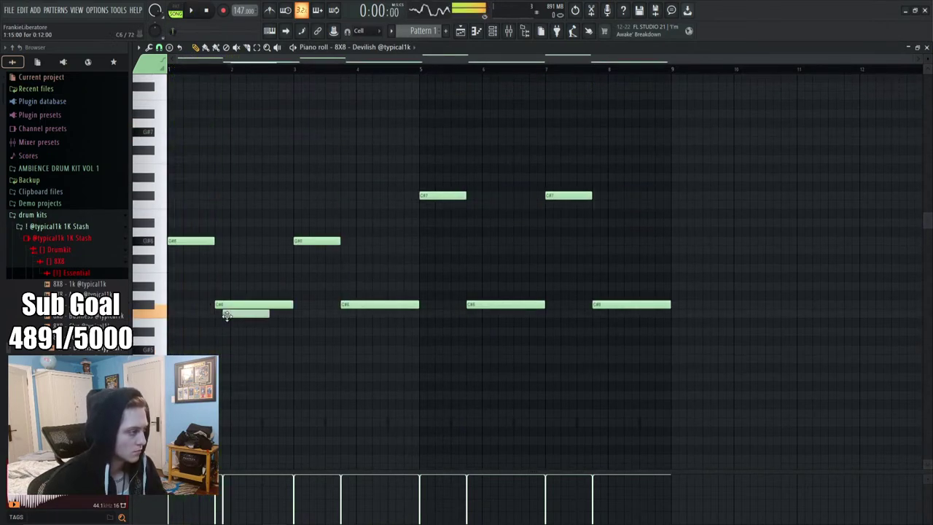
left_click_drag(230, 306, 229, 313)
left_click_drag(367, 306, 367, 314)
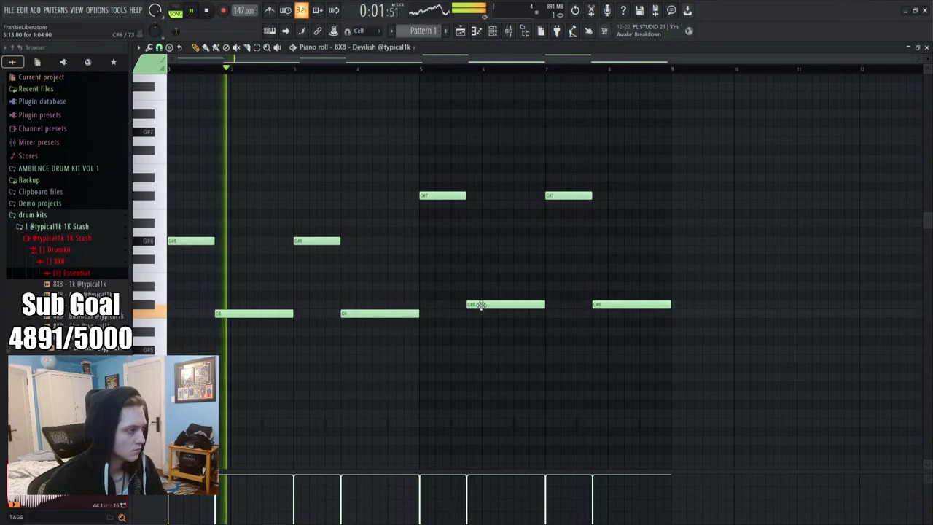
left_click_drag(503, 303, 503, 314)
left_click_drag(599, 305, 600, 313)
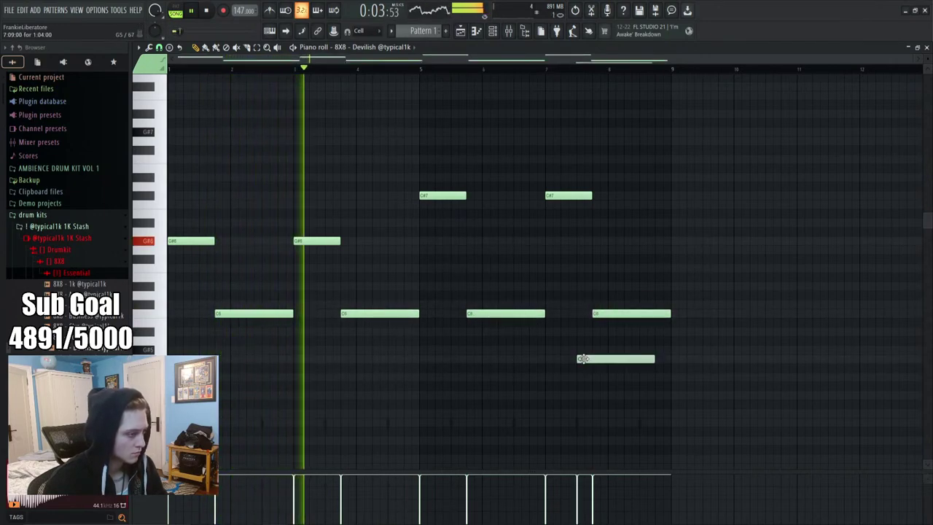
Replay the bass line and transpose all its notes down another octave, with the long notes on C5
key("space")
key("space")
key("ctrl+Down")
scroll(548, 352, "up", 4)
scroll(547, 352, "down", 10)
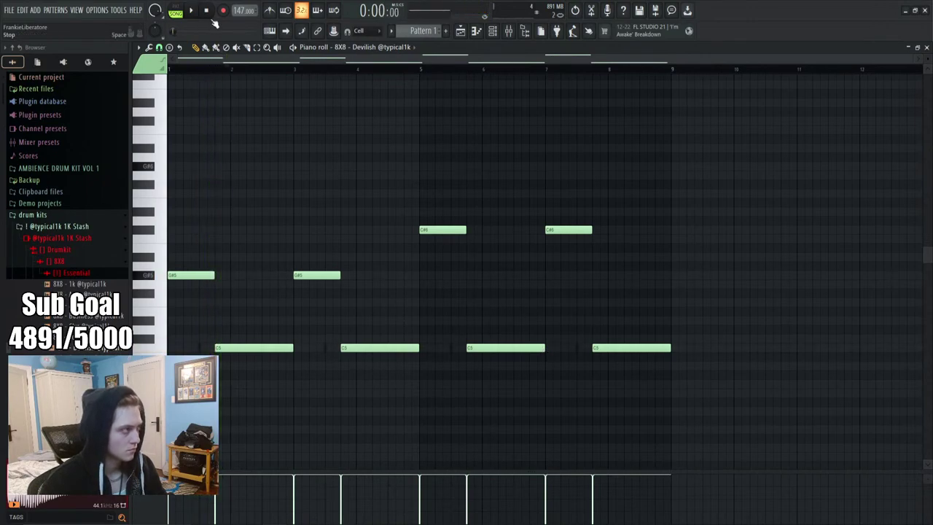
Transpose all the 8X8 - Devilish notes down one octave, then raise the second note back up to C5
key("ctrl+Down")
key("space")
left_click(255, 454)
key("ctrl+Up")
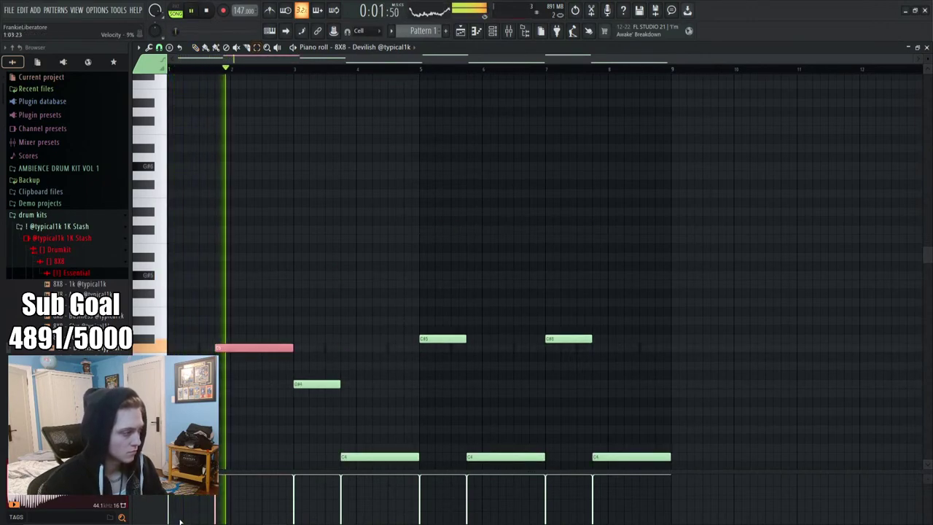
Raise the three remaining C4 notes by one octave to C5
left_click(374, 457)
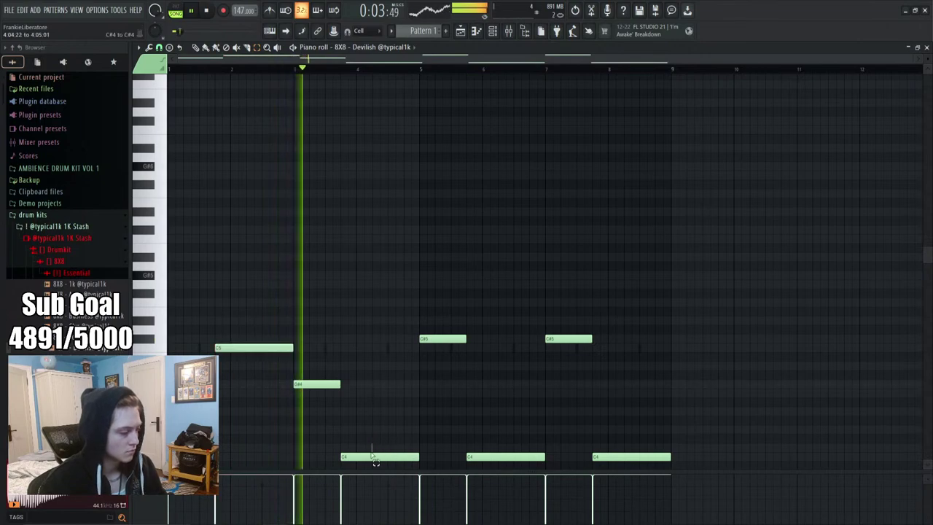
left_click(373, 457)
key("ctrl+Up")
left_click(485, 456)
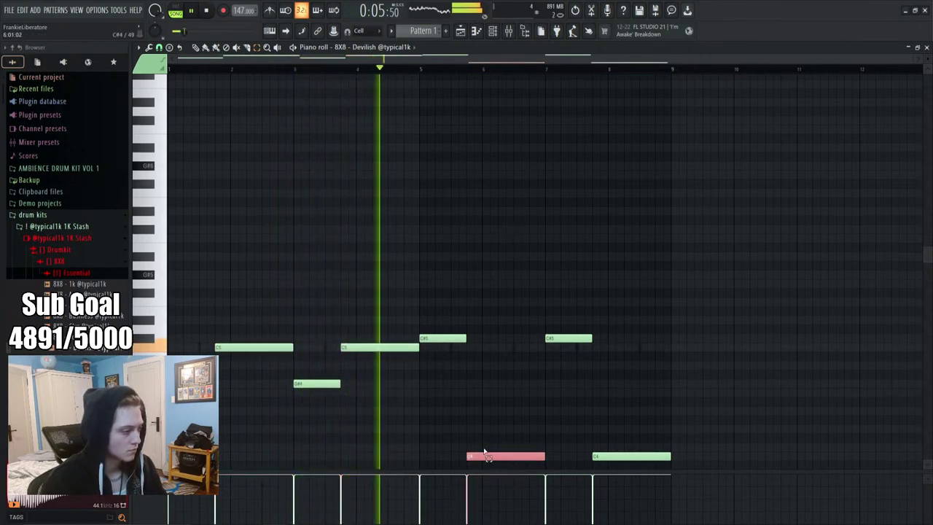
mouse_move(484, 455)
left_mouse_down()
mouse_move(623, 448)
mouse_move(624, 483)
mouse_move(477, 462)
left_mouse_up()
key("ctrl+Up")
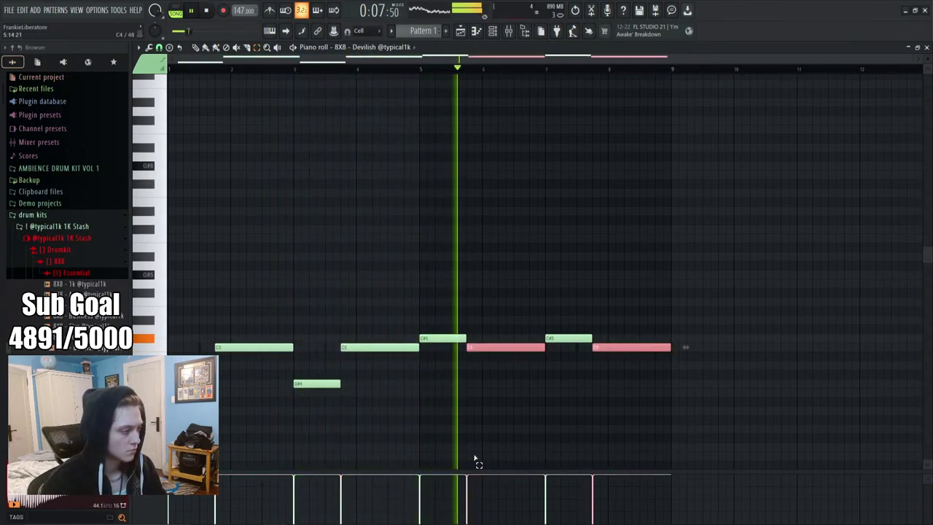
Move the two C#5 notes in bars 5 and 7 to G#5 and deselect them
left_click_drag(419, 328, 591, 343)
key("shift+Down")
key("shift+Down")
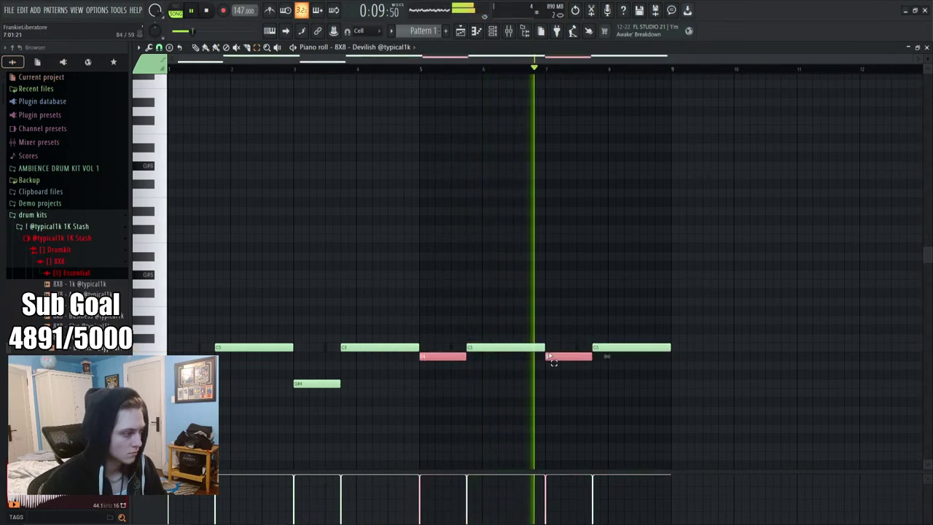
key("shift+Down")
key("shift+Down")
key("space")
key("ctrl+Up")
key("shift+Down")
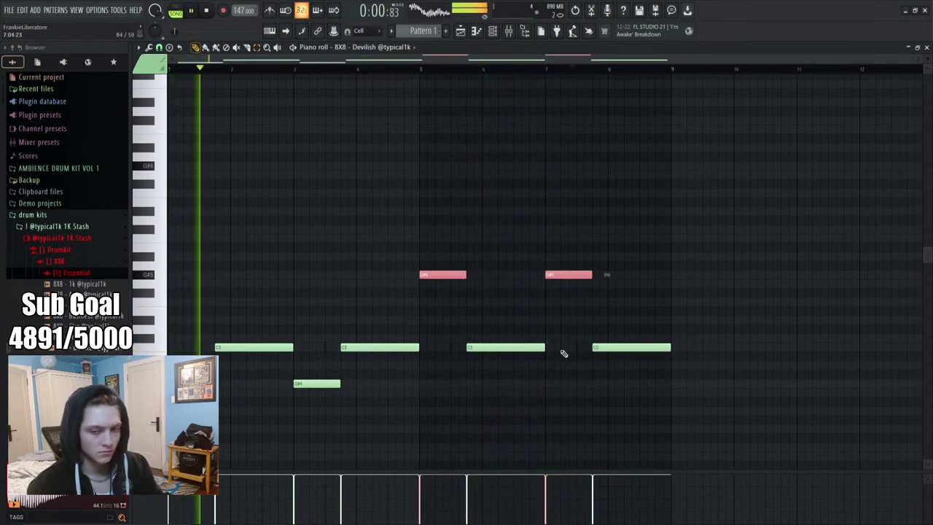
key("ctrl+d")
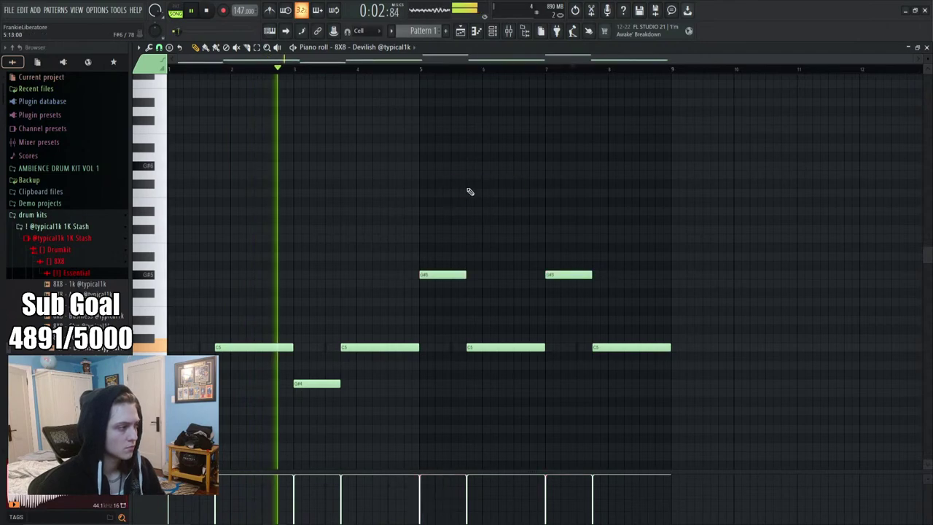
left_click(492, 32)
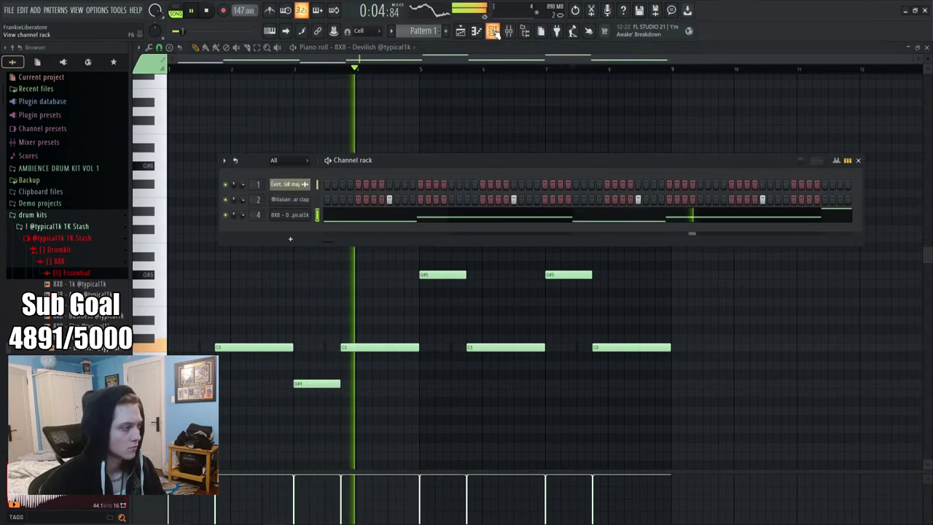
key("space")
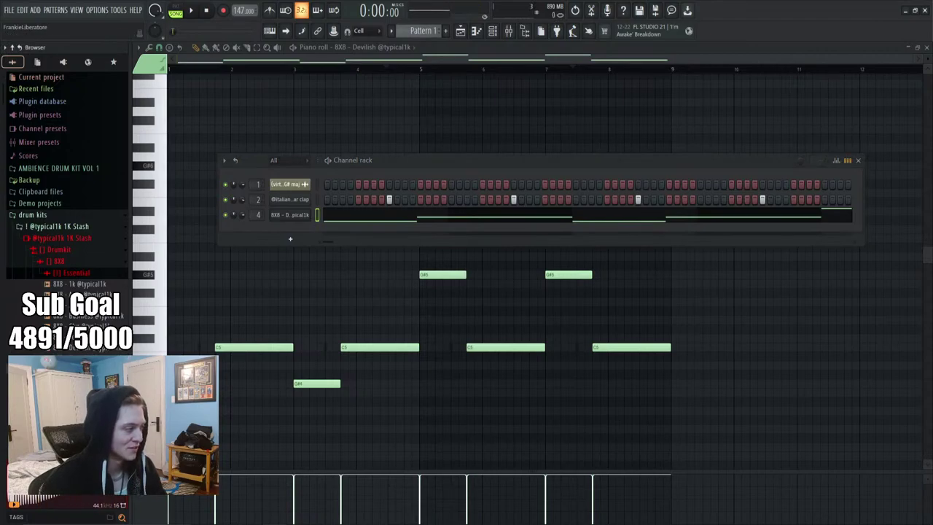
key("Down")
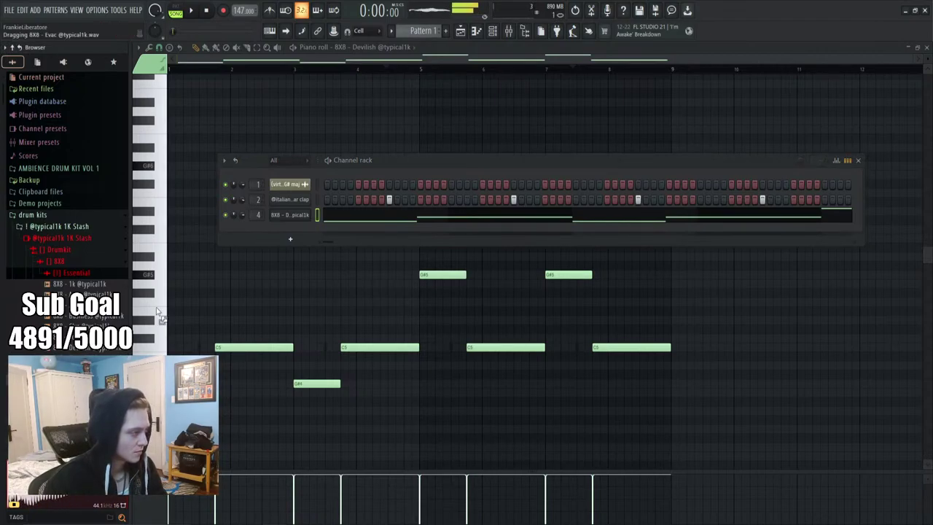
left_click_drag(297, 213, 298, 214)
key("space")
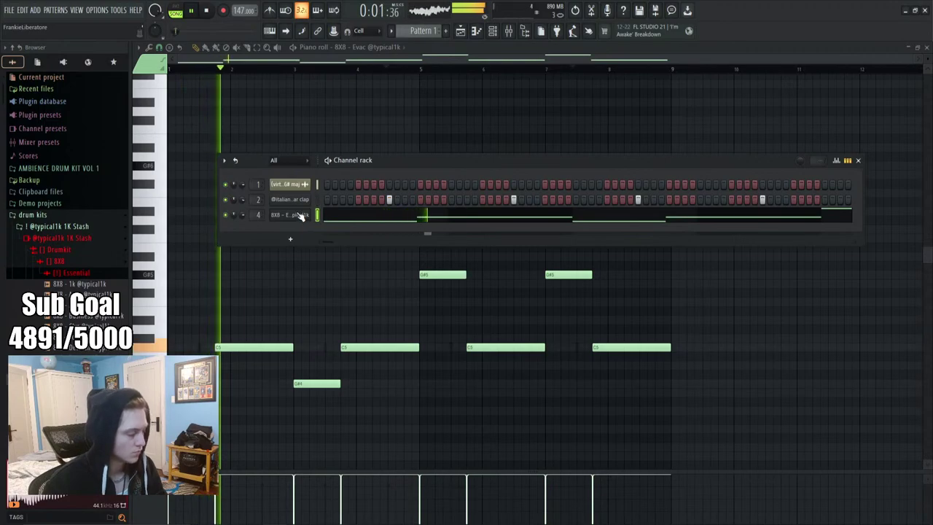
key("space")
scroll(86, 291, "down", 3)
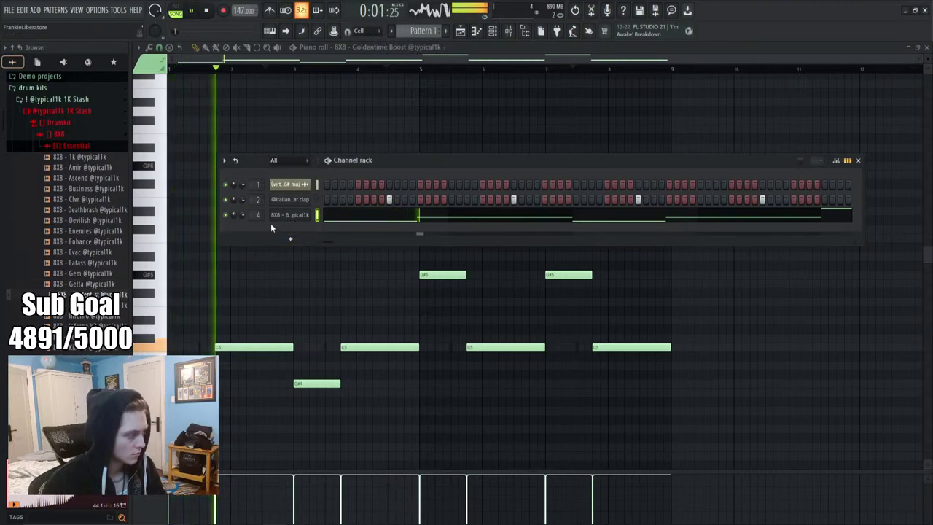
left_click(358, 271)
right_click(358, 273)
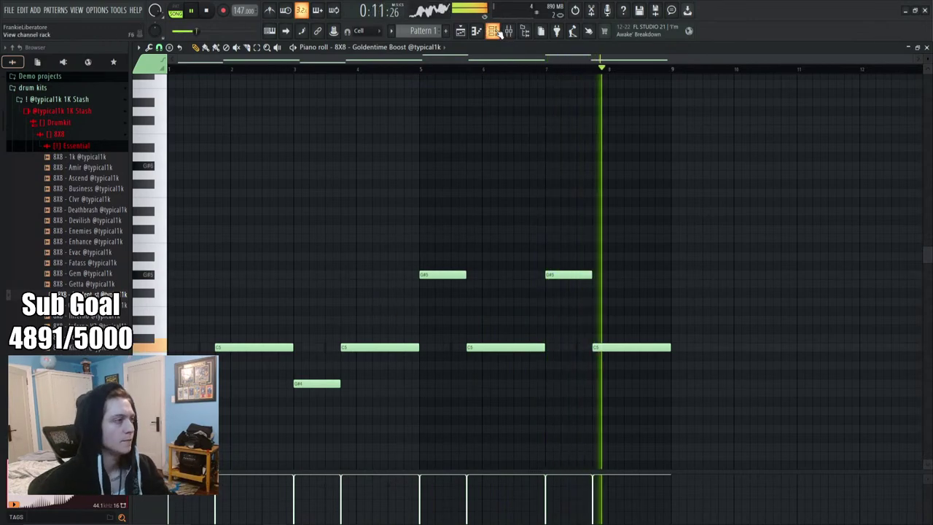
key("F6")
key("space")
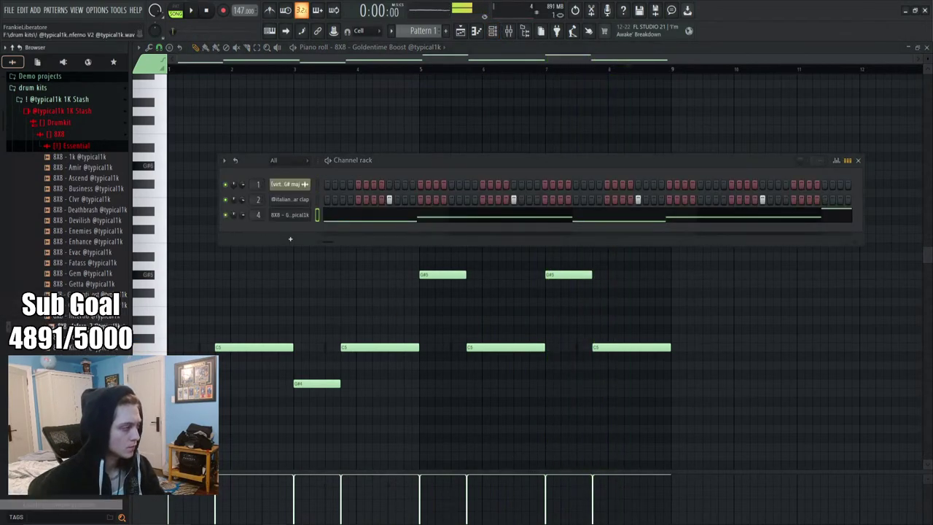
left_click_drag(297, 220, 291, 215)
key("space")
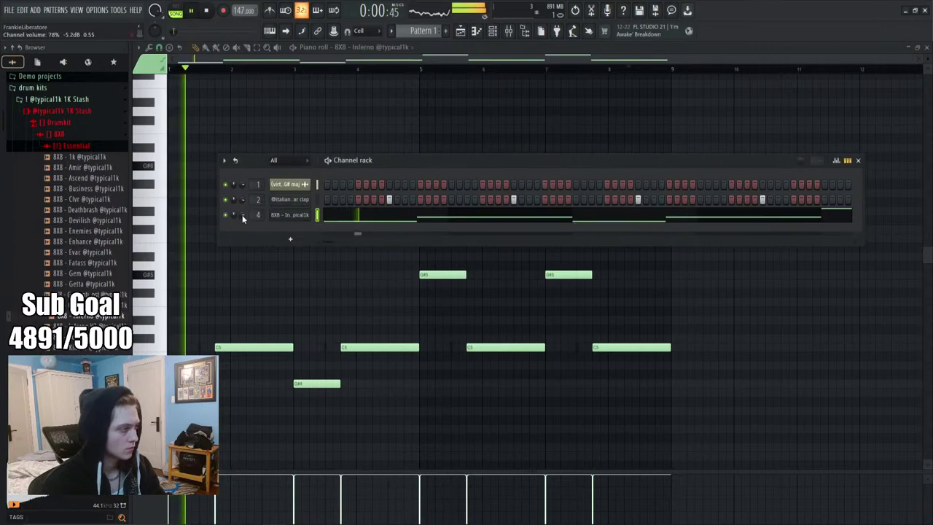
key("space")
key("space")
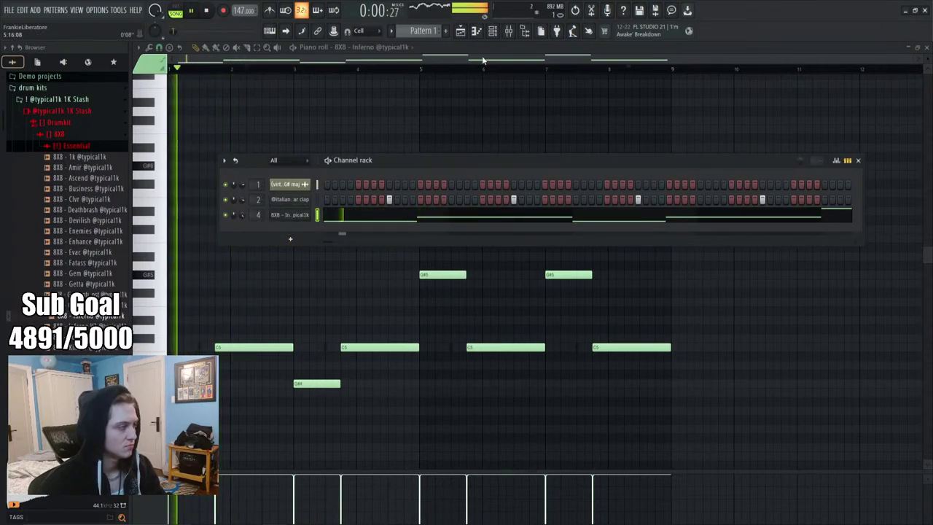
Load Fruity Soft Clipper into effect slot 10 of mixer Insert 4
left_click(508, 32)
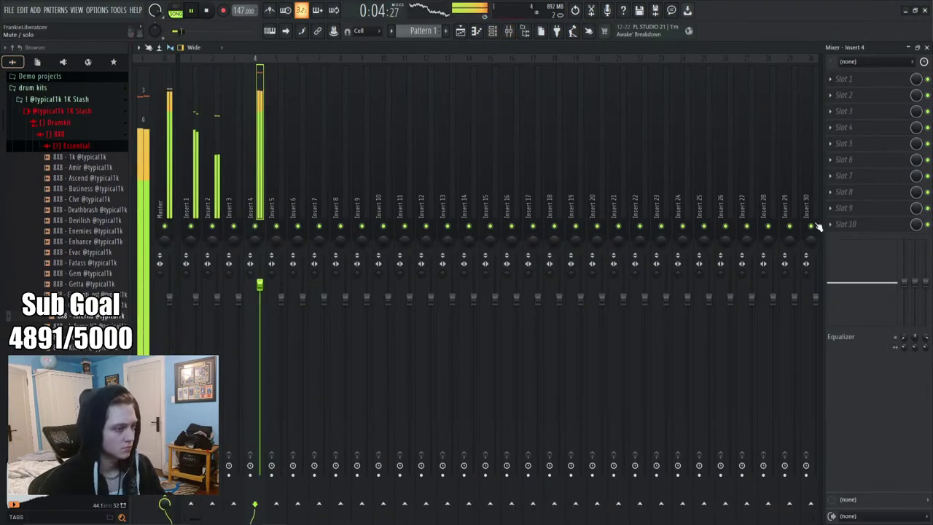
left_click(861, 224)
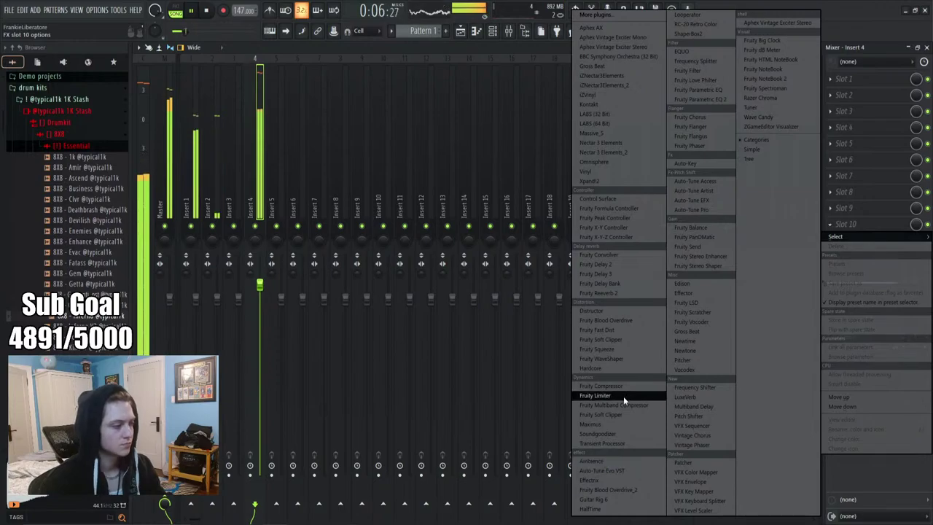
left_click(605, 414)
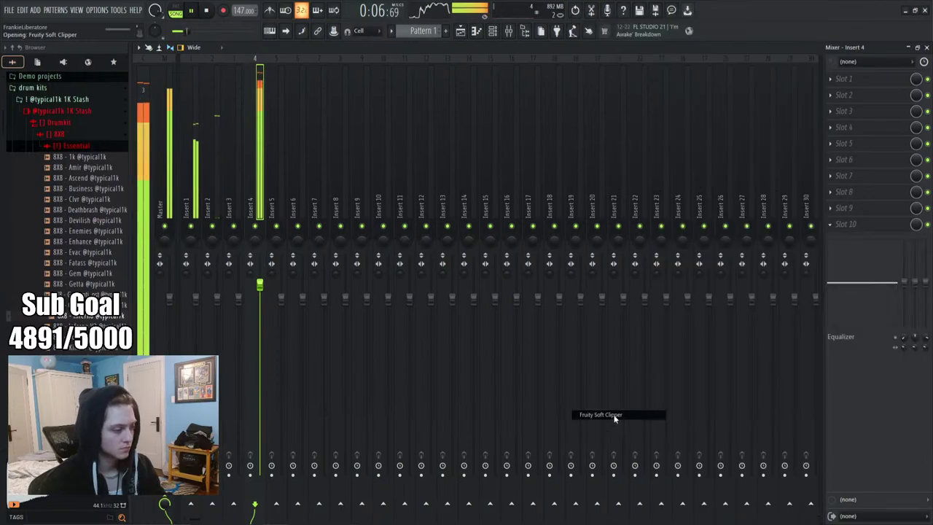
Examine the sample and envelope settings of the 8X8 - Inferno channel
left_click(493, 31)
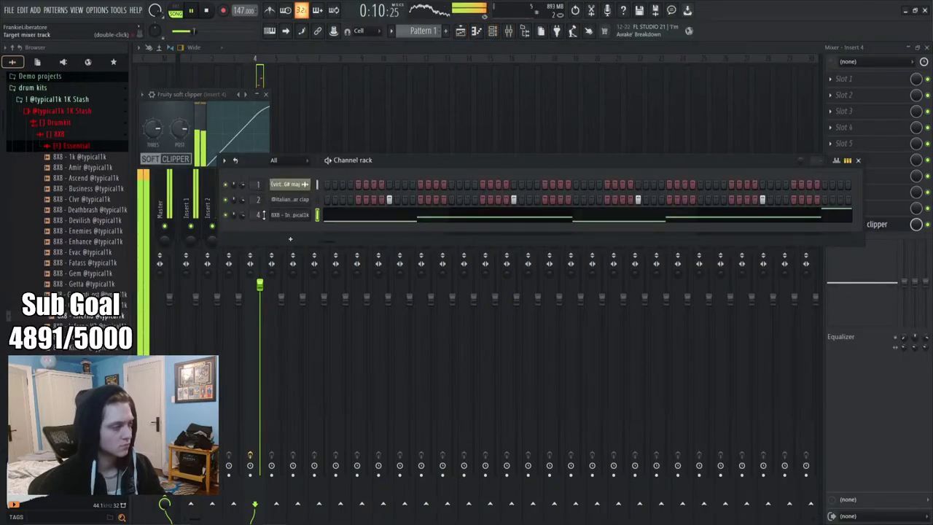
left_click(288, 216)
left_click(412, 172)
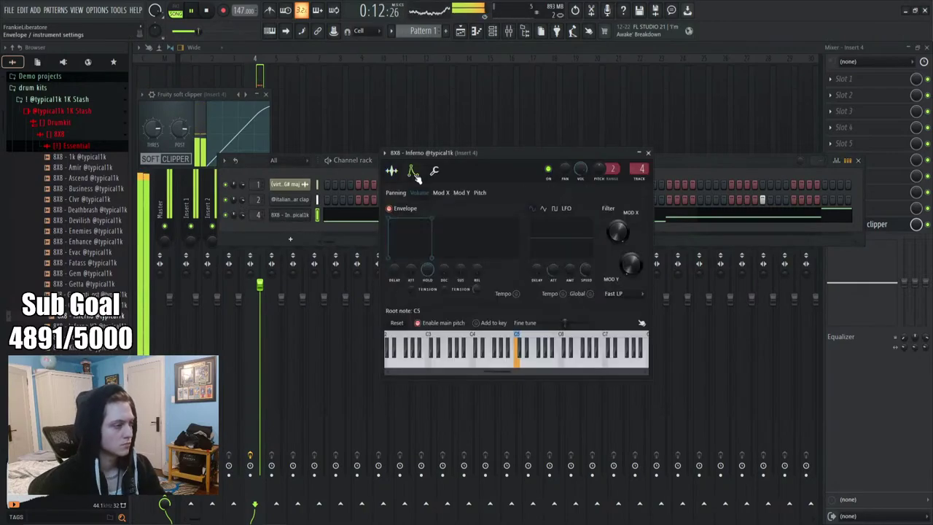
left_click(398, 174)
left_click(648, 153)
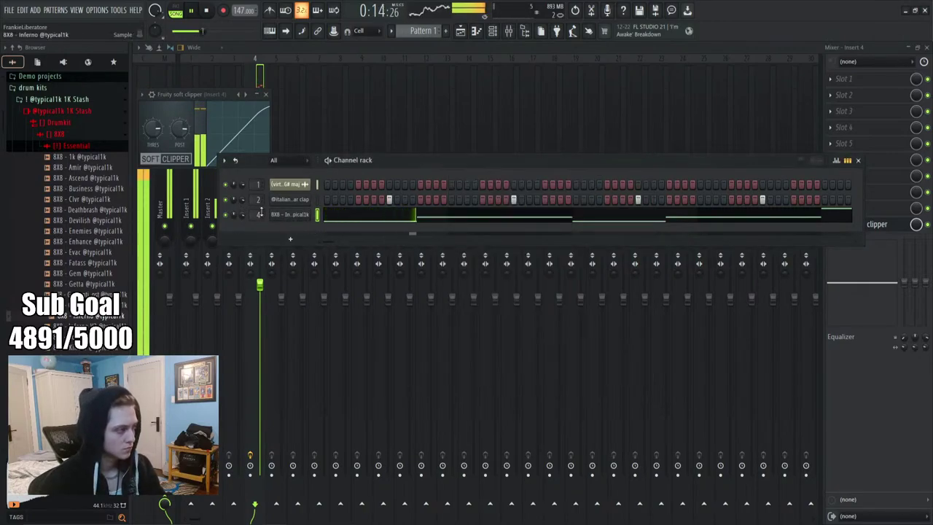
left_click(59, 134)
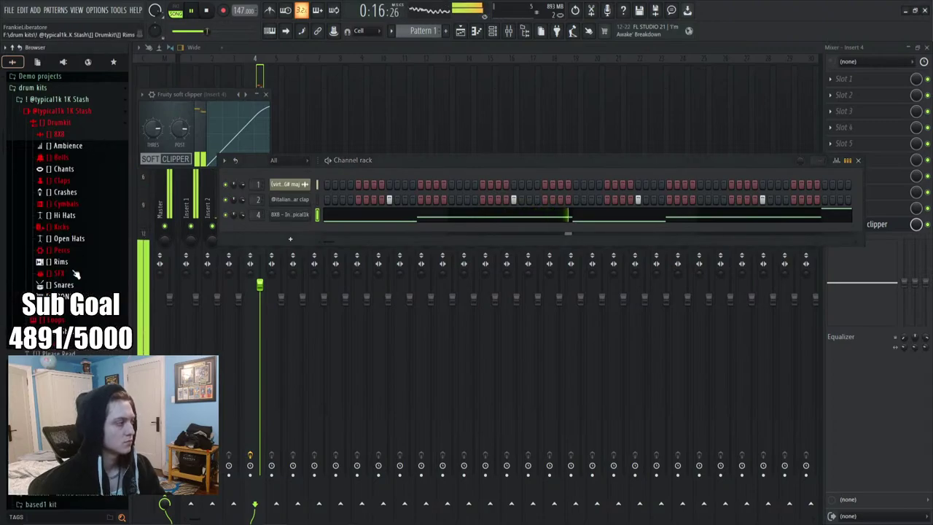
left_click(66, 286)
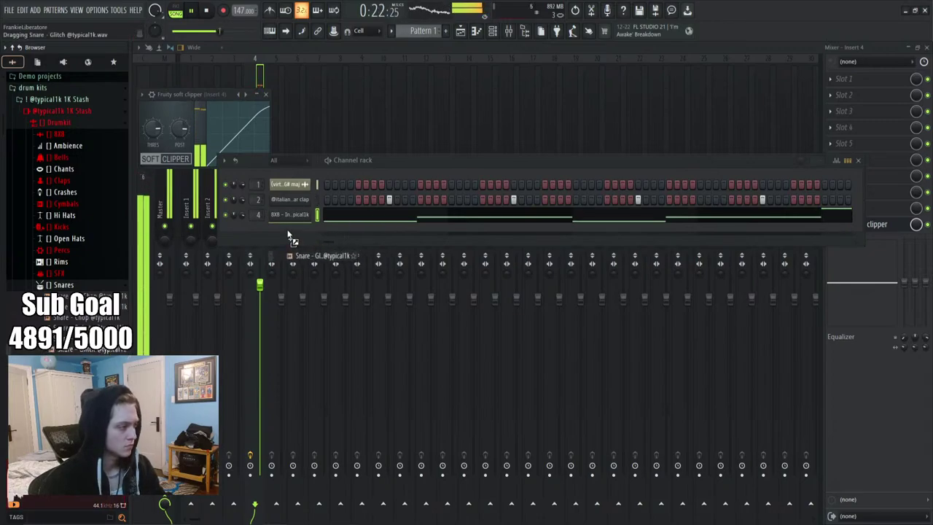
left_click_drag(288, 235, 277, 231)
left_click(295, 234)
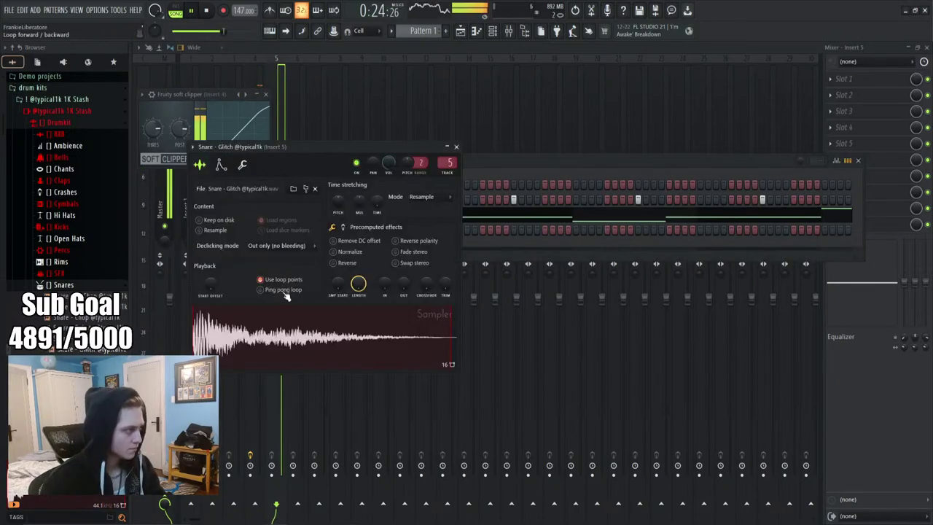
left_click(455, 148)
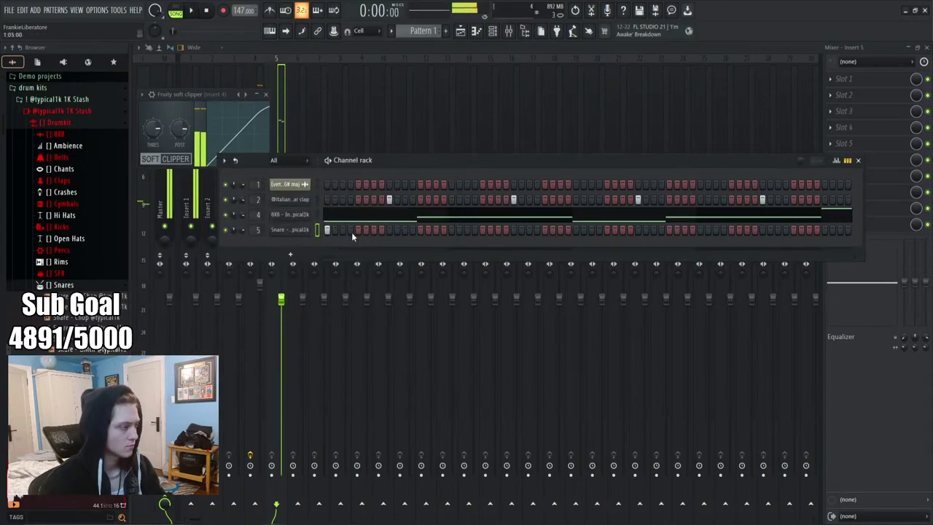
left_click(435, 229)
left_click(451, 230)
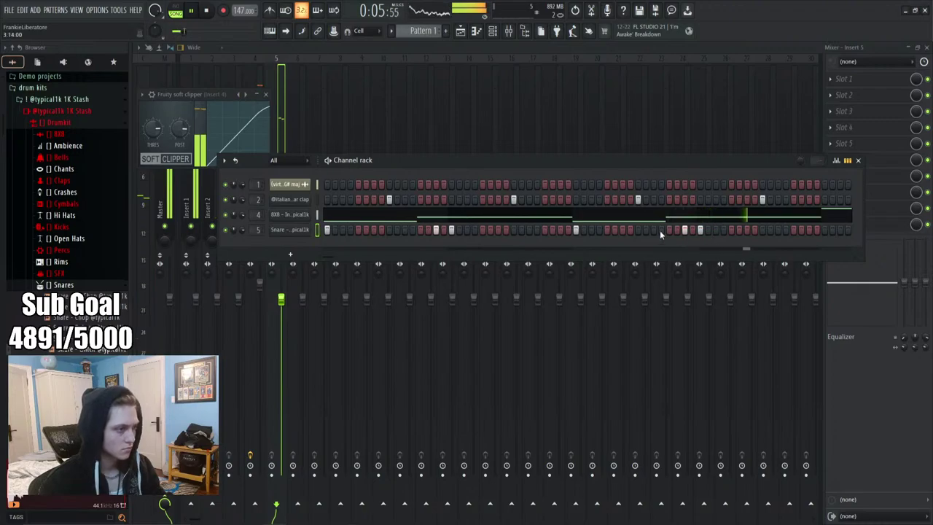
Split the snare note just before bar 2 into four short hits in the snare's piano roll, using the arpeggiator
right_click(292, 230)
left_click(347, 230)
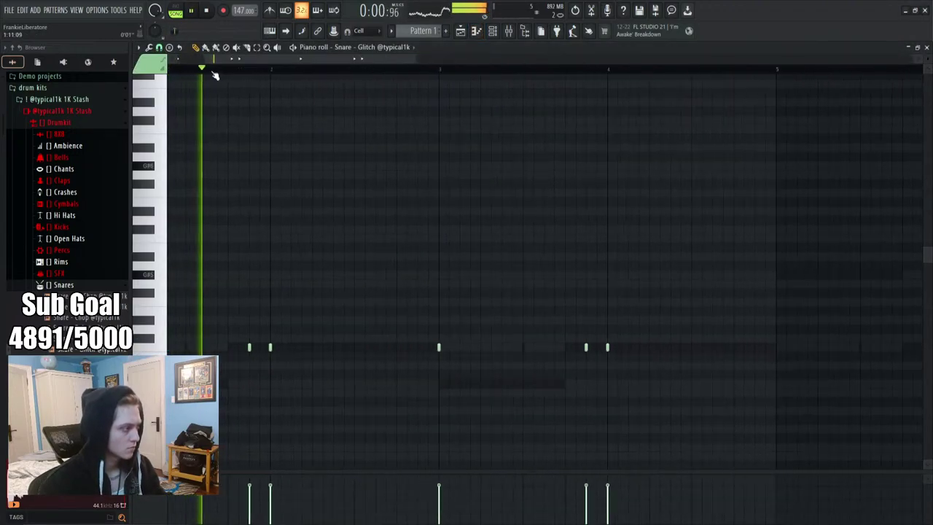
scroll(215, 75, "up", 1)
key("alt+u")
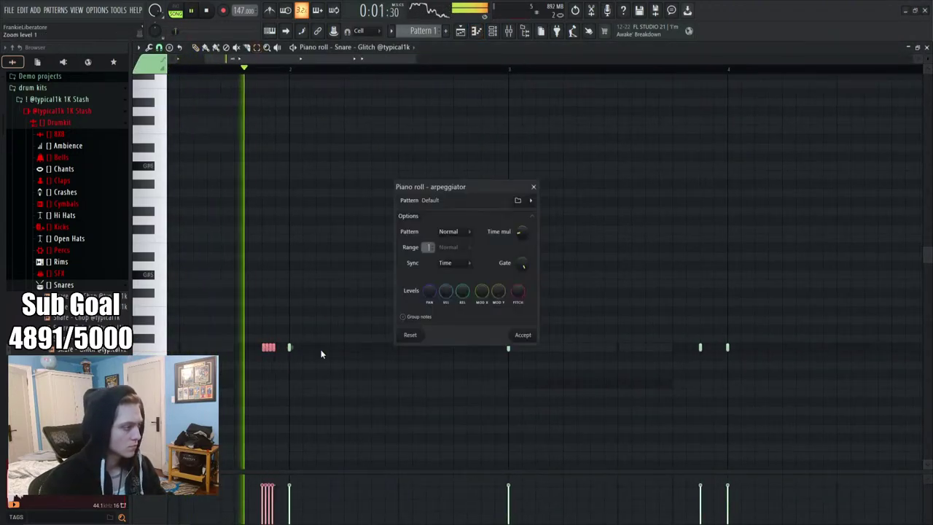
left_click(523, 333)
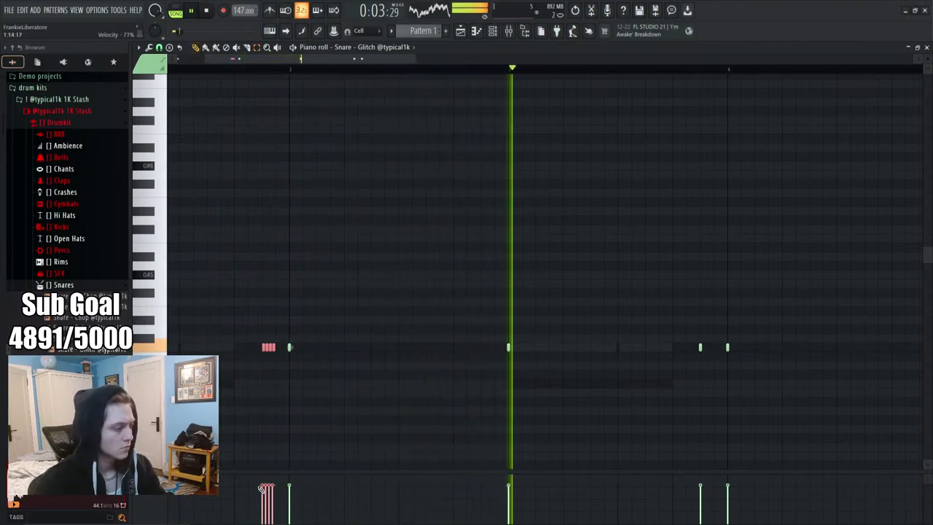
Shape the velocities of the four-hit snare roll into a descending ramp and play it back
key("space")
left_click_drag(260, 494, 274, 521)
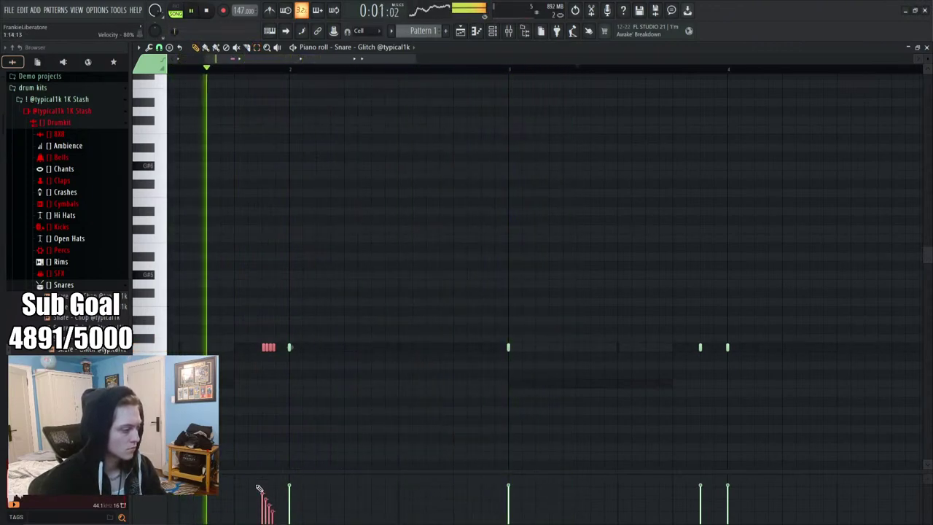
key("space")
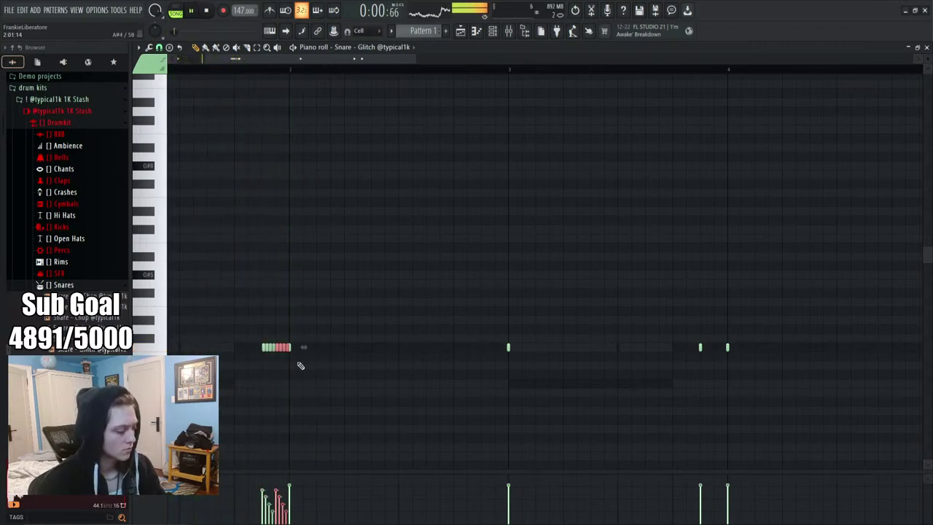
Copy the four-hit snare roll four times into bar 2, two steps apart starting on the bar's third step
key("space")
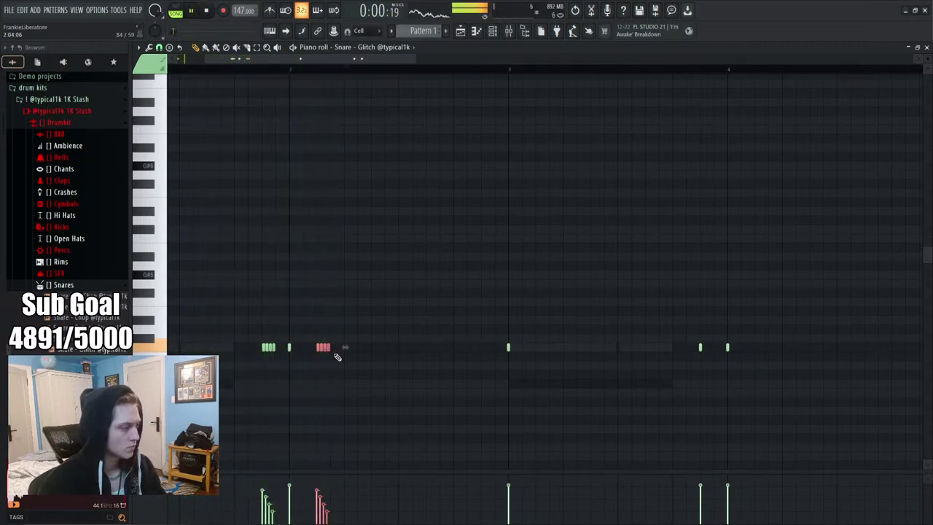
left_click_drag(337, 345, 364, 348)
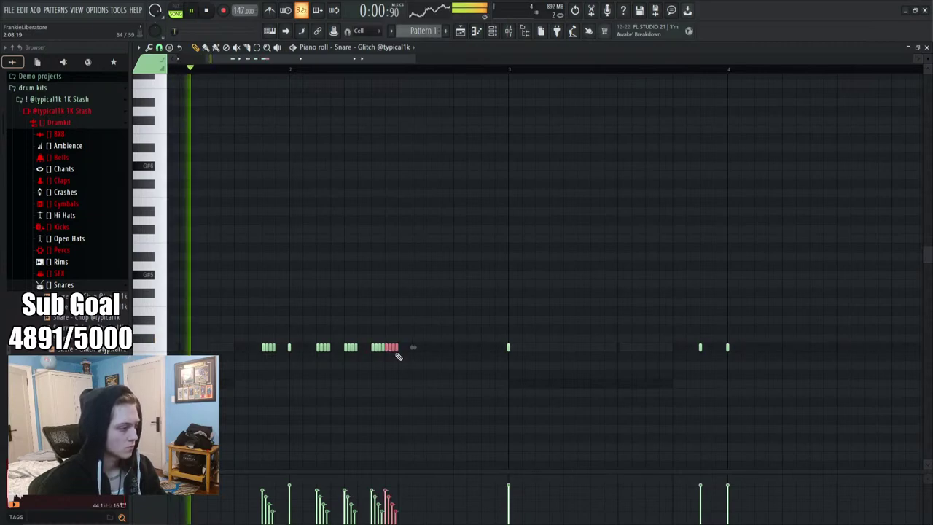
left_click_drag(397, 348, 339, 335)
key("space")
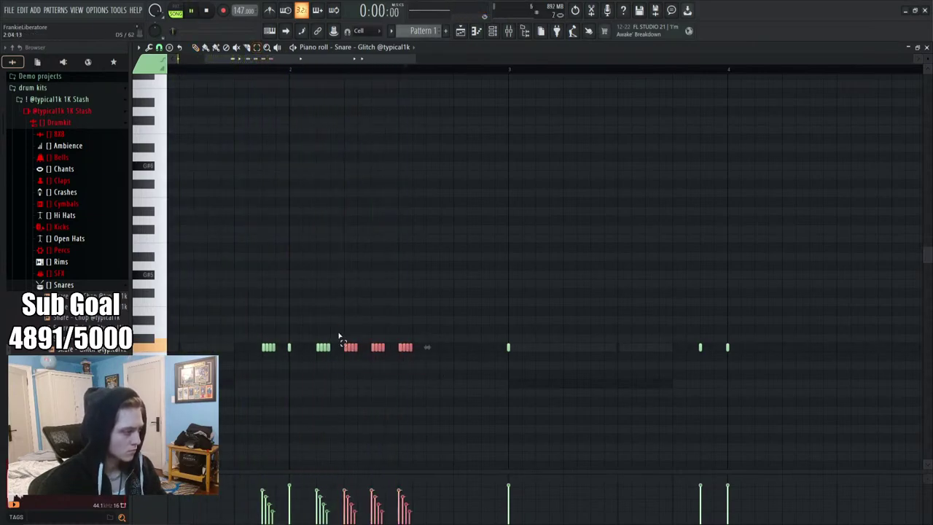
Lower bar 2's second and fourth rolls one semitone and the third two semitones, and add a fifth roll at the fourth's pitch
left_click(377, 356)
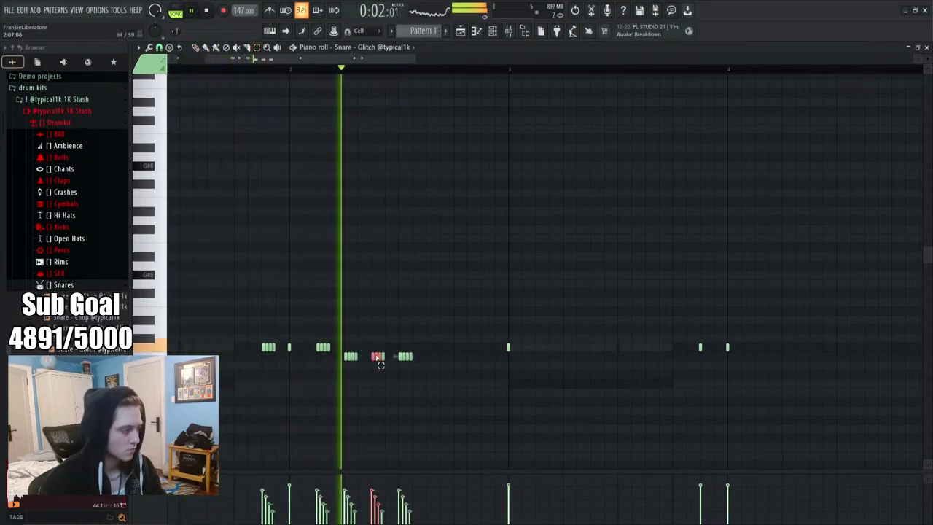
key("space")
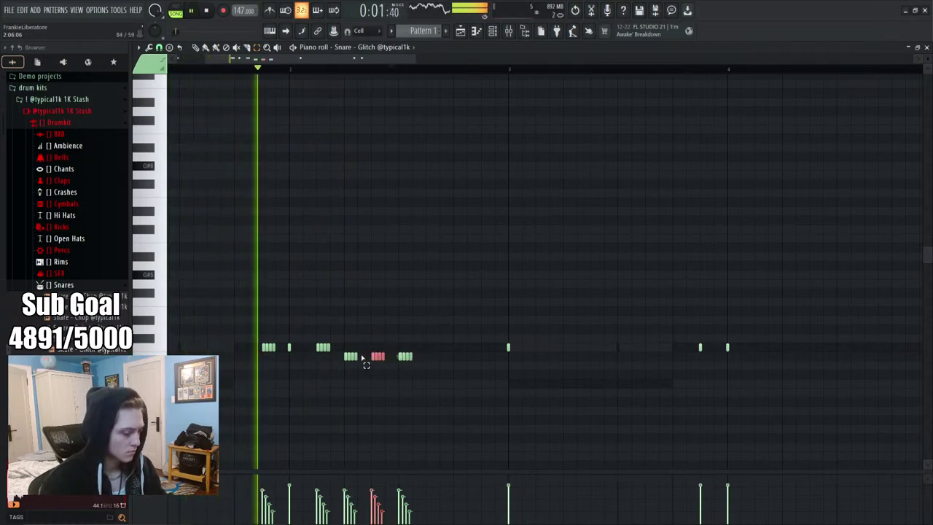
left_click_drag(388, 357, 424, 361)
key("space")
left_click_drag(417, 355, 431, 356)
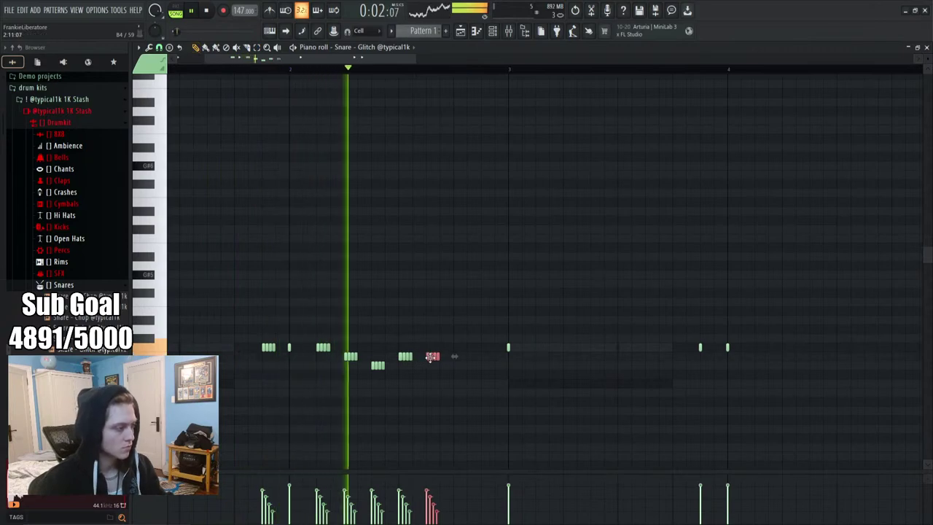
left_click(459, 367)
key("space")
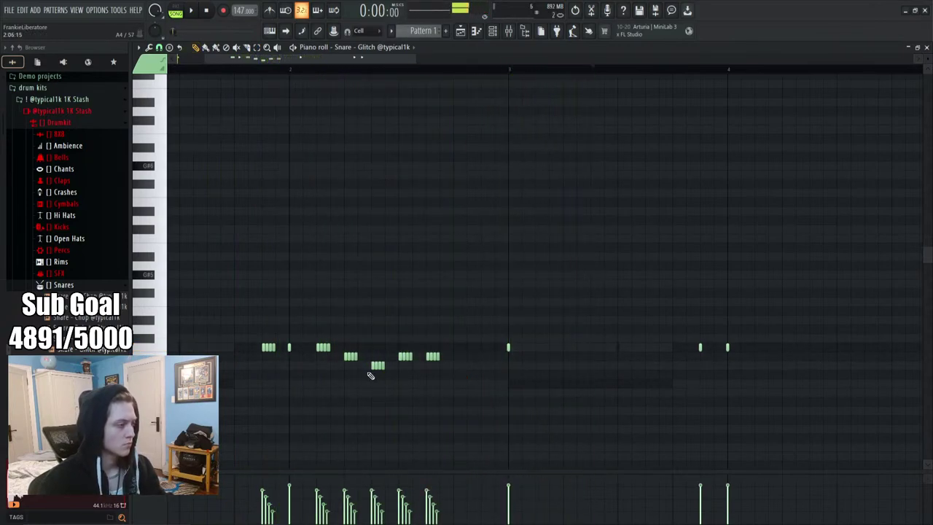
Add two more rolls to finish bar 2, one at the original pitch and one a semitone lower, and vary the rolls' velocity ramps
key("ctrl+b")
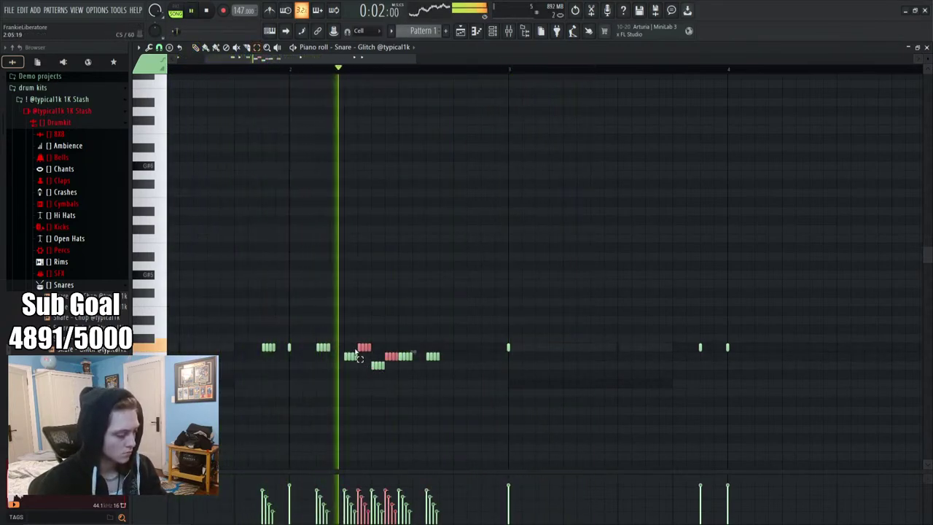
left_click_drag(364, 346, 461, 350)
left_click(473, 375)
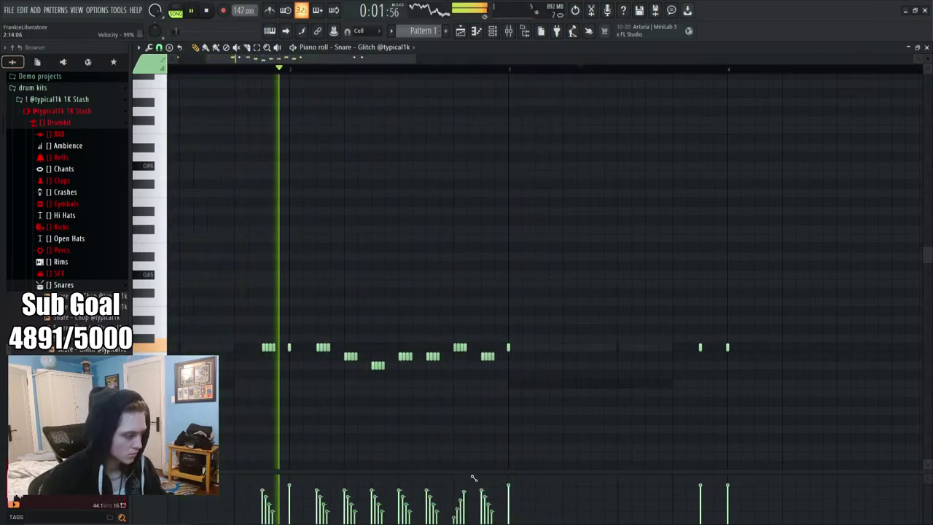
key("space")
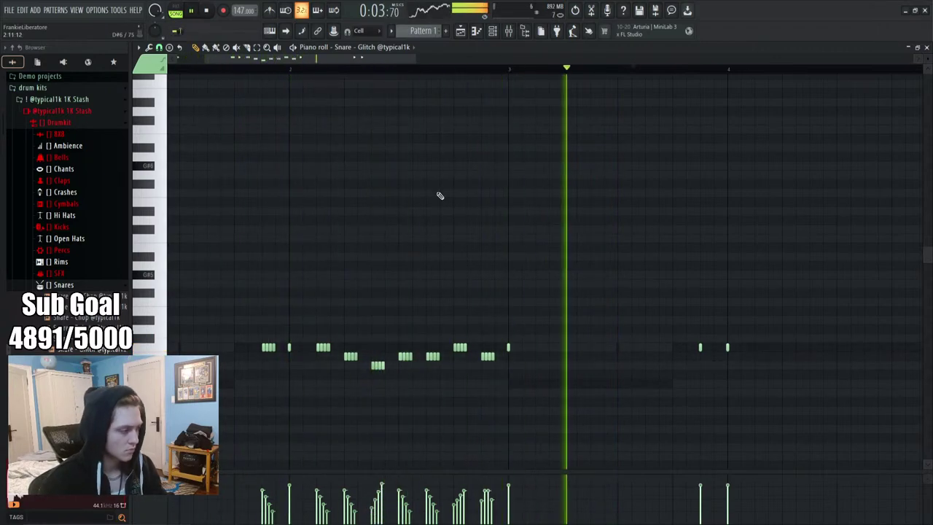
Replace the two single snare hits around bar 4 with a copy of the bars 1–2 pattern in bars 3–4
scroll(430, 77, "down", 4)
left_click_drag(342, 343, 372, 353)
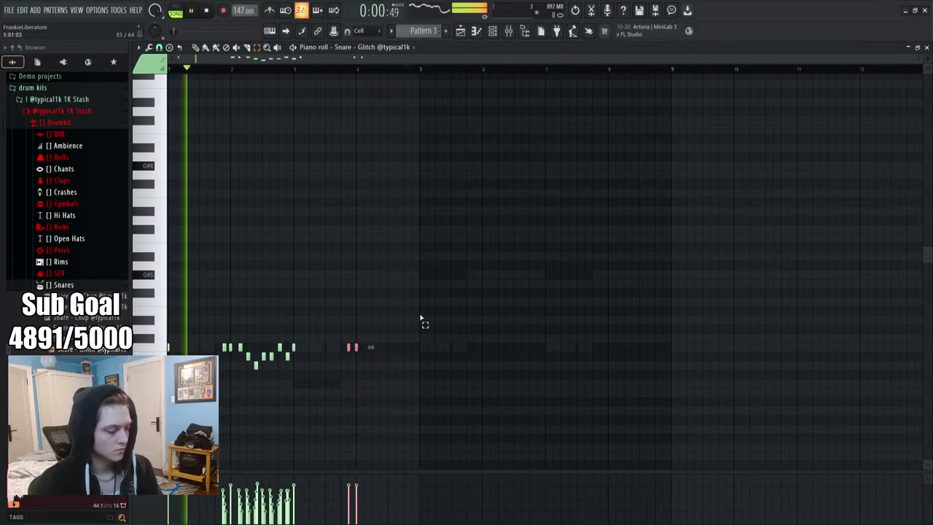
left_click_drag(288, 64, 169, 65)
key("ctrl+b")
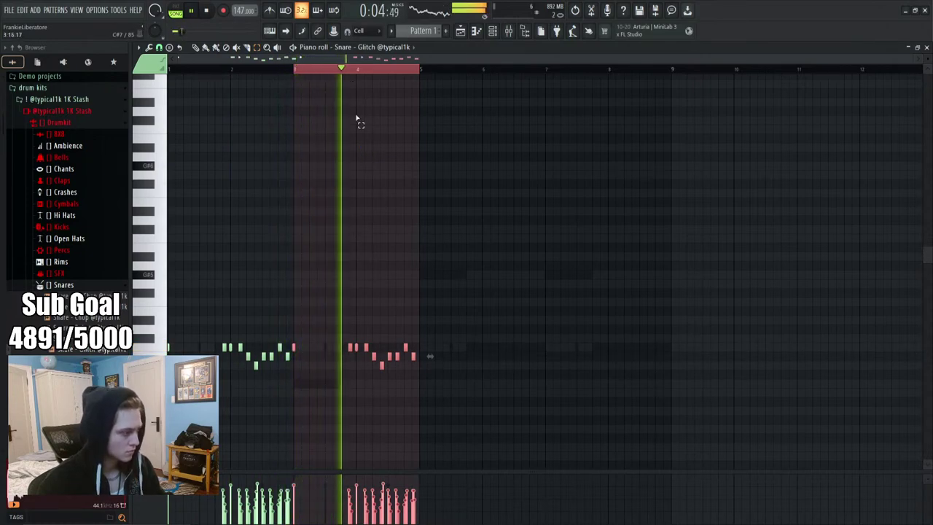
Transpose the copied snare phrase around bar 4 up four semitones, leaving out the hit at the start of bar 3
left_click_drag(479, 396, 308, 320)
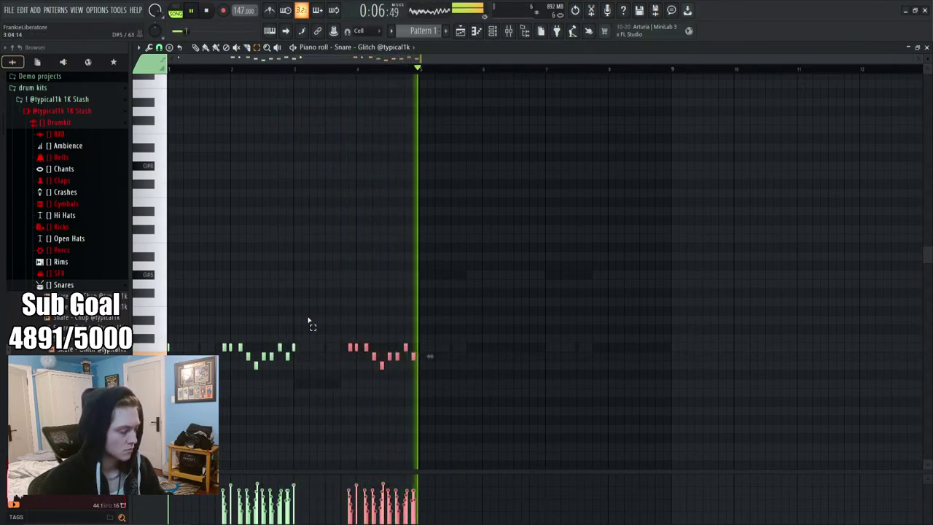
key("Up")
key("Up")
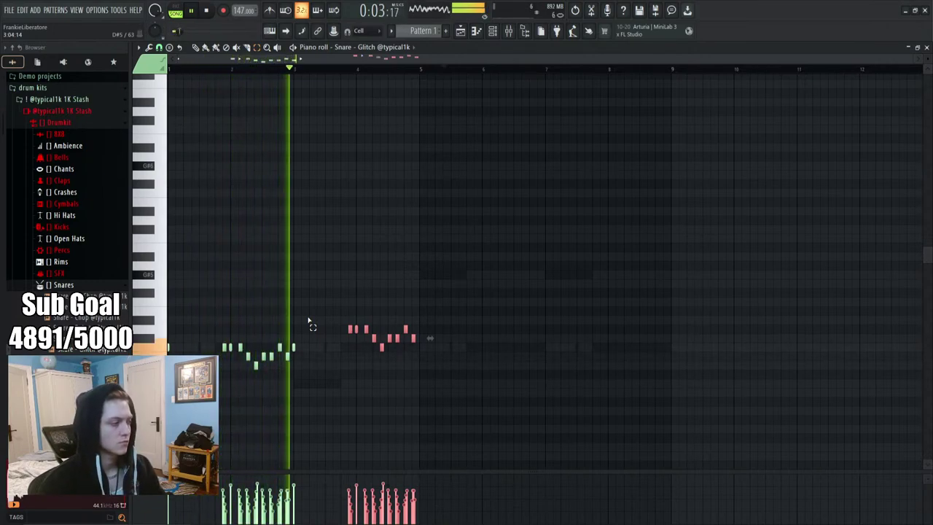
key("Up")
key("Up")
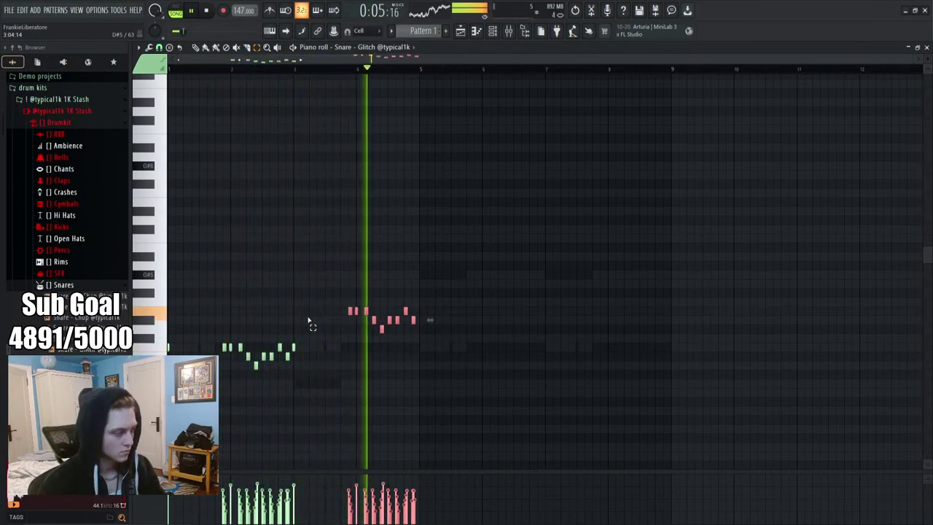
Transpose the first snare phrase, including the hit at the start of bar 1, up three semitones
left_click_drag(320, 370, 212, 308)
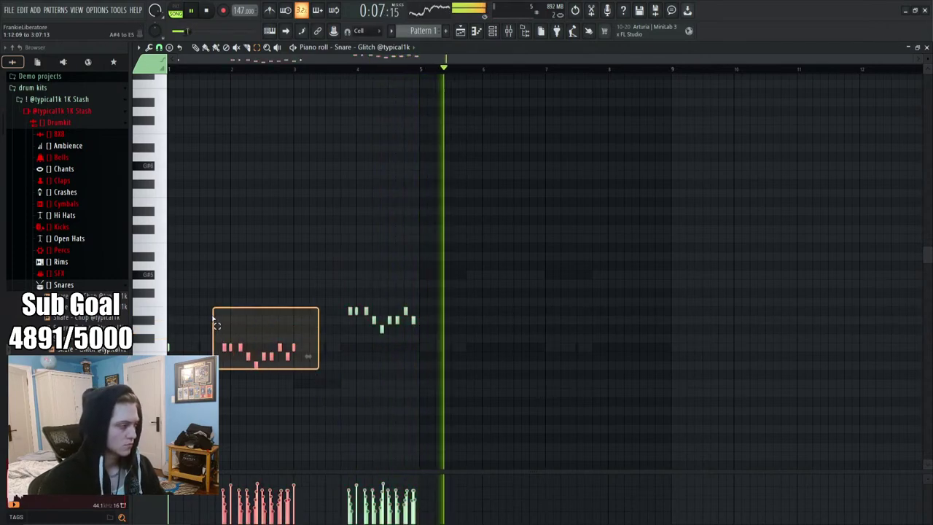
key("space")
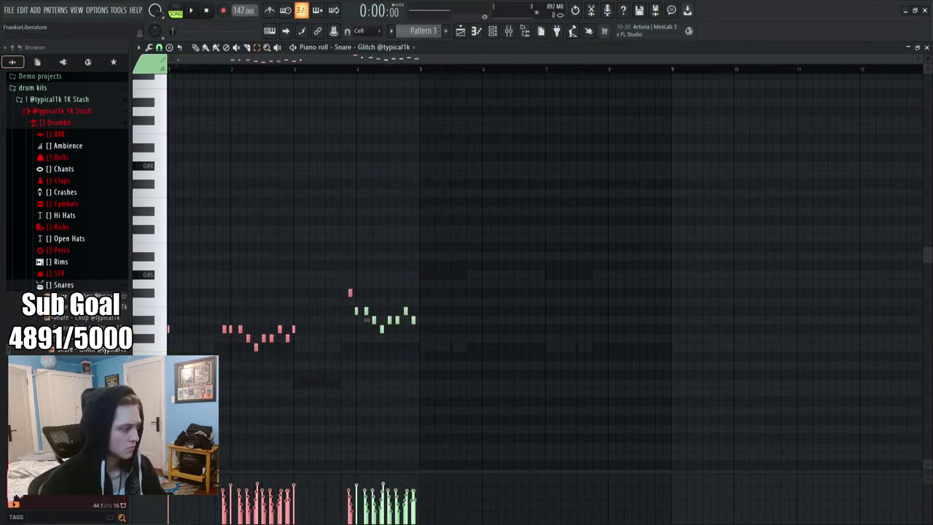
scroll(175, 286, "up", 1)
key("Up")
key("Up")
key("Up")
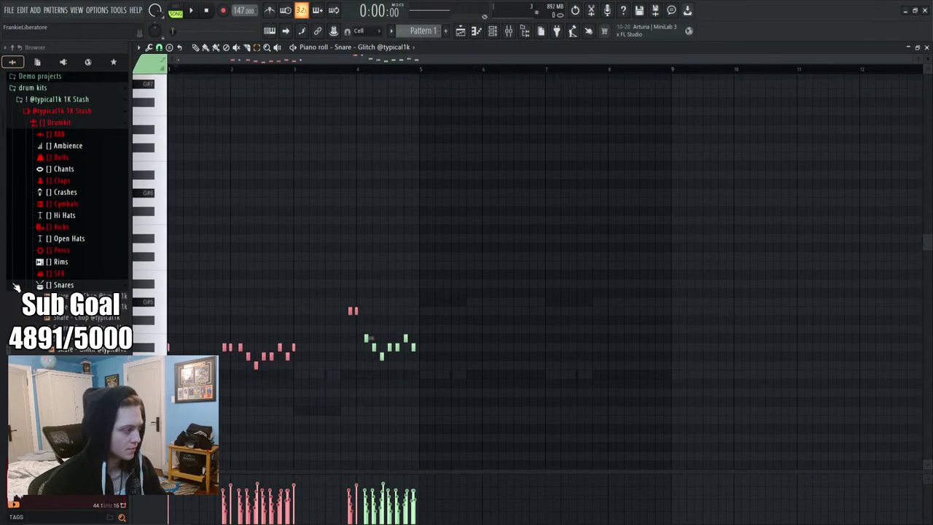
Lower the roll and hit that open the second snare phrase by three semitones, level with its following roll
left_click_drag(395, 326, 308, 309)
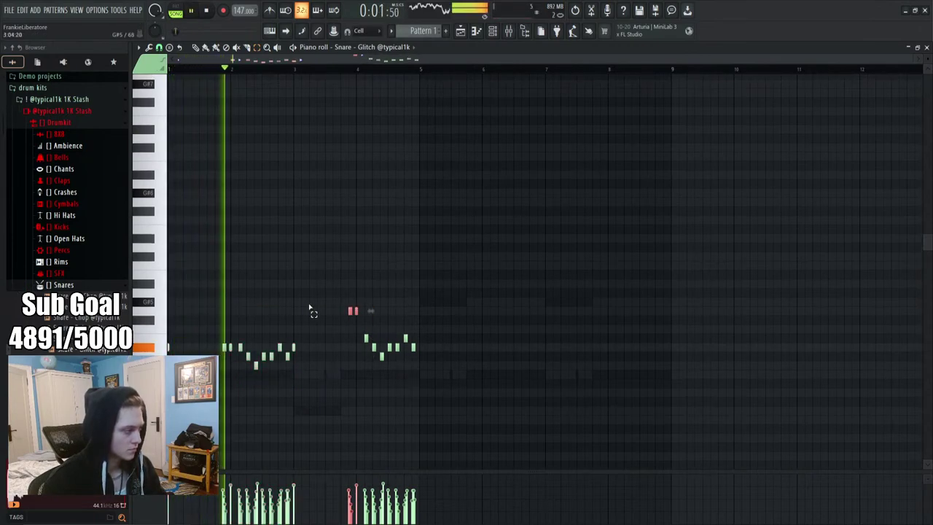
key("Down")
key("Down")
key("Down")
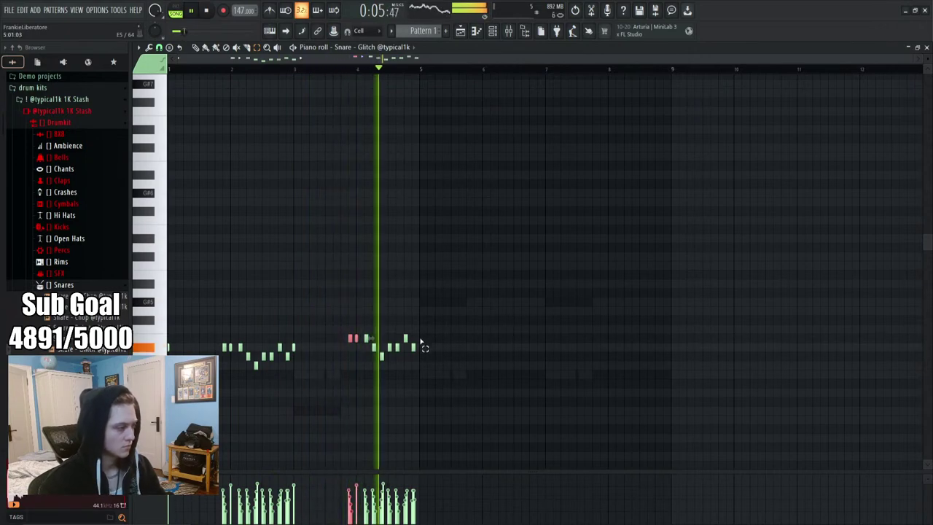
Duplicate the four-bar snare pattern into bars 5–8 and lower the hits starting bars 1, 3, 5 and 7 to about 66% velocity
left_click_drag(428, 69, 116, 146)
key("ctrl+b")
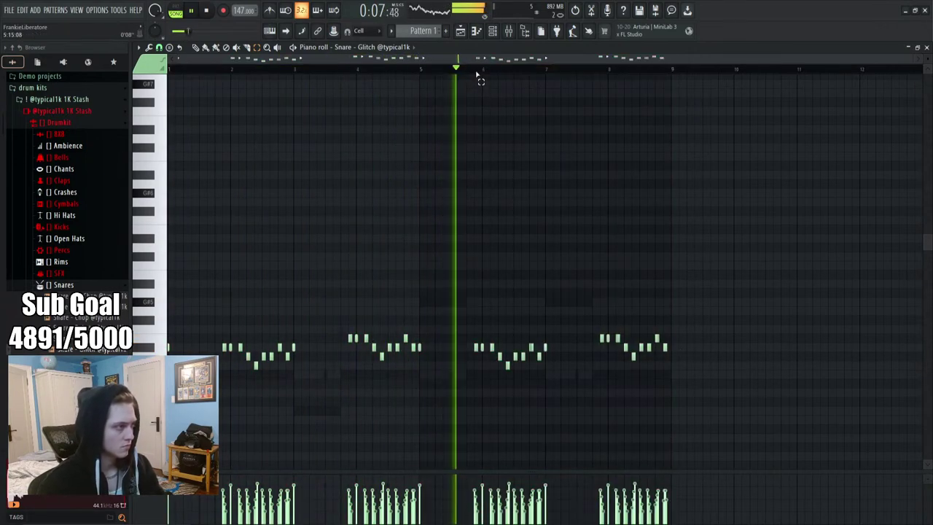
scroll(445, 189, "down", 4)
right_click(427, 239)
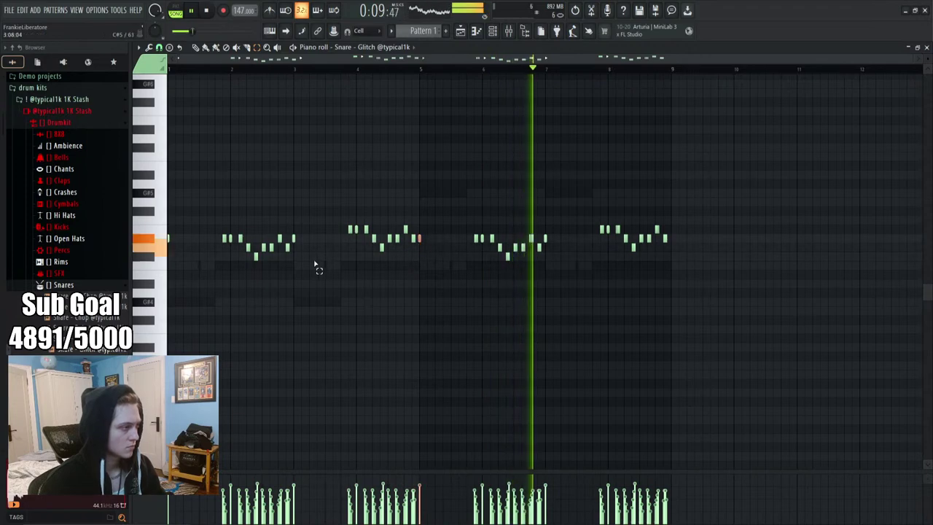
left_click(294, 238)
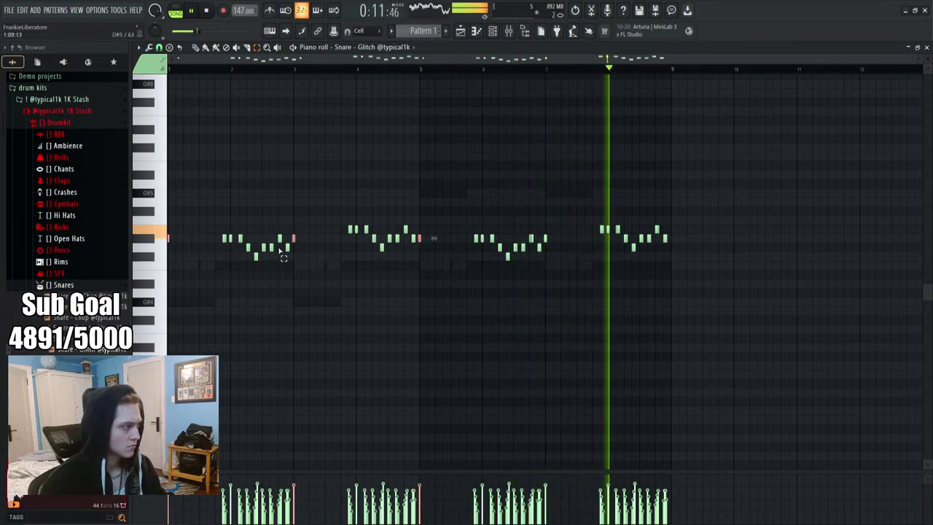
left_click(543, 238)
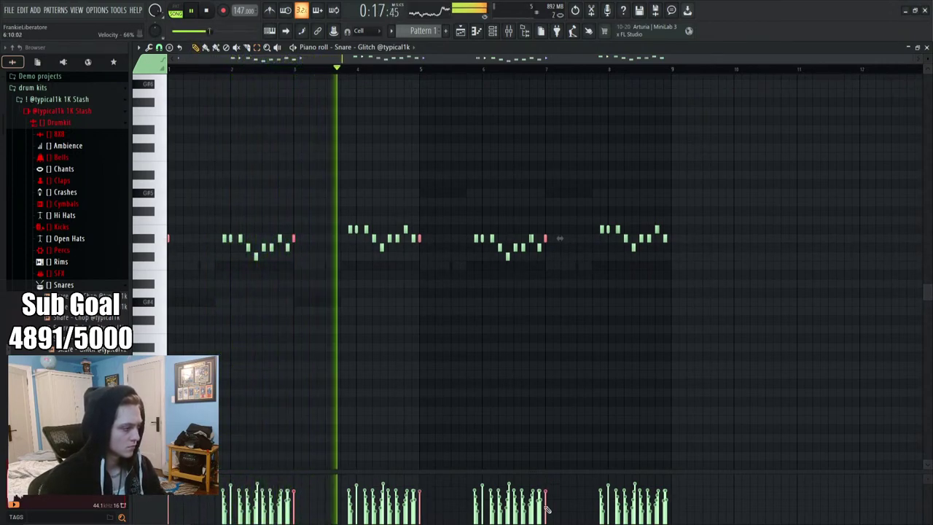
left_click(620, 459)
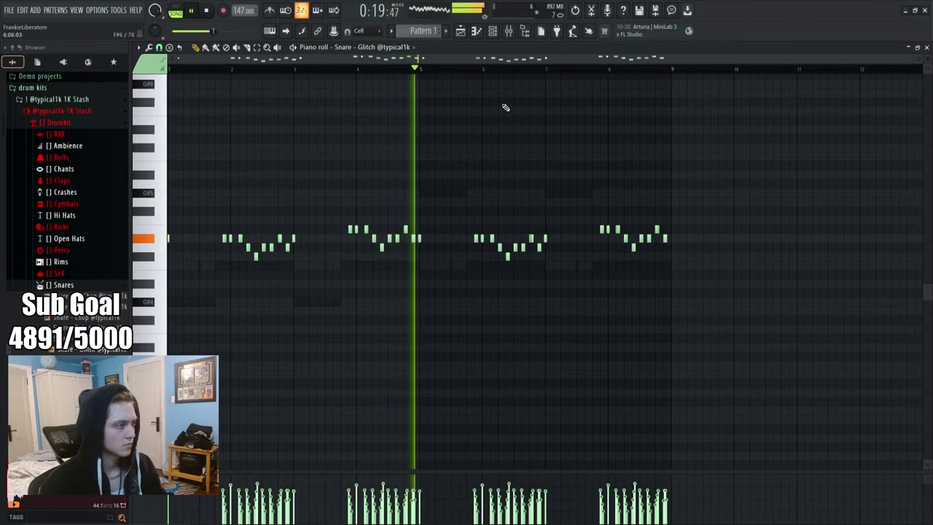
left_click_drag(532, 235, 562, 267)
scroll(521, 73, "up", 2)
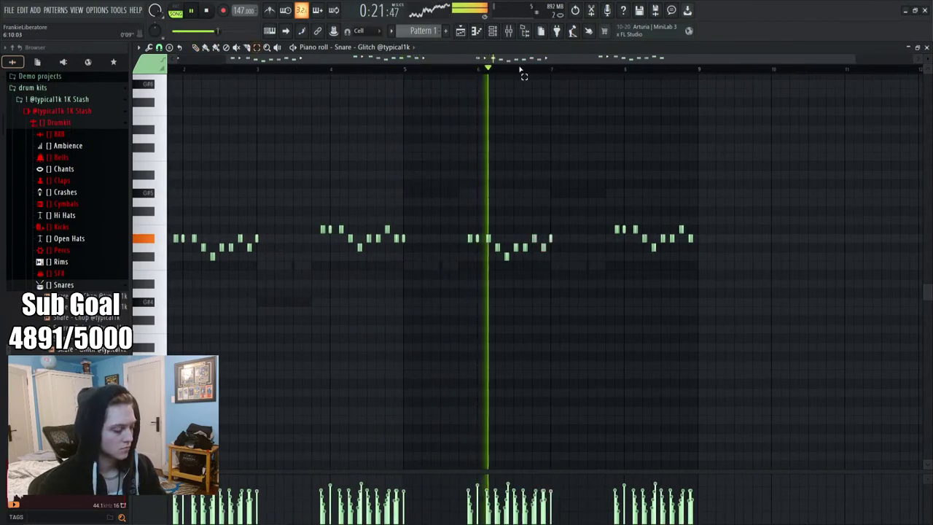
scroll(561, 72, "down", 4)
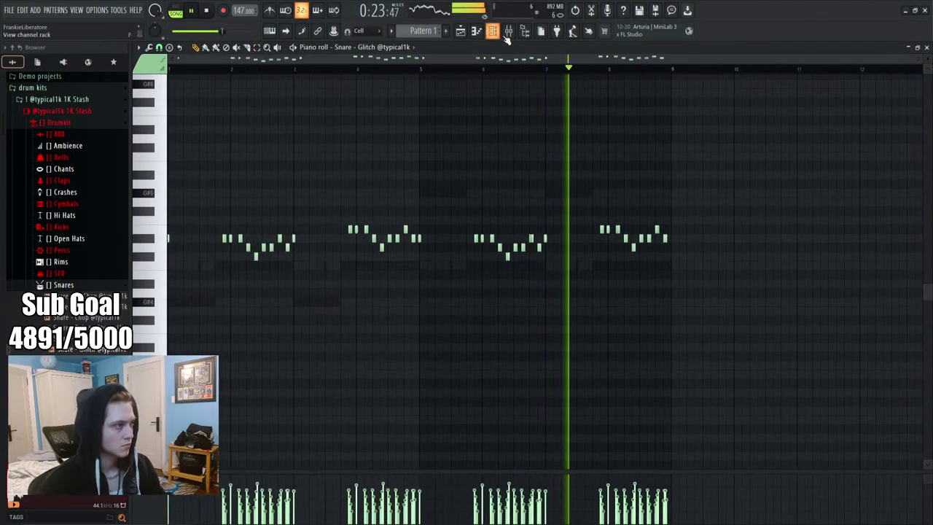
Solo the snare's mixer track, Insert 5, and load Fruity Delay 3 into its first effect slot
left_click(508, 30)
right_click(275, 228)
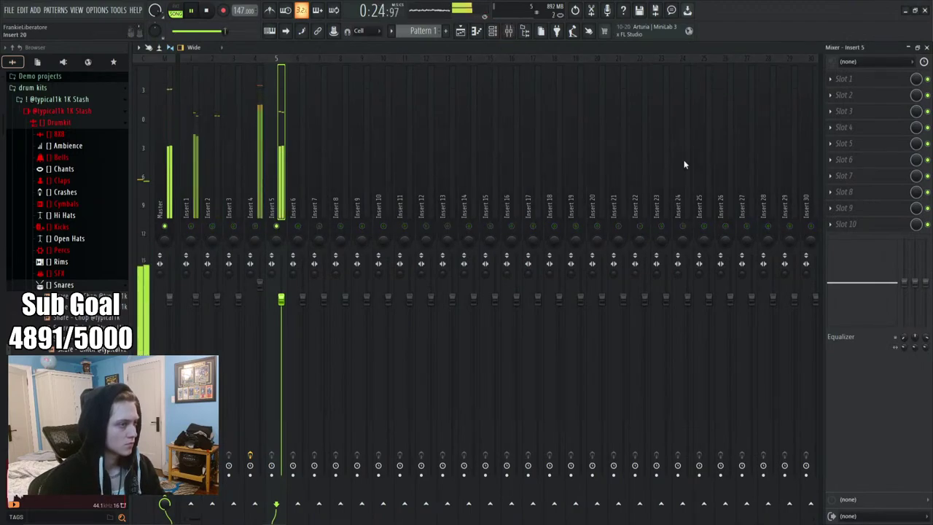
left_click(849, 77)
left_click(612, 273)
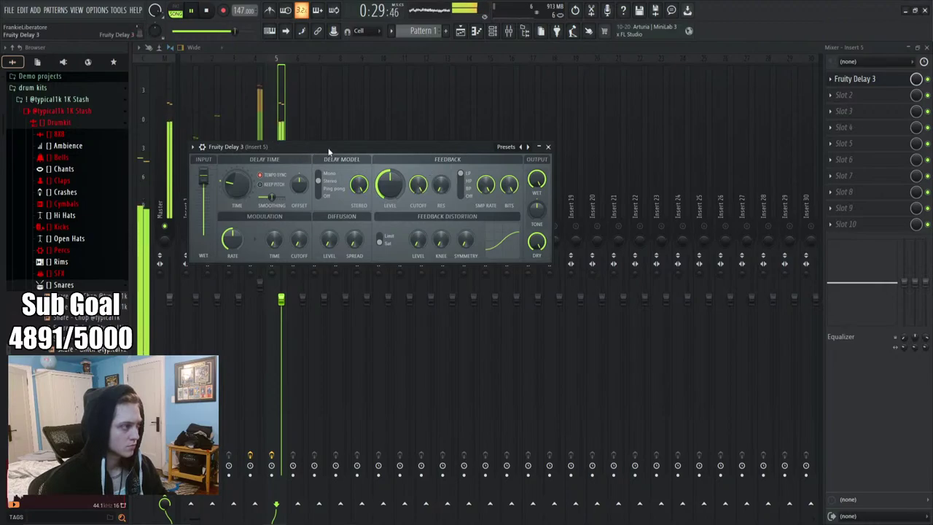
Adjust the delay time of Fruity Delay 3, set its mix level to 12%, and unsolo Insert 5
left_click_drag(329, 151, 427, 164)
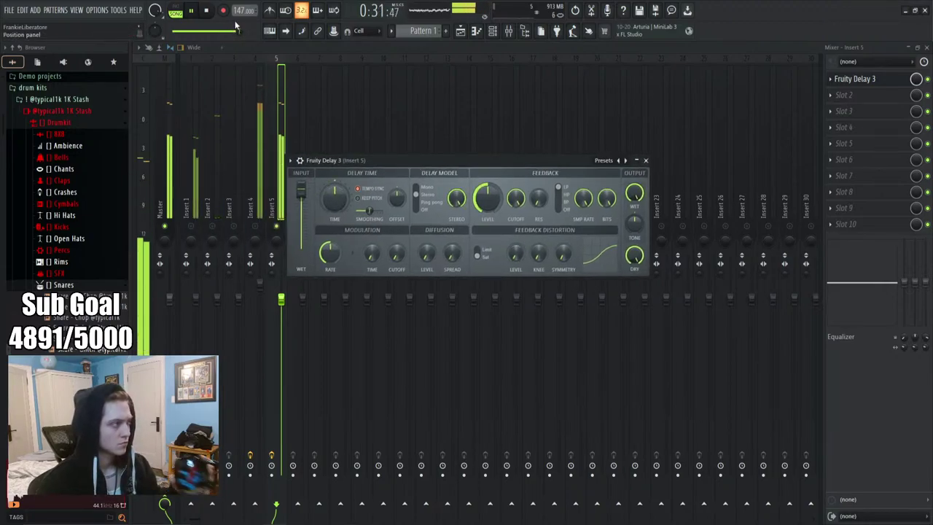
key("Escape")
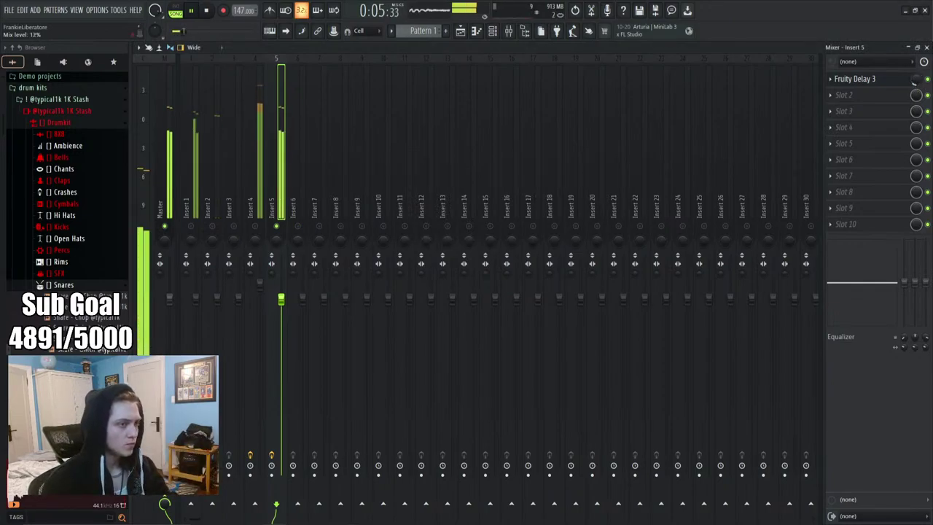
right_click(277, 227)
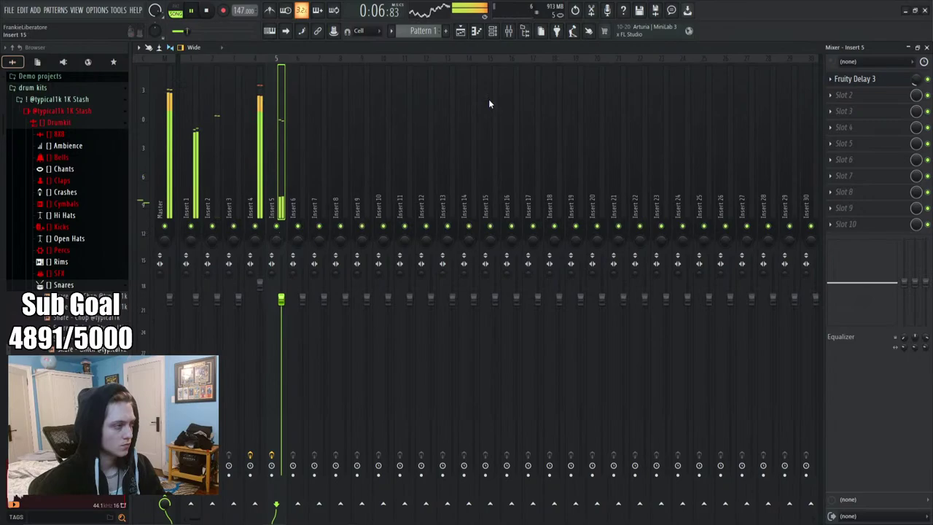
Add the Hi Hat - Bang sample from the Hi Hats folder as a new channel and fill it every 4 steps
left_click(492, 32)
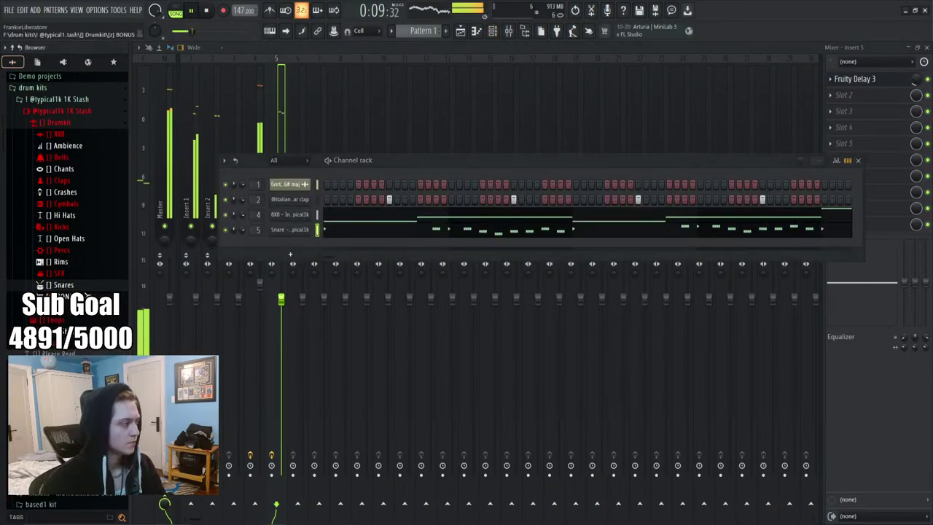
left_click(64, 215)
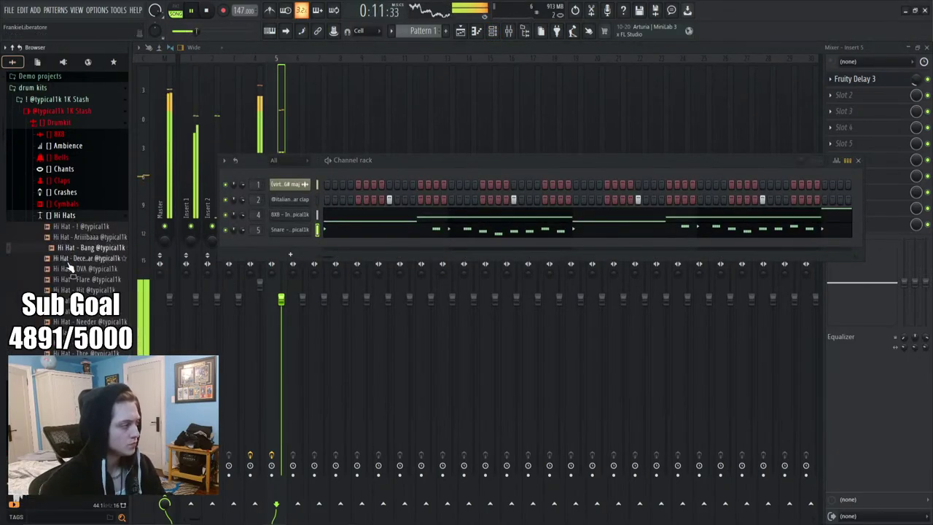
left_click_drag(297, 246, 296, 245)
right_click(296, 245)
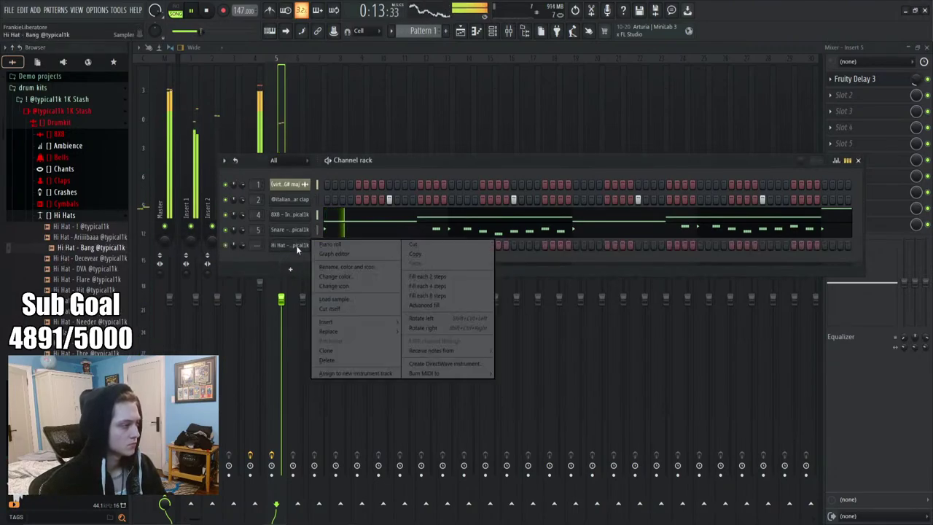
left_click(416, 286)
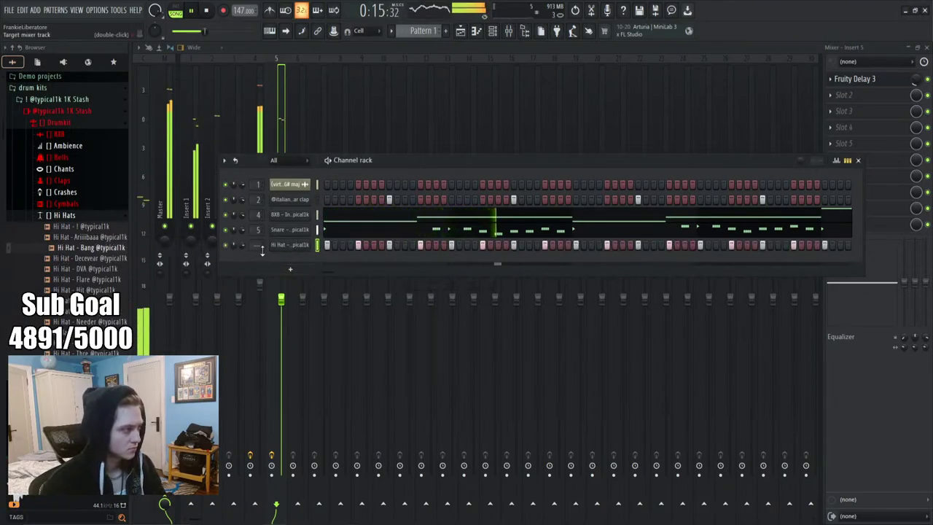
Route the Hi Hat - Bang channel to Insert 6 and view its sampler settings
scroll(262, 250, "up", 5)
left_click(295, 246)
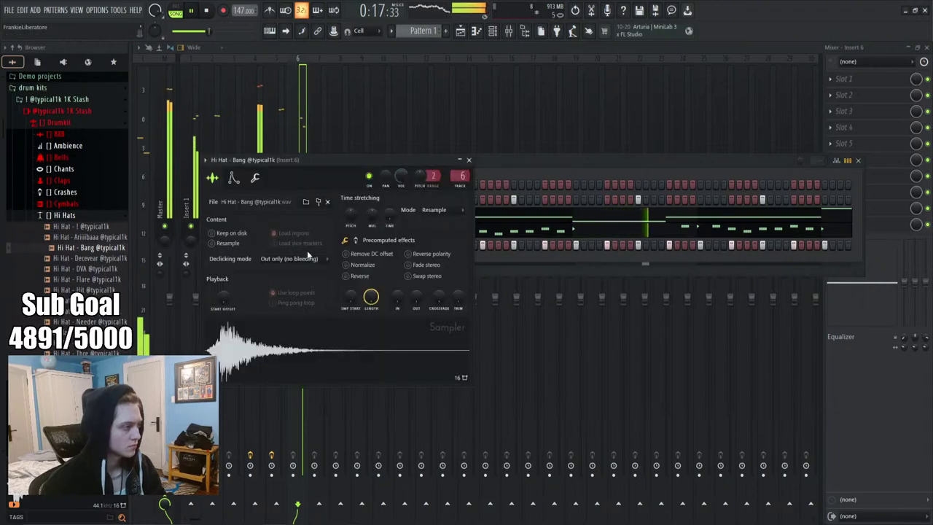
left_click(469, 161)
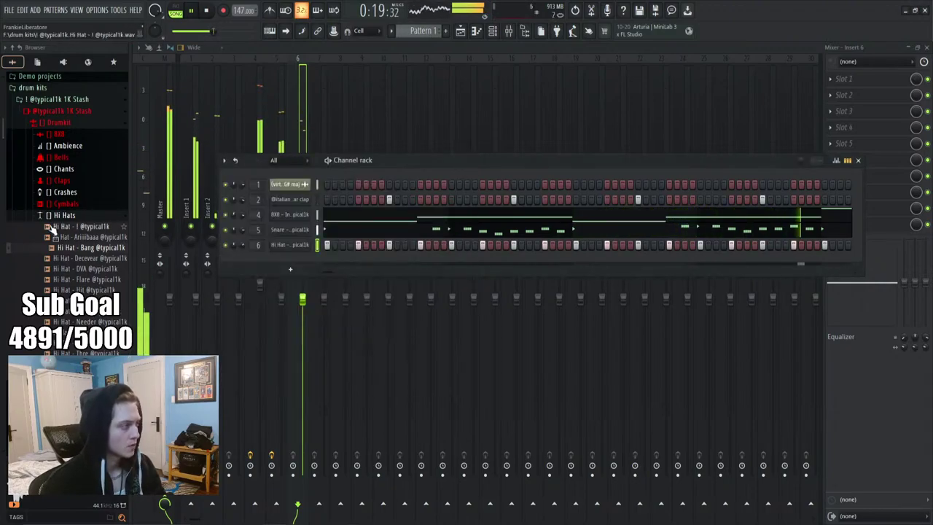
Add the Crash - Gentai sample as a new channel routed to Insert 7, with a hit on the first step
left_click(65, 204)
left_click(64, 191)
left_click(65, 213)
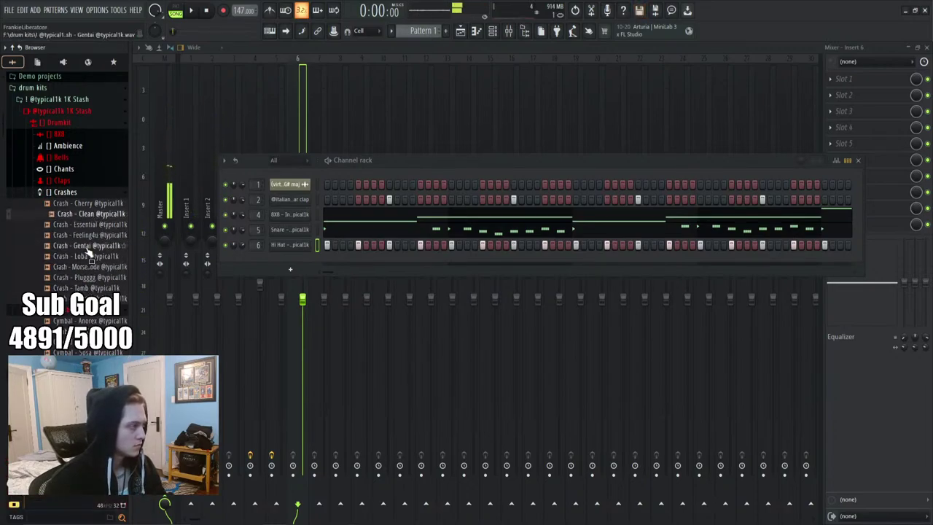
left_click_drag(290, 260, 326, 264)
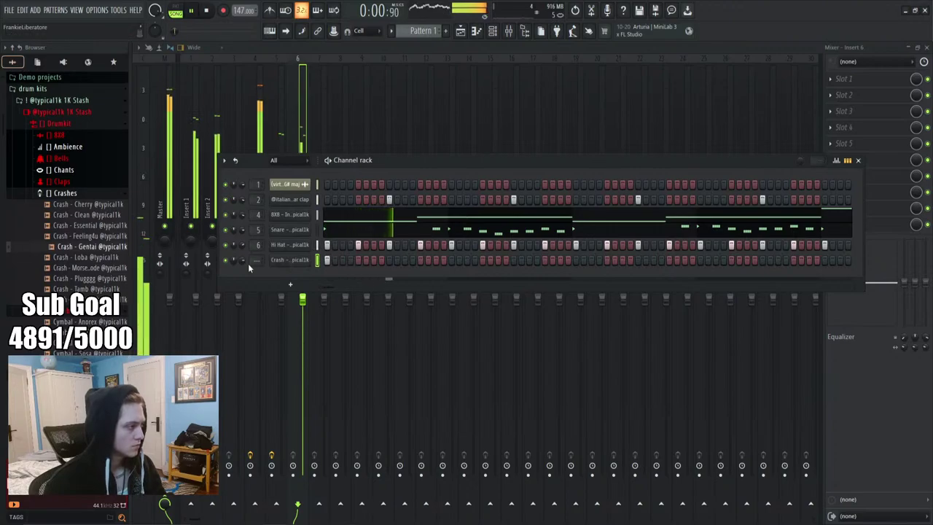
scroll(248, 260, "up", 3)
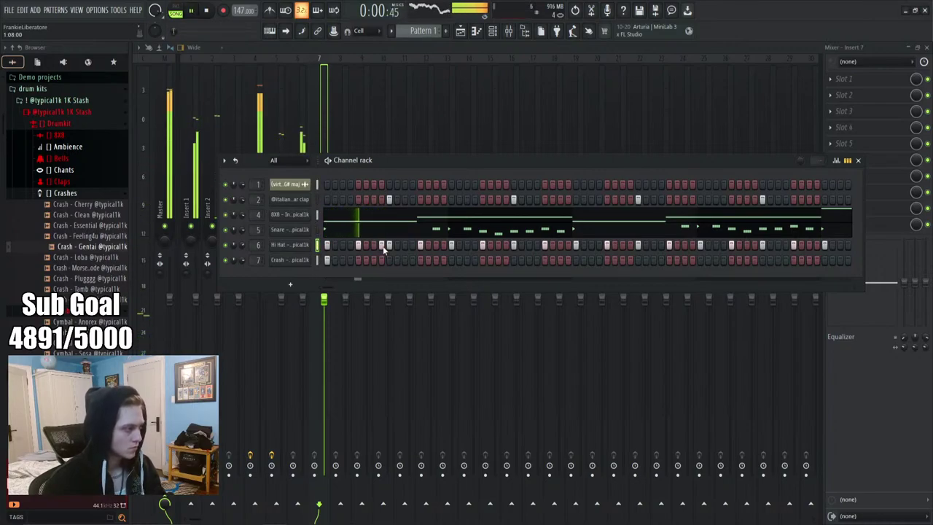
Add a hi-hat hit on step 8 of bars 1 and 2, and delete all hi-hat notes from bar 3 onward
left_click(360, 245)
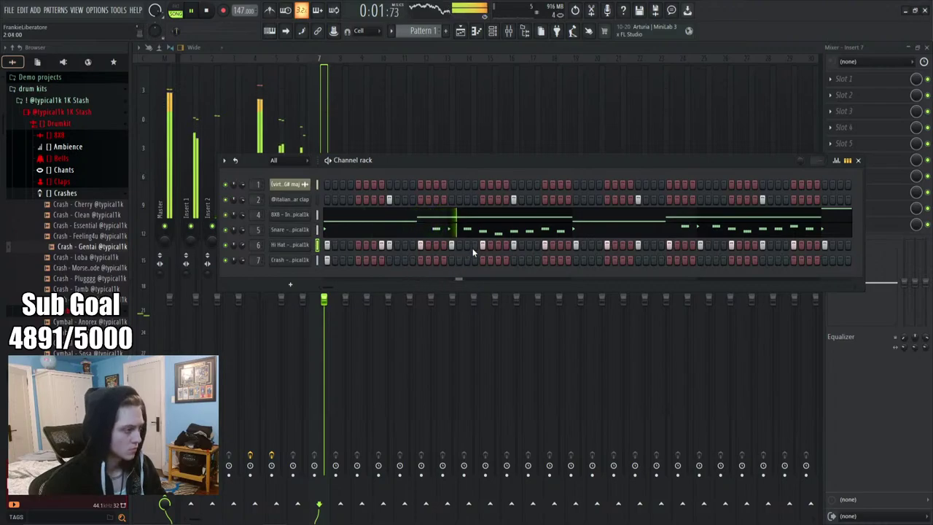
left_click(505, 246)
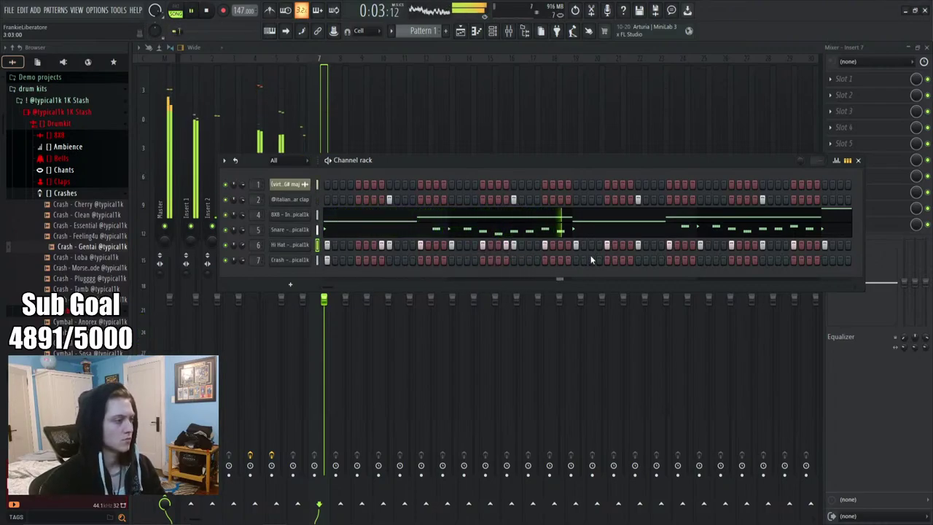
right_click(295, 245)
left_click(338, 246)
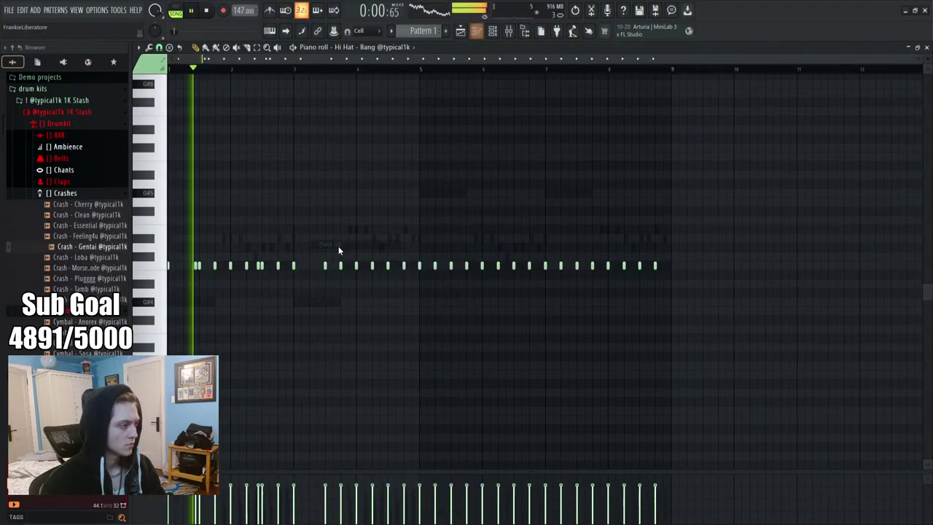
scroll(324, 242, "down", 2)
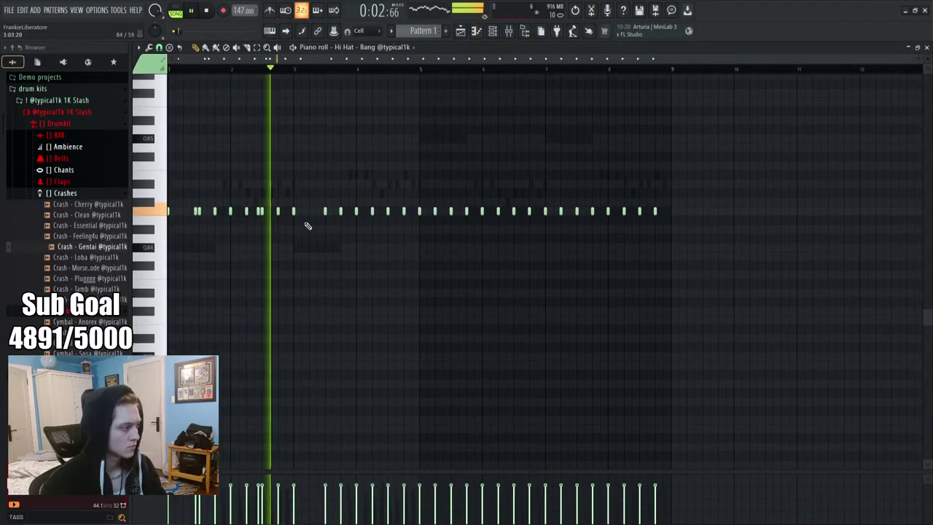
mouse_move(321, 219)
left_mouse_down()
mouse_move(665, 217)
mouse_move(474, 219)
left_mouse_up()
key("space")
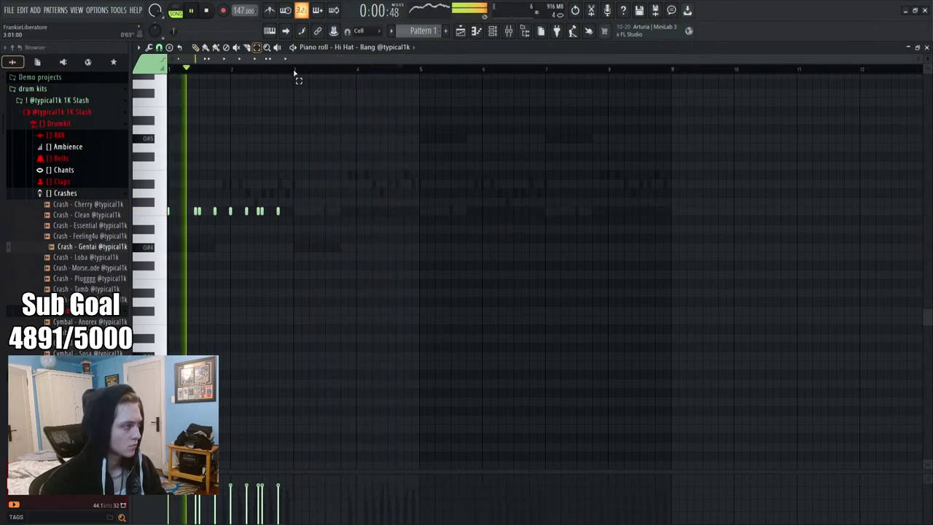
Duplicate the two-bar hi-hat pattern into bars 3–4 and lower the velocity of the added step 8 hits to about 58%
key("ctrl+a")
key("ctrl+b")
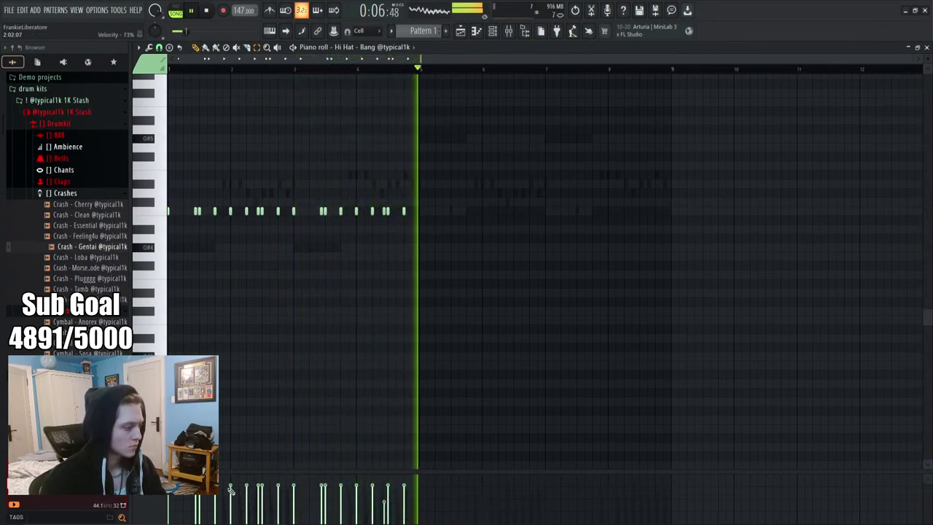
key("space")
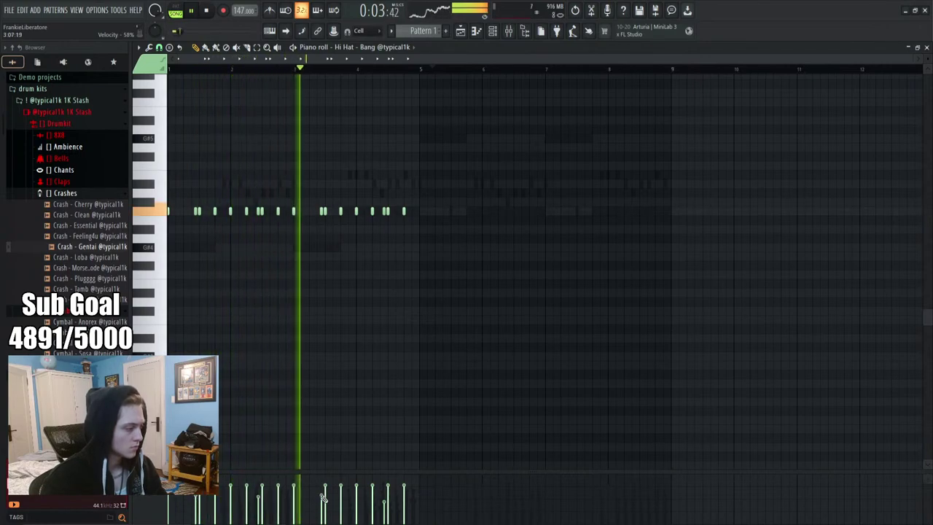
Duplicate the four-bar hi-hat pattern into bars 5–8
key("e")
key("ctrl+a")
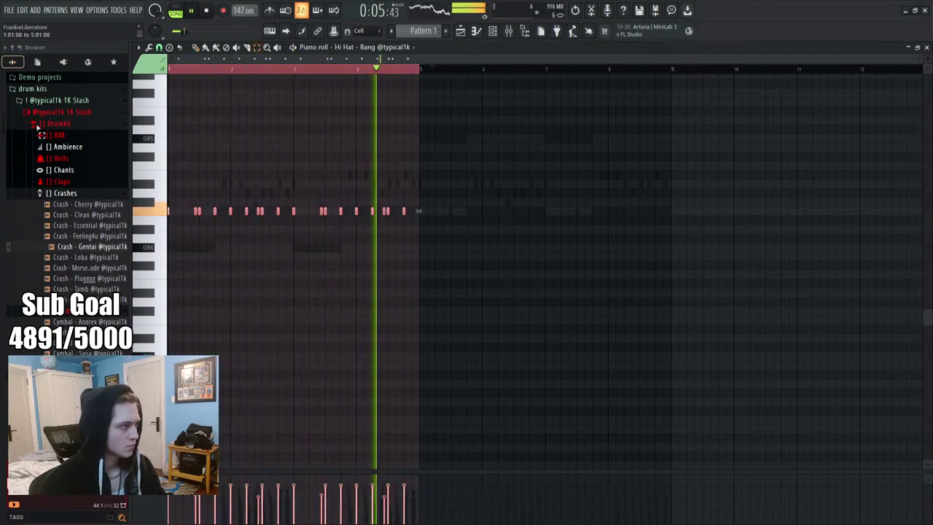
key("ctrl+b")
key("ctrl+d")
key("p")
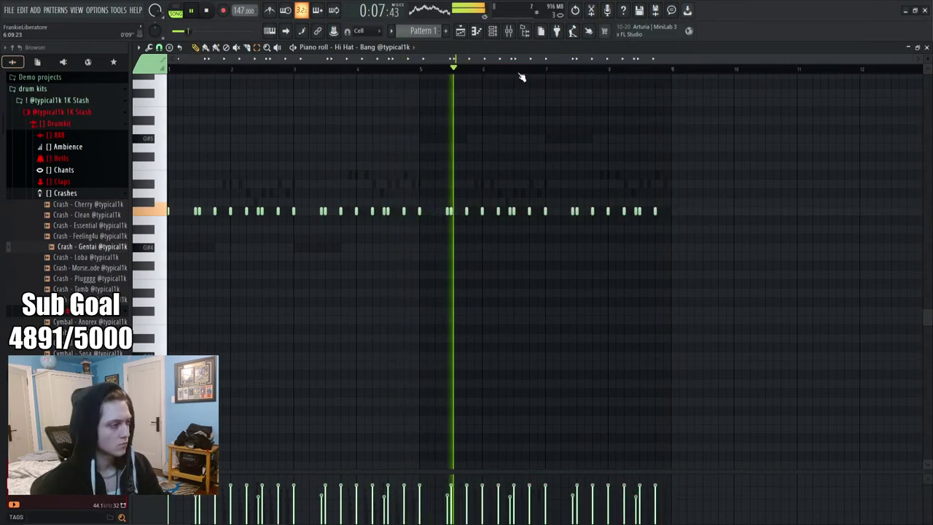
Add the Snare - Nutella sample from the Snares folder as a new channel routed to Insert 8
key("F6")
left_click(73, 193)
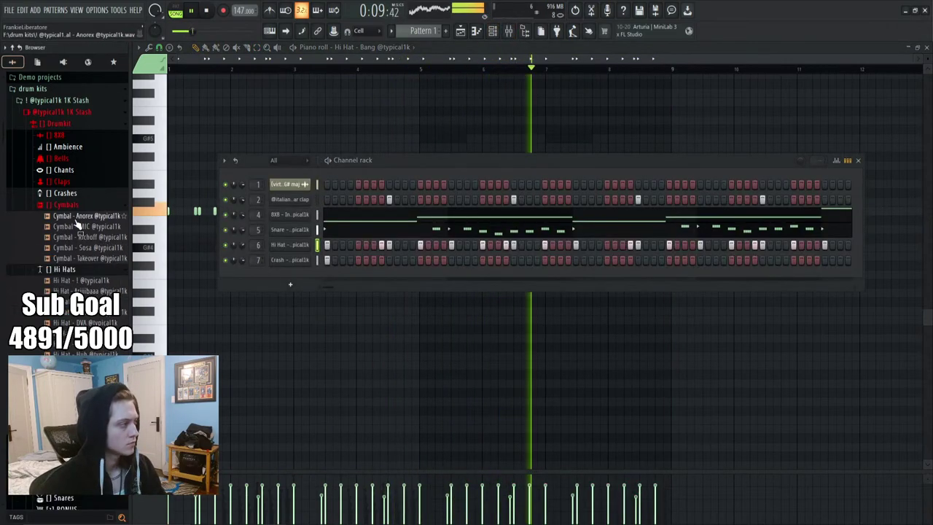
left_click(69, 205)
left_click(65, 216)
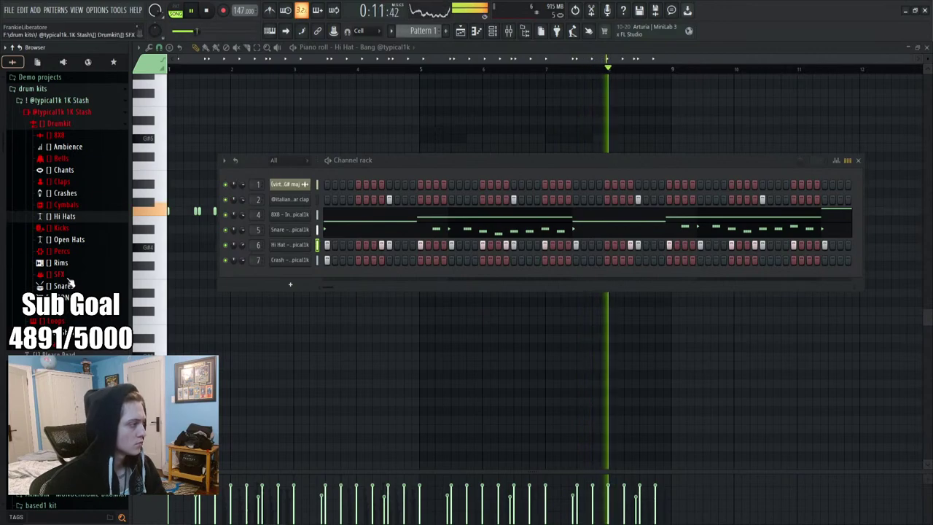
key("space")
left_click(63, 286)
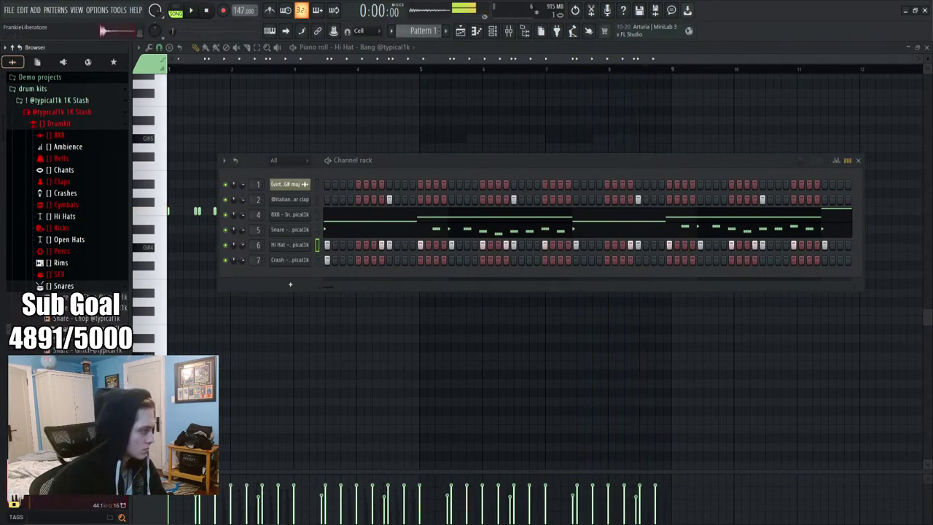
scroll(83, 248, "down", 6)
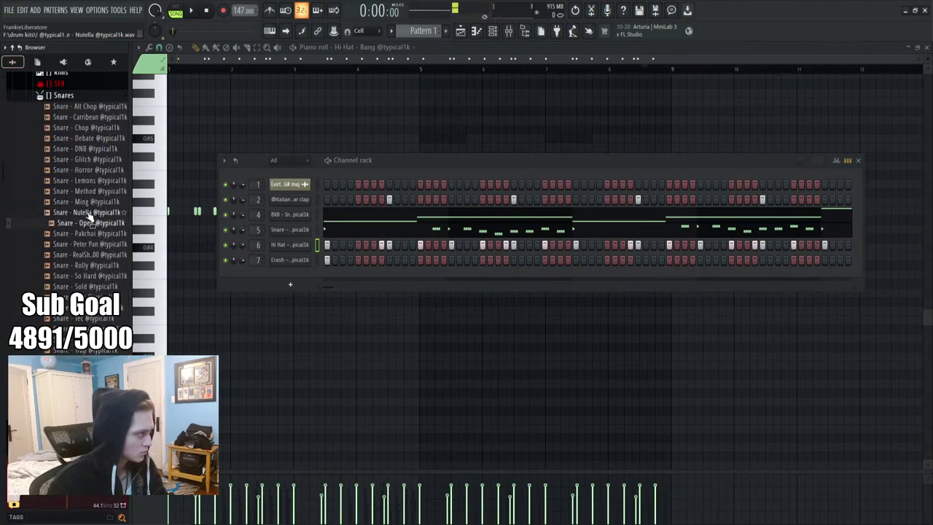
left_click_drag(288, 284, 281, 284)
key("space")
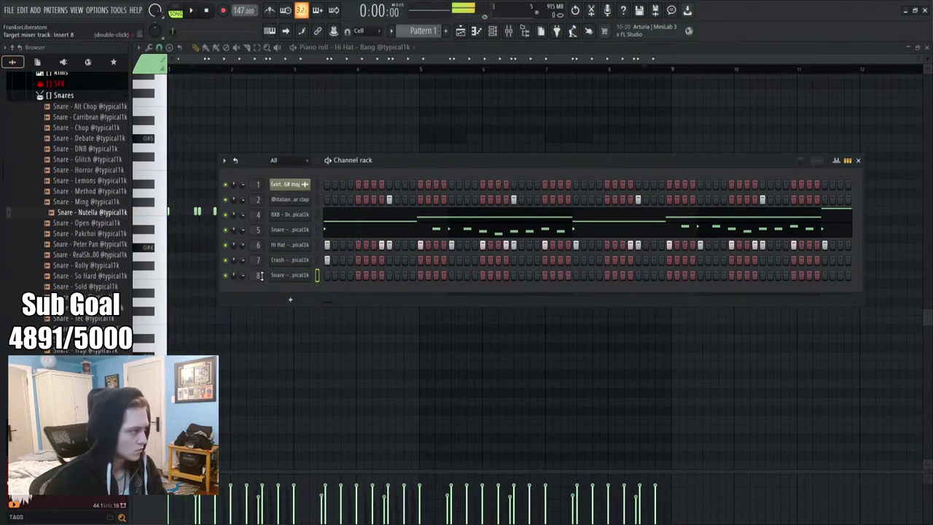
key("space")
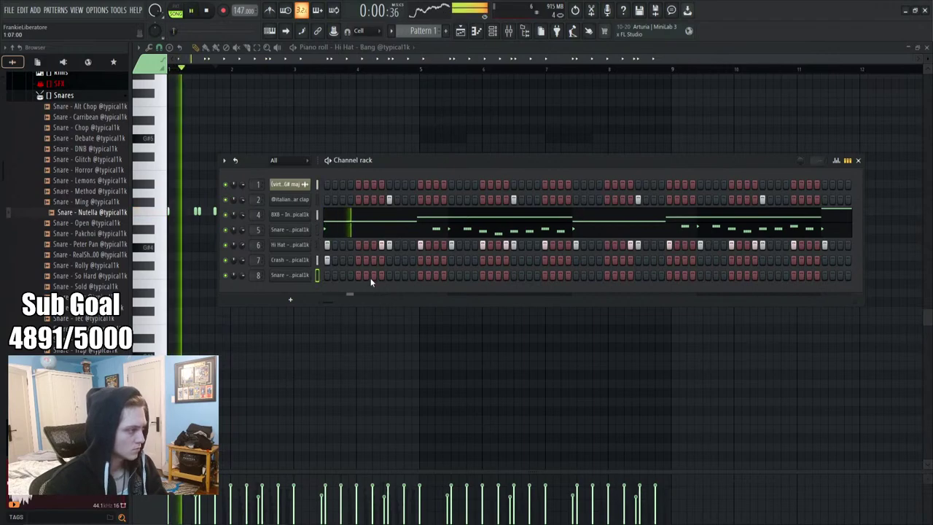
View the Snare - Nutella sampler settings and place hits on steps 7 and 11 of bar 1
left_click(290, 277)
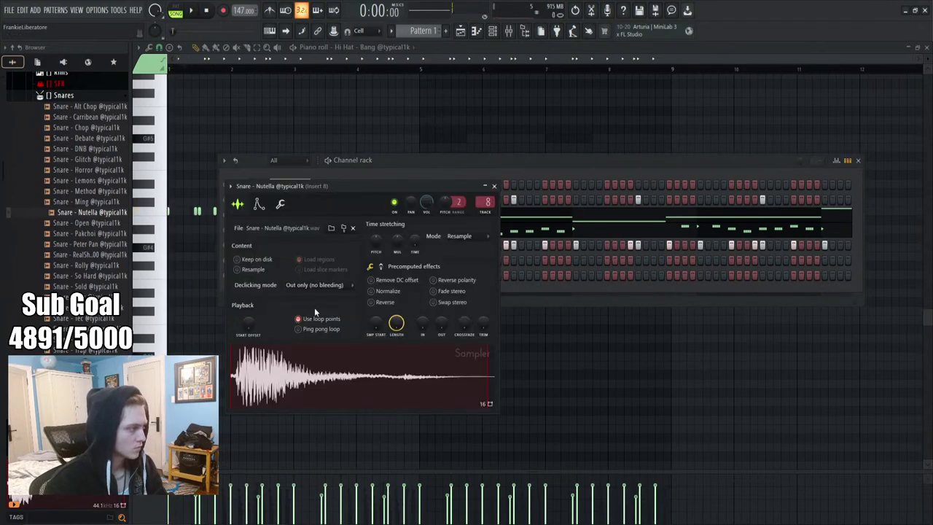
left_click(495, 187)
key("space")
left_click(405, 275)
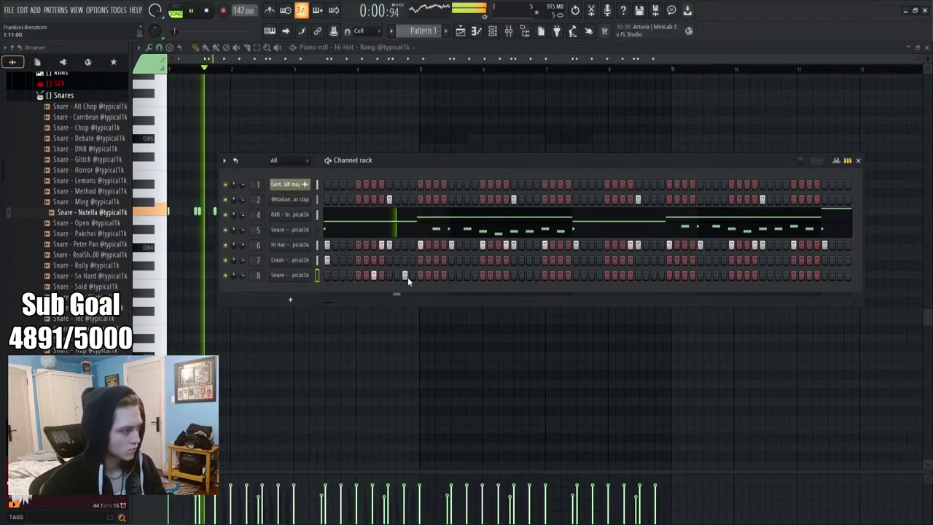
Solo Insert 5 in the mixer to listen to the delayed snare, unsolo it, and restart playback
left_click(508, 30)
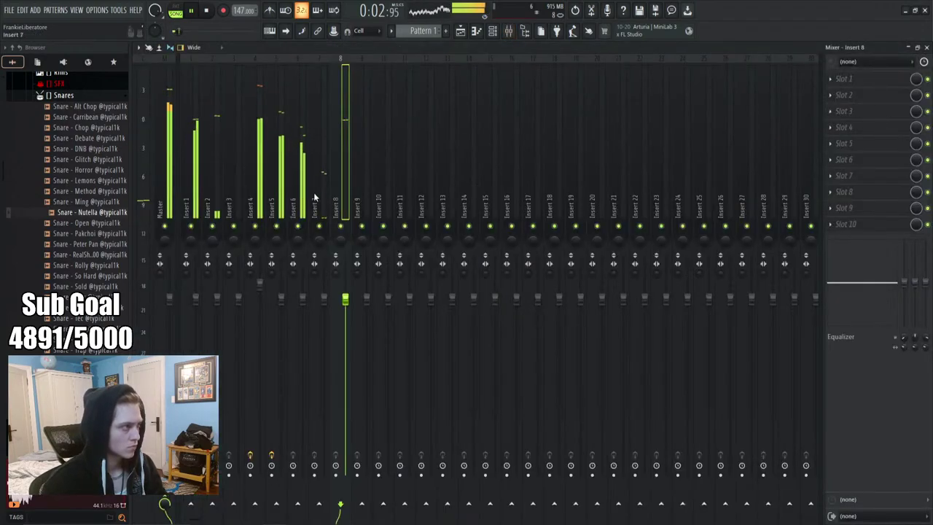
right_click(297, 226)
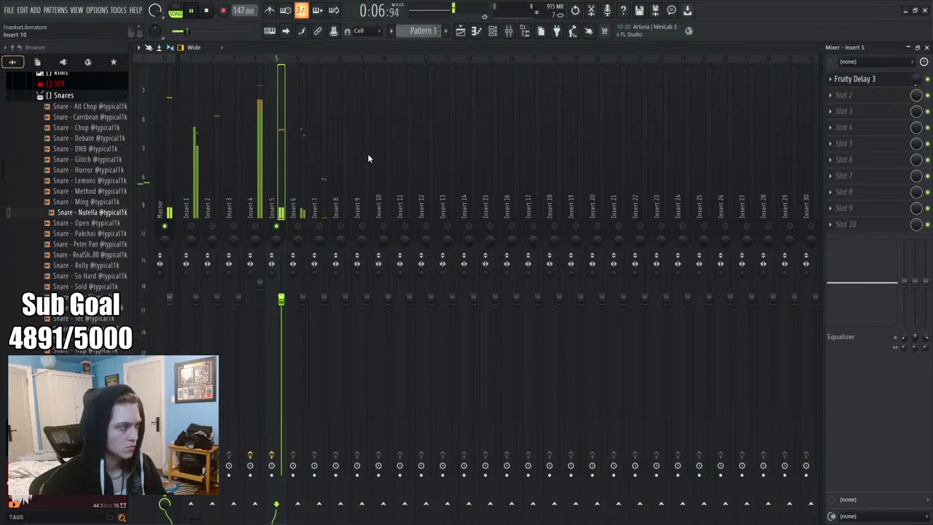
right_click(277, 226)
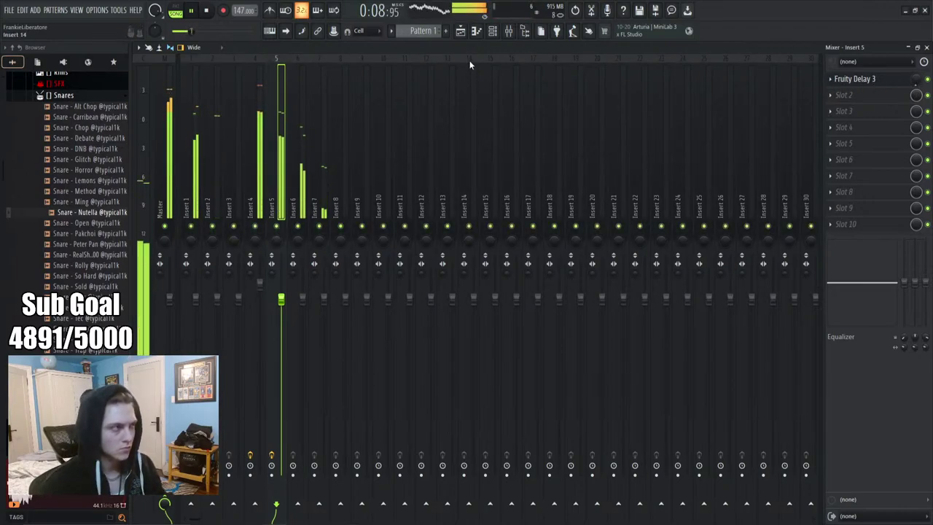
key("space")
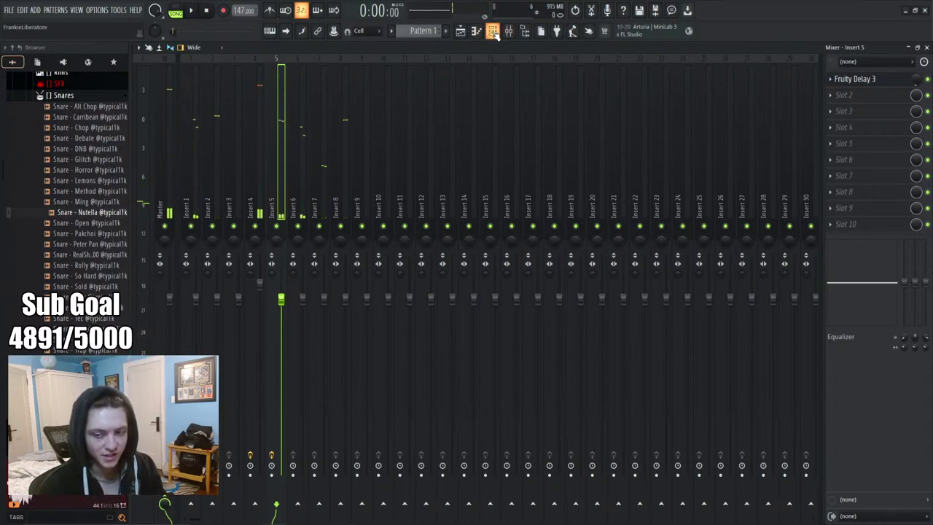
key("space")
Remove the Snare - Nutella hit on step 11 of bar 1 and add hits on steps 7 and 8 of bar 3
left_click(492, 32)
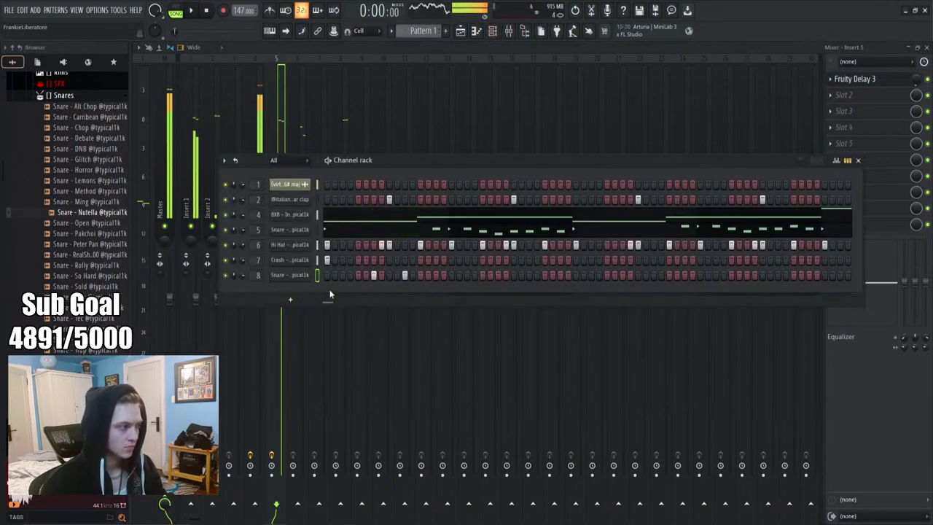
left_click(406, 275)
key("space")
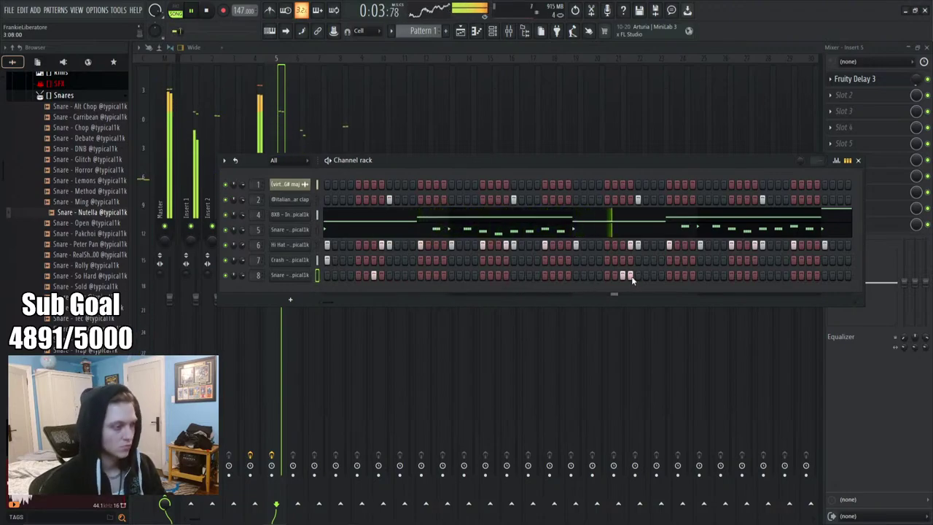
Duplicate the four-bar Snare - Nutella pattern into bars 5–8 in the piano roll
right_click(291, 278)
left_click(339, 272)
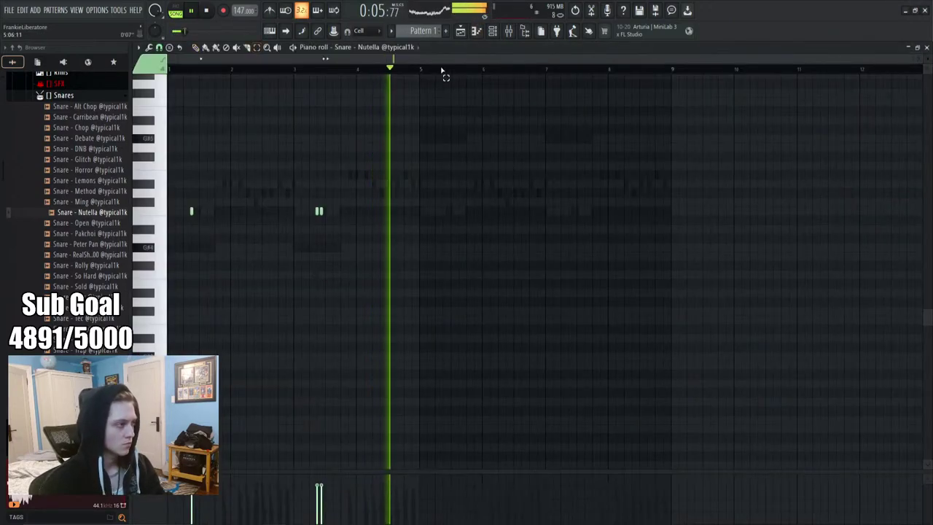
left_click(503, 71)
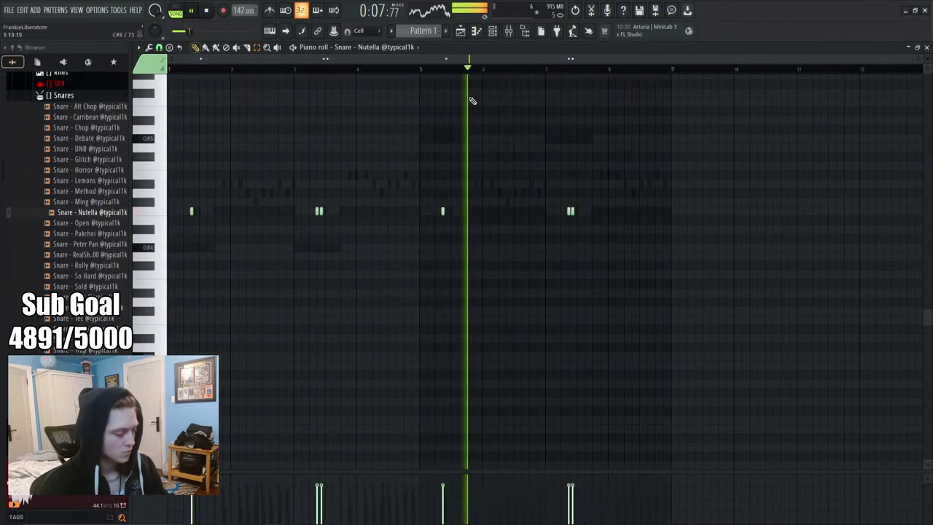
Open the 8X8 - Inferno bass line from the channel rack in the piano roll
left_click(493, 31)
right_click(283, 230)
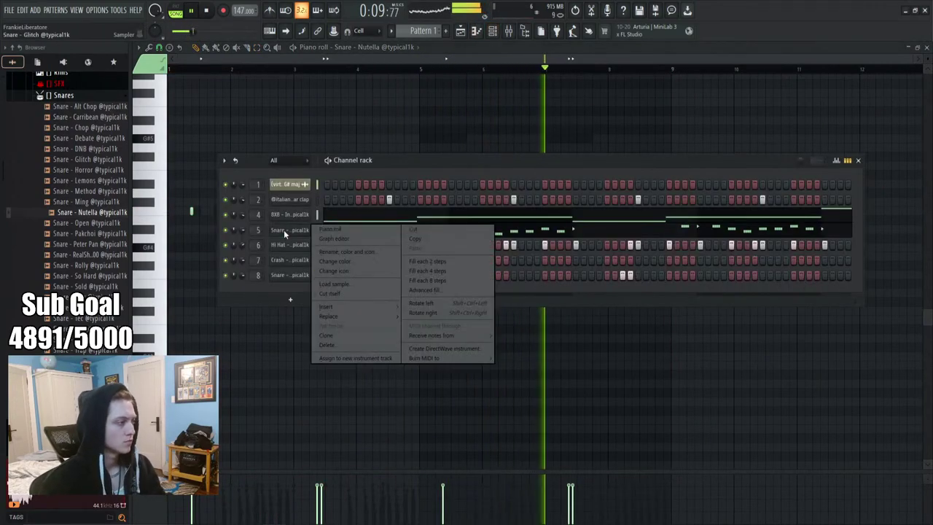
right_click(280, 214)
right_click(280, 213)
left_click(325, 215)
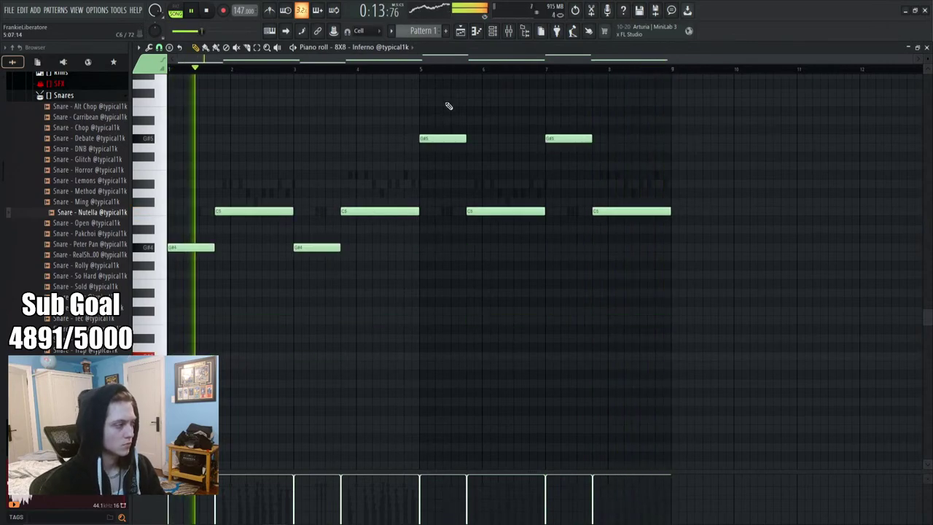
Move the hi-hat channel above 8X8 - Inferno and route hi-hat, crash and second snare to mixer tracks 3, 6 and 7
key("F6")
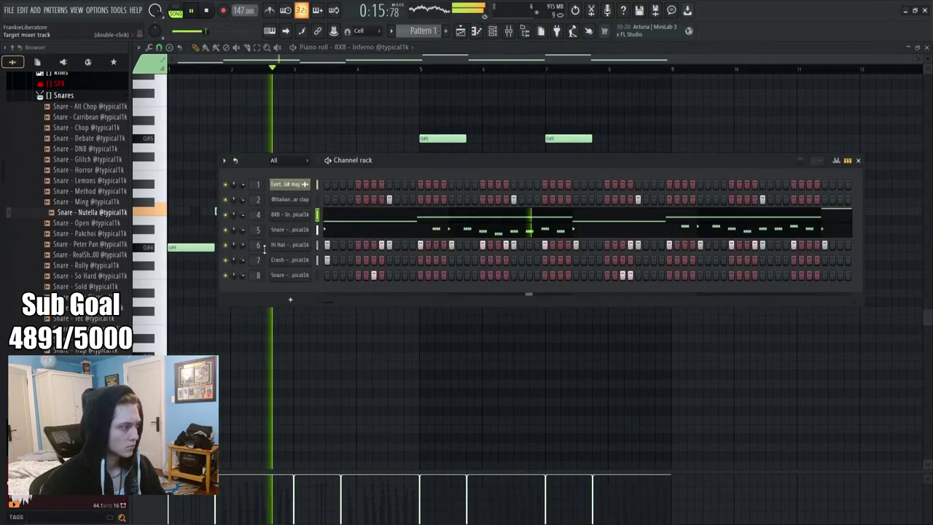
left_click_drag(263, 247, 263, 260)
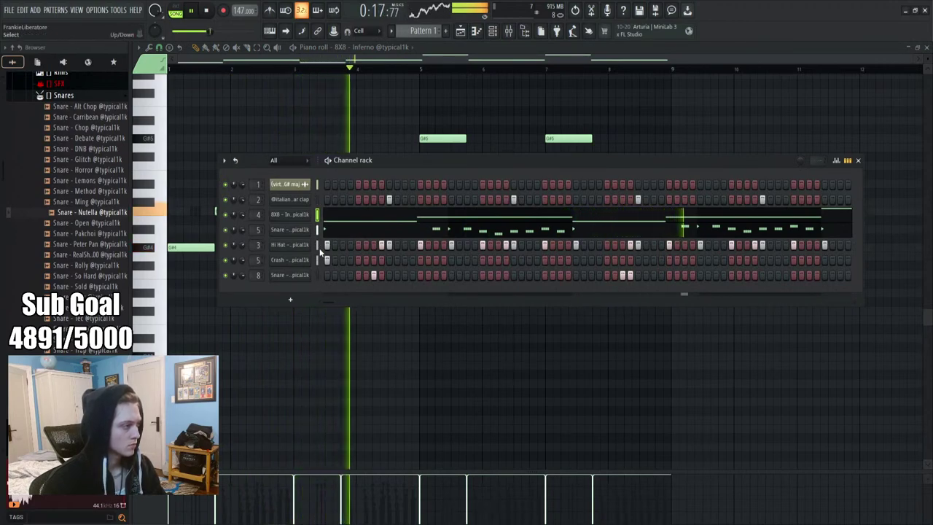
key("alt+Up")
key("alt+Up")
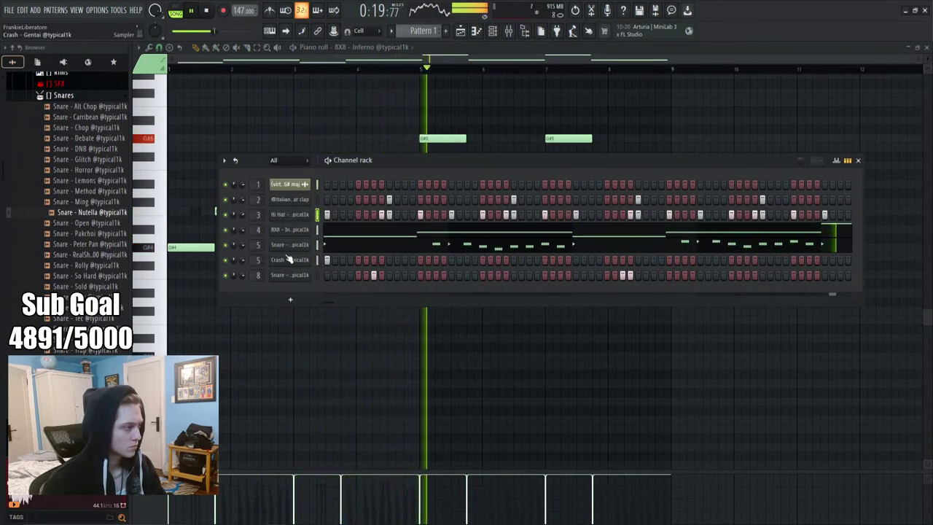
left_click(509, 32)
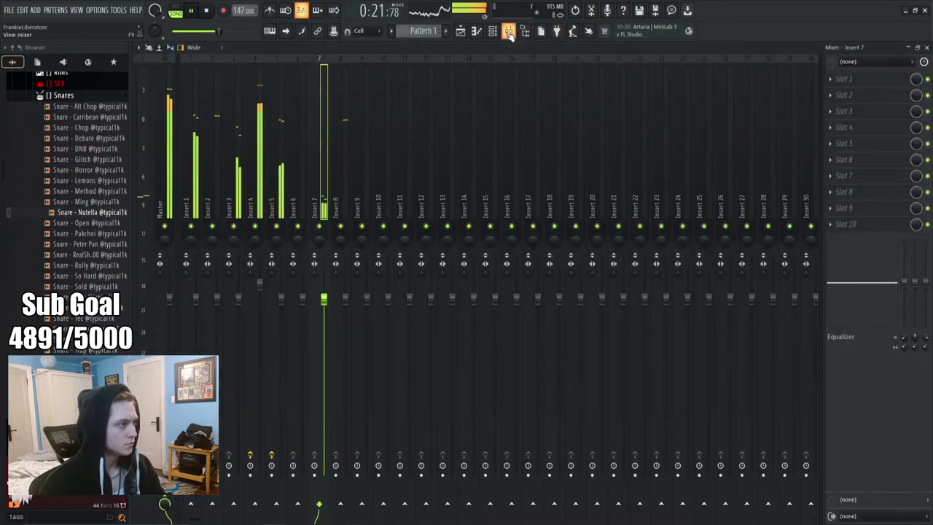
left_click(510, 34)
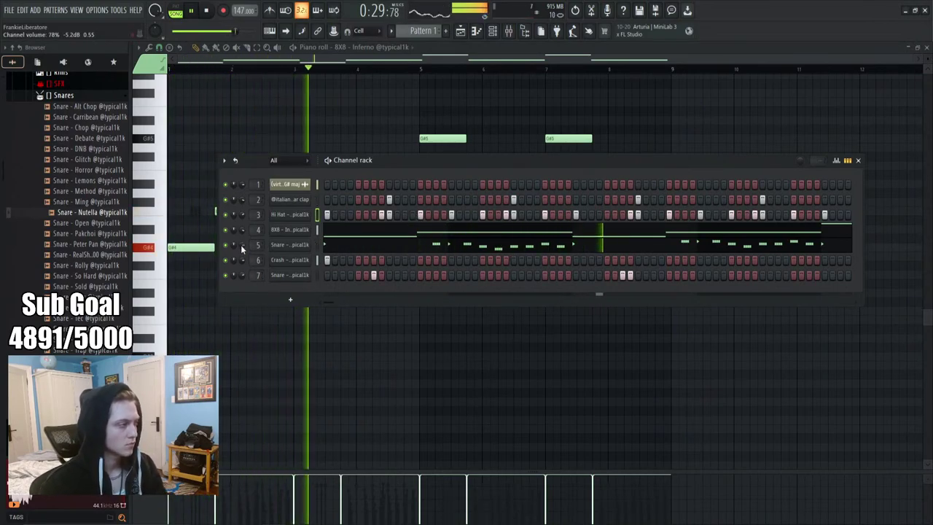
right_click(303, 245)
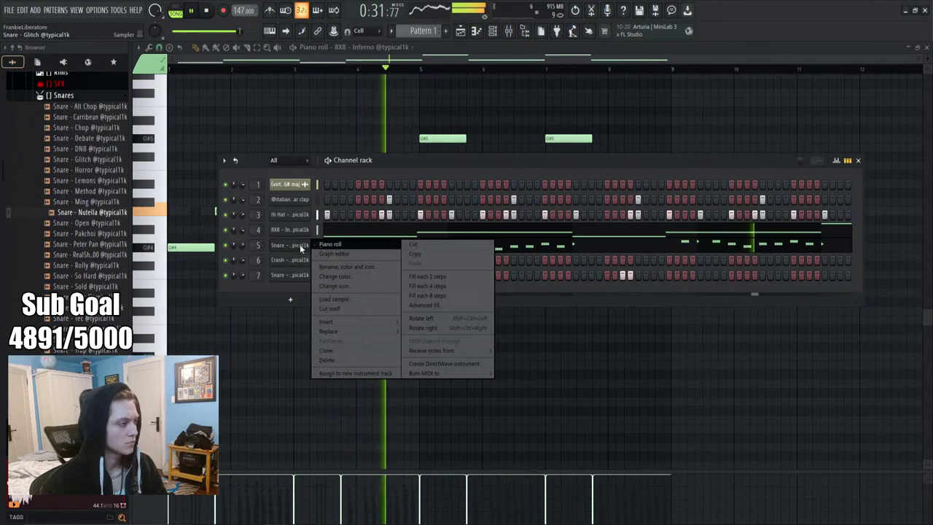
left_click(242, 249)
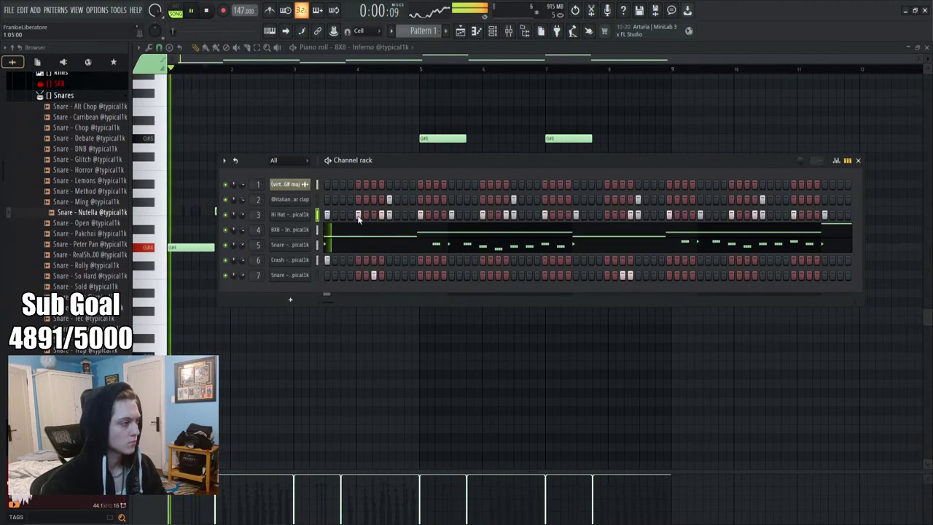
Add one short A#4 hit in each of bars 1–4 of the Hi Hat - Bang pattern in the piano roll
right_click(315, 212)
left_click(325, 213)
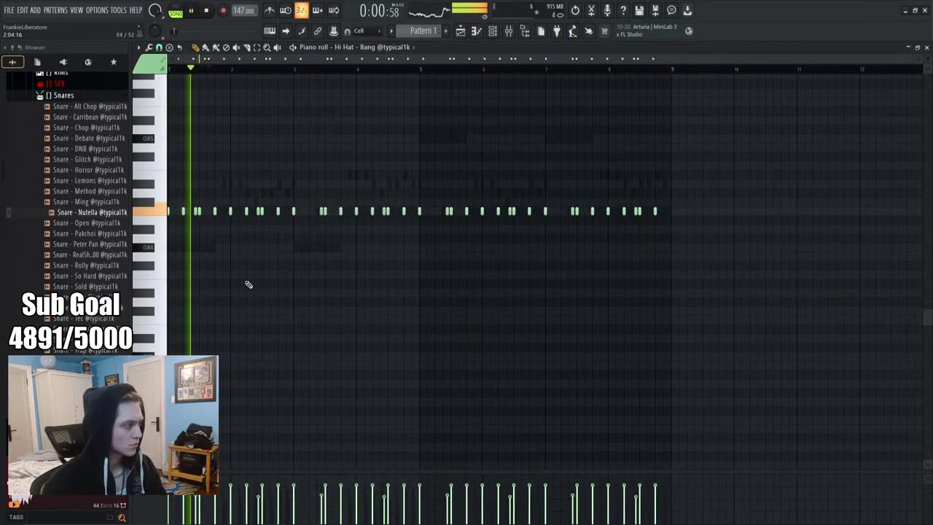
key("space")
scroll(198, 131, "up", 3)
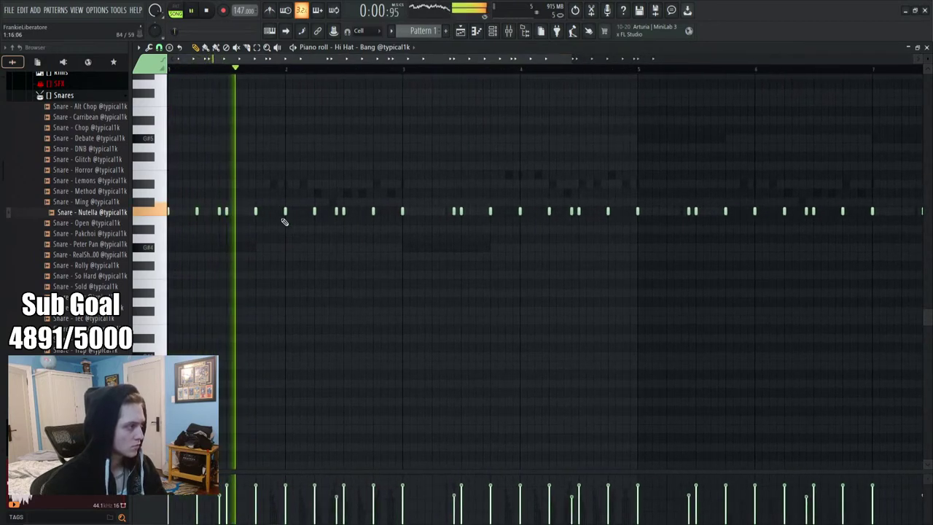
left_click(389, 230)
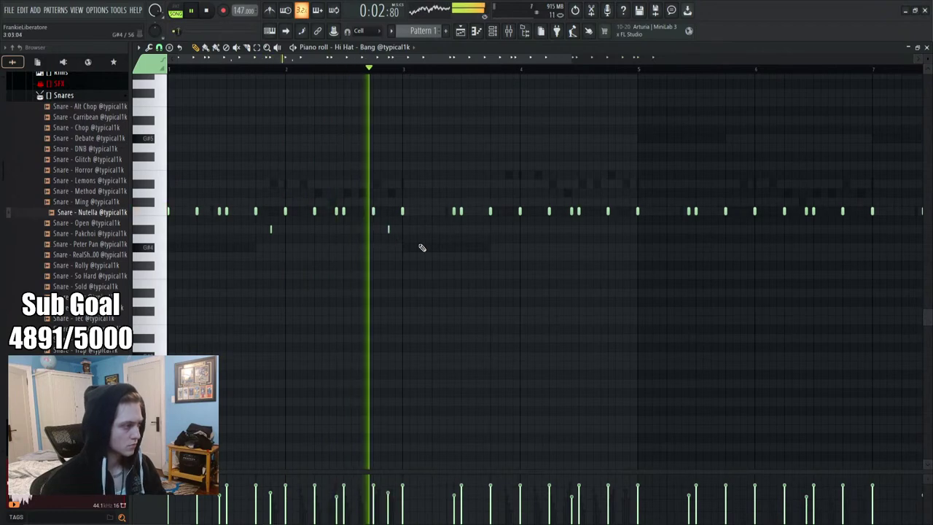
left_click(558, 231)
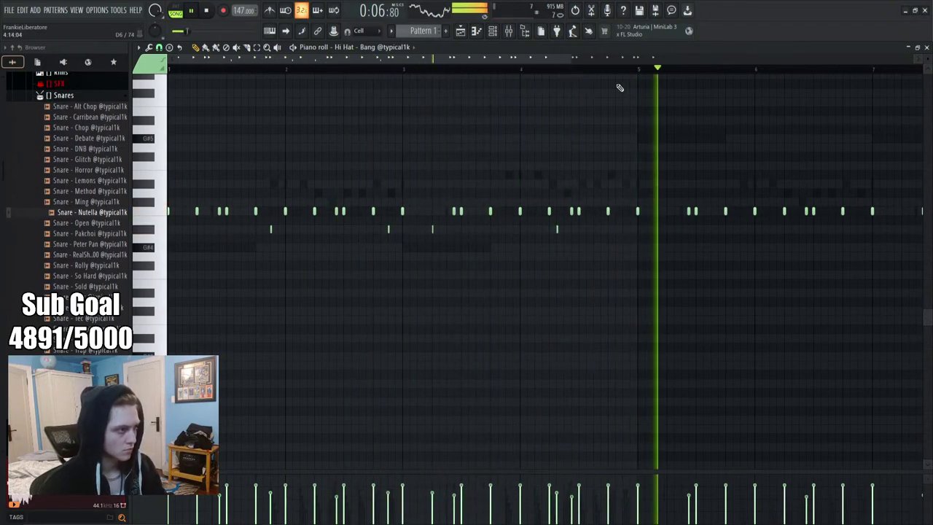
Replace the Hi Hat - Bang notes in bars 5–8 with a duplicate of bars 1–4
scroll(619, 70, "down", 2)
left_click_drag(671, 257, 426, 182)
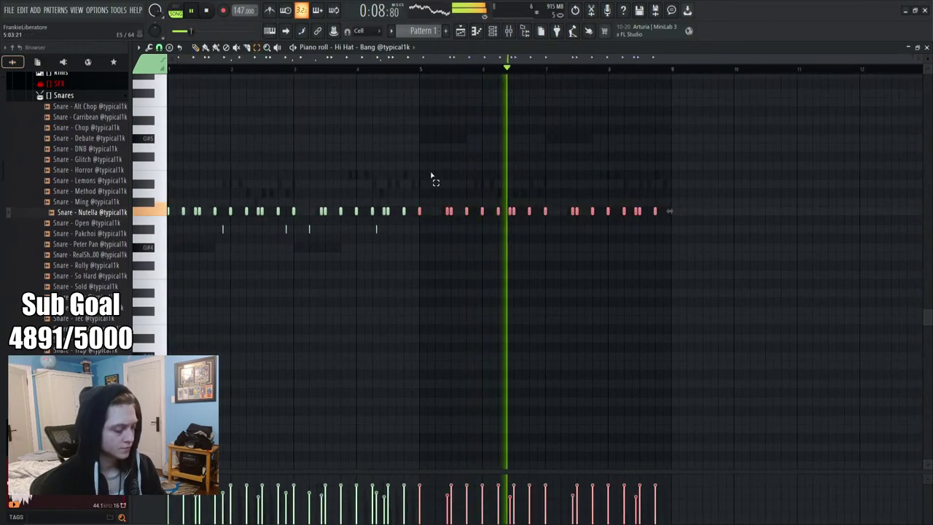
key("Delete")
key("ctrl+a")
key("ctrl+b")
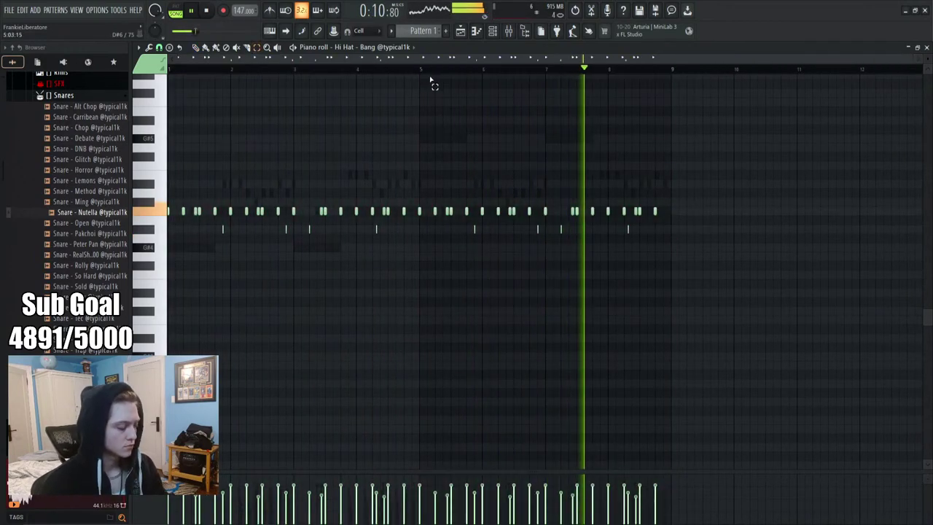
Find the 8X8 - Shawty sample in the drum kit's 8X8 folder, add it as a new channel and restart playback
key("F6")
scroll(24, 272, "up", 10)
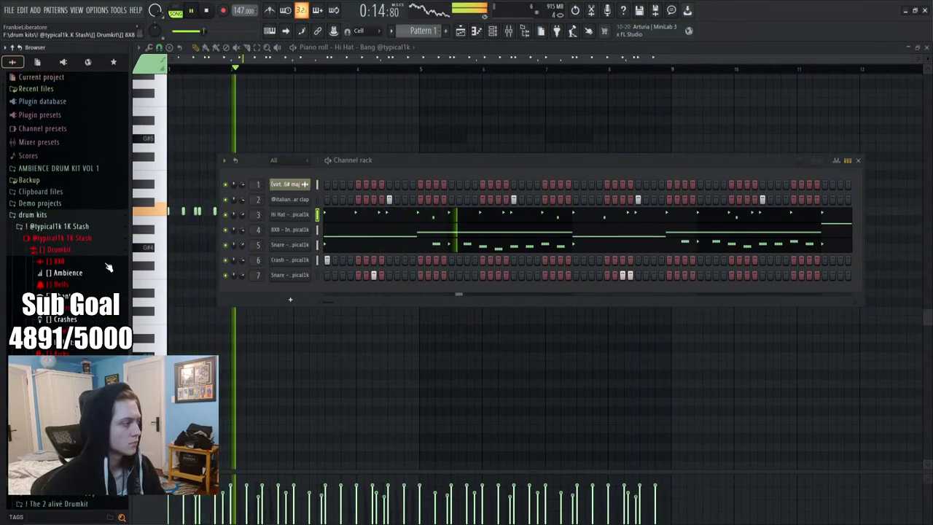
left_click(58, 261)
key("space")
scroll(87, 219, "down", 10)
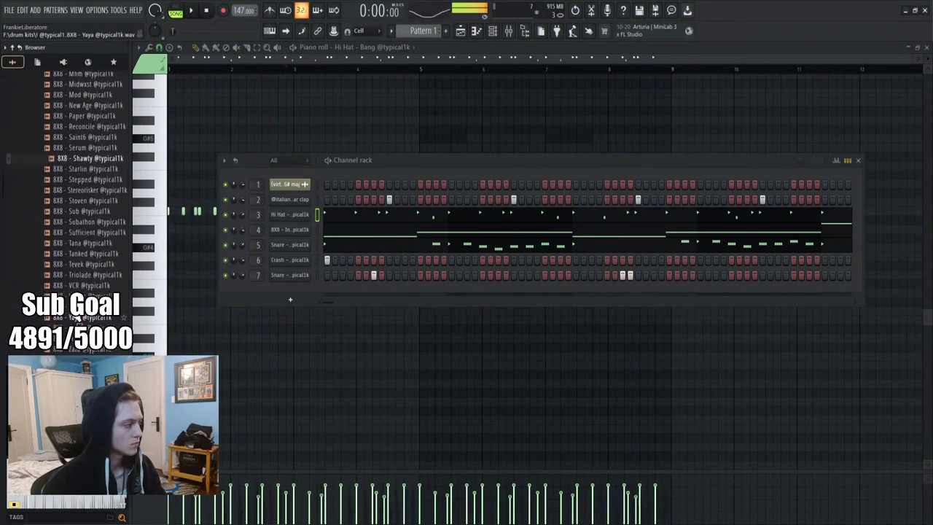
left_click(86, 230)
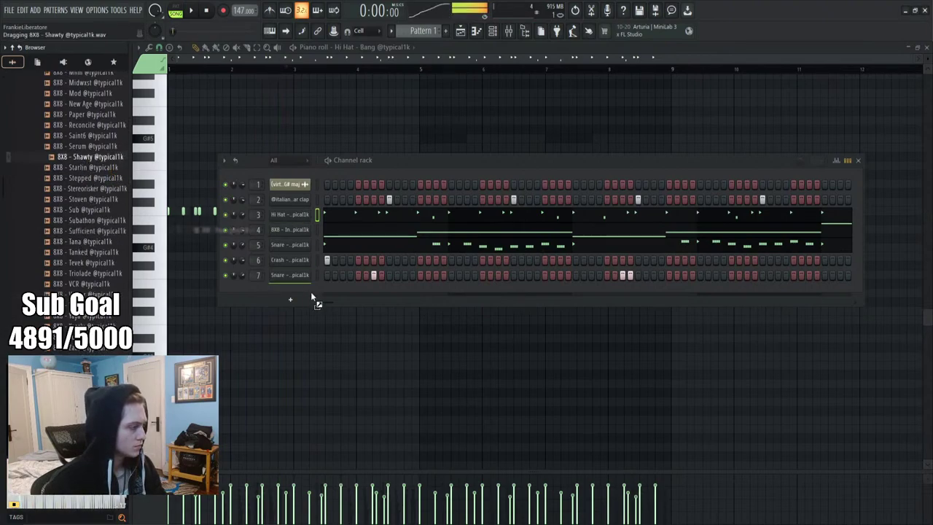
left_click_drag(291, 295, 291, 299)
key("space")
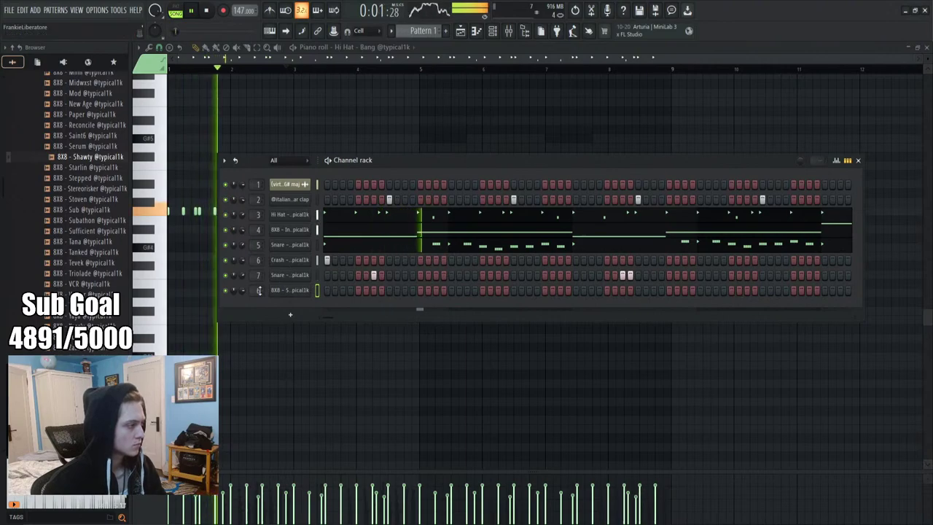
Add a fade-out to the 8X8 - Inferno sample and view its other sampler settings
left_click(290, 230)
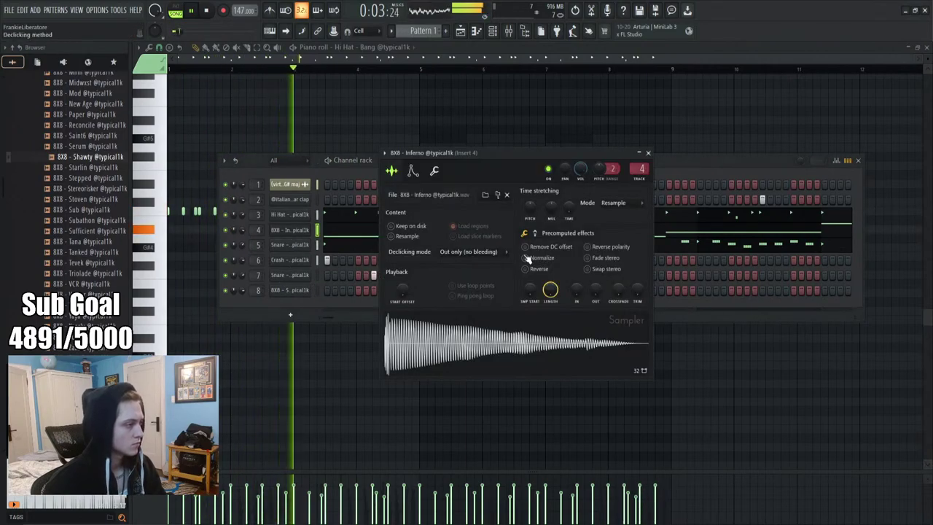
left_click(412, 171)
left_click(392, 171)
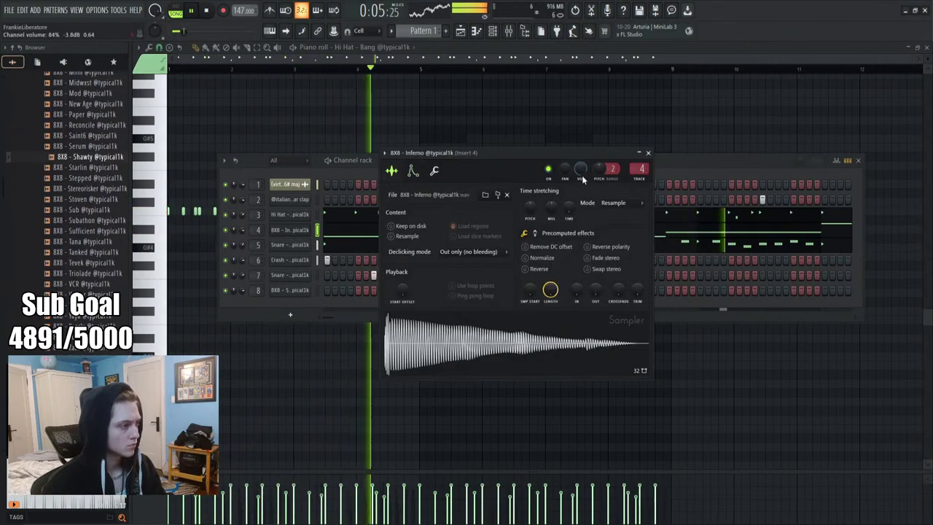
left_click(535, 234)
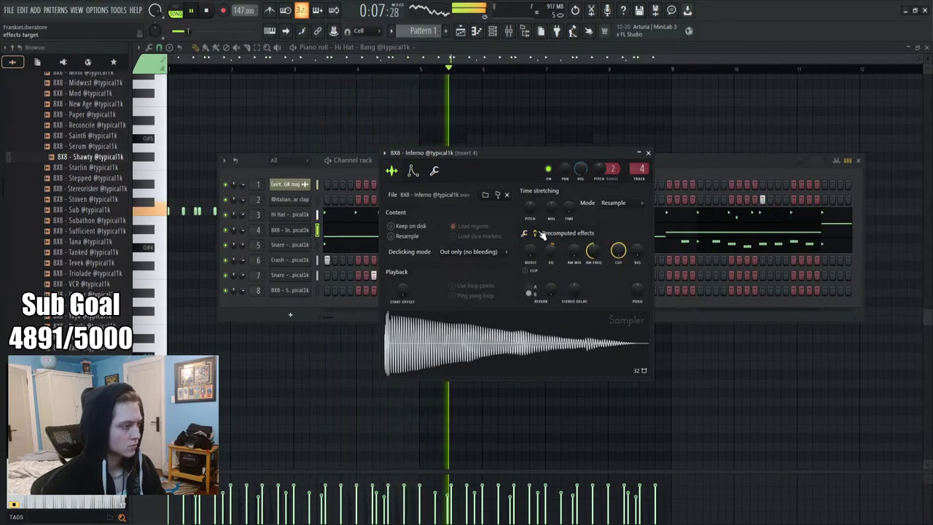
left_click(536, 234)
left_click_drag(591, 296, 591, 280)
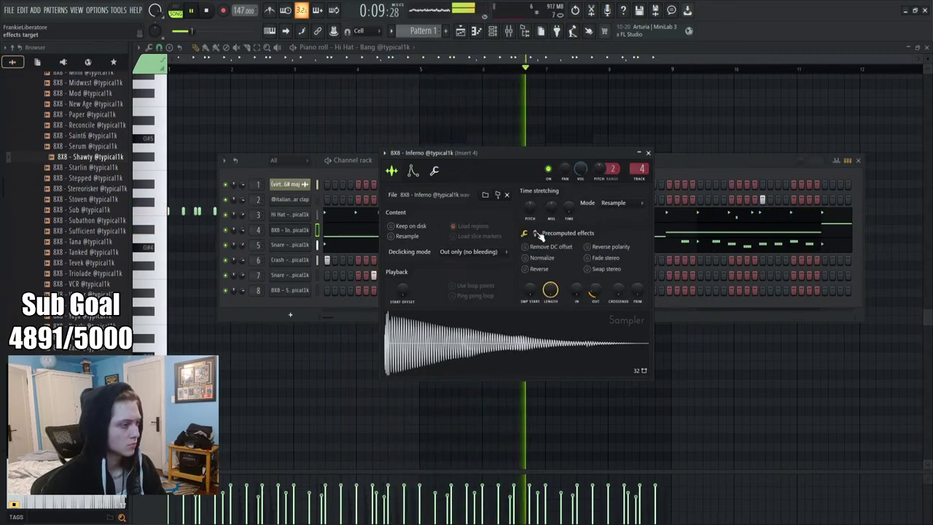
left_click(536, 234)
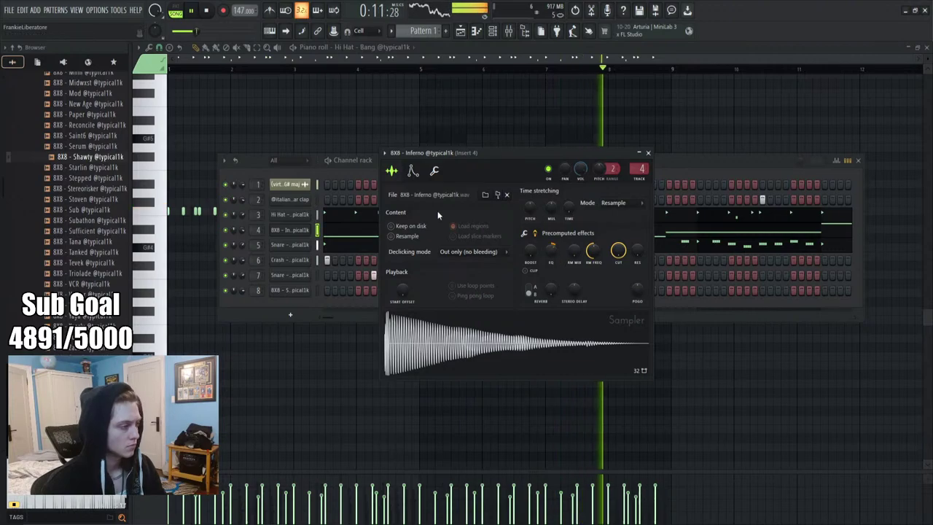
left_click(435, 172)
Examine the 8X8 - Shawty sampler's envelope, miscellaneous and sample settings
left_click(286, 291)
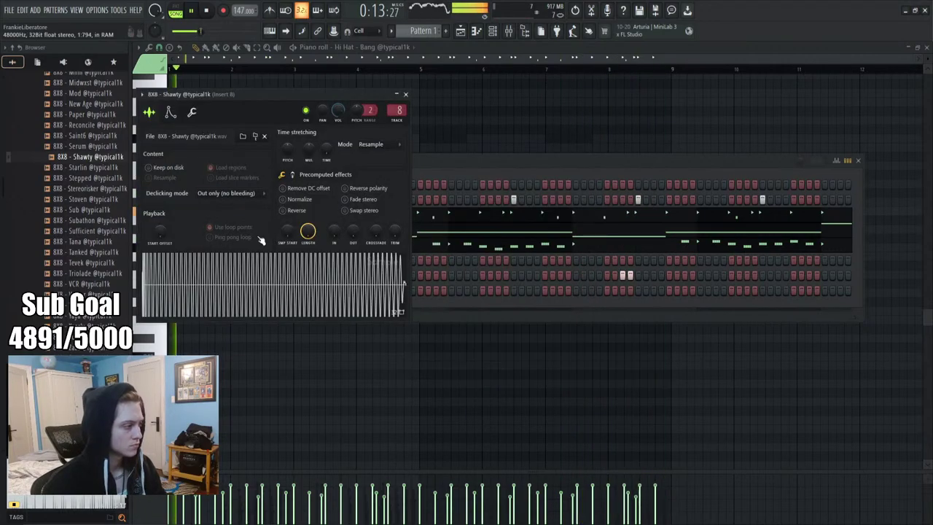
left_click(169, 112)
left_click_drag(222, 94, 390, 175)
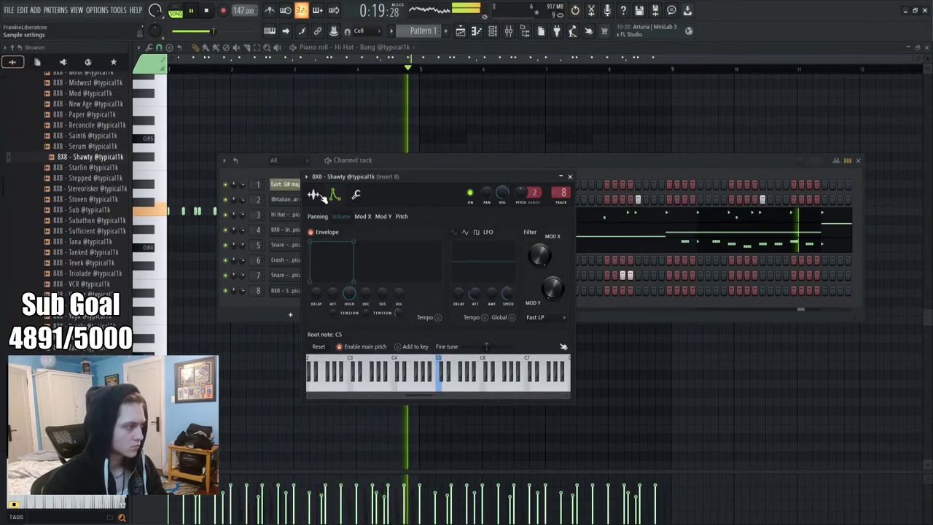
left_click(355, 194)
left_click(312, 195)
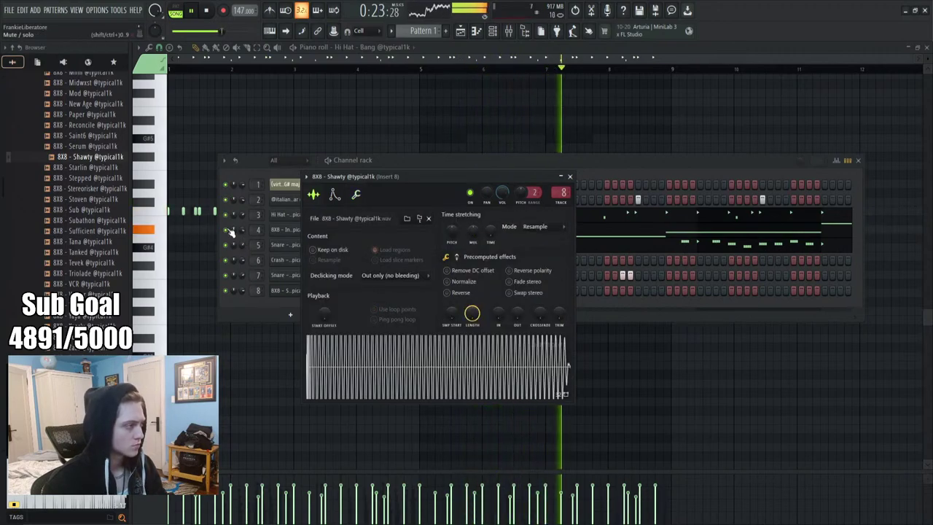
Place a 12-step G#5 note at the start of bar 1 in the 8X8 - Shawty piano roll and audition it in higher octaves
left_click(266, 277)
right_click(288, 289)
left_click(330, 289)
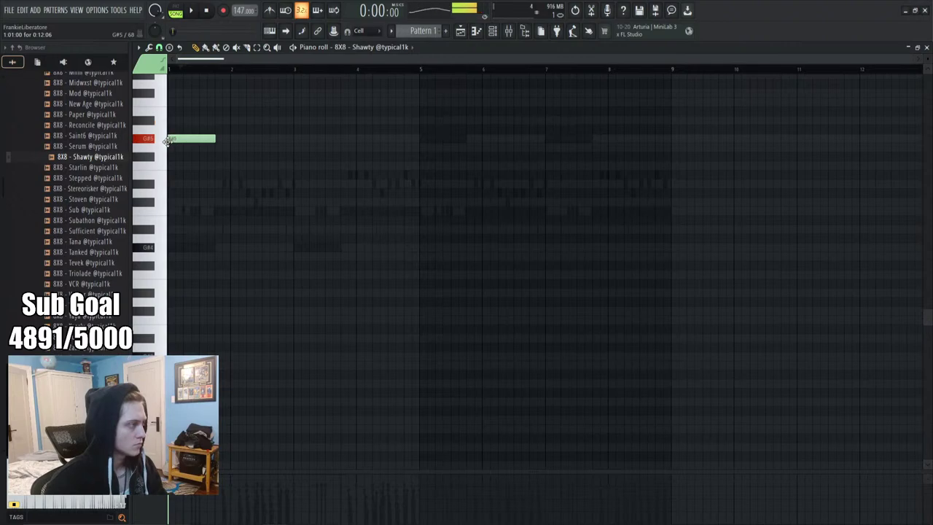
key("ctrl+Up")
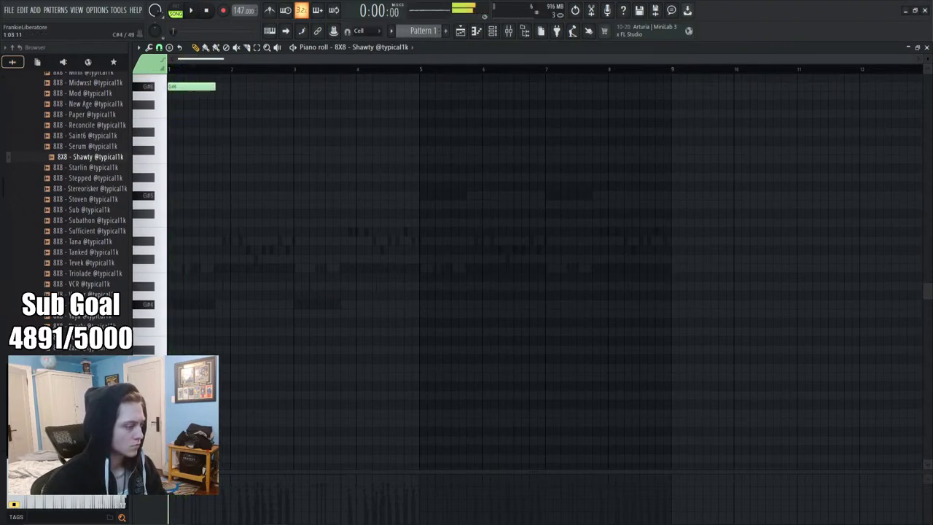
key("ctrl+Up")
key("space")
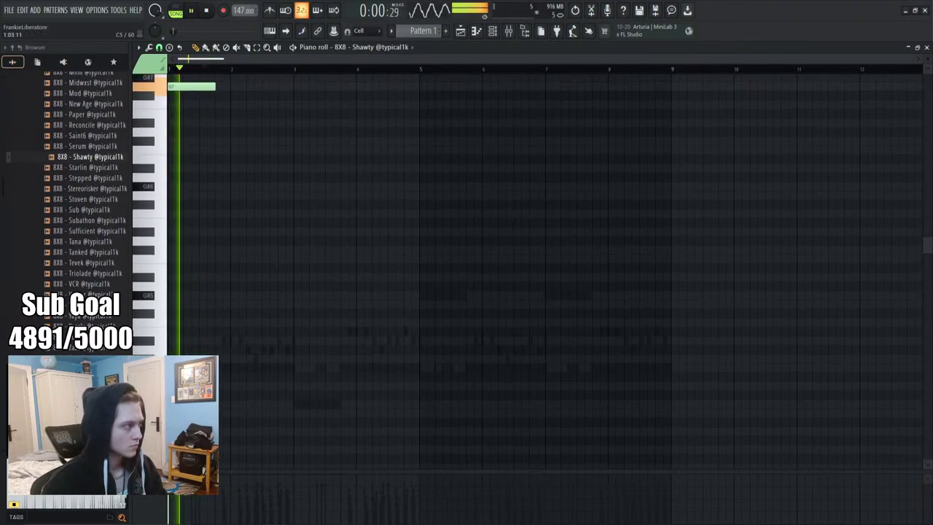
scroll(270, 296, "up", 3)
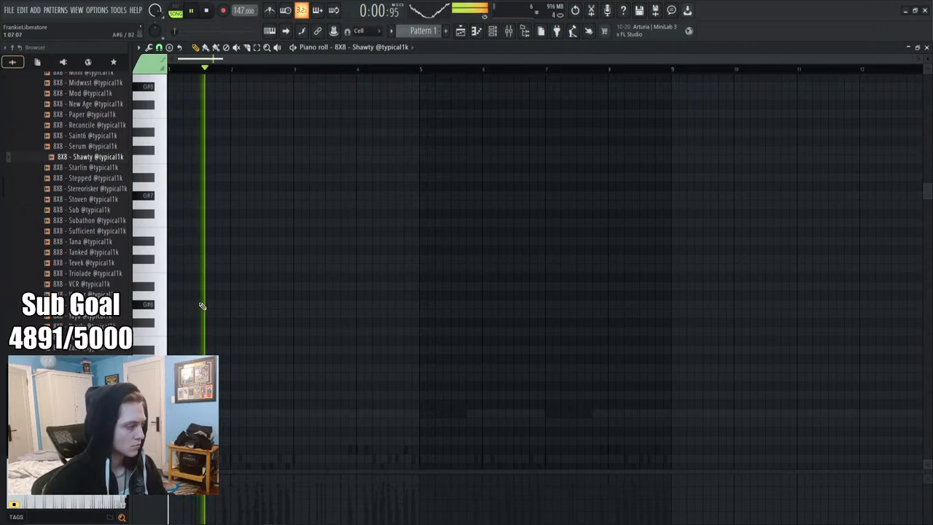
key("space")
Build the 8X8 - Shawty opening in bar 1 with a G#6 note, a G#5 slide from step 5 and a C#6 note from step 13
scroll(202, 306, "down", 2)
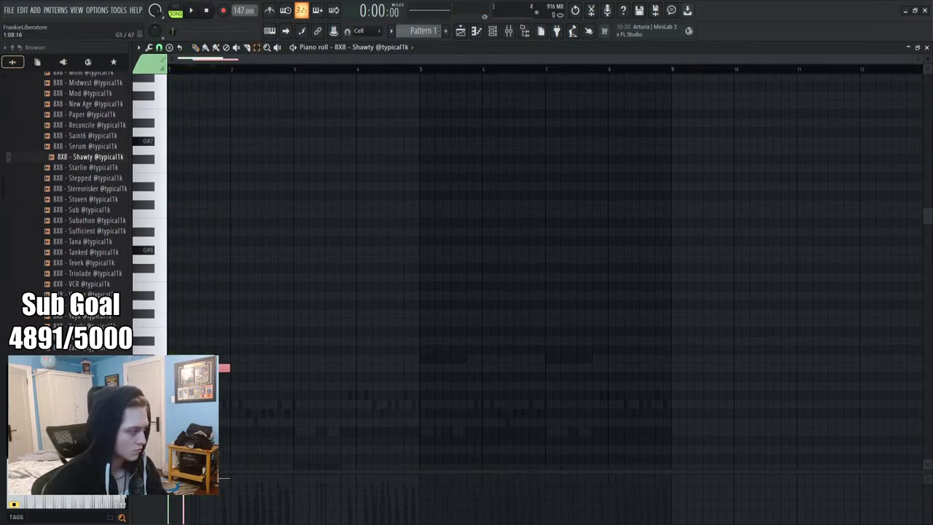
scroll(223, 368, "down", 1)
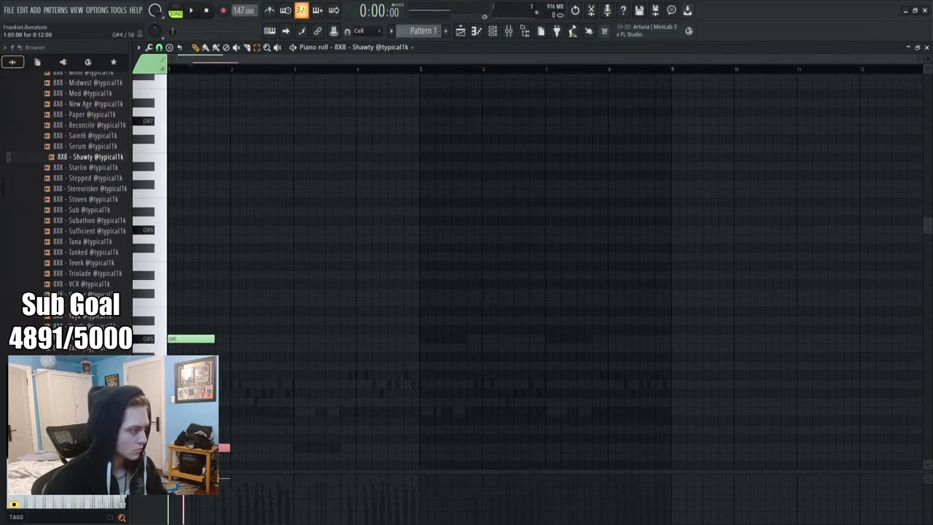
double_click(191, 338)
left_click(518, 325)
key("space")
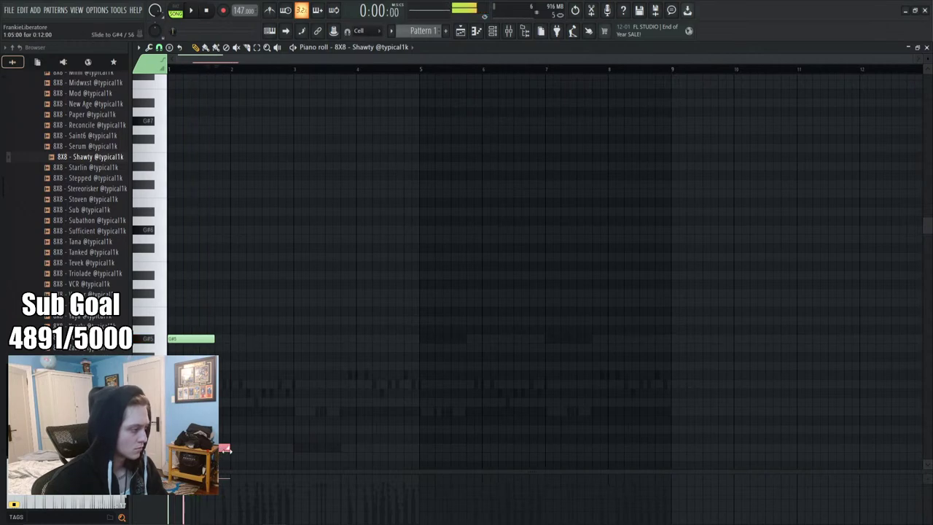
scroll(227, 313, "down", 2)
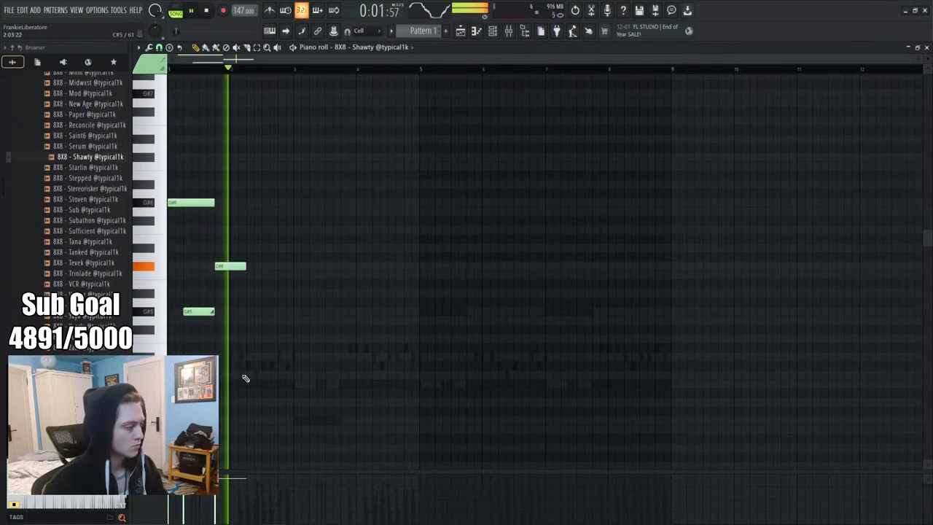
Lower the 8X8 - Shawty opening by one octave and extend its C#5 note to the end of bar 2
key("space")
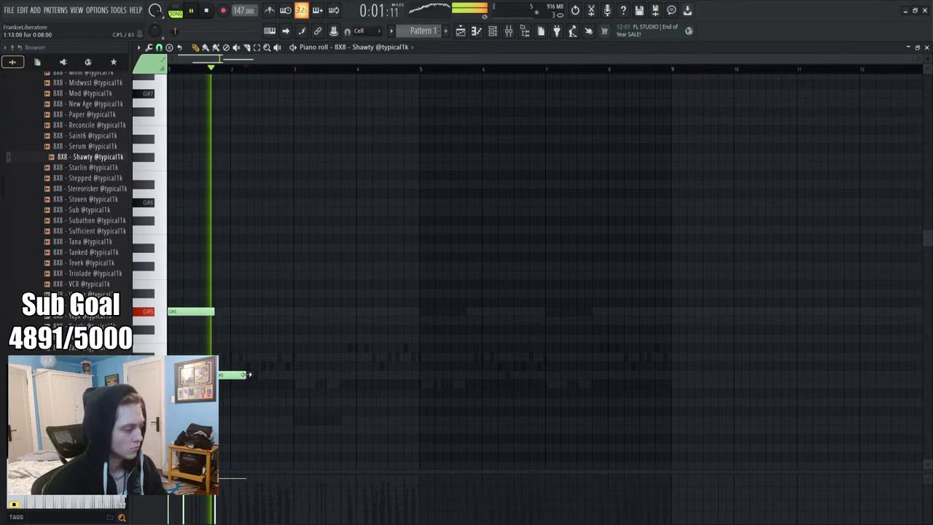
left_click_drag(250, 390, 292, 395)
key("space")
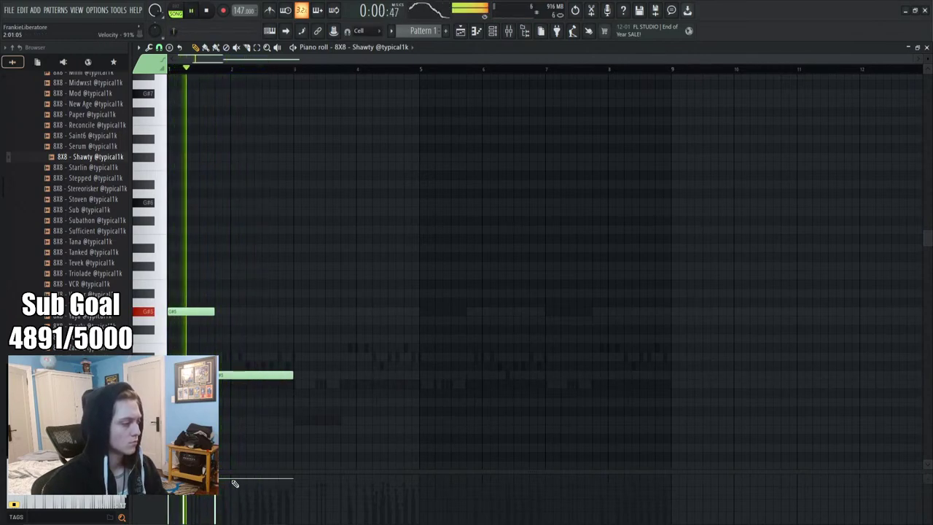
key("space")
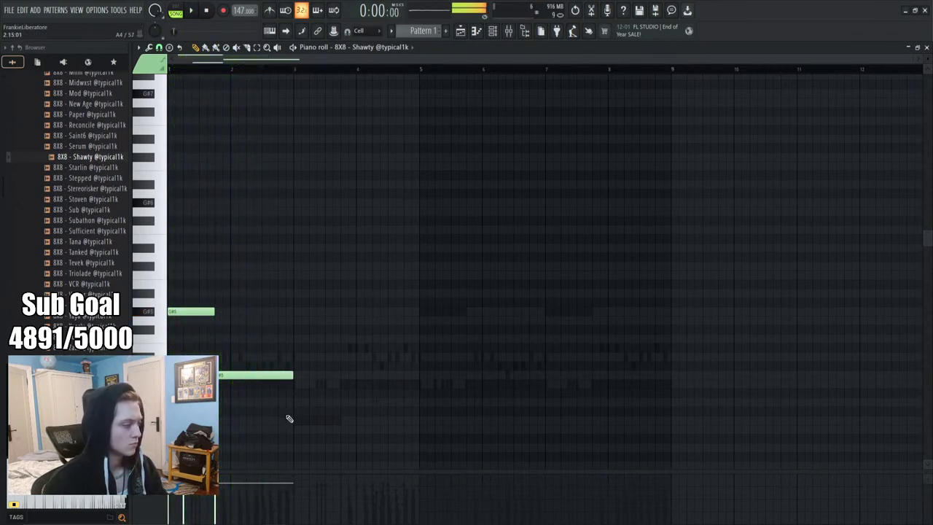
key("space")
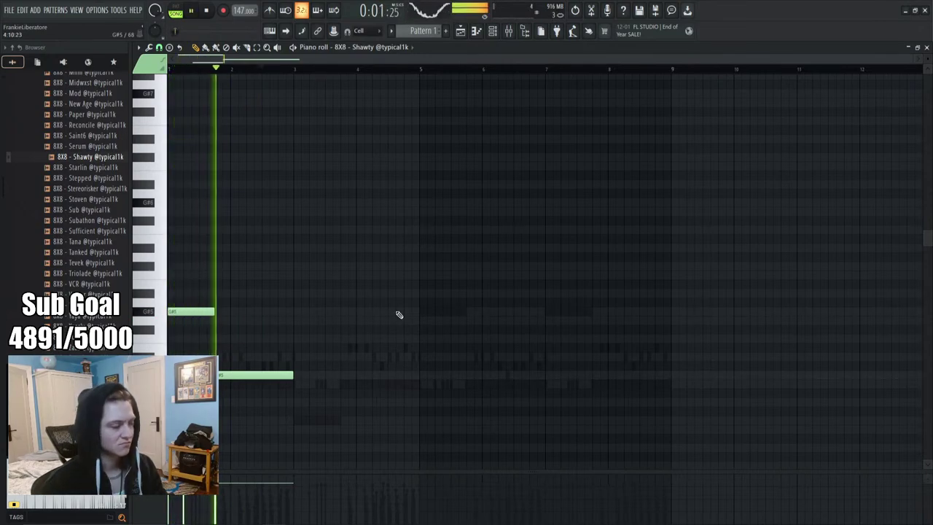
Duplicate the two-bar 8X8 - Shawty phrase until it fills bars 1 to 8
key("ctrl+a")
key("ctrl+b")
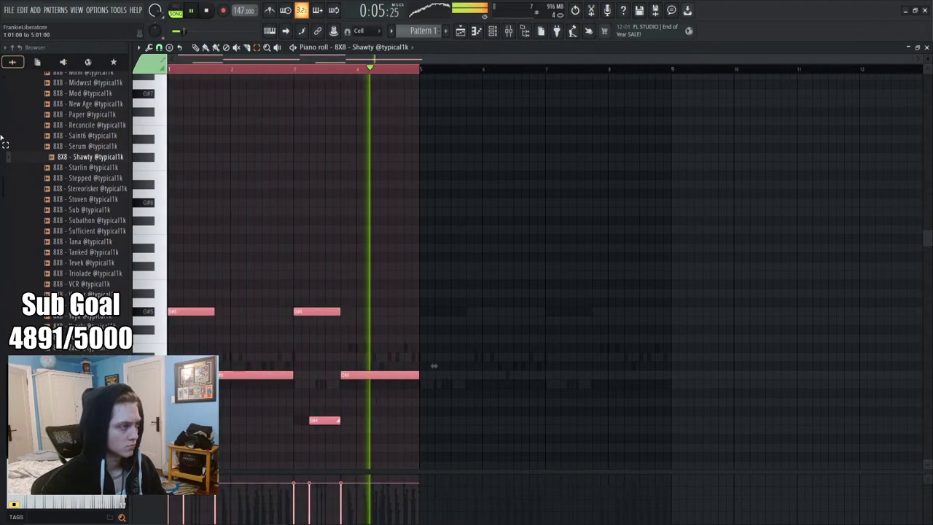
key("ctrl+b")
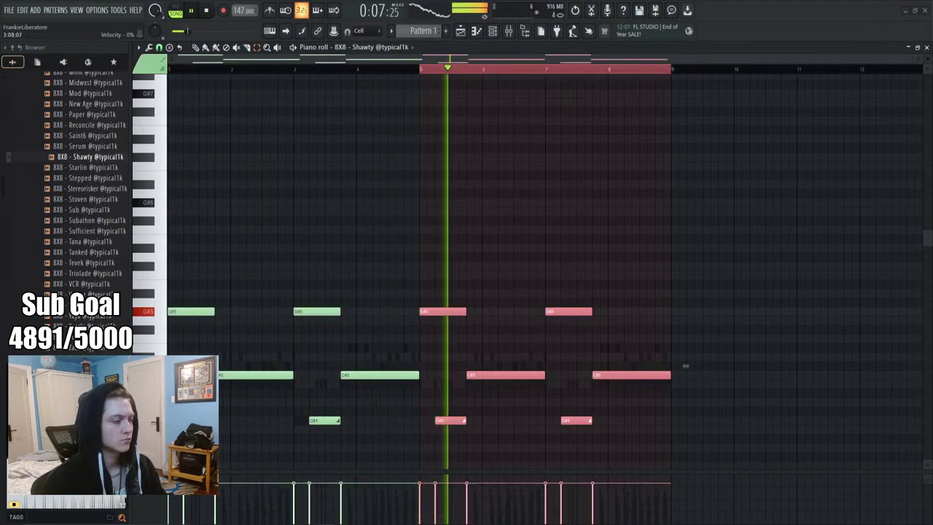
key("ctrl+d")
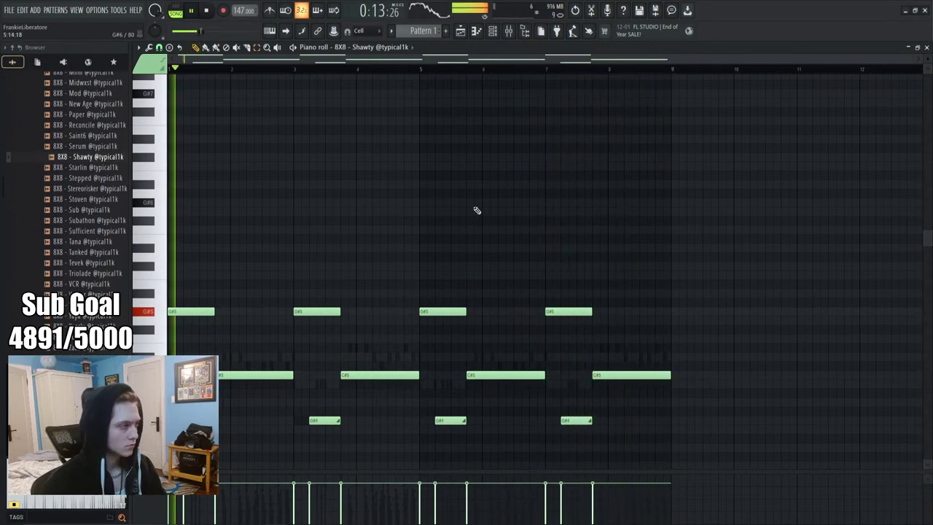
Try splitting the C#5 note in bar 2 at step 9 and audition the result
left_click(500, 33)
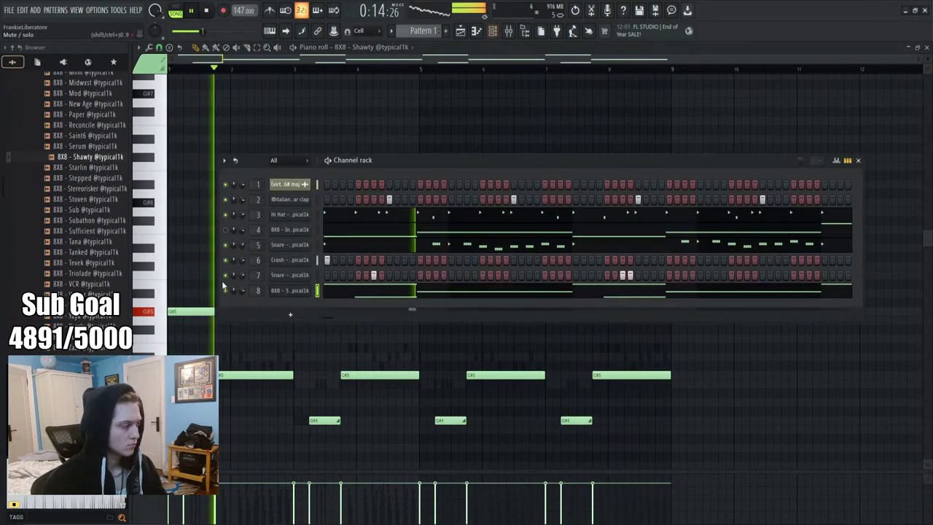
left_click(269, 373)
right_click(272, 373)
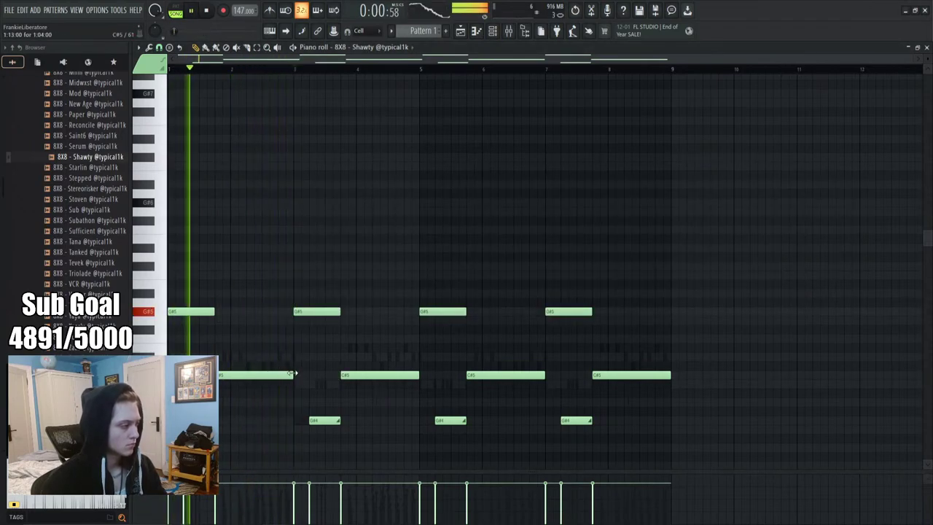
mouse_move(294, 373)
left_mouse_down()
mouse_move(263, 374)
mouse_move(317, 374)
mouse_move(294, 374)
left_mouse_up()
key("space")
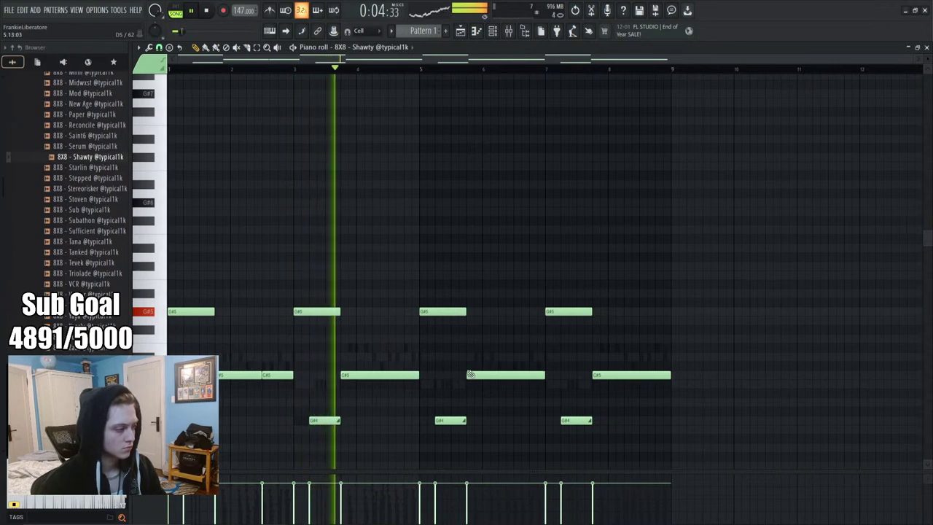
key("ctrl+z")
right_click(277, 376)
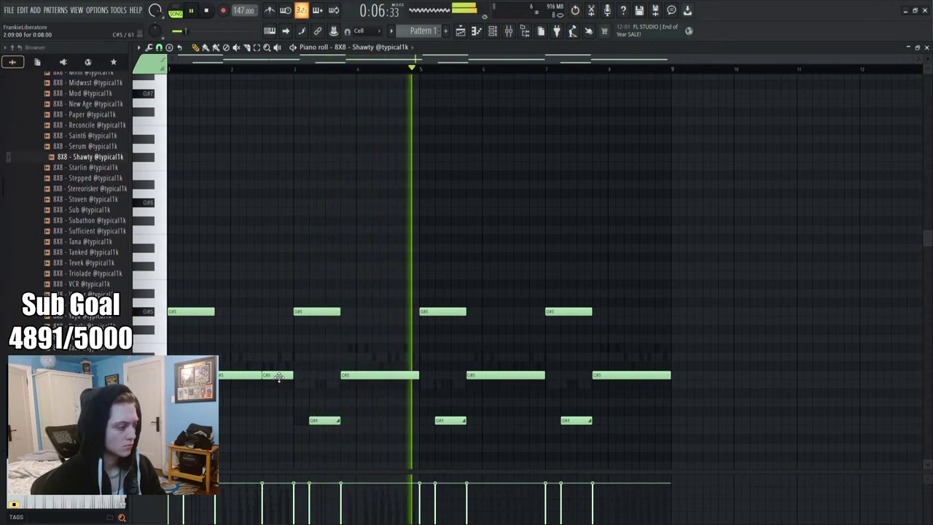
key("space")
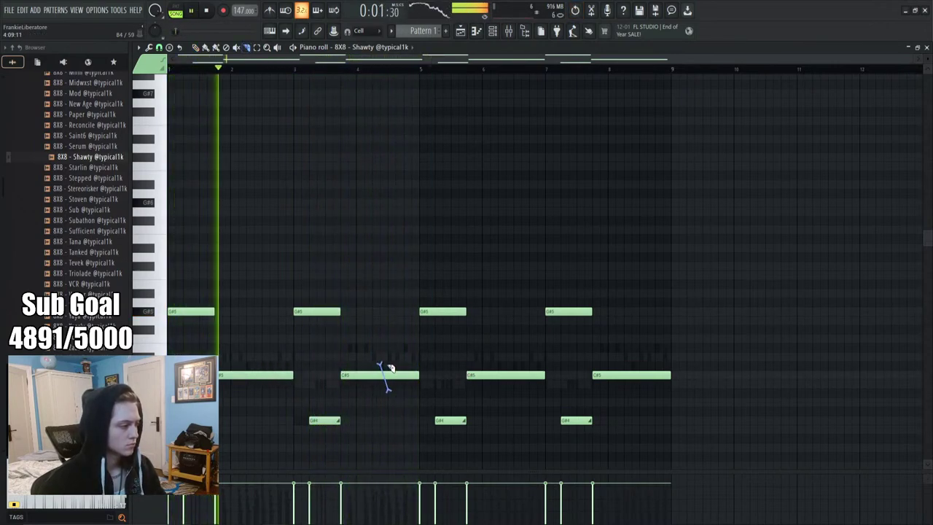
Split the C#5 note in bar 4 at step 9 and replace bars 5 to 8 with a copy of bars 1 to 4
left_click(388, 365)
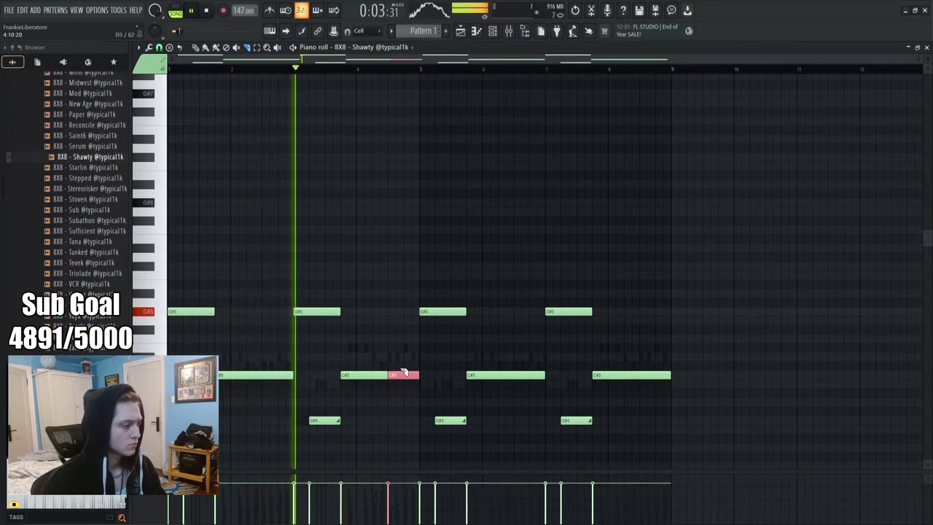
key("e")
left_click_drag(637, 433, 433, 270)
key("Delete")
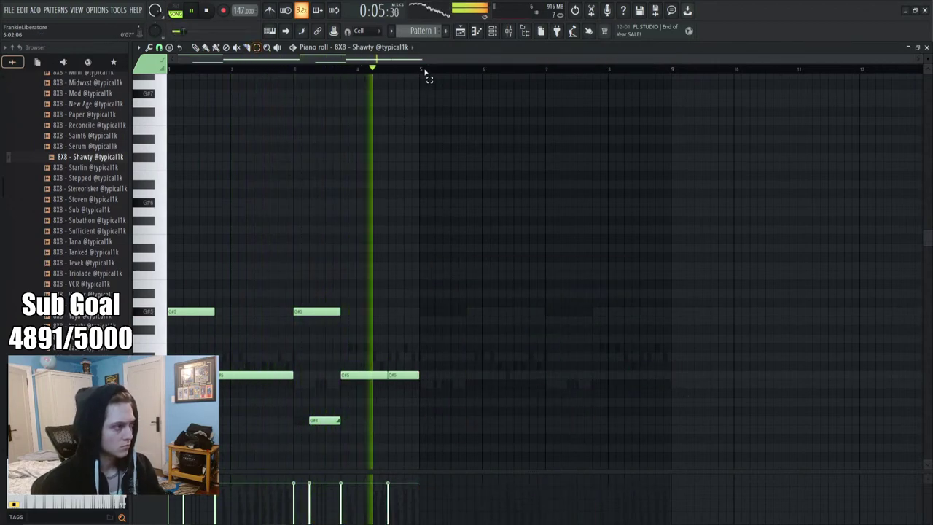
key("ctrl+a")
key("ctrl+b")
left_click(454, 104)
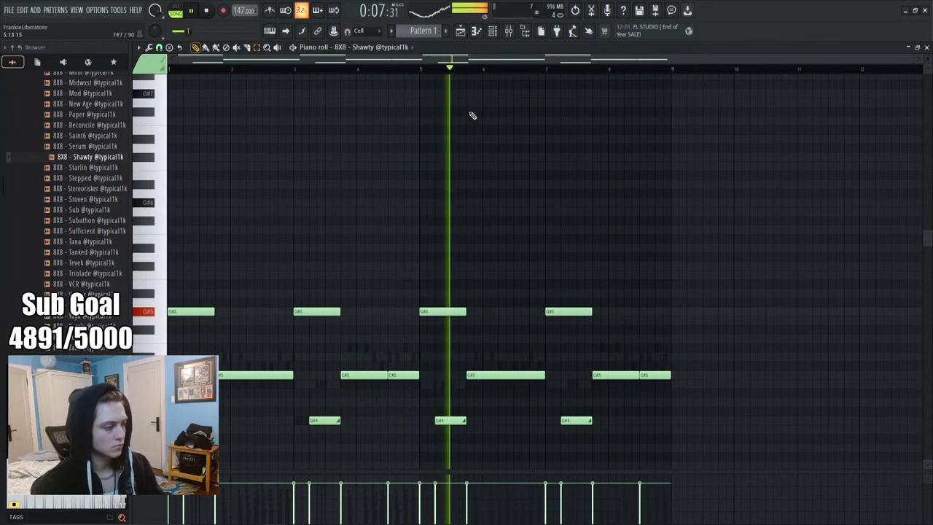
key("space")
key("p")
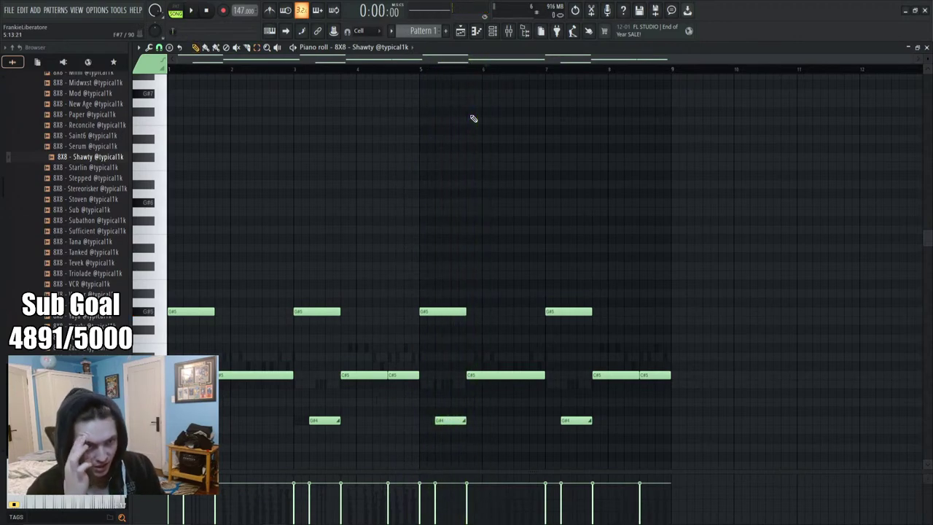
Swap the channel 8 sample for 8X8 - Yearly and raise its note velocities to 100%
left_click(494, 31)
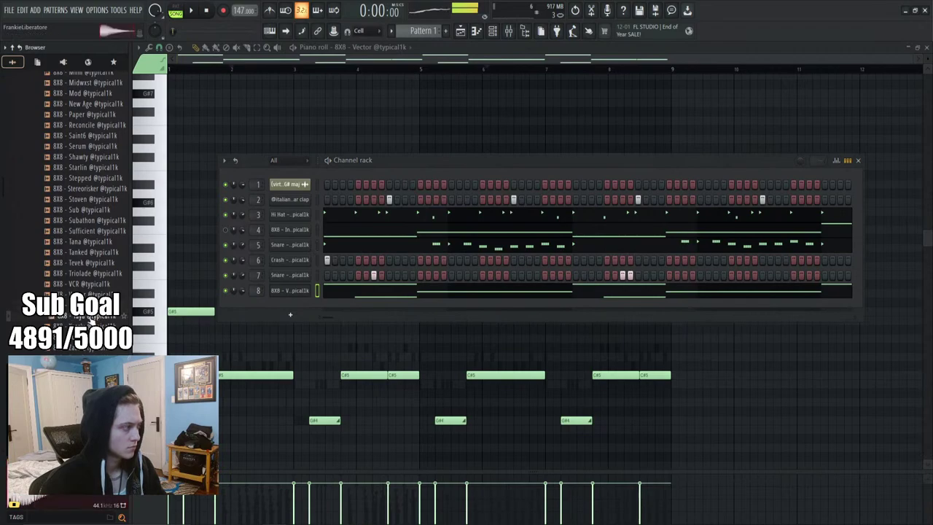
left_click(293, 292)
left_click(277, 359)
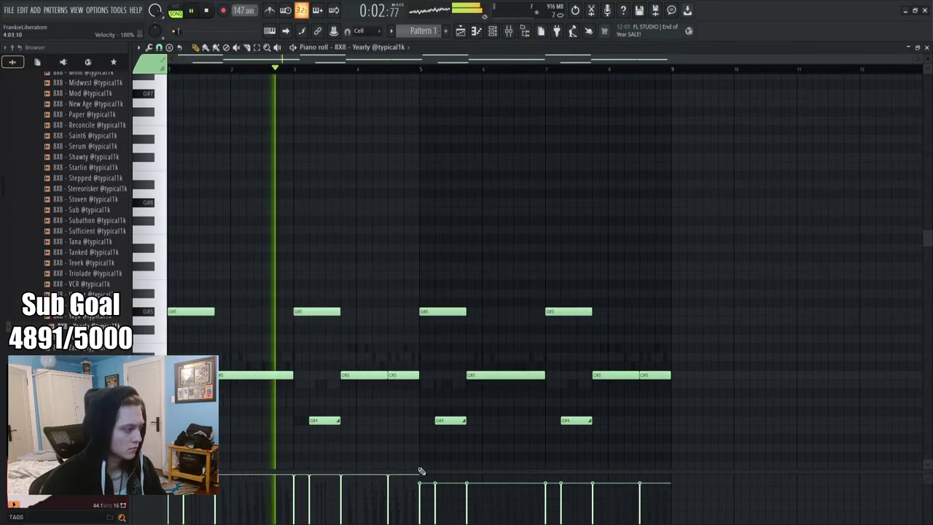
Listen to the 8X8 - Yearly channel soloed and then together with the other channels
key("F6")
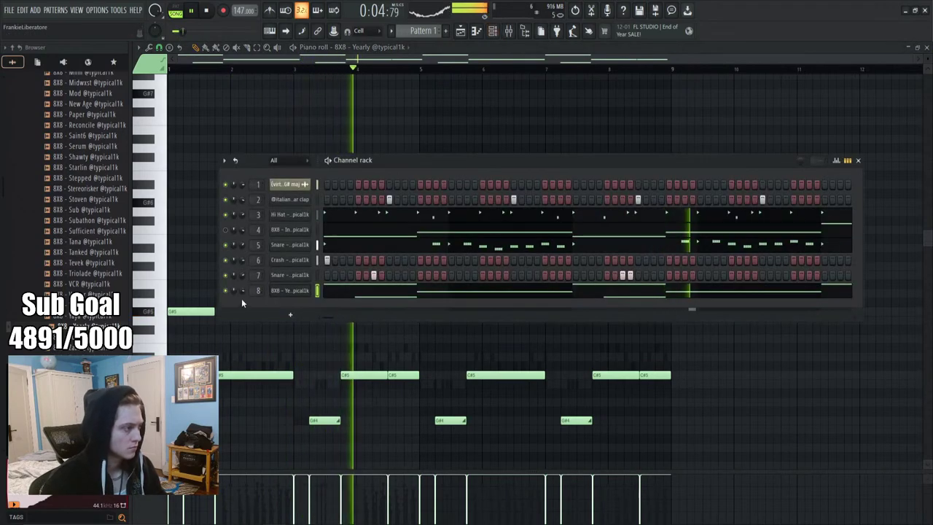
key("space")
key("space")
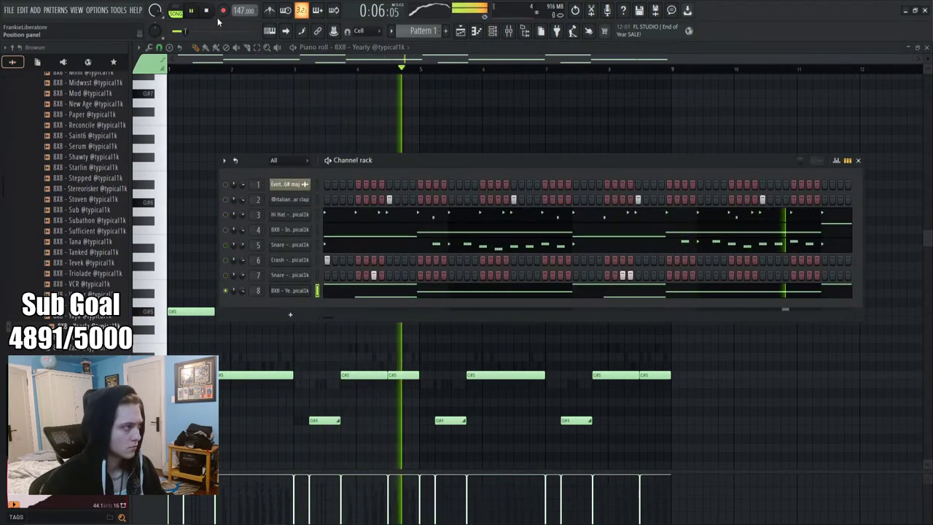
right_click(226, 290)
key("space")
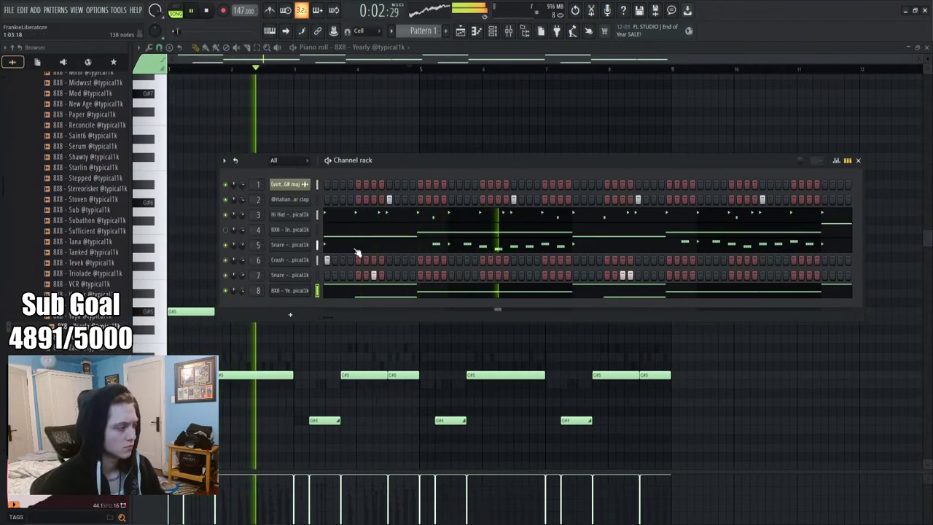
key("F6")
Raise the G#5 note at the start of bar 7 by one octave to G#6
scroll(83, 252, "up", 10)
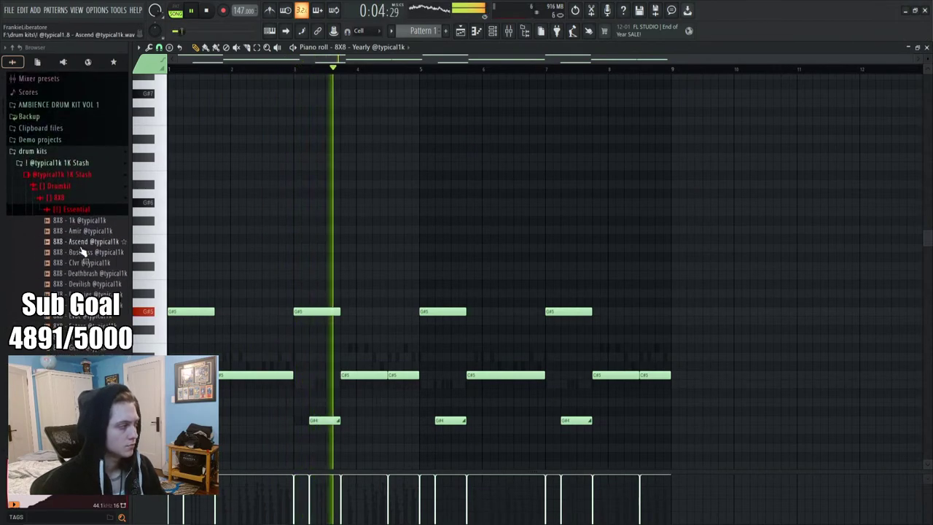
scroll(82, 252, "down", 10)
left_click(437, 301)
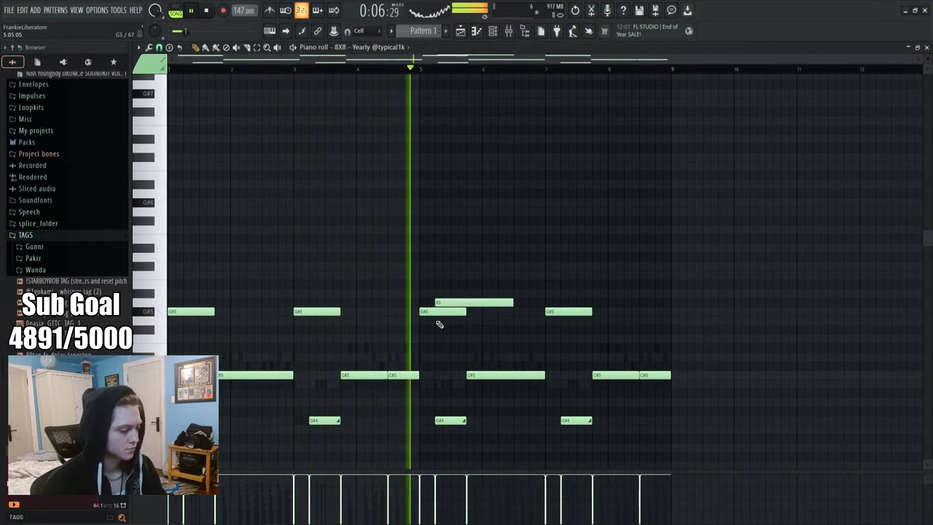
right_click(496, 302)
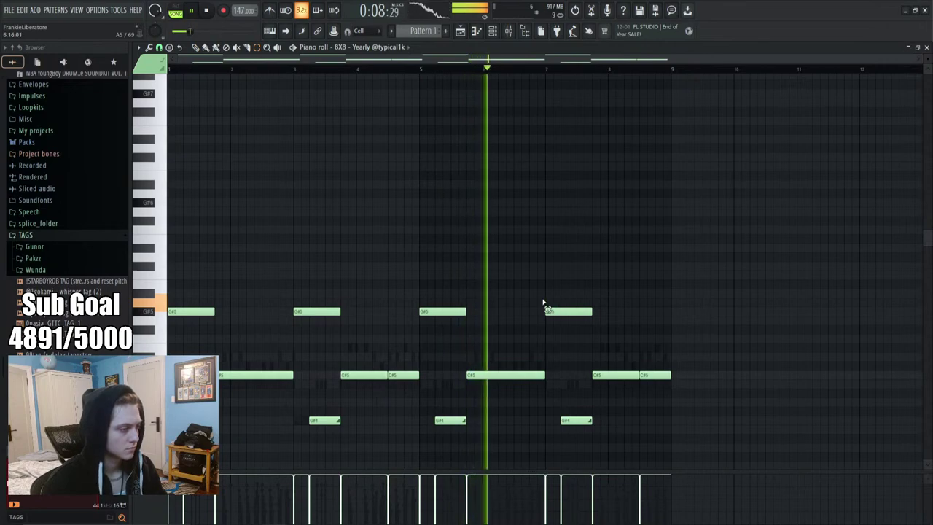
left_click(548, 312, "ctrl")
key("ctrl+Up")
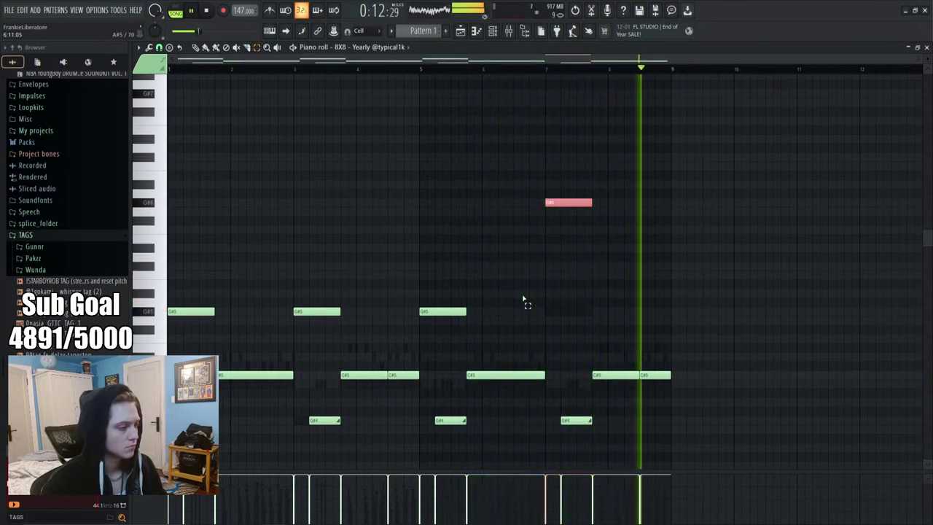
key("ctrl+d")
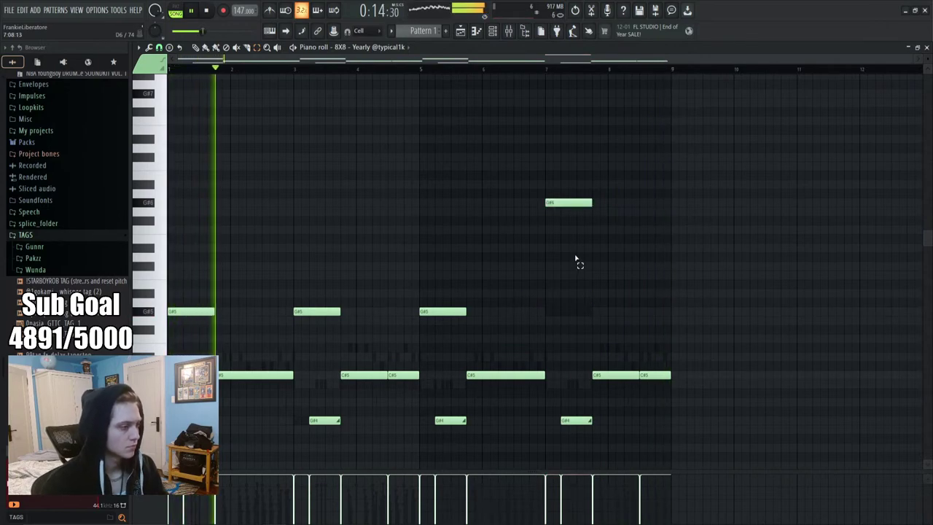
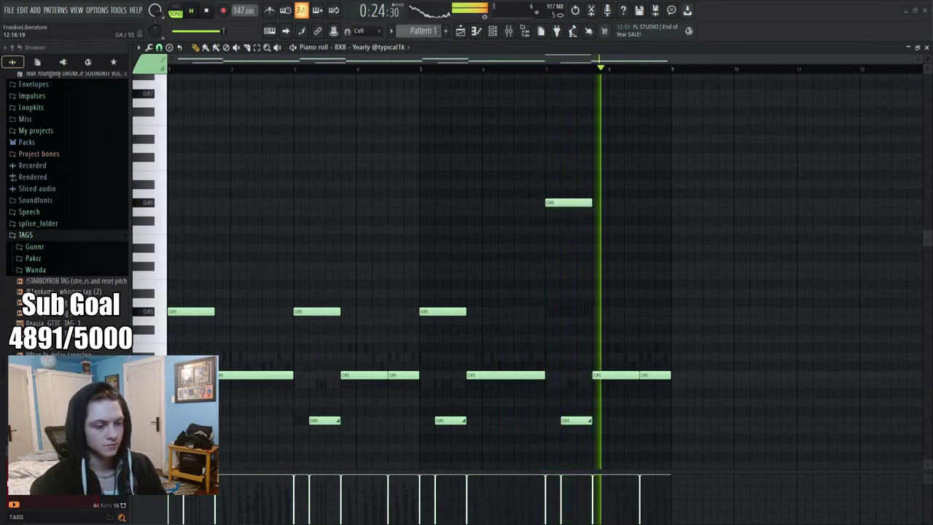
Audition the 8X8 - Yearly part in higher octaves, lowering its C# notes a semitone so they end on C5
left_click(674, 223)
key("space")
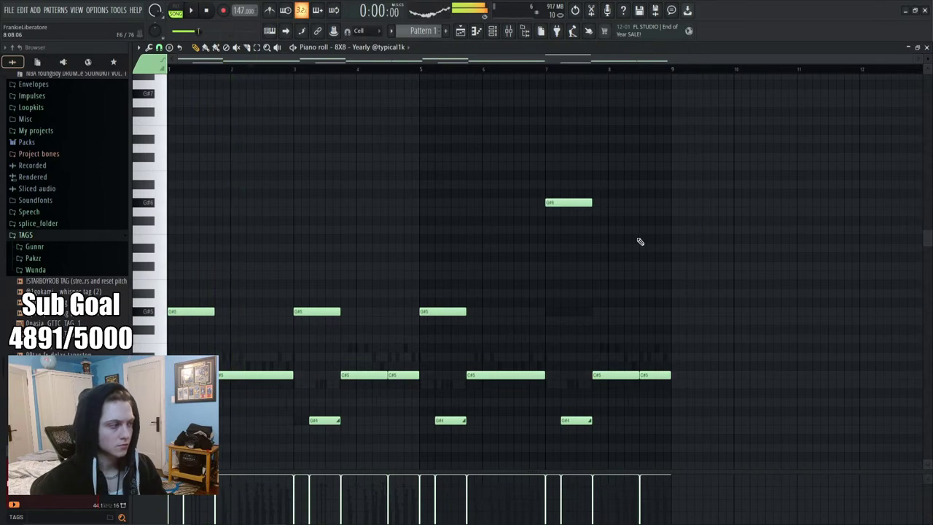
scroll(640, 241, "down", 4)
key("space")
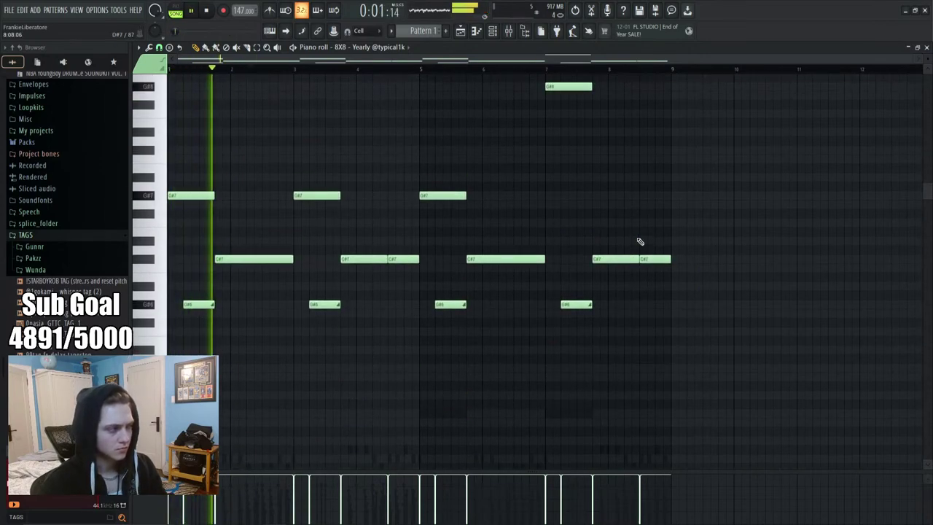
left_click_drag(678, 260, 216, 231)
key("shift+Down")
key("ctrl+d")
key("ctrl+Down")
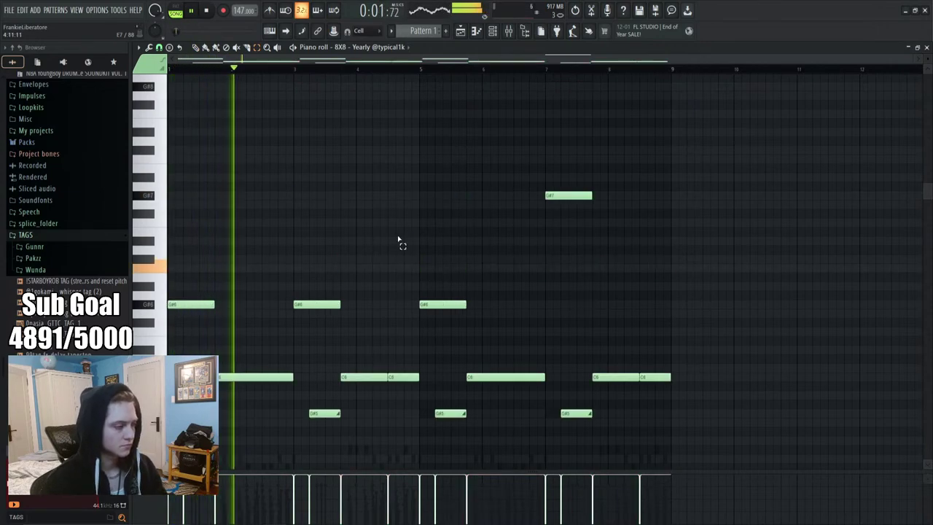
scroll(399, 241, "up", 2)
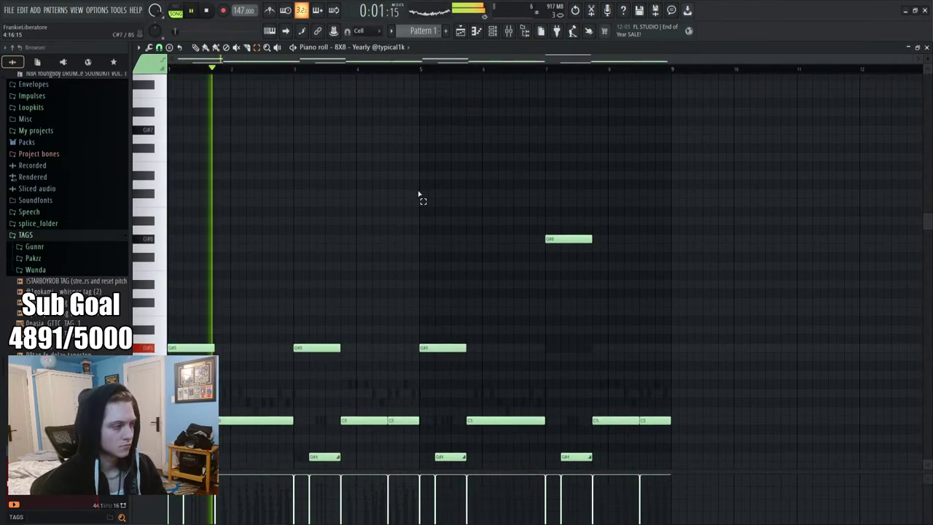
scroll(421, 195, "down", 3)
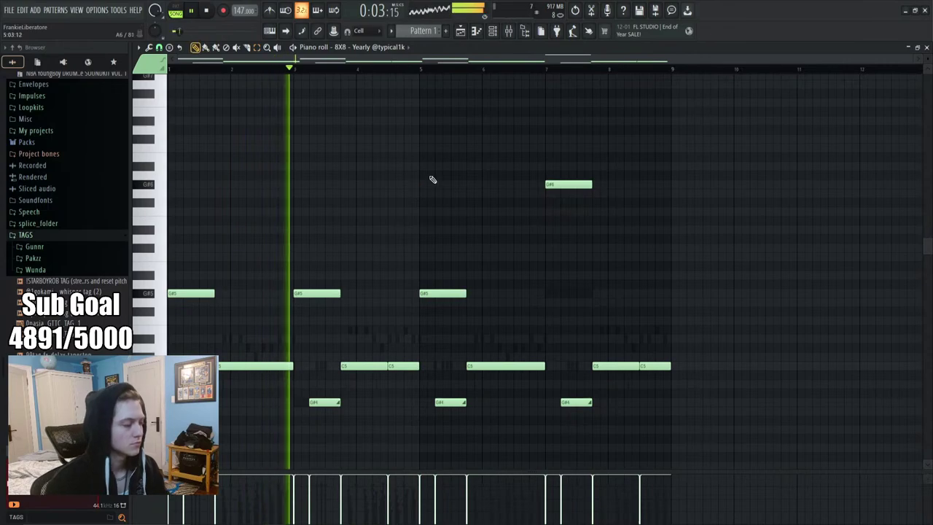
Add the Chant - Beauty sample from the drum kit's Chants folder as a new channel and place one hit at bar 3
key("F6")
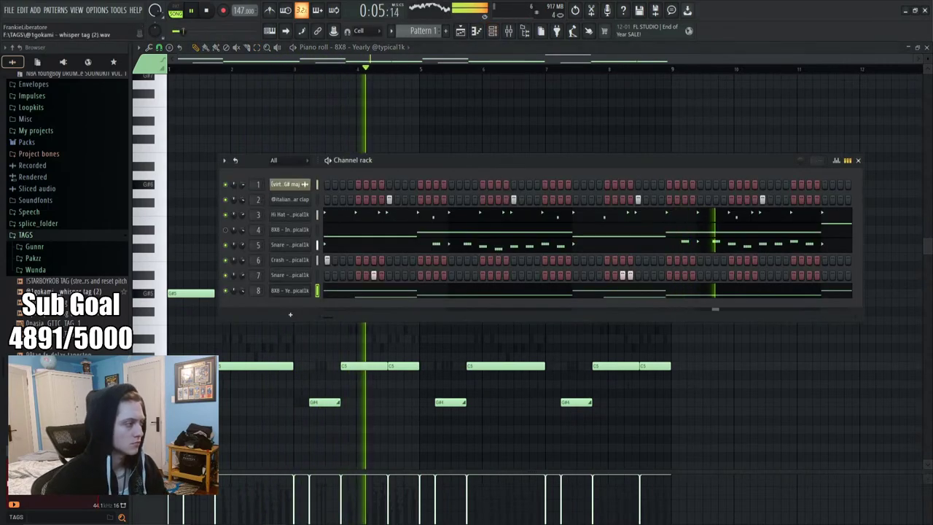
scroll(54, 252, "up", 10)
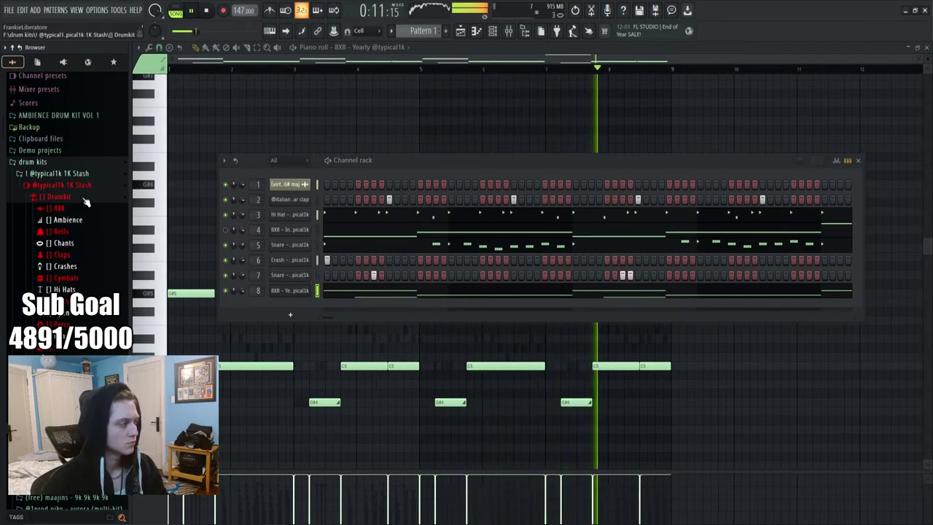
left_click(64, 243)
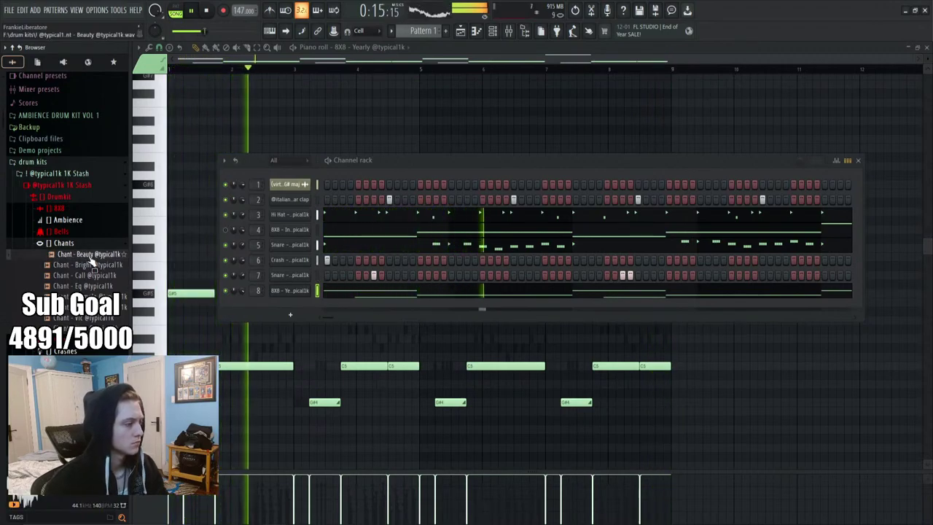
left_click_drag(90, 259, 266, 305)
left_click(576, 306)
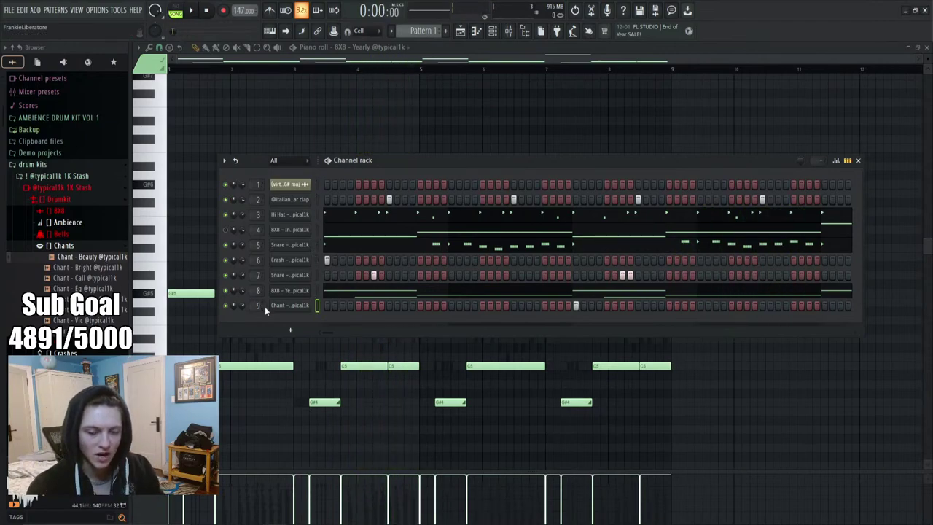
Duplicate the first four bars of the Chant - Beauty pattern so the chant repeats at bar 7, and play the beat
right_click(296, 312)
left_click(348, 305)
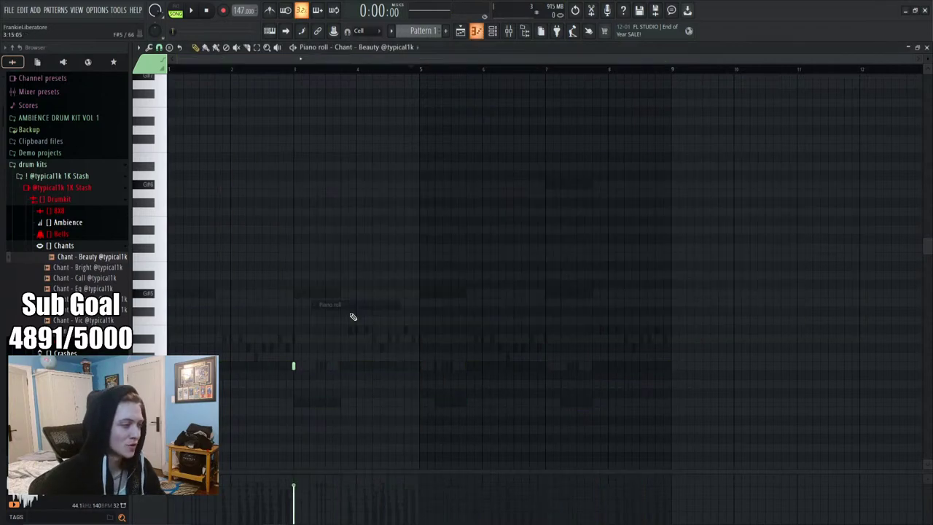
left_click_drag(180, 90, 420, 93)
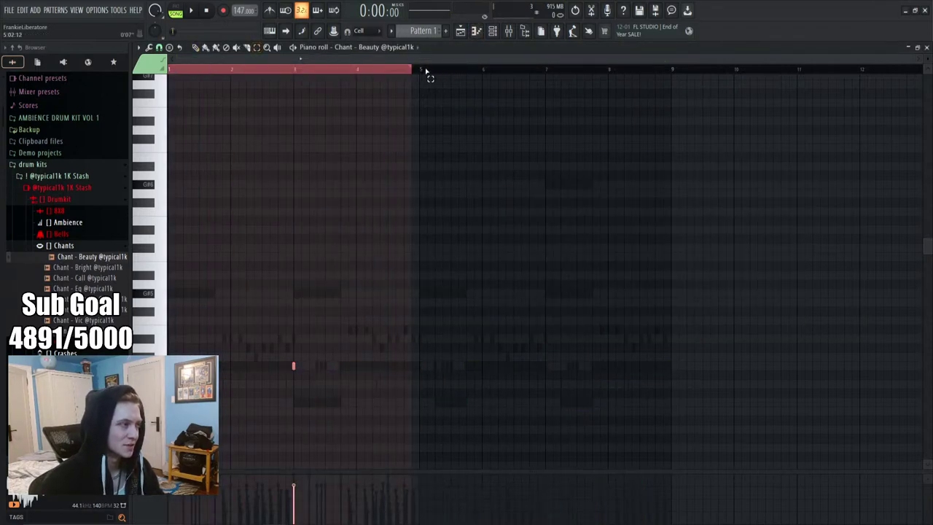
key("ctrl+b")
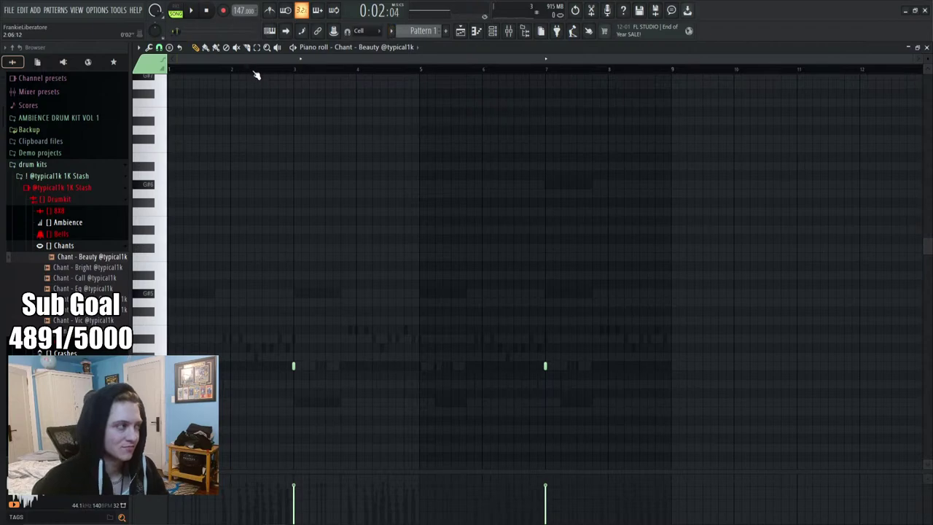
key("space")
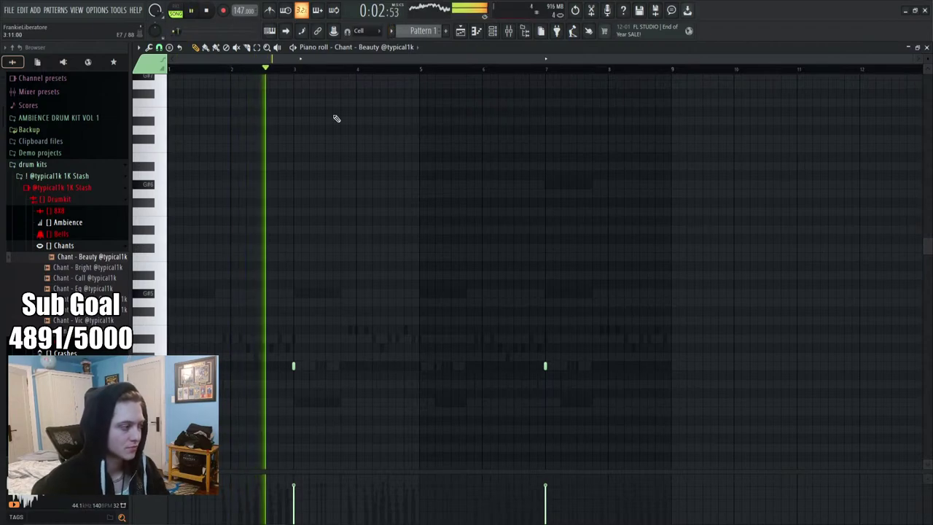
Make 8X8 - Inferno audible in place of 8X8 - Yearly and lower Inferno's G#5 notes in bars 5 and 7 to G#4
key("F6")
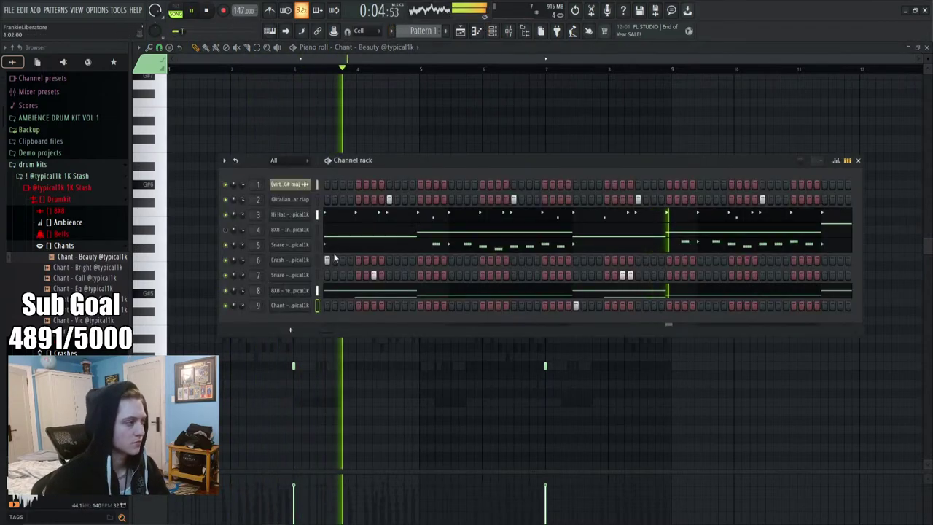
right_click(290, 229)
left_click(325, 230)
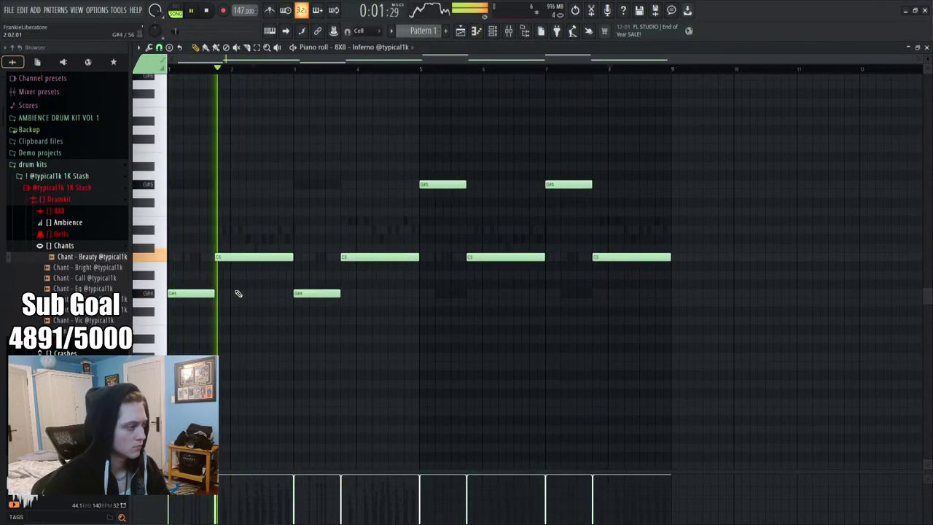
left_click_drag(430, 192, 599, 166)
key("ctrl+Down")
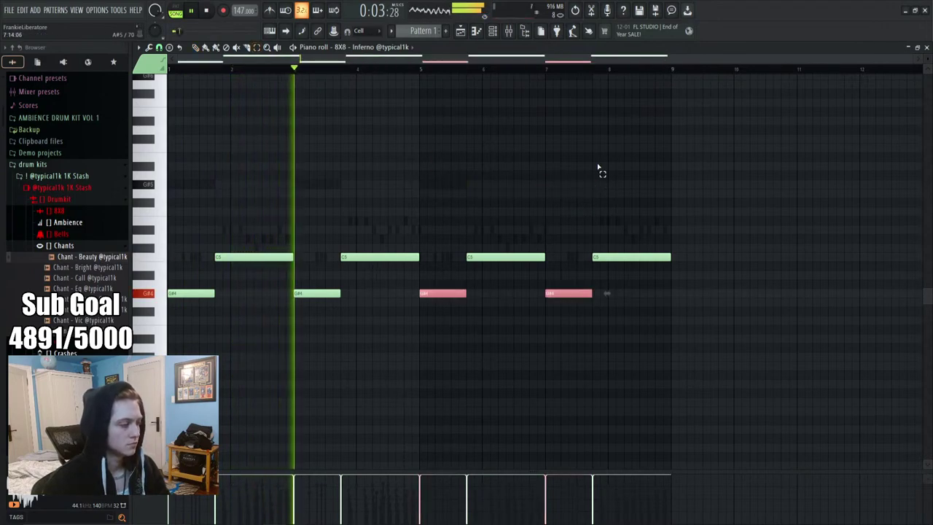
Split the Inferno G#4 note in bar 5 in half, shorten its first part, and replace the bar 7 note with a copy of the pair
left_click(444, 293)
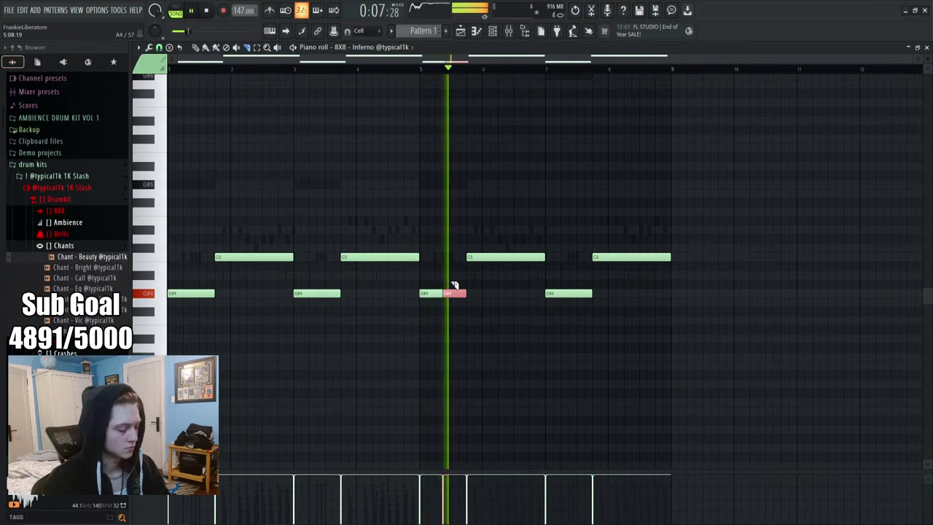
key("space")
left_click(463, 328)
left_click(459, 292)
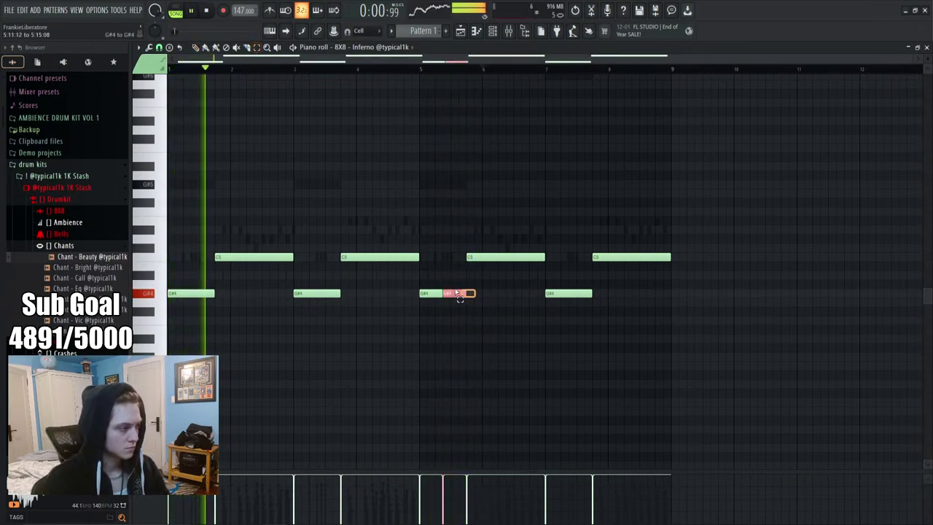
left_click(429, 293)
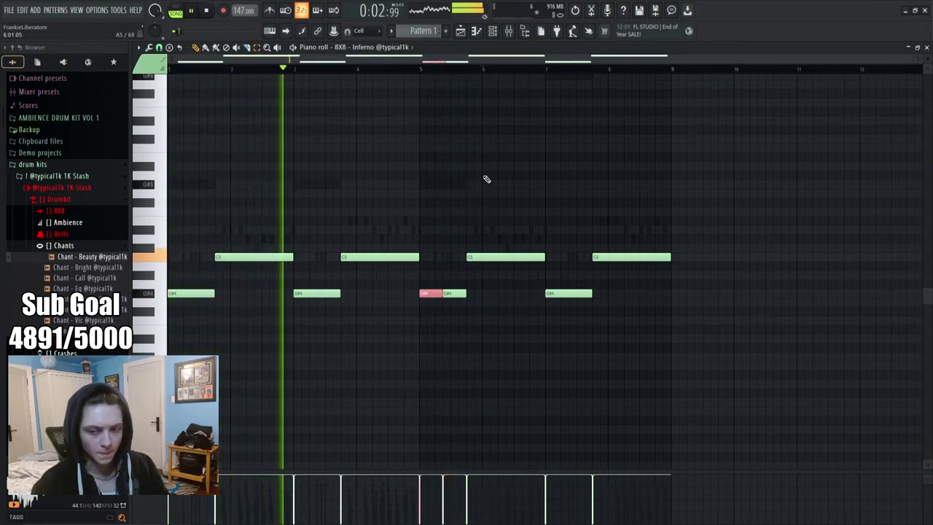
scroll(452, 158, "up", 3)
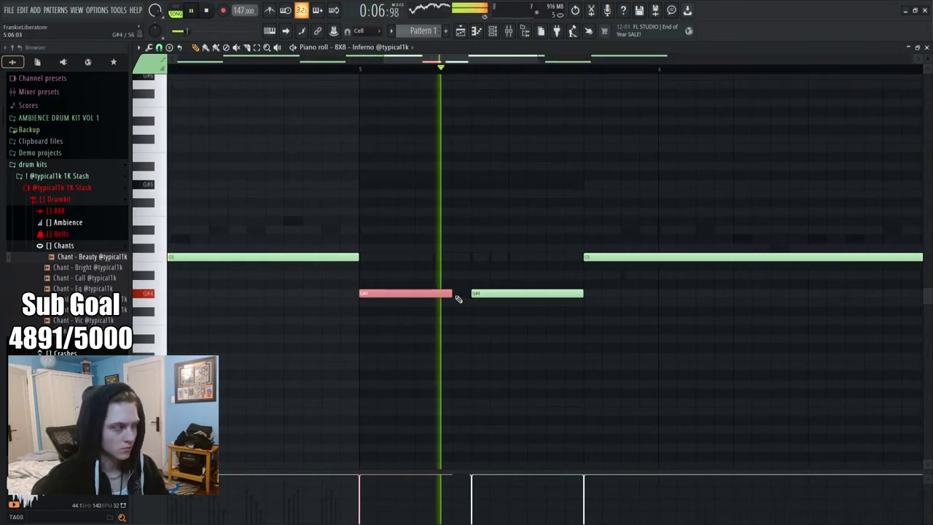
scroll(339, 71, "down", 3)
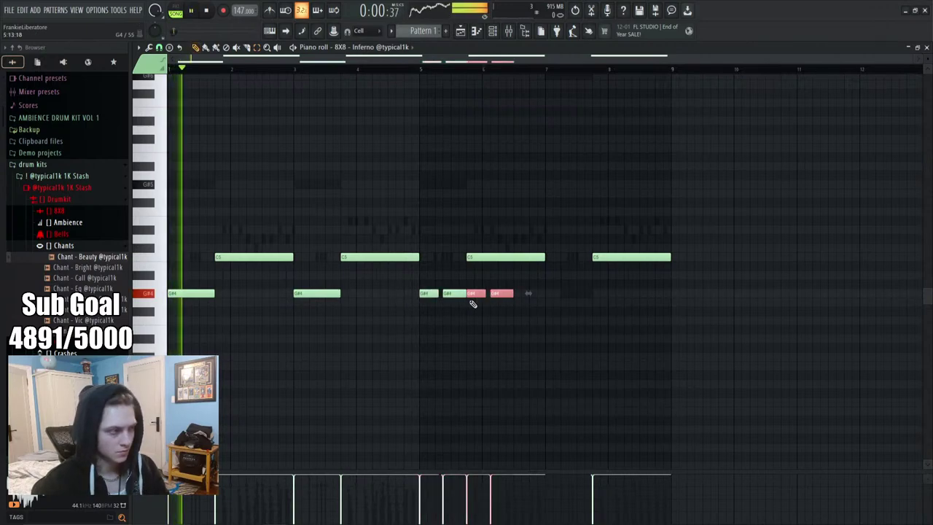
left_click_drag(472, 303, 551, 304)
left_click(433, 69)
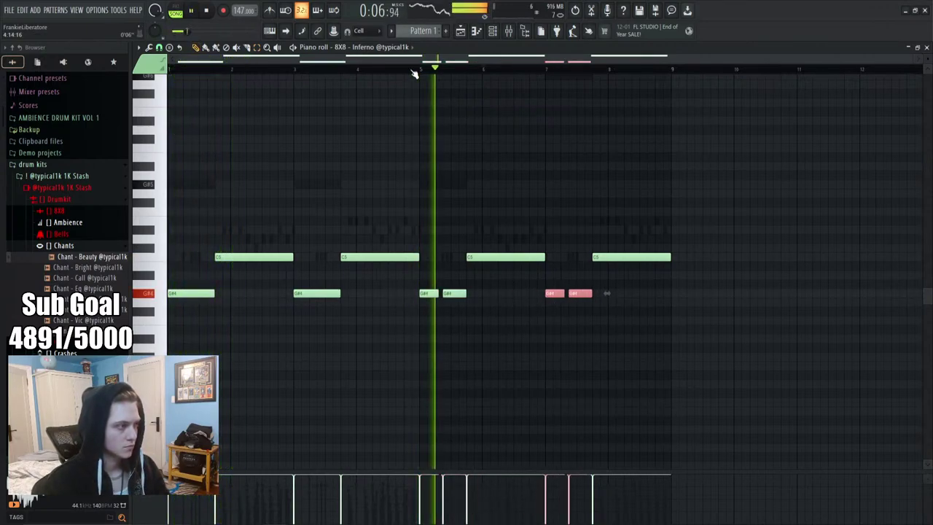
left_click(558, 168)
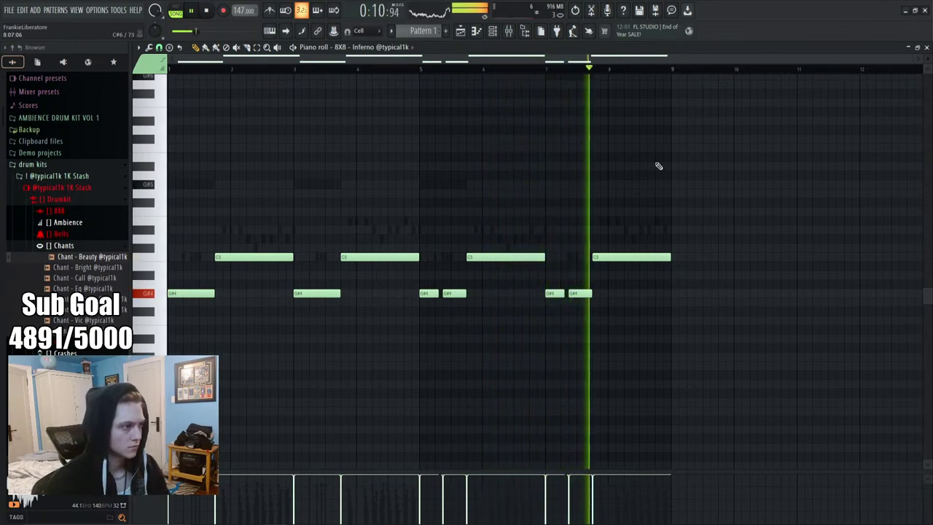
Split the final Inferno C5 note in bar 8 and lengthen the short end piece slightly toward the front
left_click(663, 255)
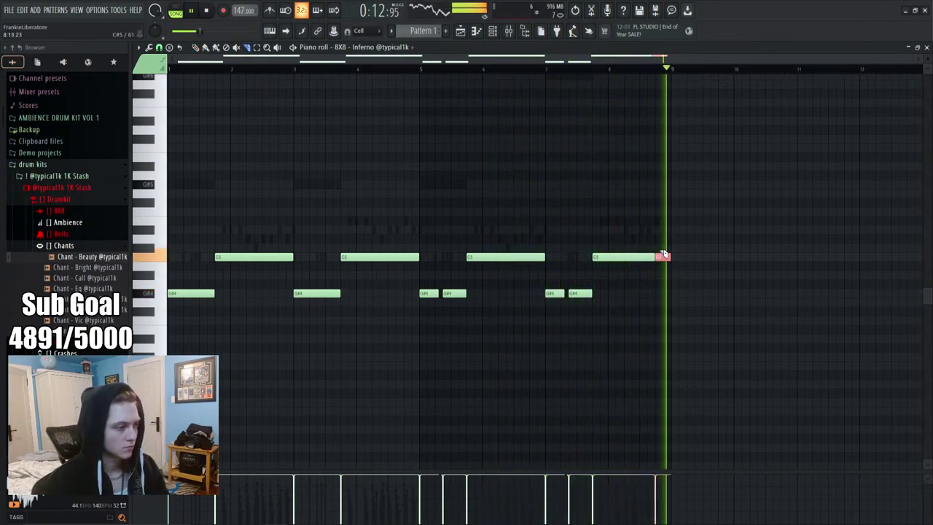
left_click_drag(659, 256, 647, 257)
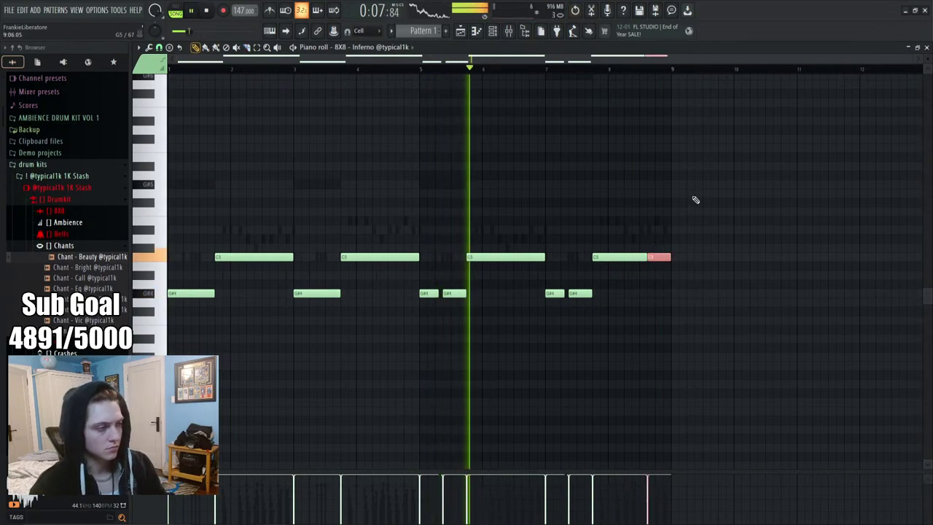
scroll(525, 80, "down", 2)
Try the 8X8 - Iso Tweaked sample on channel 4 and put 8X8 - Inferno back
key("F6")
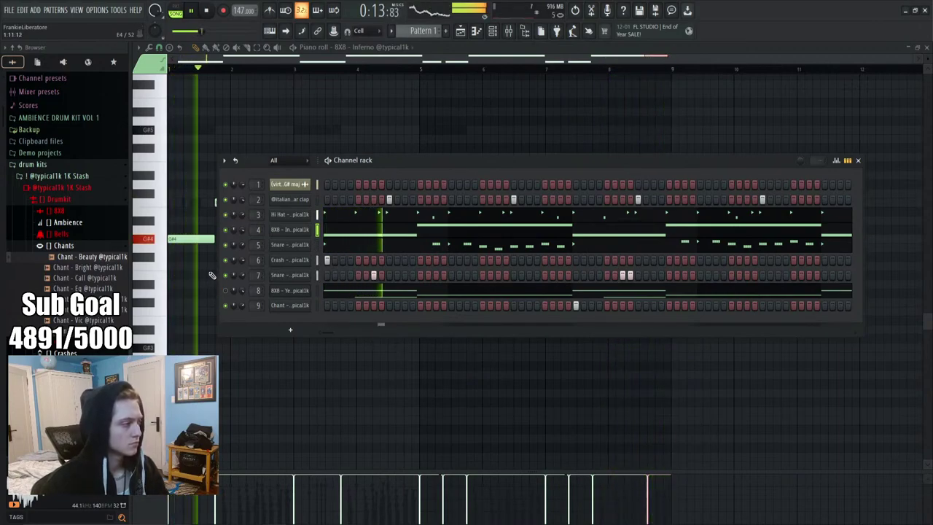
left_click(55, 210)
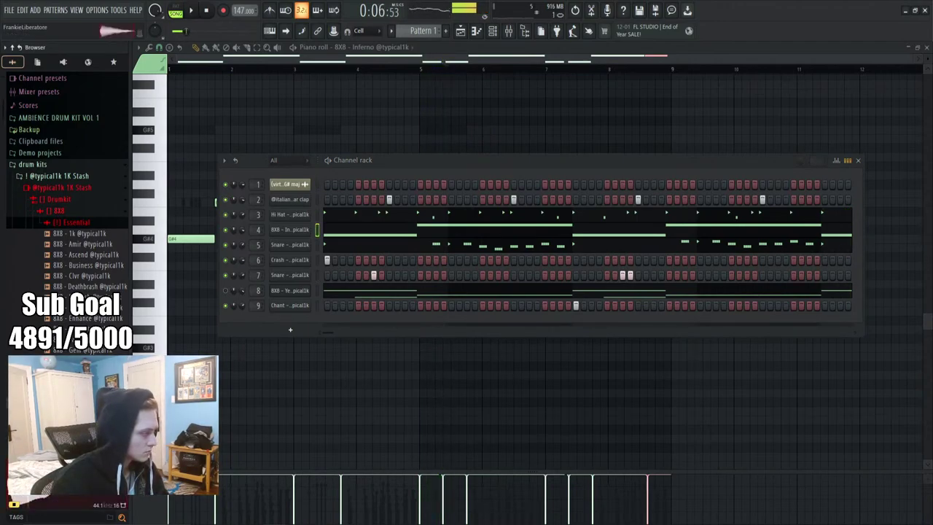
scroll(82, 291, "down", 4)
key("space")
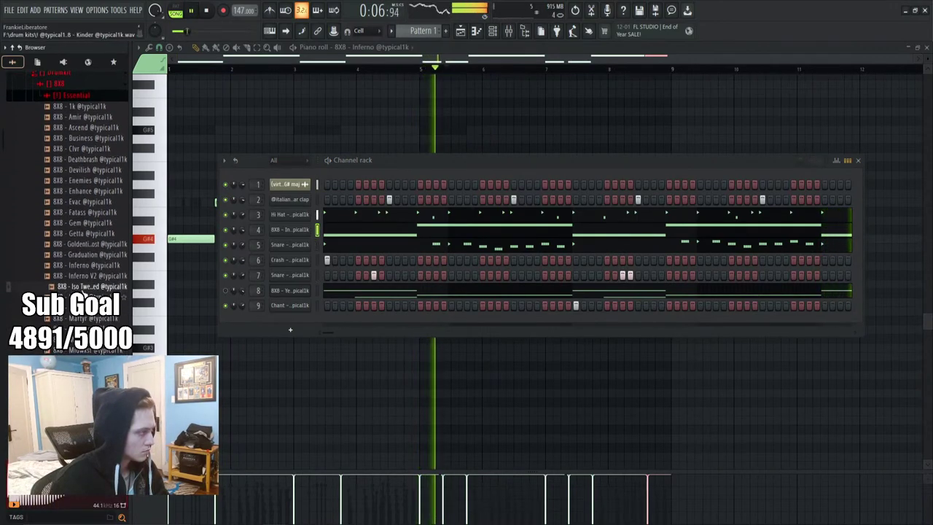
left_click_drag(290, 236, 289, 234)
key("space")
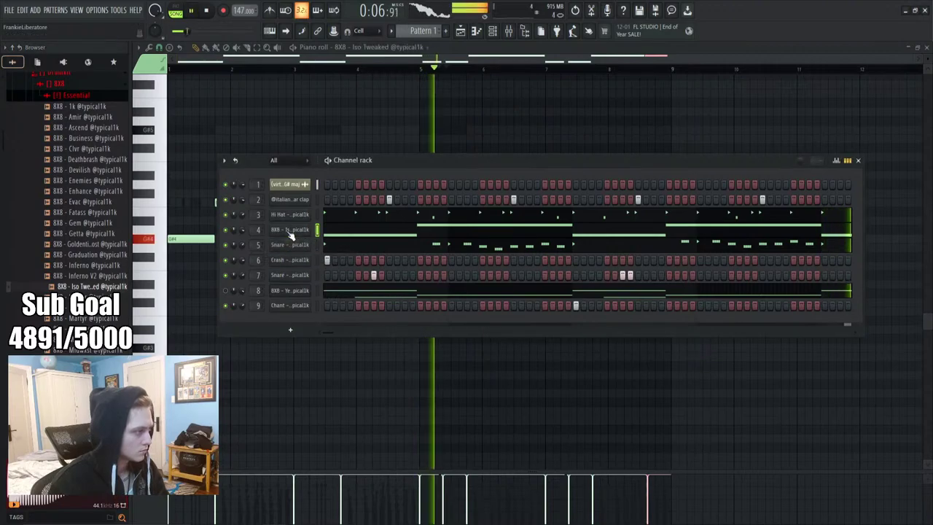
key("space")
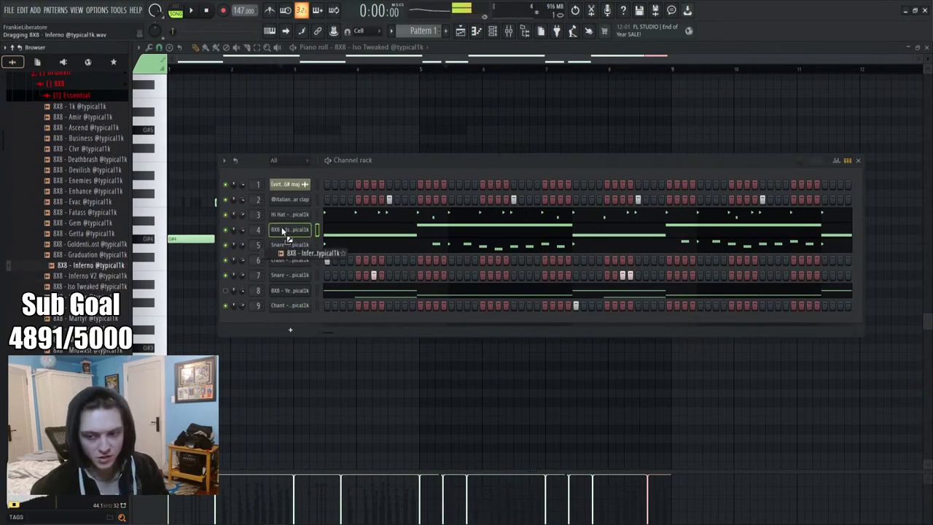
left_click_drag(283, 231, 286, 232)
Try the whole 8X8 - Inferno part one octave higher and return it to its original octave
key("F6")
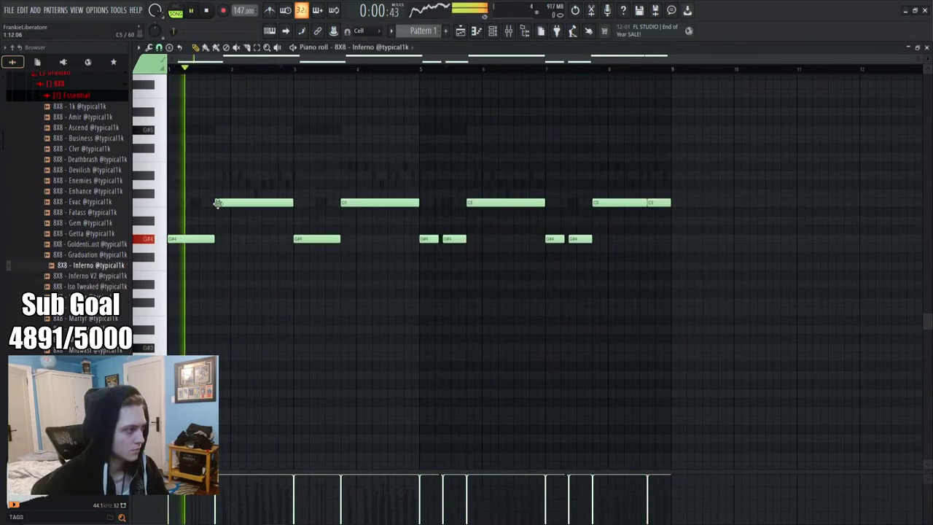
key("ctrl+Up")
key("space")
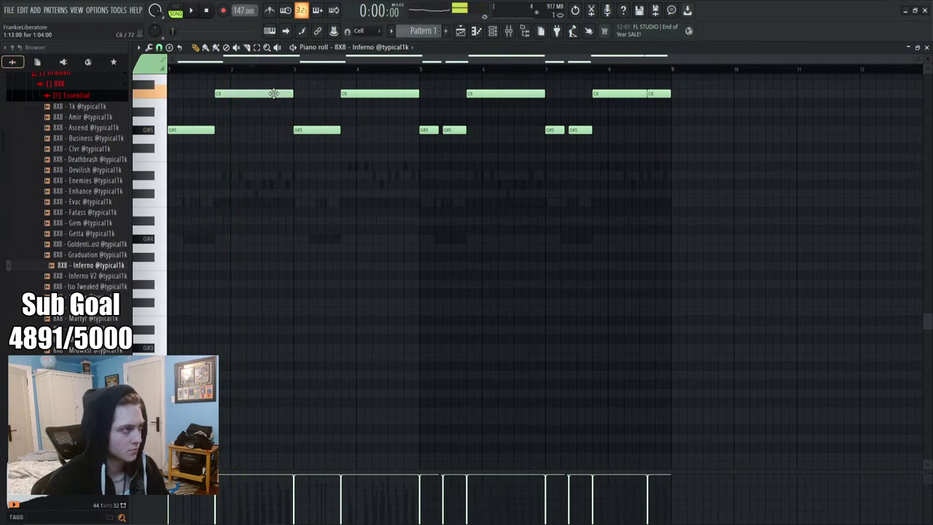
key("ctrl+Down")
key("space")
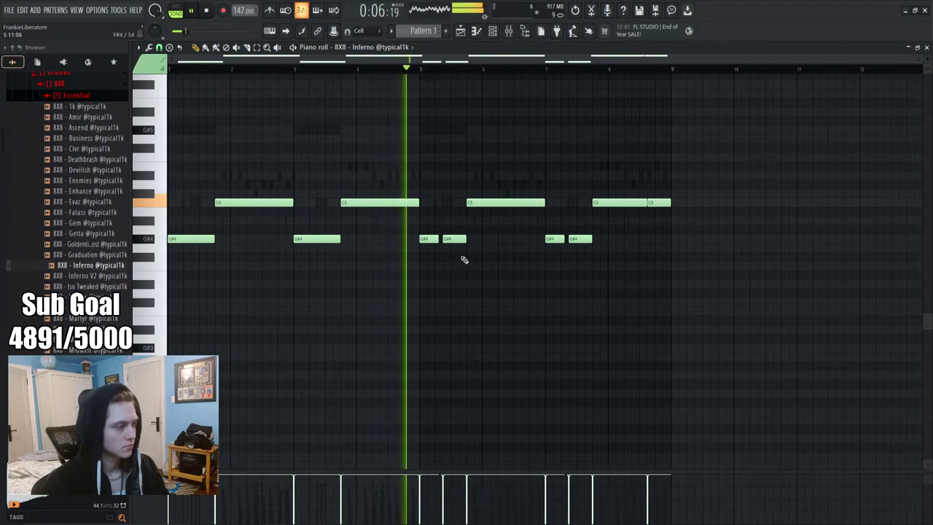
Raise the second G#4 note in bar 5 and both G#4 notes in bar 7 of the Inferno part to G#5
left_click(455, 240, "ctrl")
key("ctrl+Up")
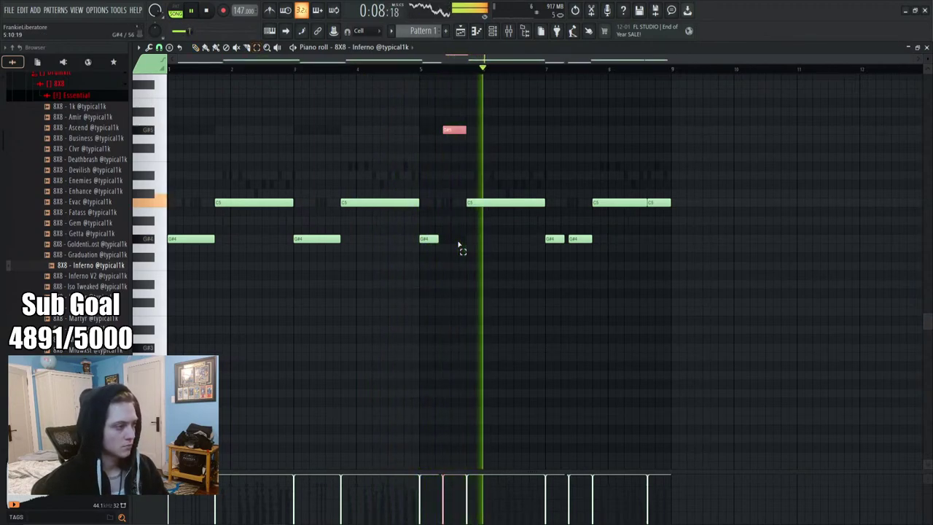
left_click(553, 239, "ctrl")
key("ctrl+Up")
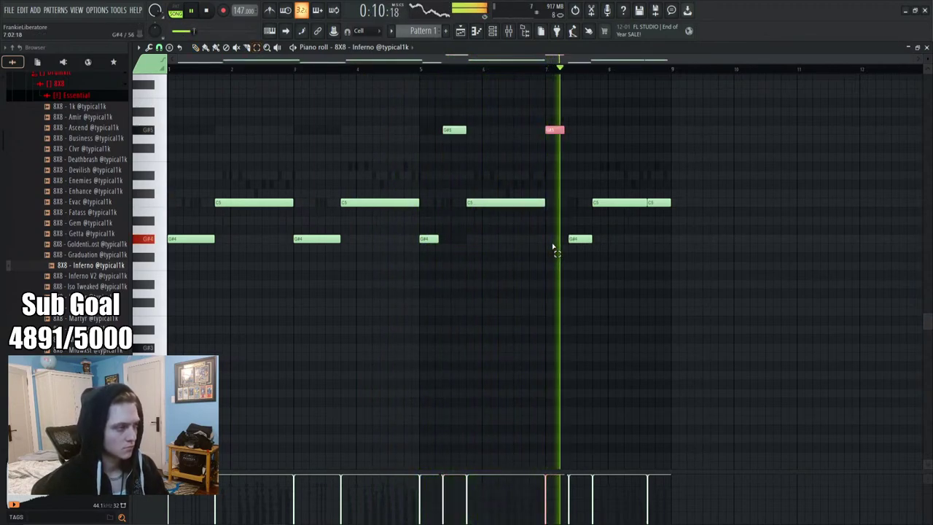
key("ctrl+Up")
left_click(577, 264)
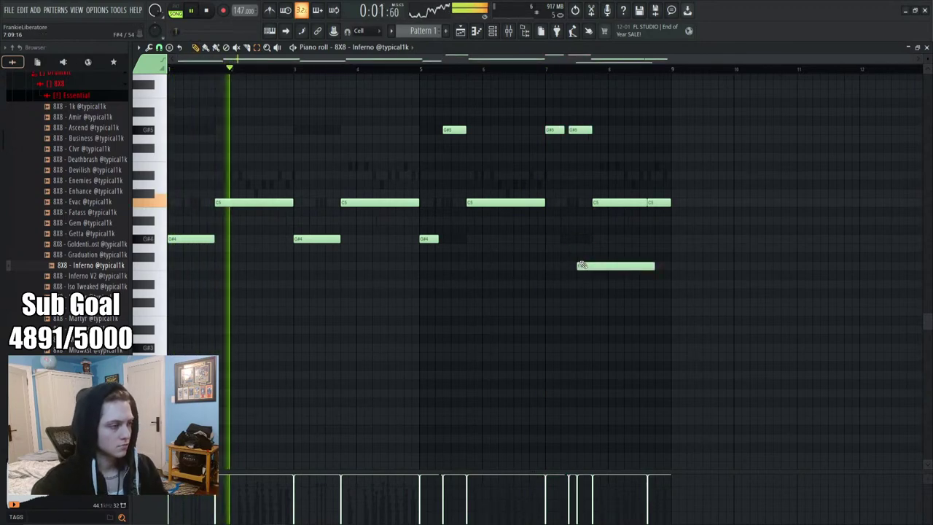
right_click(580, 264)
Browse the drum kit's Chants folder while the beat plays and return to the 8X8 - Inferno notes
scroll(534, 230, "up", 1)
scroll(534, 230, "up", 3)
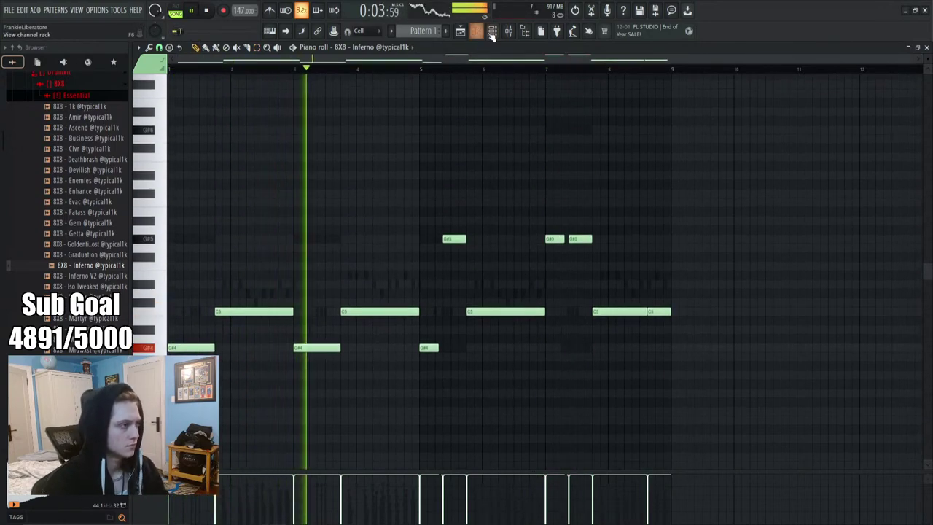
key("F6")
scroll(84, 191, "up", 2)
scroll(84, 192, "up", 3)
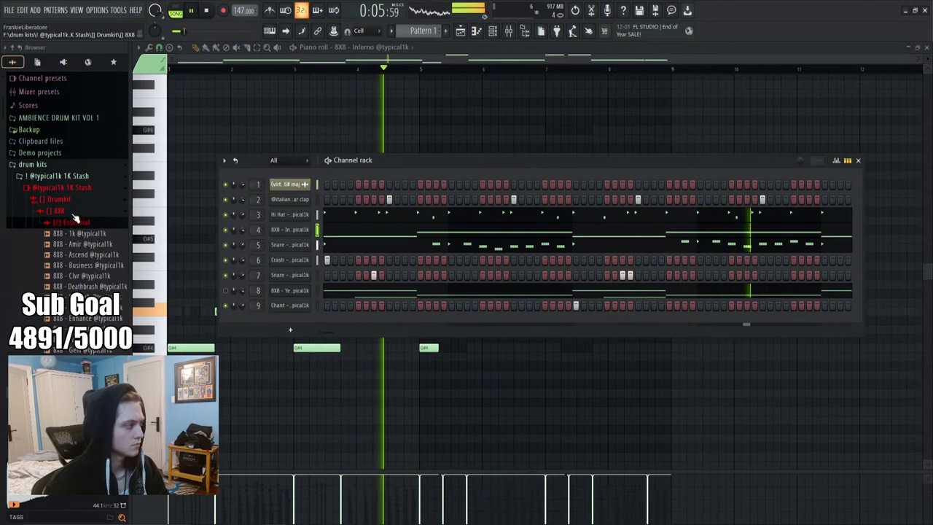
left_click(63, 246)
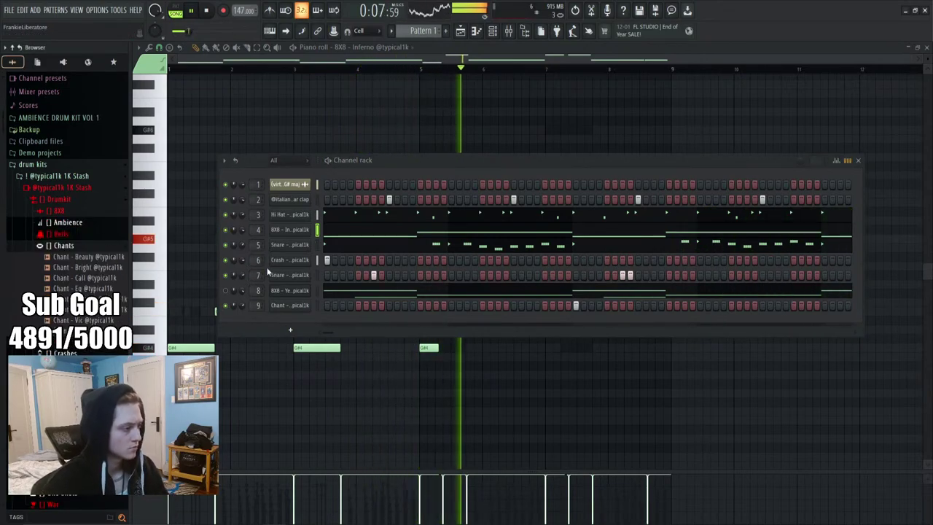
key("F6")
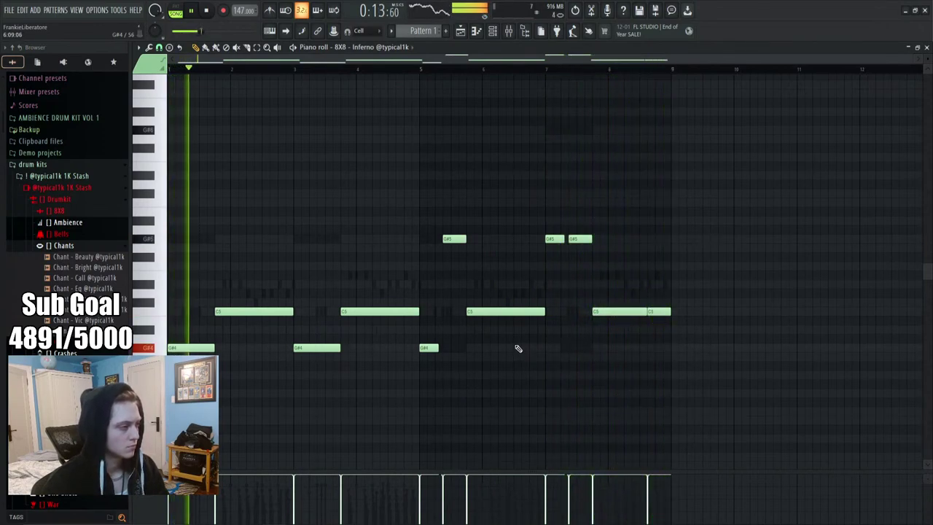
Raise the first G#4 note in bar 5 of the Inferno part to G#5 and replay the section
left_click(427, 350, "ctrl")
key("ctrl+Up")
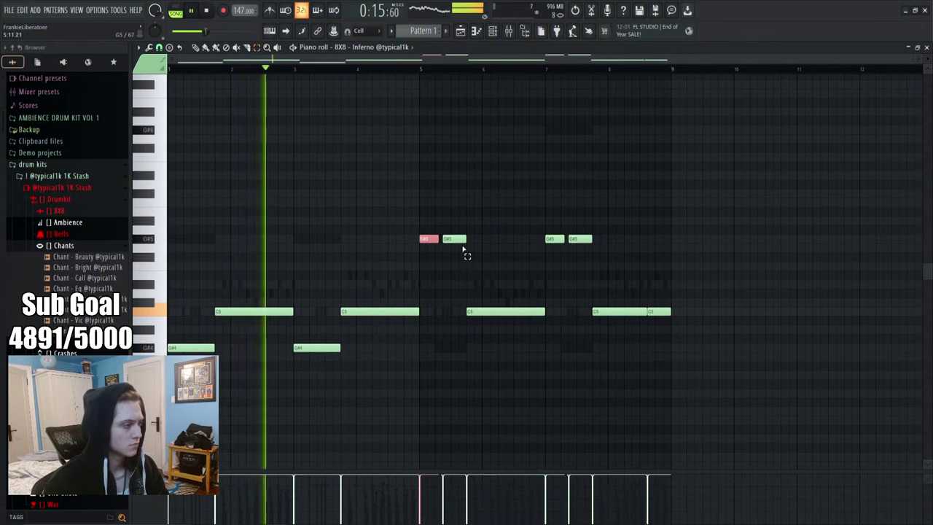
key("space")
key("space")
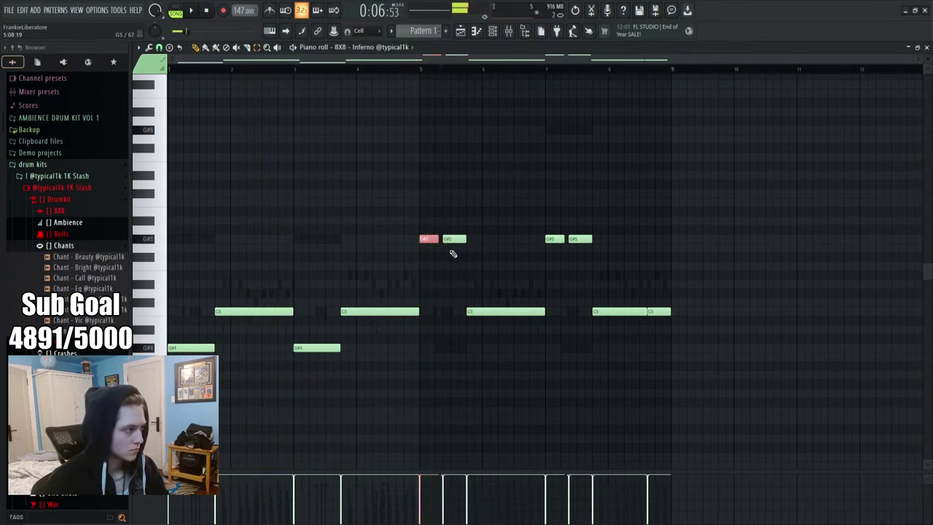
Try the second G#5 notes in bars 5 and 7 at D#5 and return them to G#5
left_click_drag(456, 237, 457, 267)
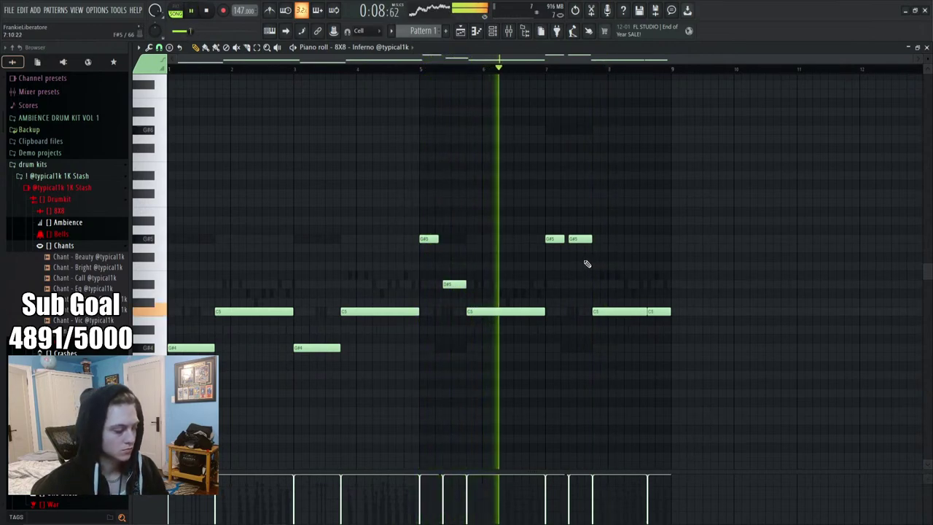
left_click_drag(580, 239, 576, 285)
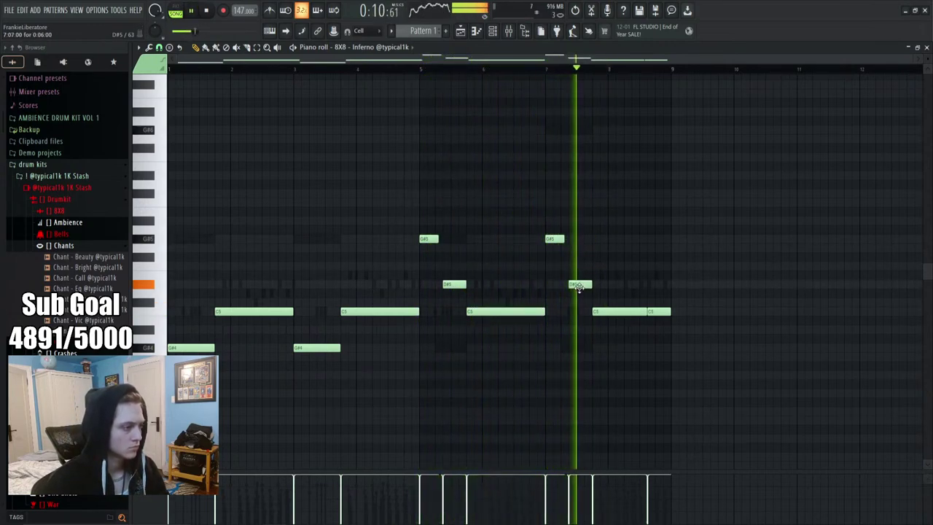
left_click_drag(591, 239, 583, 239)
left_click_drag(447, 283, 448, 239)
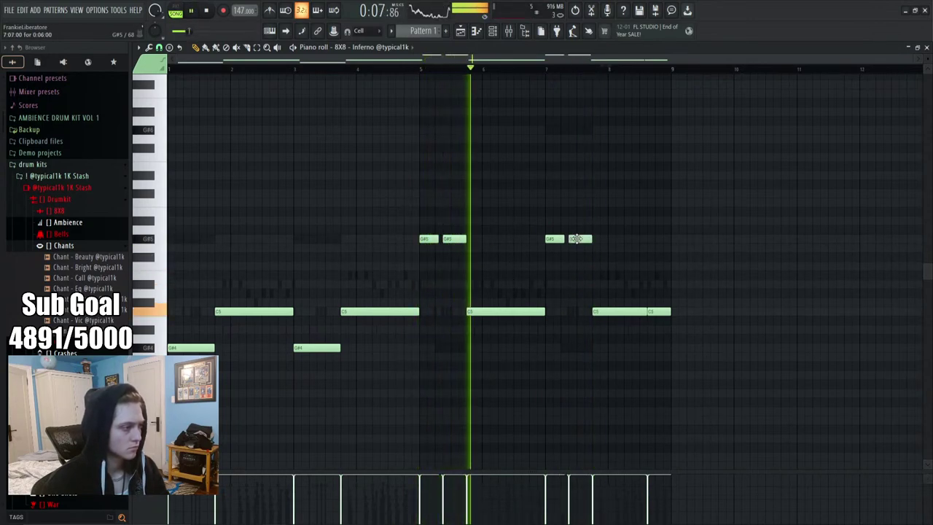
left_click_drag(578, 239, 577, 286)
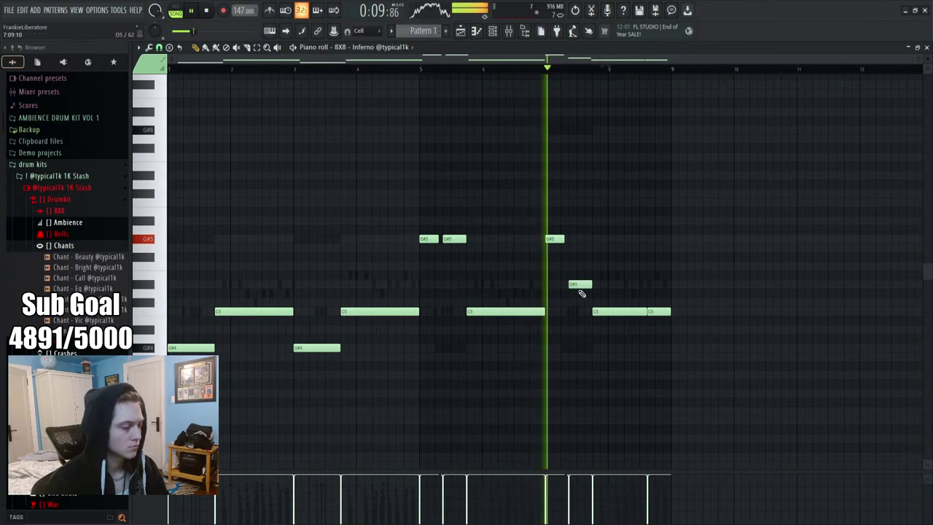
left_click_drag(582, 285, 586, 238)
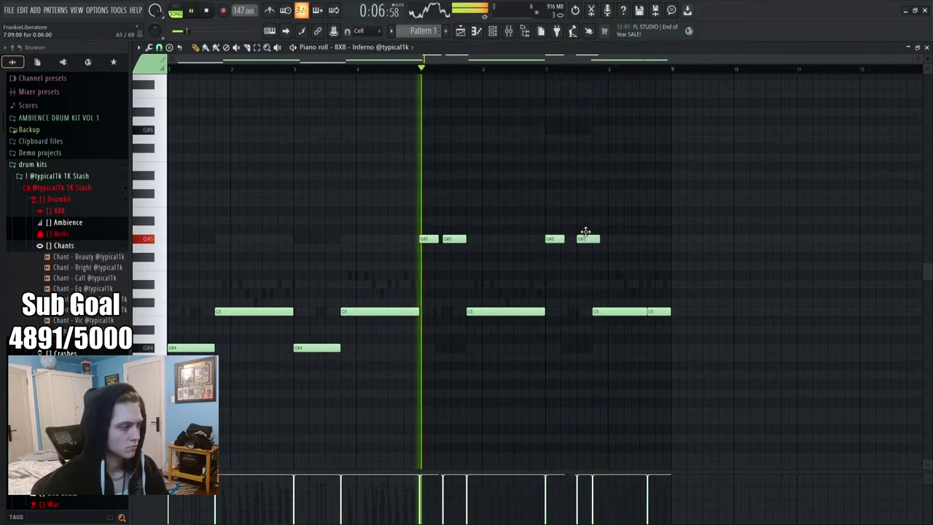
left_click(650, 265)
right_click(653, 266)
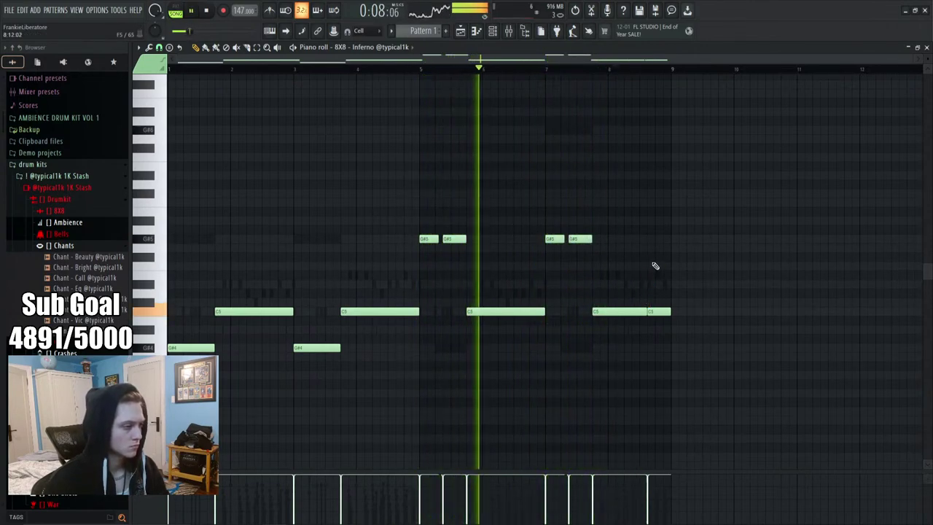
Split the end off the second G#5 note in bar 7 and drop that short piece one octave to G#4
left_click(593, 238)
key("ctrl+Down")
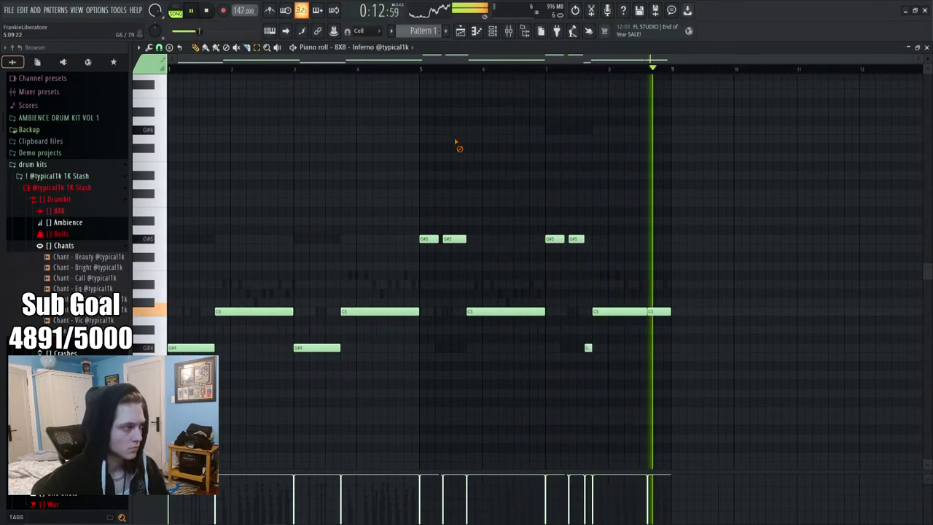
Listen to the hi-hat channel in solo, bring the other channels back and return to the Inferno notes
left_click(493, 31)
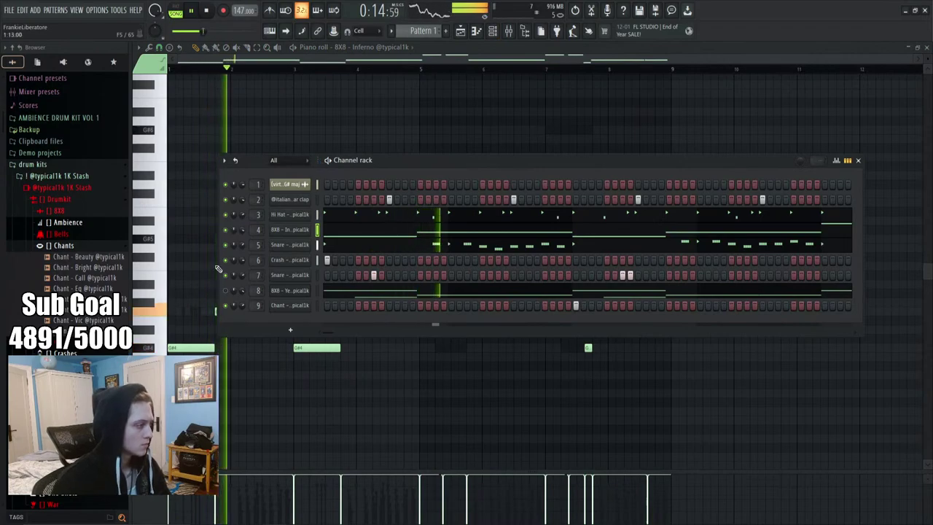
left_click(65, 246)
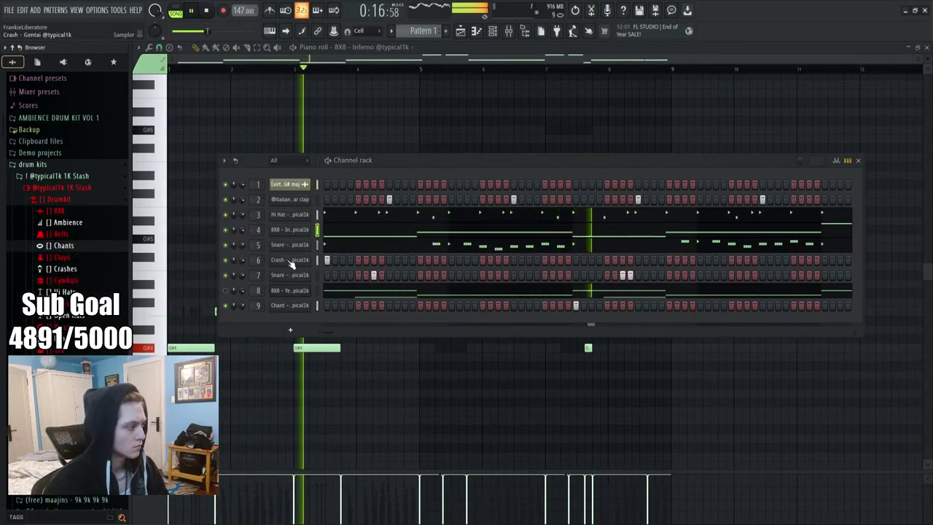
right_click(225, 214)
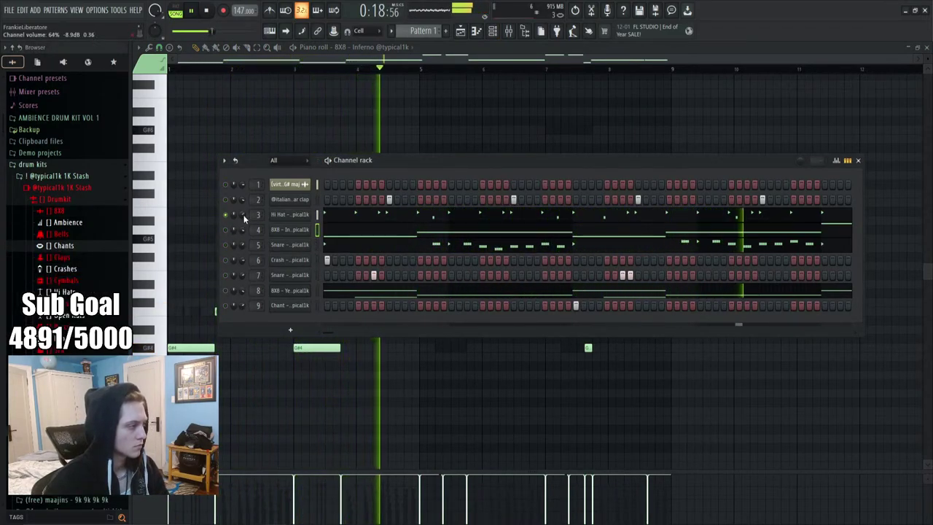
right_click(225, 229)
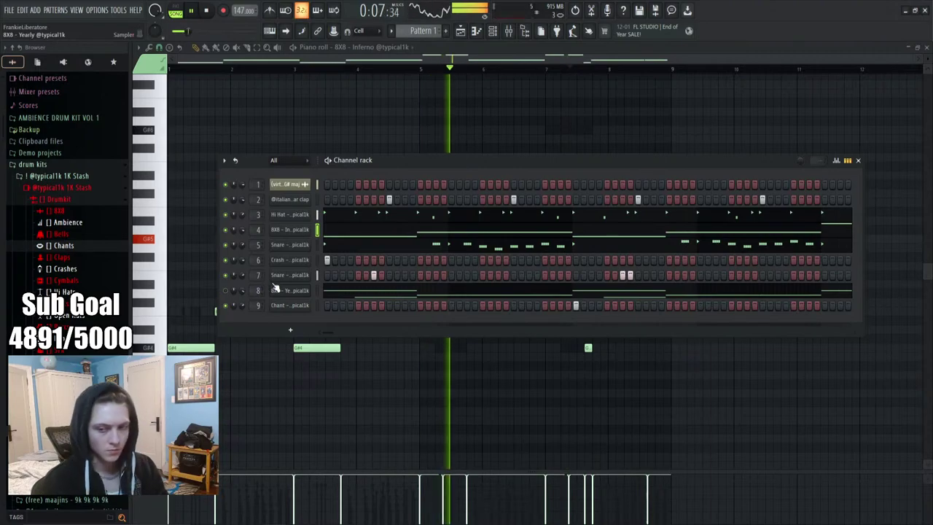
key("F6")
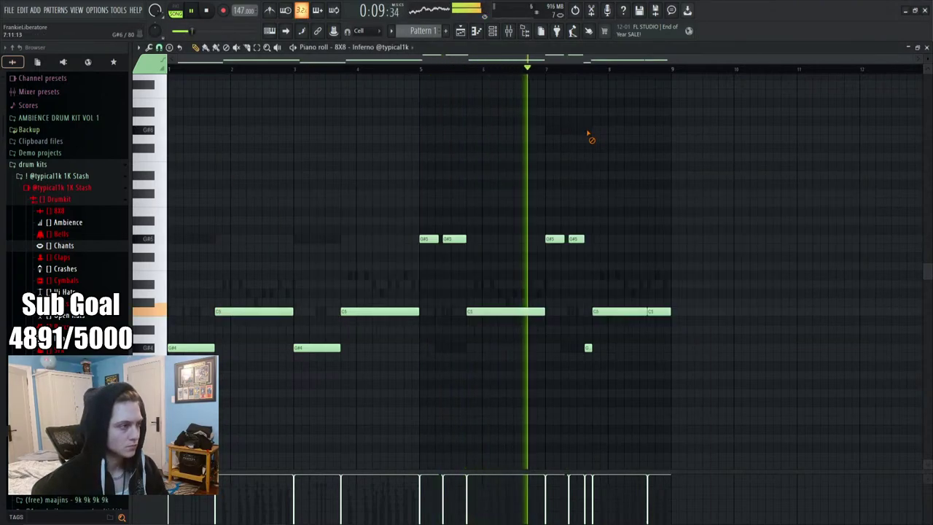
Lower the second notes of bars 5 and 7 to G5 and the short note ending bar 7's phrase to G4
key("space")
left_click_drag(576, 245, 575, 255)
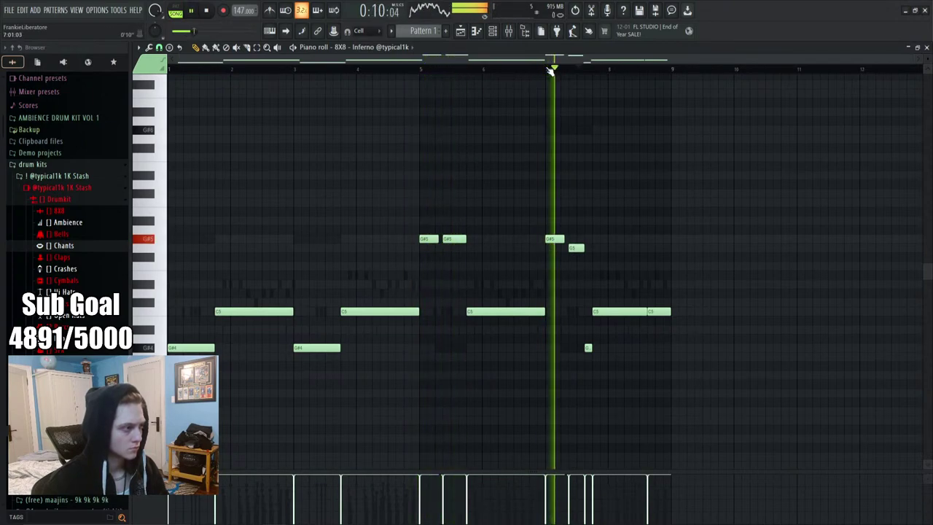
key("space")
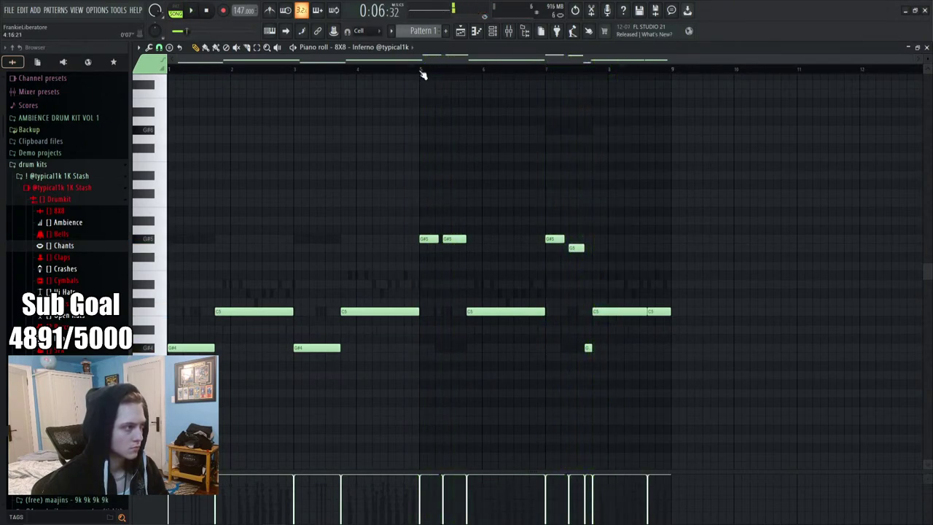
key("space")
left_click(452, 234)
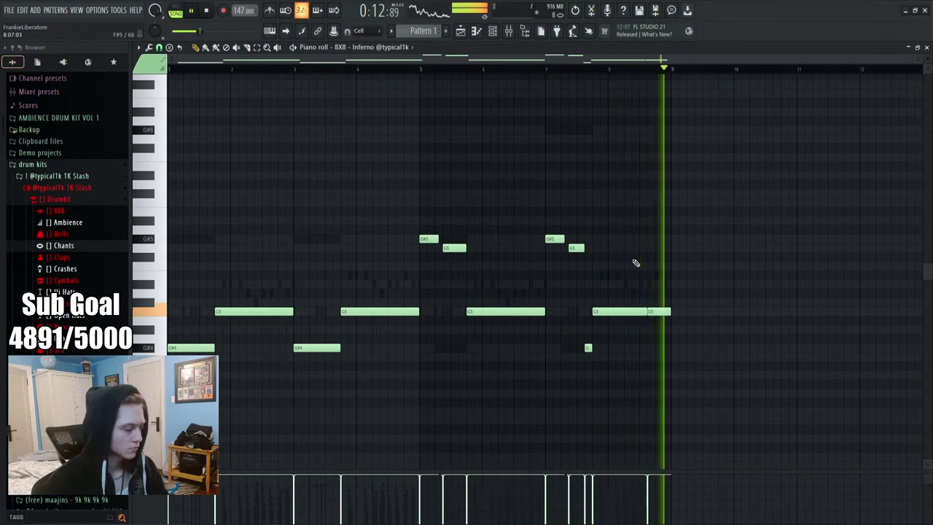
left_click_drag(545, 69, 566, 86)
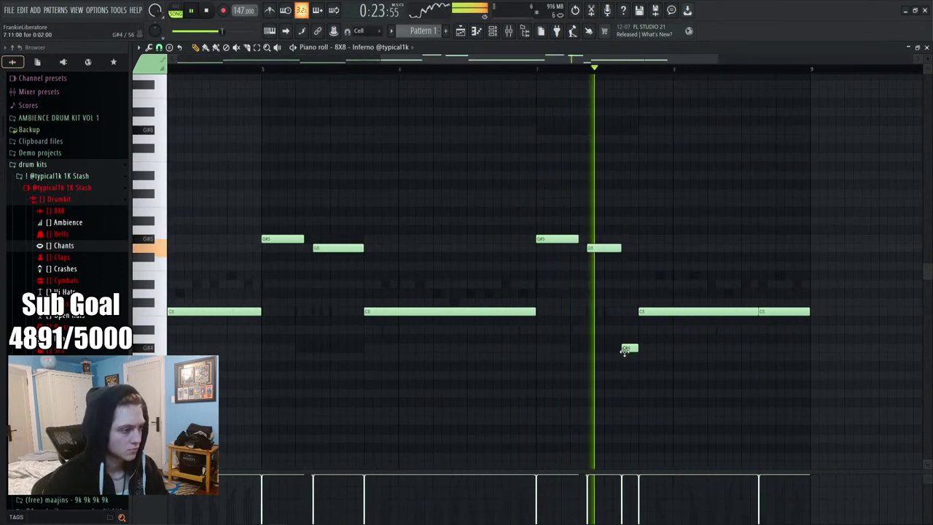
left_click_drag(628, 348, 628, 357)
scroll(560, 73, "down", 3)
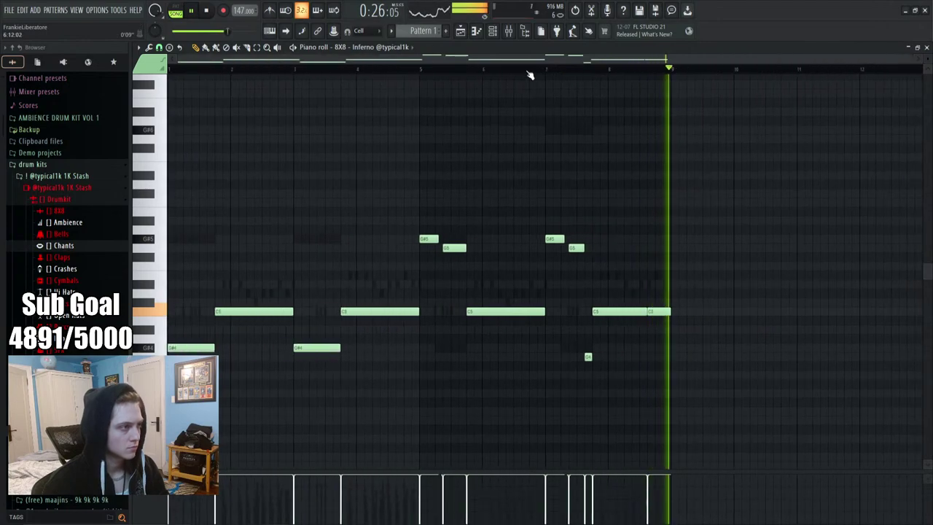
Slice the long C5 note running from bar 7 into bar 8 about a quarter of the way into bar 8
left_click(535, 72)
scroll(634, 73, "up", 4)
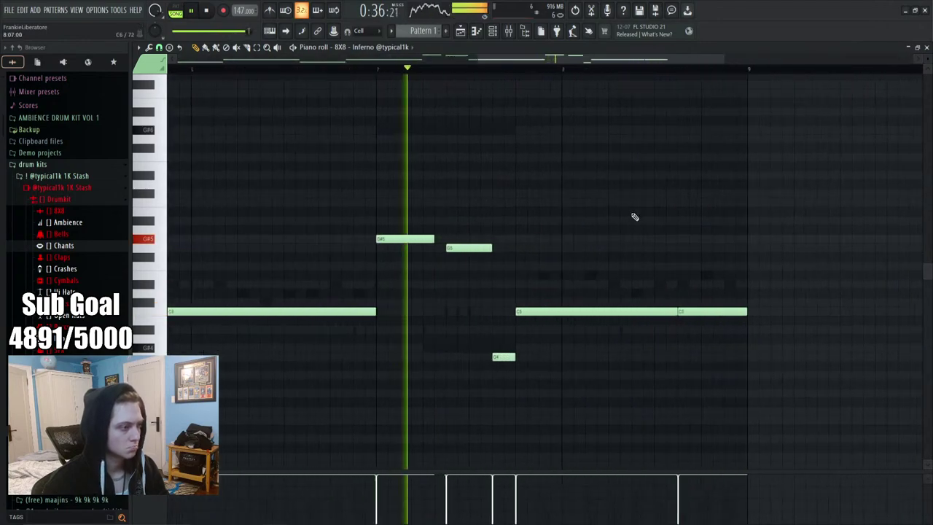
key("c")
left_click(609, 312)
key("p")
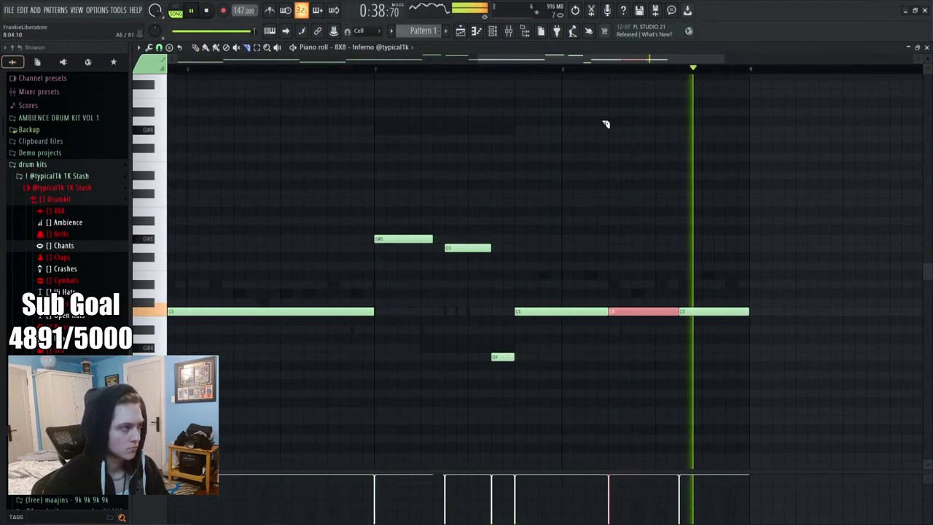
scroll(581, 73, "down", 4)
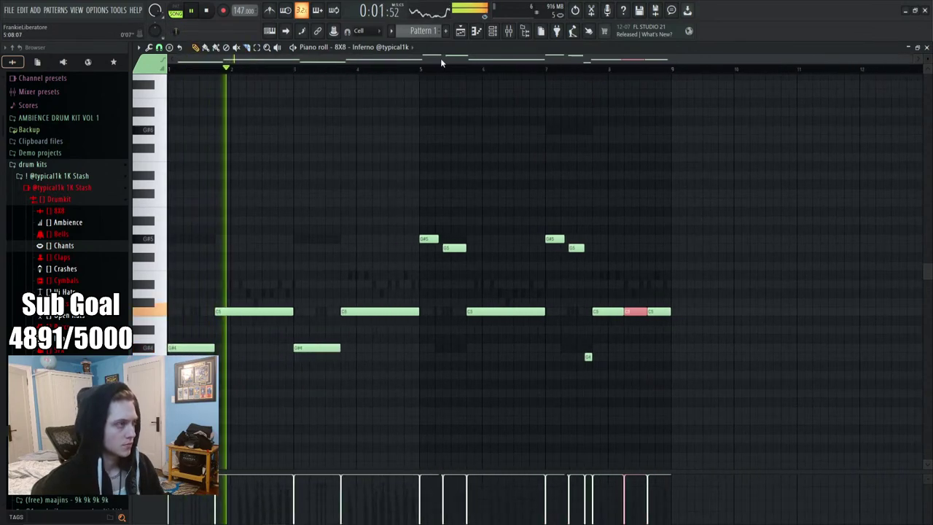
key("F6")
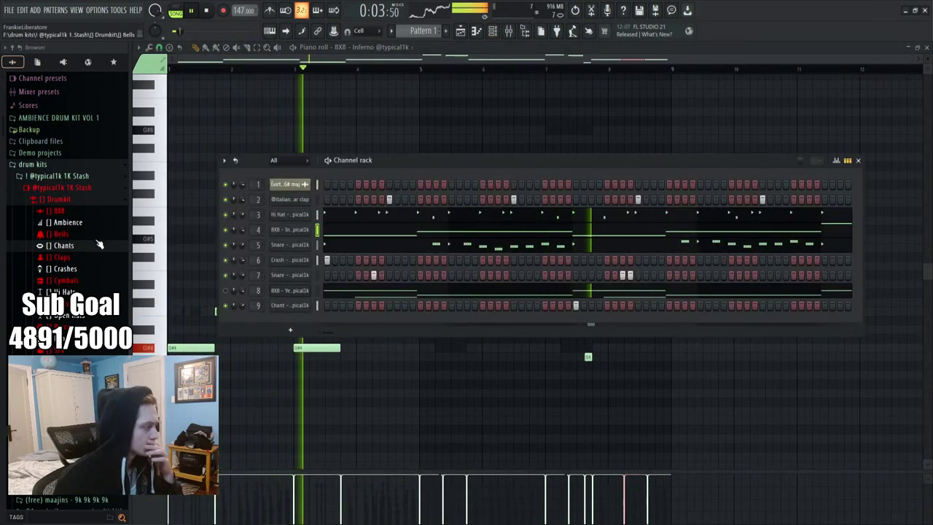
left_click(92, 191)
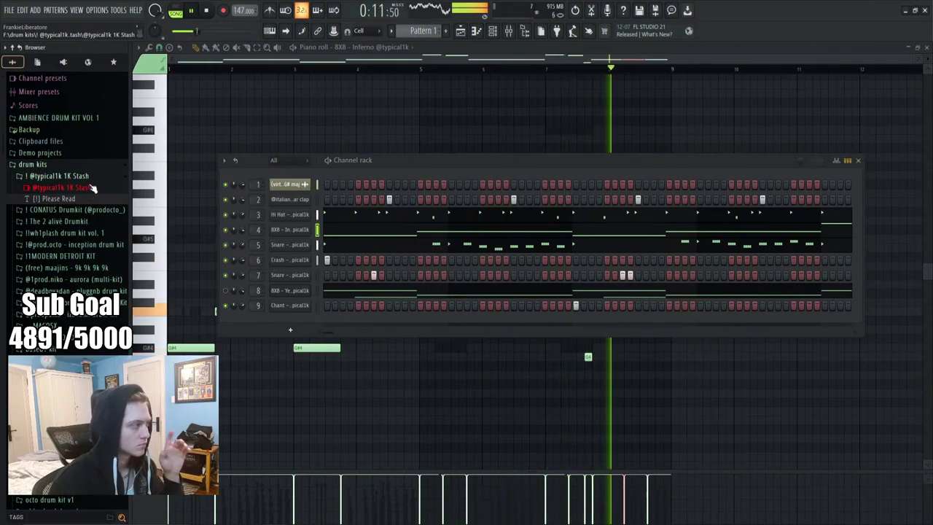
left_click(92, 188)
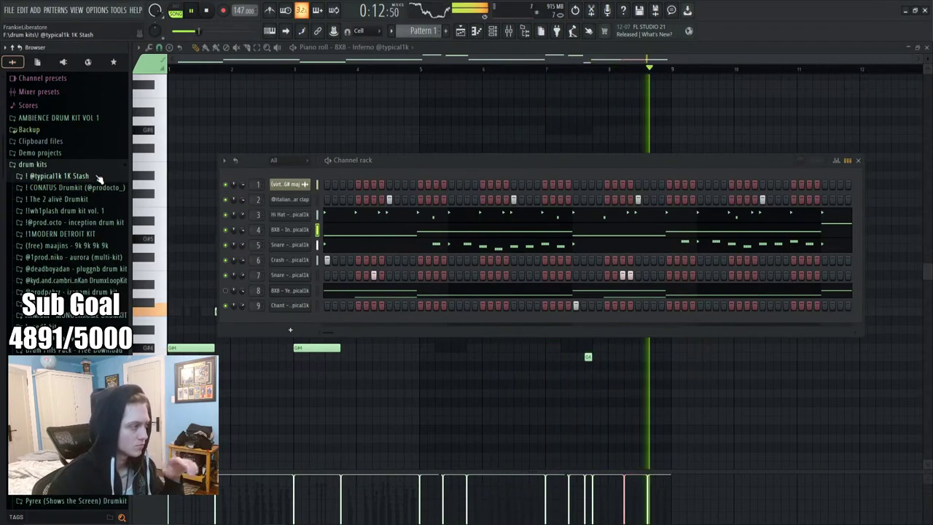
left_click(226, 290)
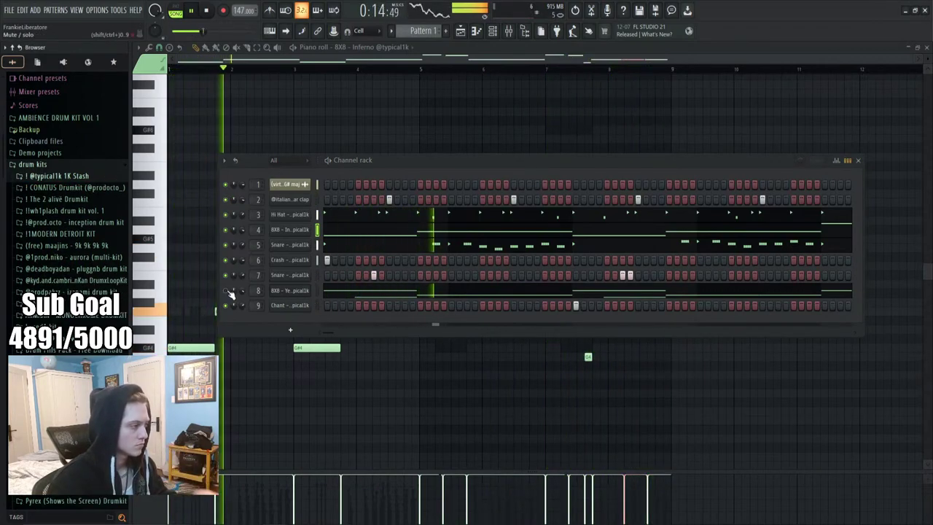
left_click(225, 230)
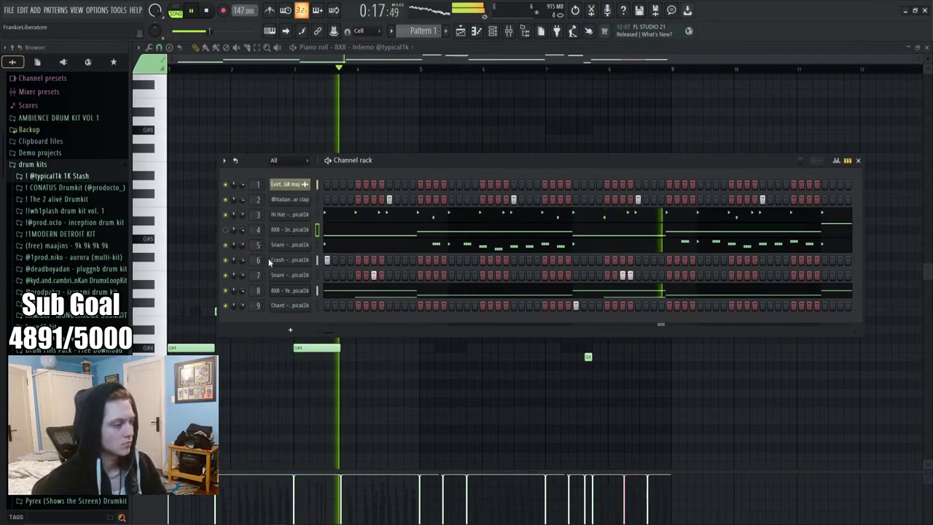
Remove the Pattern 1 clips from Track 2 of the playlist and split Pattern 1 by channel
key("F5")
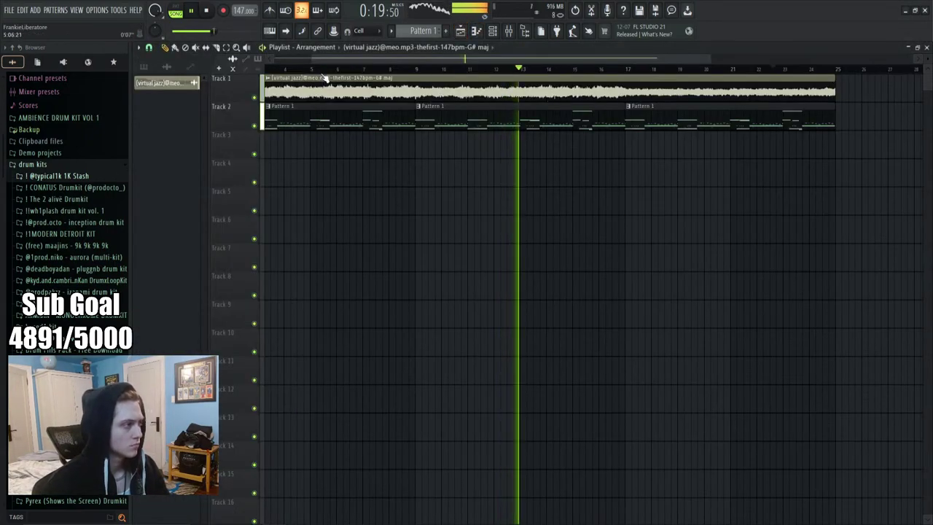
scroll(309, 107, "down", 2)
right_click(564, 121)
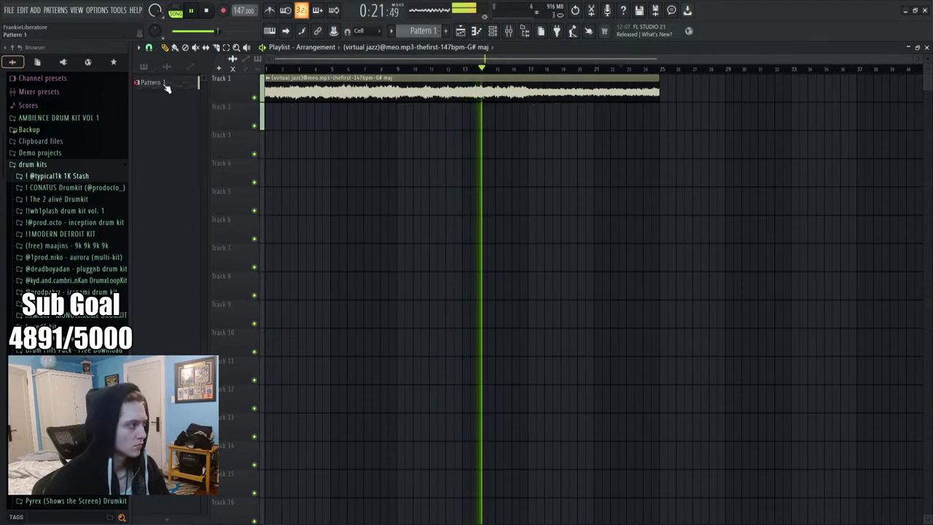
right_click(167, 86)
left_click(183, 267)
Check the mixer levels and the 8X8 - Yearly sampler's mixer insert, and return to the playlist
left_click(509, 31)
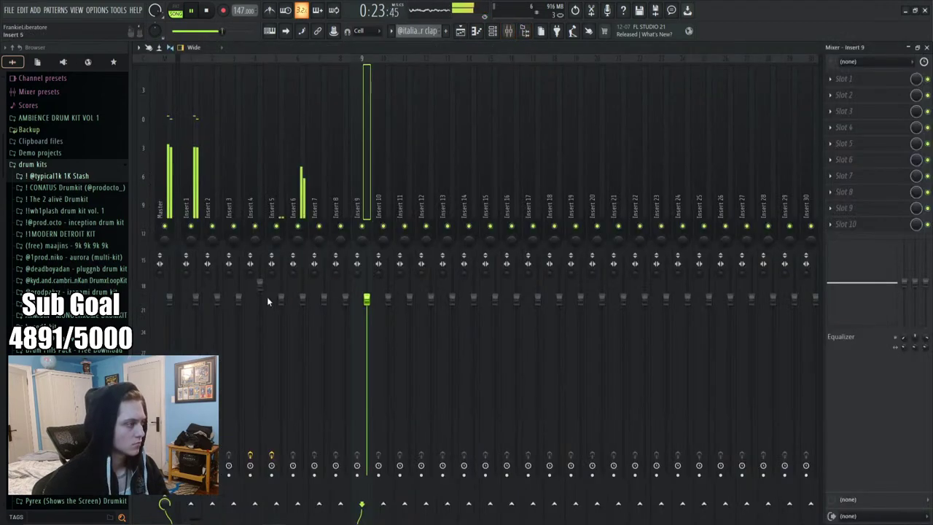
left_click(495, 31)
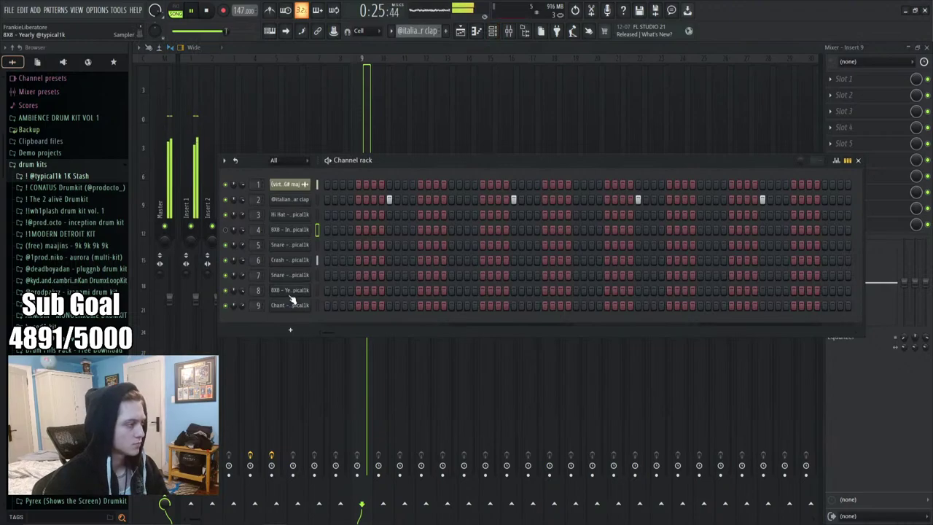
left_click(290, 292)
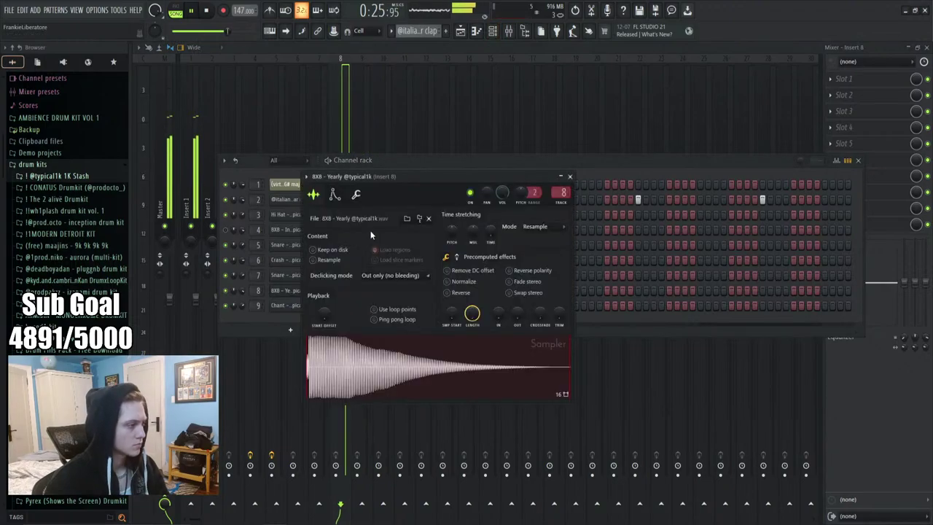
left_click(460, 32)
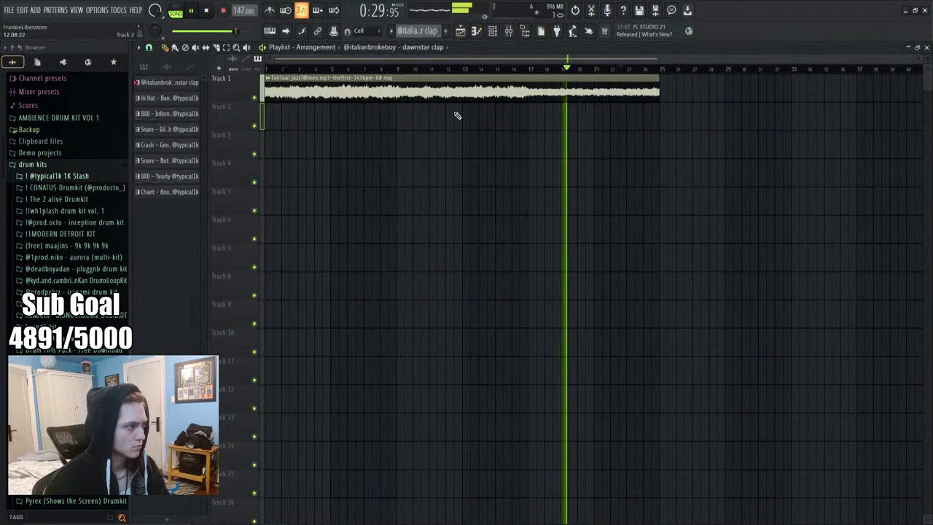
Select all the split patterns in the playlist's picker and check the Crash channel's settings
left_click(167, 192)
left_click(496, 31)
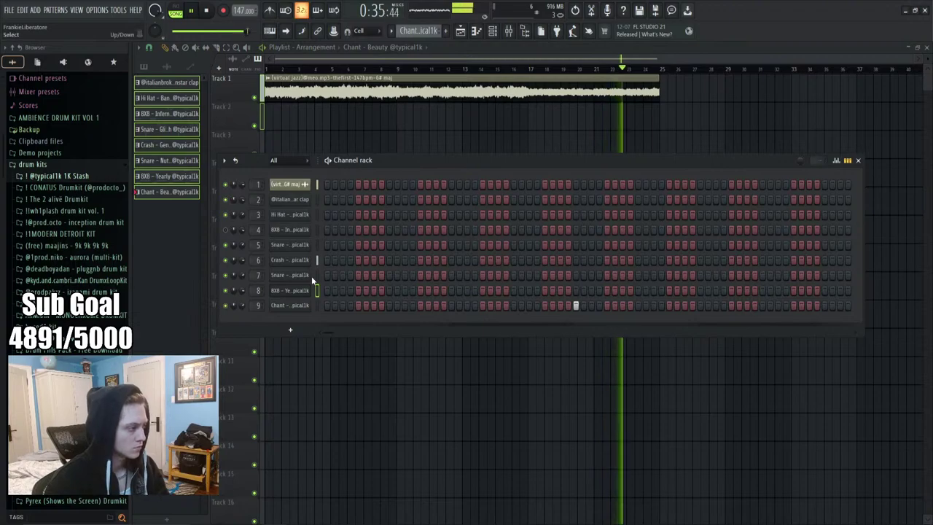
left_click(291, 262)
left_click(482, 173)
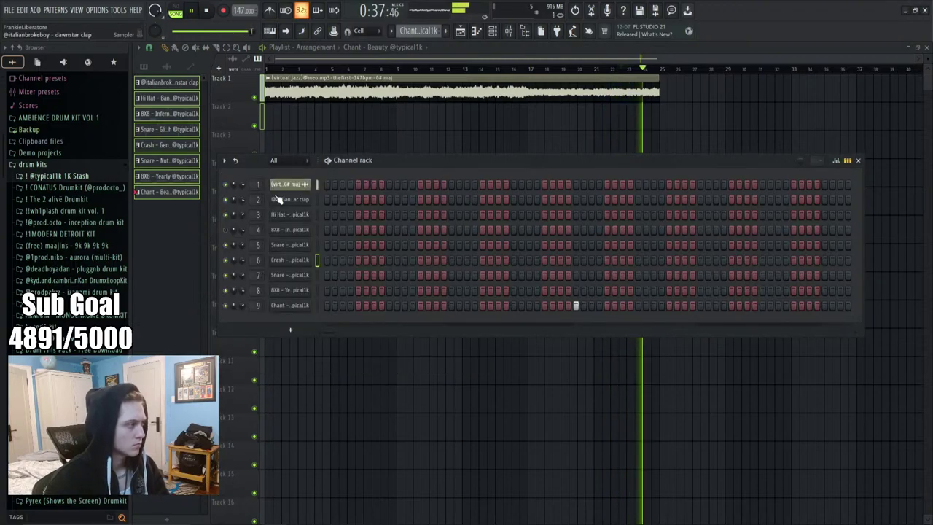
Restore the split pattern clips on Tracks 2 to 9 and move the 8X8 - Yearly clip on Track 8 to just after bar 9
key("F6")
key("ctrl+z")
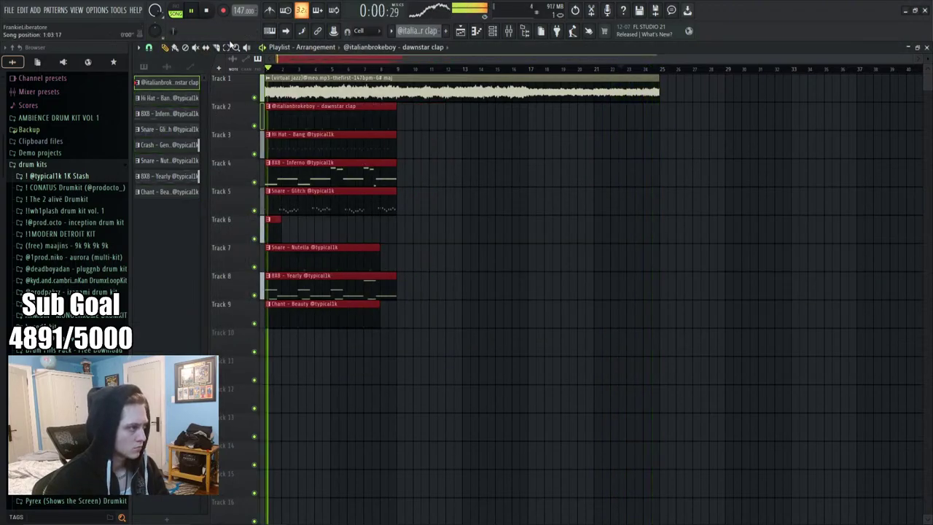
left_click(469, 254)
left_click_drag(338, 276, 479, 276)
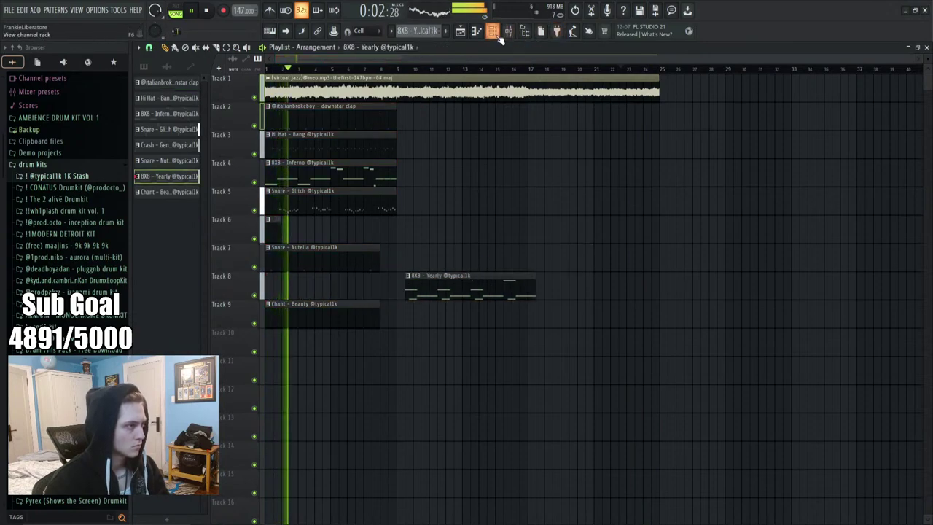
Unmute the 8X8 - Inferno channel in the channel rack and return to the playlist
key("F6")
key("F6")
key("F6")
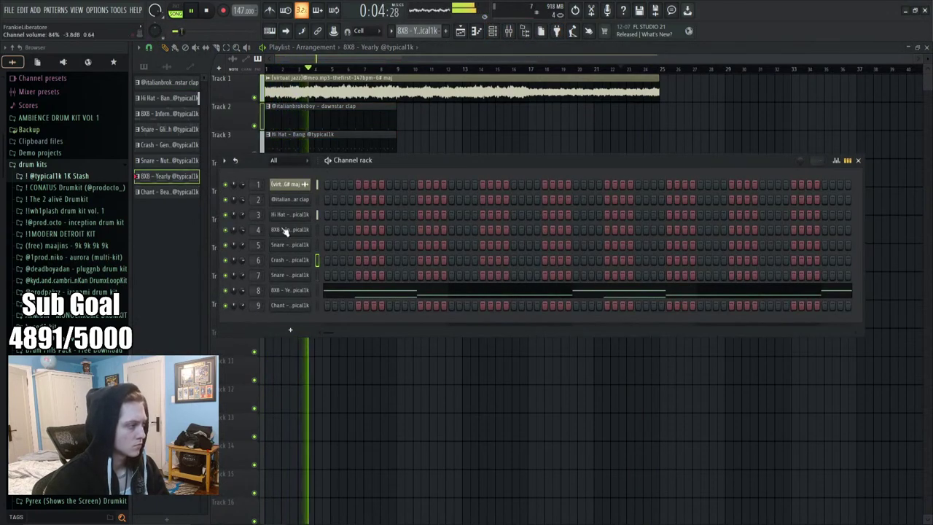
key("F6")
key("space")
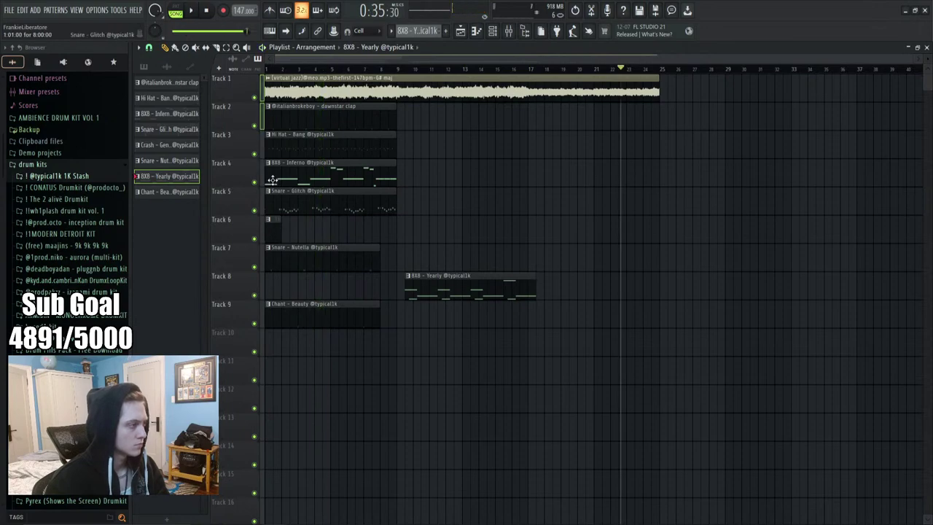
Solo Track 6 and extend its Crash clip from bar 1 to bar 9
right_click(254, 239)
key("space")
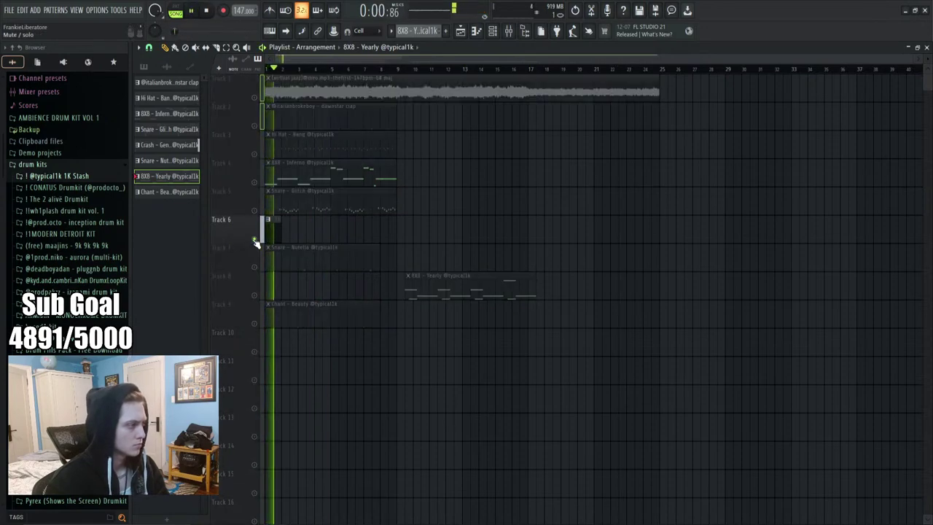
left_click_drag(273, 237, 390, 243)
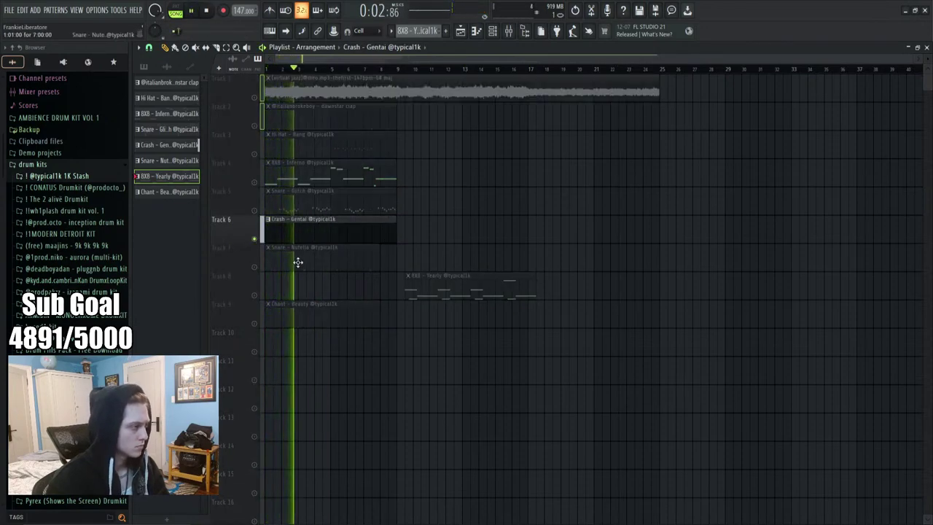
key("space")
Turn off the track solo and extend the Snare - Nutella and Chant - Beauty clips to bar 9
right_click(254, 266)
right_click(255, 267)
key("space")
left_click_drag(312, 354, 398, 291)
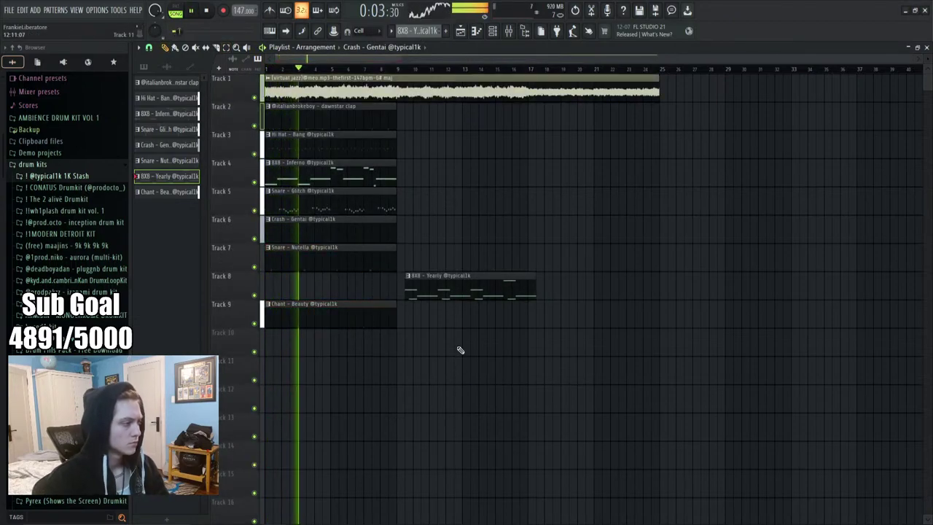
Move the 8X8 - Yearly clip out to bar 28 and duplicate the other eight-bar pattern clips to bar 9
left_click_drag(467, 288, 772, 288)
left_click_drag(393, 331, 264, 102)
key("ctrl+b")
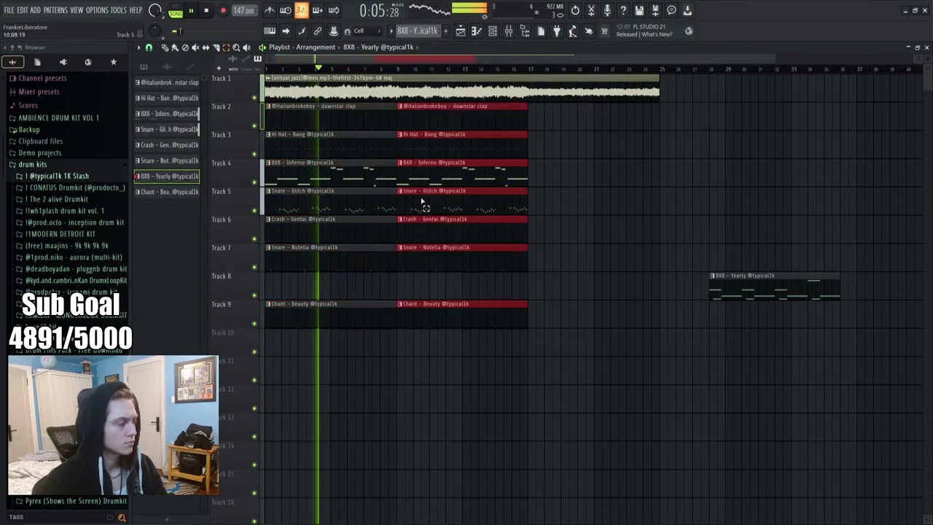
left_click(539, 337)
right_click(565, 348)
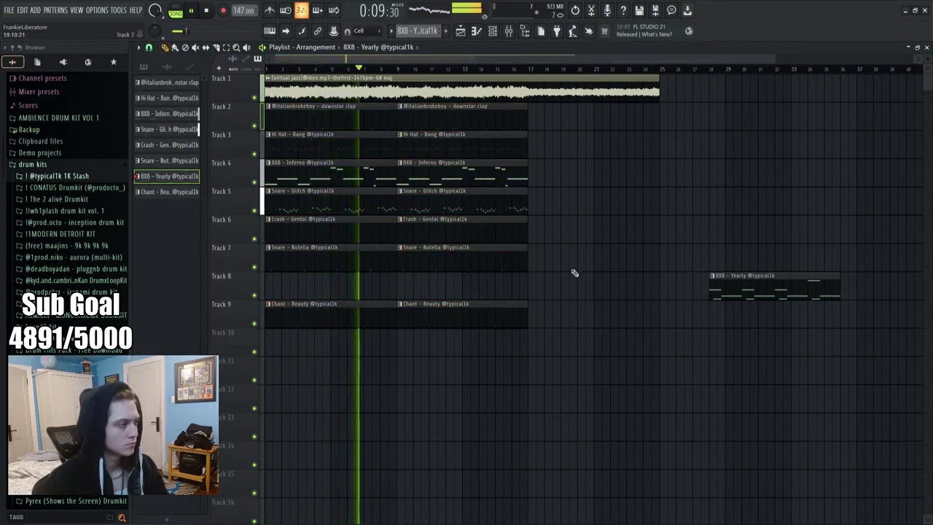
Check the 8X8 - Inferno bass notes in the piano roll and return to the playlist
double_click(330, 178)
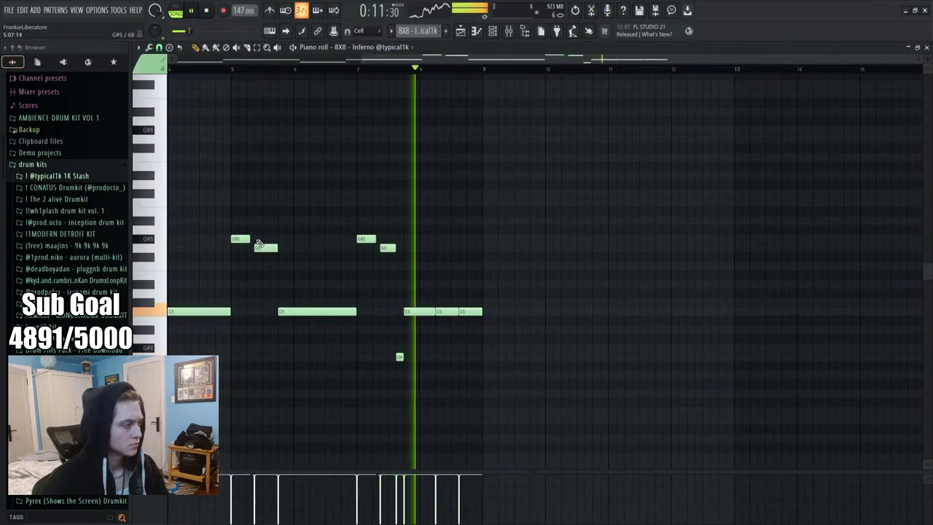
scroll(394, 69, "left", 3)
key("F5")
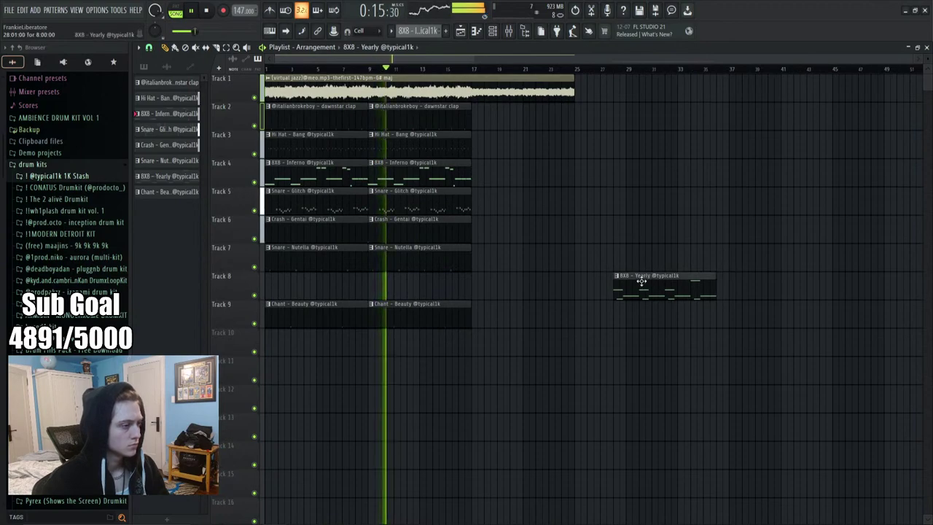
Move the 8X8 - Yearly clip to bar 25 and duplicate the melody audio clip on Track 1 to bar 25
left_click_drag(641, 281, 506, 280)
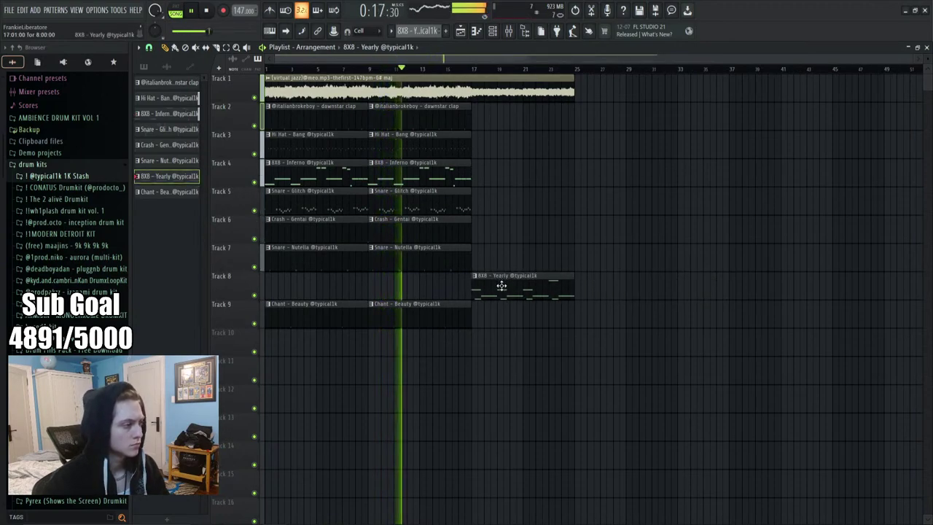
left_click_drag(494, 278, 598, 277)
left_click(510, 91)
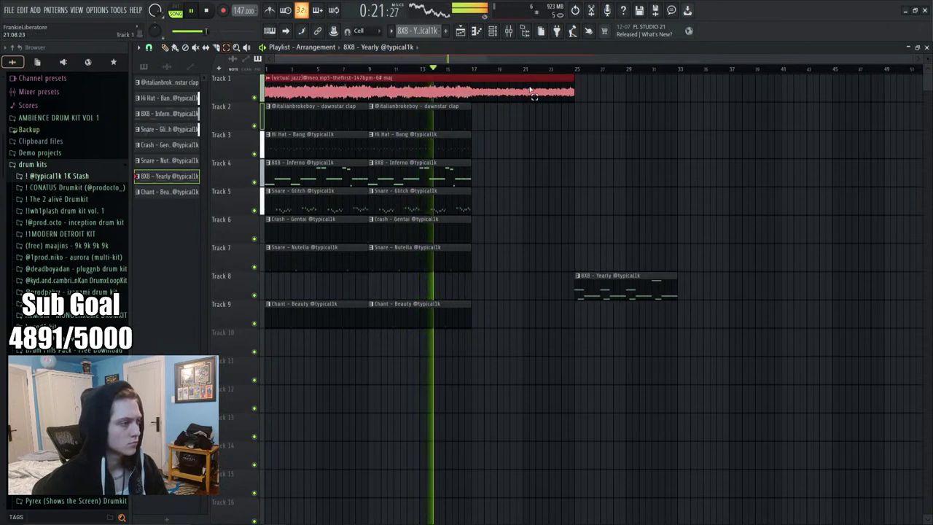
key("ctrl+b")
Copy one eight-bar set of drum and chant clips to bar 25, leaving out 8X8 - Inferno on Track 4
left_click_drag(461, 355, 597, 124)
key("ctrl+b")
right_click(735, 283)
right_click(653, 178)
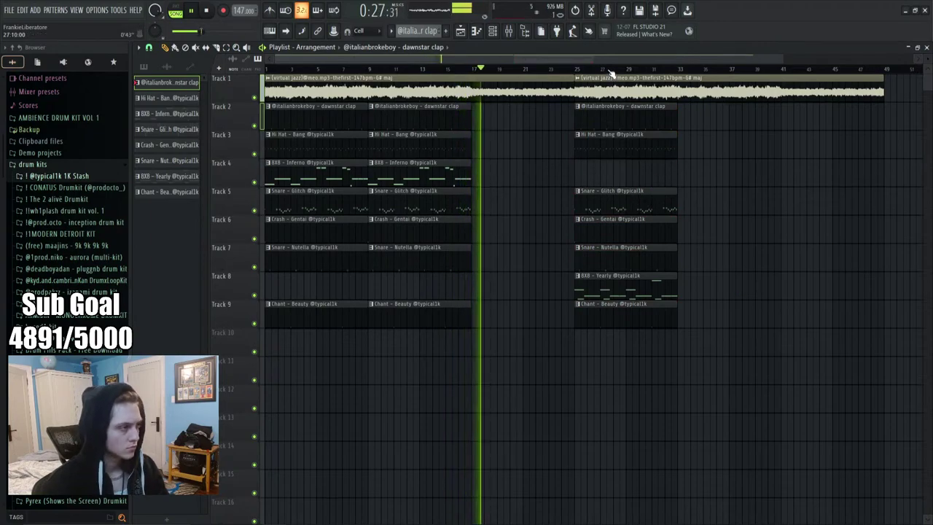
Duplicate the eight-bar block of pattern clips at bar 25 to bar 33
scroll(604, 129, "down", 1)
left_click_drag(538, 356, 564, 128)
key("ctrl+b")
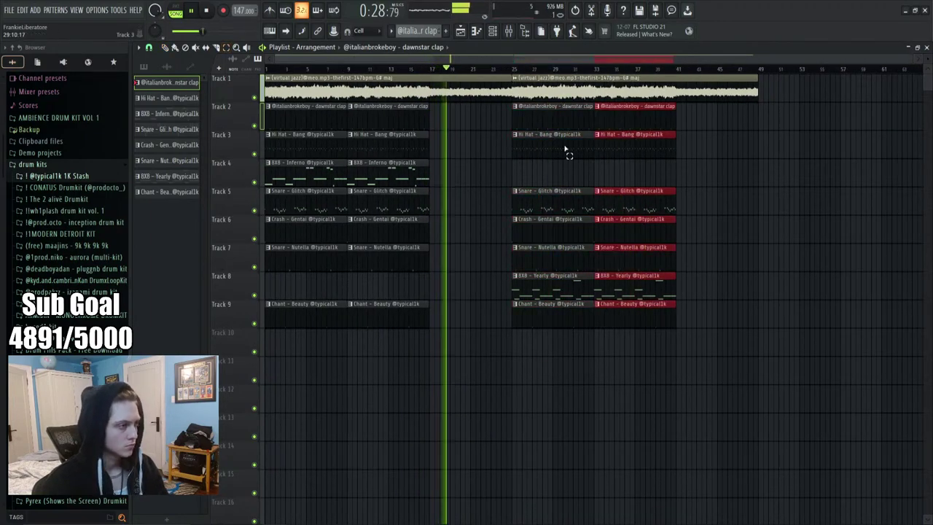
right_click(712, 243)
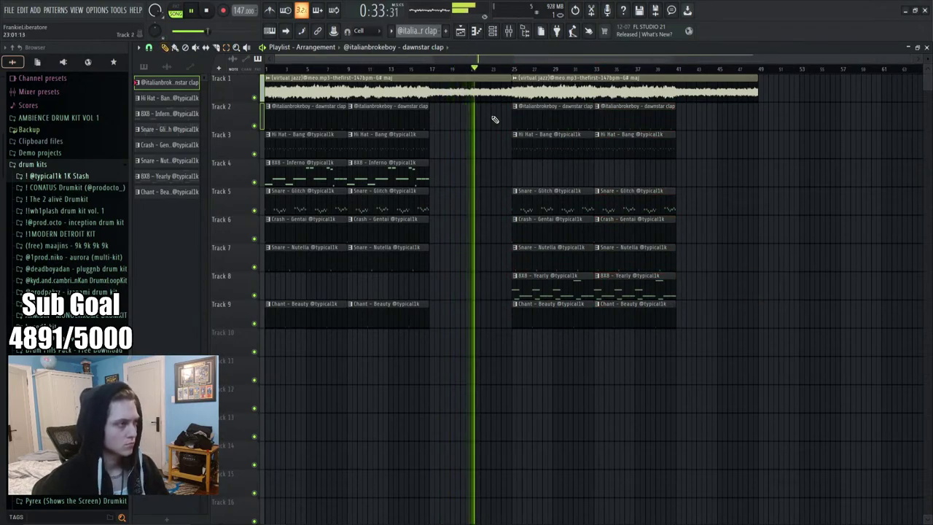
Trim the end of the first melody audio clip on Track 1 to shortly before bar 25
scroll(518, 87, "up", 4)
left_click_drag(522, 86, 515, 75)
scroll(519, 71, "up", 3)
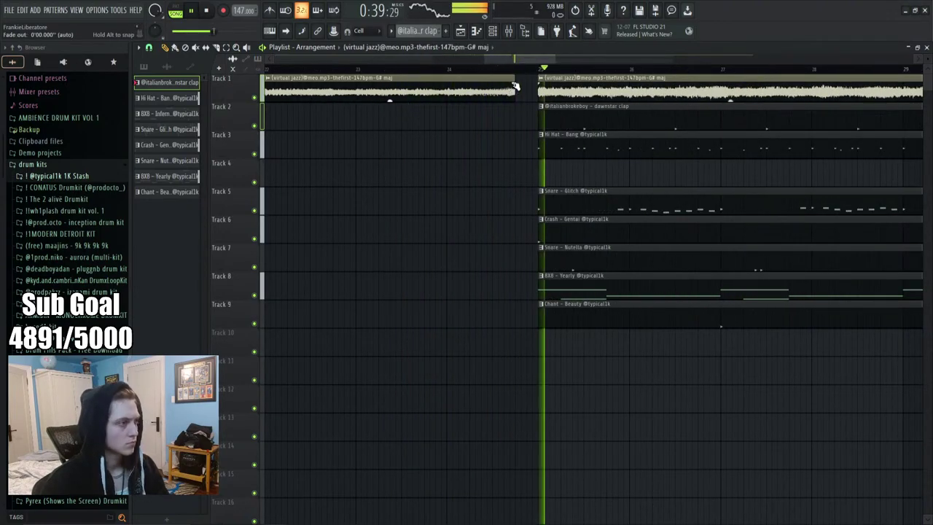
scroll(512, 77, "down", 2)
scroll(512, 77, "down", 2)
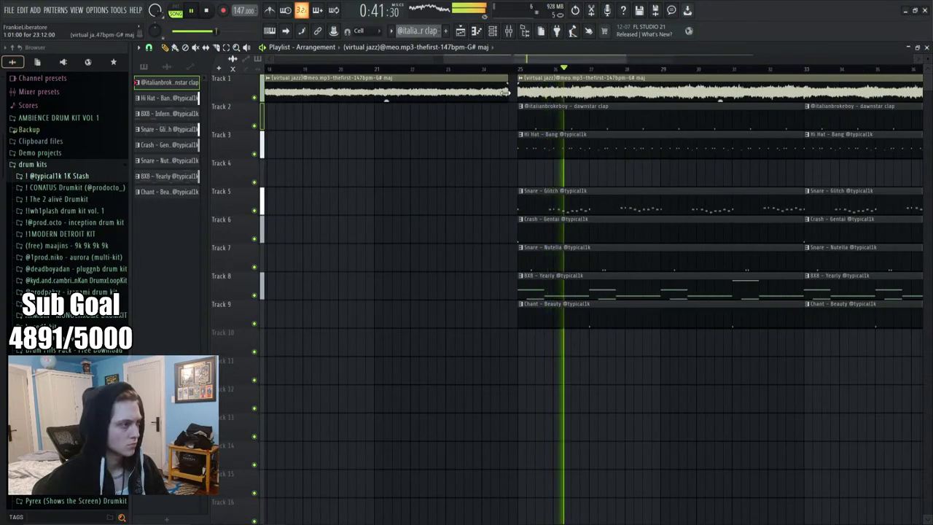
Raise mixer Insert 8 to about 2.6 dB and load Fruity soft clipper in its Slot 10
key("F9")
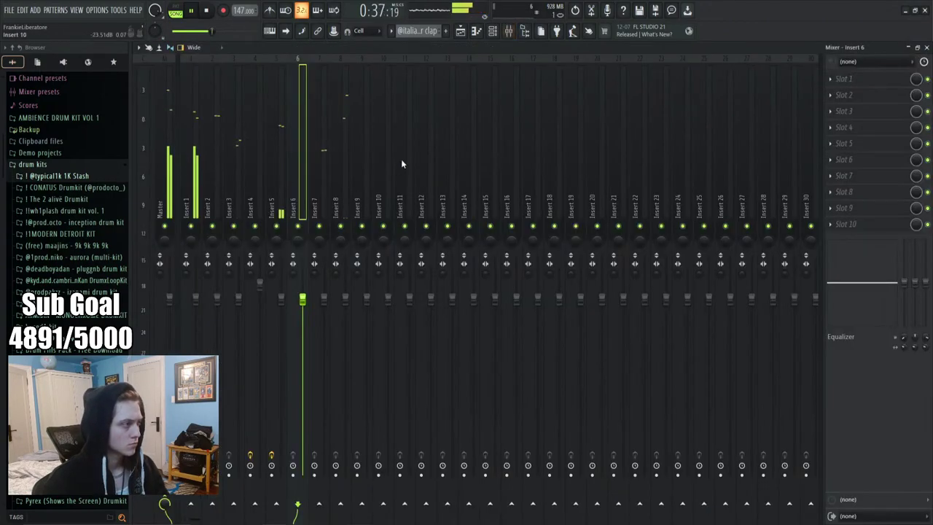
left_click(494, 32)
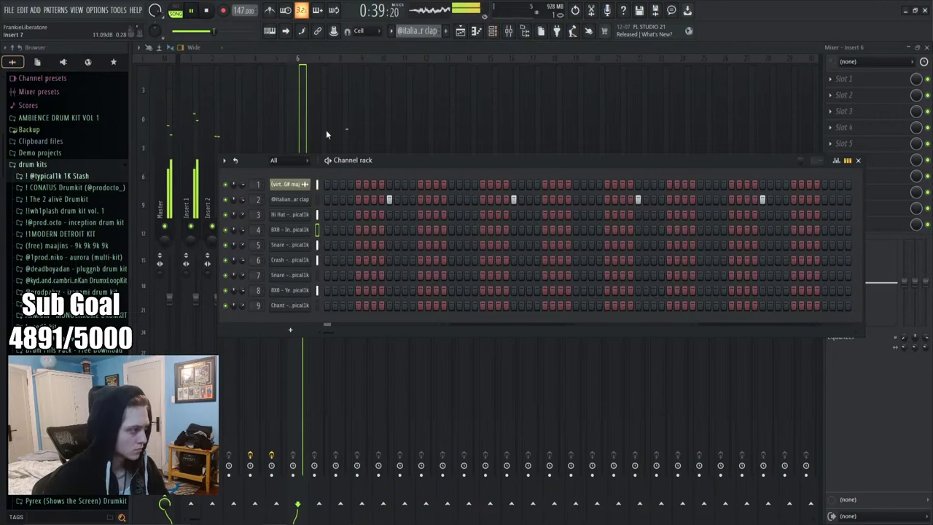
left_click(305, 136)
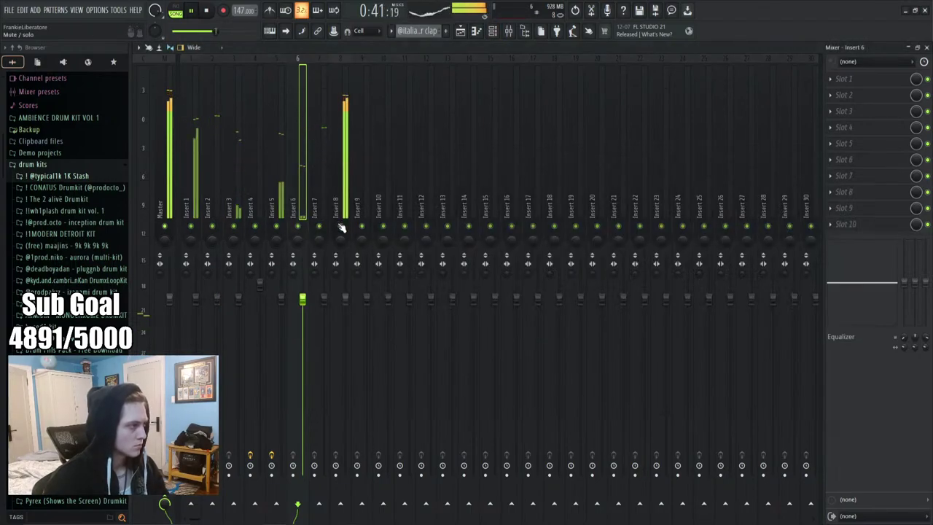
left_click_drag(345, 297, 347, 284)
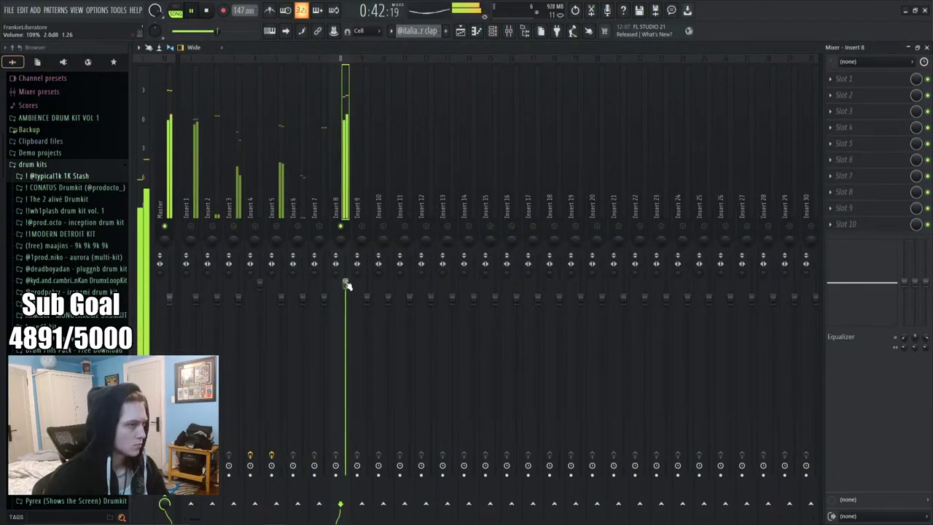
left_click(845, 228)
left_click(610, 338)
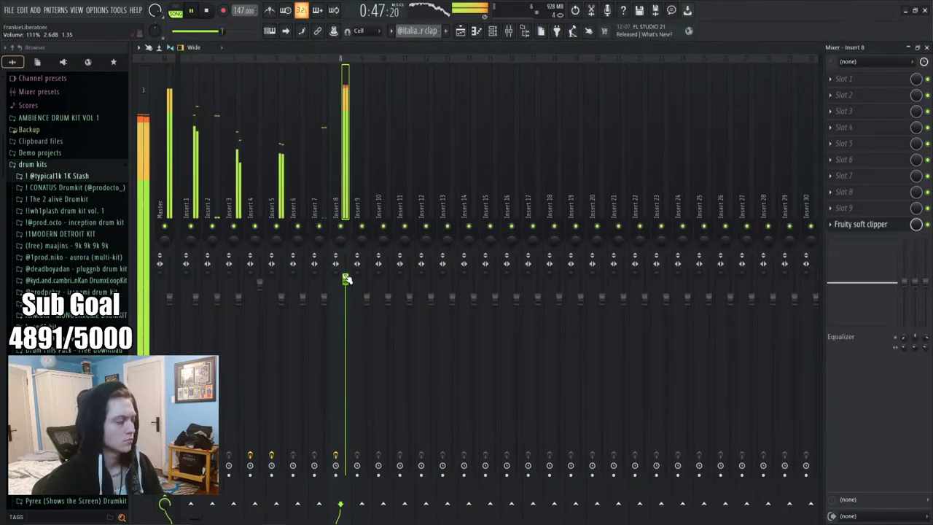
Set the volume of mixer Insert 4 to about 2.3 dB and return to the playlist
left_click_drag(261, 295, 261, 290)
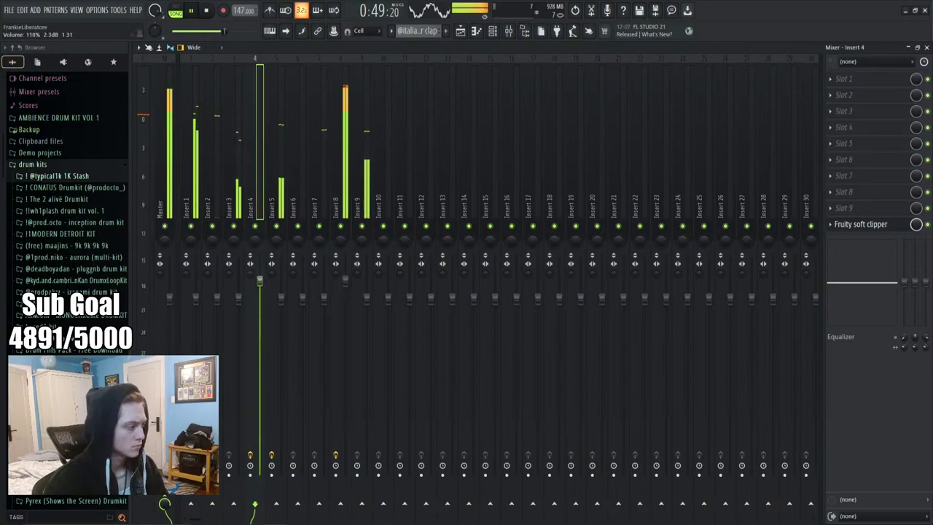
left_click(508, 31)
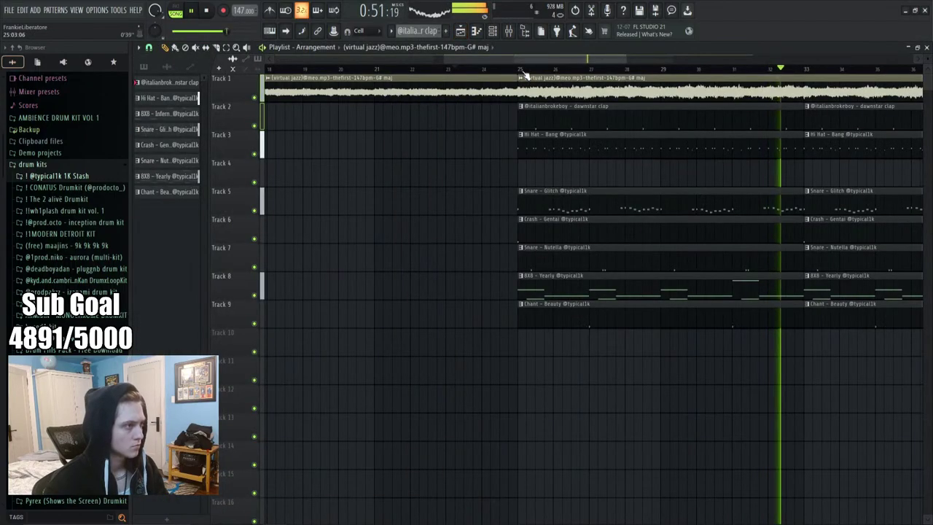
Place an 8X8 - Inferno clip at bar 33 on Track 4 and delete the 8X8 - Yearly clip at that bar
left_click(373, 183)
left_click(596, 169)
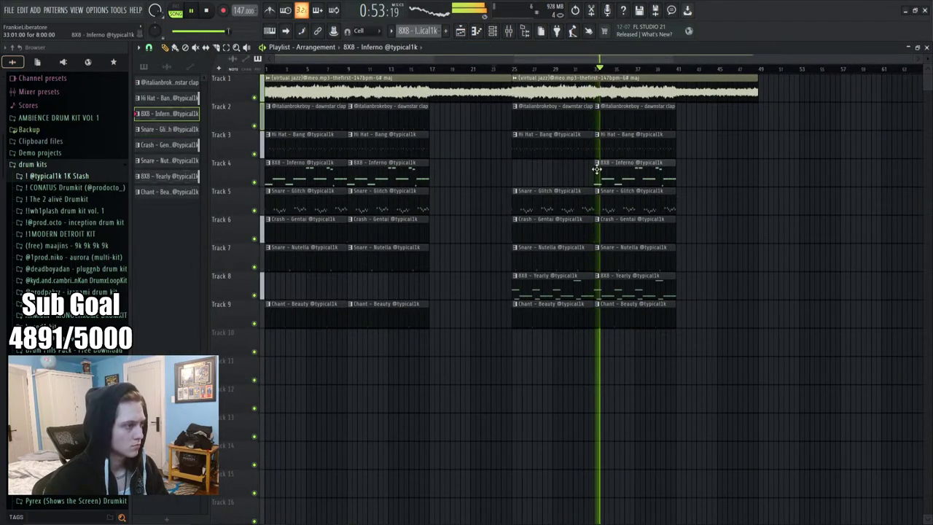
right_click(635, 282)
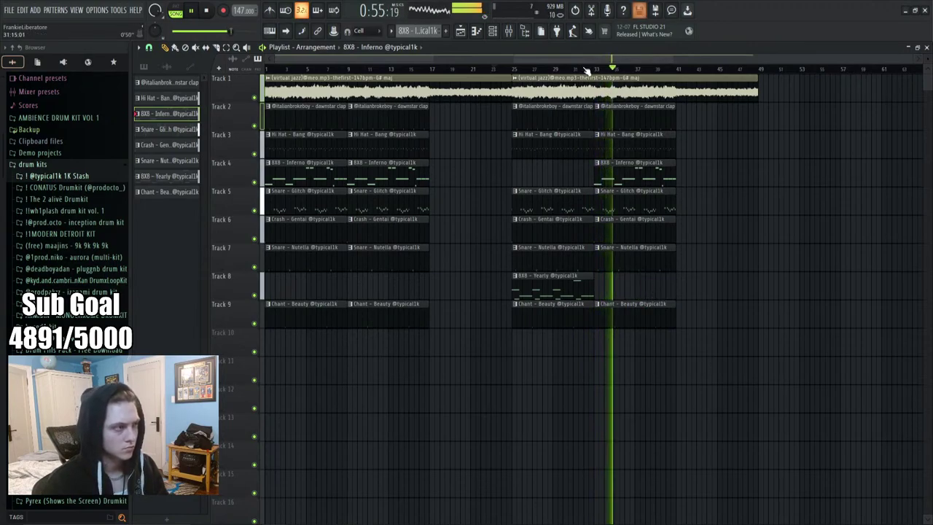
Copy the eight-bar block of pattern clips with 8X8 - Yearly from bar 25 to bar 41
left_click_drag(559, 356, 513, 102)
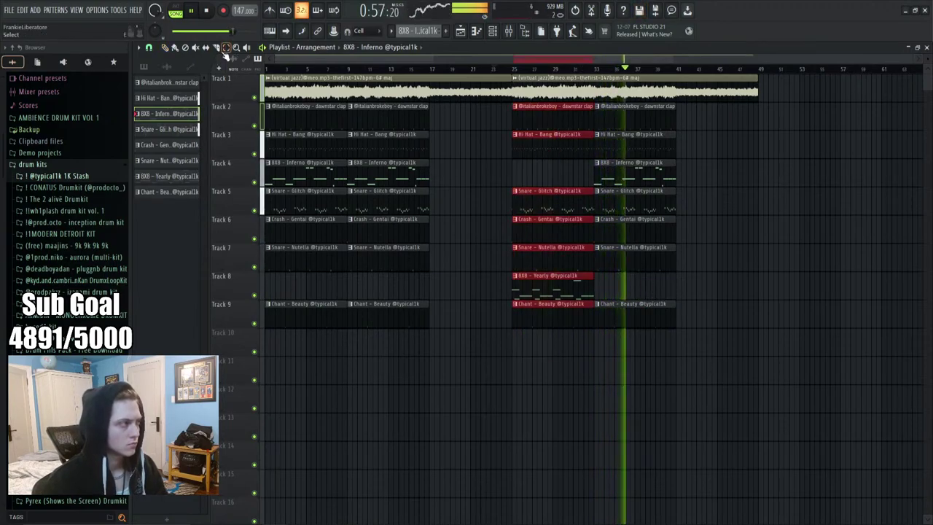
key("ctrl+b")
left_click_drag(724, 117, 714, 127)
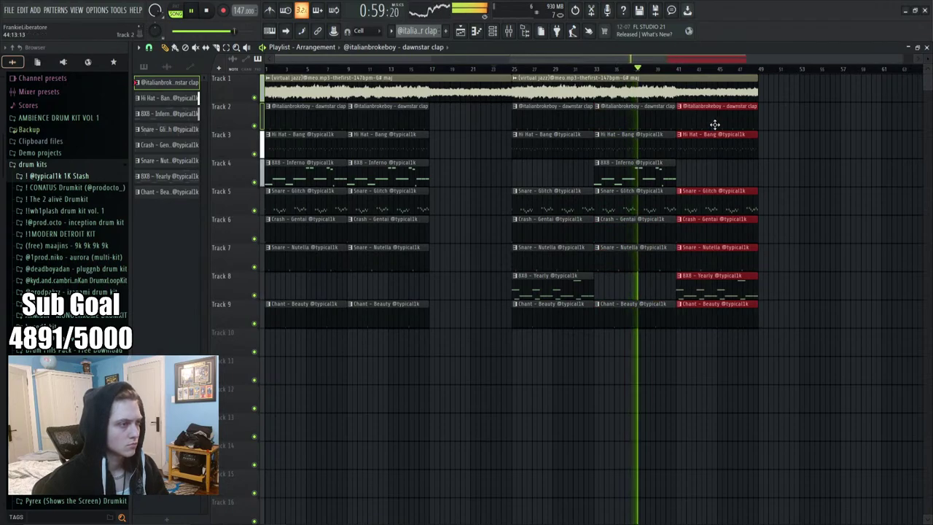
left_click(836, 167)
right_click(835, 167)
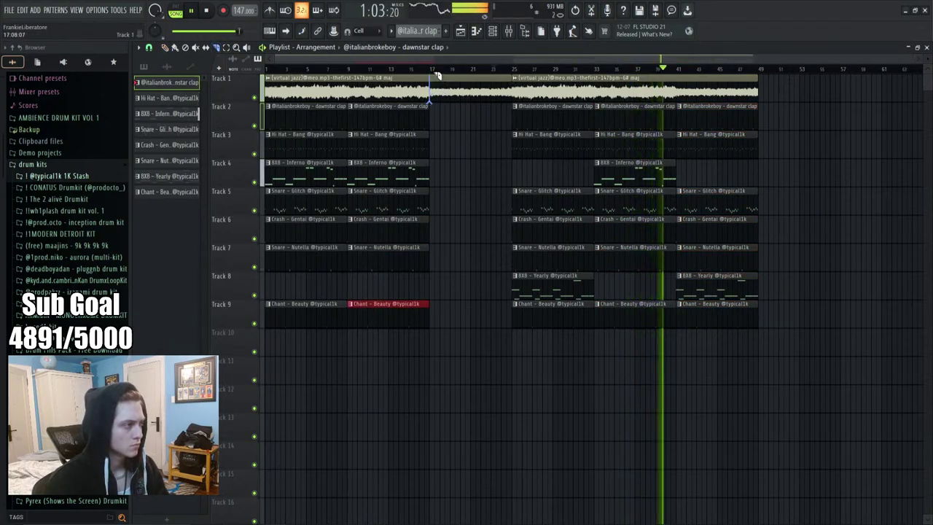
Slice the first melody audio clip at bar 17 and copy all clips from bars 1 to 16 to bar 49
left_click_drag(389, 354, 285, 71)
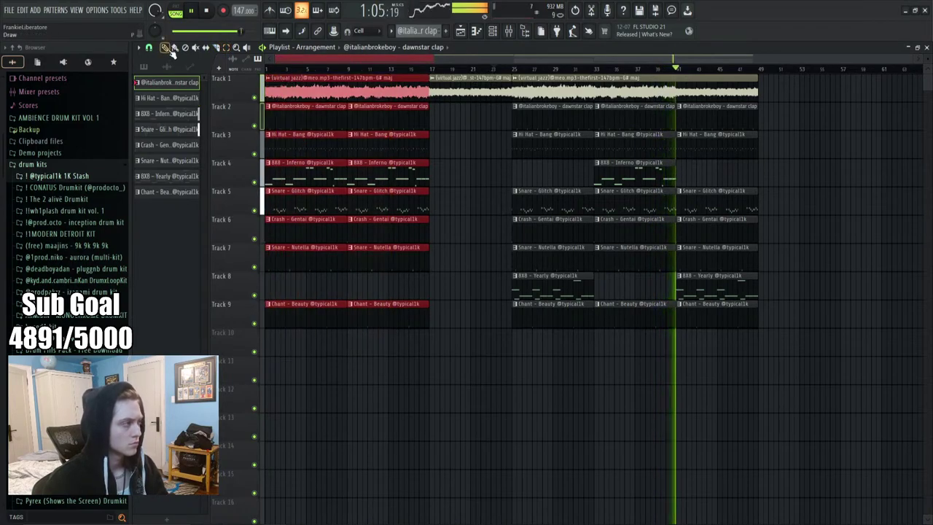
left_click_drag(403, 93, 900, 93)
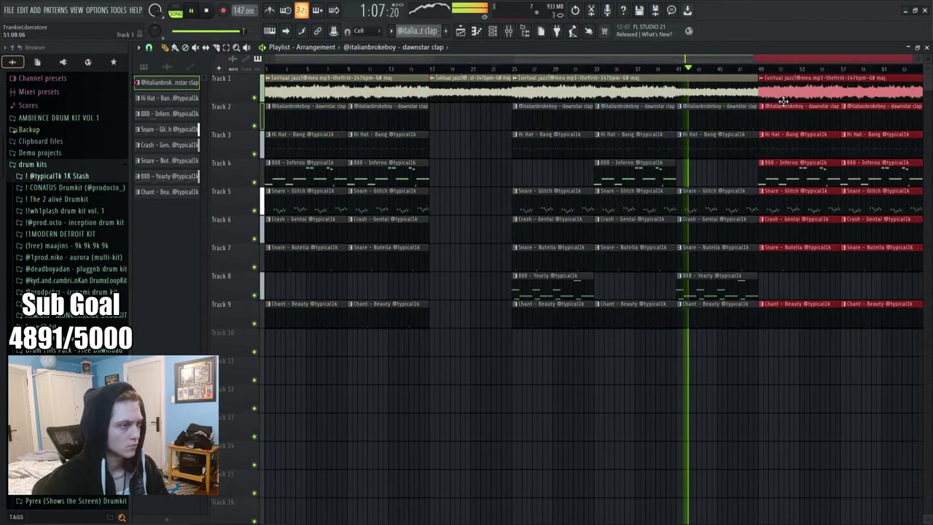
scroll(744, 71, "up", 4)
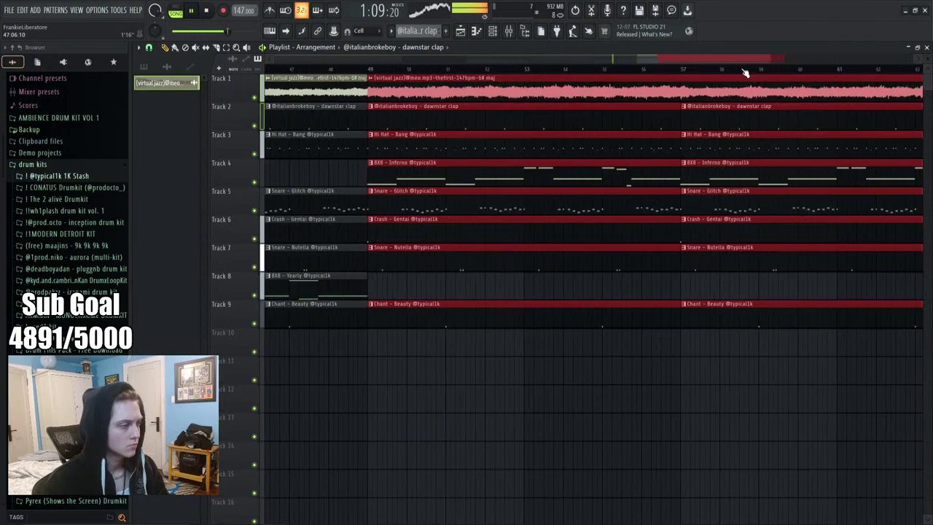
scroll(745, 72, "down", 3)
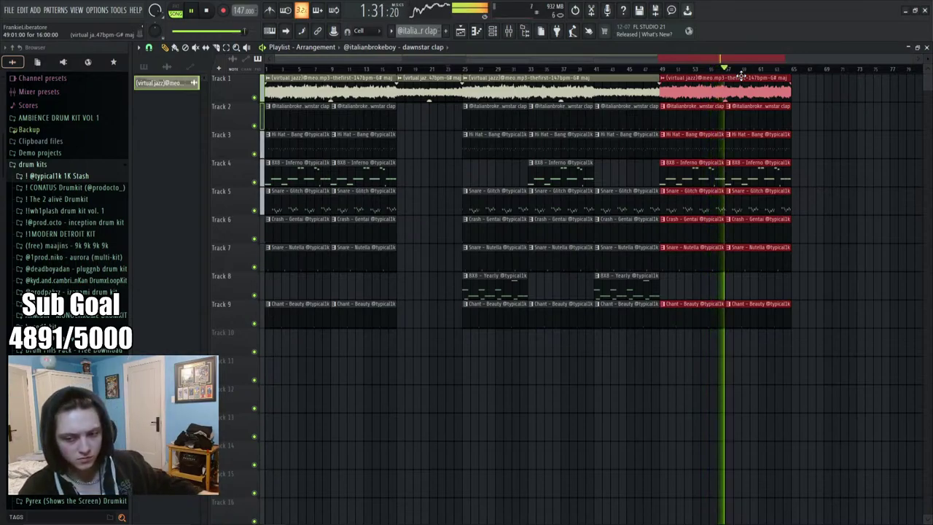
left_click(847, 170)
left_click(724, 69)
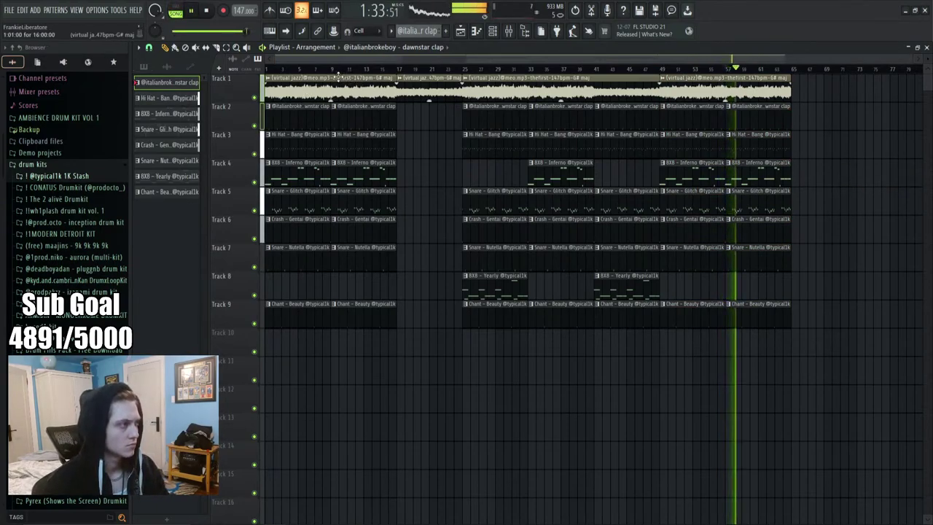
Clear the pattern clips from bars 1 to 8 on the playlist, leaving only the melody clip there
key("space")
key("space")
scroll(280, 73, "up", 1)
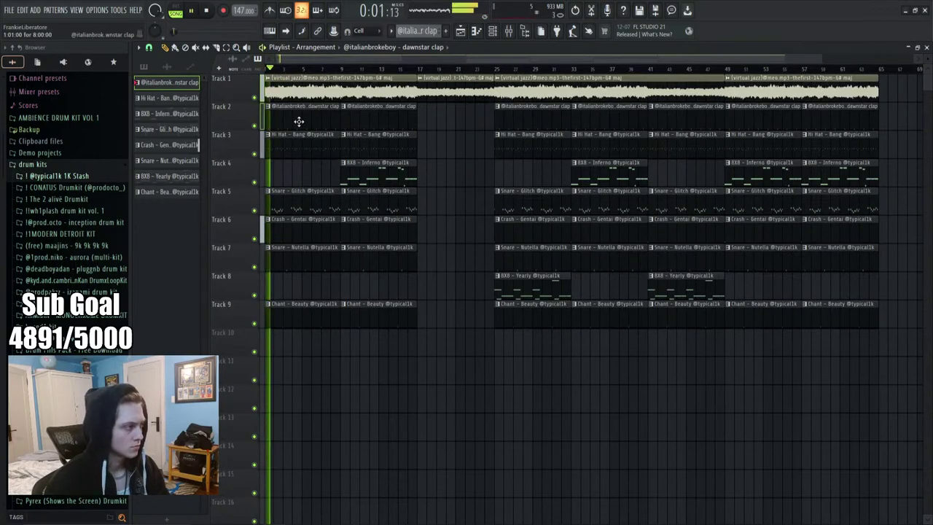
Create an automation clip for the mute/solo switch of the Fruity parametric EQ 2 in slot 10 of Insert 1
key("F9")
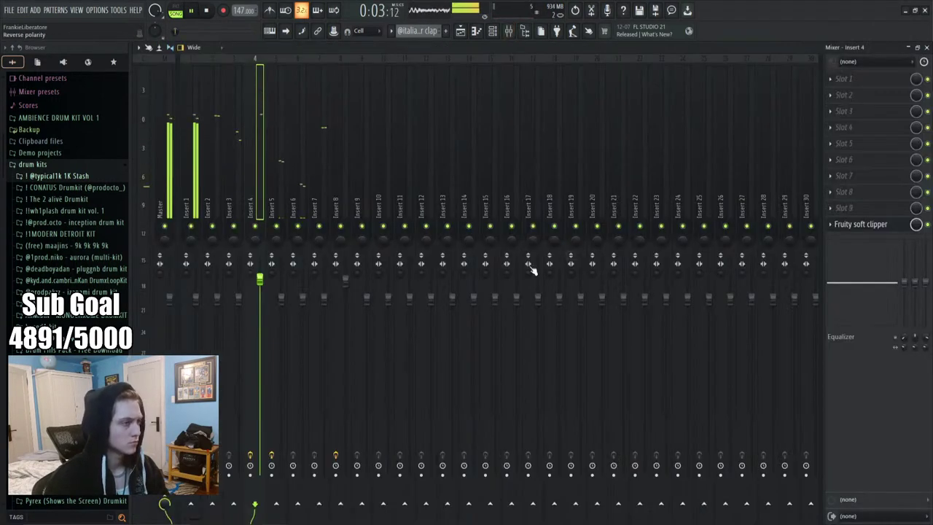
left_click(197, 218)
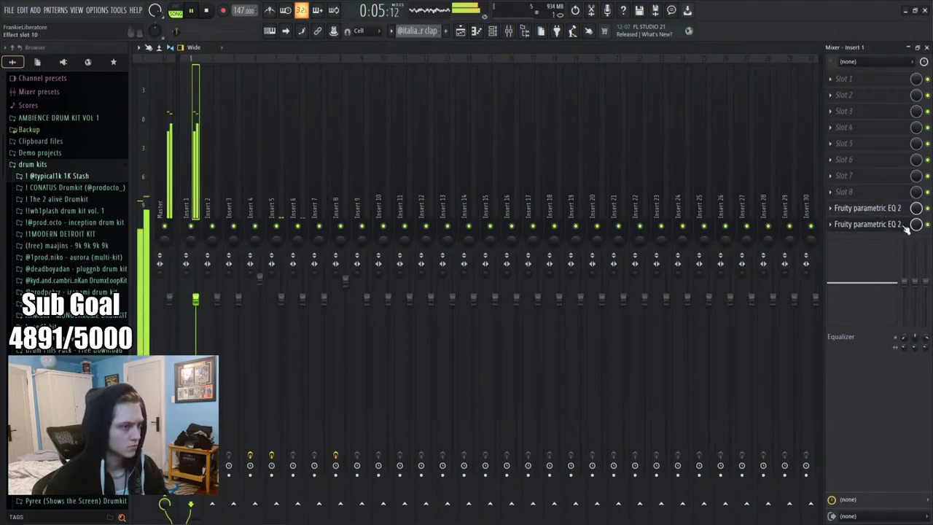
key("space")
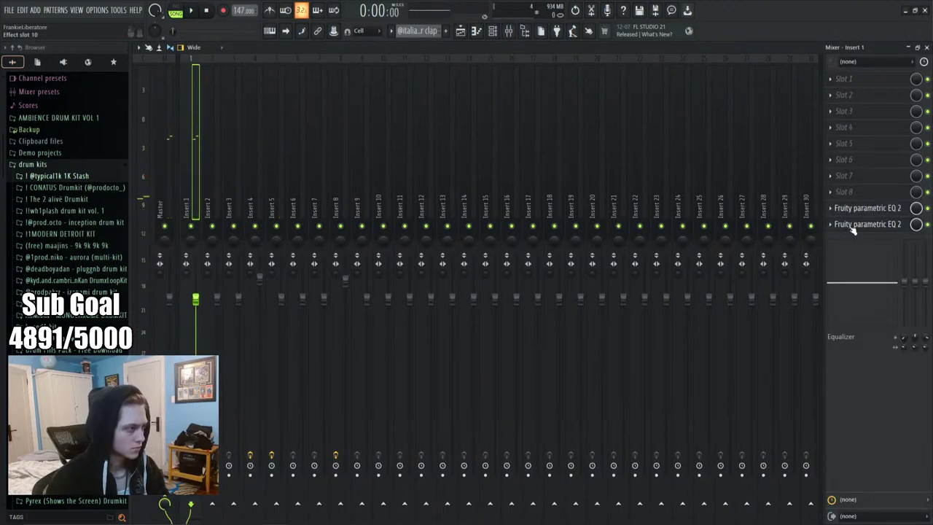
left_click(852, 224)
left_click(852, 225)
right_click(916, 223)
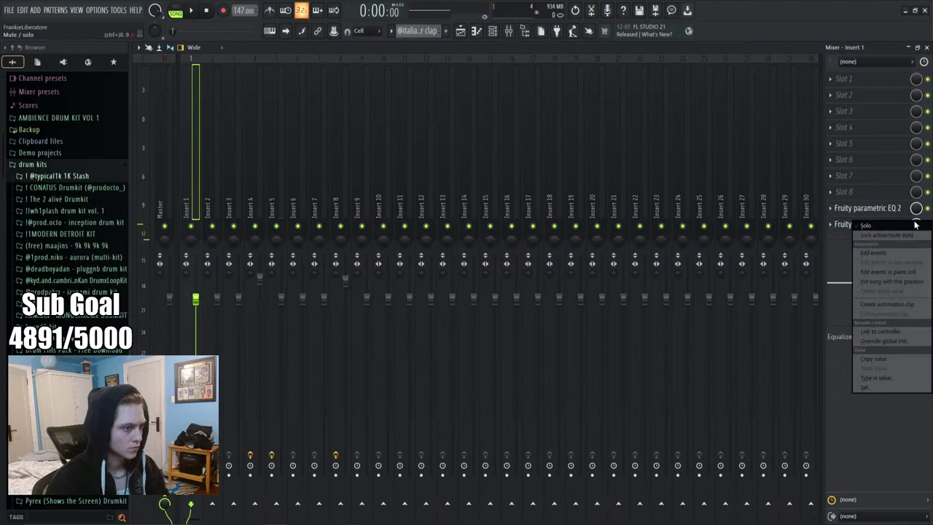
left_click(878, 305)
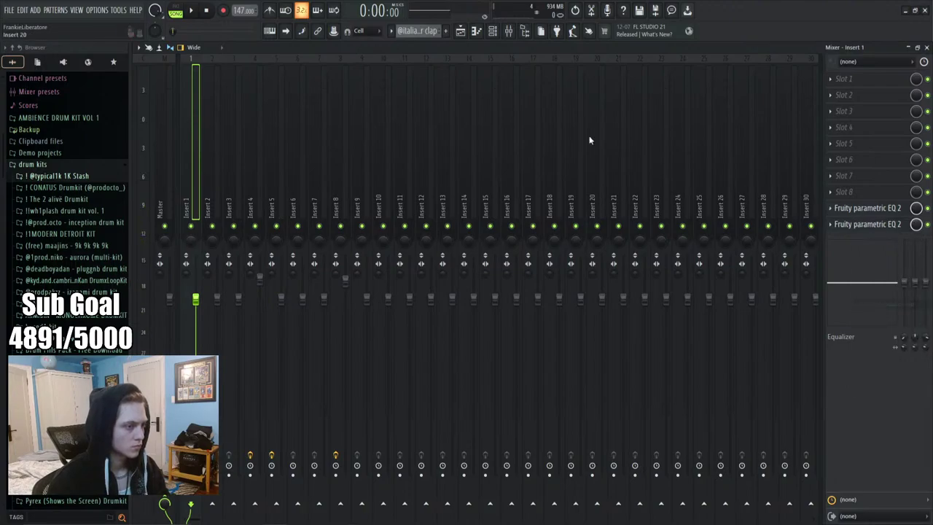
left_click(460, 31)
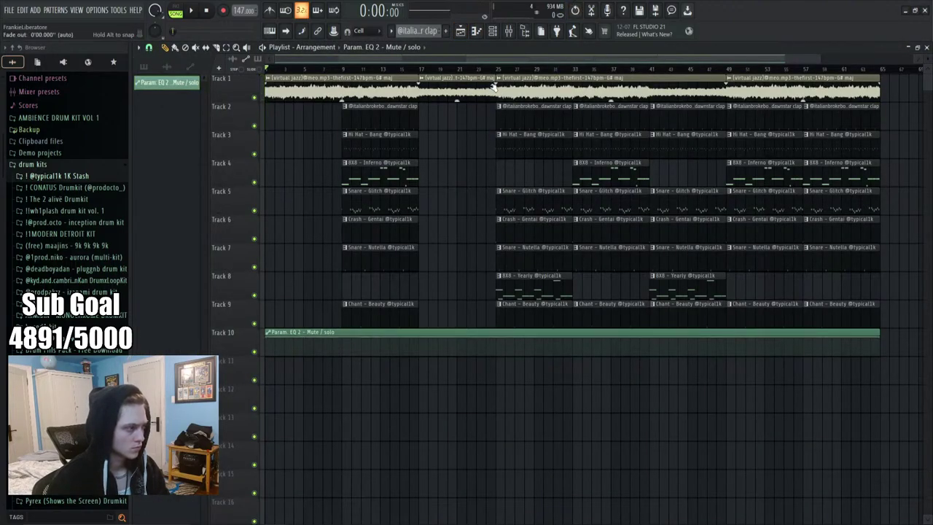
Automate the mix level of Insert 1's slot 10 Fruity parametric EQ 2, at 0% for bars 1 to 8 and full from bar 9
left_click(508, 30)
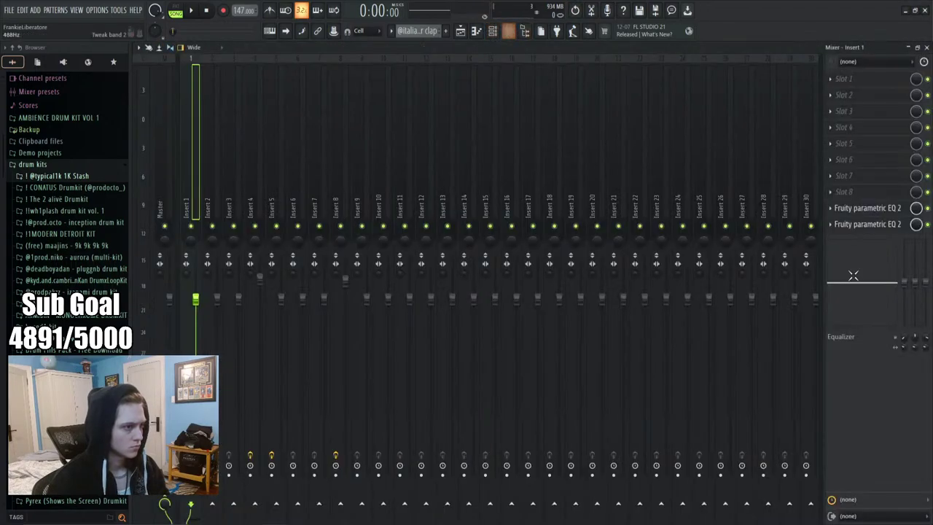
left_click(871, 225)
left_click(871, 225)
right_click(916, 224)
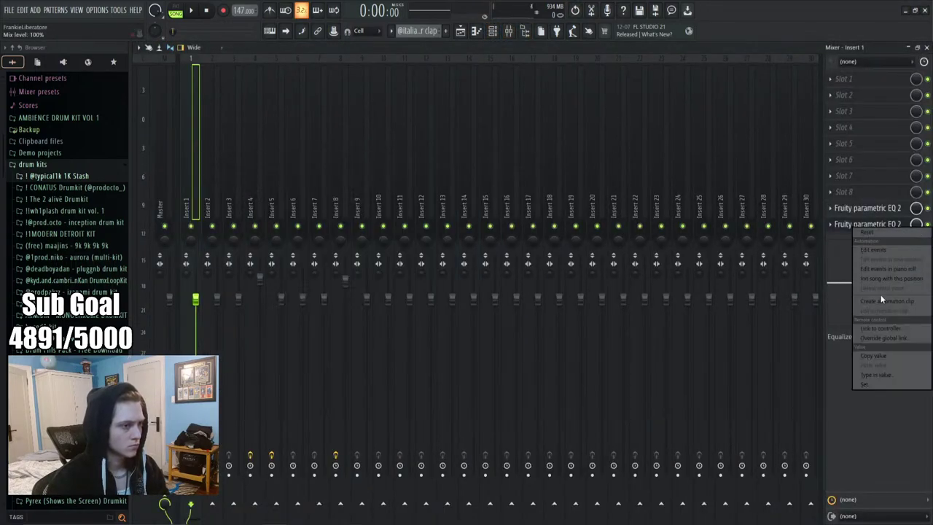
left_click(880, 301)
left_click(461, 30)
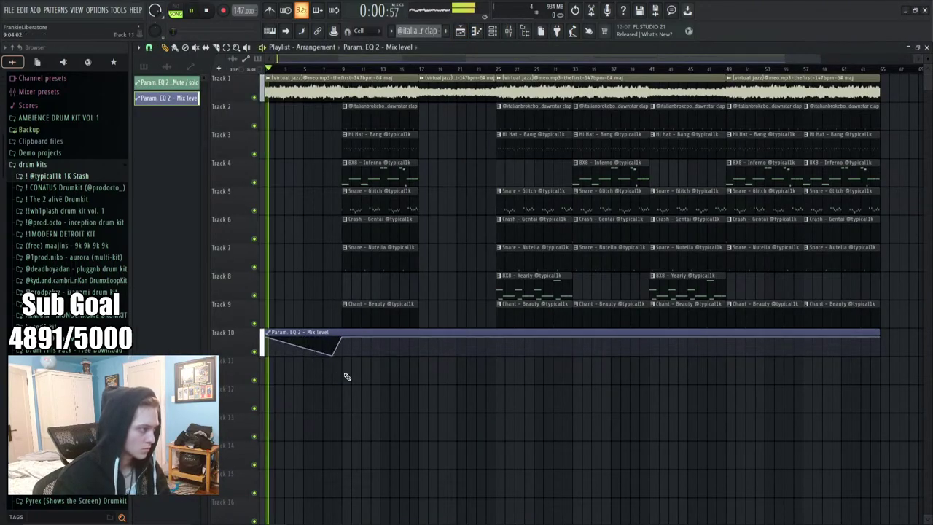
left_click_drag(268, 339, 266, 354)
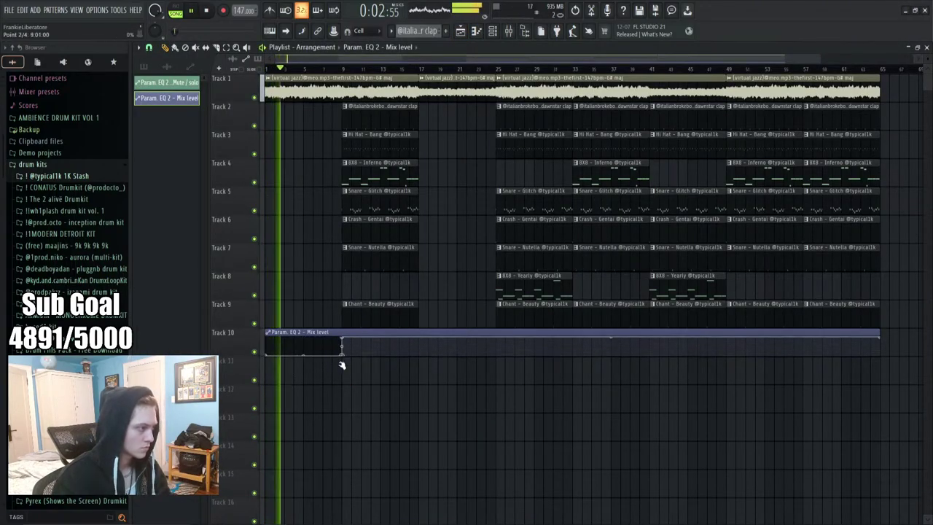
left_click_drag(342, 364, 428, 368)
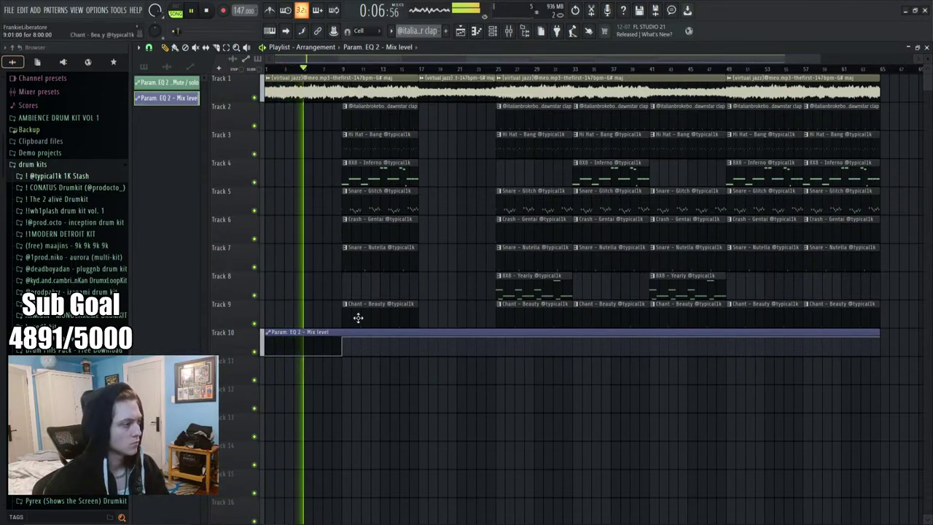
left_click_drag(358, 318, 377, 126)
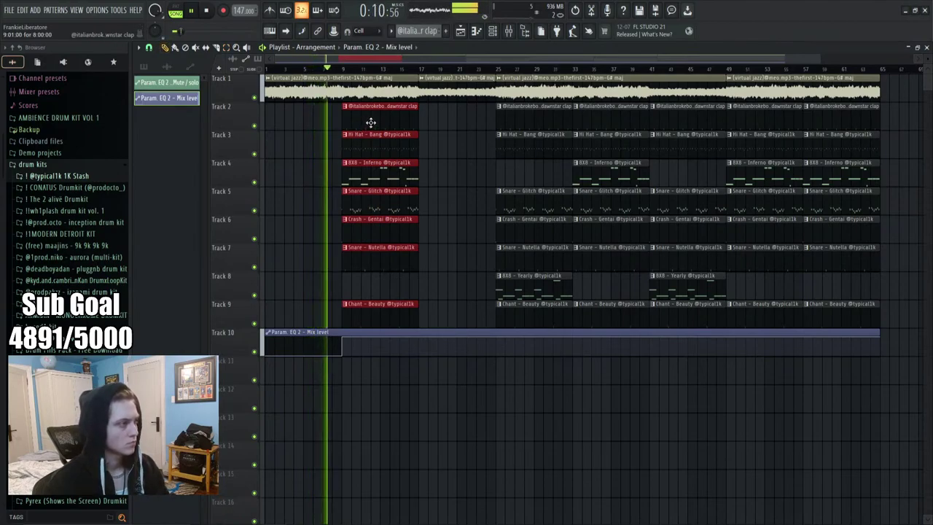
left_click(451, 173)
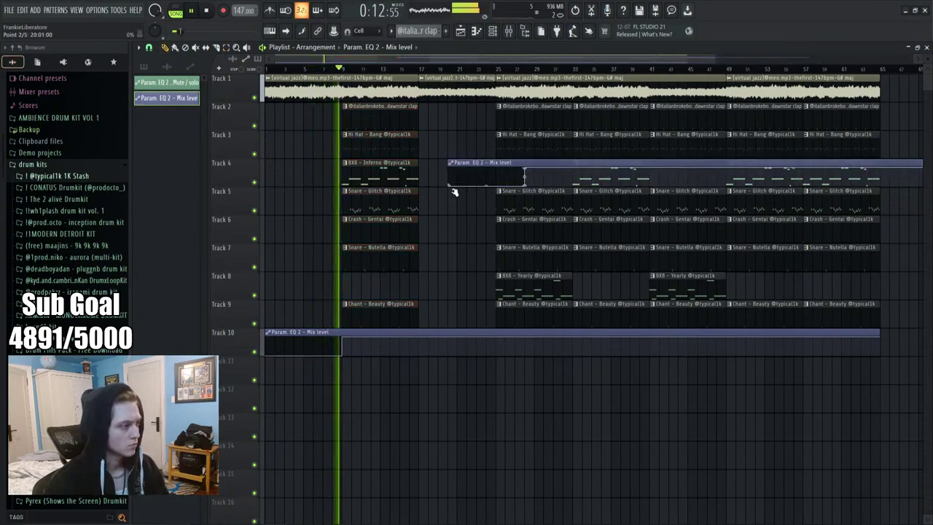
right_click(393, 175)
right_click(473, 162)
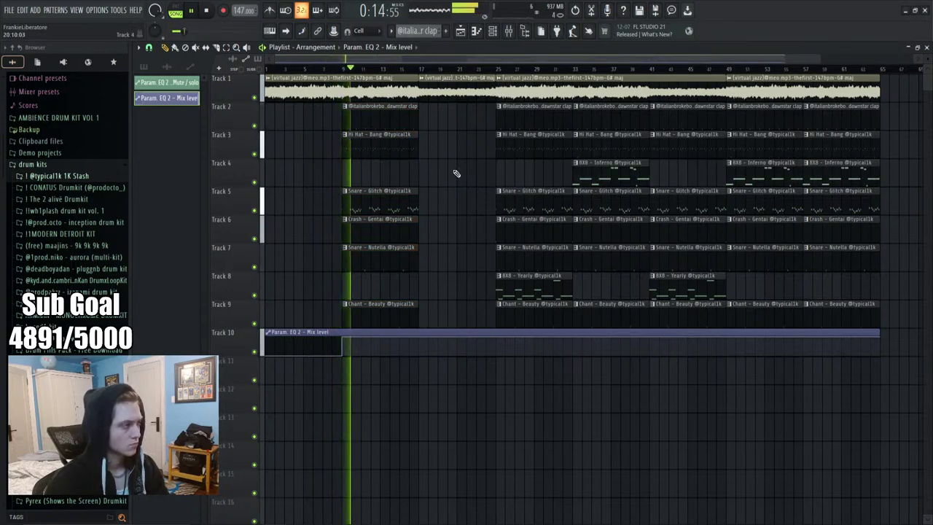
key("ctrl+z")
key("ctrl+z")
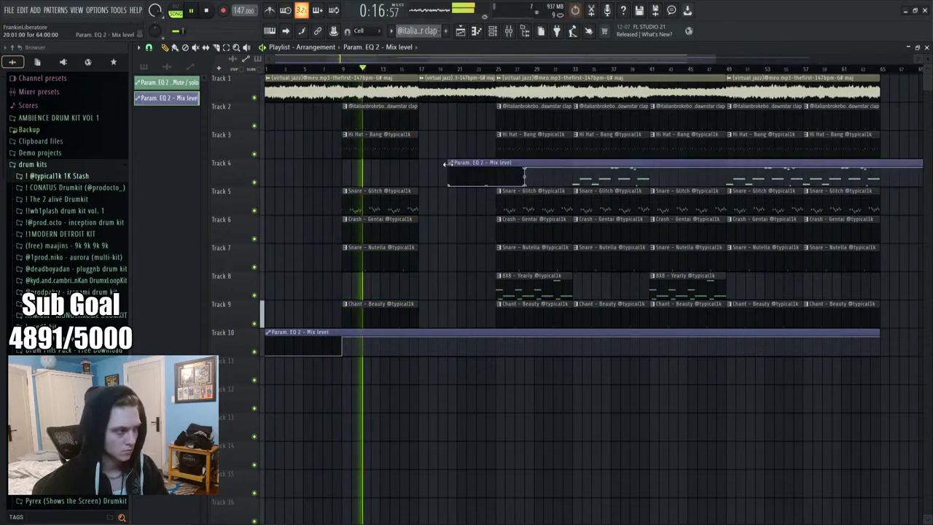
right_click(470, 163)
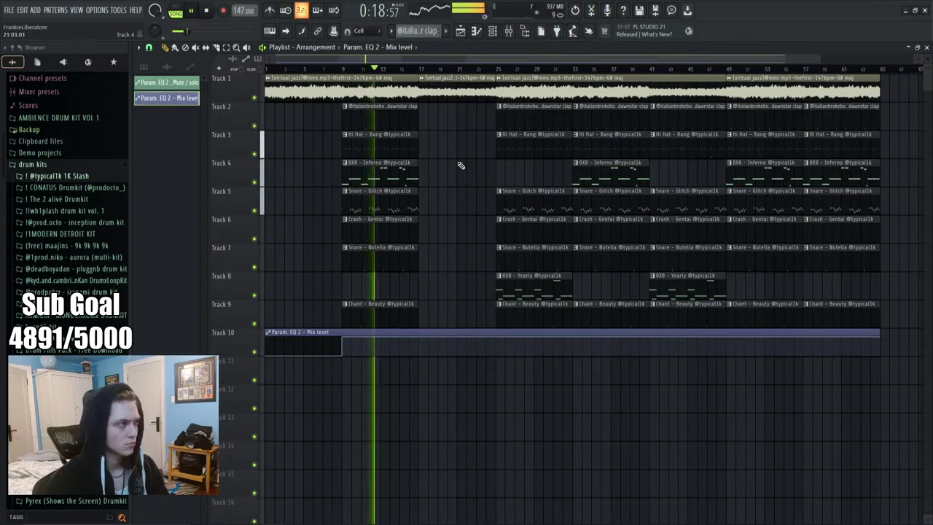
Delete the 8X8 - Inferno clip at bar 9 on Track 4 and move the Mix level automation clip to Track 13
left_click(304, 68)
right_click(378, 159)
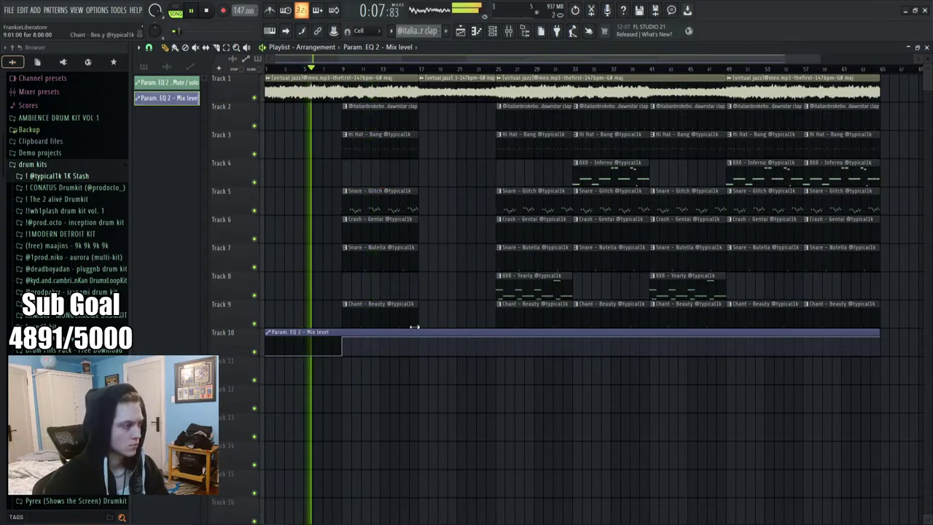
left_click_drag(407, 333, 389, 422)
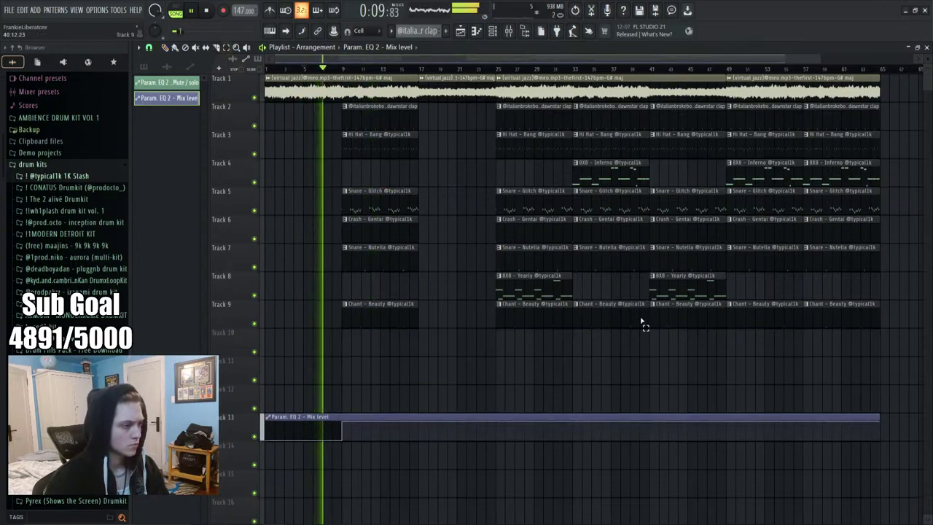
left_click_drag(444, 383, 338, 134)
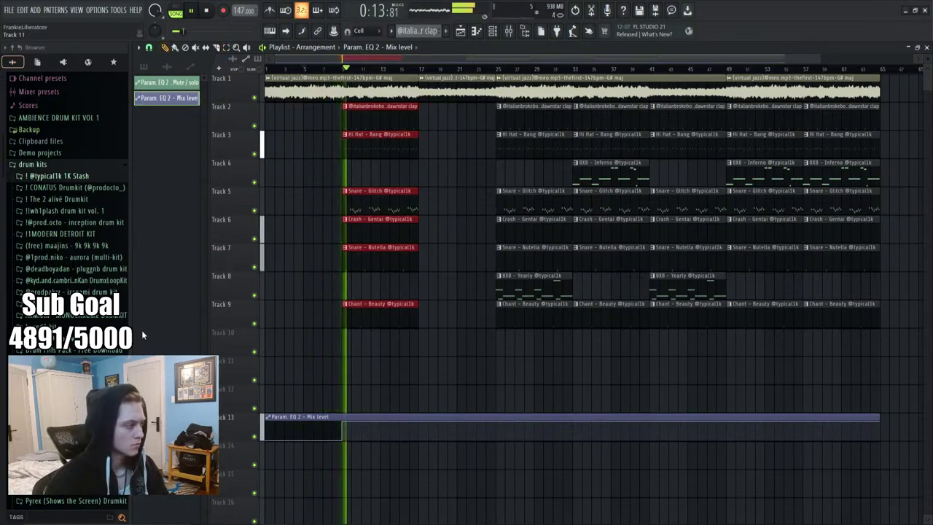
left_click(57, 175)
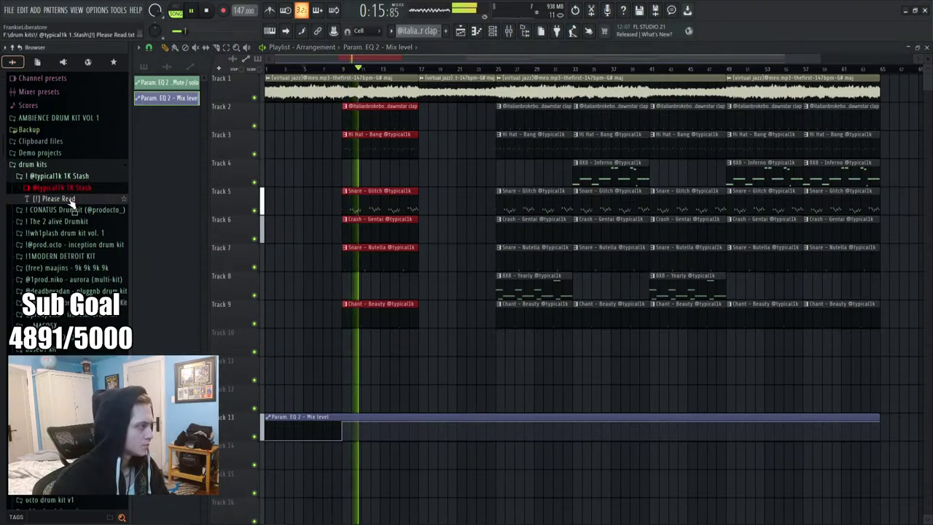
left_click(60, 187)
left_click(64, 246)
left_click(78, 268)
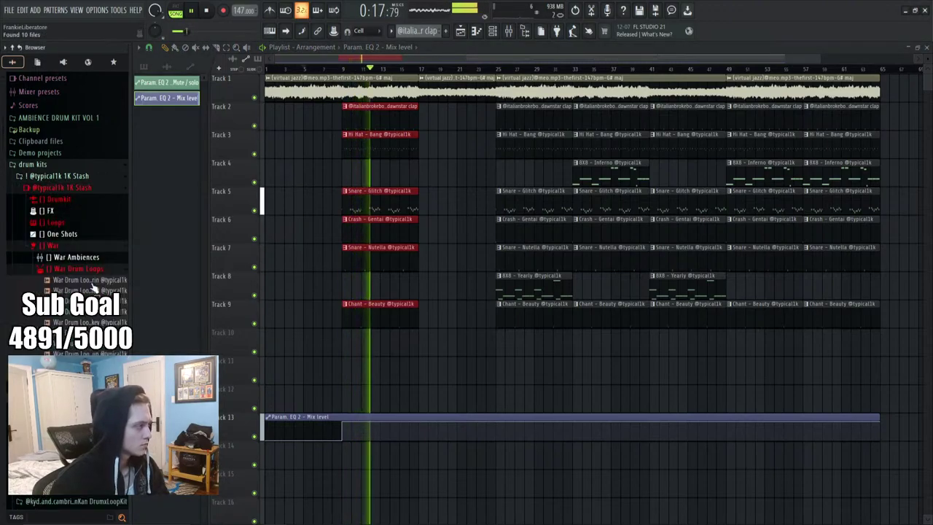
key("space")
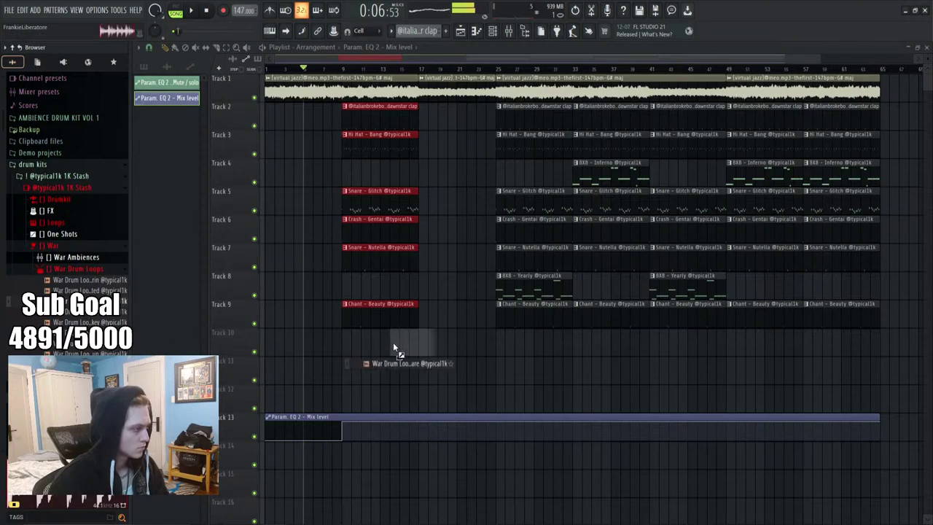
left_click_drag(393, 342, 373, 342)
key("space")
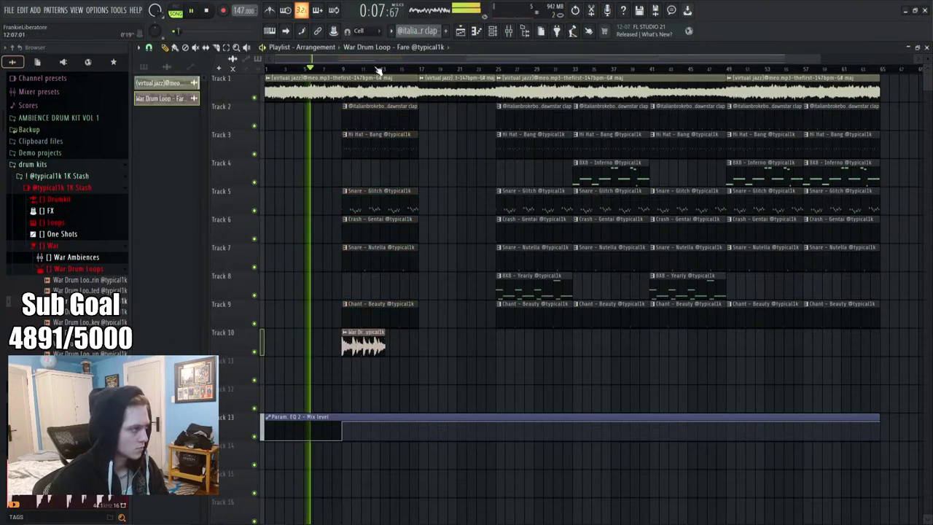
Stretch the War Drum Loop - Fare clip on Track 10 to end at bar 13 and check its channel volume
left_click_drag(378, 68, 284, 70)
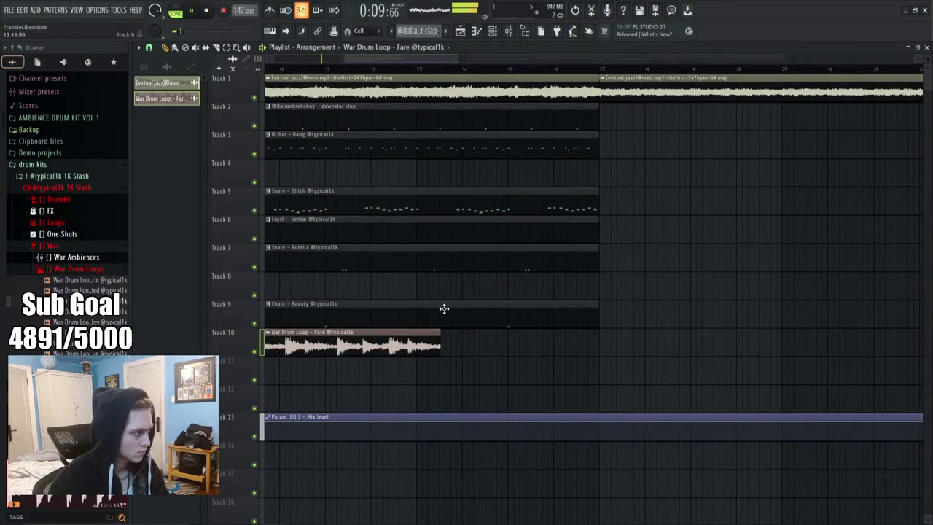
left_click_drag(441, 350, 414, 366)
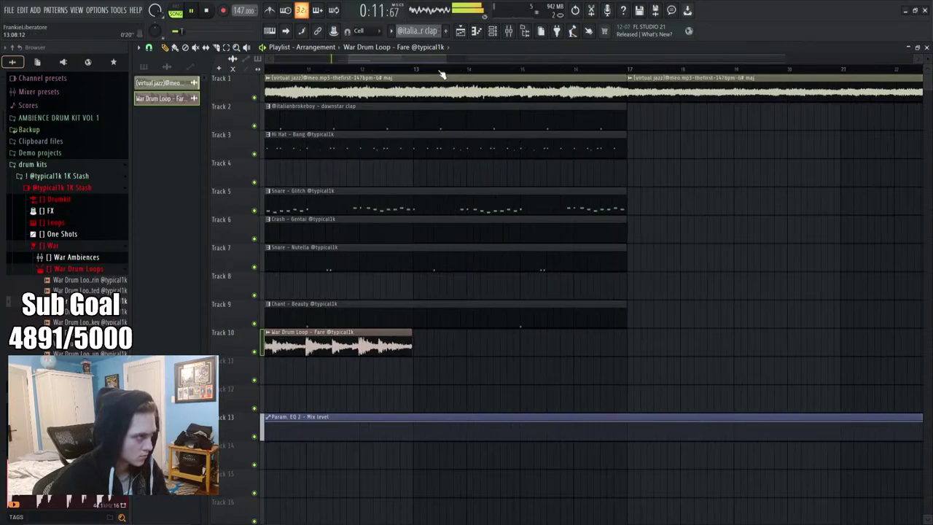
left_click_drag(442, 71, 325, 318)
left_click_drag(339, 358, 336, 358)
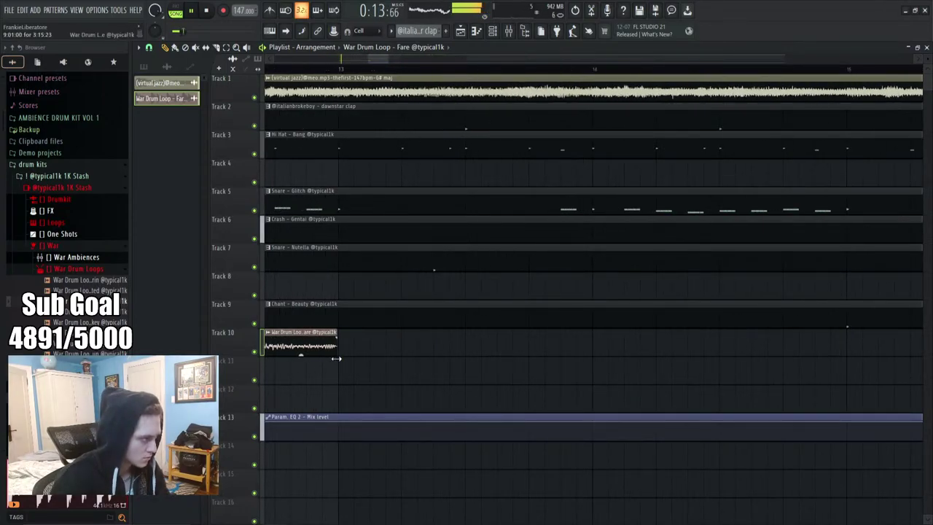
double_click(312, 345)
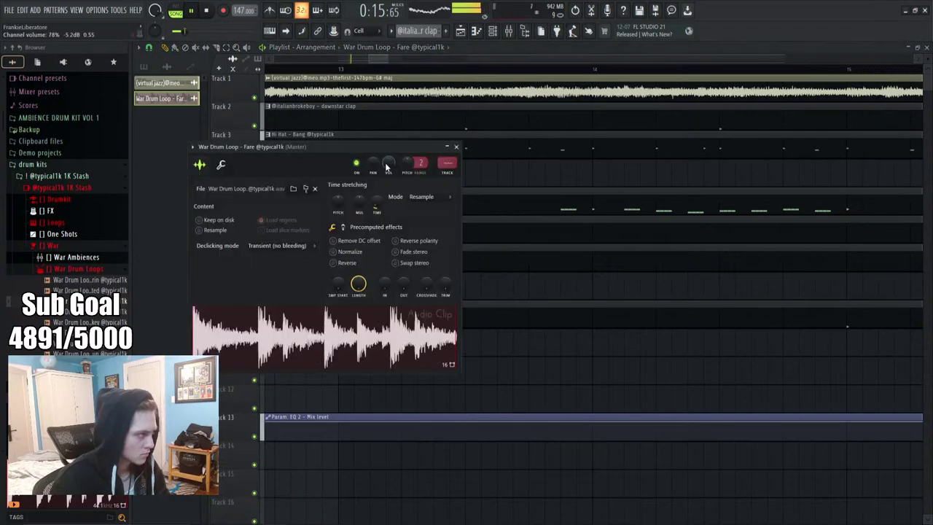
left_click(459, 148)
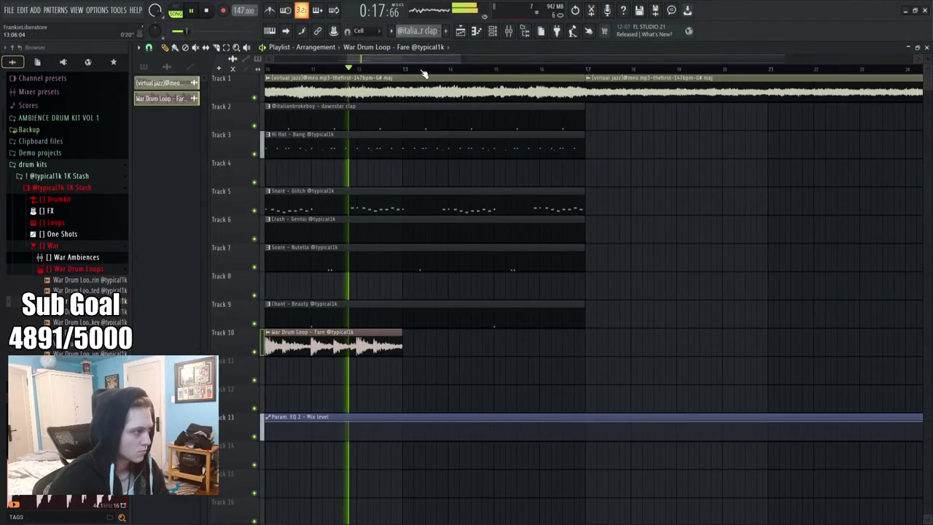
Duplicate the war drum loop at bar 13 and delete the pattern clips in bars 9 to 16 on Tracks 2 to 9
scroll(427, 73, "down", 8)
key("ctrl+b")
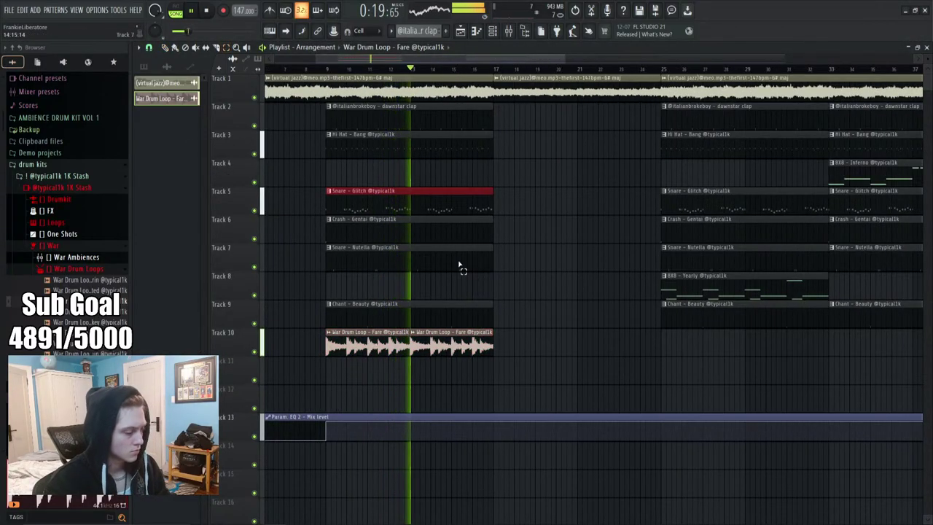
left_click_drag(472, 328, 378, 125)
key("Delete")
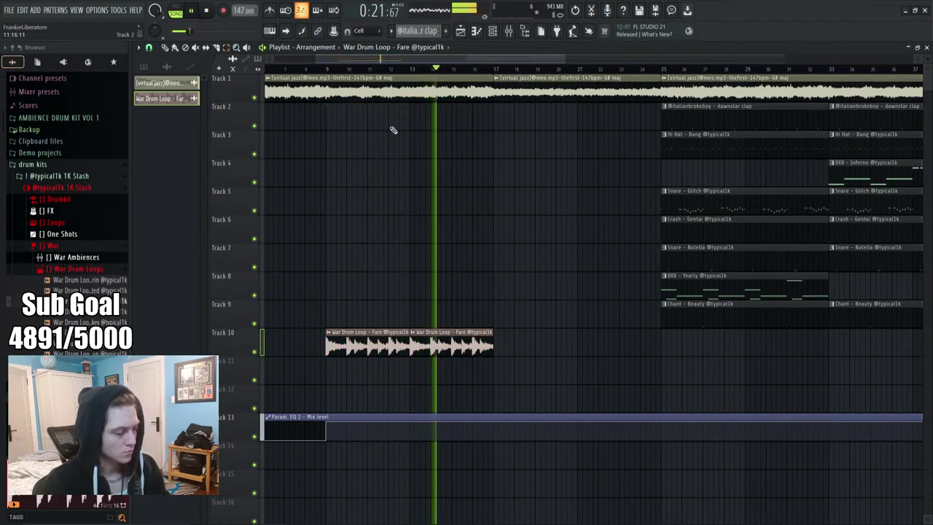
Move all clips on Tracks 1 to 9 from bar 17 onward to bar 33 and duplicate the first melody clip at bar 17
scroll(392, 75, "down", 3)
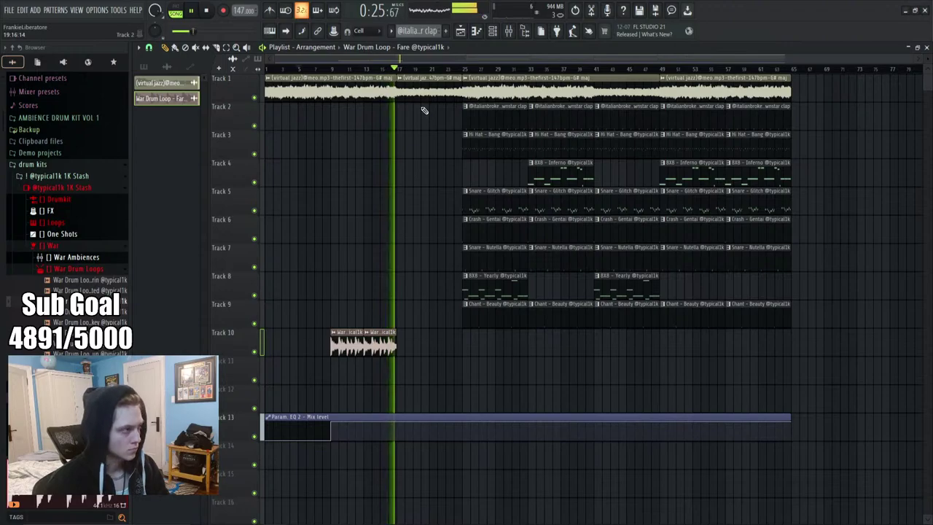
left_click_drag(804, 355, 571, 107)
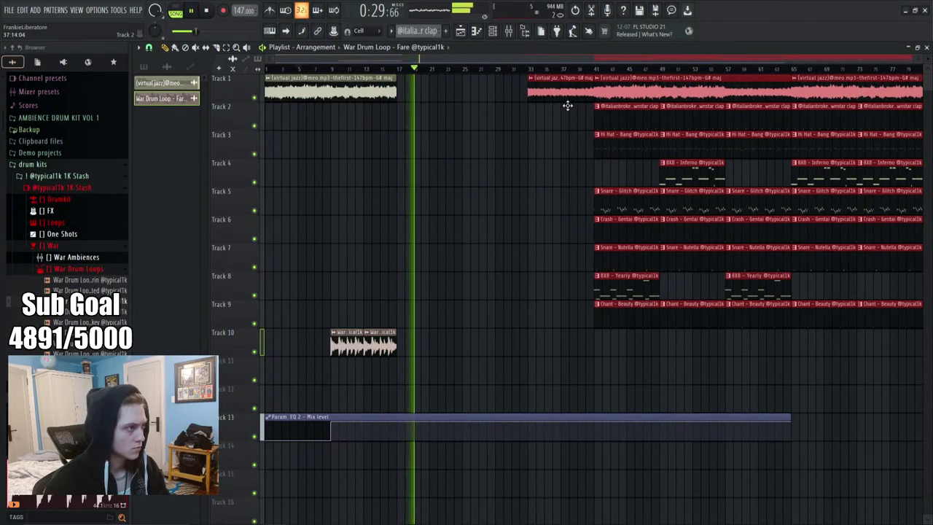
left_click(335, 91)
key("ctrl+b")
key("space")
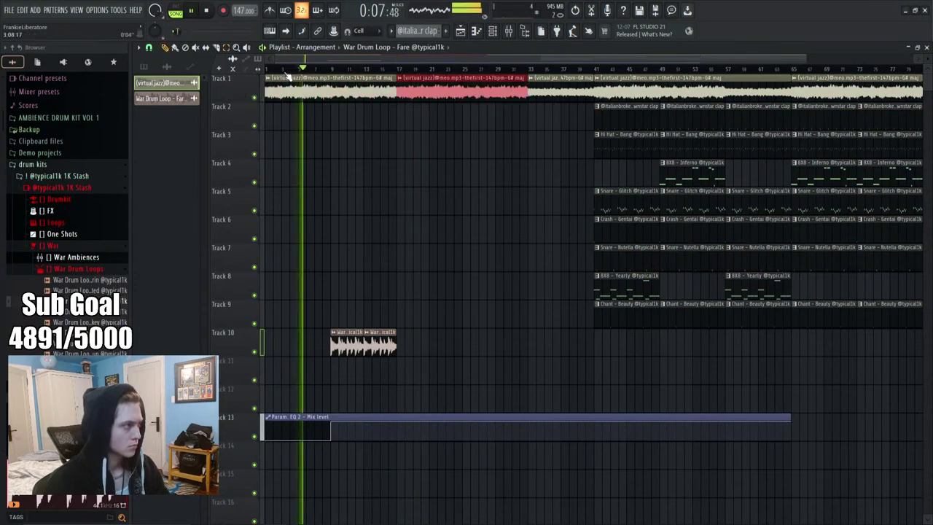
Copy the last two sets of pattern clips on Tracks 2 to 9, starting at bar 65, to bar 17
key("space")
key("space")
scroll(443, 56, "down", 1)
left_click_drag(780, 382, 735, 103)
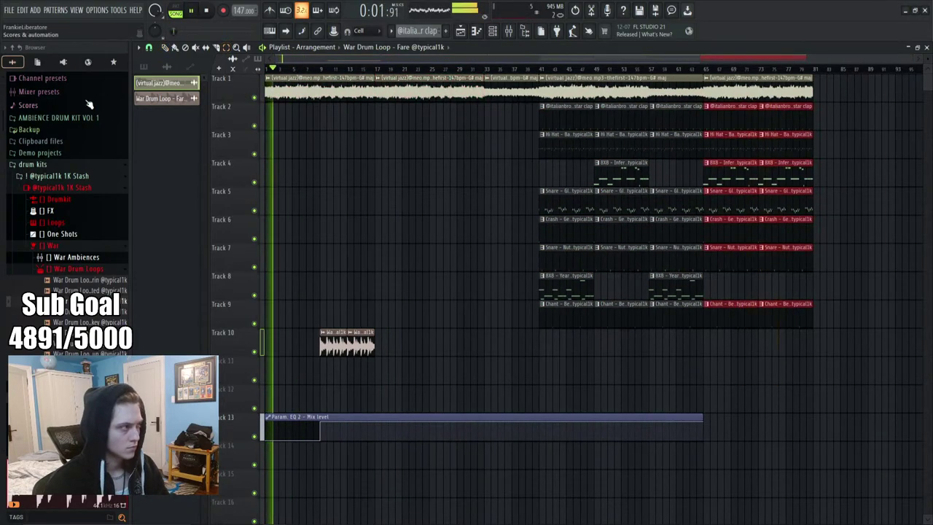
key("ctrl+b")
left_click_drag(846, 135, 406, 134)
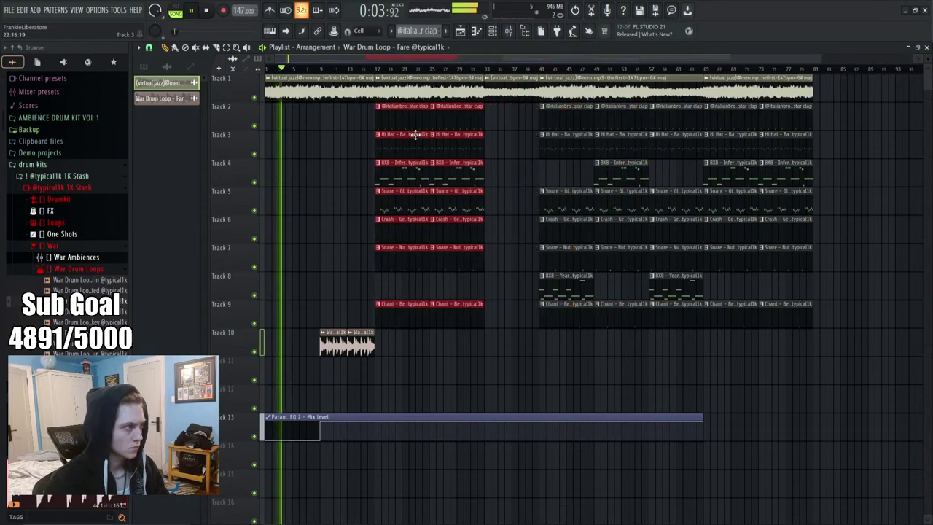
left_click(472, 360)
right_click(472, 361)
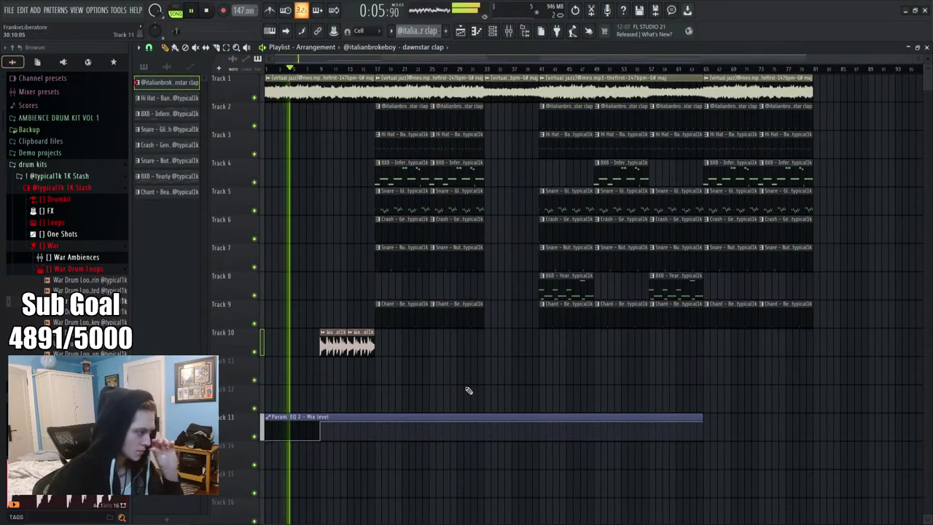
Move the level jump in Track 13's Param. EQ 2 - Mix level automation to bar 17 and extend the clip to the end of bar 80
left_click_drag(325, 442, 374, 422)
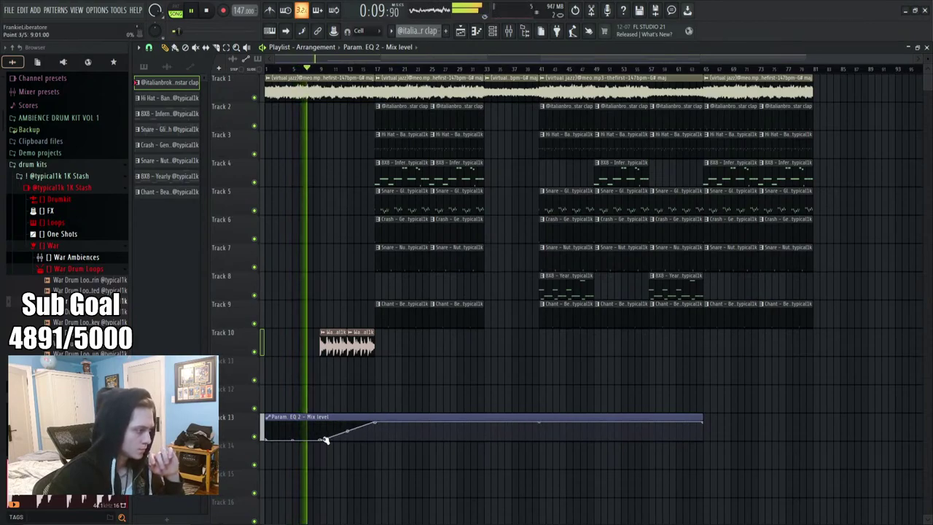
left_click_drag(325, 441, 373, 438)
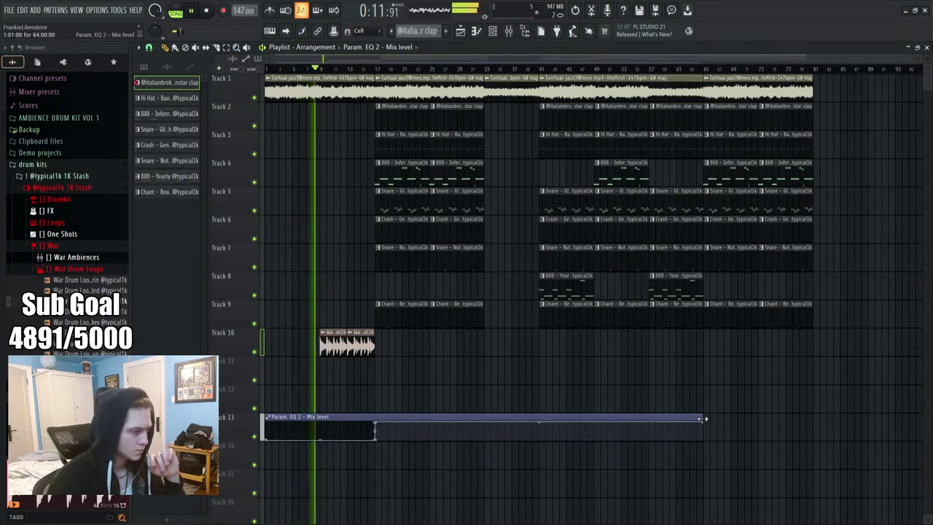
left_click_drag(702, 418, 808, 419)
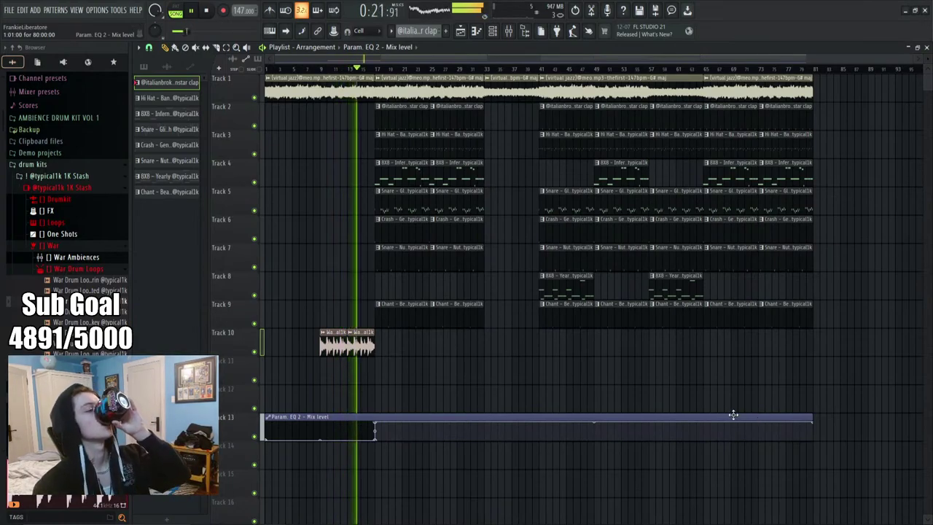
Replace the 8X8 - Inferno clips at bars 17 and 25 on Track 4 with 8X8 - Yearly clips on Track 8
left_click(492, 30)
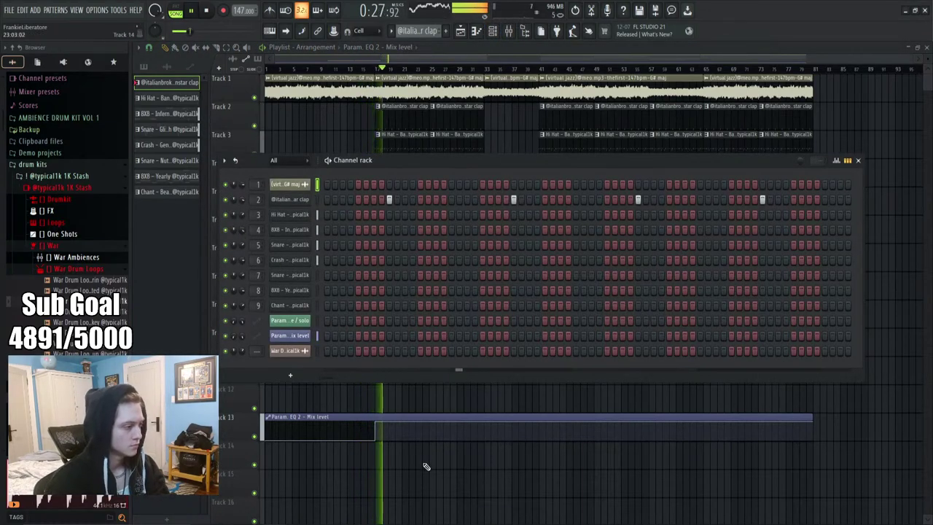
key("F6")
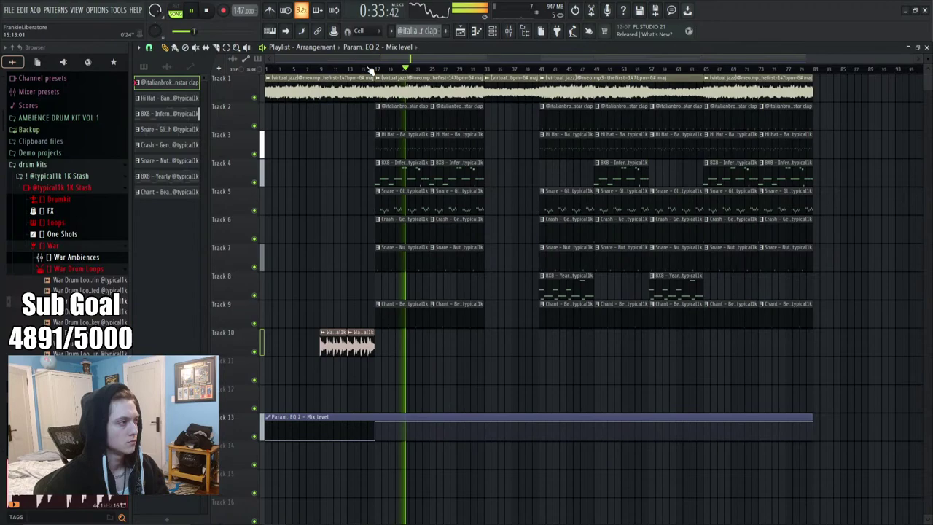
scroll(412, 69, "up", 2)
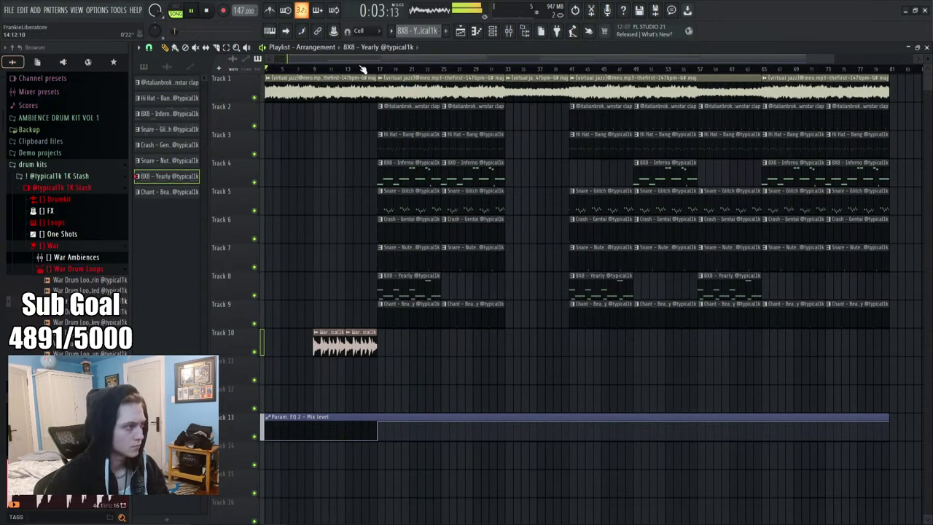
left_click(362, 68)
right_click(415, 175)
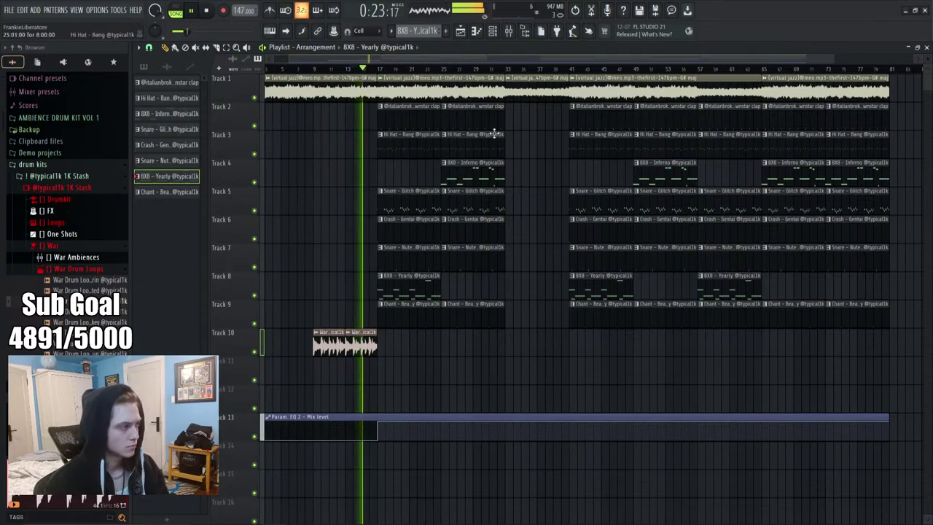
key("F6")
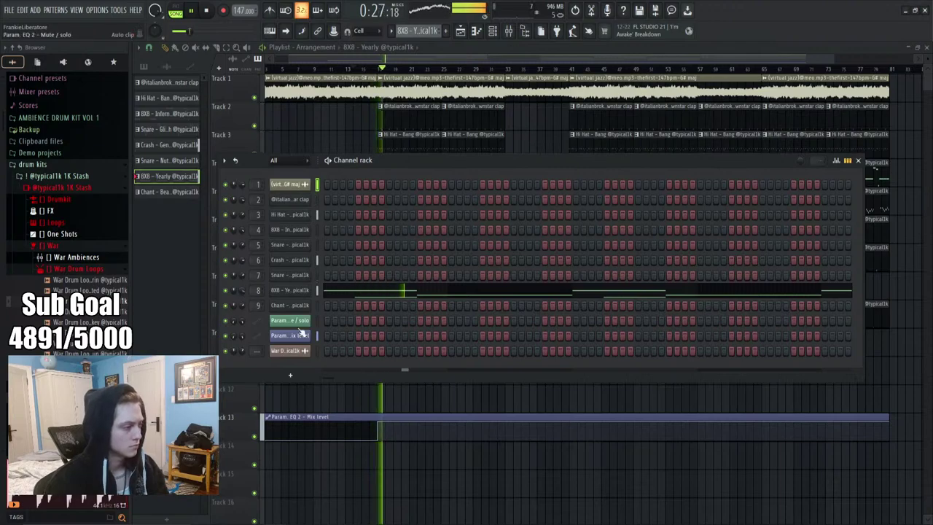
key("F6")
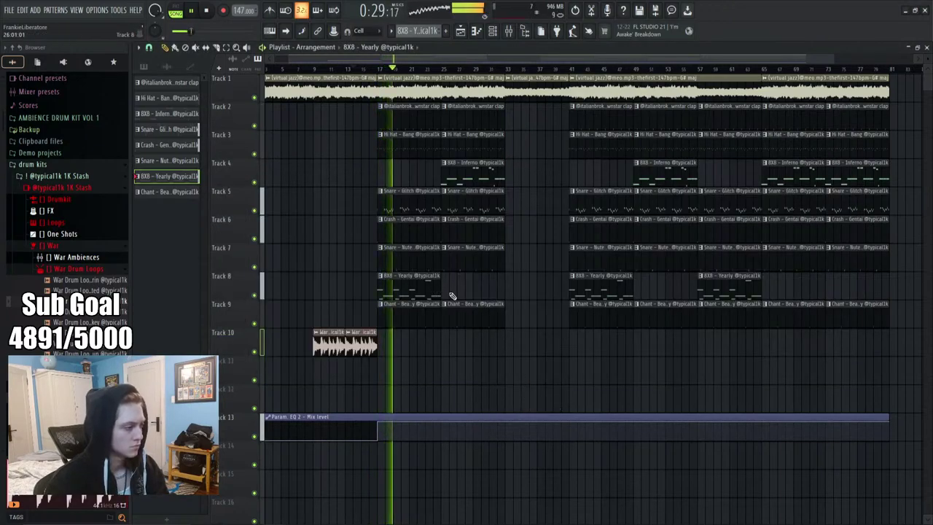
left_click(452, 295)
right_click(483, 179)
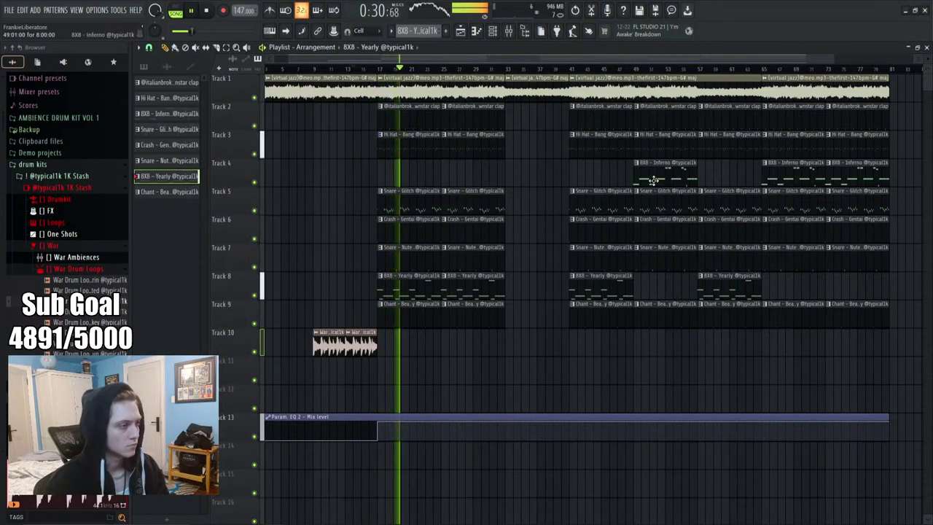
Swap the bass clips from bar 41 so 8X8 - Inferno sits at bars 41 and 57 and 8X8 - Yearly at bar 49
left_click(578, 178)
left_click_drag(583, 290, 647, 290)
right_click(667, 176)
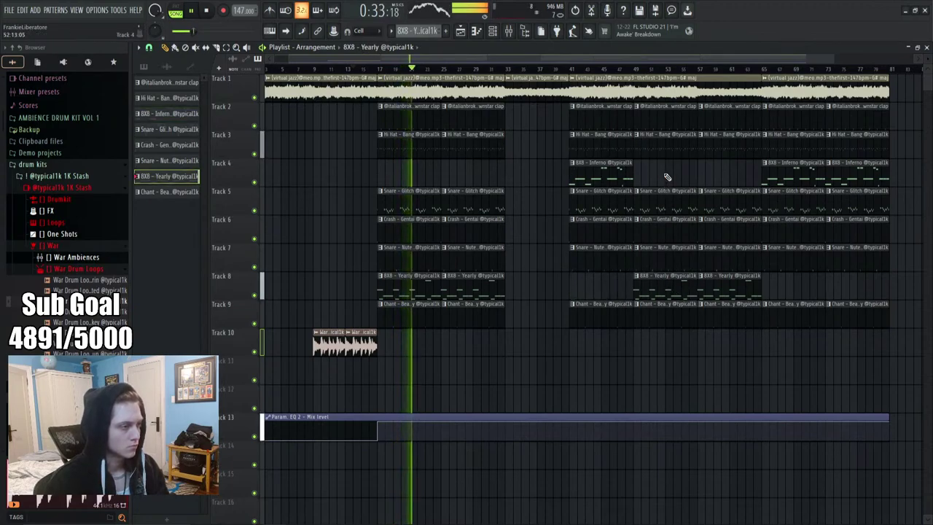
right_click(722, 294)
left_click(718, 179)
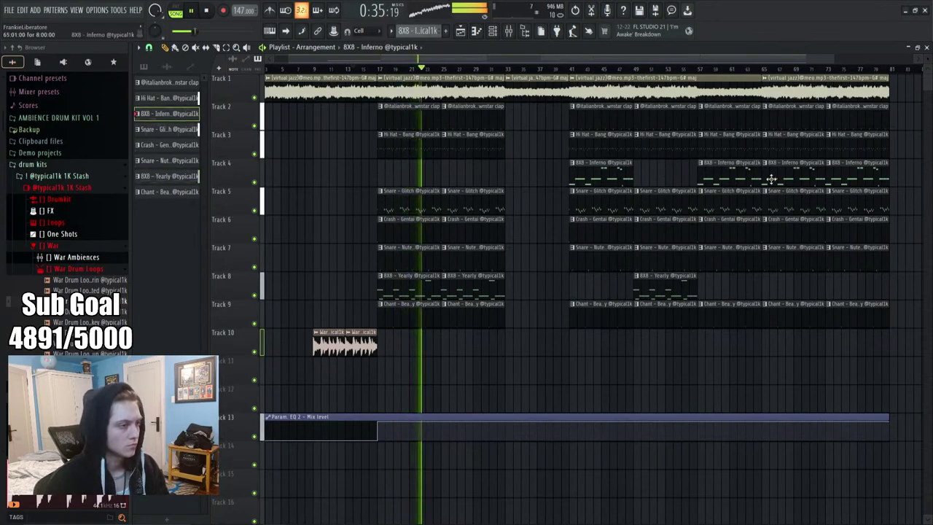
Replace the 8X8 - Inferno clips at bars 65 and 73 on Track 4 with 8X8 - Yearly clips on Track 8
right_click(794, 178)
right_click(856, 178)
left_click(665, 285)
left_click(787, 290)
left_click(858, 291)
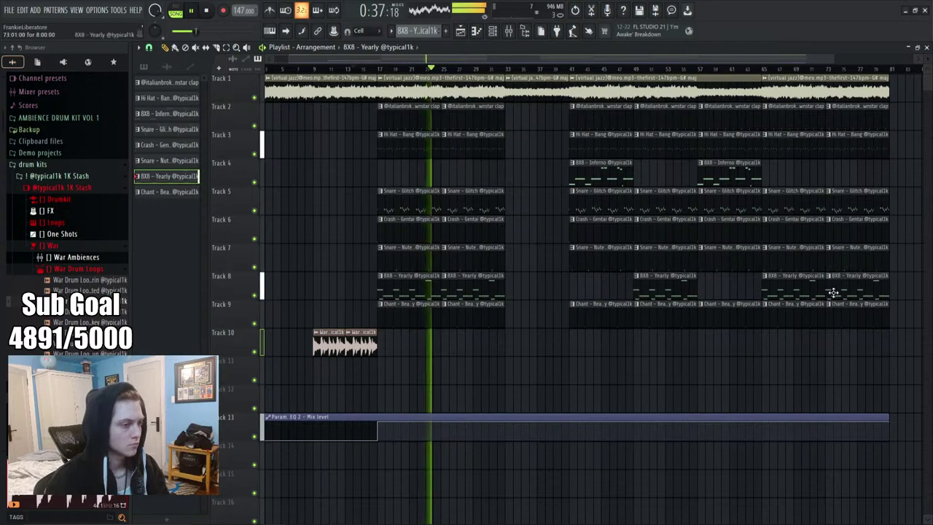
key("F6")
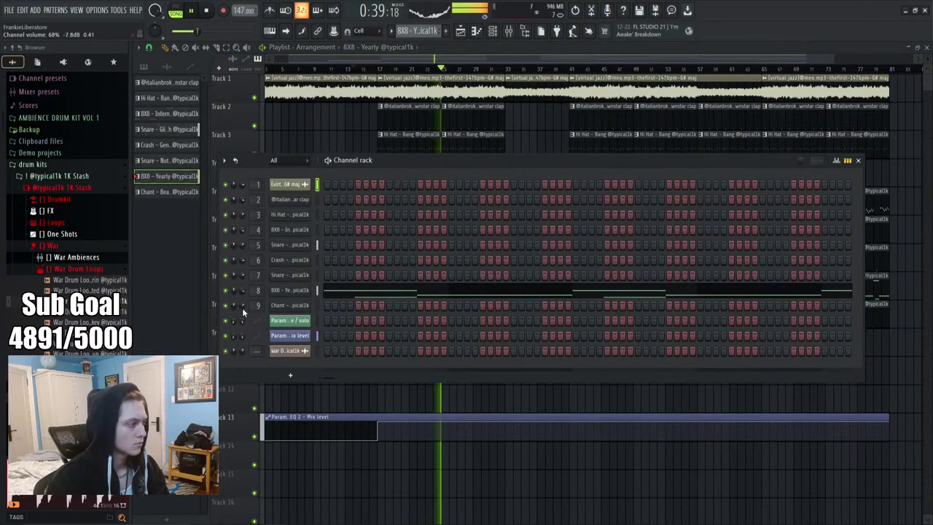
key("F6")
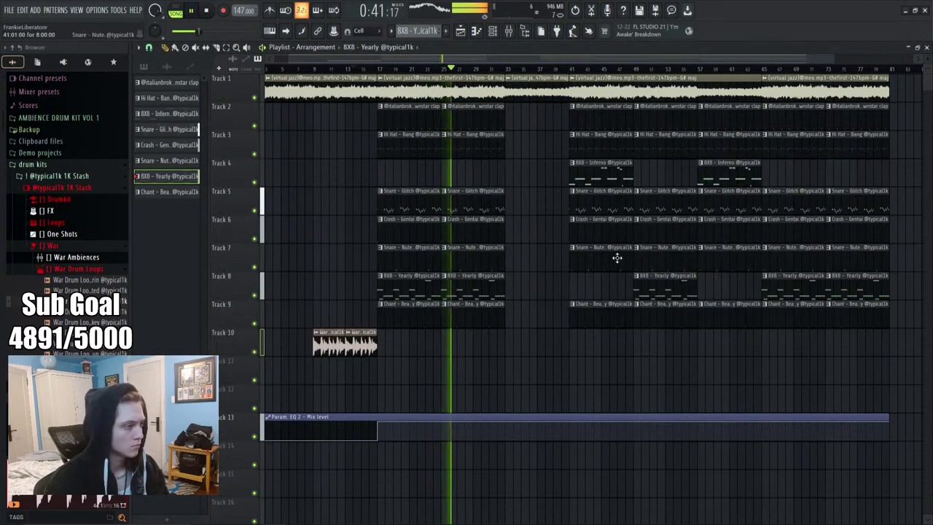
Replace the 8X8 - Yearly clips at bars 25 and 73 on Track 8 with 8X8 - Inferno clips on Track 4
left_click(601, 175)
left_click(442, 179)
right_click(473, 288)
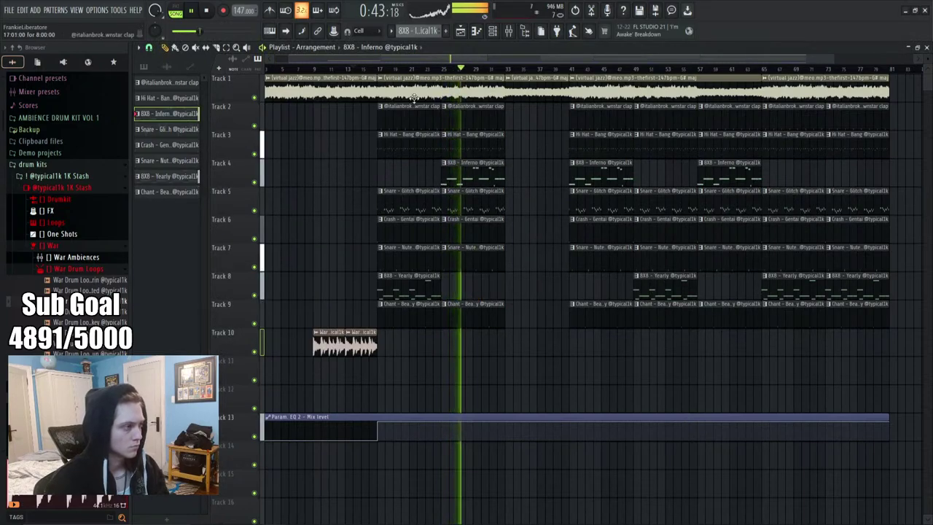
left_click(390, 70)
right_click(831, 286)
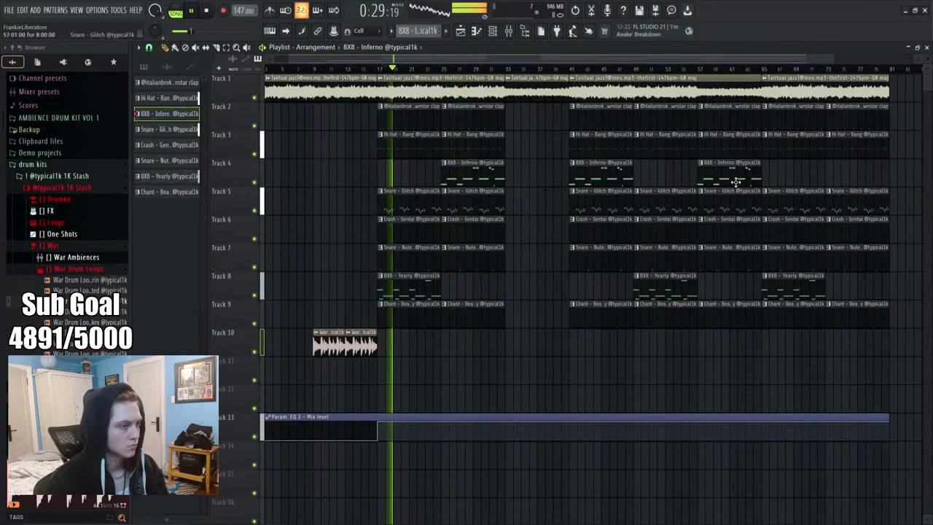
left_click(831, 179)
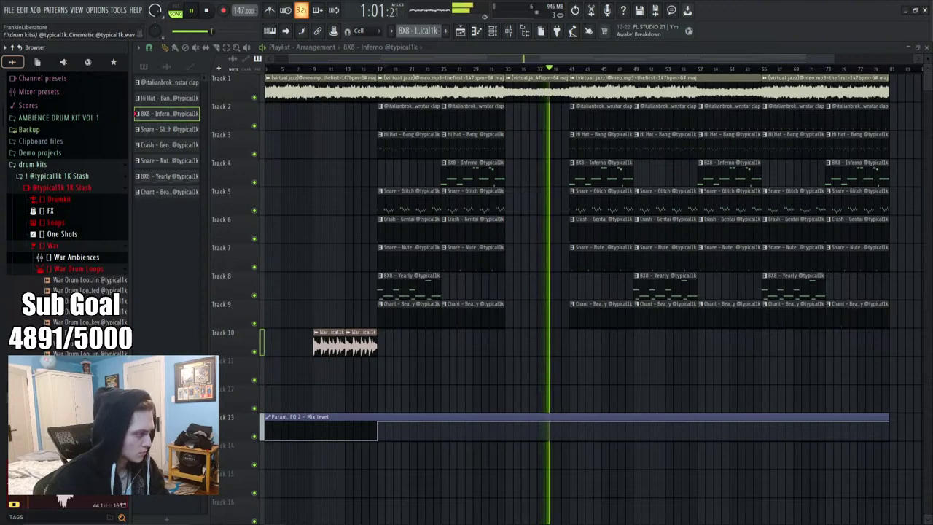
Add the War Transition - Alpha sample to Track 11, ending at bar 19, and check its channel settings
key("space")
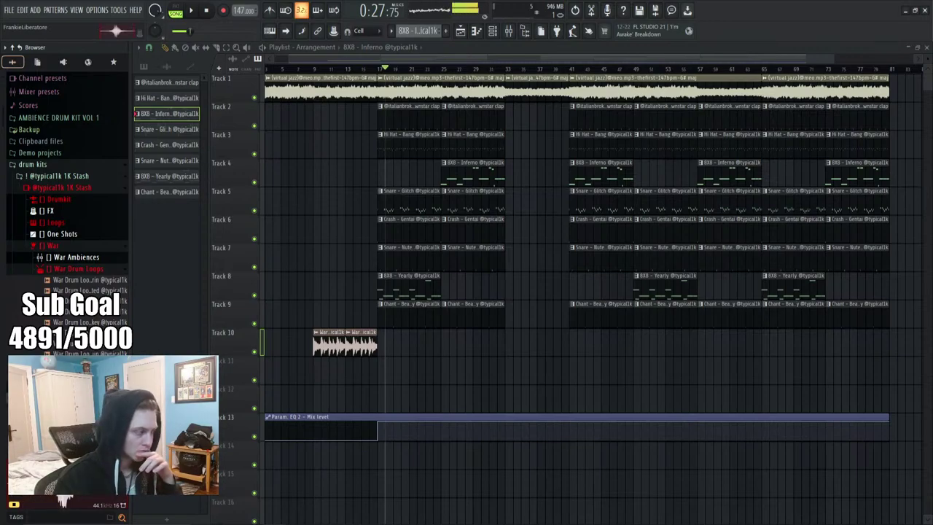
left_click_drag(389, 379, 394, 372)
key("space")
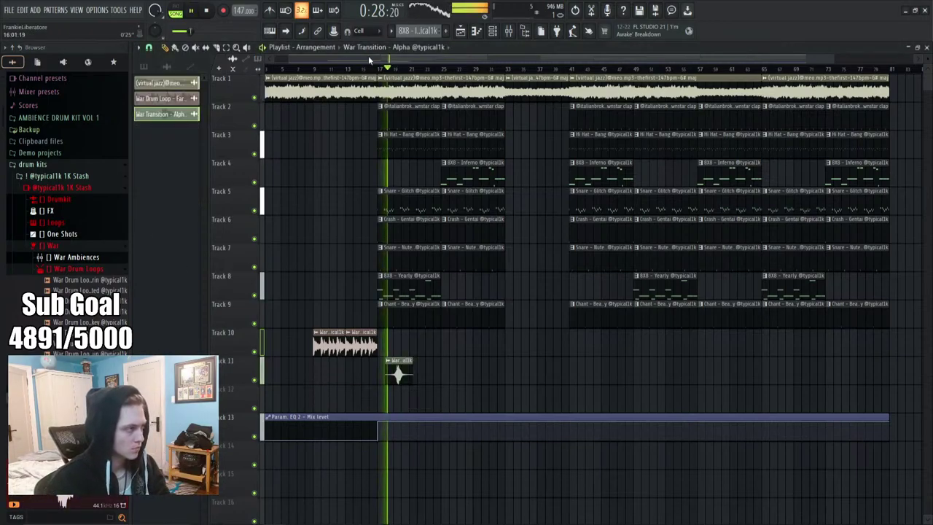
scroll(417, 171, "up", 3)
left_click_drag(583, 368, 489, 368)
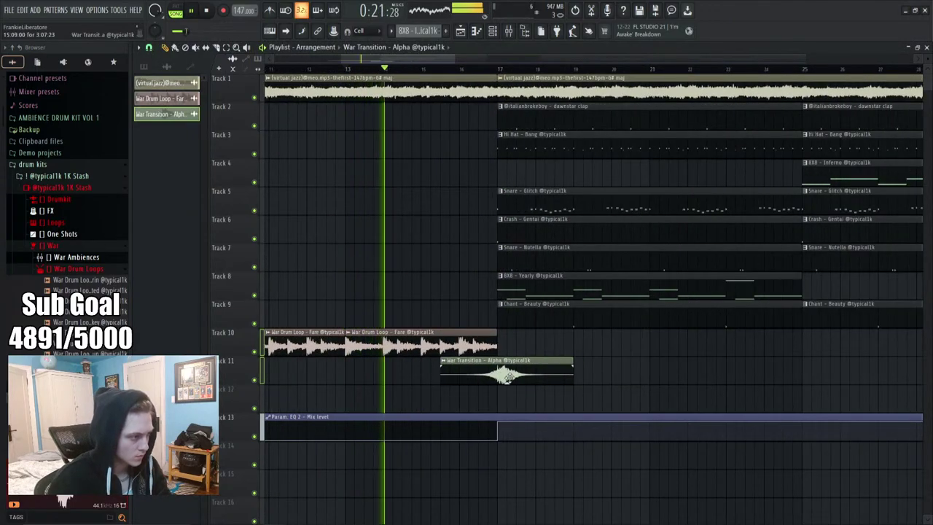
double_click(503, 368)
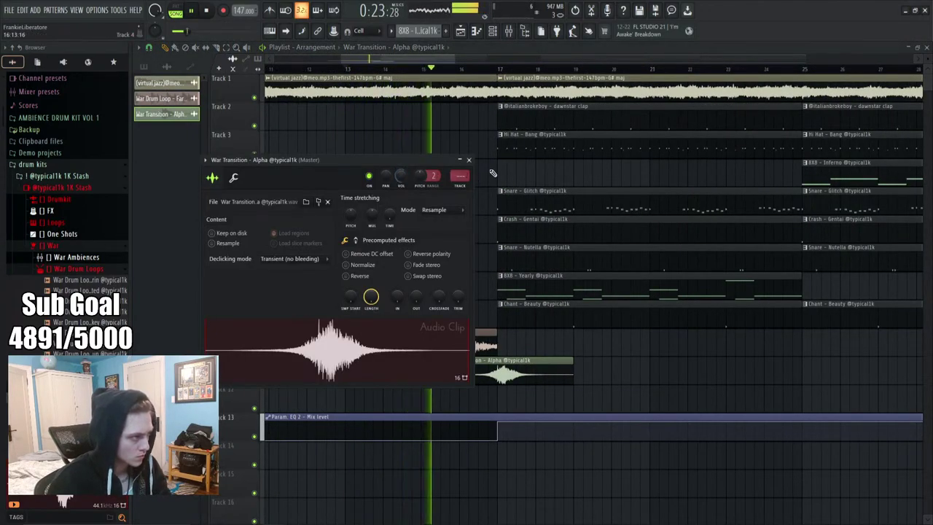
left_click(468, 160)
Solo Tracks 10 and 11, shift the War Transition - Alpha clip about one beat earlier, and play back the transition into bar 17
scroll(515, 73, "up", 5)
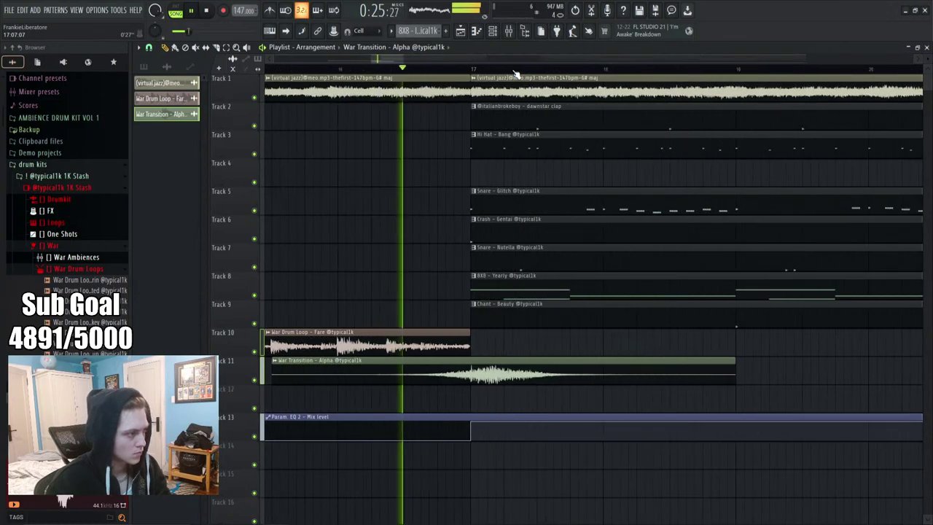
scroll(514, 74, "down", 4)
left_click(254, 352, "ctrl")
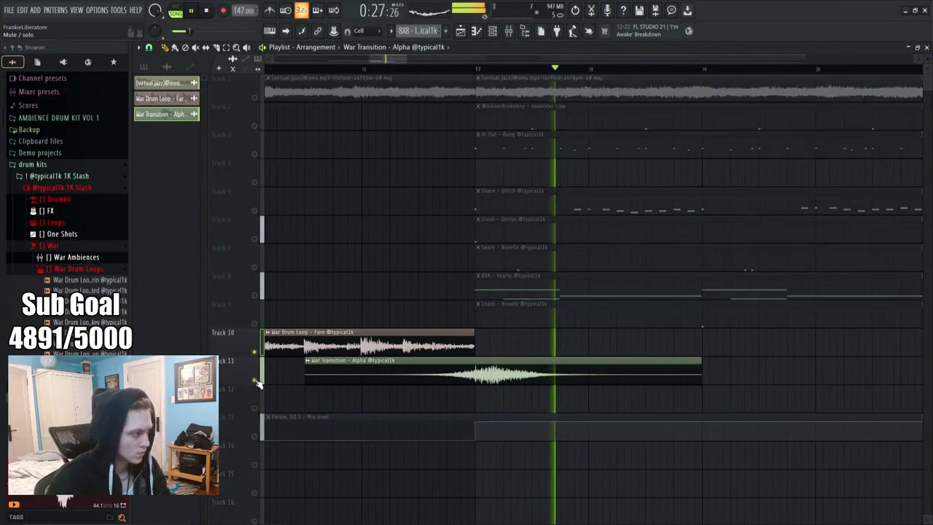
left_click(435, 74)
scroll(435, 74, "up", 2)
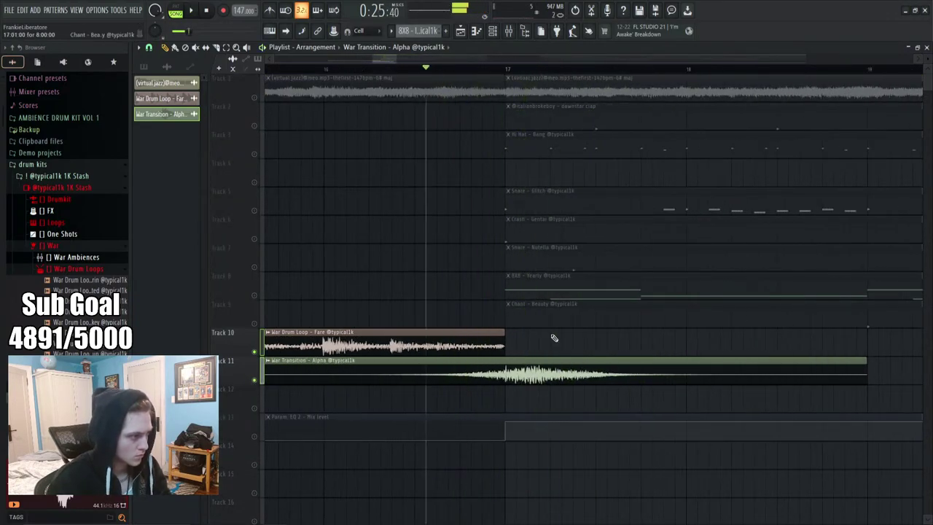
left_click_drag(577, 365, 534, 366)
left_click(423, 70)
left_click(312, 70)
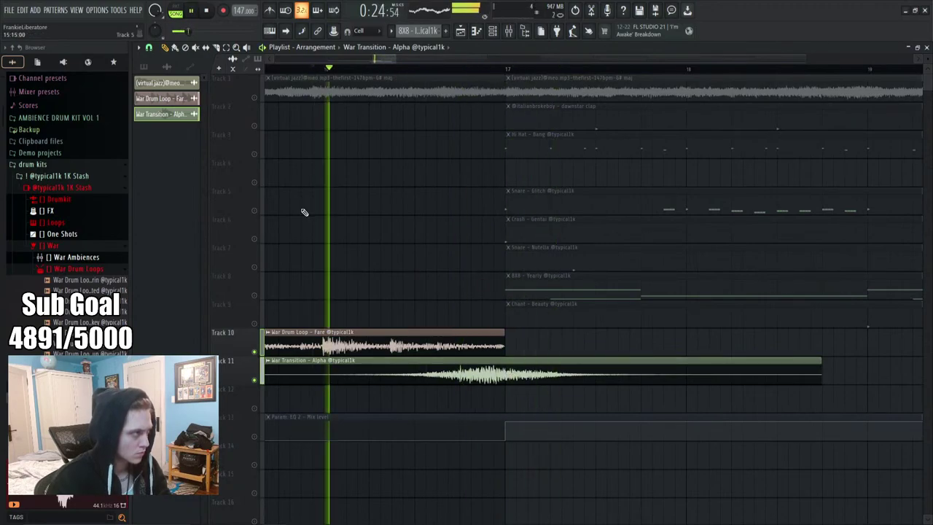
Toggle the solo on Track 11 and replay from just before bar 16 to hear the transition within the full mix
left_click(254, 379, "ctrl")
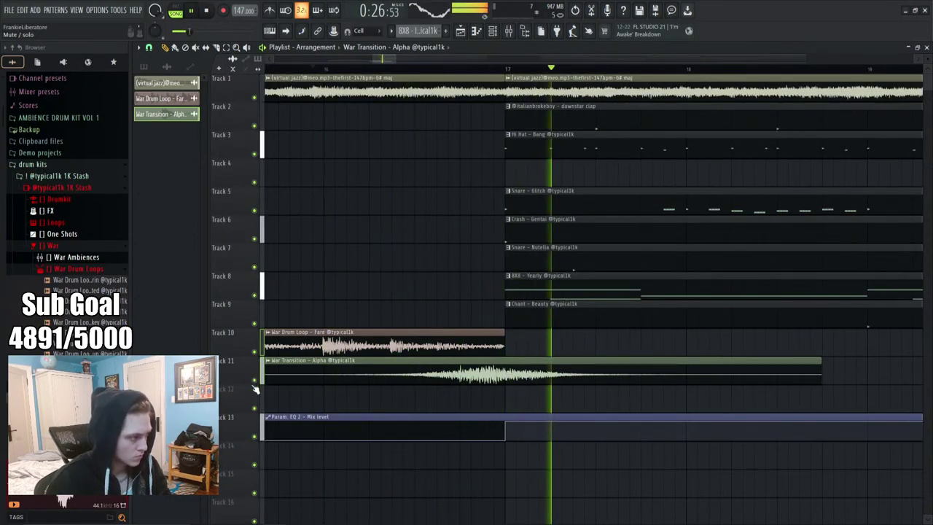
left_click(255, 380, "ctrl")
left_click(314, 70)
left_click(254, 380, "ctrl")
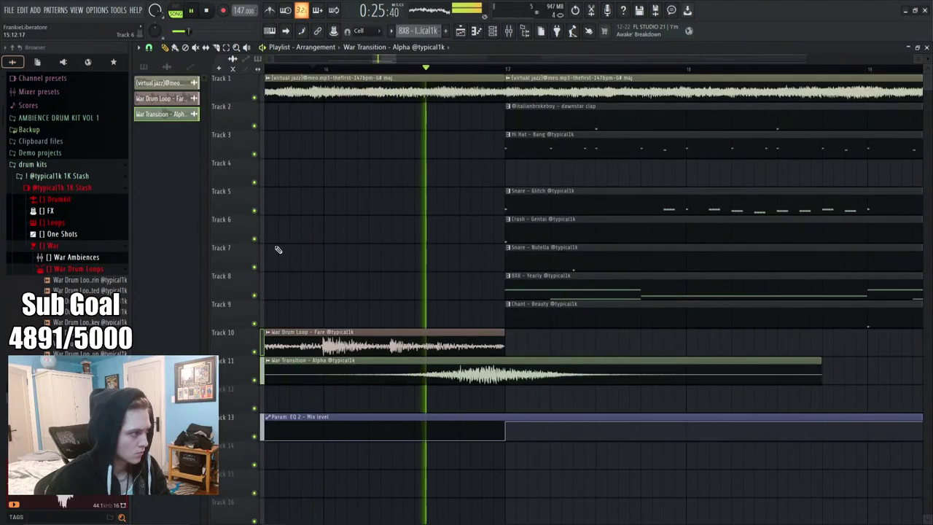
Mute Tracks 10 and 11, stop playback and open the options for Track 11
left_click_drag(255, 351, 255, 380)
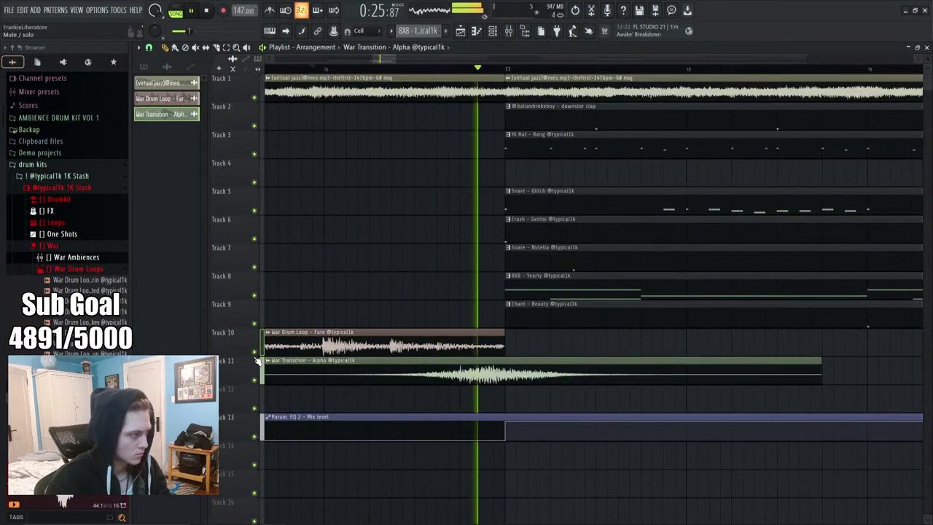
key("space")
right_click(245, 374)
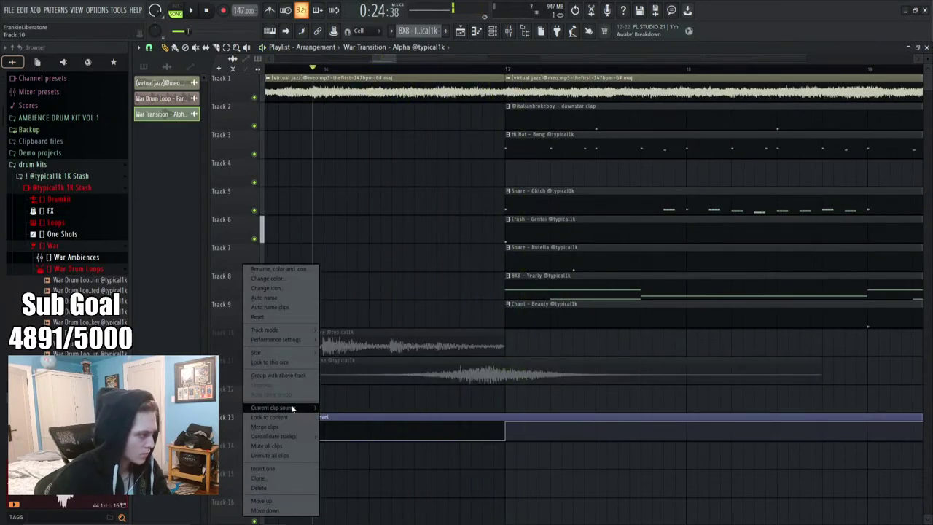
Unmute Track 11 and play the arrangement to hear the War Transition - Alpha clip leading into bar 17
double_click(291, 364)
key("Escape")
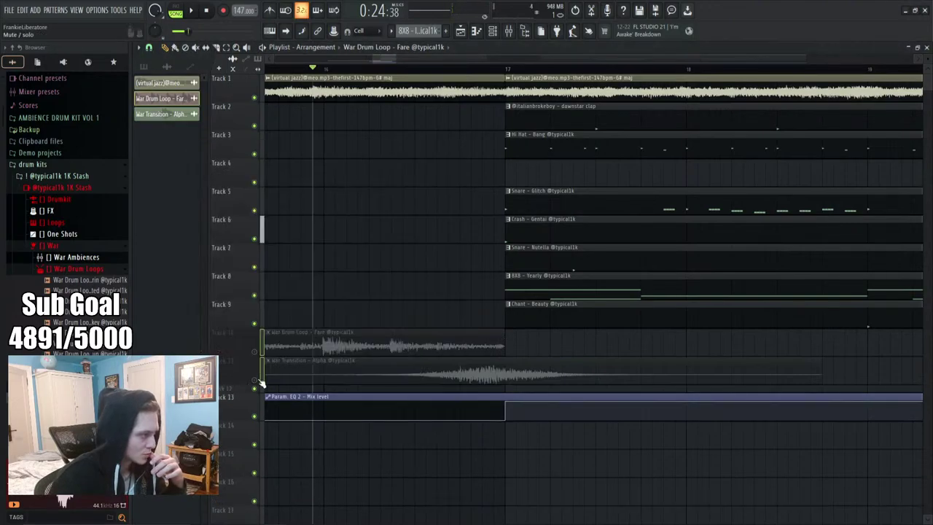
left_click_drag(245, 396, 243, 400)
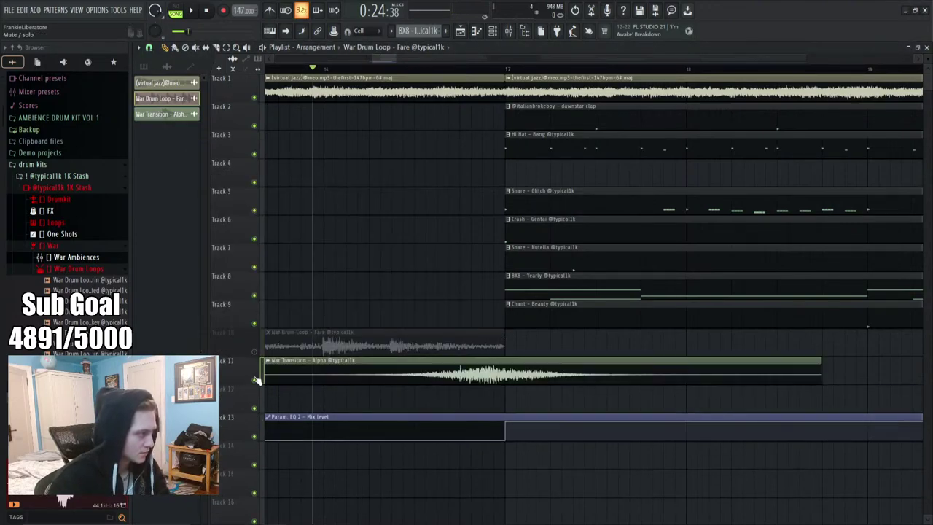
left_click(254, 379)
key("space")
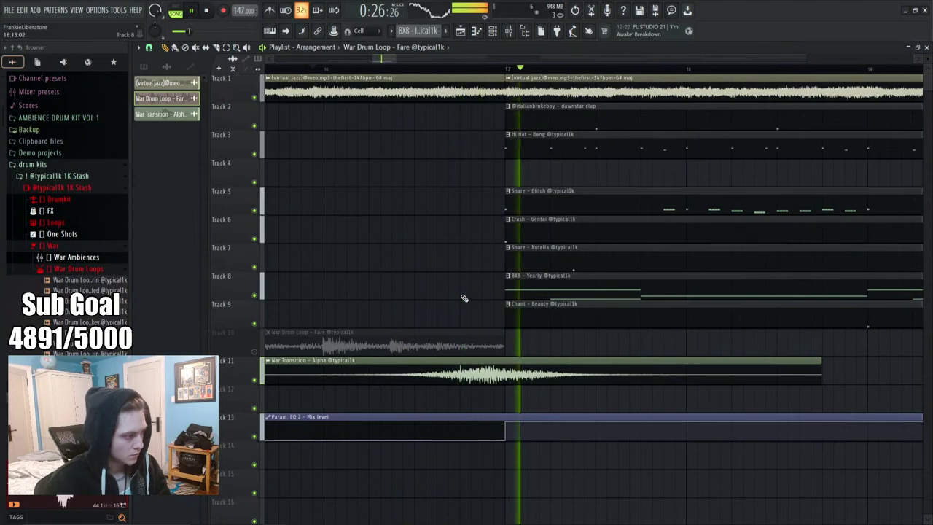
With Track 11 soloed, shift the War Transition - Alpha clip slightly later and raise its fade-in
left_click(483, 362)
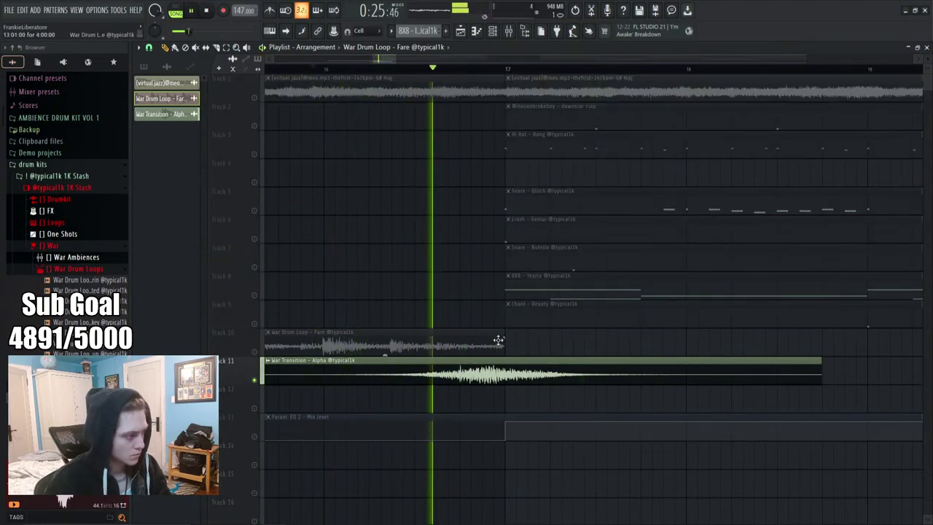
left_click_drag(512, 375, 534, 373)
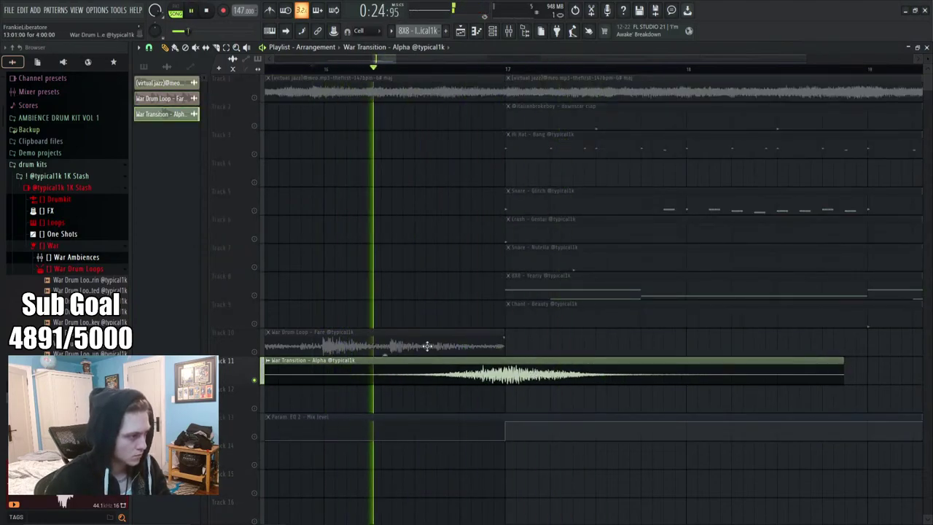
double_click(534, 373)
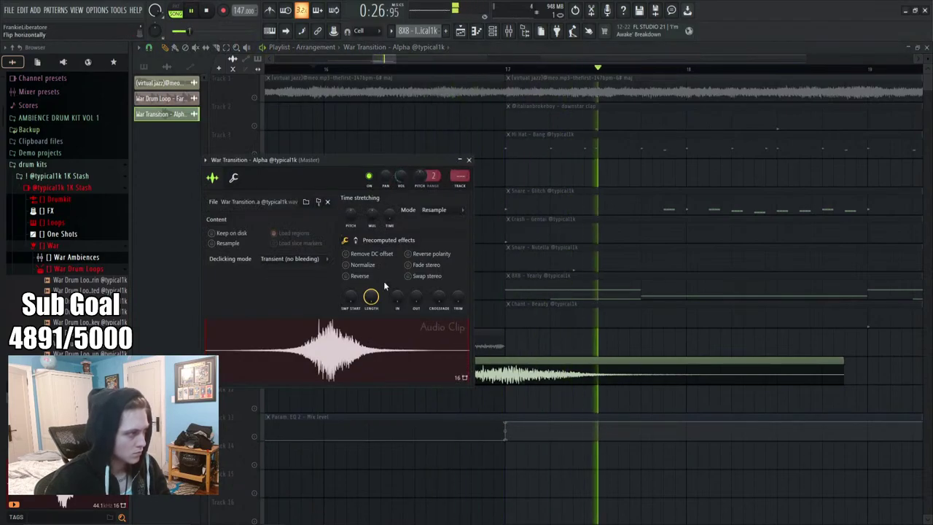
left_click_drag(397, 297, 397, 284)
left_click(469, 160)
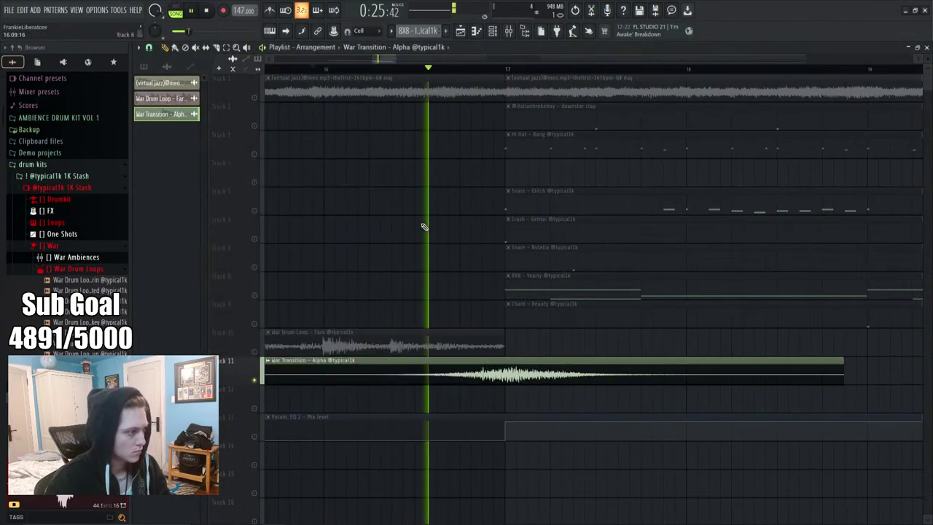
Play back with all tracks audible and delete the War Transition - Alpha clip from Track 11
key("space")
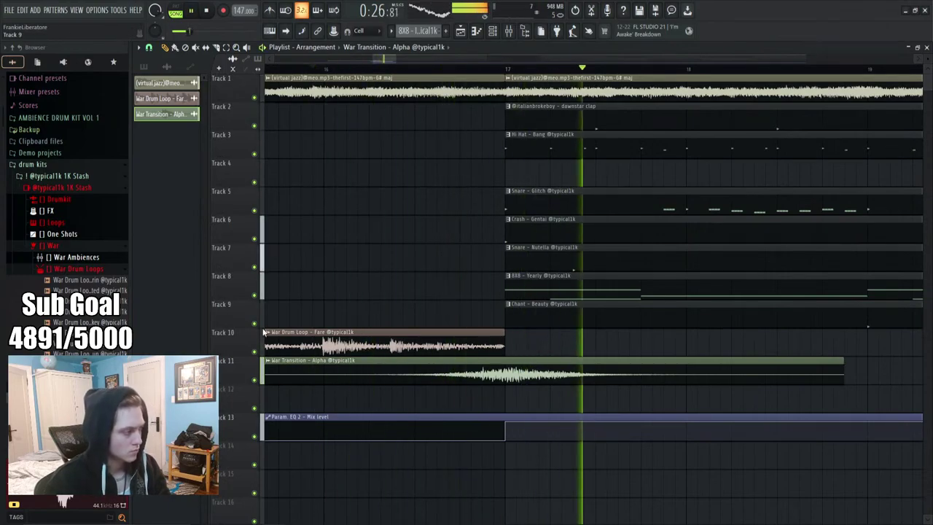
key("space")
right_click(469, 375)
key("space")
key("space")
left_click(29, 129)
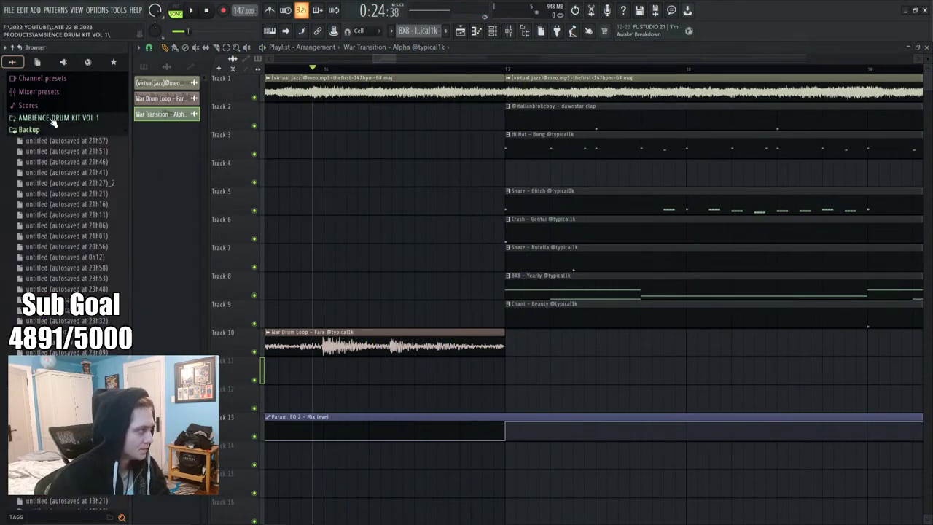
left_click(51, 117)
left_click(32, 199)
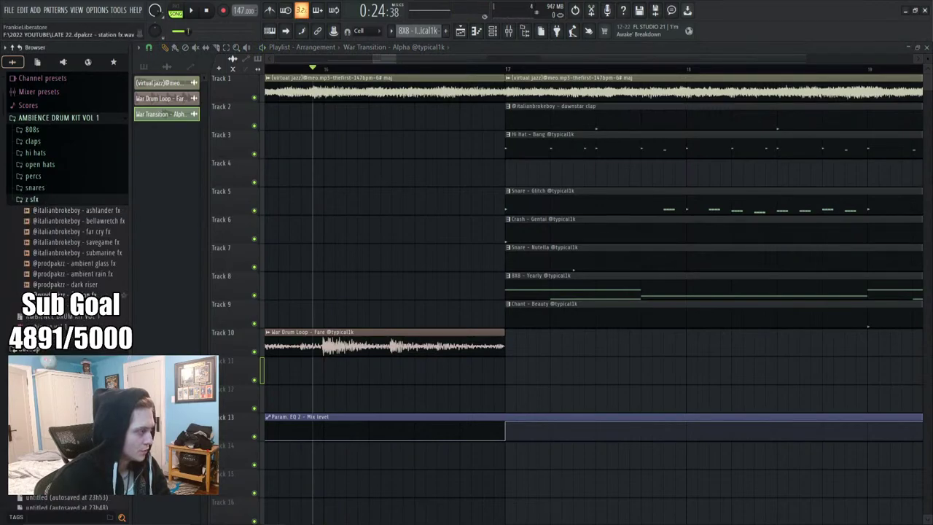
left_click_drag(185, 320, 531, 379)
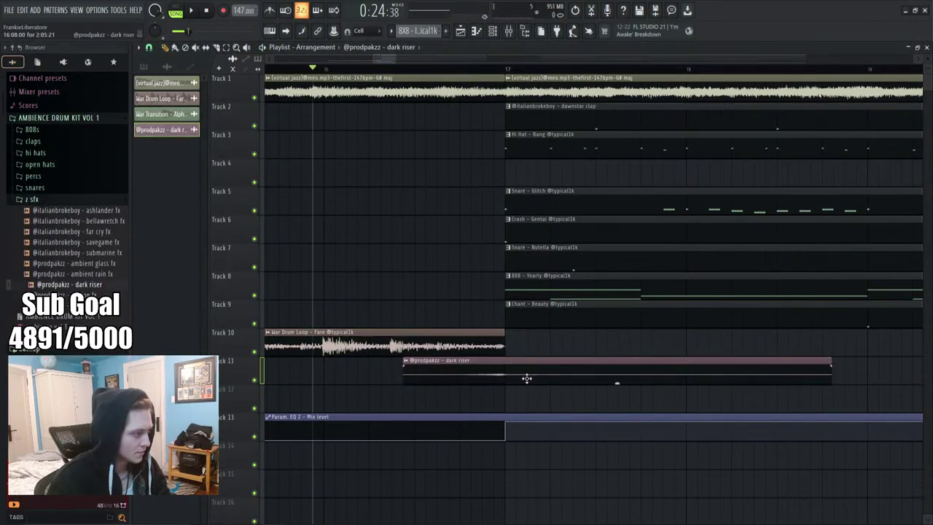
Normalize the dark riser audio clip and lower its channel volume to about 45% during playback
double_click(527, 379)
left_click(376, 277)
key("space")
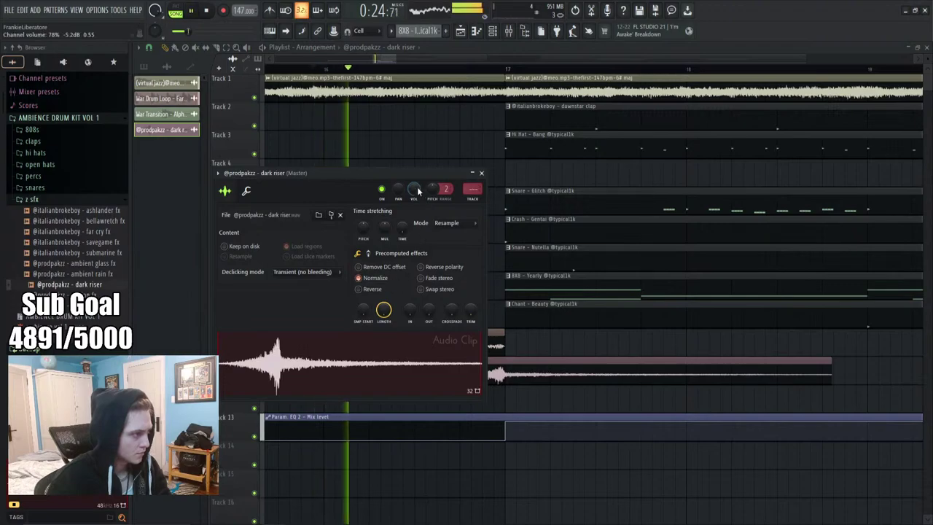
left_click_drag(417, 191, 417, 201)
key("space")
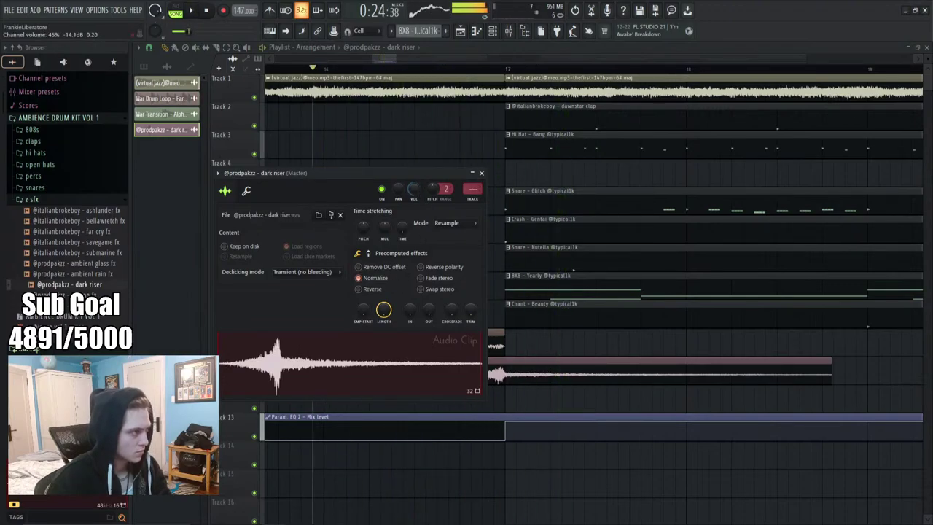
left_click(481, 173)
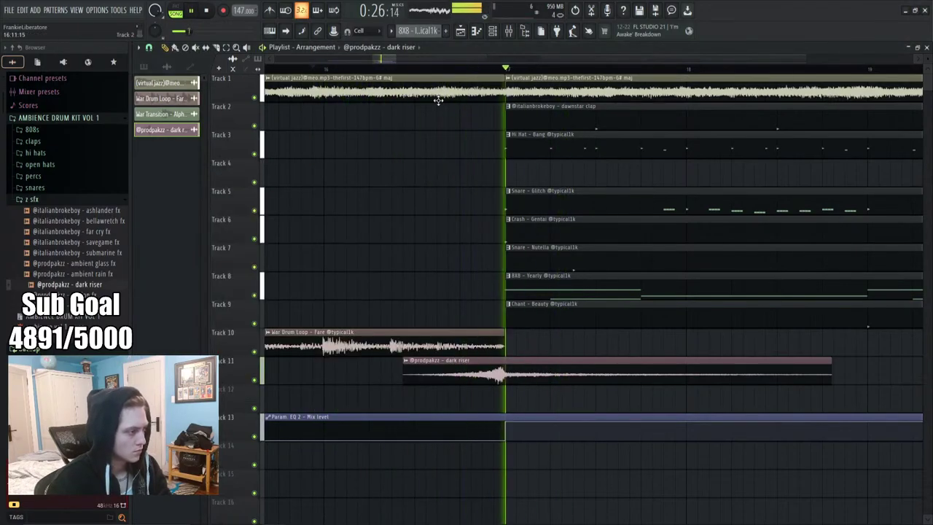
Add a second dark riser clip on Track 11 starting at 40:08, leading into bar 41, and play that transition
scroll(409, 73, "down", 3)
scroll(409, 73, "down", 5)
left_click(546, 372)
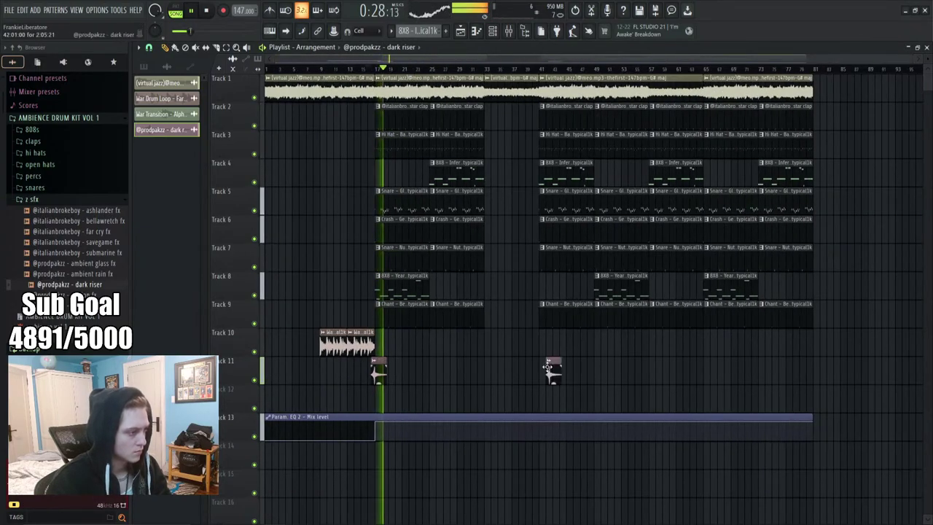
scroll(537, 364, "up", 8)
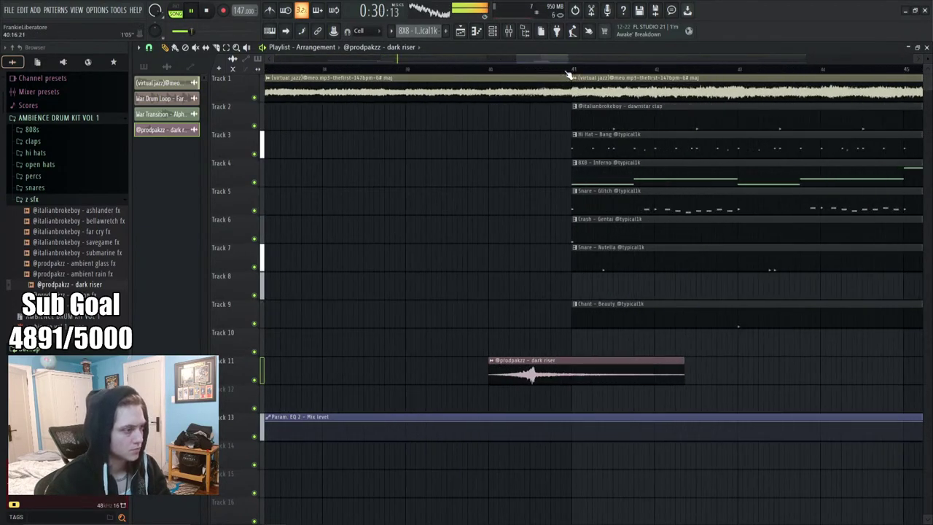
left_click_drag(536, 363, 603, 362)
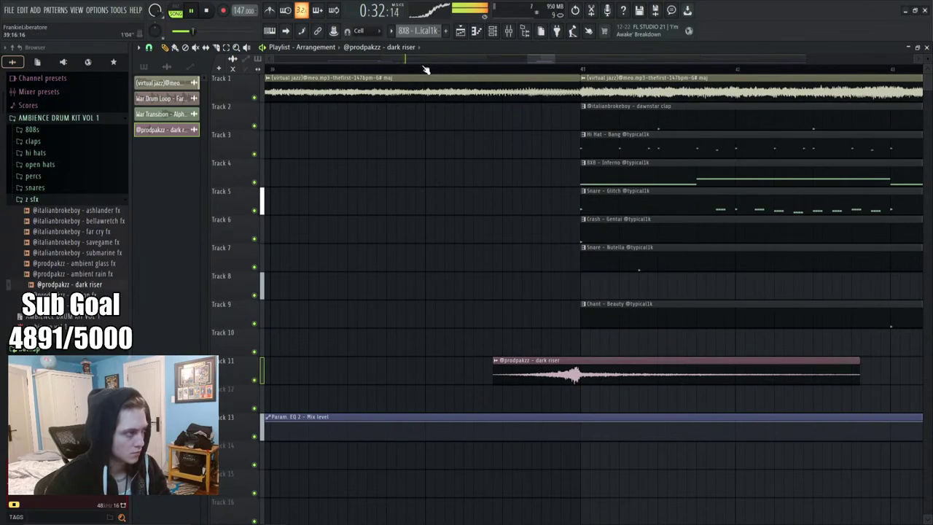
left_click(427, 69)
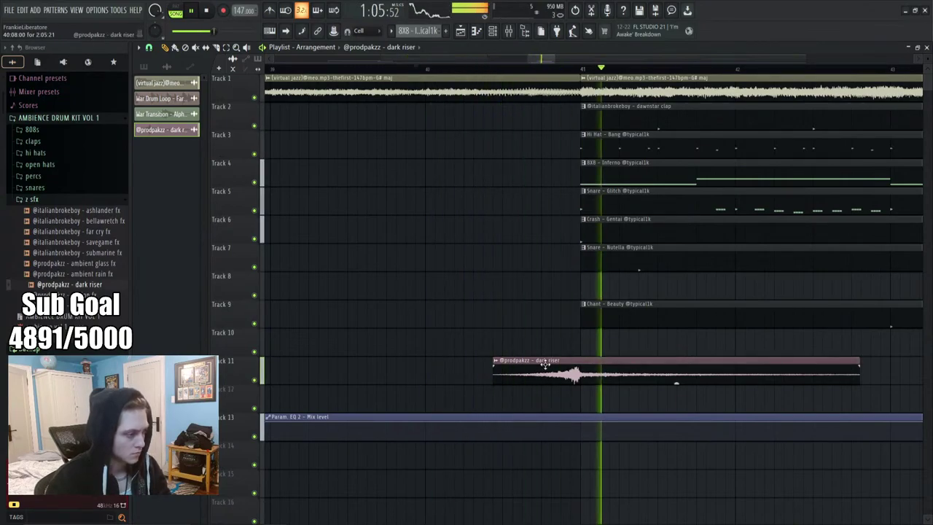
Rearrange the 8X8 patterns after bar 41 so Yearly starts at bars 41, 57 and 73 and Inferno at bars 49 and 65
scroll(480, 73, "down", 8)
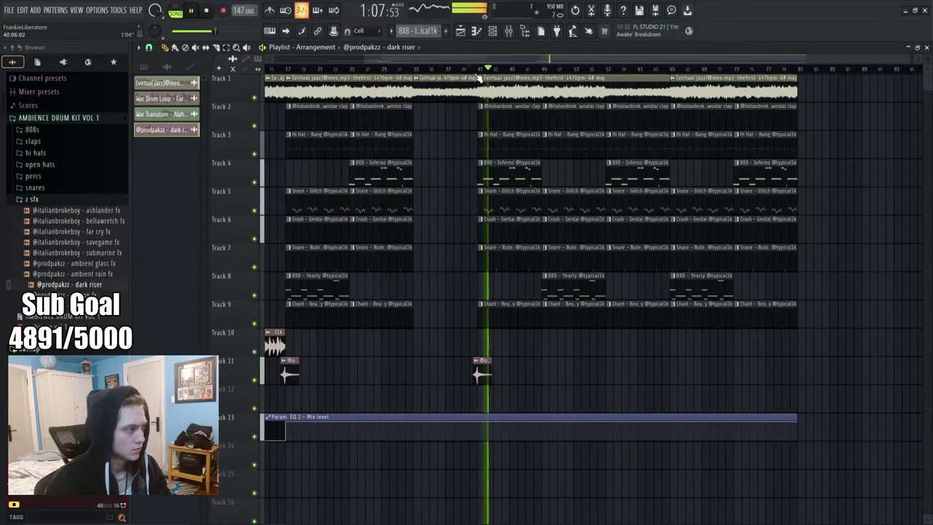
scroll(479, 76, "down", 2)
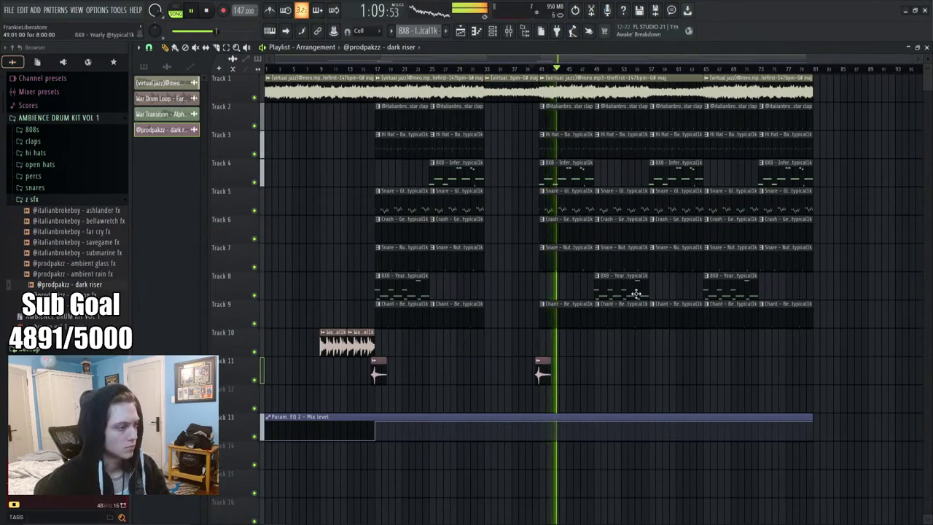
left_click_drag(636, 293, 576, 293)
left_click_drag(572, 179, 629, 180)
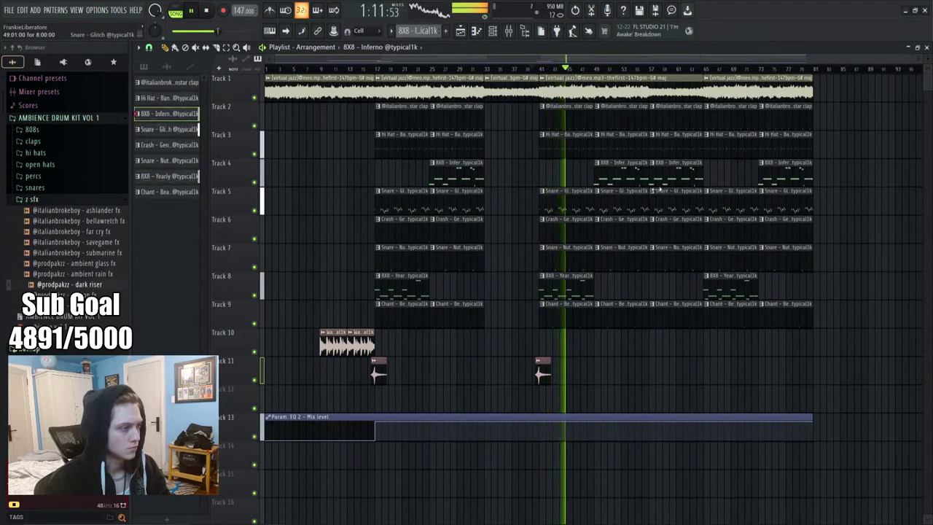
left_click_drag(733, 293, 678, 292)
left_click_drag(668, 178, 723, 183)
right_click(787, 182)
left_click(665, 293)
left_click(763, 289)
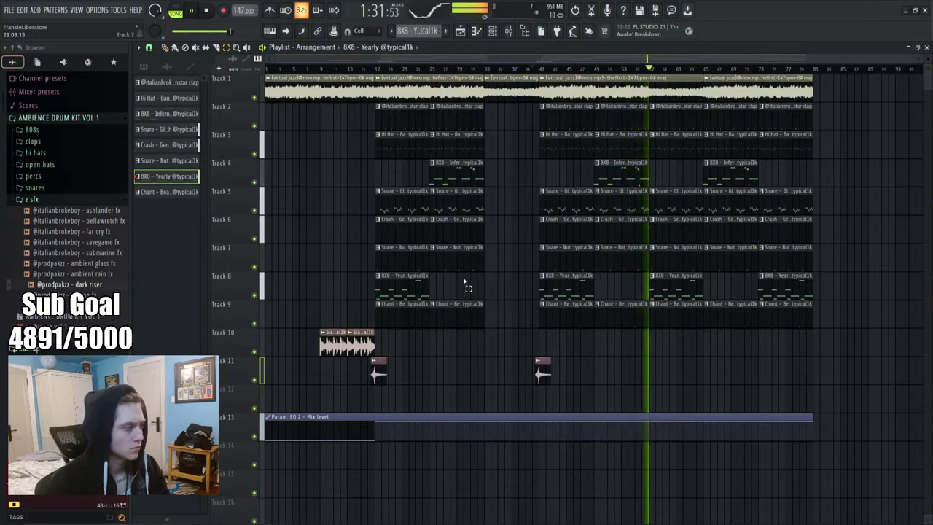
left_click_drag(463, 281, 494, 354)
left_click(496, 318)
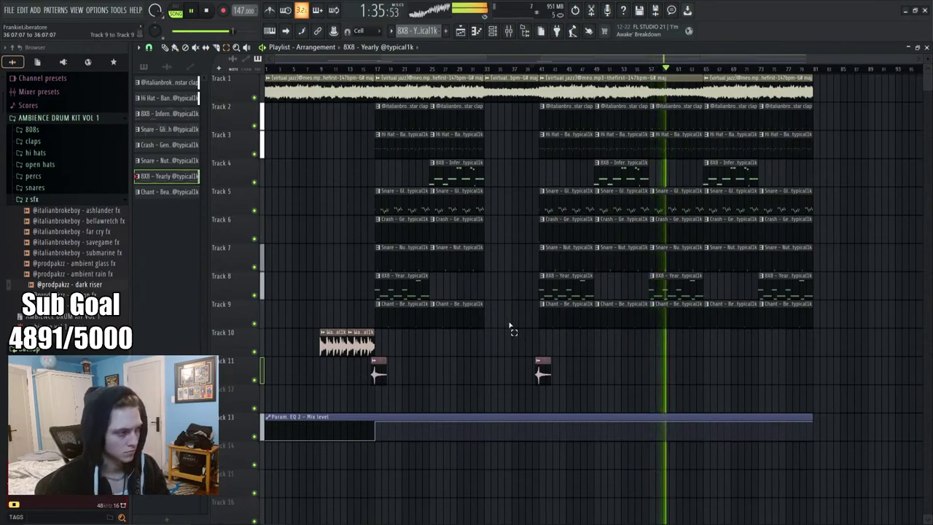
left_click_drag(682, 340, 538, 136)
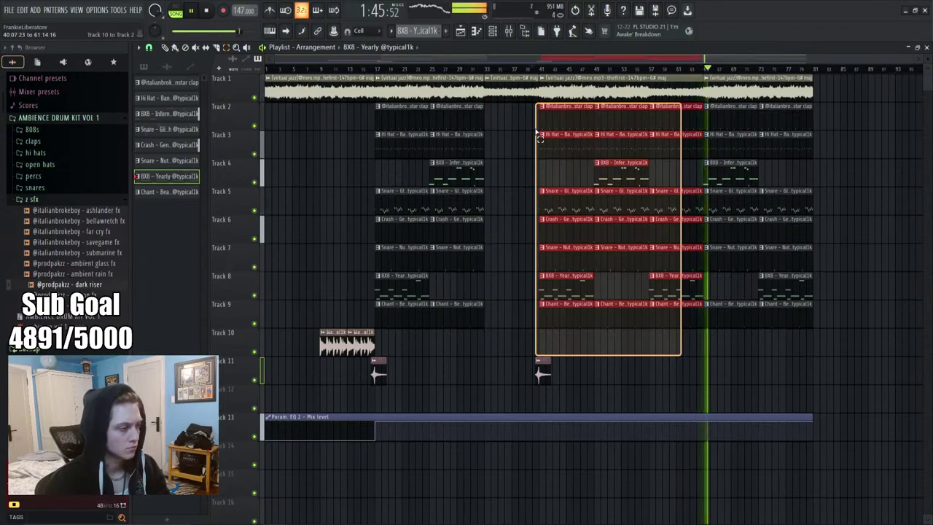
left_click_drag(539, 139, 540, 140)
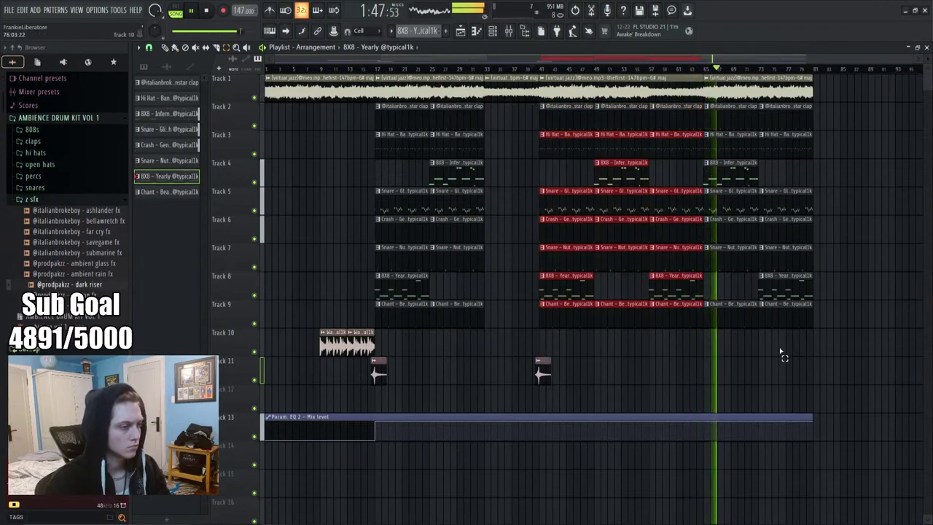
Delete all pattern clips on Tracks 2 to 9 in the final section starting at bar 73
left_click_drag(812, 333, 781, 125)
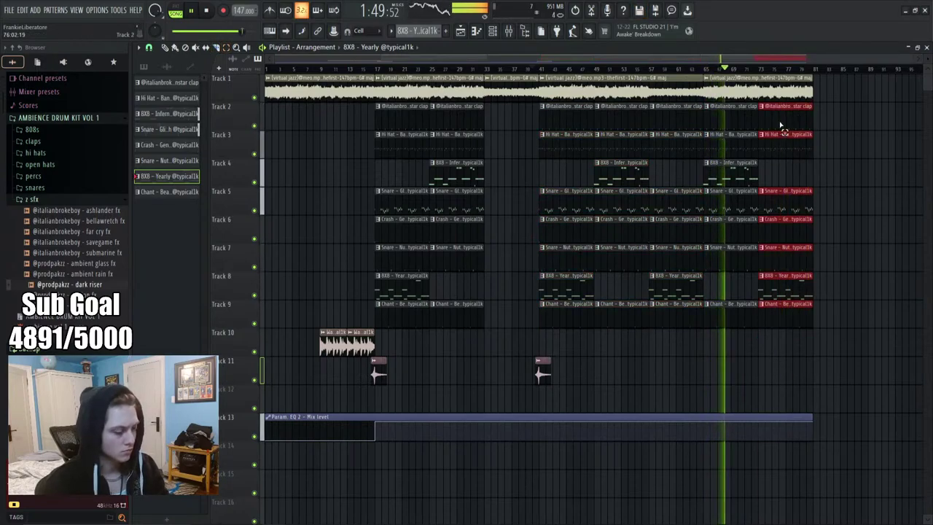
key("Delete")
left_click_drag(513, 104, 631, 328)
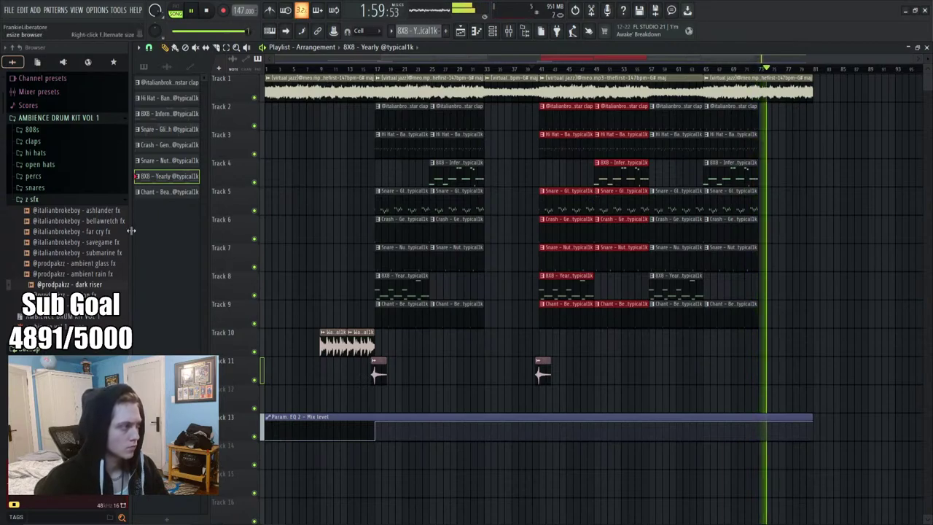
Create an automation clip for the Master mixer track's volume and return to the playlist
key("F9")
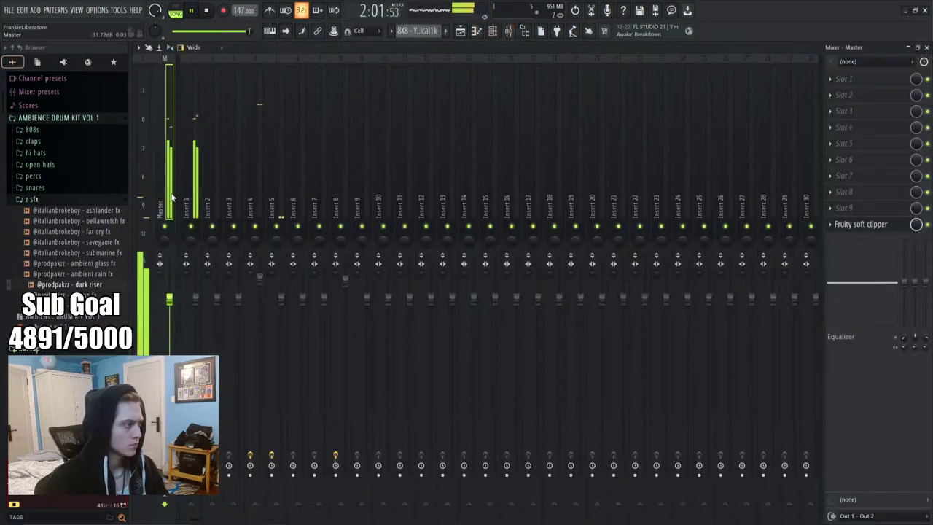
right_click(170, 305)
left_click(169, 304)
right_click(169, 305)
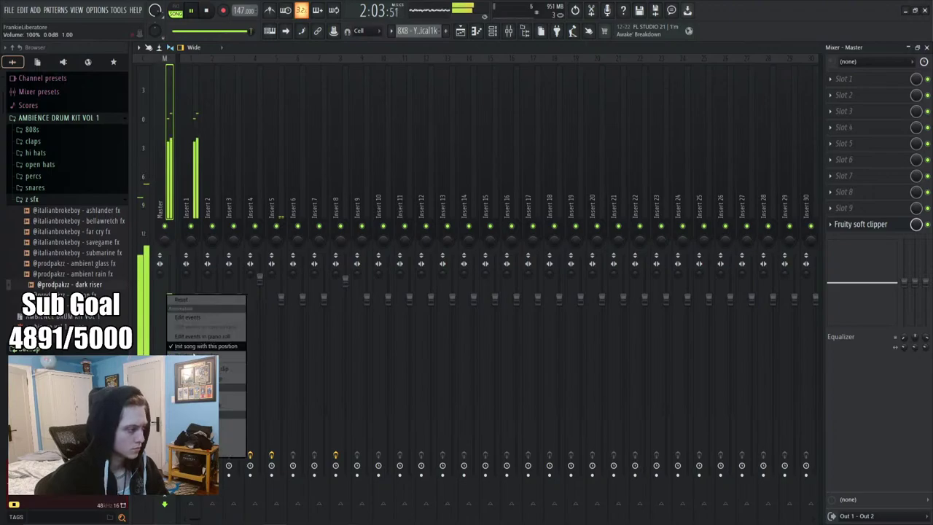
left_click(198, 368)
left_click(475, 31)
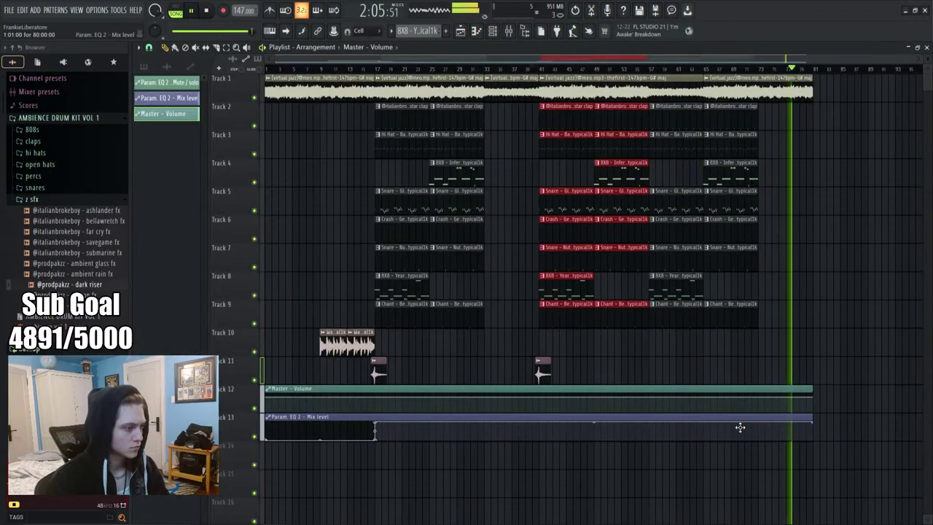
Fade the Master - Volume automation from 80% at bar 73 to zero at its end, and drop EQ 2 - Mix level at bar 73
scroll(392, 62, "right", 5)
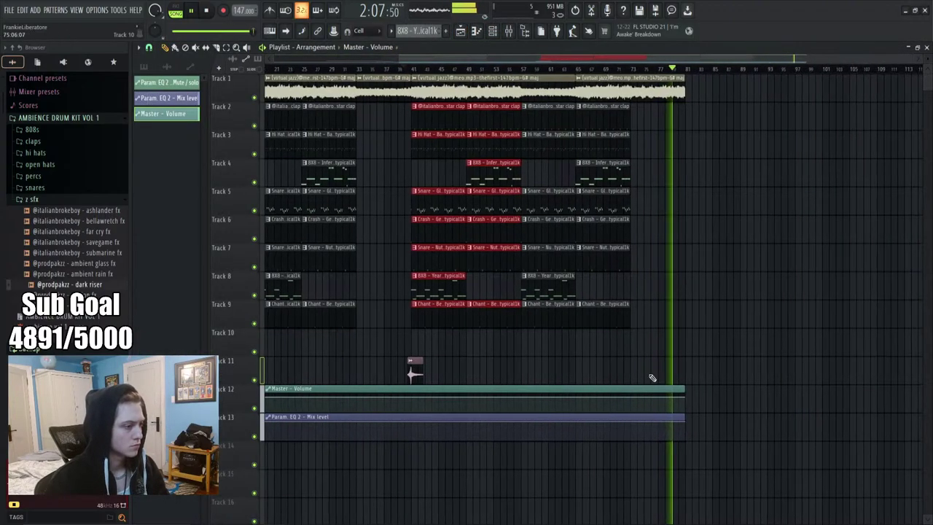
right_click(634, 397)
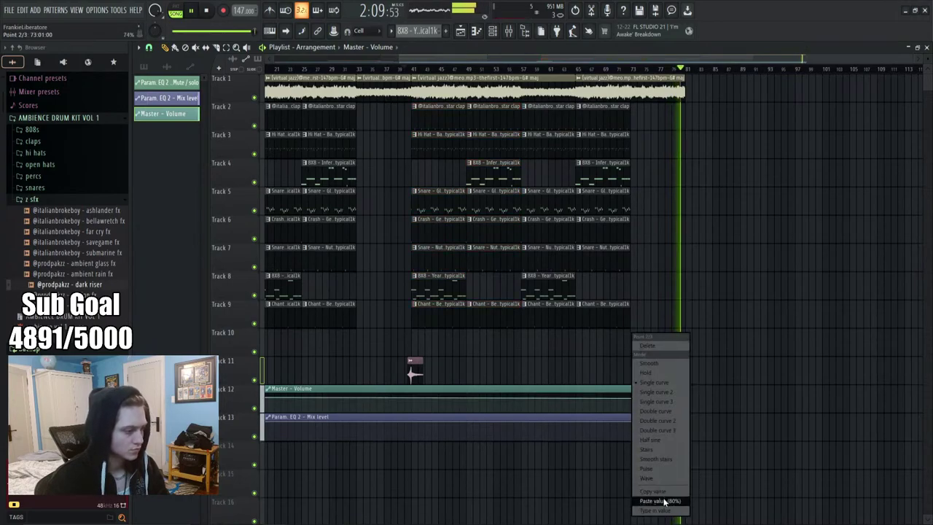
left_click(666, 500)
left_click_drag(685, 397, 677, 414)
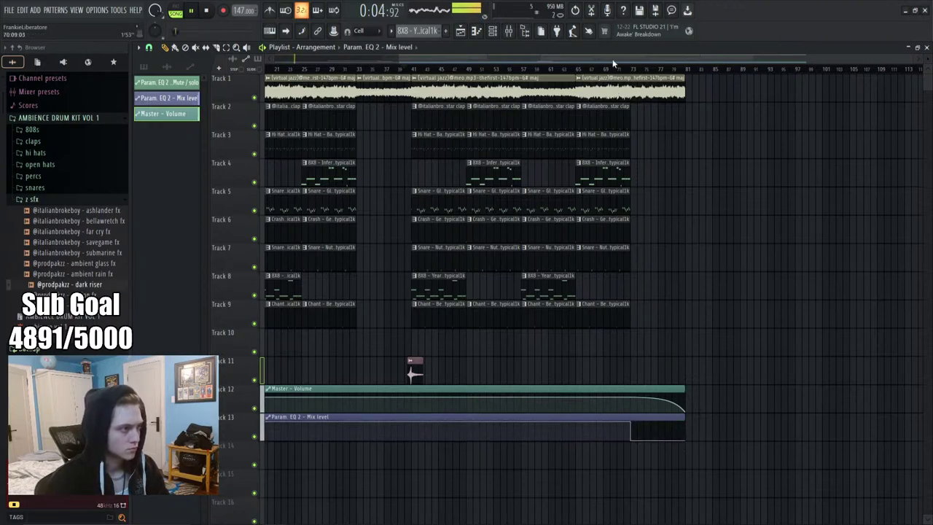
Review the whole arrangement and play it from bar 33
scroll(613, 63, "left", 5)
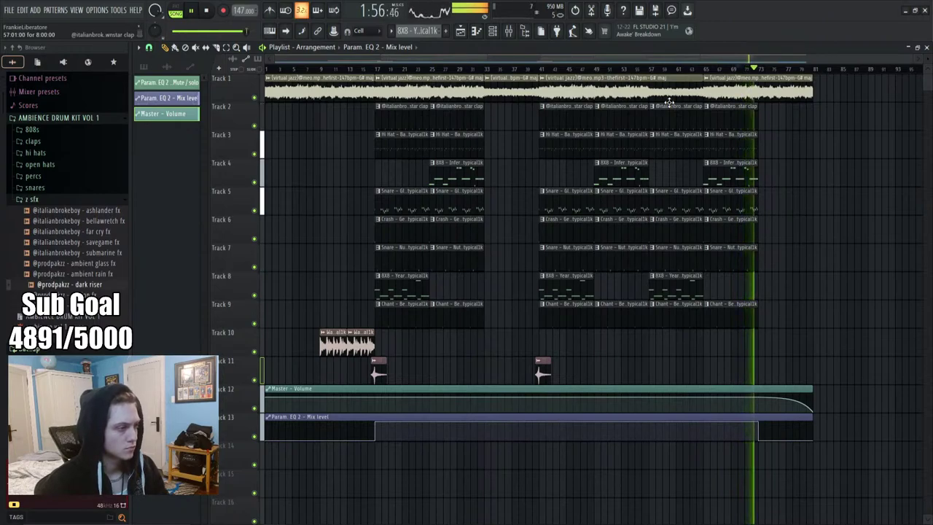
left_click(483, 68)
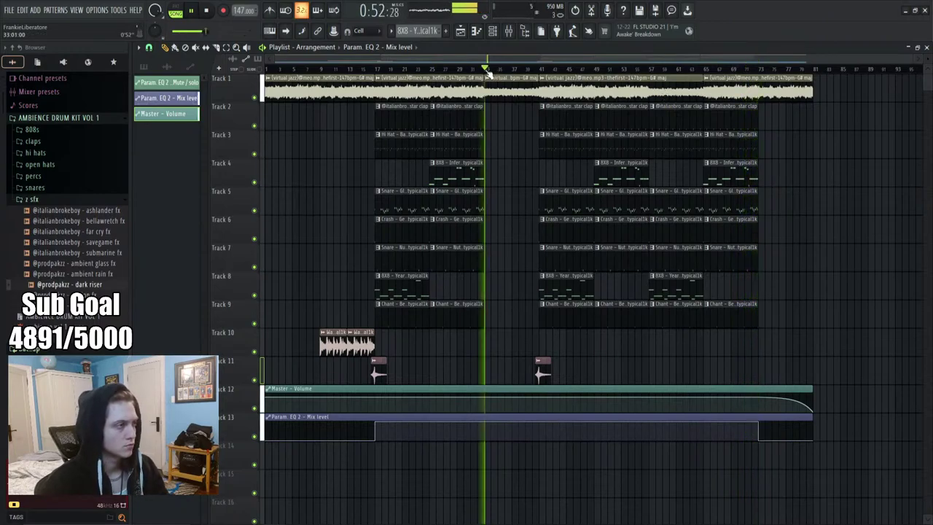
scroll(559, 69, "up", 3)
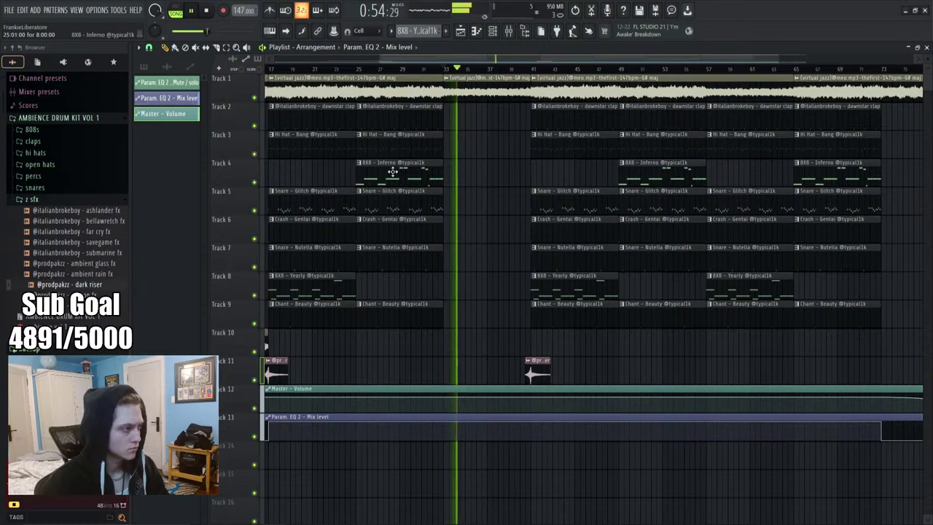
left_click(432, 206)
left_click(452, 213)
left_click_drag(452, 213, 474, 212)
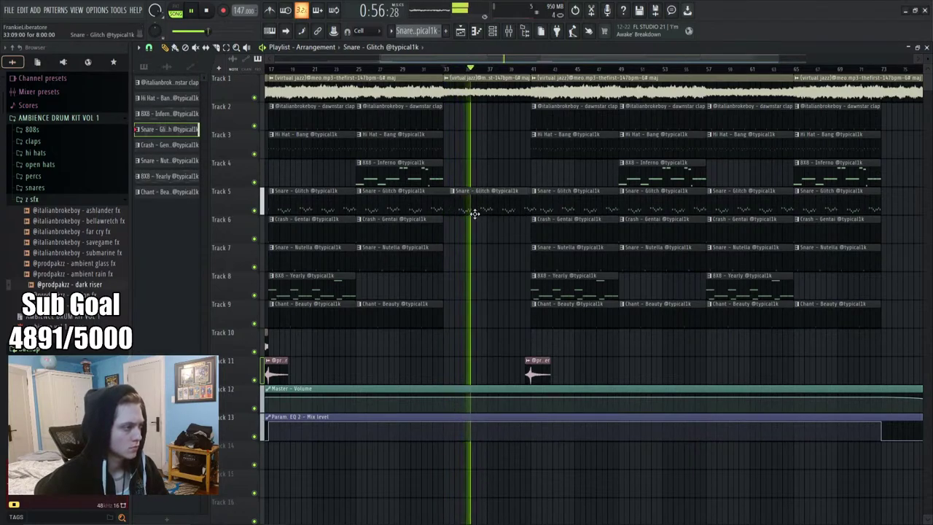
right_click(474, 213)
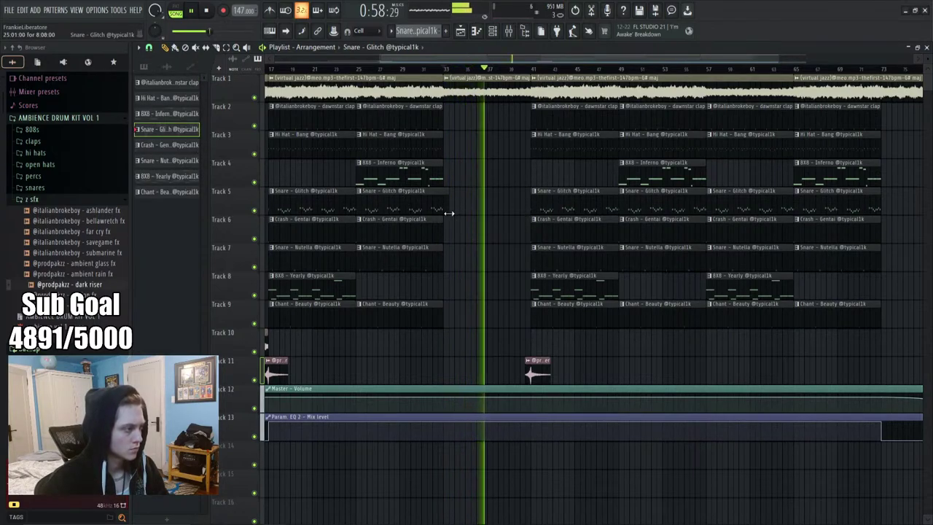
Try filling bars 33 to 41 with the Hi Hat - Bang, Snare - Glitch and dawnstar clap patterns on their tracks
left_click(442, 140)
left_click(446, 140)
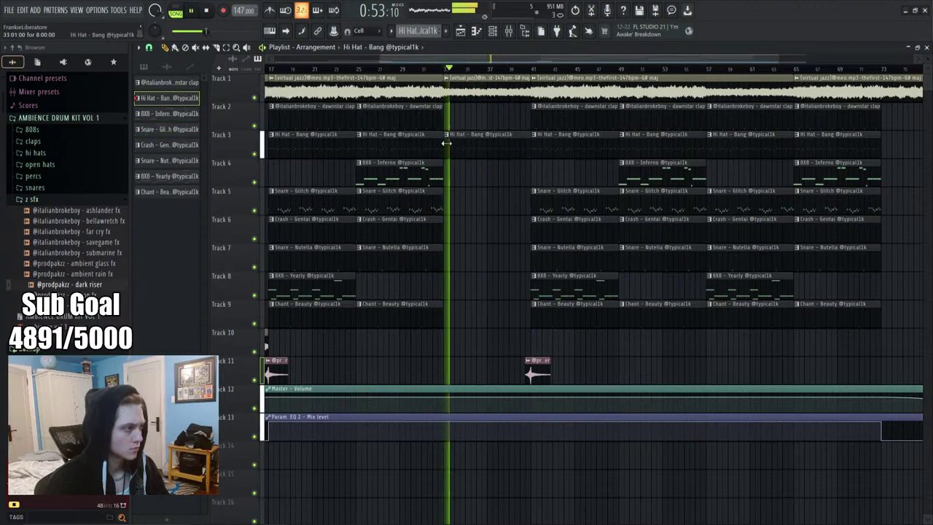
left_click(410, 119)
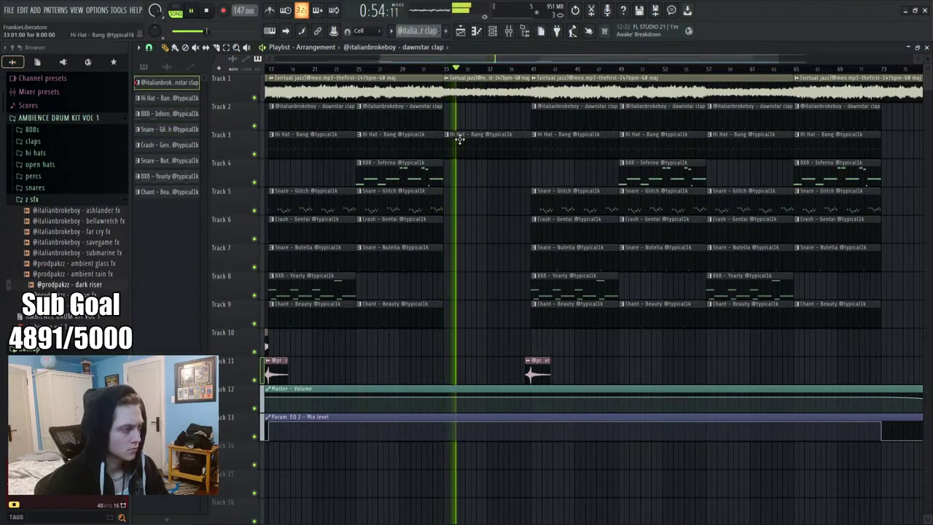
left_click(415, 208)
left_click(447, 210)
left_click(408, 117)
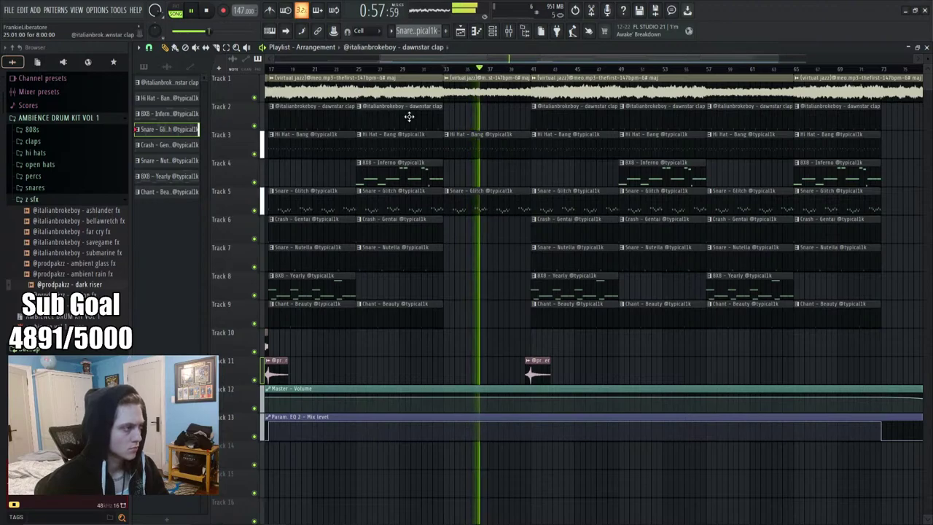
left_click(450, 119)
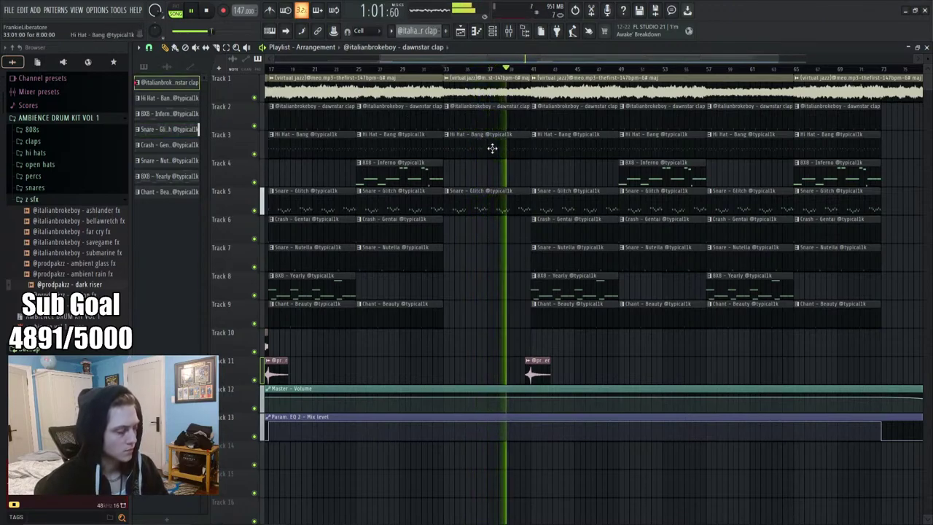
Delete the Snare - Glitch clips on Track 5 that start at bars 41, 17 and 57
scroll(423, 78, "down", 2)
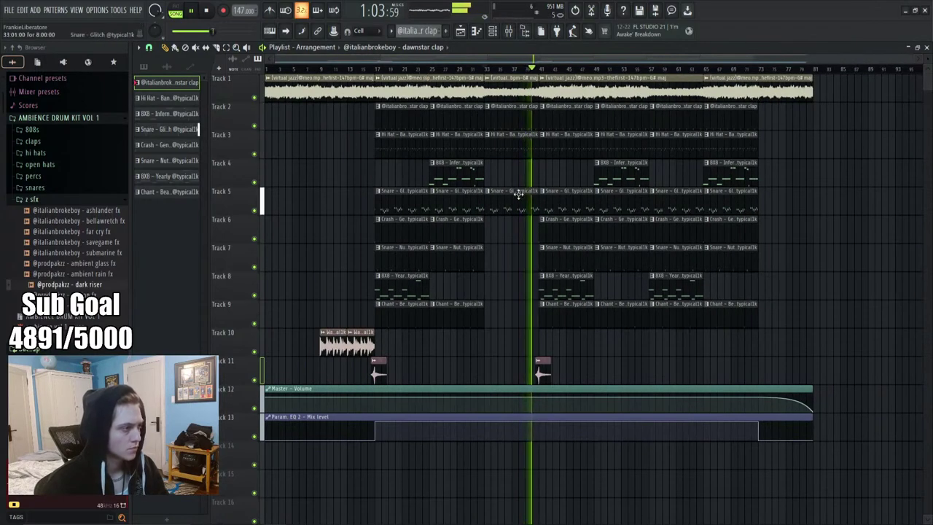
right_click(560, 204)
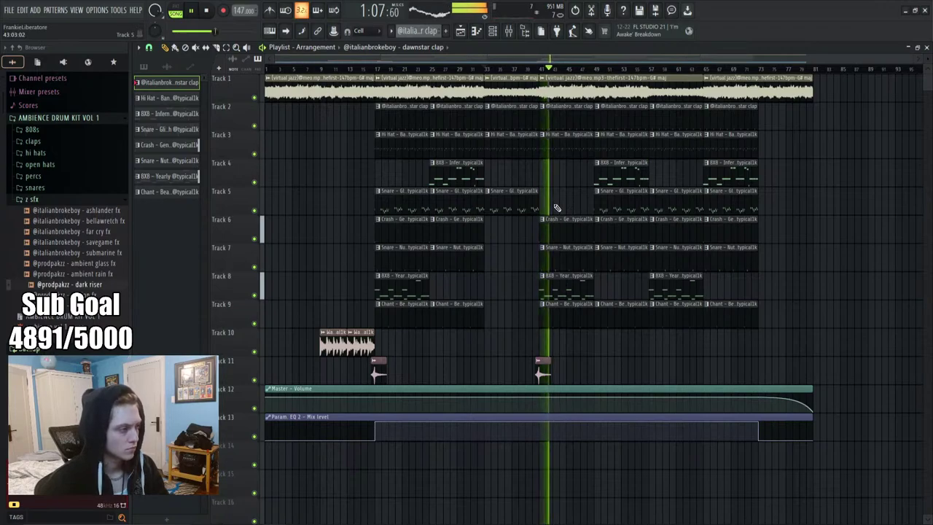
right_click(409, 210)
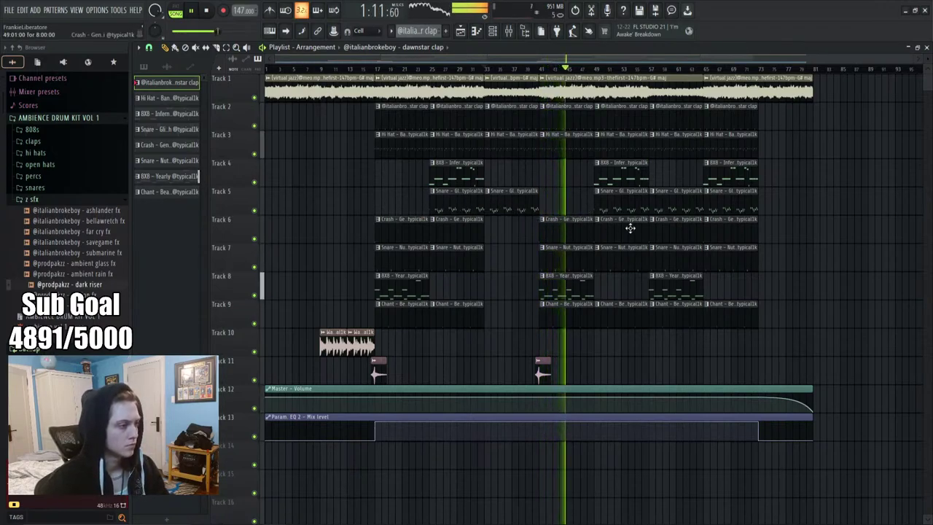
right_click(671, 207)
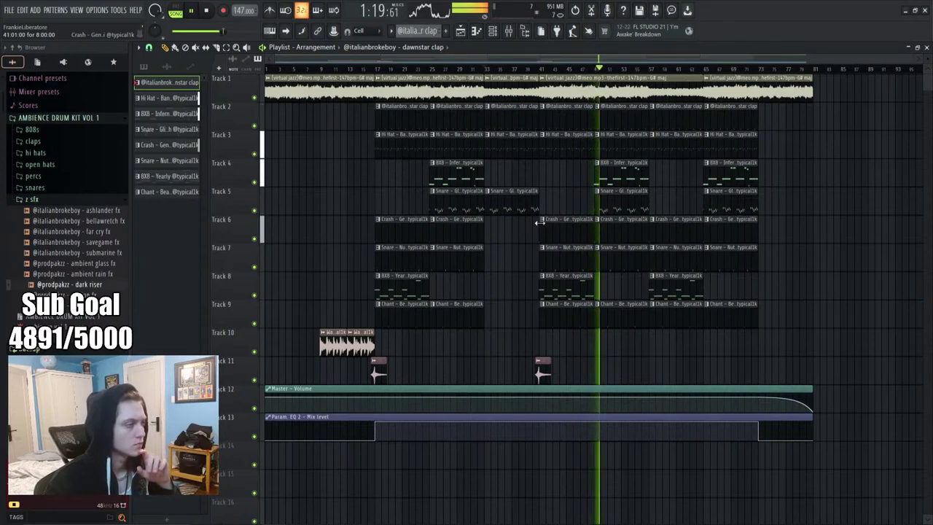
Clear the drum patterns from bars 33 to 41 and copy the two War Drum Loop clips on Track 10 to bar 33
right_click(519, 200)
right_click(515, 117)
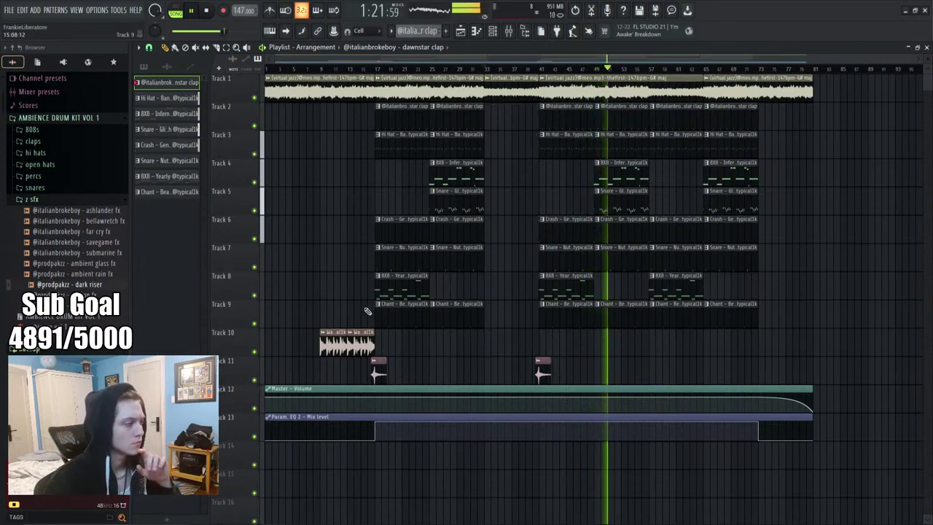
left_click(373, 344)
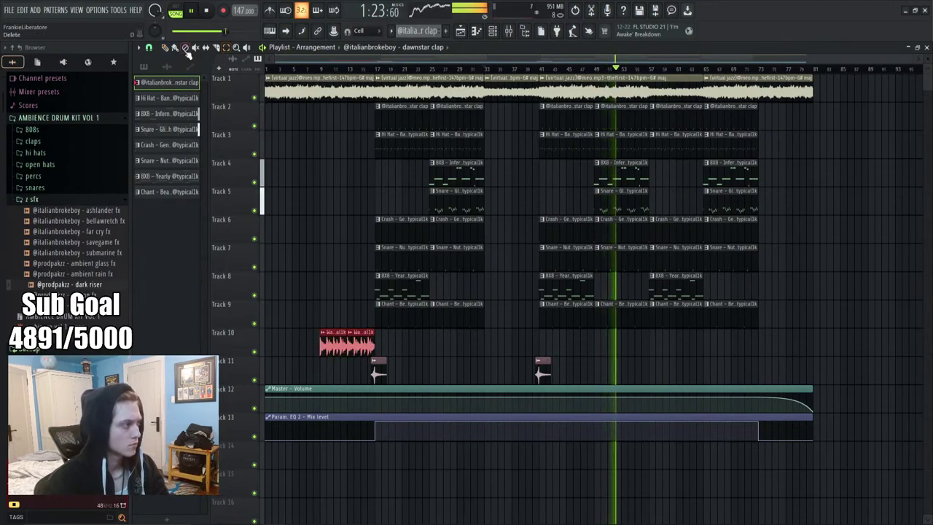
left_click_drag(347, 344, 512, 344)
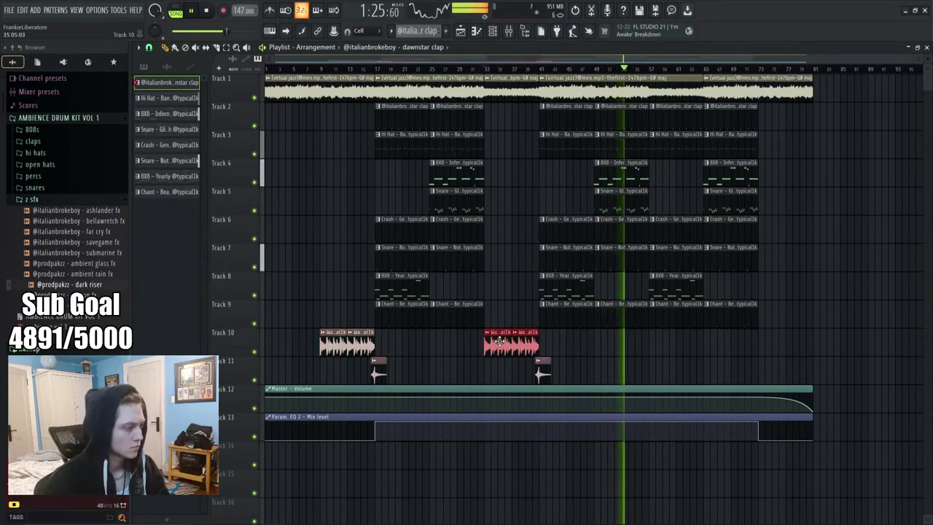
scroll(543, 240, "up", 5)
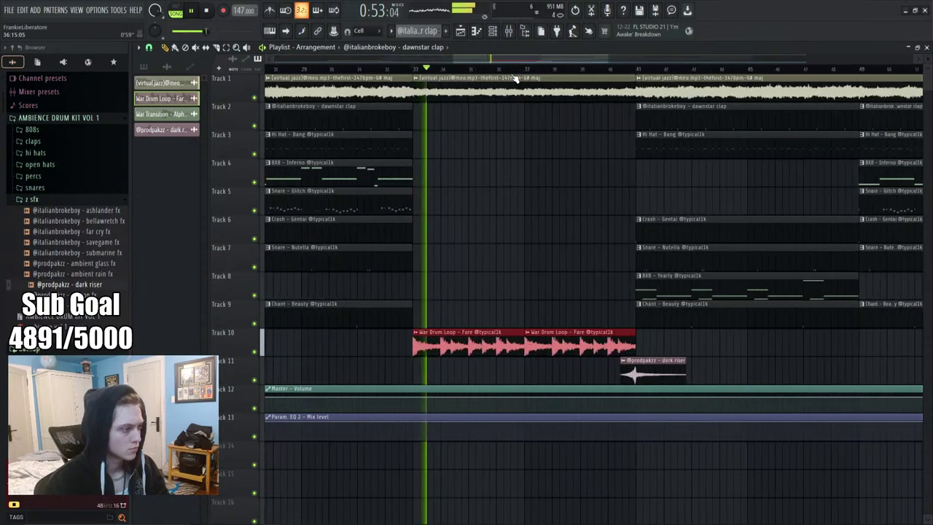
left_click(558, 227)
key("ctrl+z")
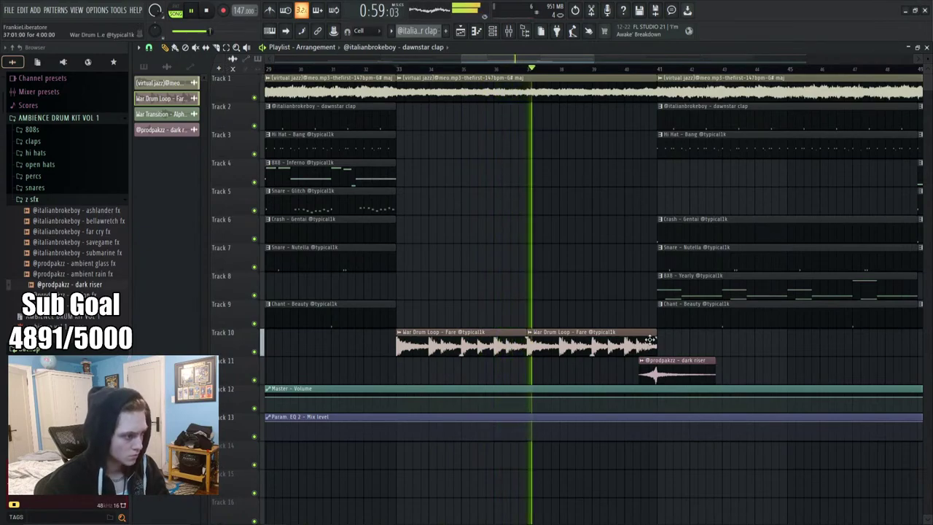
Slice the second copied War Drum Loop clip at bar 39 and make the cut-off piece unique
left_click_drag(596, 334, 599, 323)
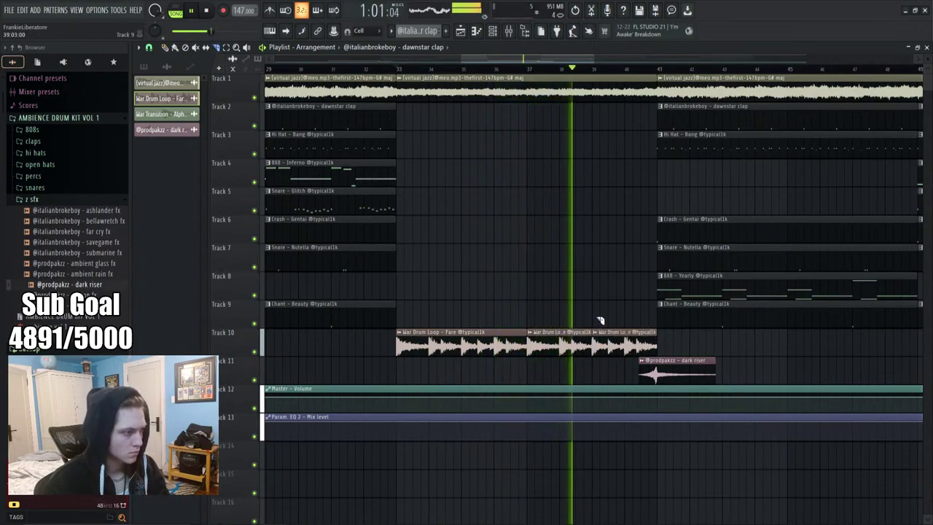
key("space")
key("space")
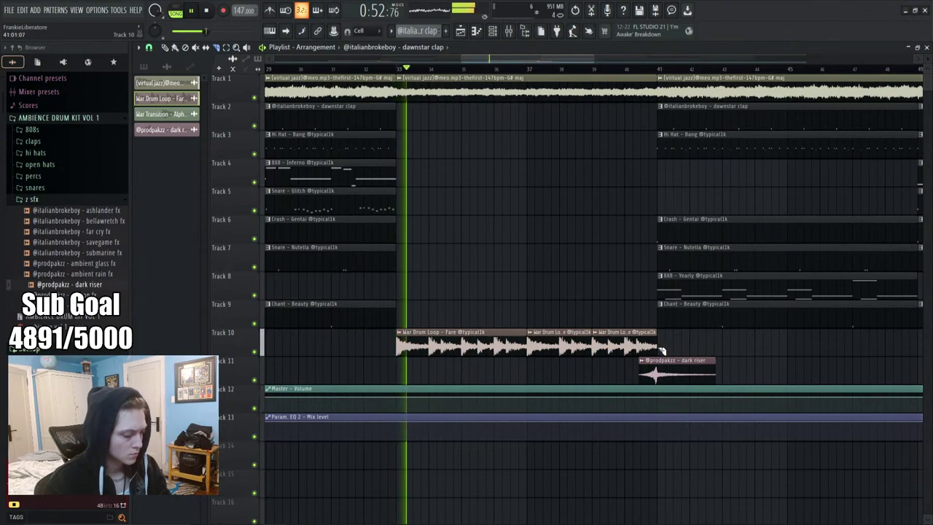
left_click_drag(657, 353, 624, 358)
key("ctrl+z")
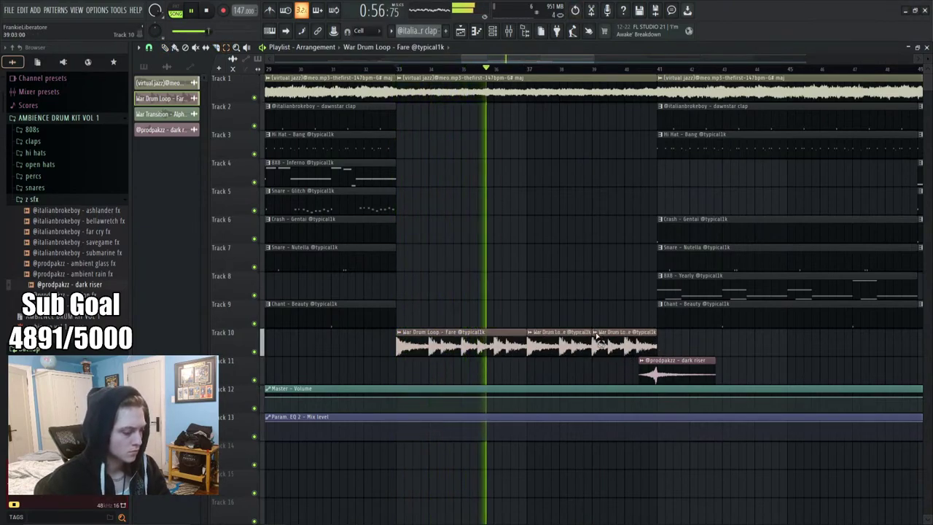
right_click(595, 333)
left_click(616, 406)
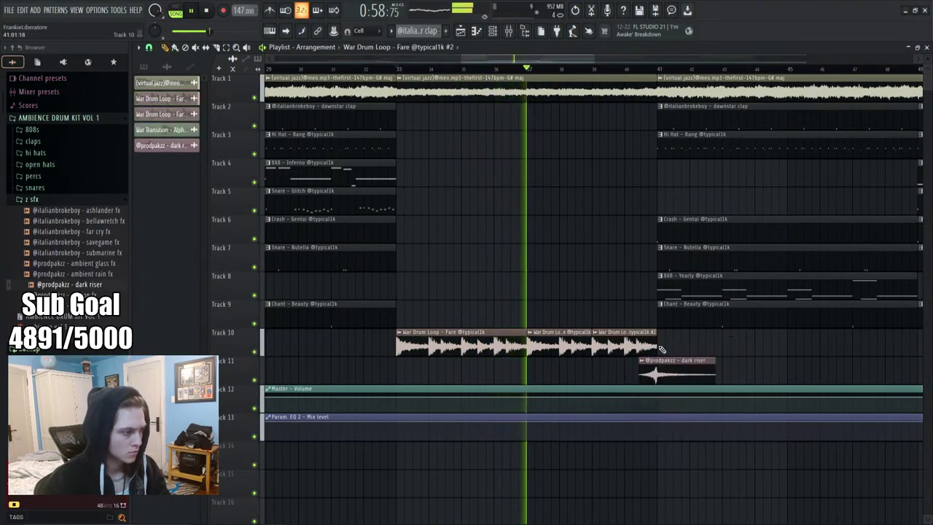
Stretch the unique War Drum Loop piece to one bar, duplicate it up to bar 41 and play the result
left_click_drag(651, 353, 625, 358)
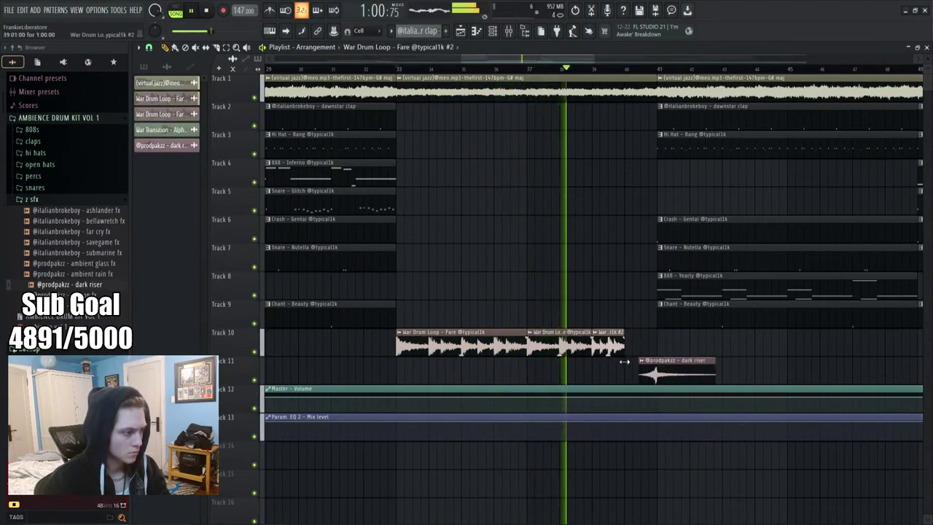
left_click(609, 343)
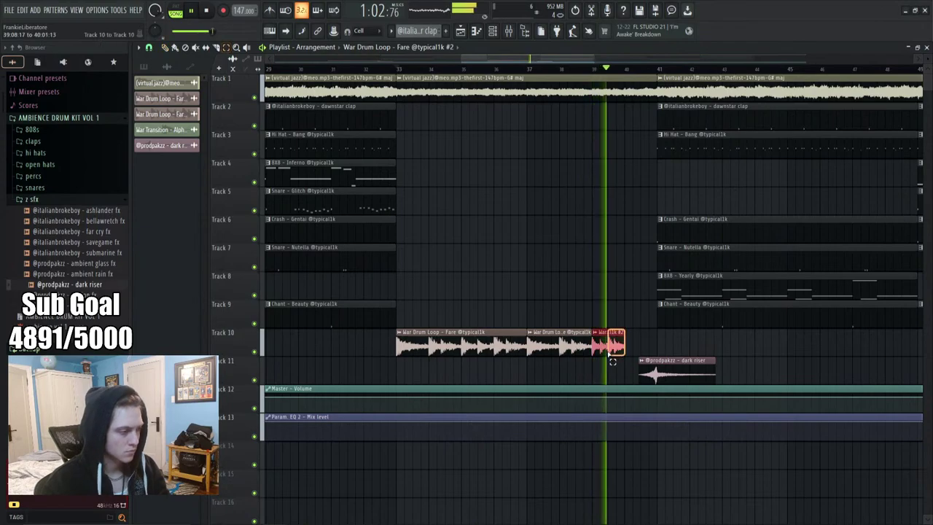
key("ctrl+b")
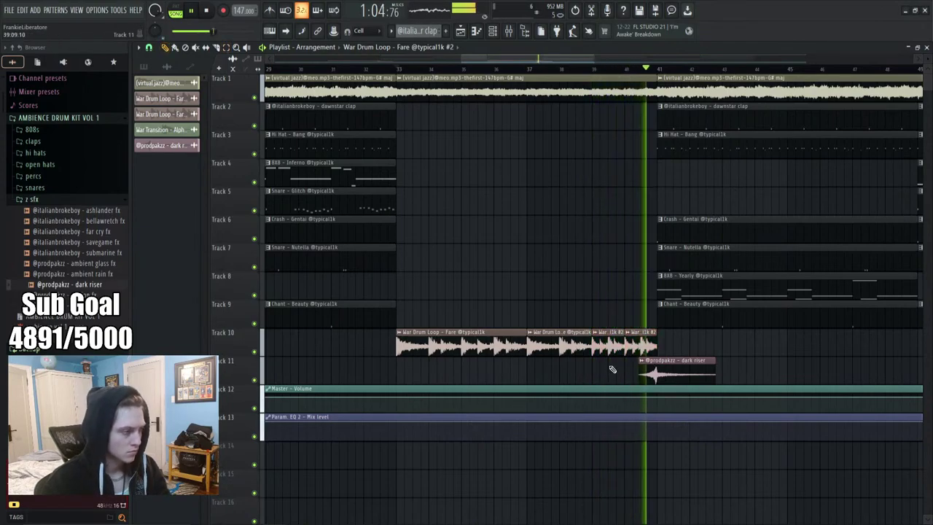
double_click(608, 342)
key("space")
key("space")
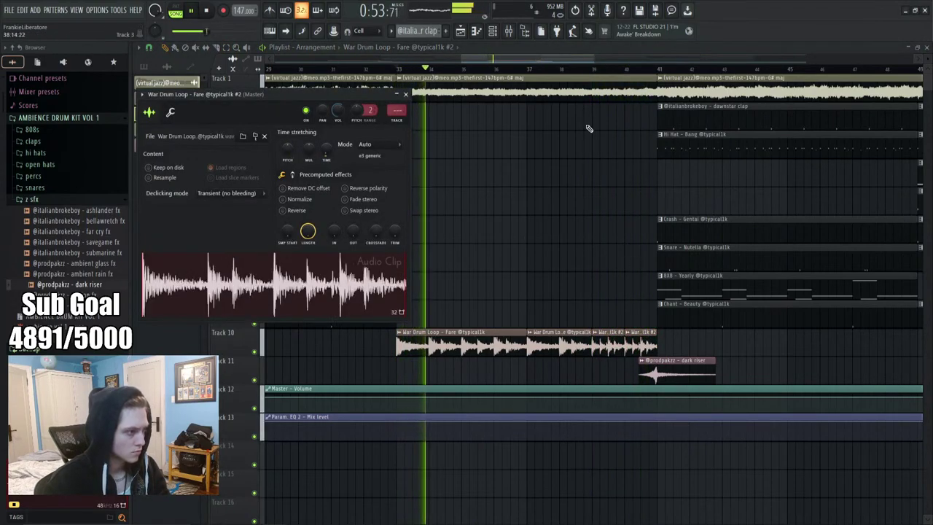
Delete the two one-bar War Drum Loop pieces and extend the clip starting at bar 37 to bar 41
left_click(571, 70)
scroll(572, 69, "up", 2)
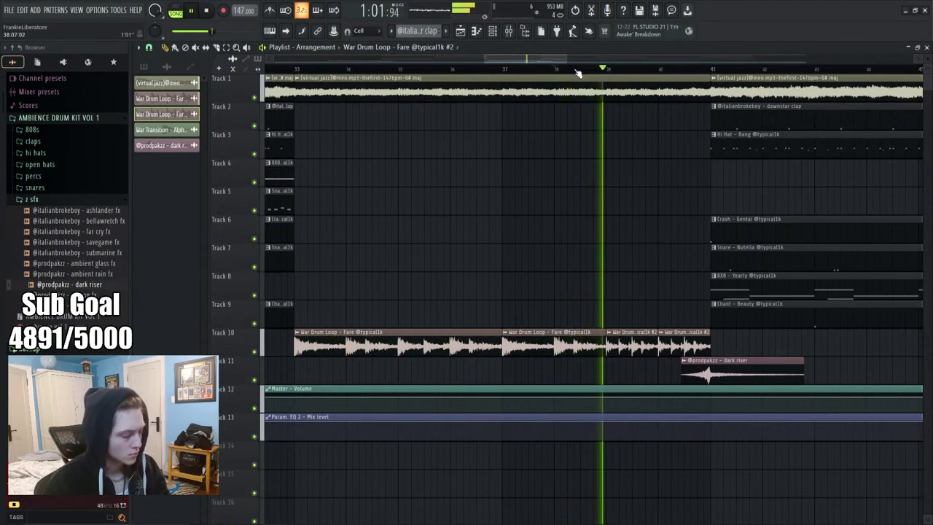
scroll(576, 73, "down", 1)
right_click(646, 346)
key("space")
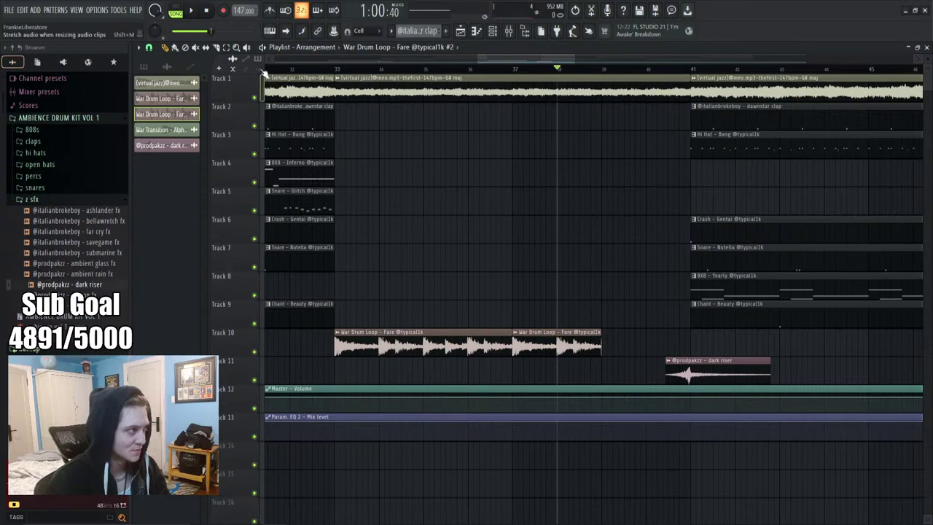
key("space")
left_click_drag(602, 349, 693, 359)
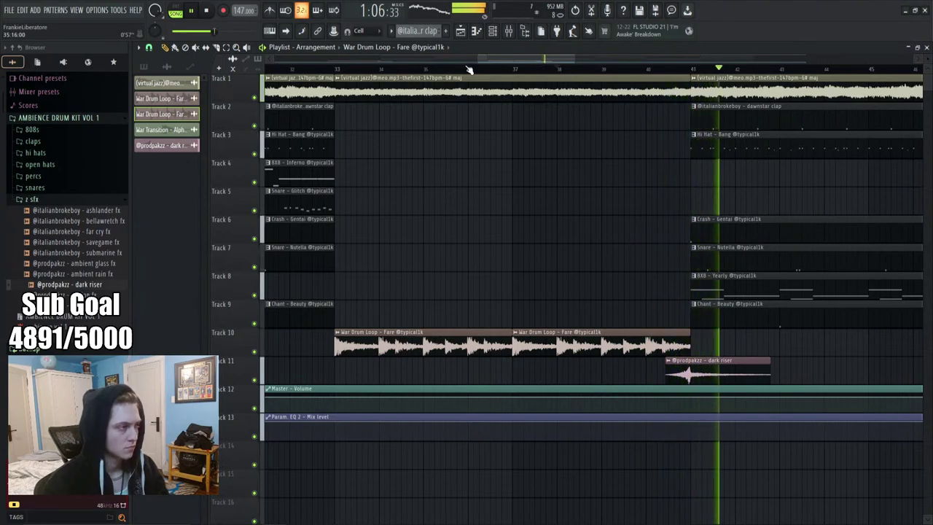
Adjust the volume of Insert 1 in the mixer and set Insert 4 to 113% (3.0 dB)
scroll(470, 69, "down", 5)
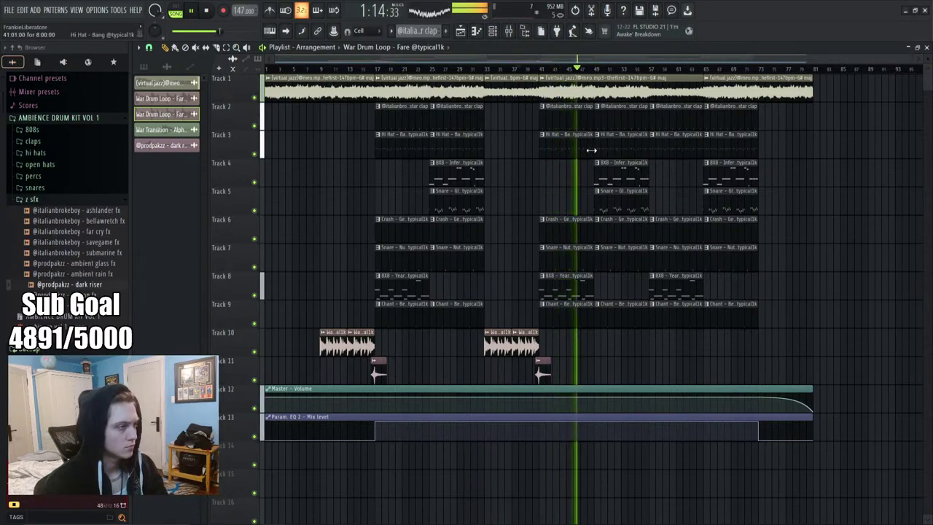
key("F6")
key("F9")
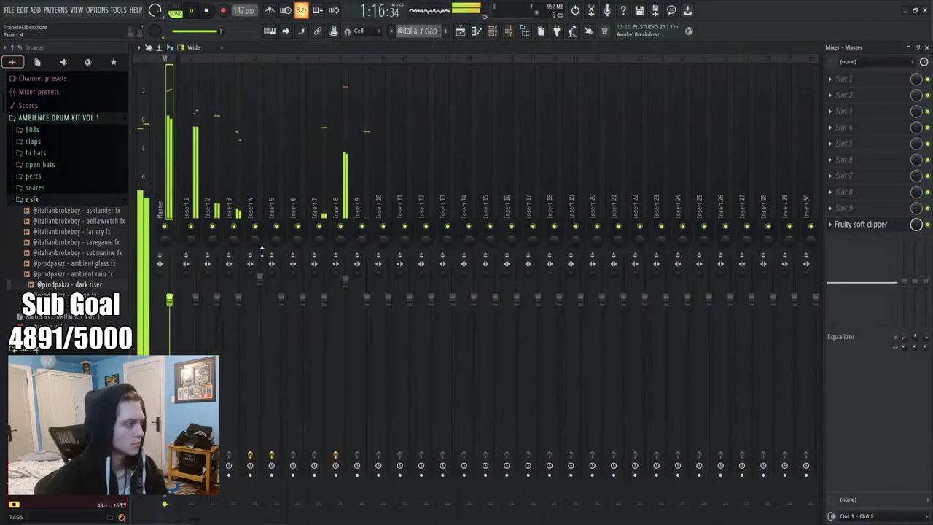
left_click_drag(196, 297, 195, 314)
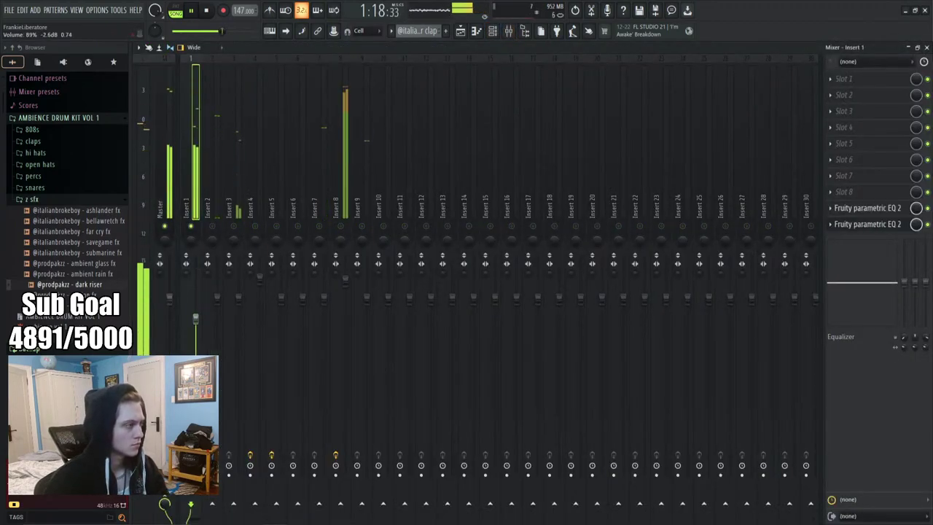
left_click(260, 275)
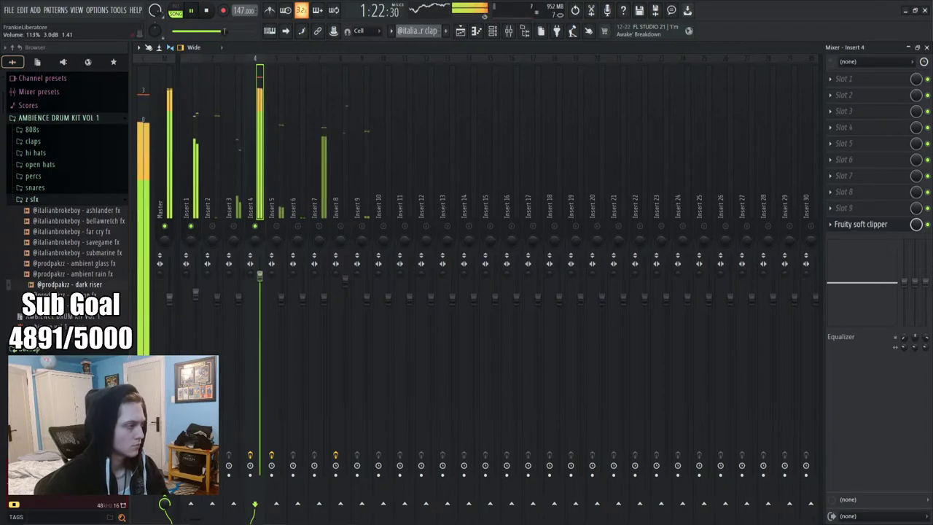
Add Fruity Stereo Enhancer to slot 8 of Insert 1 with stereo separation at 35% separated
left_click(193, 216)
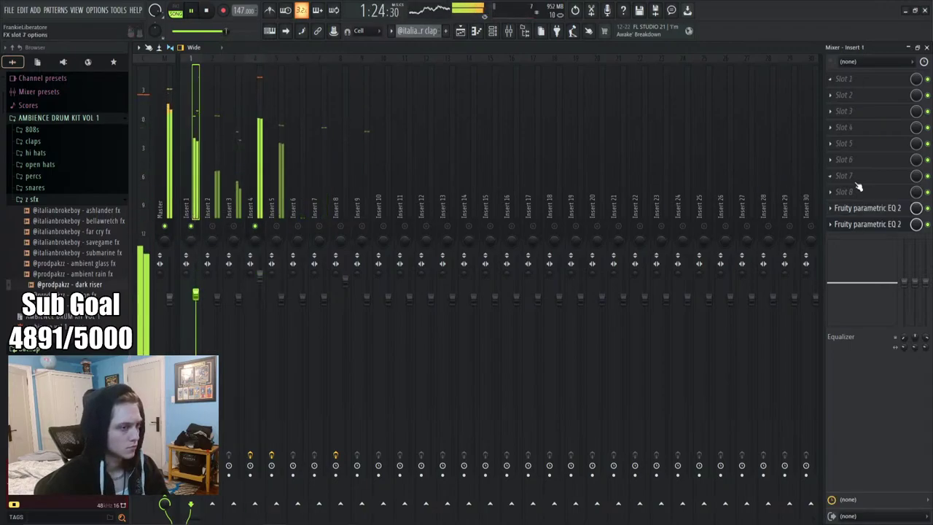
left_click(858, 189)
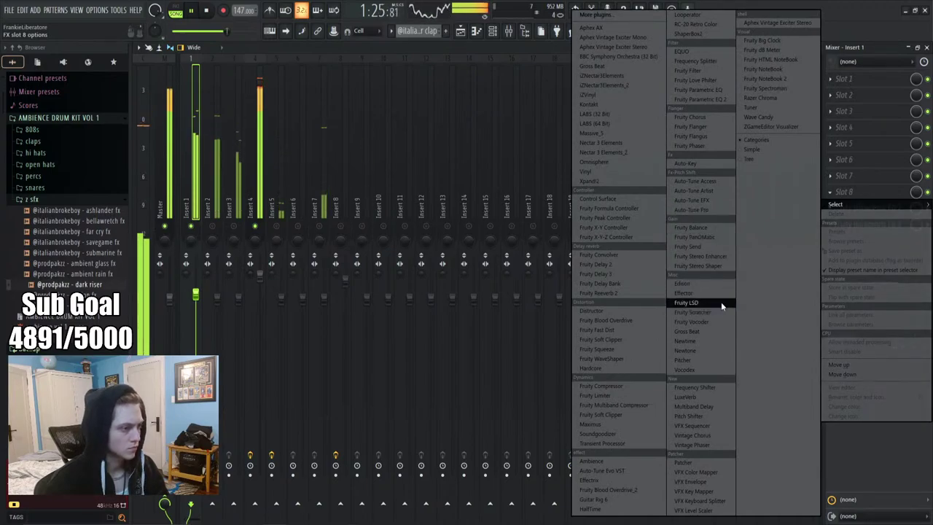
left_click(714, 258)
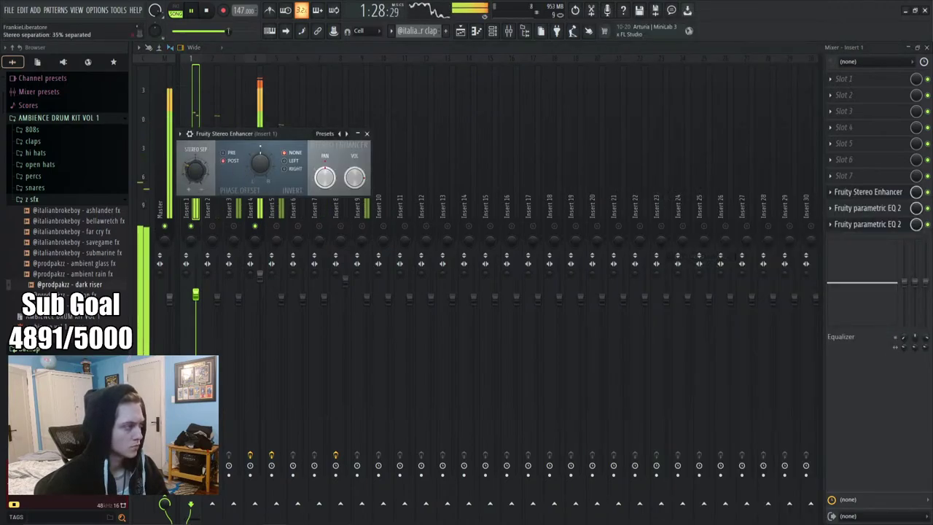
left_click(367, 133)
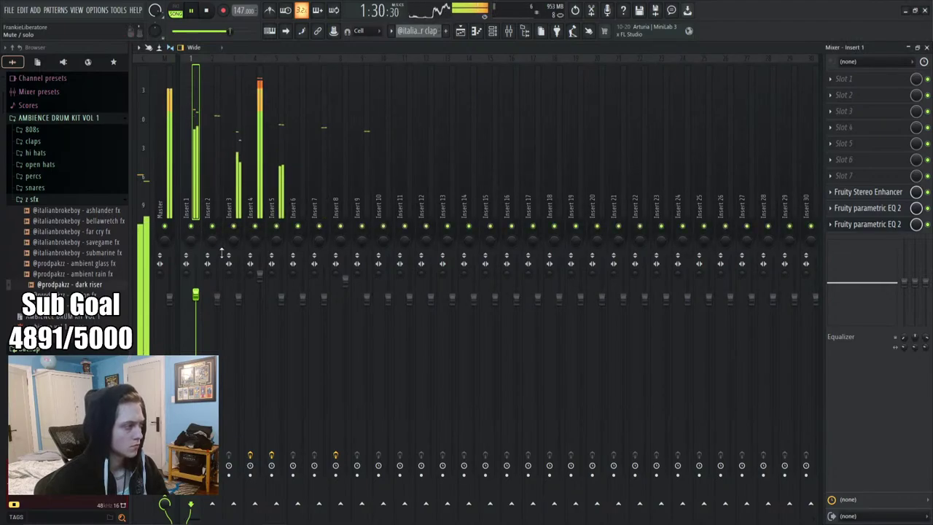
Raise the volume of Insert 2 and lower Insert 8 and Insert 7 slightly in the mixer
left_click_drag(216, 296, 224, 285)
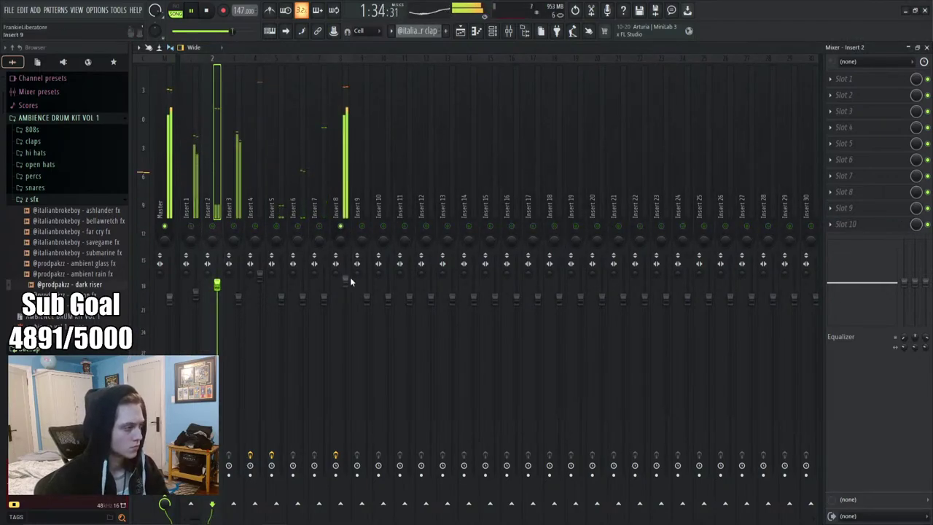
left_click(347, 247)
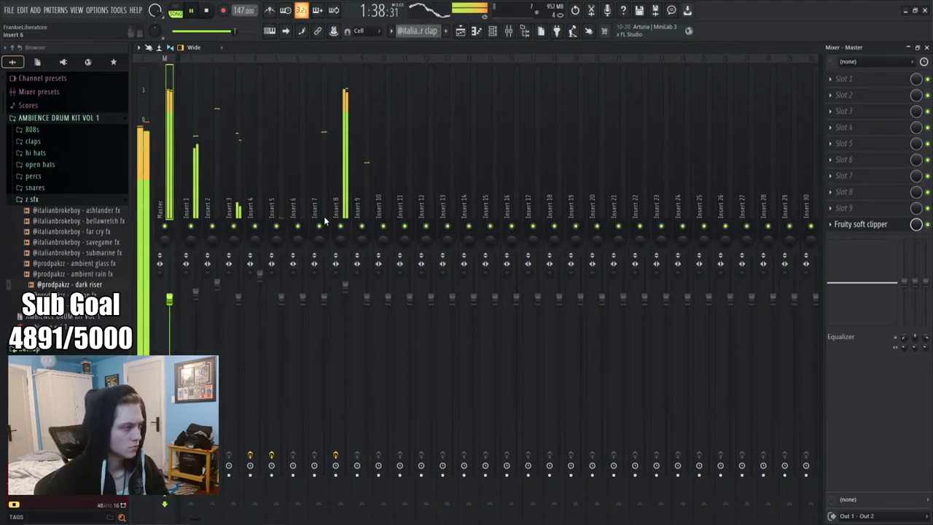
right_click(319, 226)
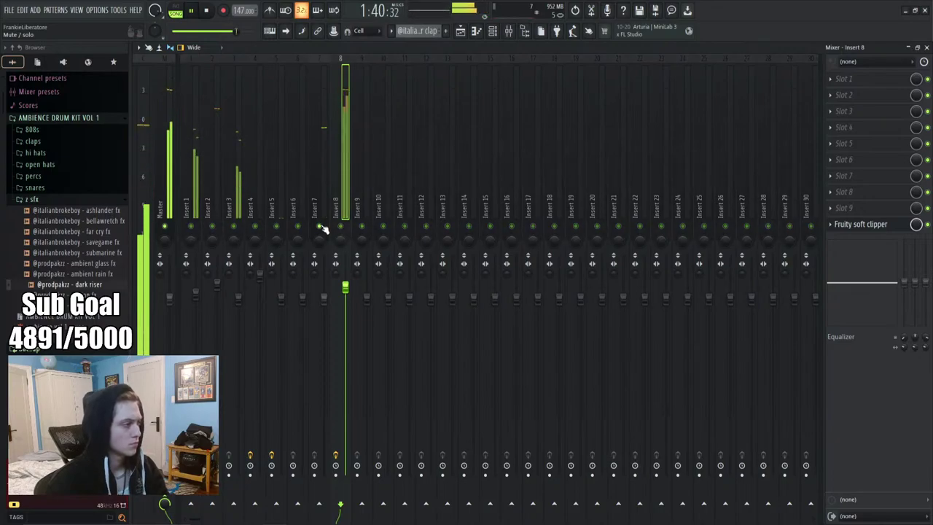
right_click(319, 226)
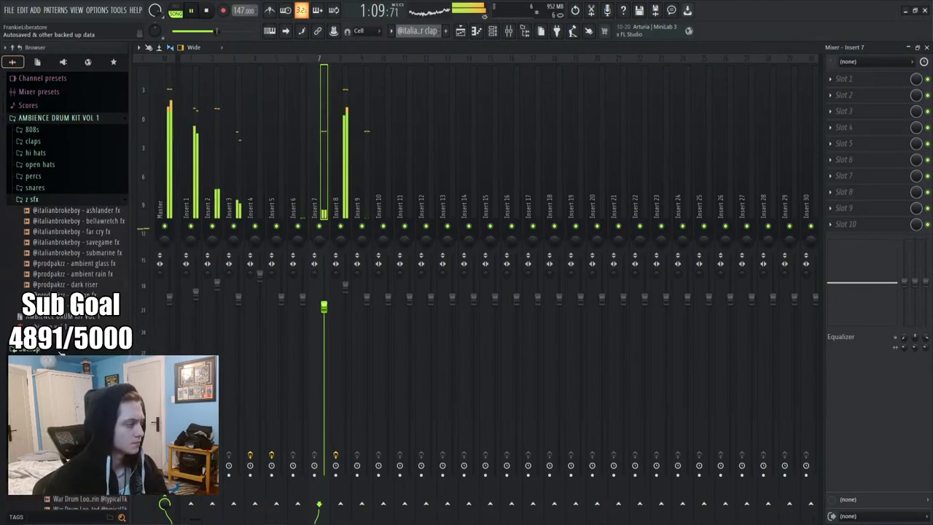
Lower the volume of Insert 4 slightly and check the instrument assignments in the channel rack
left_click(265, 283)
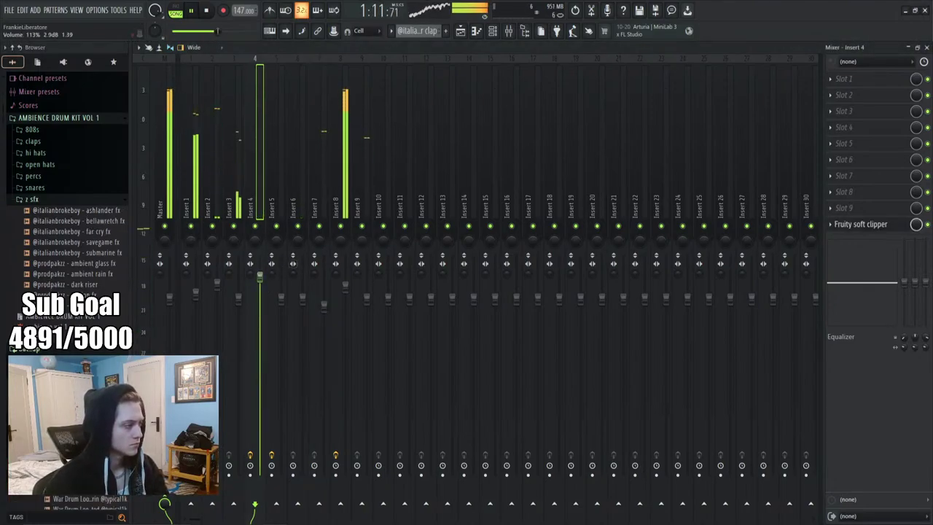
left_click(494, 34)
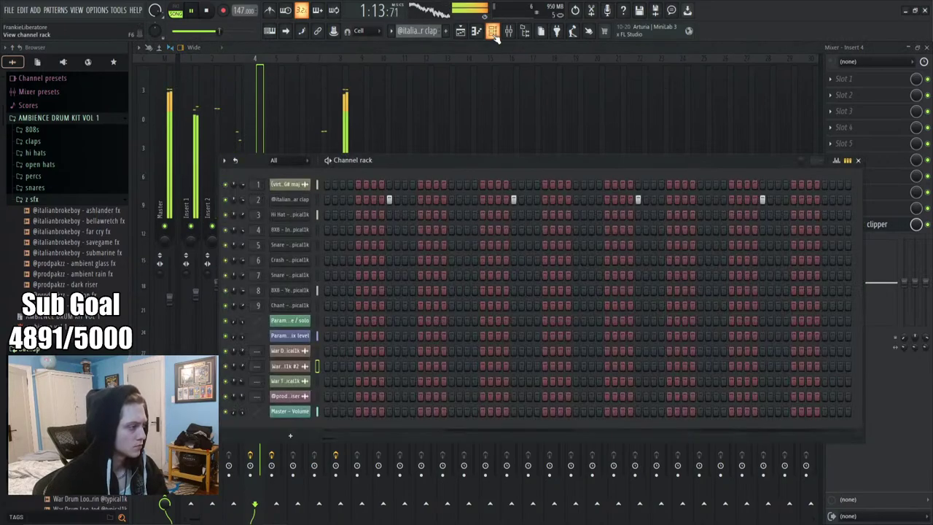
left_click(494, 33)
left_click(494, 33)
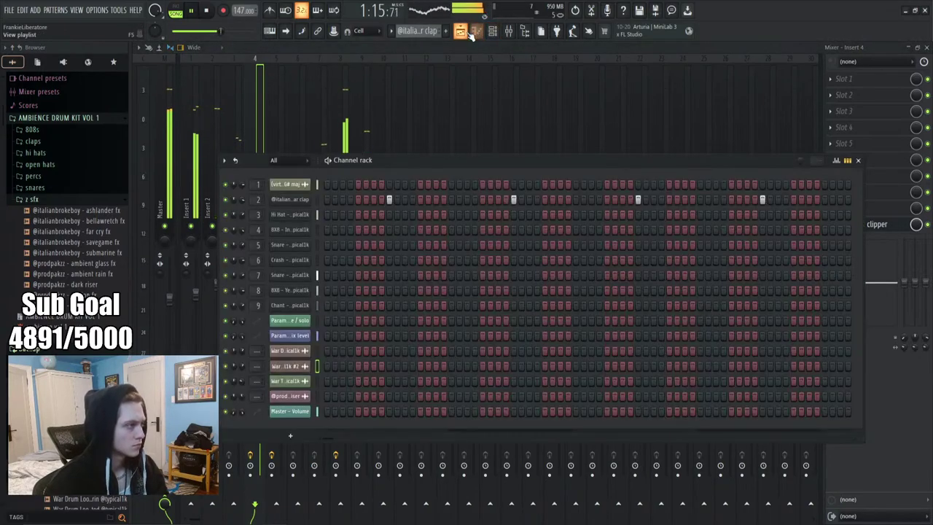
left_click(408, 146)
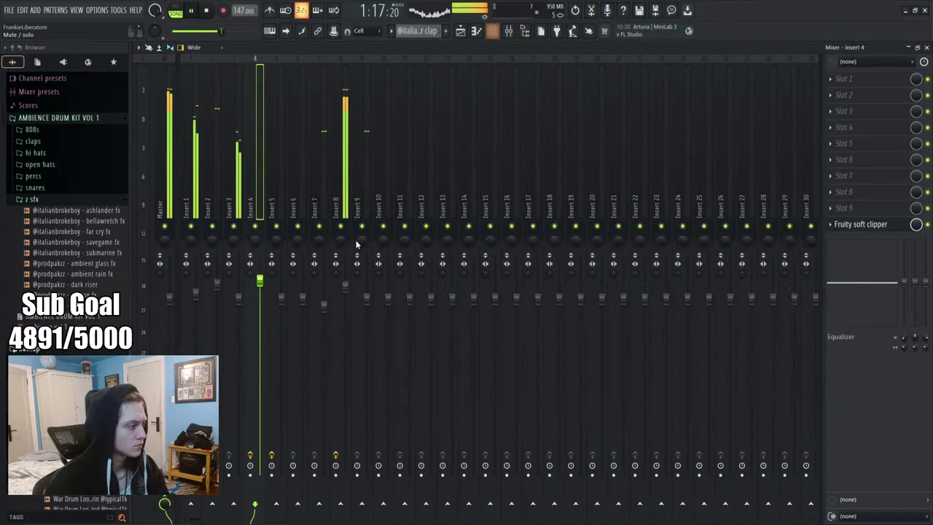
Raise the volume of Insert 6, then lower Insert 5 slightly and widen its stereo separation
left_click(294, 309)
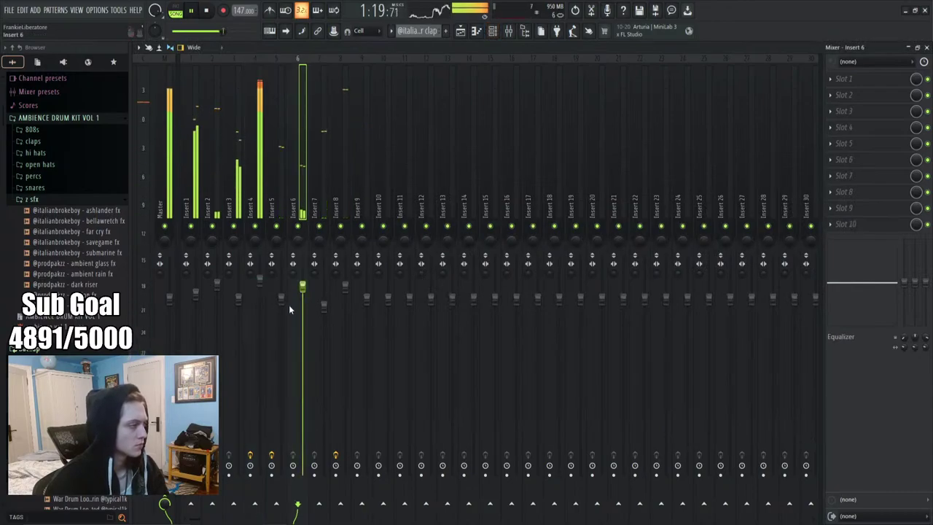
left_click(271, 280)
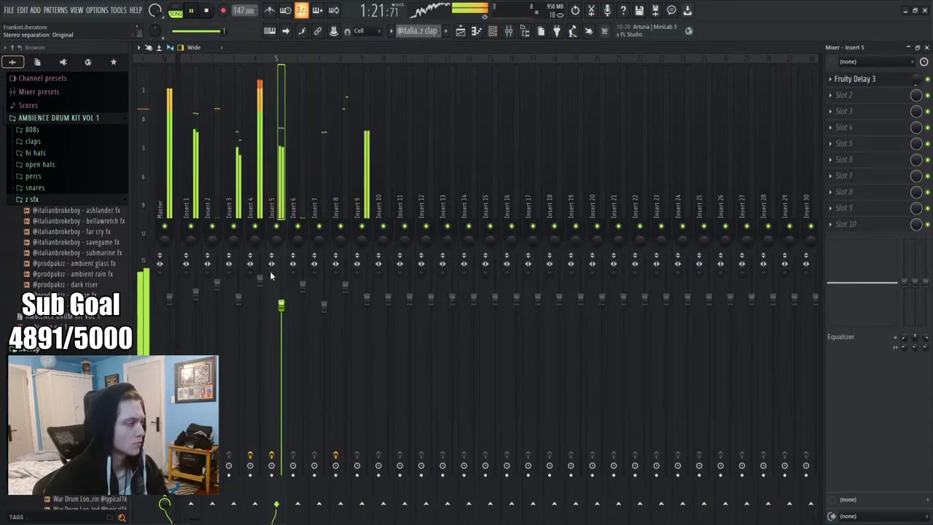
scroll(271, 277, "up", 5)
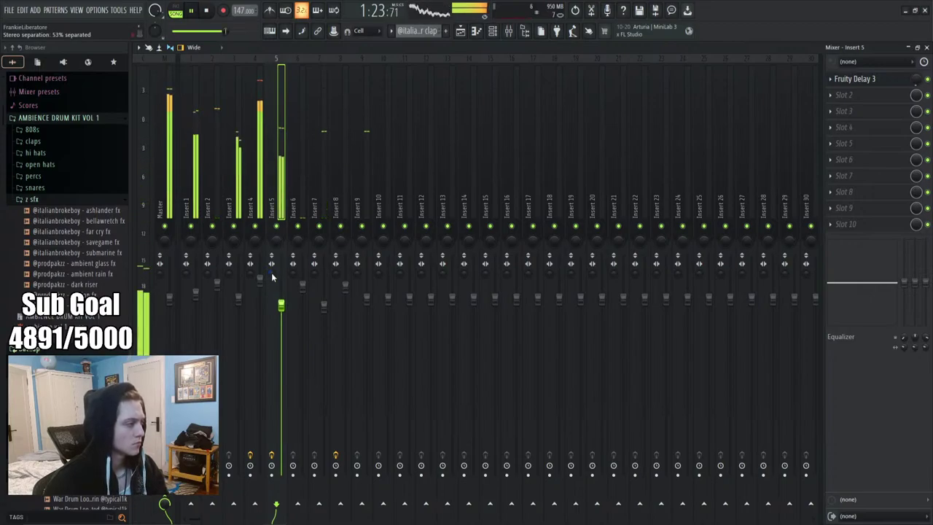
scroll(271, 277, "up", 2)
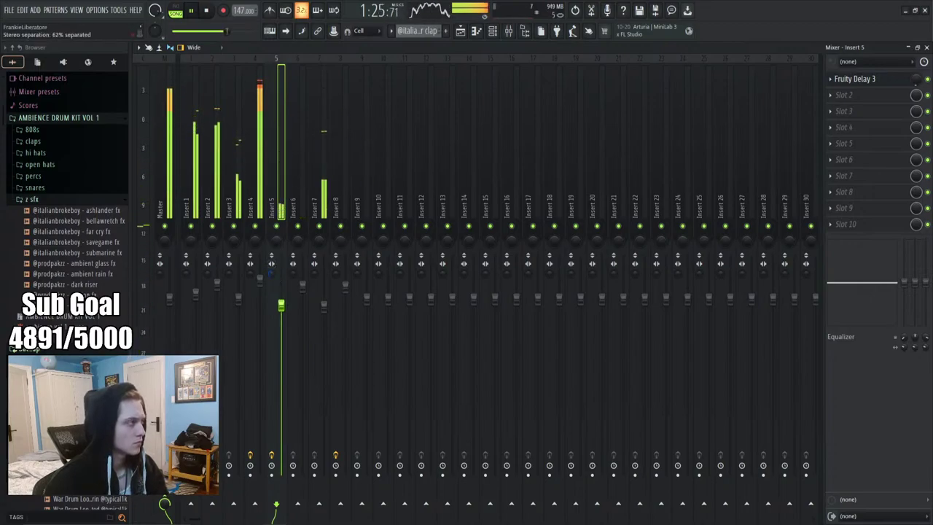
scroll(271, 276, "down", 3)
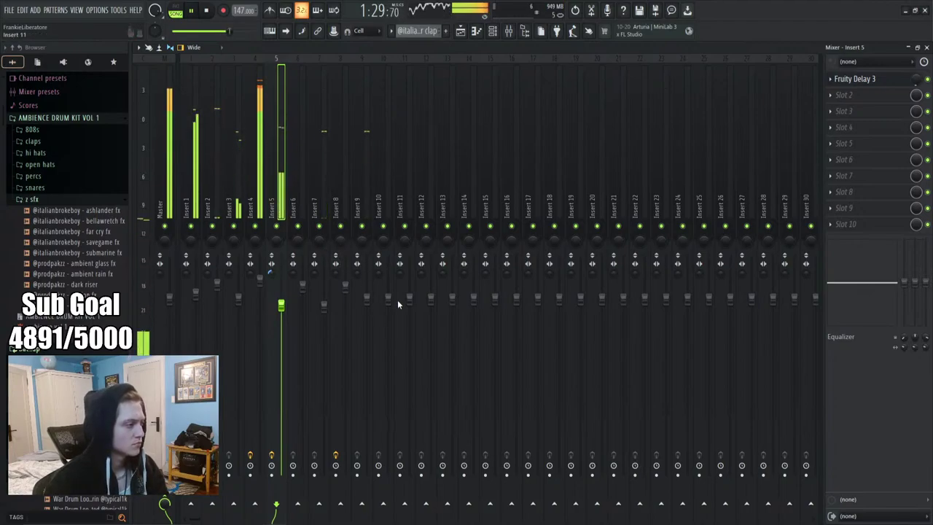
Check the channel rack and raise the volume of Insert 9 to 107% (1.6 dB)
key("F6")
key("F6")
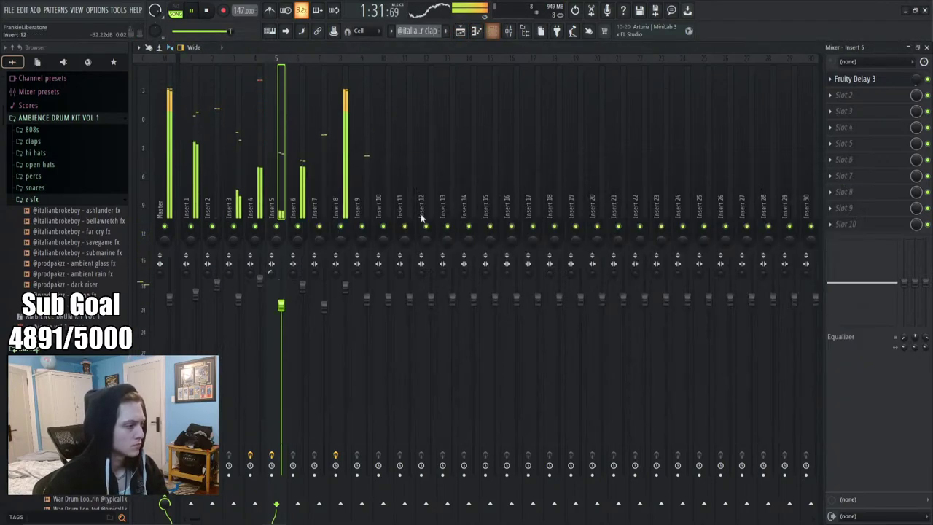
left_click(358, 182)
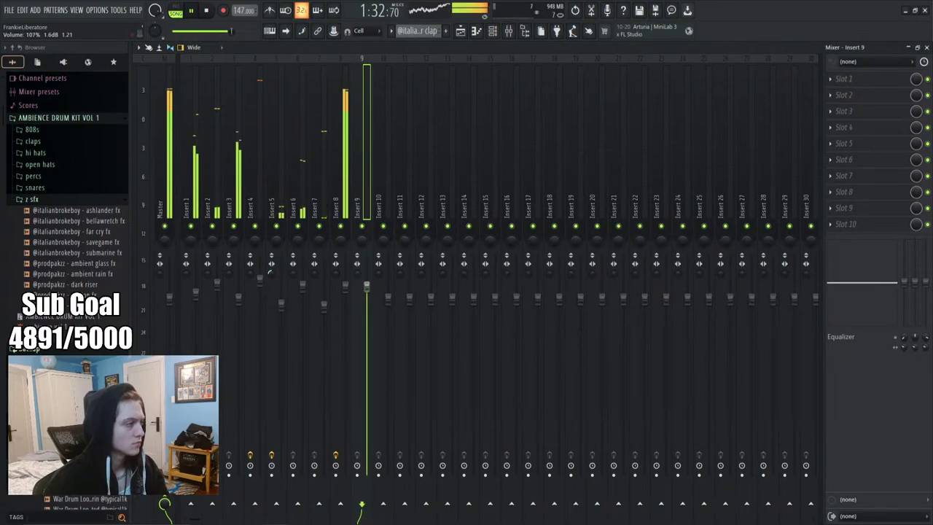
Return to the playlist and save the project as "thefirst 147bpm G#maj (prod. pakzz x meo)"
left_click(466, 31)
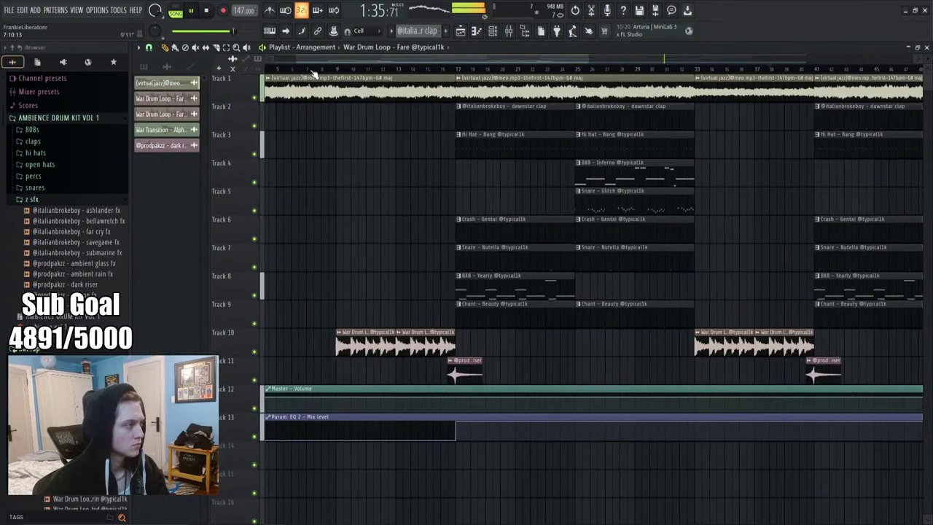
scroll(312, 75, "up", 3)
left_click(8, 10)
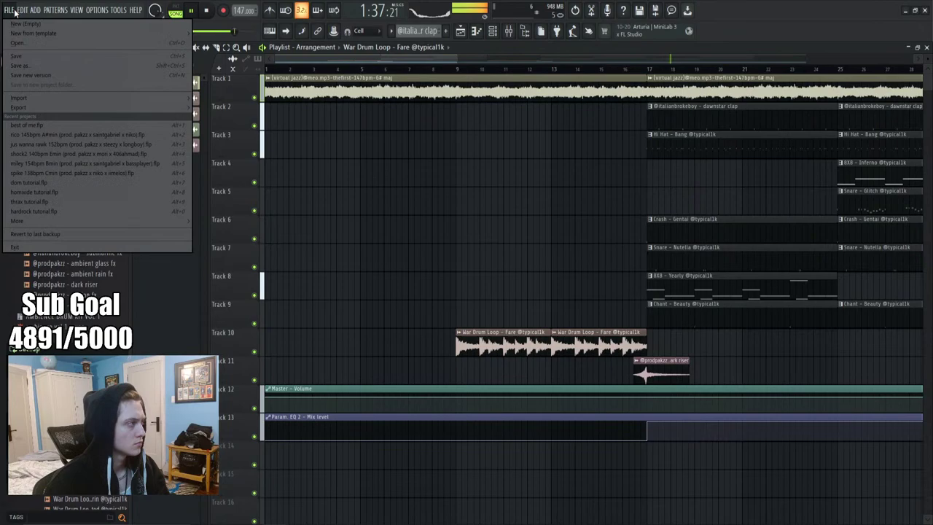
left_click(37, 66)
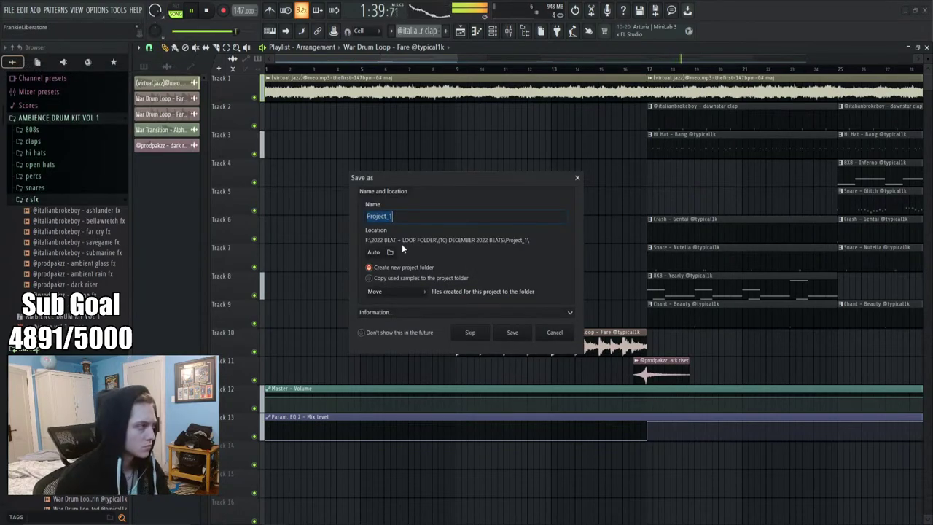
type("the")
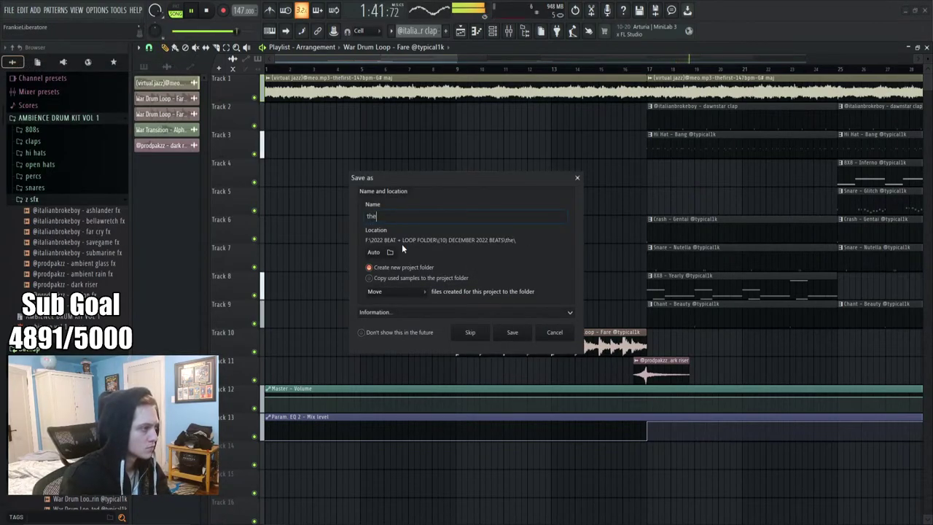
type("first 14")
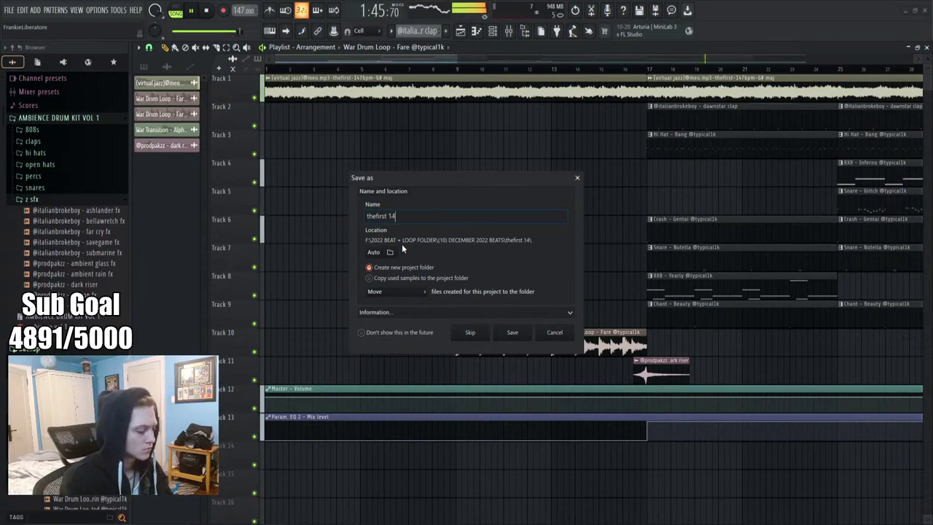
type("7bpm ")
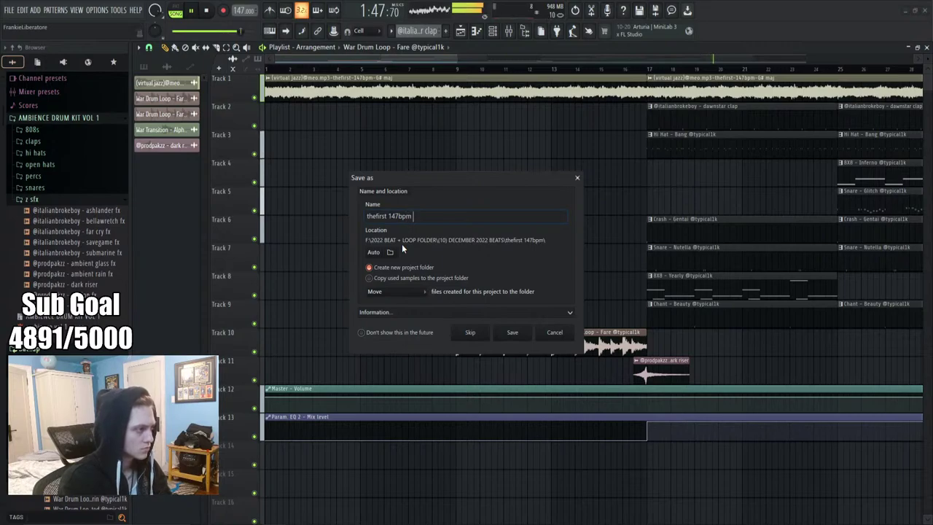
type("G#ma")
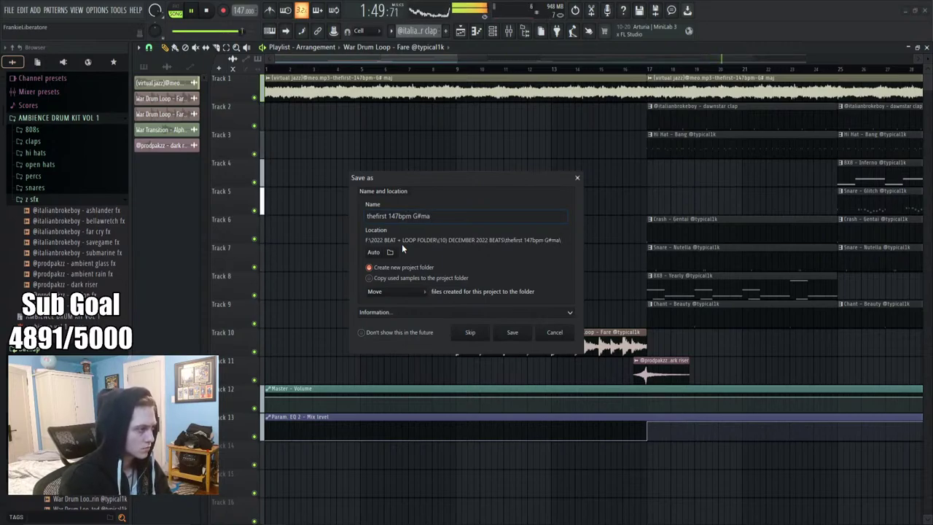
type("j (prod")
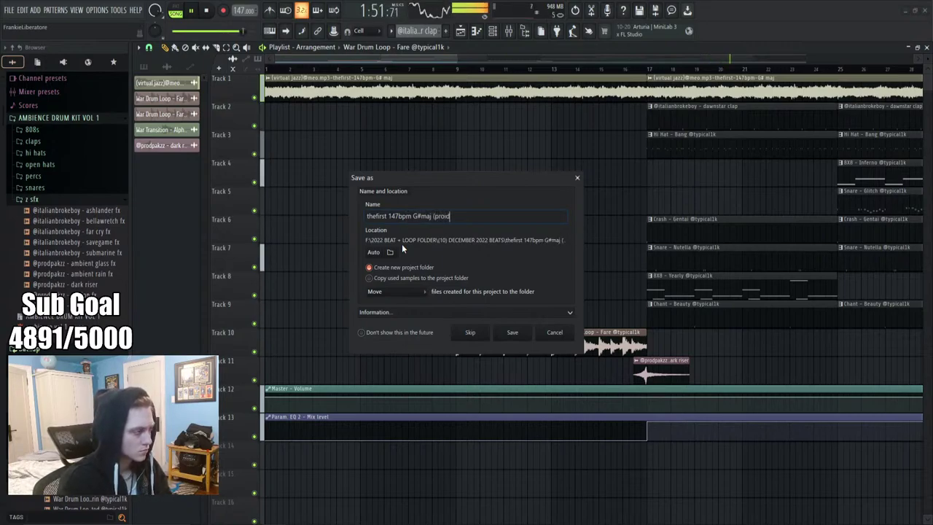
type(". pakzz x me")
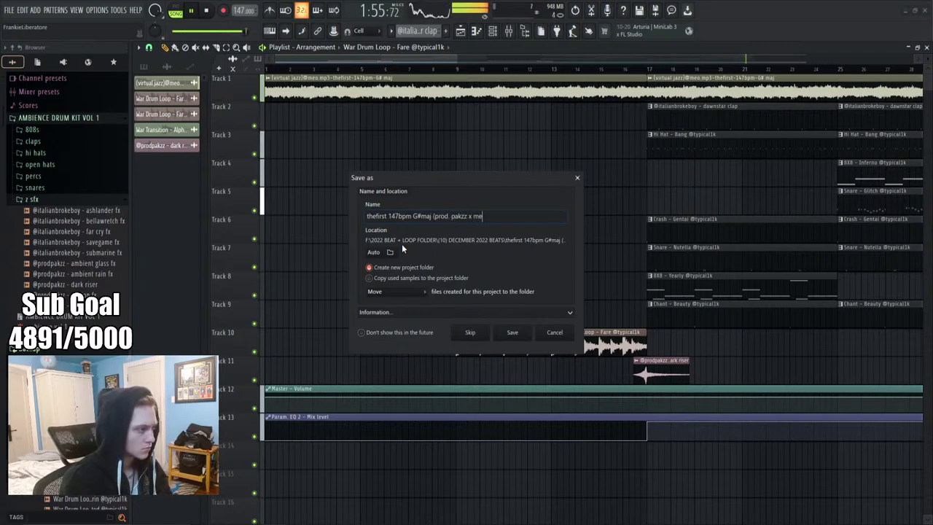
type("o)")
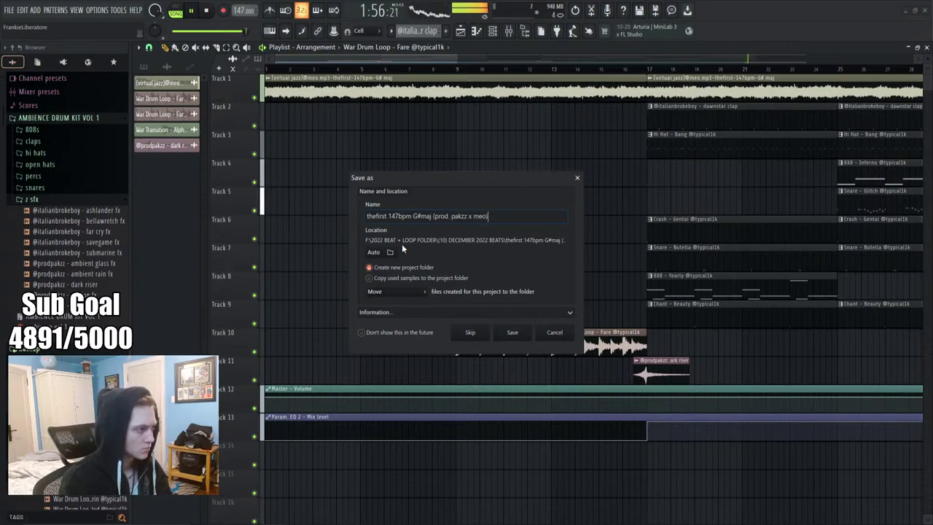
left_click(515, 333)
Stop playback of the finished arrangement, save the project again and start a new empty project
scroll(300, 68, "down", 2)
scroll(300, 69, "down", 2)
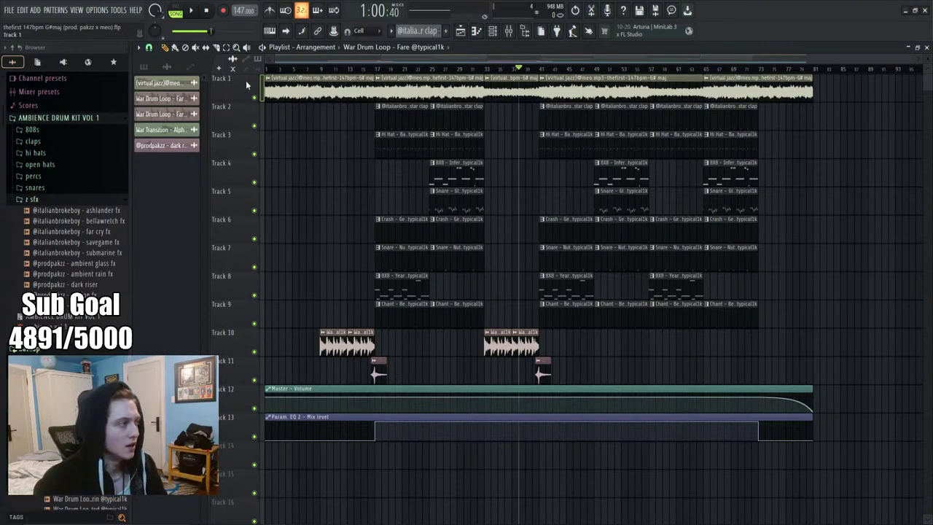
key("space")
left_click(20, 12)
left_click(10, 11)
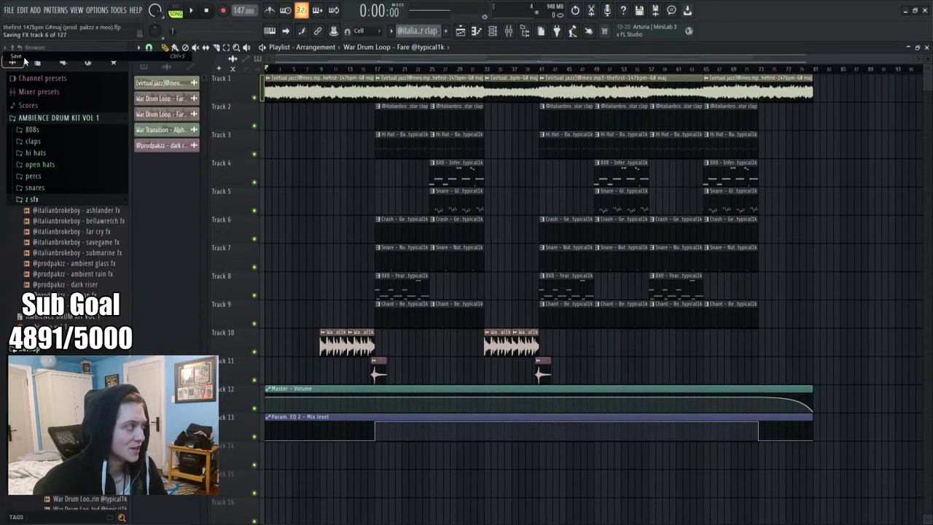
left_click(9, 13)
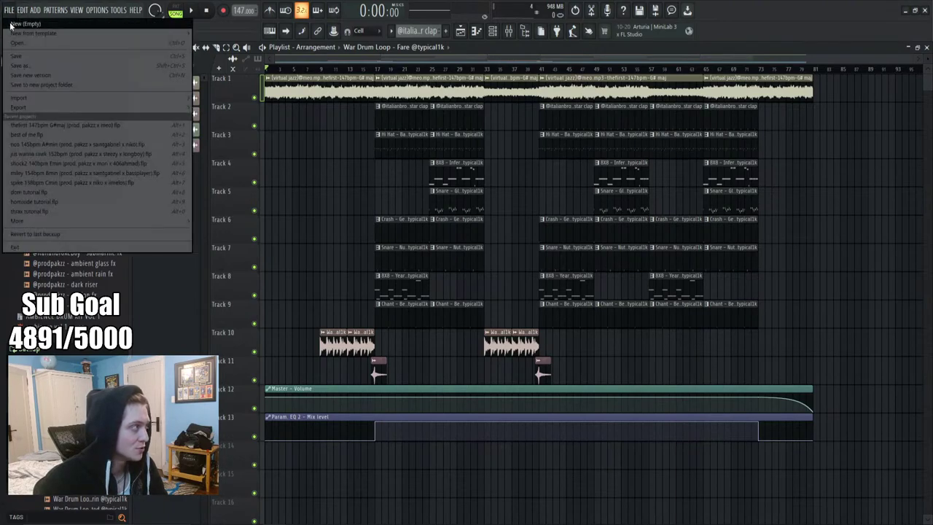
left_click(29, 25)
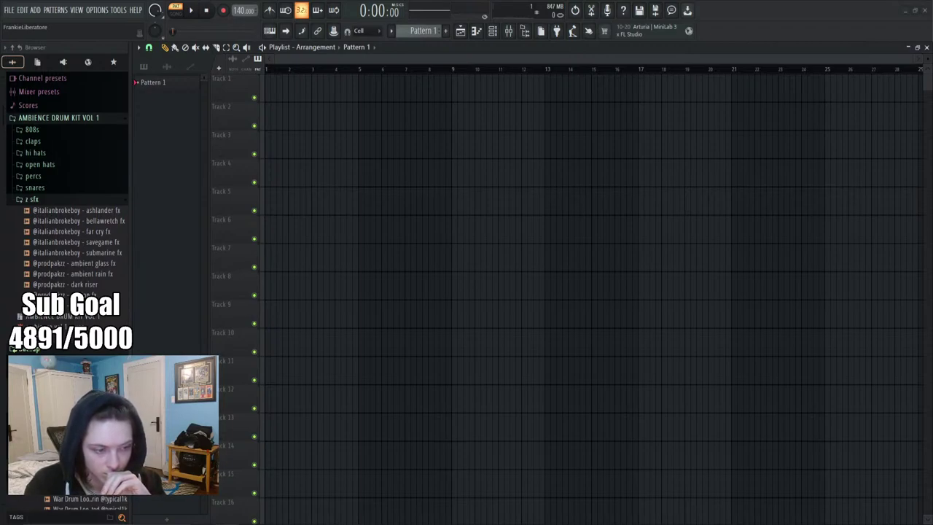
left_click_drag(449, 256, 312, 265)
left_click(176, 14)
key("space")
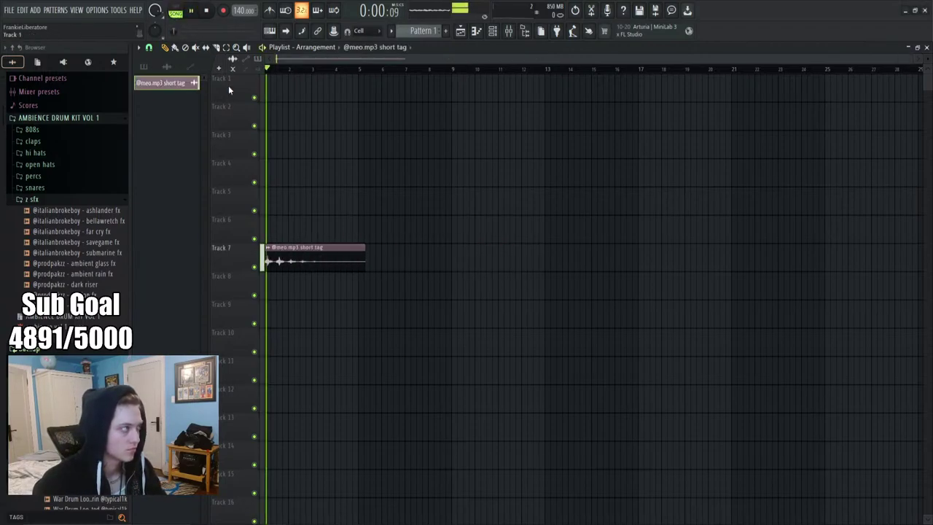
key("space")
right_click(315, 255)
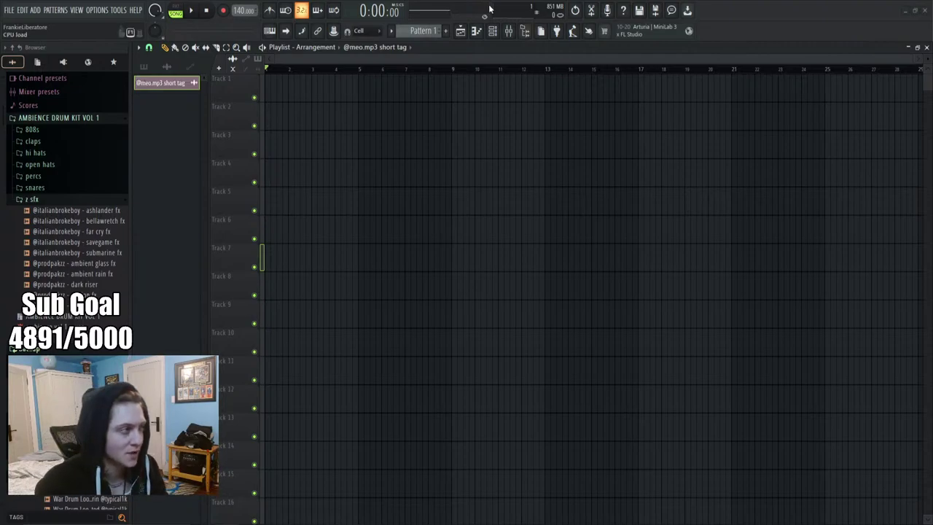
scroll(440, 73, "up", 2)
right_click(172, 82)
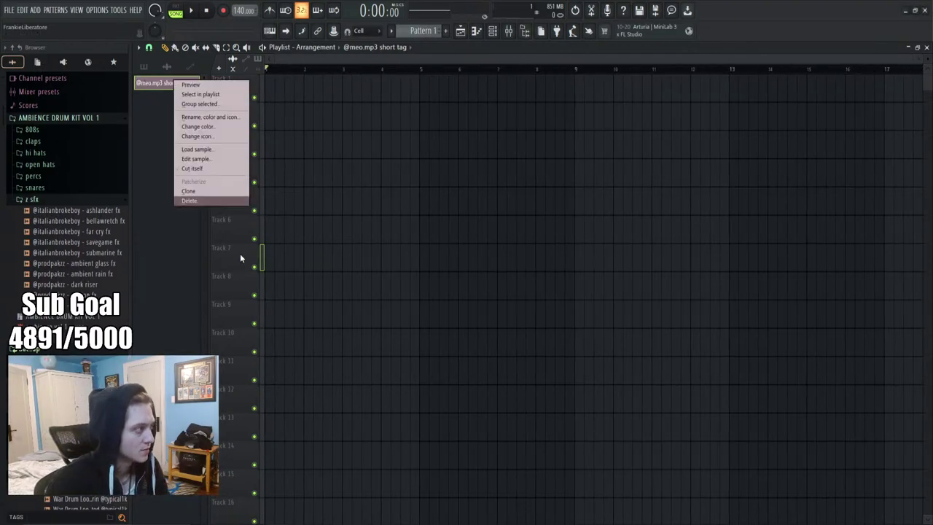
left_click(191, 201)
left_click(500, 299)
Place the DEATHHUNTER170 loop at the start of Track 1, play it and set the tempo to 170 BPM
left_click(29, 199)
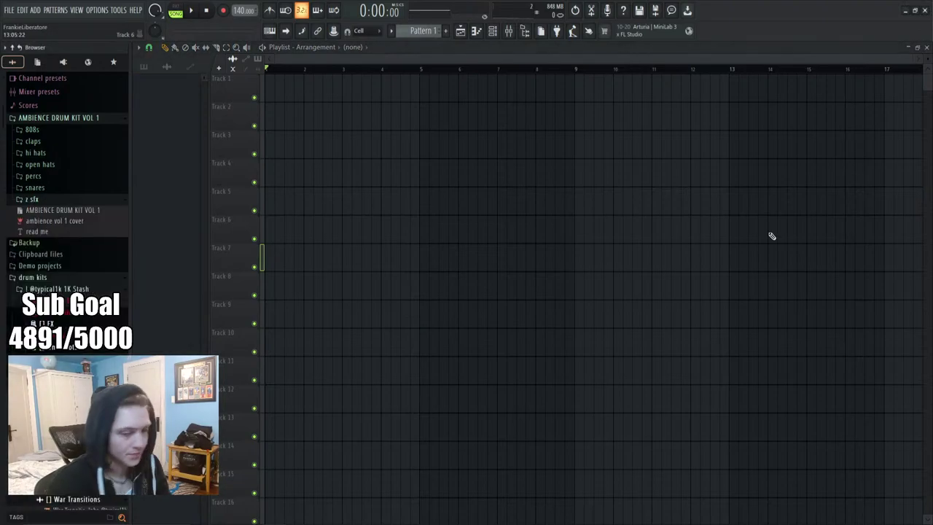
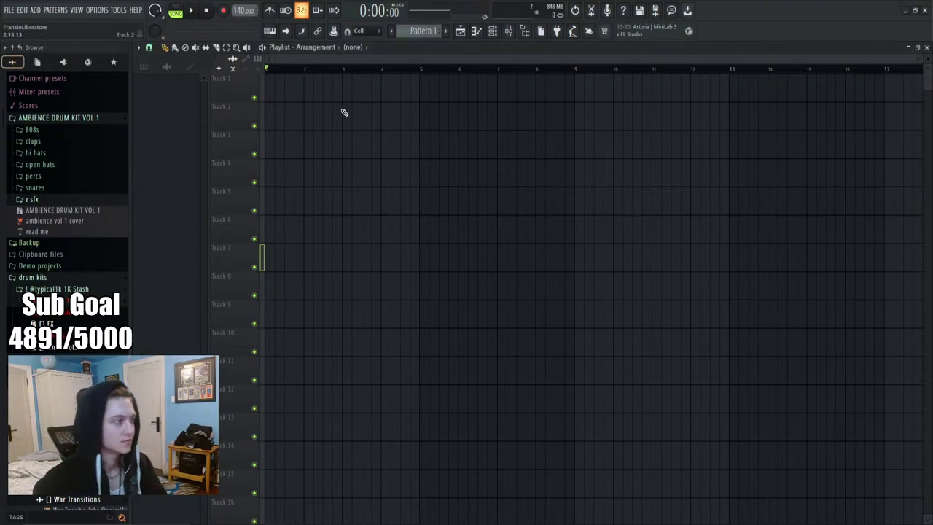
left_click_drag(932, 287, 267, 86)
key("space")
left_click_drag(243, 10, 235, 9)
scroll(269, 73, "up", 5)
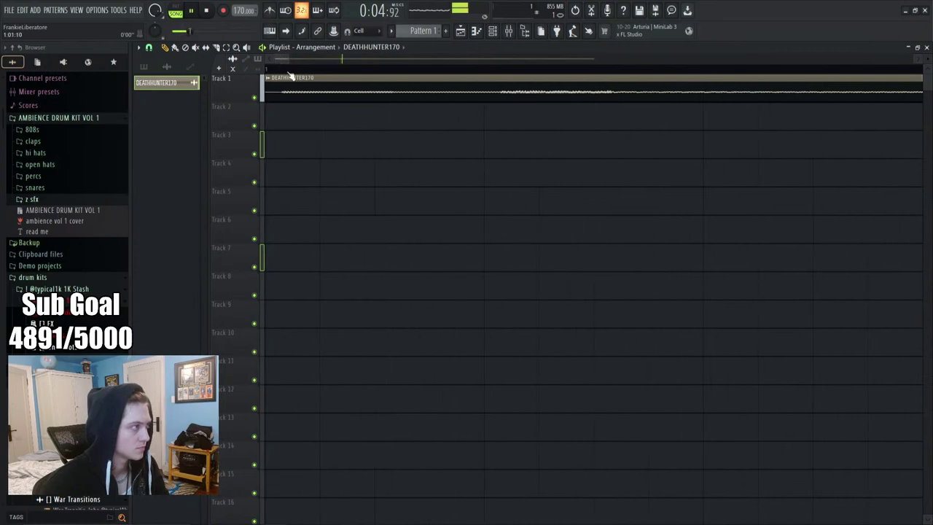
Trim the silent lead-in off the DEATHHUNTER170 clip, move the clip back to bar 1 and stop playback
left_click_drag(267, 88, 282, 109)
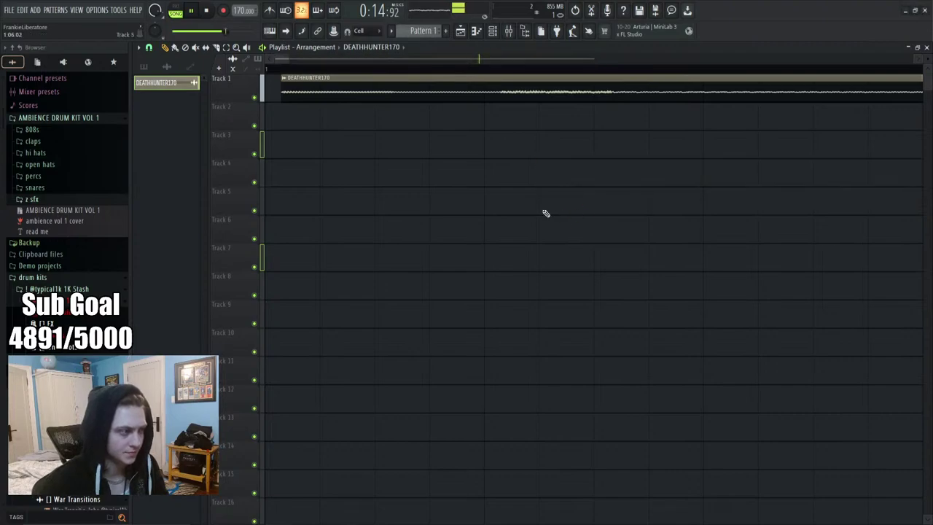
key("space")
scroll(291, 75, "down", 3)
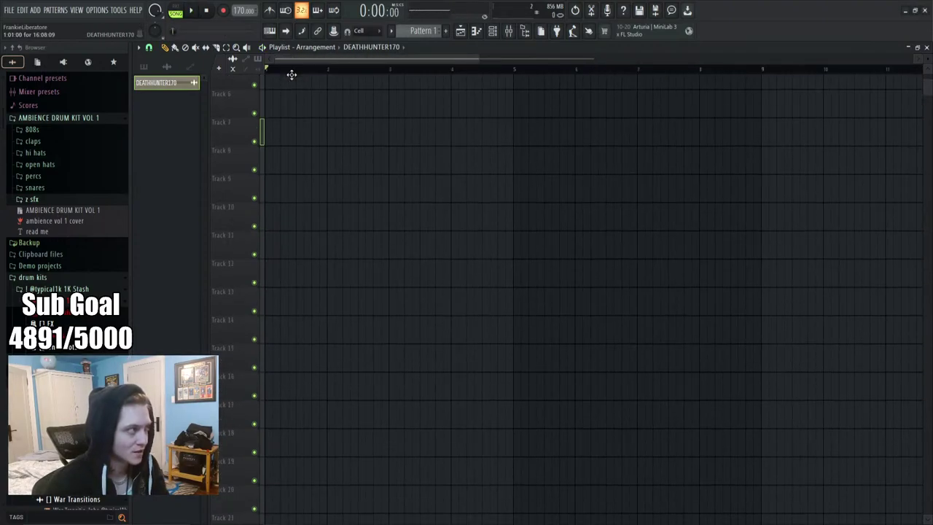
scroll(292, 74, "down", 3)
scroll(666, 240, "up", 3)
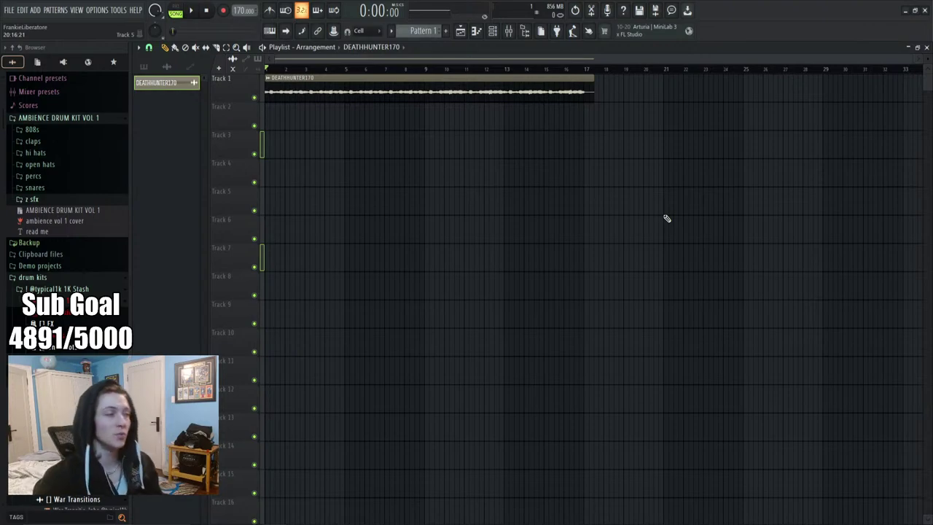
Shorten the DEATHHUNTER170 clip so it ends at bar 17 and place a second copy starting there on Track 1
scroll(558, 69, "up", 5)
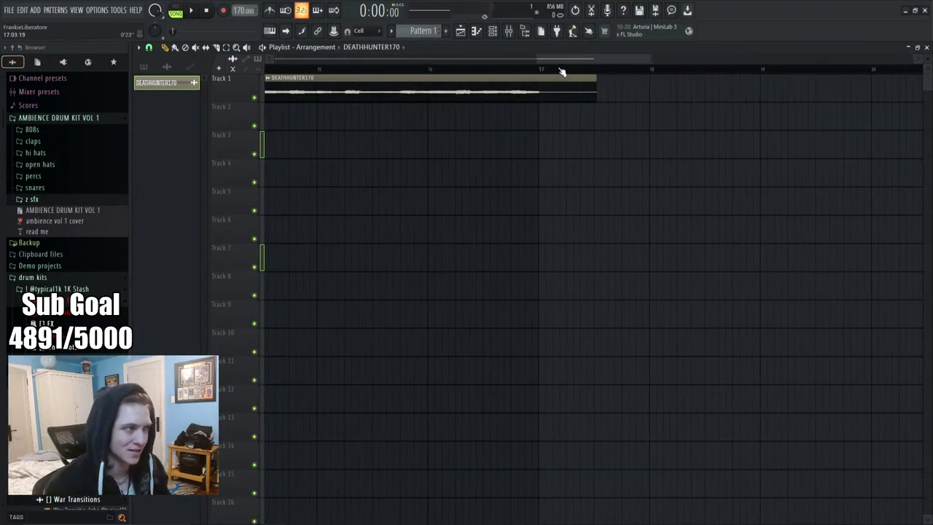
scroll(562, 73, "up", 1)
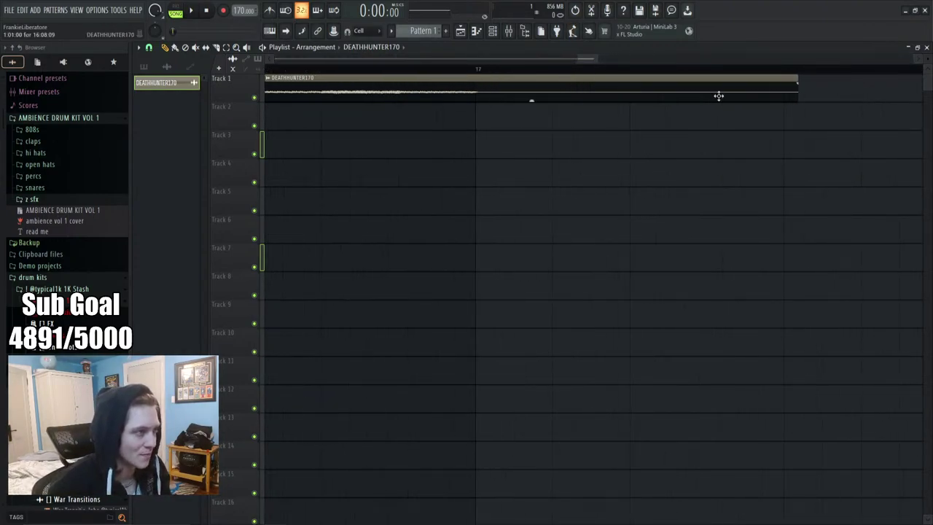
scroll(604, 78, "up", 2)
scroll(308, 61, "down", 3)
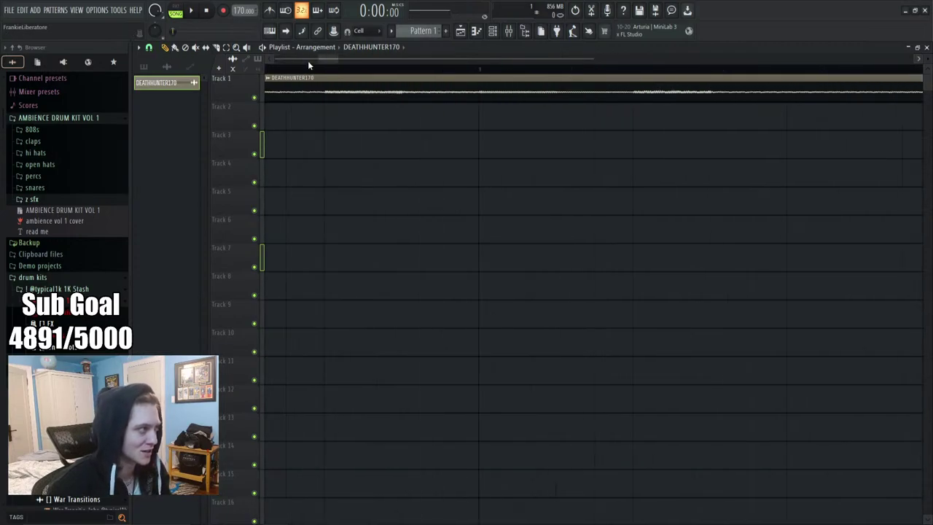
scroll(316, 72, "down", 3)
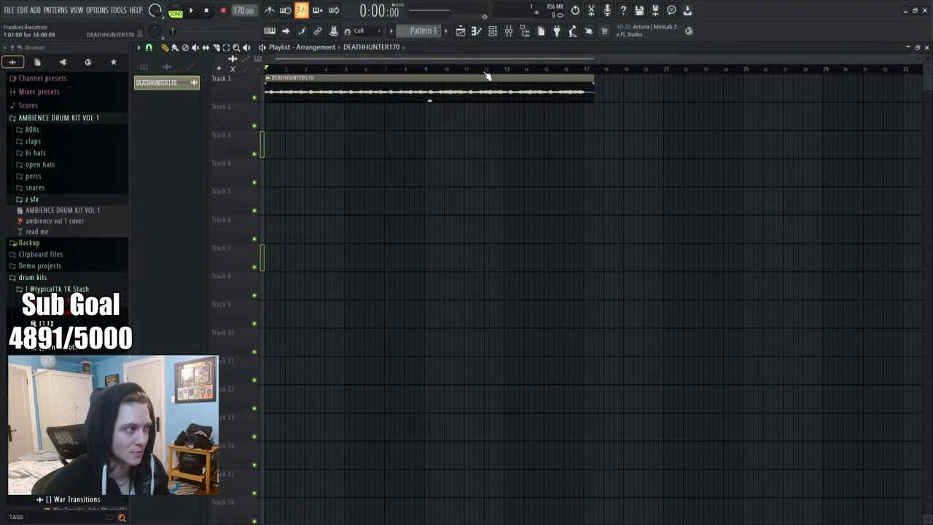
left_click(540, 68)
scroll(493, 69, "up", 4)
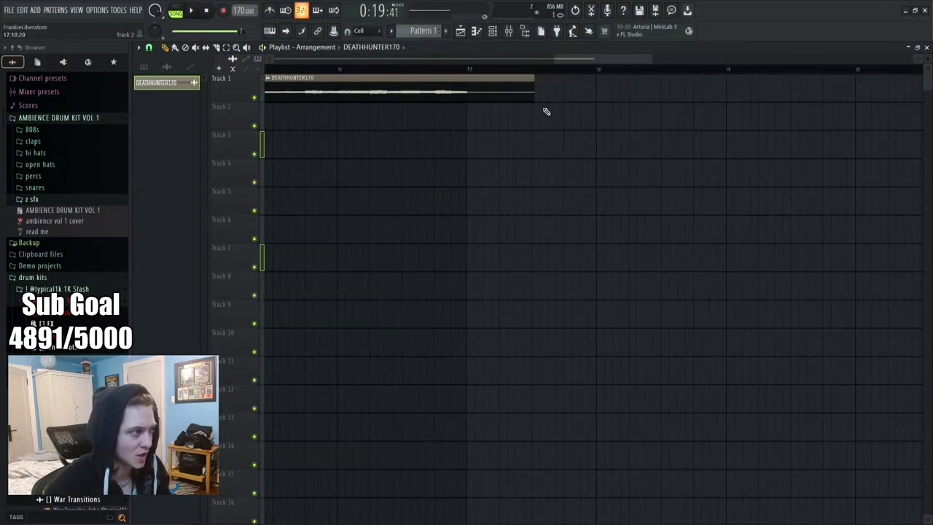
left_click_drag(533, 101, 464, 117)
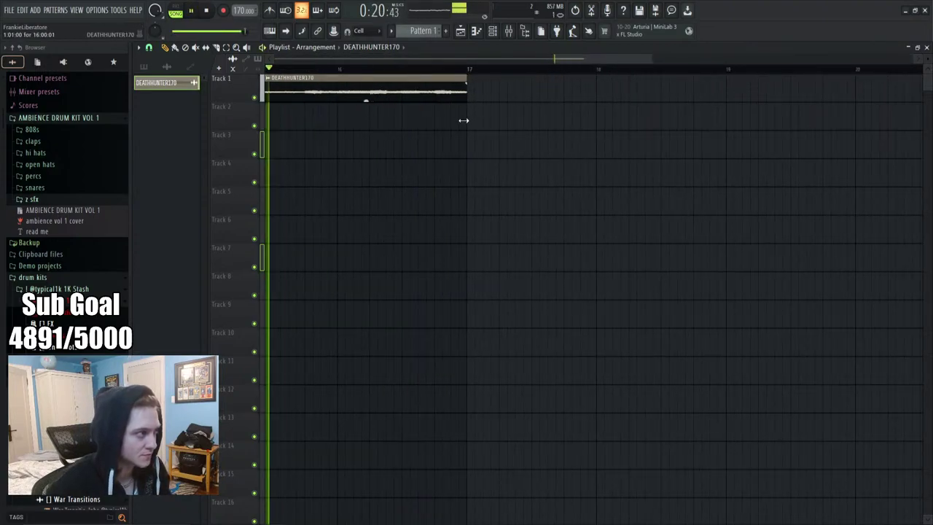
left_click(468, 92)
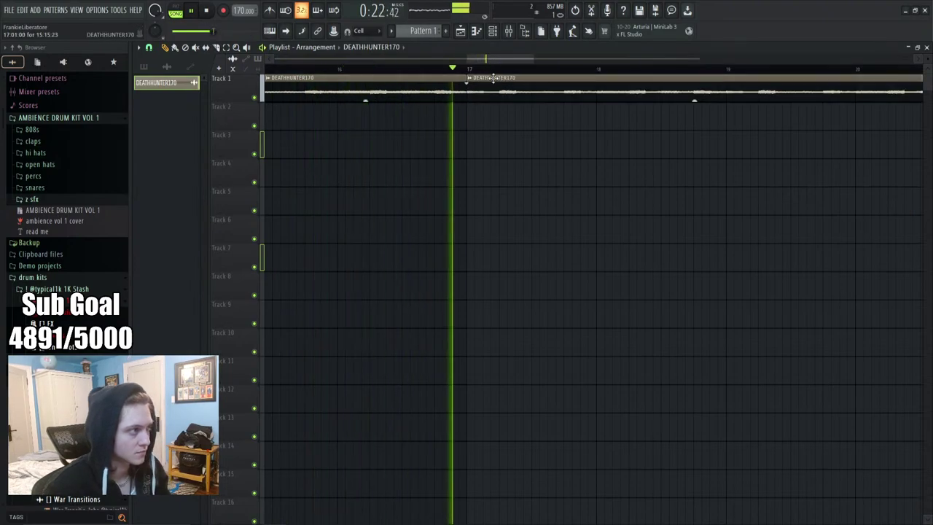
scroll(466, 72, "down", 5)
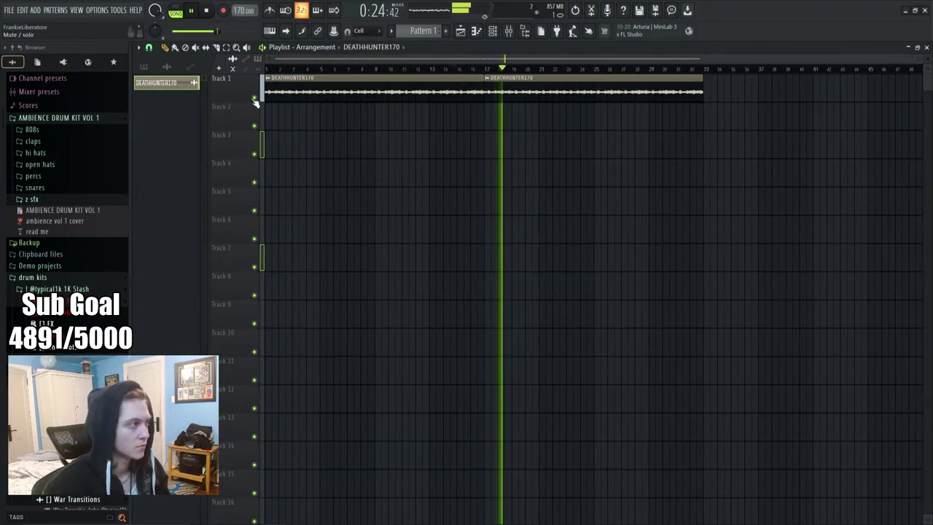
Lay four eight-bar Pattern 1 clips end to end on Track 2 beneath both loop clips and play the arrangement
left_click(170, 84)
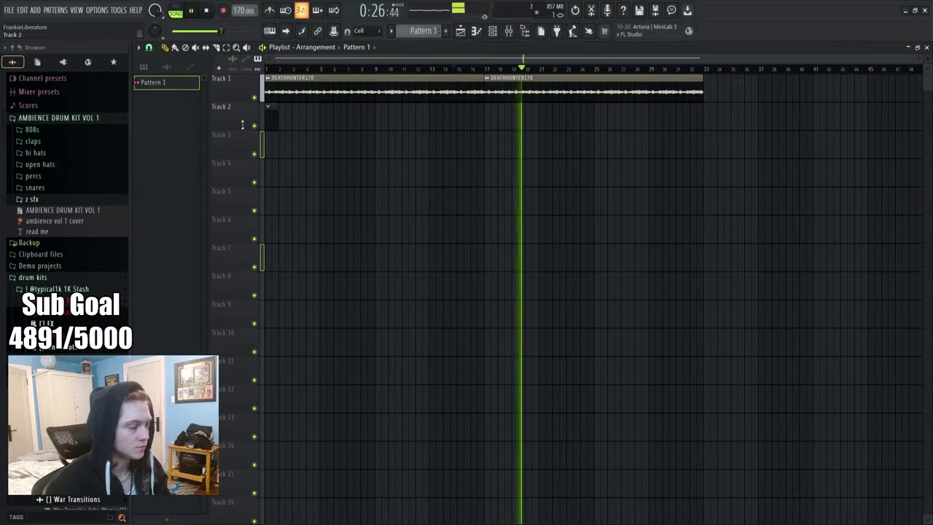
key("space")
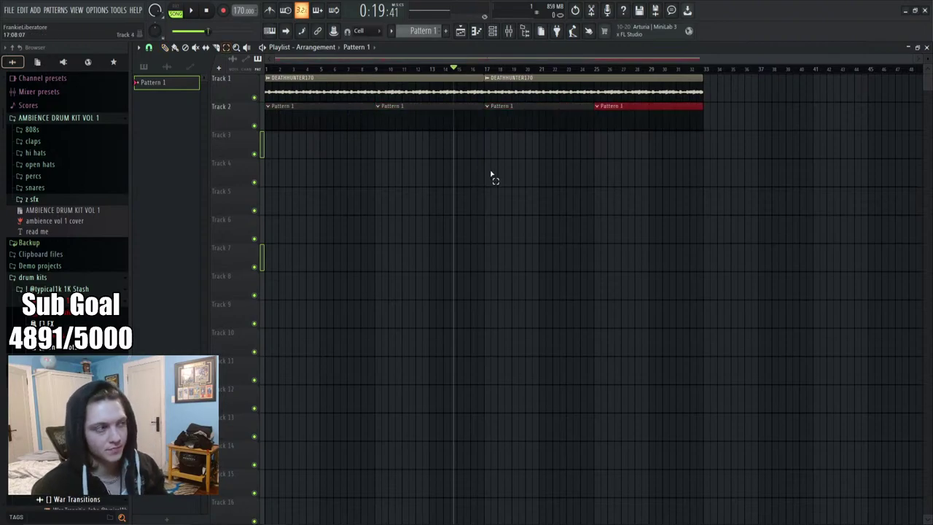
key("space")
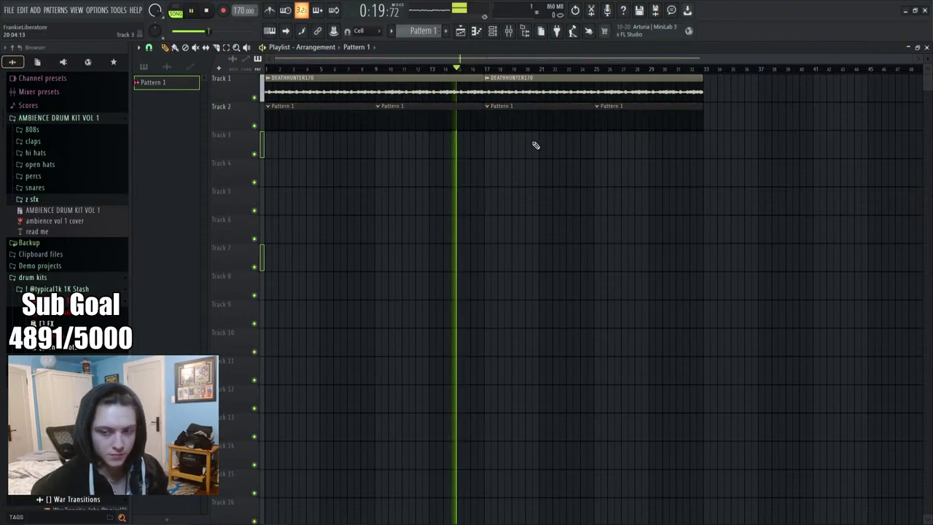
Show the channel rack and delete the empty Sampler channel
left_click(492, 31)
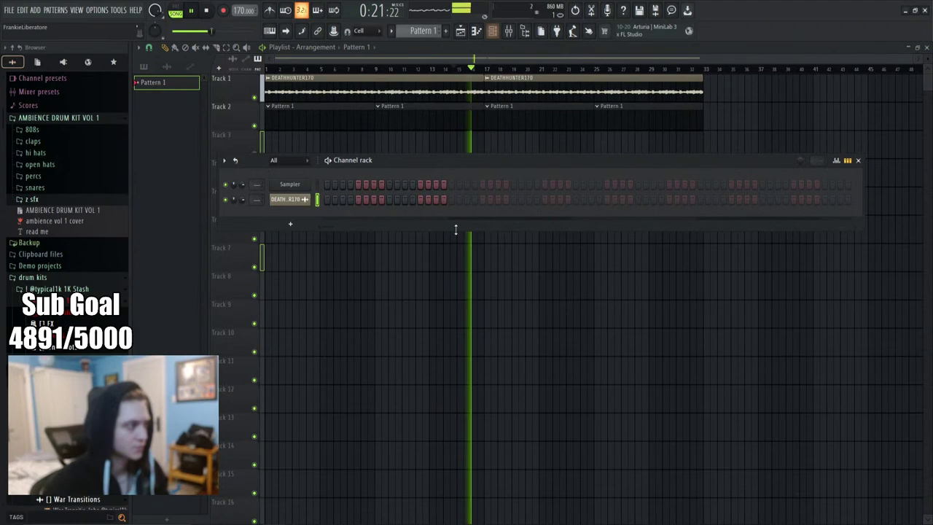
scroll(264, 202, "up", 1)
right_click(289, 192)
left_click(340, 301)
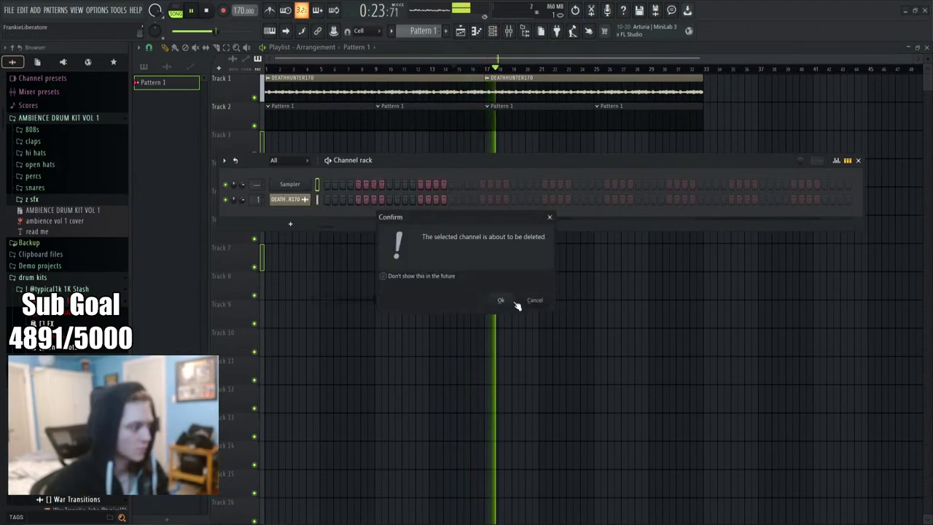
key("Return")
left_click(64, 195)
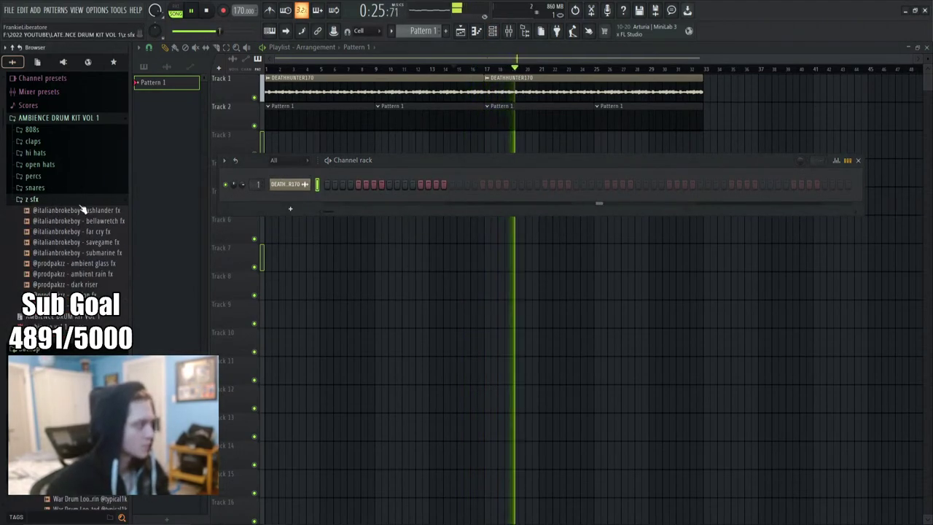
left_click(64, 195)
left_click(33, 140)
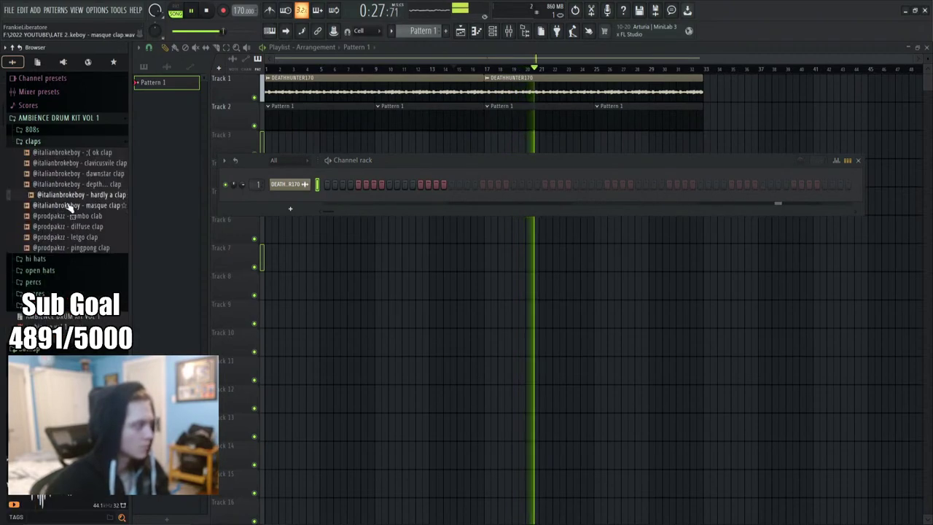
left_click(82, 164)
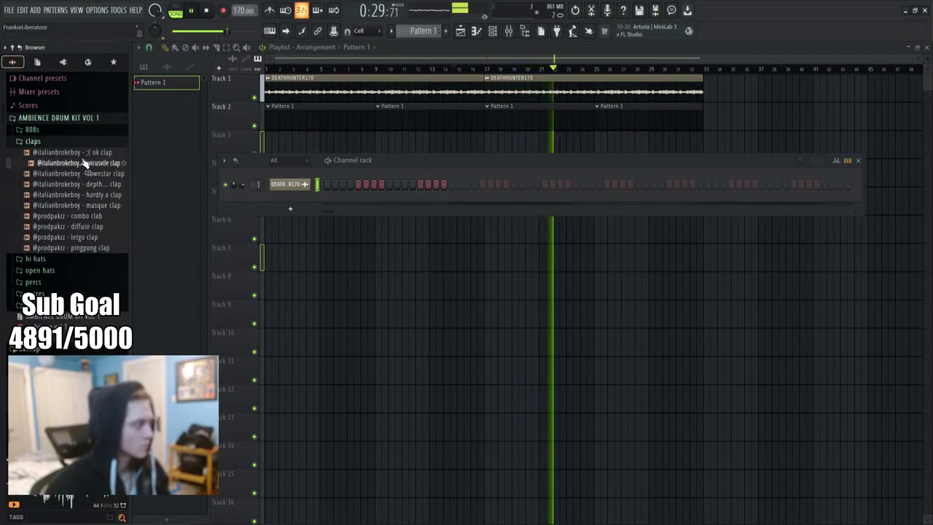
key("Up")
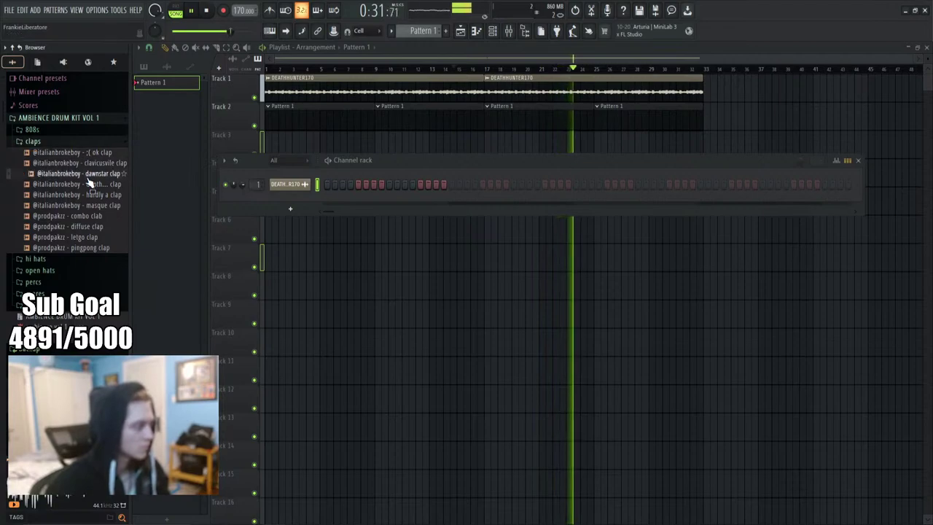
left_click_drag(73, 152, 251, 199)
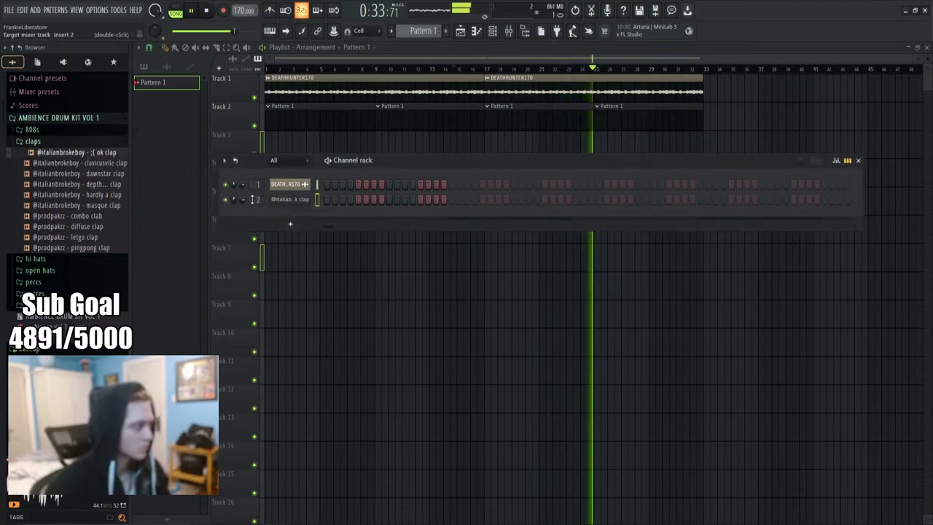
left_click(298, 200)
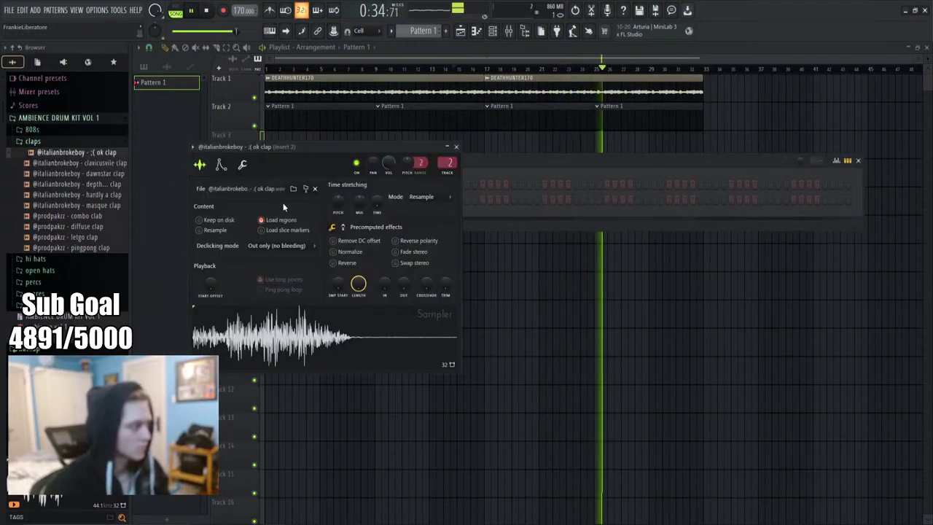
left_click(456, 147)
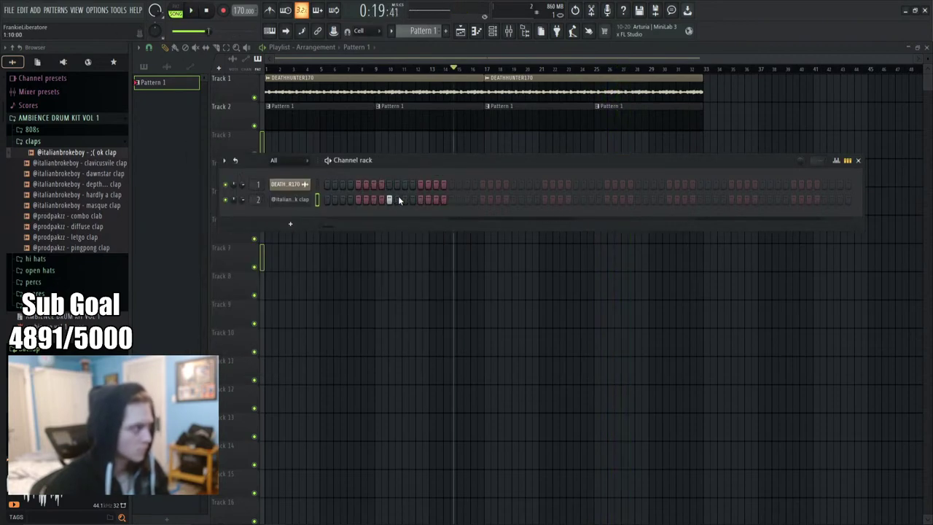
Program the clap on steps 9, 27, 29, 41 and 57 of Pattern 1, checking the rhythm against the loop
key("space")
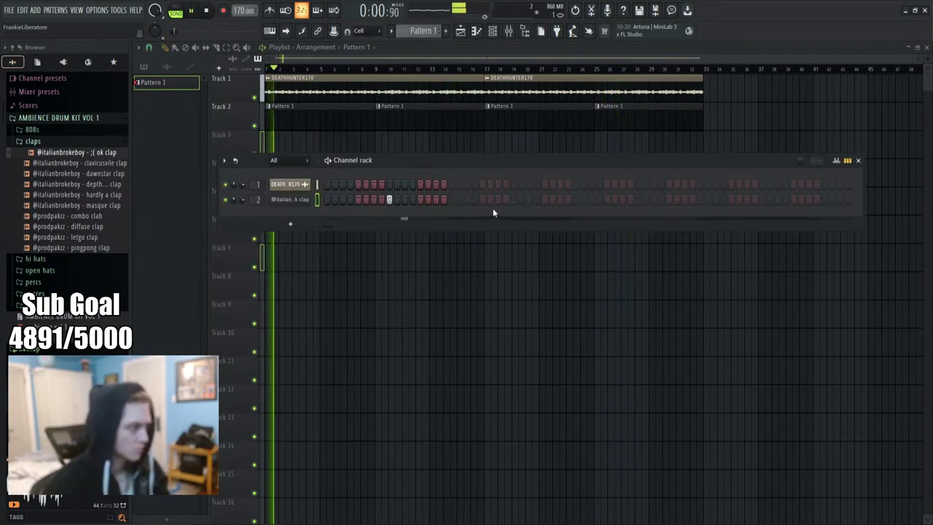
key("space")
key("space")
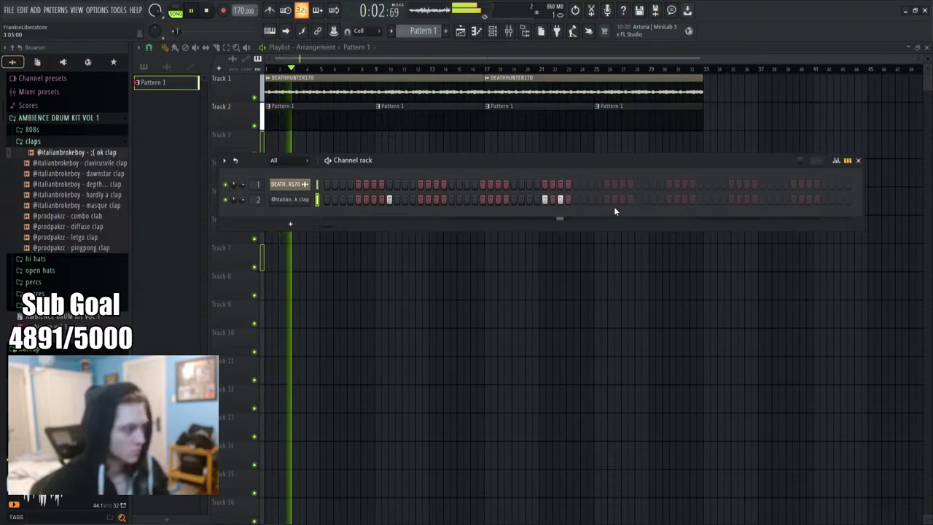
left_click(560, 199)
left_click(529, 199)
key("space")
key("space")
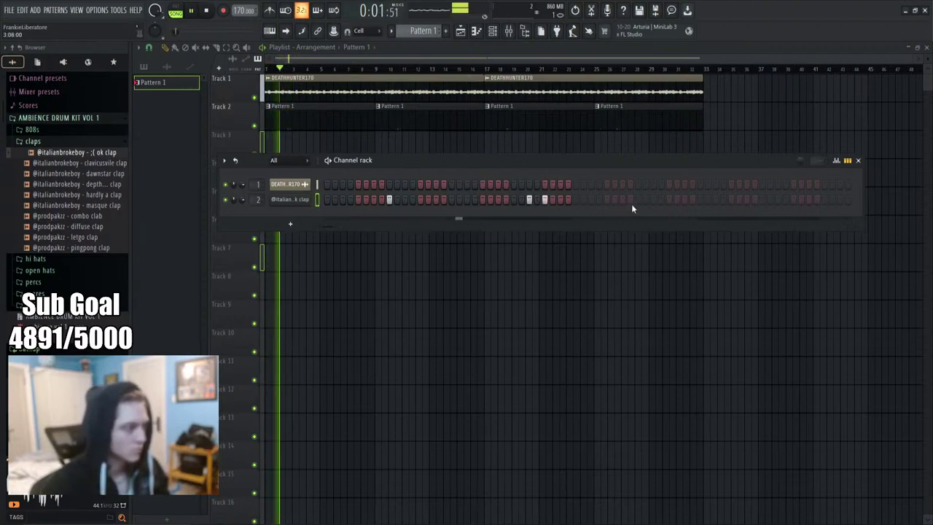
left_click(638, 199)
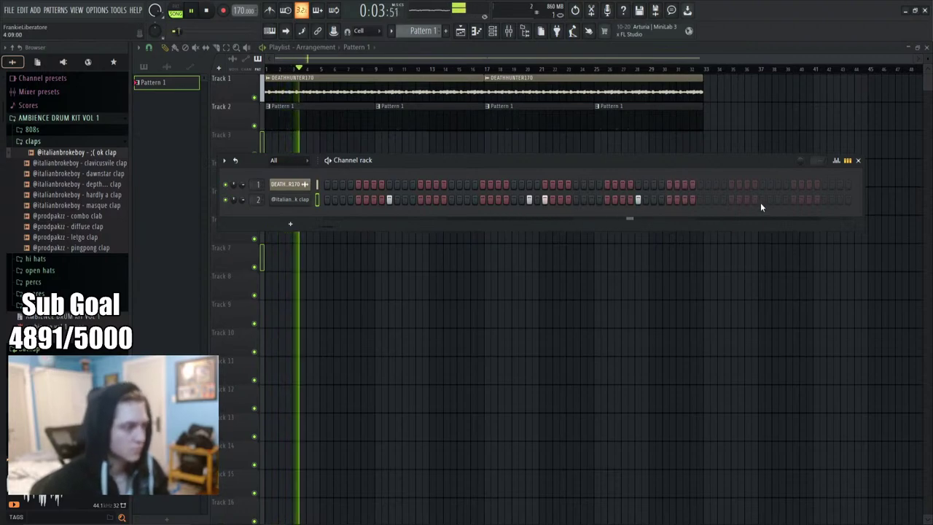
Duplicate the clap's four-bar sequence in the piano roll so it also fills bars 5 to 8
right_click(299, 208)
left_click(343, 202)
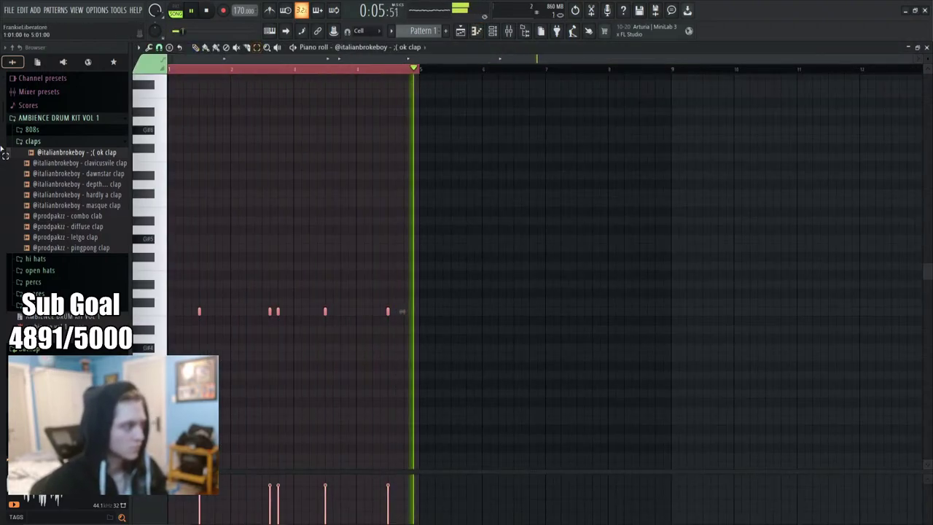
left_click(437, 78)
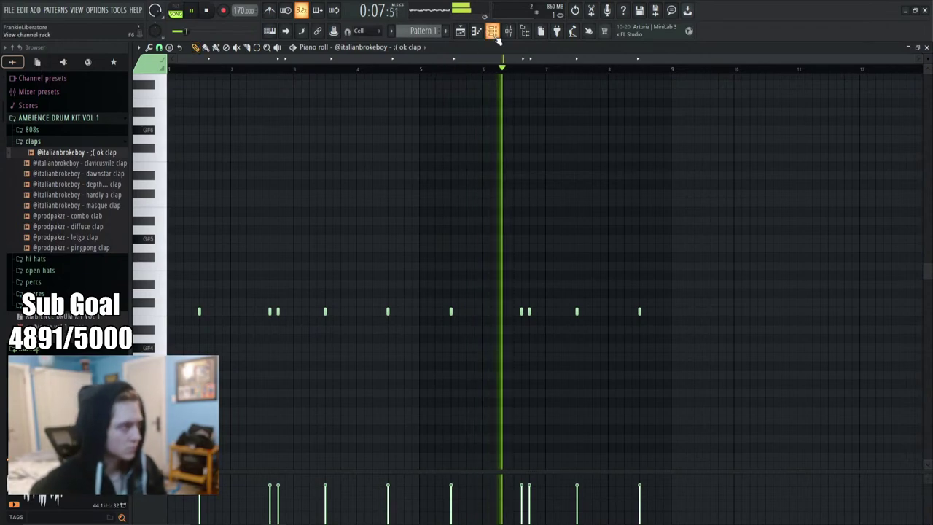
key("F6")
left_click(33, 141)
left_click(35, 152)
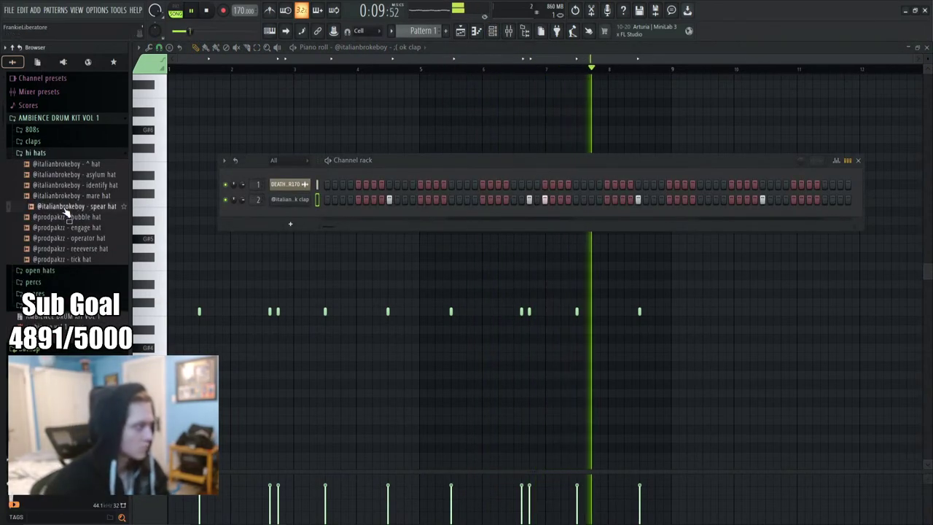
left_click(72, 217)
left_click_drag(73, 219, 260, 214)
key("space")
left_click(291, 214)
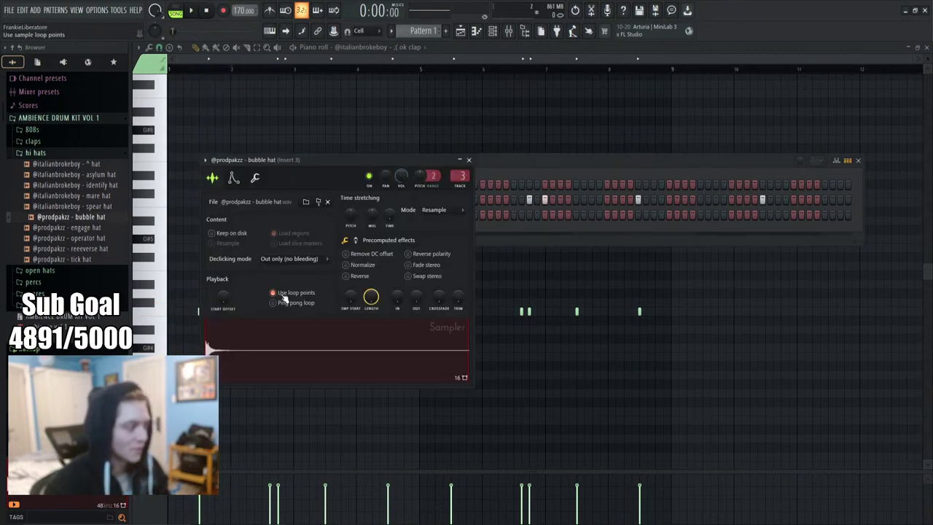
left_click(469, 160)
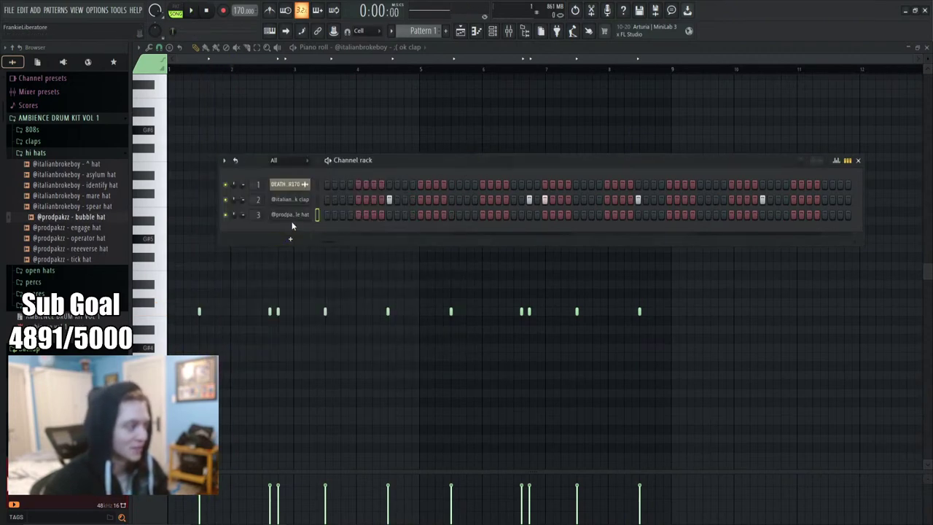
Program the bubble hat on every second step of bar 1 and open its notes in the piano roll
right_click(291, 219)
left_click(329, 279)
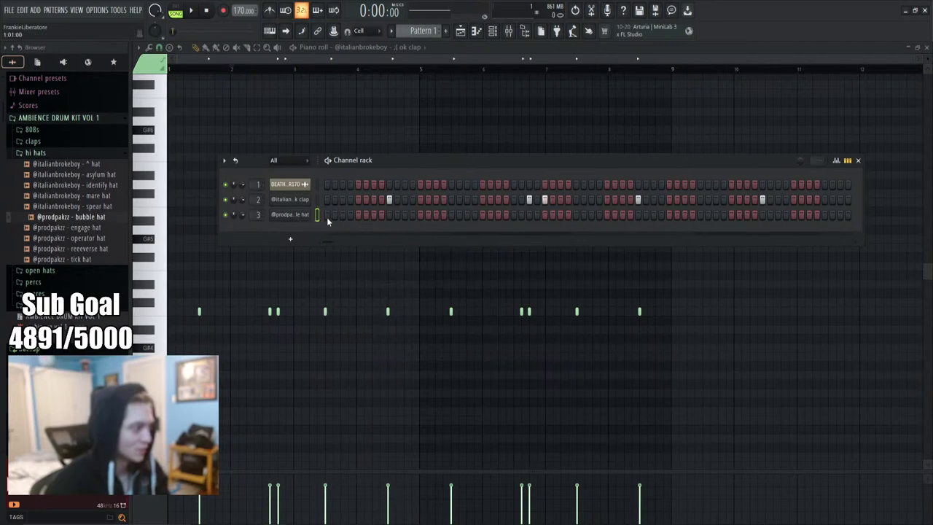
left_click_drag(361, 221, 393, 220)
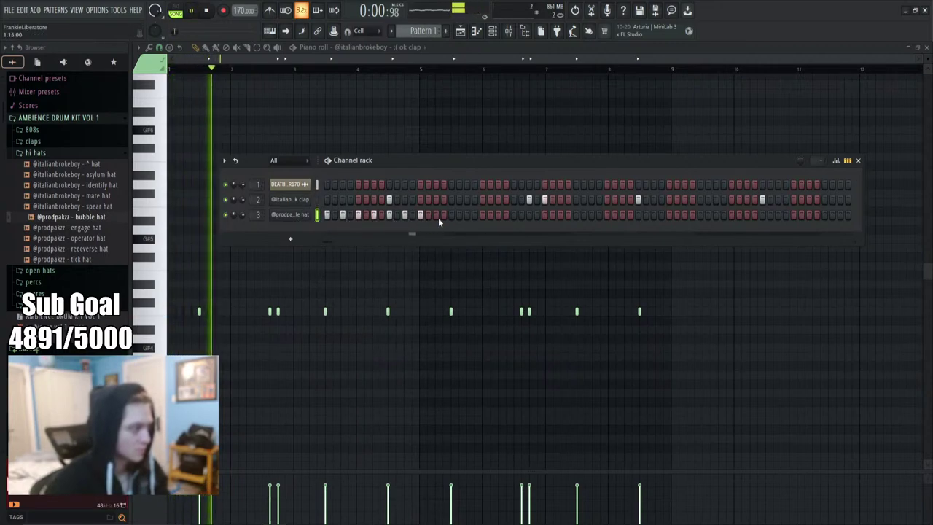
right_click(308, 214)
left_click(328, 214)
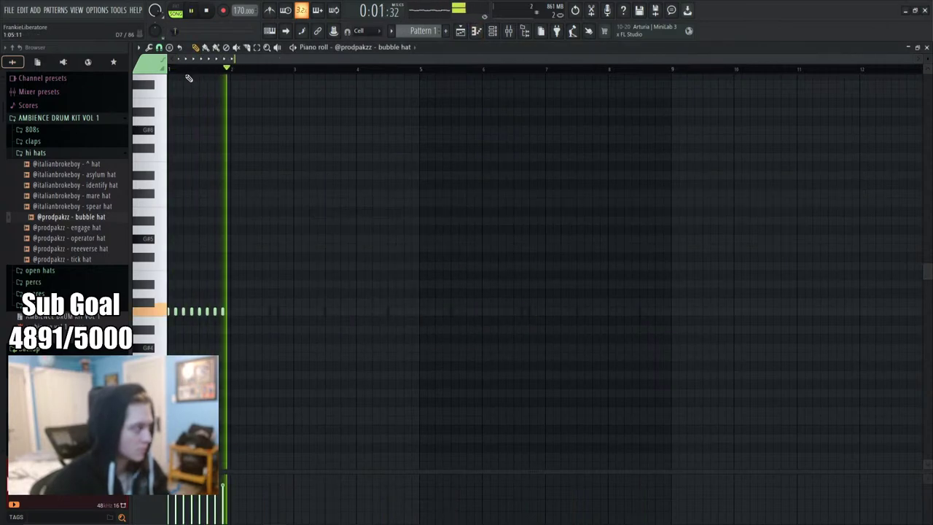
Lower the bubble hats in bar 1 so the first seven notes descend one semitone at a time from C5 to F#4
key("space")
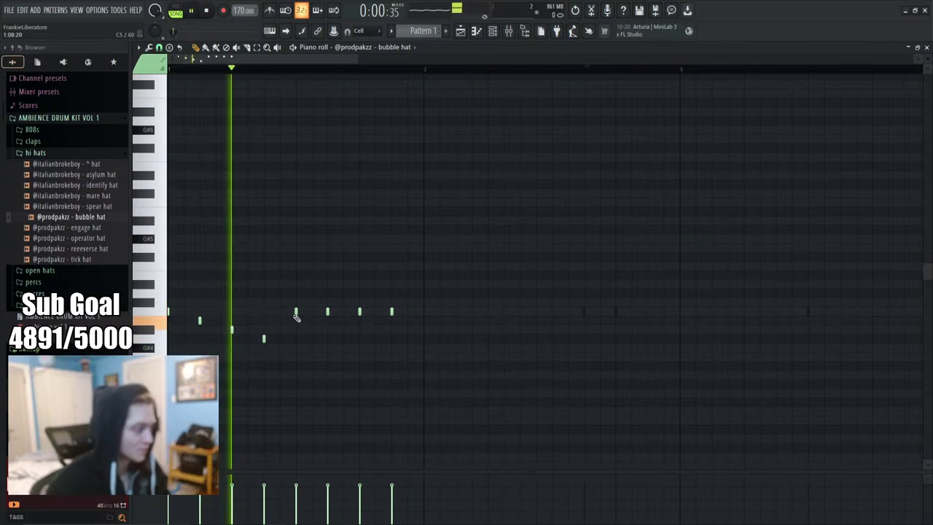
left_click_drag(296, 313, 297, 347)
left_click_drag(328, 314, 328, 357)
key("space")
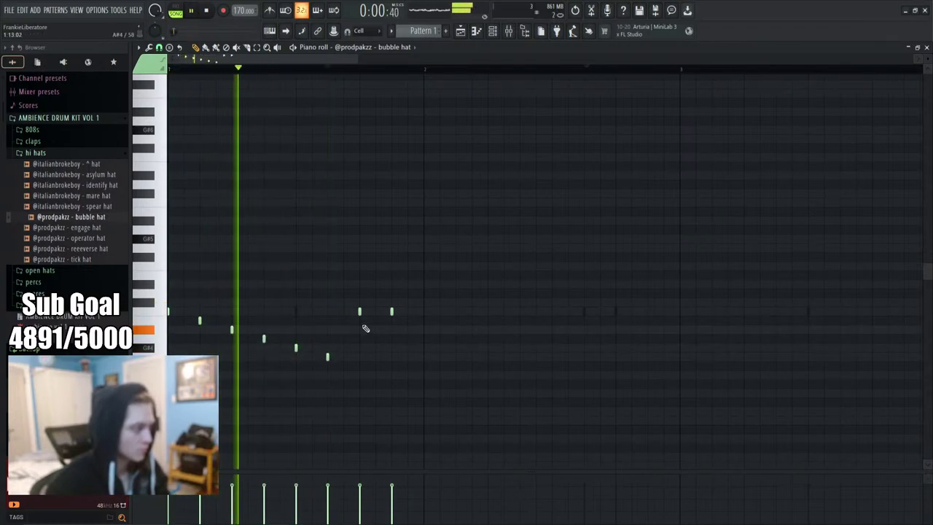
left_click_drag(359, 313, 360, 363)
key("space")
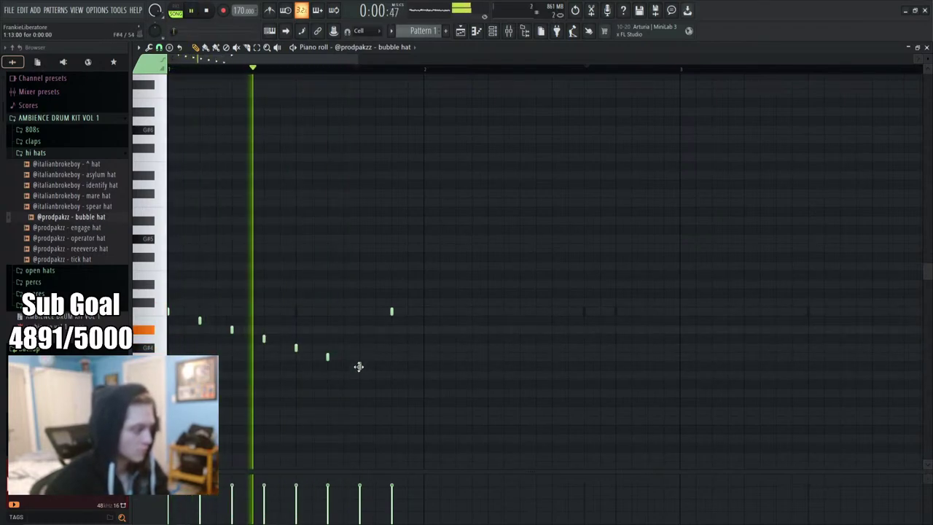
Chop the seventh hat of bar 1 into a four-note roll and lower the last hat to F4
left_click(367, 366, "ctrl")
key("ctrl+u")
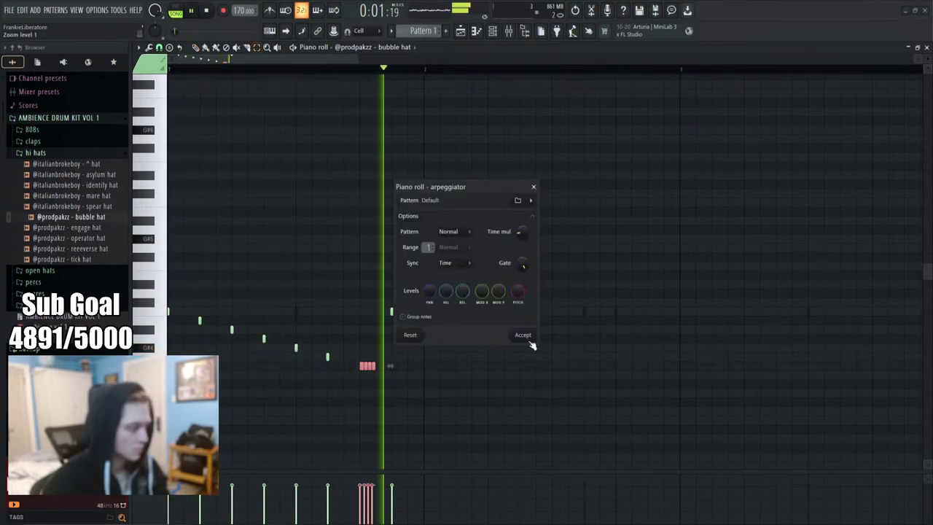
left_click(532, 343)
left_click_drag(391, 312, 391, 374)
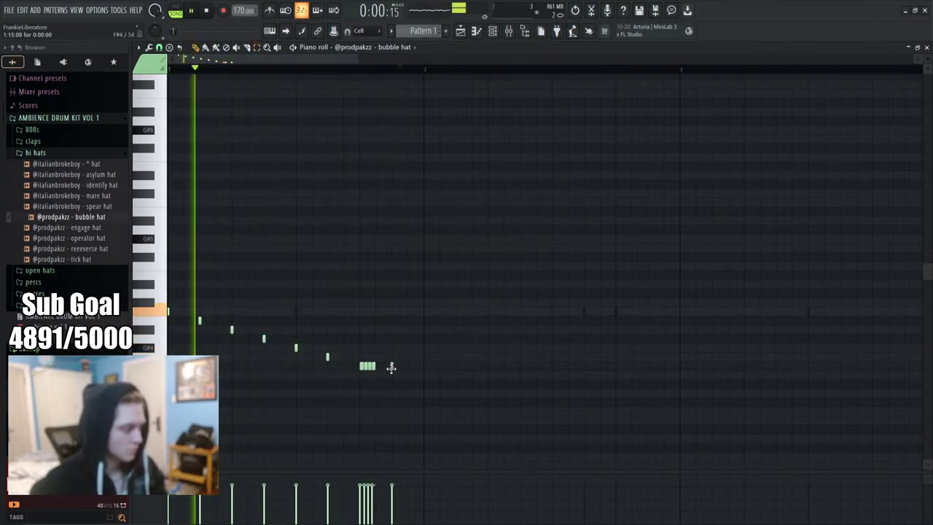
Duplicate the bar 1 hat sequence repeatedly until it fills bars 1 to 8
key("ctrl+a")
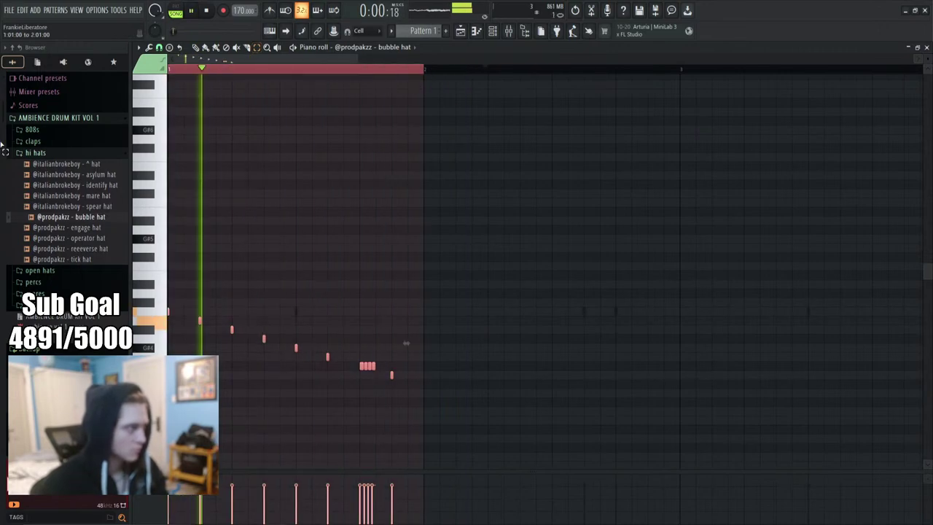
key("ctrl+b")
key("ctrl+a")
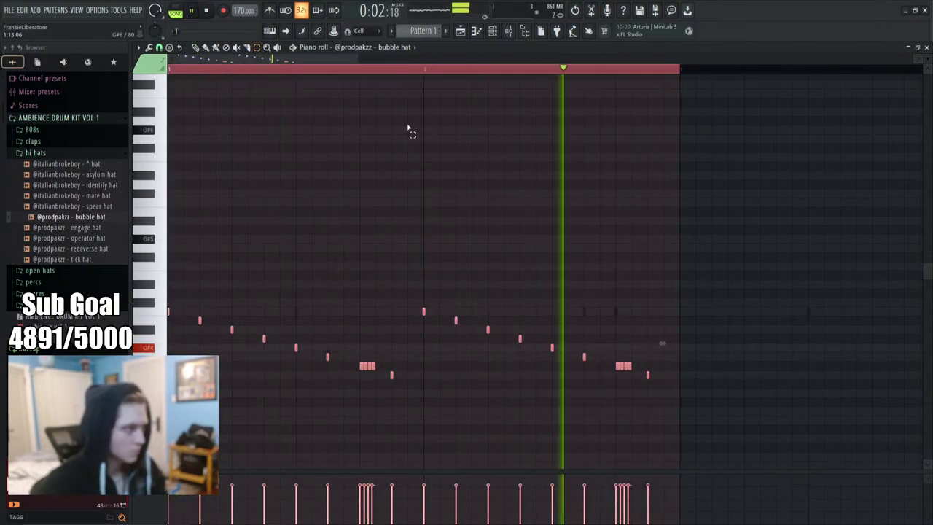
key("ctrl+b")
scroll(634, 75, "down", 2)
key("ctrl+d")
scroll(633, 75, "down", 3)
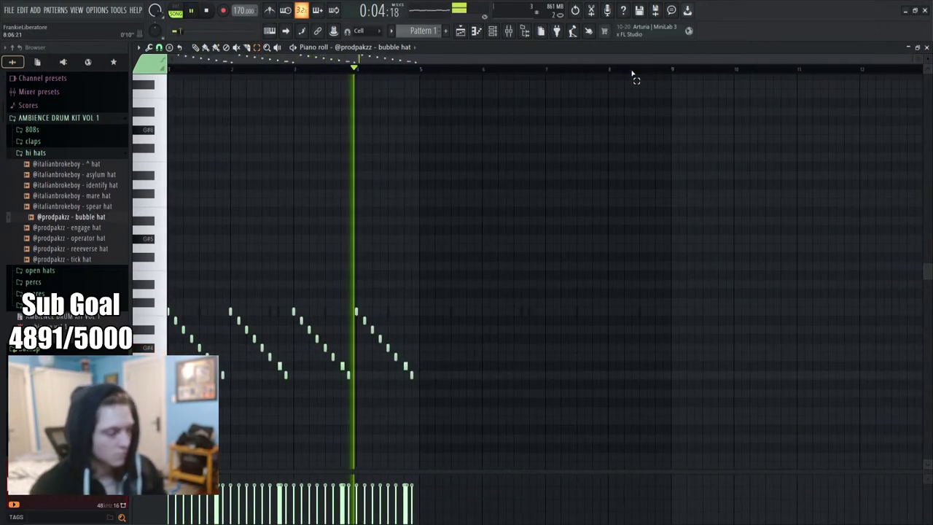
key("ctrl+a")
key("ctrl+b")
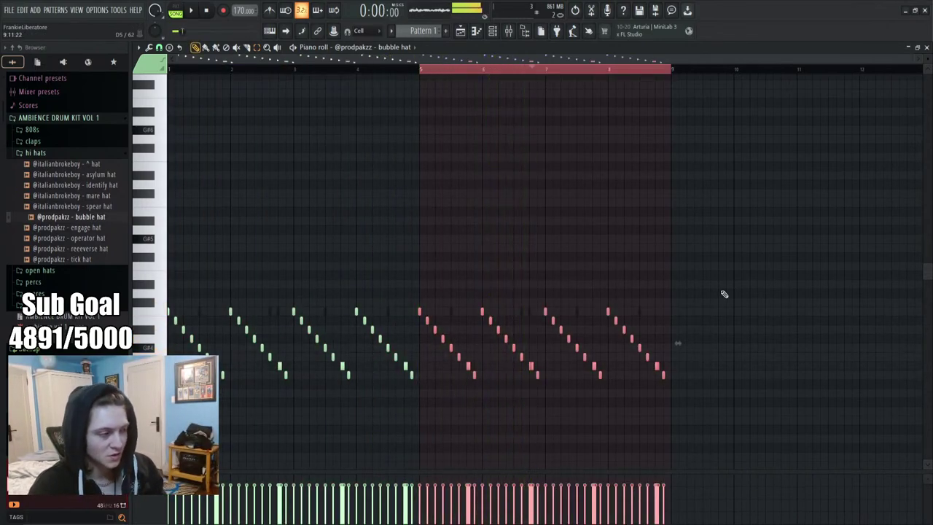
left_click(442, 74)
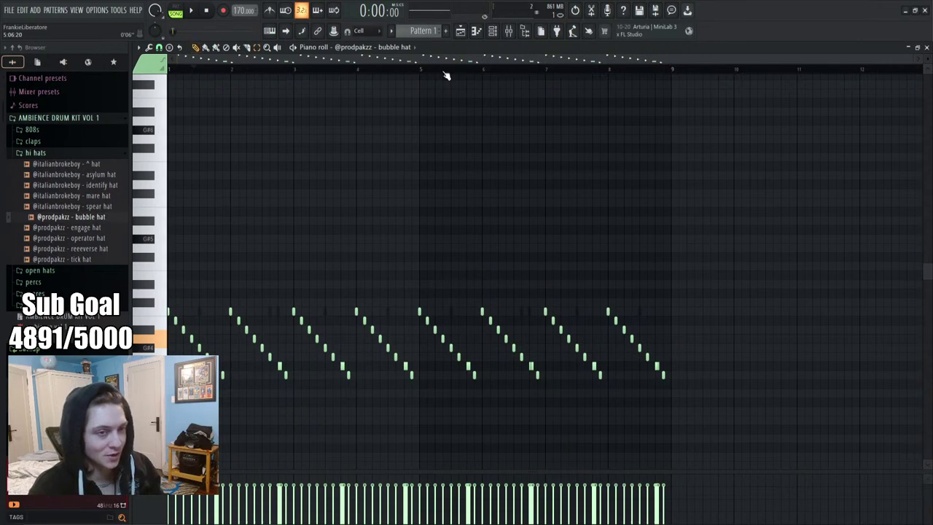
Play back the hats, remove the first note of bar 2 and lower its second note to F#4
key("space")
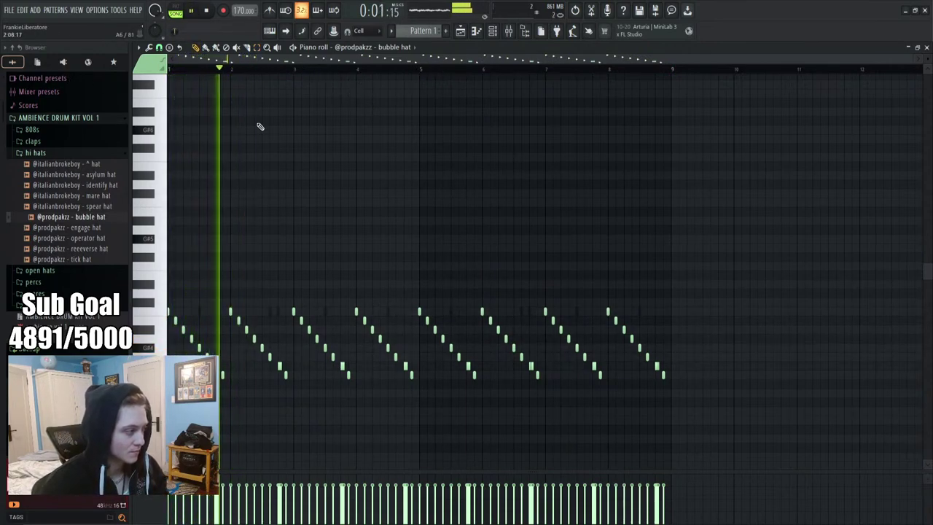
scroll(192, 73, "up", 3)
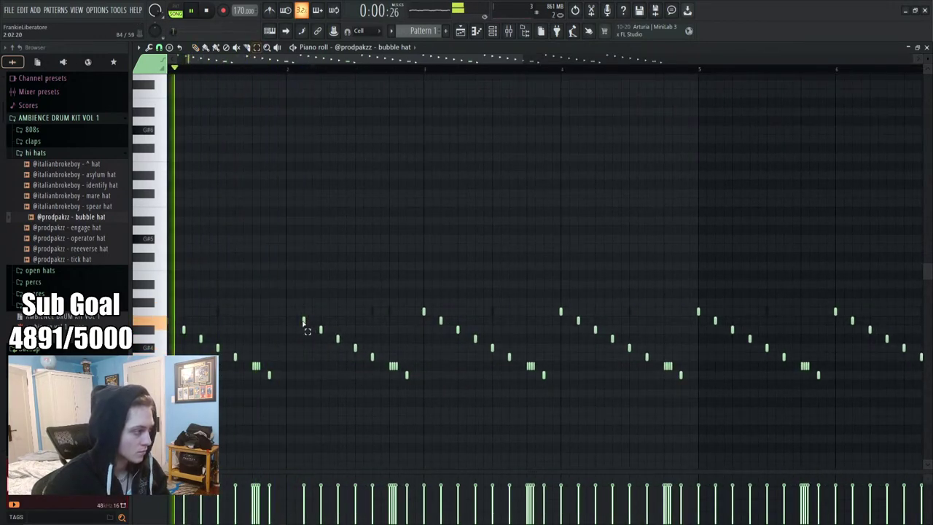
key("space")
key("Down")
key("Down")
key("Down")
key("Down")
key("Down")
key("Down")
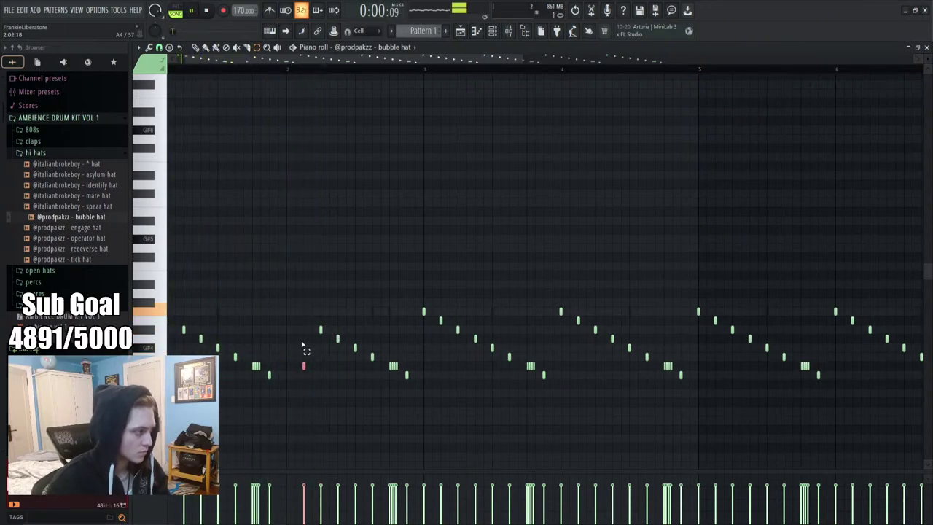
In bar 2, turn the third hat into a four-note roll on F4 and lower the fourth hat to F#4
left_click(321, 330)
key("Down")
key("Down")
key("Down")
key("Down")
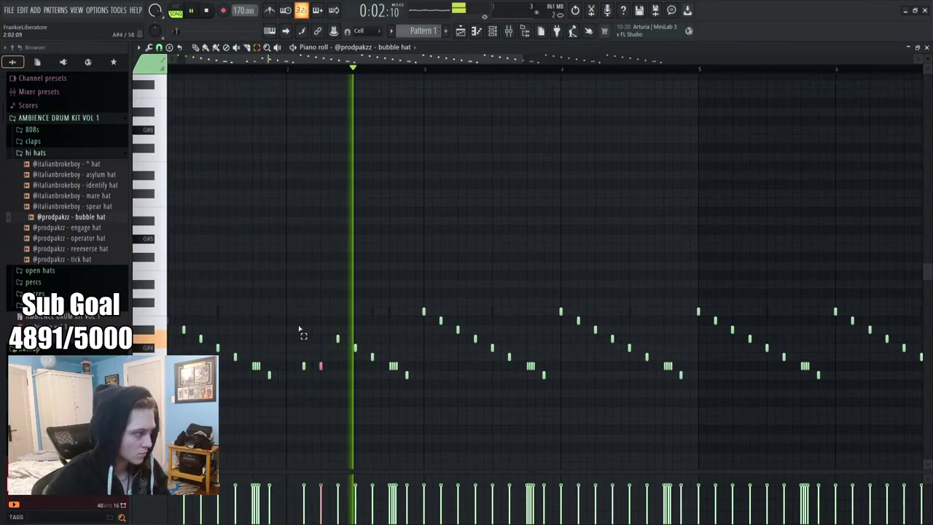
key("Down")
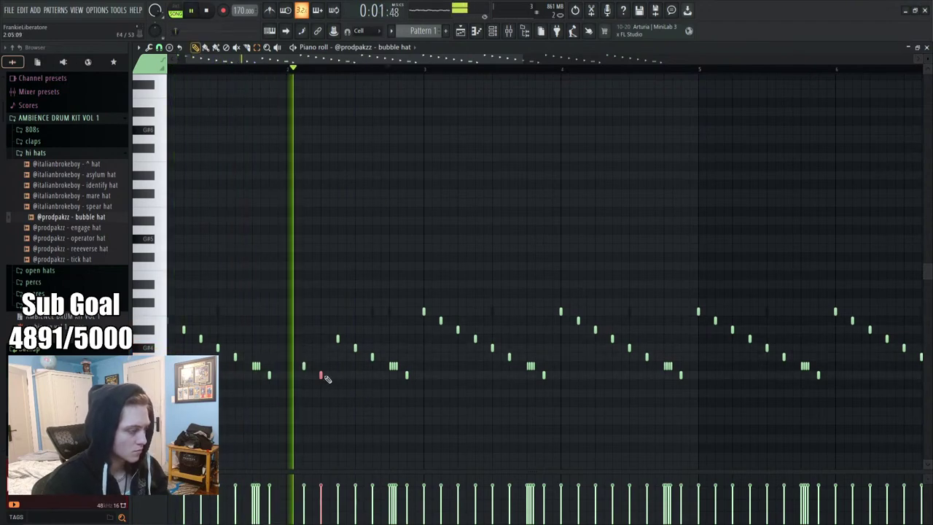
key("space")
key("alt+a")
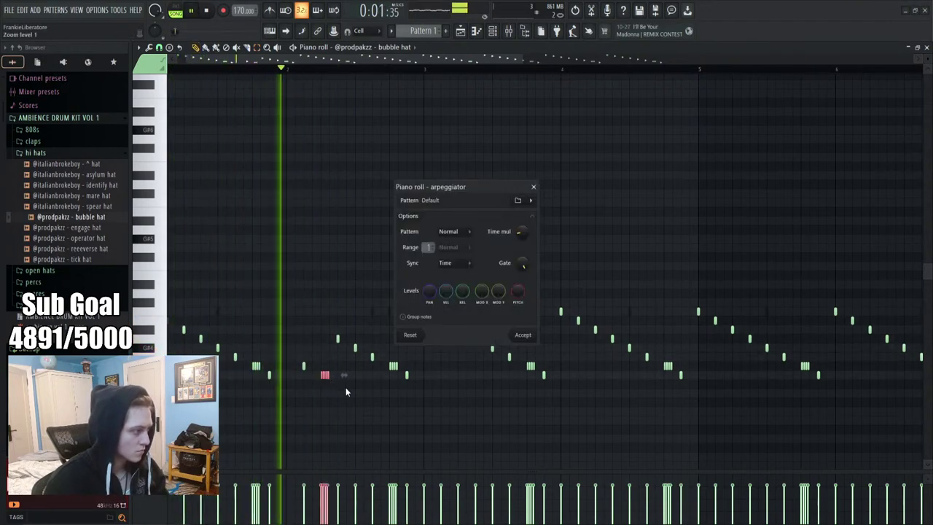
left_click(518, 334)
key("space")
key("space")
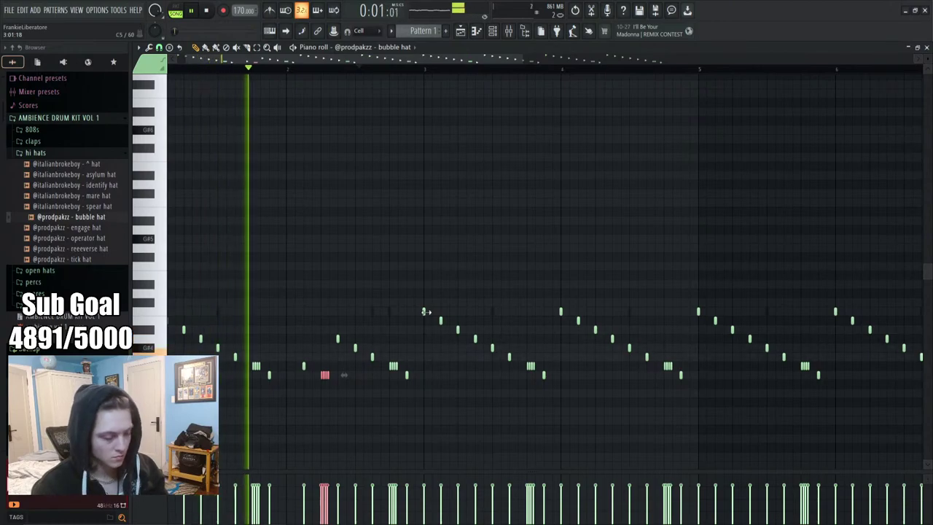
left_click(326, 368)
left_click(338, 366)
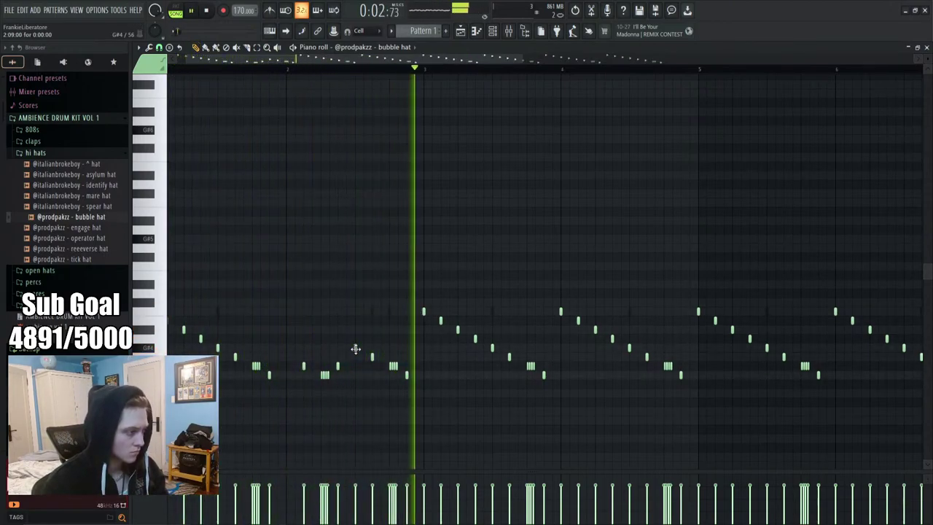
Delete the hats from bar 3 onward and duplicate the two-bar hat sequence to fill bars 3 to 8
scroll(413, 70, "down", 3)
left_click_drag(704, 406, 293, 256)
key("Delete")
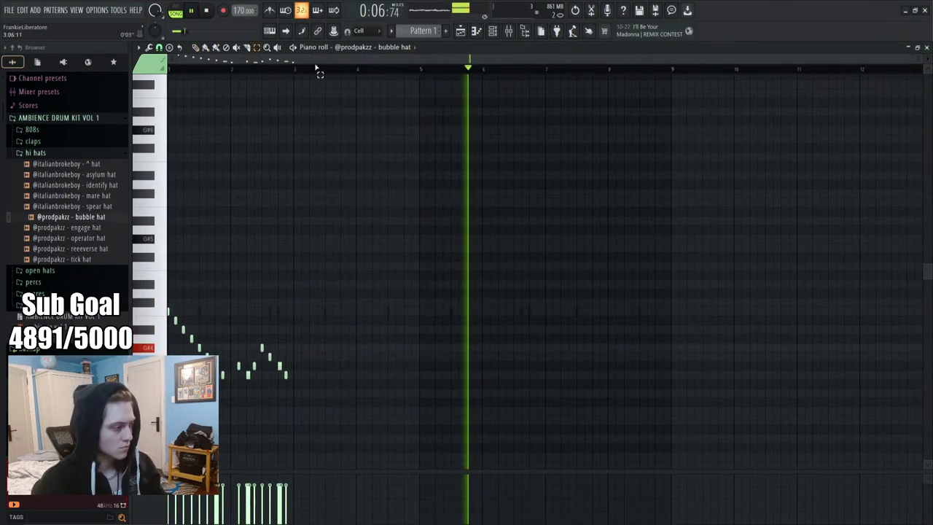
key("ctrl+b")
key("ctrl+b")
key("ctrl+b")
left_click(592, 82)
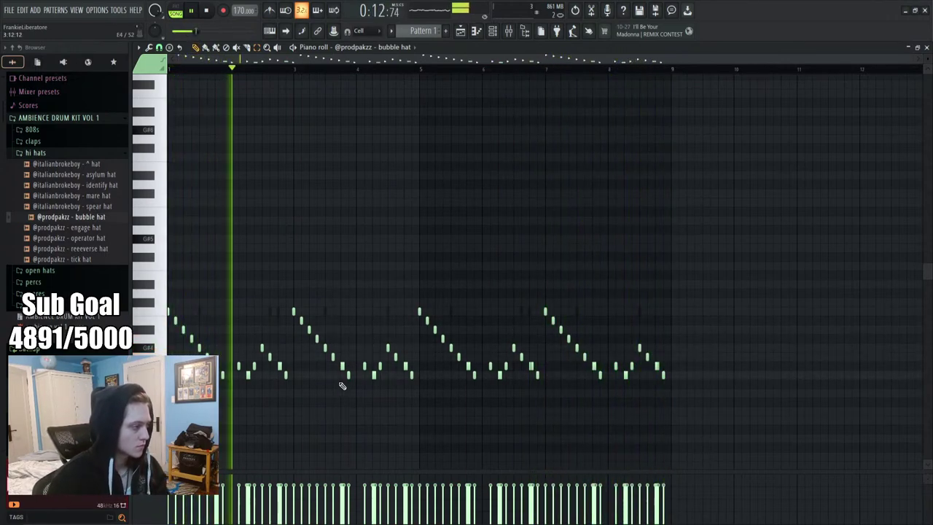
Lower the hats in the second half of bars 4 and 8 by one octave
left_click_drag(424, 387, 383, 354)
key("ctrl+Down")
scroll(381, 358, "down", 1)
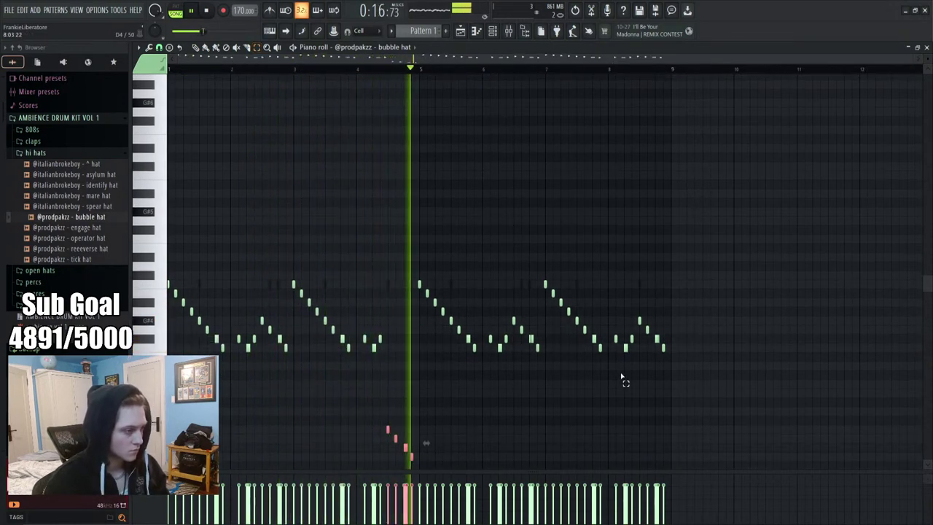
left_click_drag(685, 357, 637, 312)
key("ctrl+Down")
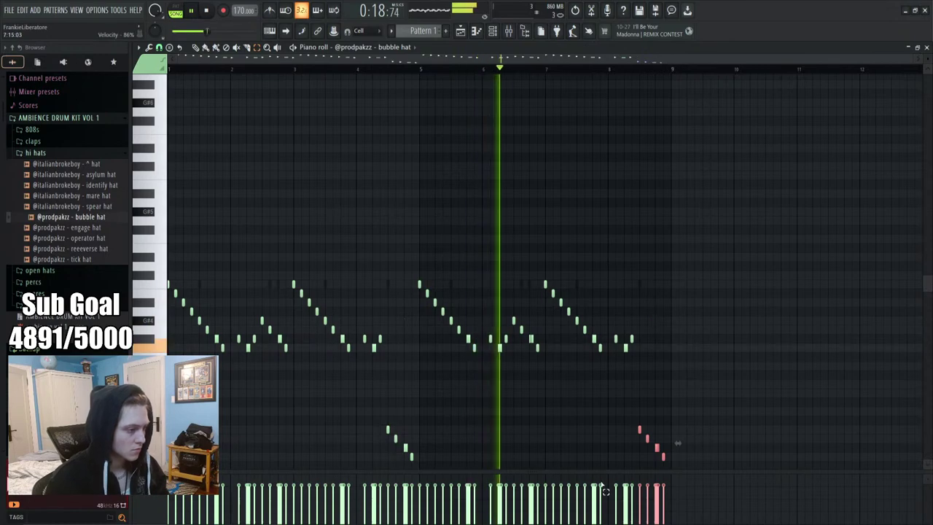
Raise the lowered hats at the ends of bars 4 and 8 by four semitones
left_click_drag(686, 461, 275, 412)
key("Up")
key("Up")
key("Up")
key("Up")
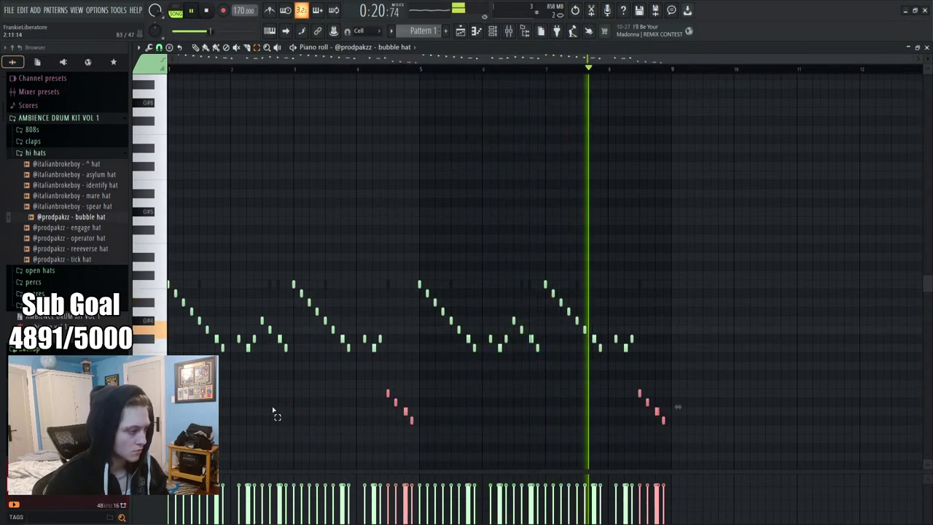
Tighten the bubble hat's volume envelope to a hold only, with no attack, decay, sustain or release, and return to the channel rack
left_click(494, 32)
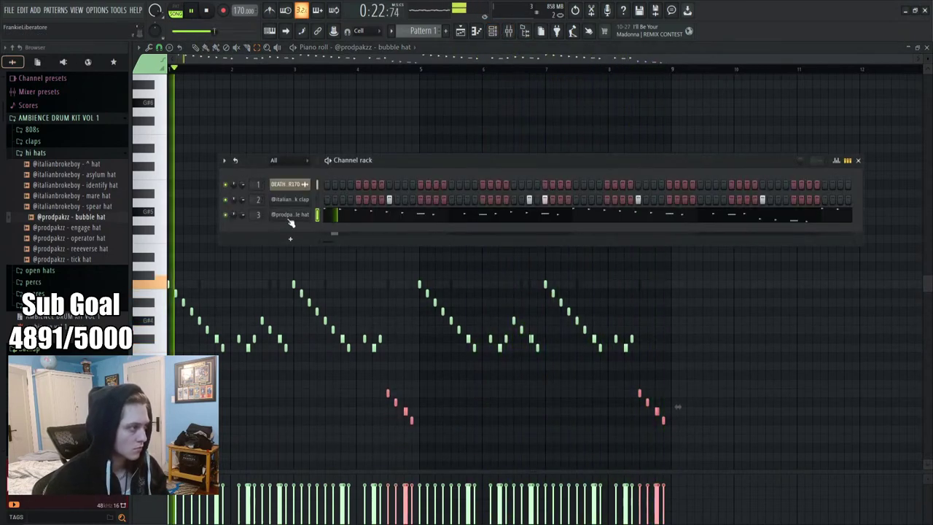
left_click(289, 214)
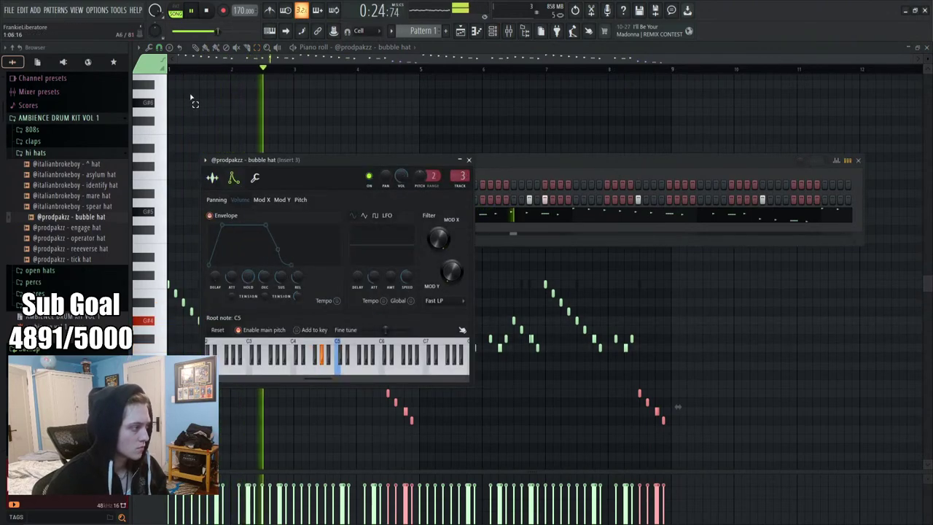
left_click_drag(281, 277, 280, 283)
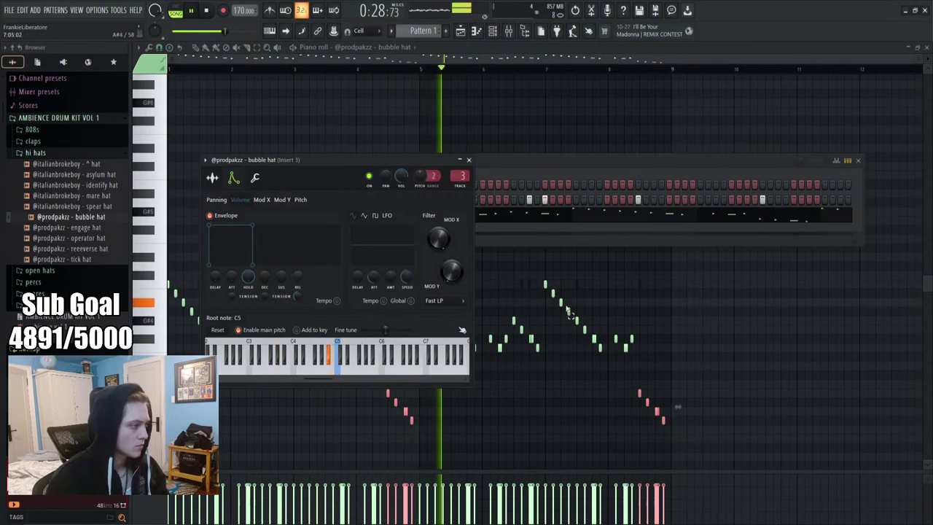
left_click(677, 313)
left_click(530, 29)
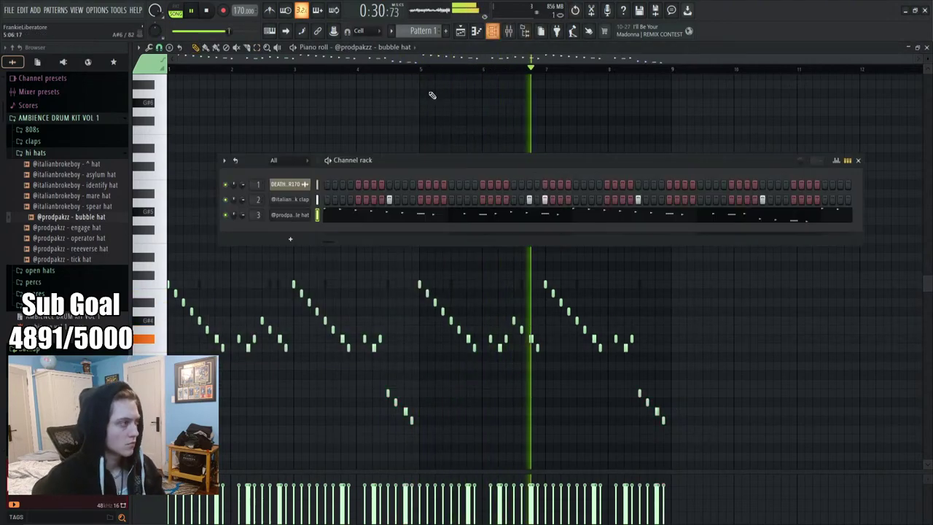
left_click(54, 177)
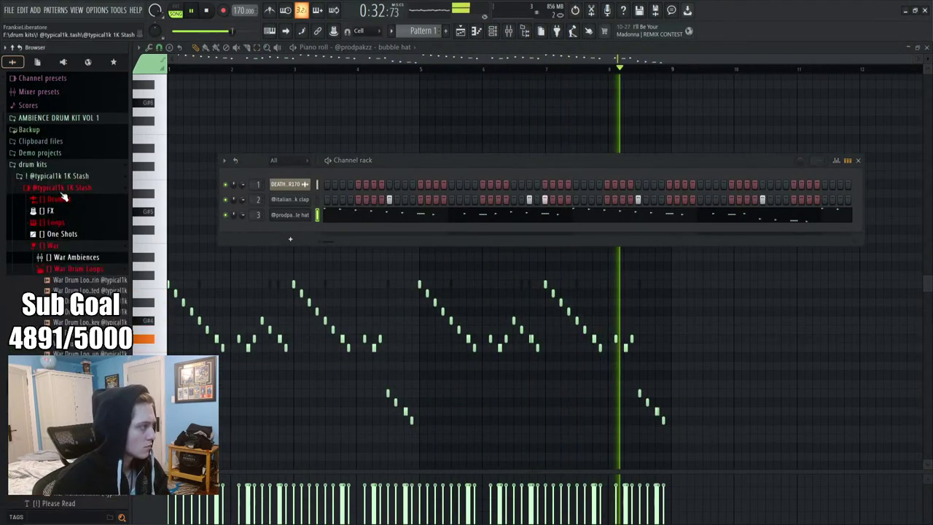
left_click(52, 199)
left_click(55, 210)
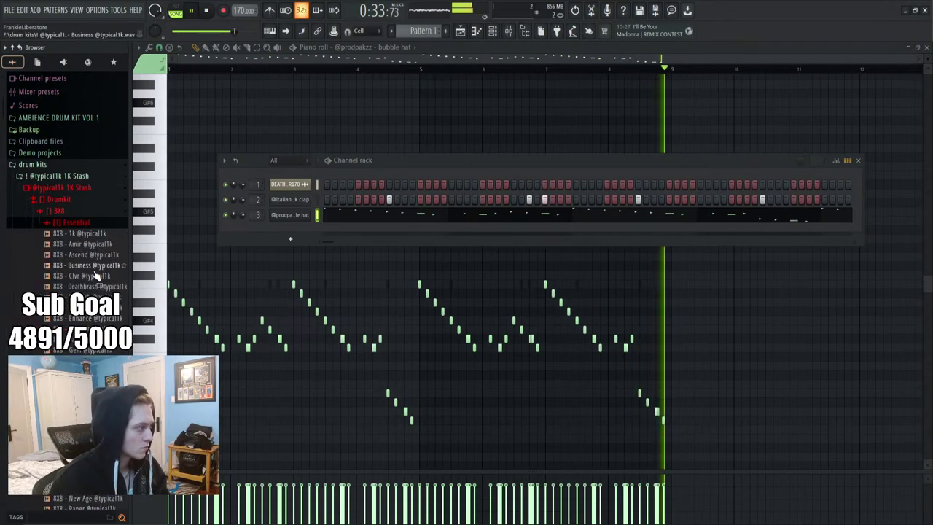
key("space")
left_click(87, 318)
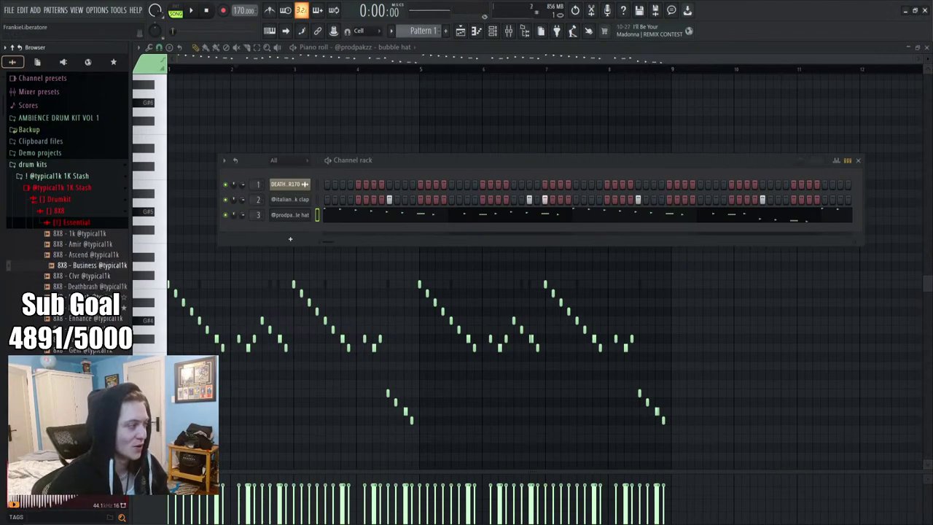
key("space")
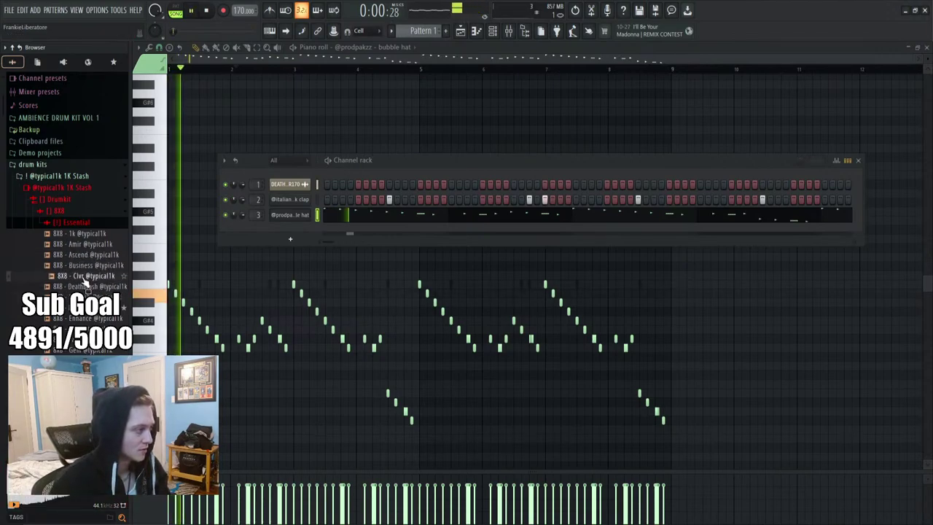
key("space")
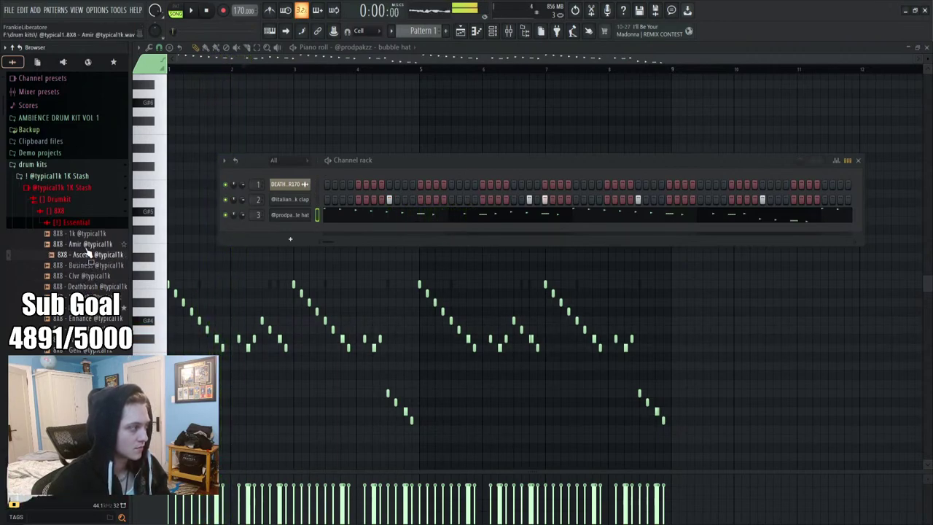
left_click(86, 235)
scroll(85, 255, "down", 4)
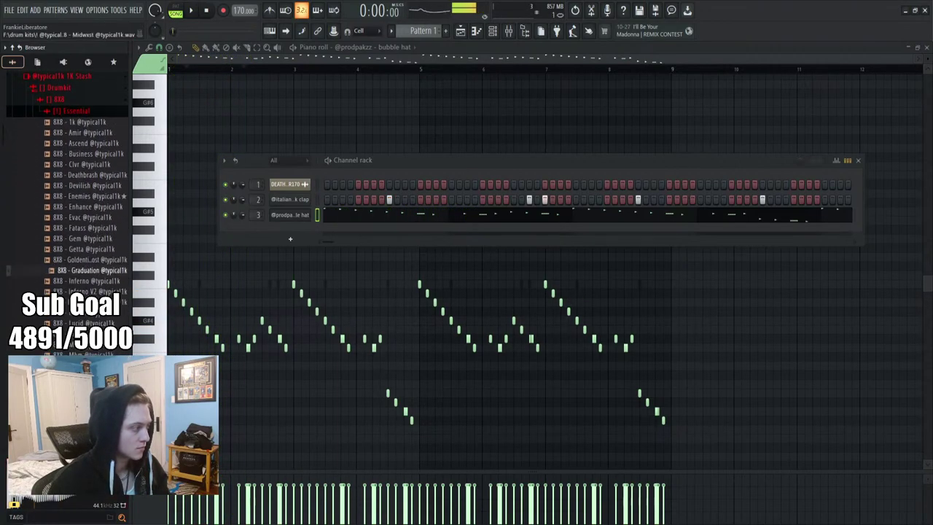
left_click(92, 319)
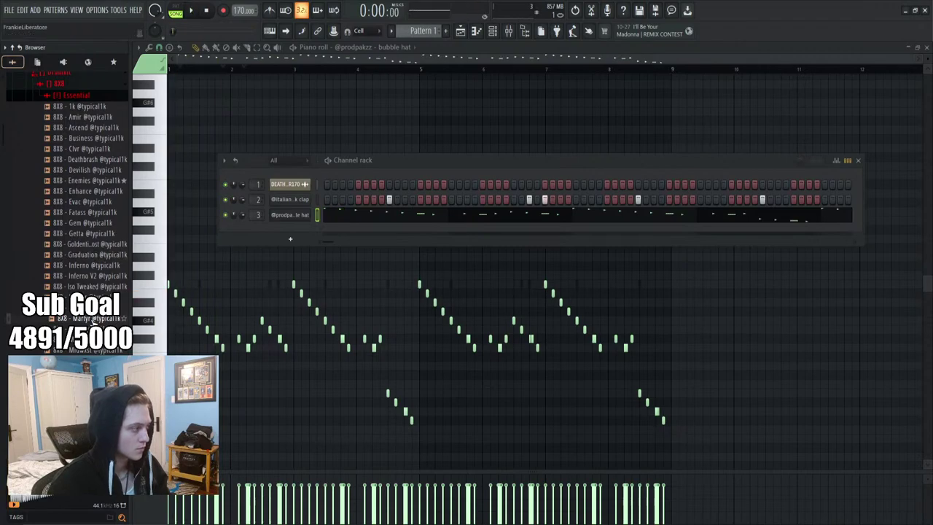
key("space")
left_click_drag(92, 319, 249, 236)
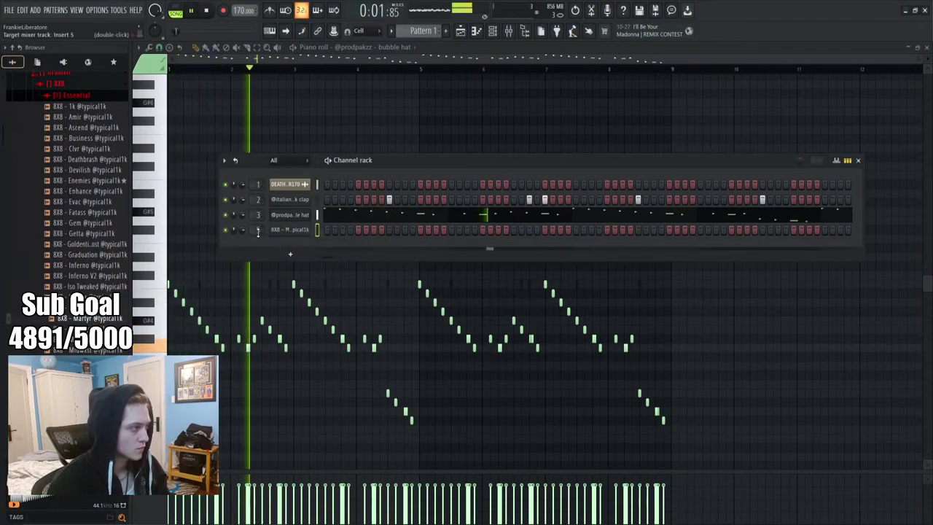
Give the 8X8 Martyr 808 a volume envelope with full hold, no attack and a short release, and check its miscellaneous channel settings
left_click(289, 230)
left_click(247, 191)
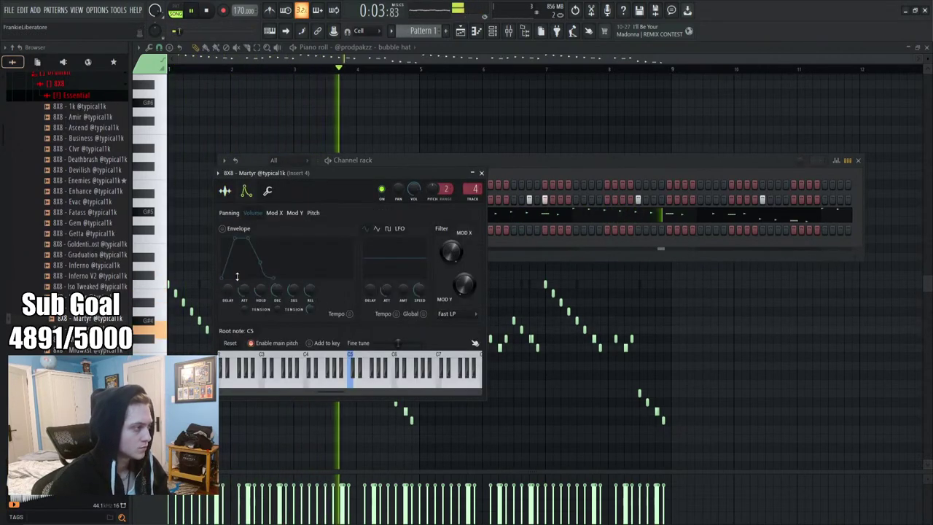
scroll(257, 298, "up", 5)
scroll(294, 291, "down", 5)
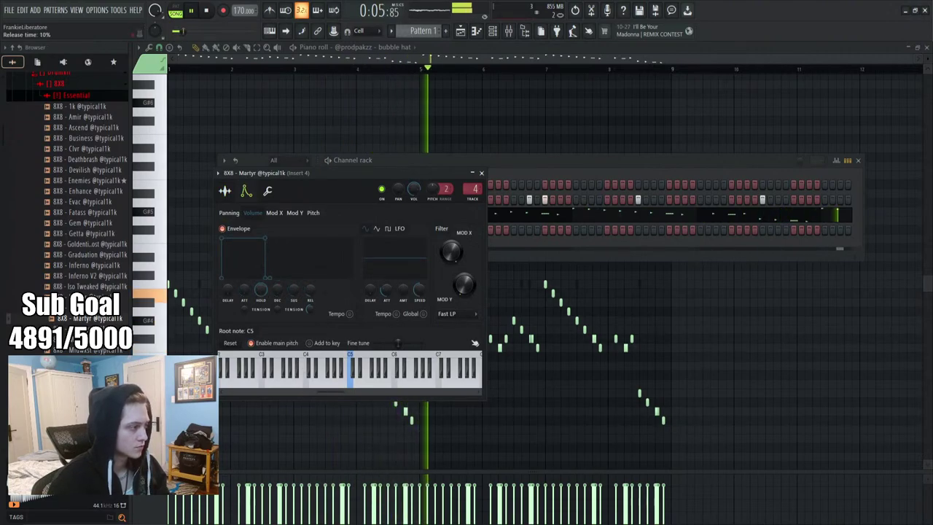
left_click(267, 190)
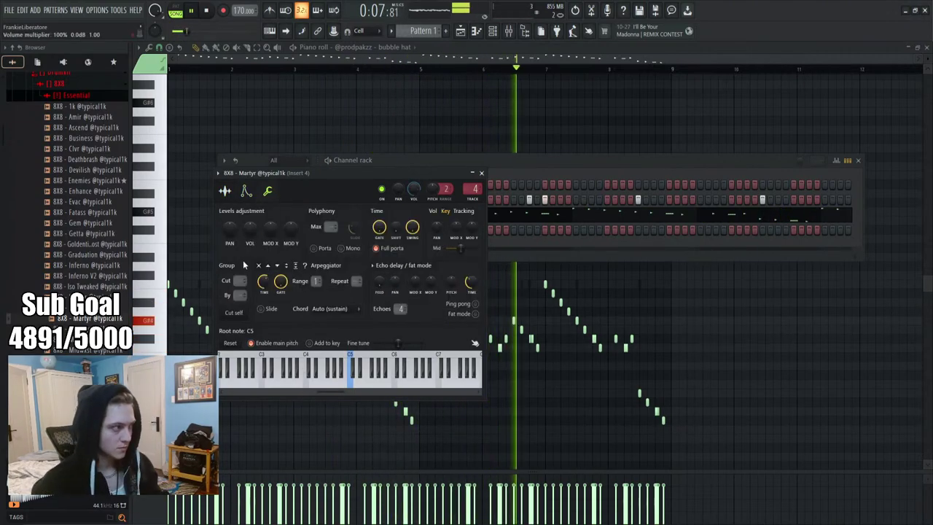
left_click(480, 173)
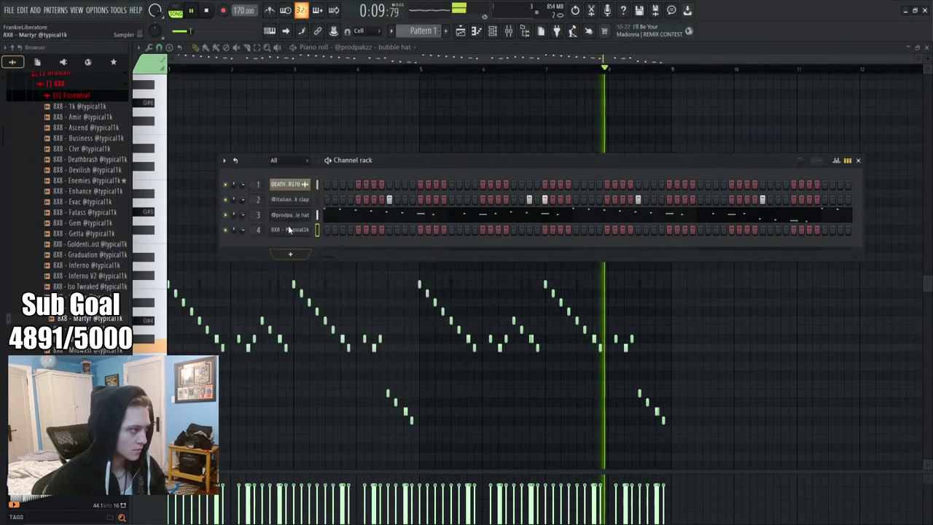
Open the Martyr 808's piano roll, draw a one-bar A5 note in bar 1 and slice it at steps 7 and 13
right_click(306, 230)
left_click(329, 228)
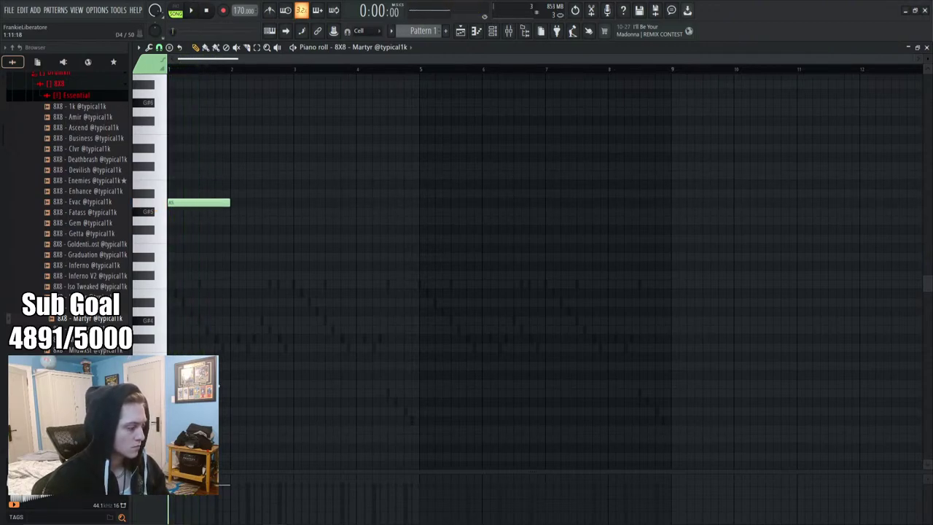
key("space")
scroll(192, 281, "up", 4)
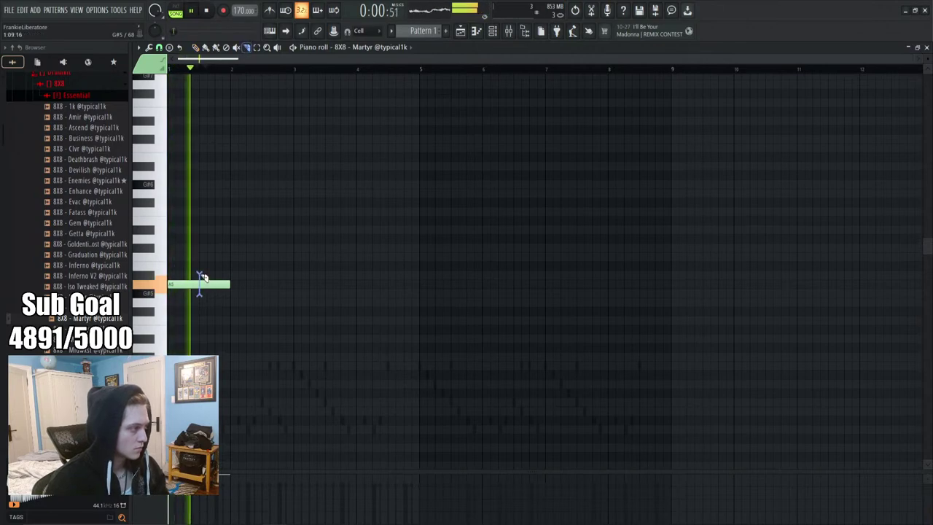
left_click(200, 281)
key("space")
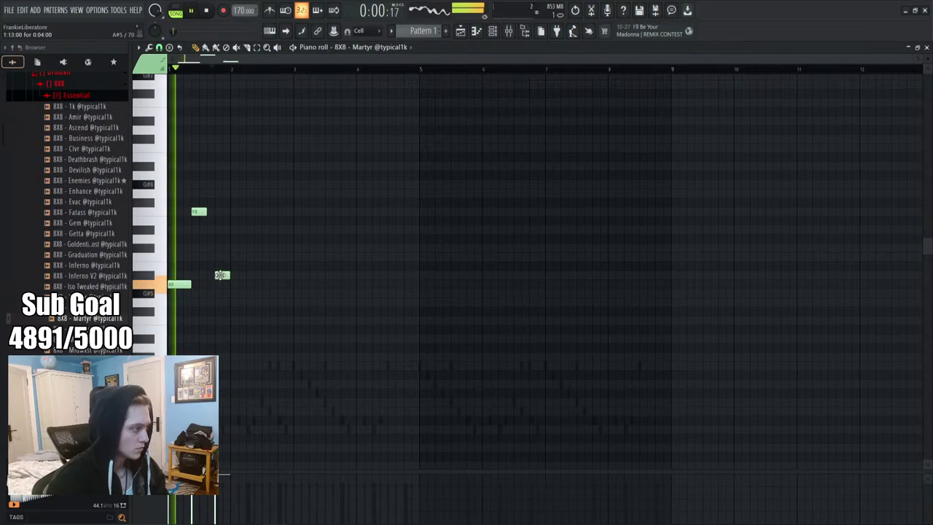
Shape the 808 phrase into the notes A5, A5, A#5, A#5 and repeat it from the start of bar 3
key("space")
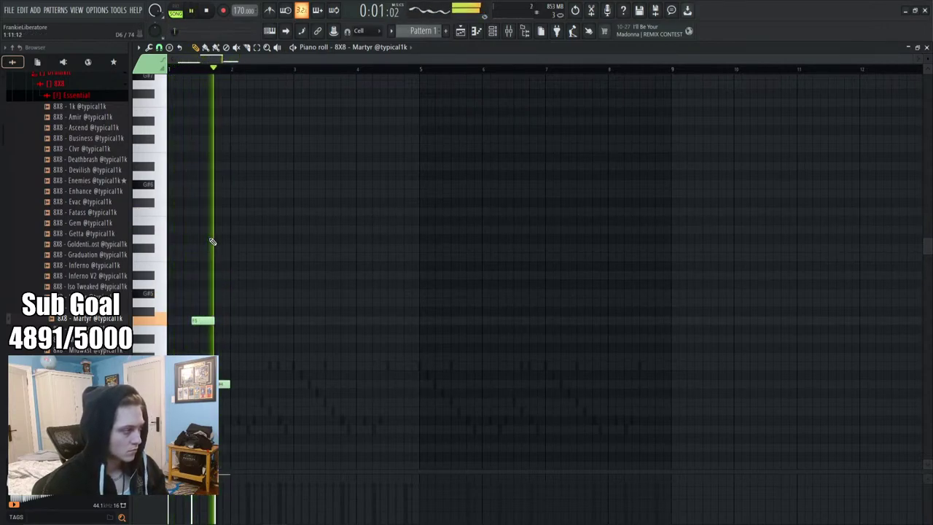
scroll(219, 343, "down", 3)
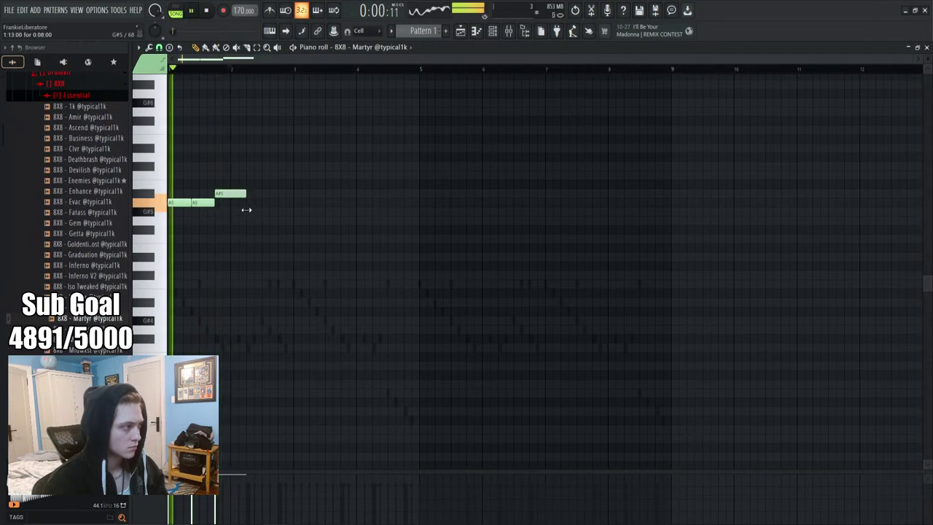
key("space")
scroll(258, 232, "up", 2)
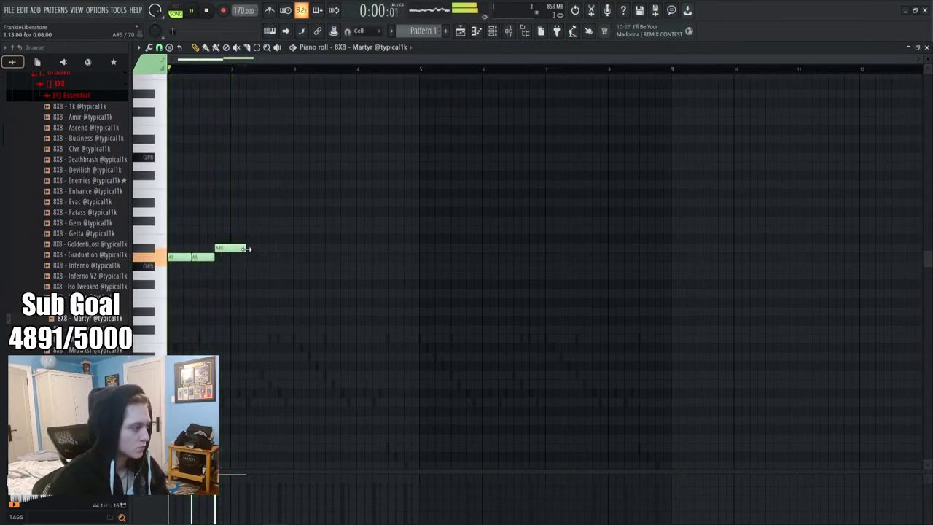
left_click(247, 251)
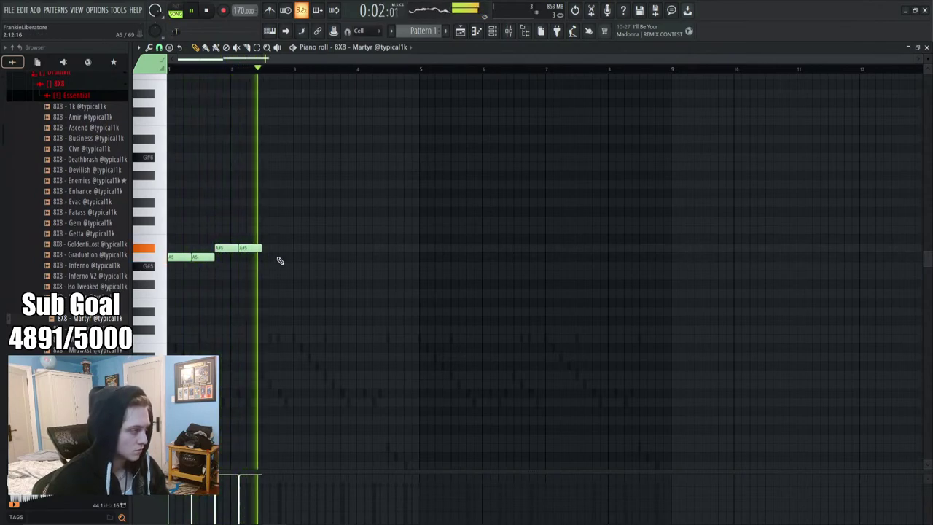
key("ctrl+b")
left_click_drag(271, 260, 311, 260)
Try an extra 808 note leading into bar 3, placing it at step 13 of bar 2 and raising it to F6
left_click(311, 294)
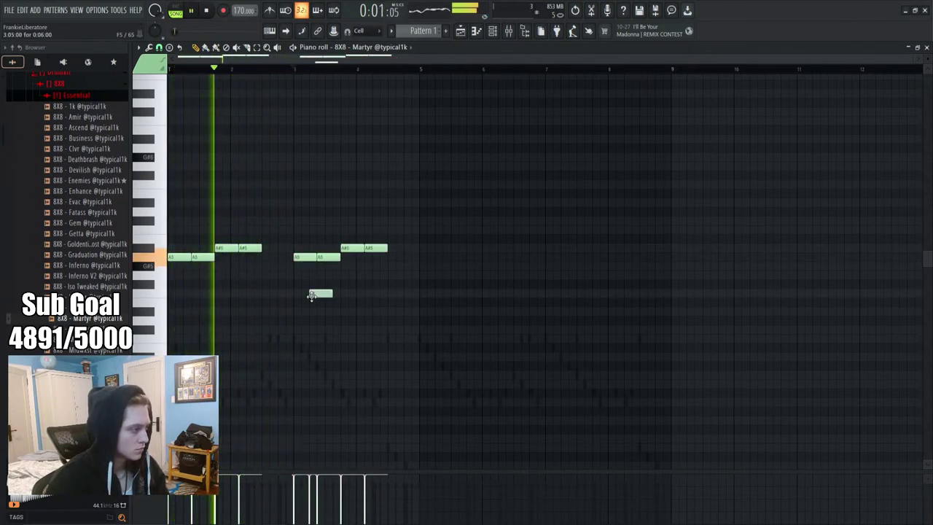
left_click(288, 218)
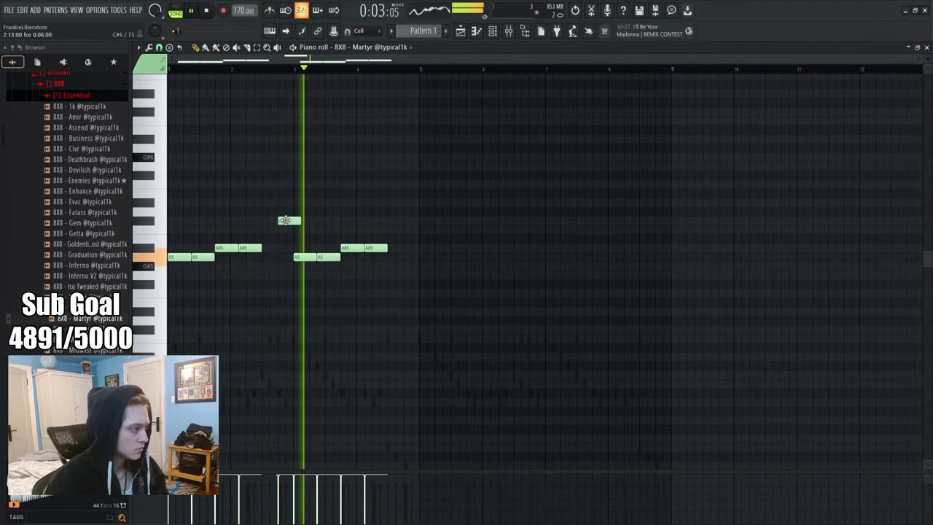
key("space")
left_click_drag(288, 210, 286, 193)
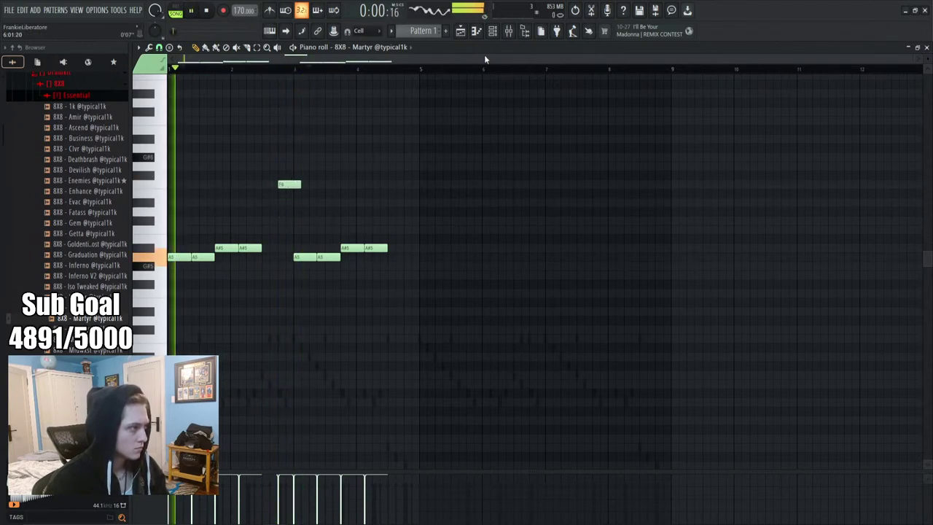
Remove the trial F6 note and replace the two opening A5 notes with one longer A5 note
left_click(461, 32)
left_click(461, 32)
key("space")
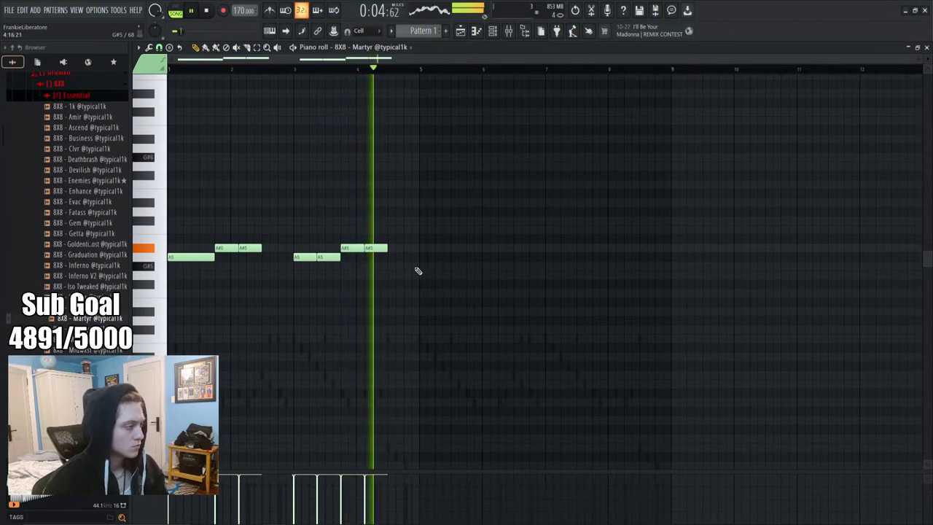
Copy the four-bar 808 phrase to start at bar 5, and fill the end of bar 4 with another A#5 note
key("ctrl+v")
left_click(443, 281)
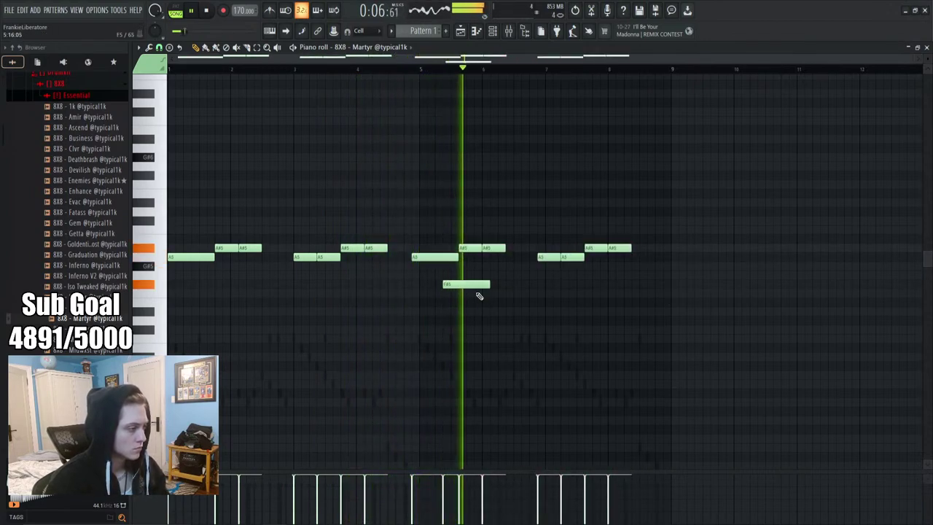
right_click(470, 283)
key("space")
key("space")
left_click_drag(620, 267, 400, 214)
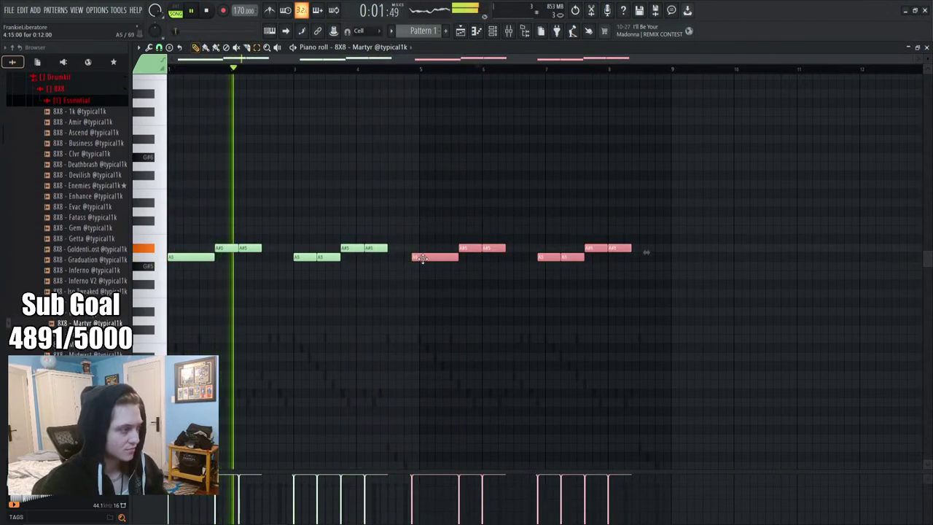
left_click_drag(416, 255, 423, 254)
left_click(459, 301)
right_click(461, 305)
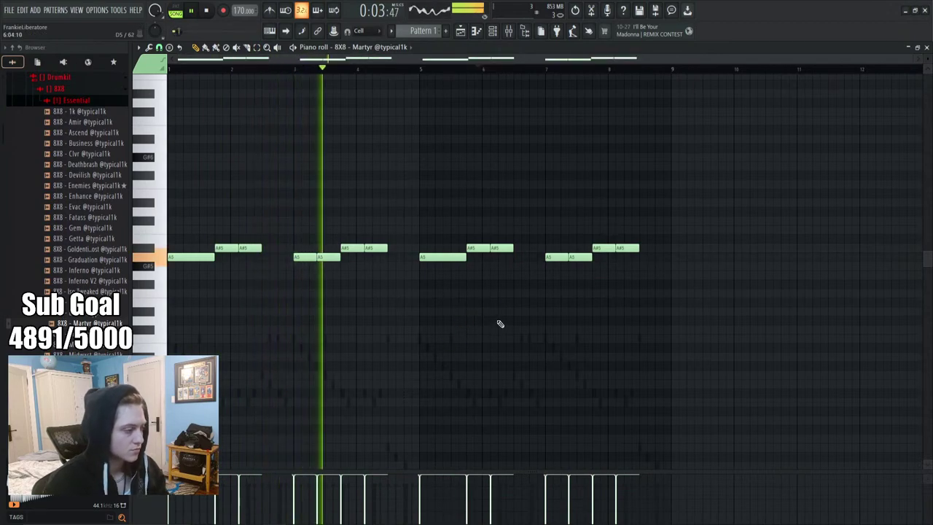
left_click(401, 249)
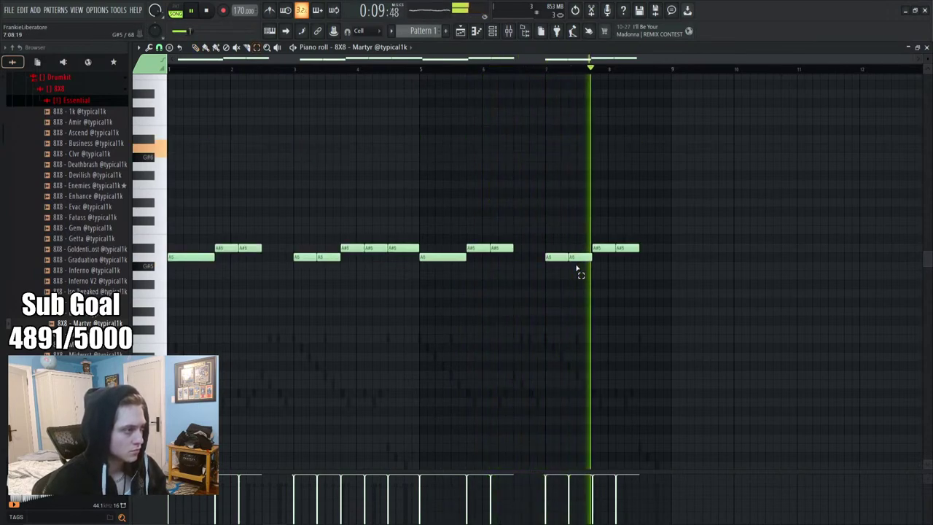
Raise the first A5 note of bar 7 an octave to A6 and add an A5 slide note beneath it from step 3
left_click_drag(580, 273, 562, 265)
key("ctrl+Up")
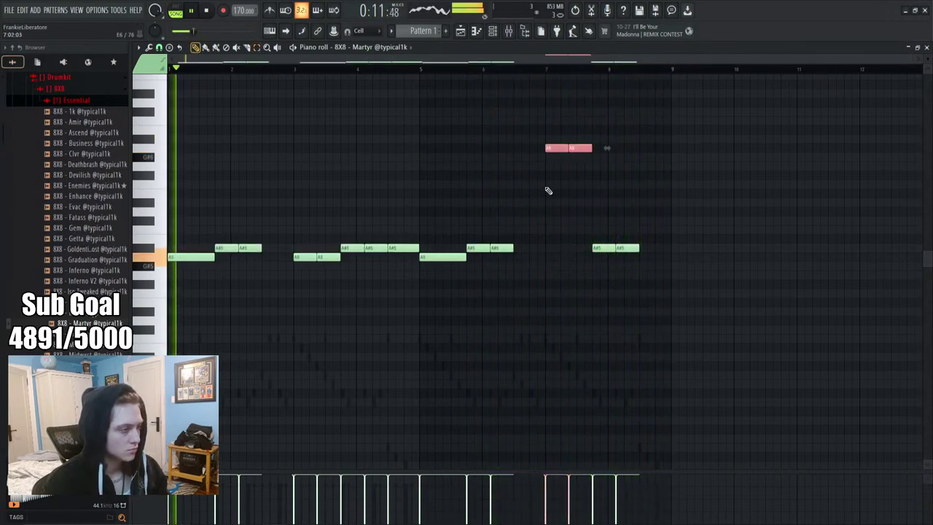
left_click(578, 150)
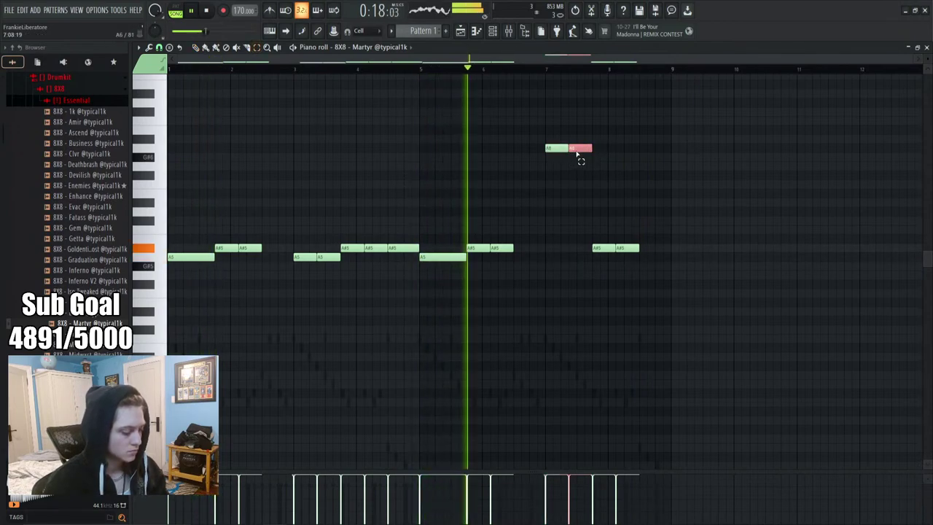
key("ctrl+Down")
left_click(558, 266)
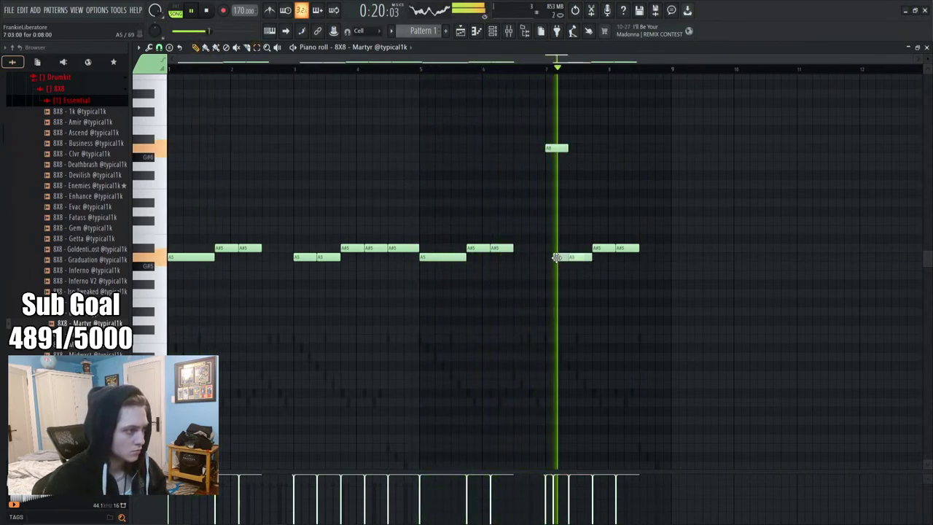
left_click_drag(575, 266, 560, 256)
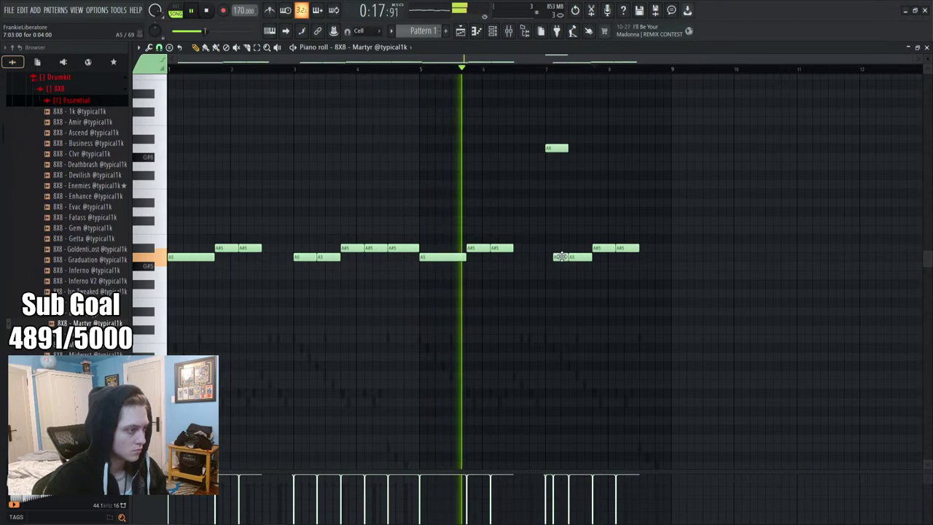
double_click(560, 257)
left_click(517, 323)
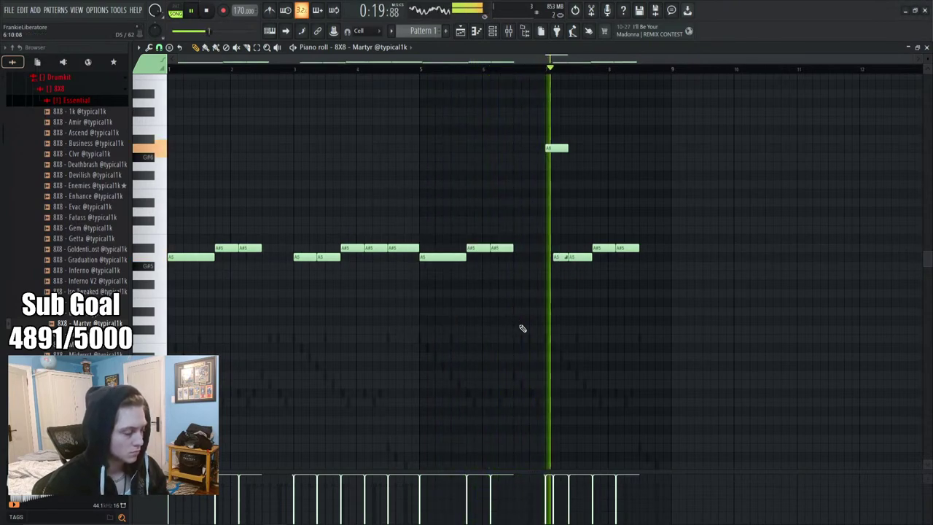
Add two short A#5 notes back to back to fill the end of bar 8
left_click(659, 328)
left_click_drag(662, 325, 658, 254)
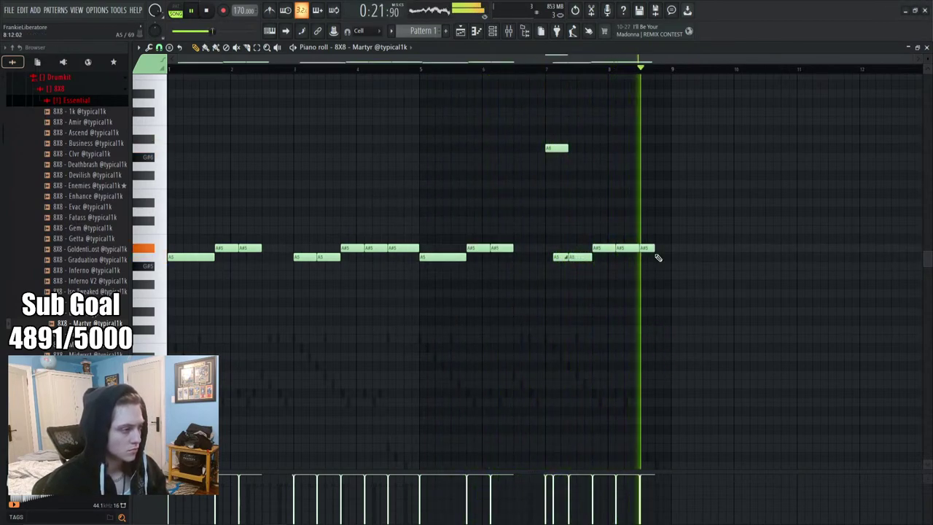
left_click(669, 249)
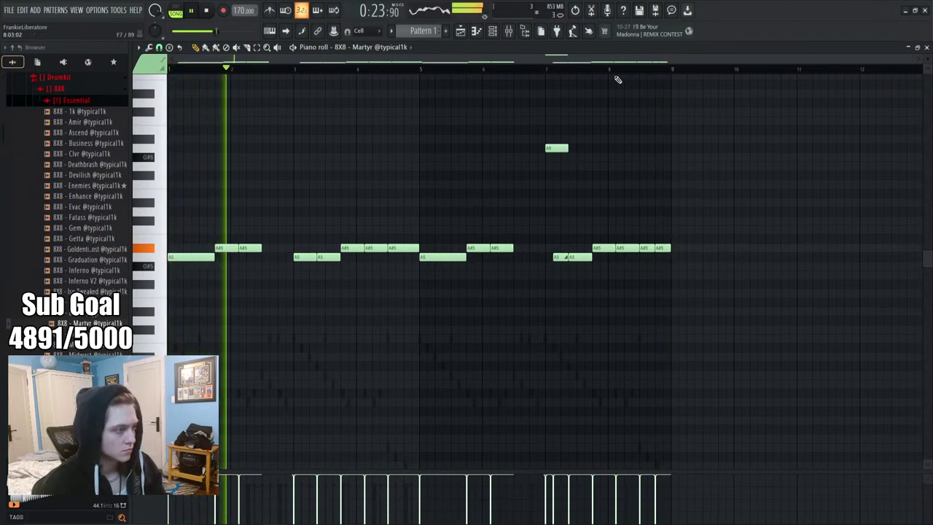
Try the 808 line without the closing A#5 note of bar 8, playing back from bar 7
scroll(648, 76, "up", 5)
left_click(449, 66)
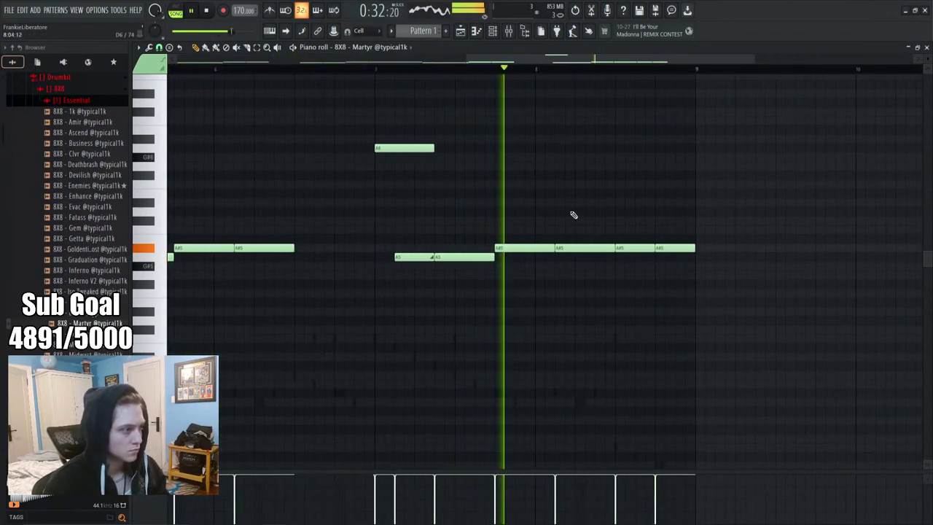
left_click_drag(638, 248, 648, 247)
right_click(648, 248)
key("space")
key("ctrl+z")
key("space")
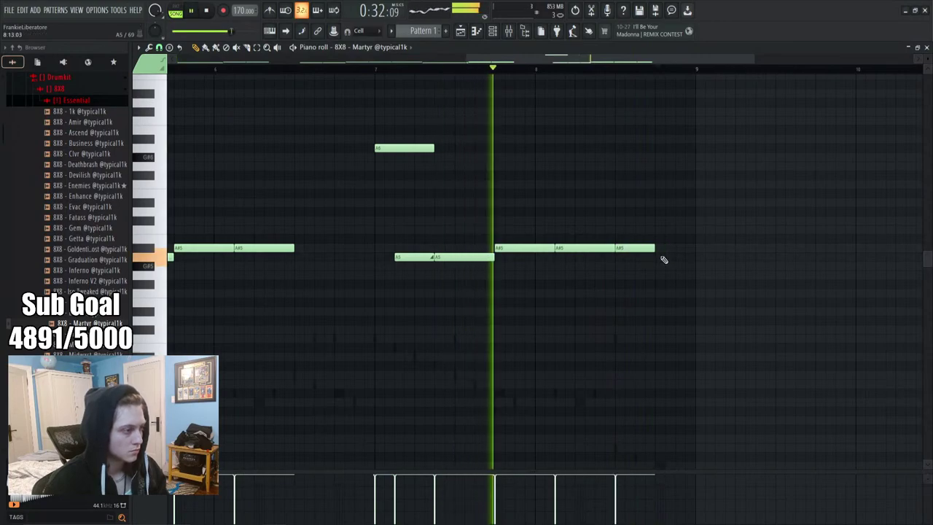
key("space")
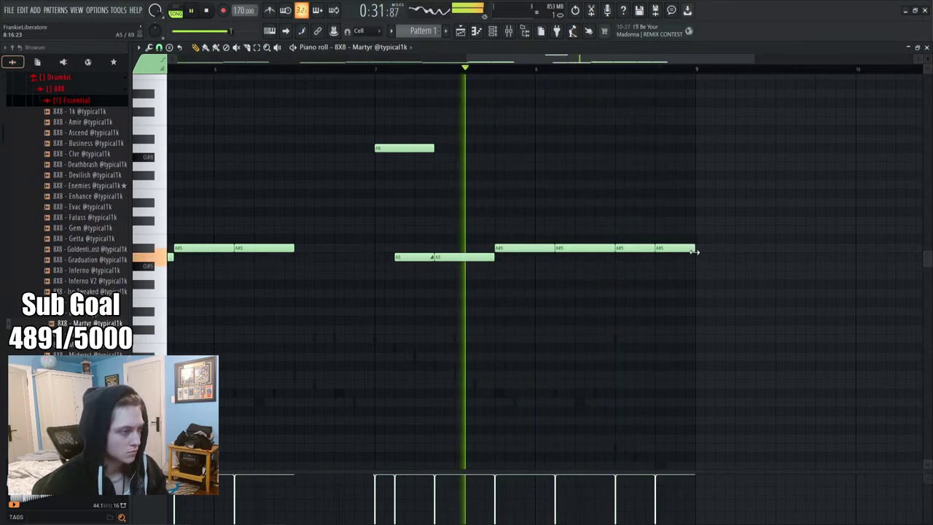
Shorten the closing A#5 note of bar 8 to two steps and add another short A#5 note at step 15
left_click_drag(694, 251, 663, 252)
left_click(682, 248)
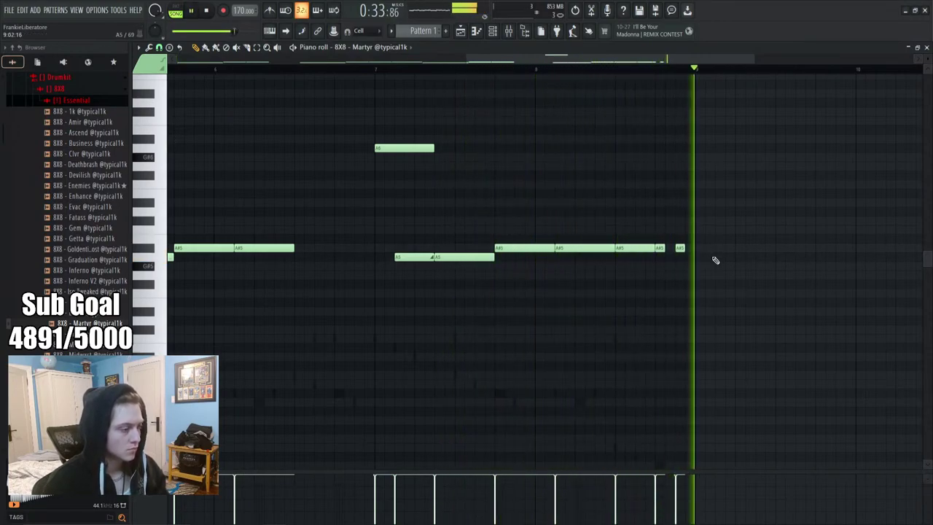
scroll(690, 73, "up", 3)
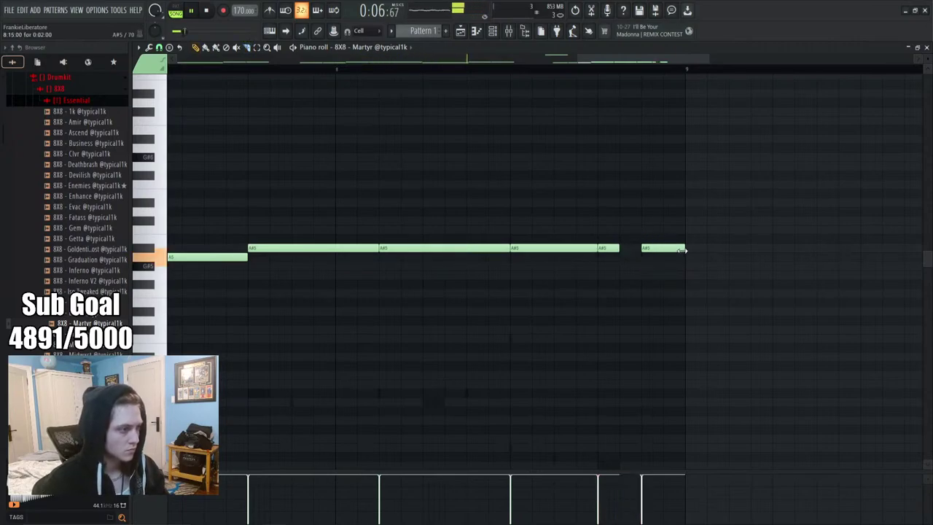
key("ctrl+z")
scroll(592, 71, "down", 2)
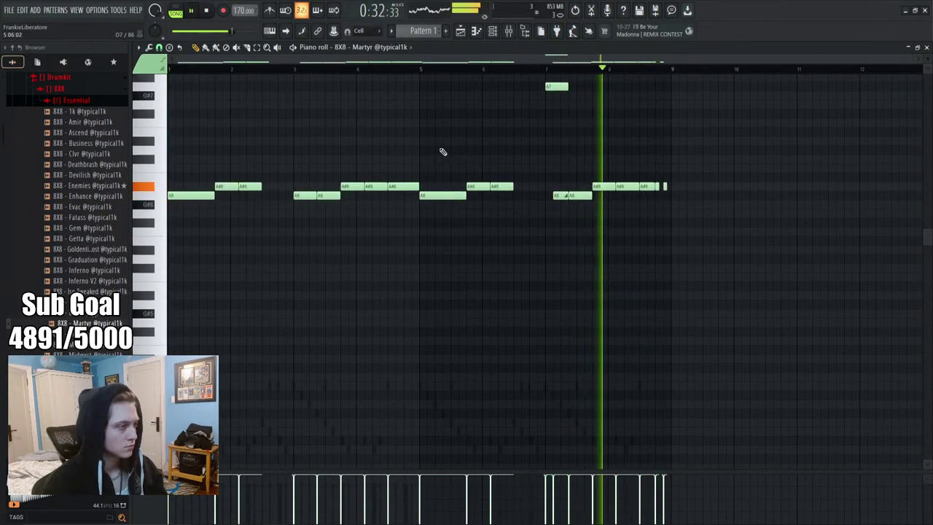
Audition the whole 808 line in different octaves, lowering it to A4 and bringing it back up to A5
left_click(207, 12)
key("ctrl+Down")
key("ctrl+Down")
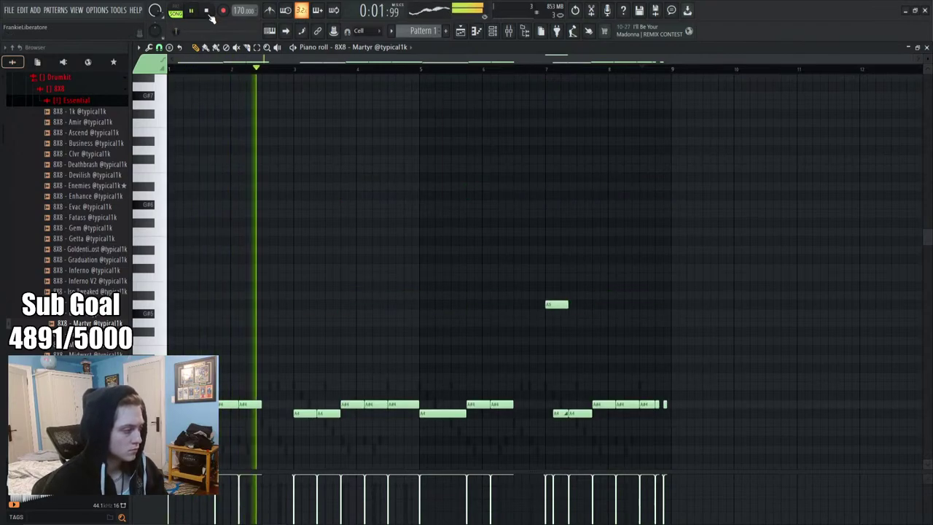
key("ctrl+Up")
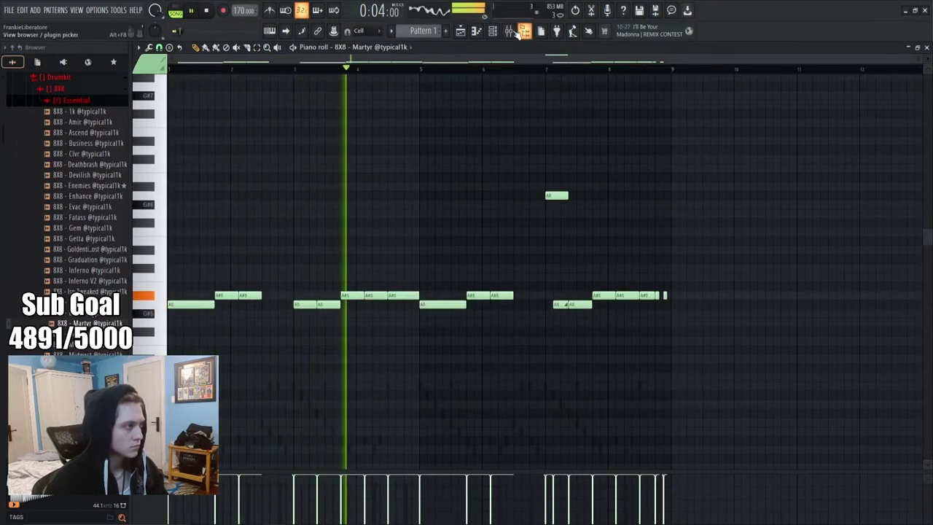
Switch from the 808's piano roll to the playlist
key("F7")
key("F5")
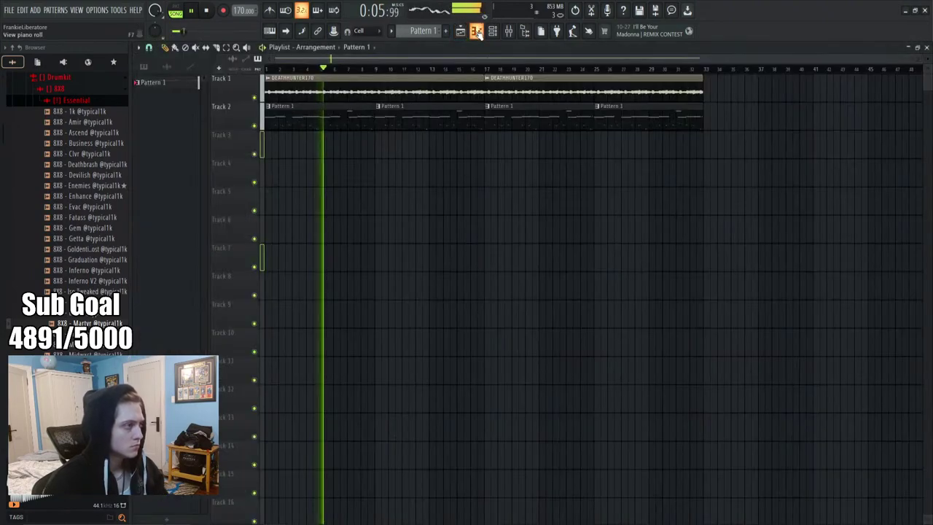
Add the Clap - Attic sample from the drum kit's claps folder as a new channel routed to mixer track 5
left_click(493, 32)
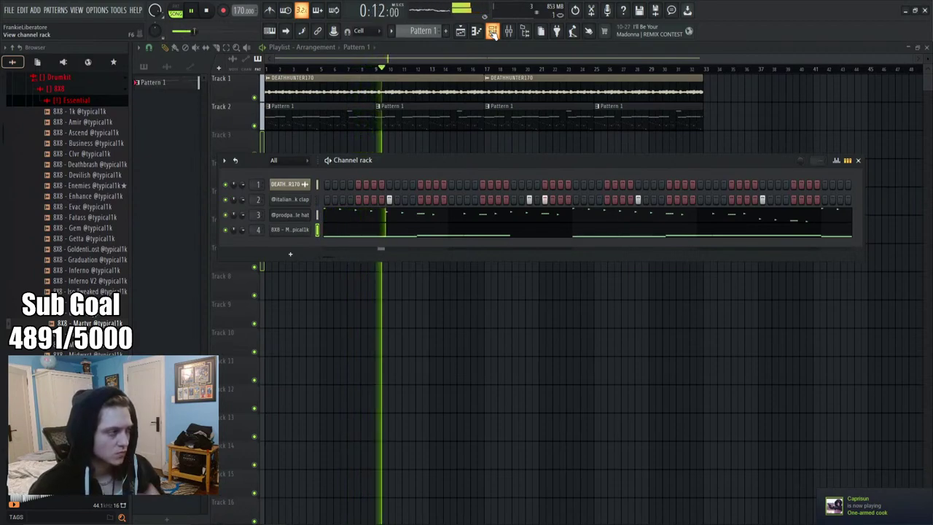
right_click(314, 199)
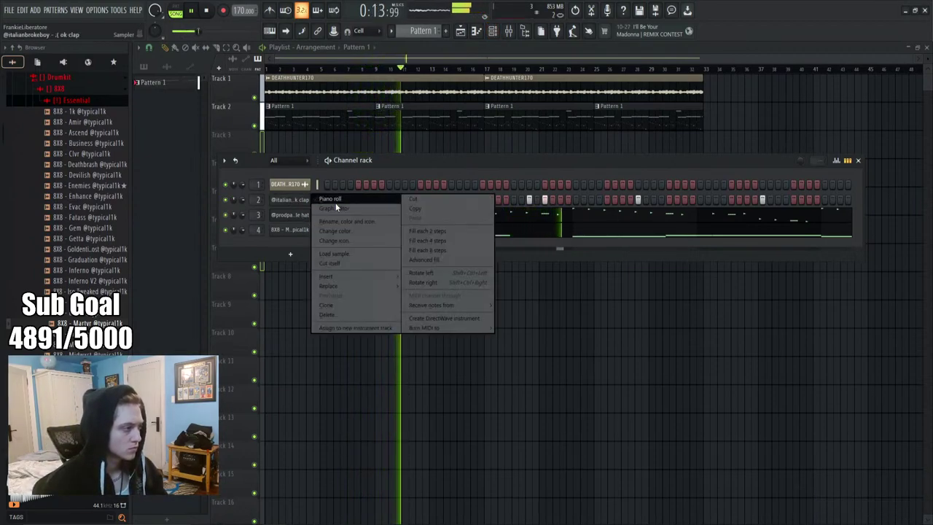
left_click(293, 209)
scroll(43, 150, "up", 5)
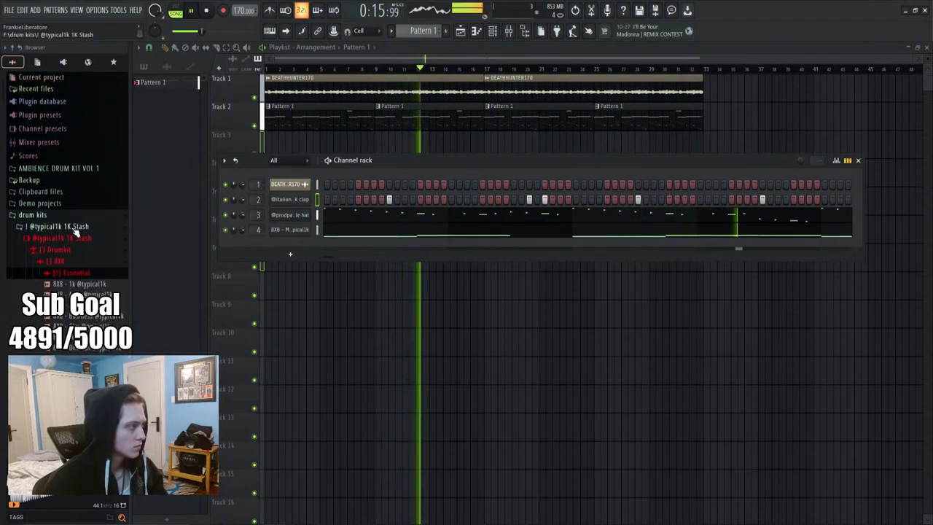
left_click(77, 275)
left_click(73, 296)
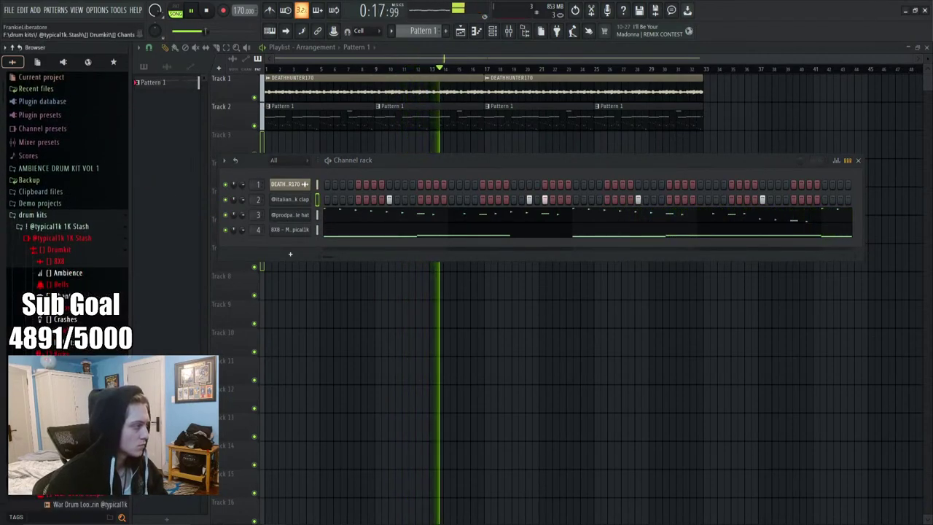
left_click(66, 307)
left_click(81, 318)
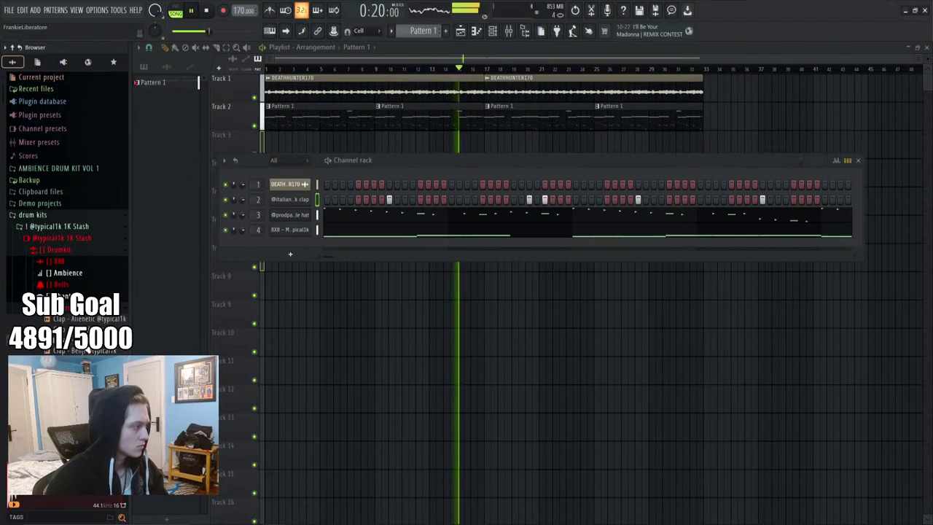
left_click_drag(324, 264, 290, 251)
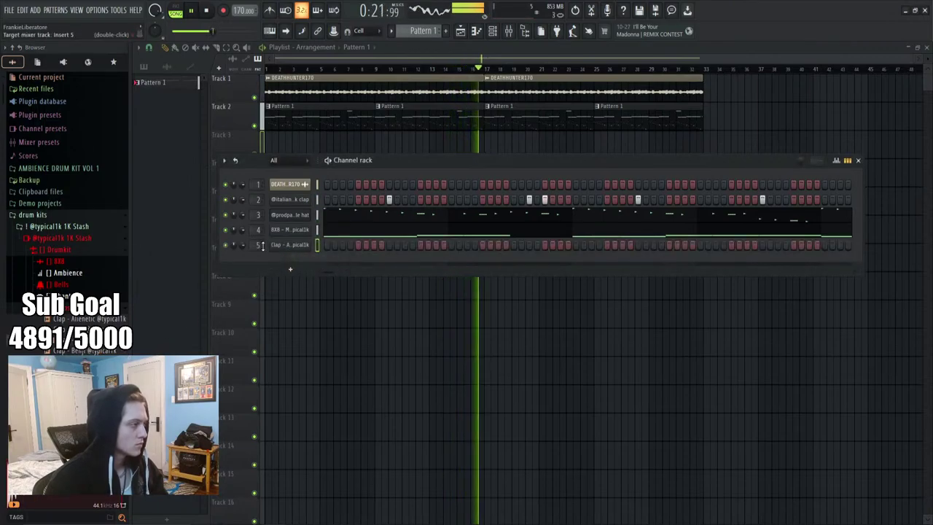
Place two Clap - Attic hits at steps 13 and 15 of bar 8 and check the sample's channel settings
right_click(312, 243)
left_click(324, 244)
left_click(493, 31)
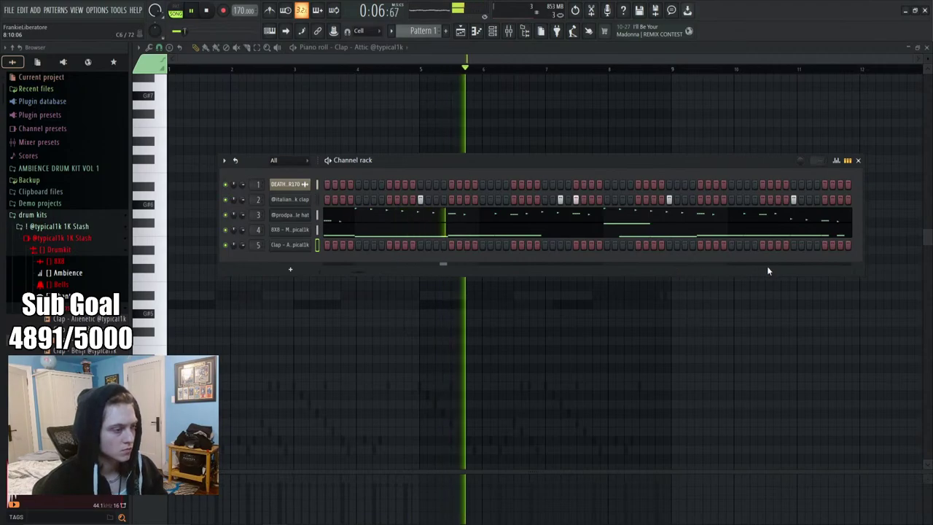
left_click(809, 245)
left_click(824, 245)
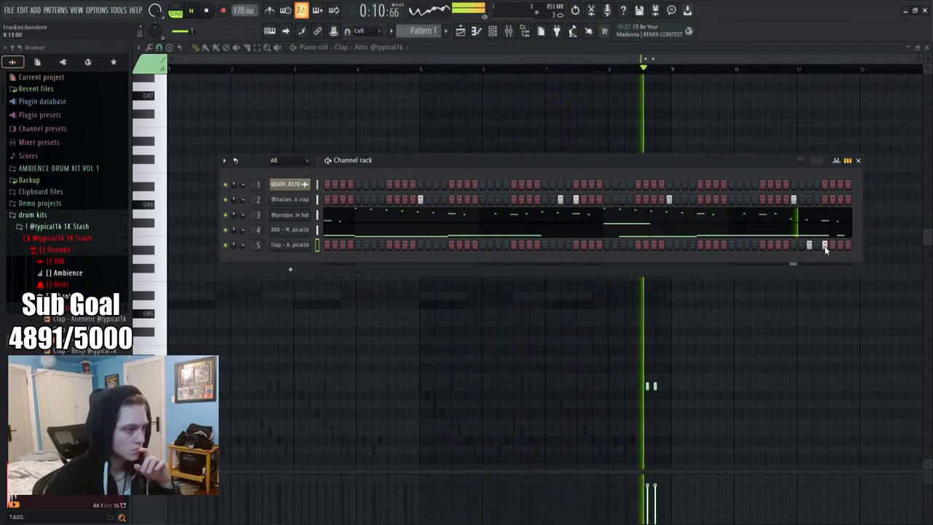
left_click(290, 245)
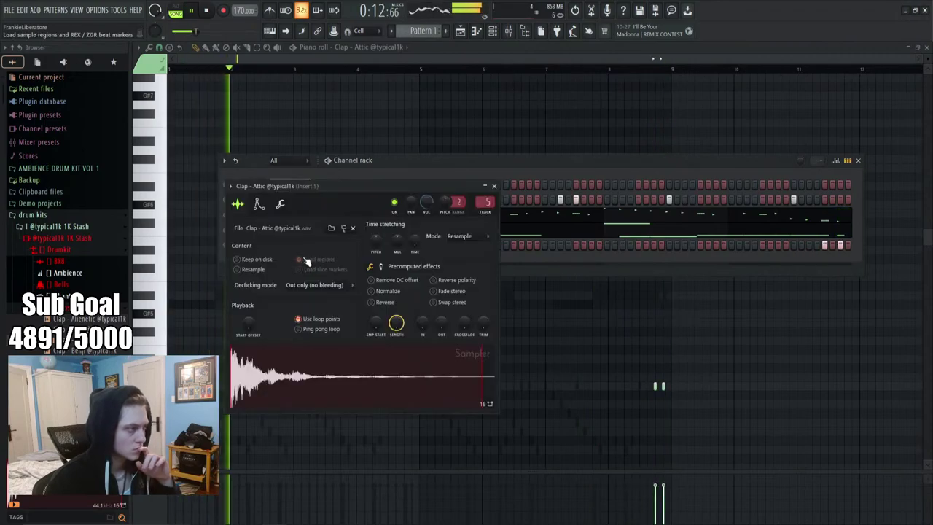
left_click(493, 186)
Swap the new clap channel's sample to Clap - C4 and finally to Clap - Delect, auditioning the end of the pattern
left_click(600, 68)
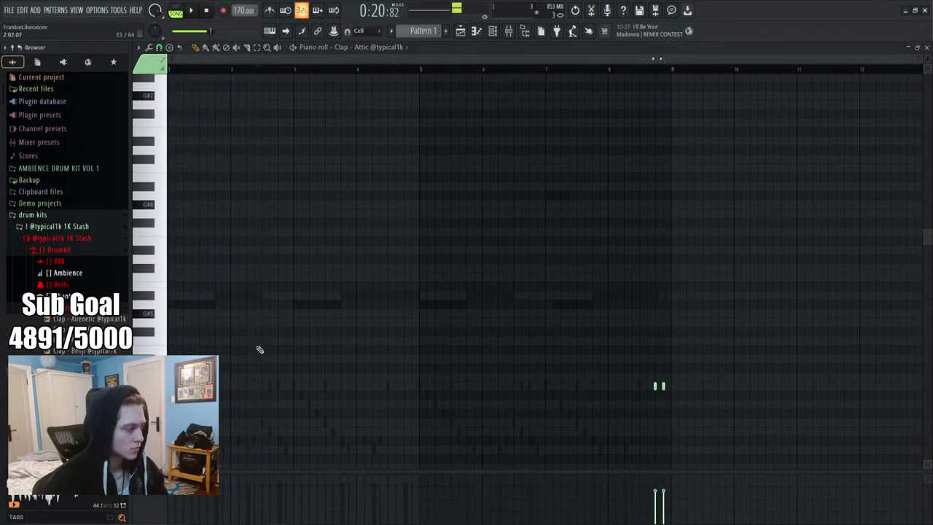
left_click(493, 31)
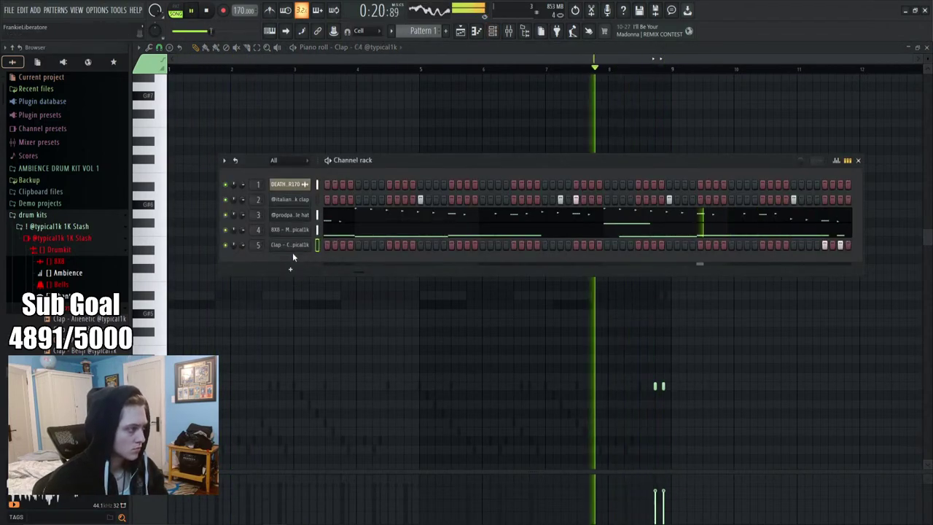
left_click(667, 493)
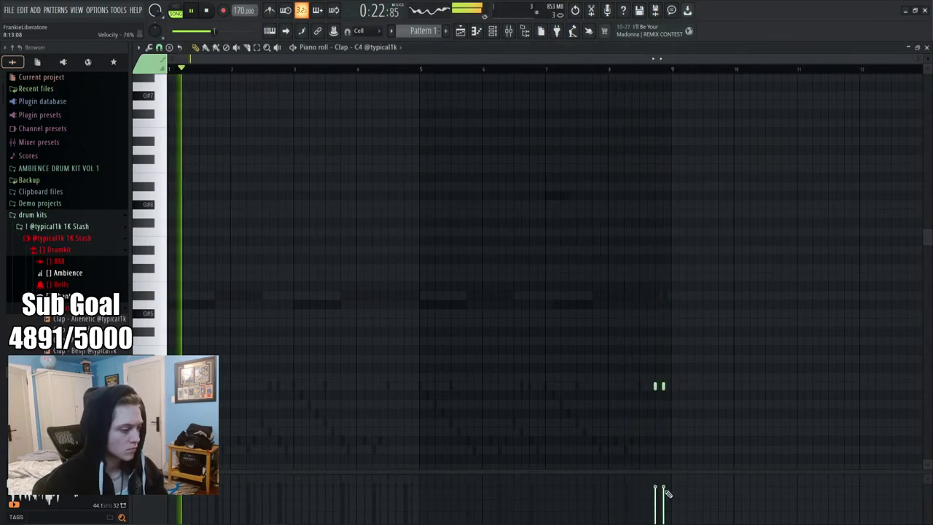
left_click(493, 31)
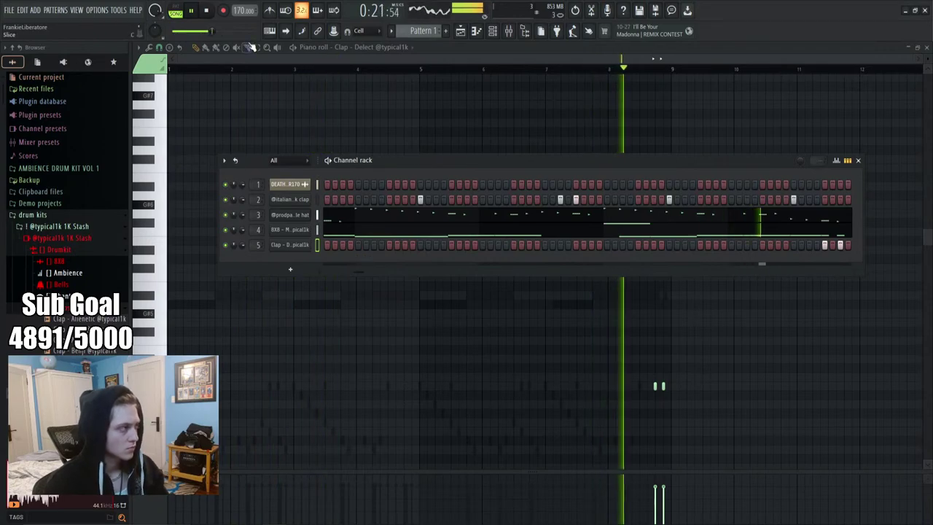
key("space")
Lengthen the first of bar 2's paired claps on the original clap channel, arpeggiate it into a fast roll and taper its velocities down
right_click(290, 199)
left_click(343, 202)
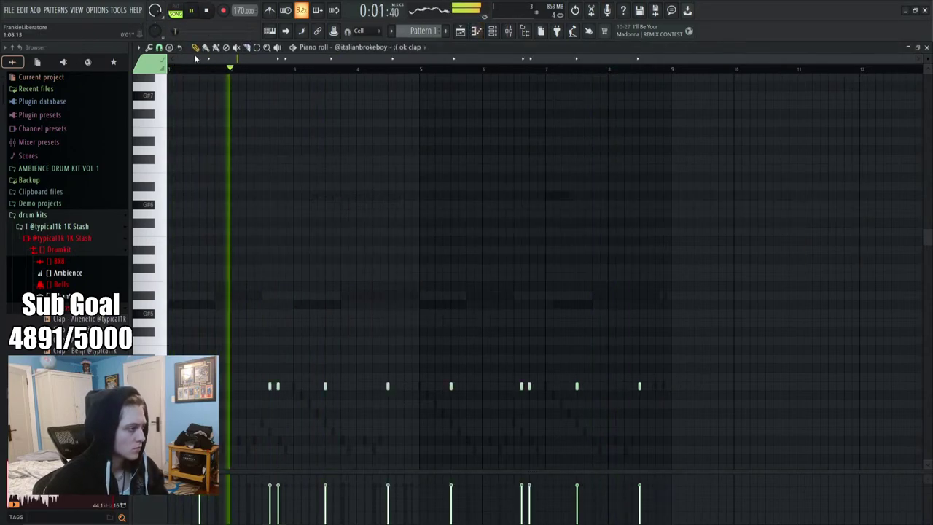
key("space")
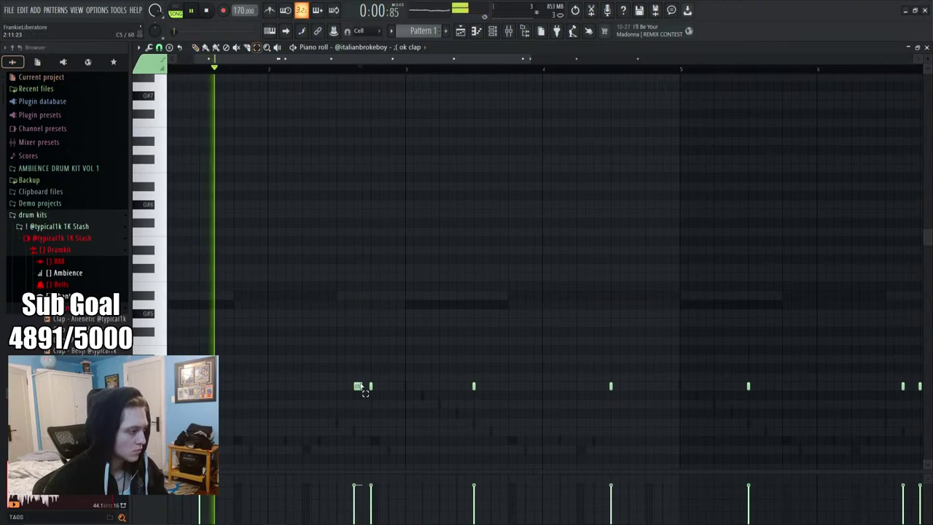
key("alt+a")
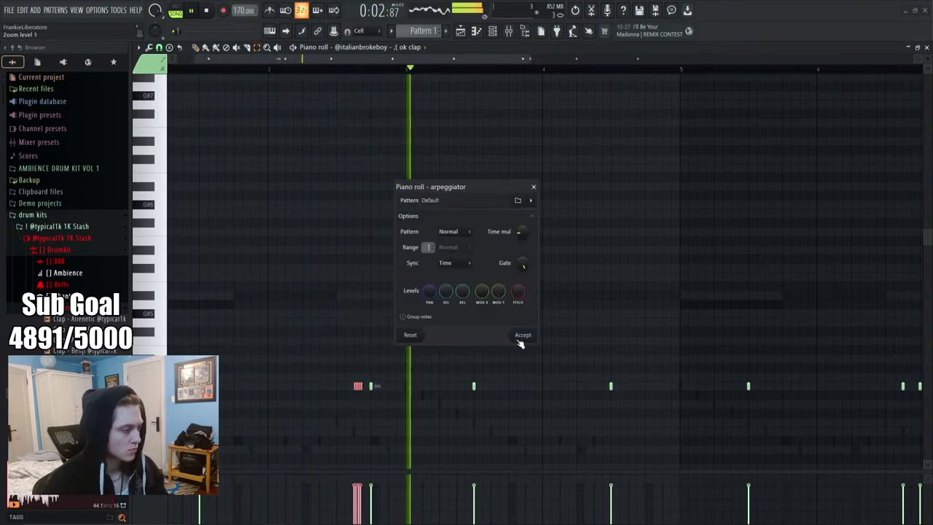
left_click(521, 336)
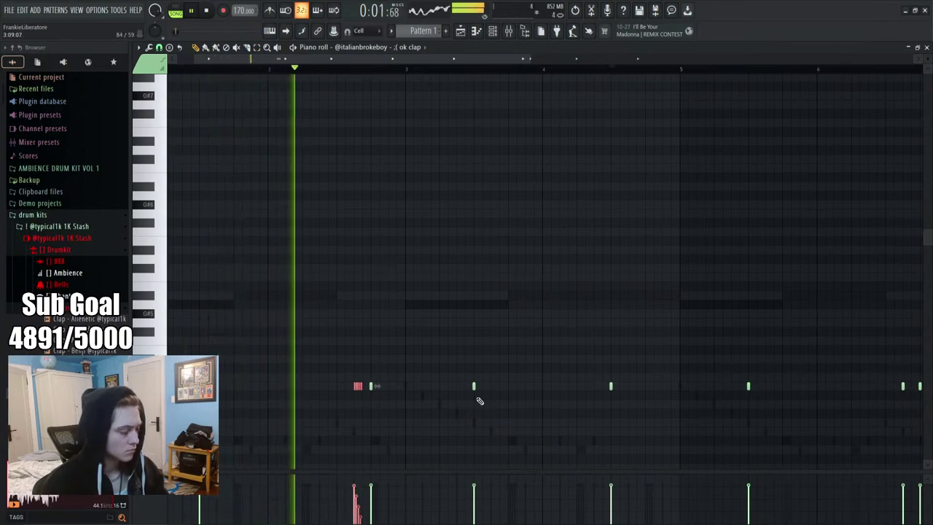
Delete the original clap notes in bars 5 to 8 and duplicate bars 1 to 4, including the roll, in their place
scroll(364, 292, "down", 3)
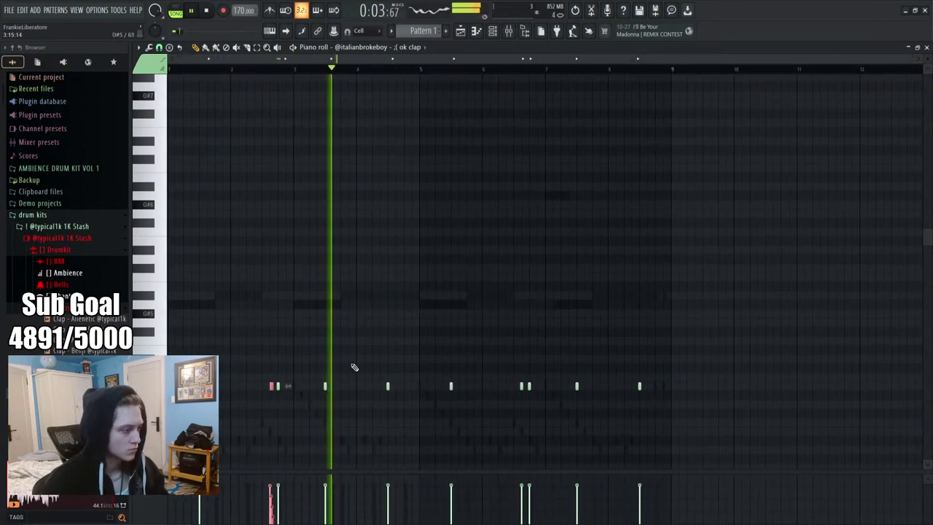
right_click(453, 387)
right_click(524, 386)
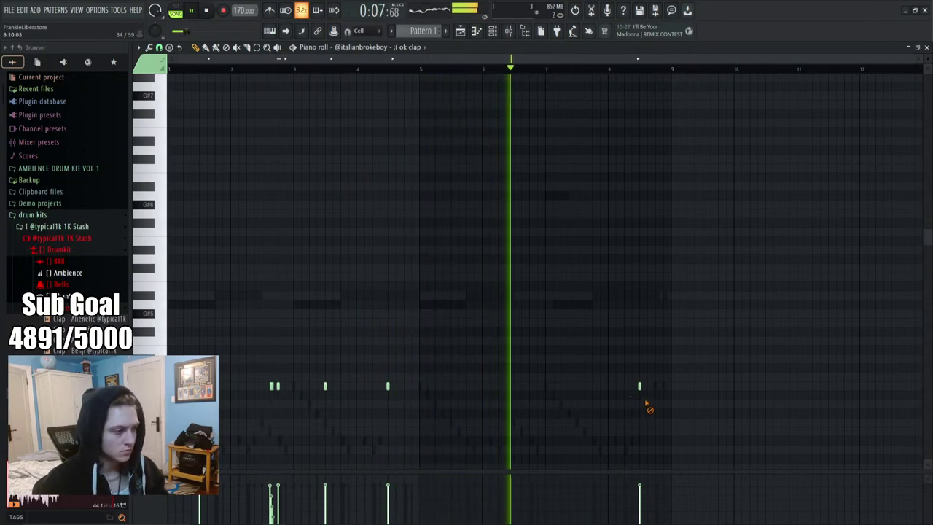
right_click(639, 387)
left_click_drag(420, 68, 168, 68)
key("ctrl+b")
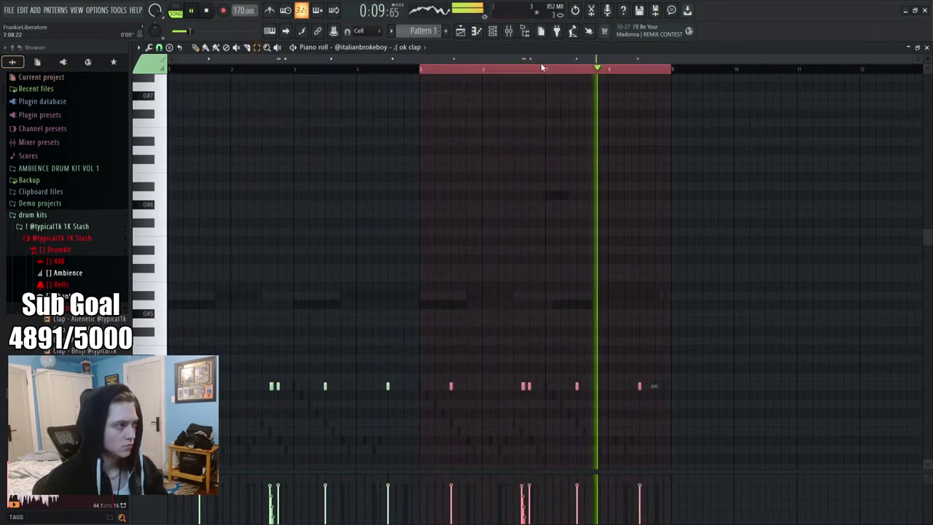
key("p")
Try the whole Martyr 808 line in other octaves and transpose it to B5 and C6
left_click(365, 47)
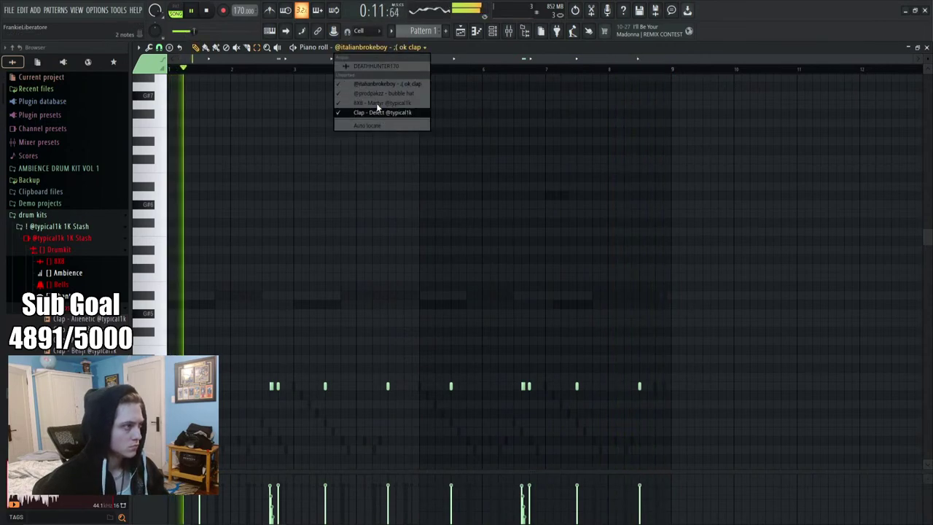
left_click(376, 102)
key("space")
key("space")
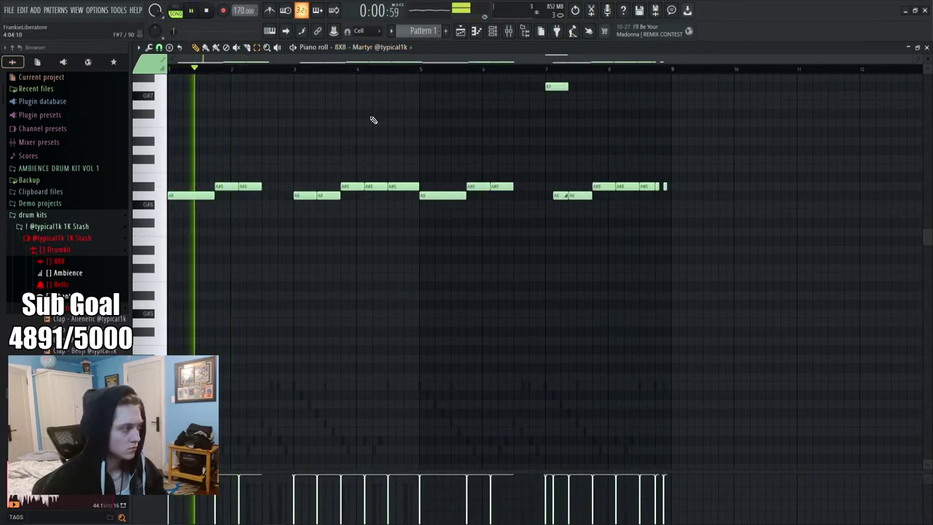
key("space")
key("ctrl+Down")
key("shift+Up")
key("shift+Up")
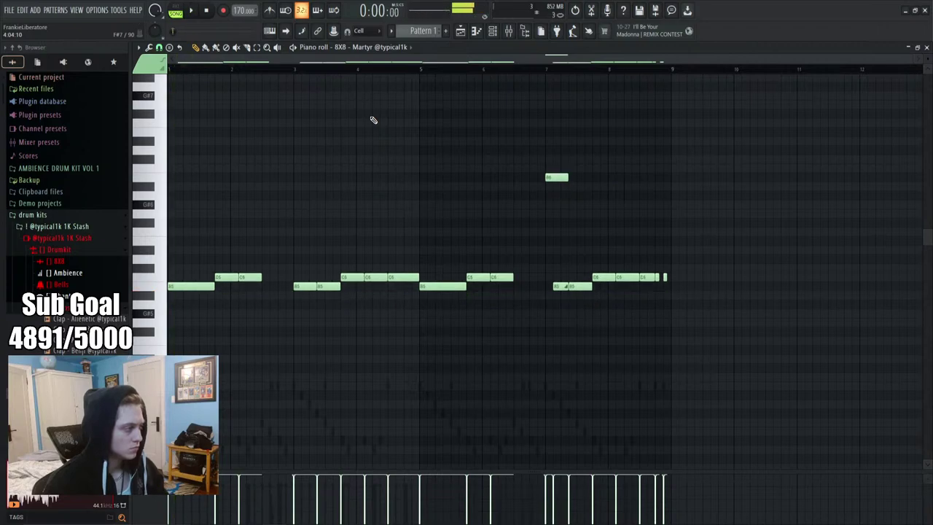
Adjust the DEATHHUNTER170 loop's time-stretching pitch, first raising it and finally lowering it below its original pitch
left_click(460, 30)
left_click(166, 82)
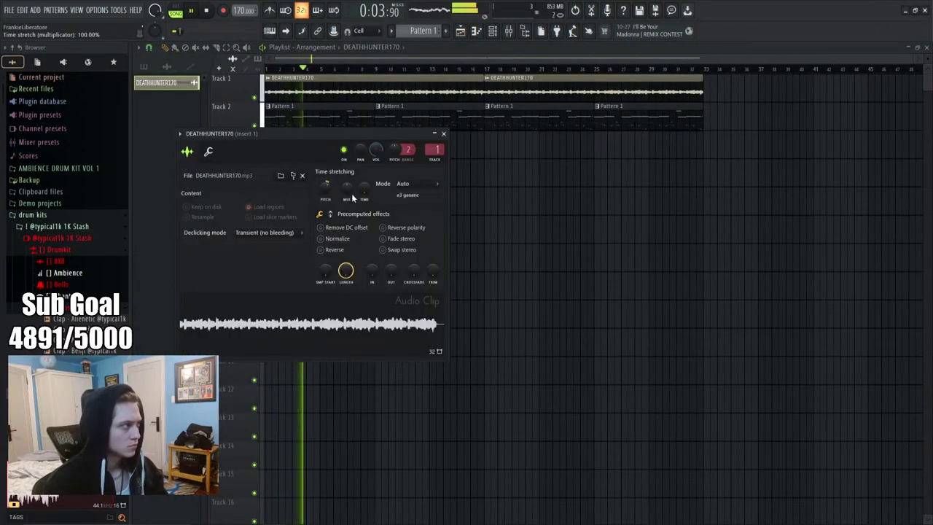
left_click(443, 133)
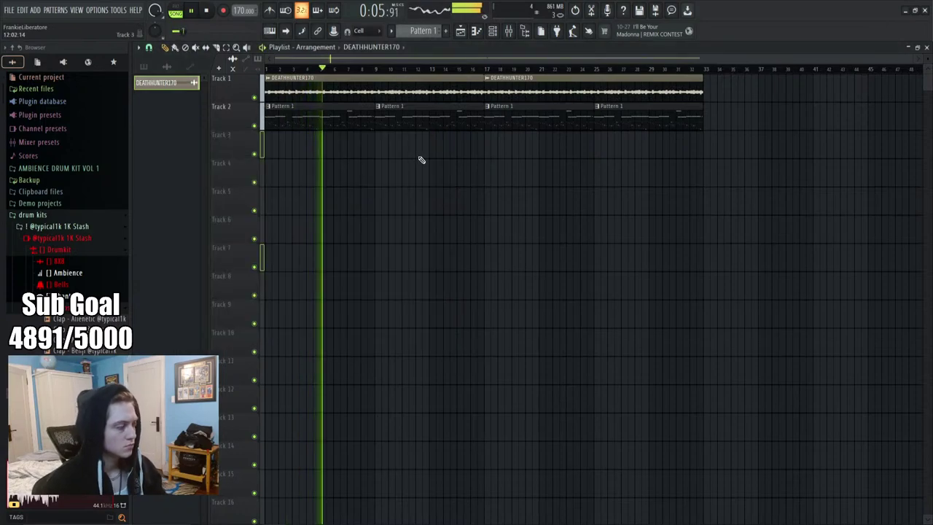
double_click(300, 95)
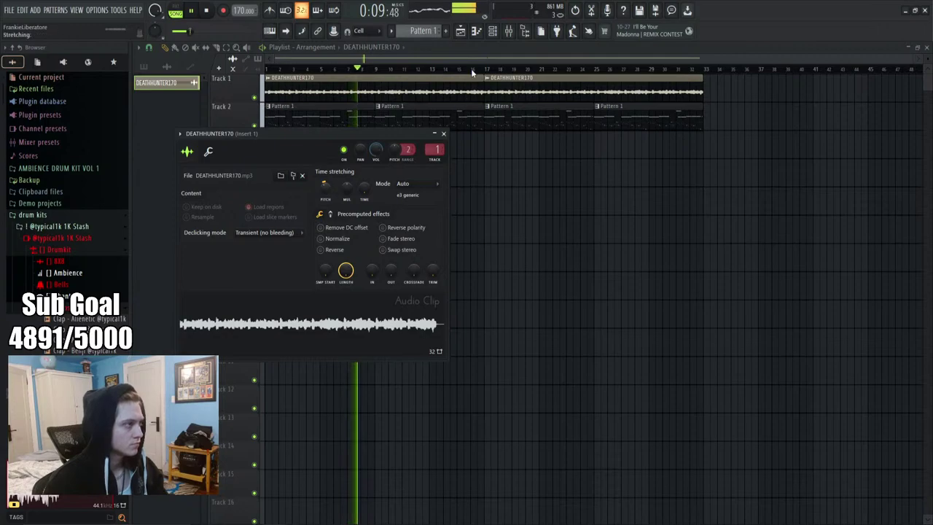
Transpose the whole Martyr 808 line down to G5 and G#5 and return to the playlist
left_click(477, 32)
left_click(356, 47)
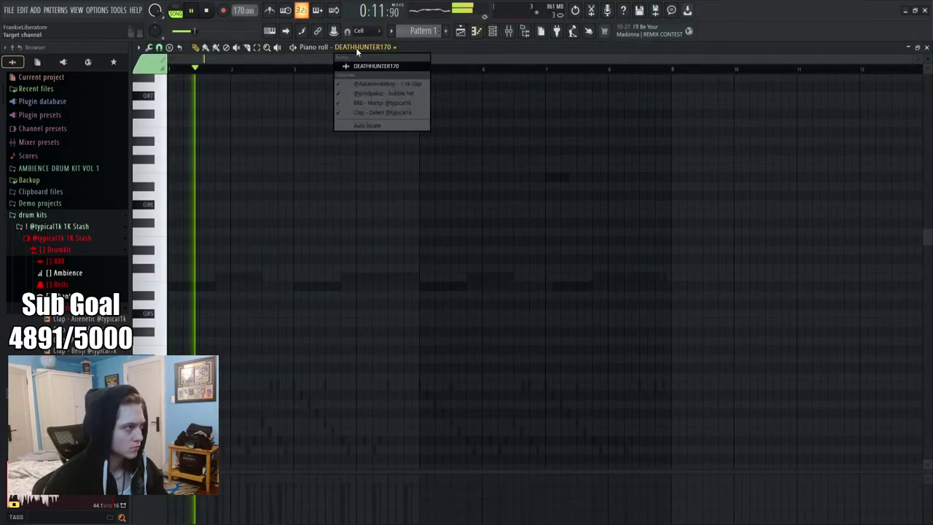
left_click(382, 103)
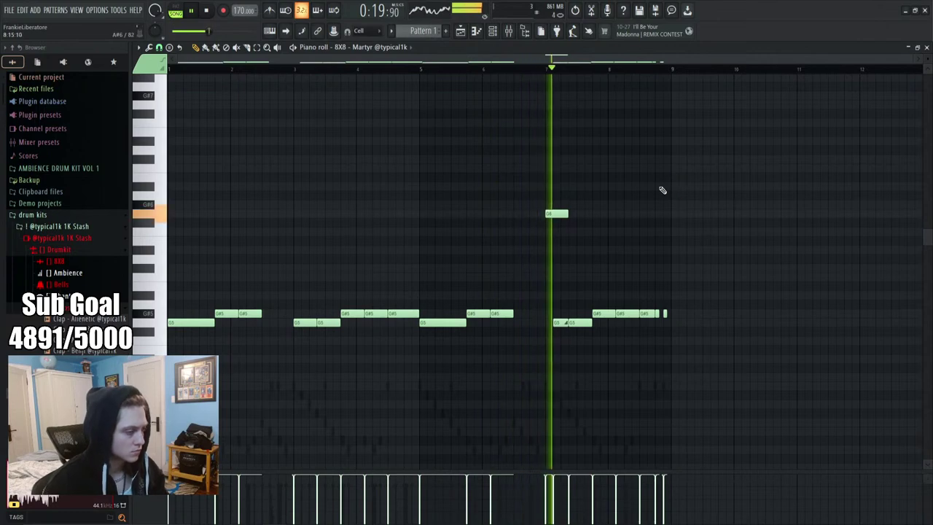
left_click(460, 31)
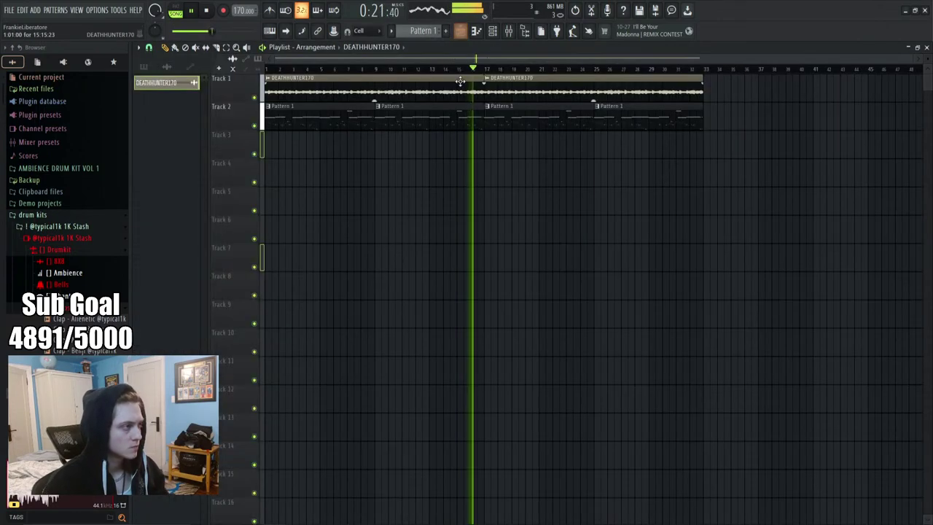
Lower the Clap - Delect channel's volume to about 69% and add the Chant - Call sample as a new channel
left_click(492, 31)
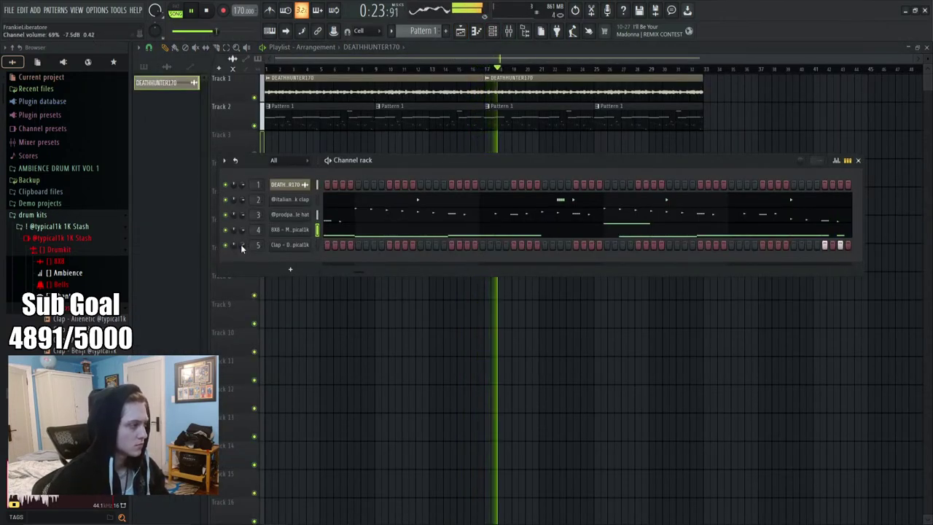
scroll(63, 317, "up", 2)
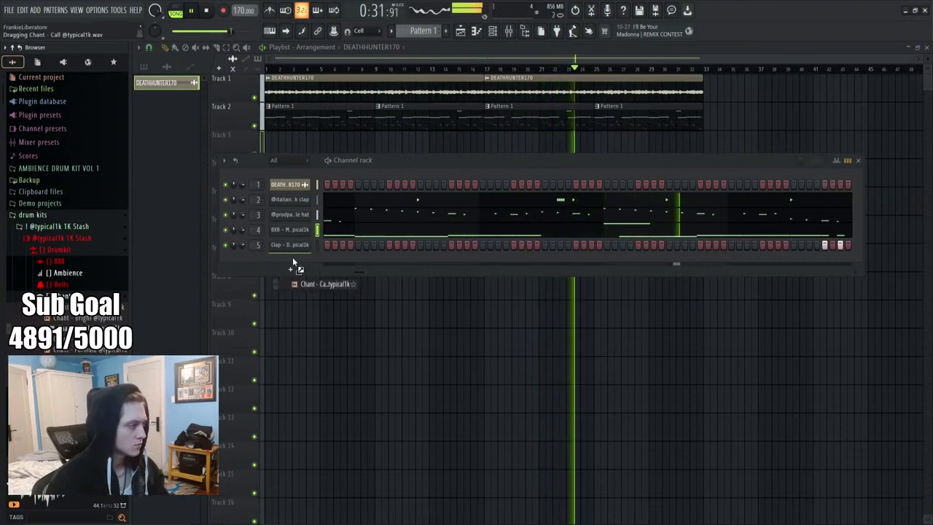
left_click_drag(293, 260, 293, 263)
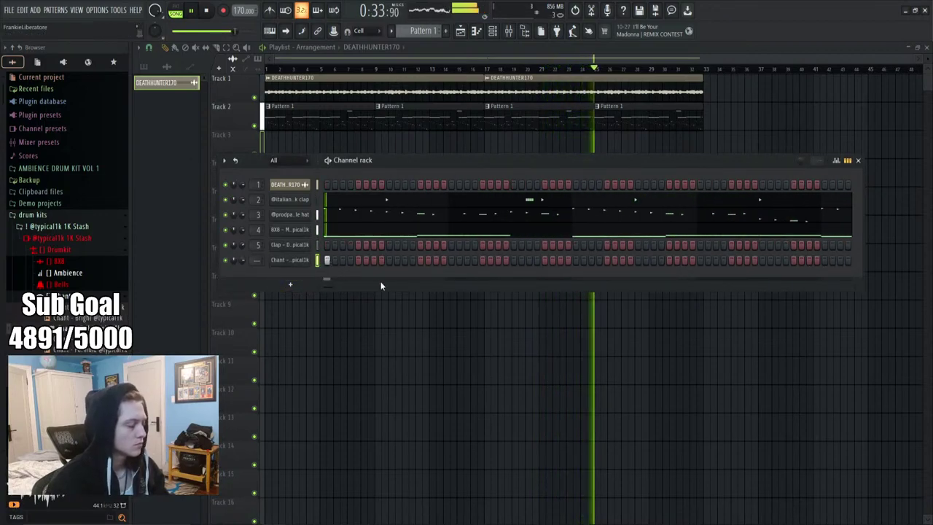
Program Chant - Call hits on step 1 of bars 1 and 3 and step 11 of bar 4, duplicating them into bars 5 to 8
left_click(292, 262)
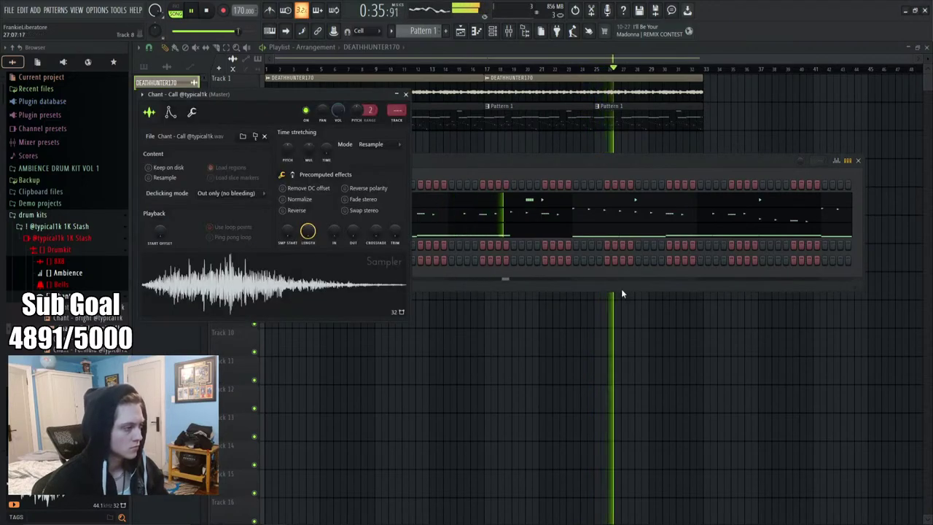
left_click(576, 260)
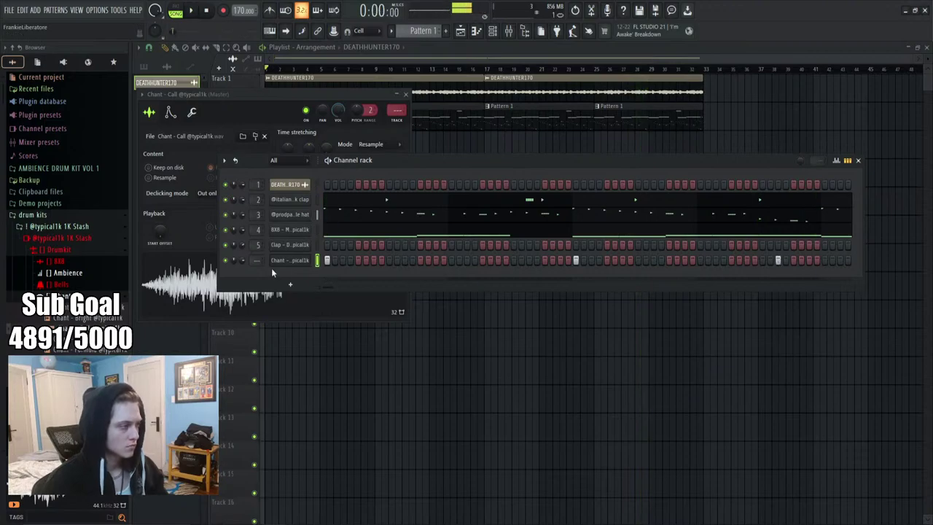
key("space")
right_click(304, 260)
left_click(334, 259)
left_click_drag(420, 70, 671, 69)
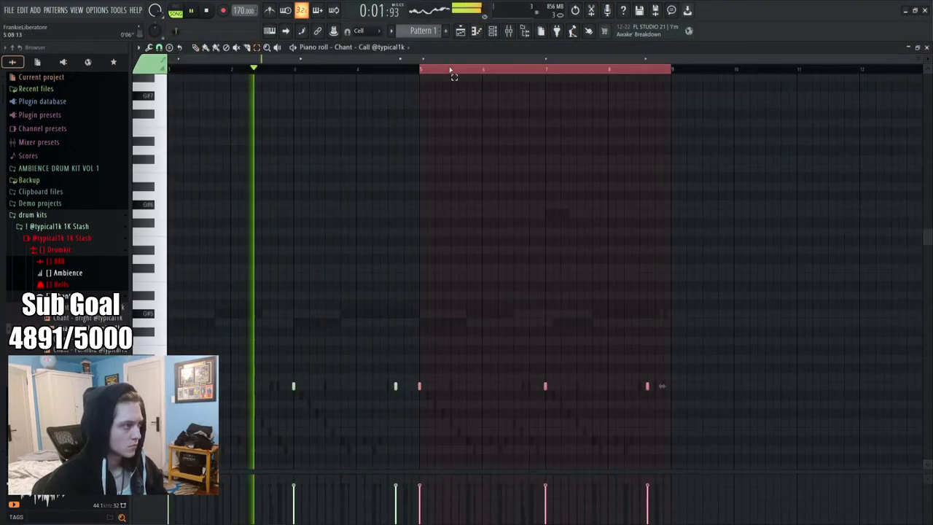
Add an extra, softer Chant - Call note on step 15 of bar 4, pitched at G4
double_click(452, 73)
scroll(416, 129, "up", 3)
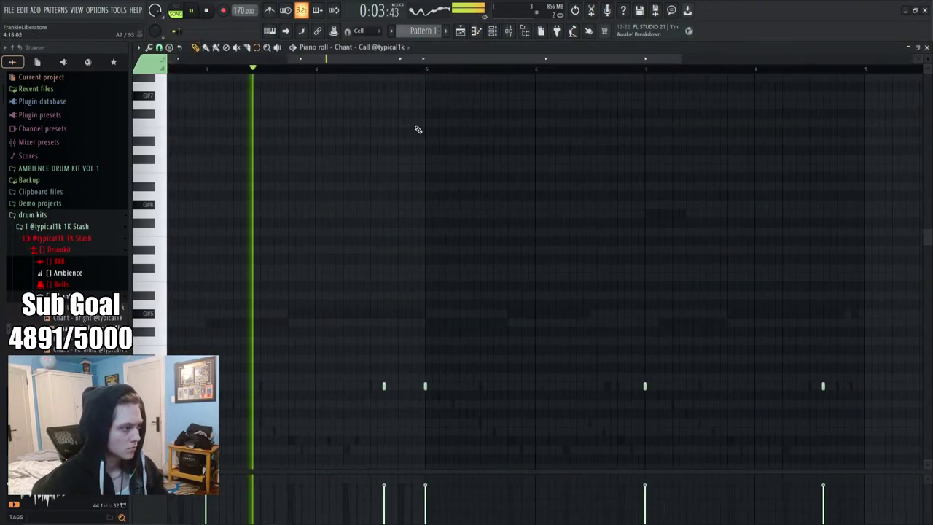
left_click(396, 412)
key("space")
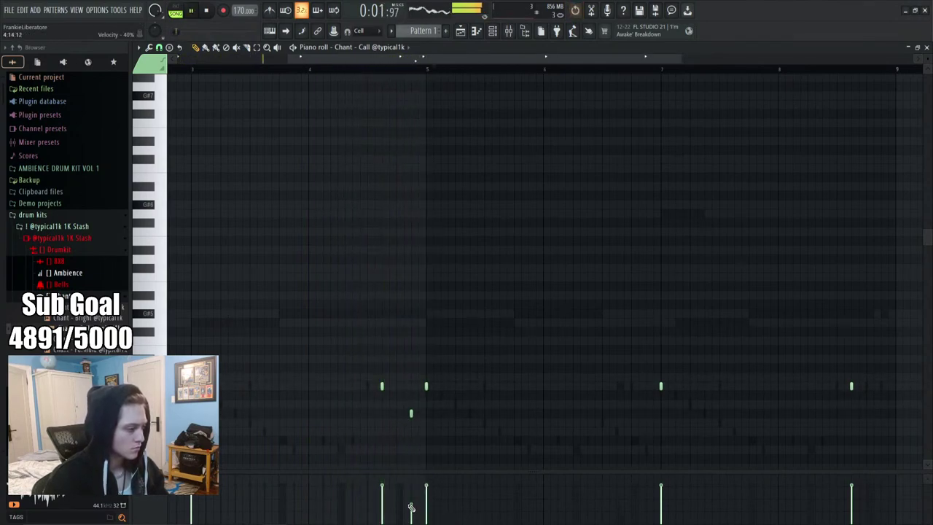
left_click_drag(411, 411, 411, 431)
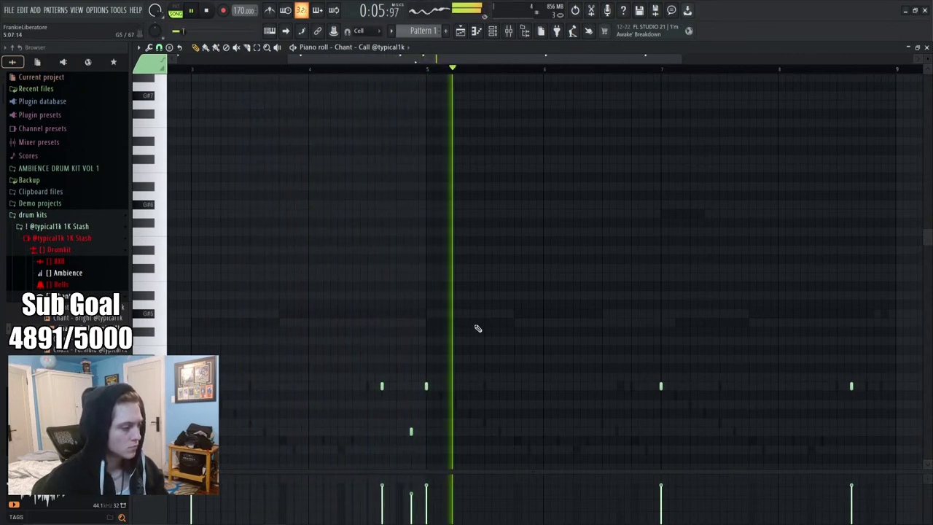
Replace the chant notes in bars 5 to 8 with a duplicate of bars 1 to 4 including the extra G4 note
scroll(427, 66, "down", 2)
right_click(419, 386)
right_click(545, 385)
right_click(647, 386)
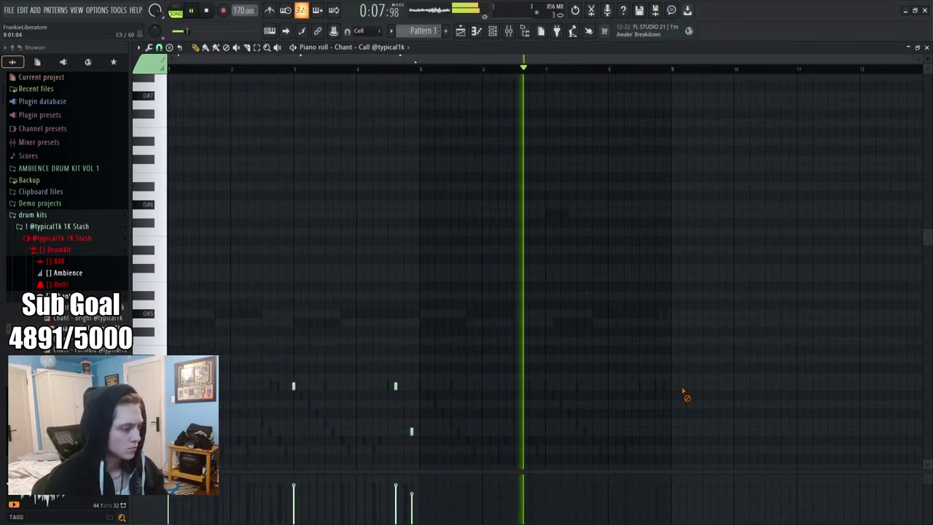
left_click_drag(419, 66, 168, 66)
key("ctrl+b")
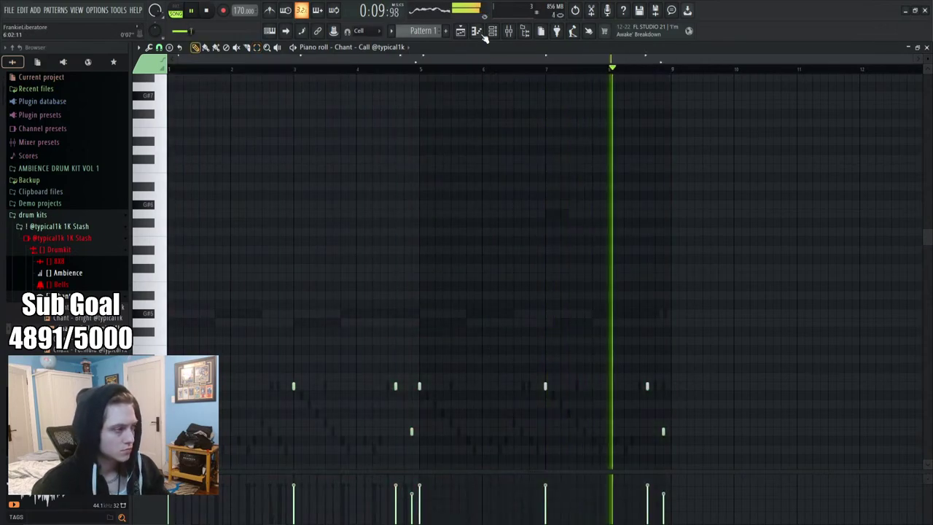
left_click(491, 32)
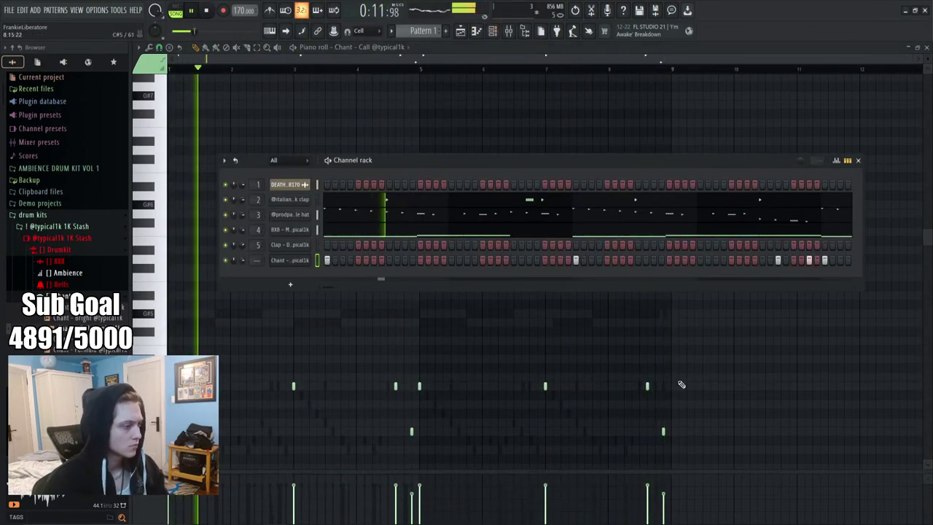
Raise the extra bar 4 chant note to C5, clear bars 5 to 8 and duplicate the first four bars into them
right_click(663, 430)
left_click_drag(411, 431, 411, 386)
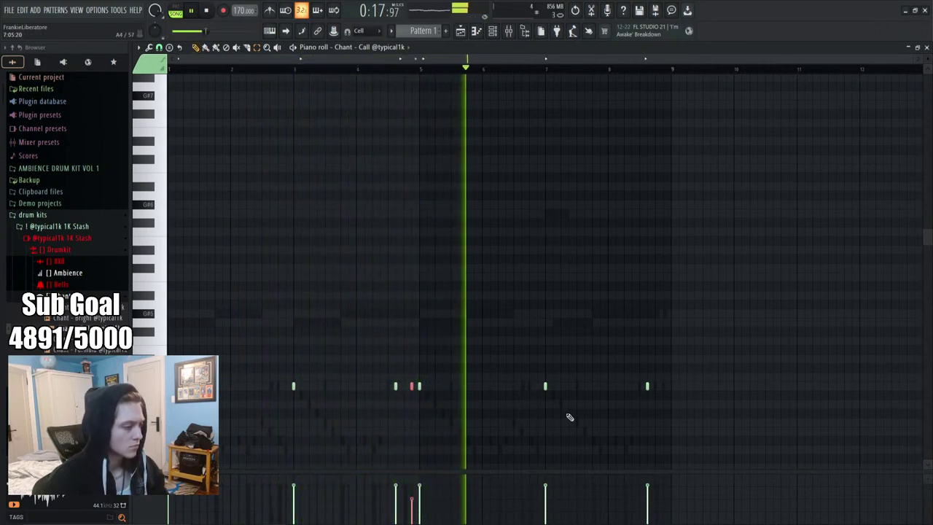
right_click(647, 386)
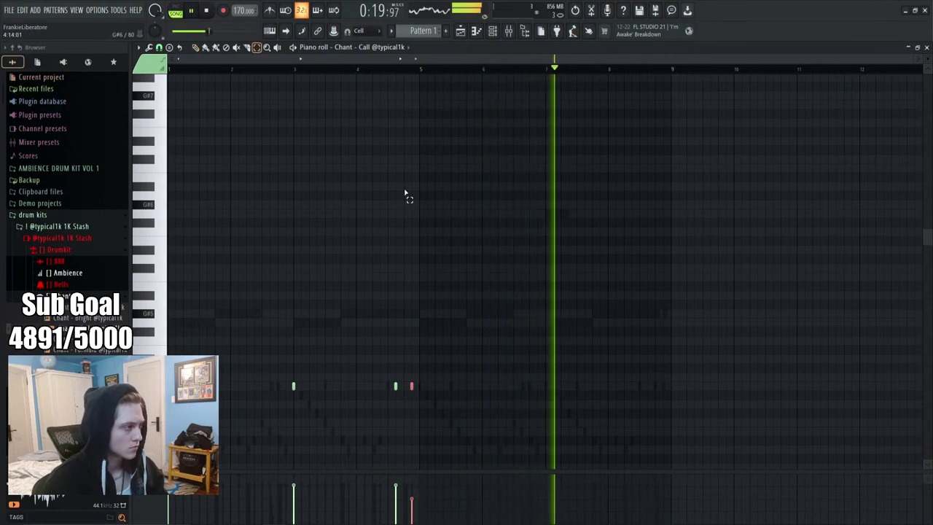
key("ctrl+a")
key("ctrl+b")
key("ctrl+d")
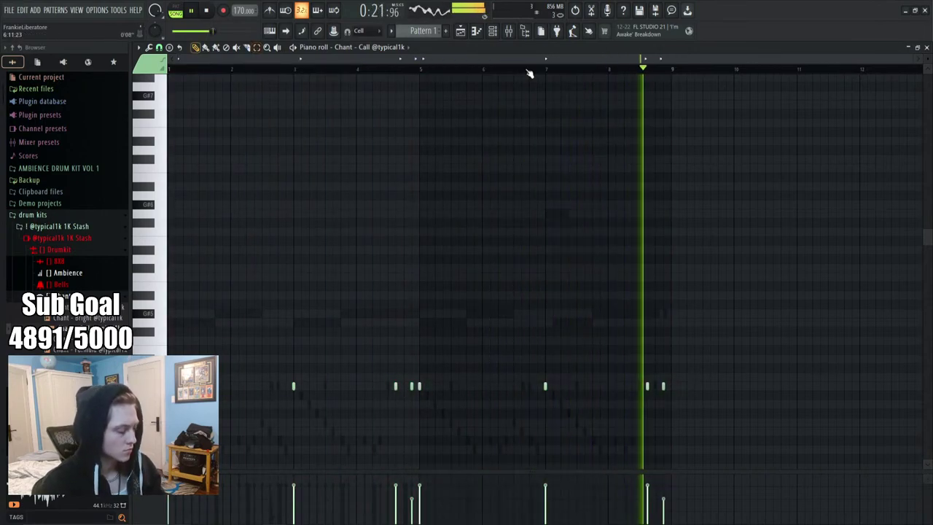
Route the Chant - Call channel to mixer track 6 and add the cosmic perc sample from AMBIENCE DRUM KIT VOL 1 as a new channel
left_click(492, 32)
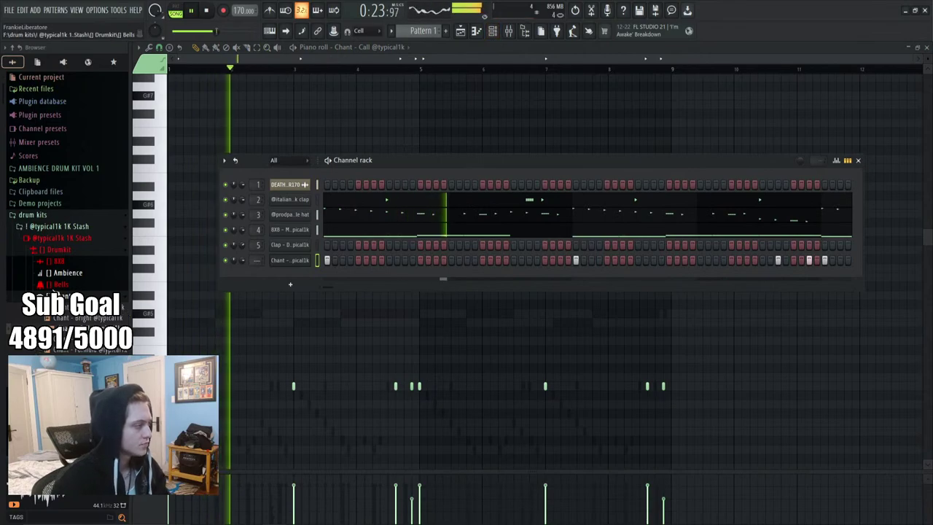
left_click(36, 214)
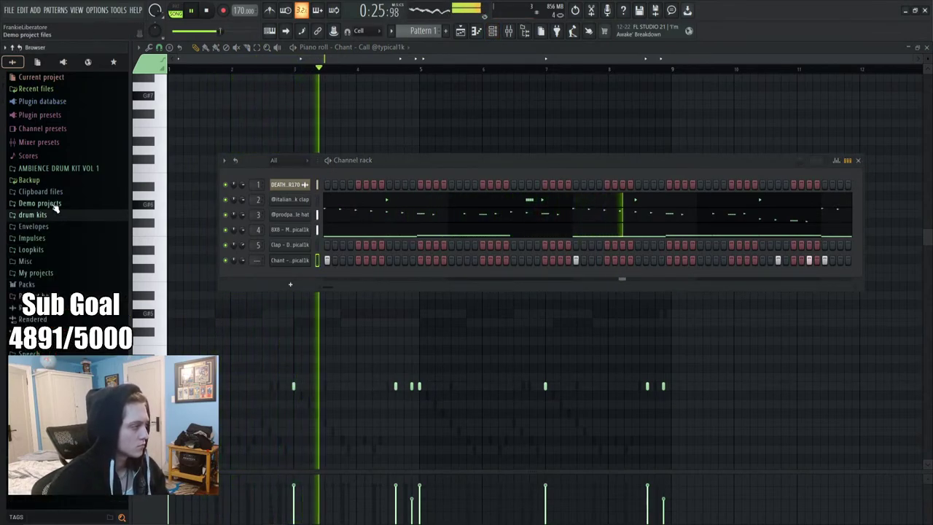
left_click(58, 167)
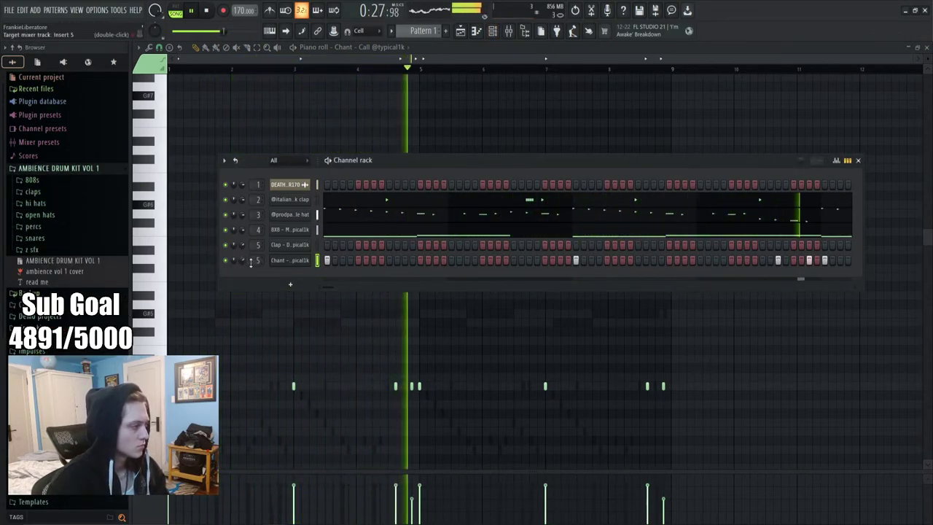
left_click(33, 226)
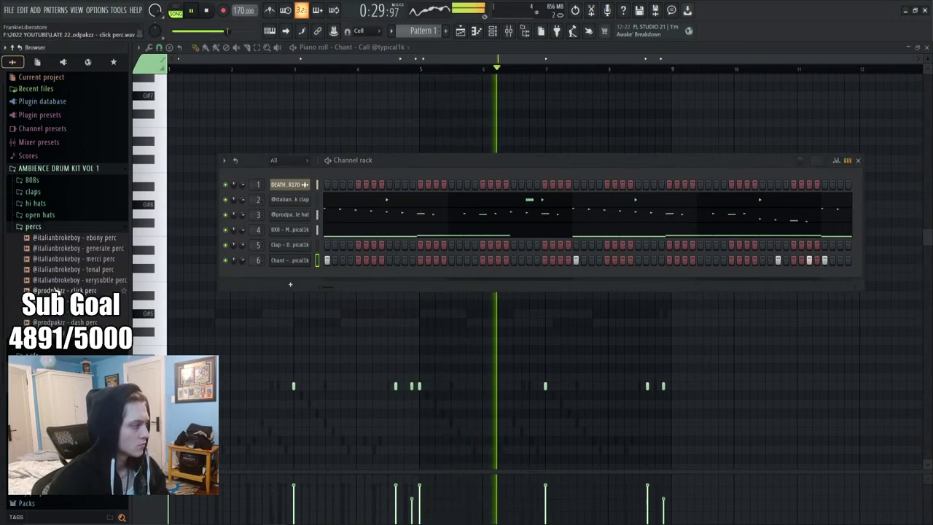
left_click_drag(73, 319, 346, 287)
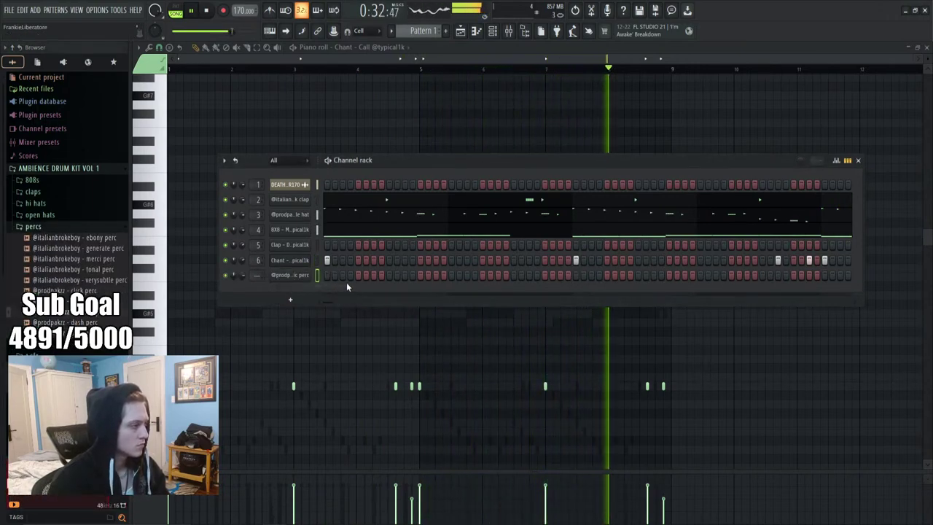
Place a cosmic perc hit on step 17, route the channel to mixer track 7 and set its volume to about 83%
left_click(420, 276)
key("space")
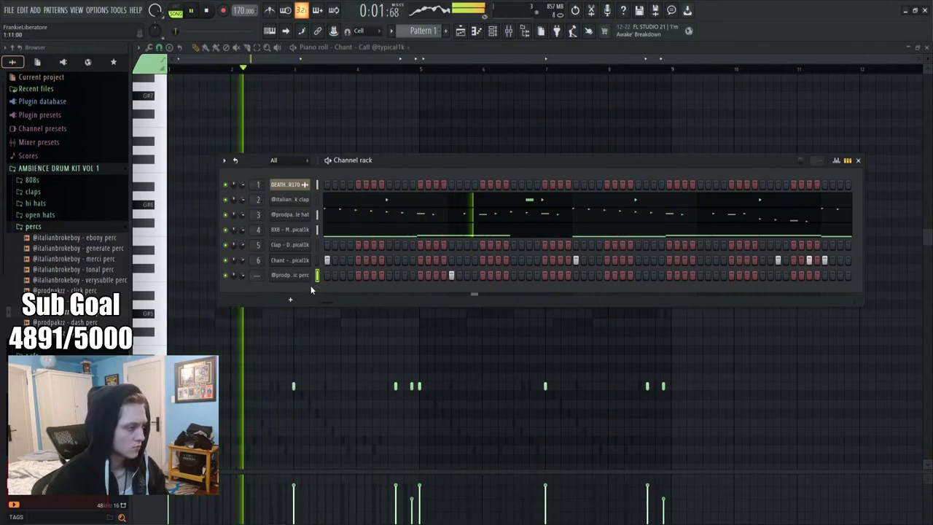
scroll(258, 275, "up", 7)
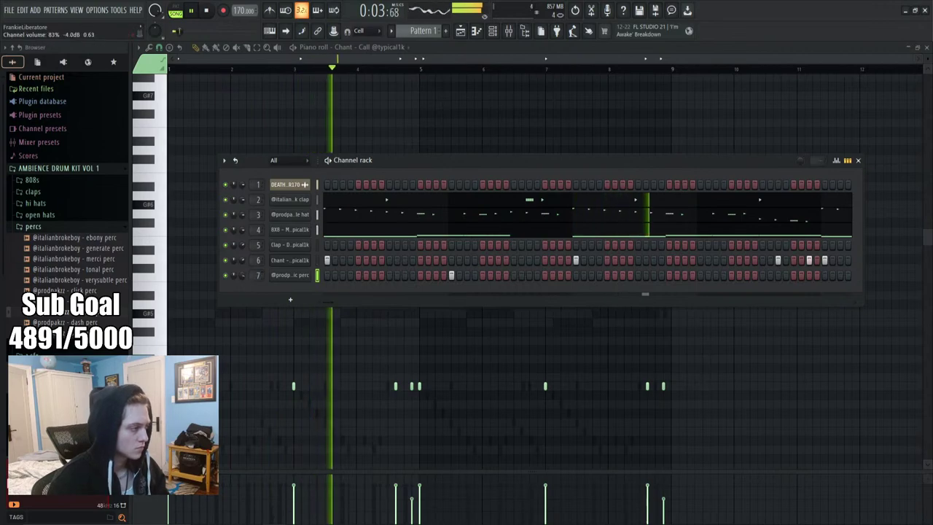
Shift the cosmic perc's frequency balance to about 19% with the sampler's precomputed EQ
left_click(293, 276)
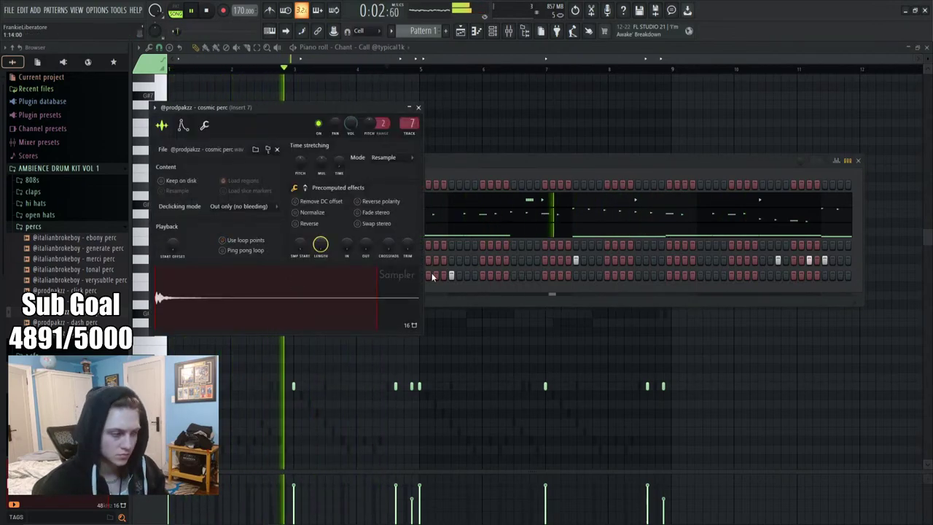
left_click(307, 188)
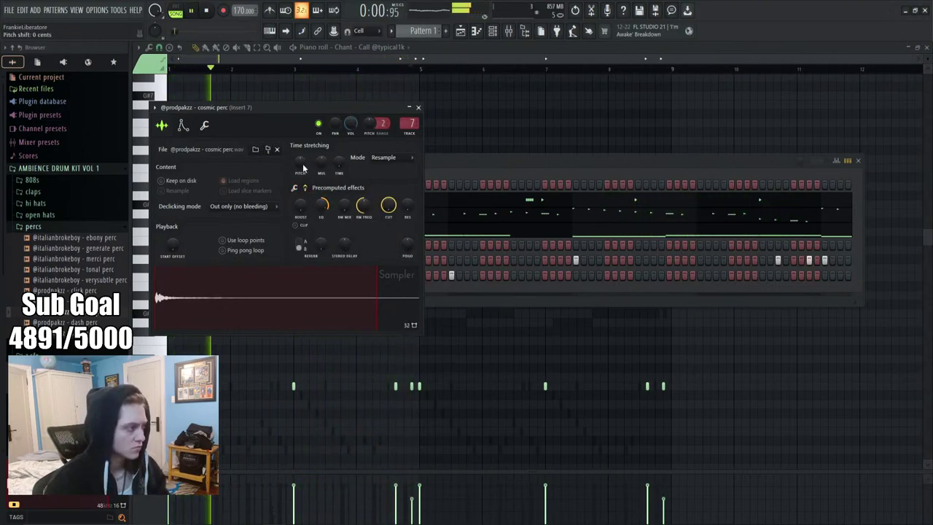
left_click(306, 188)
left_click(305, 188)
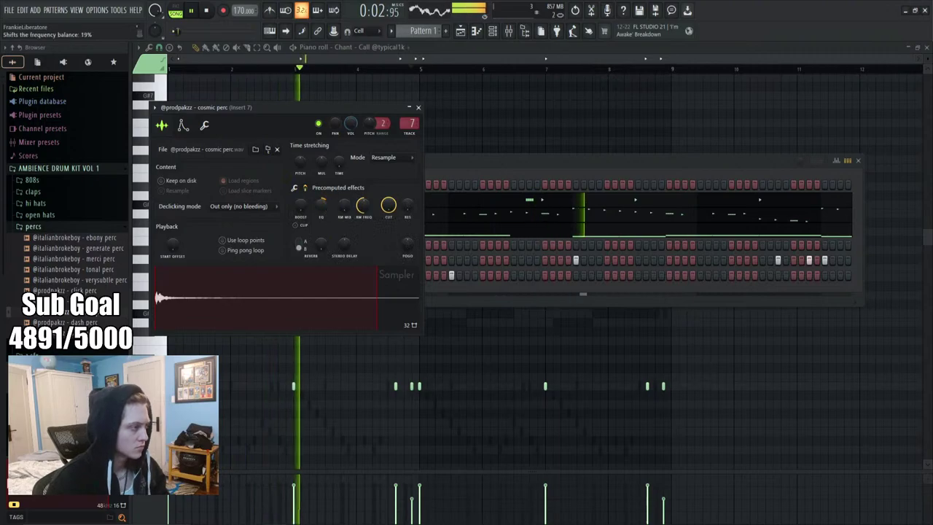
left_click(418, 107)
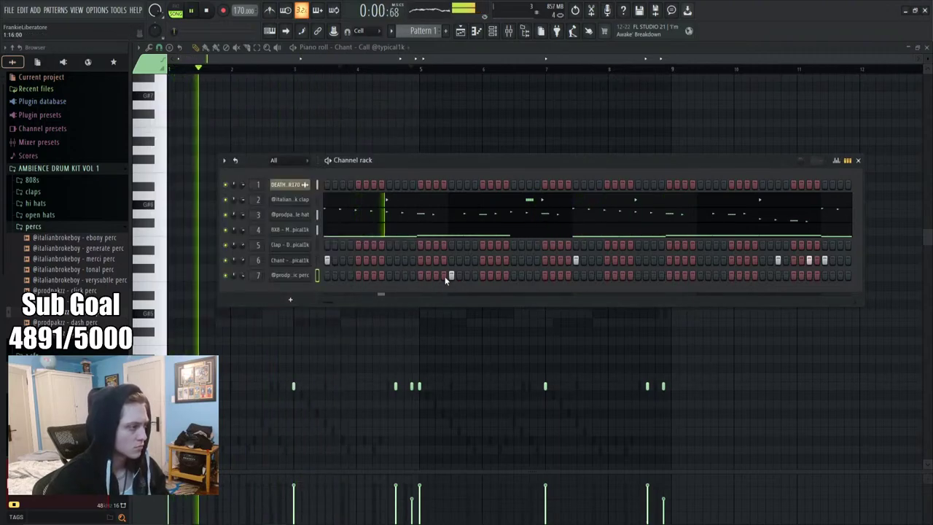
key("space")
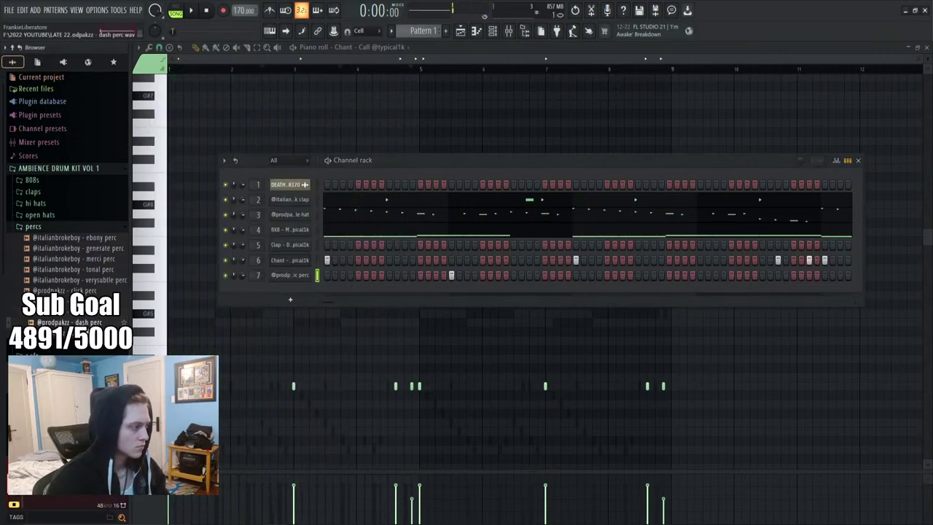
Replace the cosmic perc with the dash perc sample and program hits on steps 21, 23 and 24
key("space")
left_click_drag(65, 323, 290, 276)
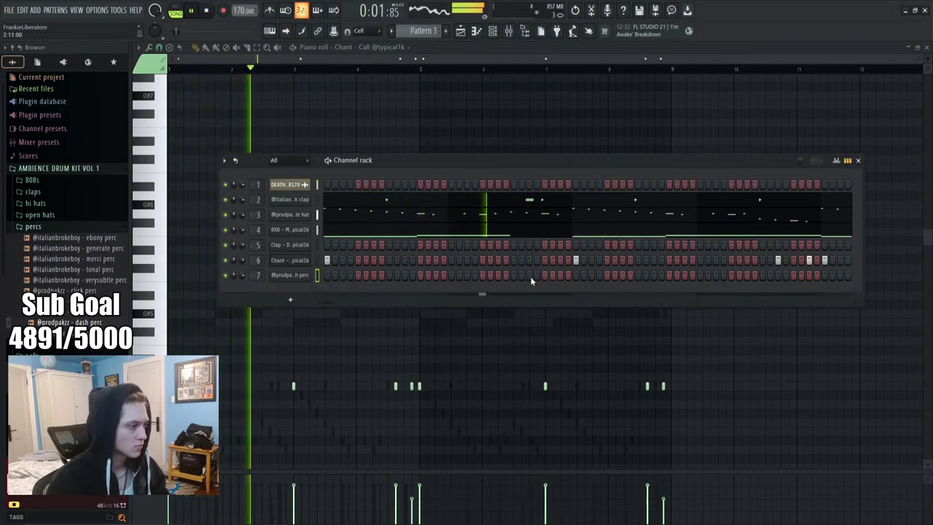
left_click(529, 275)
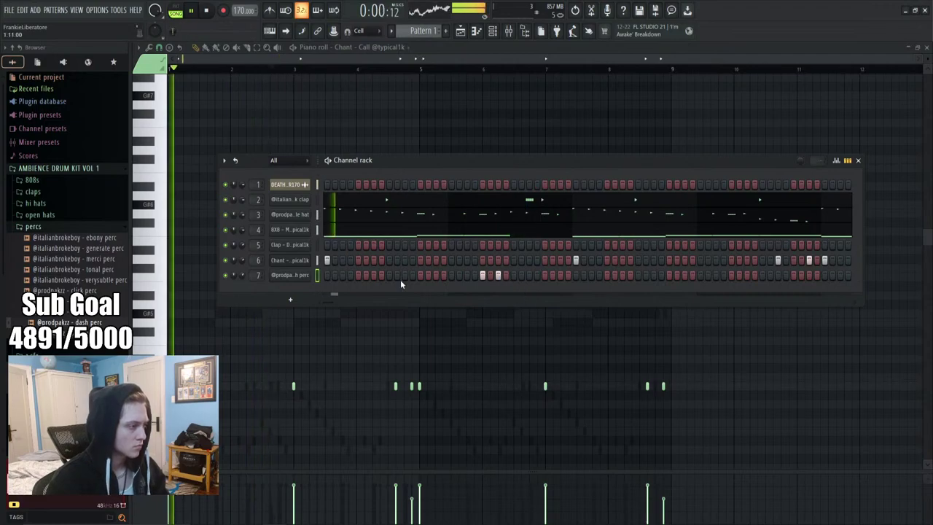
Reset the precomputed EQ on the dash perc channel to neutral and stop playback
left_click(290, 276)
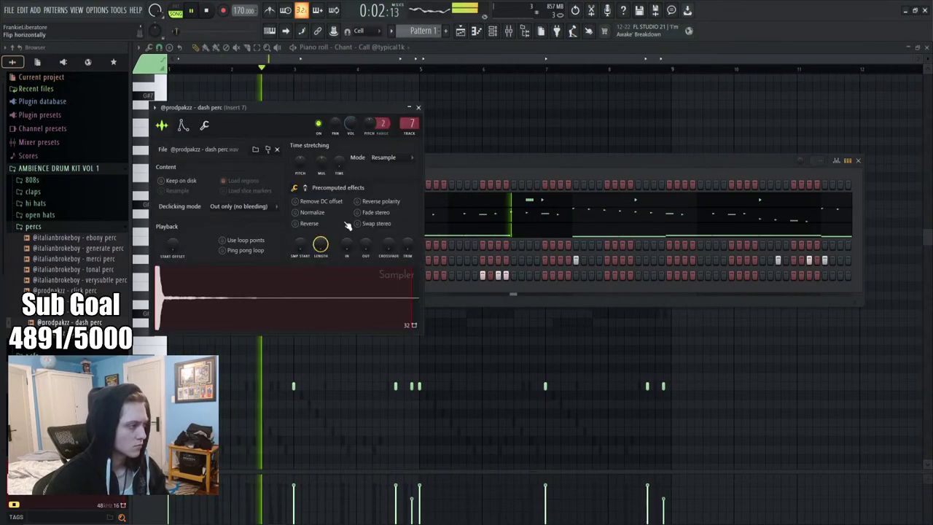
left_click(306, 187)
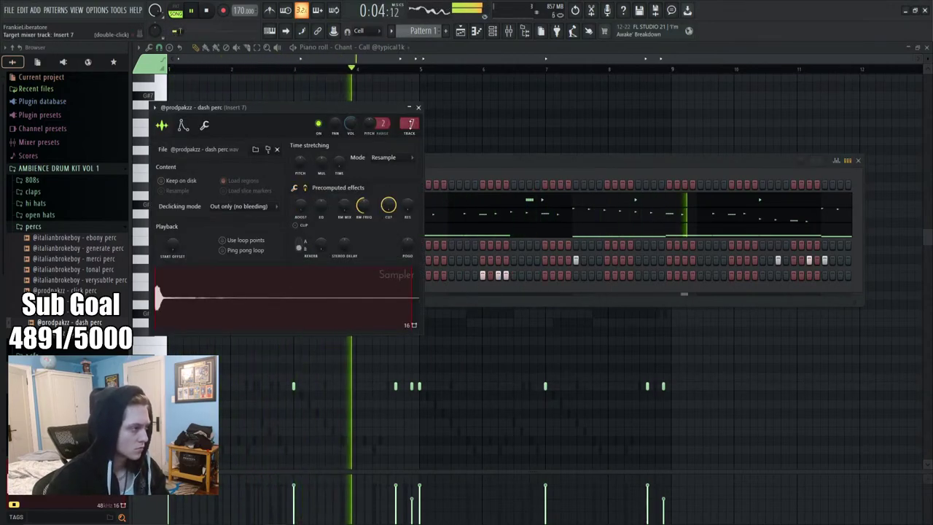
key("space")
key("Escape")
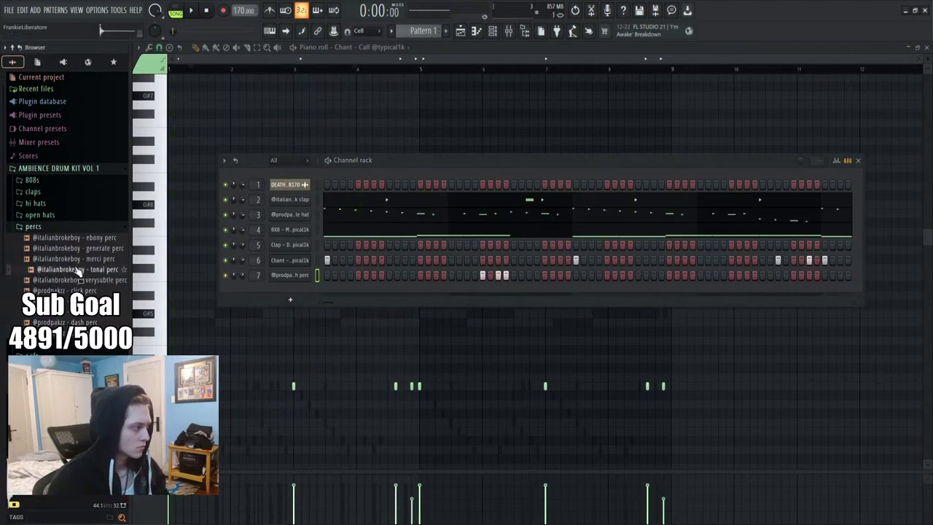
Replace the dash perc with the tonal perc sample and remove its hit on step 8 of bar 2
right_click(291, 275)
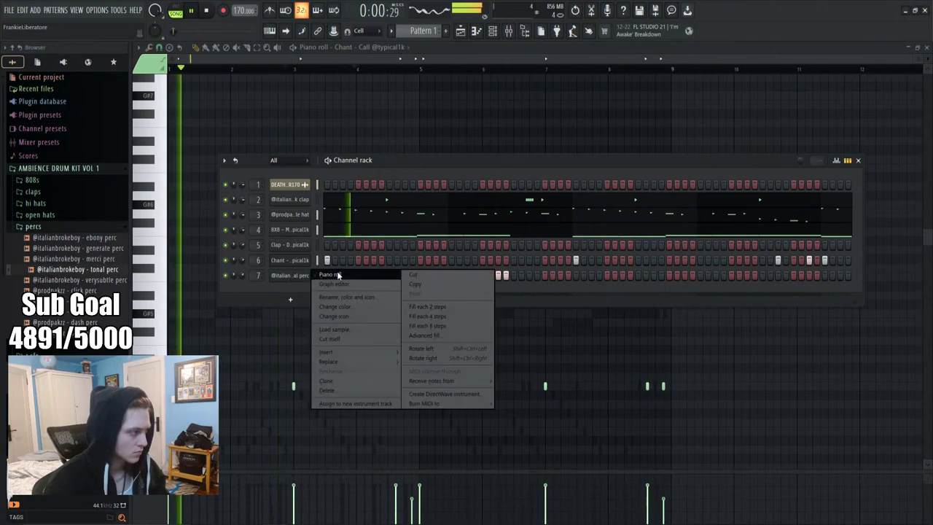
left_click(334, 272)
scroll(217, 76, "up", 4)
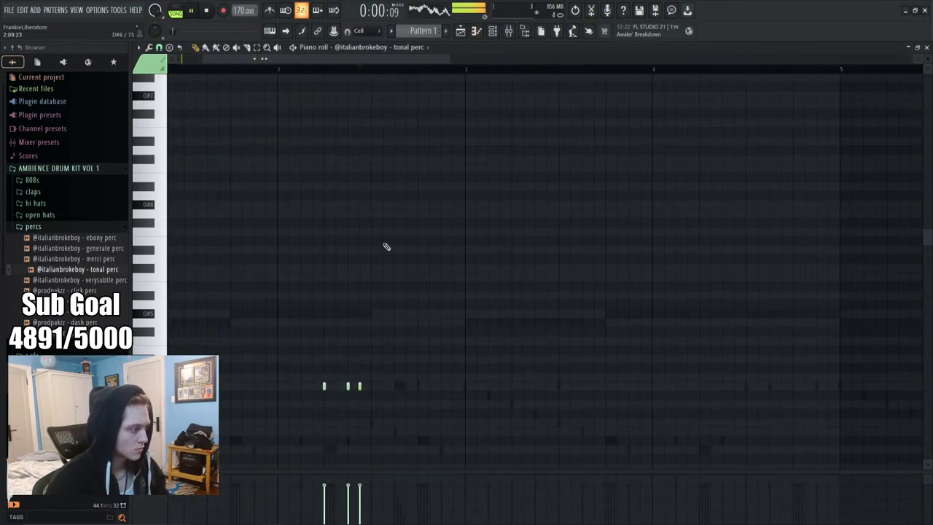
right_click(359, 386)
right_click(348, 386)
left_click(348, 385)
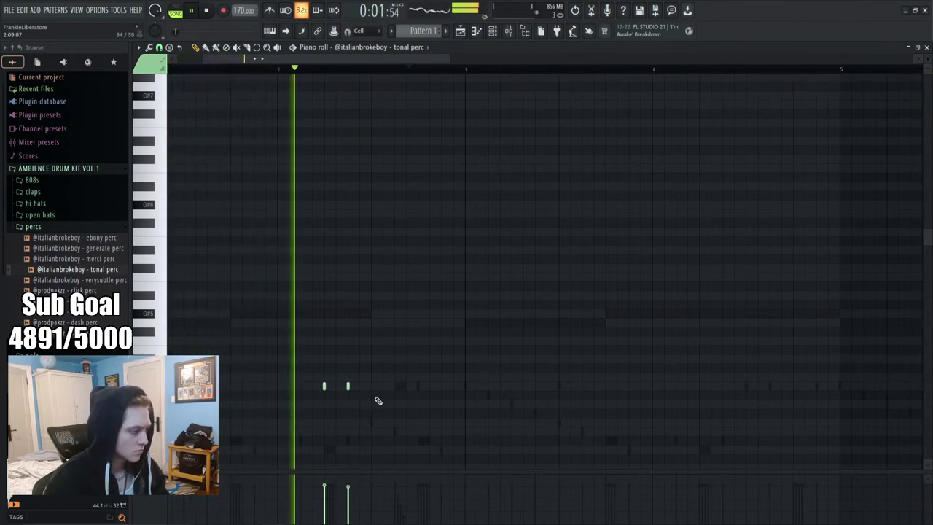
Place two more tonal perc hits at C5 on steps 11 and 13 of bar 2
left_click(382, 386)
key("space")
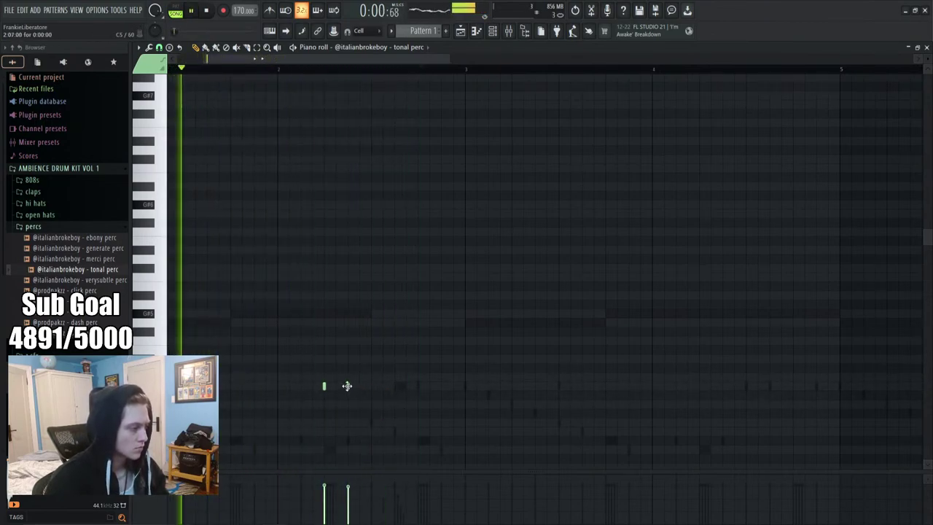
left_click(406, 386)
left_click(430, 386)
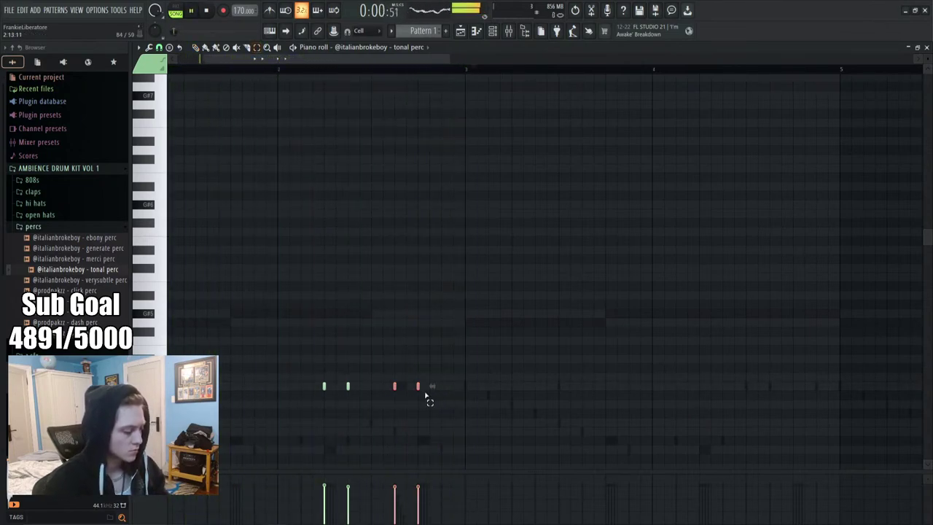
Arpeggiate the two new tonal perc hits into four-note rolls, with velocities falling across the first roll and rising across the second
key("alt+a")
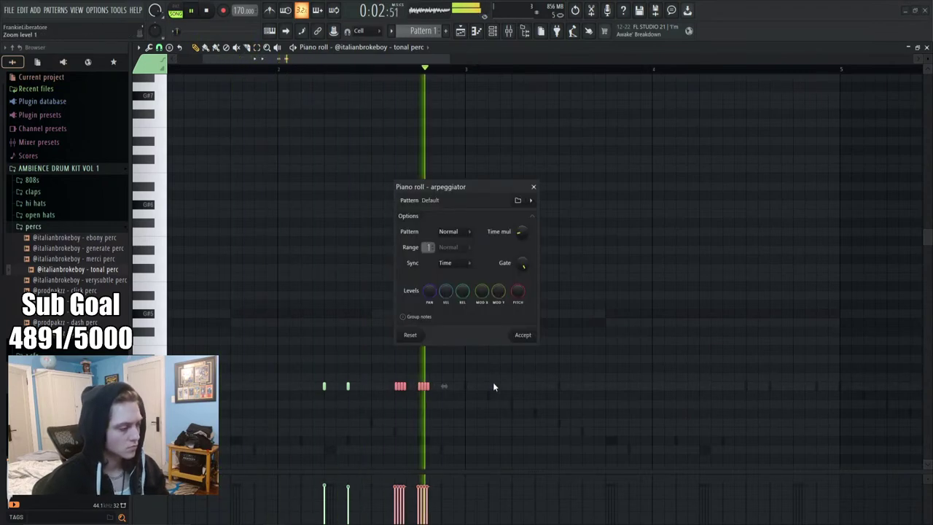
left_click(522, 337)
key("space")
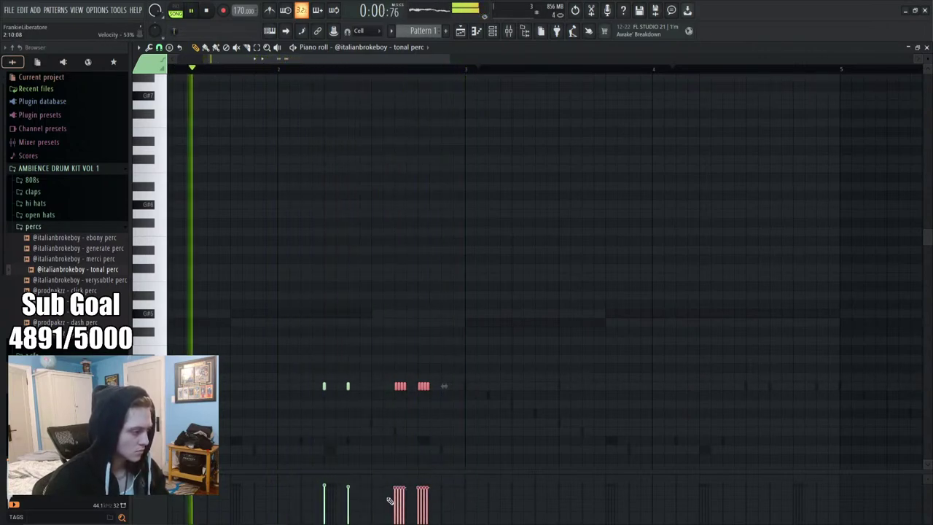
left_click_drag(392, 499, 453, 482)
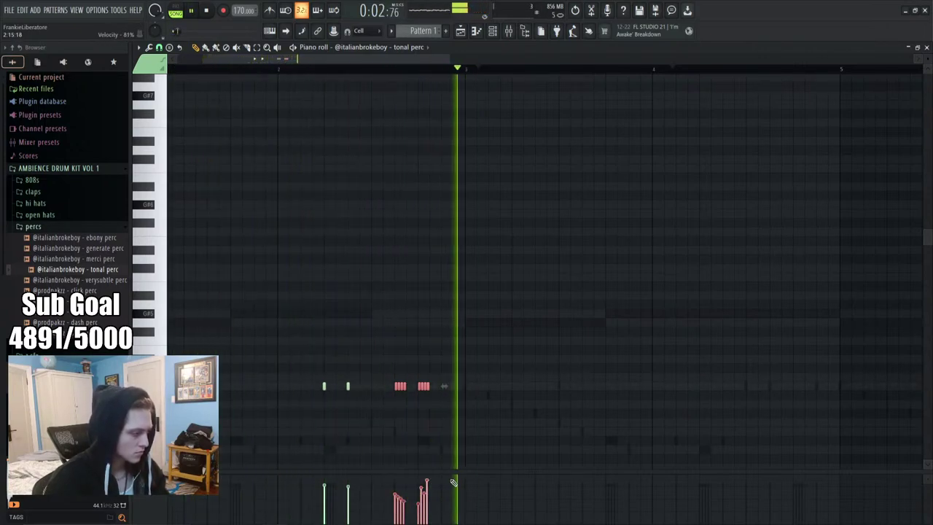
scroll(412, 72, "down", 1)
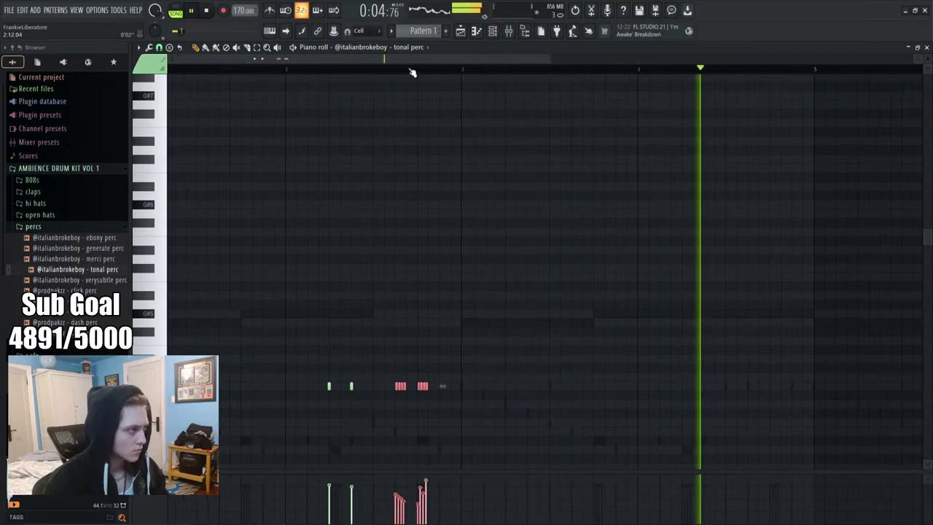
Repeat the tonal perc notes of bars 1–4 in bars 5–8 and soften the last hit of the copied second roll to about 66% velocity
scroll(412, 72, "down", 3)
left_click_drag(423, 64, 175, 67)
key("ctrl+b")
key("ctrl+d")
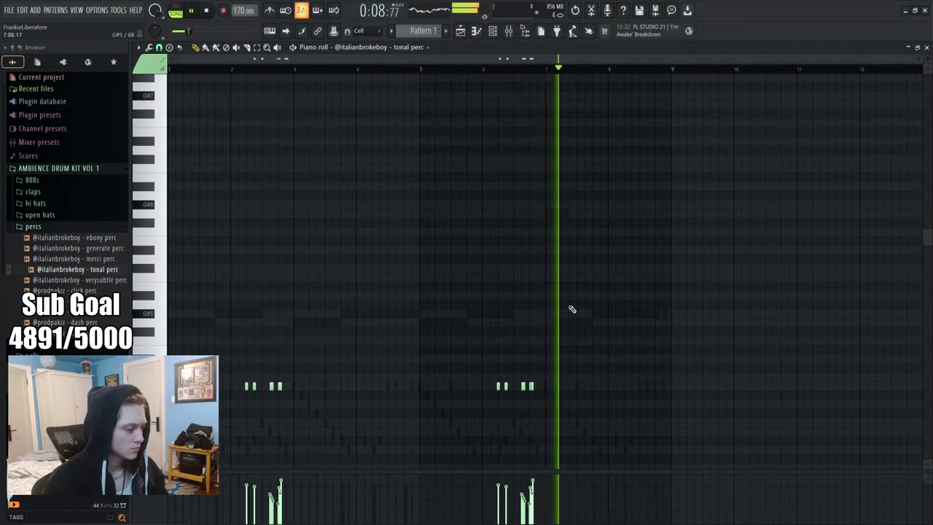
scroll(546, 75, "up", 4)
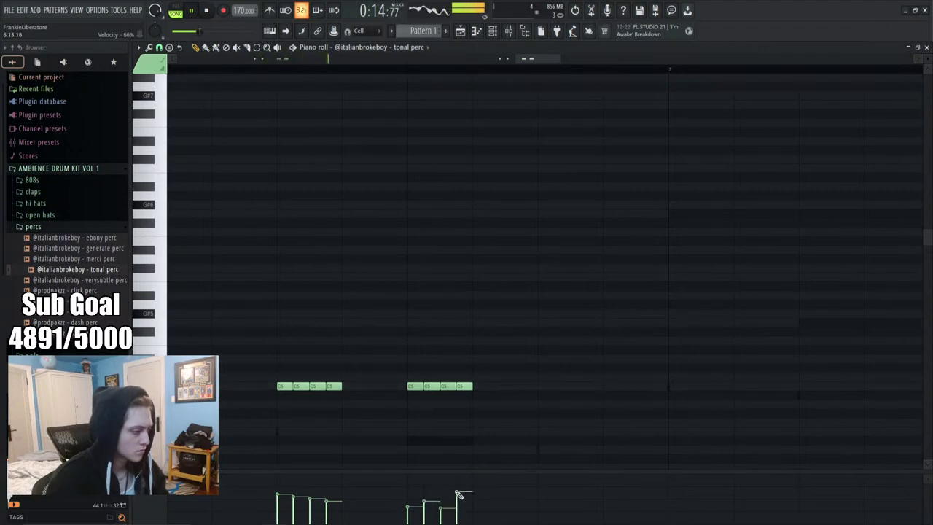
scroll(421, 73, "down", 4)
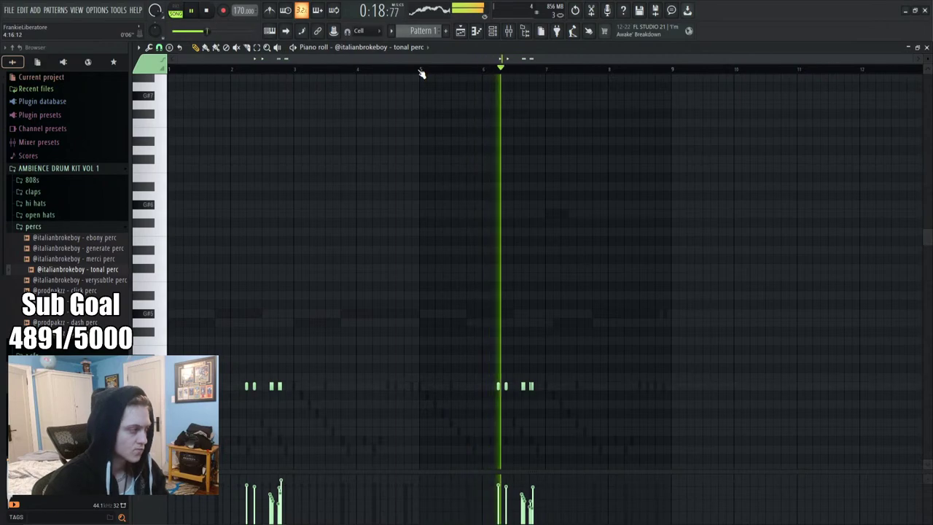
Add the white snare sample as a channel on mixer track 8 and place its hits on steps 17, 49 and 53
left_click(493, 35)
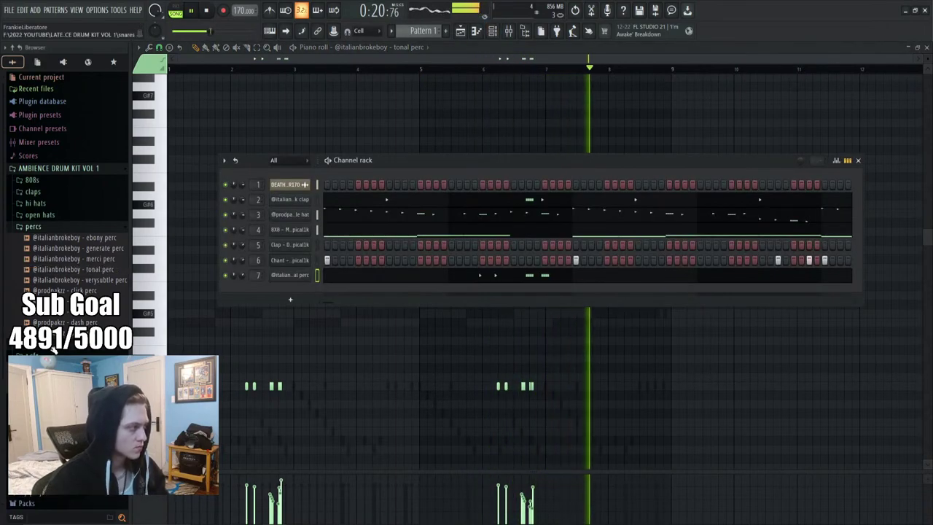
left_click_drag(73, 368, 306, 295)
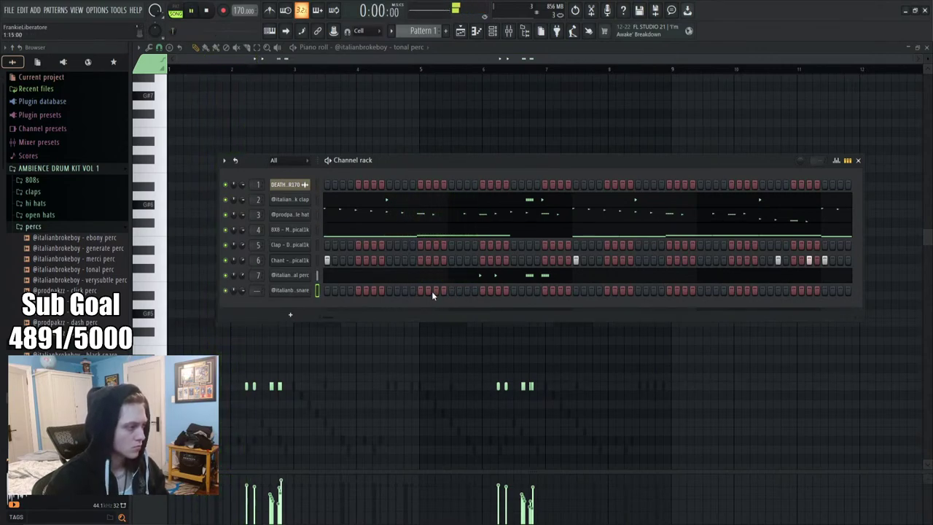
left_click(451, 289)
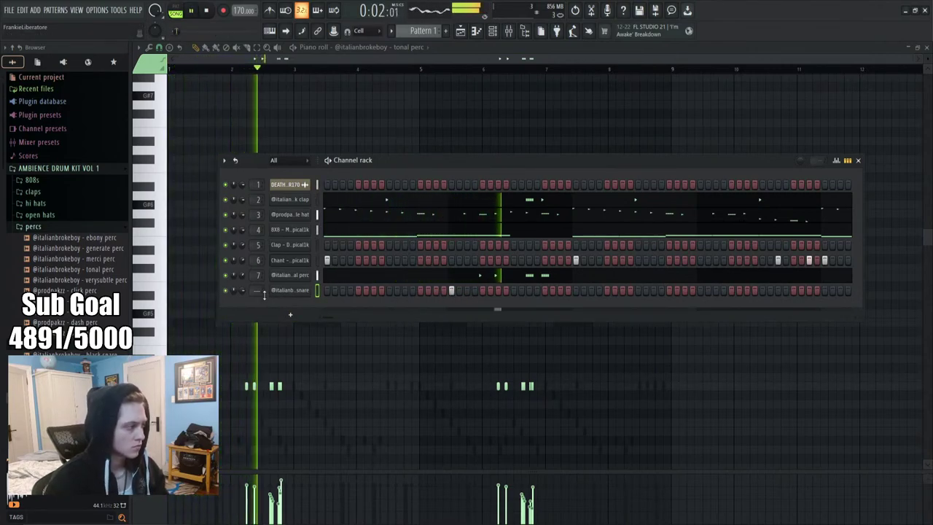
left_click(701, 290)
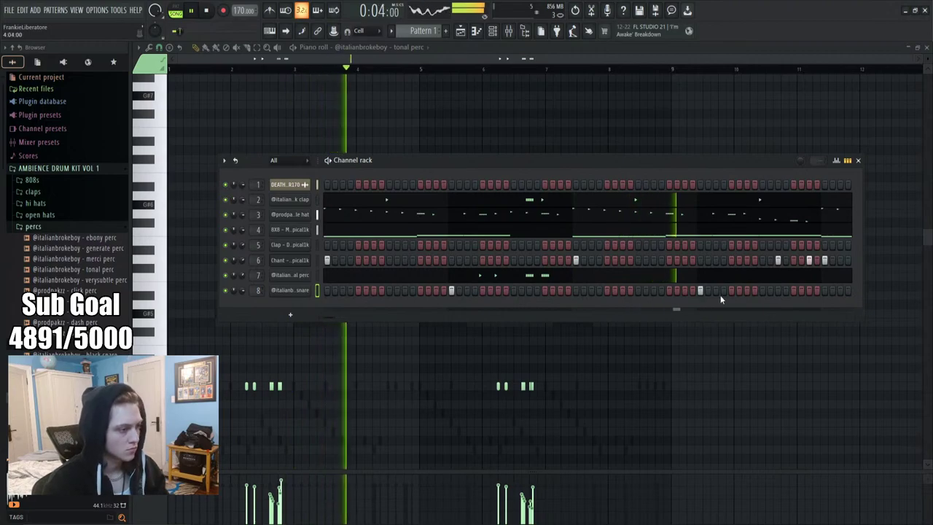
left_click(715, 290)
left_click(730, 290)
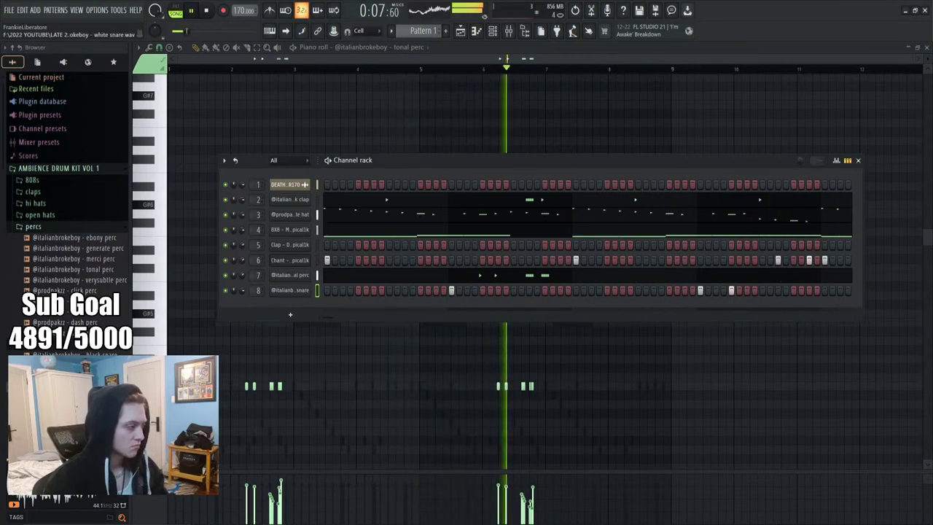
Check the white snare's channel volume and repeat its bars 1–4 hits in bars 5–8 of the piano roll
left_click(290, 290)
key("space")
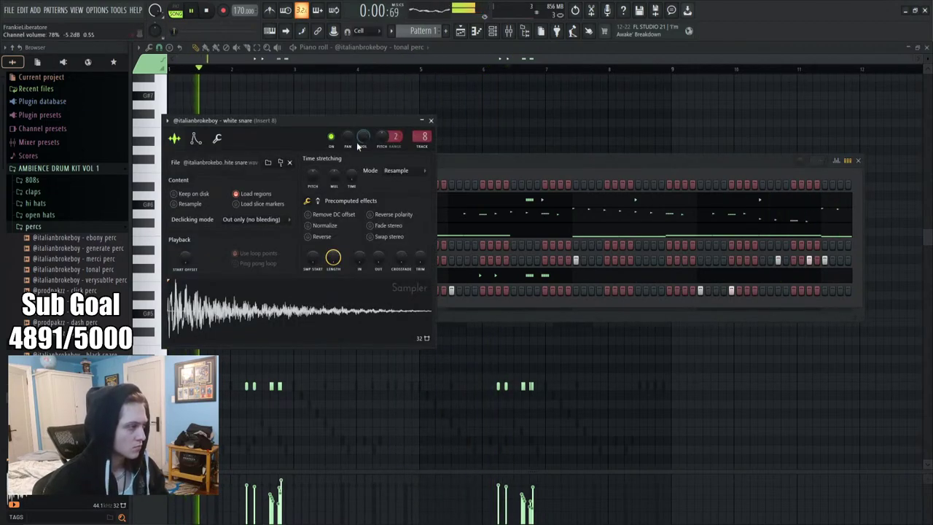
left_click(431, 120)
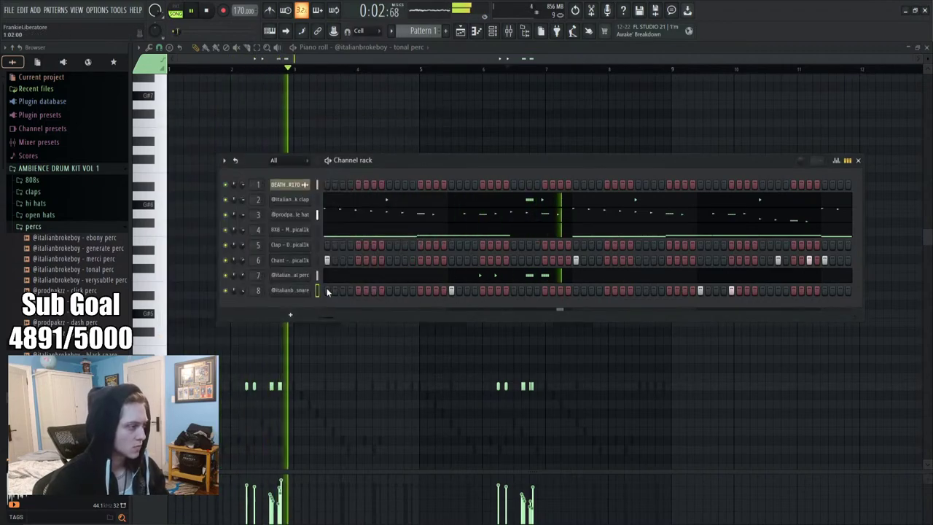
right_click(338, 291)
left_click(342, 295)
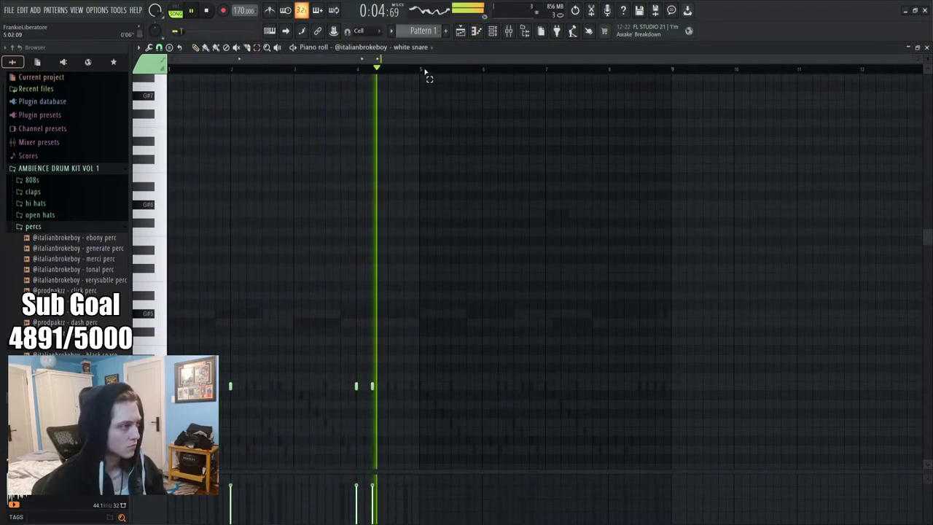
key("ctrl+a")
key("ctrl+b")
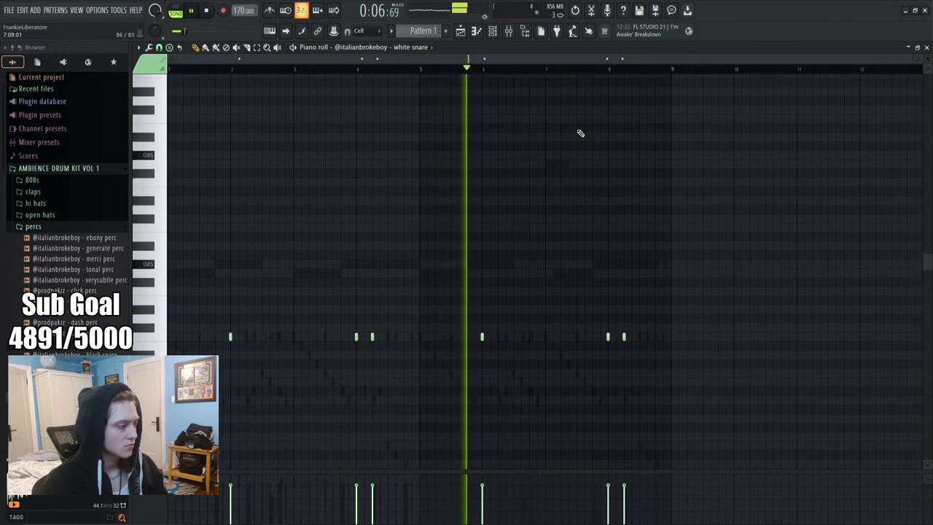
Load Fruity Delay 2 with the Weird (send) preset on mixer Insert 8 and lower its mix level
key("F9")
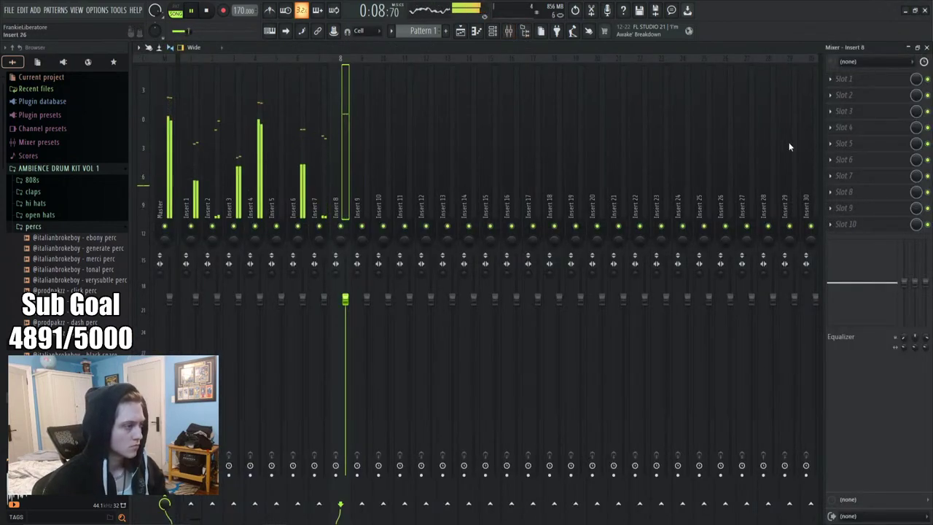
left_click(838, 79)
left_click(624, 264)
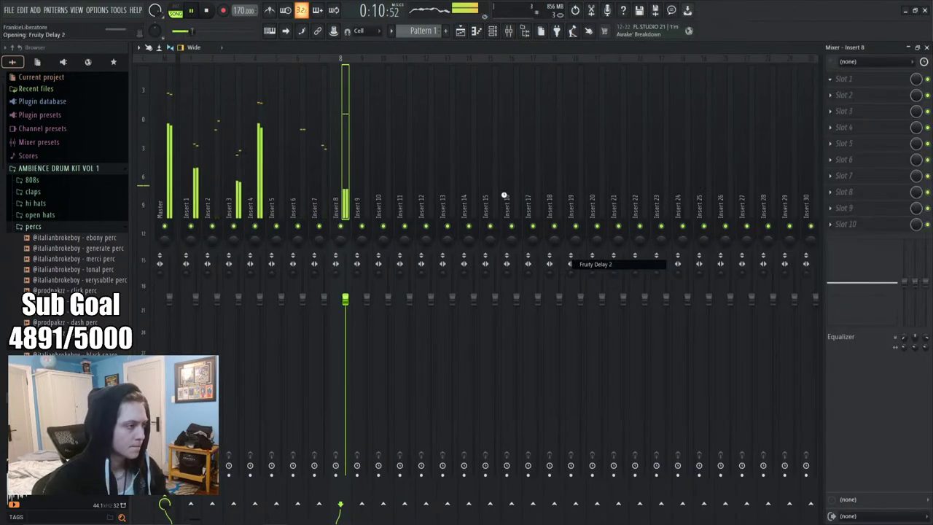
left_click(317, 122)
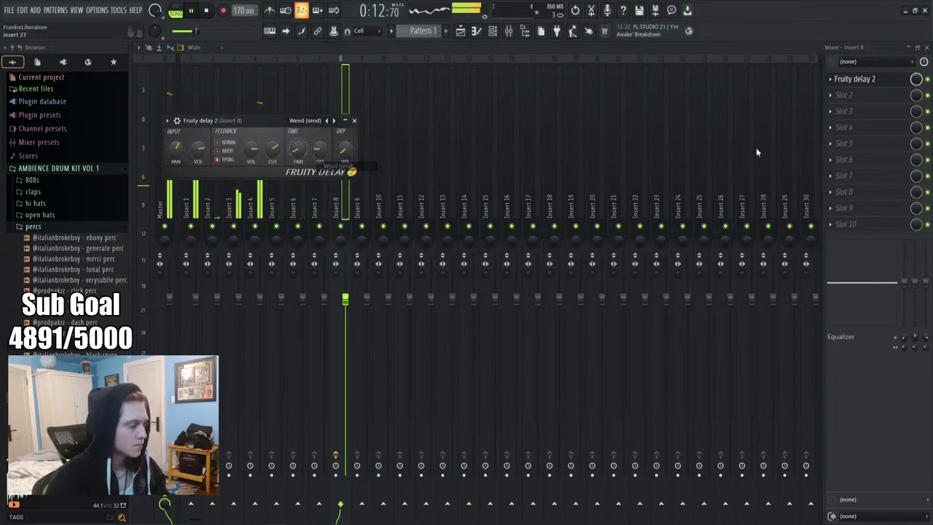
left_click_drag(917, 82, 917, 110)
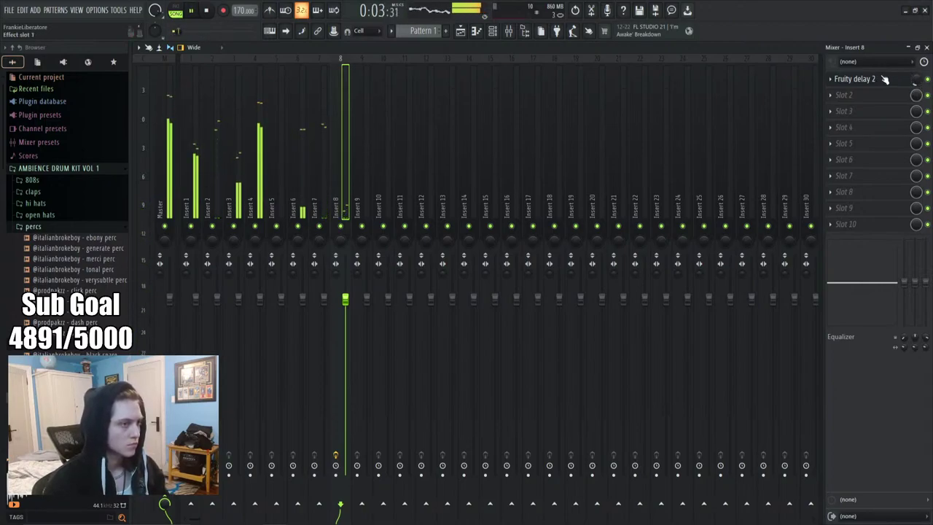
Switch the Fruity Delay 2 on Insert 8 to the Widen preset
left_click(825, 80)
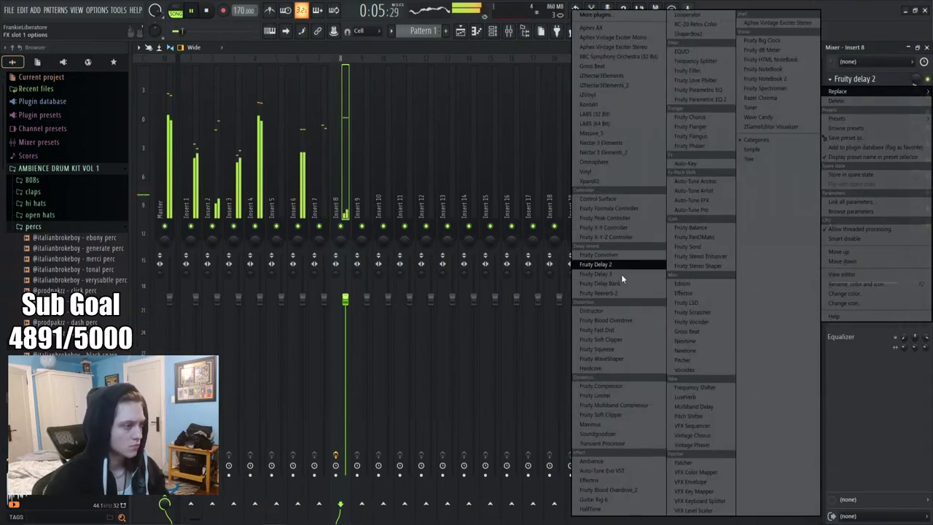
left_click(853, 79)
left_click(853, 78)
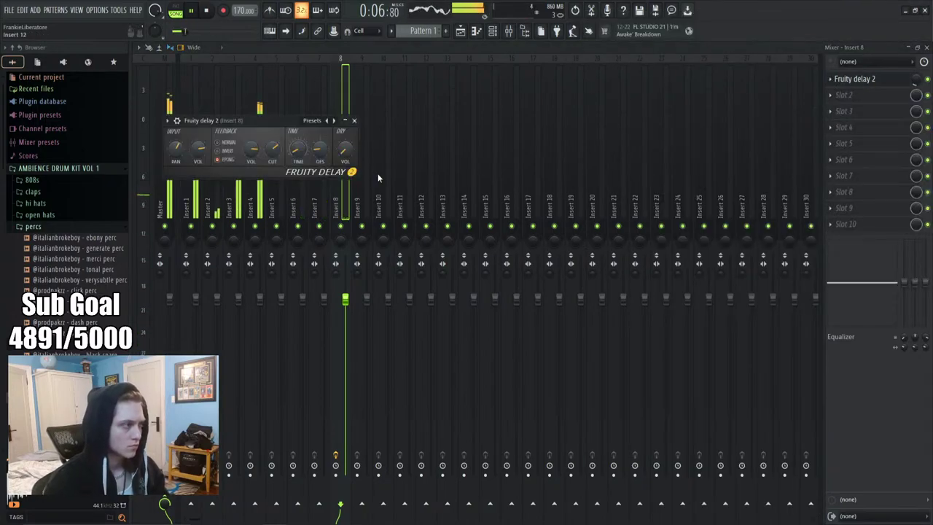
left_click(311, 120)
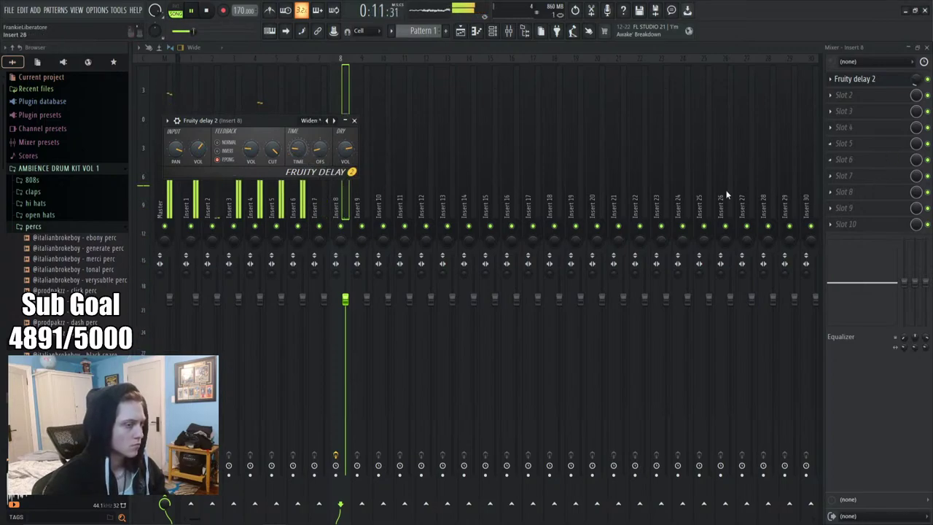
Audition the snare's delay with Insert 8 soloed, unsolo it and set the delay's mix level to 16%
left_click(342, 228)
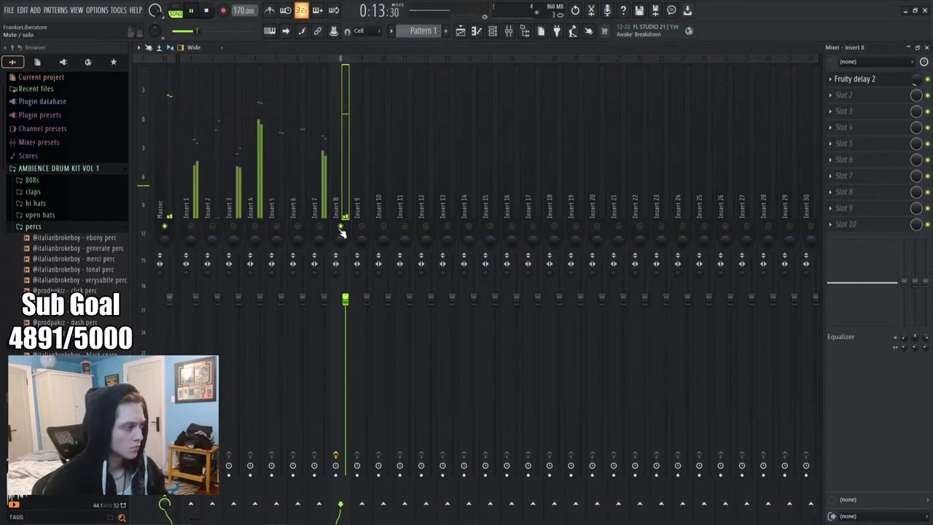
left_click(869, 83)
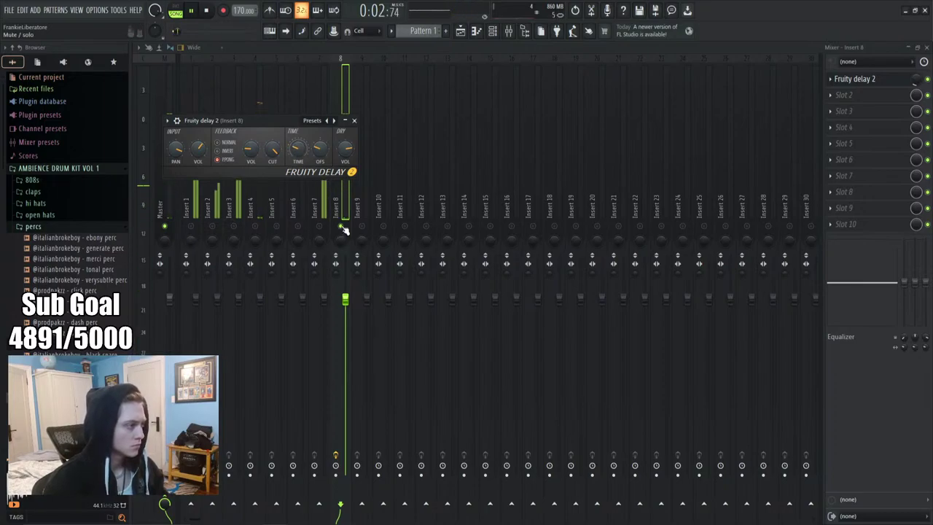
key("Escape")
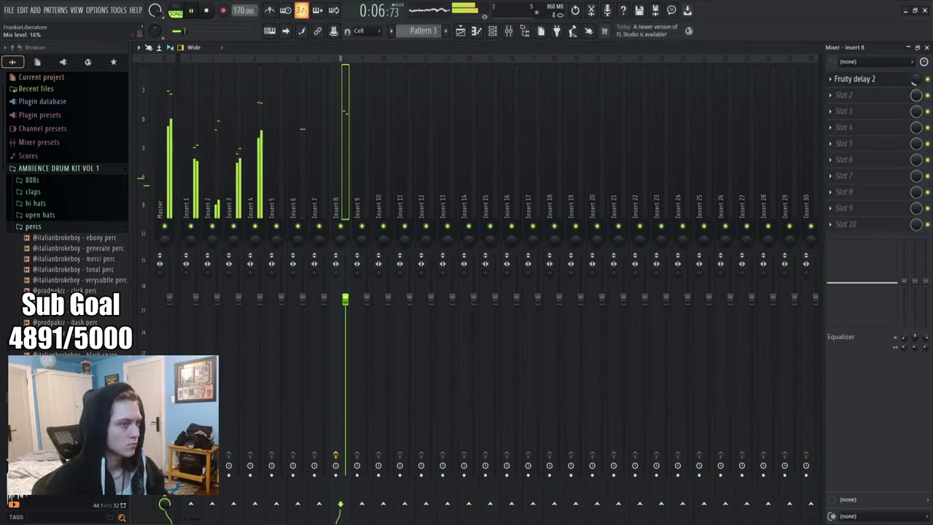
Add a quieter one-step white snare note at B4 on step 4 of bar 4
left_click(464, 31)
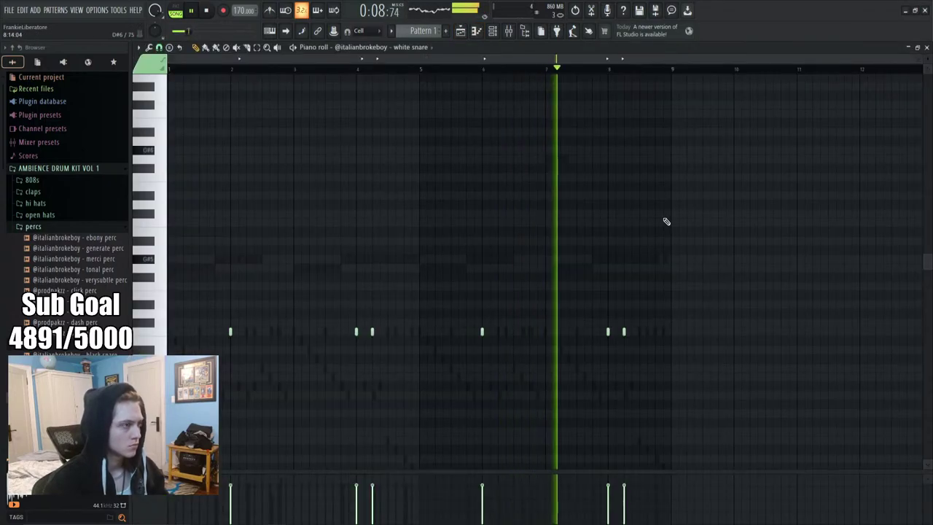
left_click_drag(632, 325, 598, 334)
left_click(629, 333)
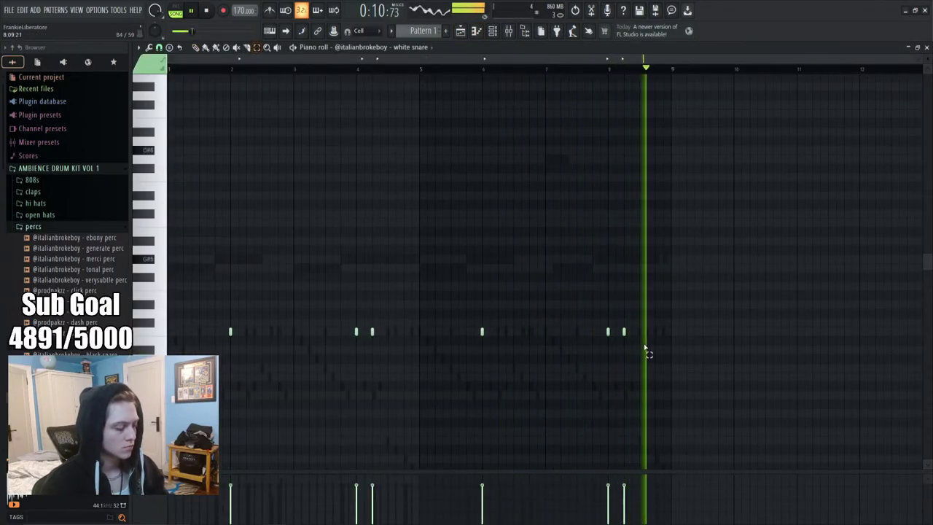
scroll(294, 71, "up", 3)
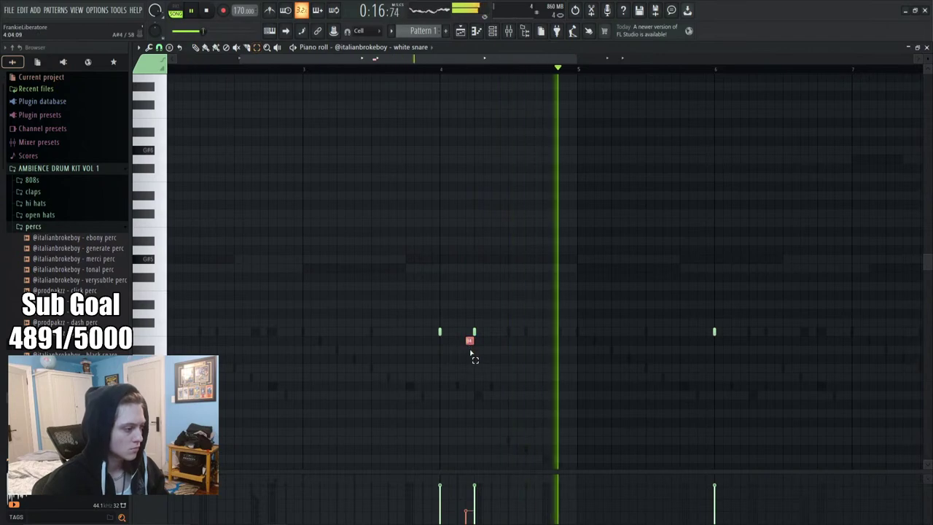
Try to arpeggiate the B4 snare note into a very dense roll with rising velocities
key("space")
key("alt+a")
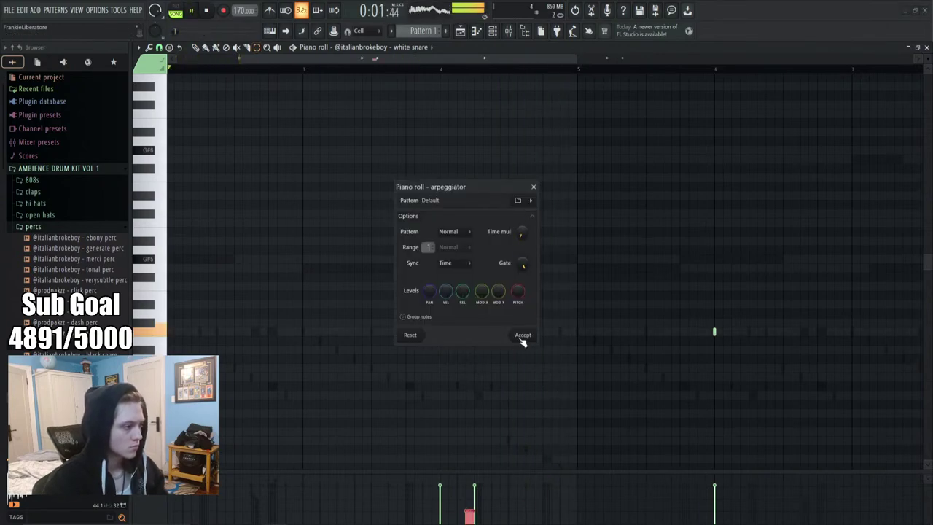
left_click(522, 337)
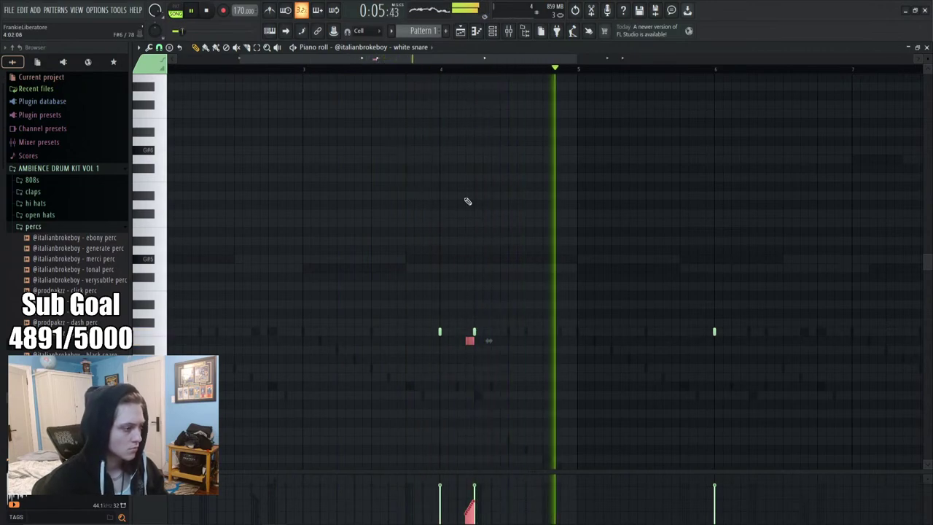
key("alt+a")
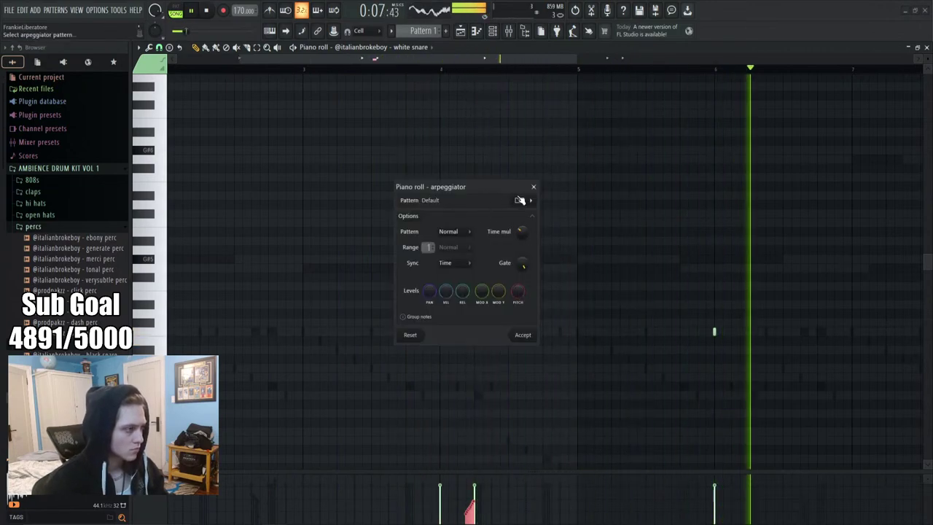
key("Escape")
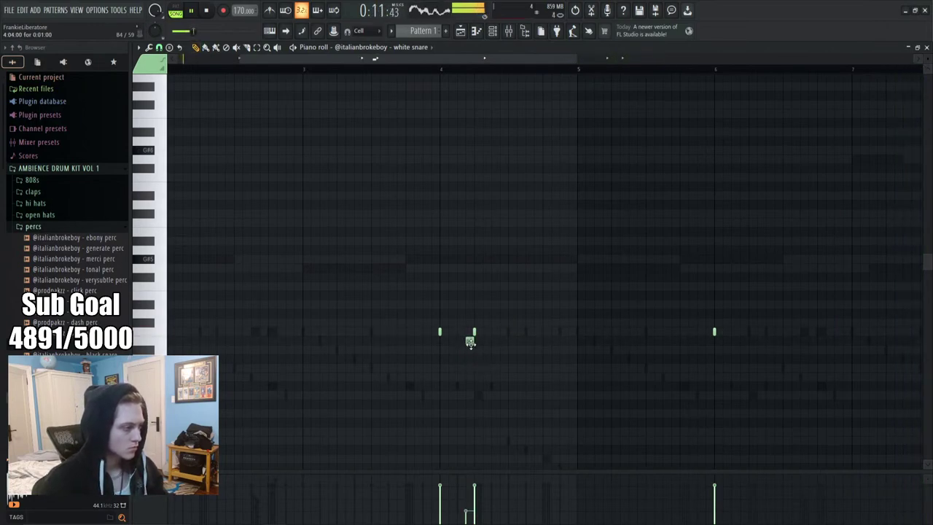
Arpeggiate the B4 snare note in bar 4 into a more widely spaced roll with rising velocities
key("alt+a")
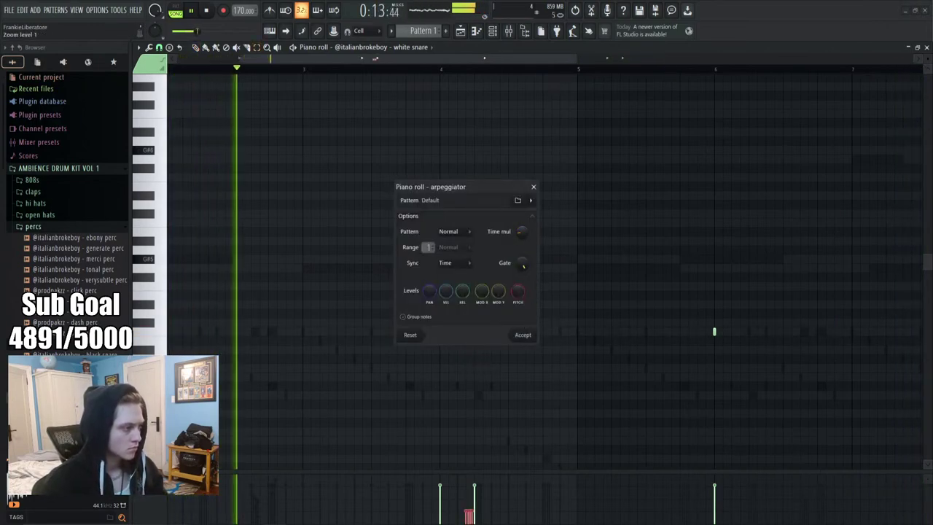
left_click(523, 335)
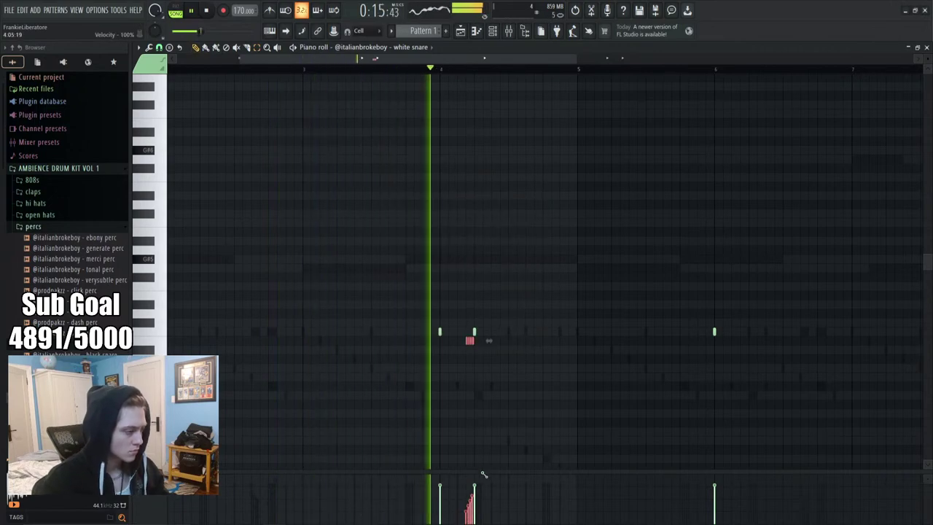
Replace the white snare hits in bars 5–8 with a copy of bars 1–4 including the B4 roll, and stop playback
scroll(421, 61, "down", 2)
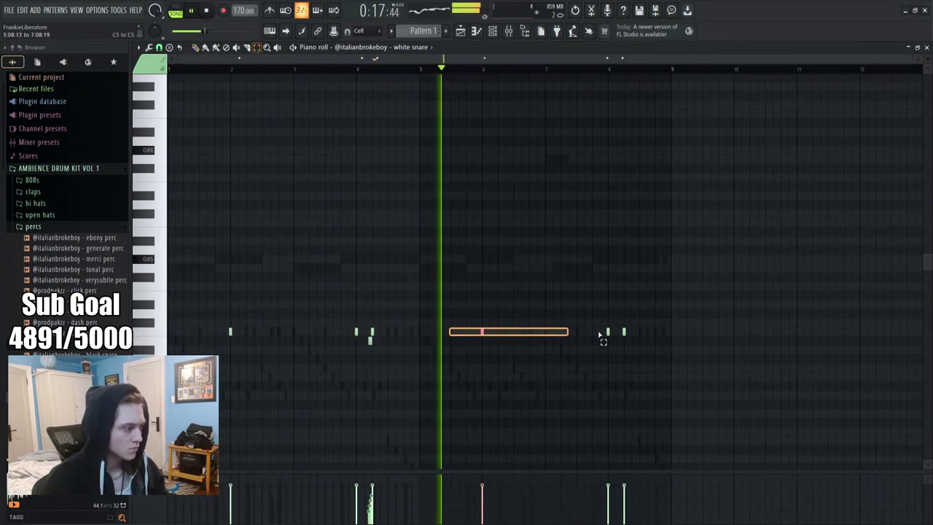
left_click_drag(599, 335, 683, 334)
key("Delete")
left_click_drag(426, 69, 231, 88)
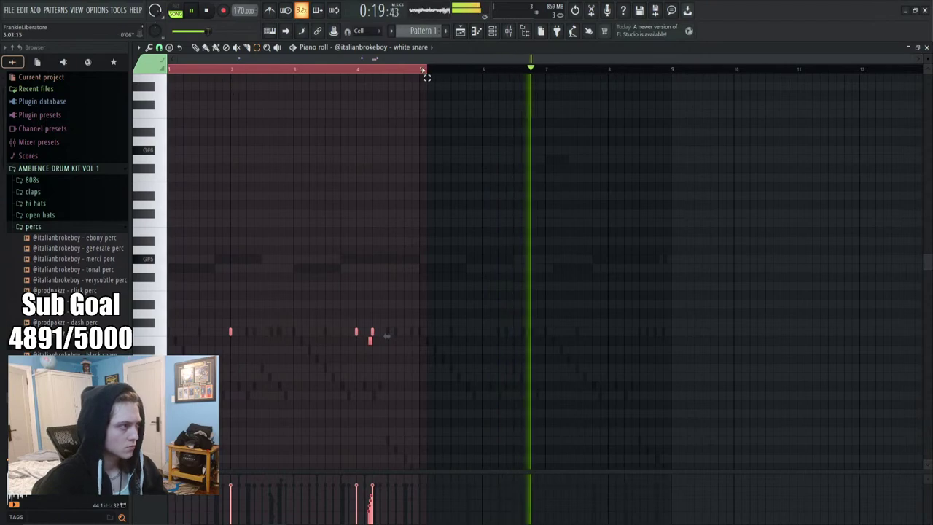
key("ctrl+b")
key("space")
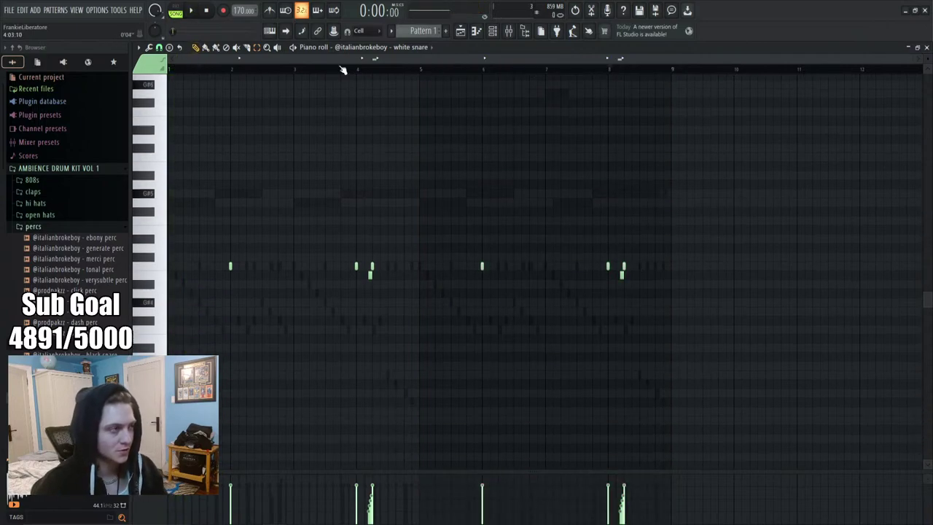
Transpose the white snare rolls in bars 4 and 8 from B4 down to F4
left_click_drag(635, 354, 357, 348)
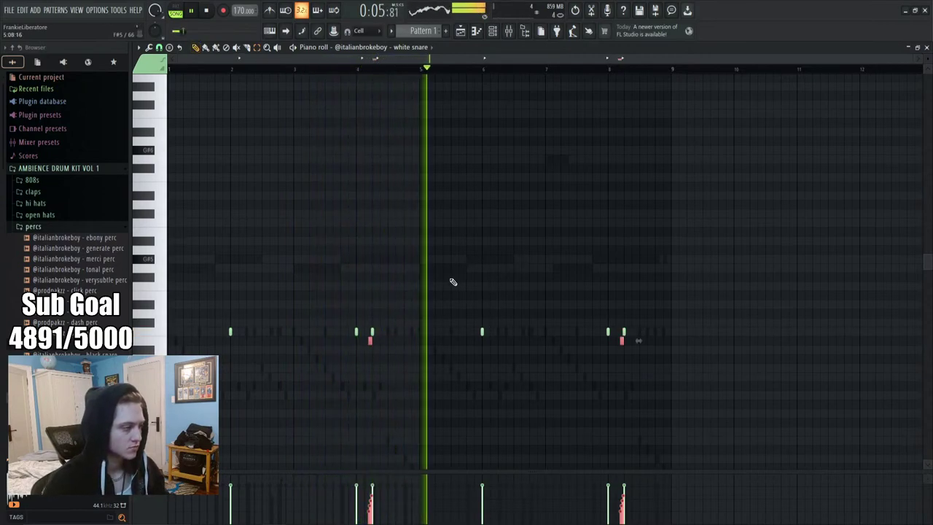
key("Down")
key("Down")
key("Down")
key("Down")
key("Down")
key("Down")
key("Down")
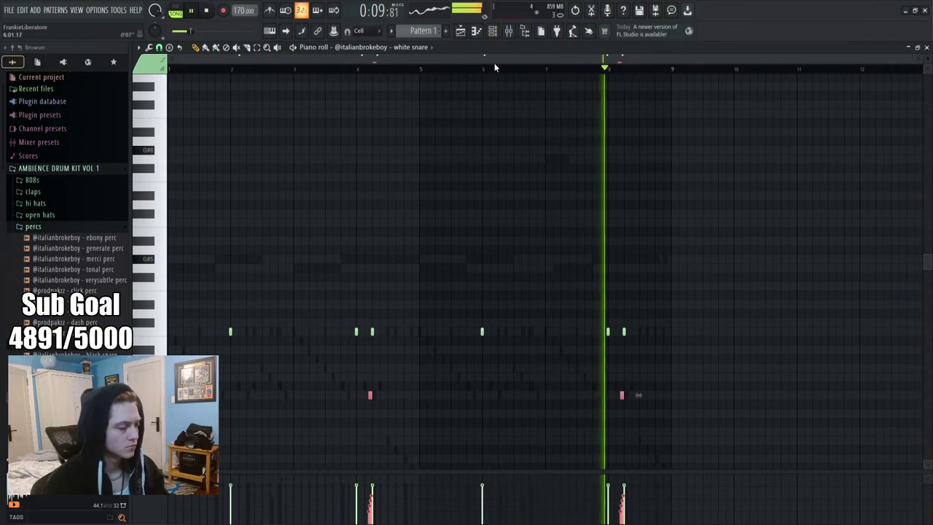
key("F6")
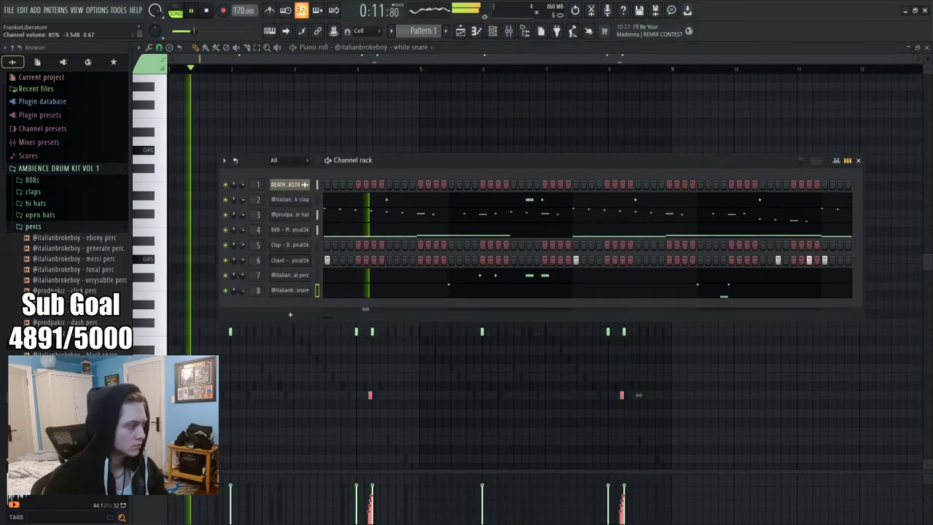
key("F6")
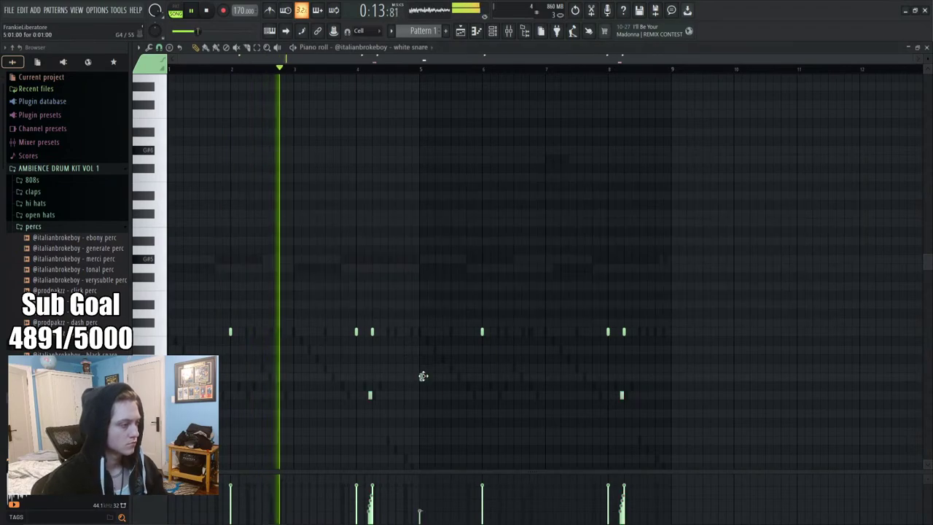
left_click(422, 377)
Add white snare hits at C5 on steps 5, 9 and 13 of bar 2 with progressively lower velocities
left_click_drag(216, 67, 254, 214)
left_click(306, 332)
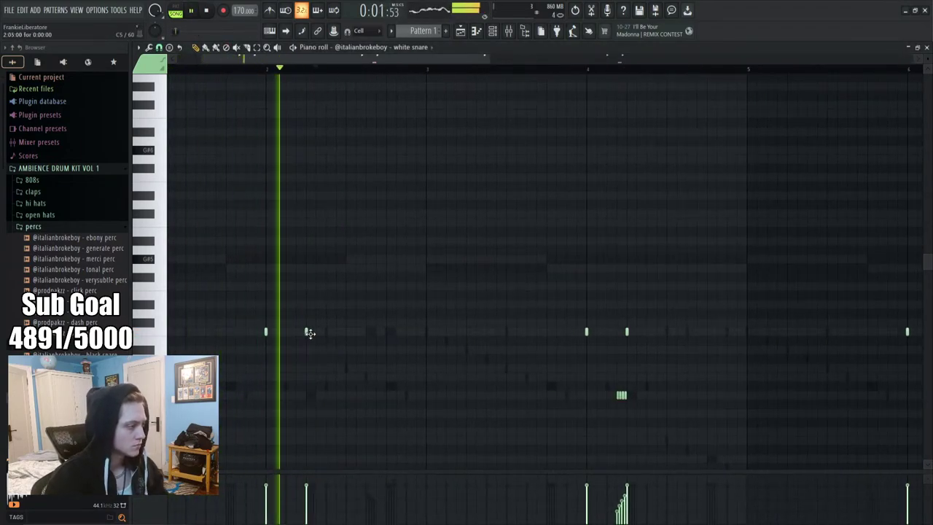
left_click(346, 332)
left_click(386, 332)
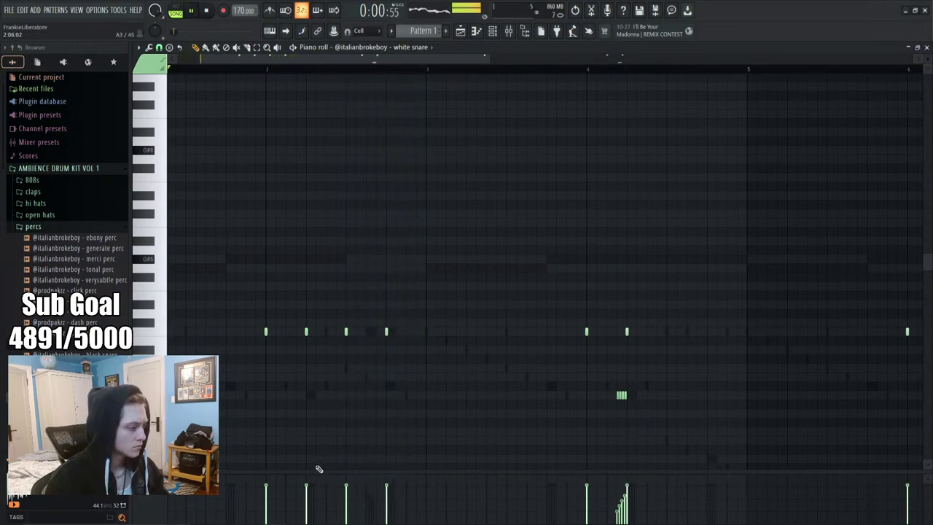
left_click_drag(306, 489, 382, 513)
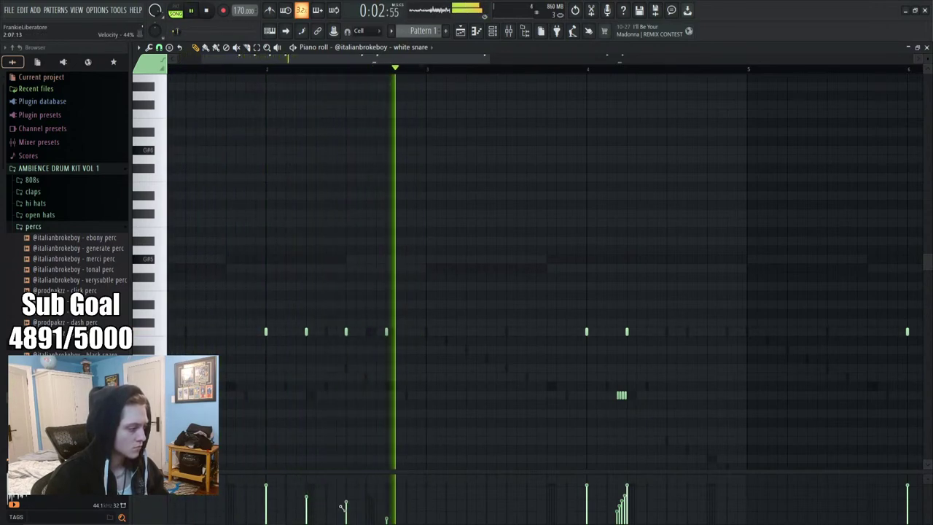
key("space")
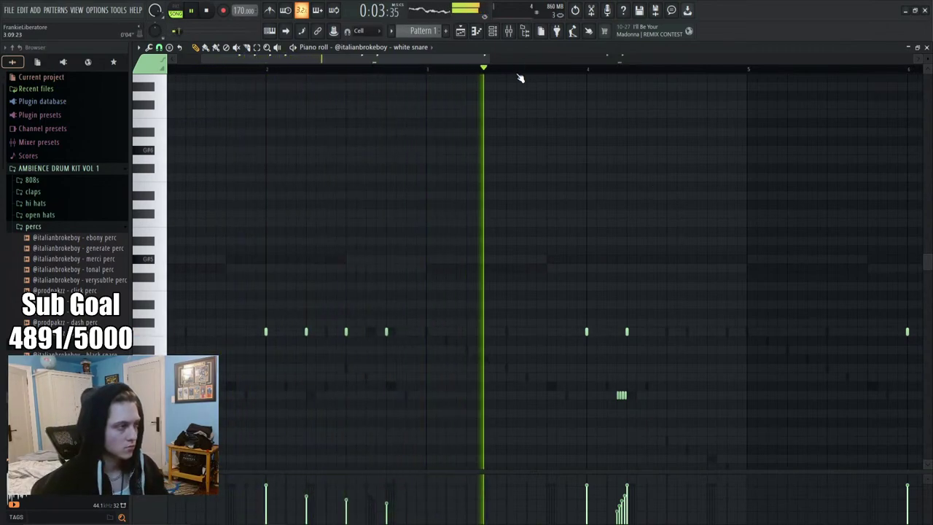
Add C5 white snare hits on steps 3, 9 and 13 of bar 4 at reduced velocities
scroll(610, 336, "down", 2)
left_click(608, 305)
key("space")
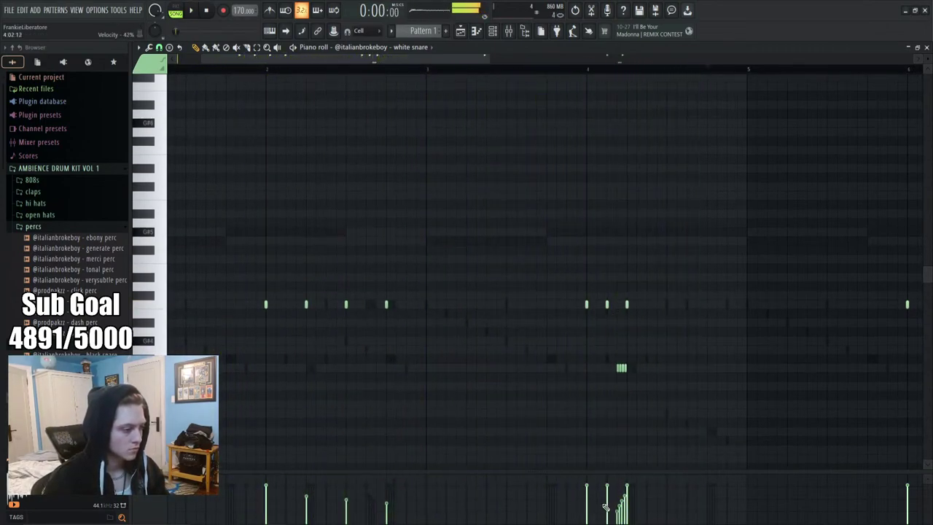
left_click(667, 305)
left_click(707, 304)
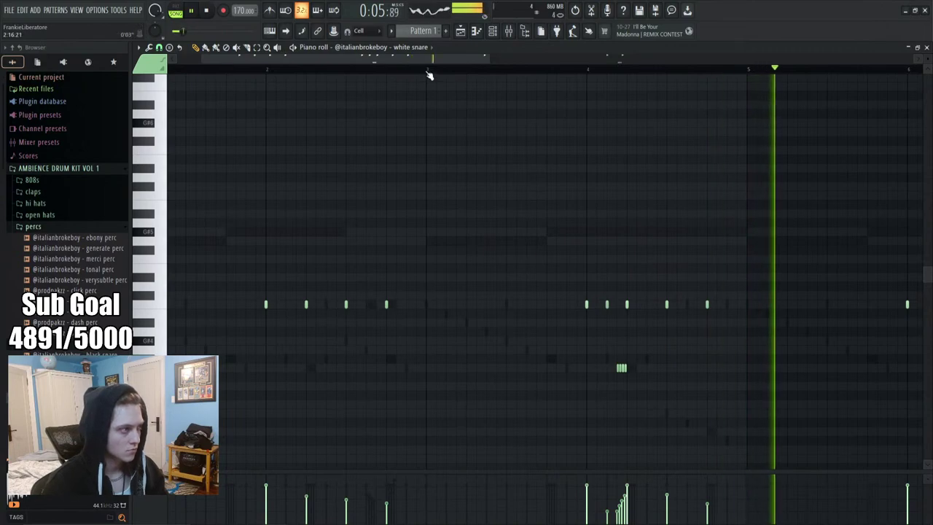
Replace the white snare notes in bars 5–8 with a copy of bars 1–4
scroll(430, 75, "down", 3)
left_click_drag(660, 395, 429, 247)
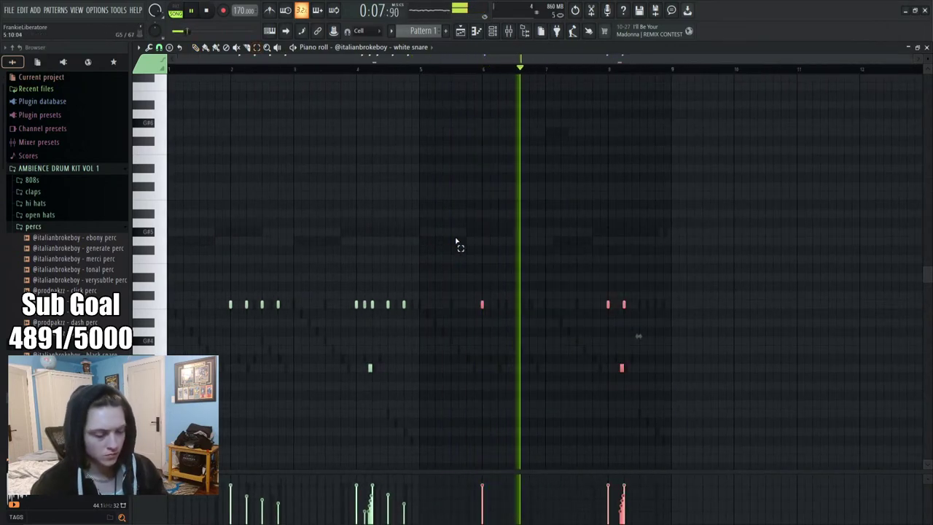
left_click_drag(435, 75, 169, 70)
key("ctrl+b")
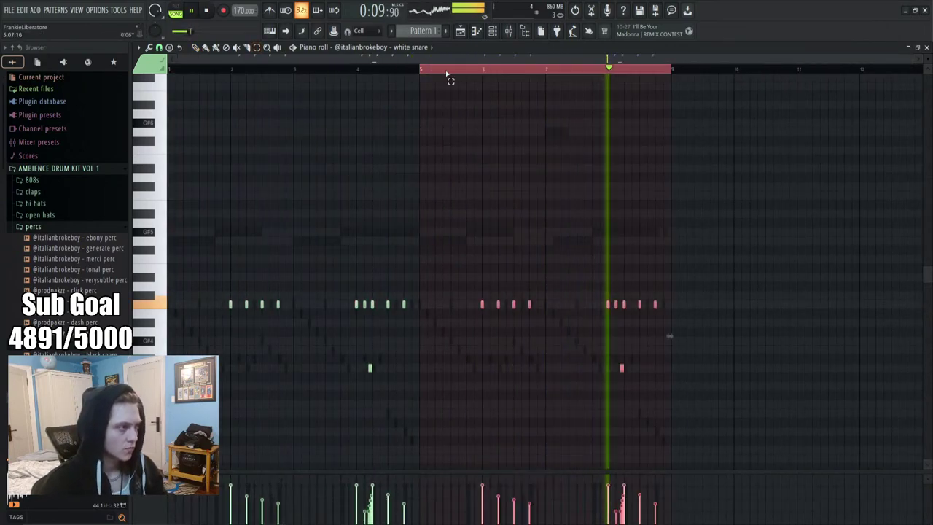
left_click(466, 100)
left_click(493, 32)
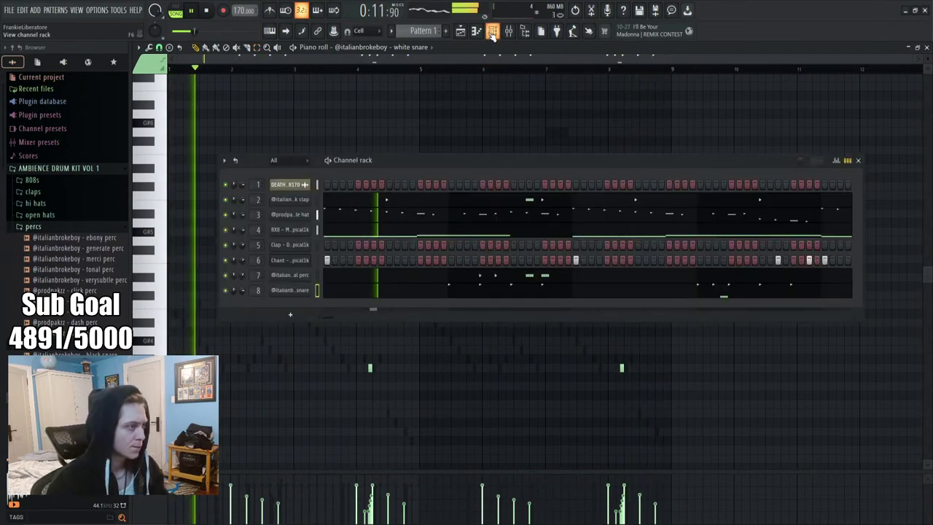
left_click(82, 227)
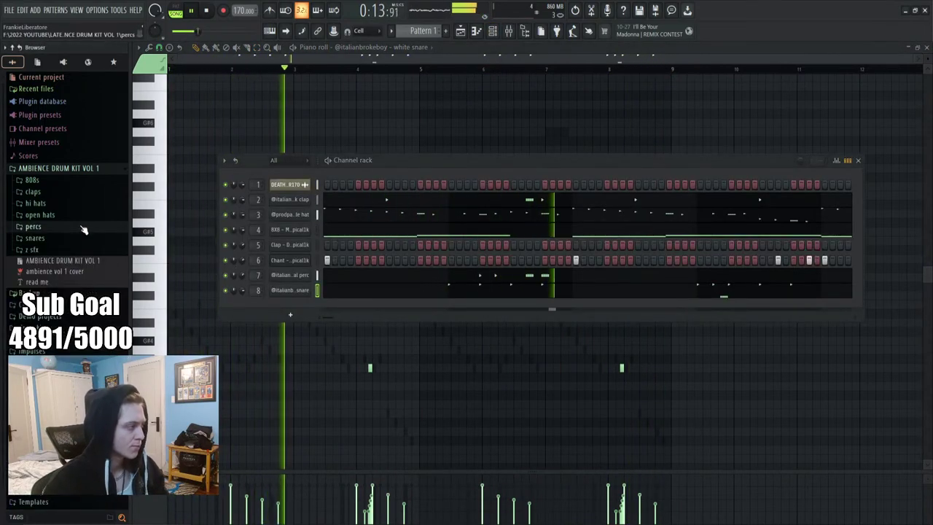
left_click(84, 227)
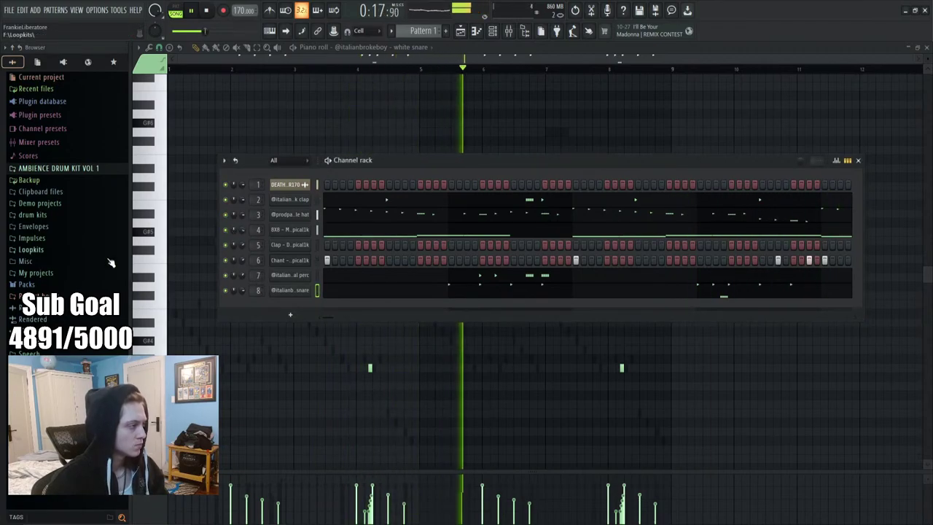
left_click(36, 216)
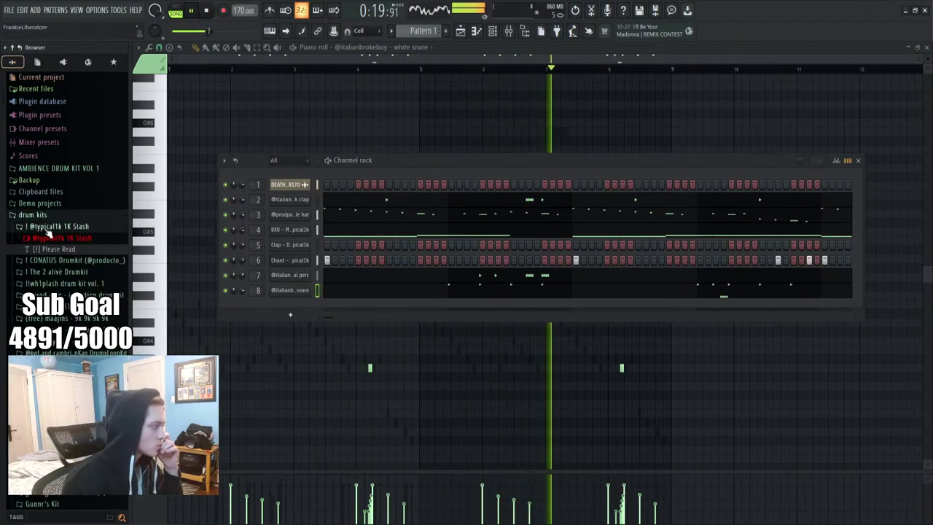
left_click(58, 237)
left_click(56, 249)
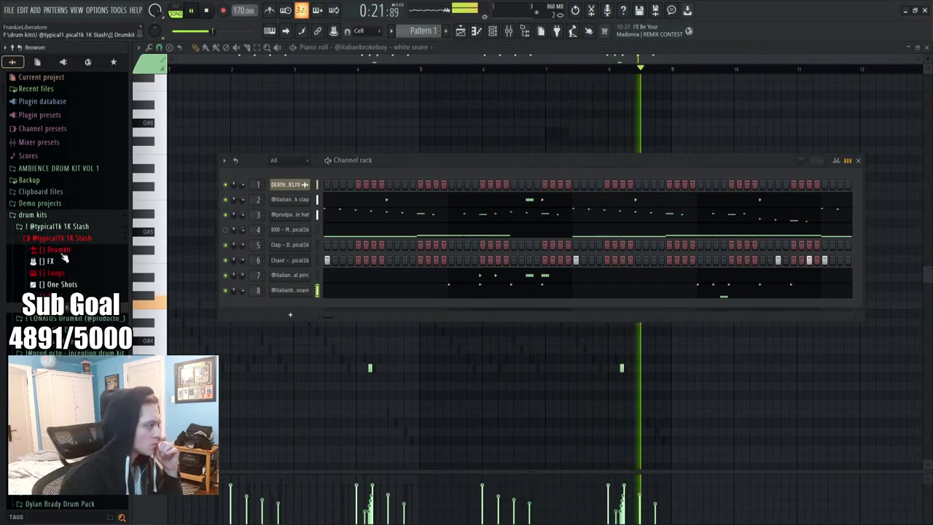
left_click(57, 261)
left_click(69, 273)
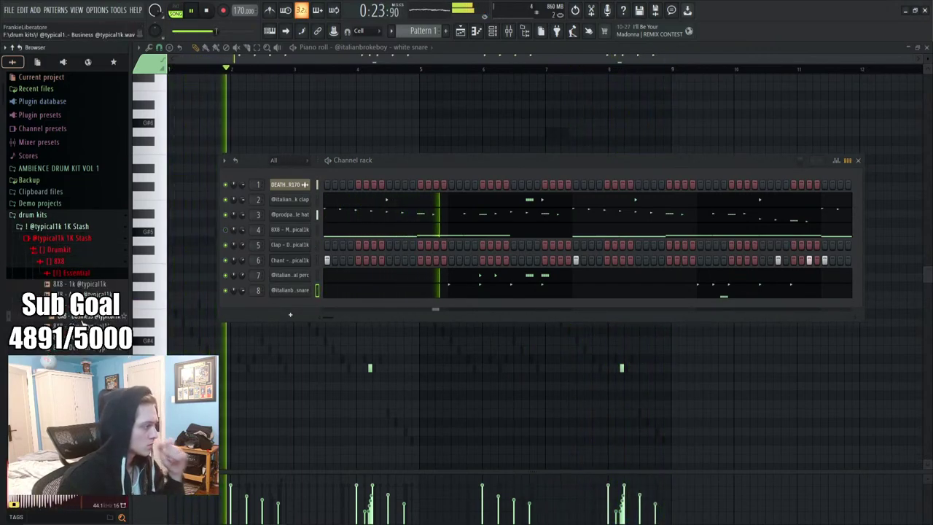
Add the 8X8 - Serum sample as a new channel, route it to mixer insert 9 and restart playback
scroll(67, 186, "down", 5)
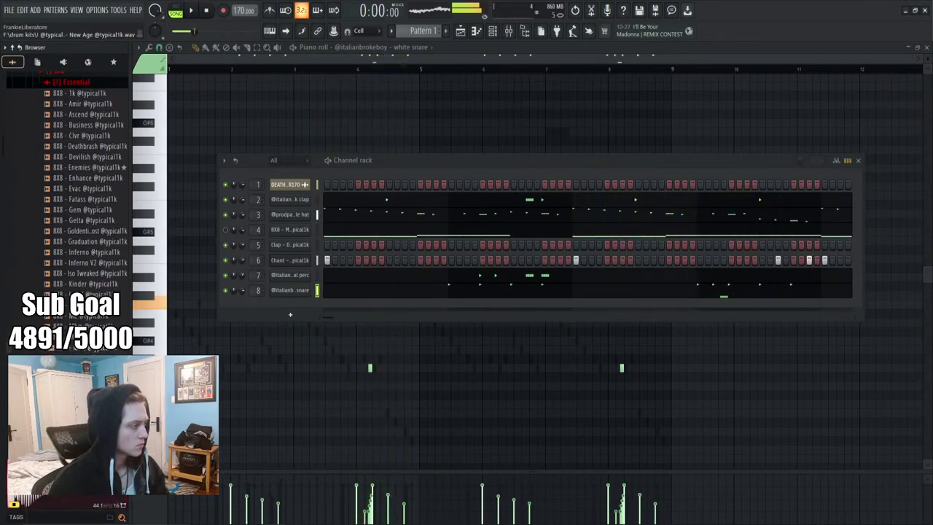
scroll(82, 325, "down", 3)
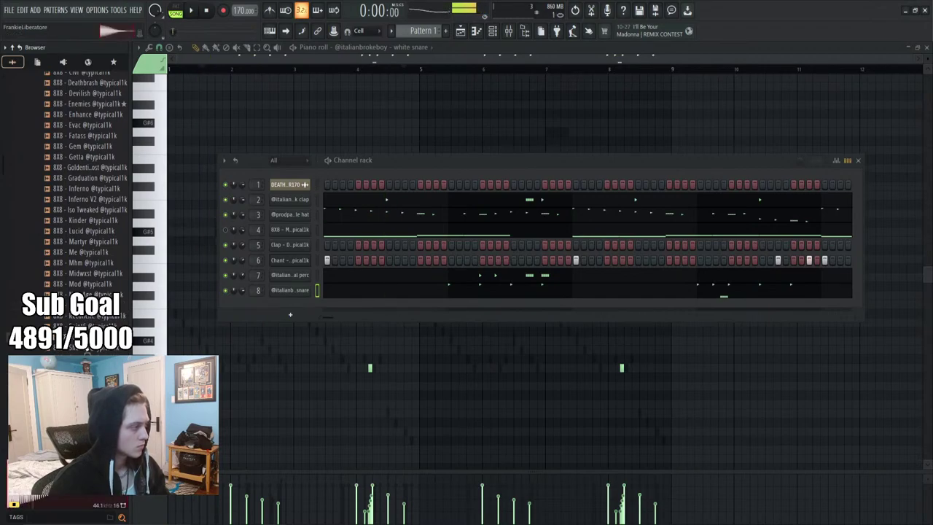
left_click_drag(286, 311, 258, 310)
key("space")
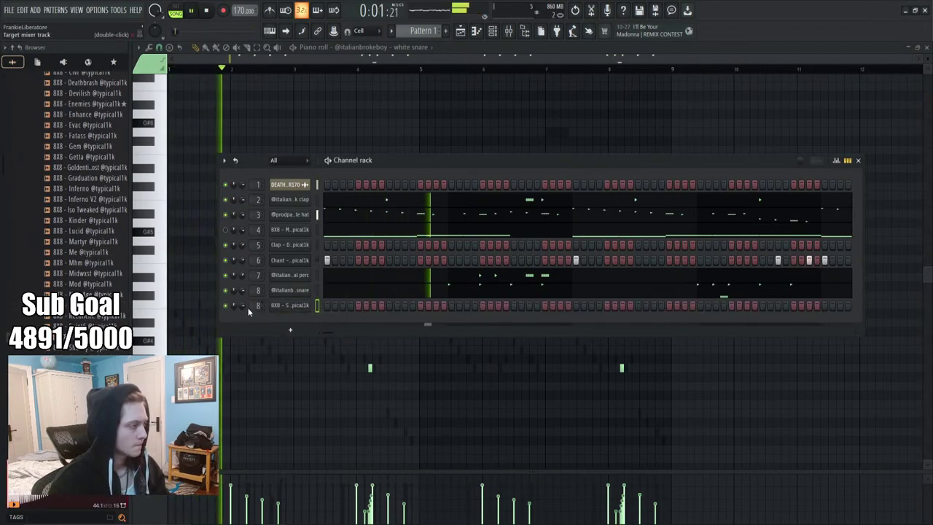
Toggle the ping pong loop on the 8X8 - Serum channel and enable its volume envelope with a release time of about 31%
left_click(292, 306)
left_click(248, 276)
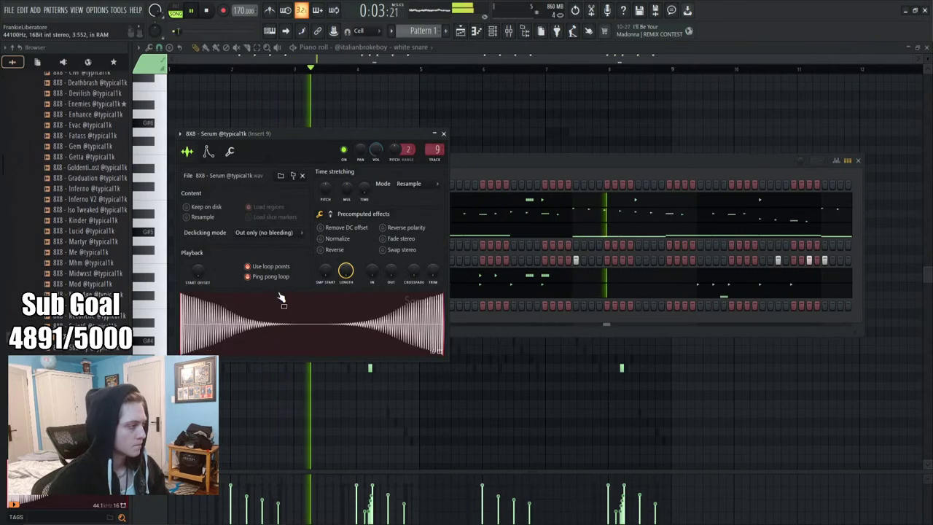
left_click(249, 276)
left_click(249, 276)
left_click(248, 276)
left_click(207, 151)
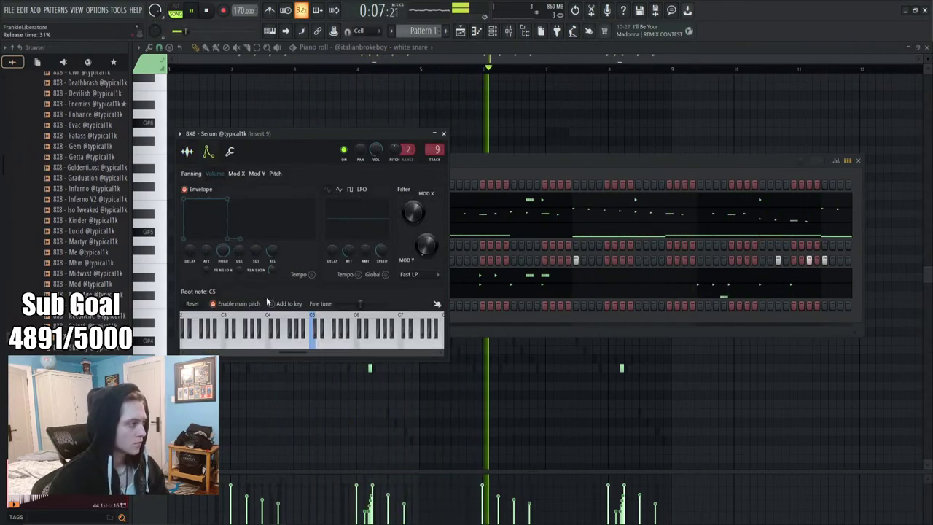
left_click(226, 153)
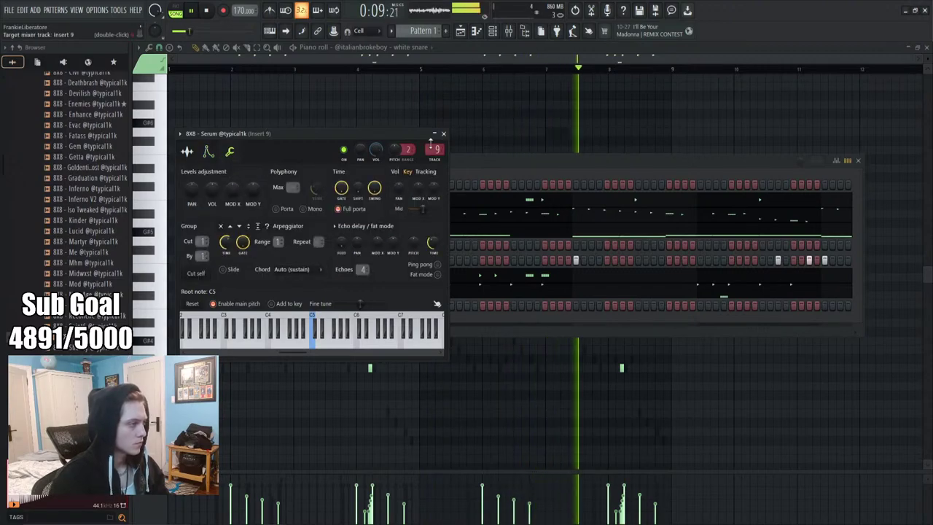
Close the settings window of the 8X8 - Serum sample and open its channel in the piano roll
left_click(443, 133)
right_click(303, 312)
right_click(285, 309)
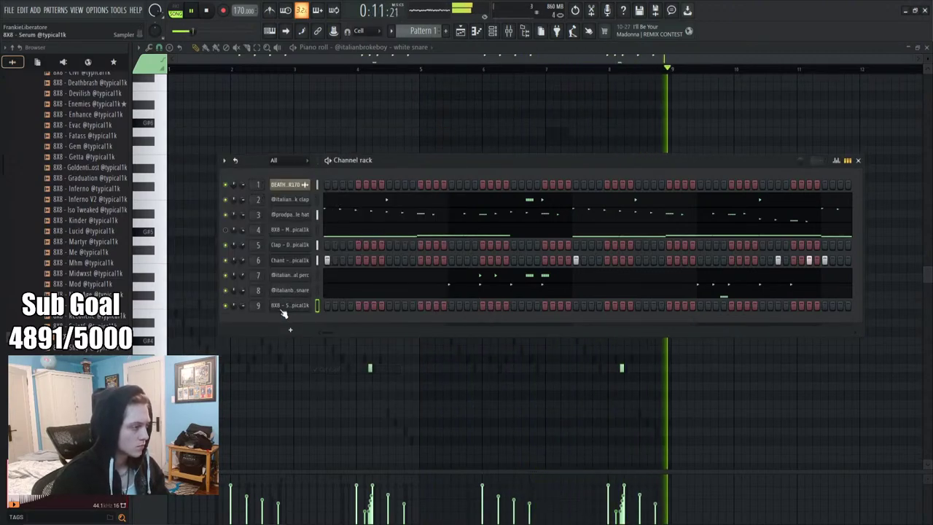
right_click(288, 307)
right_click(300, 328)
right_click(307, 309)
left_click(332, 314)
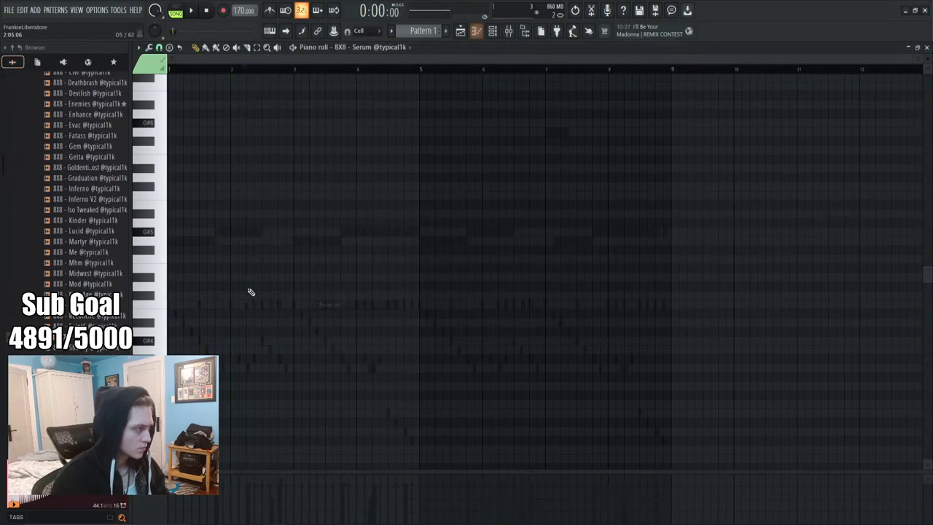
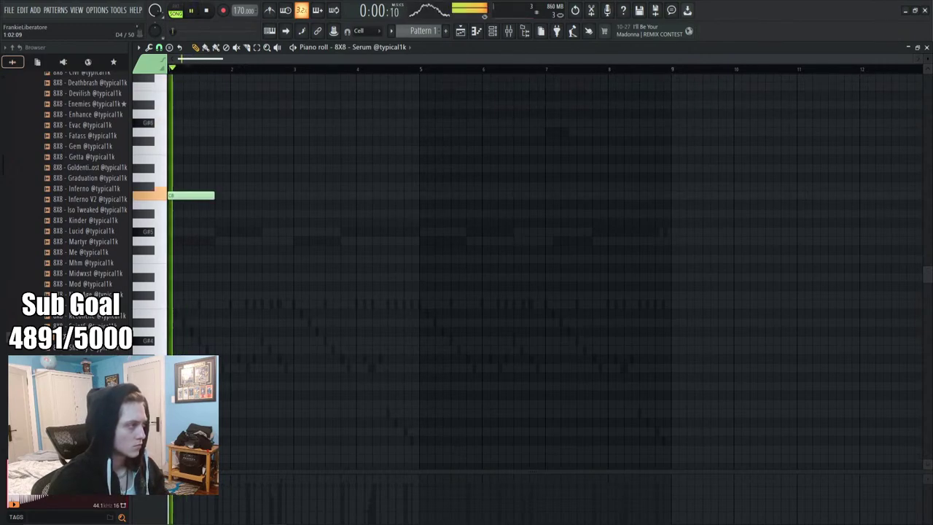
View the 8X8 - Martyr notes in the piano roll for reference and return to the 8X8 - Serum channel
key("space")
left_click(394, 47)
left_click(382, 103)
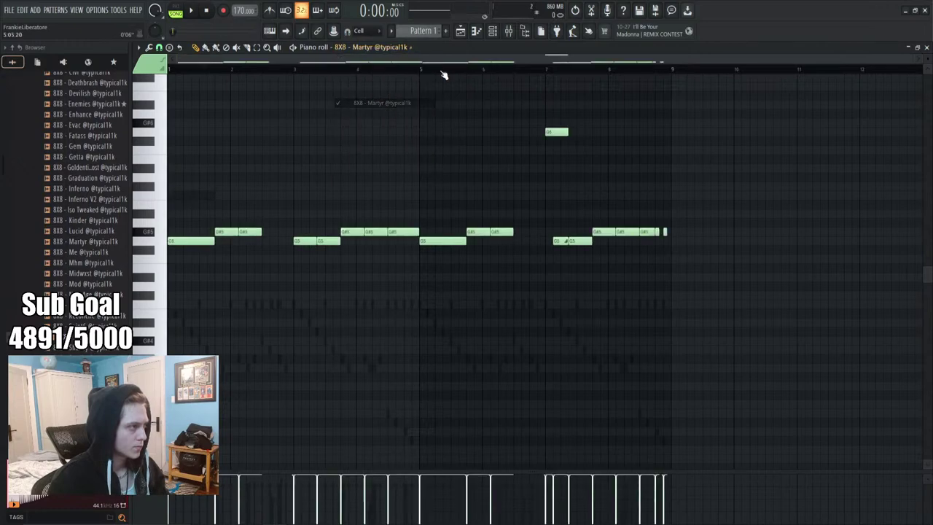
left_click(406, 51)
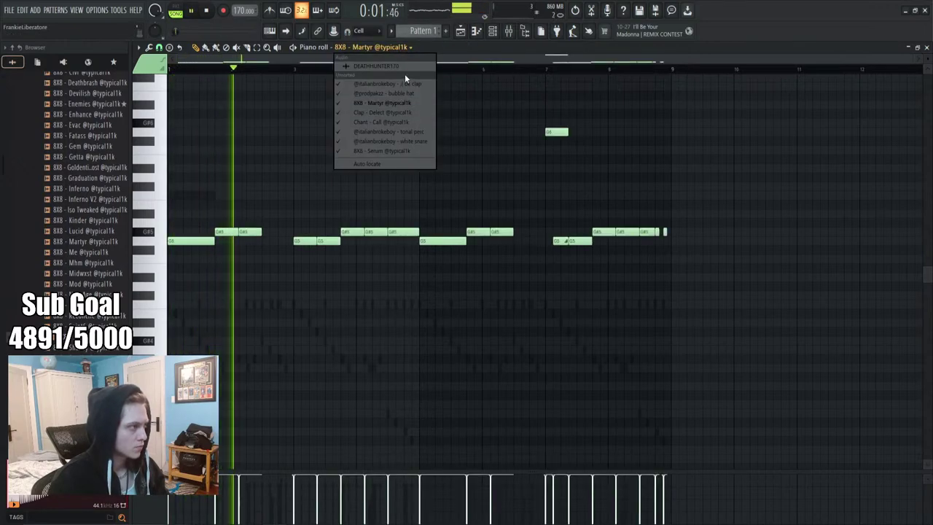
left_click(390, 152)
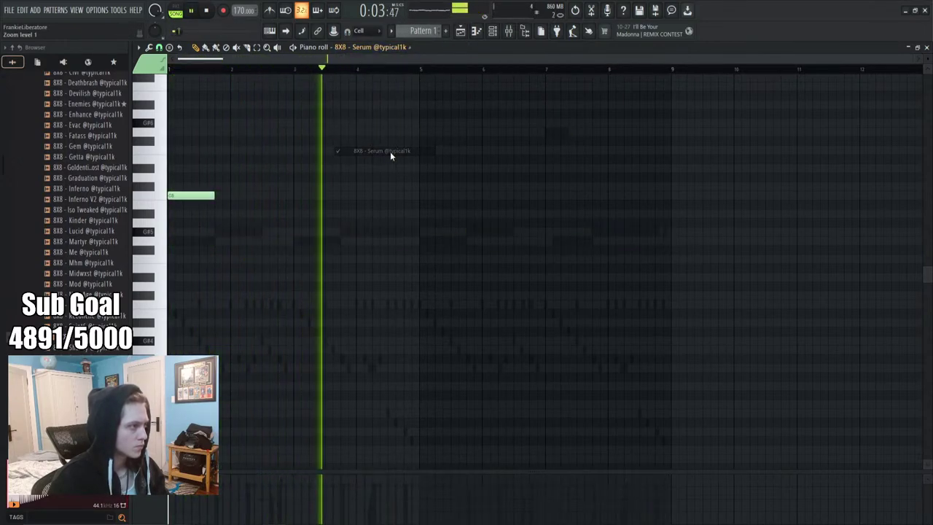
Raise the opening 8X8 - Serum note to G6 and play the pattern to check its pitch
key("space")
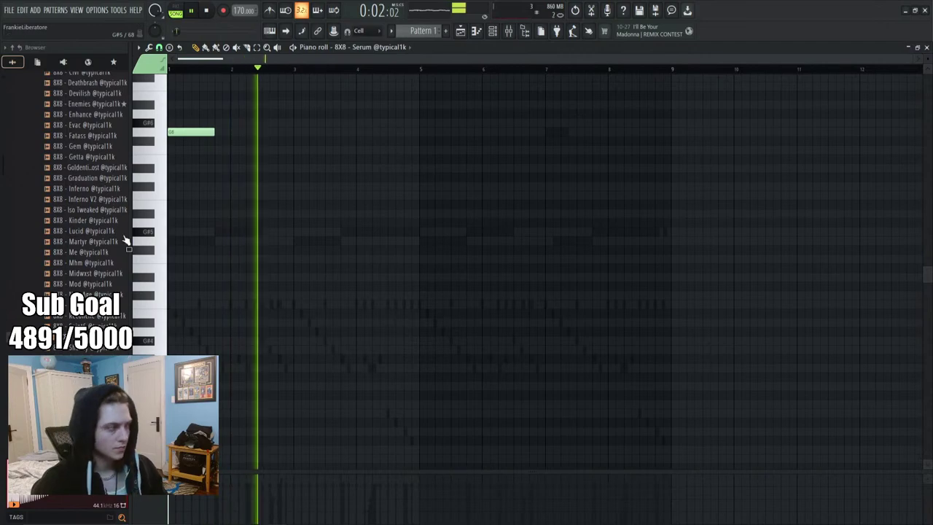
key("space")
scroll(44, 244, "up", 4)
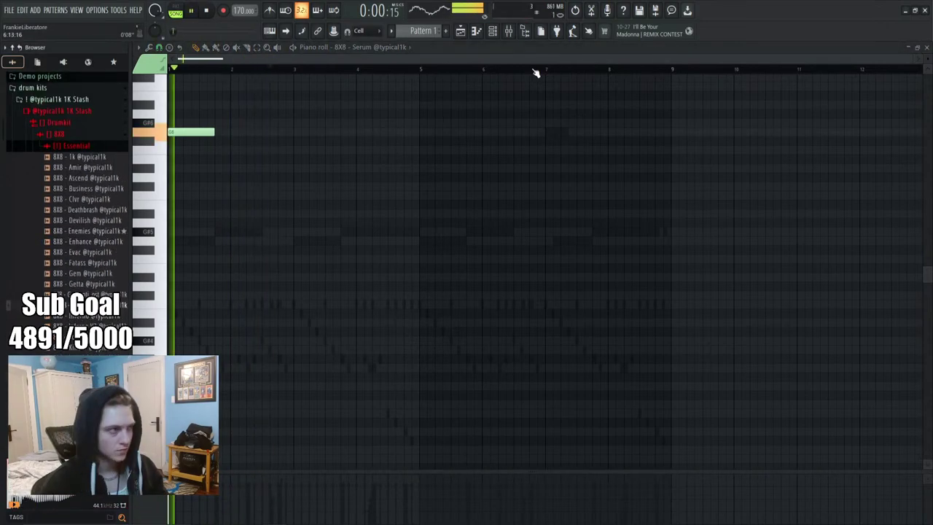
key("F6")
key("F6")
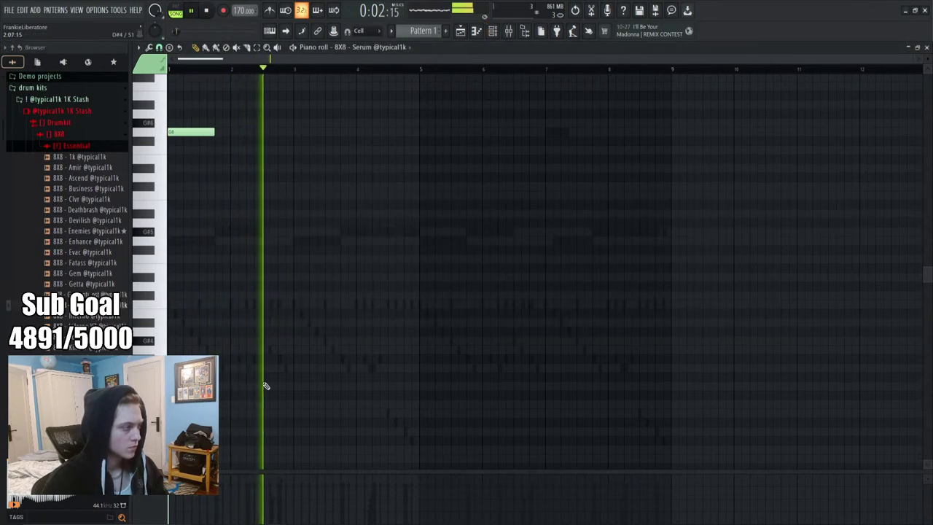
Shorten the opening G6 note and add short G6 notes, two at the end of bar 1 and one in bar 2
key("space")
scroll(219, 189, "up", 5)
left_click(248, 242)
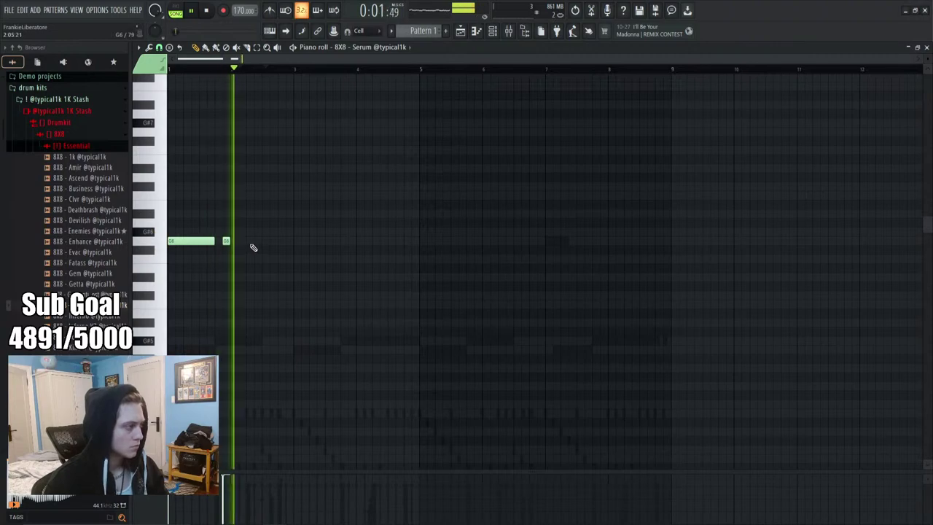
left_click(251, 243)
scroll(244, 137, "up", 2)
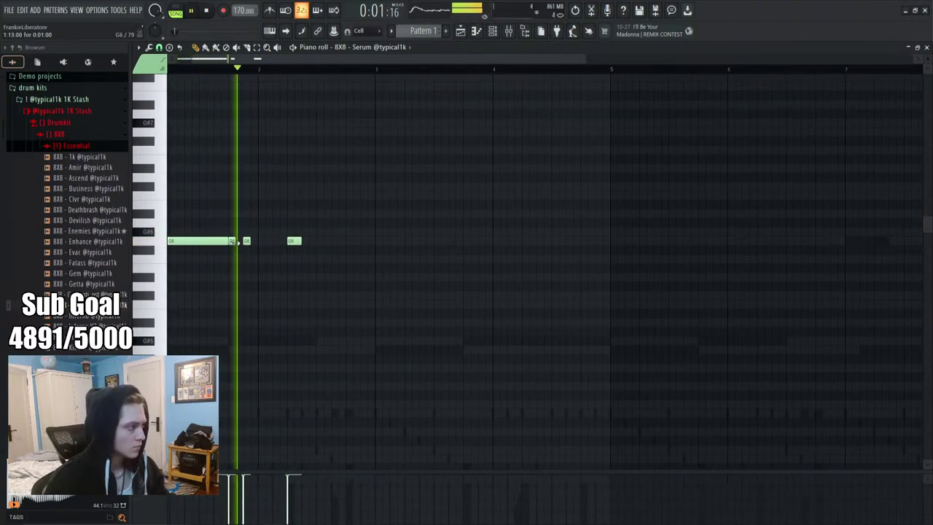
key("space")
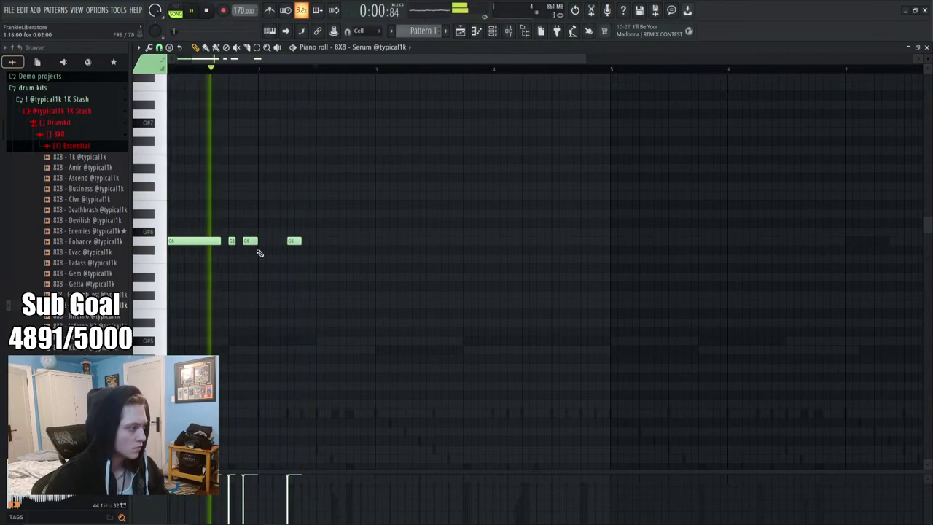
key("space")
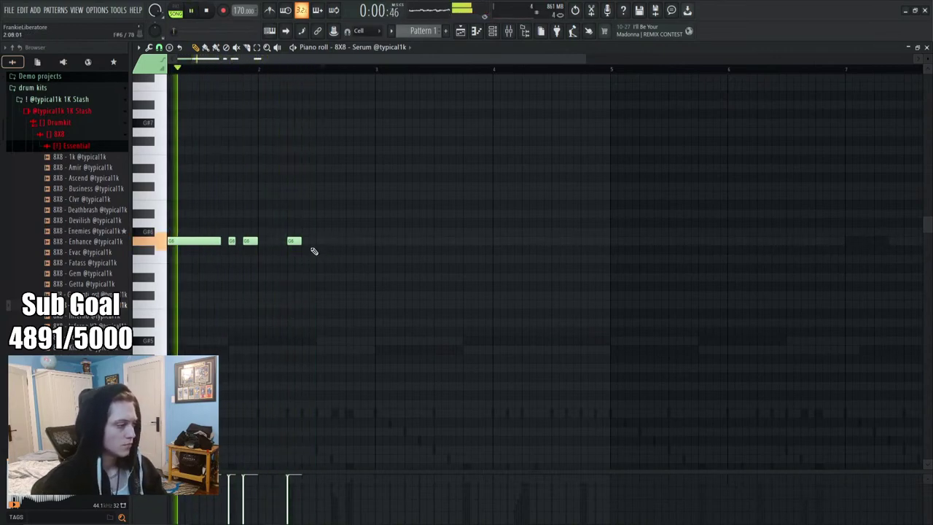
Add three evenly spaced short G6 notes near the end of bar 2 and play the result
left_click(349, 242)
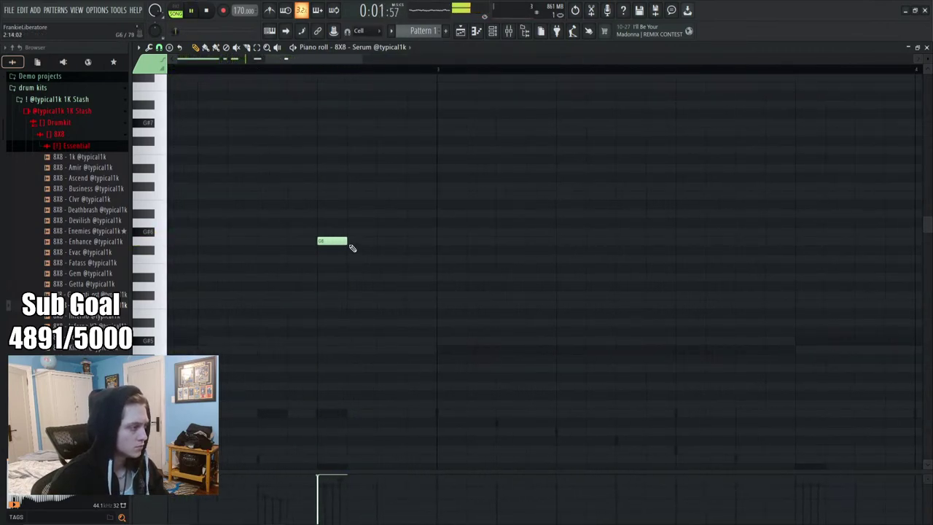
key("space")
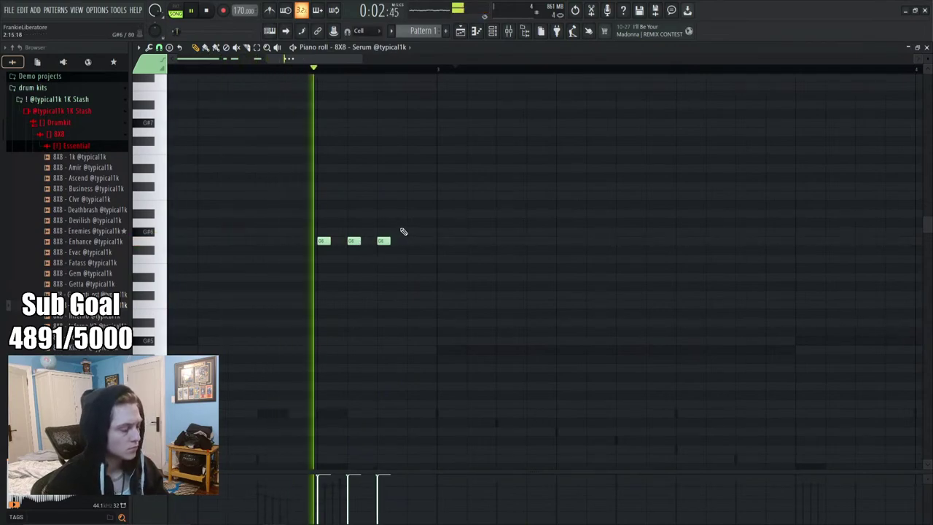
scroll(367, 78, "down", 3)
key("space")
key("space")
Duplicate the two-bar 8X8 - Serum phrase until it fills eight bars
key("ctrl+a")
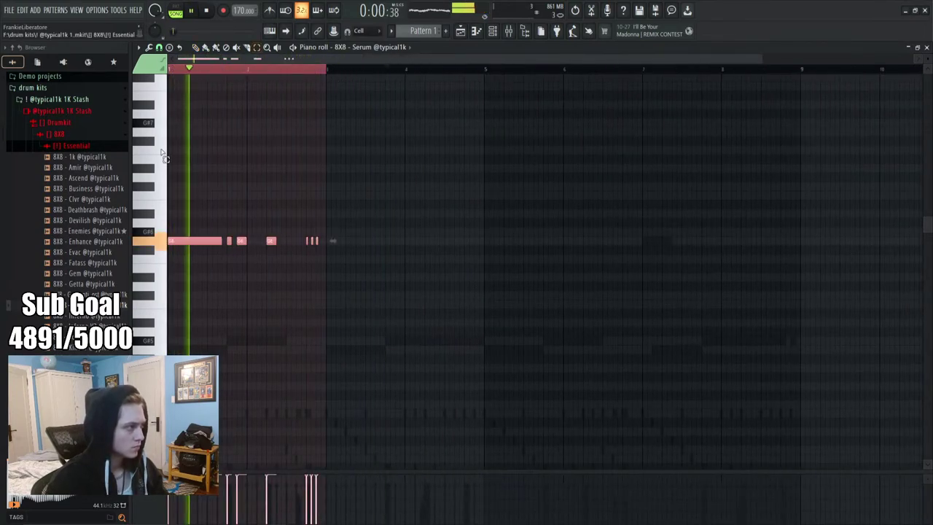
key("ctrl+b")
key("ctrl+a")
key("ctrl+b")
left_click(525, 94, "ctrl")
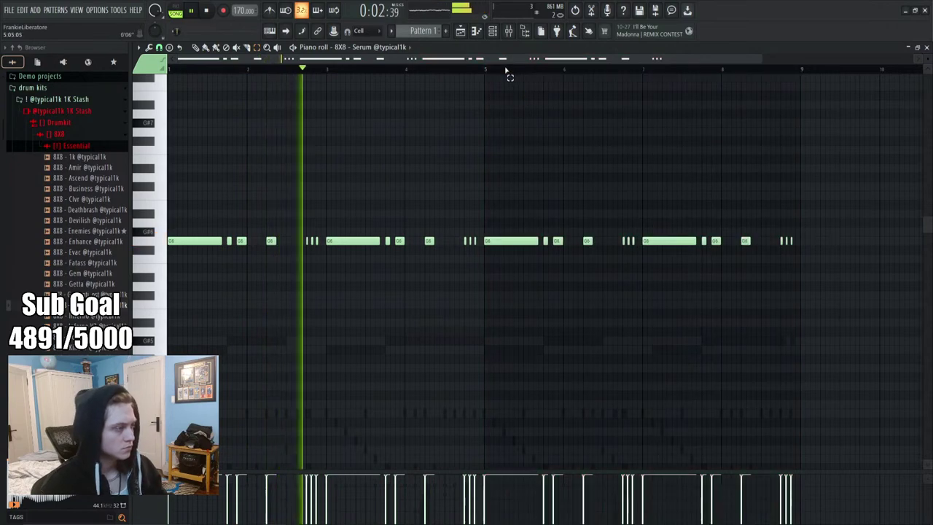
Lower all 8X8 - Serum notes in bars 1 to 8 by one octave to G5
left_click_drag(487, 250, 867, 251)
key("ctrl+Down")
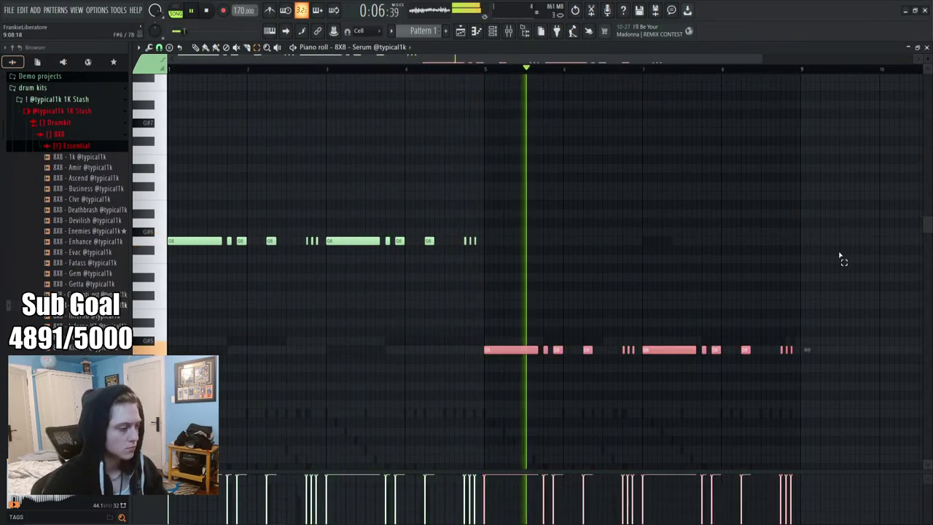
left_click_drag(493, 260, 160, 232)
key("ctrl+Down")
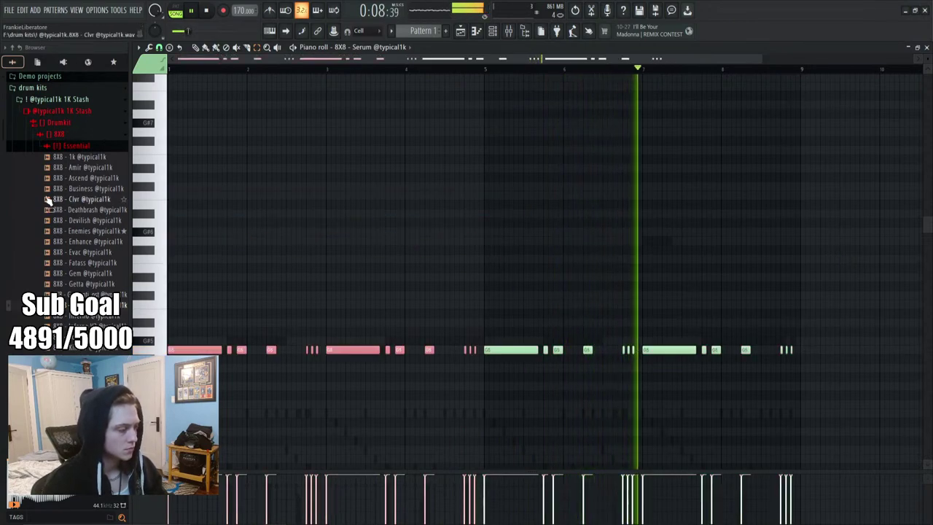
scroll(229, 211, "down", 3)
Raise the short notes in bars 1 to 4 to G#5, leaving the long notes and the first short one at G5
left_click(266, 213)
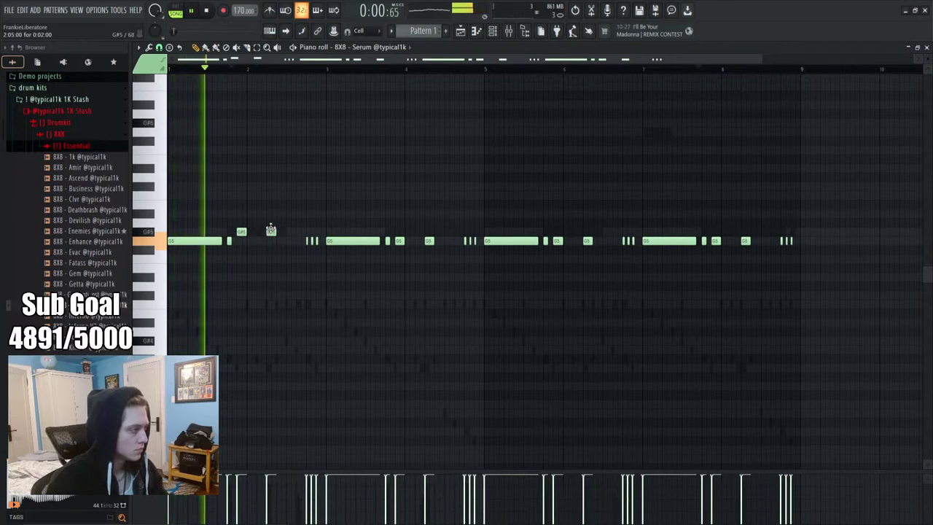
left_click(271, 231)
left_click_drag(312, 240, 312, 231)
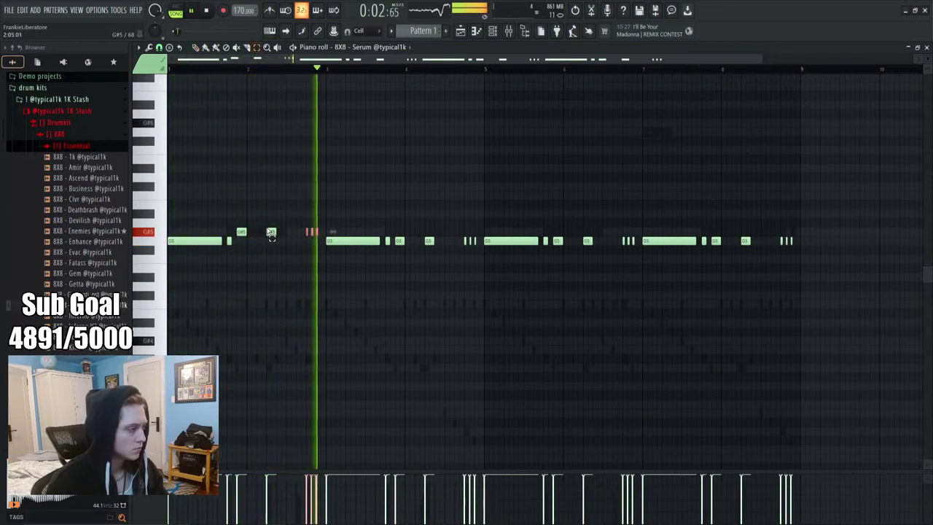
left_click_drag(429, 246, 384, 237)
key("shift+Up")
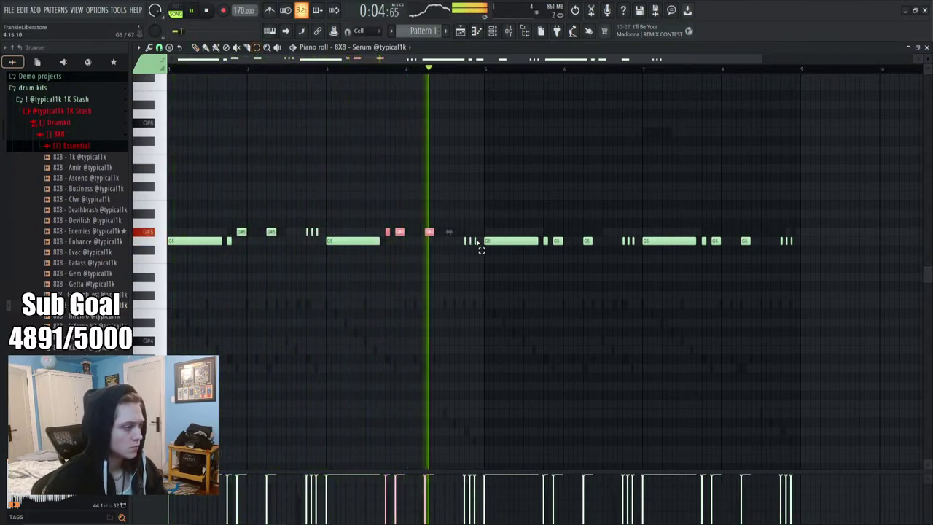
left_click_drag(478, 248, 442, 238)
key("shift+Up")
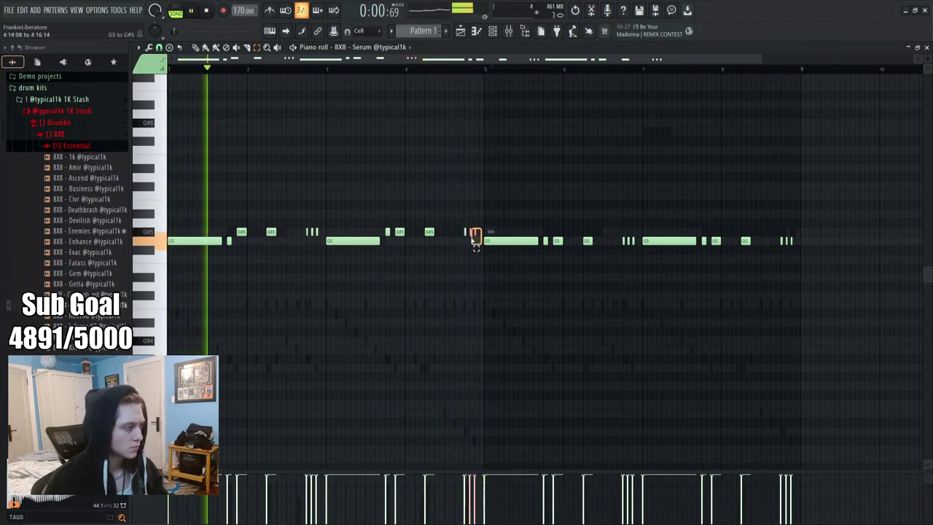
Raise the last note of bar 4 to G#6 and replace bars 5 to 8 with a copy of bars 1 to 4
left_click_drag(891, 271, 500, 223)
key("Delete")
key("ctrl+b")
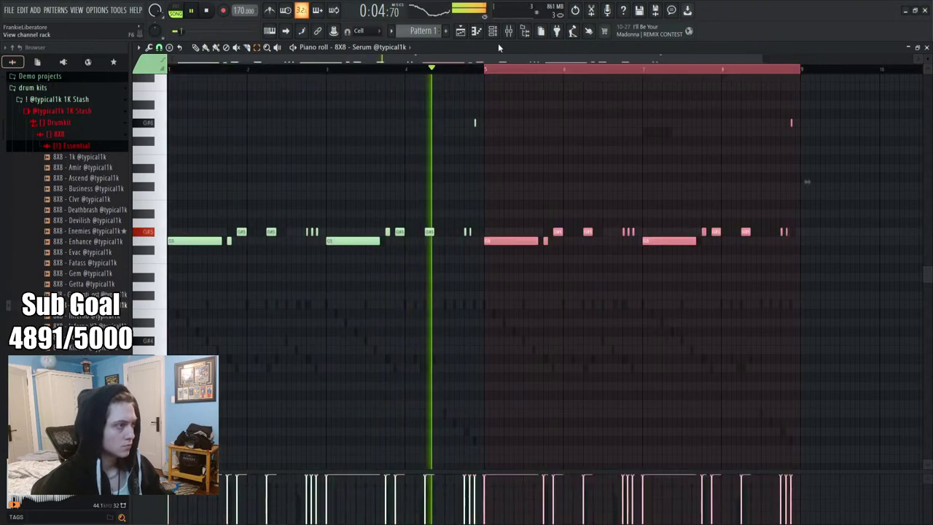
left_click(533, 71)
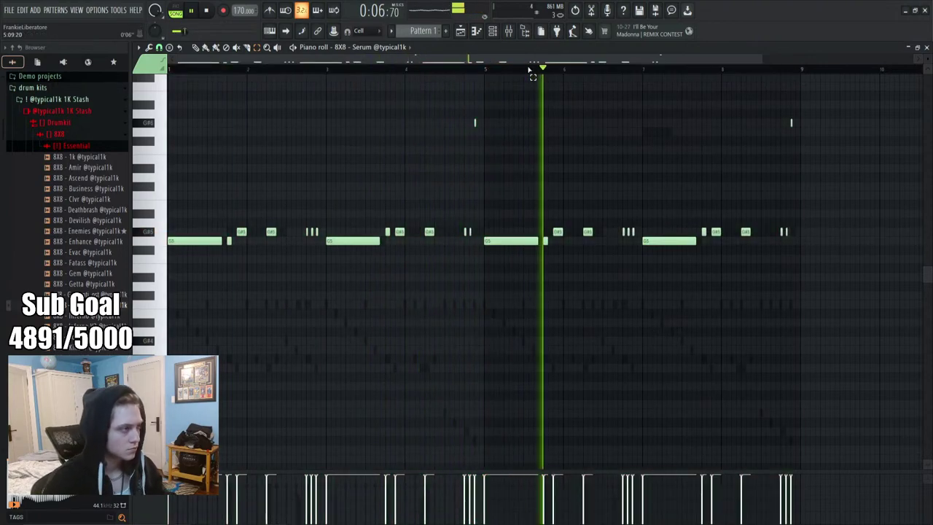
Add a G#5 note in bar 8 directly before the existing longer G#5 note
scroll(529, 73, "down", 1)
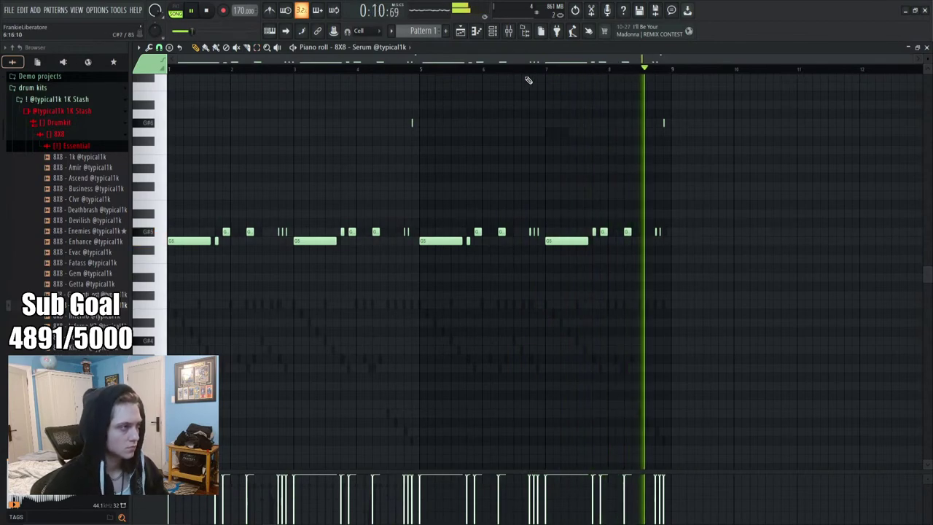
left_click(505, 67)
scroll(636, 73, "up", 4)
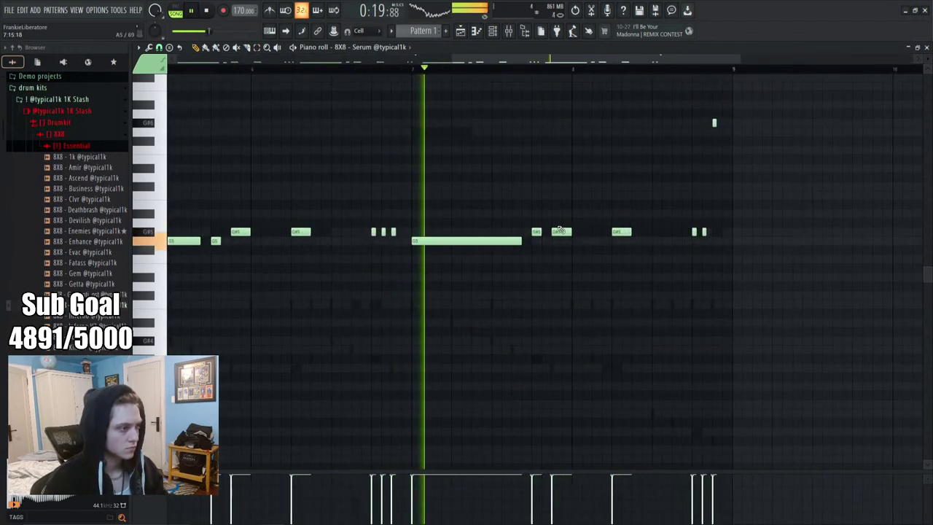
left_click(599, 232)
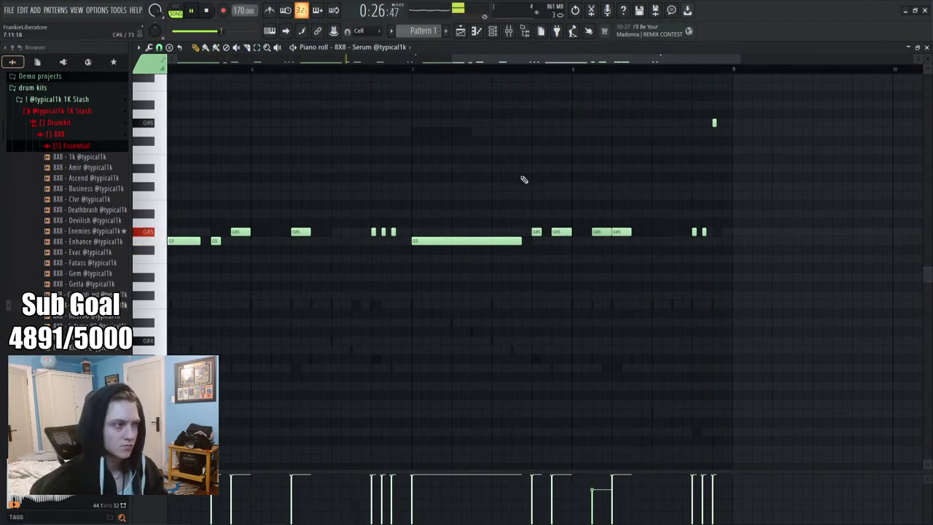
scroll(498, 76, "down", 3)
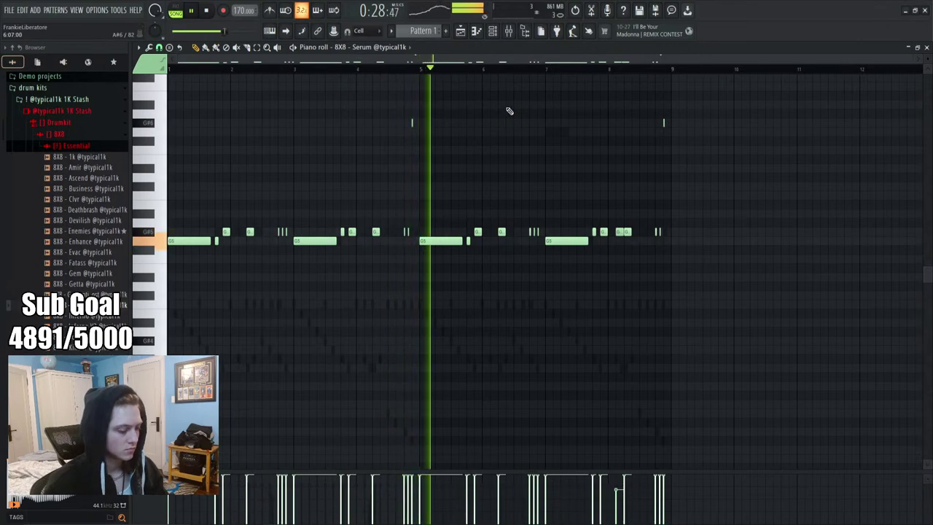
Play back the 8X8 - Serum pattern and stop playback at the start
key("space")
key("space")
left_click(206, 12)
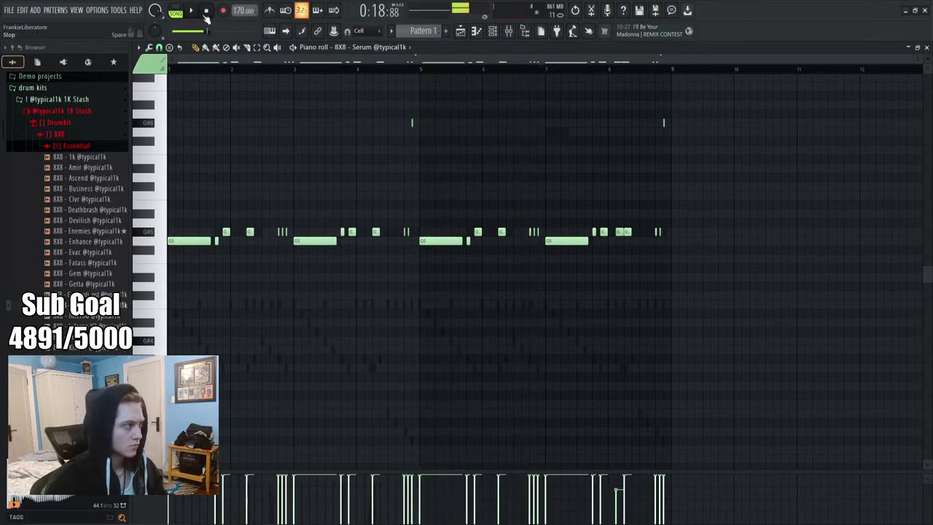
key("ctrl+Down")
key("space")
left_click(206, 14)
key("ctrl+Up")
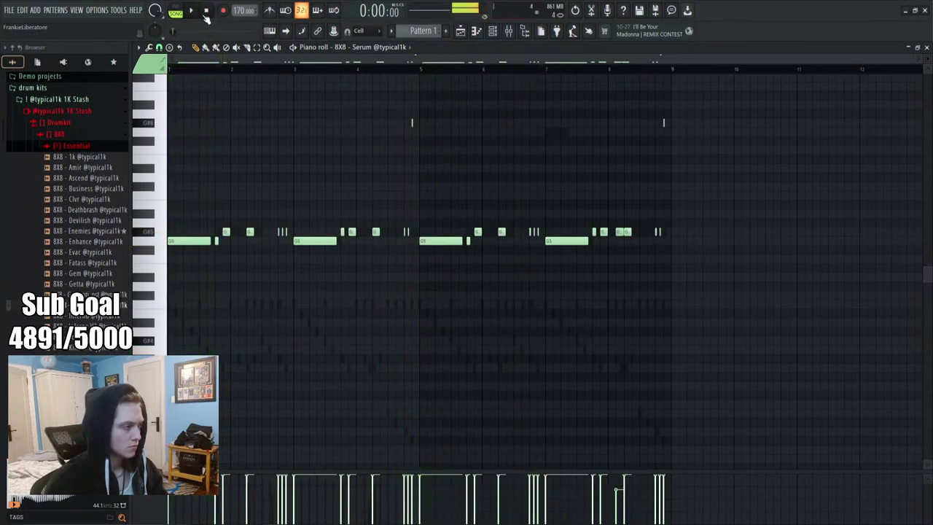
Show the channel rack and mute the 8X8 - Serum channel
left_click(493, 32)
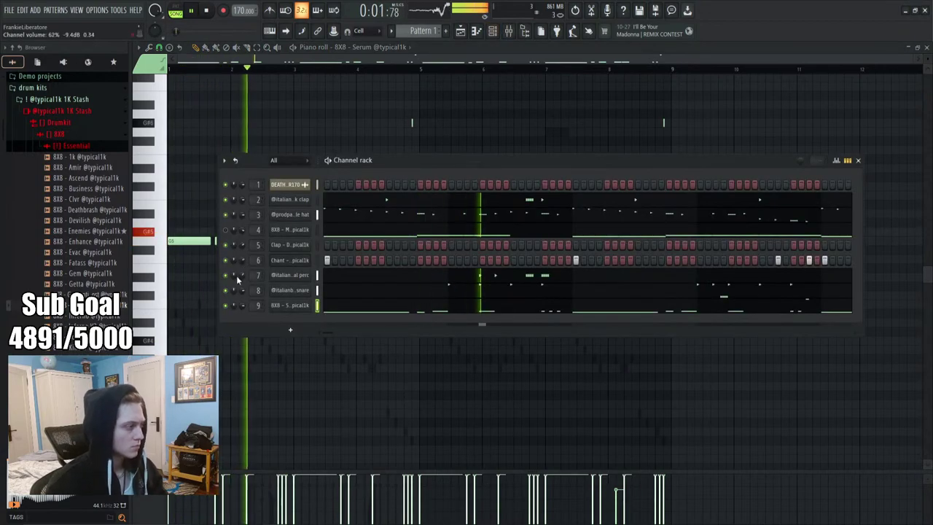
left_click(226, 230)
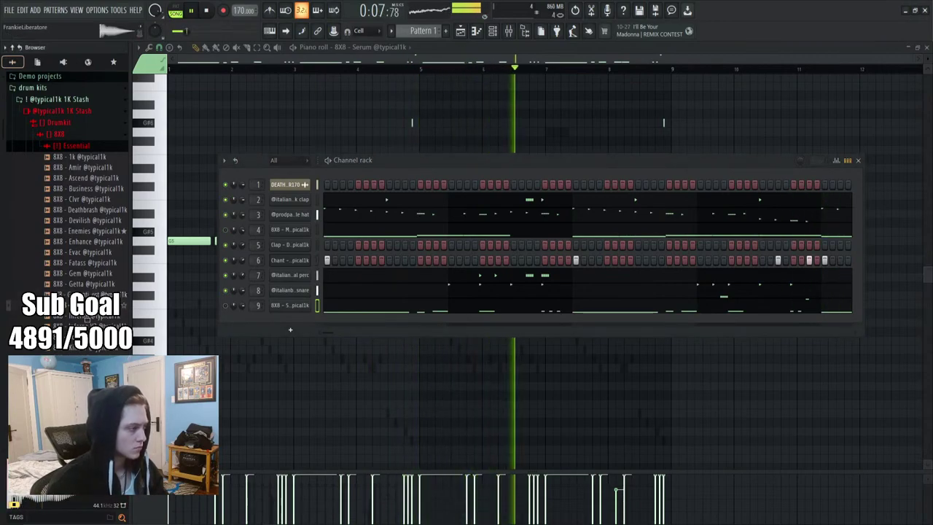
Add the 8X8 - Graduation sample as a new channel and adjust the sustain of its volume envelope
left_click_drag(86, 295, 260, 325)
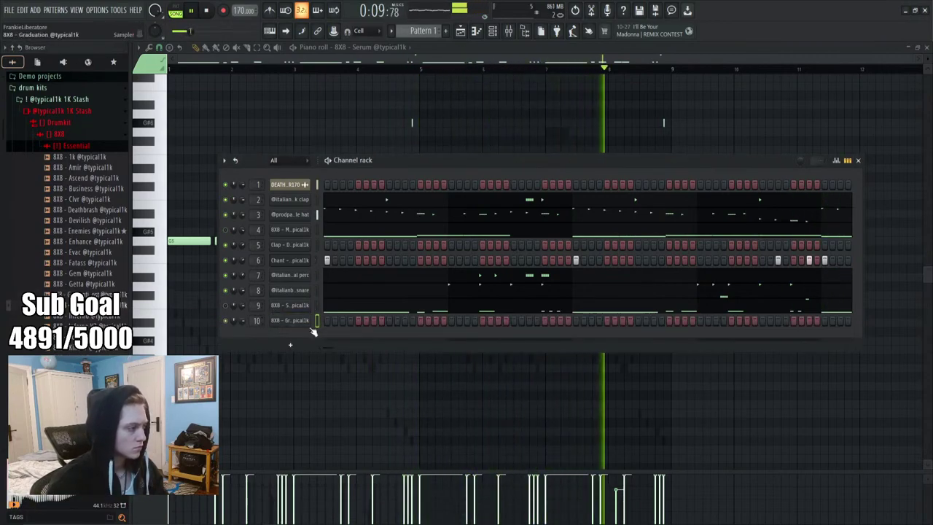
left_click(290, 321)
left_click(344, 227)
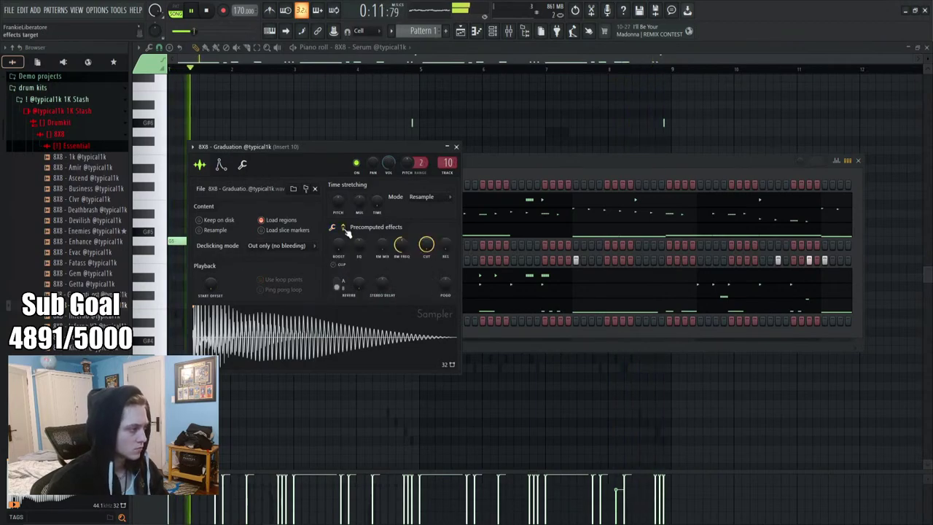
left_click(221, 165)
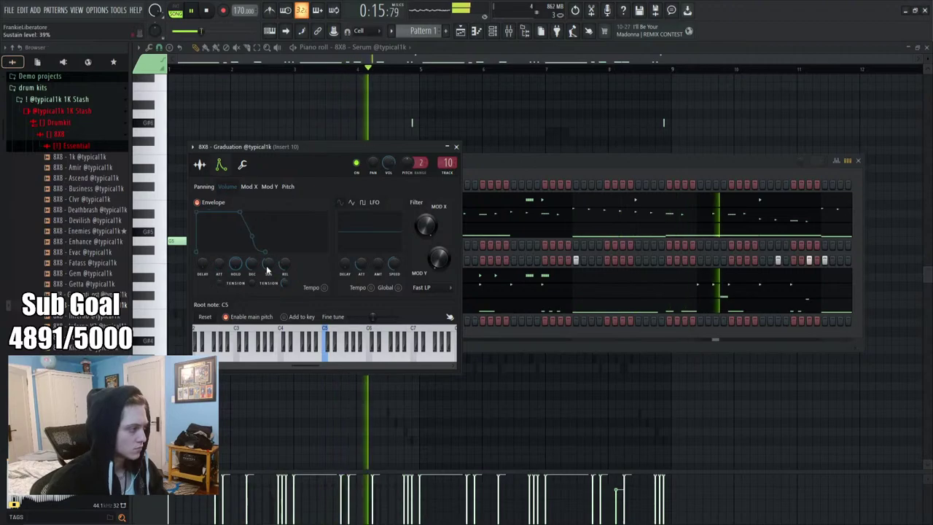
left_click_drag(267, 271, 259, 264)
left_click(244, 164)
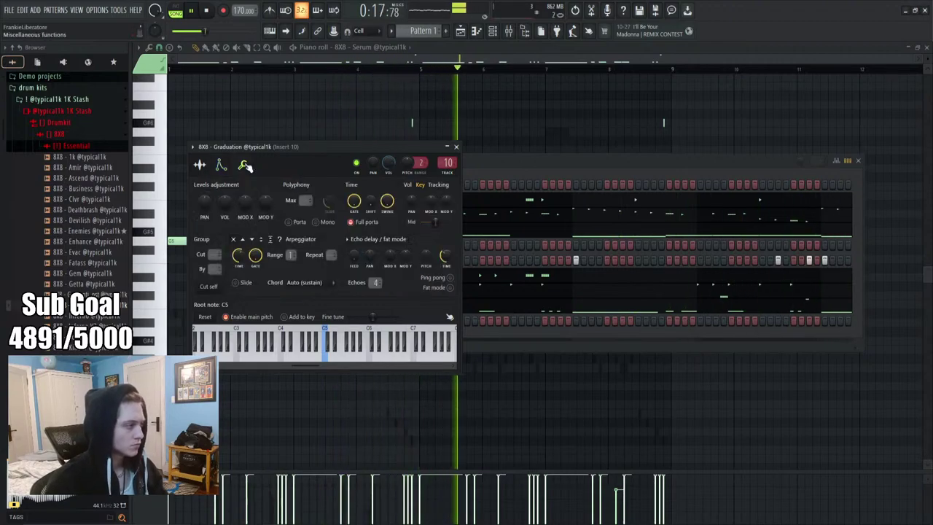
left_click(456, 148)
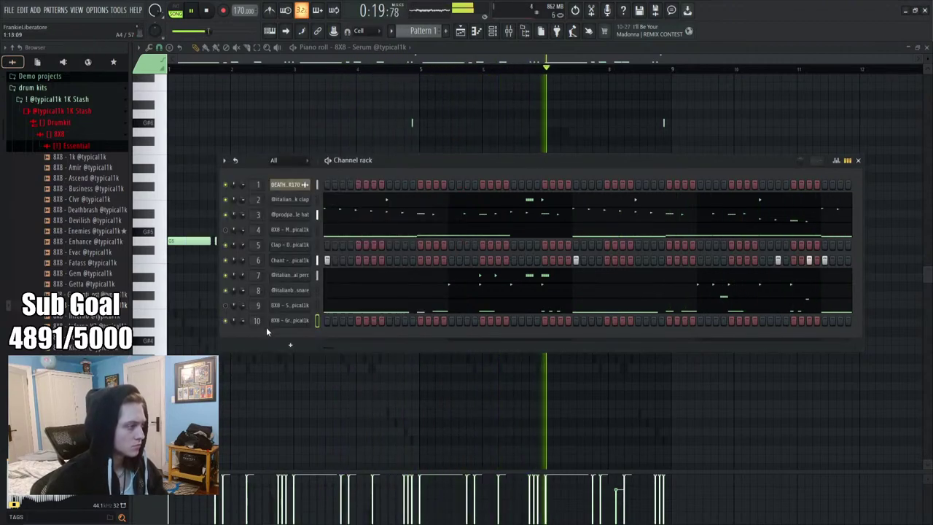
Open the Graduation channel's piano roll and place a short G5 note at bar 1 followed directly by a D#6 note
right_click(291, 321)
left_click(350, 321)
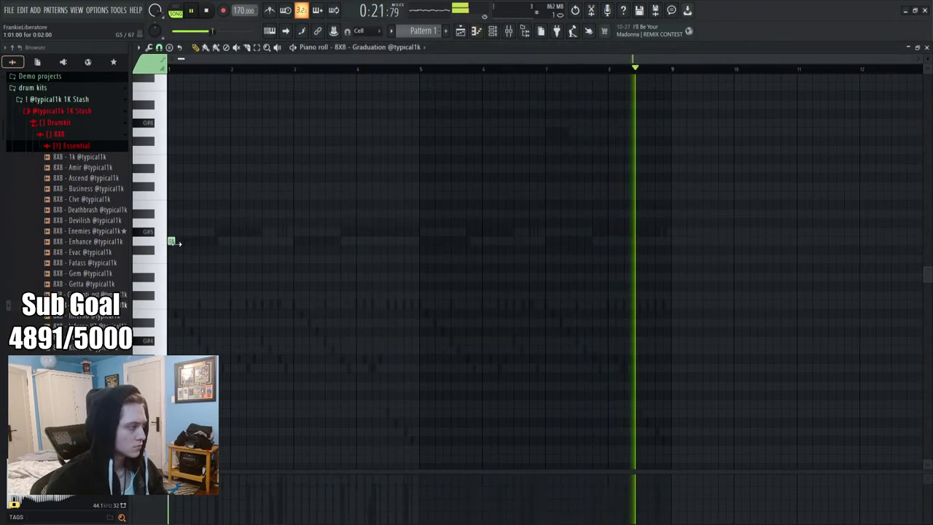
left_click(175, 242)
key("space")
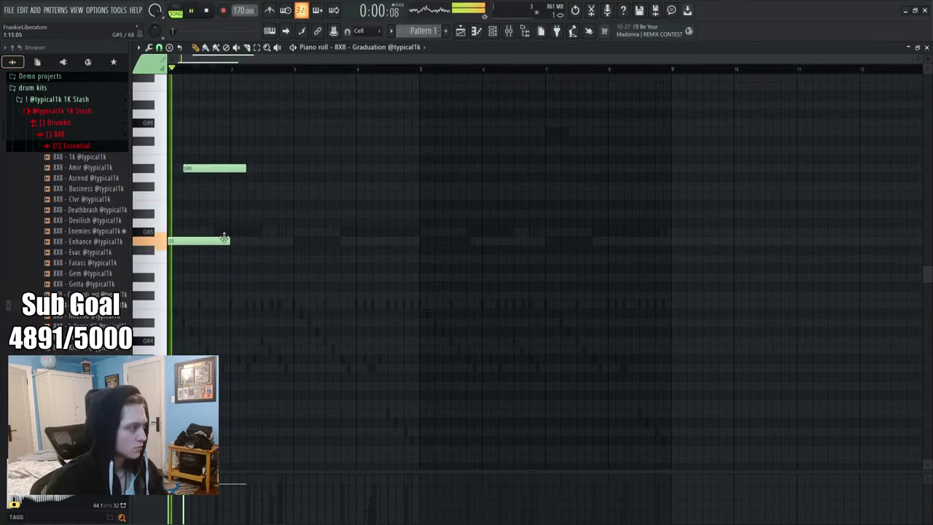
key("space")
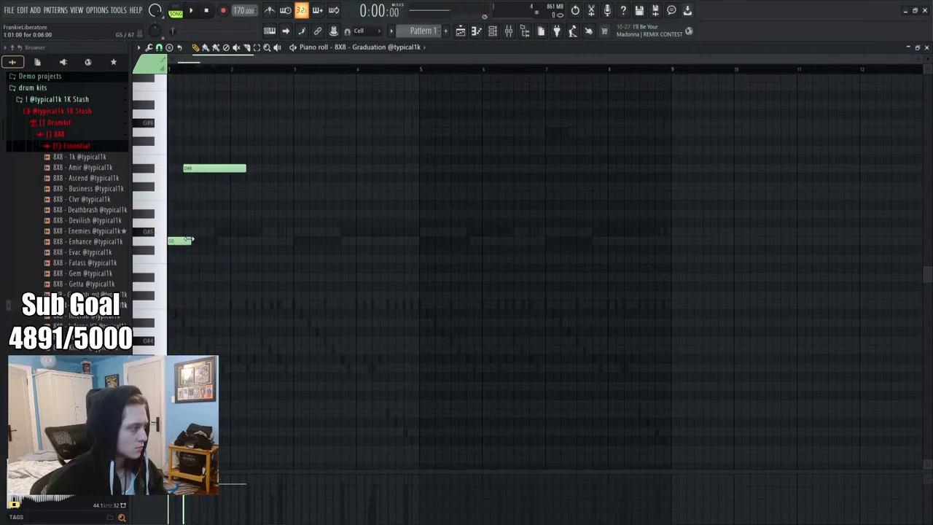
key("space")
left_click_drag(197, 168, 210, 172)
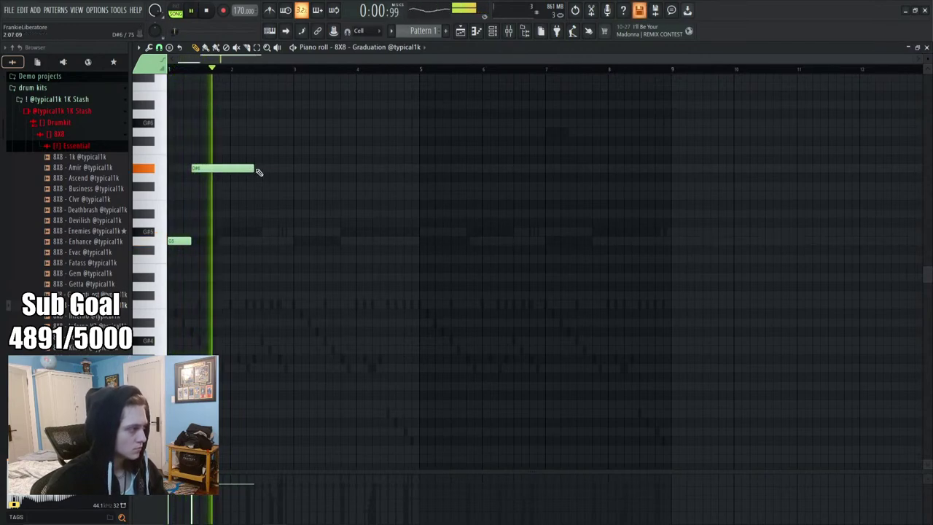
Shorten the D#6 note, add a G#5 note after it reaching into bar 2, and audition the phrase an octave up and back
left_click_drag(222, 268, 216, 233)
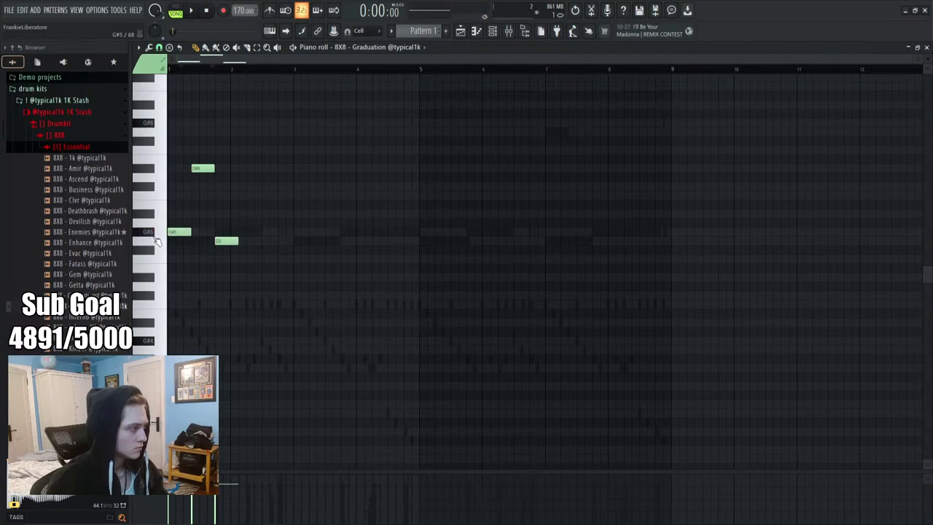
key("ctrl+Up")
scroll(181, 256, "up", 5)
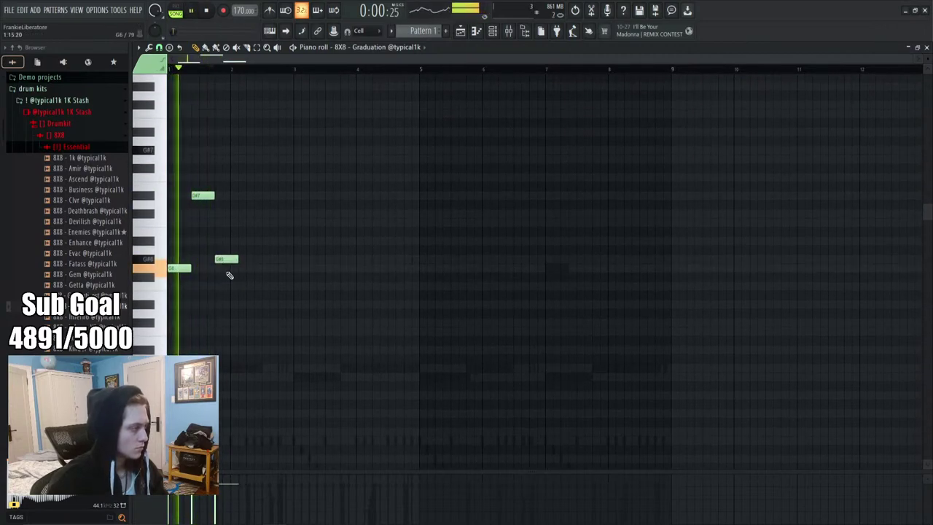
left_click_drag(237, 260, 245, 260)
key("space")
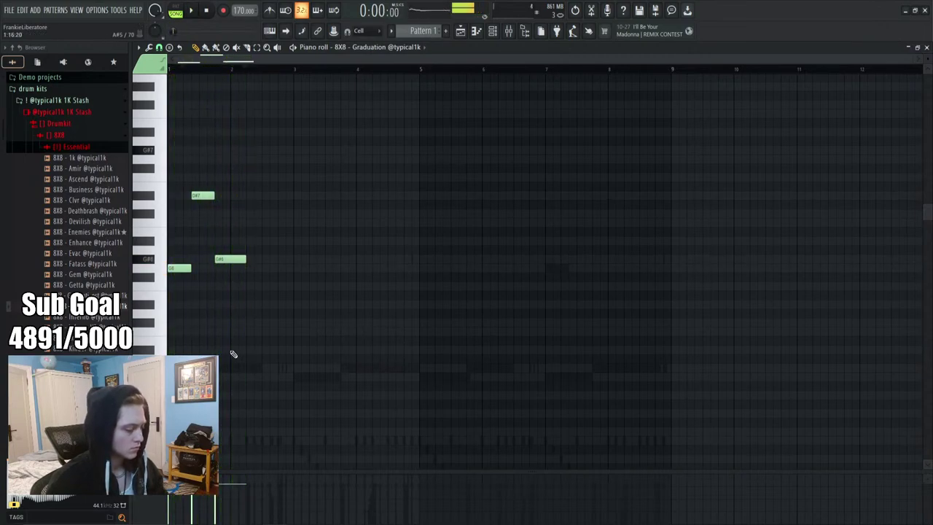
scroll(251, 318, "down", 2)
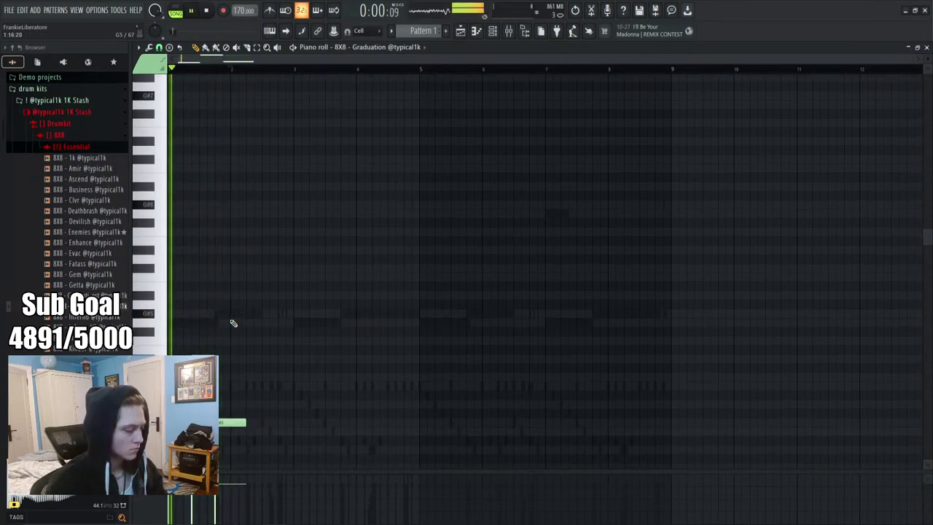
scroll(233, 323, "down", 4)
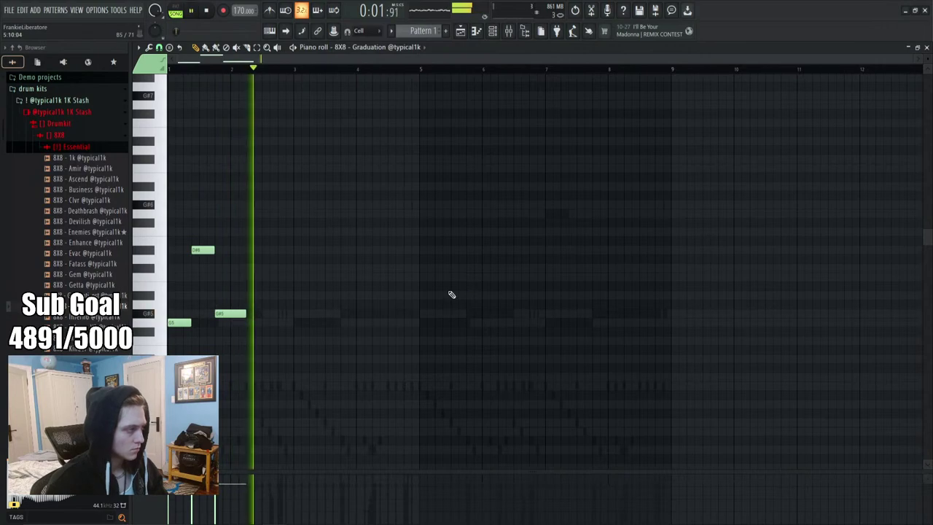
Replace the Graduation channel's sample with 8X8 - Kinder and with 8X8 - Inferno V2, auditioning the phrase with the replacements
key("F6")
key("space")
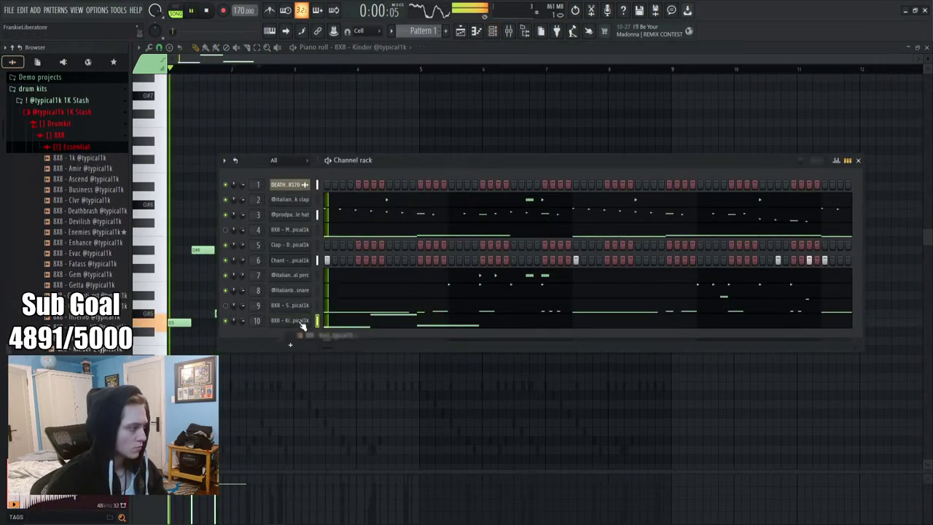
left_click_drag(287, 326, 290, 344)
key("space")
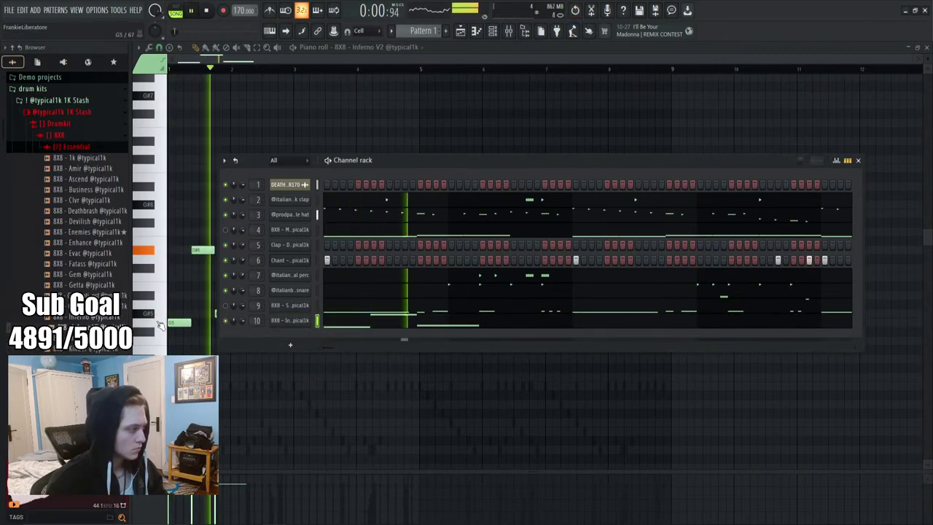
key("F6")
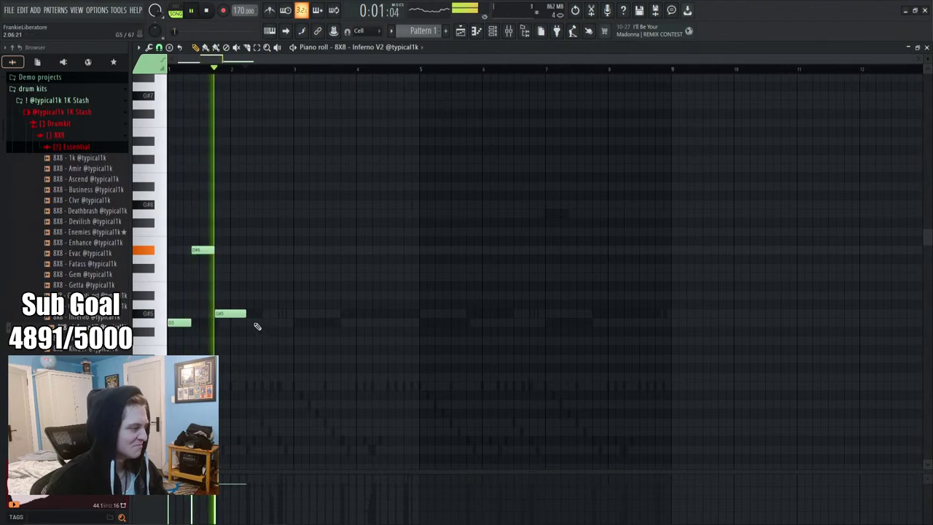
Adjust the velocity of the bass notes and split the opening G5 note into a longer and a shorter part
left_click(257, 315)
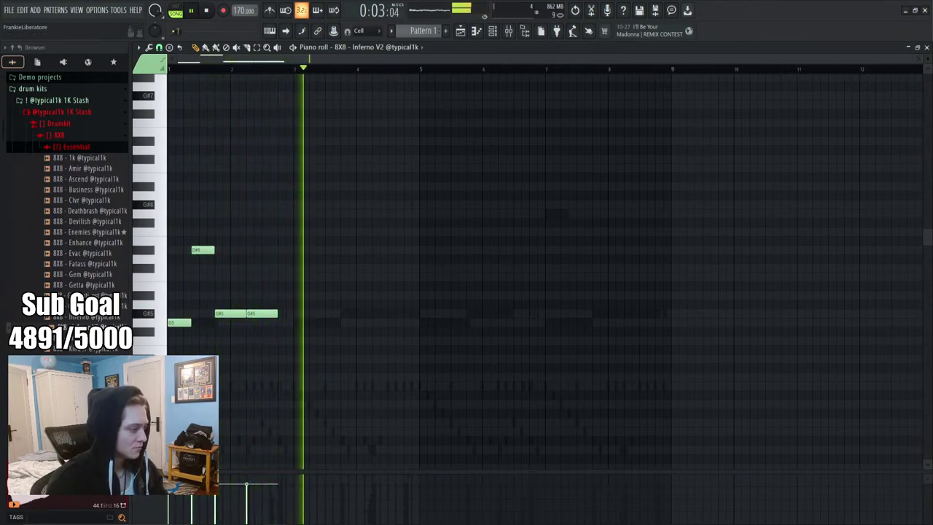
key("space")
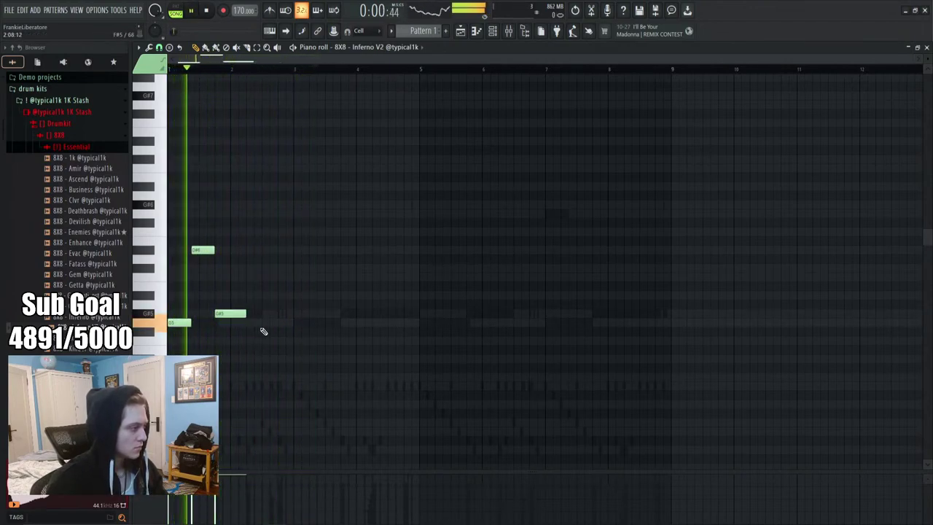
scroll(198, 58, "up", 3)
key("space")
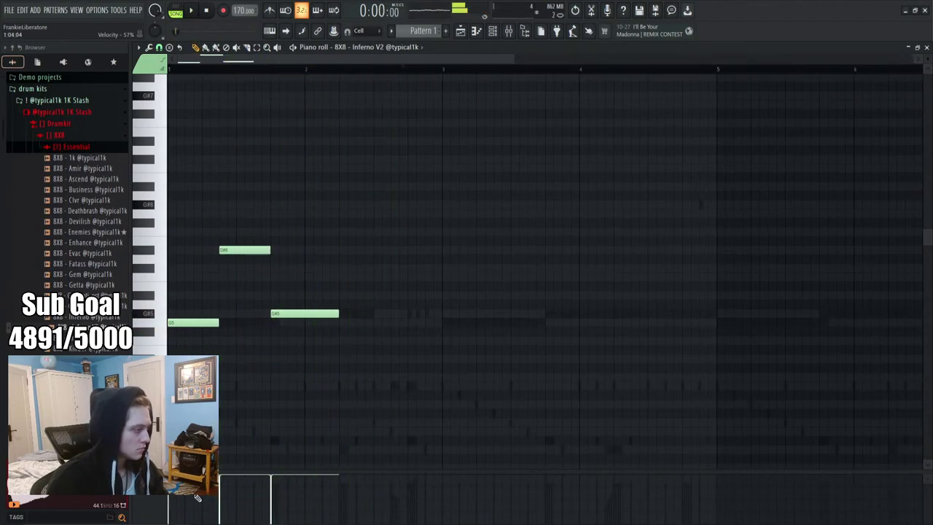
left_click(220, 483)
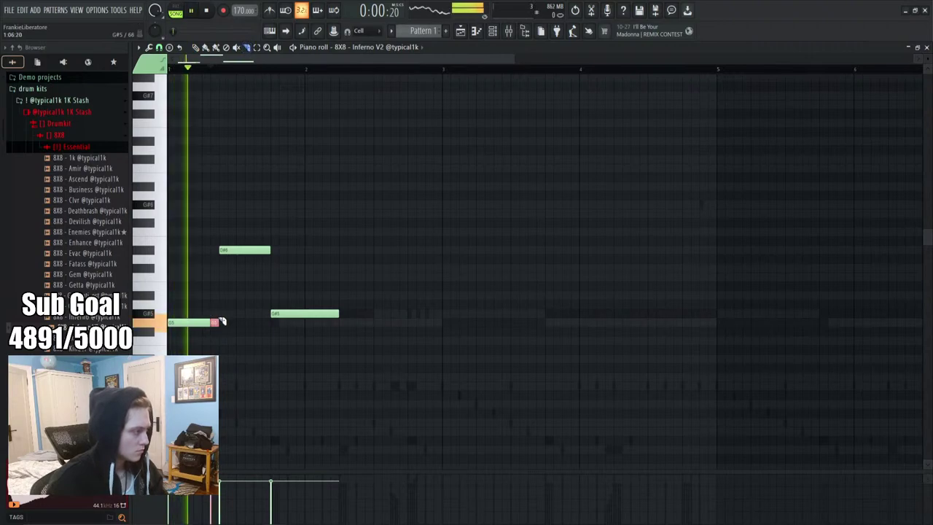
left_click(210, 318)
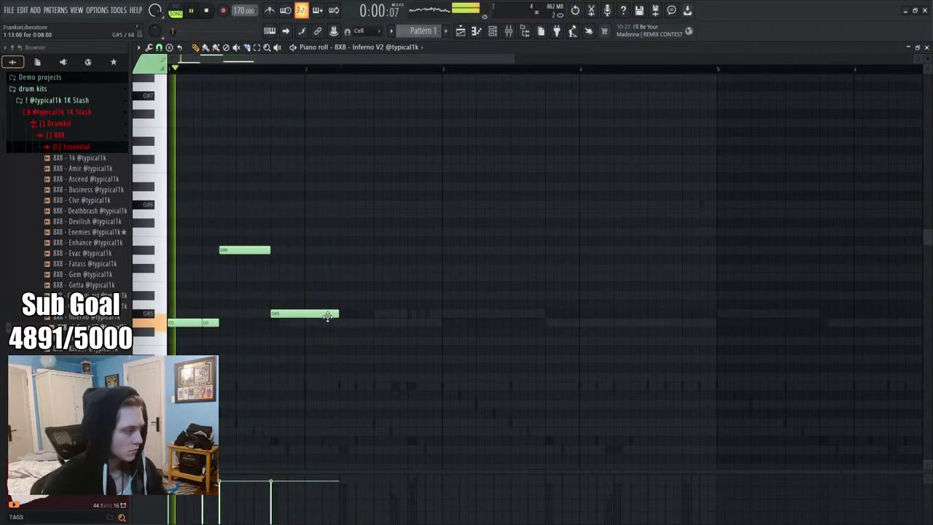
Add two more G#5 notes directly after the existing one to fill the rest of bar 2
left_click(344, 314)
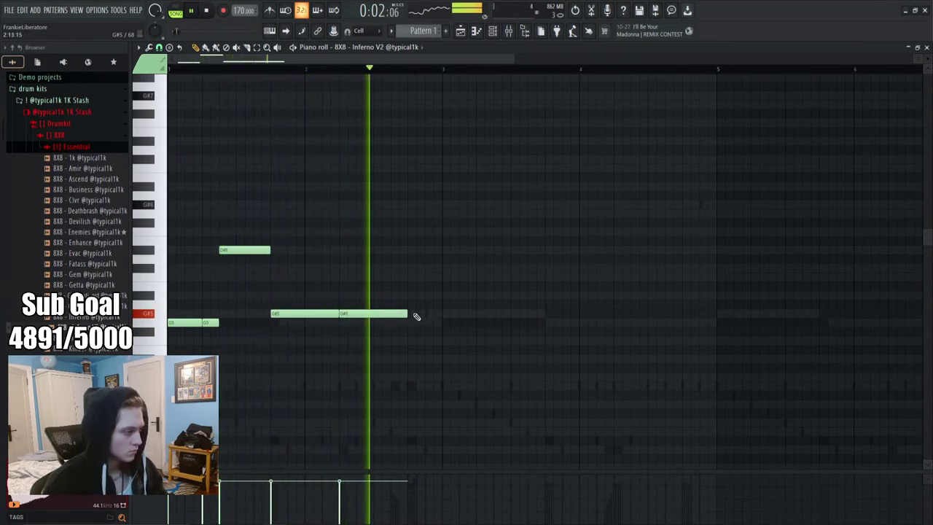
left_click(444, 314)
left_click_drag(403, 313, 401, 313)
left_click(401, 314)
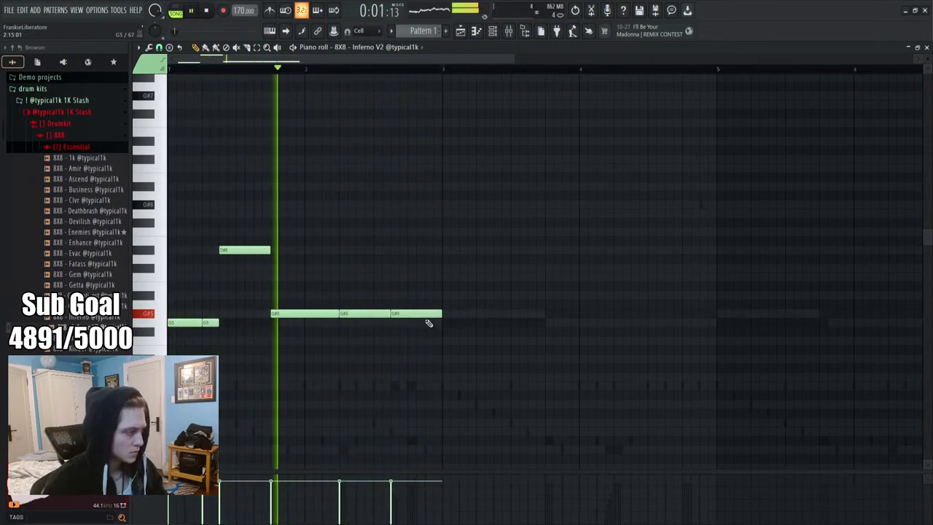
Duplicate the two-bar phrase into bars 3 to 6 and delete the last G#5 note of bar 4
key("ctrl+b")
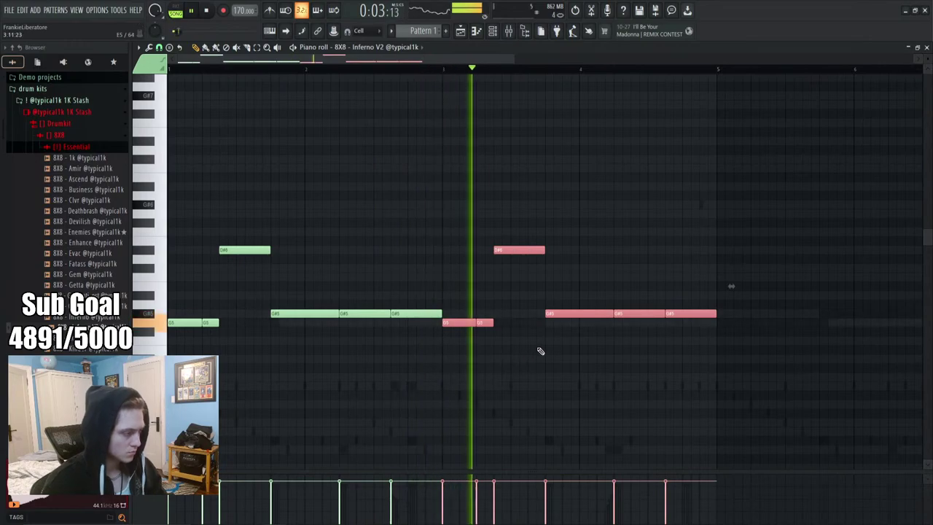
key("ctrl+b")
scroll(619, 292, "right", 1)
left_click(564, 325)
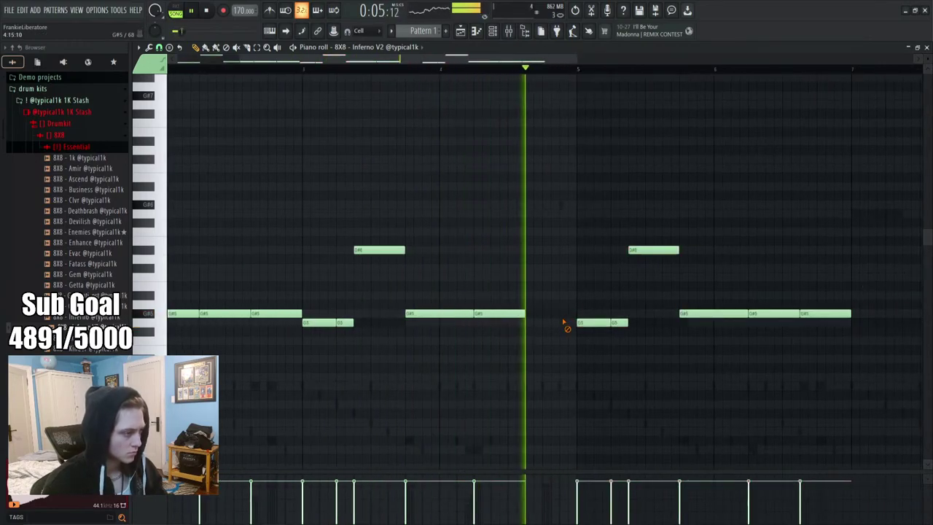
Duplicate bars 5 and 6 into bars 7 and 8 and delete the last G#5 note of bar 8
scroll(501, 78, "down", 3)
scroll(494, 73, "down", 2)
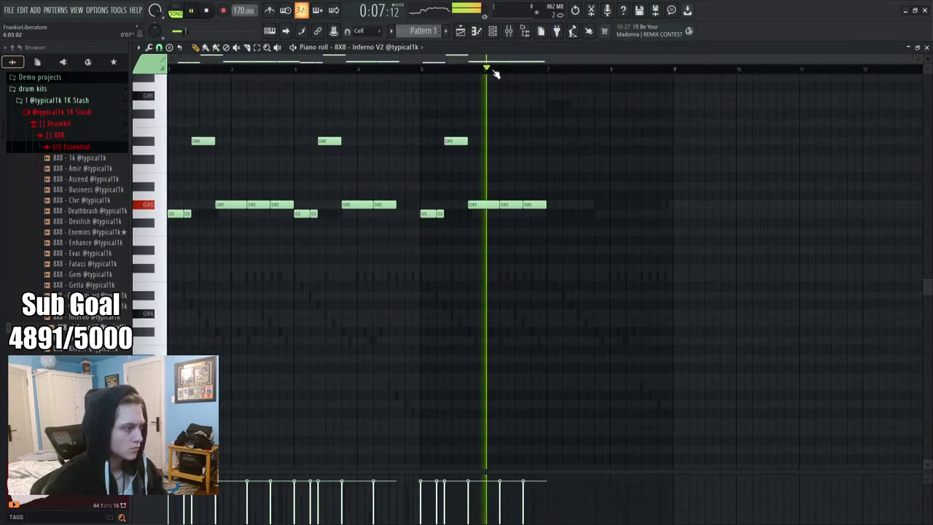
key("ctrl+b")
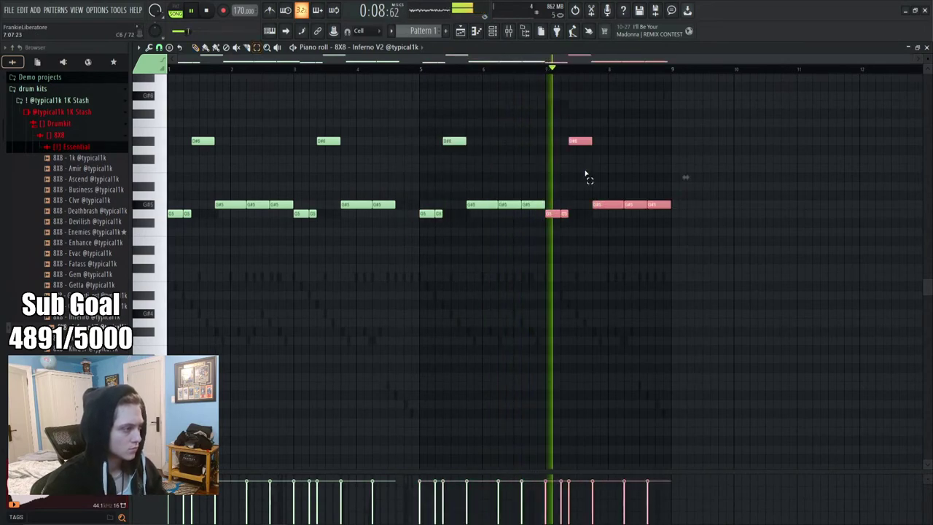
left_click(660, 206)
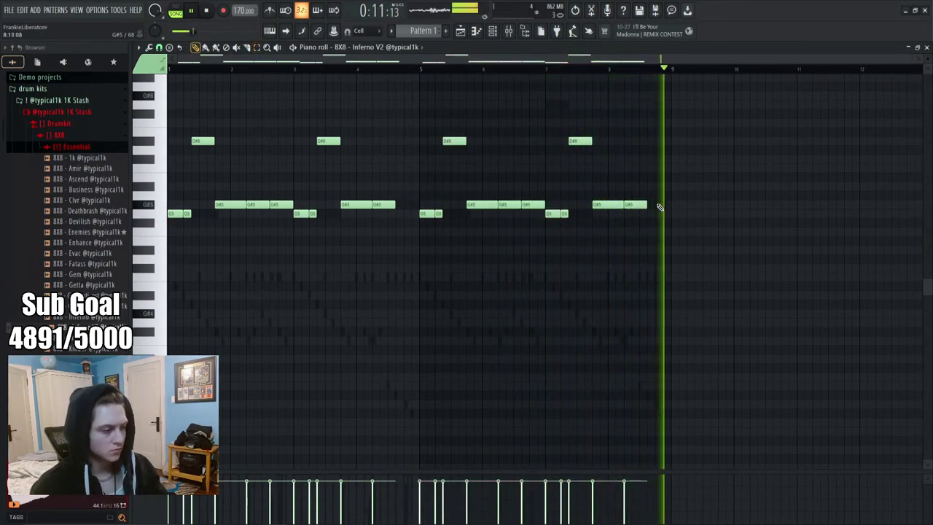
Try the whole bass line an octave lower and an octave higher, and return it to its original octave
scroll(659, 210, "up", 3)
left_click(592, 331)
right_click(594, 332)
scroll(593, 339, "up", 4)
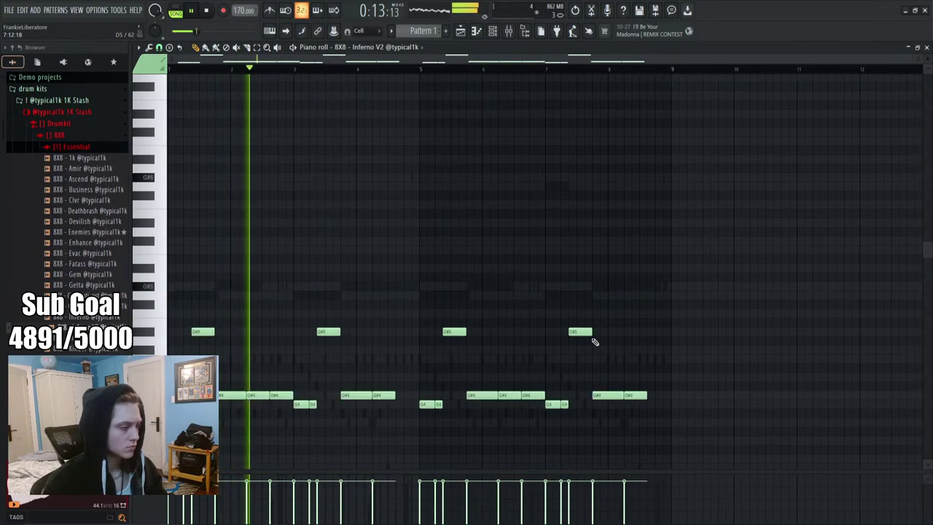
scroll(595, 342, "down", 8)
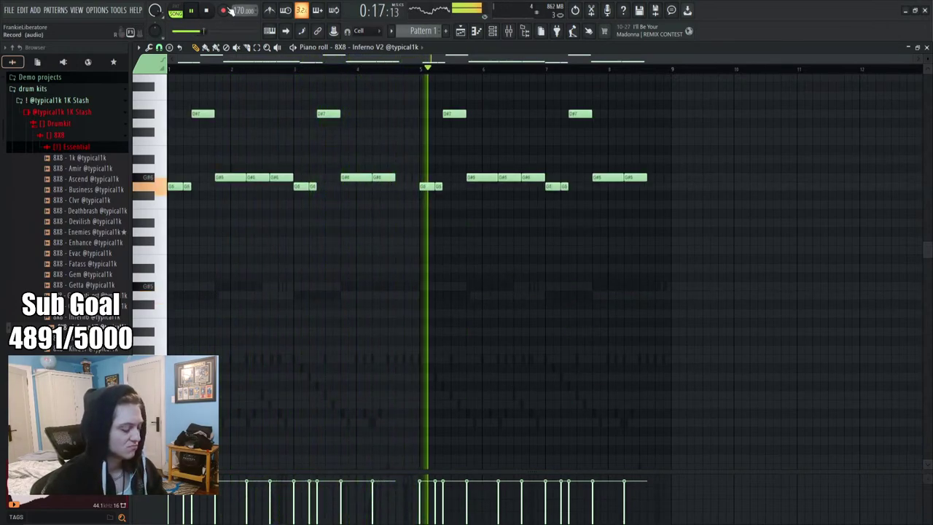
scroll(595, 341, "up", 4)
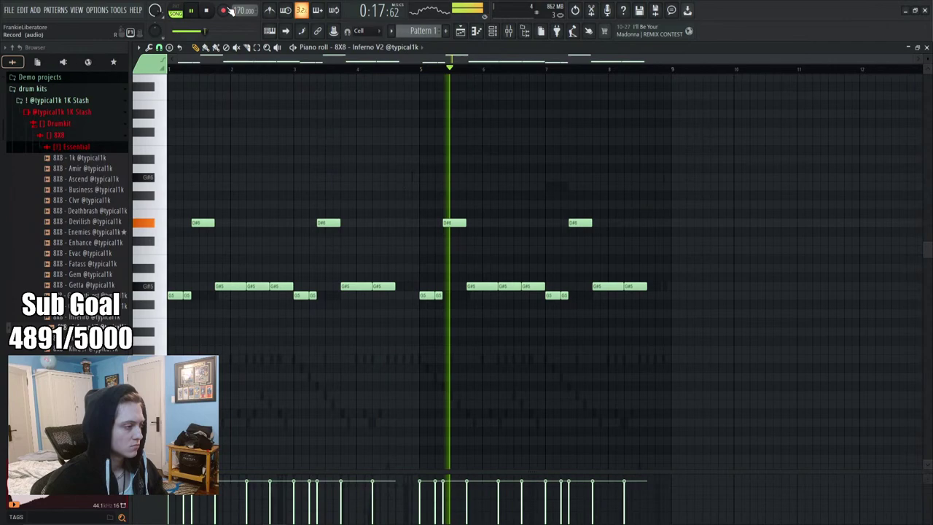
Show the channel rack and compare the beat with the 8X8 - Inferno V2 channel muted and unmuted
left_click(494, 32)
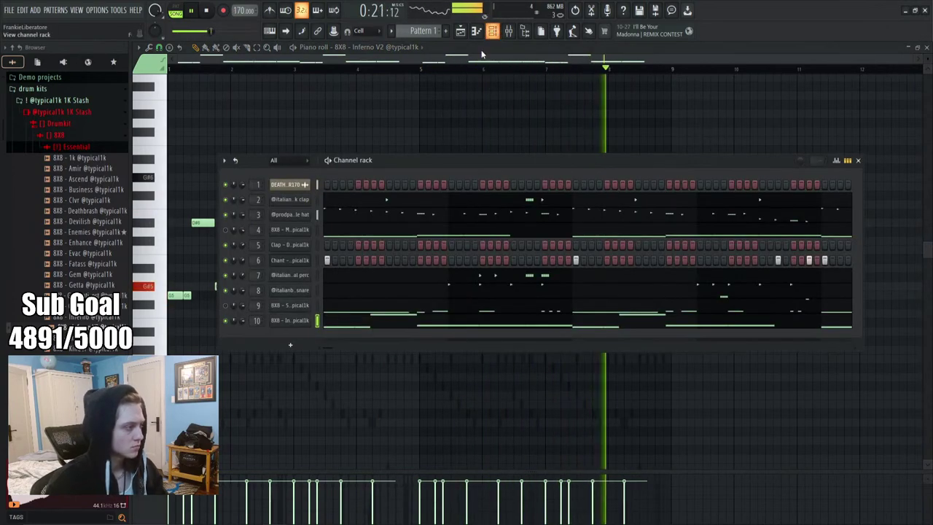
left_click(226, 230)
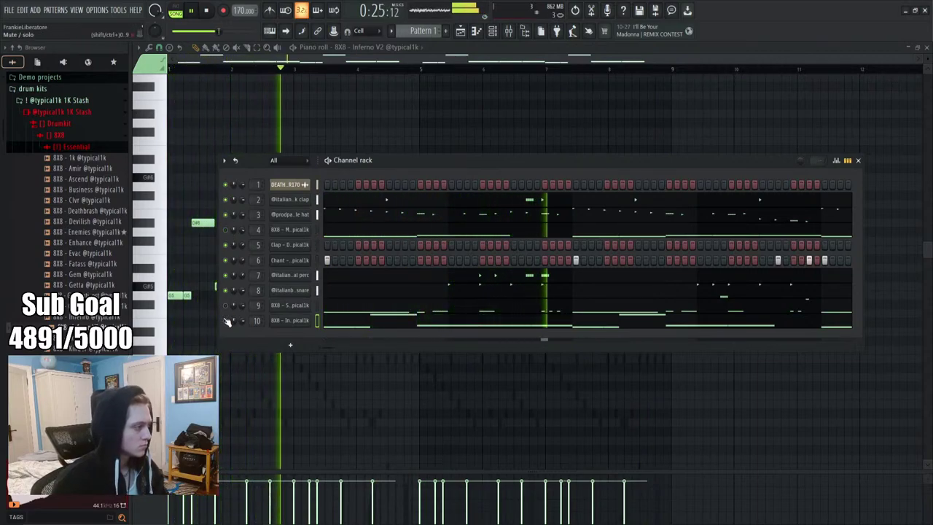
left_click(226, 321)
left_click(225, 321)
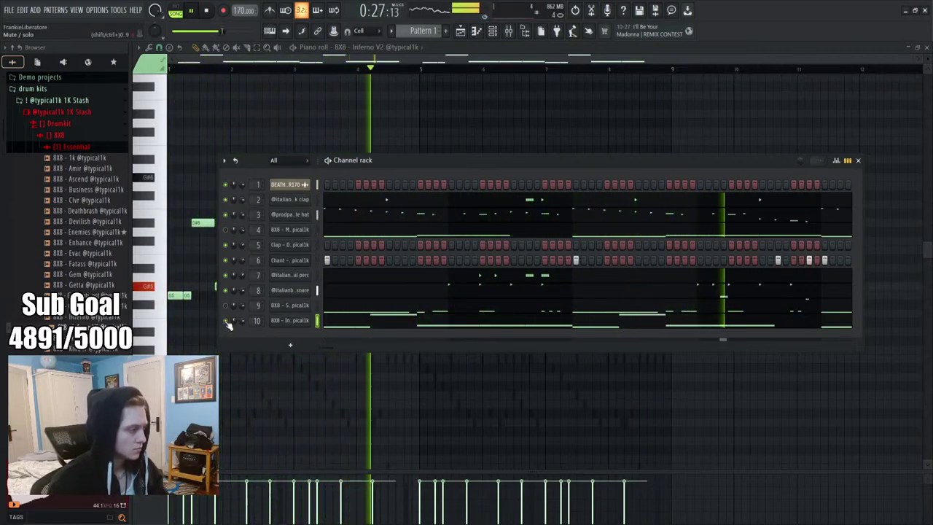
Compare the 8X8 bass channels, mute 8X8 - Inferno V2 and leave 8X8 - Martyr playing
left_click(225, 305)
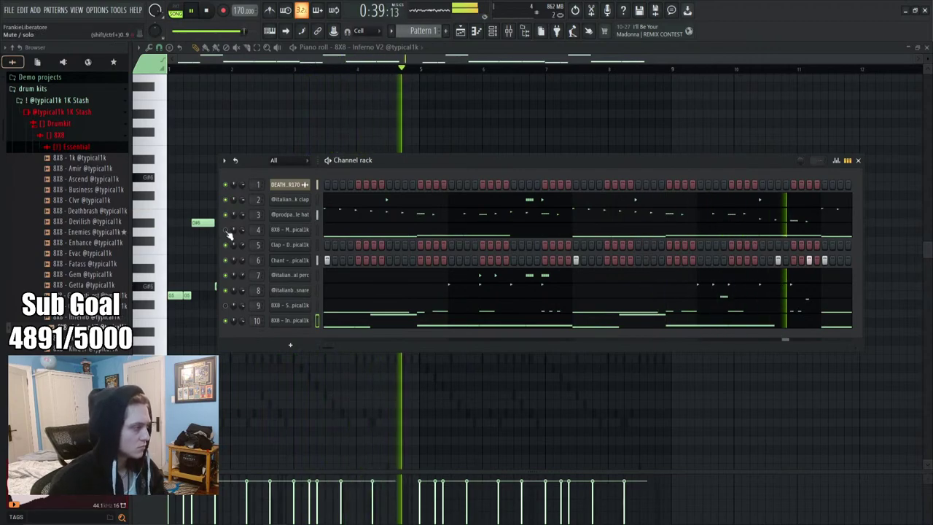
left_click(227, 321)
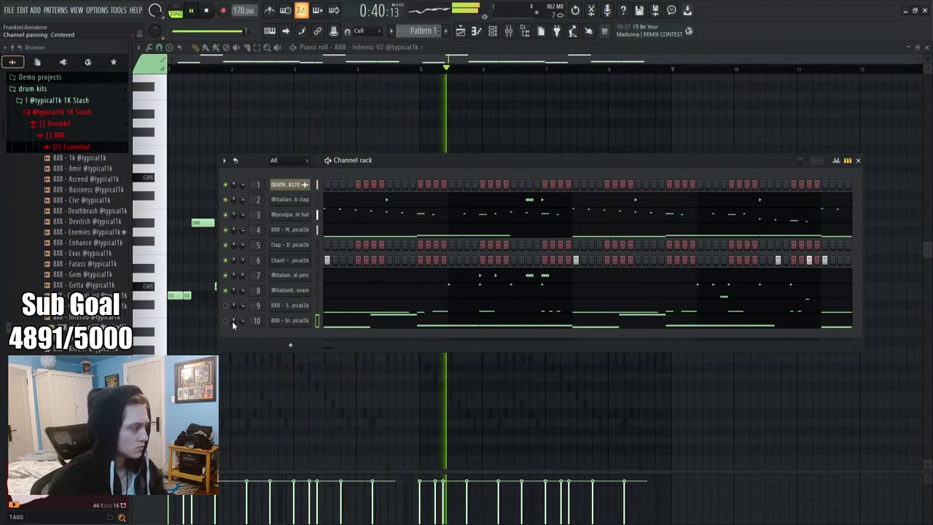
Audition samples in the SFX folder of the typical1k drum kit
left_click(70, 137)
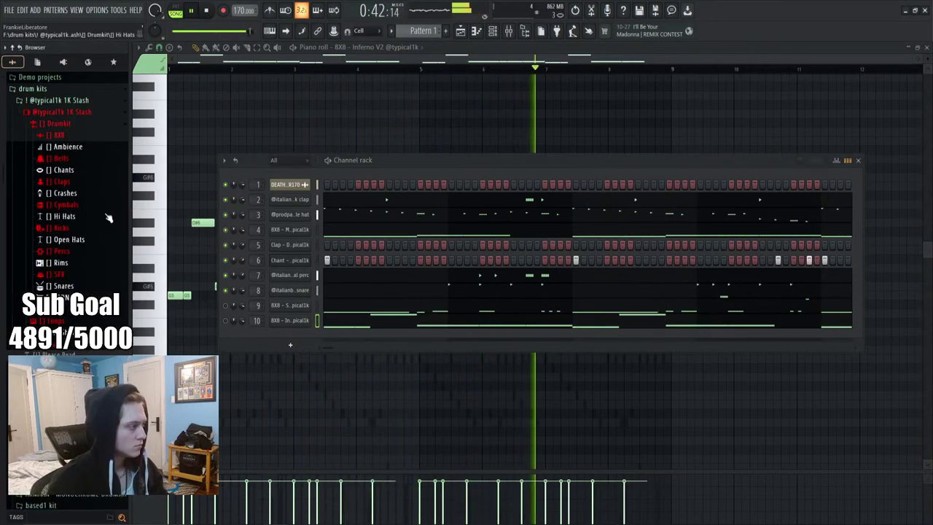
left_click(75, 276)
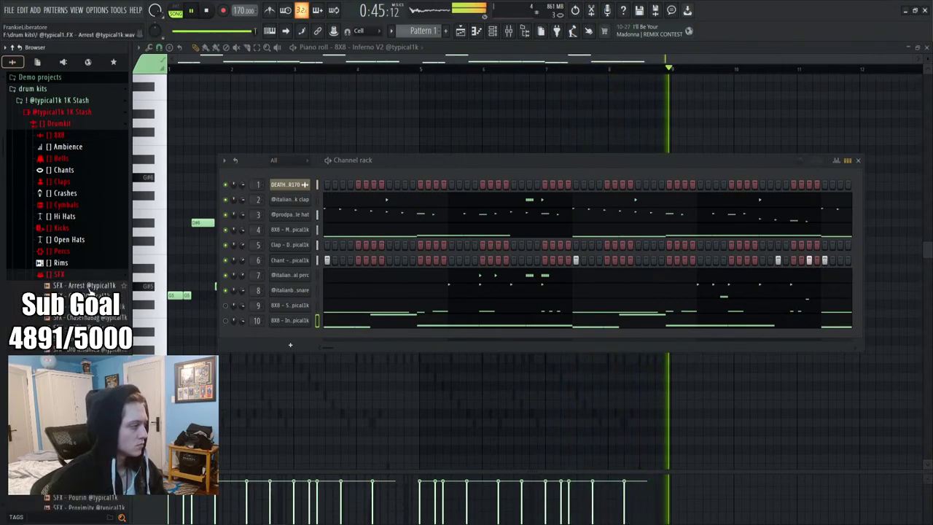
left_click(86, 286)
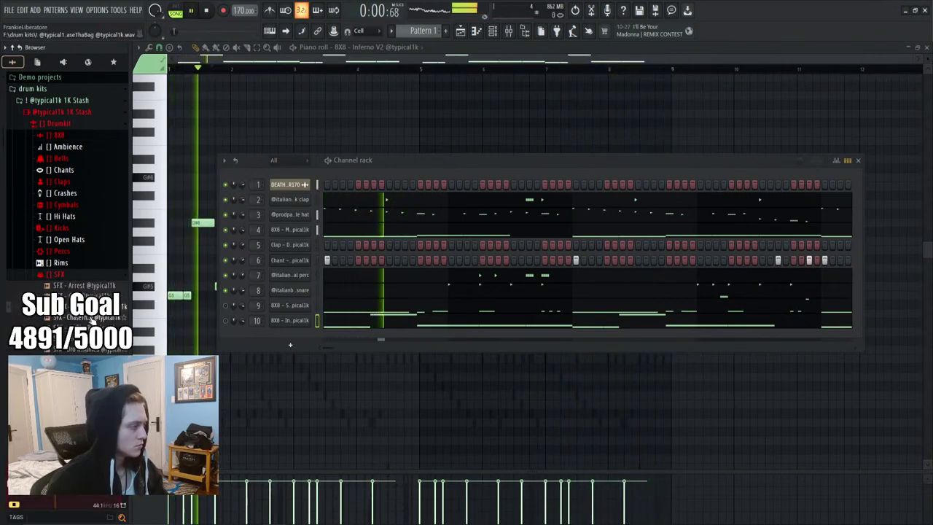
key("space")
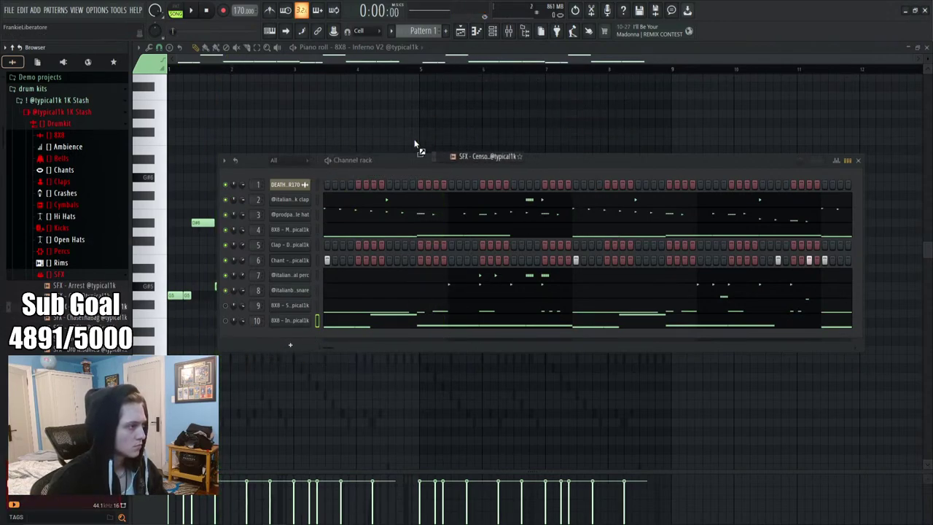
left_click_drag(301, 330, 298, 334)
right_click(295, 336)
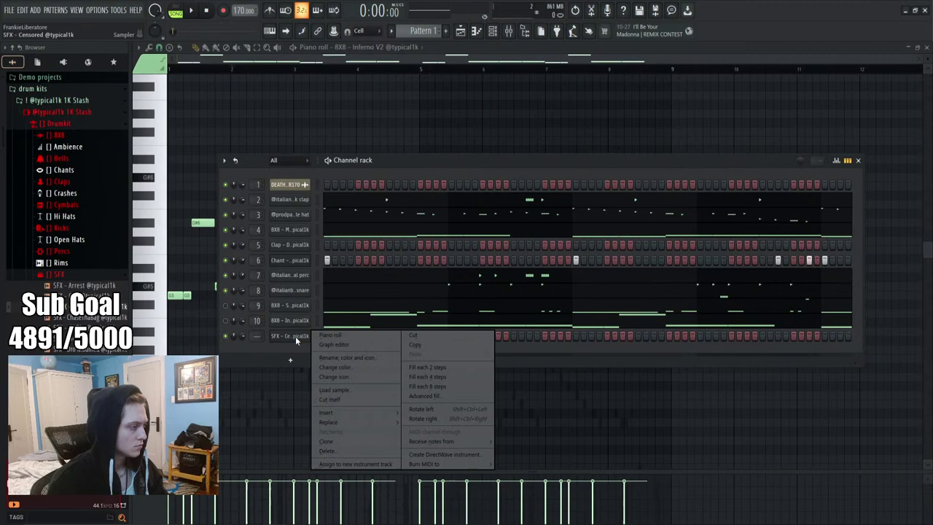
left_click(326, 450)
left_click(500, 302)
key("space")
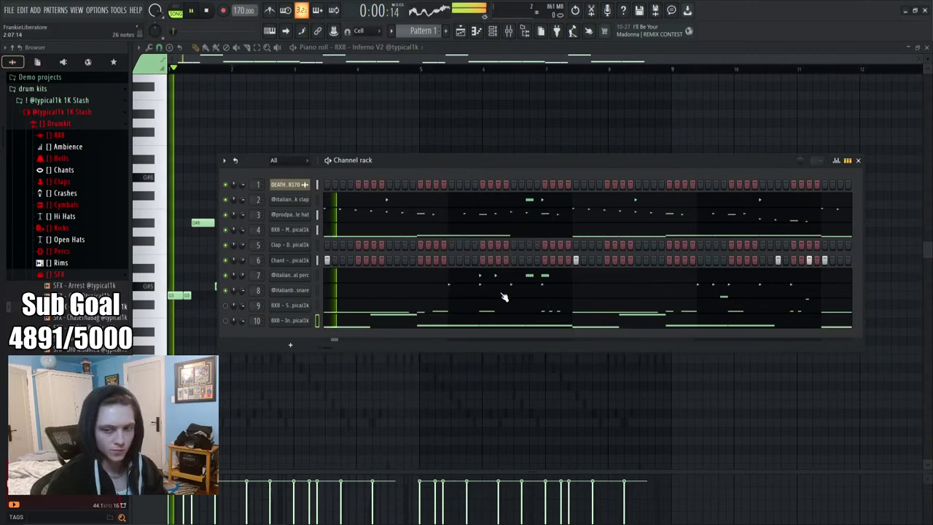
Place the SFX - Censored sample on Track 6 of the playlist at about bar 32
left_click(461, 32)
left_click_drag(81, 306, 313, 217)
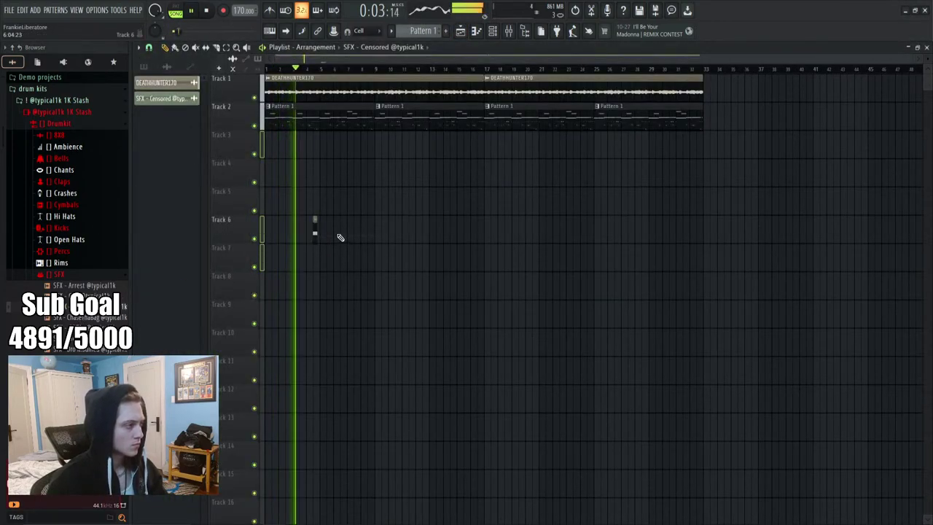
left_click_drag(367, 237, 688, 237)
Remove all Pattern 1 clips from Track 2 and split Pattern 1 into separate patterns by channel
right_click(641, 123)
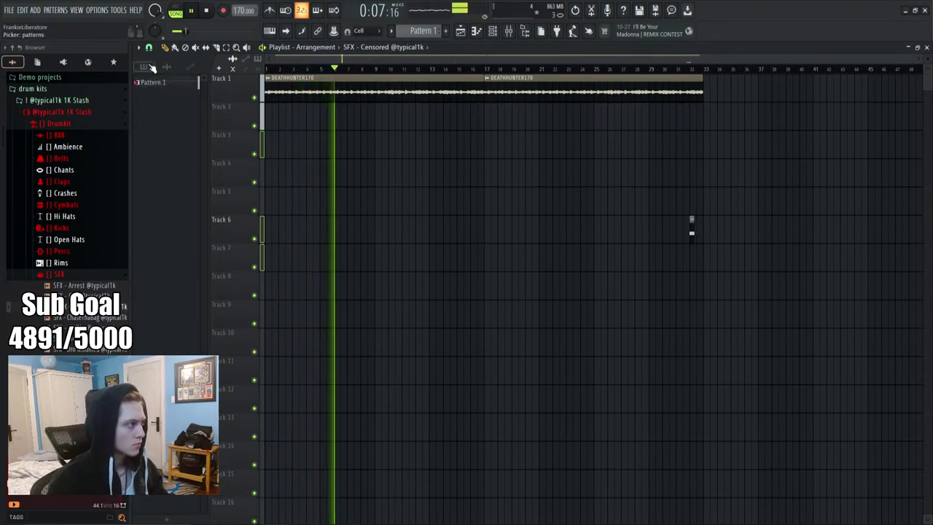
right_click(159, 88)
left_click(187, 243)
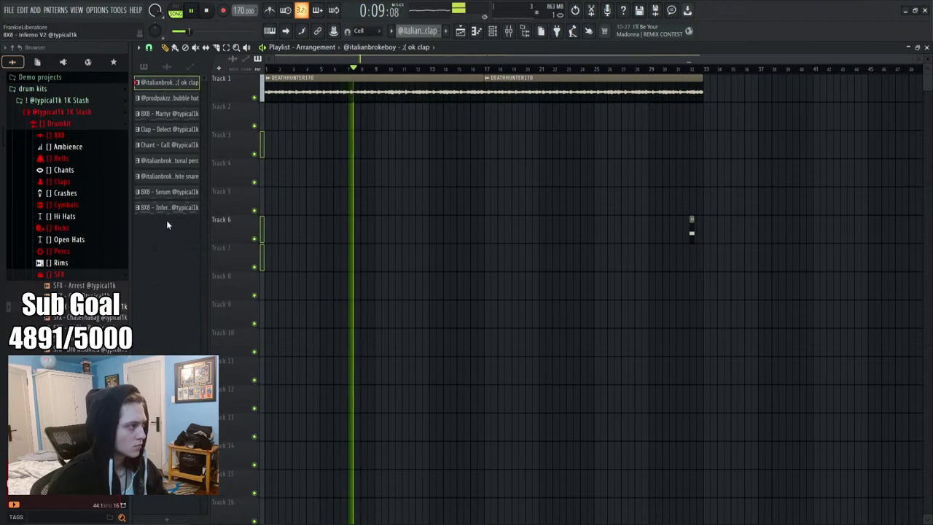
Lay all the split patterns on Tracks 2 to 10 and extend their clips to cover bars 1 to 8
key("ctrl+a")
key("space")
left_click_drag(164, 89, 293, 121)
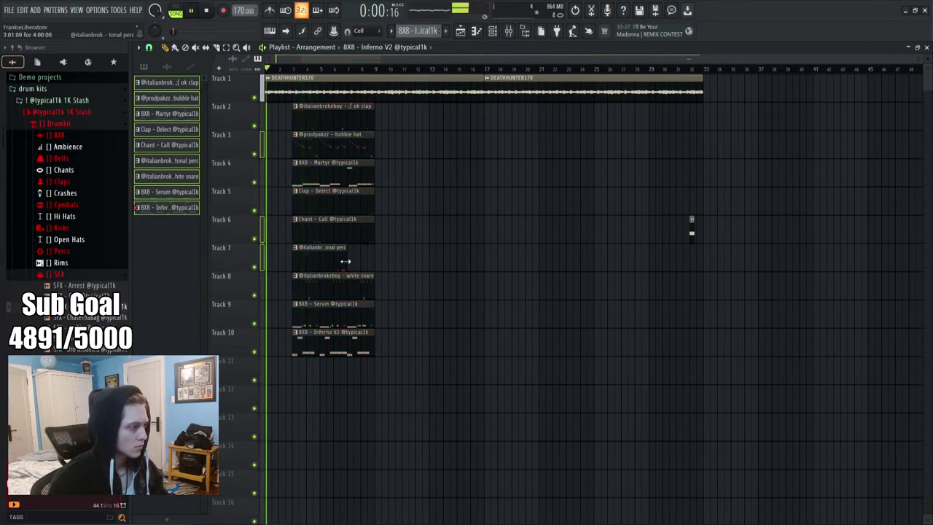
left_click_drag(362, 382, 288, 128)
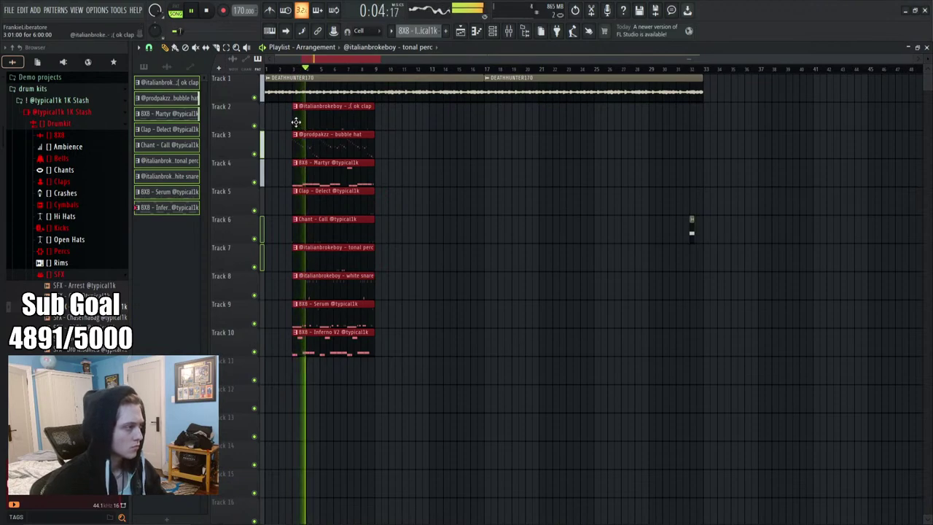
key("space")
left_click_drag(296, 121, 205, 132)
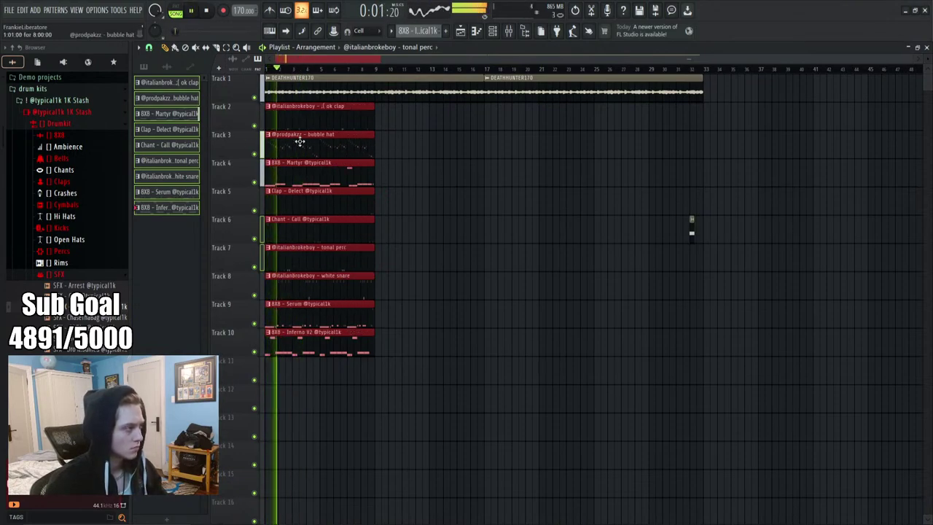
key("space")
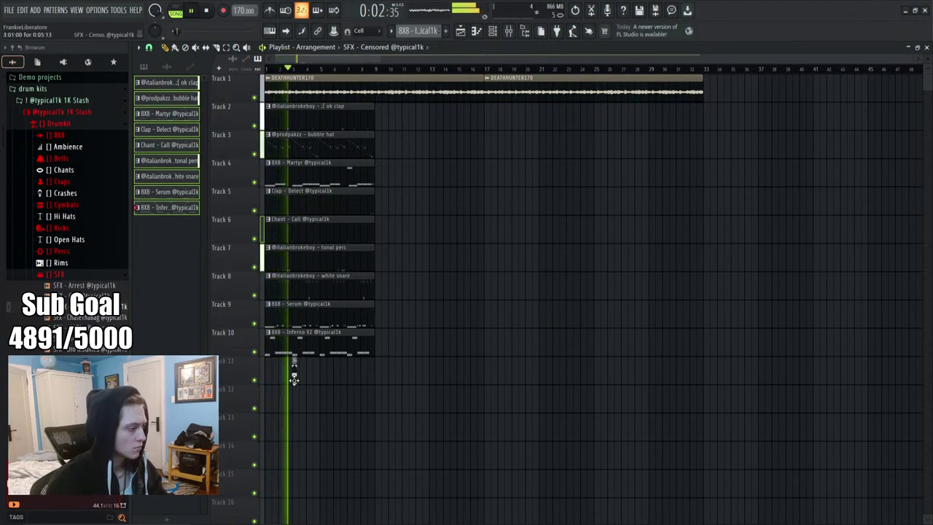
Move the SFX - Censored clip to Track 11 so that it starts at 2:13:00
key("space")
scroll(279, 73, "up", 6)
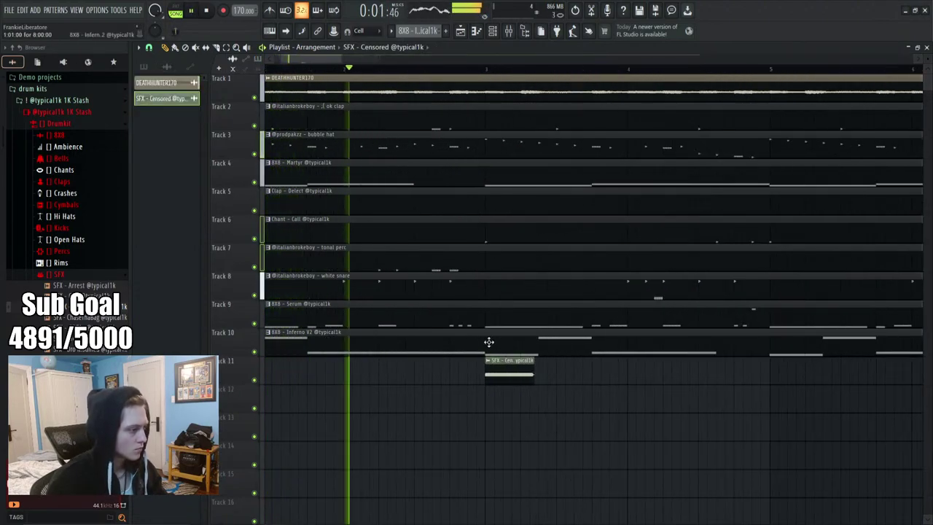
left_click_drag(506, 375, 471, 378)
key("space")
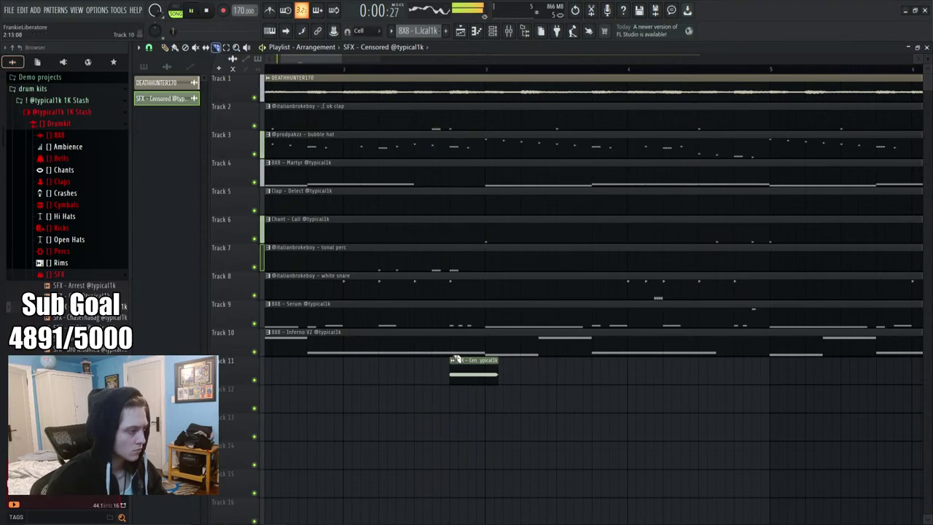
Slice the clips on Tracks 1 to 10 at 2:13:00 and trim their second parts to start at bar 3
left_click_drag(466, 145, 466, 146)
key("space")
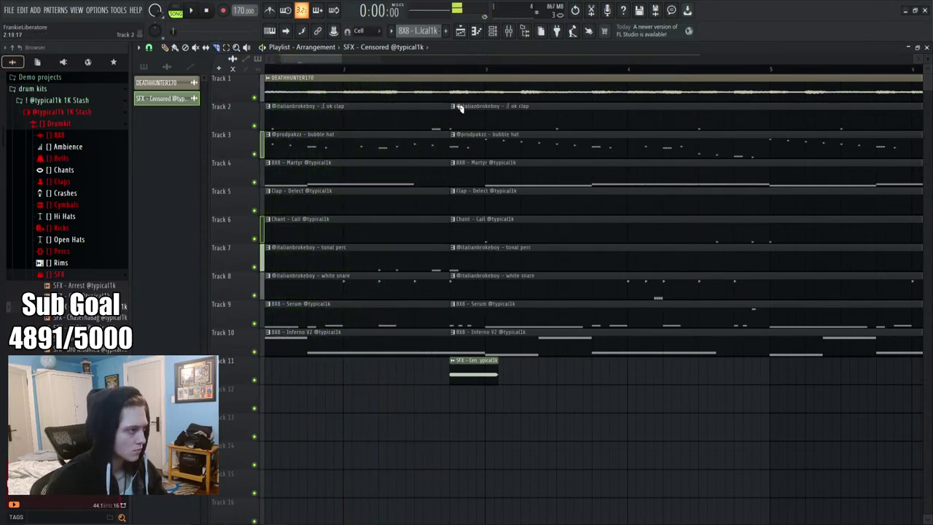
left_click_drag(543, 341, 479, 88)
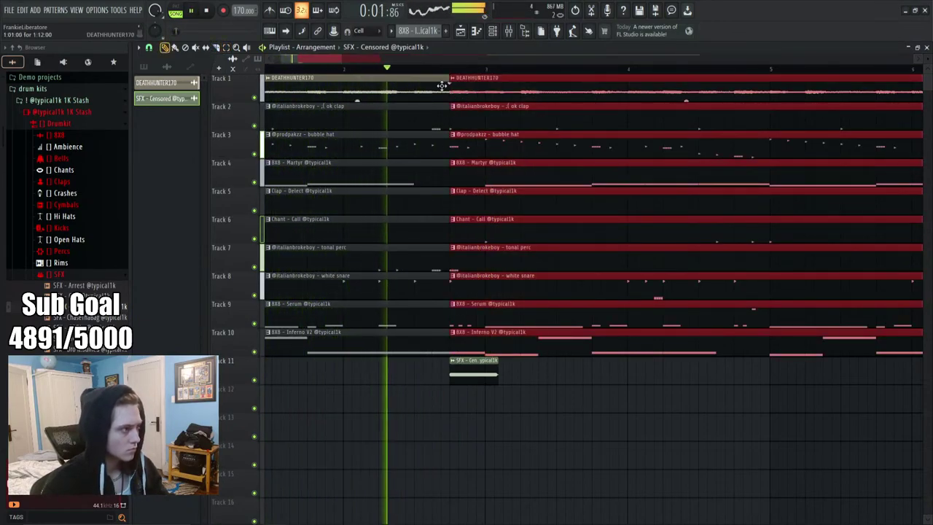
left_click(452, 91)
key("space")
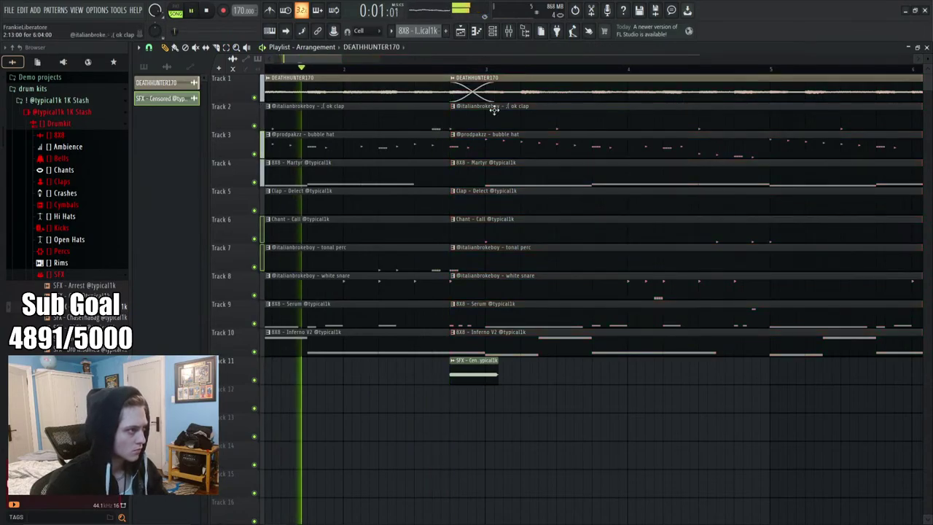
key("space")
key("space")
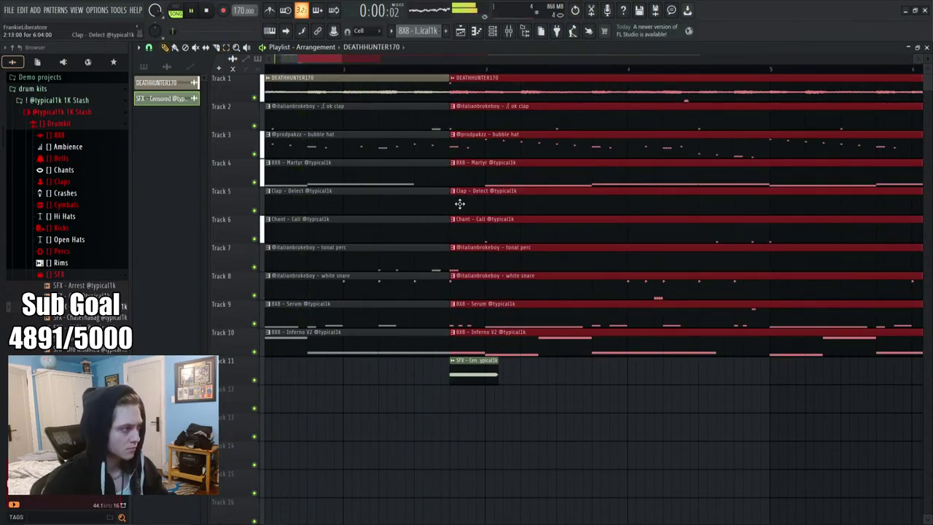
left_click_drag(452, 205, 485, 205)
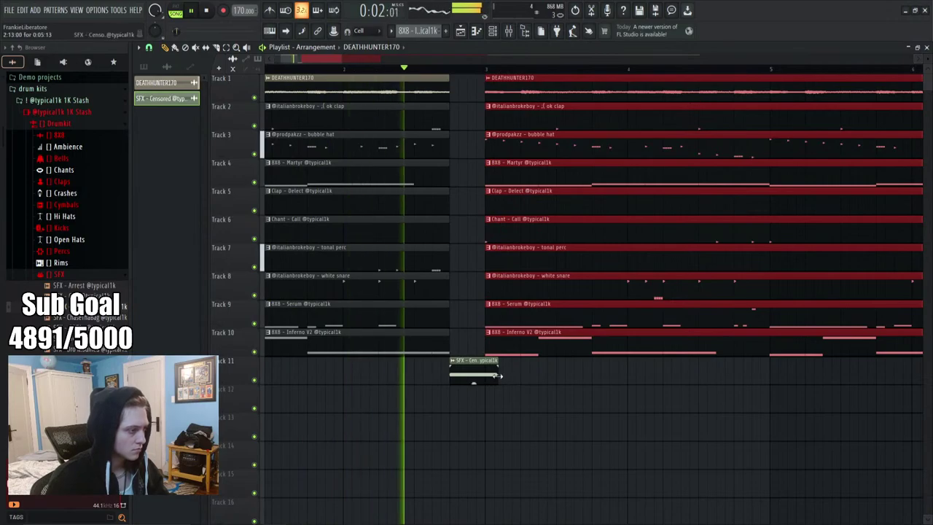
Trim the end of the SFX - Censored clip on Track 11 exactly to the start of bar 3
left_click_drag(498, 376, 480, 380)
key("space")
key("space")
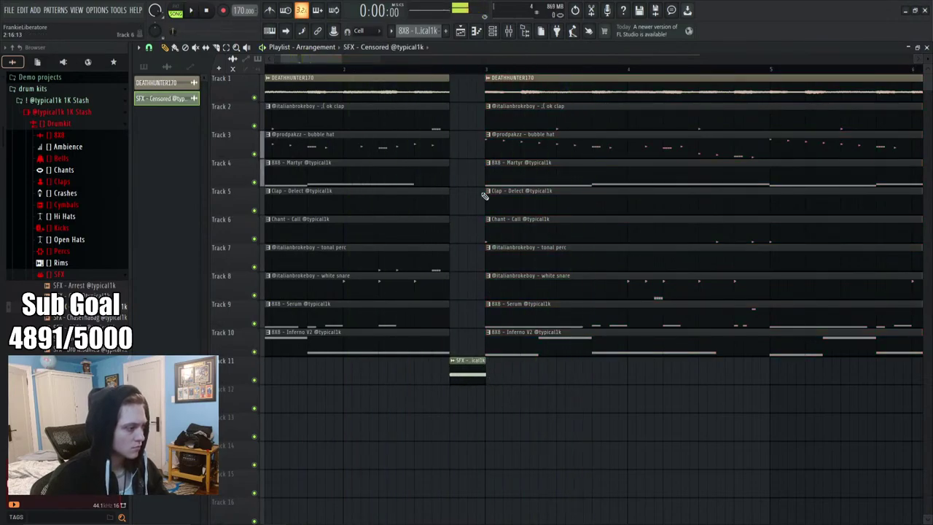
scroll(484, 78, "up", 3, "ctrl")
scroll(485, 78, "up", 3, "ctrl")
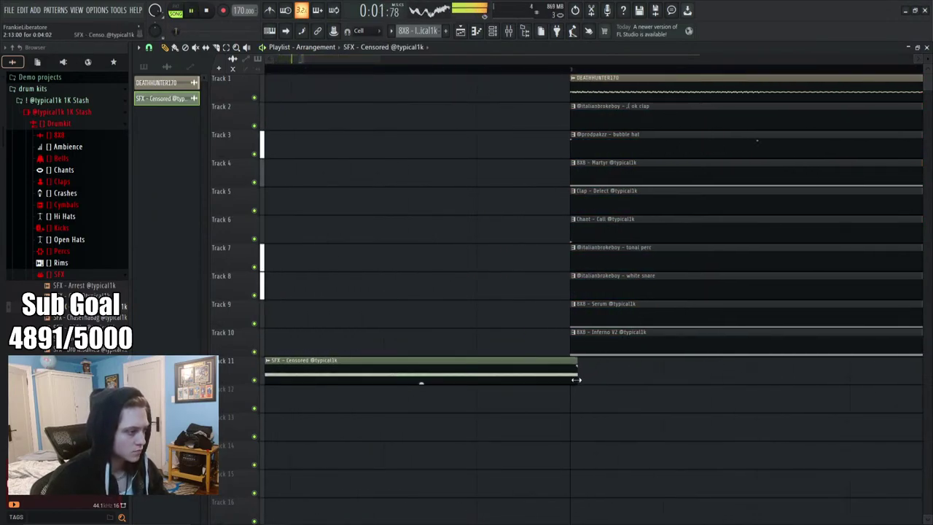
scroll(437, 74, "down", 6)
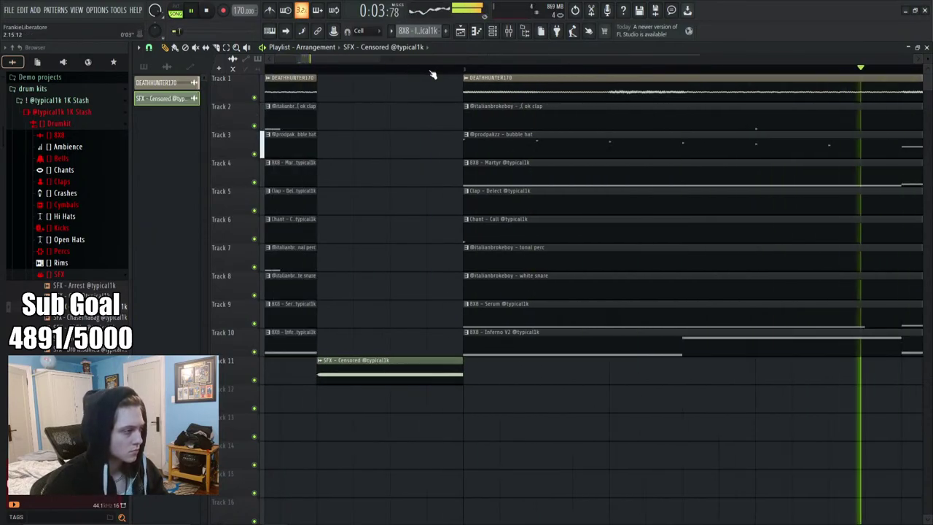
scroll(433, 75, "down", 2)
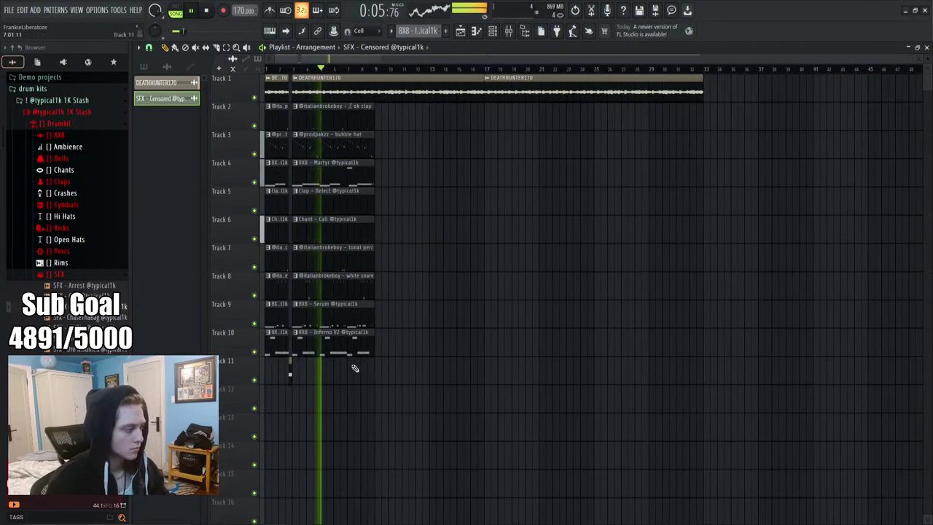
Copy the pattern clips on Tracks 2 to 10 from bars 1 to 8 so that they start at bar 17
left_click_drag(380, 354, 265, 116)
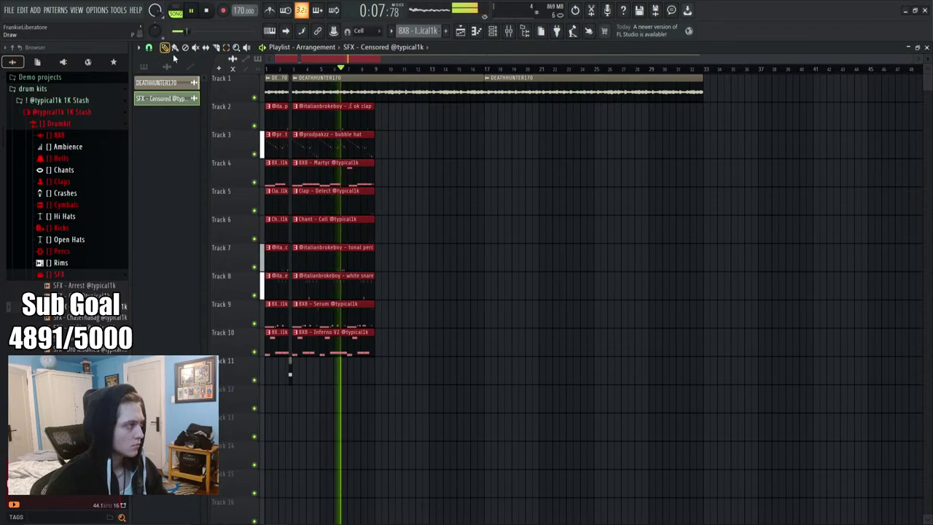
key("ctrl+b")
left_click_drag(389, 121, 497, 125)
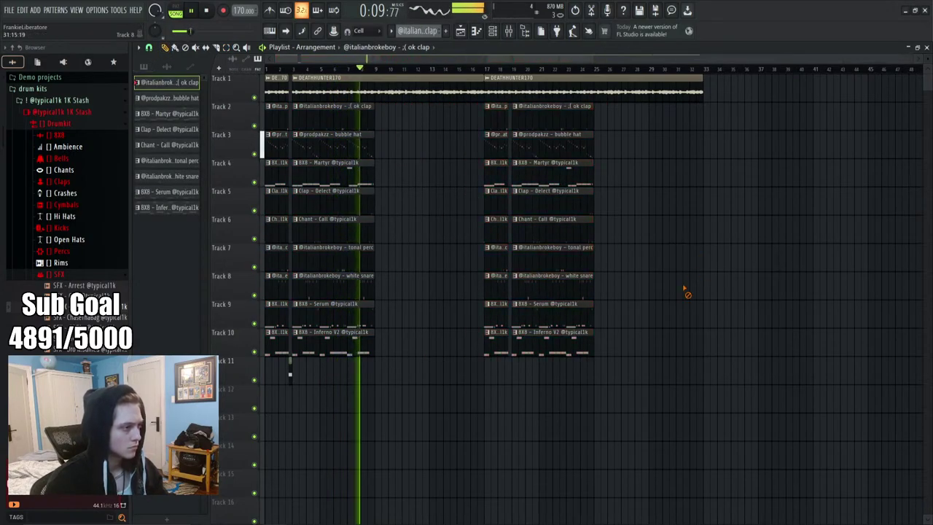
Move the copied 8X8 - Serum and 8X8 - Inferno V2 clips down to Tracks 10 and 11
left_click(508, 31)
left_click(494, 30)
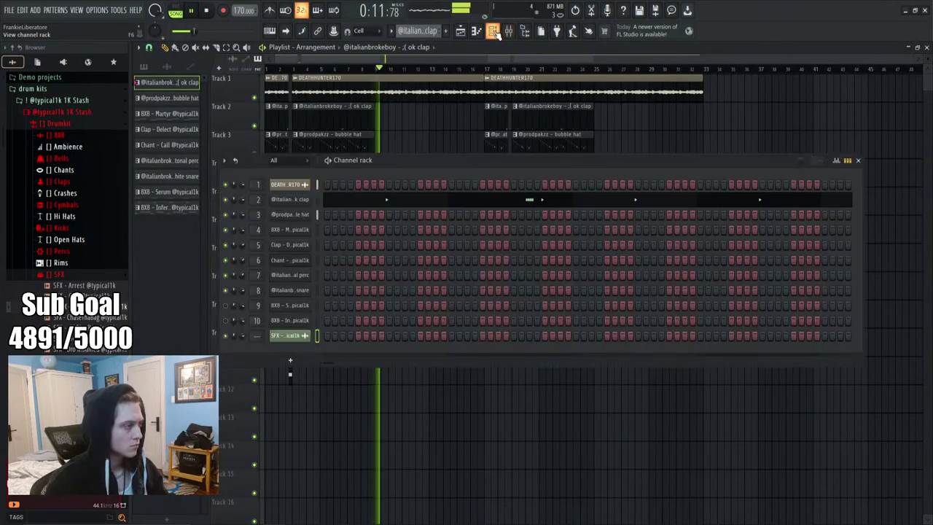
key("F6")
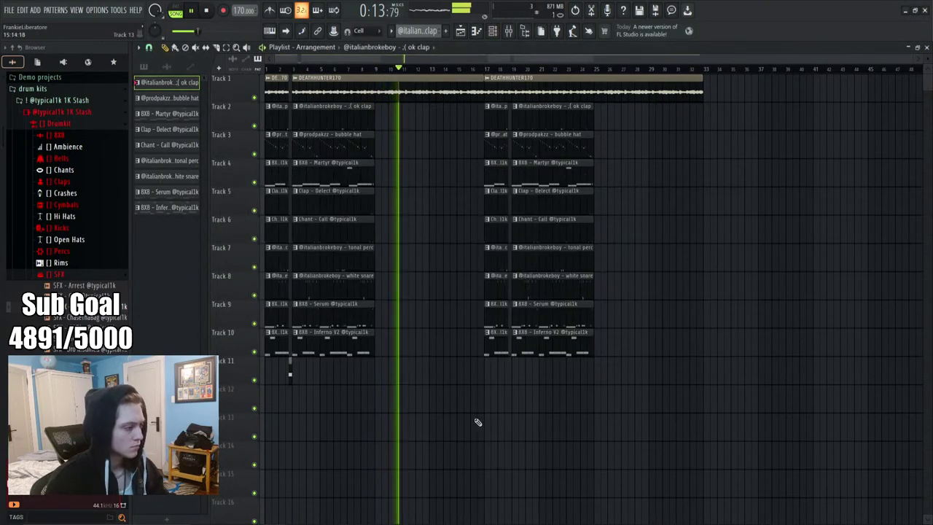
left_click_drag(589, 381, 495, 325)
Move the copied 8X8 - Martyr clips from Track 4 down to Track 9 and delete them
left_click_drag(552, 157, 518, 187)
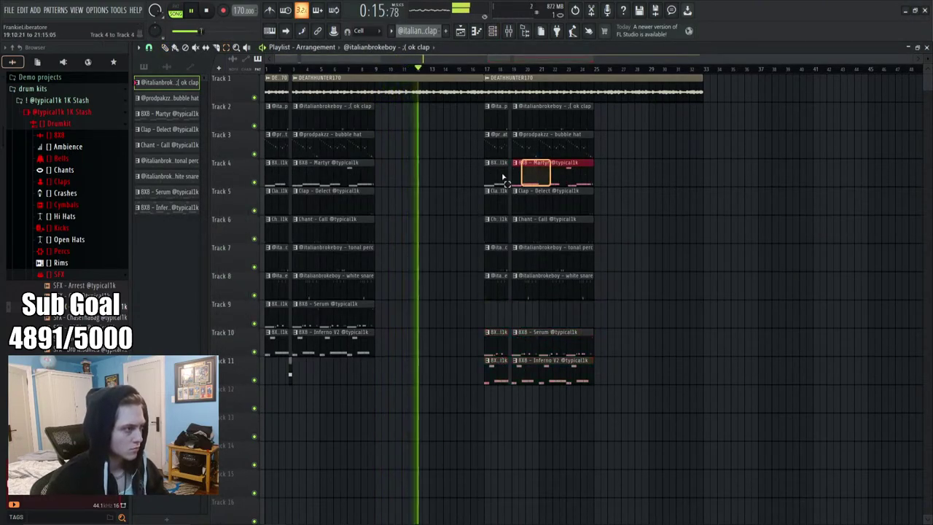
key("shift+Down")
key("shift+Down")
key("shift+Down")
key("shift+Down")
key("shift+Down")
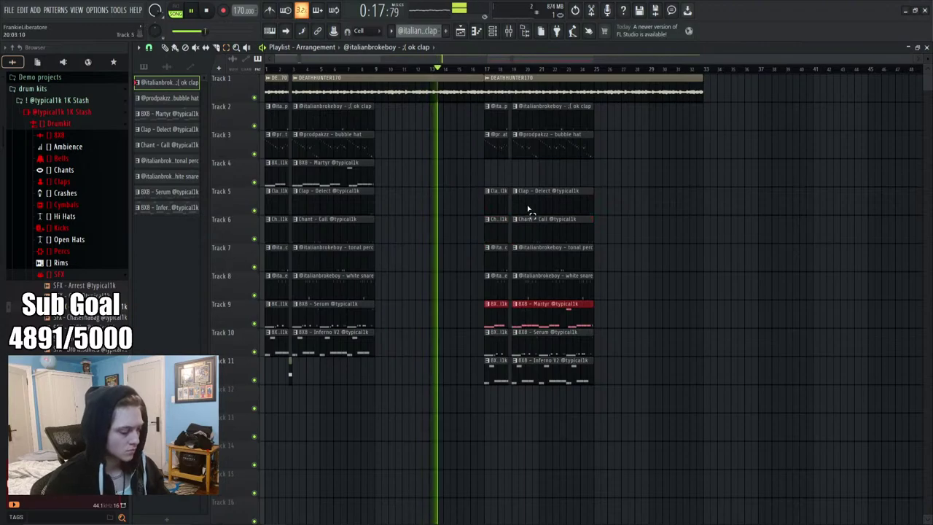
key("Delete")
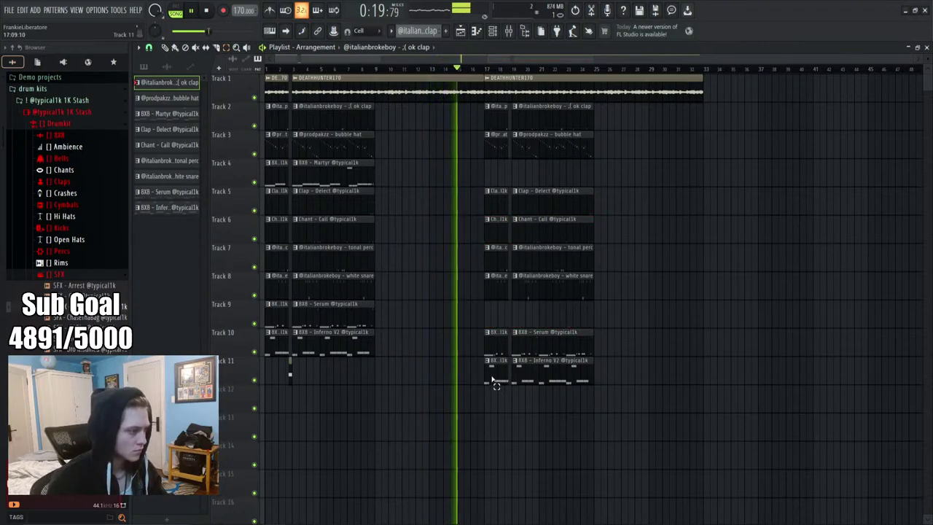
Delete the copied 8X8 - Inferno V2 clips and the short clip pieces in bars 17 and 18
left_click_drag(494, 381, 537, 117)
key("Delete")
key("Delete")
Extend the remaining copied clips on Tracks 2 to 10 back to bar 17 so they fill bars 17 to 24
left_click_drag(532, 412, 594, 143)
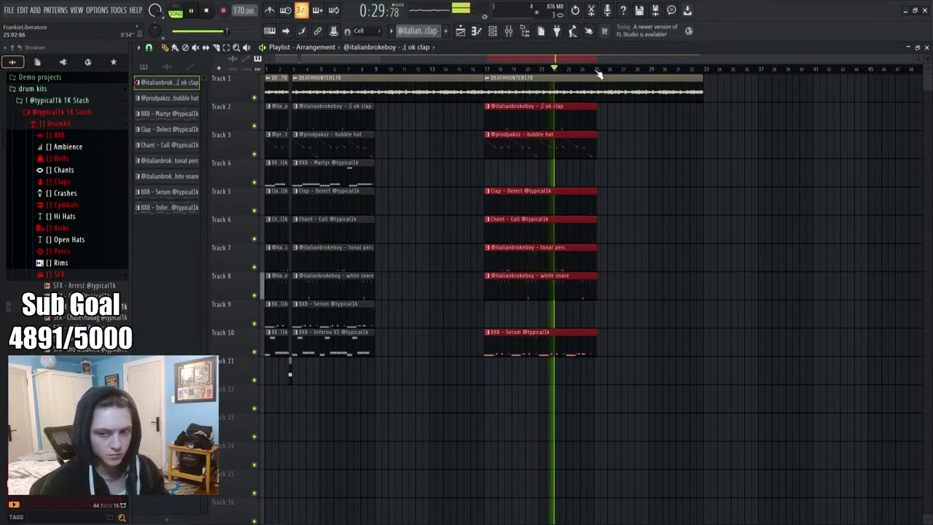
scroll(587, 71, "up", 5)
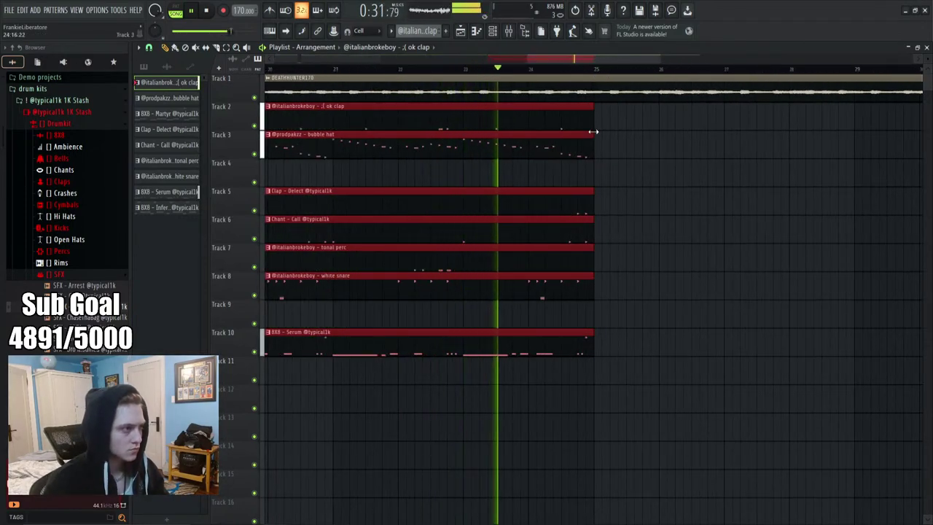
Duplicate the bar 17 to 24 clips to bars 25 to 32, replacing the copied 8X8 - Serum with 8X8 - Inferno V2 on Track 11
scroll(558, 73, "right", 4)
scroll(523, 75, "down", 5)
left_click(182, 210)
scroll(370, 141, "up", 4)
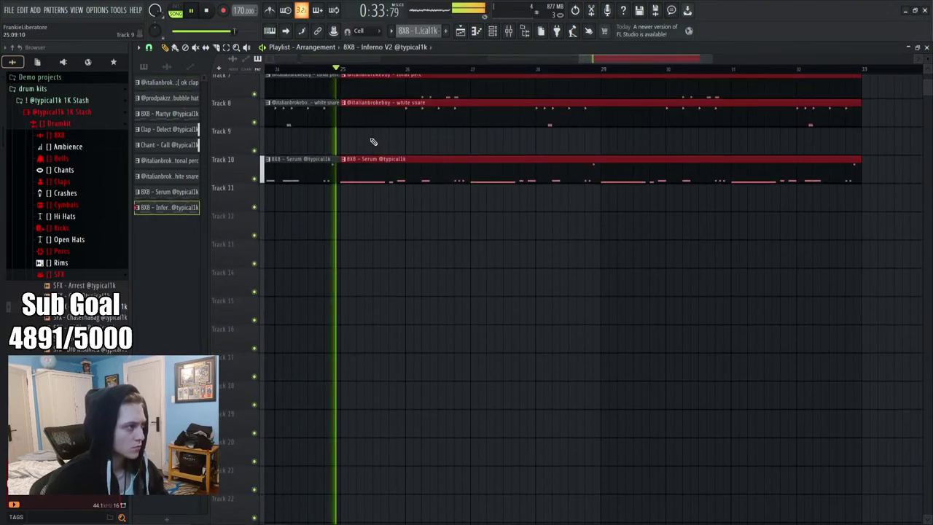
left_click(337, 202)
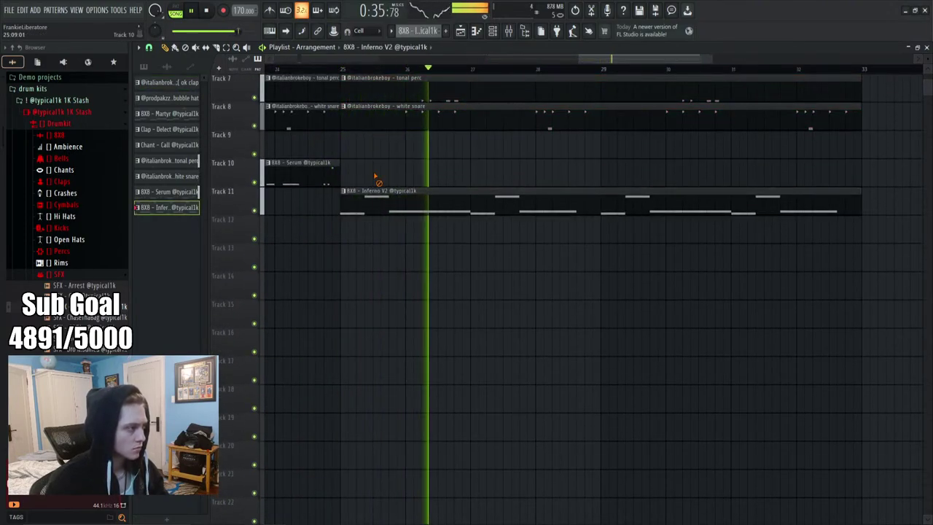
scroll(414, 70, "down", 5)
scroll(471, 246, "up", 3)
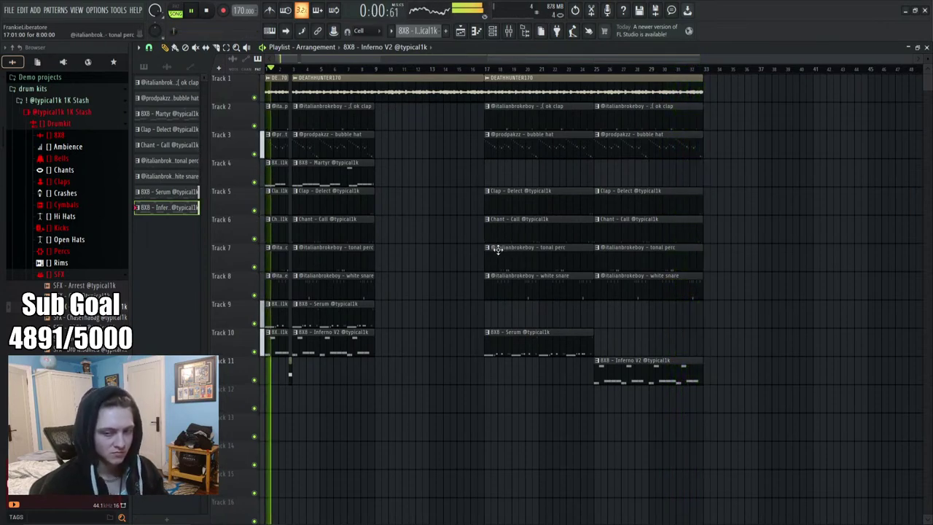
Delete the 8X8 - Inferno V2 and 8X8 - Martyr clips in bars 1 to 8, and move the 8X8 - Serum clips there to Track 10
right_click(302, 350)
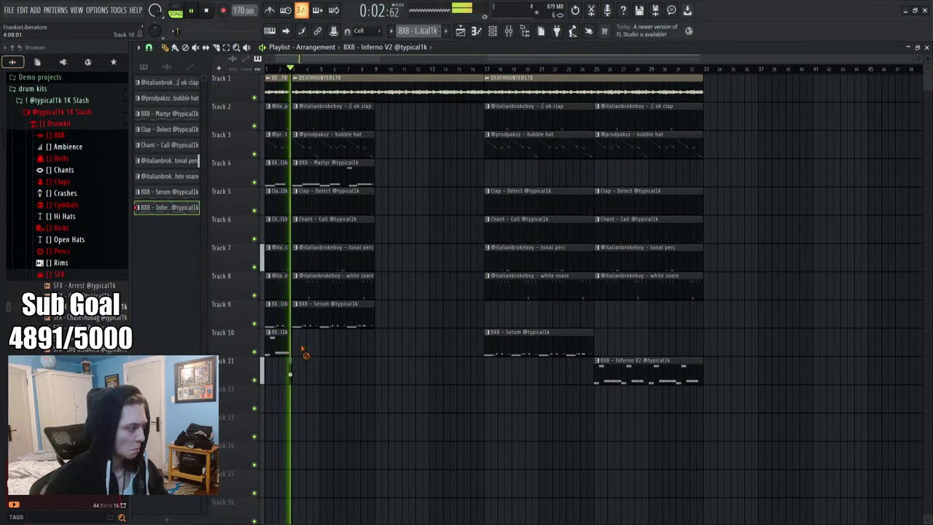
right_click(321, 315)
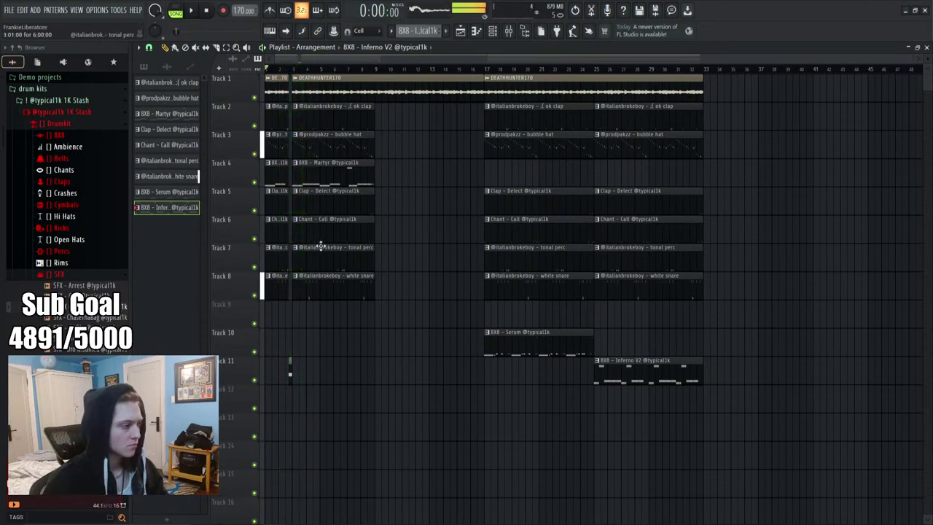
right_click(332, 172)
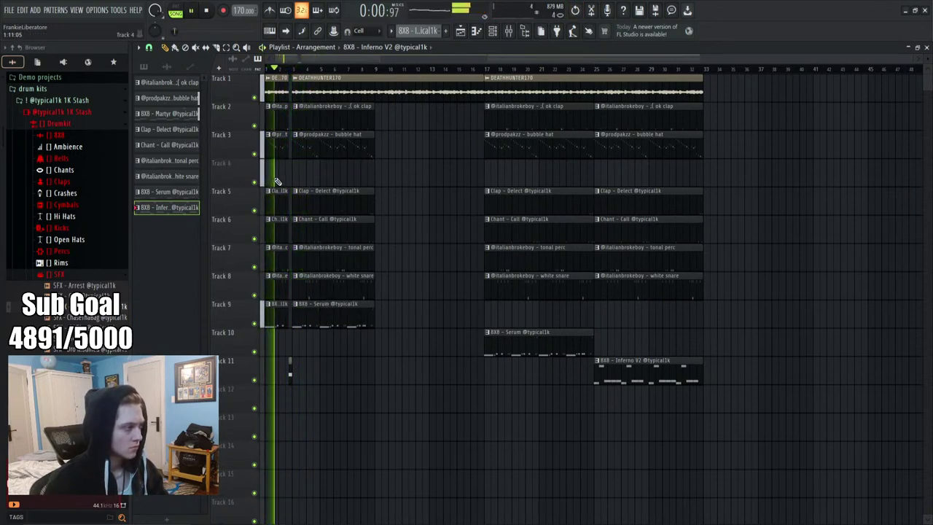
left_click_drag(279, 313, 283, 341)
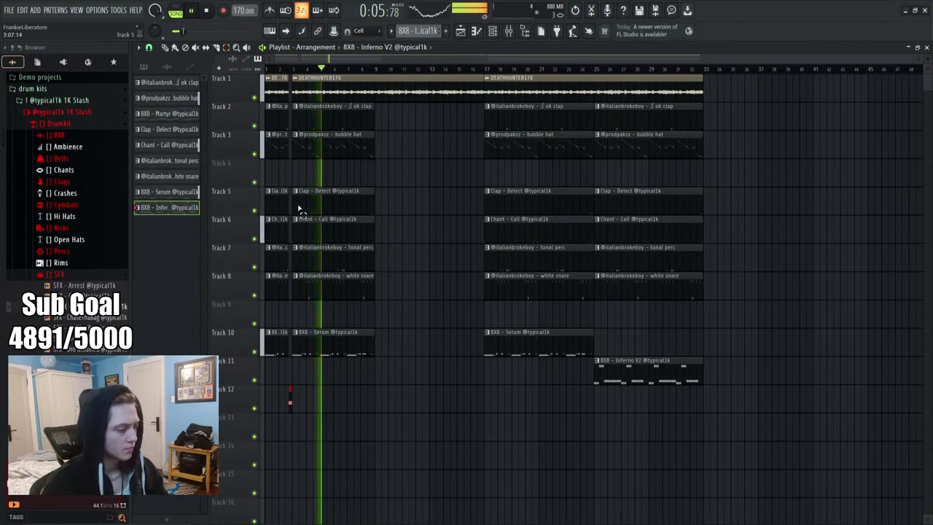
Place an 8X8 - Martyr clip at bar 9 on Track 9 and shift all clips from Track 5 downward up by one track
left_click_drag(169, 117, 409, 313)
left_click_drag(723, 439, 271, 189)
left_click(712, 421)
left_click_drag(713, 421, 226, 201)
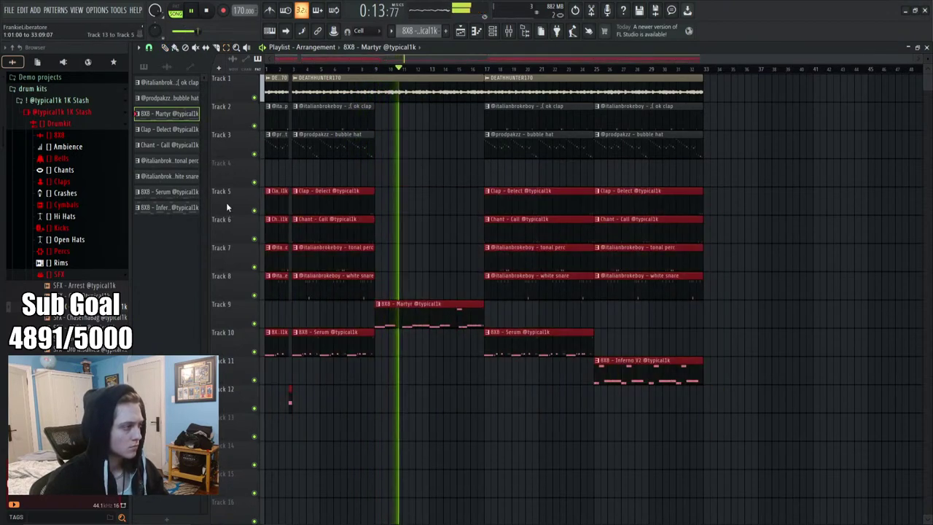
key("shift+Up")
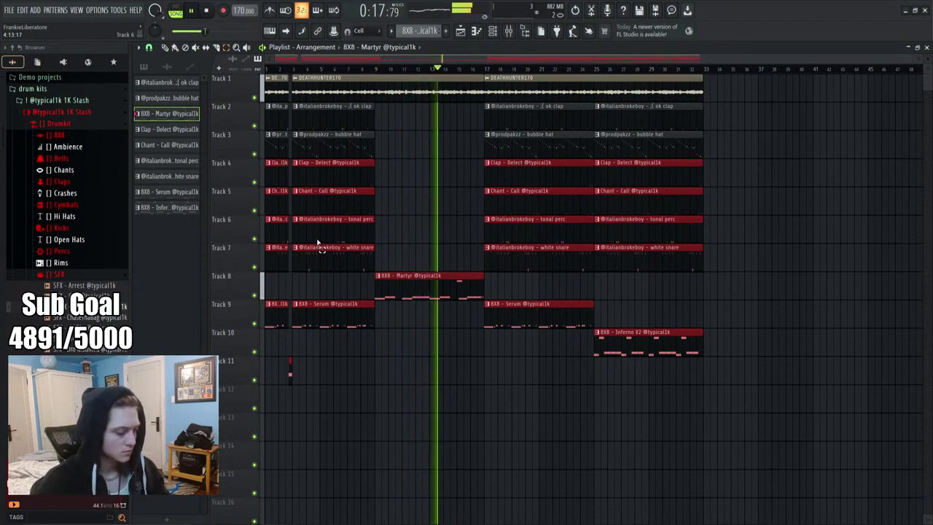
left_click(558, 392)
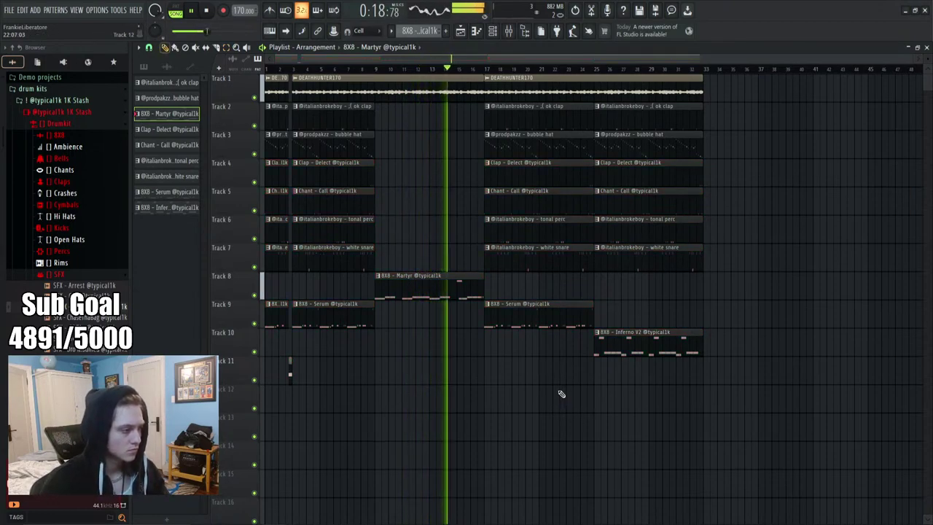
Replace the pattern clips in bars 17 to 24 with a copy of those in bars 1 to 8, including the censor clip
left_click(292, 375)
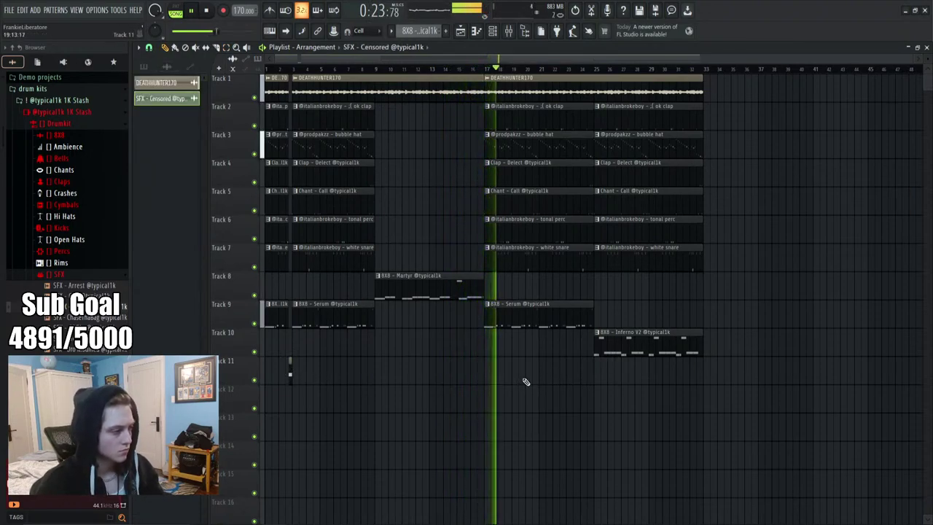
left_click_drag(556, 322, 532, 124)
key("Delete")
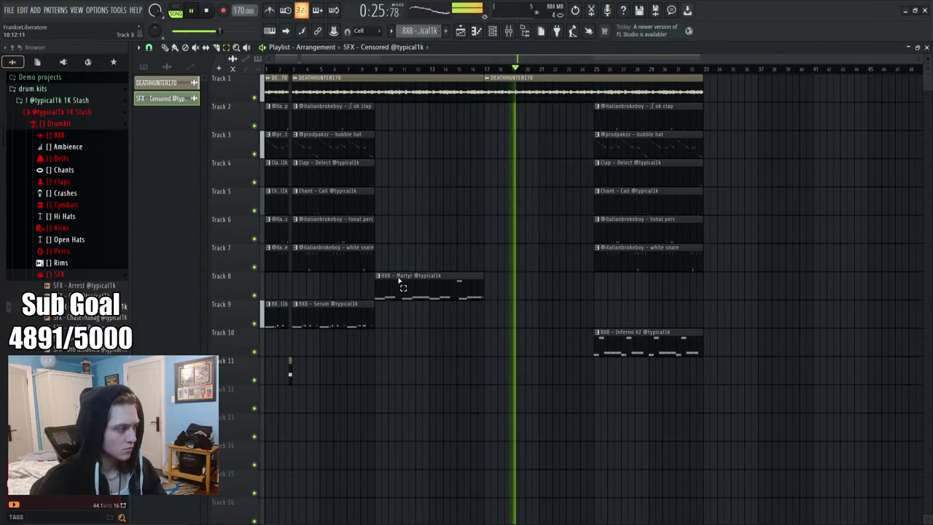
left_click_drag(329, 414, 185, 102)
left_click_drag(306, 122, 500, 129)
Play back the section before bar 17 and delete the 8X8 - Martyr clip in bars 9 to 16 on Track 8
left_click(452, 69)
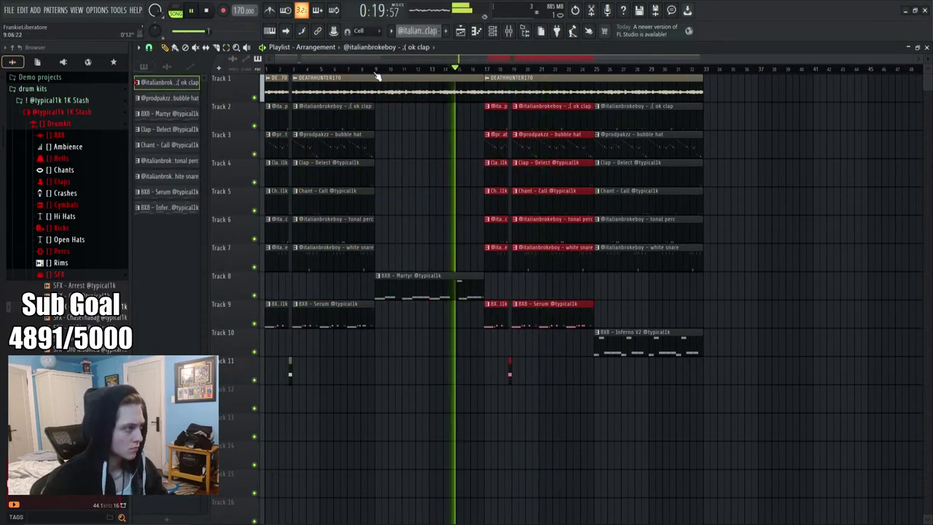
left_click(360, 70)
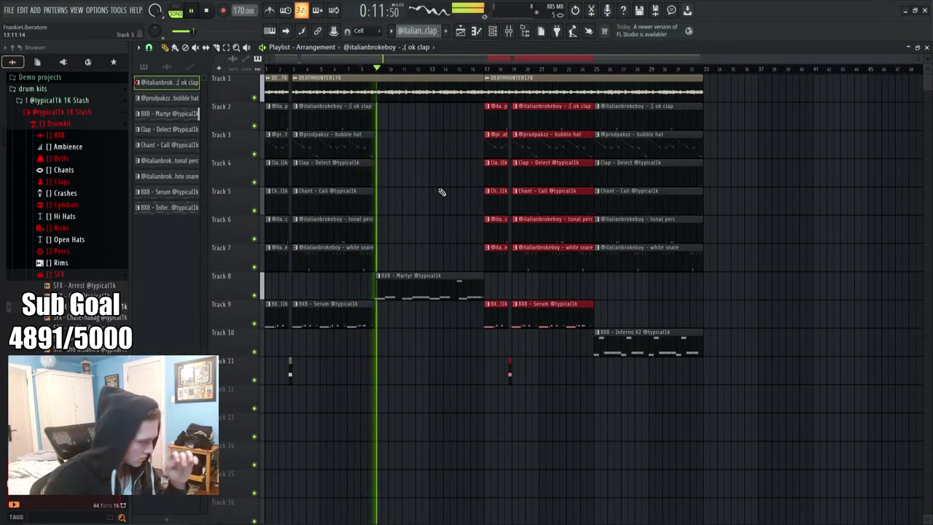
right_click(422, 296)
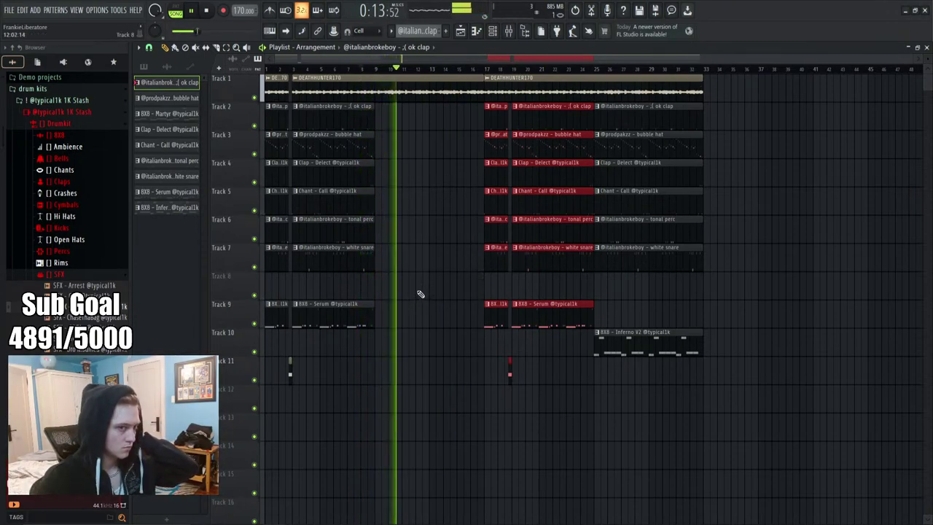
left_click(644, 327)
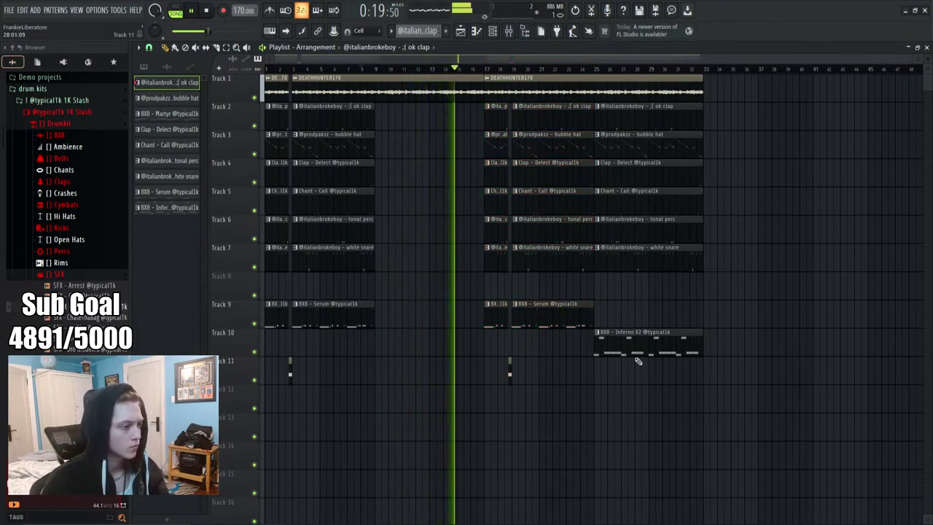
Move the 8X8 - Inferno V2 clip on Track 10 to bar 33 and place an 8X8 - Martyr clip at bar 25 on Track 8
left_click_drag(627, 343, 737, 342)
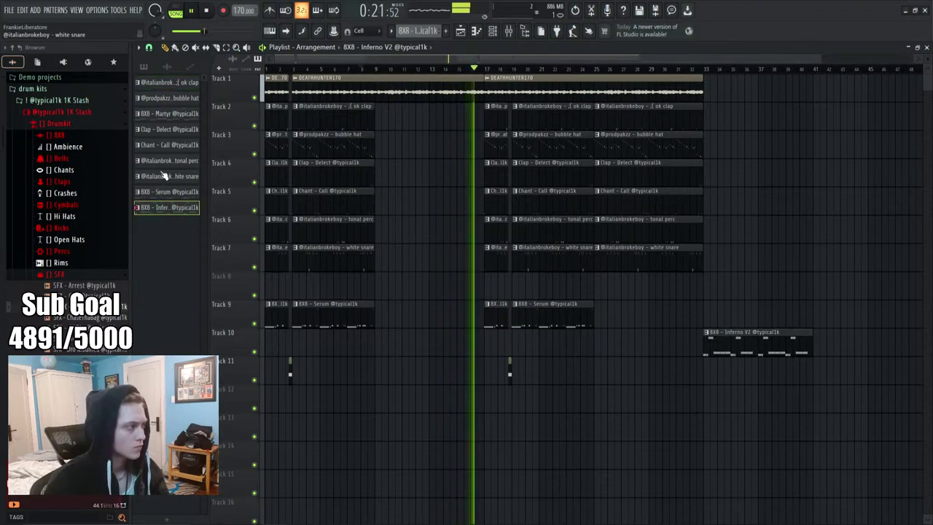
left_click(161, 115)
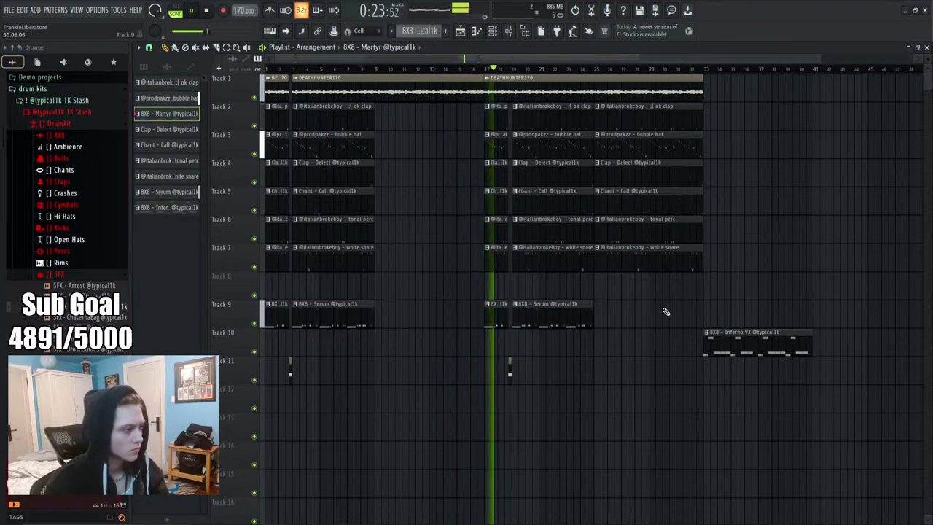
left_click(596, 286)
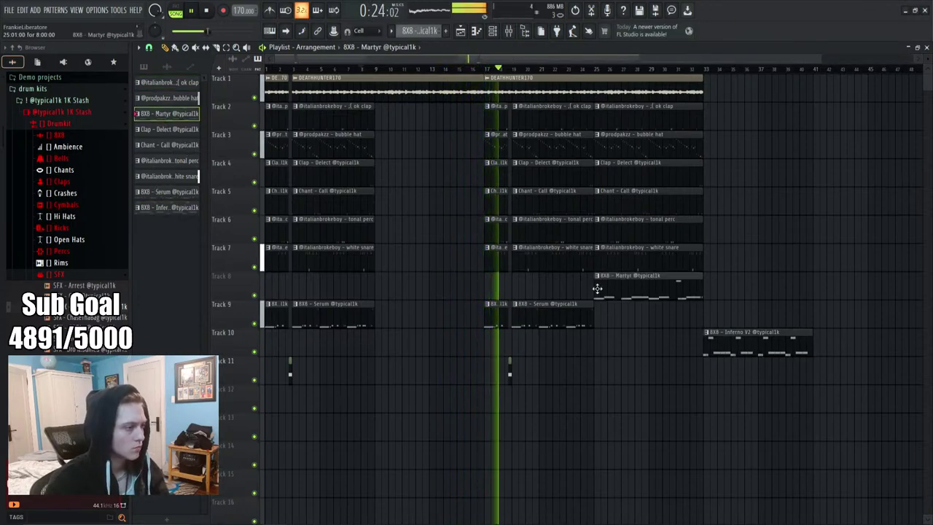
Duplicate the DEATHHUNTER170 clip on Track 1 twice so the melody runs from bar 33 through bar 64
left_click(567, 91)
key("ctrl+b")
key("ctrl+b")
scroll(565, 80, "down", 3)
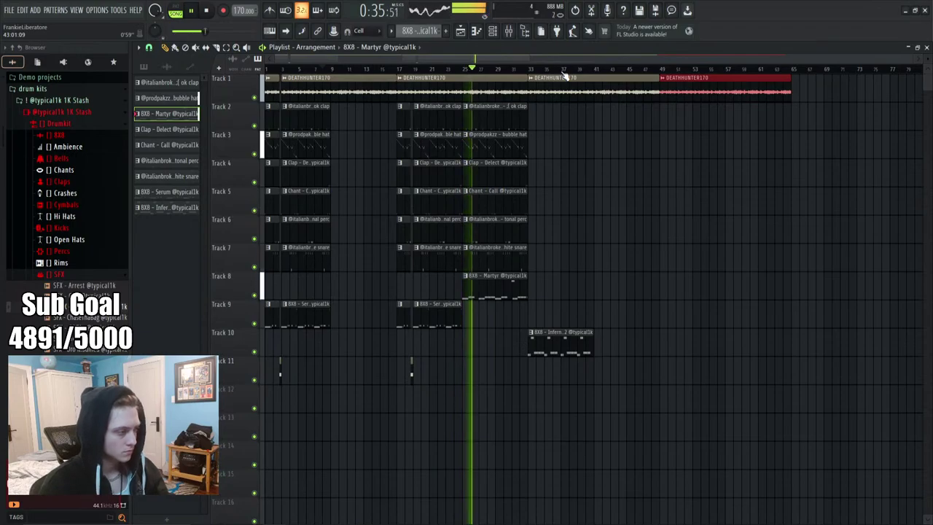
Duplicate the ok clap and bubble hat clips from bars 25 to 32 into bars 33 to 40
scroll(565, 77, "up", 2)
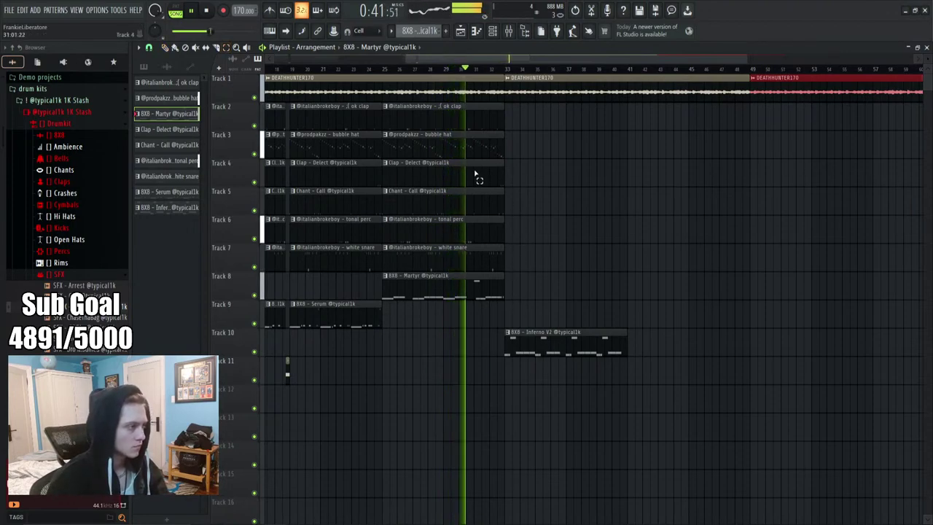
left_click_drag(476, 177, 450, 121)
key("ctrl+b")
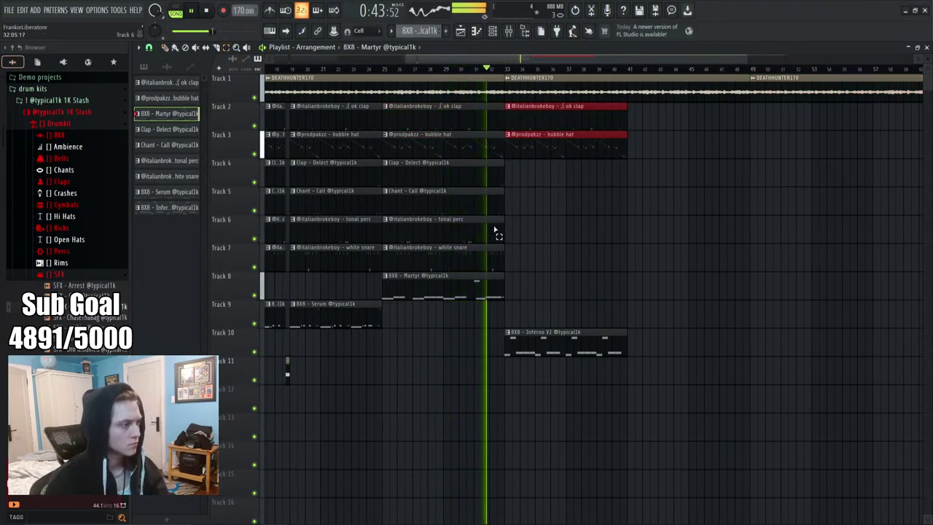
left_click(489, 233)
left_click(487, 251)
key("ctrl+b")
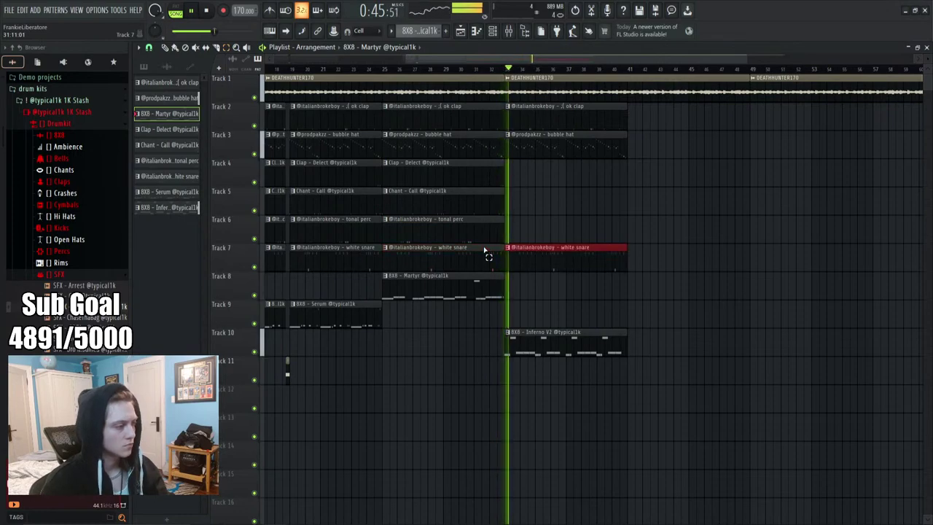
right_click(543, 260)
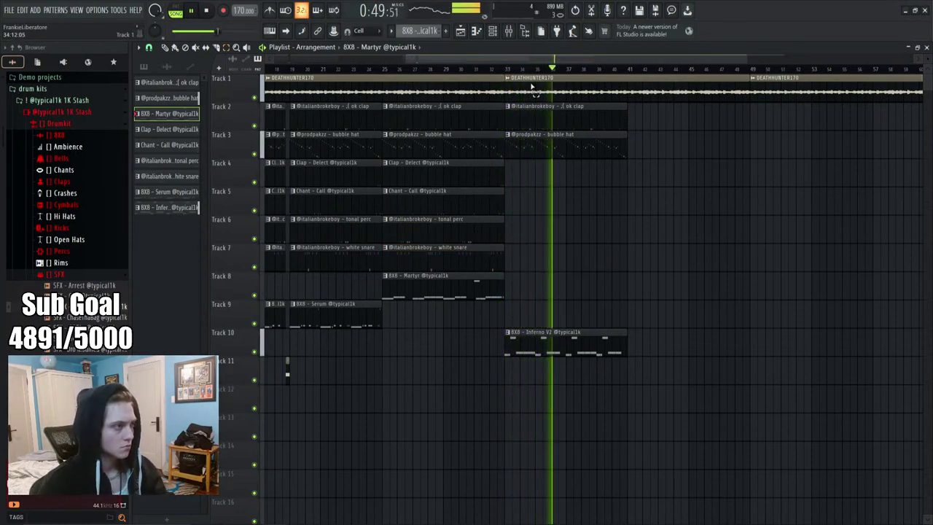
Duplicate the ok clap, bubble hat and 8X8 - Inferno V2 clips from bars 33 to 40 into bars 41 to 48
scroll(532, 88, "down", 2)
left_click_drag(511, 126, 567, 381)
key("ctrl+b")
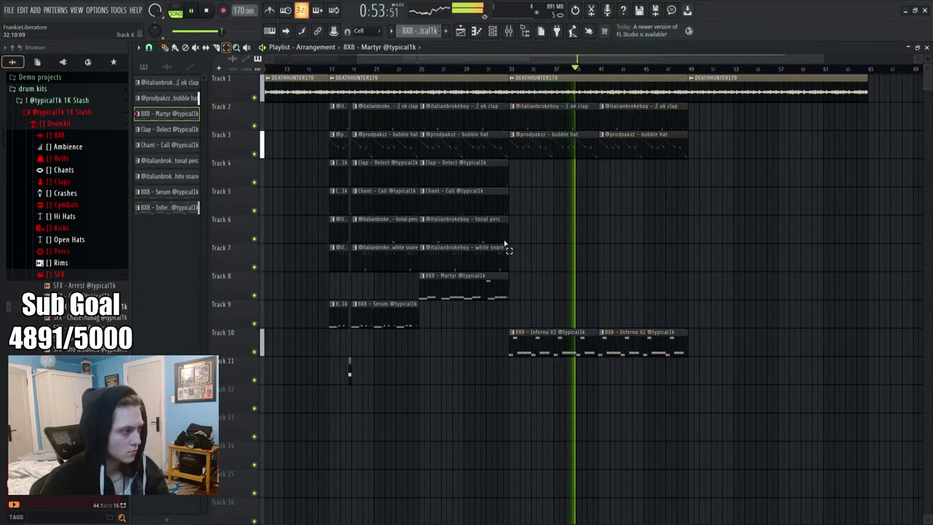
Copy the Clap - Delect, Chant - Call and tonal perc clips from bars 25 to 32 to bar 41
left_click_drag(506, 245, 467, 158)
key("ctrl+b")
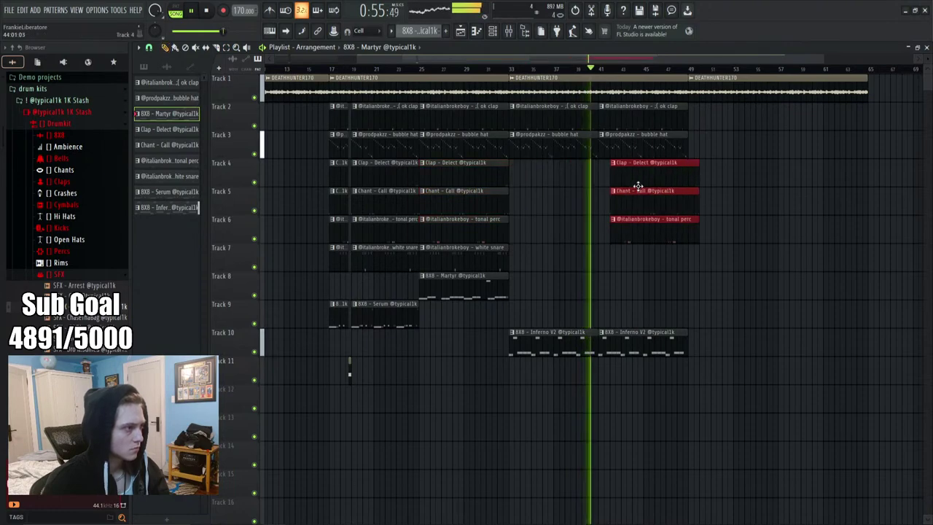
left_click(718, 266)
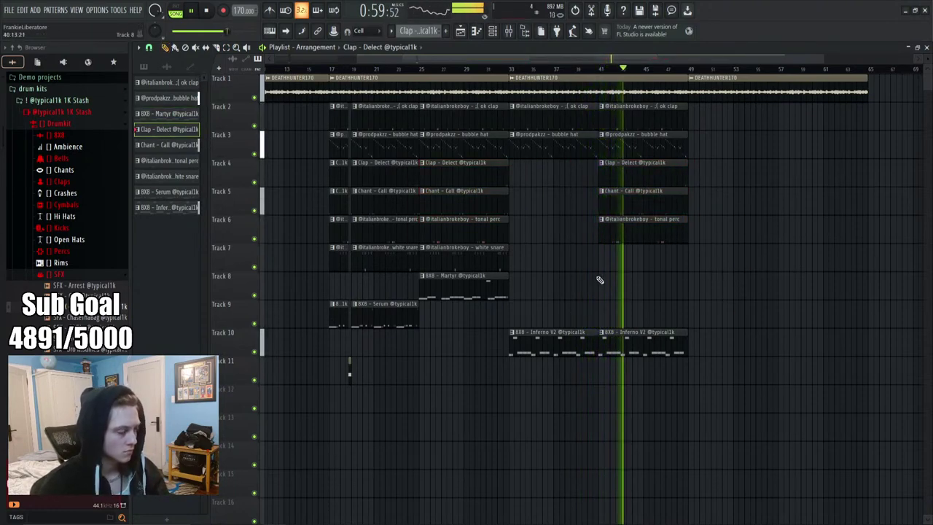
Delete the tonal perc clip at bar 41 and place a white snare clip at bar 41 on Track 7
right_click(645, 232)
left_click(488, 258)
left_click(592, 259)
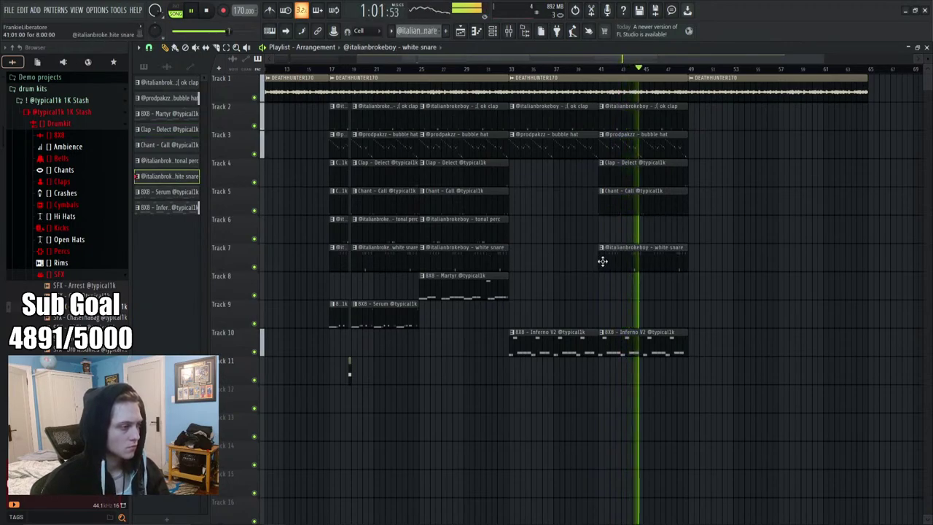
scroll(608, 75, "down", 2)
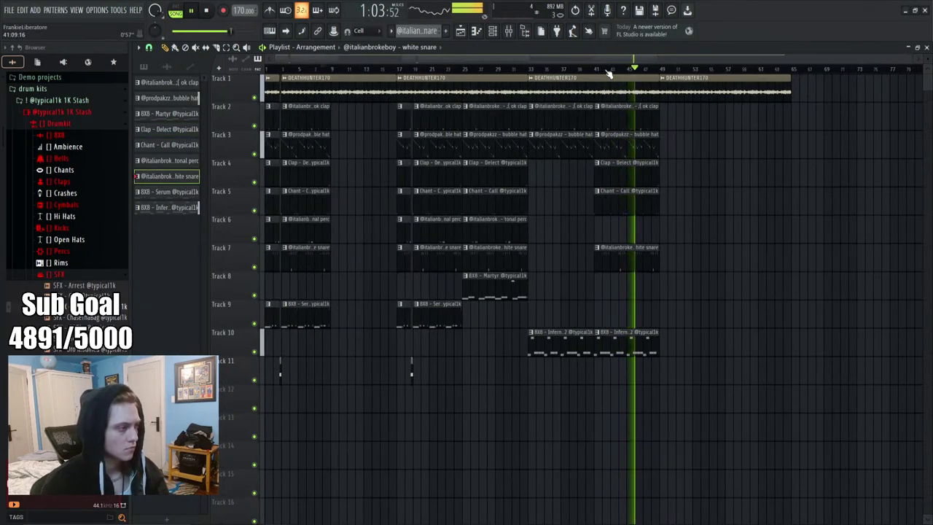
left_click(479, 299)
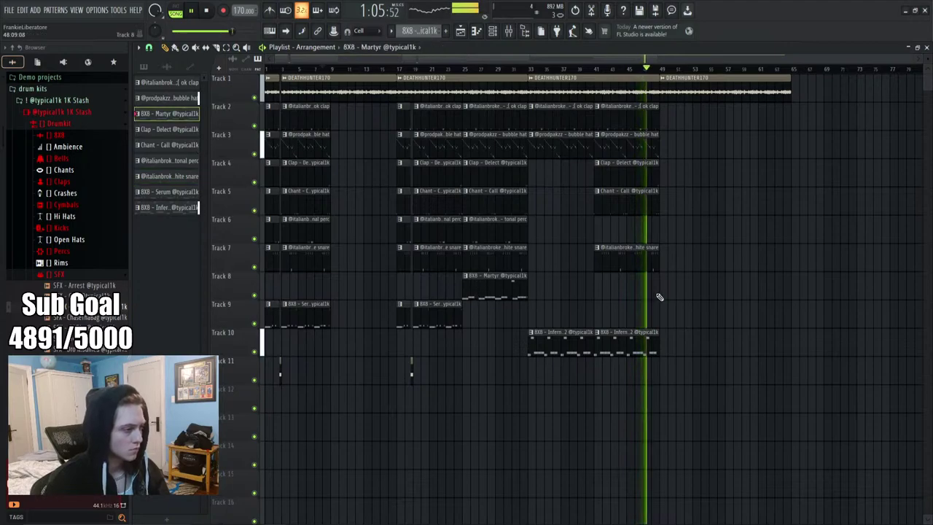
left_click(662, 296)
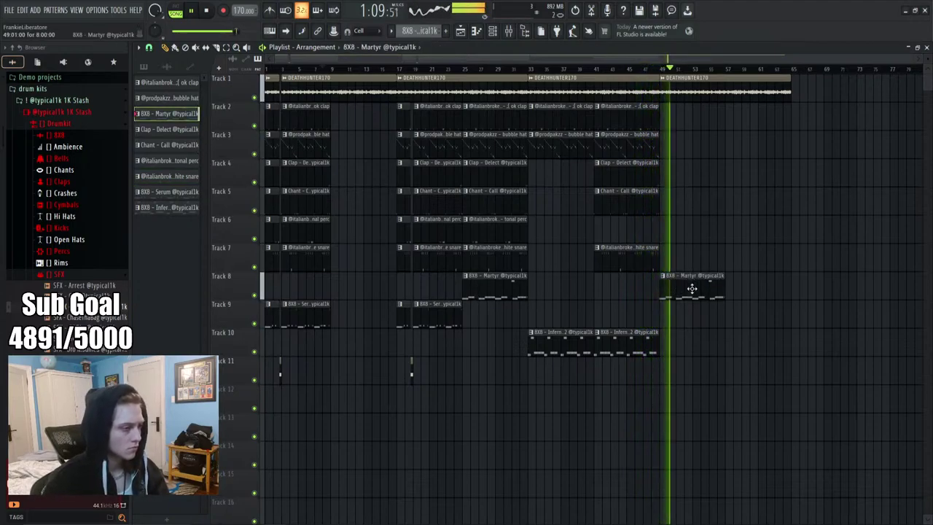
right_click(691, 288)
Copy all pattern and censor clips in bars 17 to 32 to bar 49 and play back the transition into them
mouse_move(493, 410)
left_mouse_down()
mouse_move(395, 214)
mouse_move(392, 130)
mouse_move(667, 127)
left_mouse_up()
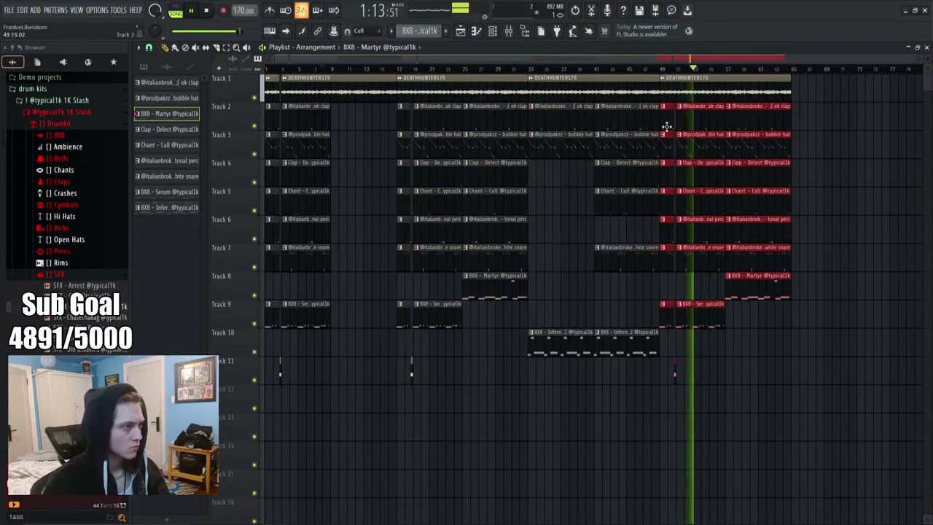
left_click(645, 70)
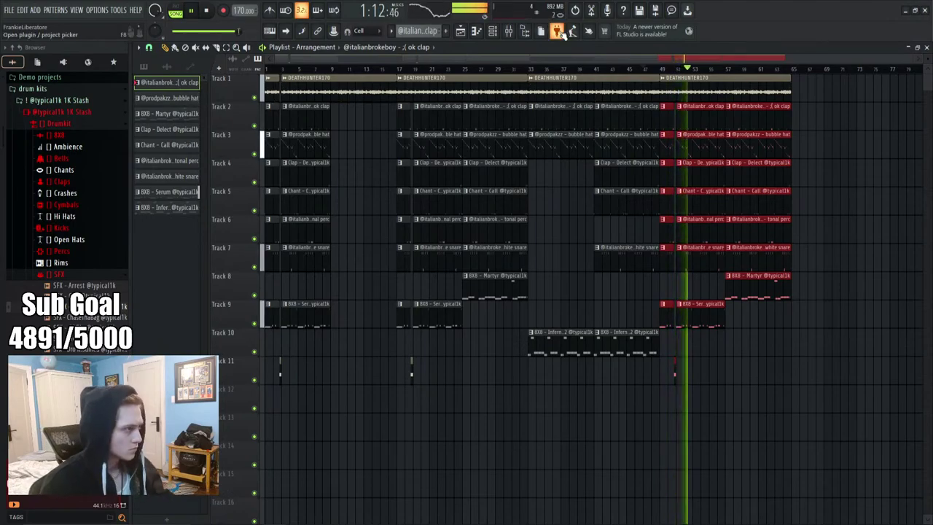
Play back from bar 17 and cut the DEATHHUNTER170 audio out above the censor clip at the end of bar 18
left_click(393, 73)
scroll(417, 73, "up", 5)
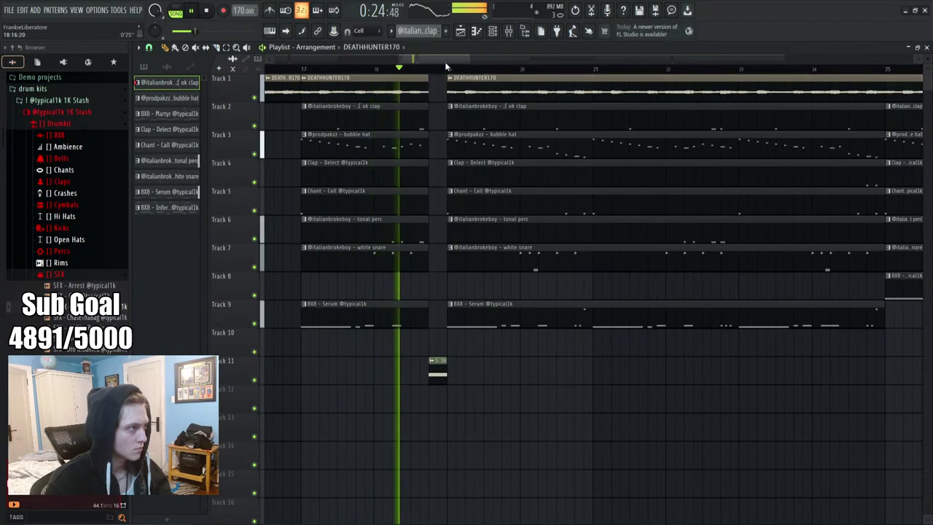
scroll(447, 73, "down", 3)
scroll(448, 73, "down", 3)
scroll(682, 73, "up", 4)
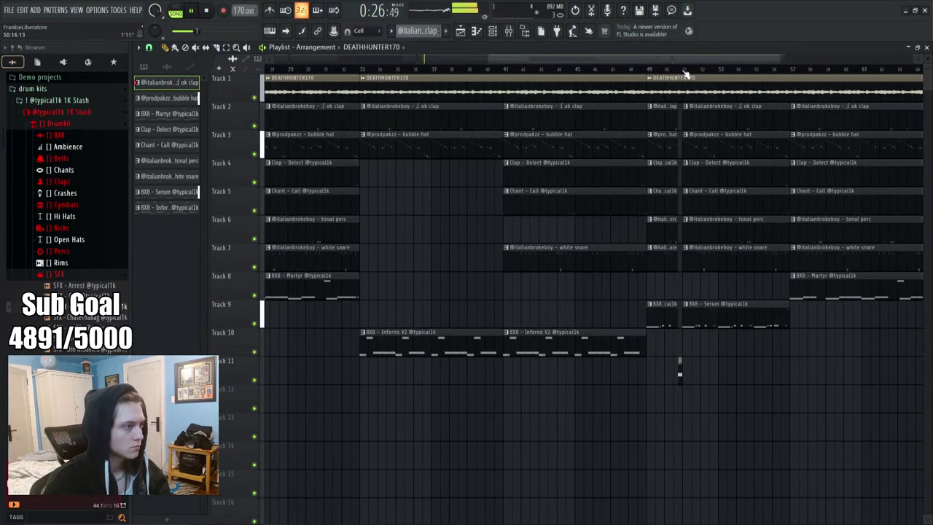
Cut the DEATHHUNTER170 audio out above the censor clip on the last beat of bar 50
scroll(685, 73, "up", 2)
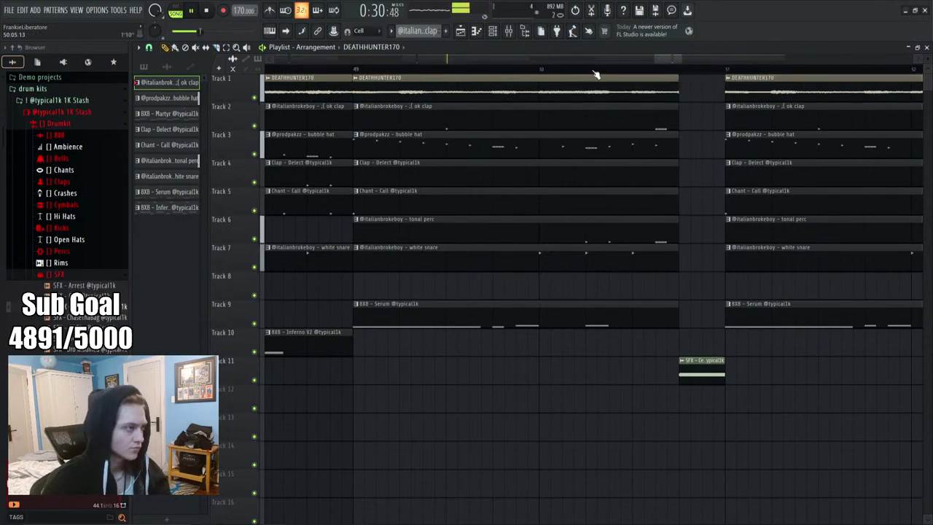
scroll(596, 74, "down", 4)
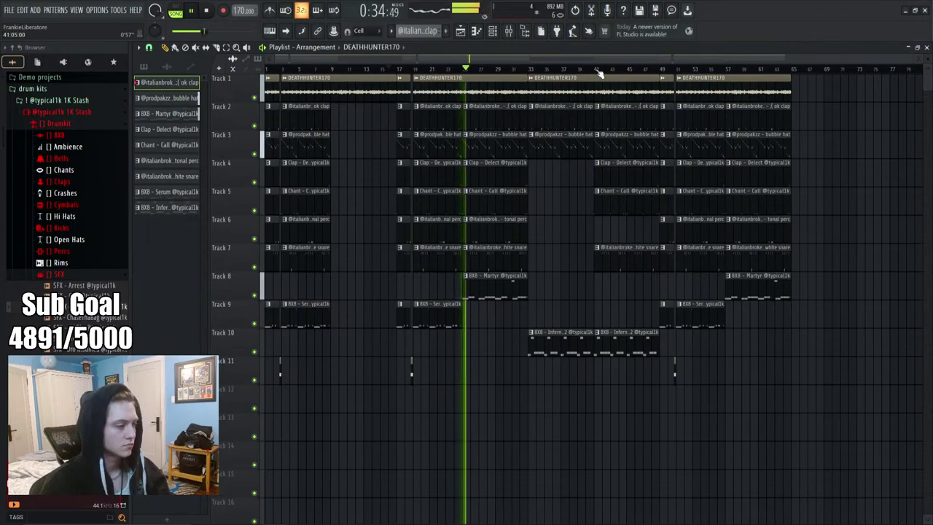
Raise the volumes of Inserts 4, 9 and 10 in the mixer to about 109%
left_click(509, 31)
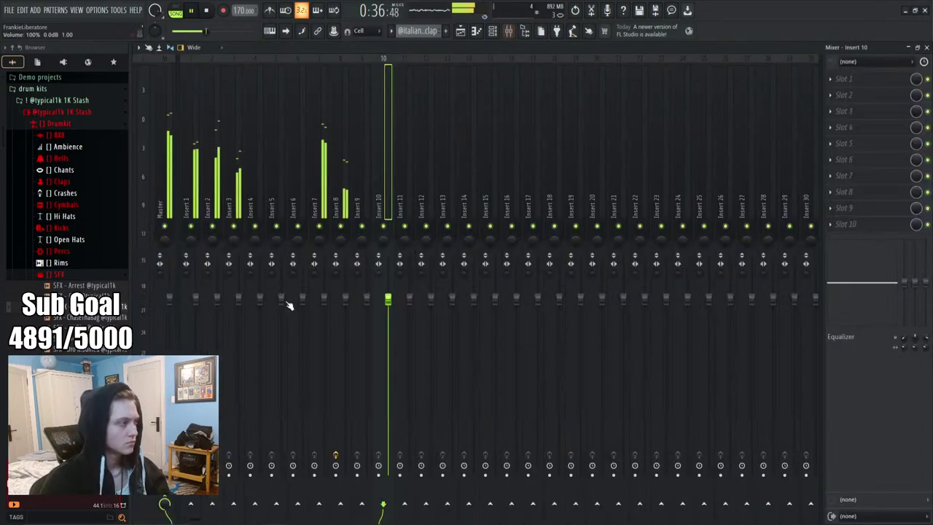
left_click_drag(260, 298, 260, 289)
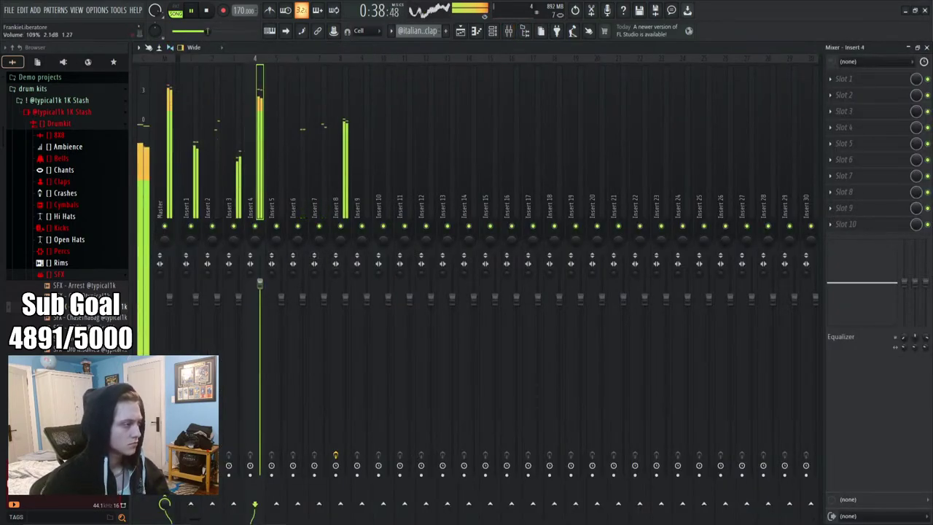
left_click_drag(367, 298, 387, 283)
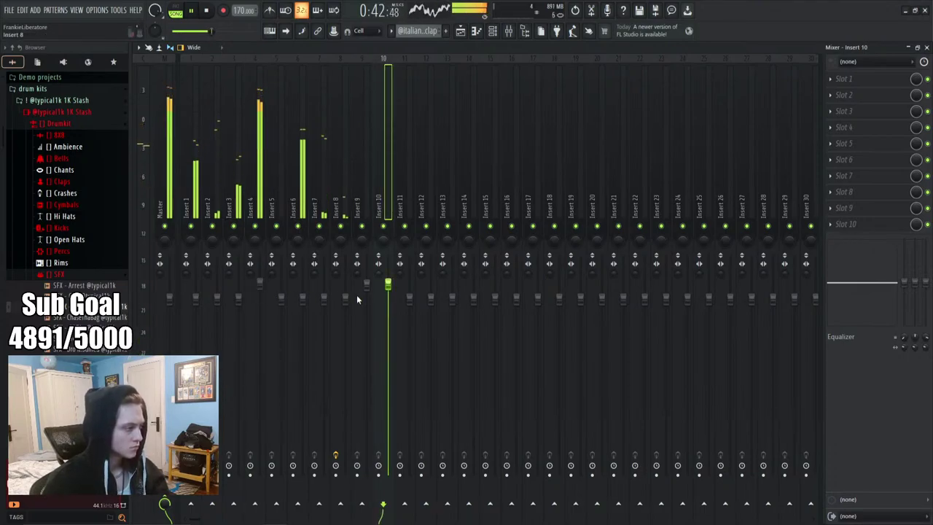
Copy Insert 10's volume value and paste it onto Inserts 9 and 4 so all three match
right_click(389, 287)
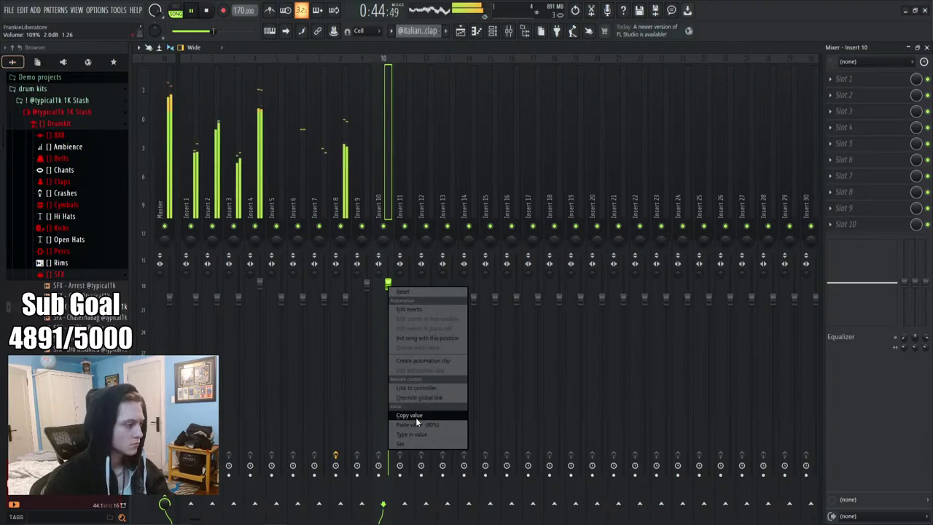
left_click(415, 416)
right_click(368, 288)
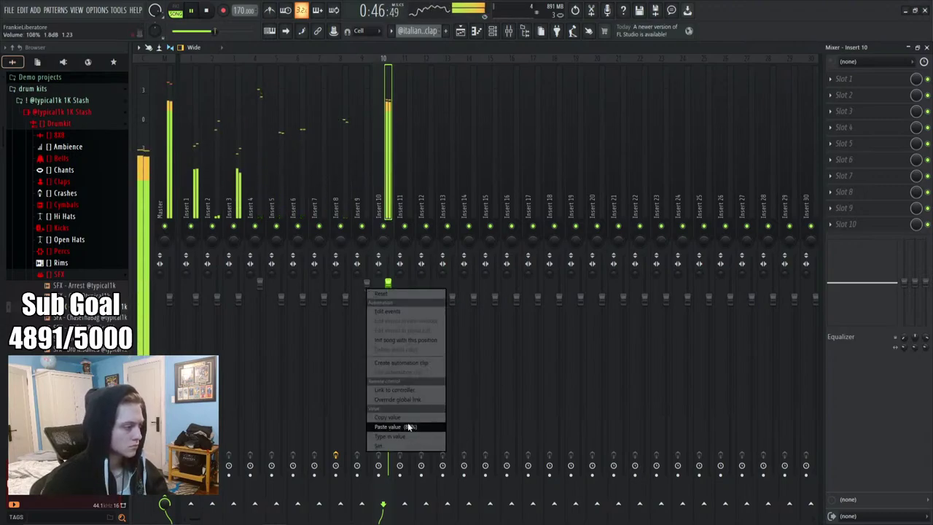
left_click(410, 427)
right_click(264, 286)
left_click(306, 426)
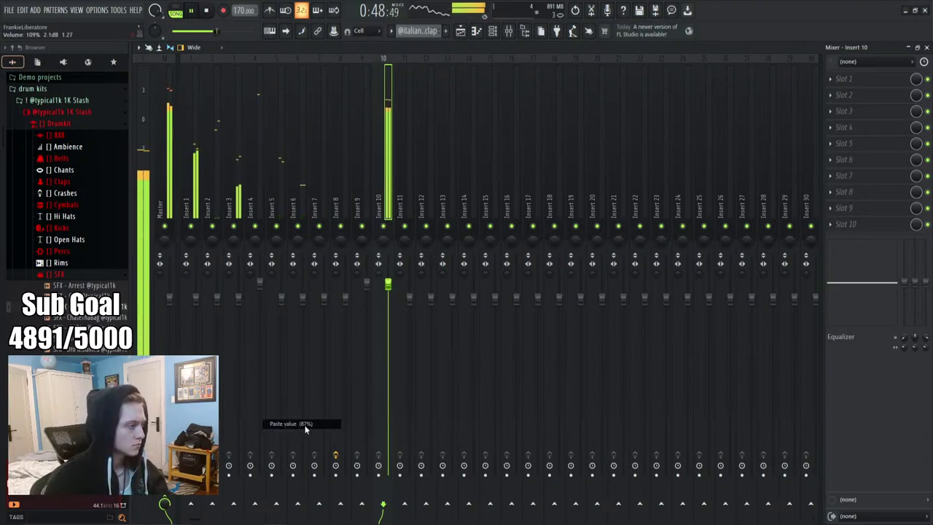
Shorten the Inferno V2 808 clip starting at bar 41 on Track 10 so it ends one beat into bar 48
left_click(460, 31)
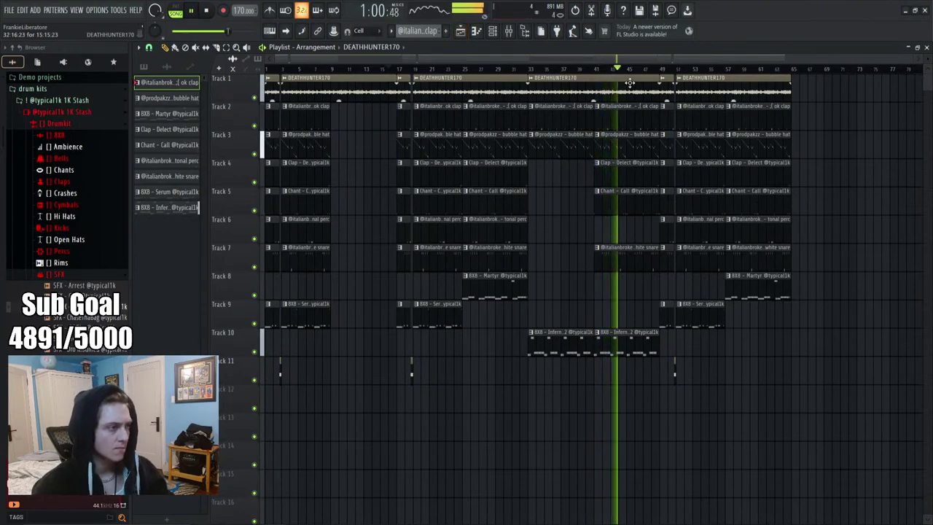
scroll(640, 73, "up", 4)
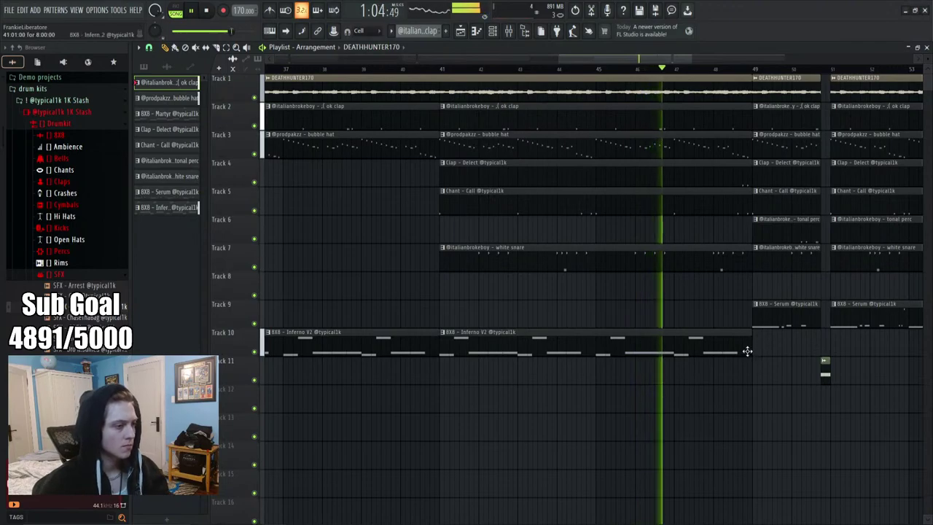
left_click_drag(751, 347, 712, 379)
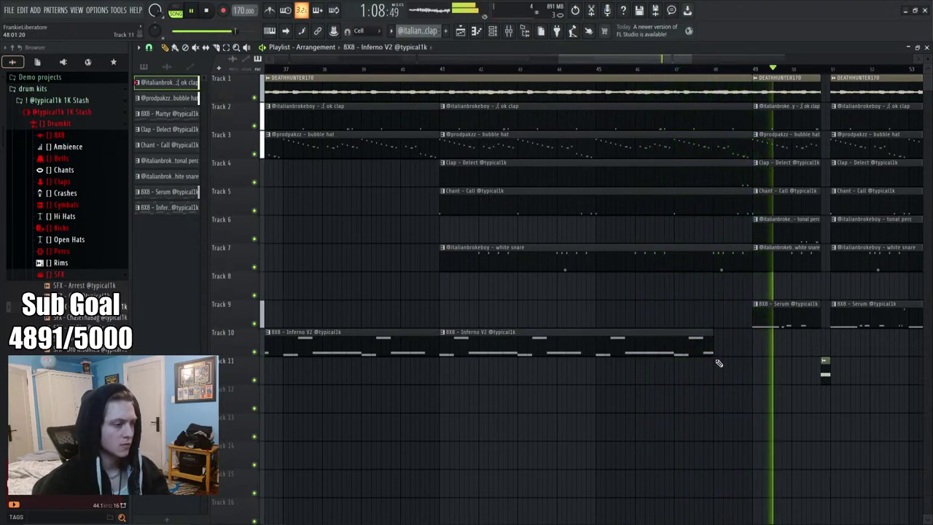
left_click(652, 69)
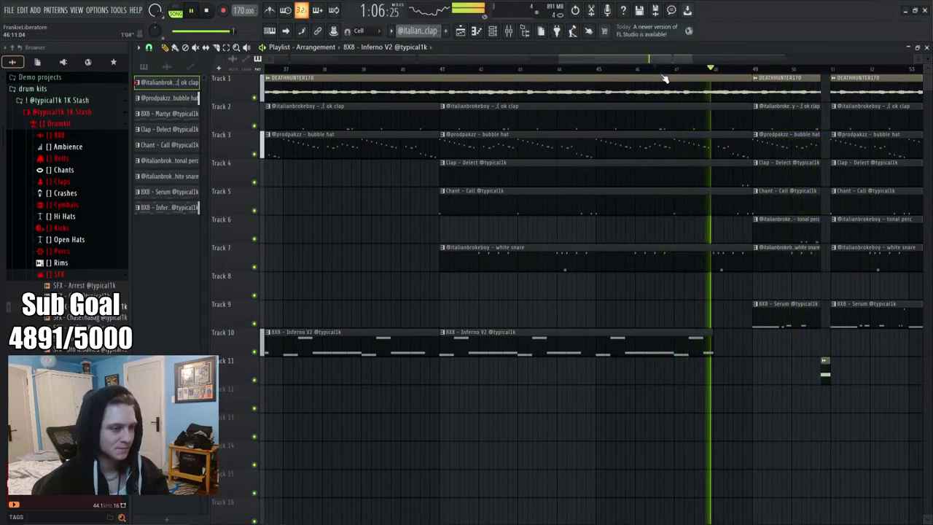
left_click_drag(713, 348, 723, 372)
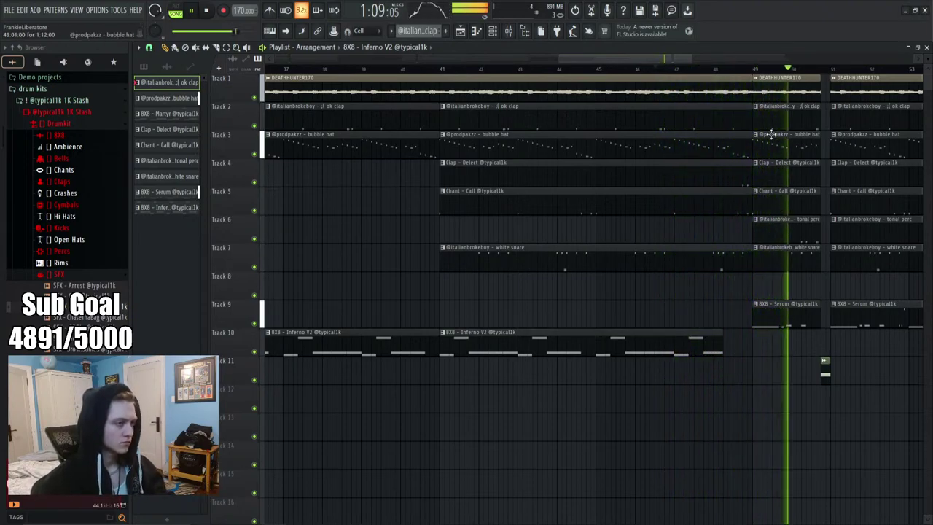
Place the 724 Tag teheeeee audio at bar 1 on Track 14 and set its channel volume to 67%
scroll(722, 69, "down", 5)
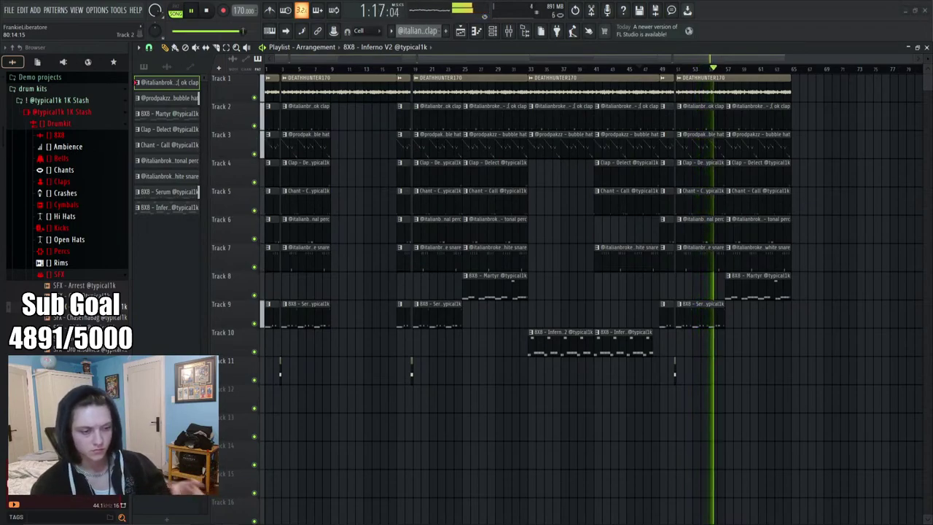
left_click_drag(617, 445, 245, 473)
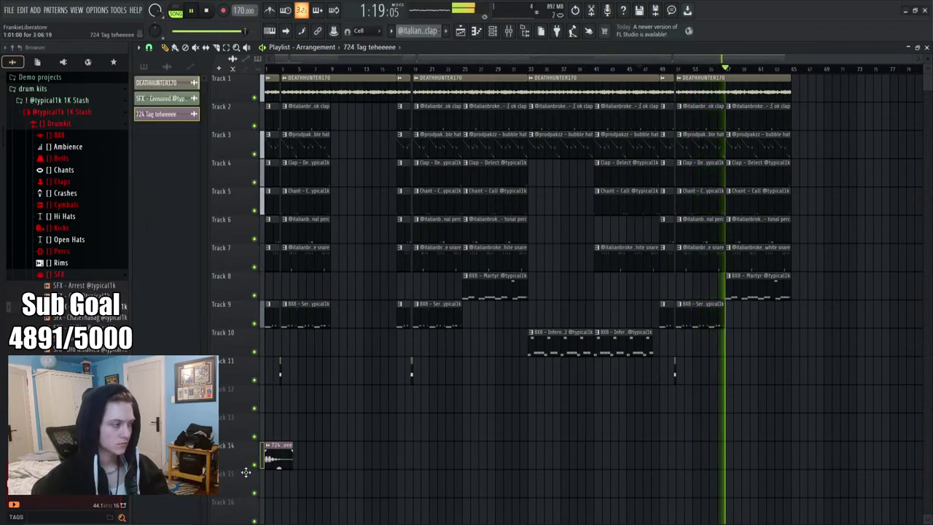
left_click(207, 11)
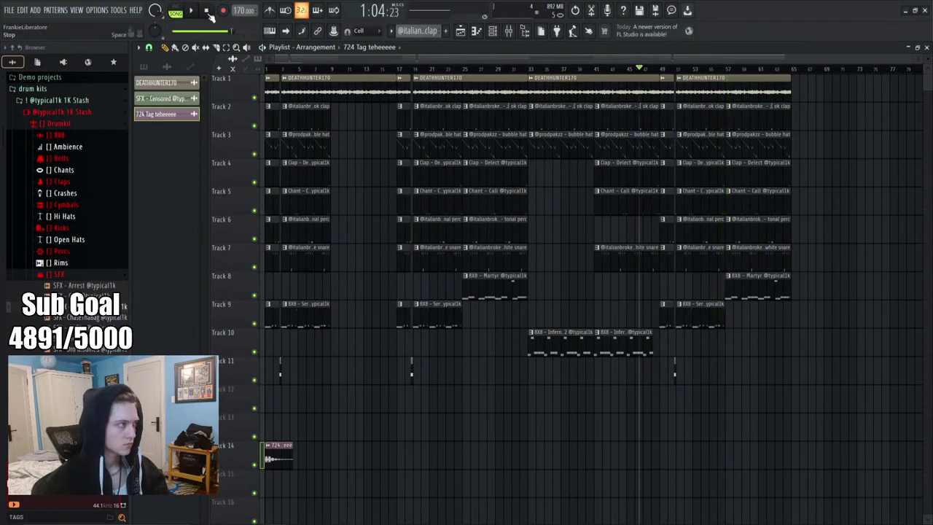
double_click(271, 459)
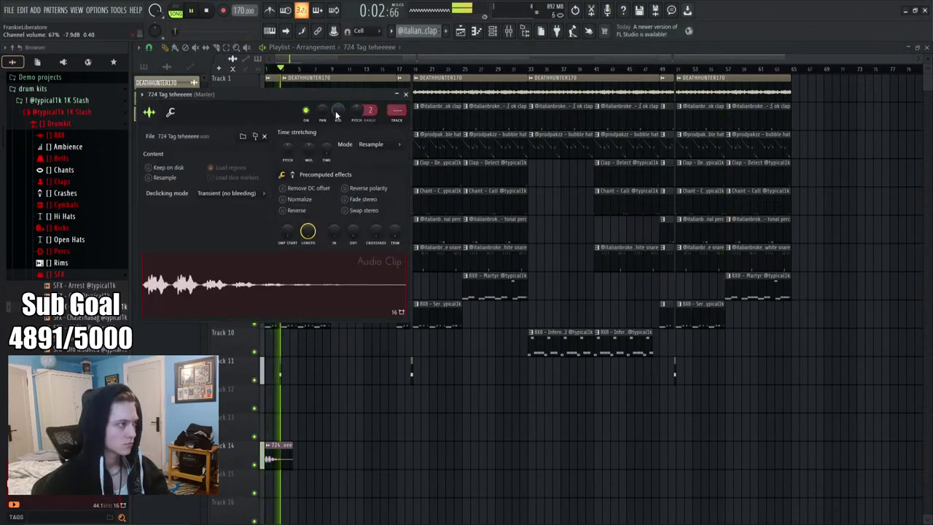
left_click(406, 95)
Set the 724 Tag teheeeee stretch mode to Auto and compress the clip to end slightly past the start of bar 3
scroll(292, 69, "up", 6)
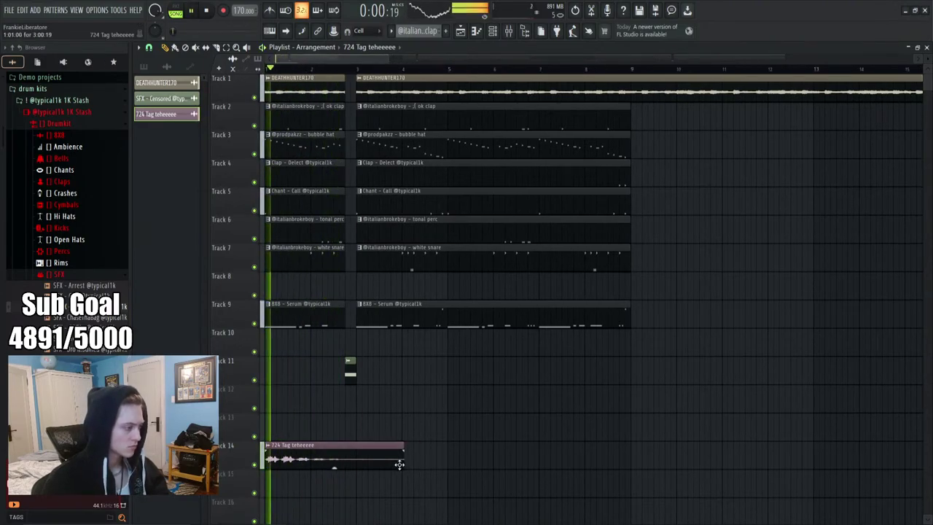
scroll(289, 59, "up", 3)
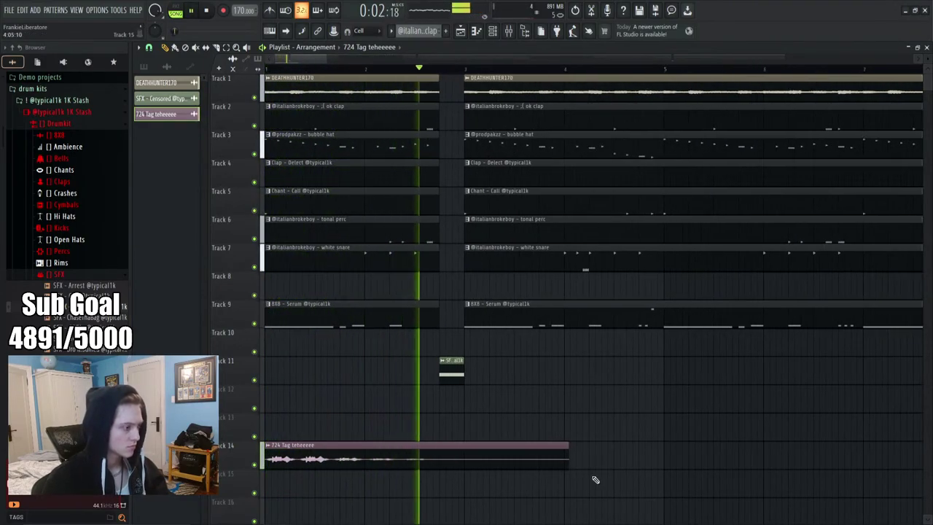
key("space")
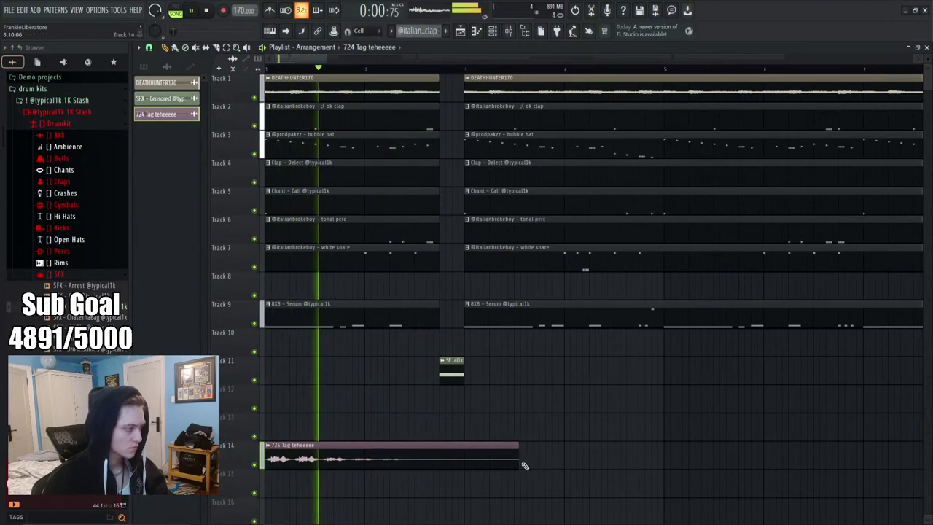
double_click(393, 450)
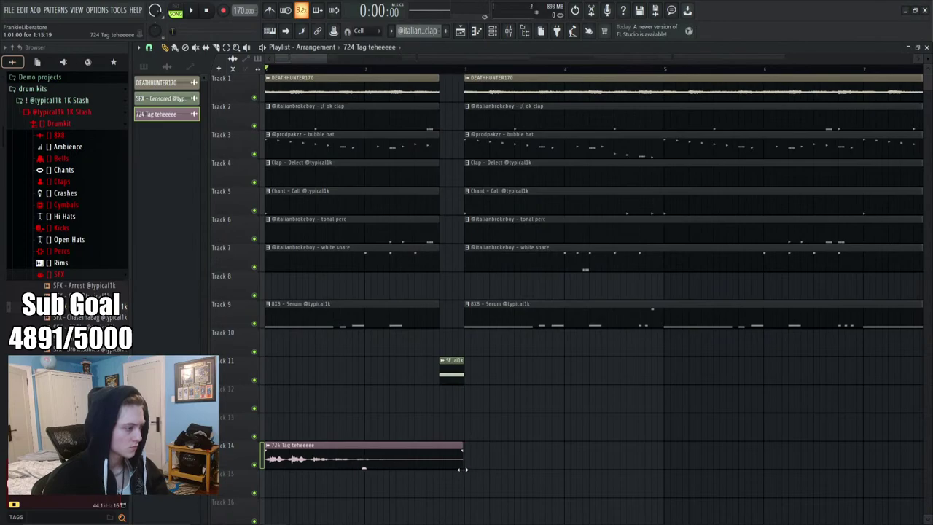
key("space")
left_click_drag(463, 470, 475, 466)
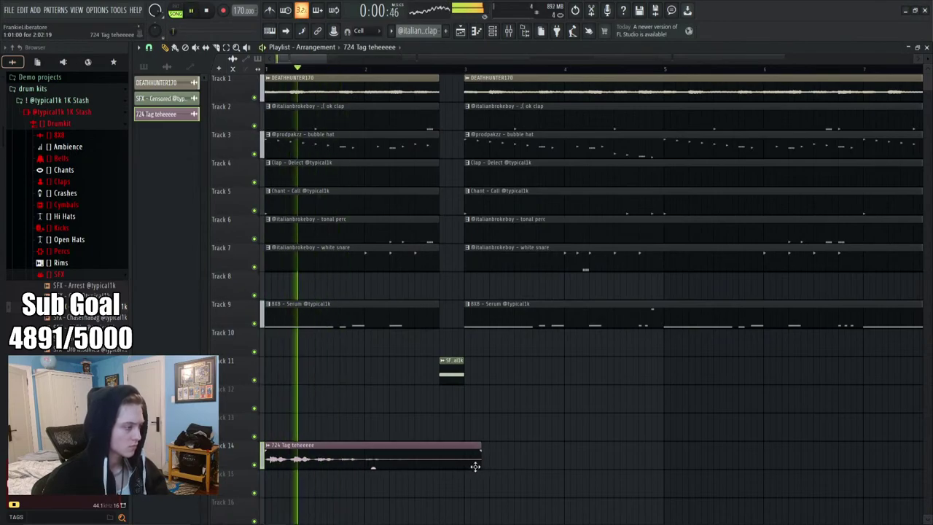
double_click(411, 454)
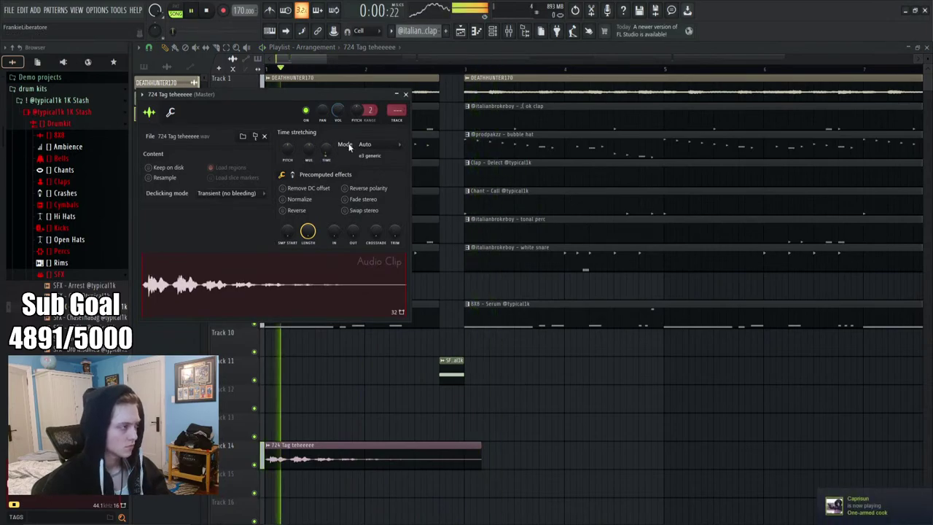
left_click(406, 94)
Trim the silent start off the 724 Tag teheeeee clip, align it to bar 1 and play it back
scroll(250, 76, "up", 5)
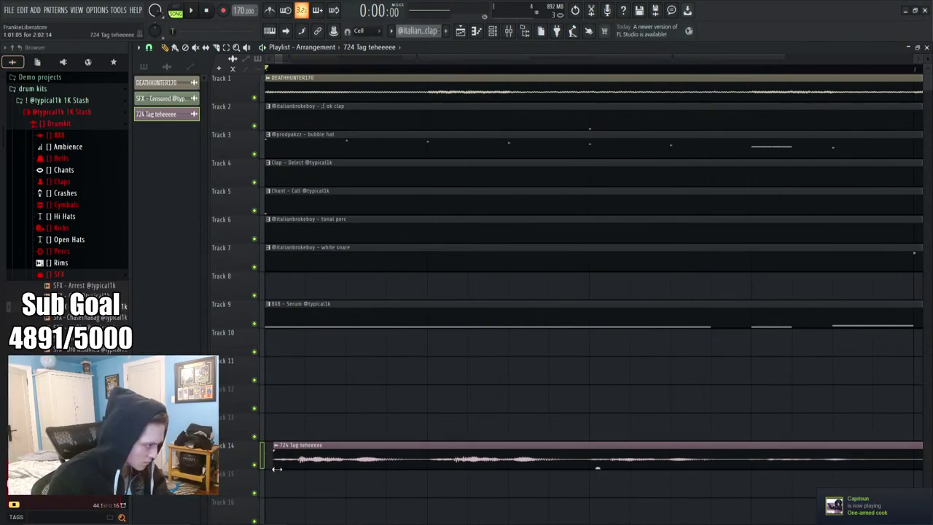
key("space")
key("space")
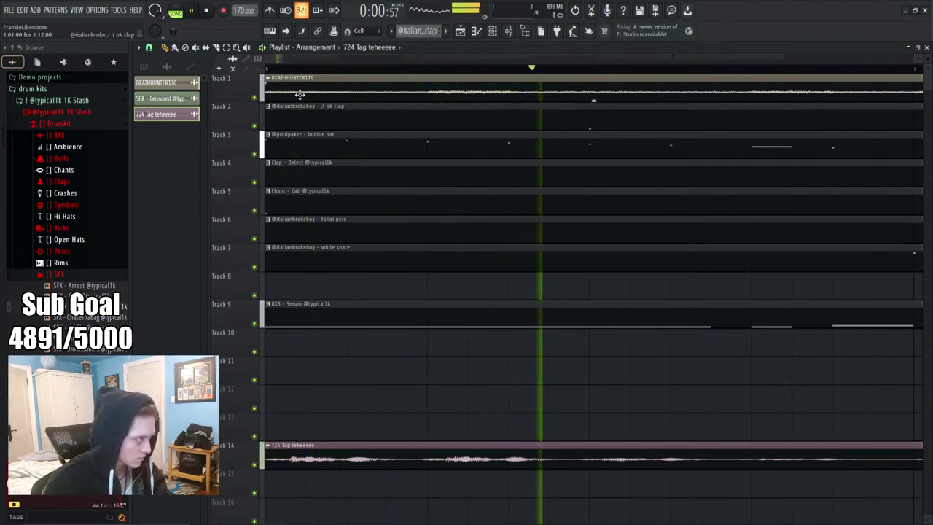
scroll(294, 75, "down", 5)
scroll(296, 73, "down", 2)
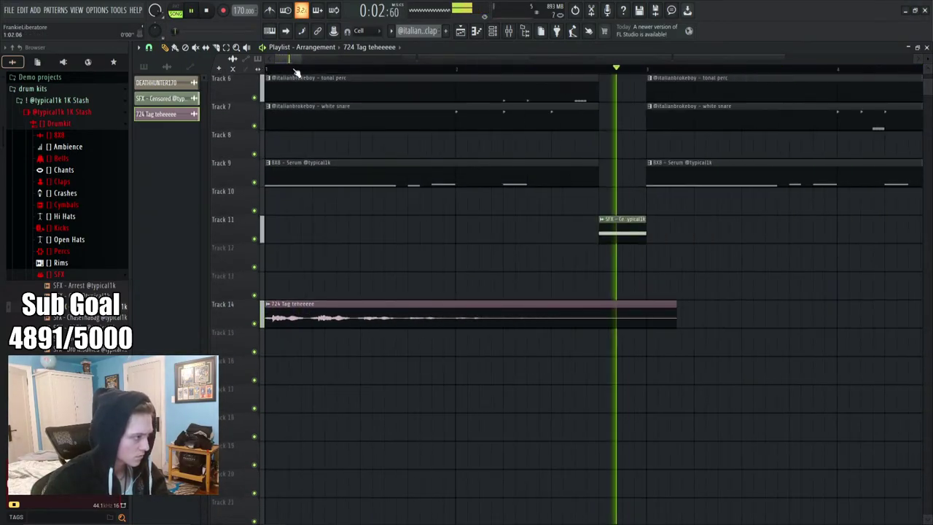
Fine-tune the time-stretch of the 724 Tag teheeeee clip so it ends half a beat into bar 3, auditioning it from bar 1
key("space")
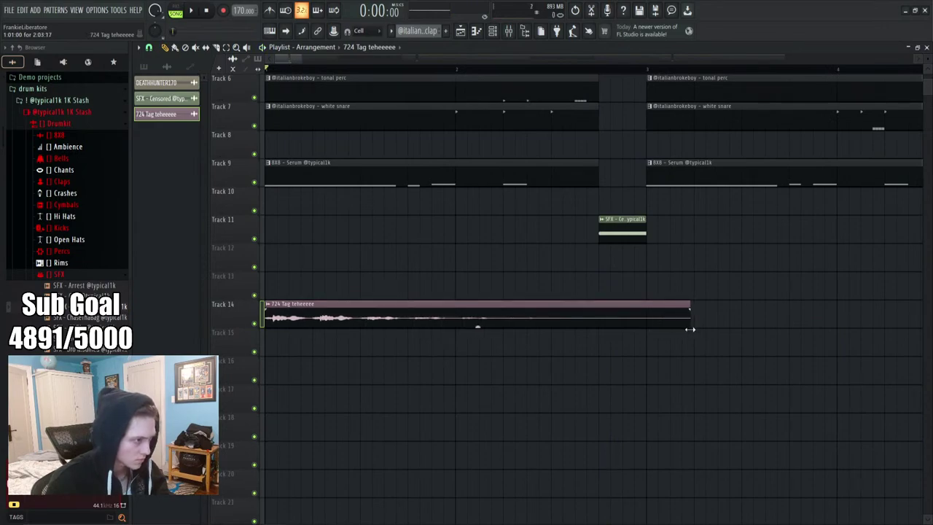
double_click(565, 321)
key("space")
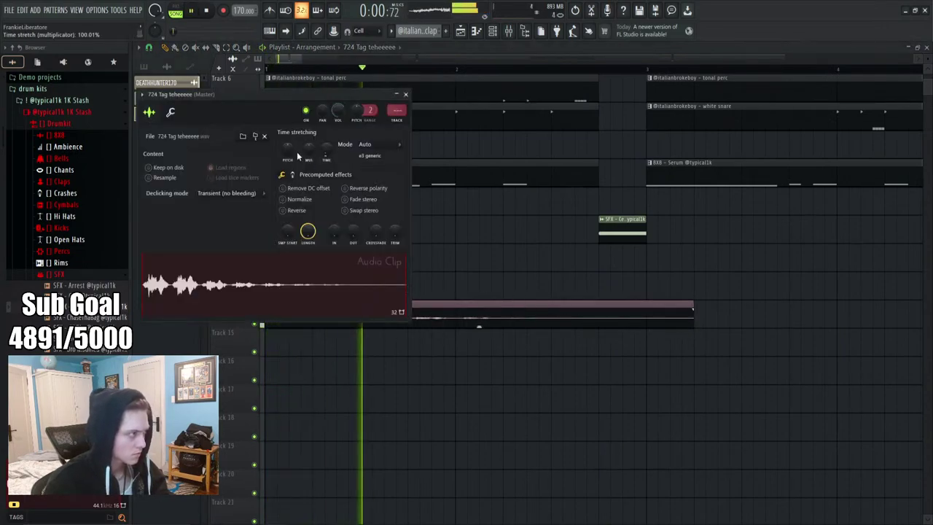
left_click(405, 94)
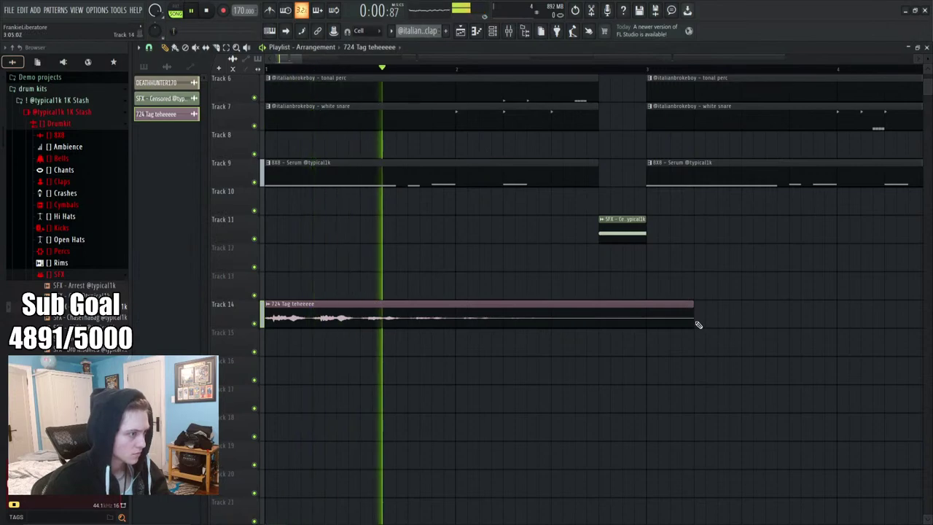
left_click_drag(698, 325, 685, 325)
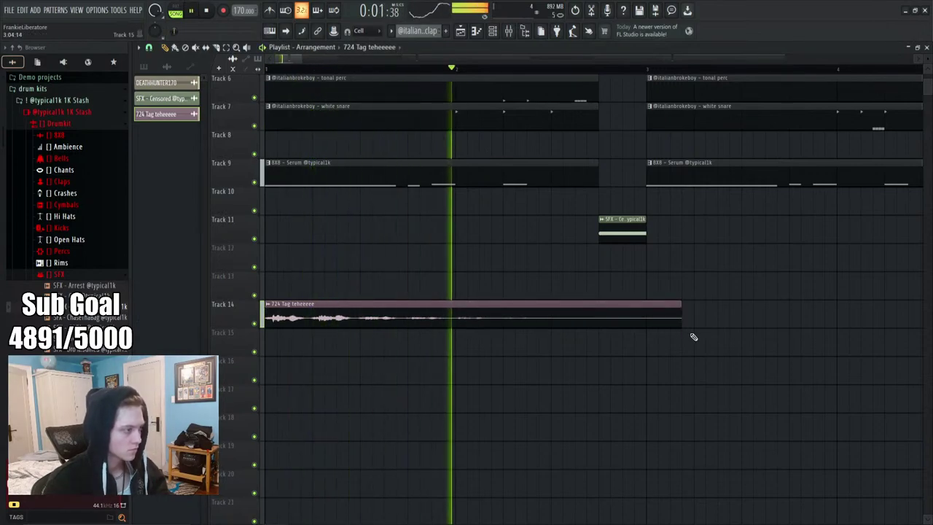
key("space")
key("space")
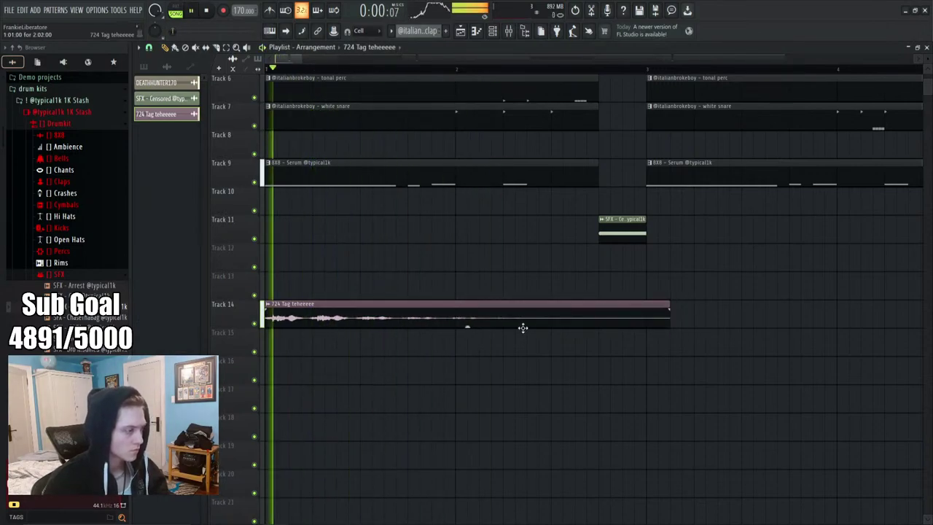
double_click(459, 318)
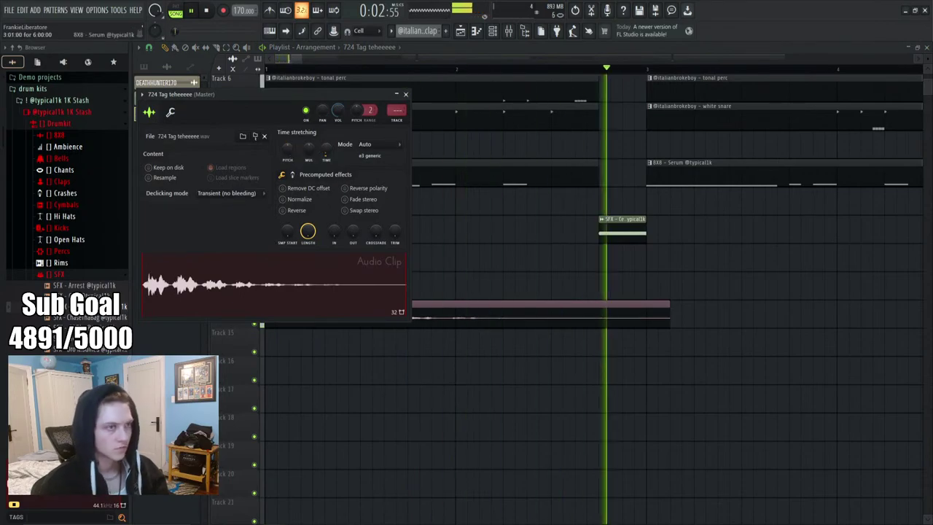
left_click(751, 314)
key("ctrl+z")
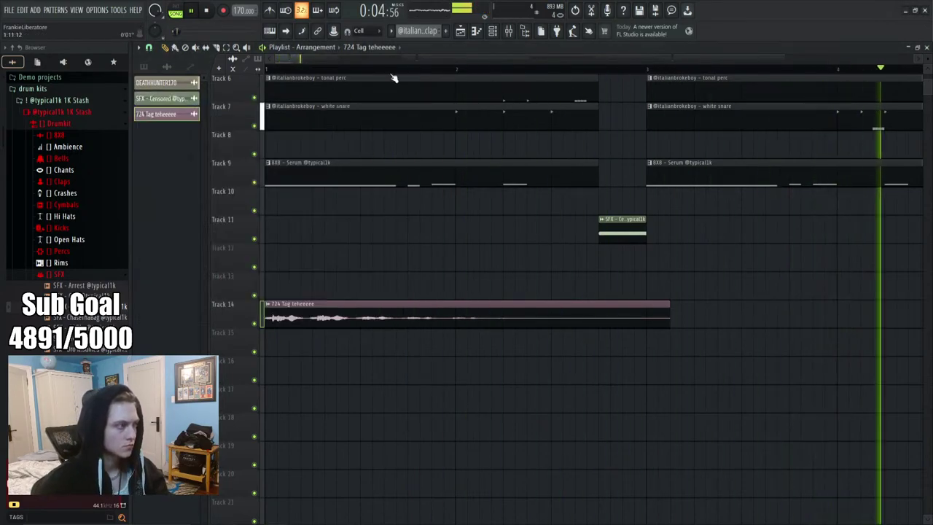
scroll(387, 74, "down", 8)
scroll(383, 74, "down", 3)
scroll(58, 241, "down", 2)
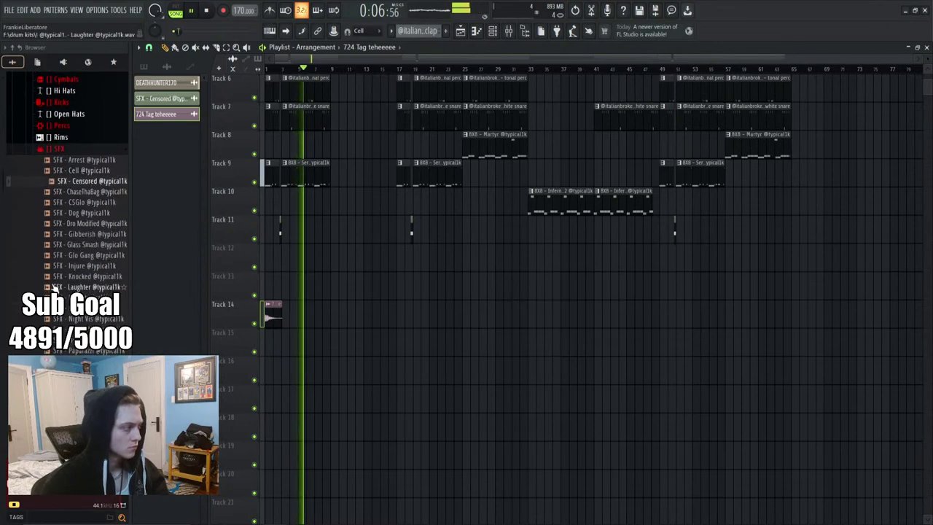
scroll(40, 222, "up", 6)
left_click(36, 217)
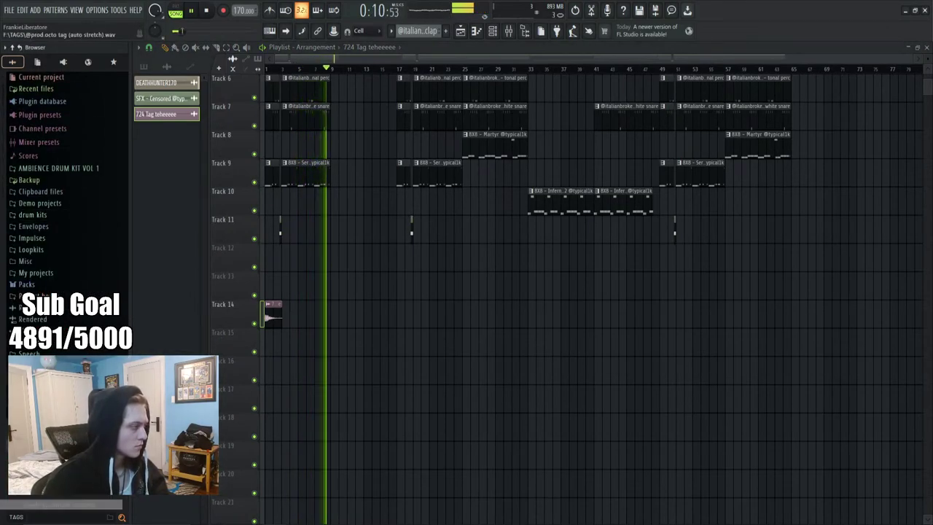
left_click_drag(36, 281, 310, 342)
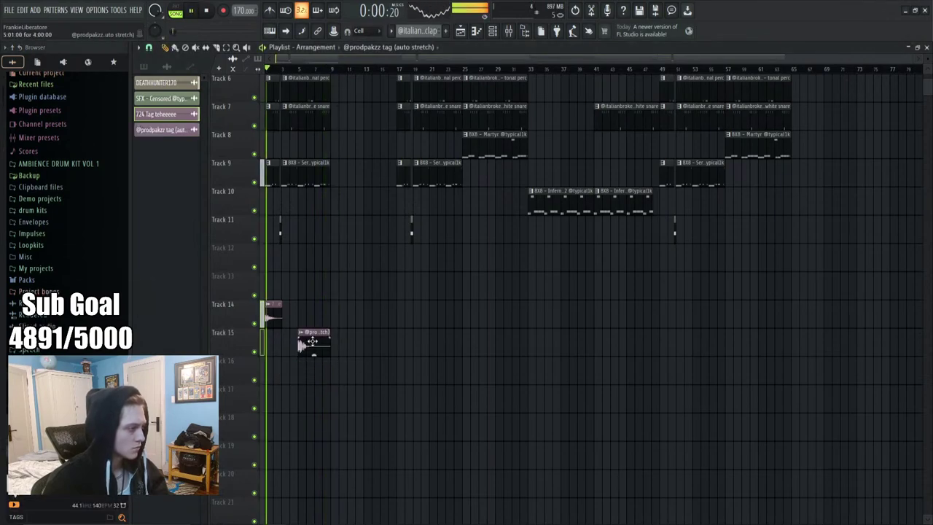
double_click(312, 344)
left_click(418, 107)
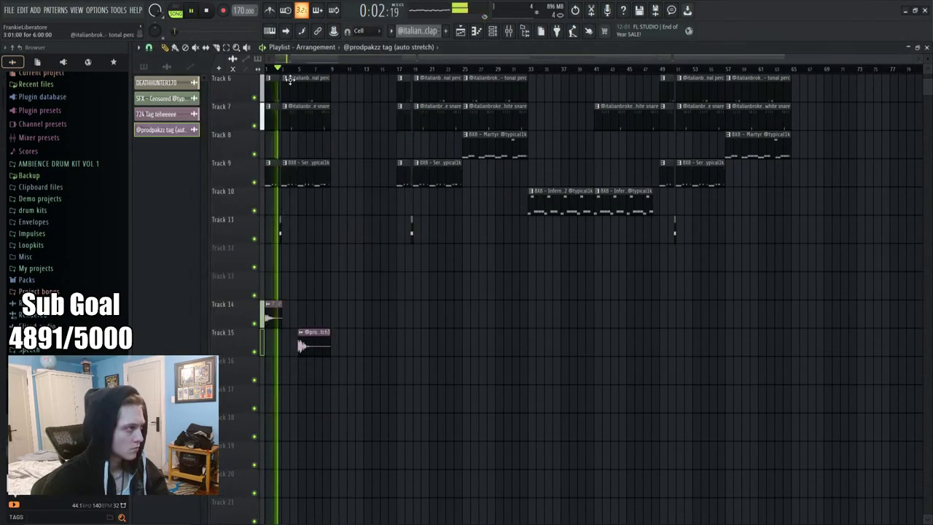
scroll(365, 342, "up", 6)
mouse_move(385, 347)
left_mouse_down()
mouse_move(372, 348)
mouse_move(386, 348)
left_mouse_up()
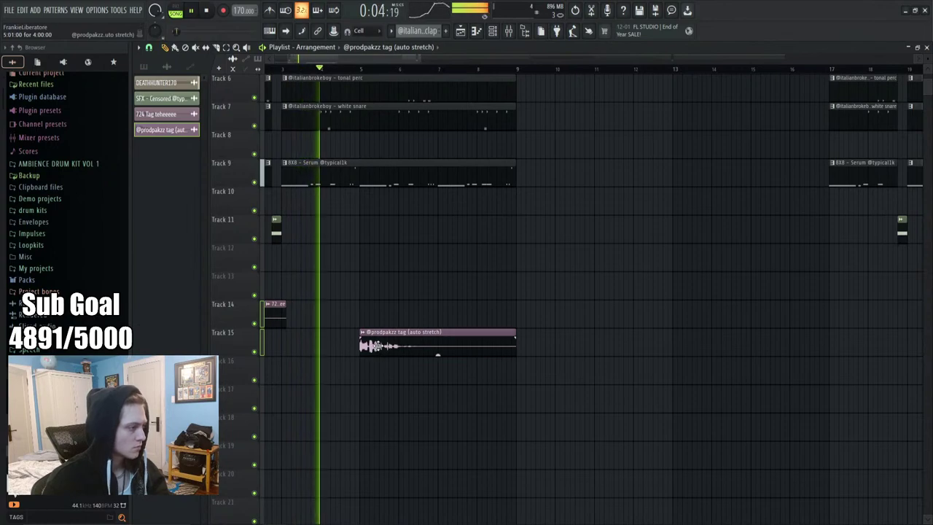
double_click(386, 348)
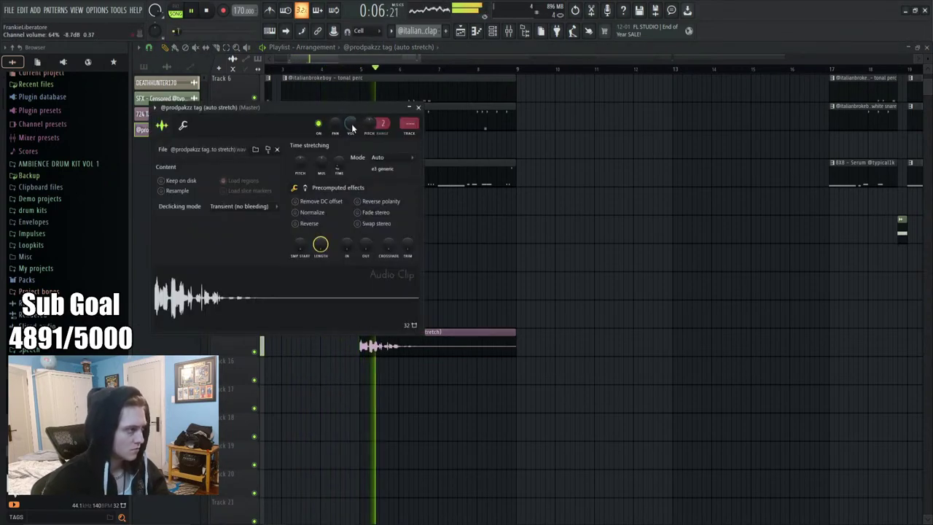
left_click(419, 108)
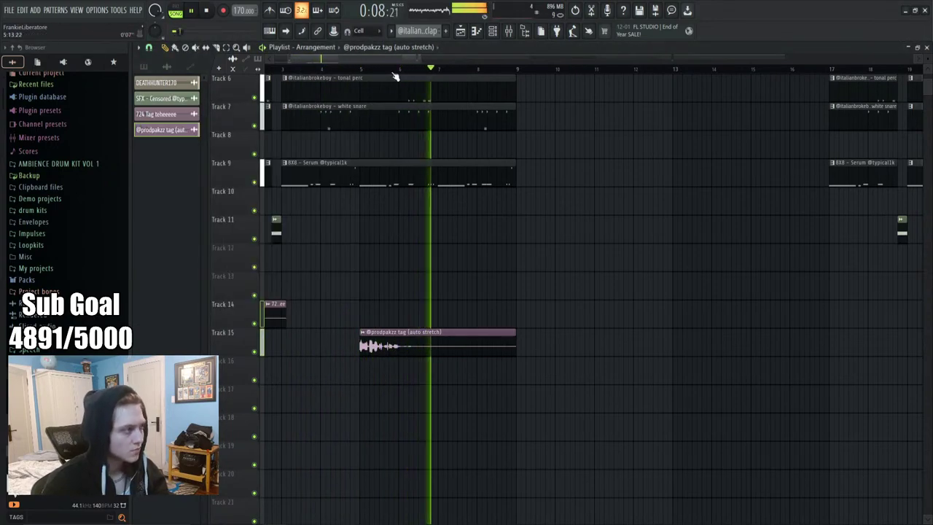
Place a copy of the 8X8 - Inferno V2 pattern on Track 10 from bar 9 to bar 17
scroll(395, 77, "down", 8)
scroll(385, 225, "up", 5)
left_click(562, 351)
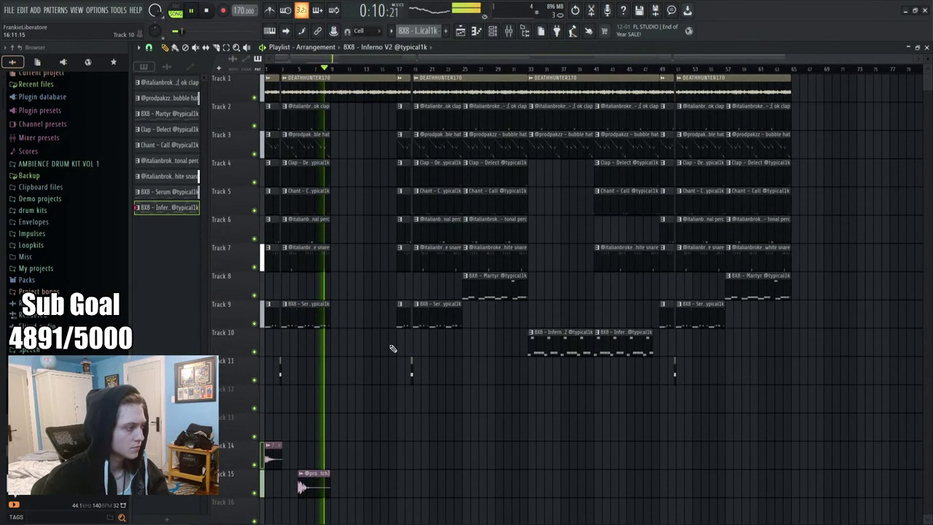
left_click(334, 346)
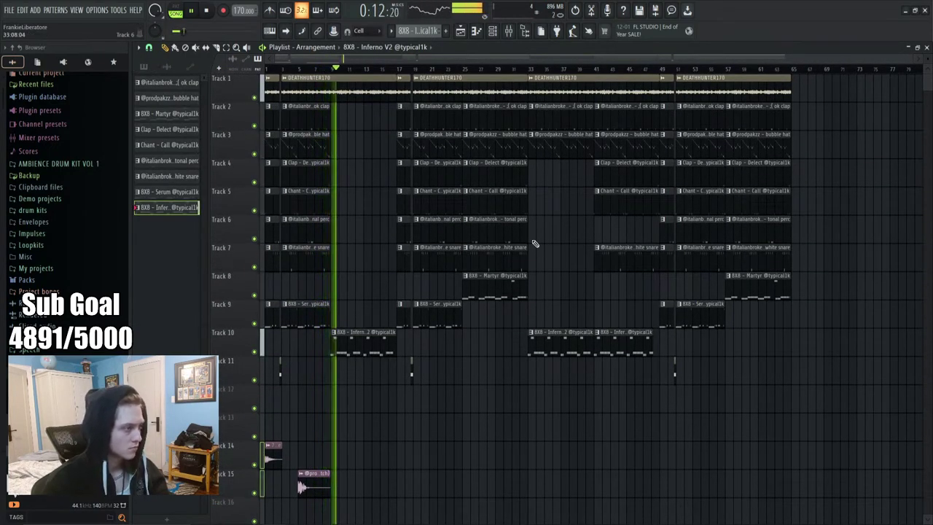
Duplicate the ok clap and bubble hat clips at bar 33 into the empty bars 9 to 17 on Tracks 2 and 3
left_click_drag(568, 183, 562, 121)
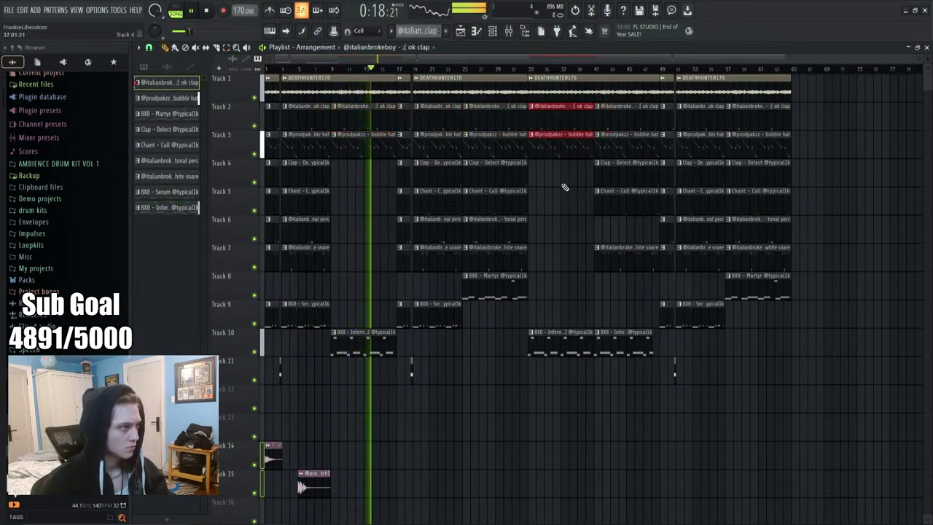
left_click(575, 414)
right_click(575, 414)
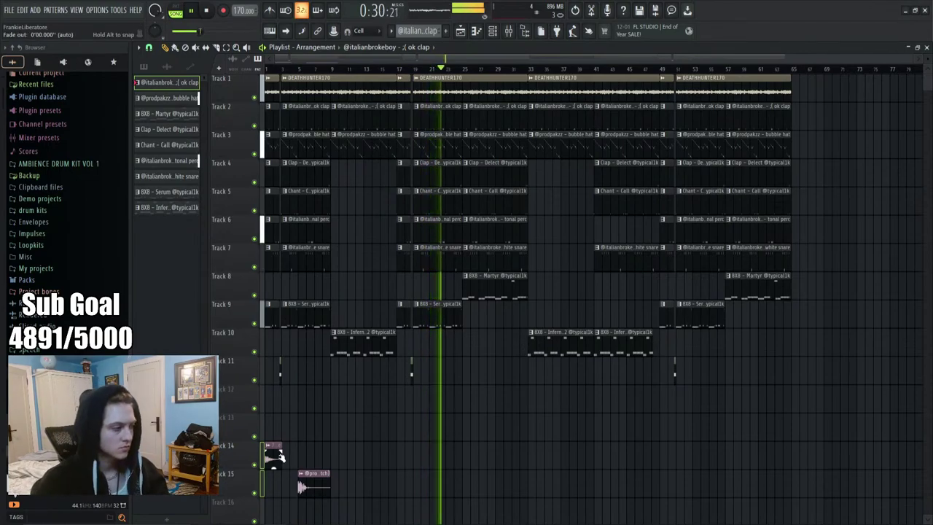
Play the intro from the start and review the channel settings of both producer tag clips
double_click(277, 454)
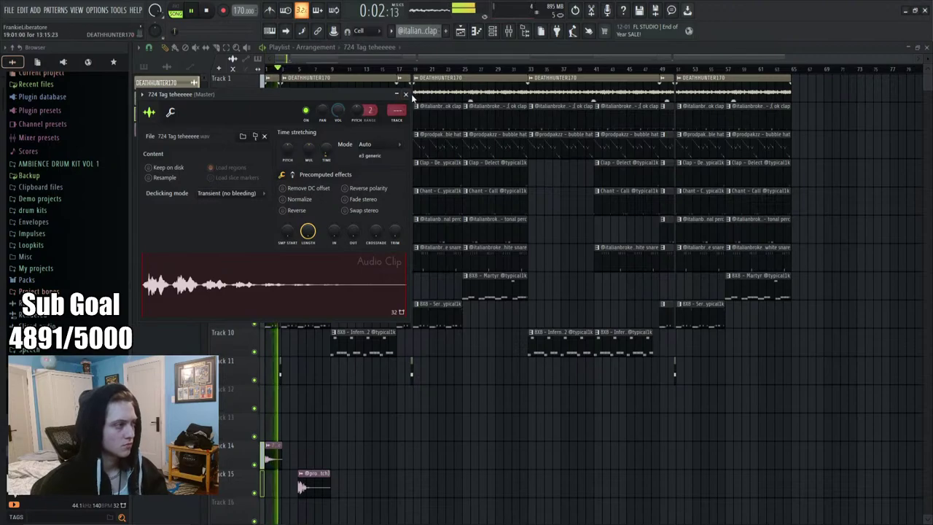
left_click(406, 94)
scroll(273, 78, "up", 3, "ctrl")
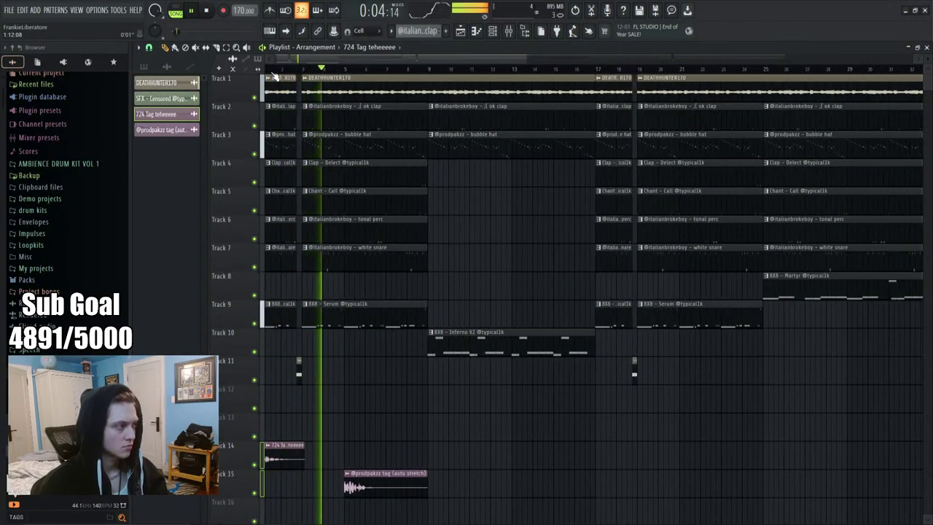
scroll(274, 75, "down", 4)
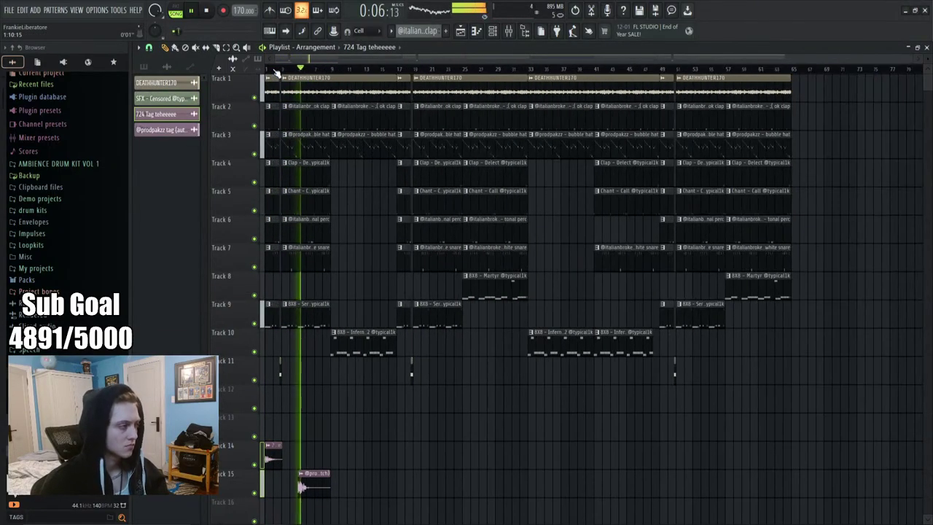
double_click(313, 494)
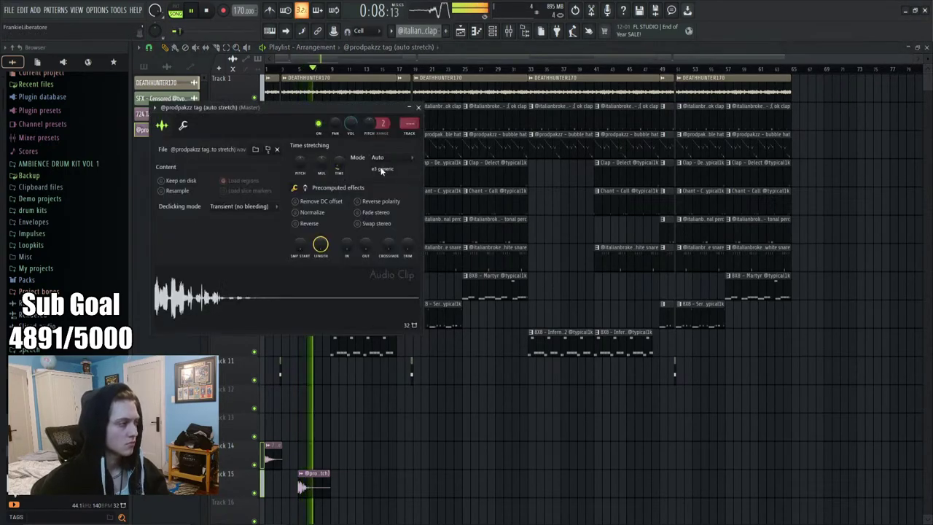
Raise the Insert 10 mixer level slightly and bring Insert 1 up to about 109%
left_click(517, 34)
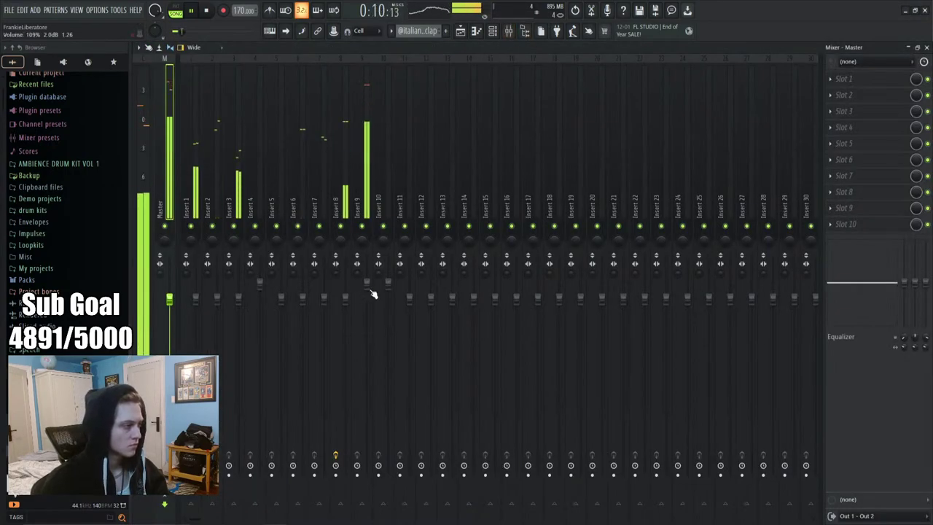
left_click_drag(388, 281, 387, 271)
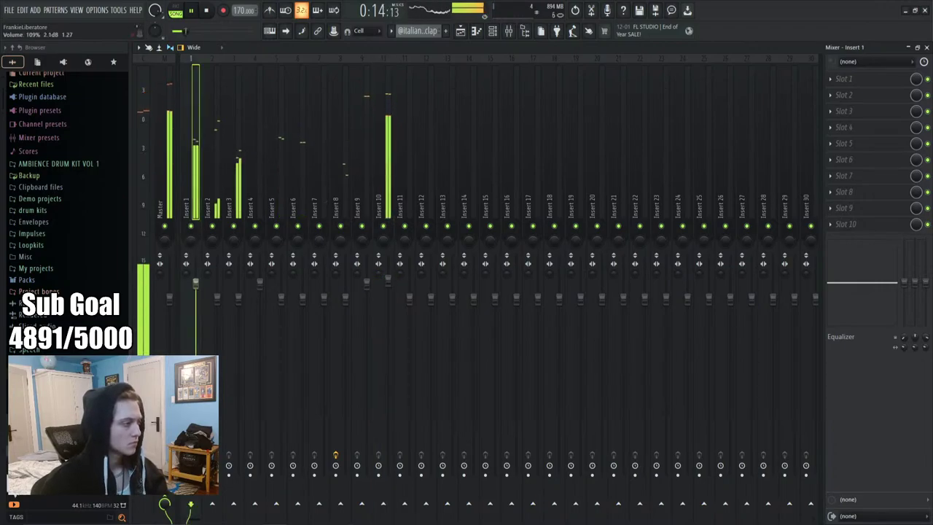
Solo Insert 1, add Fruity parametric EQ 2 with the 40Hz + 18kHz cut preset, and unsolo the track
key("alt+s")
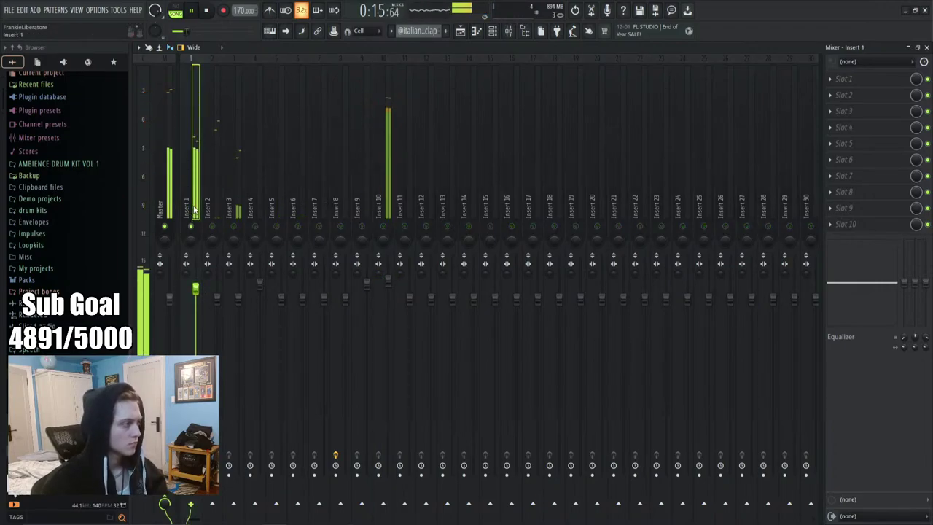
left_click(842, 84)
left_click(707, 98)
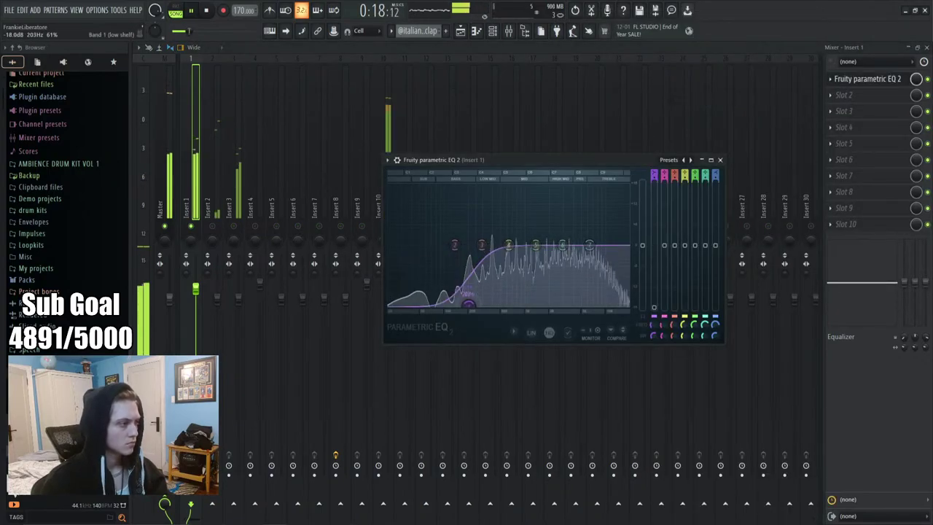
left_click(668, 159)
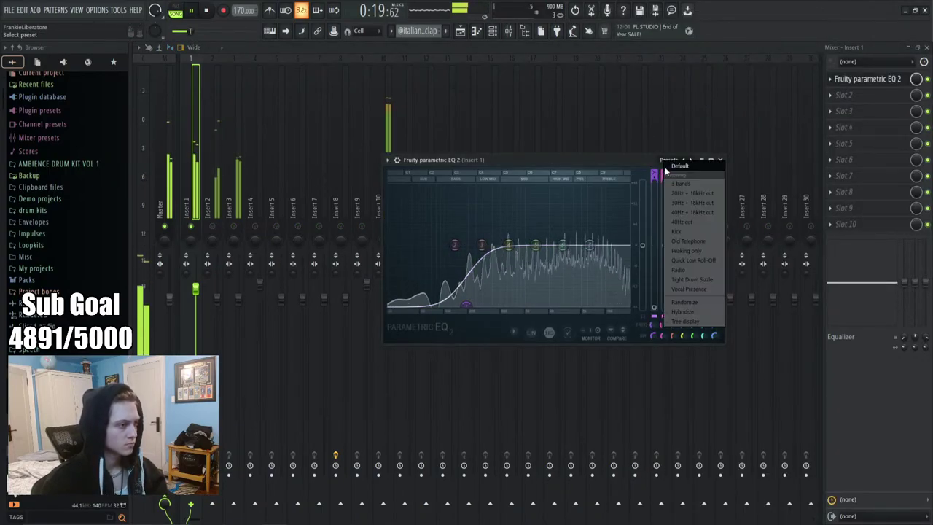
left_click(678, 213)
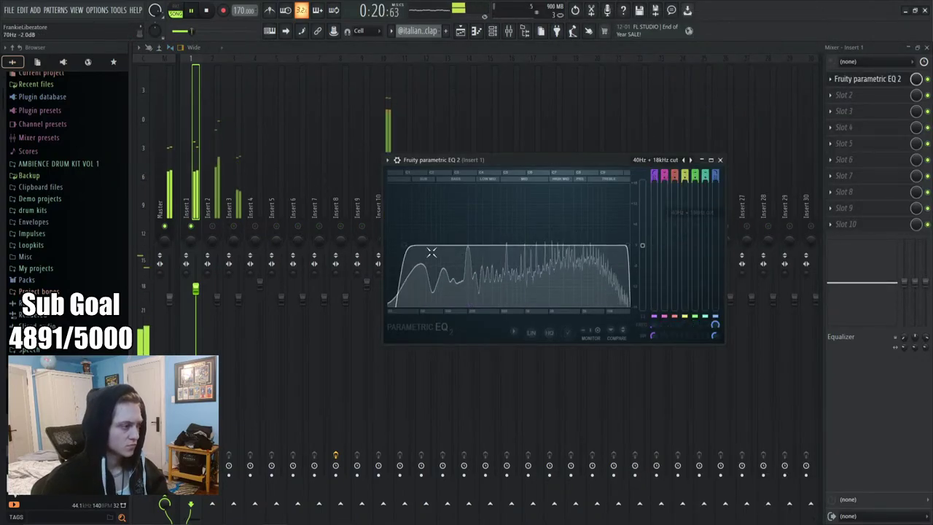
left_click(195, 229)
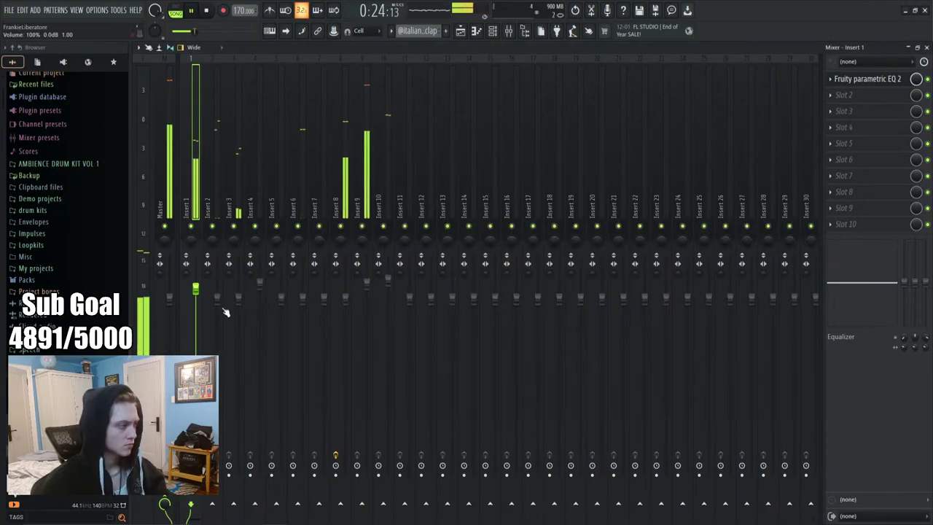
Raise the Insert 2 mixer level slightly and return to the playlist arrangement
left_click_drag(217, 298, 219, 293)
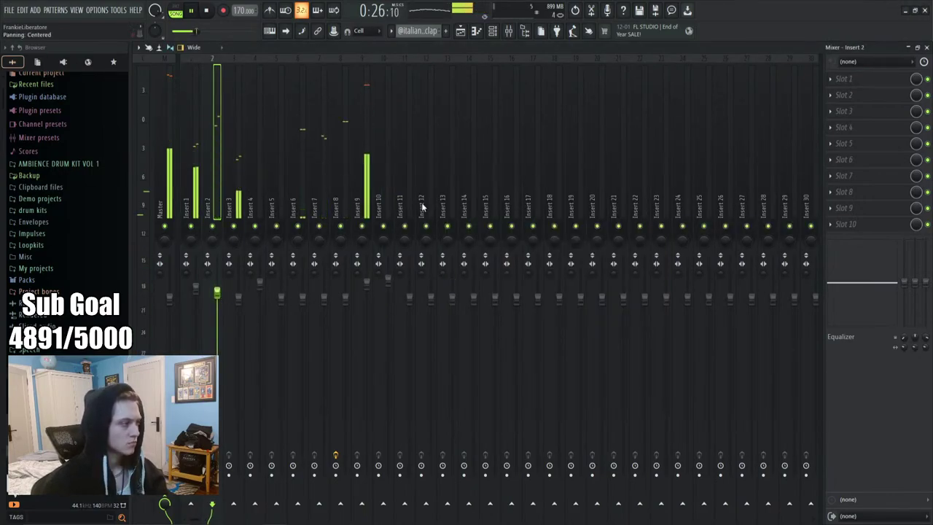
left_click(469, 37)
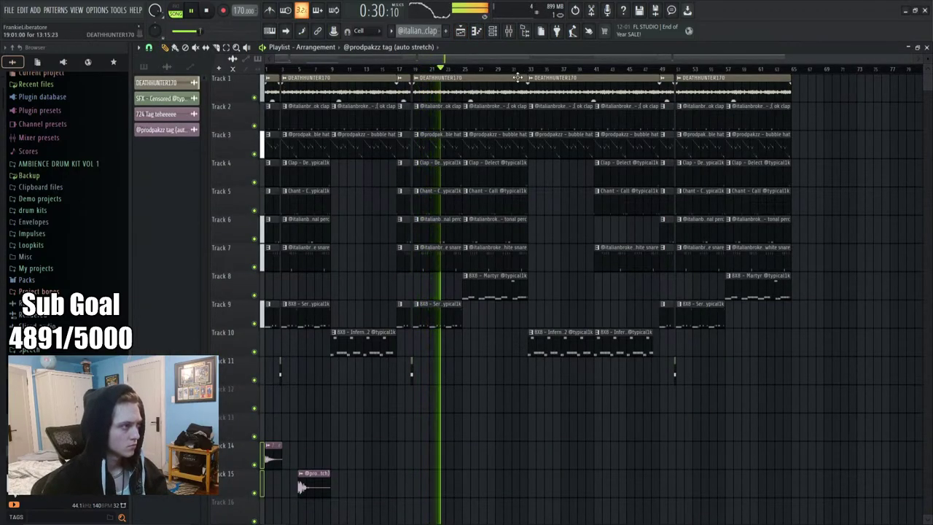
Set the SFX - Censored channel volume to 59% while auditioning the transition at bars 17 to 19
scroll(403, 80, "up", 8)
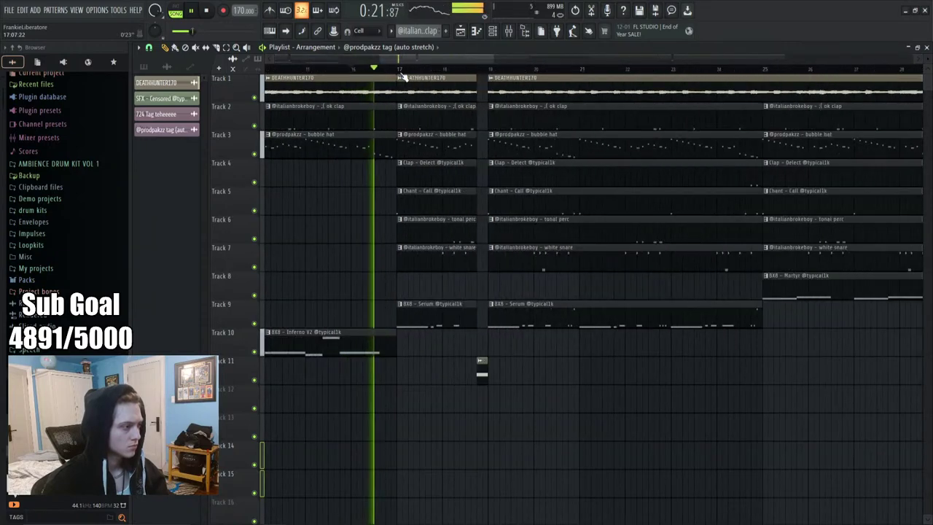
double_click(583, 375)
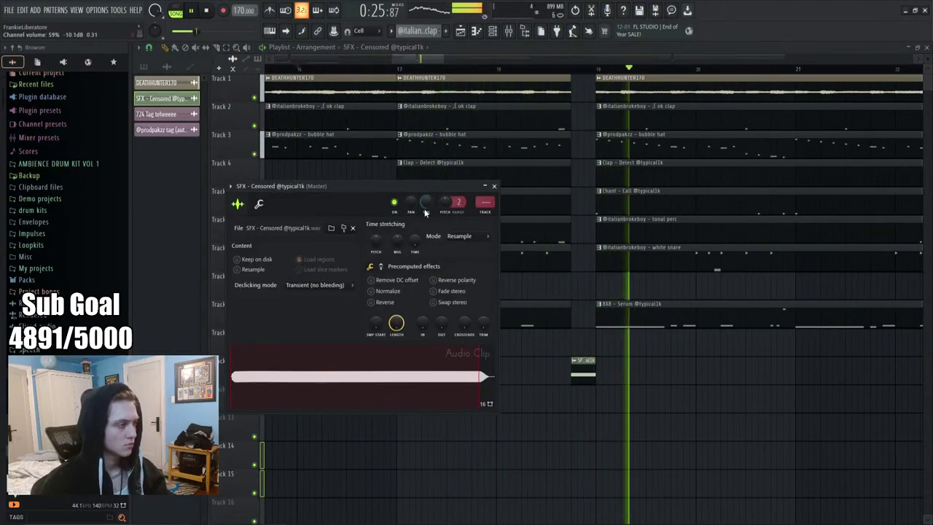
key("Escape")
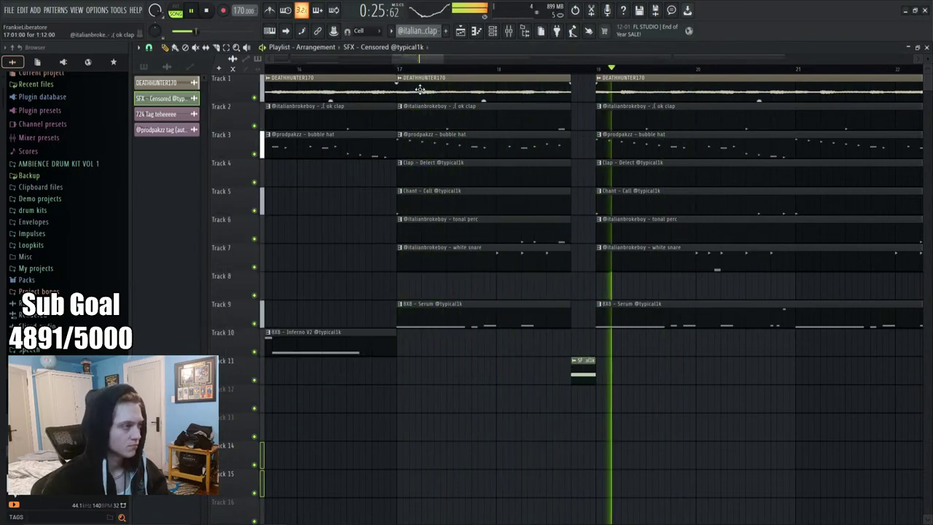
Copy the 8X8 - Martyr pattern to bar 33 on Track 8 and trim its start to bar 35
scroll(416, 70, "down", 5)
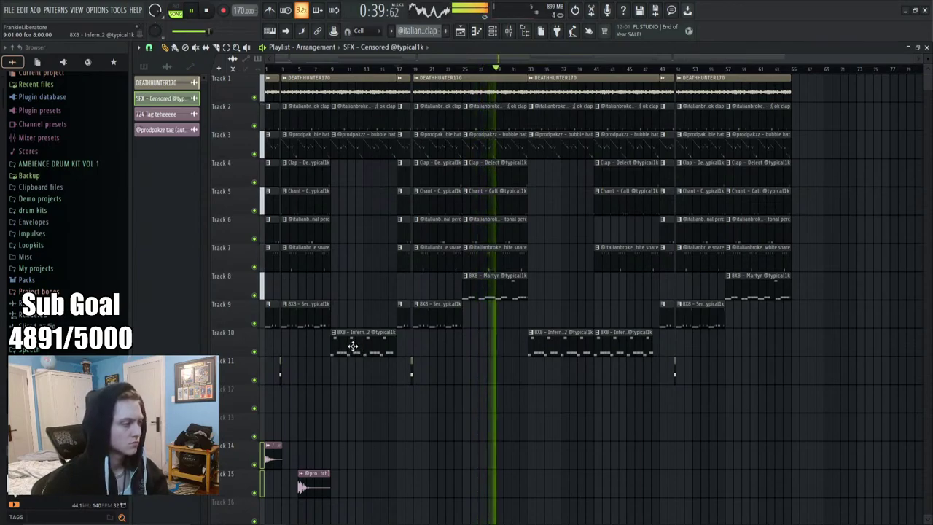
left_click(508, 284)
left_click(532, 289)
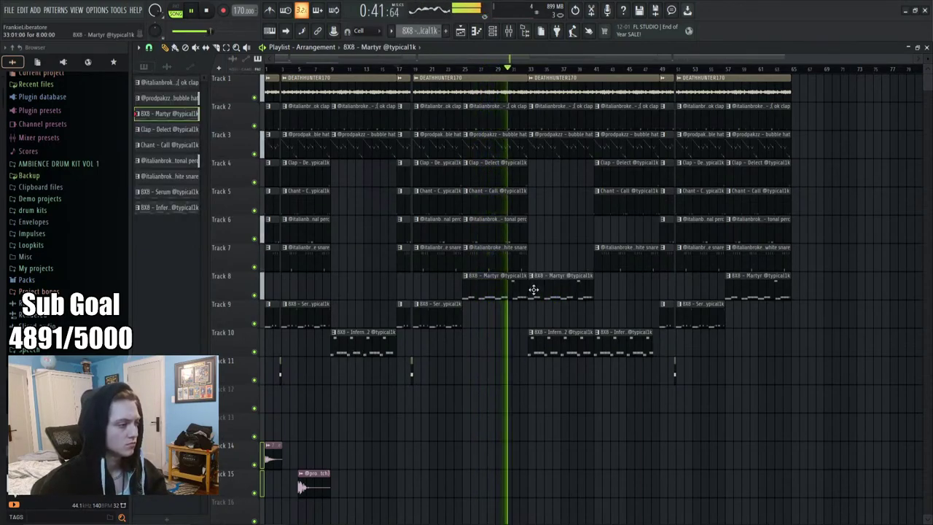
scroll(565, 70, "up", 5)
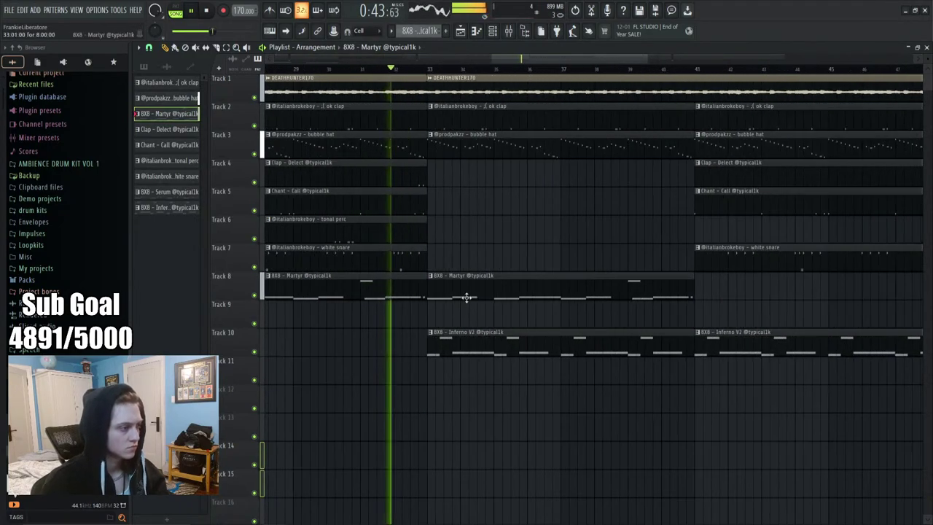
left_click_drag(433, 292, 494, 291)
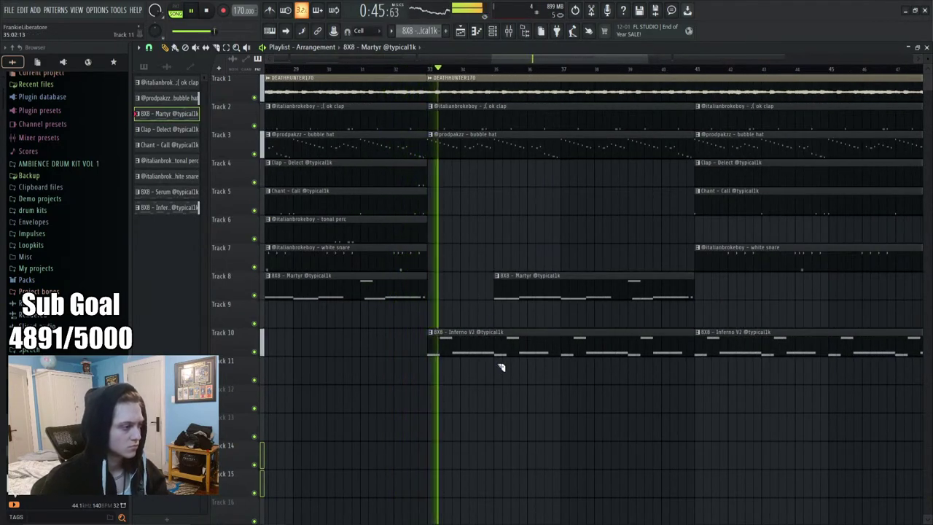
Cut bars 35 to 37 out of the Inferno V2 clip on Track 10 and remove the Martyr clip's portion after bar 37
left_click_drag(500, 364, 561, 354)
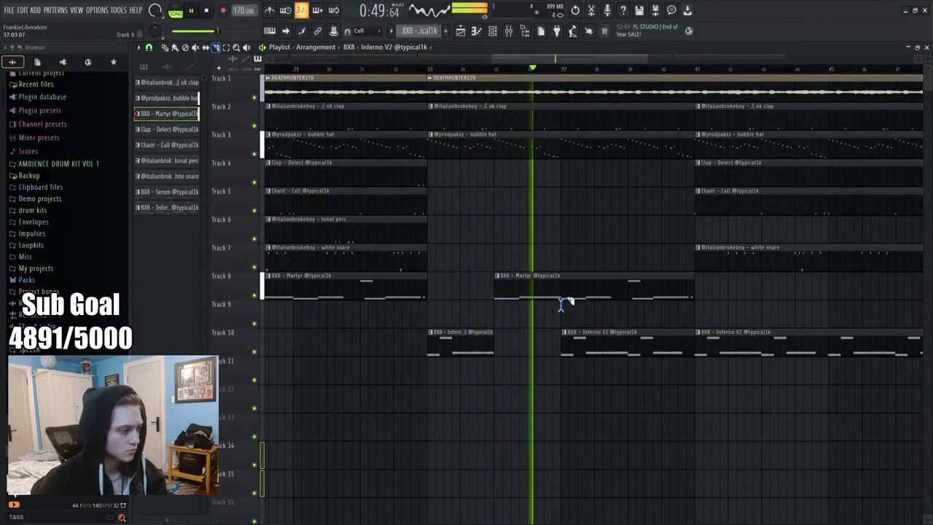
left_click_drag(561, 302, 562, 287)
right_click(592, 291)
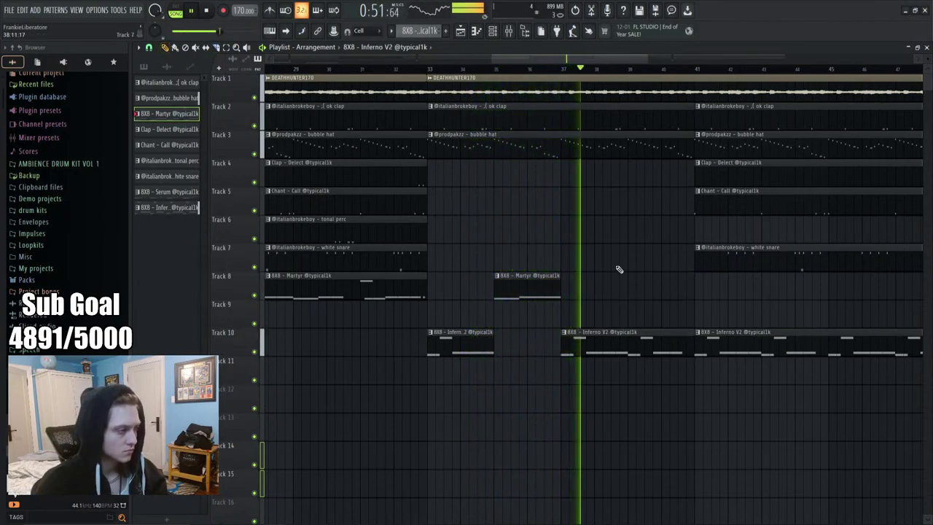
scroll(631, 71, "down", 4)
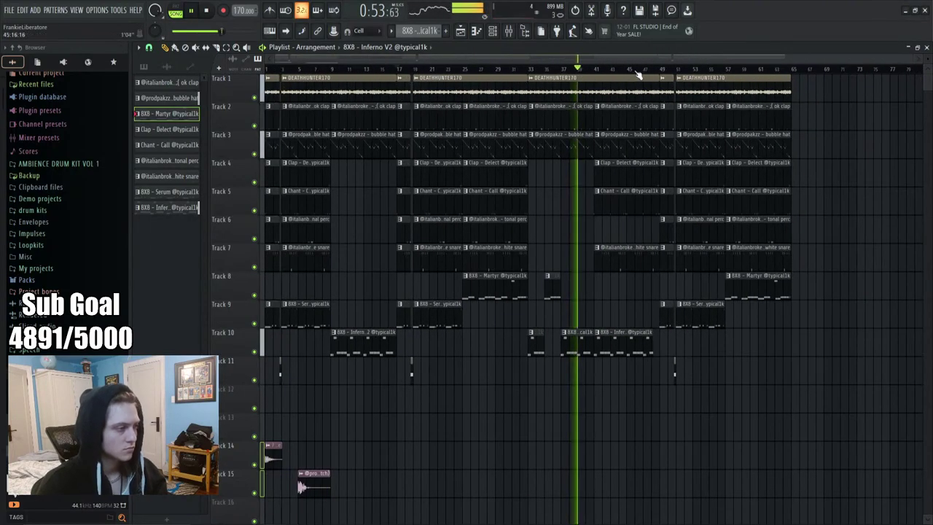
scroll(631, 71, "up", 2)
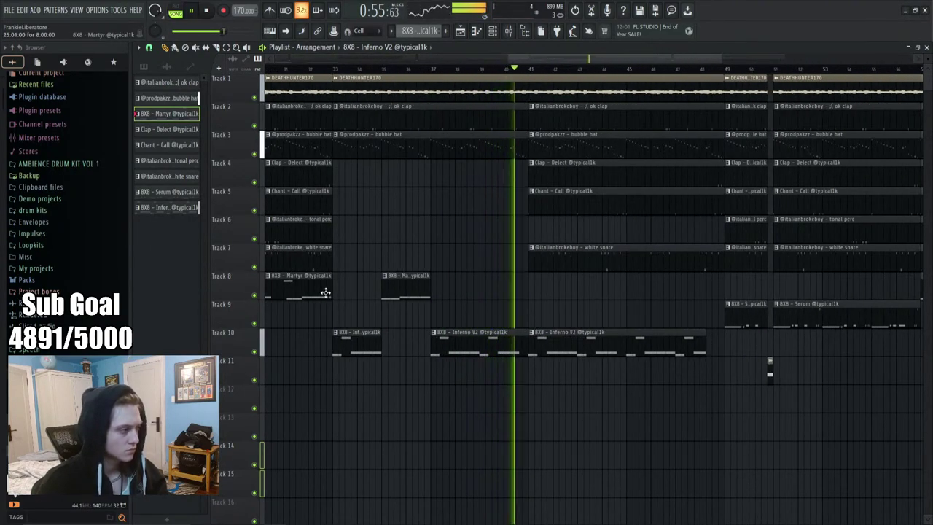
Place an 8X8 - Martyr clip at bar 43 on Track 8 and remove the Inferno V2 portion from bar 43 to 45 on Track 10
left_click(577, 291)
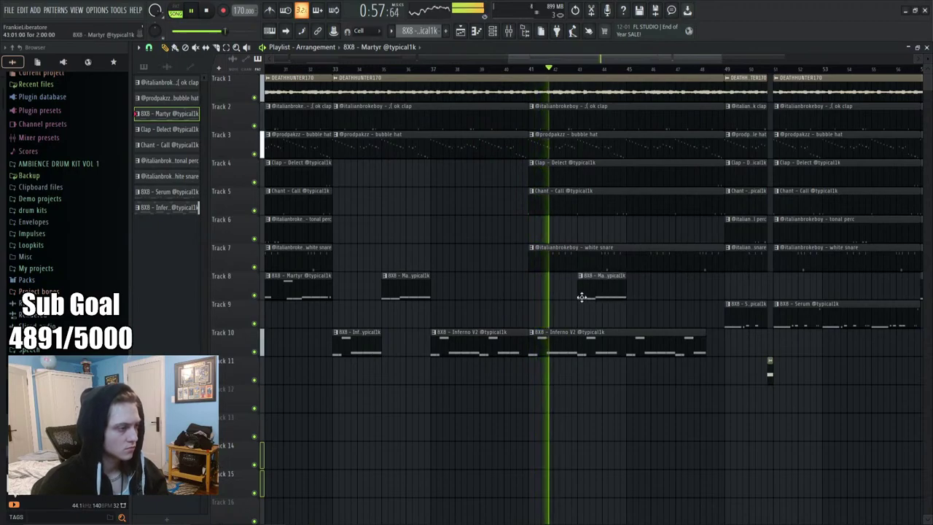
left_click(579, 343)
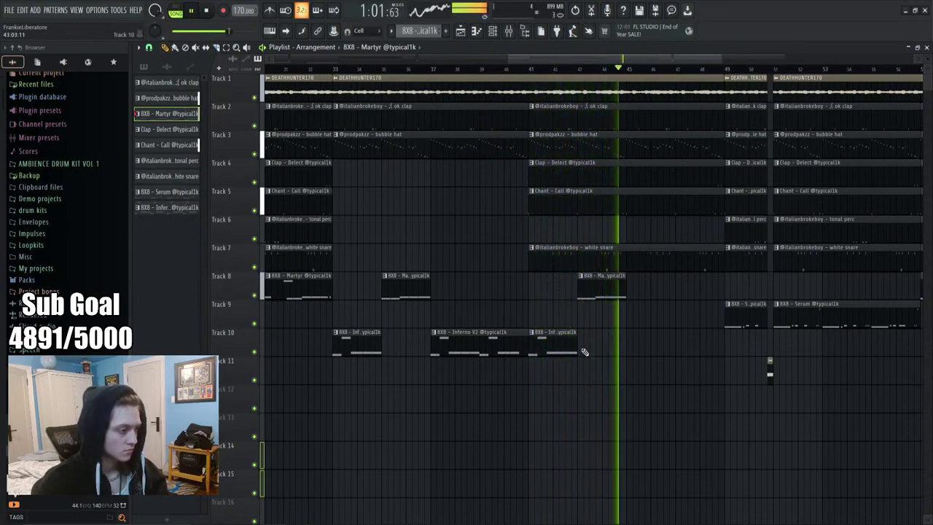
left_click(581, 348)
right_click(581, 348)
left_click_drag(577, 348, 725, 357)
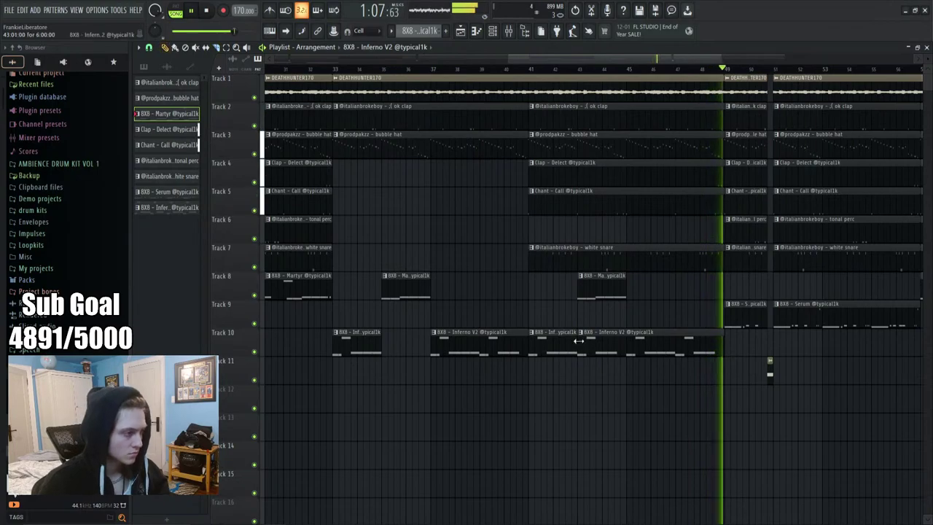
left_click_drag(581, 356, 621, 355)
Review the arrangement's layout section by section, marking out the clips in bars 17 to 33 and 33 to 49
scroll(554, 219, "down", 5)
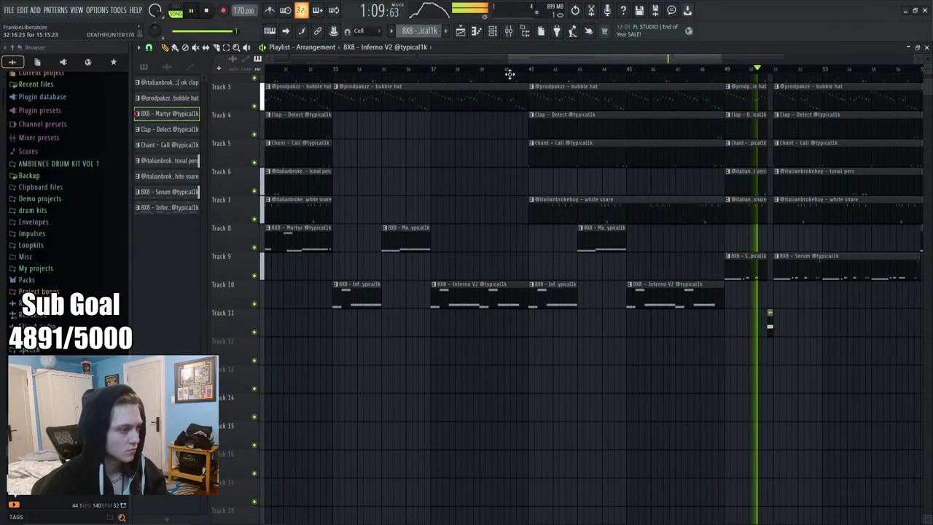
scroll(512, 74, "down", 3)
scroll(512, 74, "down", 2)
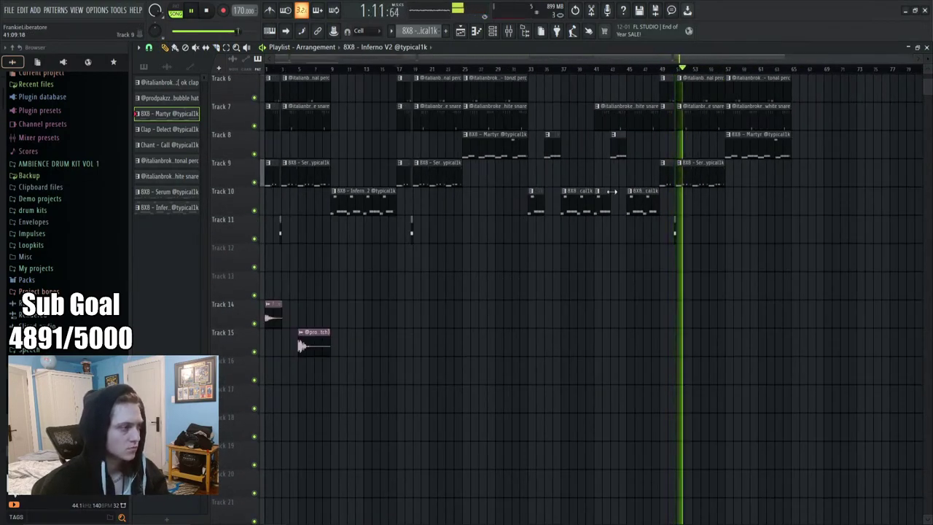
scroll(566, 291, "up", 5)
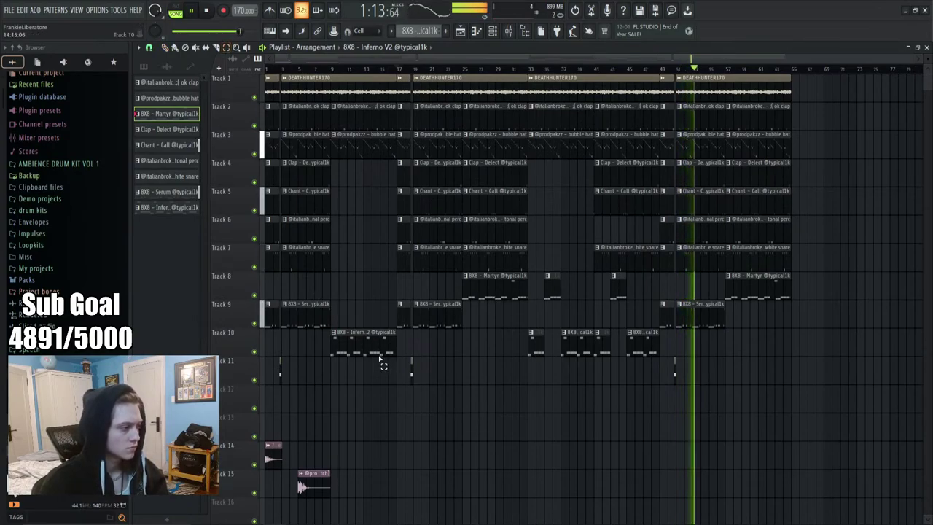
left_click_drag(496, 355, 405, 121)
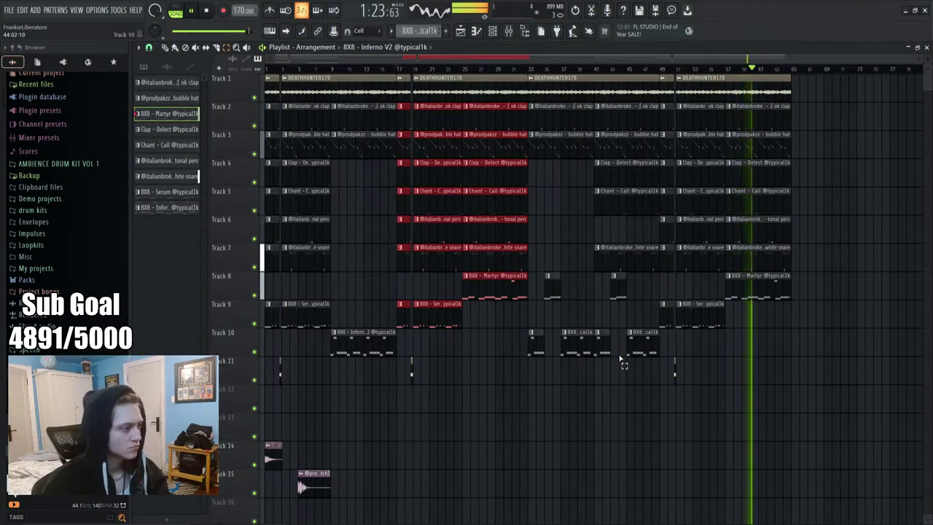
left_click_drag(525, 351, 425, 103)
left_click_drag(546, 103, 662, 455)
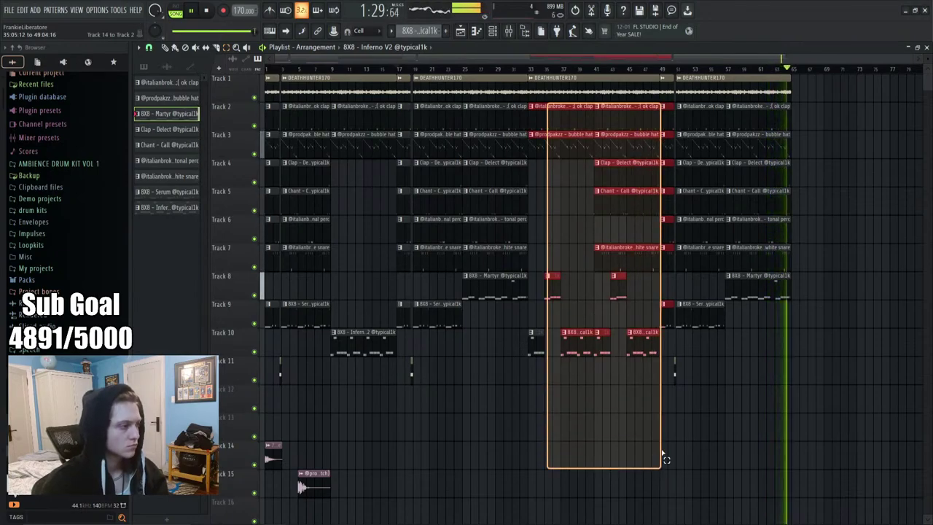
left_click_drag(662, 456, 662, 455)
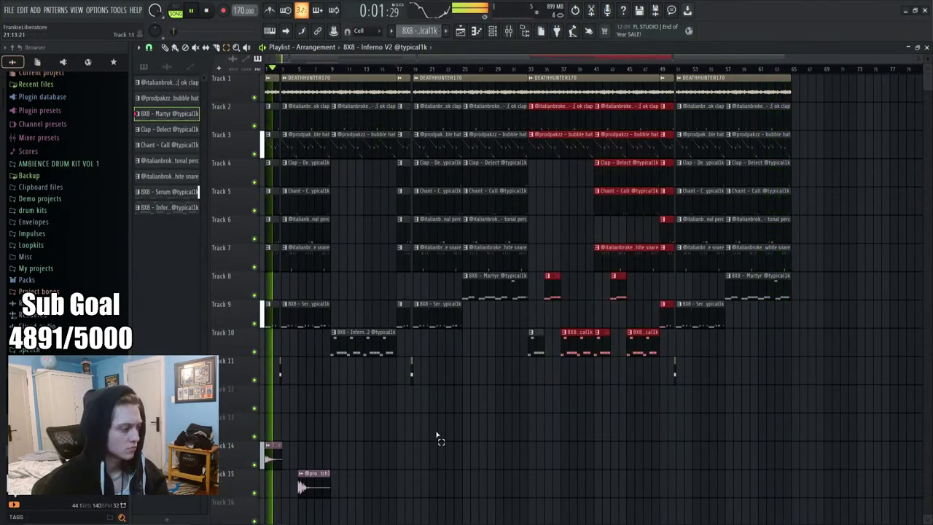
left_click(437, 435, "ctrl")
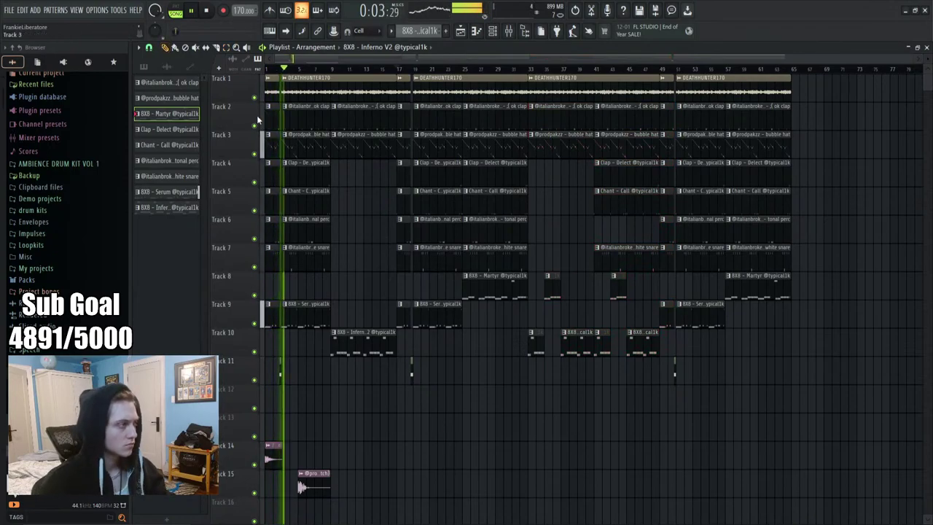
Solo Track 14 and audition the 724 Tag teheeeee clip from bar 1 against the metronome
scroll(270, 80, "up", 6)
key("space")
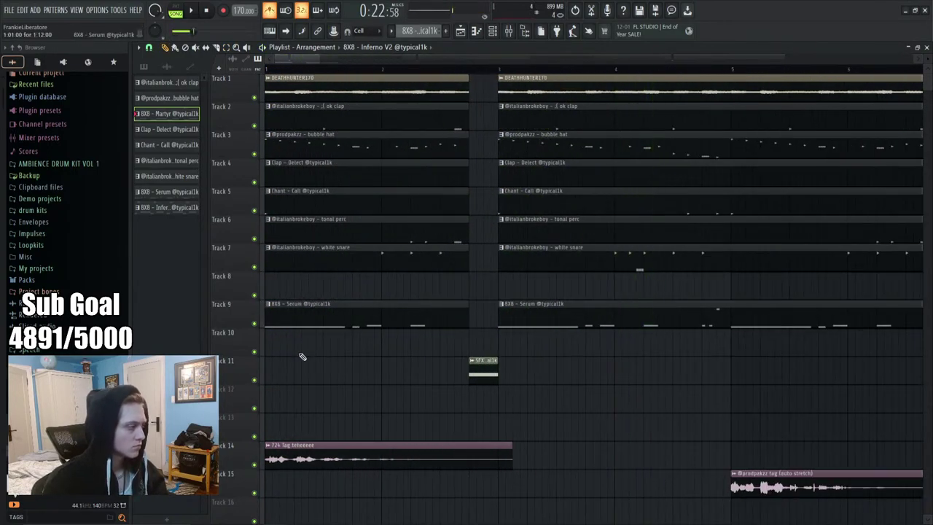
right_click(255, 466)
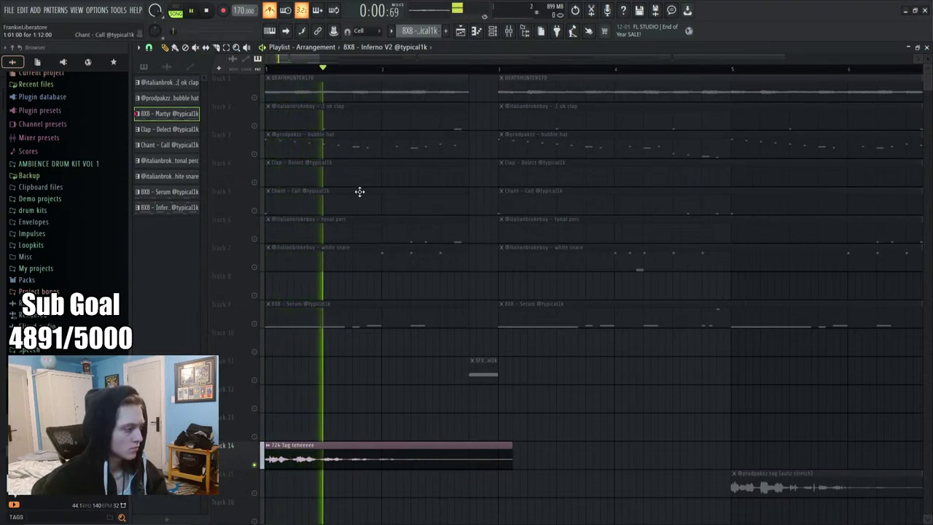
key("space")
key("space")
Stretch the 724 Tag teheeeee clip on Track 14 to a length of 2:03:23 and play it back
scroll(270, 73, "up", 2)
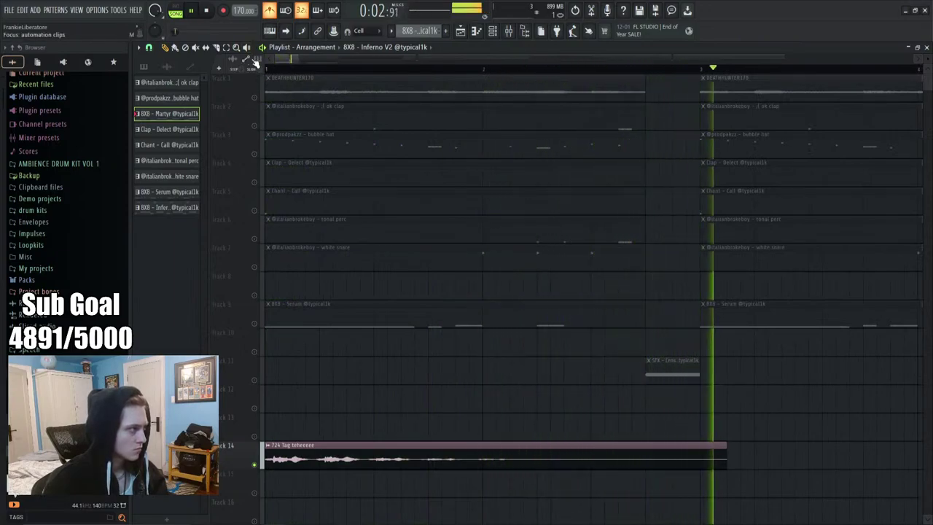
key("space")
key("space")
key("space")
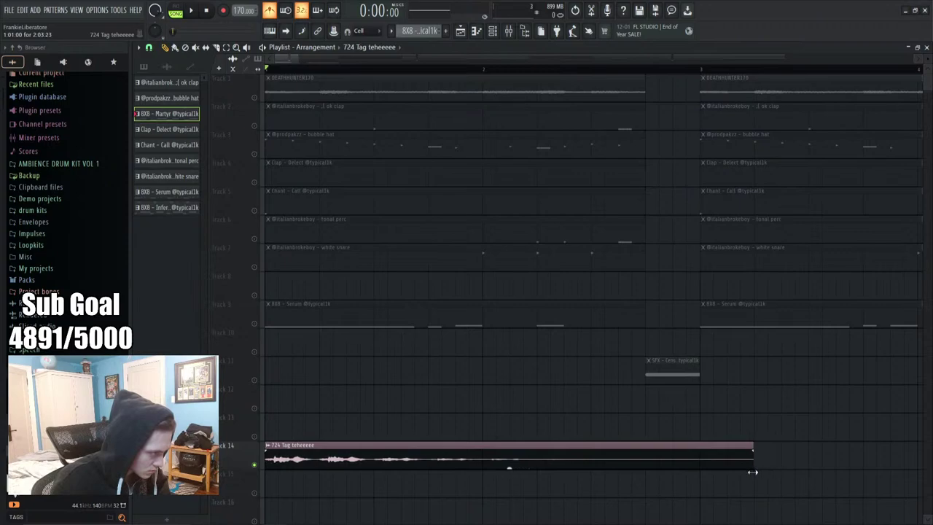
key("space")
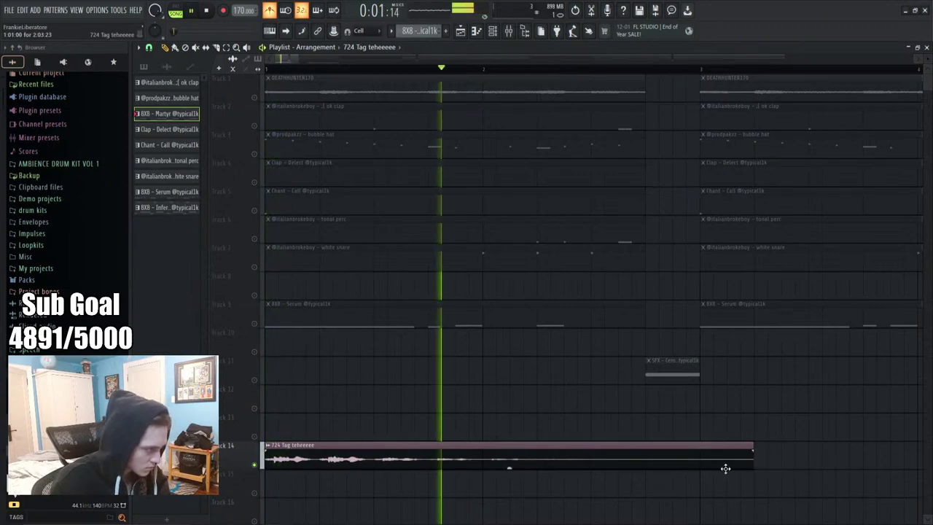
Lower the 724 Tag clip's pitch, bring all tracks back into playback and audition it with the beat
double_click(583, 450)
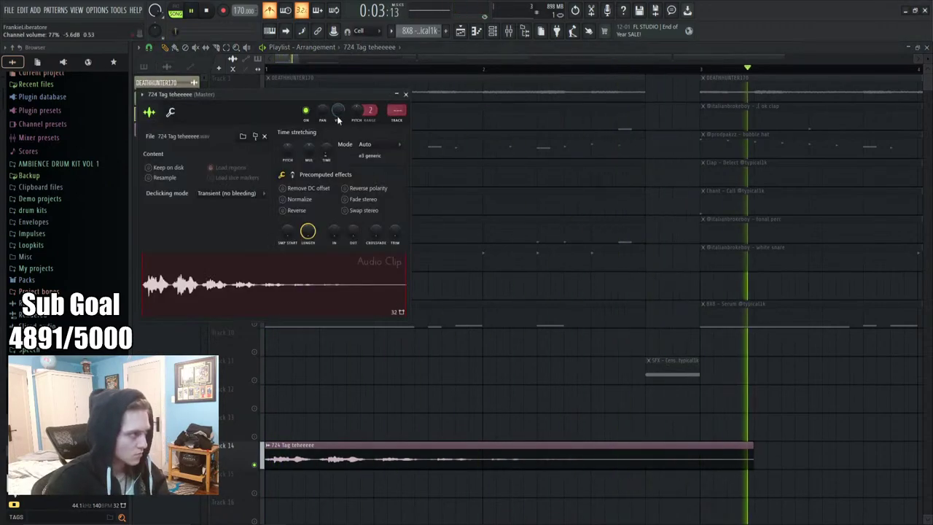
left_click_drag(289, 142, 289, 153)
left_click(406, 93)
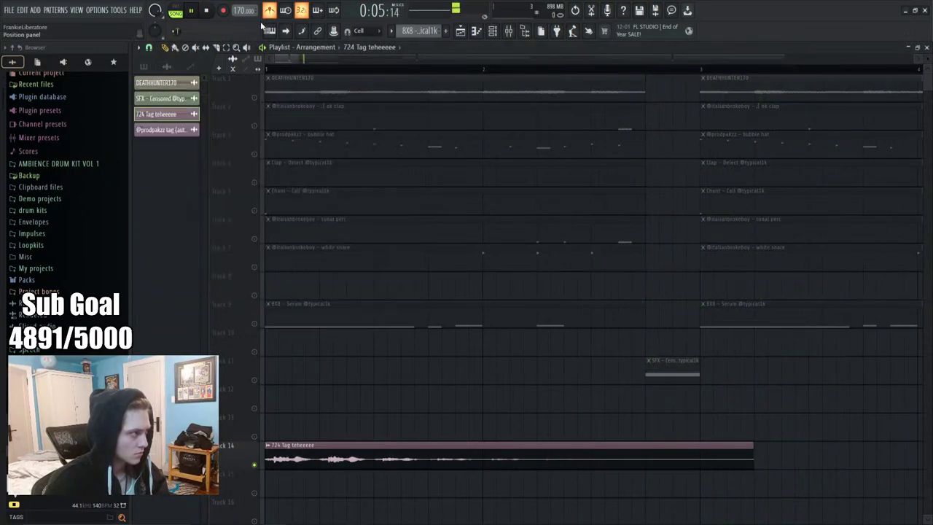
left_click(254, 97)
key("space")
key("space")
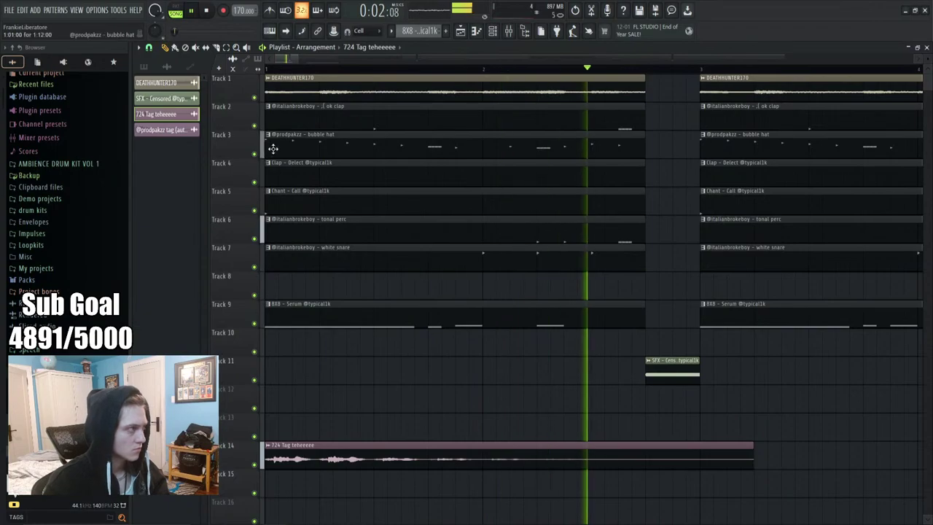
Shorten the stretched 724 Tag clip to 2:03:04 and set its pitch shift to -40 cents
scroll(270, 270, "down", 2)
key("space")
scroll(700, 410, "up", 3)
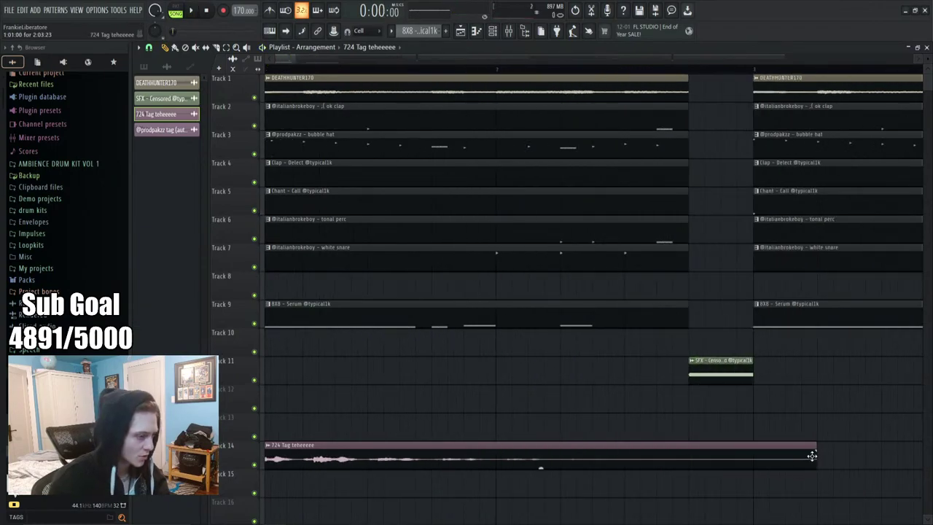
key("space")
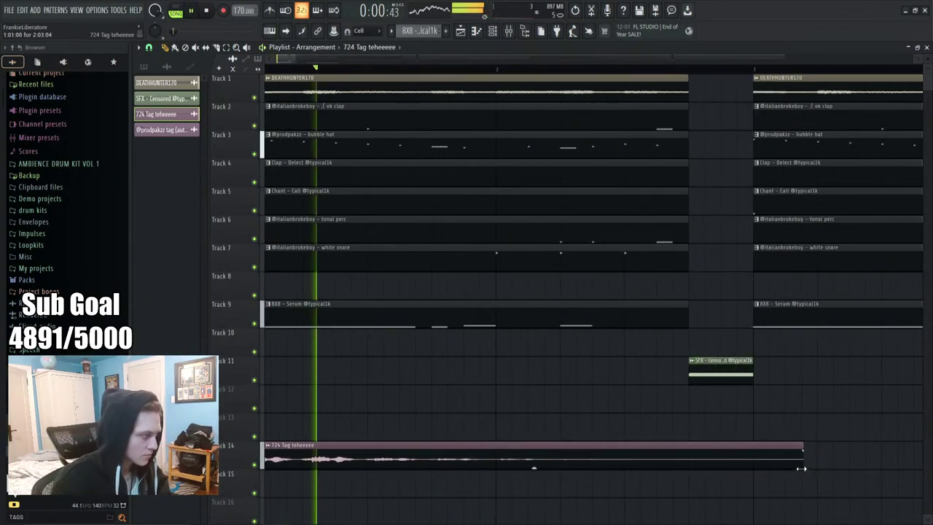
double_click(604, 460)
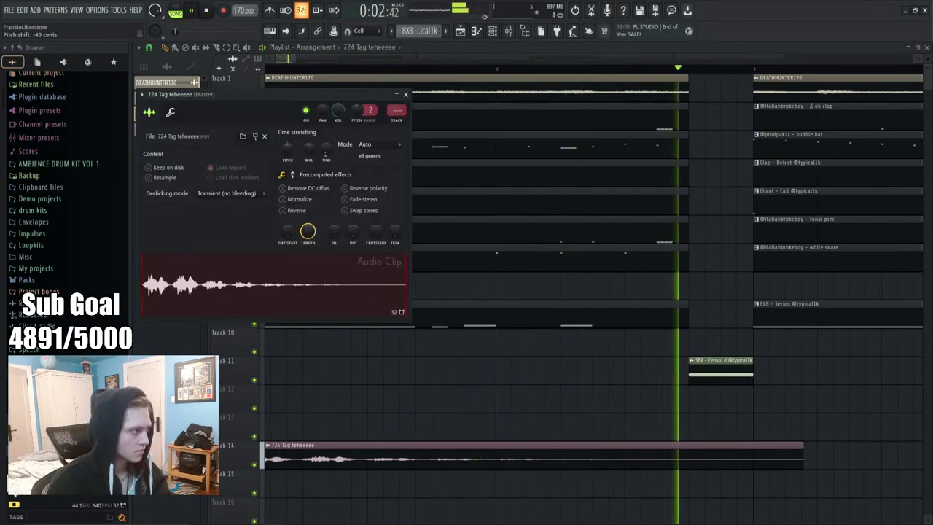
left_click(406, 94)
Place the dark riser sample from the z sfx folder of AMBIENCE DRUM KIT VOL 1 on Track 11 near bar 15
scroll(388, 74, "down", 2)
scroll(388, 74, "down", 4)
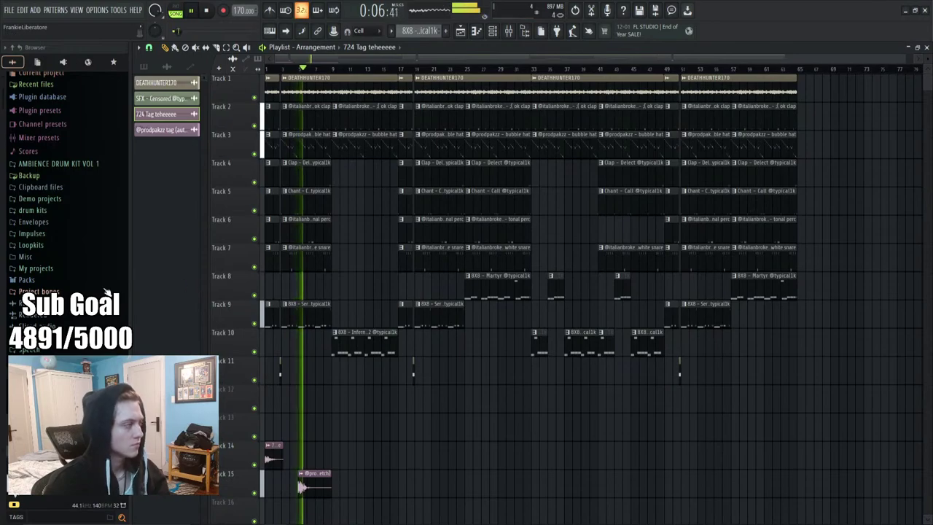
left_click(59, 163)
left_click(57, 177)
left_click(56, 178)
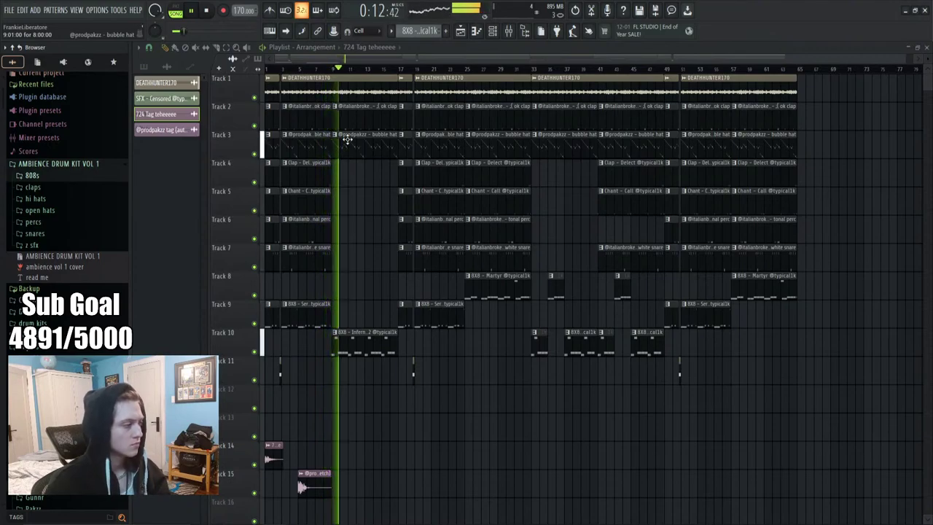
left_click(43, 198)
left_click(40, 210)
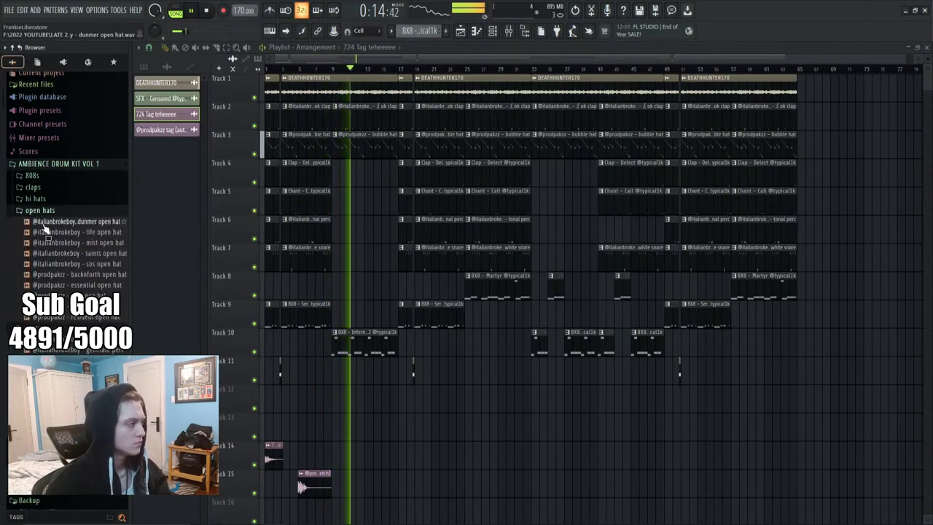
left_click(32, 221)
left_click(33, 222)
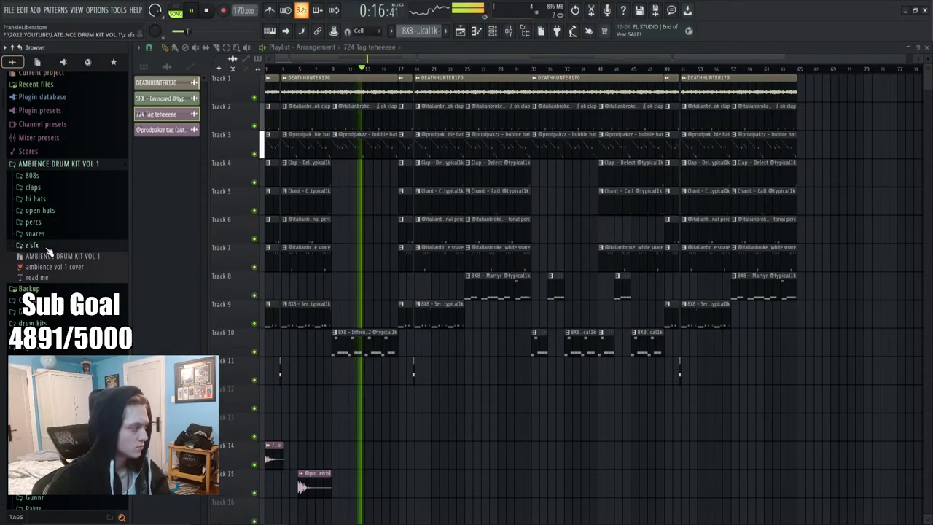
left_click(31, 244)
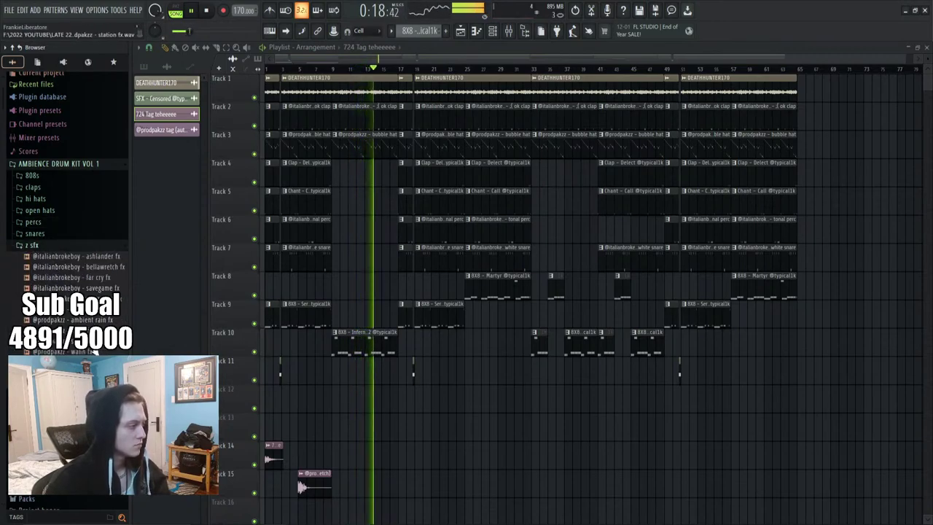
left_click_drag(369, 408, 386, 364)
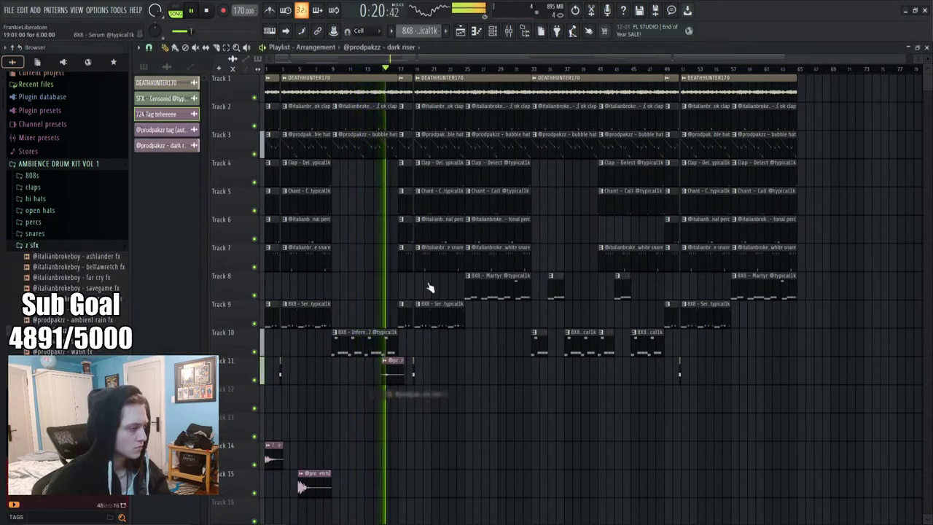
Move the dark riser clip to Track 12, starting at 16:07 so its peak falls on bar 17
scroll(393, 75, "up", 1)
scroll(393, 75, "up", 2)
left_click_drag(459, 368, 513, 417)
Normalize the dark riser sample and lower its channel volume while auditioning the transition into bar 17
double_click(467, 400)
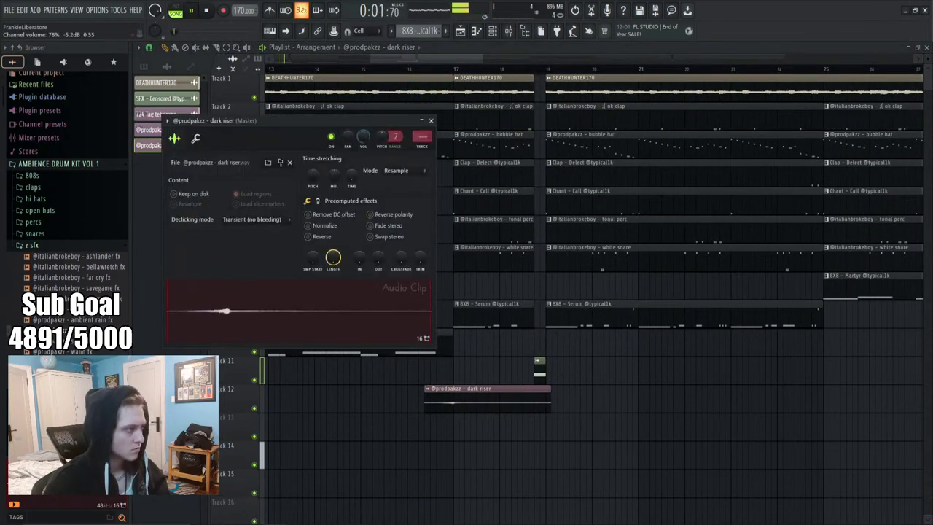
left_click(351, 73)
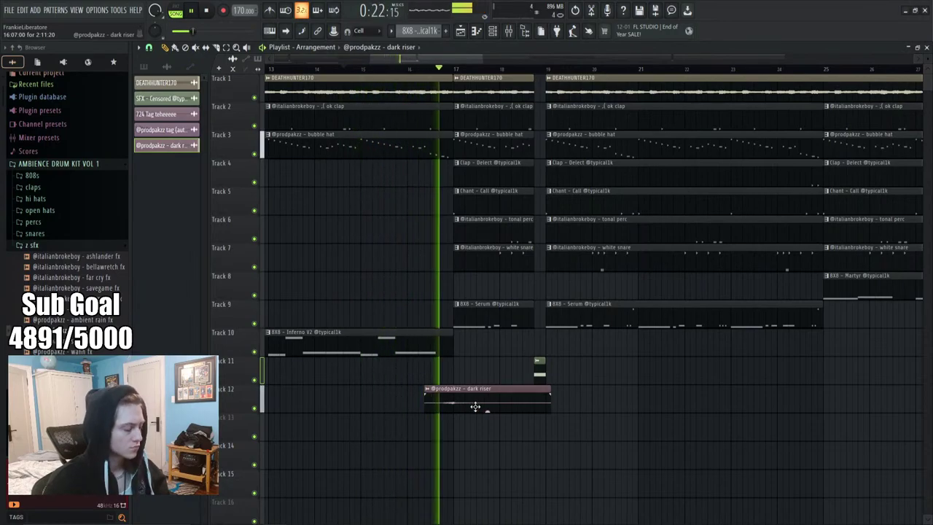
double_click(475, 406)
left_click(308, 225)
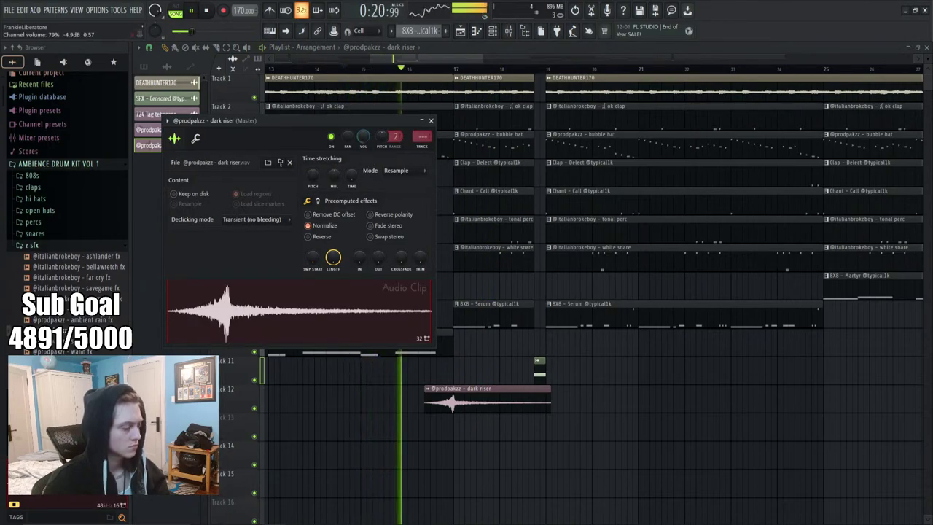
left_click_drag(363, 136, 365, 143)
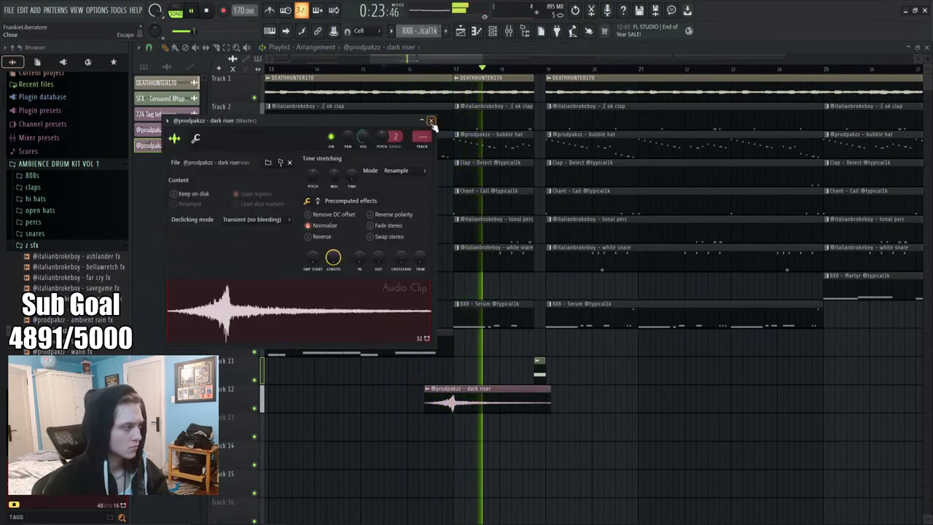
left_click(430, 120)
double_click(467, 393)
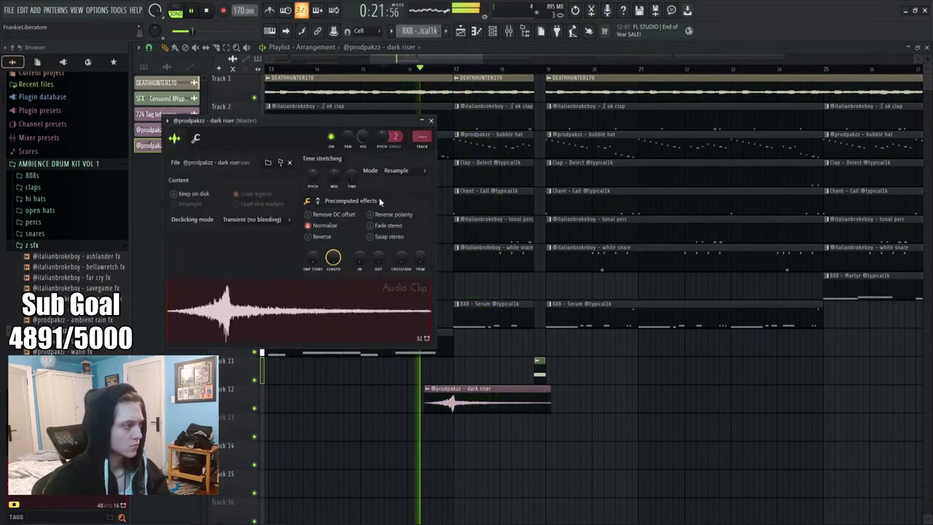
left_click(430, 120)
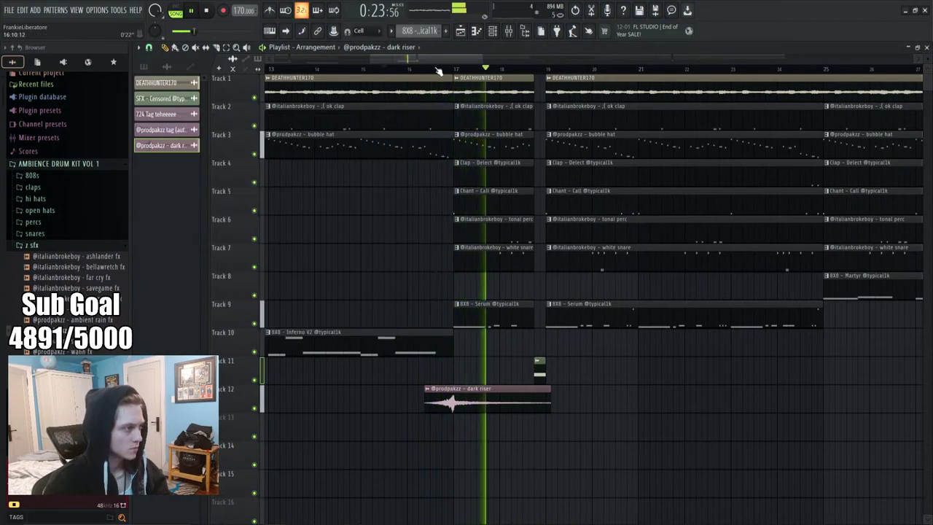
Add a second dark riser clip on Track 12 at about bar 47, leading into the section at bar 49
scroll(437, 73, "down", 4)
scroll(438, 73, "down", 1)
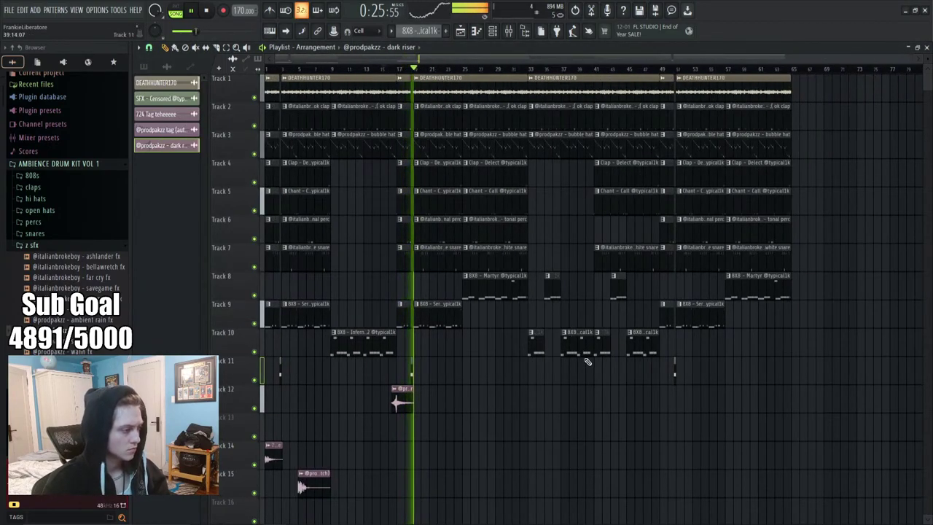
left_click(644, 399)
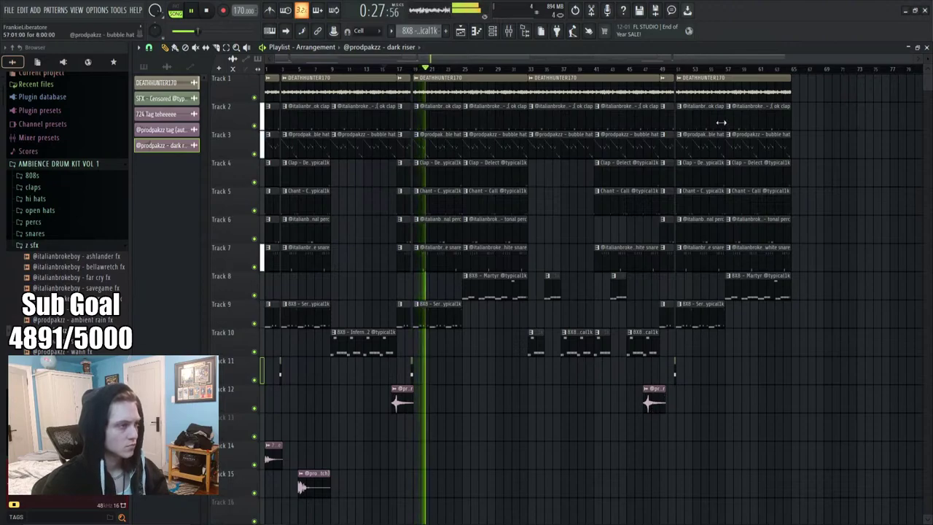
Shift the second dark riser clip on Track 12 just over a bar later so its peak falls on bar 49
scroll(672, 79, "up", 3)
scroll(672, 79, "up", 5)
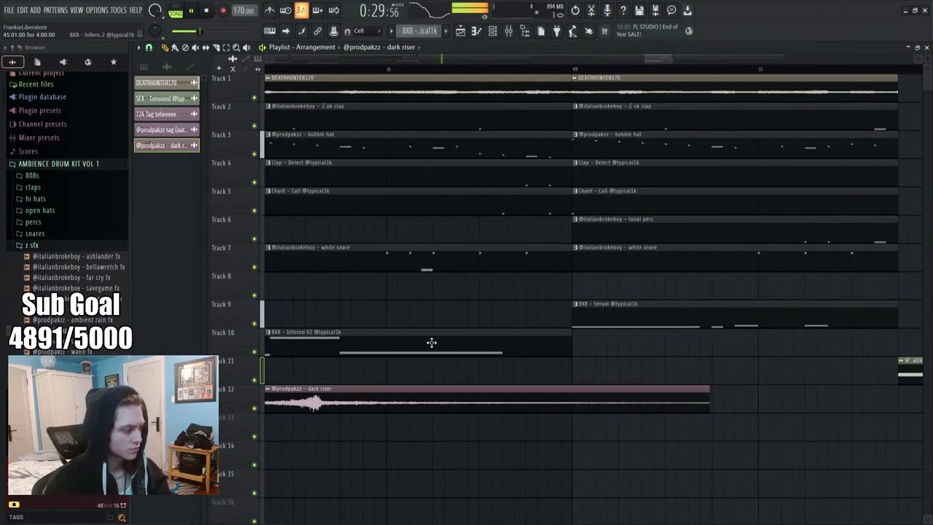
left_click_drag(445, 402, 620, 402)
scroll(411, 73, "down", 6)
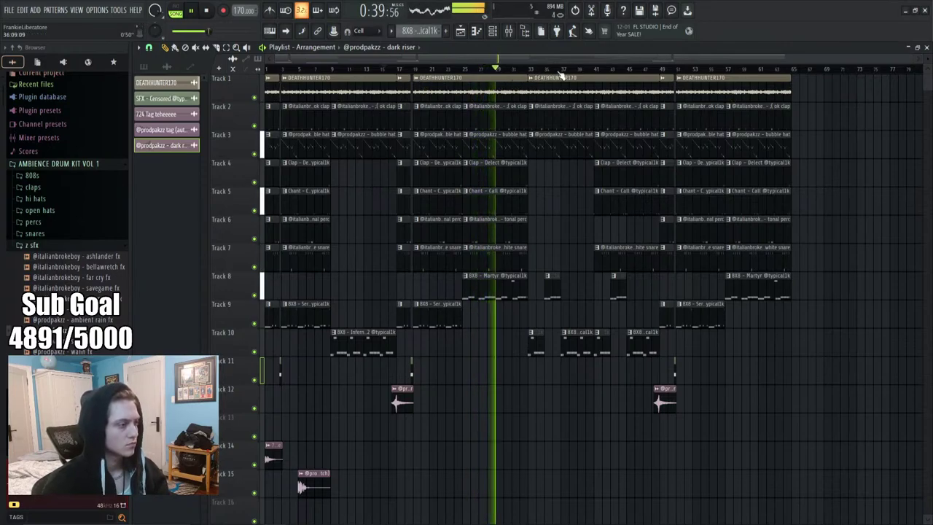
Trim the start of the bar 35 Martyr 808 clip on Track 8 to about 35.75 and extend the preceding Inferno V2 clip to meet it
scroll(560, 78, "up", 2)
scroll(560, 78, "up", 2)
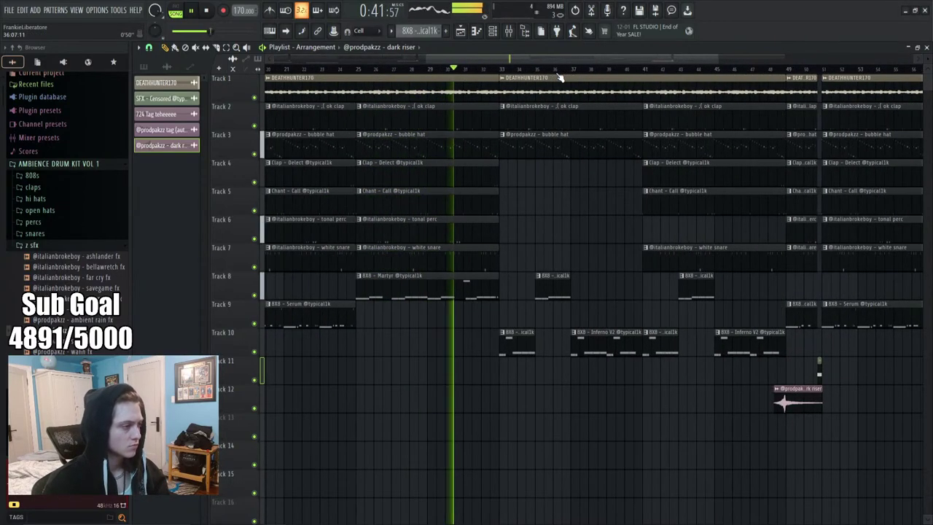
left_click_drag(532, 292, 548, 293)
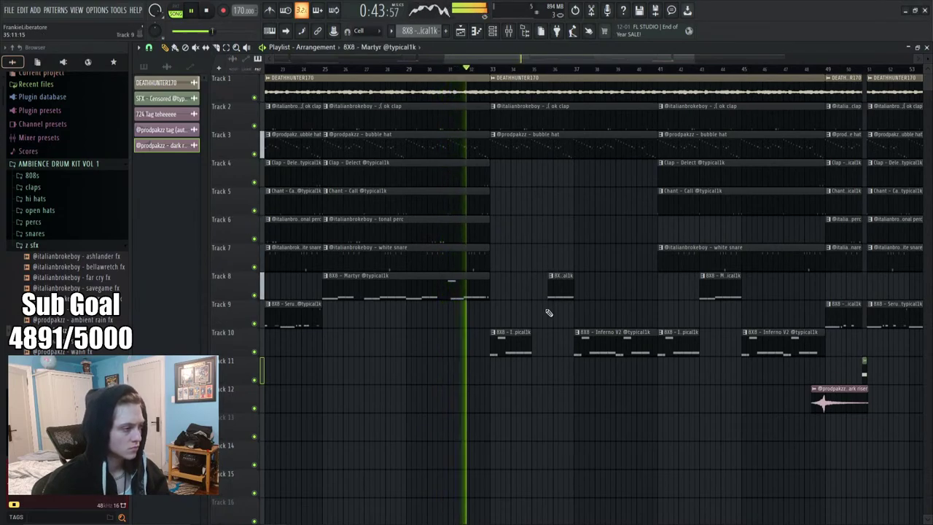
left_click_drag(532, 350, 547, 350)
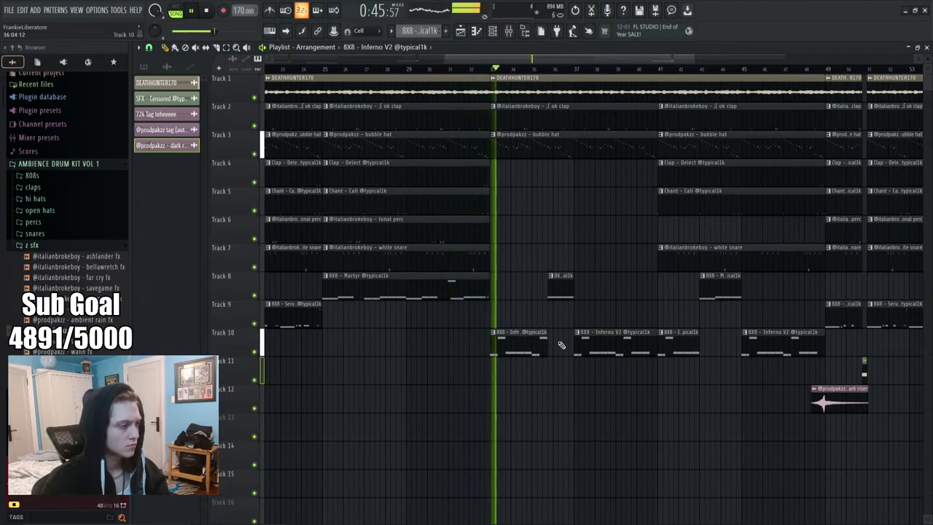
scroll(554, 75, "up", 2)
scroll(554, 74, "up", 3)
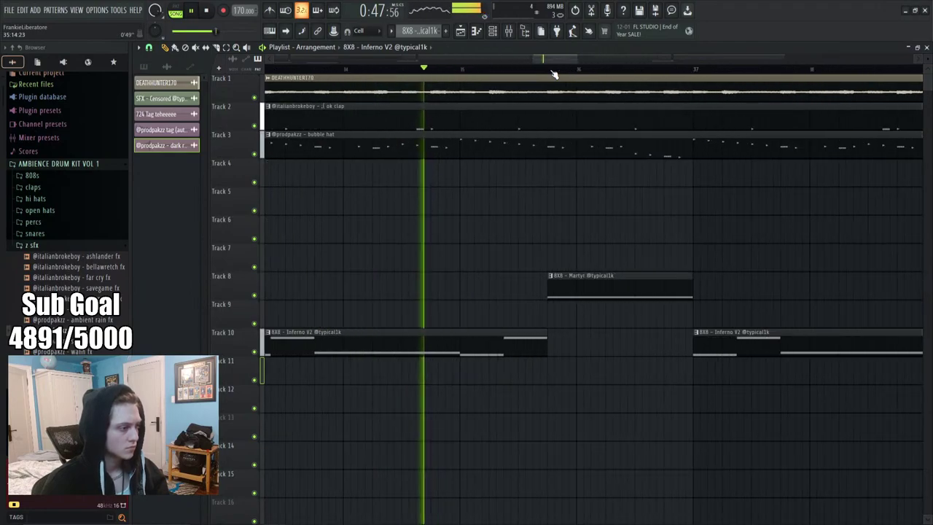
scroll(554, 74, "down", 5)
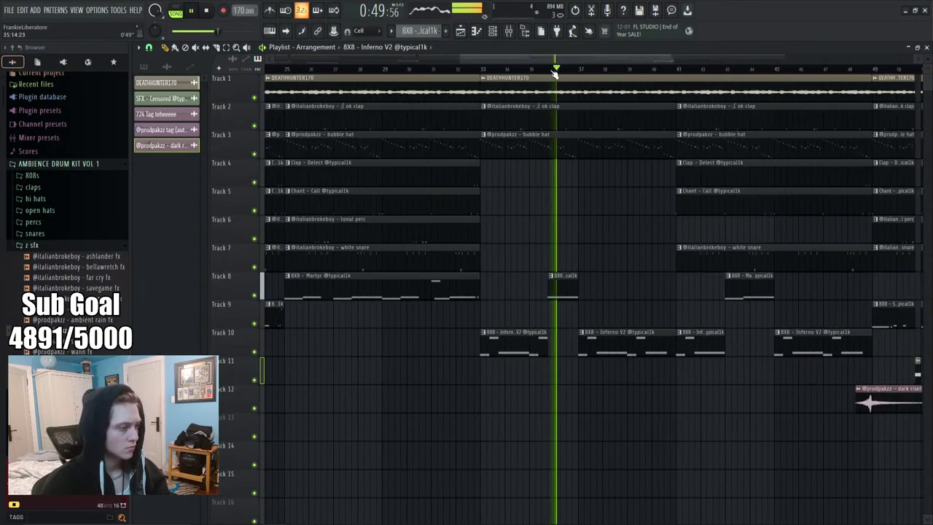
Trim the start of the bar 43 Martyr 808 clip to just after bar 44 and extend the preceding Inferno V2 clip to meet it
scroll(625, 69, "up", 2)
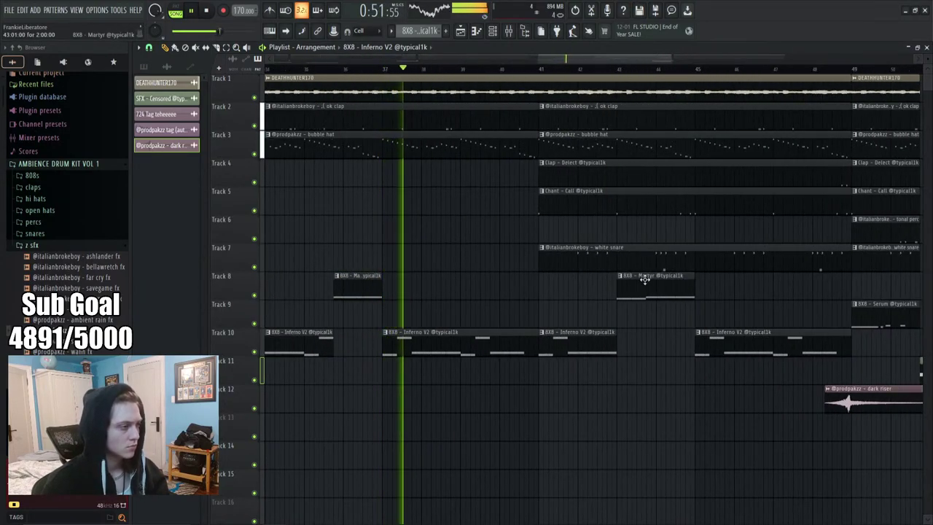
left_click_drag(623, 291, 657, 319)
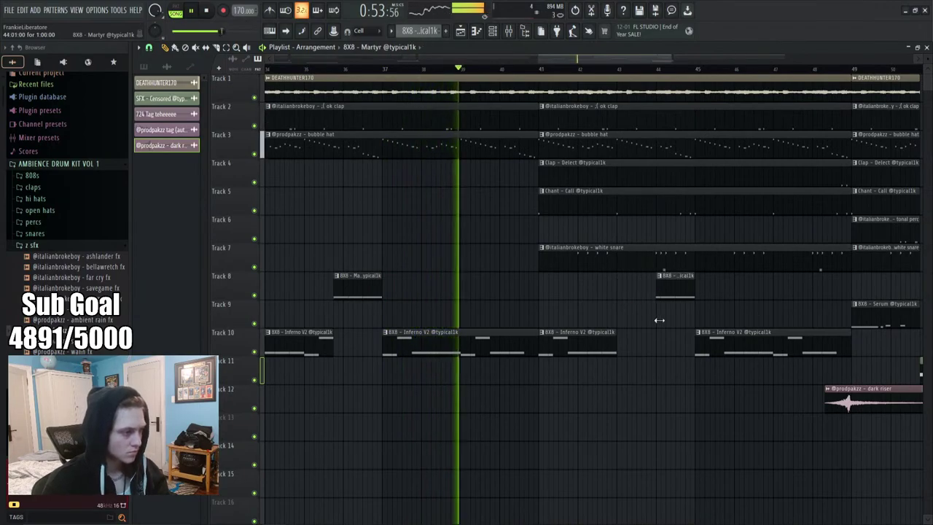
left_click_drag(617, 344, 655, 373)
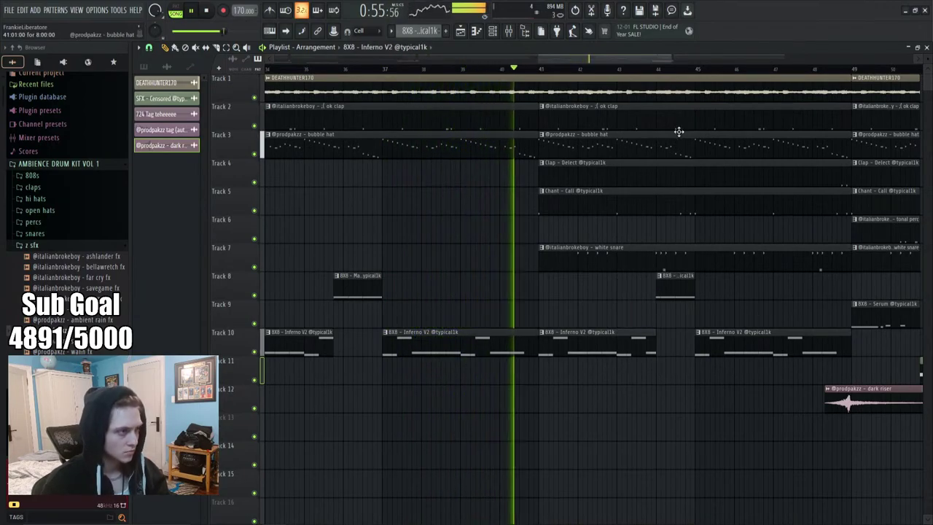
scroll(668, 69, "up", 4)
left_click_drag(727, 337, 756, 369)
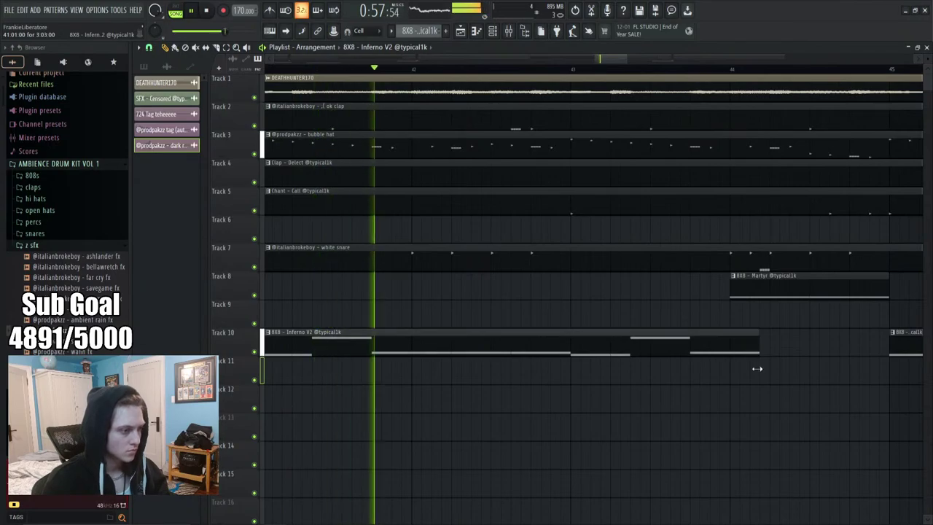
left_click_drag(731, 290, 750, 310)
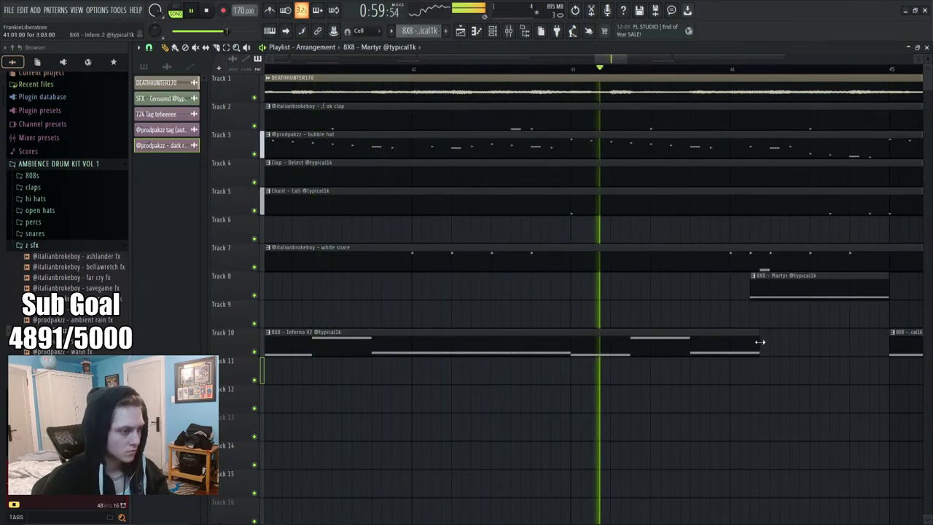
left_click_drag(758, 344, 749, 344)
scroll(490, 70, "down", 6)
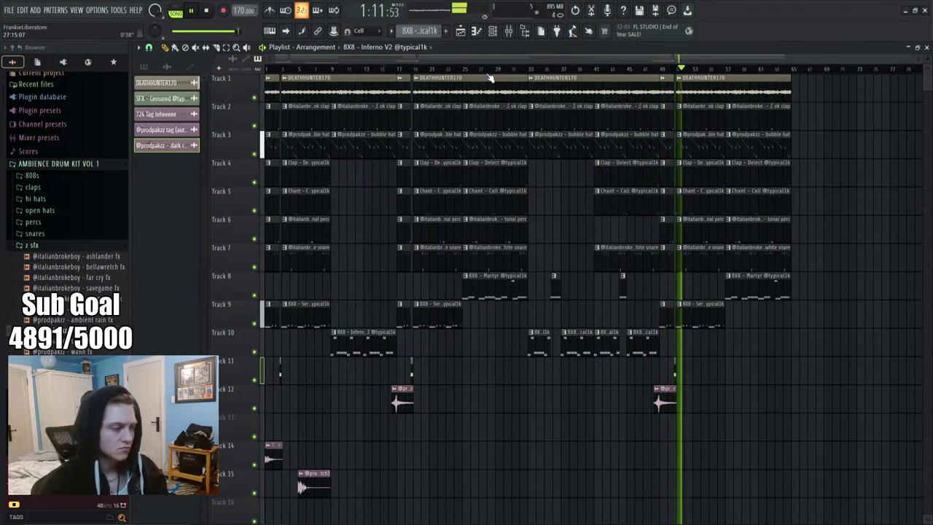
Save the project in its own new folder as "death hunter 170bpm (prod. pakzz x dxrk)"
scroll(288, 73, "up", 5)
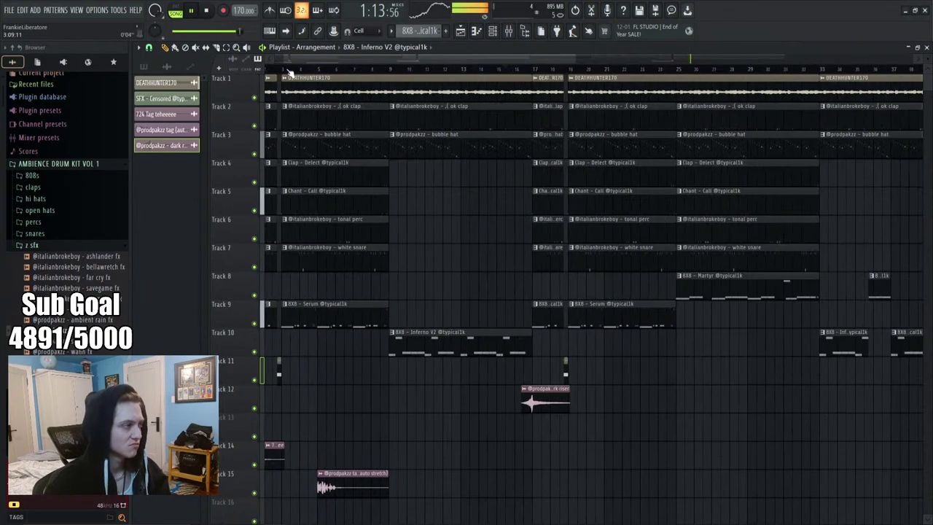
scroll(307, 75, "up", 3)
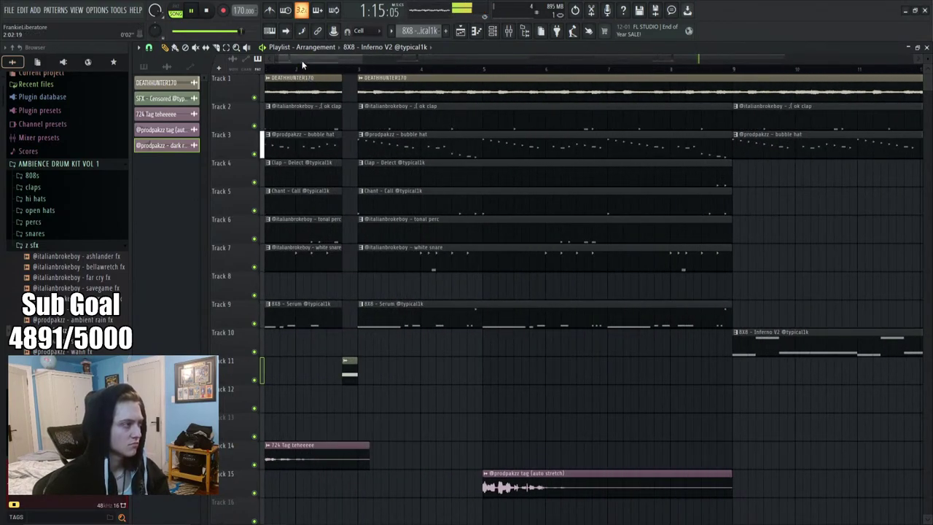
left_click(9, 9)
left_click(25, 67)
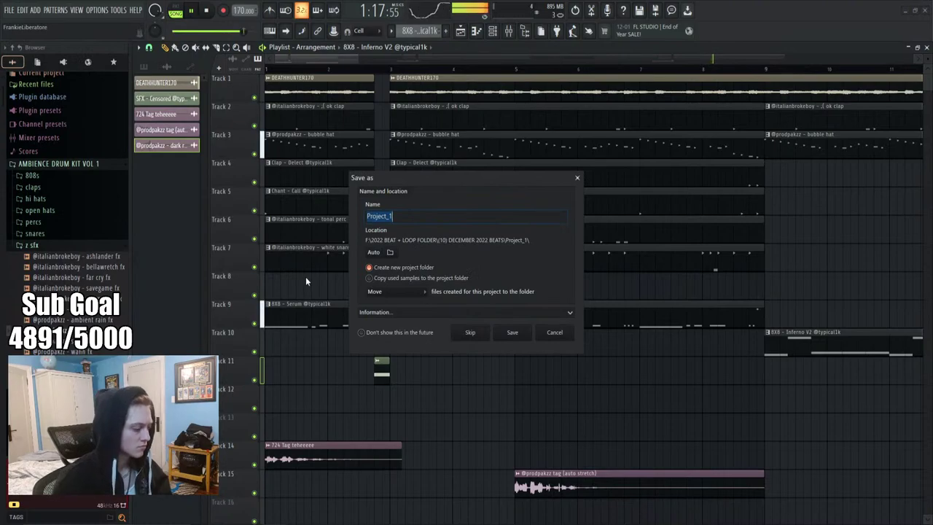
type("death hunter")
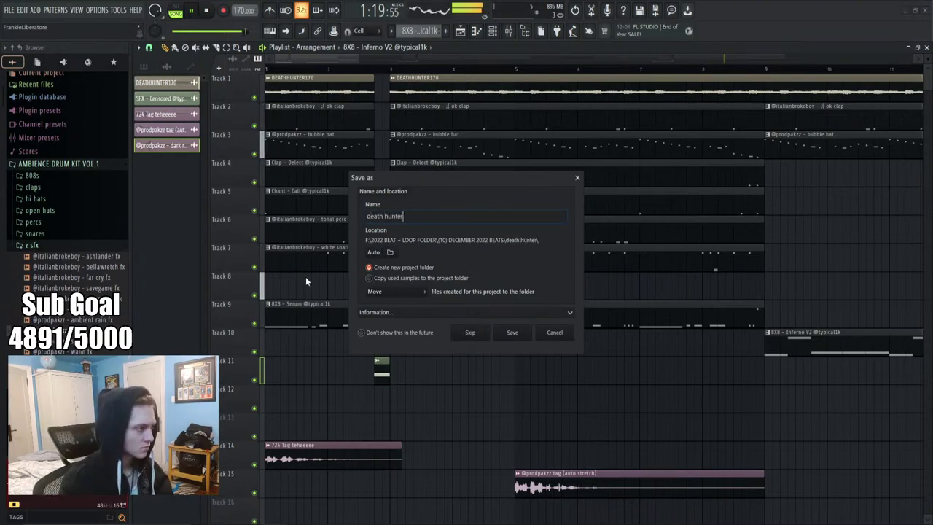
type(" 1")
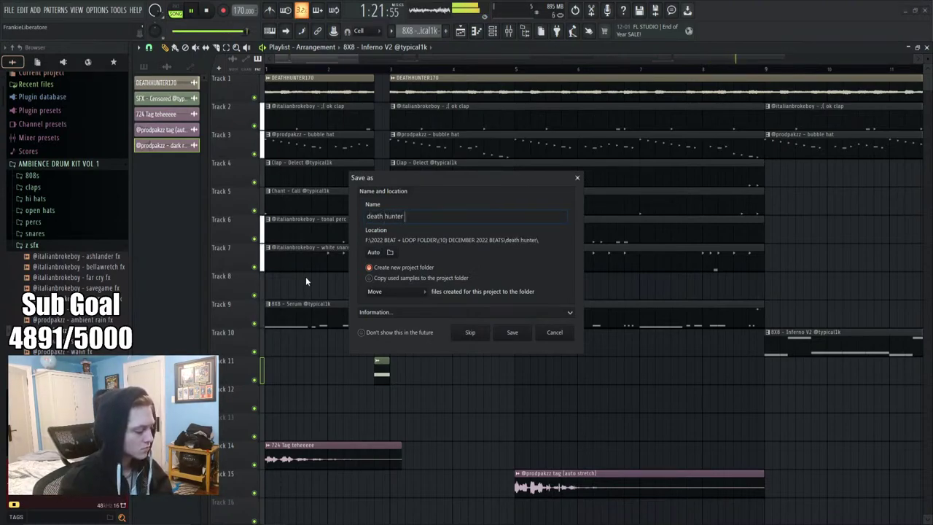
type("70bpm")
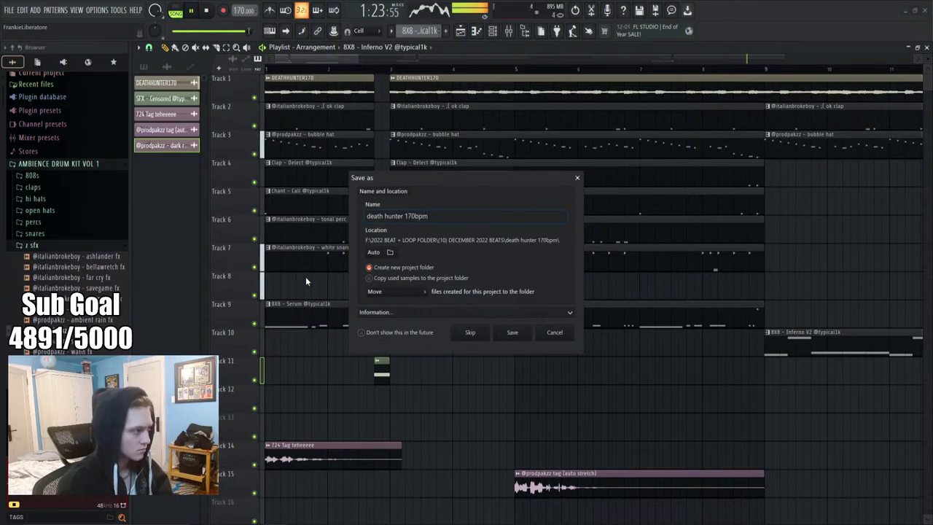
type(" (prod")
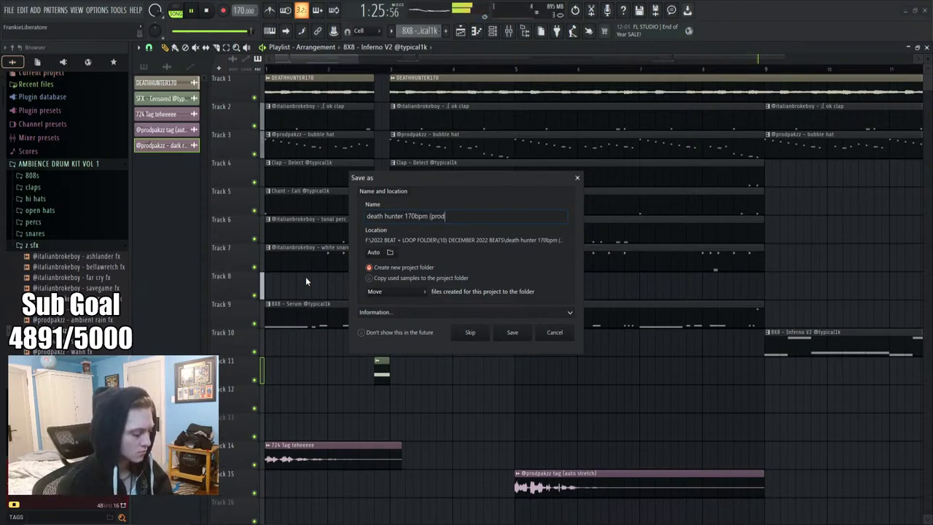
type(". pakzz")
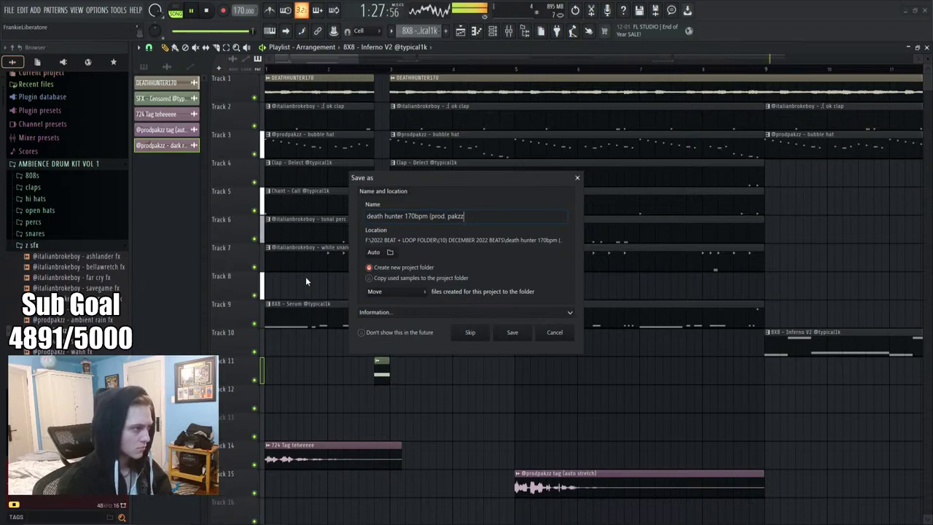
type(" x dxrk)")
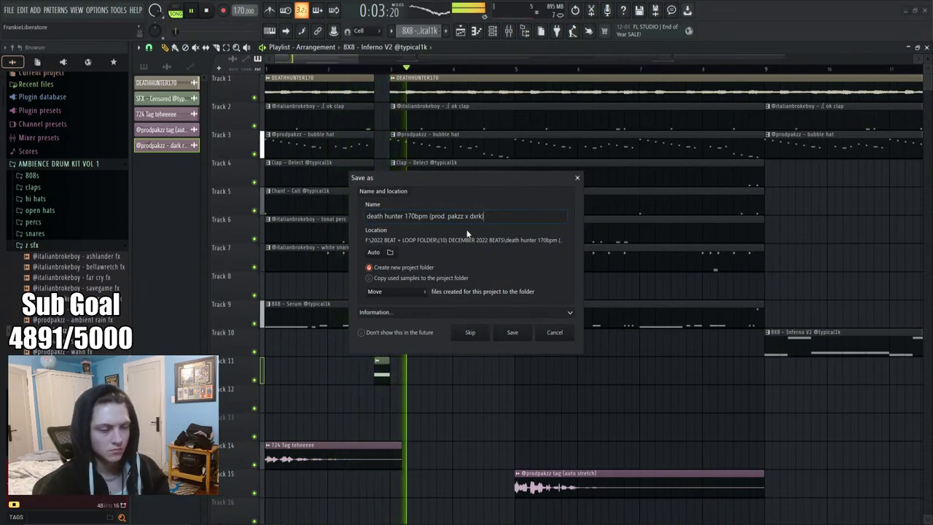
left_click(511, 333)
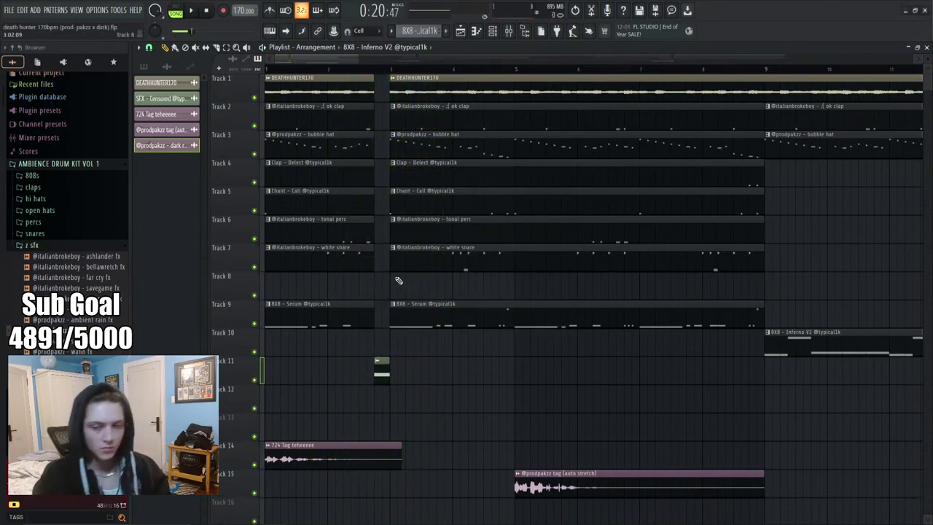
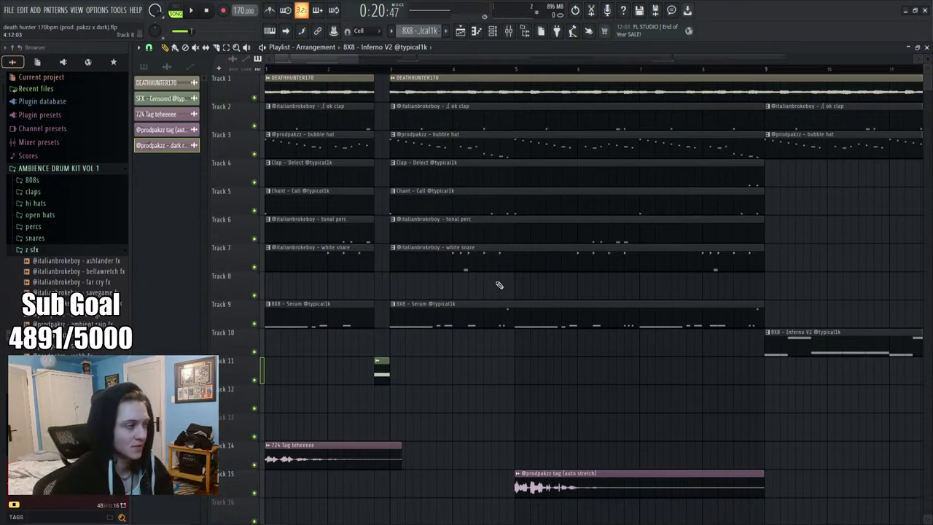
Move the two producer tag clips from Tracks 14 and 15 up onto Track 13
scroll(344, 70, "down", 6)
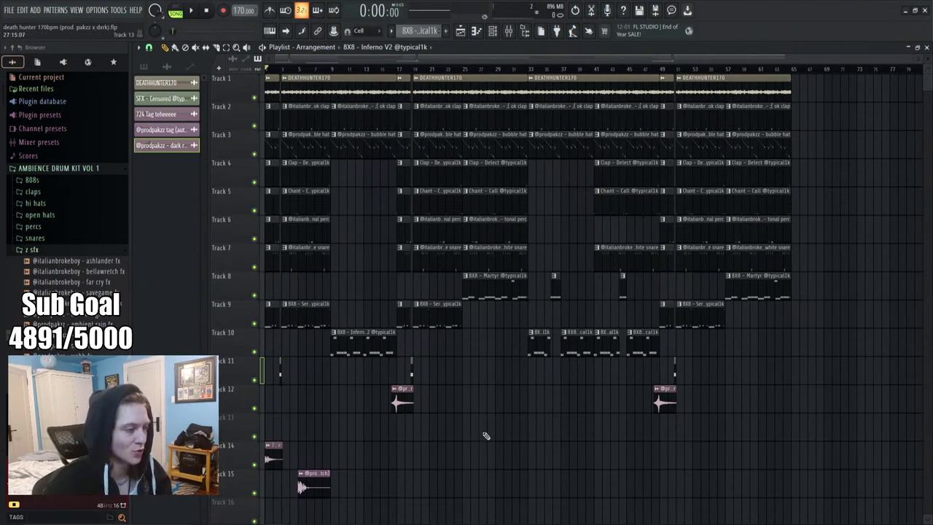
left_click_drag(354, 514, 265, 455)
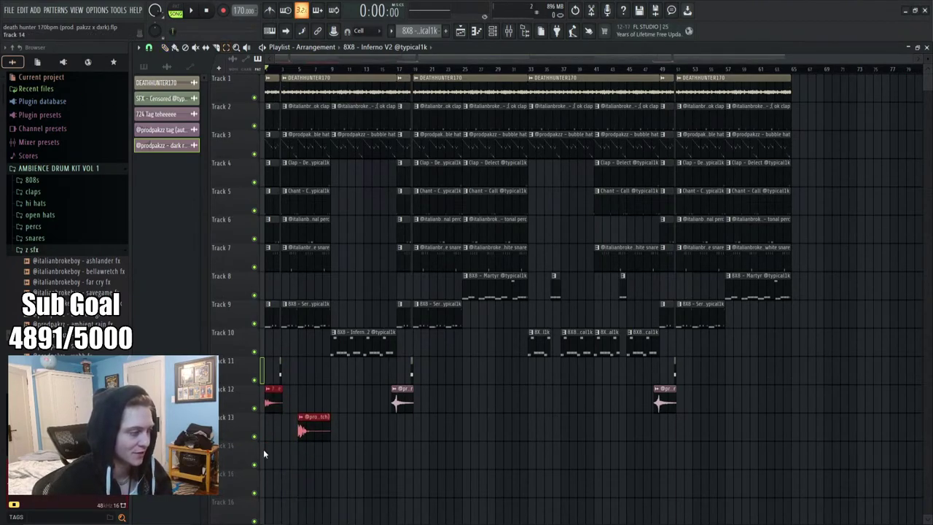
key("shift+Down")
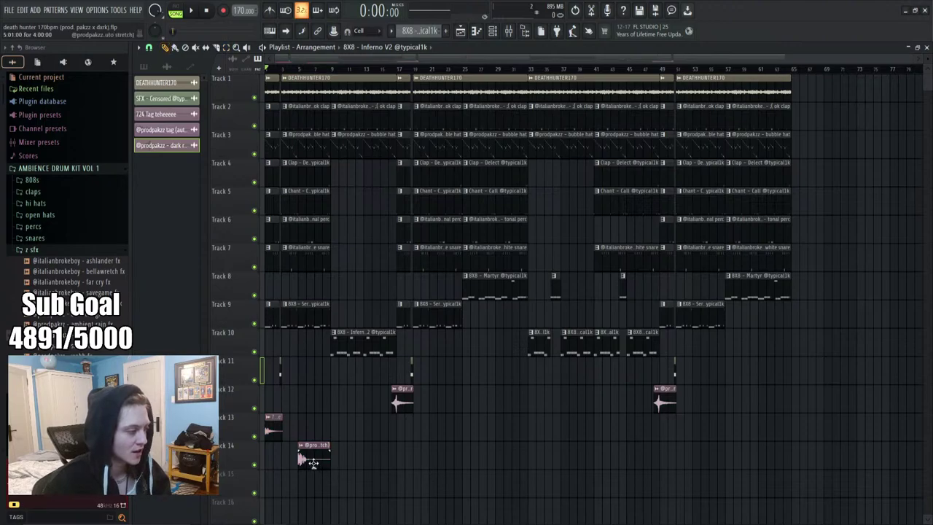
key("shift+Up")
Start playback and load Fruity Soft Clipper in slot 10 of the Master mixer track
key("space")
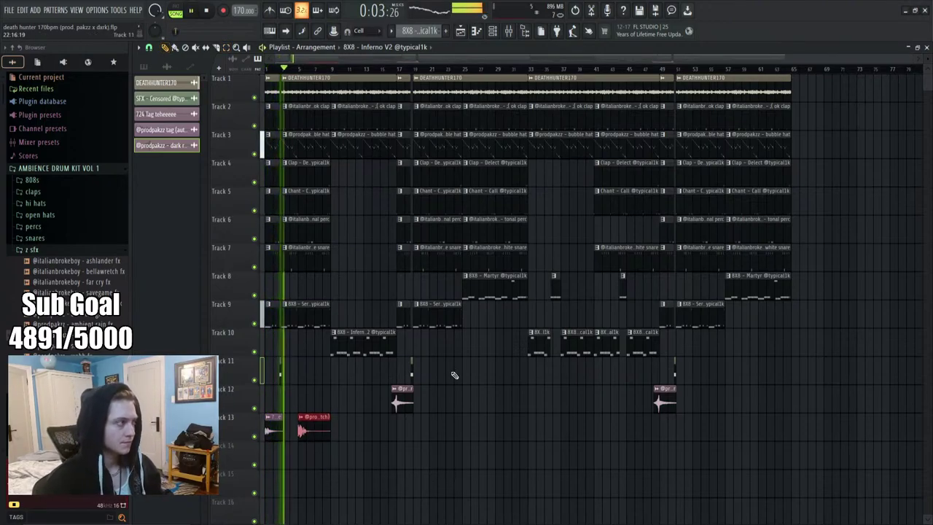
left_click(508, 31)
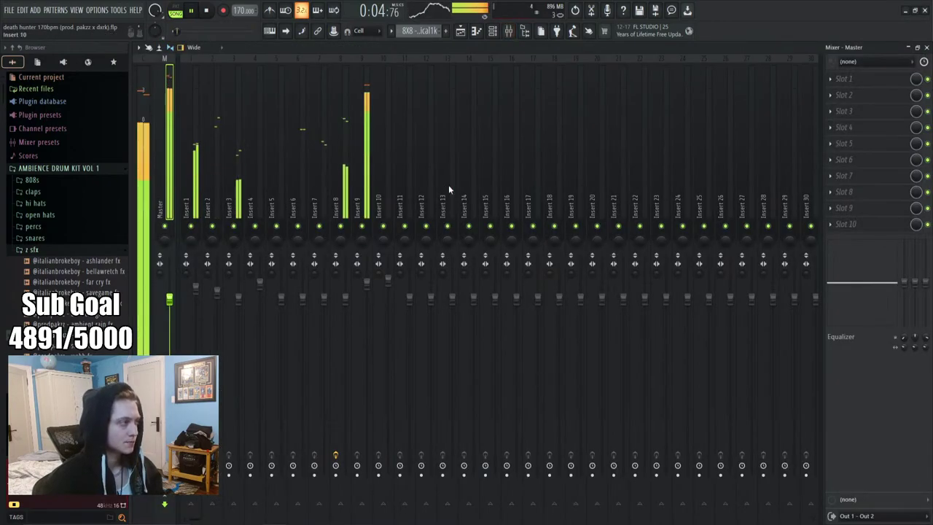
left_click(858, 78)
left_click(880, 228)
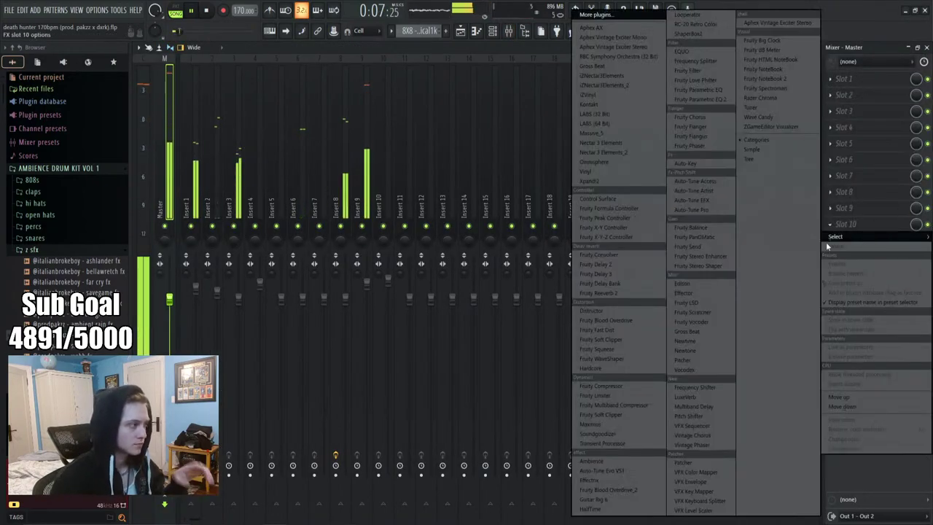
left_click(612, 421)
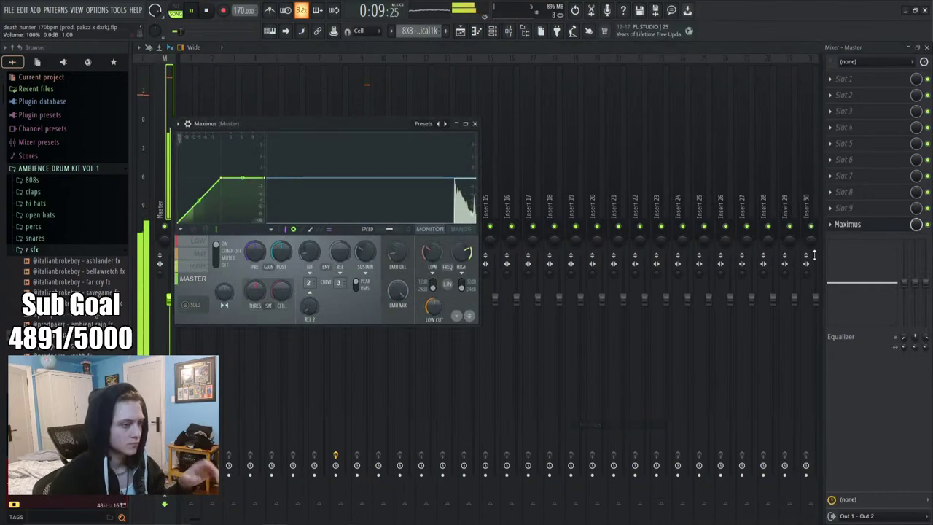
left_click(831, 224)
mouse_move(834, 237)
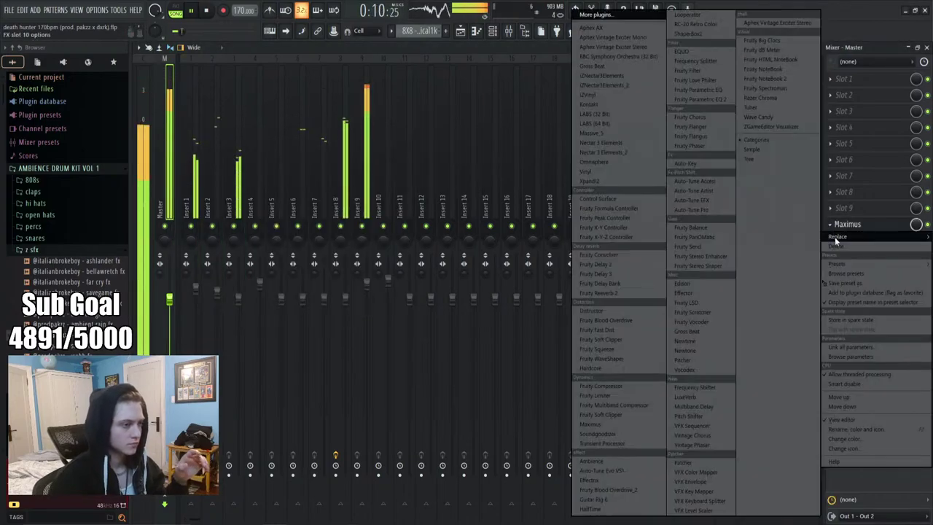
left_click(610, 415)
Load Auto-Key in slot 1 of the Master track to detect the beat's key, and stop playback back in the playlist
left_click(850, 75)
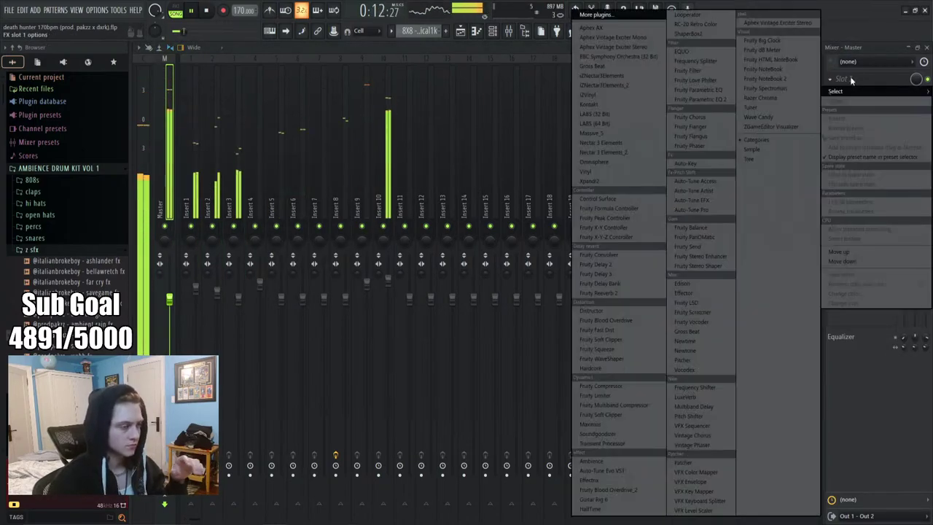
left_click(693, 167)
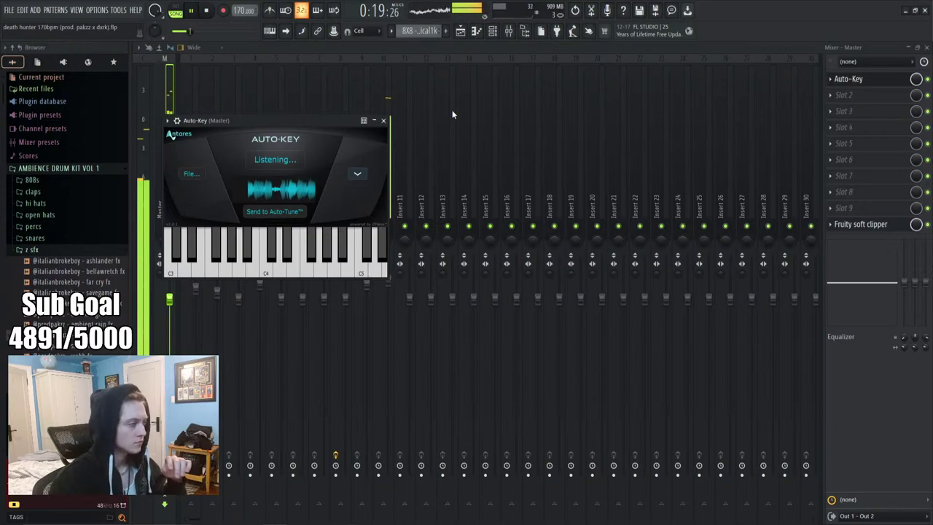
left_click(460, 32)
left_click(207, 10)
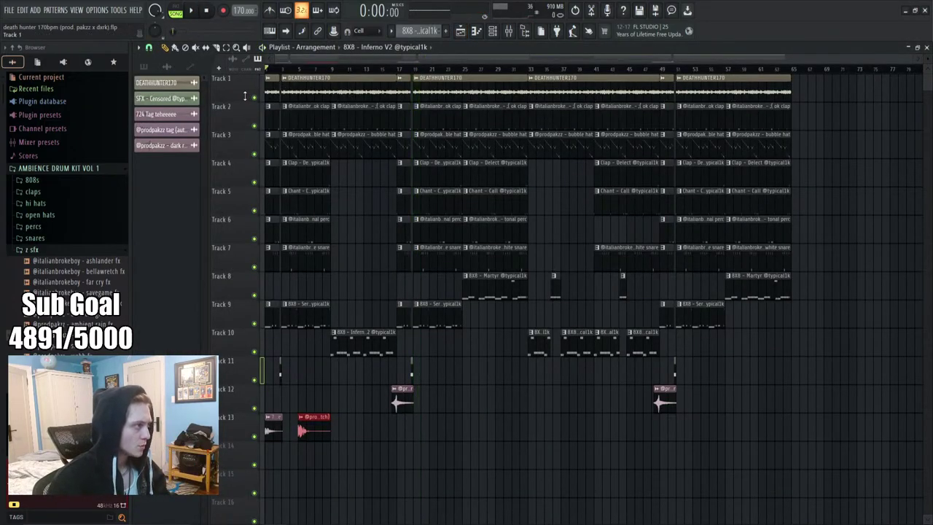
Solo Track 1, start playback and open Auto-Key on the Master to detect the DEATHHUNTER170 melody's key
left_click(254, 97, "ctrl")
left_click(509, 32)
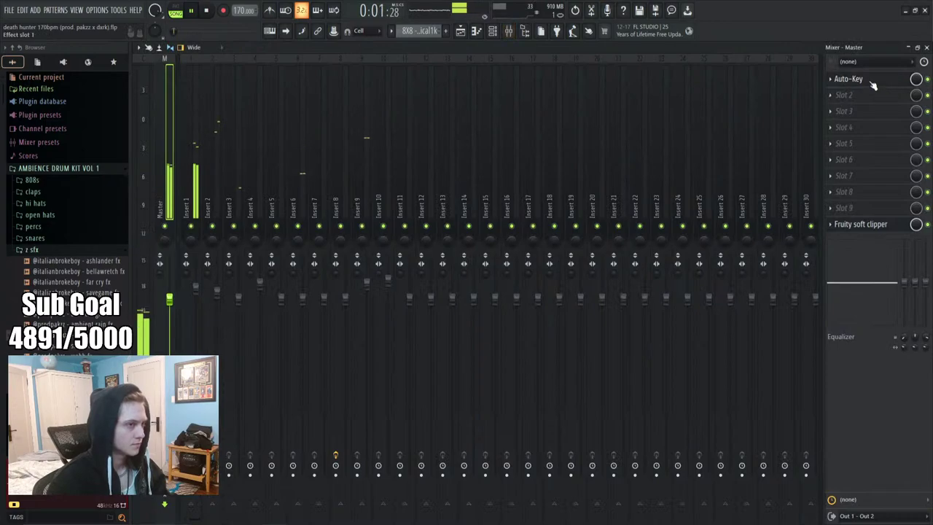
left_click(869, 82)
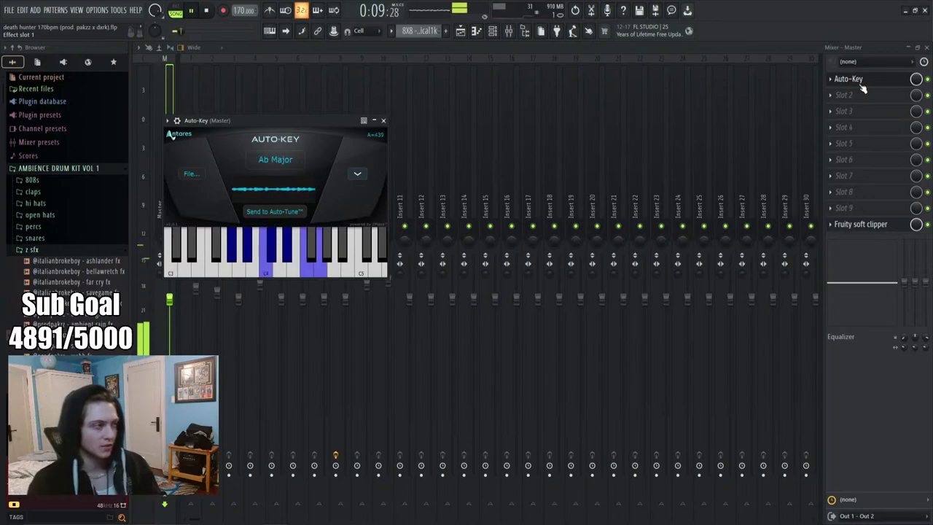
Insert "AbMaj" after "170bpm" in the saved project's file name and save the project
left_click(9, 10)
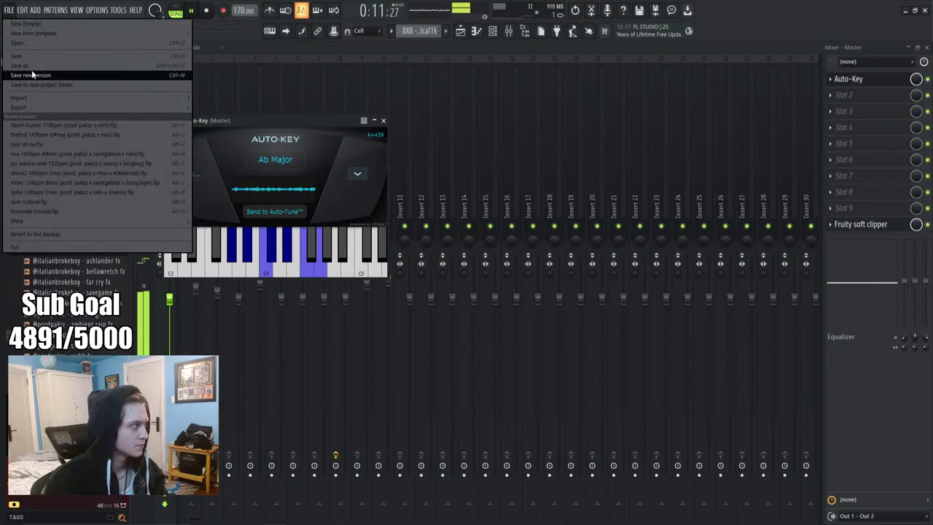
left_click(33, 73)
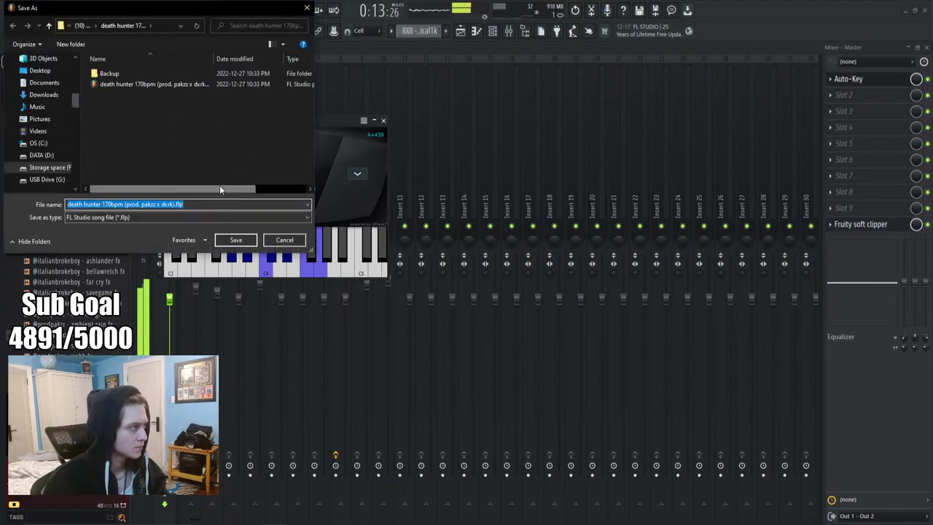
left_click(133, 84)
right_click(131, 86)
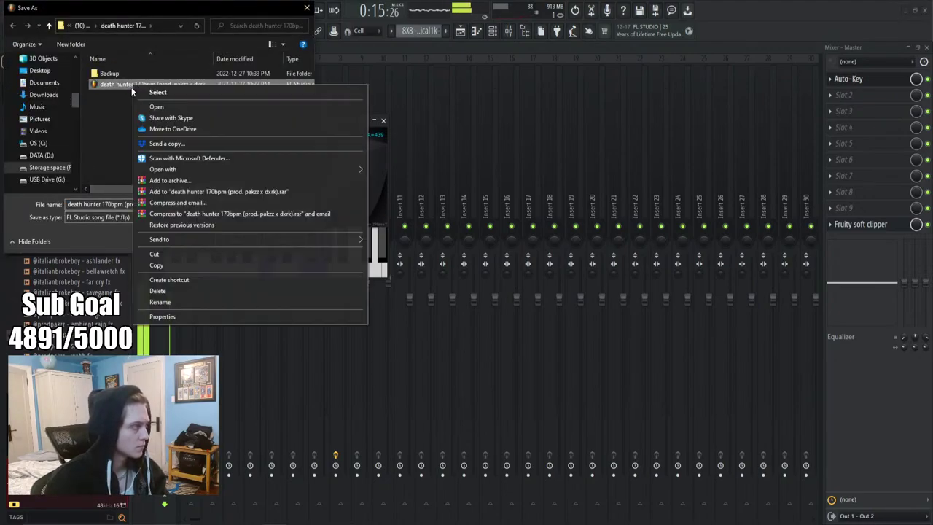
left_click(172, 302)
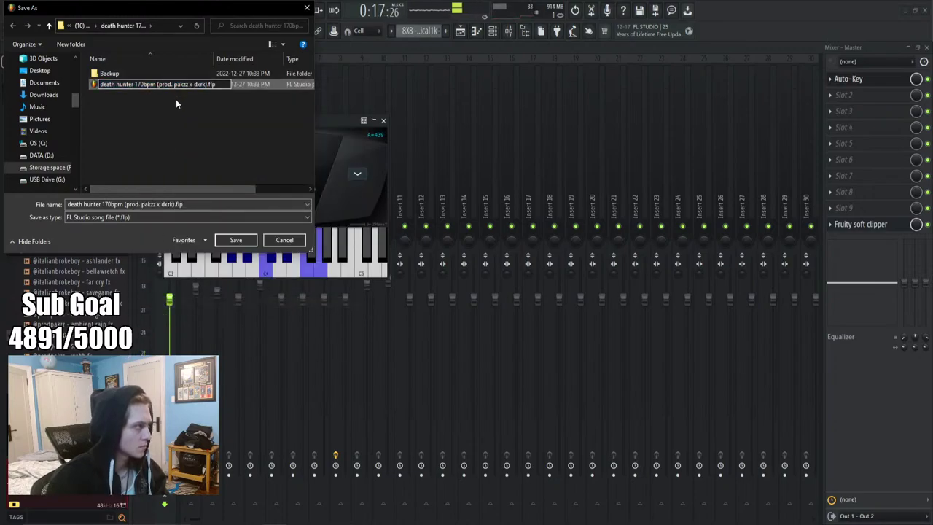
type("Ab")
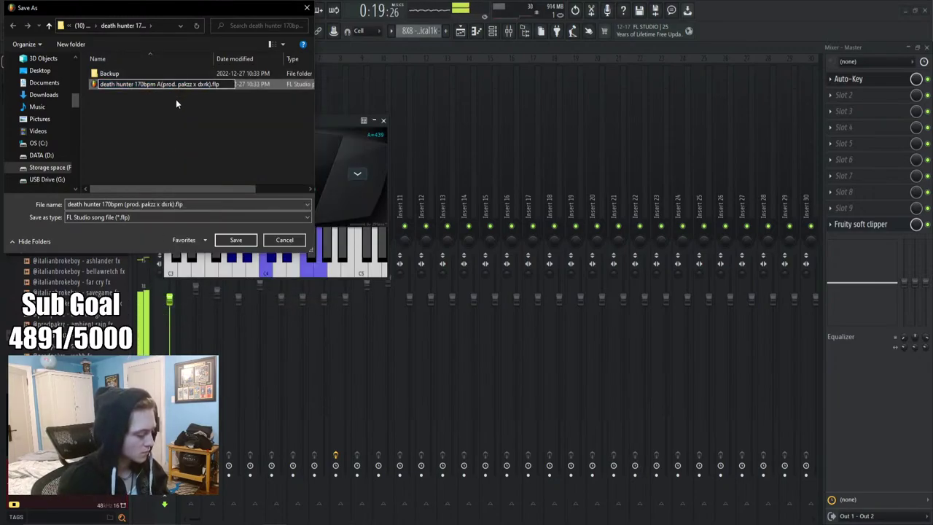
type("Maj")
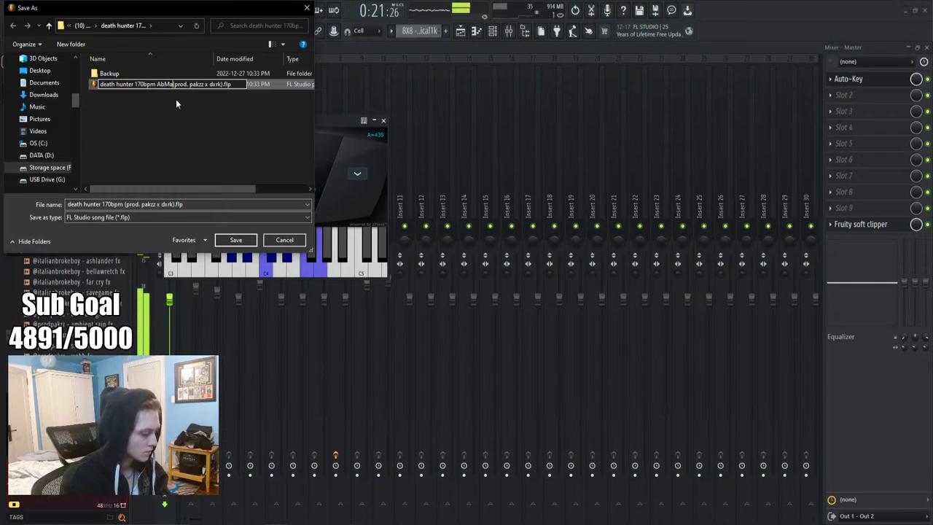
key("Return")
left_click(246, 242)
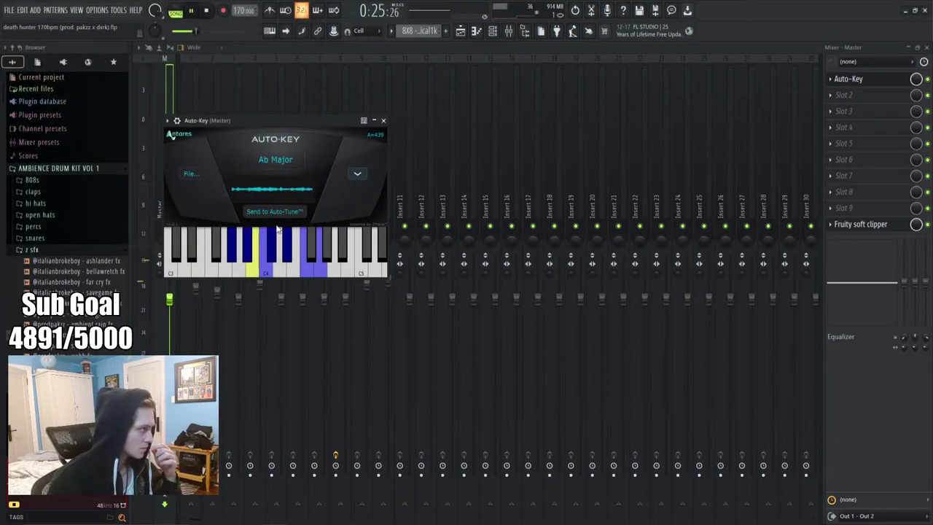
Unsolo Track 1 in the playlist and cut the last beat before bar 11 out of the DEATHHUNTER170 melody
key("F5")
key("space")
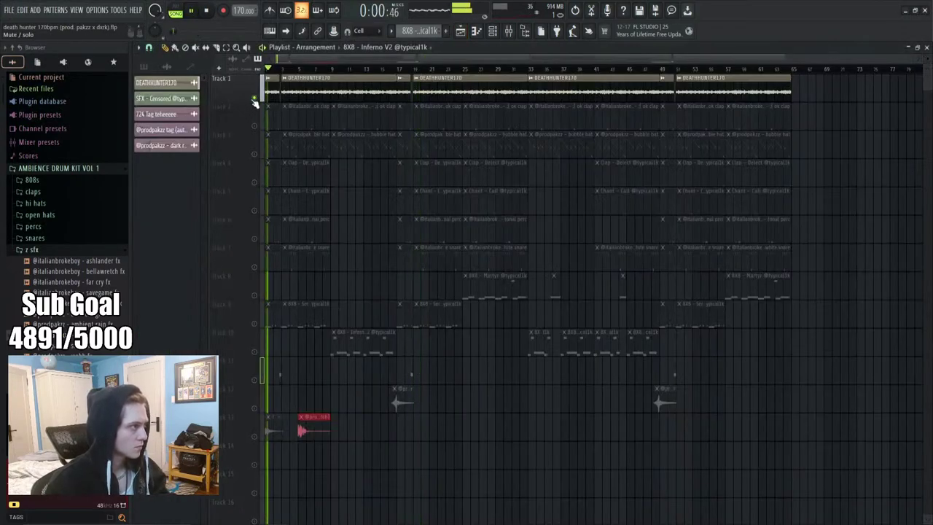
scroll(286, 72, "up", 5)
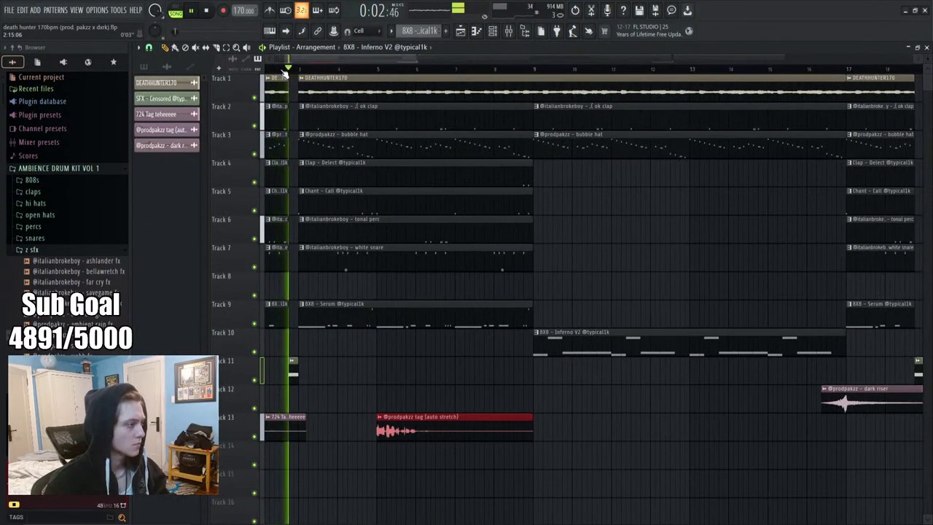
scroll(286, 73, "down", 4)
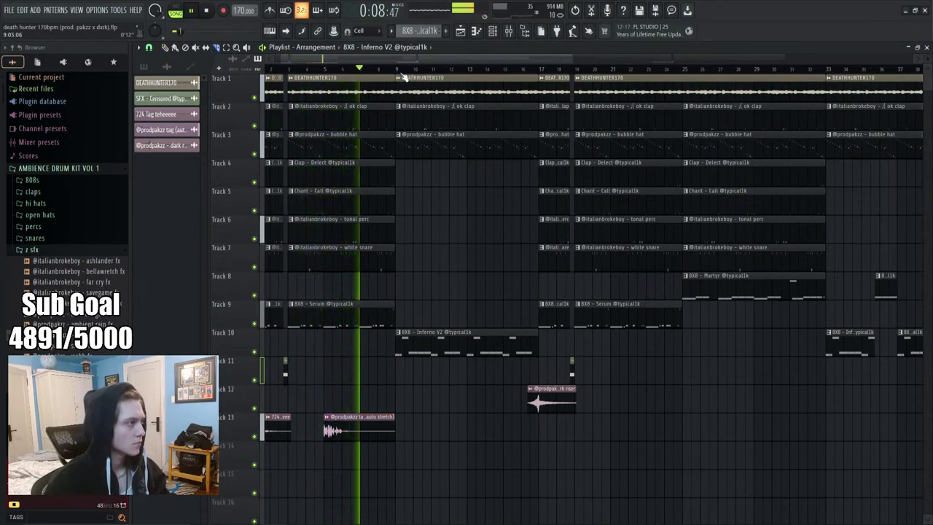
scroll(405, 80, "up", 3)
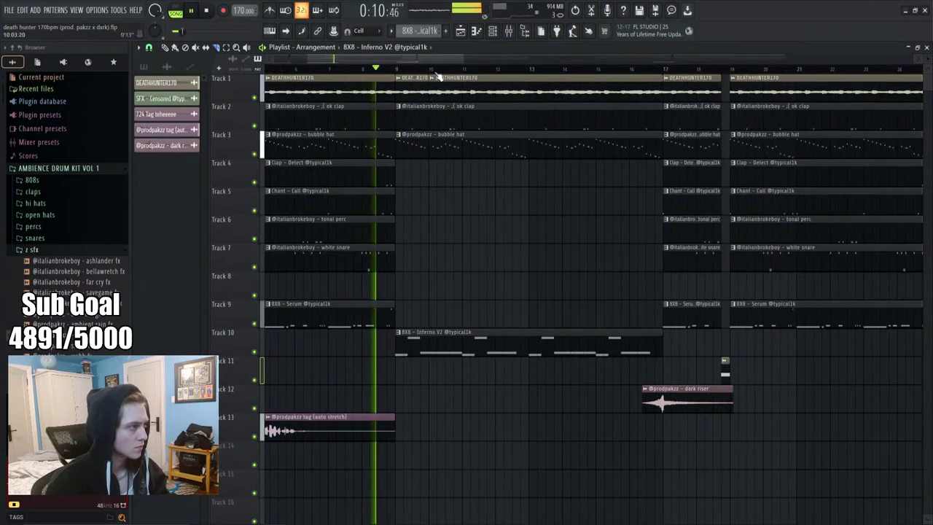
left_click(432, 95)
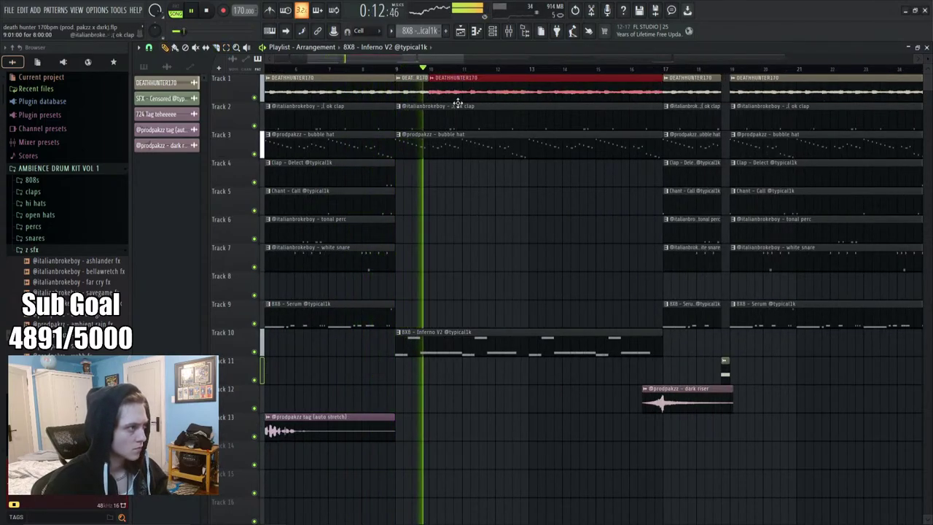
key("space")
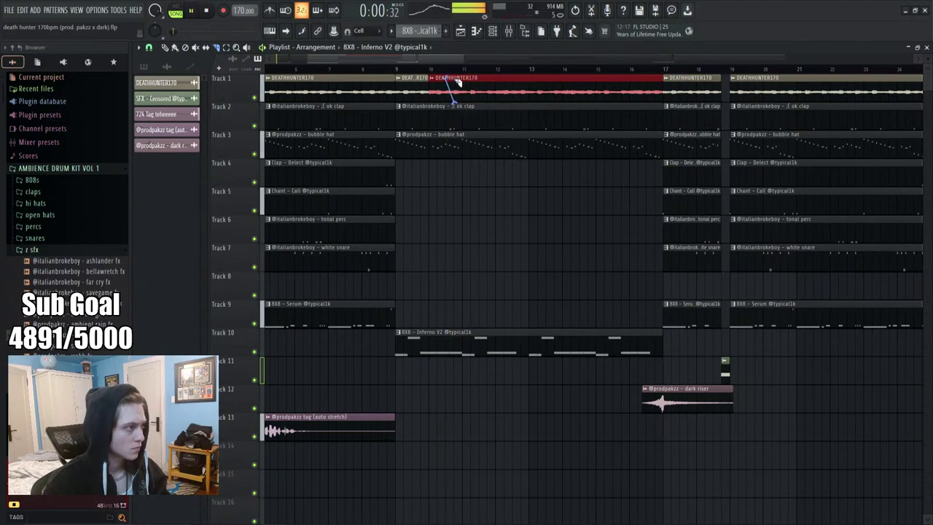
left_click_drag(457, 83, 462, 98)
right_click(427, 96)
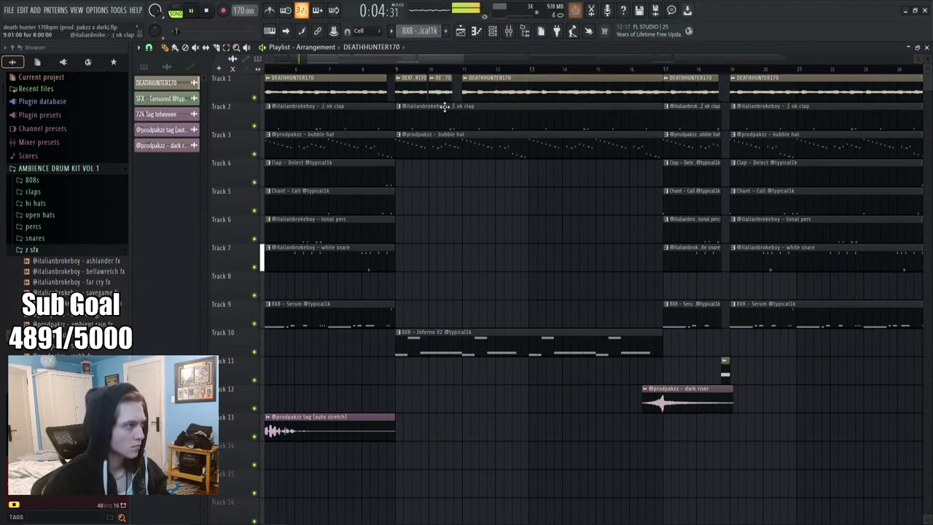
key("space")
mouse_move(460, 106)
left_mouse_down()
mouse_move(440, 104)
mouse_move(462, 98)
left_mouse_up()
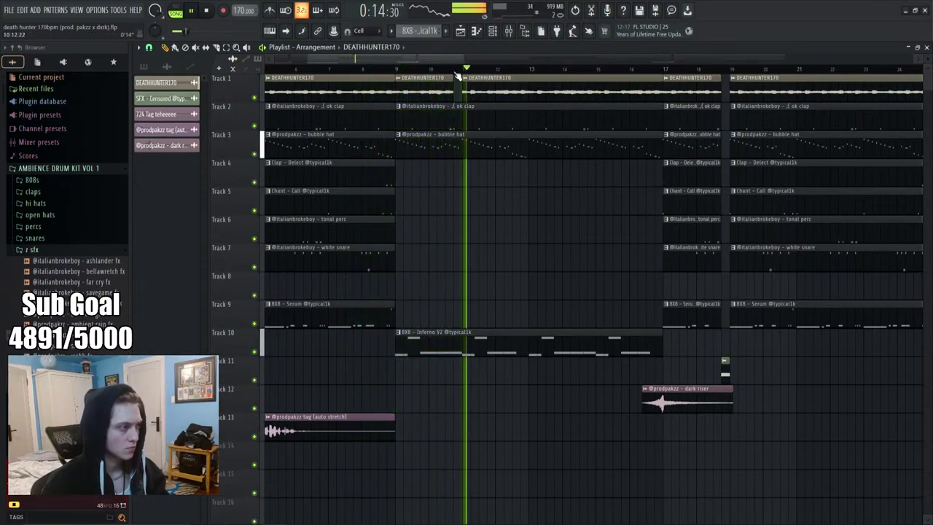
Cut the same one-beat gap before bar 11 into the clips on Tracks 2, 3 and 10, and play the section back
key("c")
mouse_move(471, 362)
left_mouse_down()
mouse_move(462, 139)
mouse_move(472, 149)
mouse_move(458, 121)
mouse_move(469, 402)
mouse_move(459, 421)
mouse_move(461, 378)
left_mouse_up()
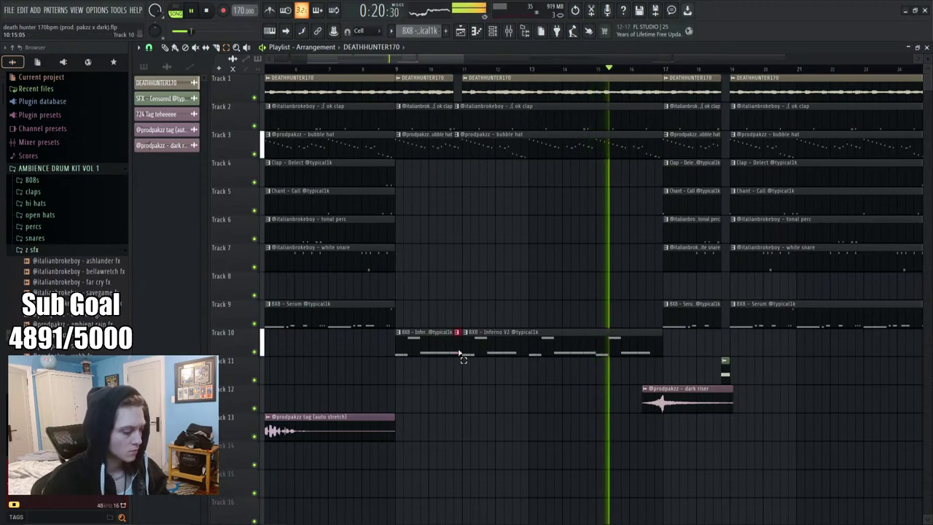
key("space")
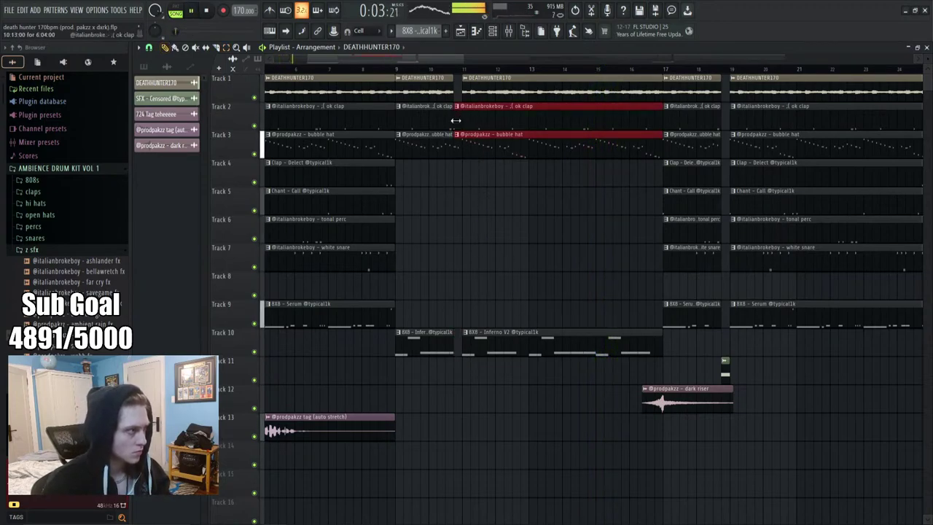
left_click(400, 72)
scroll(397, 73, "down", 4)
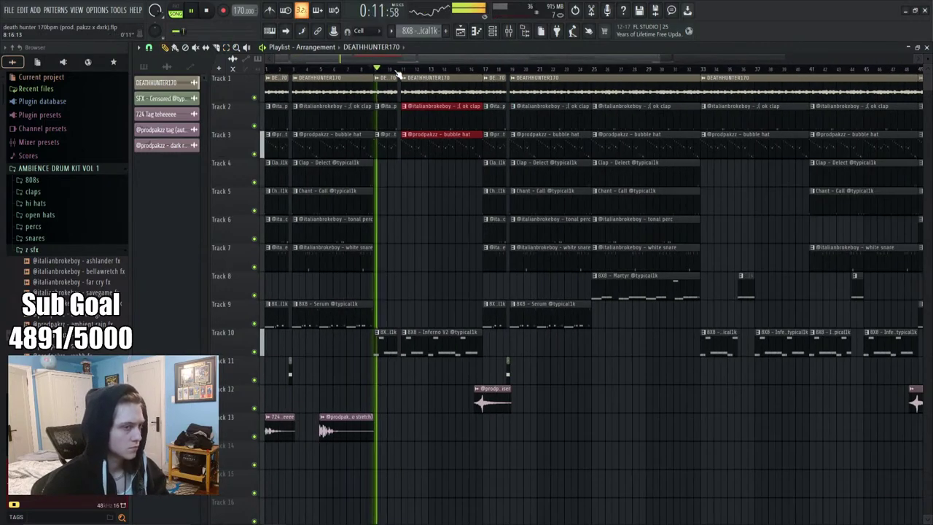
scroll(330, 73, "up", 4)
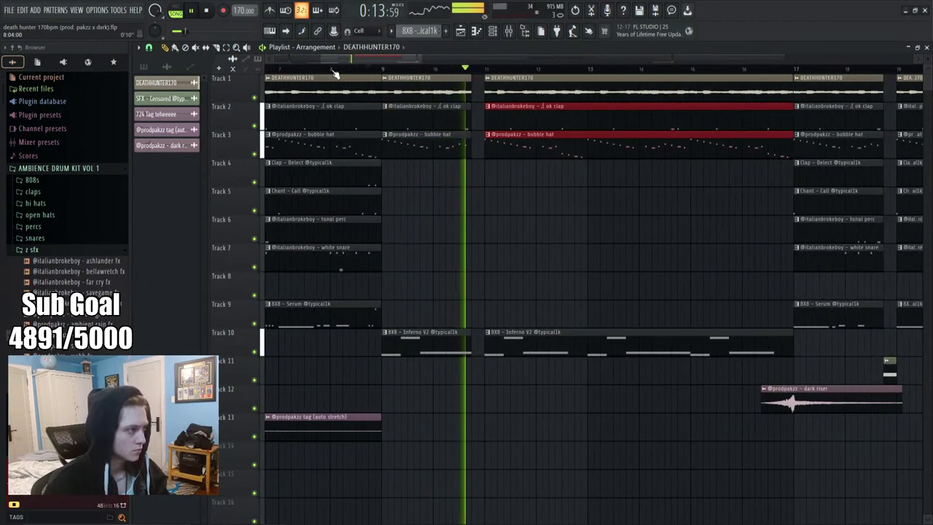
scroll(334, 73, "down", 3)
scroll(333, 74, "down", 1)
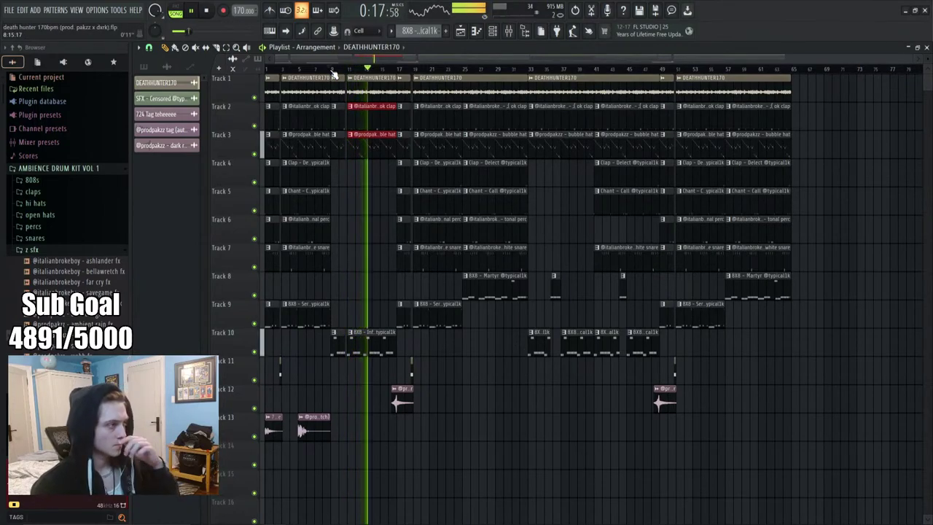
scroll(333, 74, "up", 3)
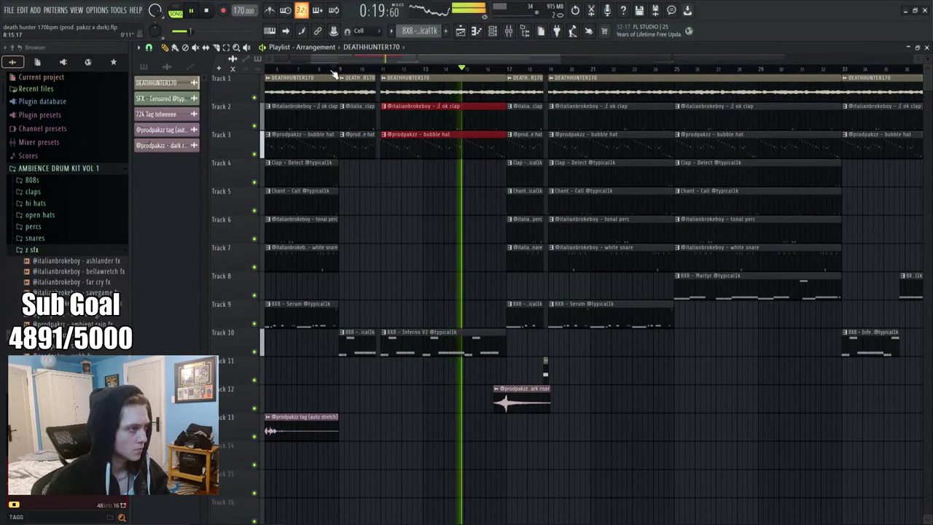
Remove Track 1's clips after bar 17 and duplicate its edited bars 1 to 17 repeatedly until they reach bar 65
scroll(333, 74, "down", 3)
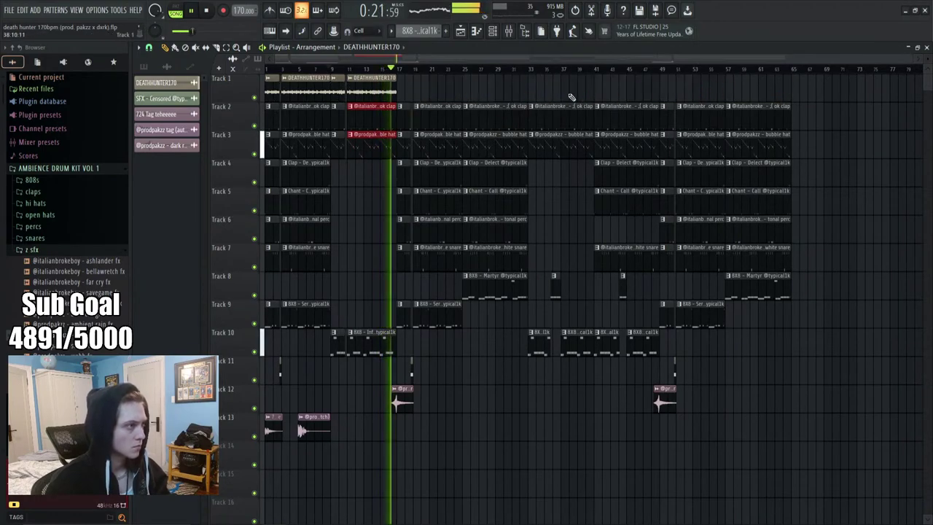
left_click_drag(416, 99, 267, 75)
key("ctrl+b")
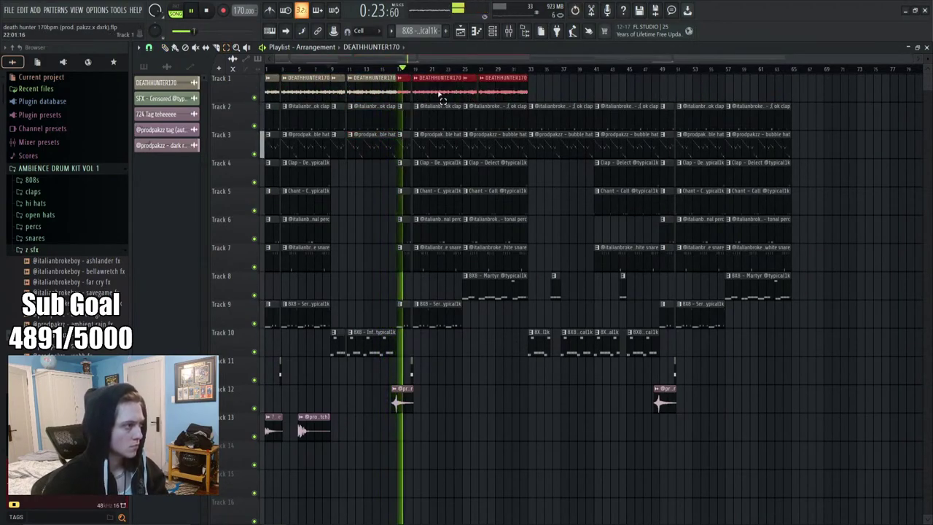
key("ctrl+b")
scroll(407, 72, "up", 5)
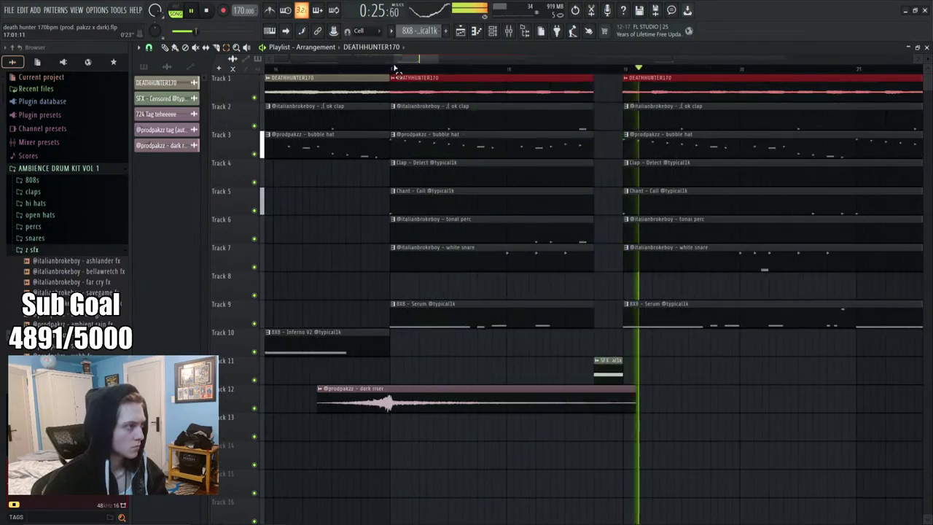
scroll(396, 70, "up", 5)
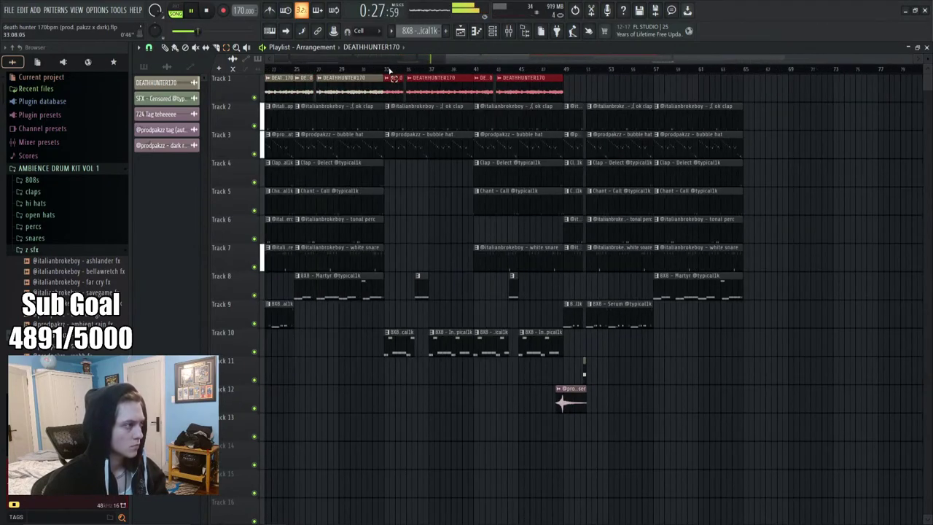
scroll(386, 69, "down", 5)
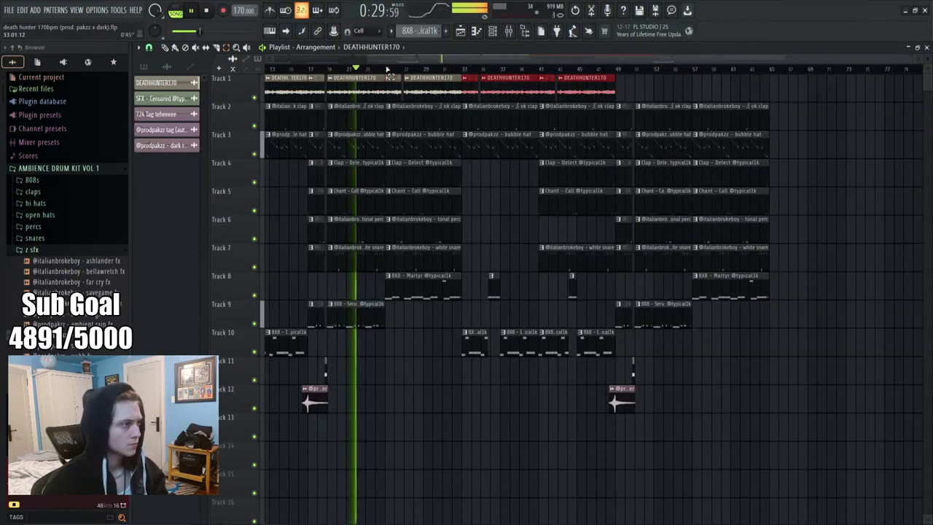
scroll(624, 69, "down", 2)
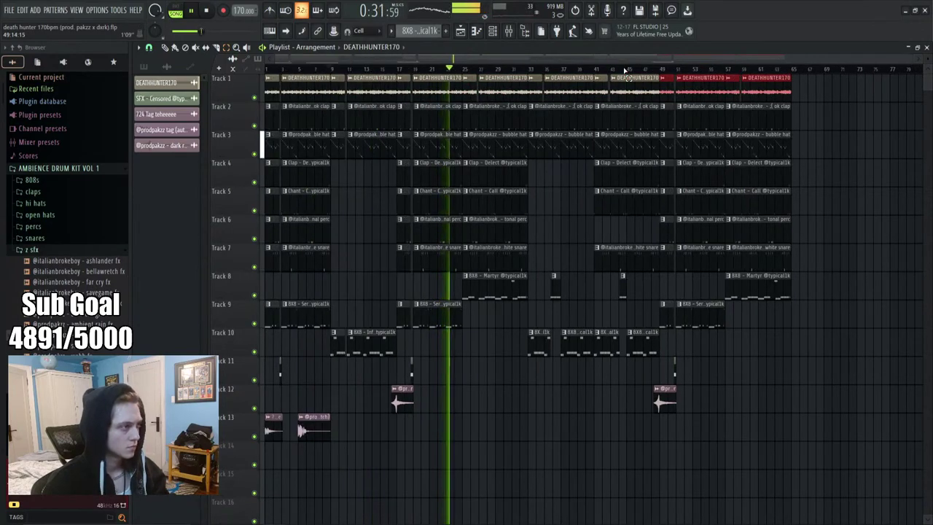
Slice the clips on Tracks 2 to 8 before bar 27, leave a one-beat gap matching the melody, and audition it
scroll(510, 71, "up", 6)
left_click_drag(492, 105, 500, 375)
left_click_drag(524, 323, 506, 129)
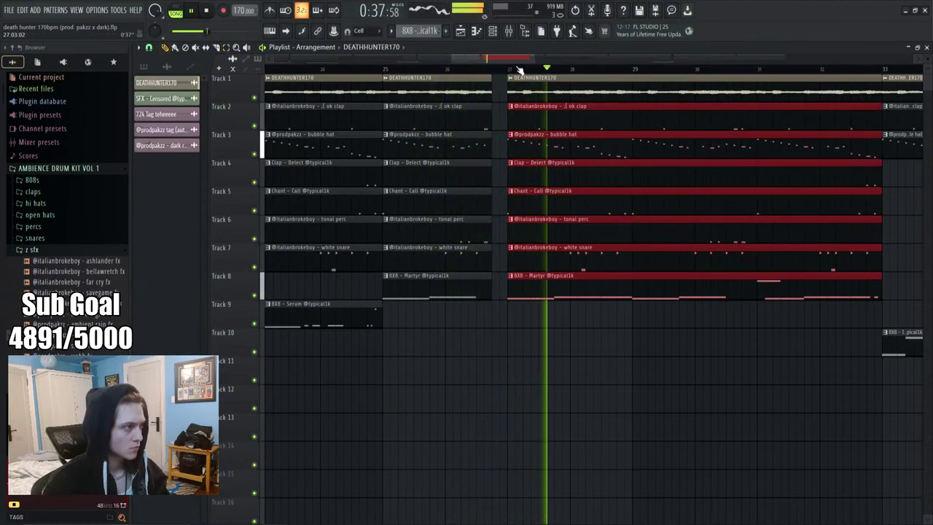
scroll(505, 75, "down", 2)
scroll(504, 75, "down", 3)
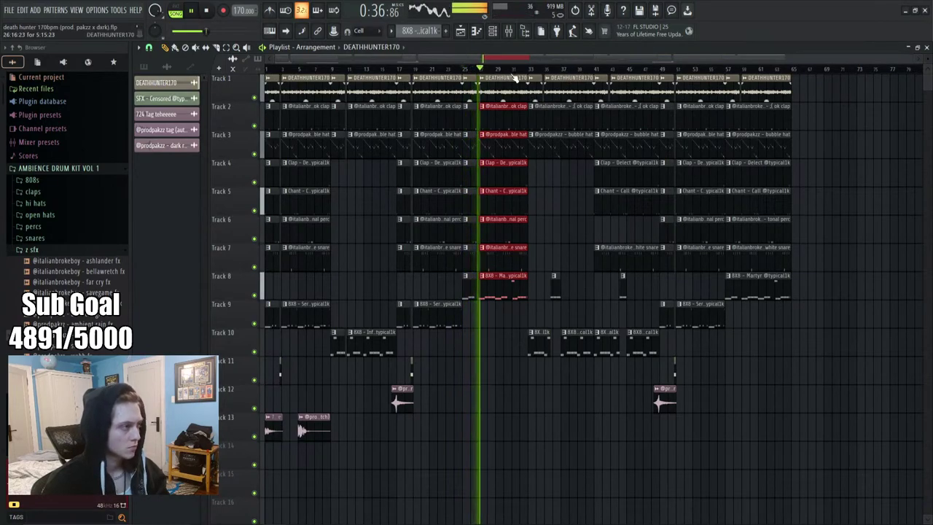
left_click(398, 70)
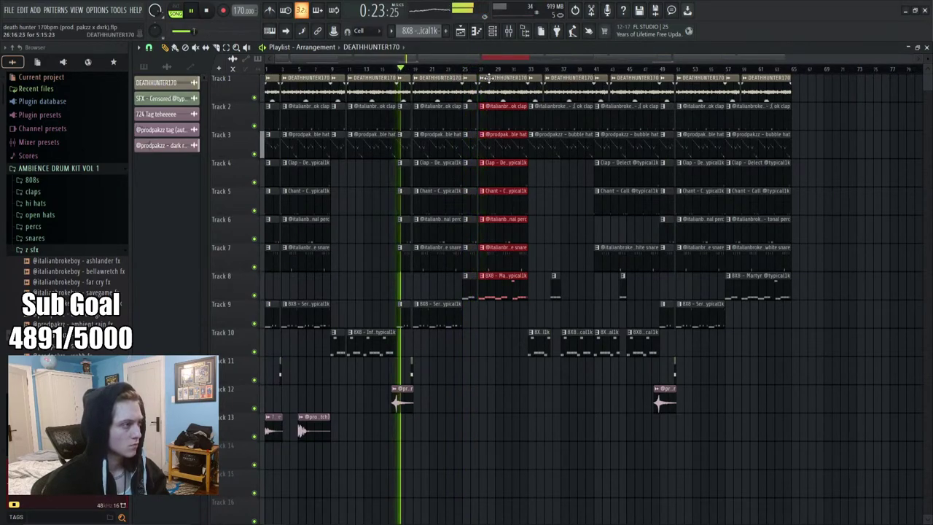
left_click(464, 70)
scroll(532, 69, "up", 2)
left_click(454, 69)
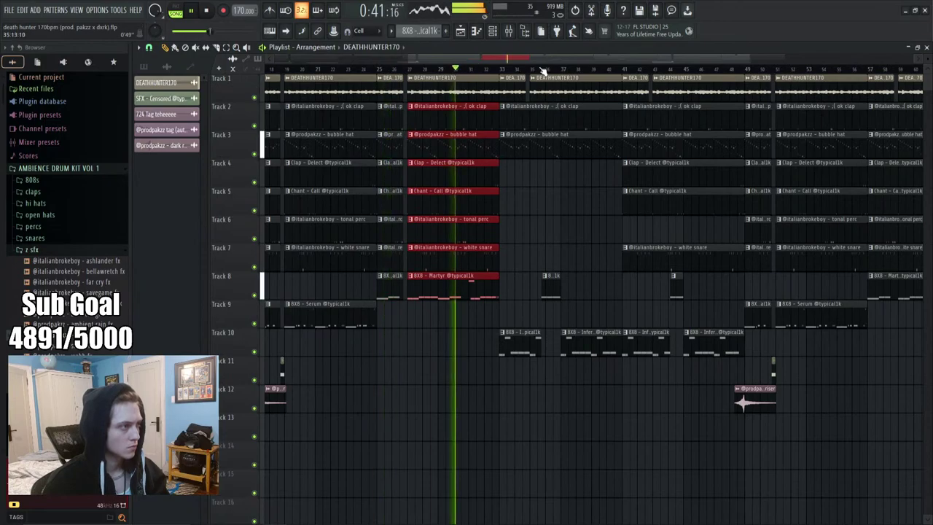
Slice the clips on Tracks 2, 3 and 10 one beat before bar 35 and trim the later parts to start at bar 35
scroll(546, 69, "up", 3)
left_click_drag(513, 104, 520, 409)
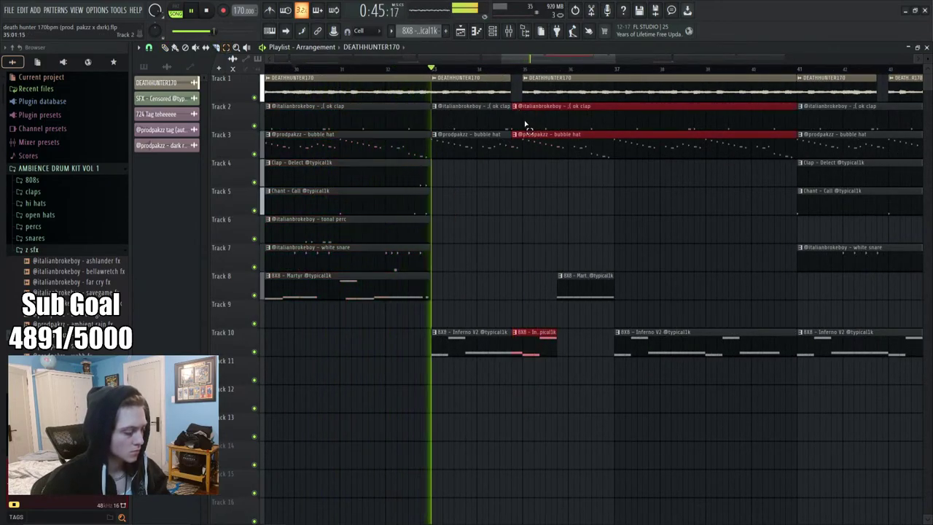
left_click_drag(517, 119, 523, 128)
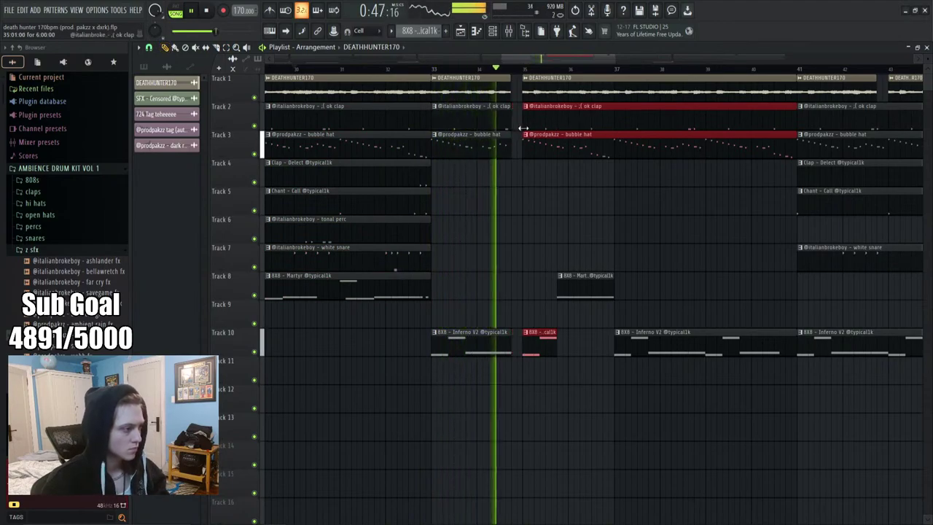
Line up the Track 1 clip edges with the one-beat gap before bar 35
scroll(503, 58, "up", 8)
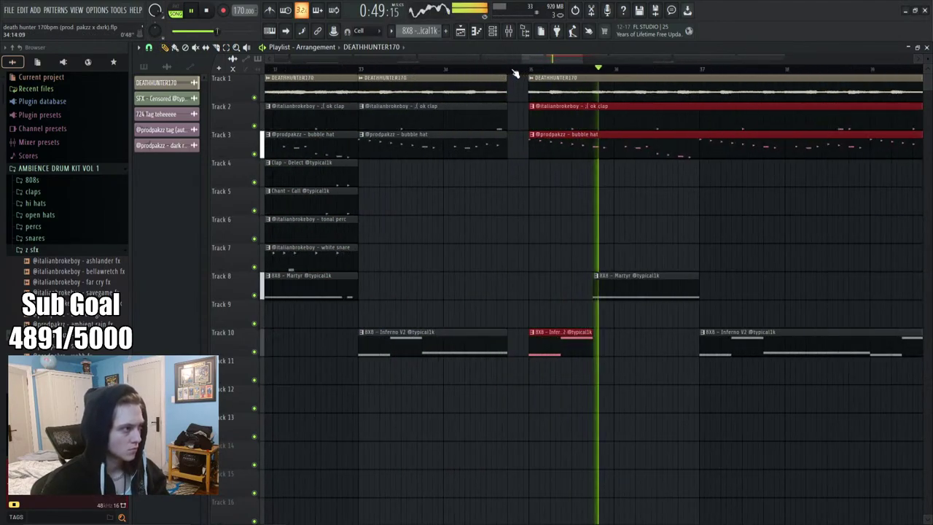
scroll(514, 73, "up", 3)
left_click(518, 113)
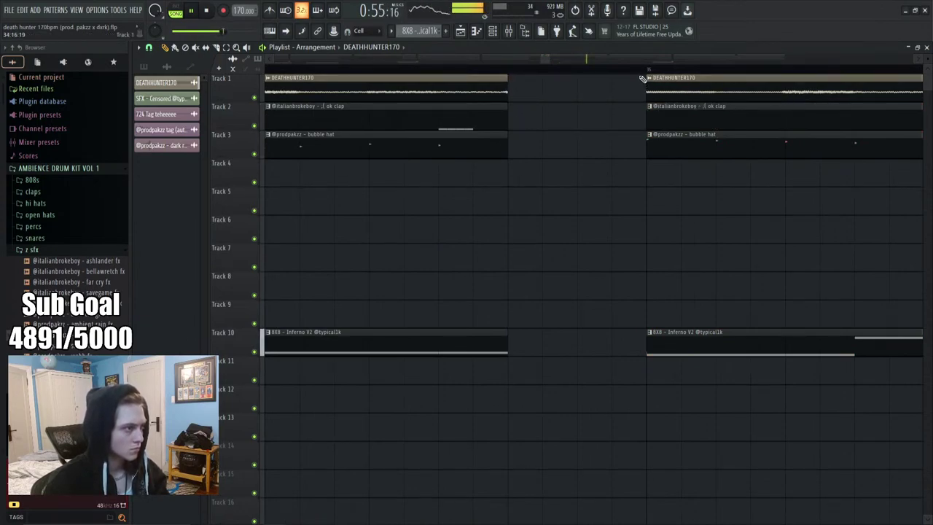
Slice the clips on Tracks 2 to 5, 7 and 10 one beat before bar 43 and trim the later parts to start at bar 43
scroll(641, 78, "down", 2)
scroll(639, 73, "down", 8)
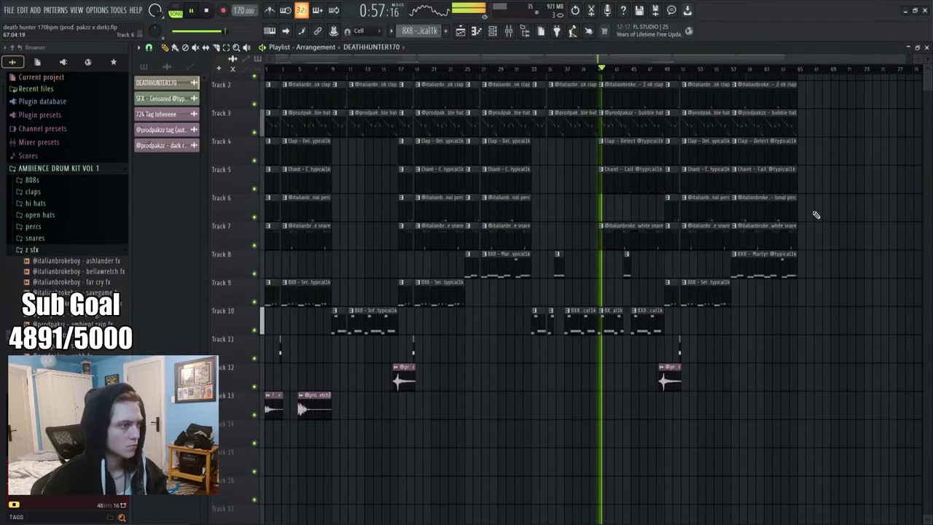
scroll(623, 85, "up", 1)
scroll(647, 79, "up", 6)
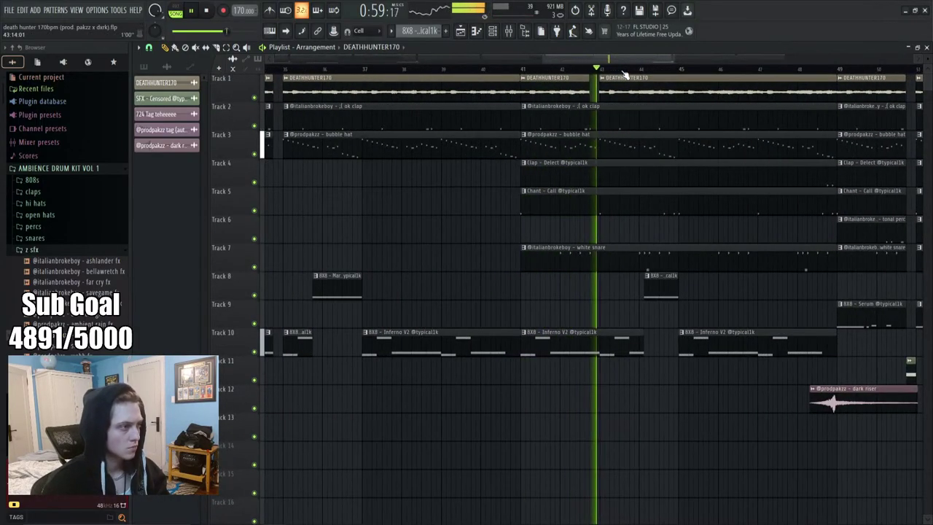
left_click_drag(578, 107, 579, 401)
key("space")
left_click_drag(605, 284, 597, 128)
key("space")
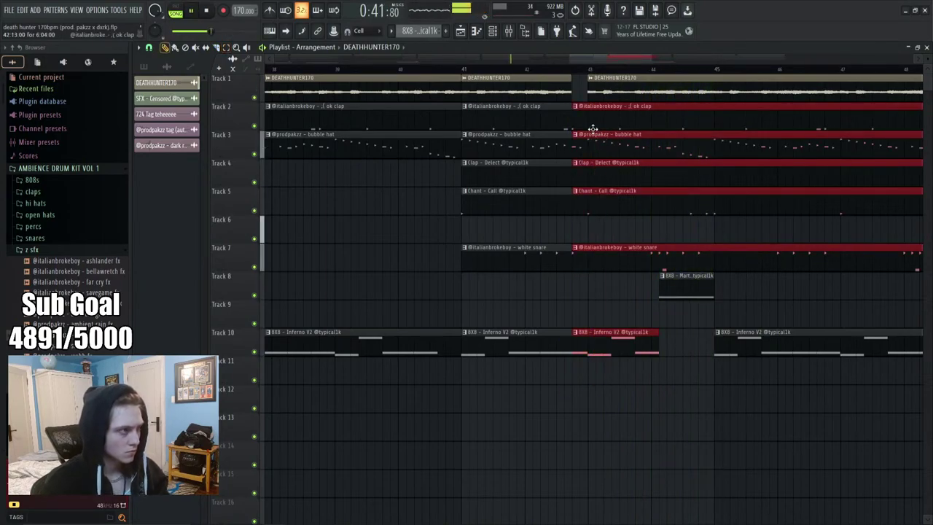
Align the Track 1 clip edges with the other tracks' one-beat gaps before bars 43 and 51
scroll(583, 74, "up", 4)
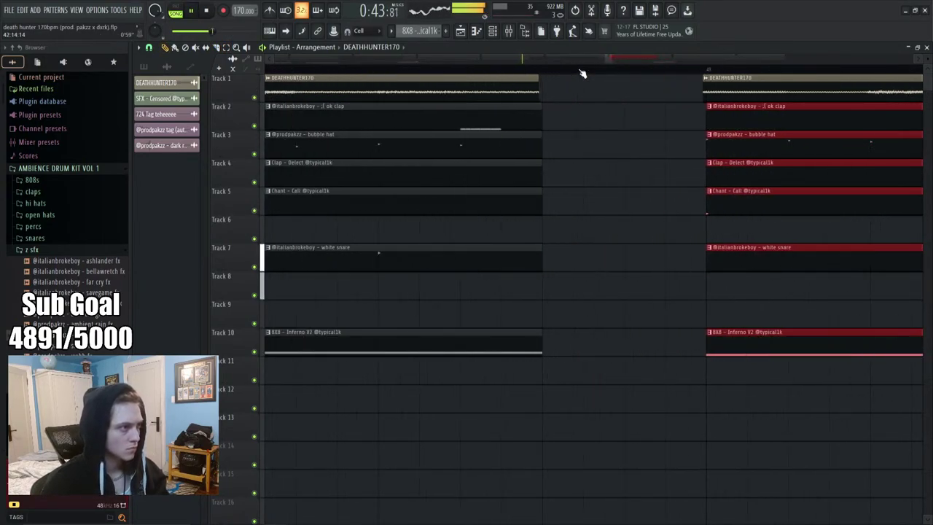
left_click(718, 86)
left_click(481, 90, "shift")
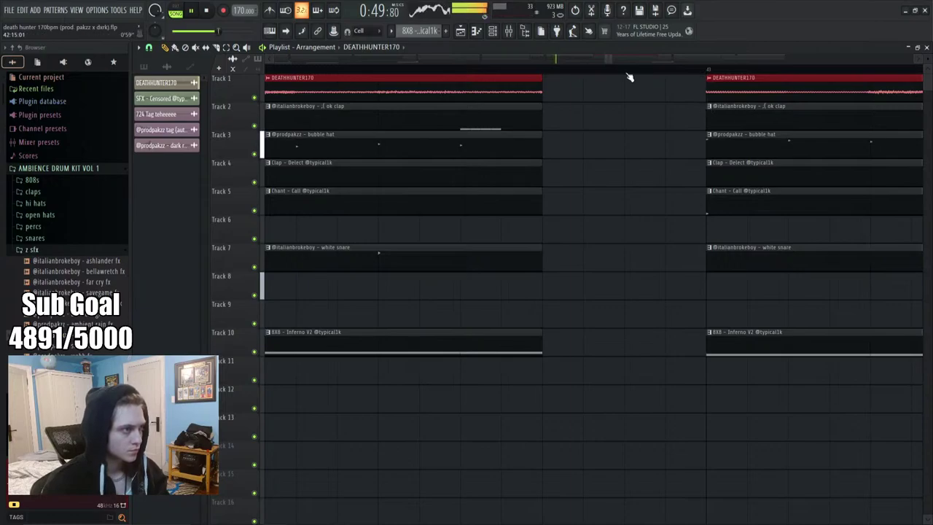
scroll(630, 74, "down", 6)
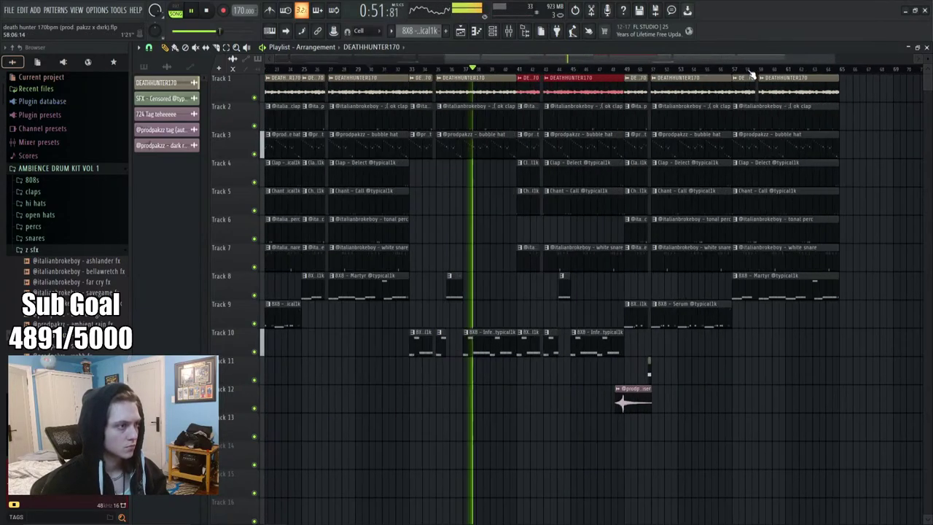
scroll(751, 73, "up", 6)
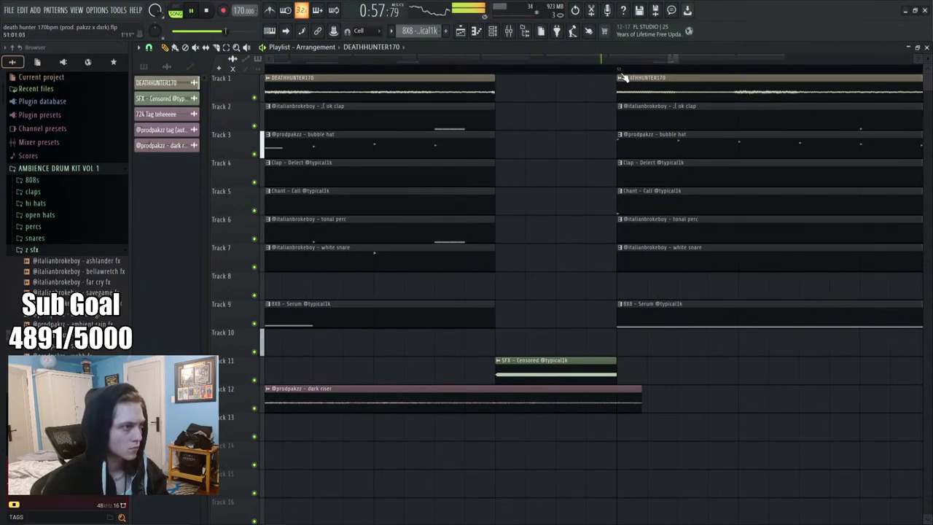
Slice the clips on Tracks 2 to 8 one beat before bar 59 and trim the later parts to start at bar 59
scroll(623, 77, "down", 6)
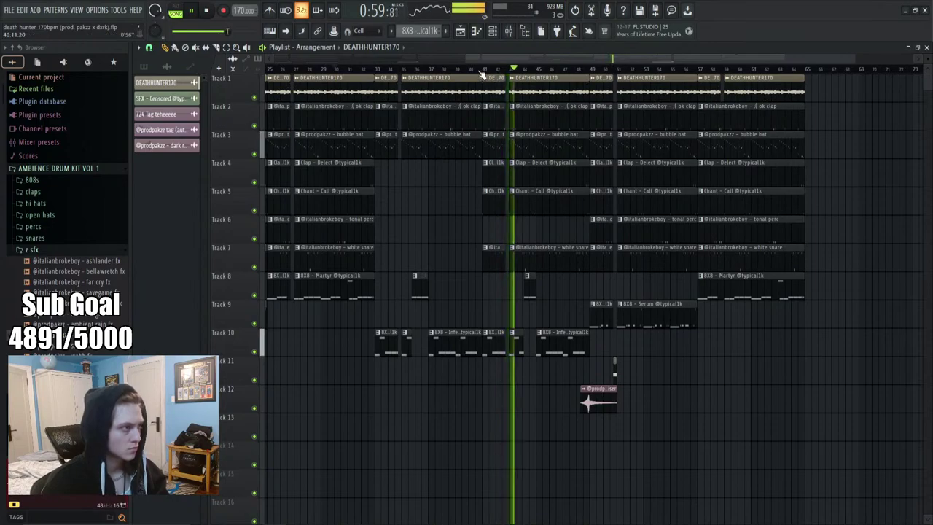
scroll(666, 77, "up", 5)
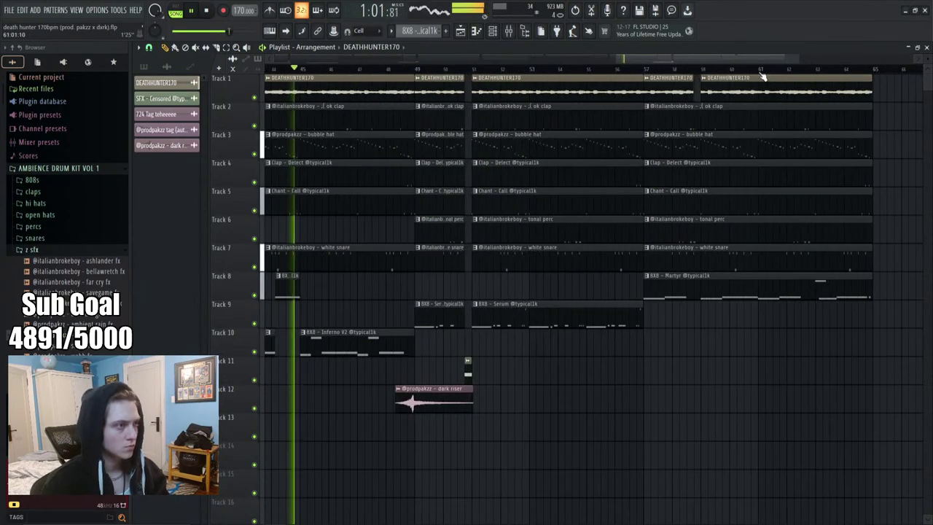
scroll(762, 77, "up", 4)
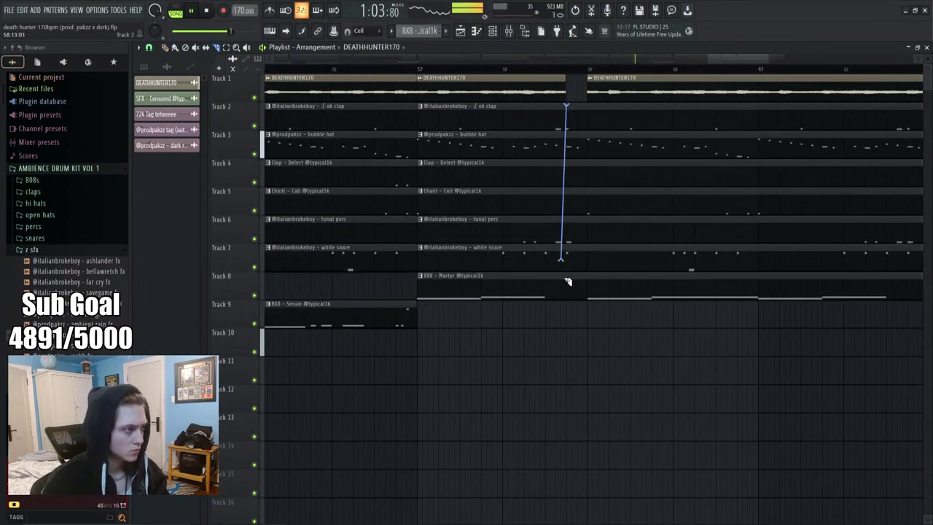
left_click_drag(568, 282, 579, 352)
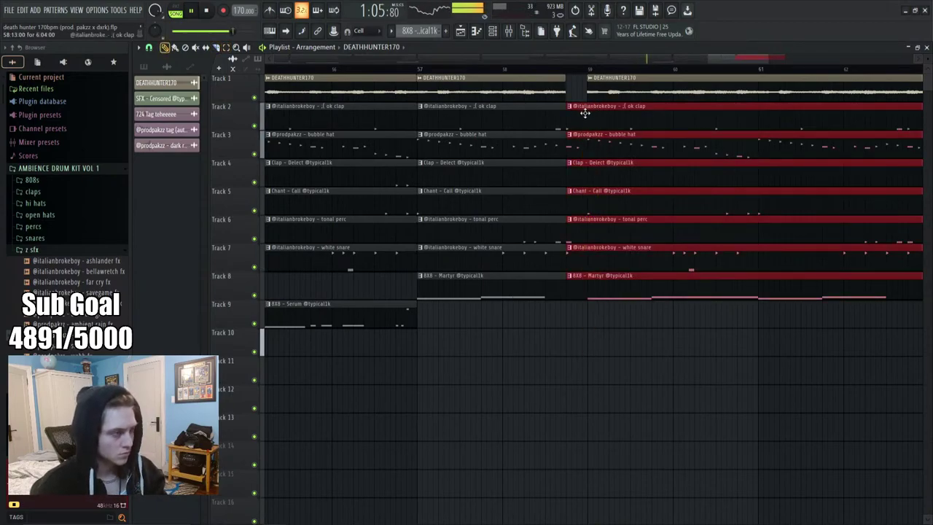
left_click_drag(570, 124, 586, 131)
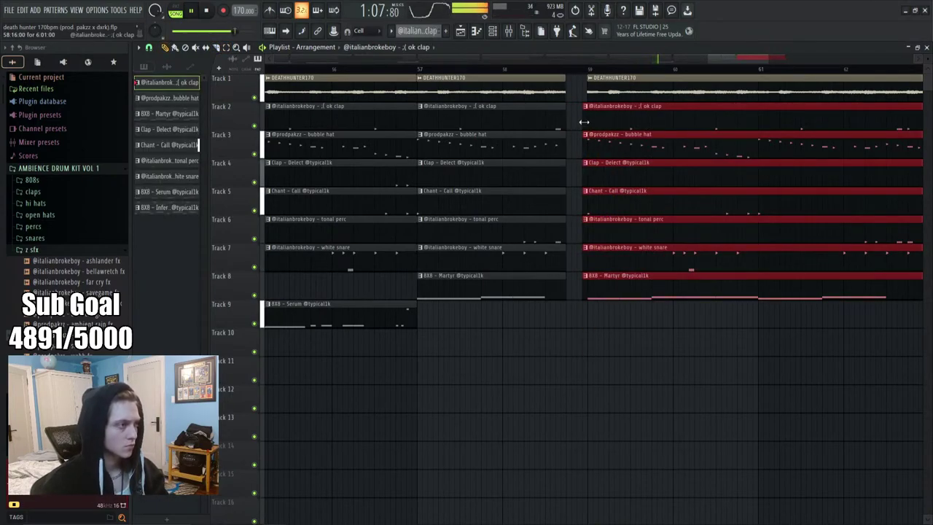
Match the Track 1 clip edges to the one-beat gap before bar 59
scroll(572, 73, "up", 1)
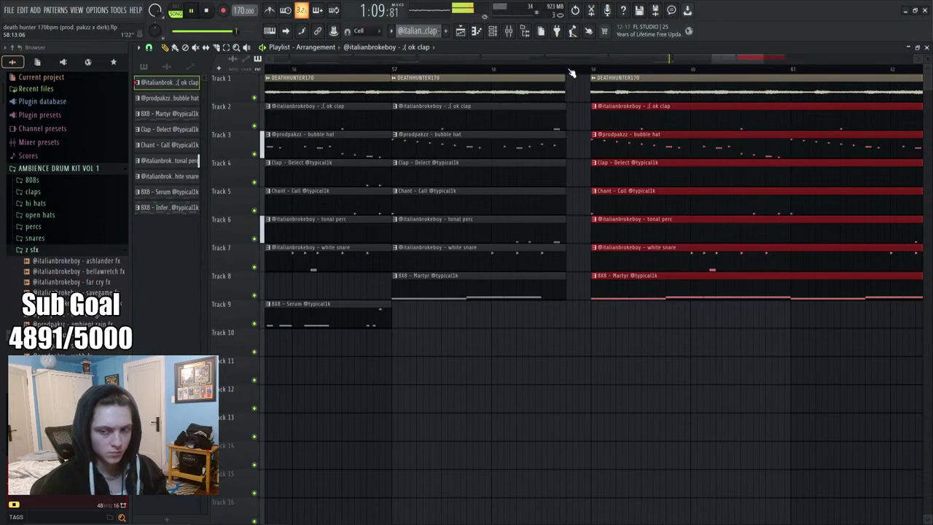
scroll(572, 73, "up", 3)
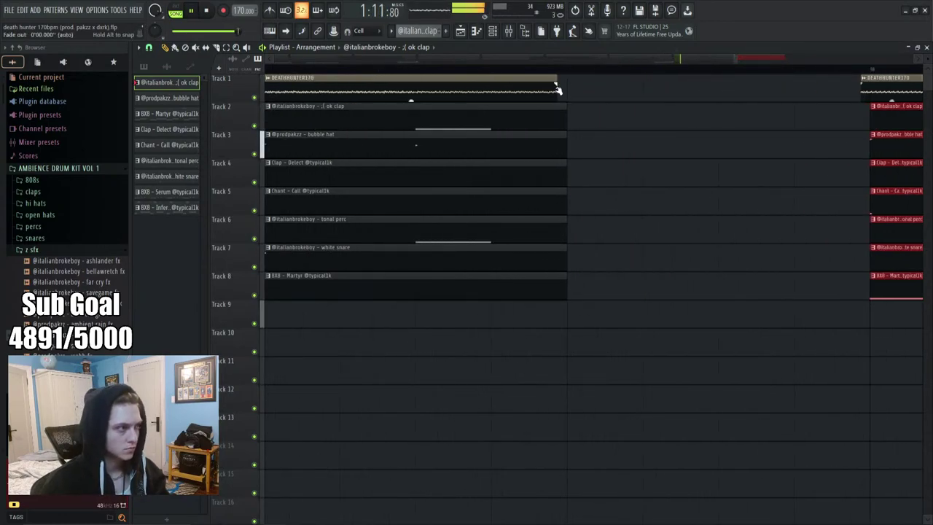
scroll(549, 62, "down", 5)
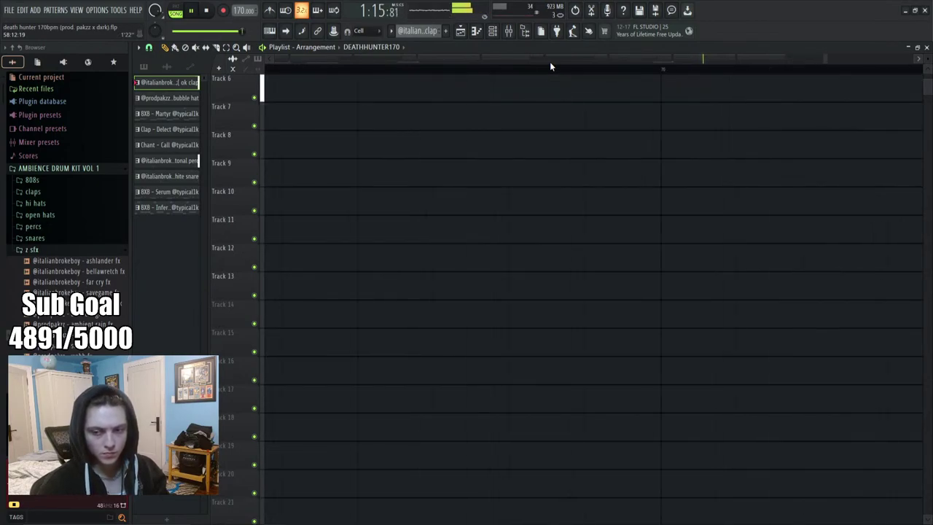
Play back the second half of the arrangement to check the one-beat dropouts, and stop playback
scroll(543, 75, "down", 5)
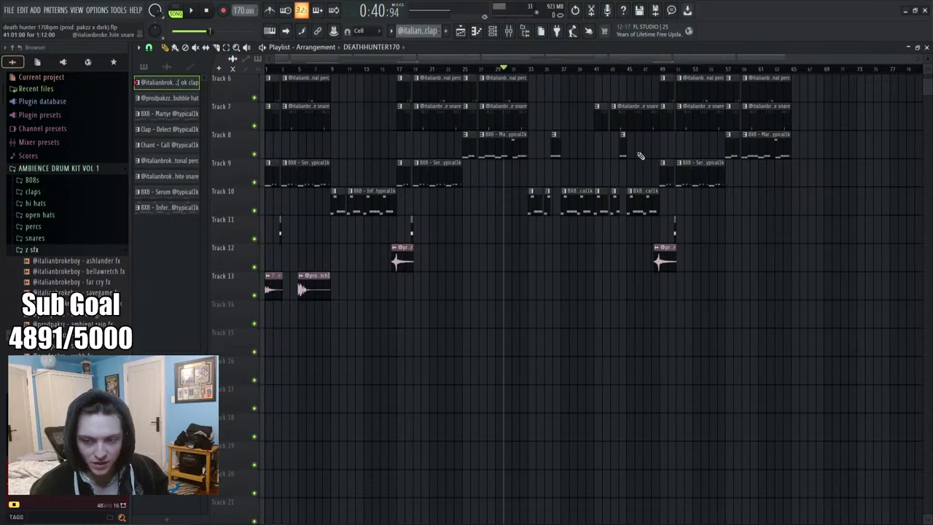
scroll(688, 192, "up", 5)
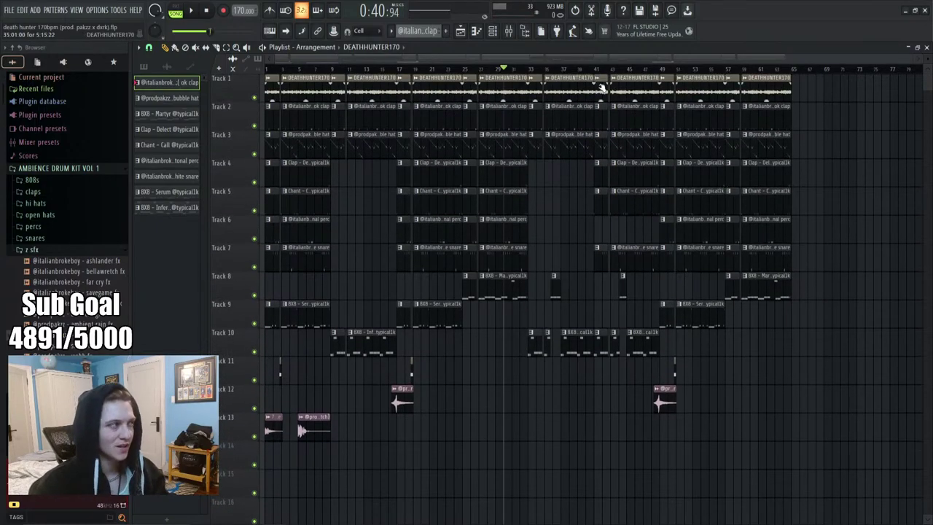
scroll(618, 80, "up", 4)
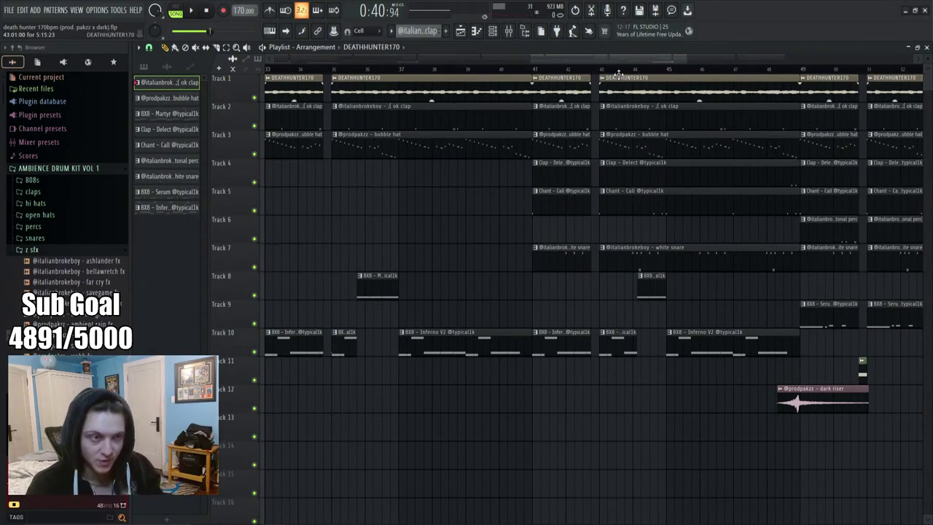
scroll(509, 69, "down", 5)
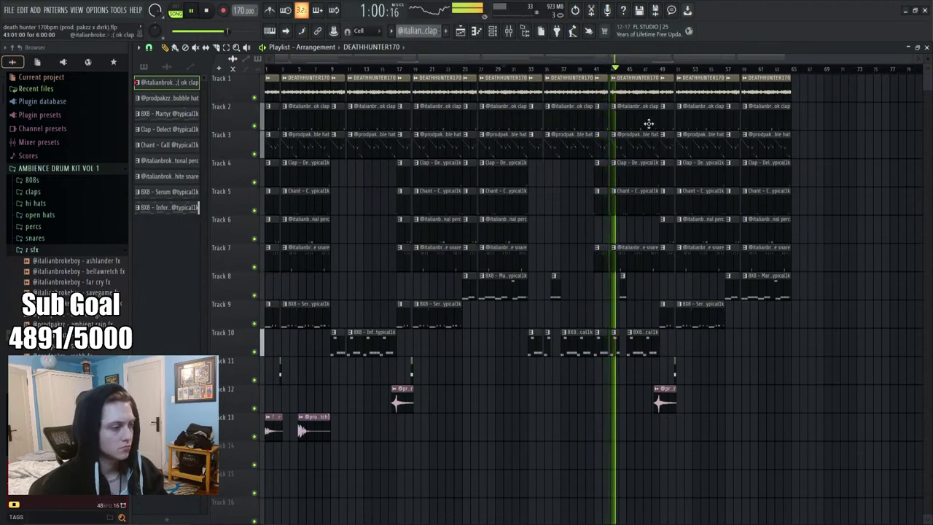
scroll(627, 69, "up", 6)
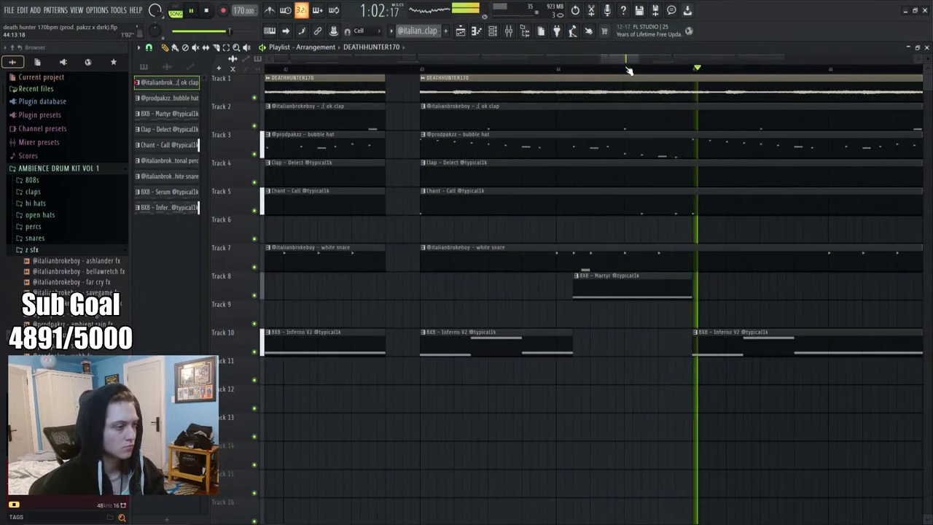
scroll(628, 70, "down", 10)
key("space")
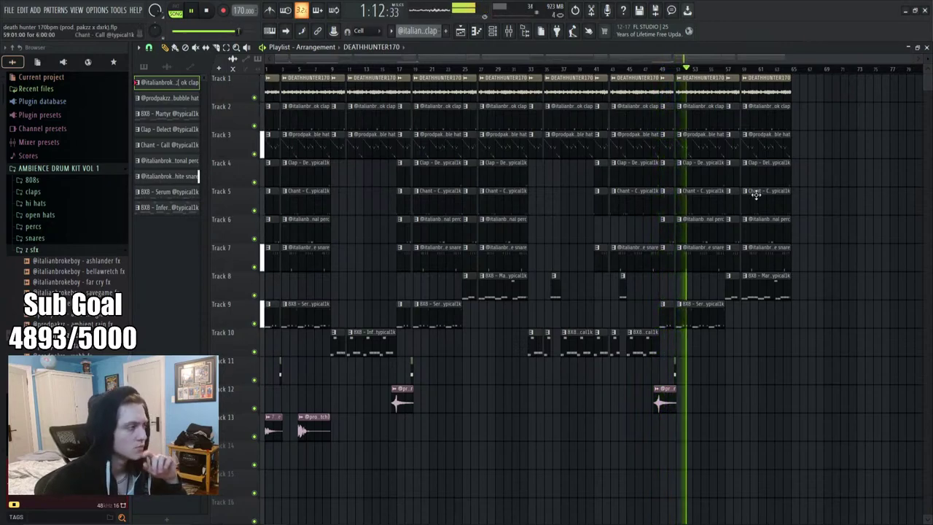
left_click(207, 11)
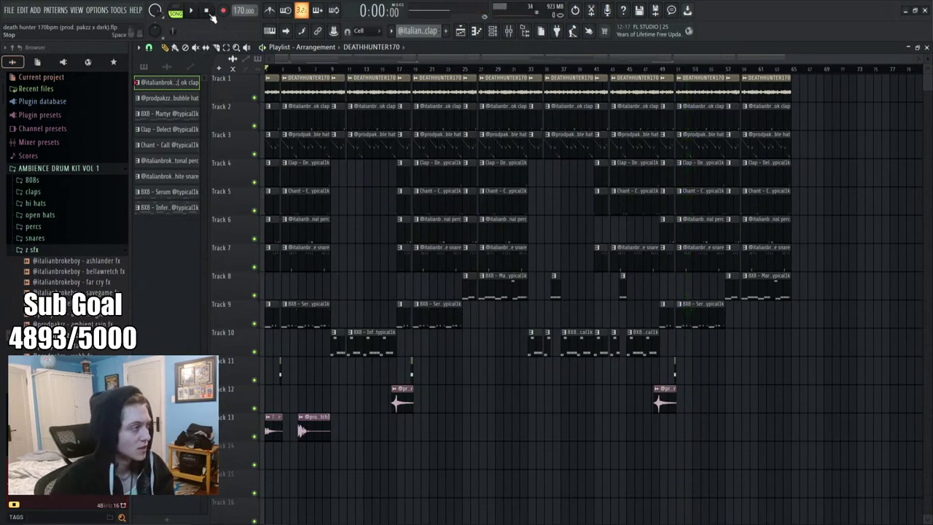
Save the project under its existing file name
left_click(9, 9)
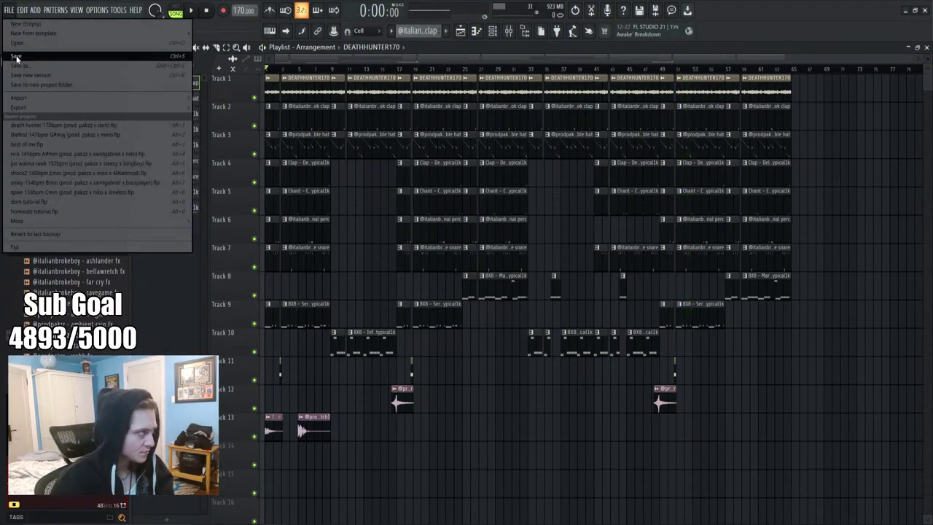
left_click(22, 57)
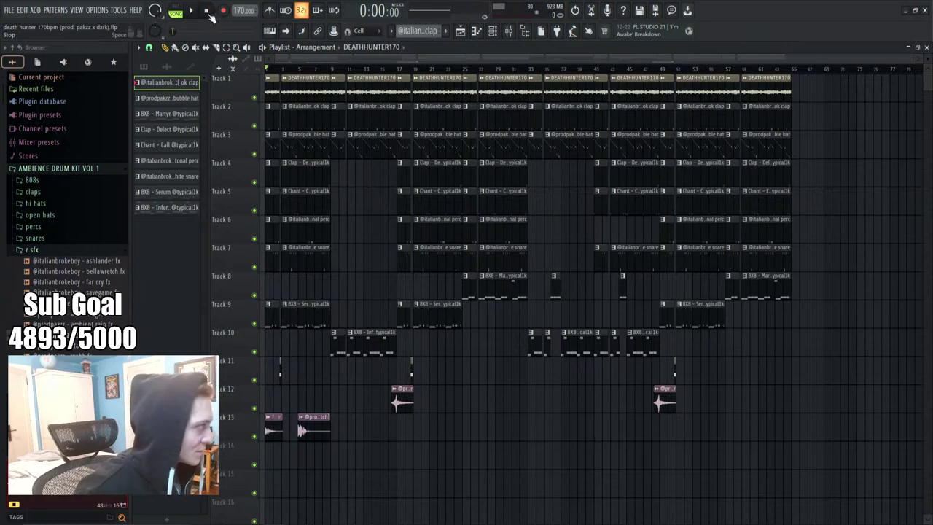
left_click(9, 9)
left_click(31, 51)
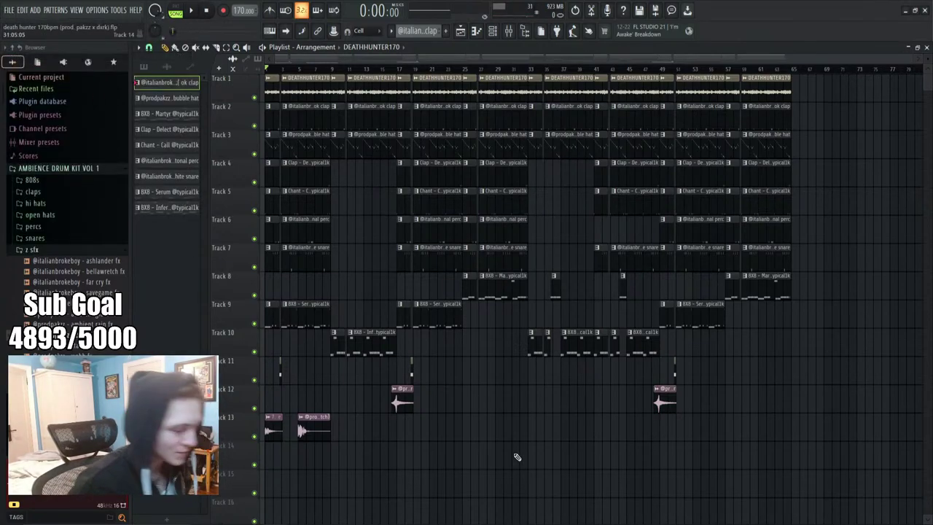